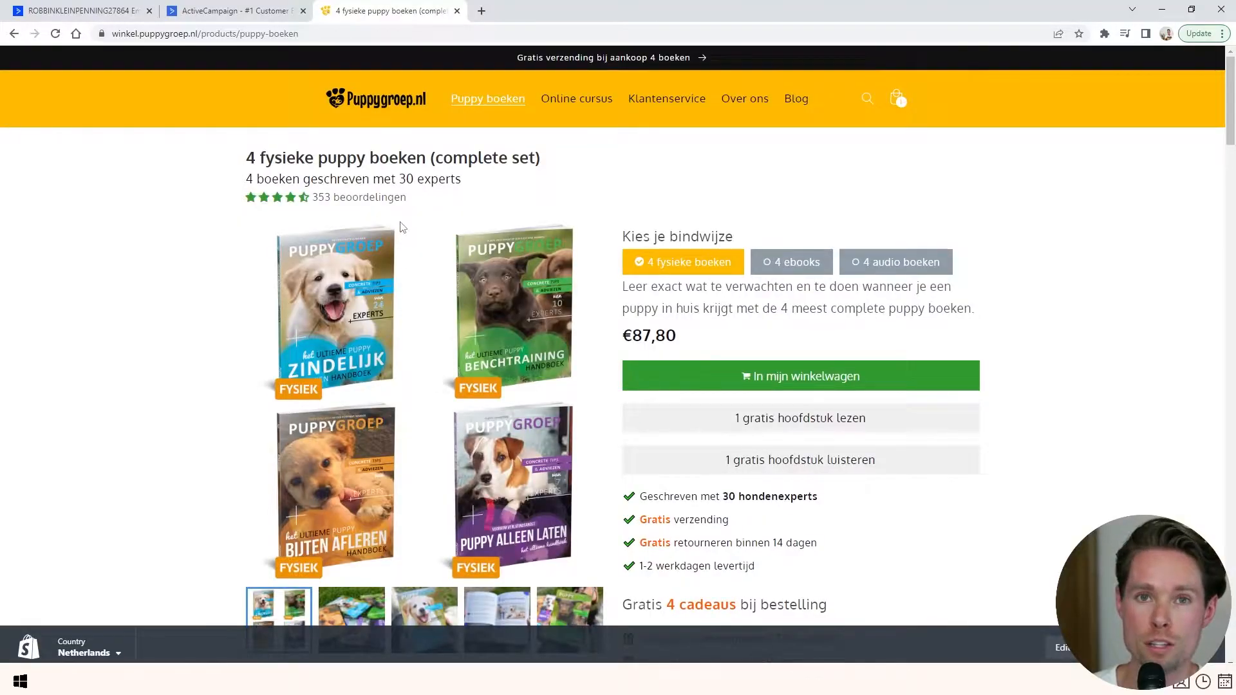
# - Scroll through the puppy book set page down to its reviews and back up
pyautogui.scroll(-10, 400, 245)
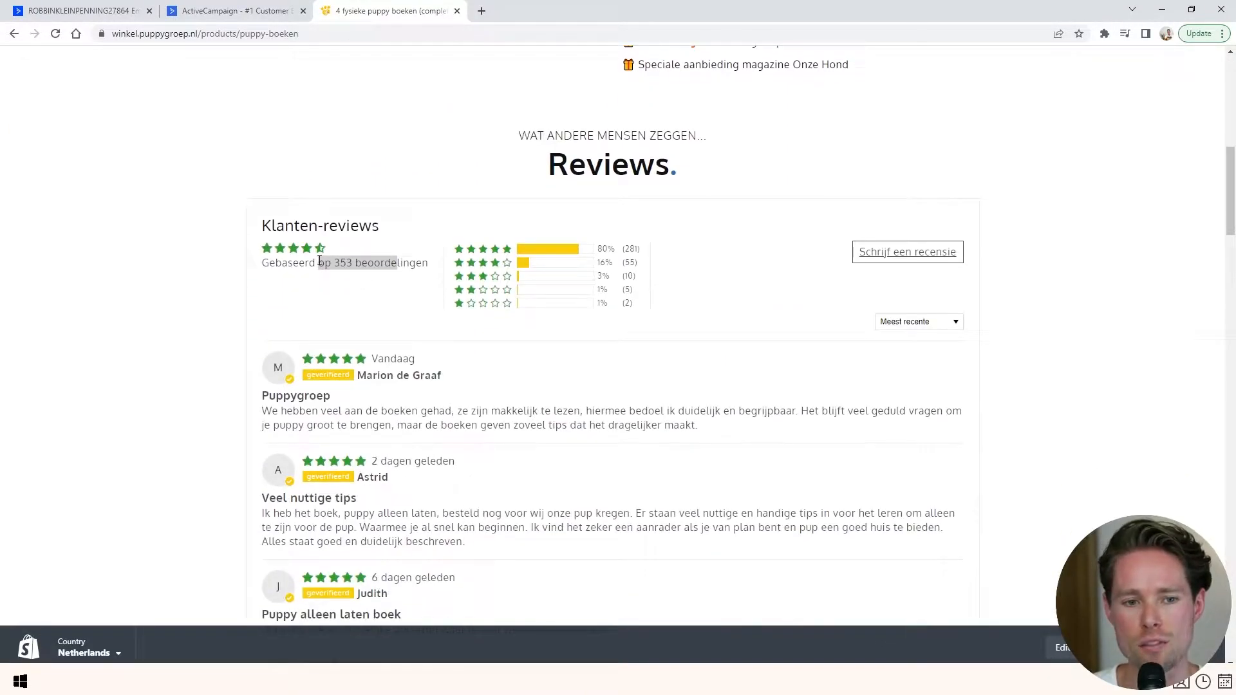
pyautogui.scroll(-3, 347, 289)
pyautogui.scroll(6, 440, 288)
pyautogui.scroll(7, 440, 289)
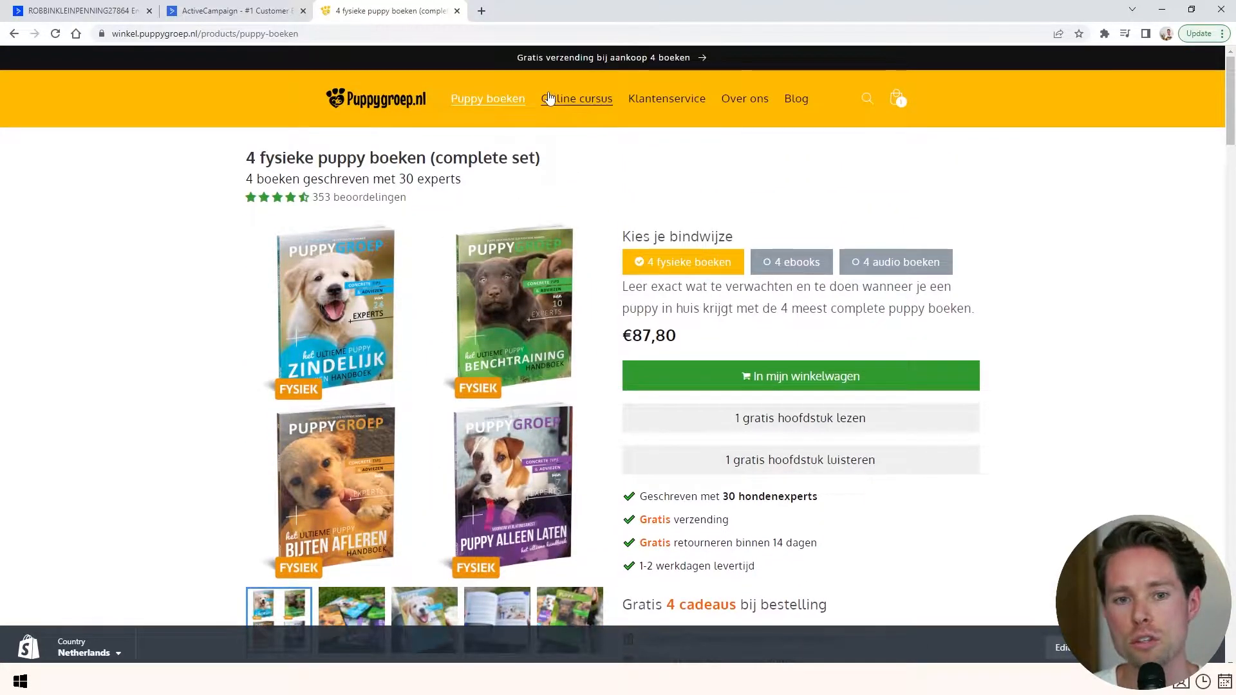
# - View the online leash-training course, then return to the puppy book set page
pyautogui.click(548, 98)
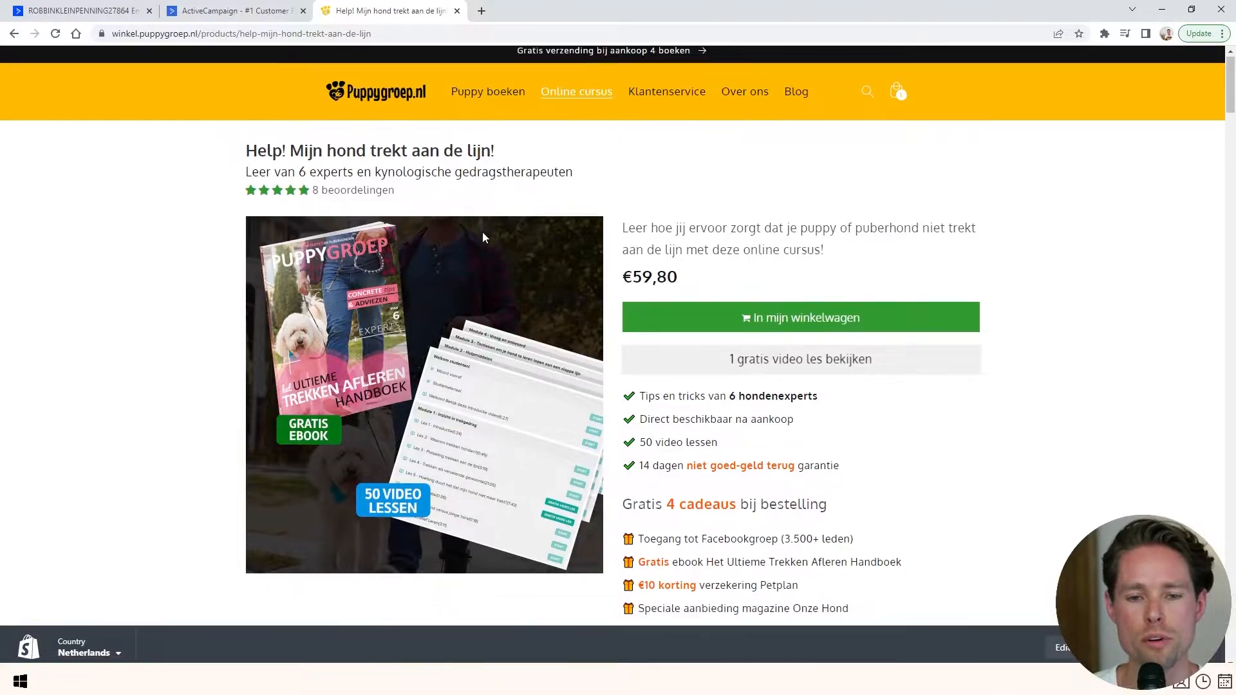
pyautogui.click(487, 96)
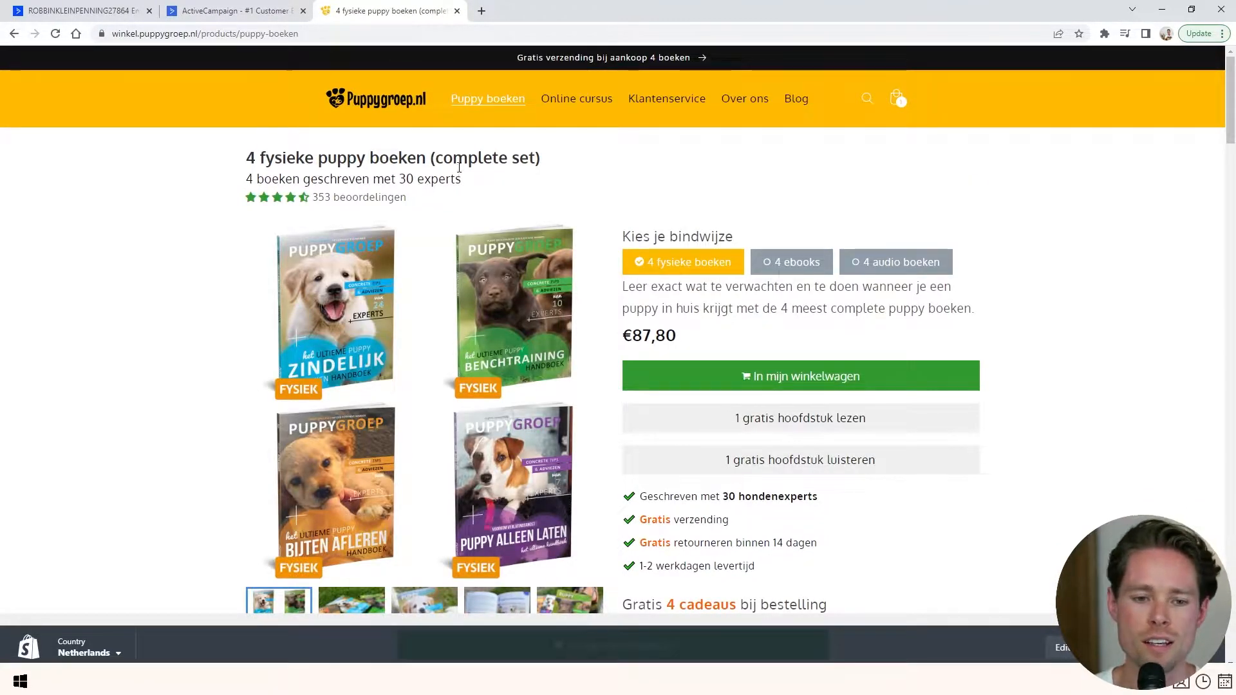
pyautogui.scroll(-1, 460, 170)
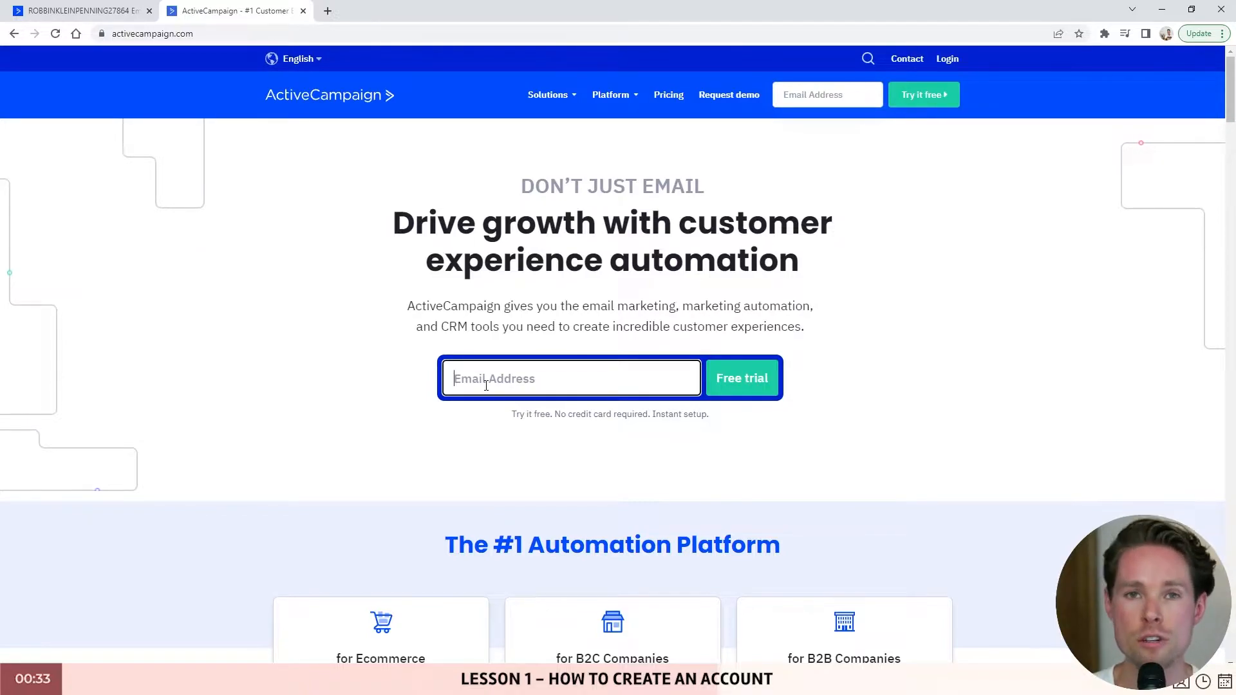
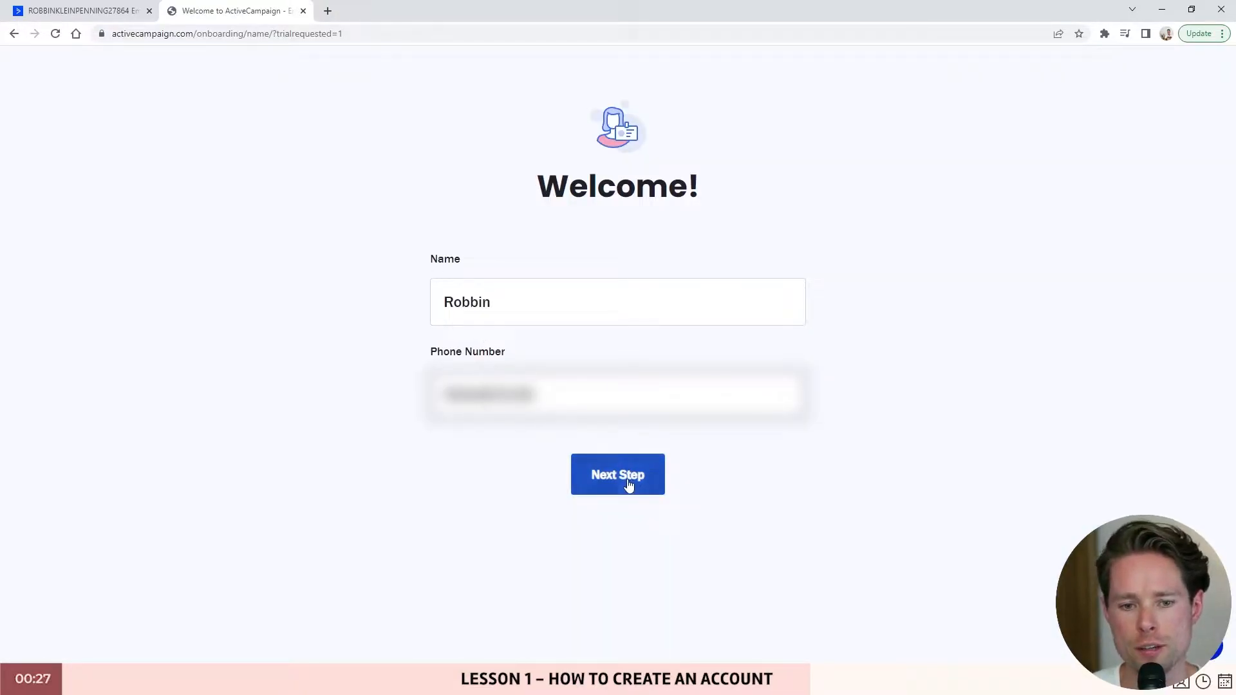
# - Enter the sign-up email and contact details, then choose under 500 contacts and 1 employee
pyautogui.click(629, 485)
pyautogui.click(541, 305)
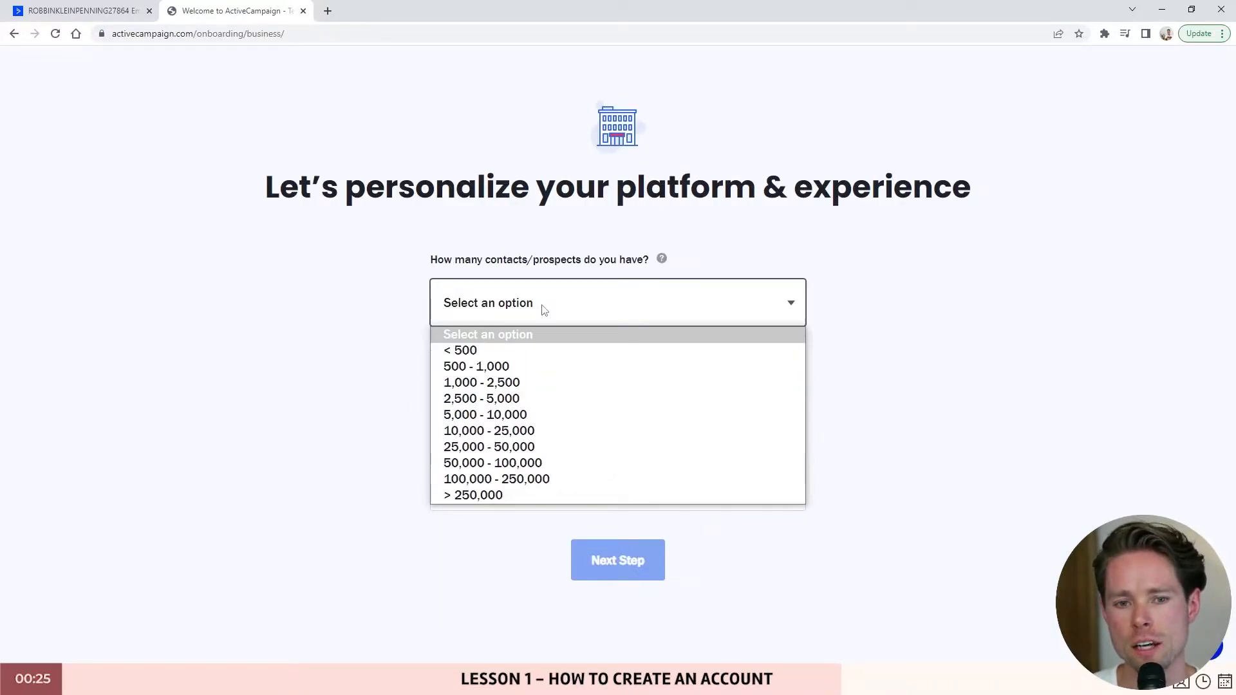
pyautogui.click(482, 349)
pyautogui.click(480, 396)
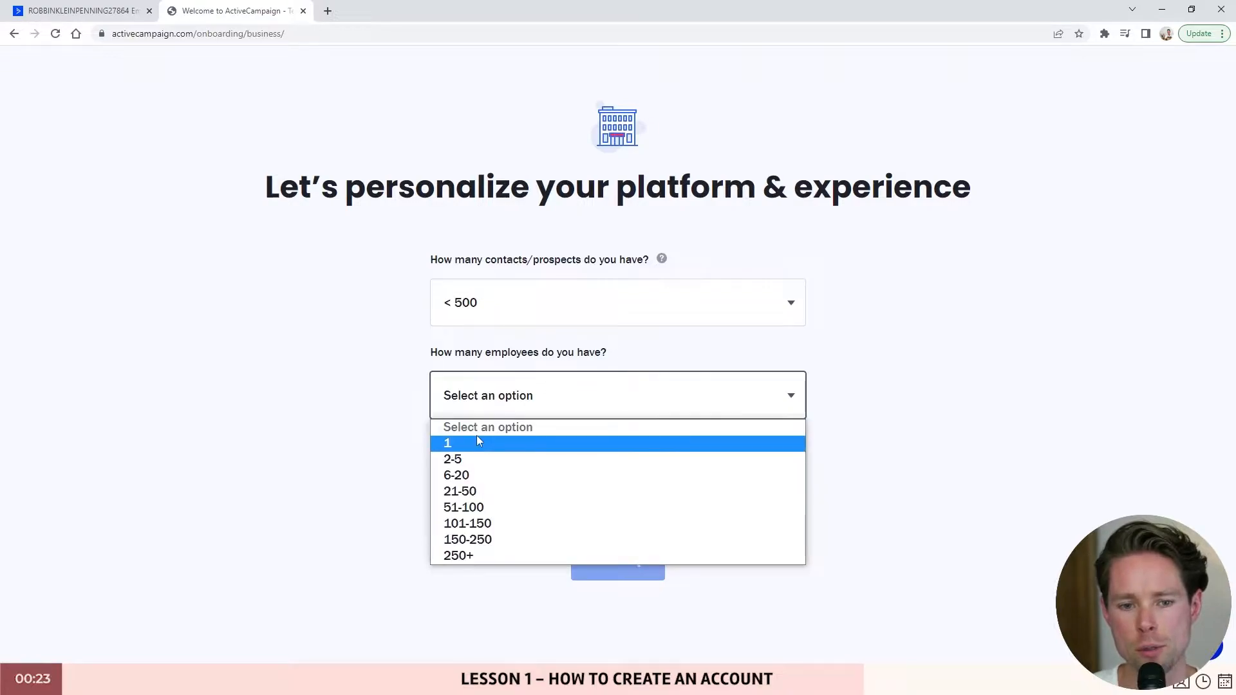
pyautogui.click(508, 460)
# - Pick Blogger / Author as the industry, complete the password step and enter the new account
pyautogui.click(510, 487)
pyautogui.click(515, 278)
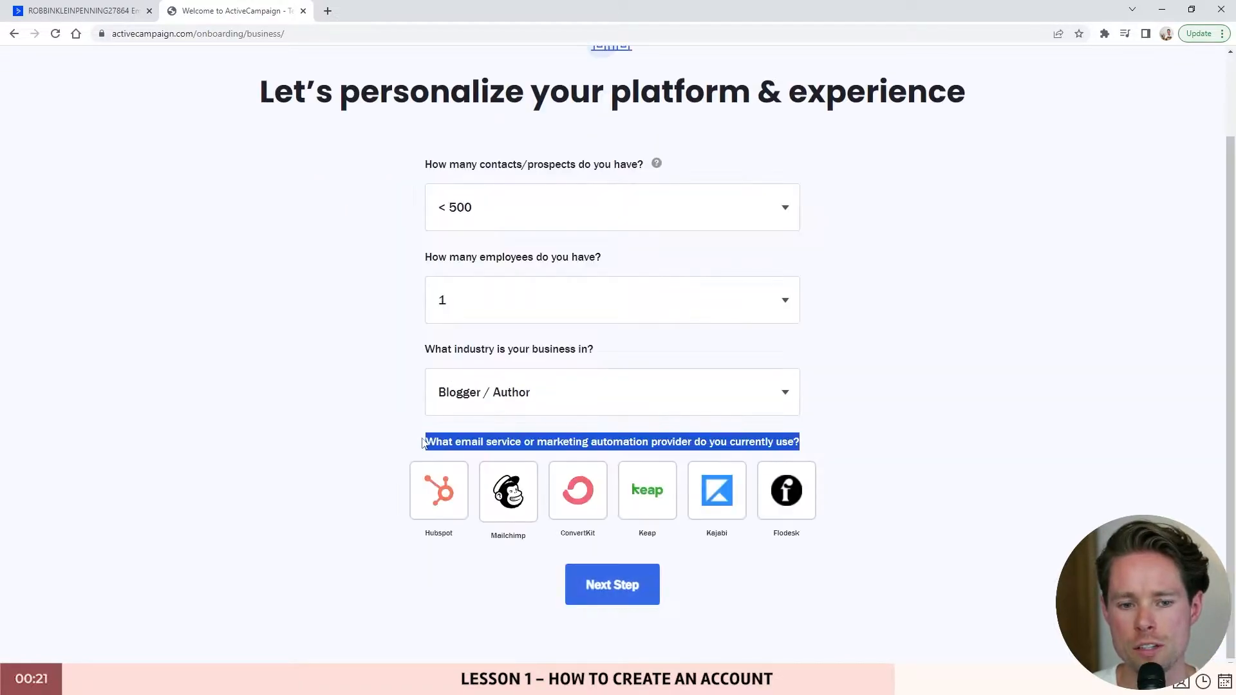
pyautogui.moveTo(422, 443); pyautogui.dragTo(809, 442)
pyautogui.click(727, 444)
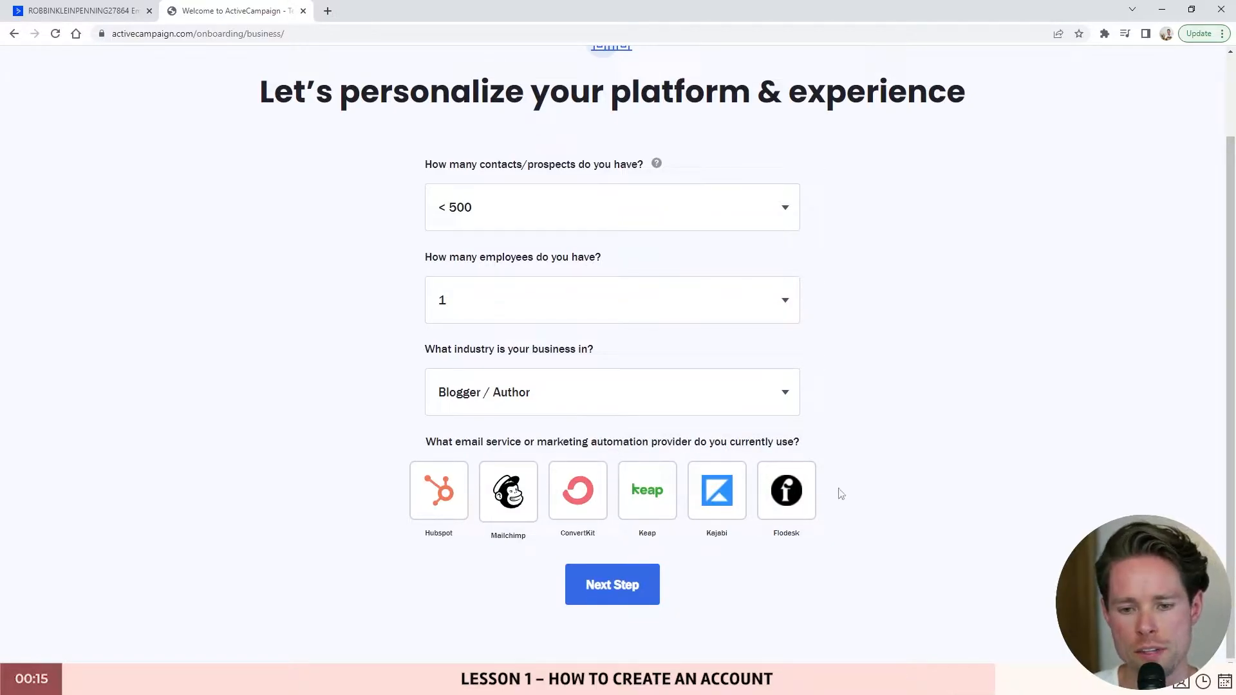
pyautogui.click(612, 584)
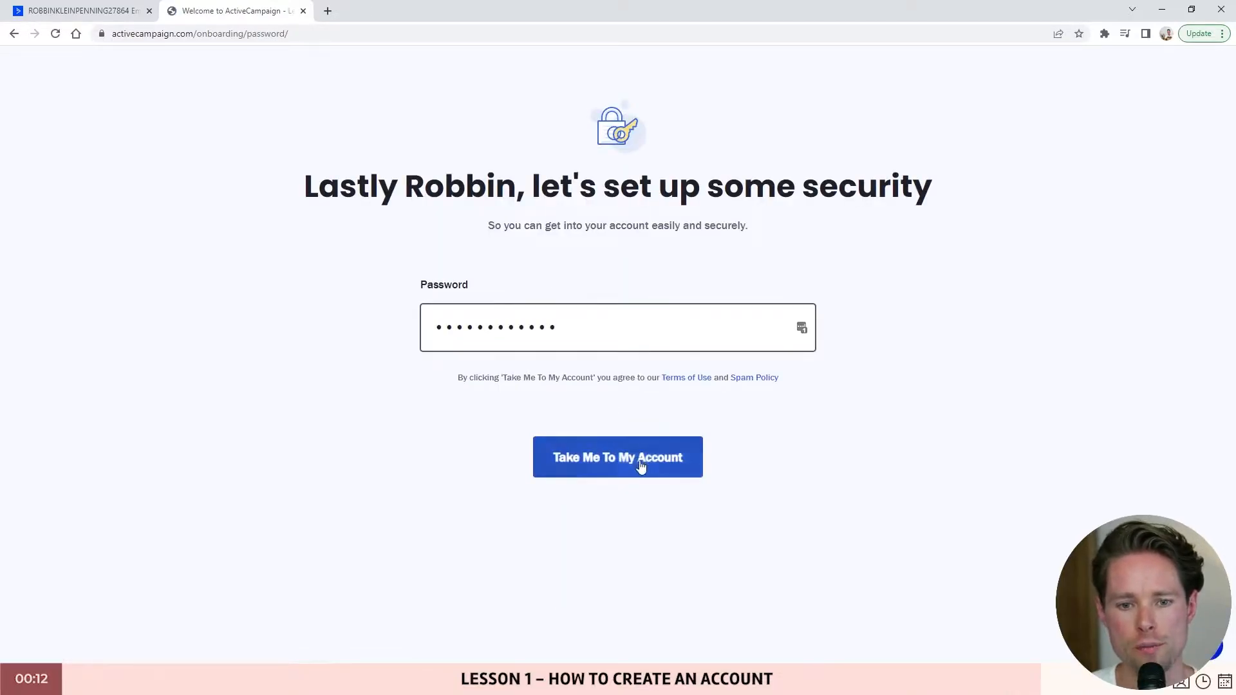
pyautogui.click(640, 465)
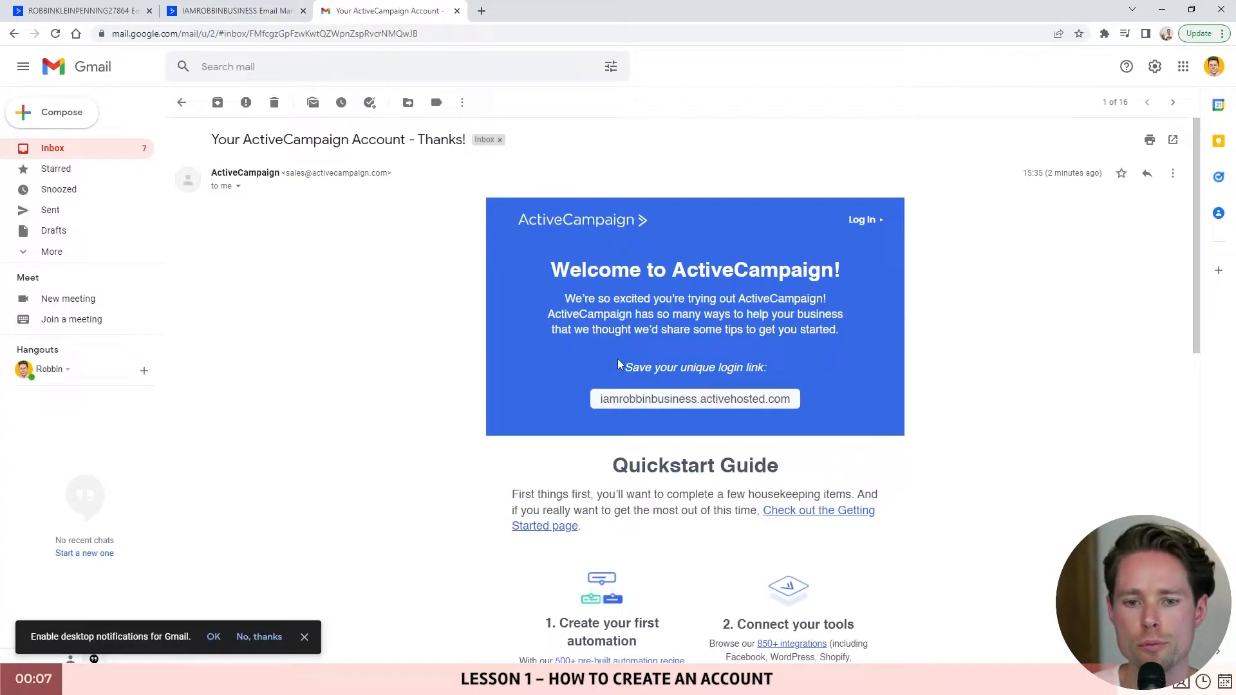
# - Highlight the login-link note and the verified creatoregg.com domain in Advanced settings
pyautogui.moveTo(618, 365); pyautogui.dragTo(809, 369)
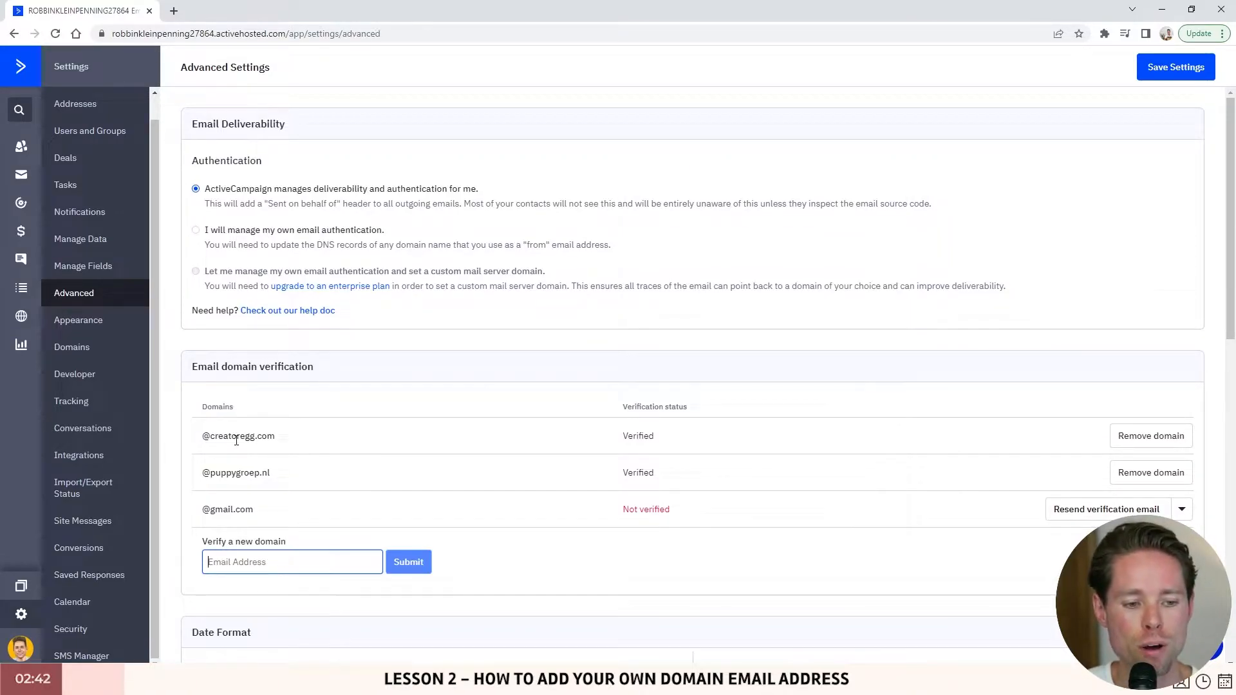
pyautogui.moveTo(228, 435); pyautogui.dragTo(350, 442)
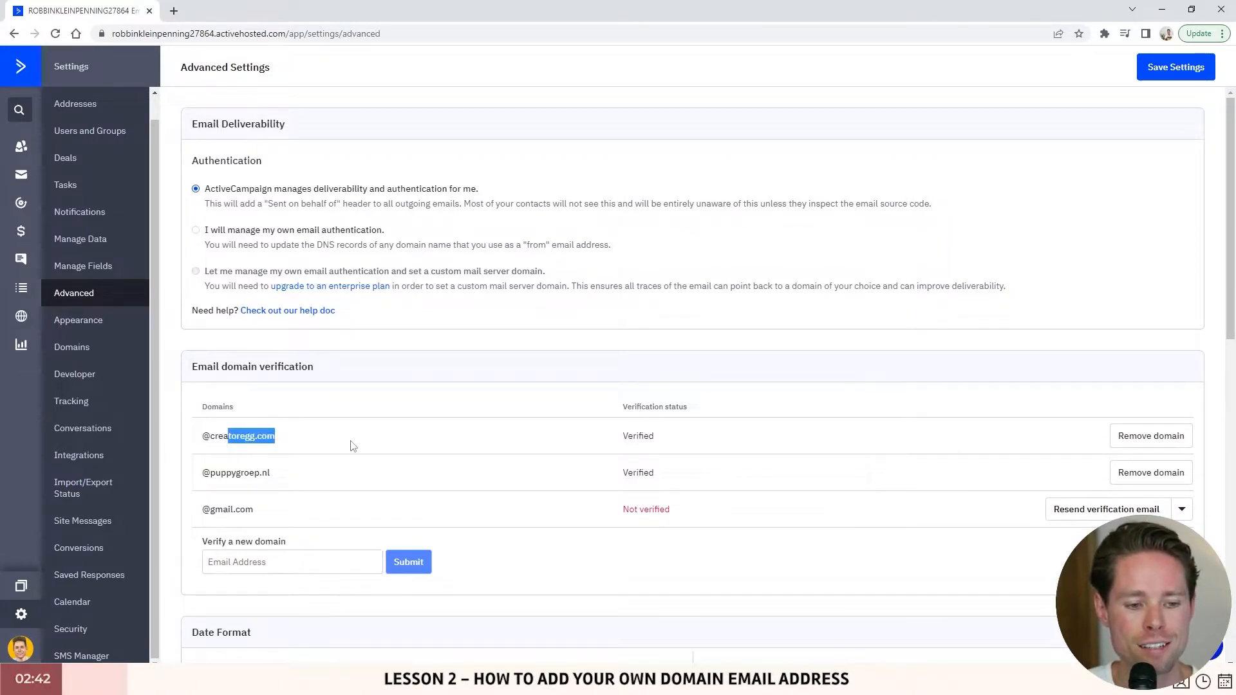
# - Load bluehost.com and hover.com in two new browser tabs
pyautogui.click(174, 12)
pyautogui.write('bluehost.')
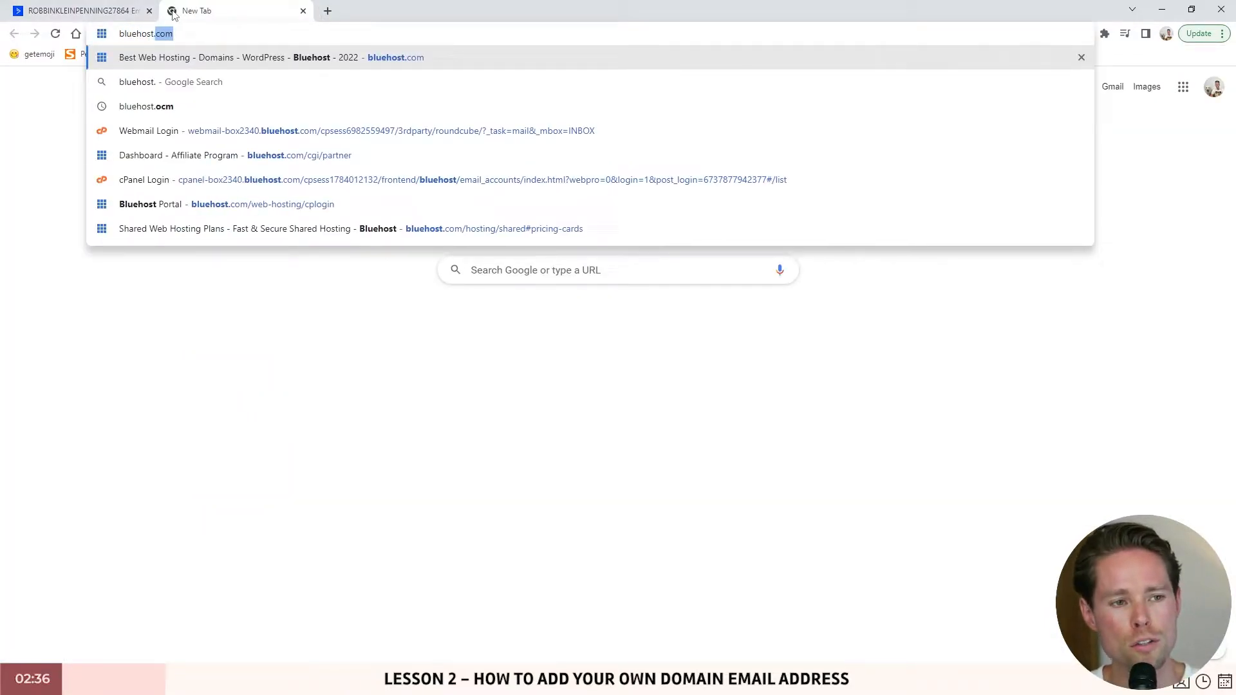
pyautogui.press('Return')
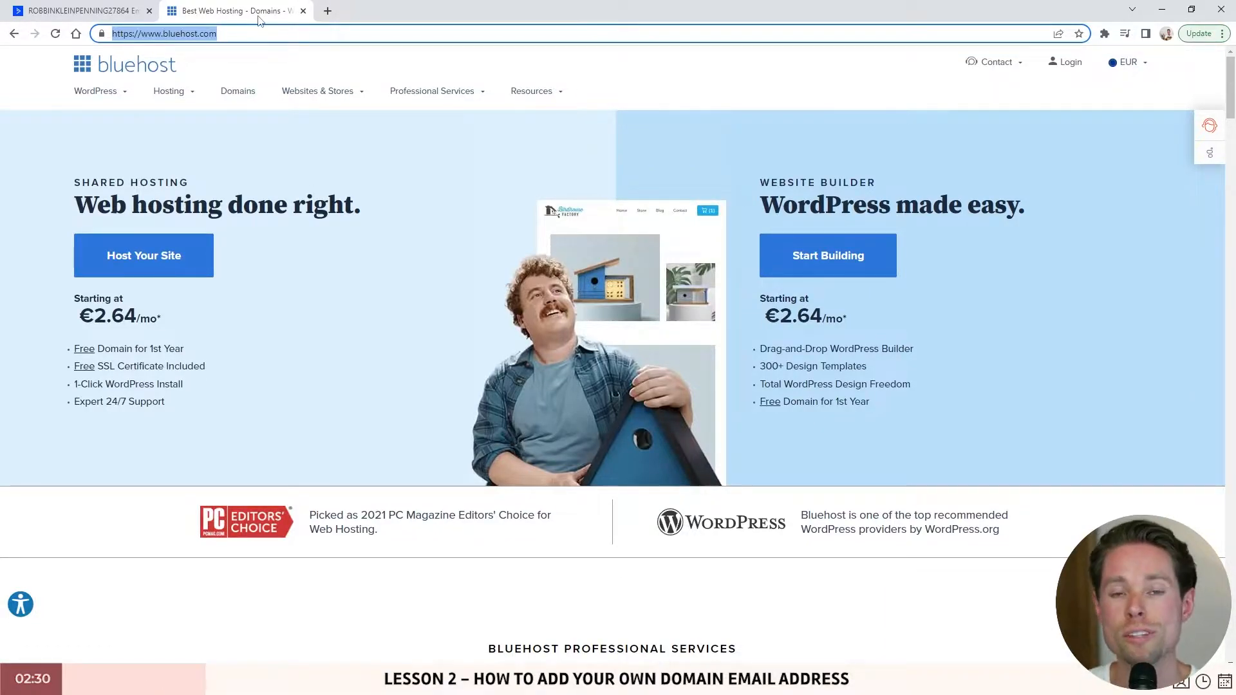
pyautogui.click(325, 11)
pyautogui.write('hover')
pyautogui.press('Return')
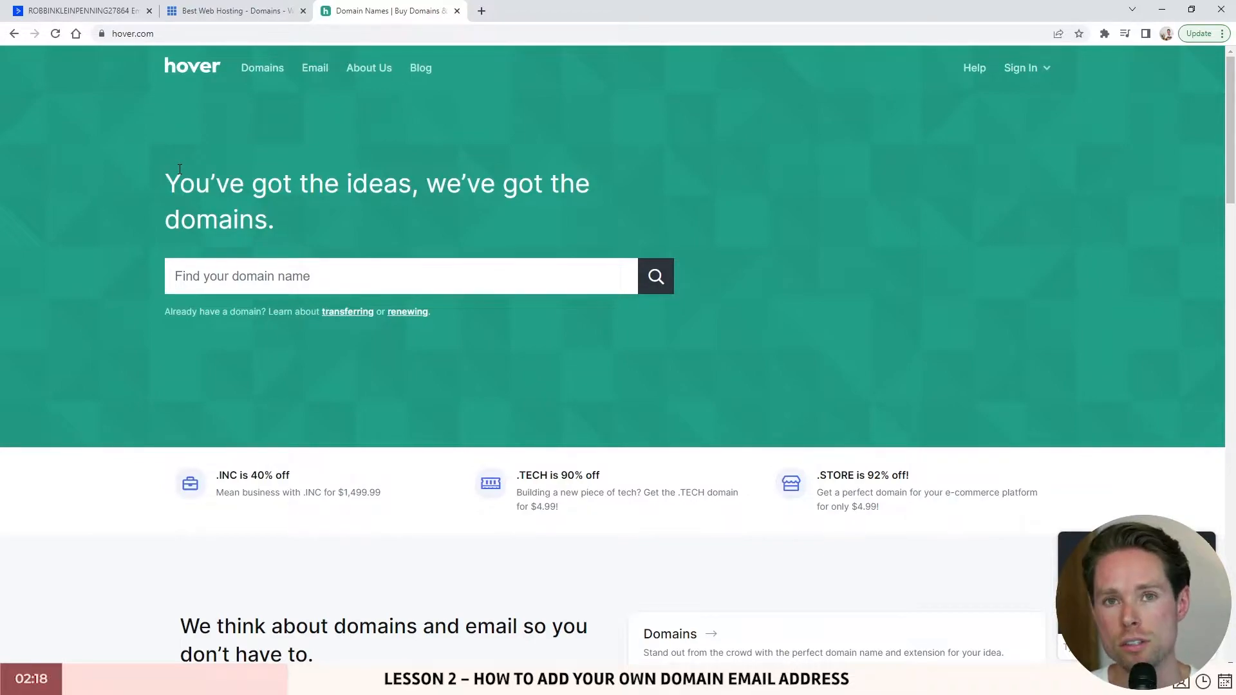
# - Highlight the Bluehost and Hover links in the YouTube video description
pyautogui.hotkey('alt', 'Tab')
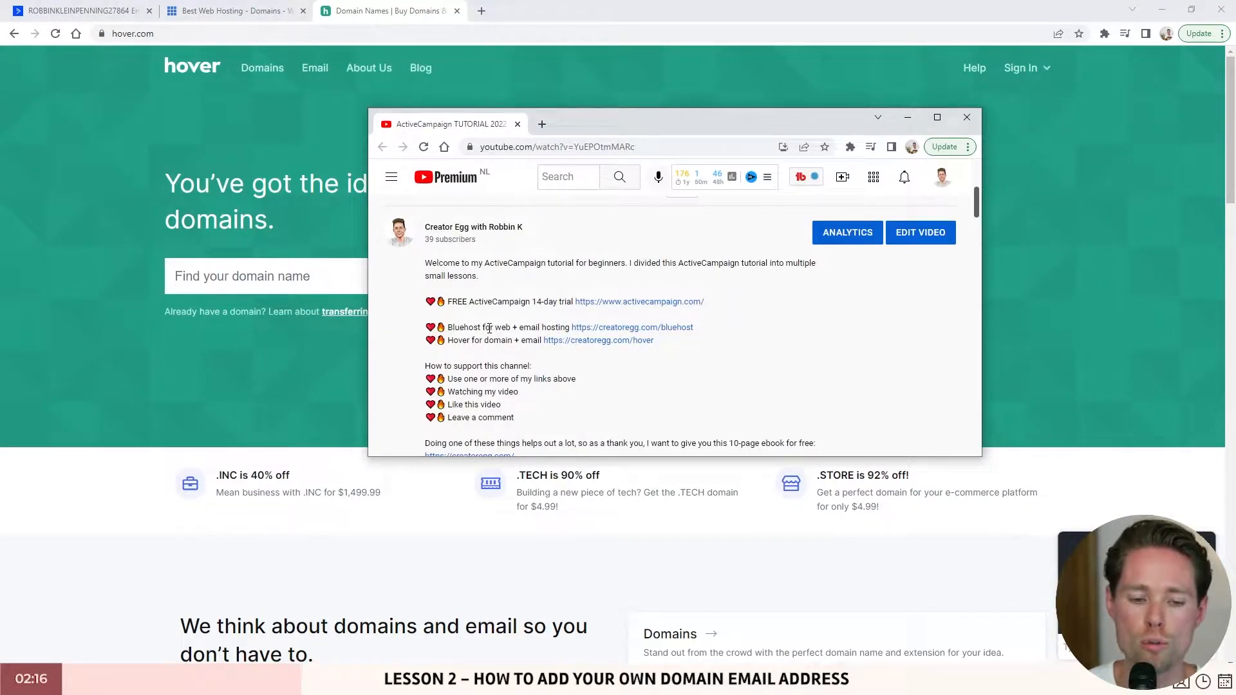
pyautogui.moveTo(430, 334); pyautogui.dragTo(680, 344)
pyautogui.click(470, 336)
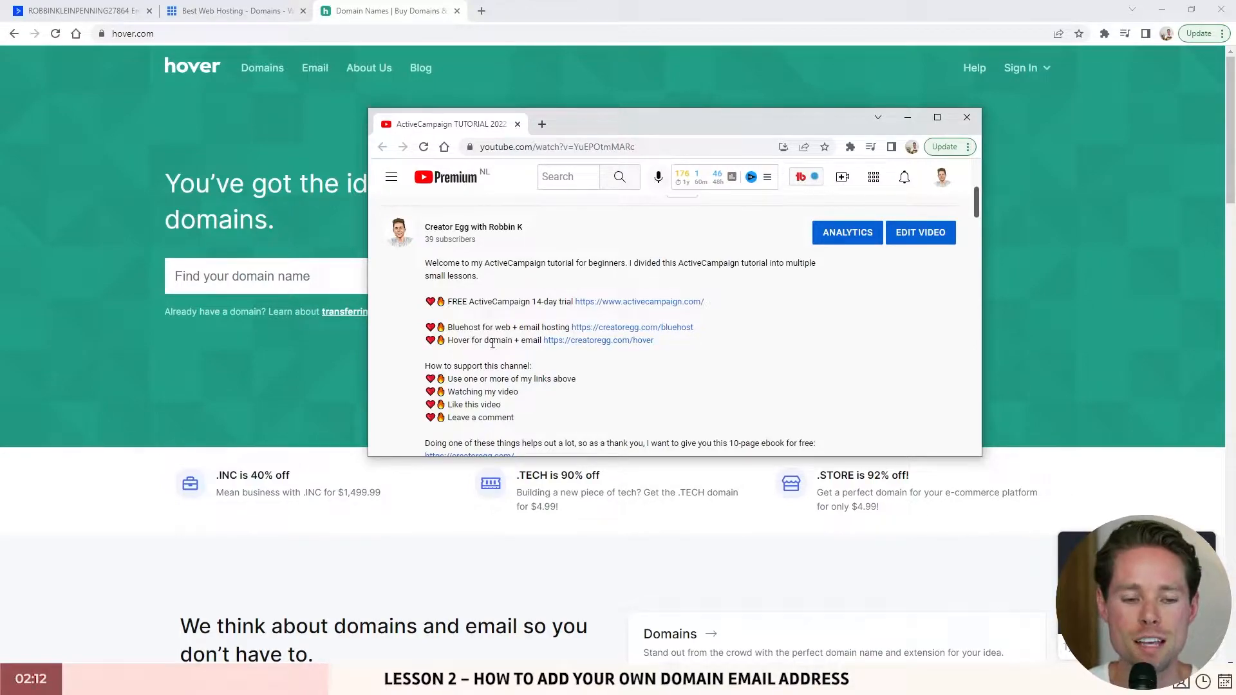
pyautogui.scroll(-1, 491, 343)
pyautogui.moveTo(426, 378); pyautogui.dragTo(776, 379)
pyautogui.click(777, 380)
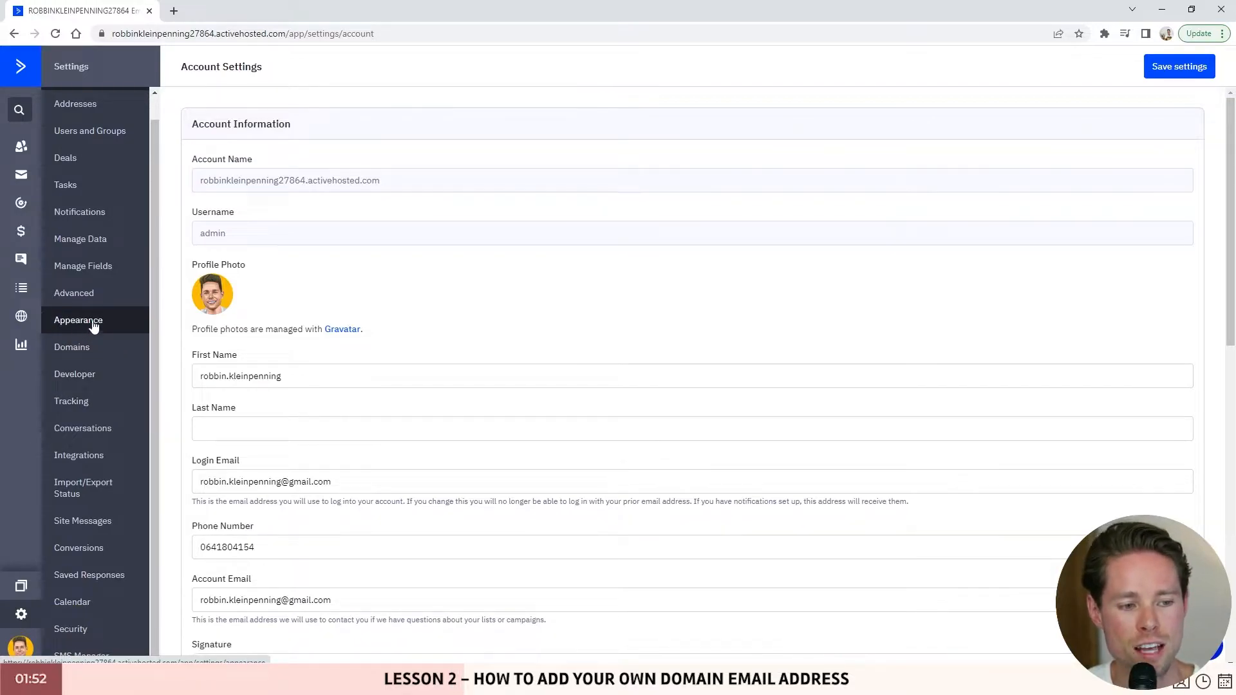
pyautogui.click(82, 294)
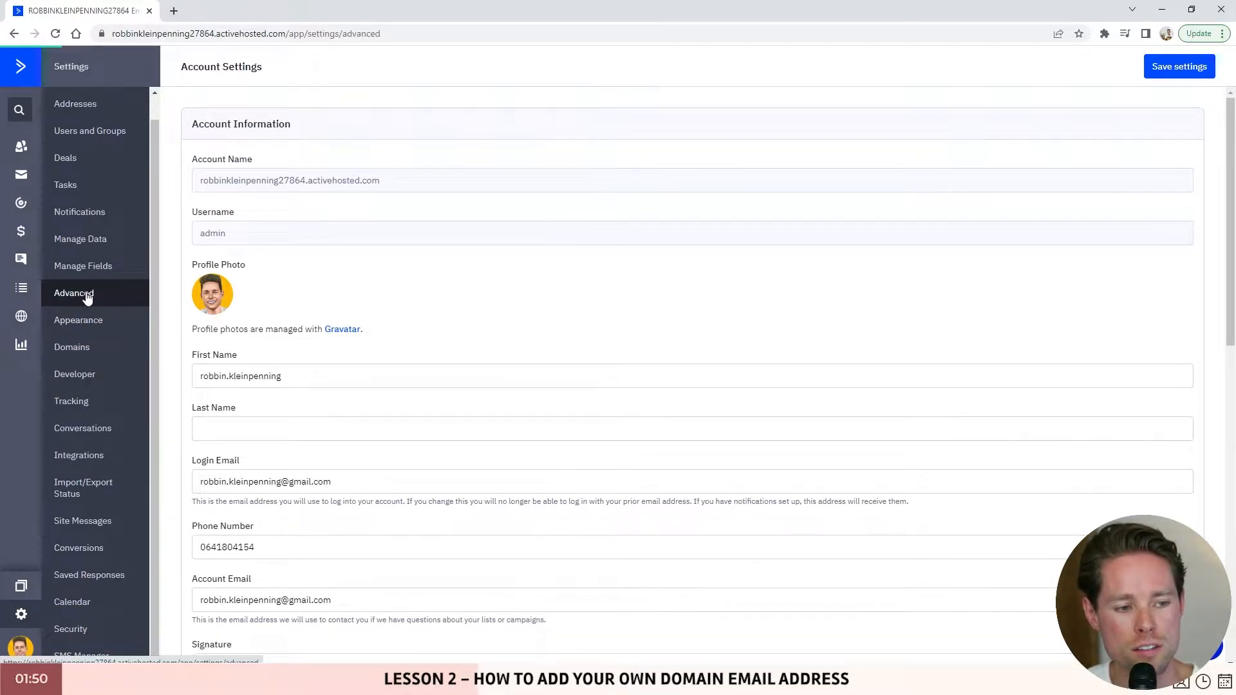
pyautogui.click(280, 298)
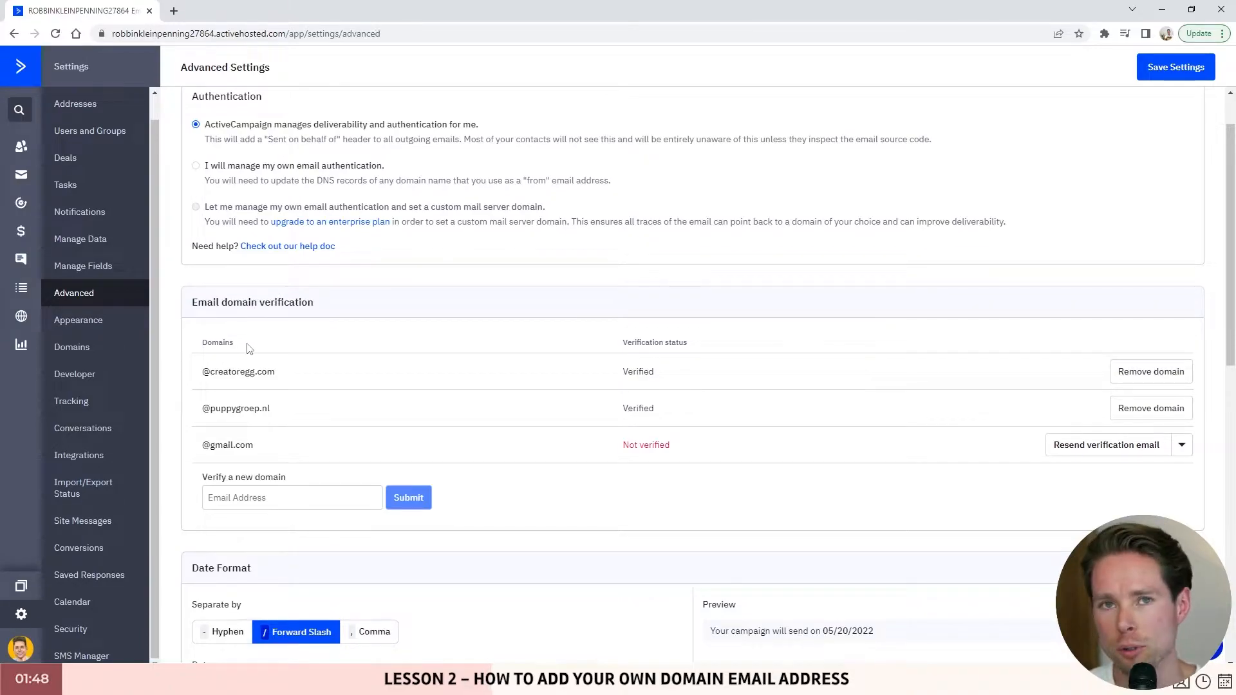
pyautogui.scroll(-1, 245, 347)
pyautogui.tripleClick(227, 339)
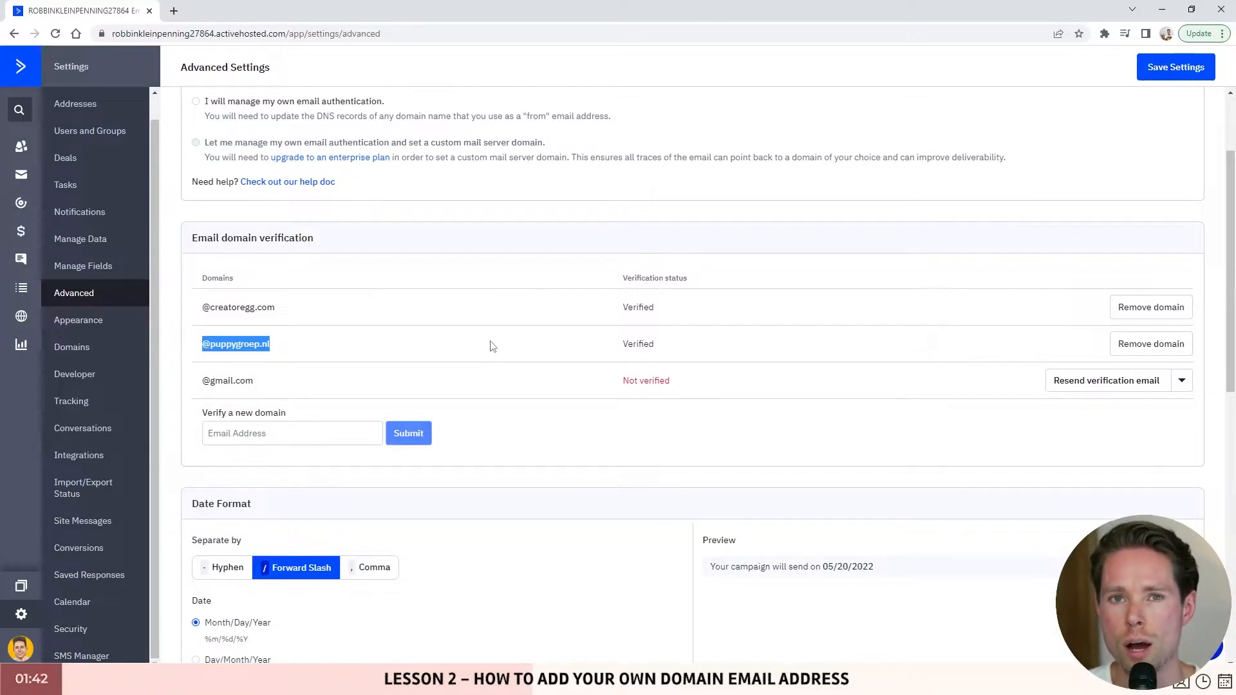
pyautogui.click(1151, 343)
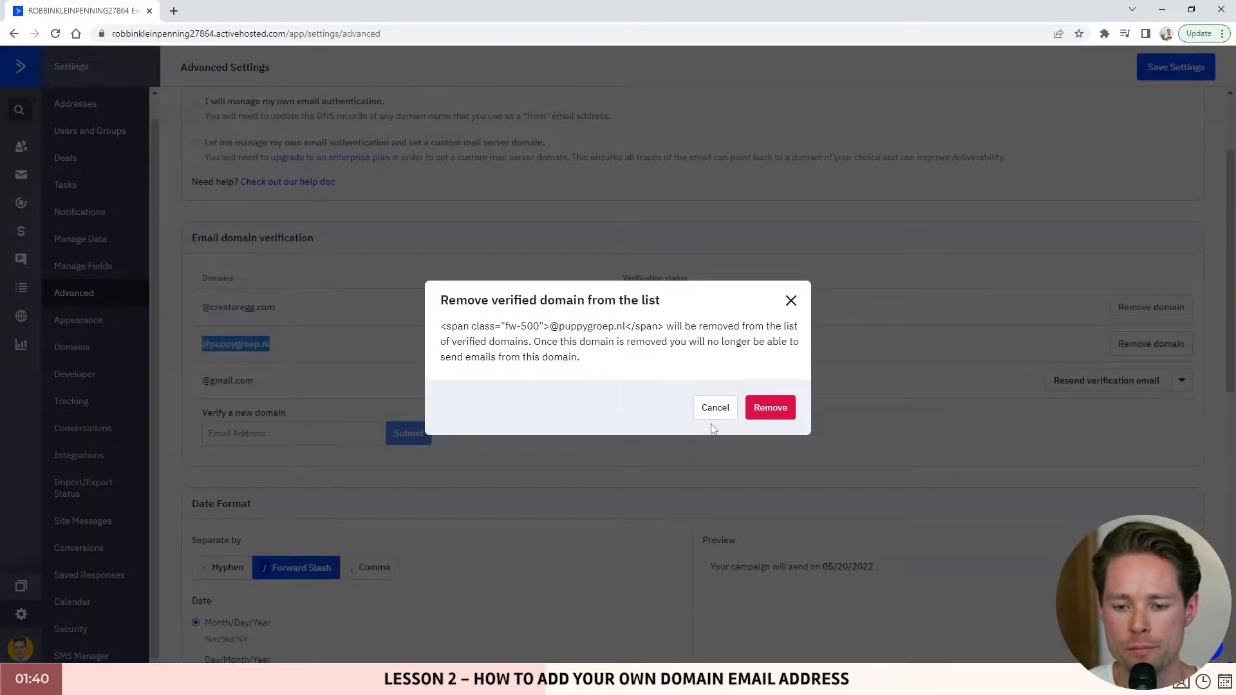
pyautogui.click(769, 407)
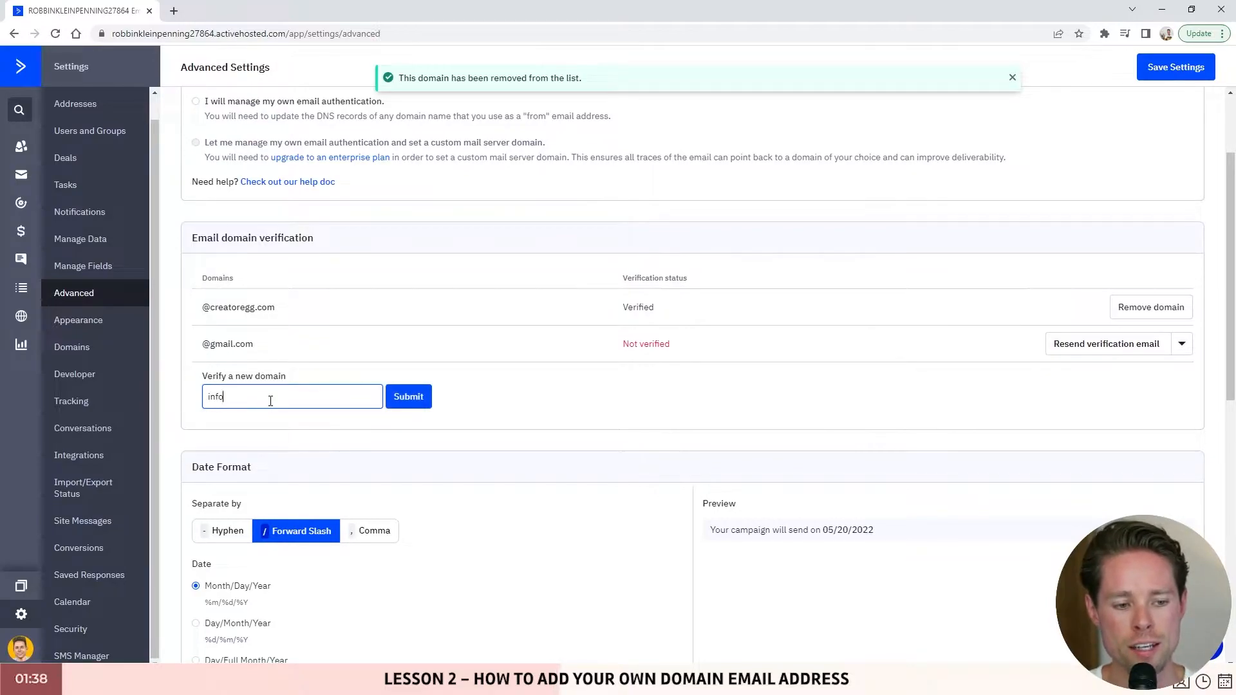
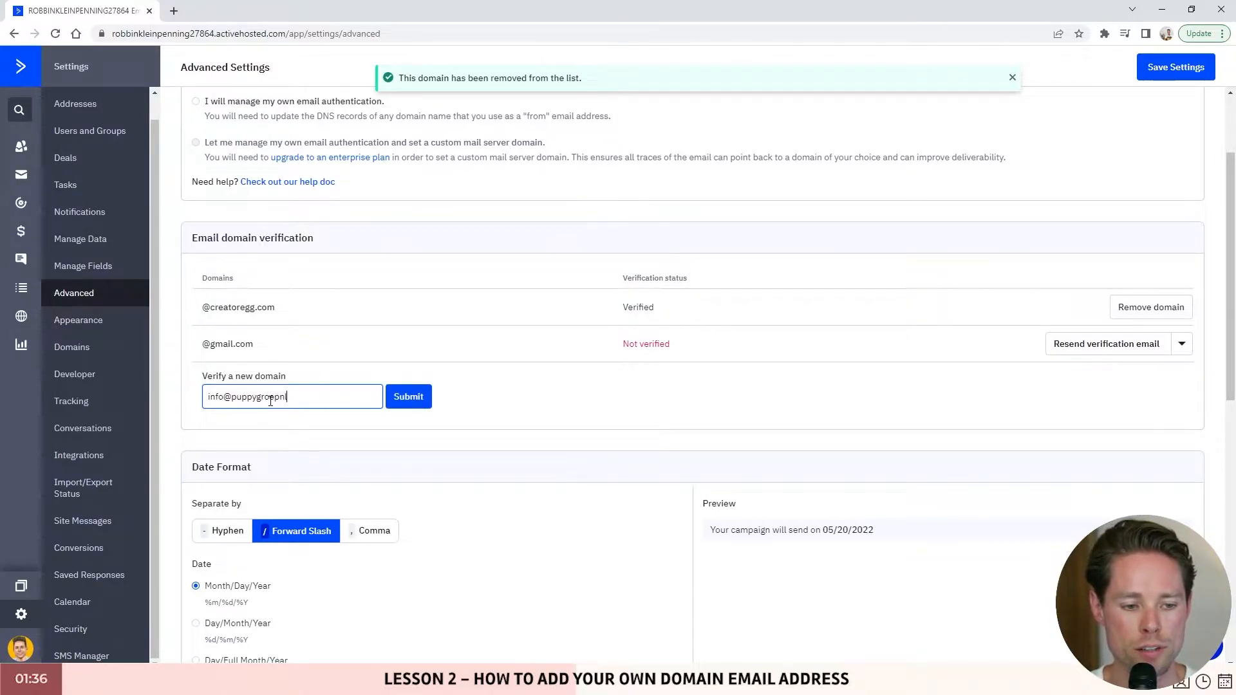
pyautogui.press('Return')
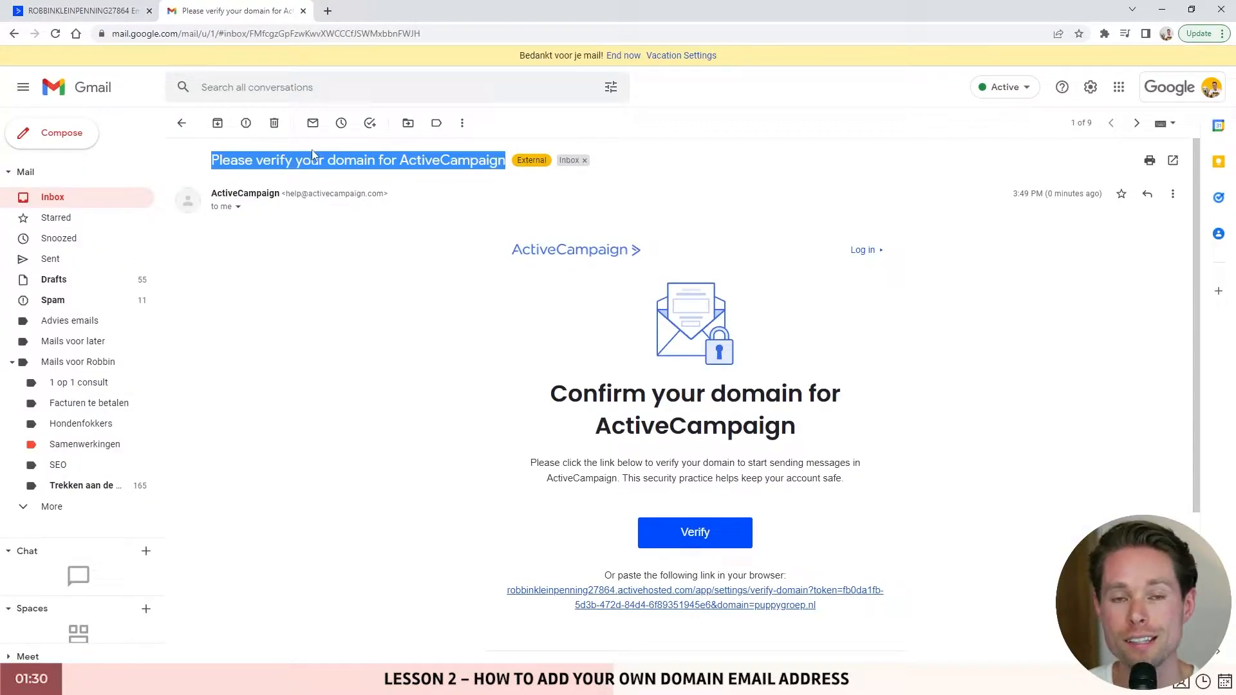
# - Confirm puppygroep.nl through the Verify button in the Gmail verification email
pyautogui.click(241, 167)
pyautogui.moveTo(208, 168); pyautogui.dragTo(447, 163)
pyautogui.scroll(-1, 534, 315)
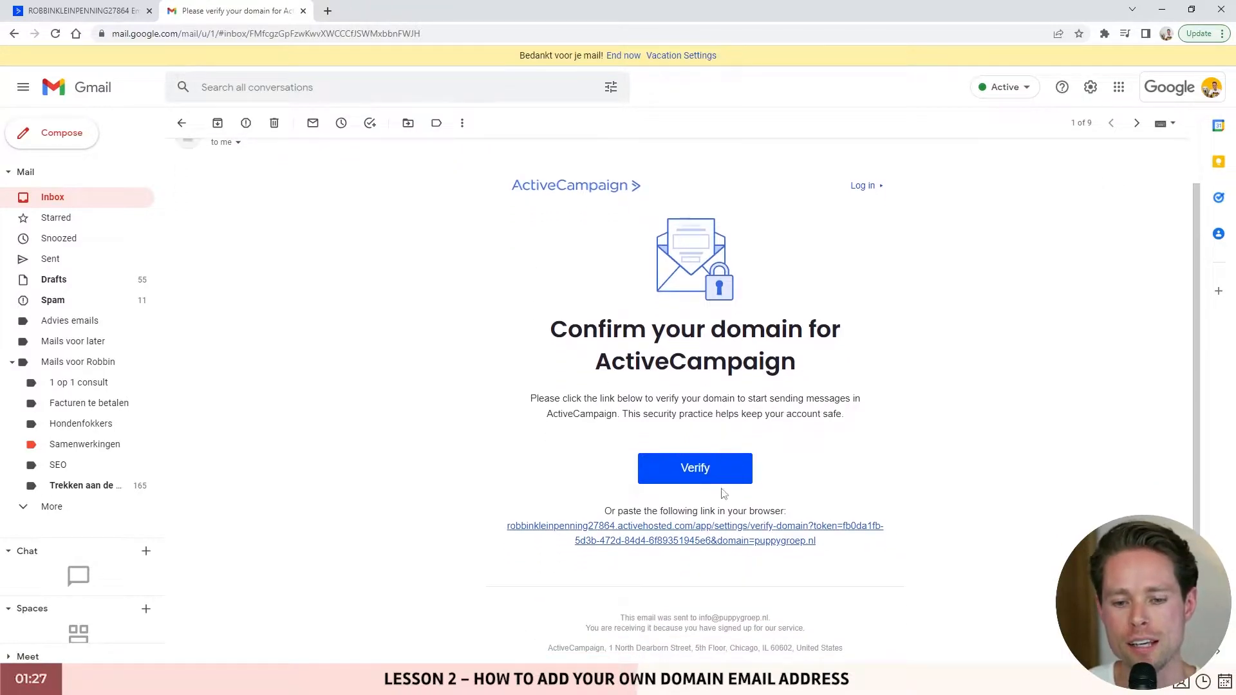
pyautogui.click(695, 469)
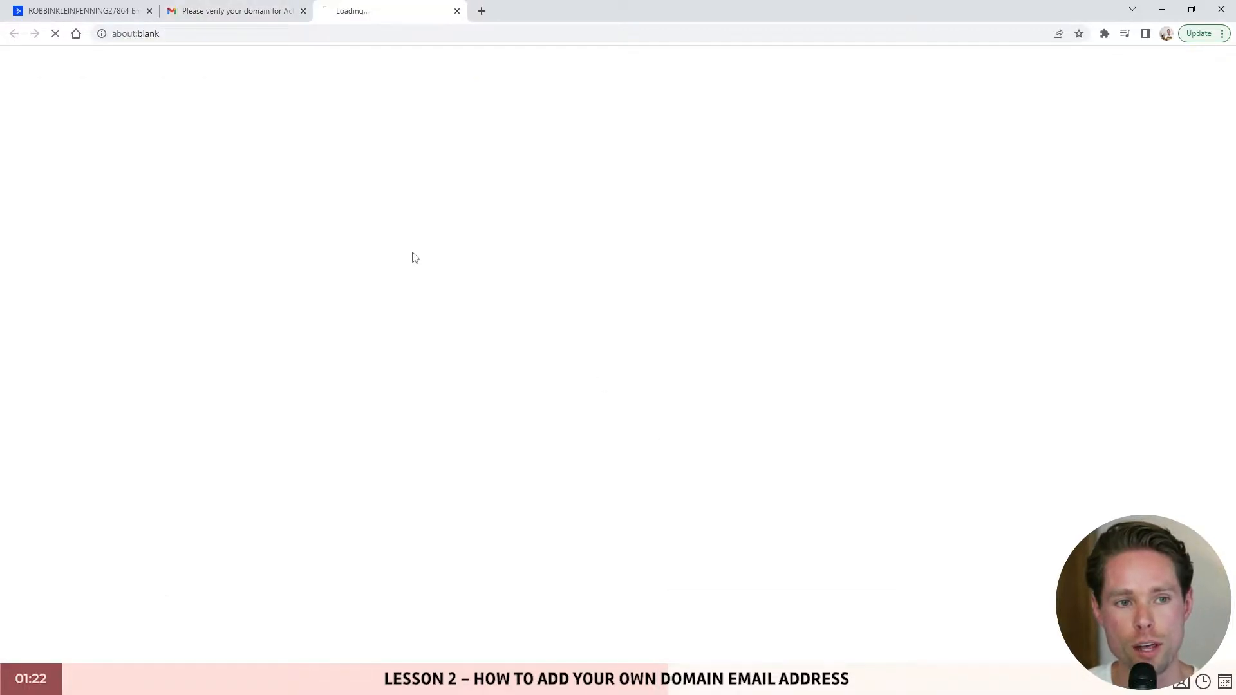
pyautogui.scroll(-2, 526, 378)
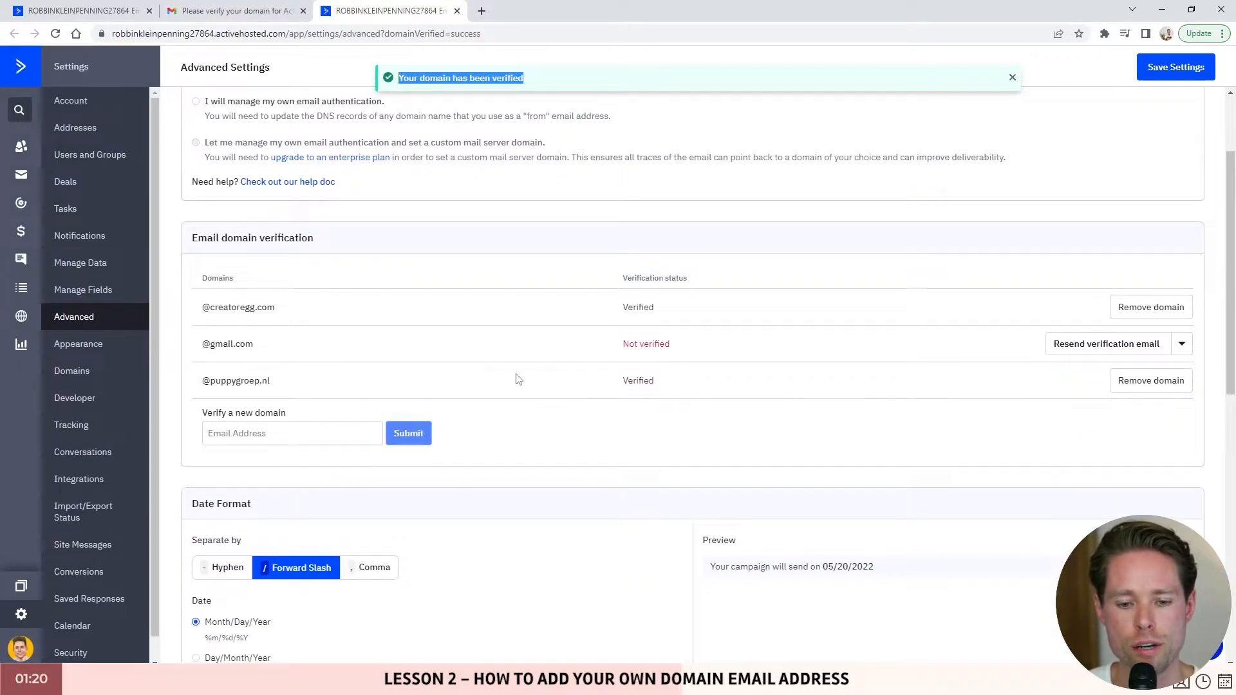
pyautogui.moveTo(201, 382); pyautogui.dragTo(312, 387)
pyautogui.moveTo(682, 387); pyautogui.dragTo(571, 384)
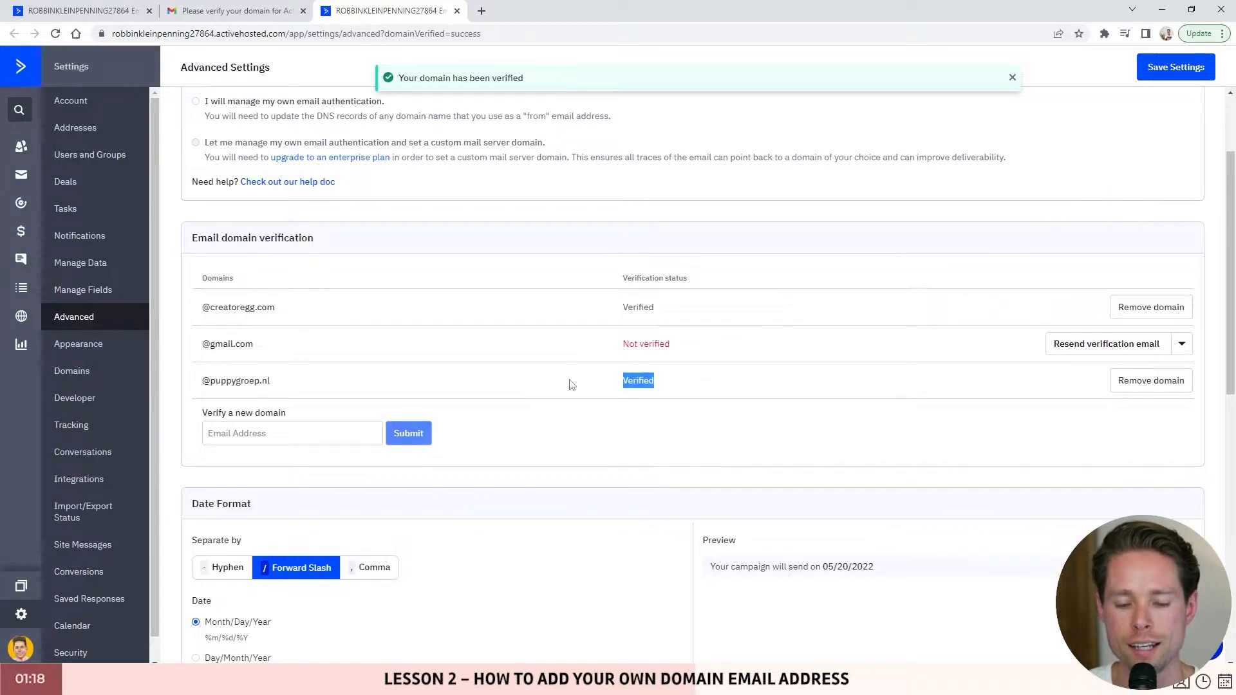
pyautogui.scroll(2, 830, 383)
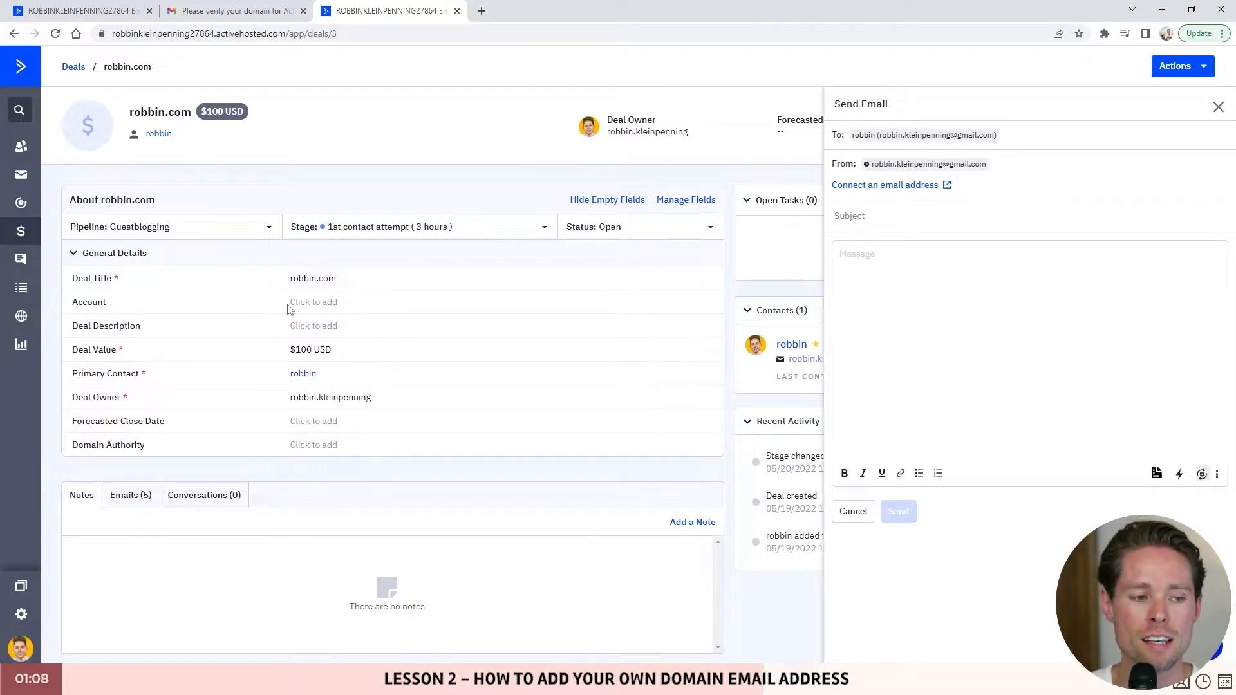
# - Open the 70 - emailmarketingheroes.com deal and start an email to its contact, connecting a mailbox
pyautogui.click(20, 234)
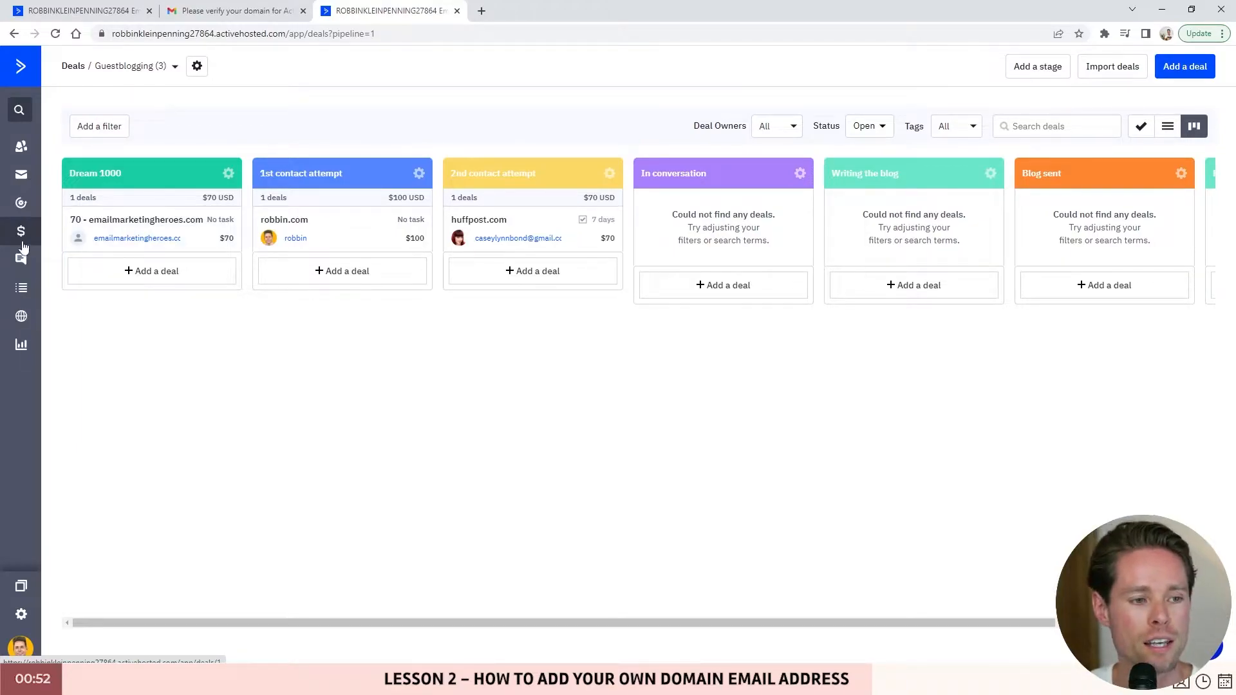
pyautogui.click(160, 222)
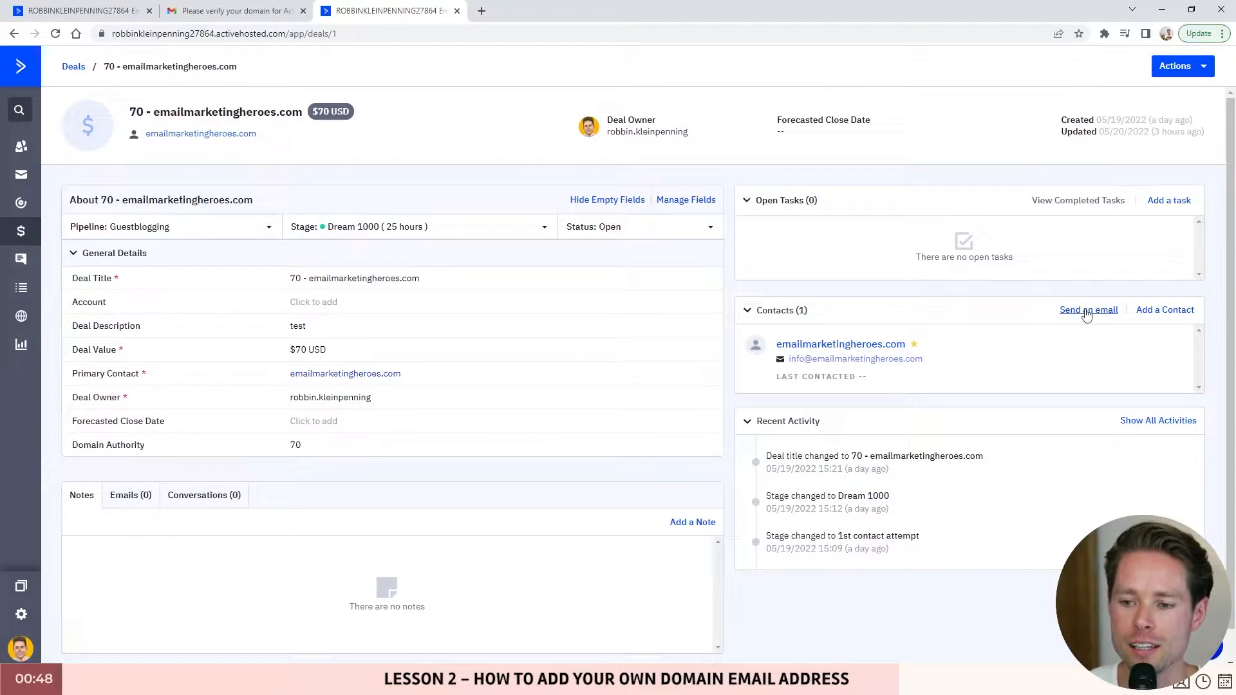
pyautogui.click(1089, 313)
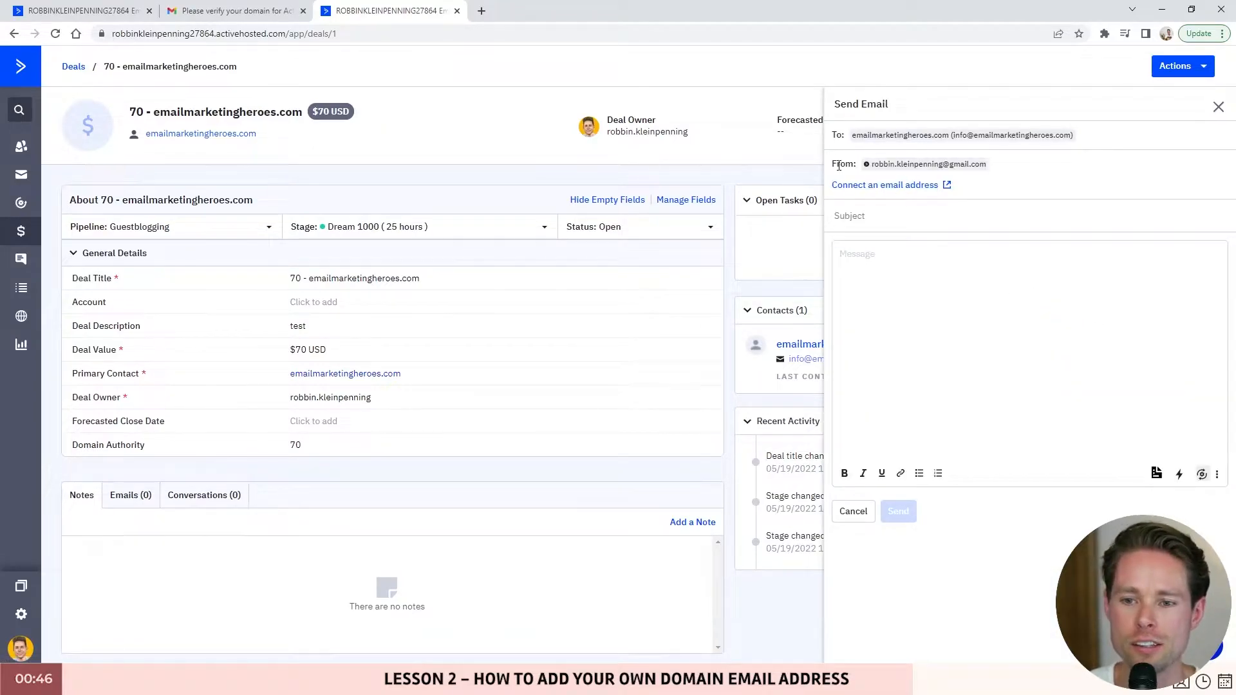
pyautogui.click(915, 191)
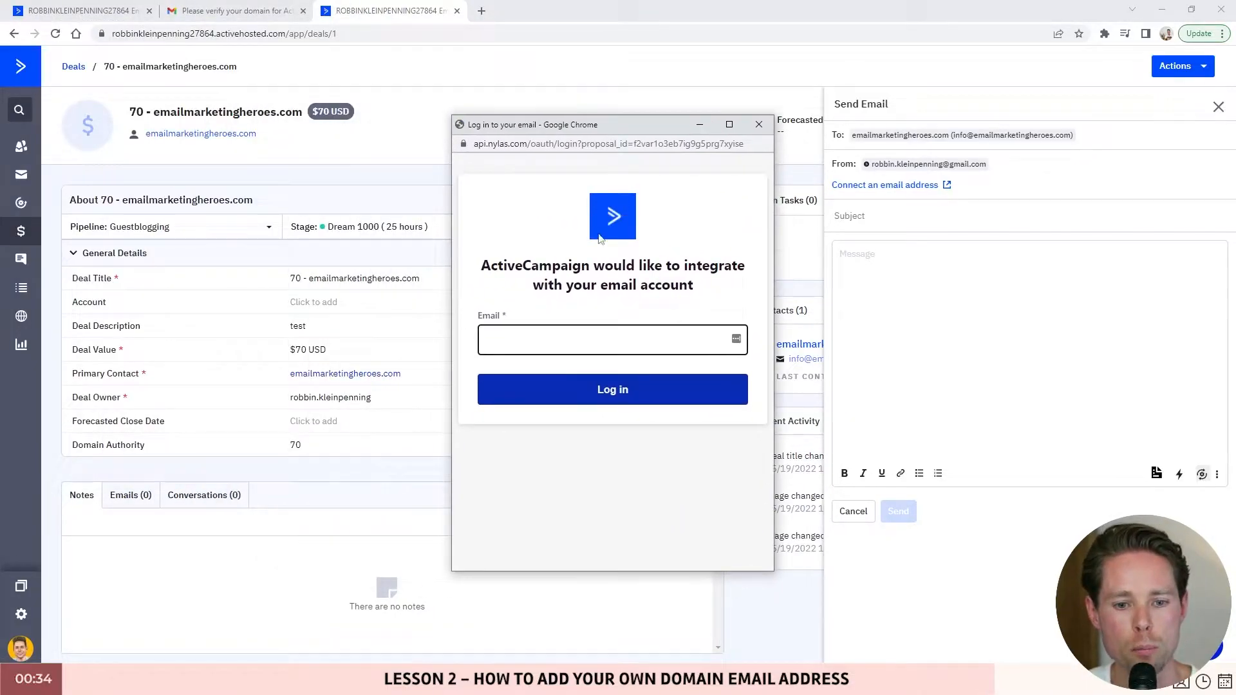
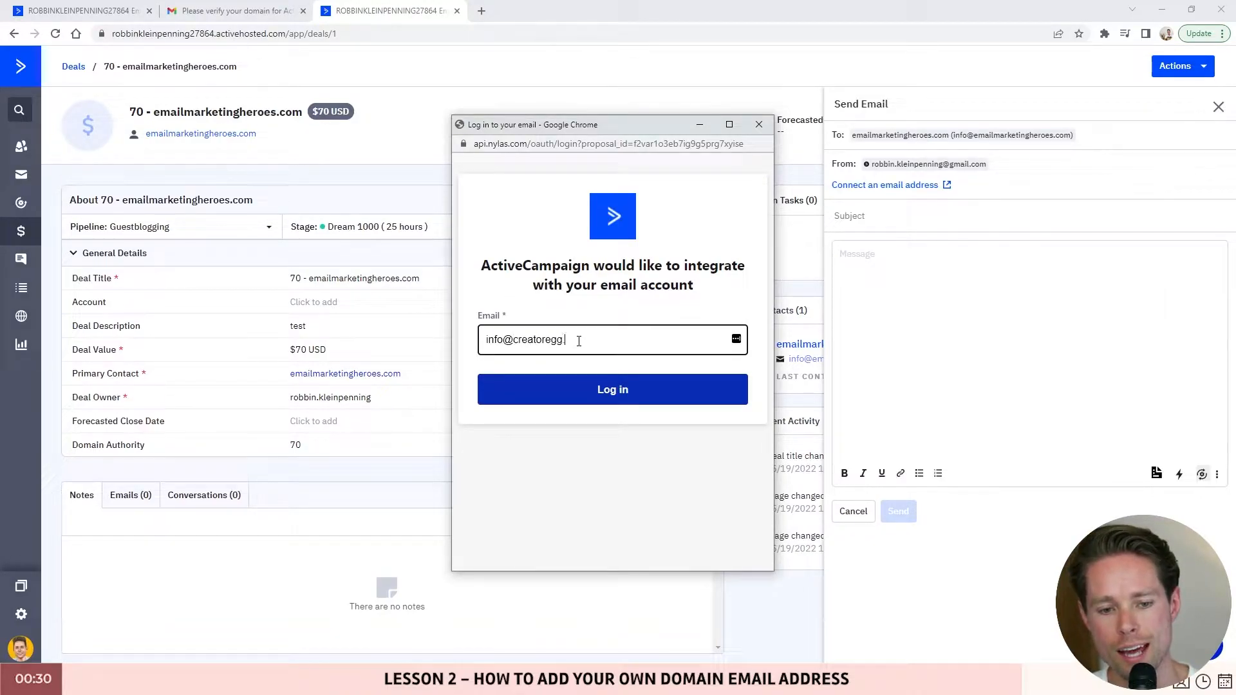
# - Try logging in with the business email address, browse the providers, then close the connection window
pyautogui.click(616, 394)
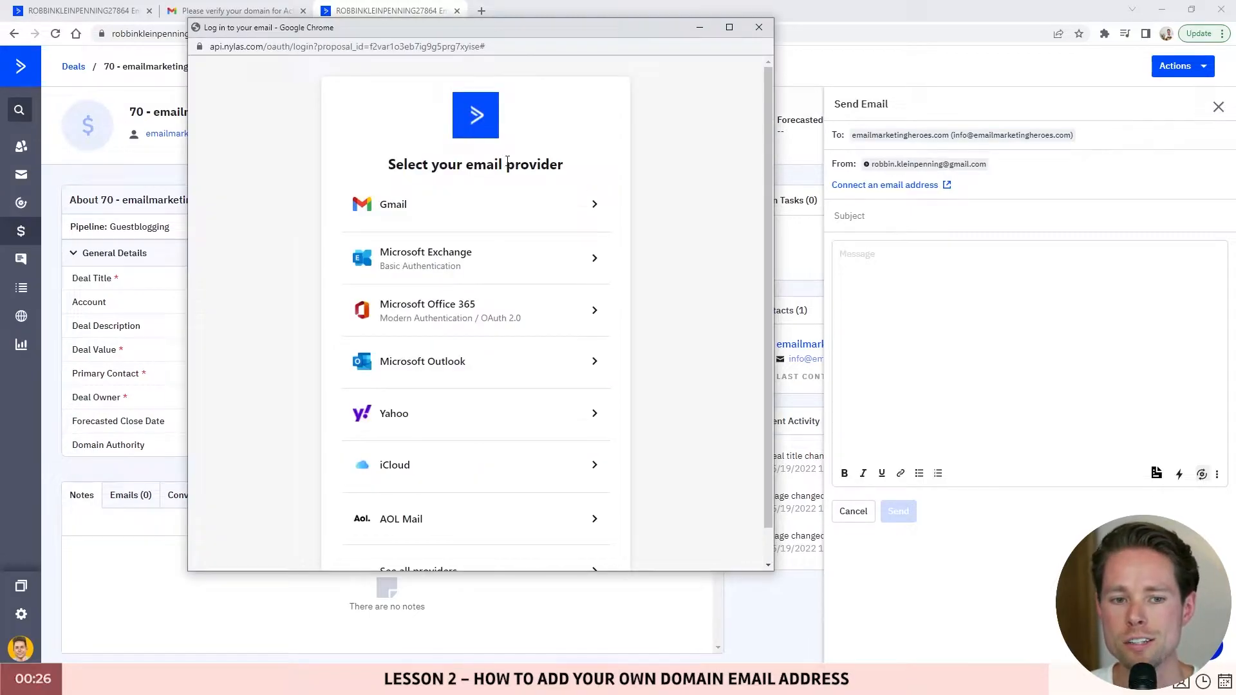
pyautogui.scroll(-1, 458, 548)
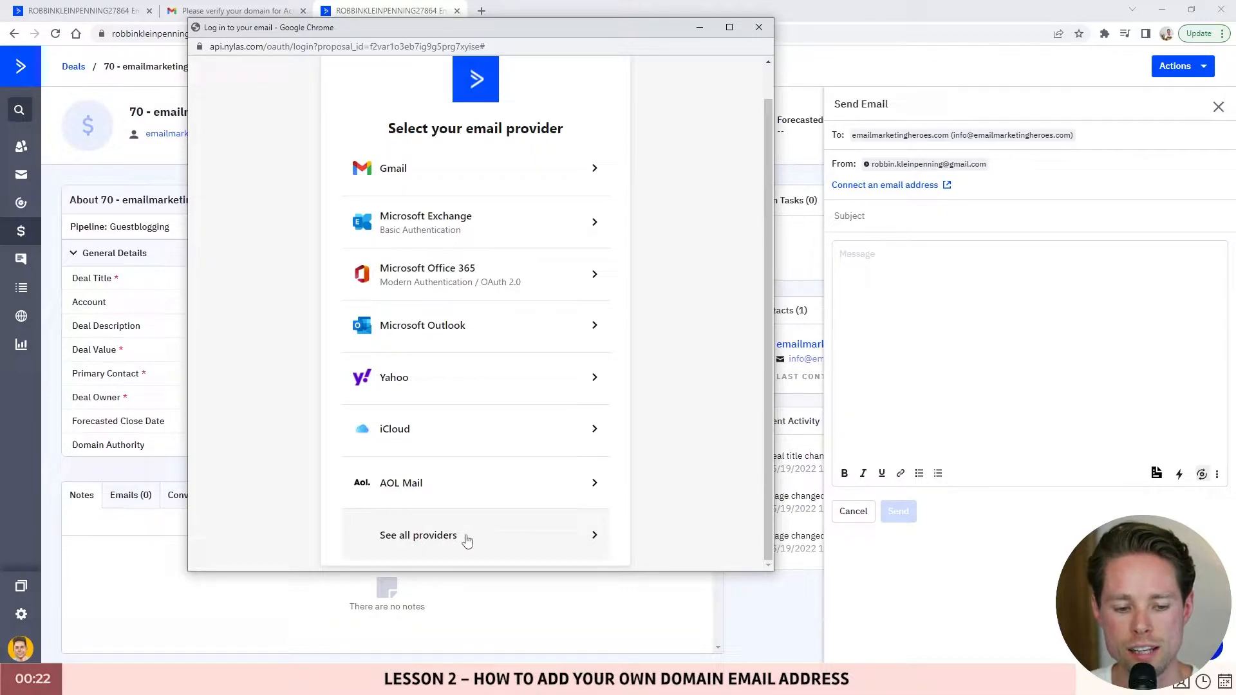
pyautogui.scroll(1, 449, 540)
pyautogui.scroll(-1, 422, 388)
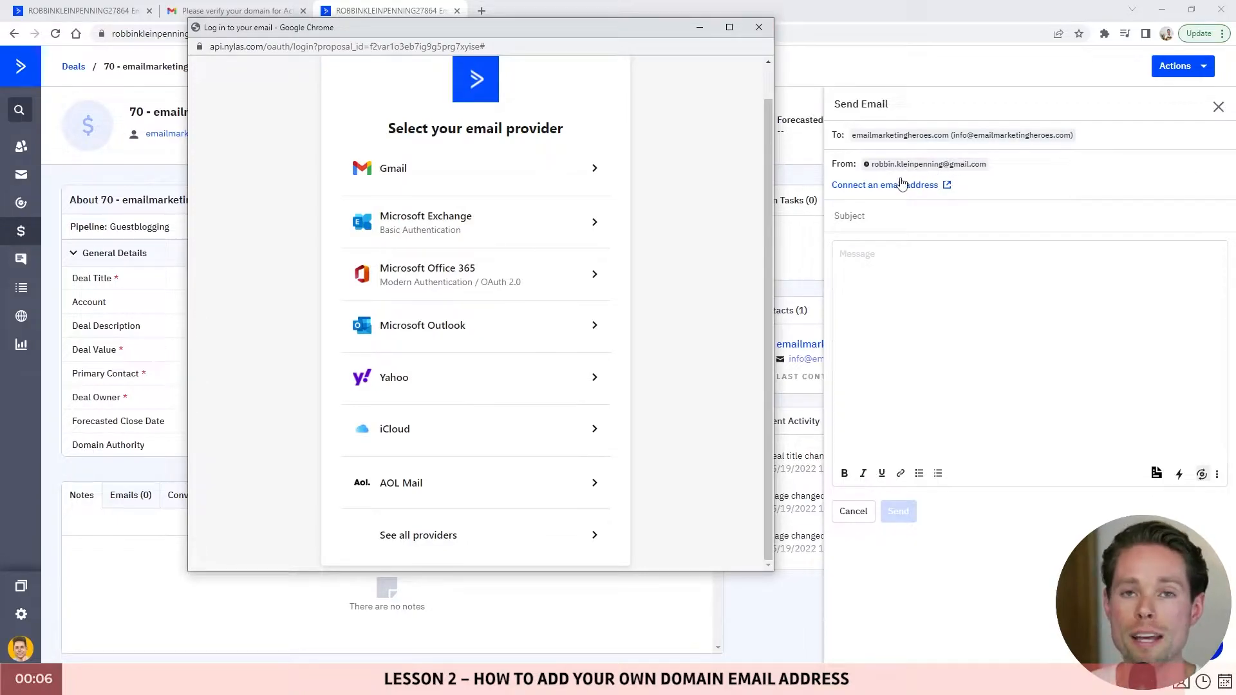
pyautogui.click(760, 31)
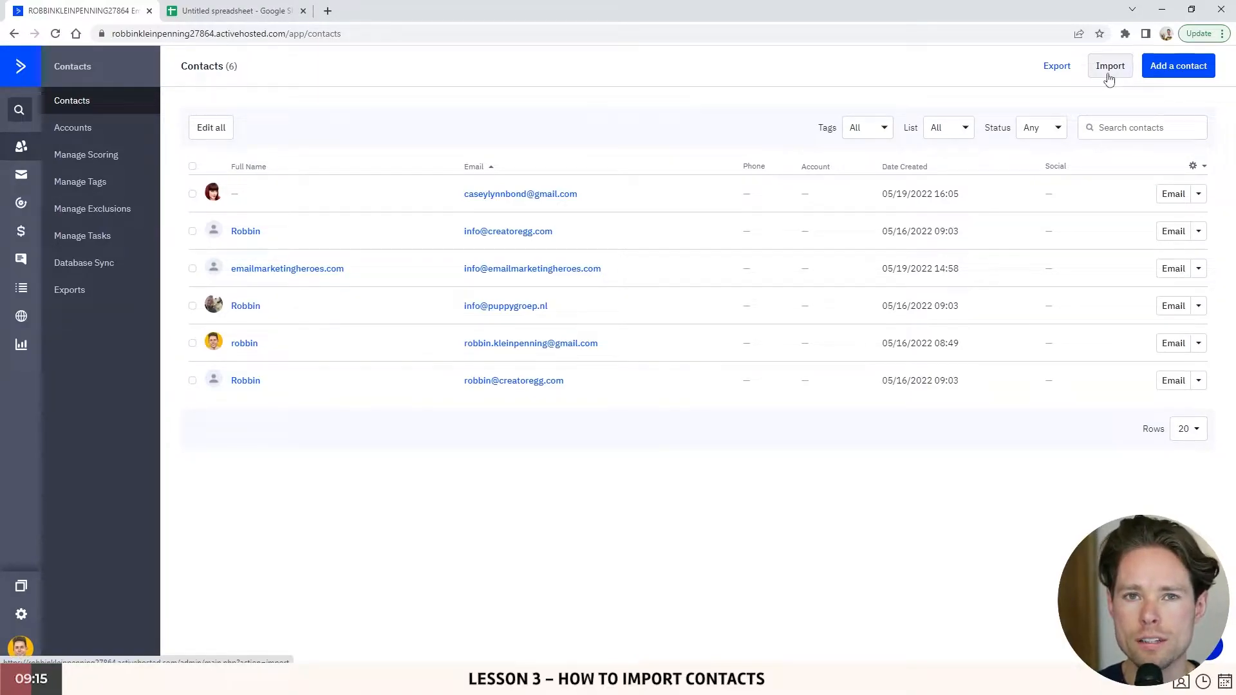
# - Switch to the Untitled Google Sheets spreadsheet of contact names and email addresses
pyautogui.click(284, 14)
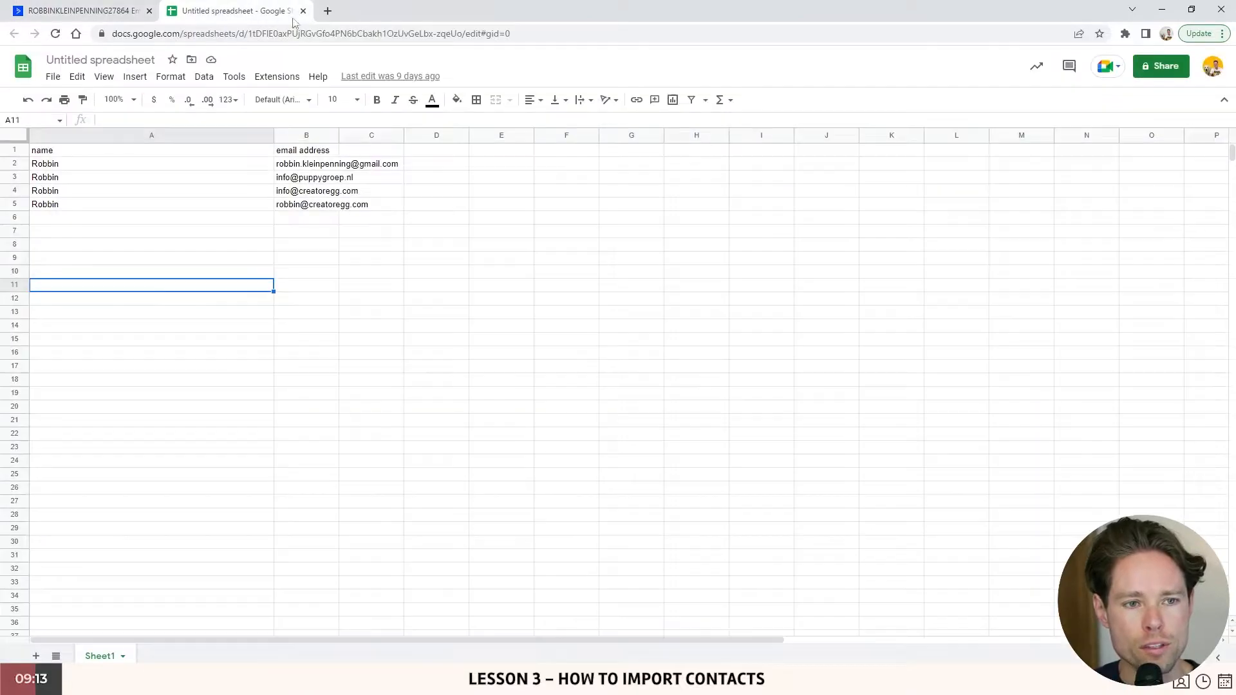
# - Highlight the name column, the email address column and the empty column C in the sheet
pyautogui.click(294, 242)
pyautogui.moveTo(46, 158); pyautogui.dragTo(389, 229)
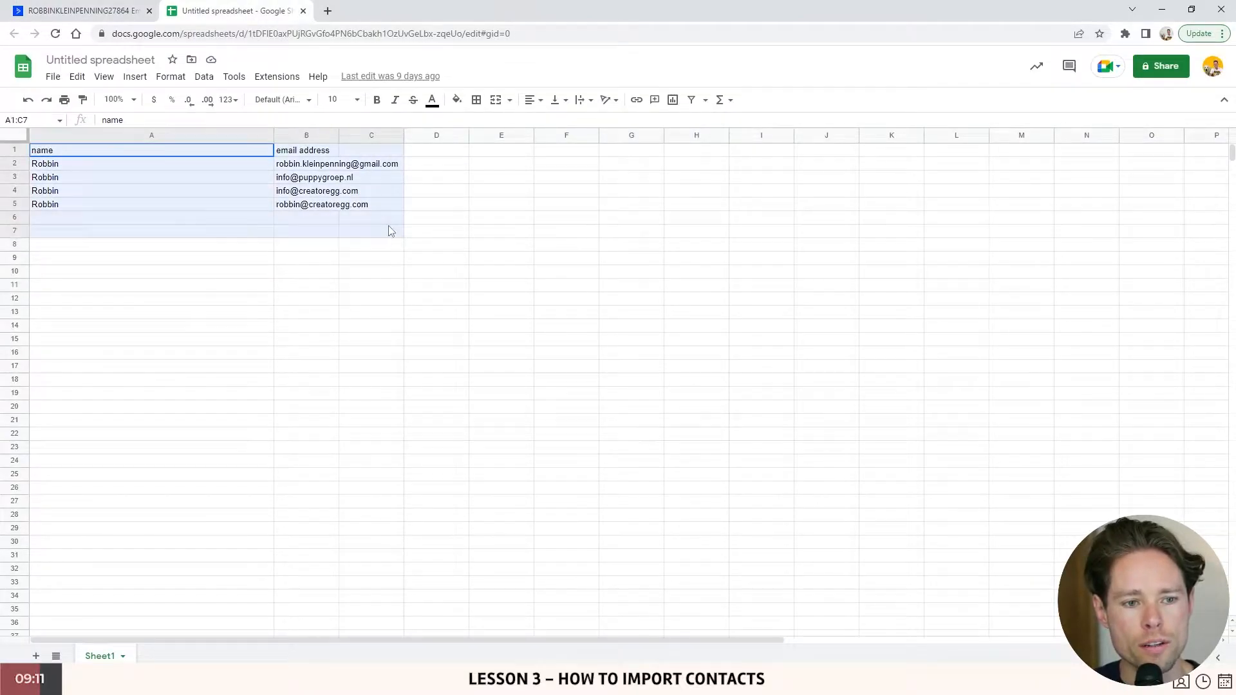
pyautogui.click(444, 370)
pyautogui.moveTo(58, 168); pyautogui.dragTo(45, 351)
pyautogui.click(77, 192)
pyautogui.moveTo(66, 151); pyautogui.dragTo(65, 352)
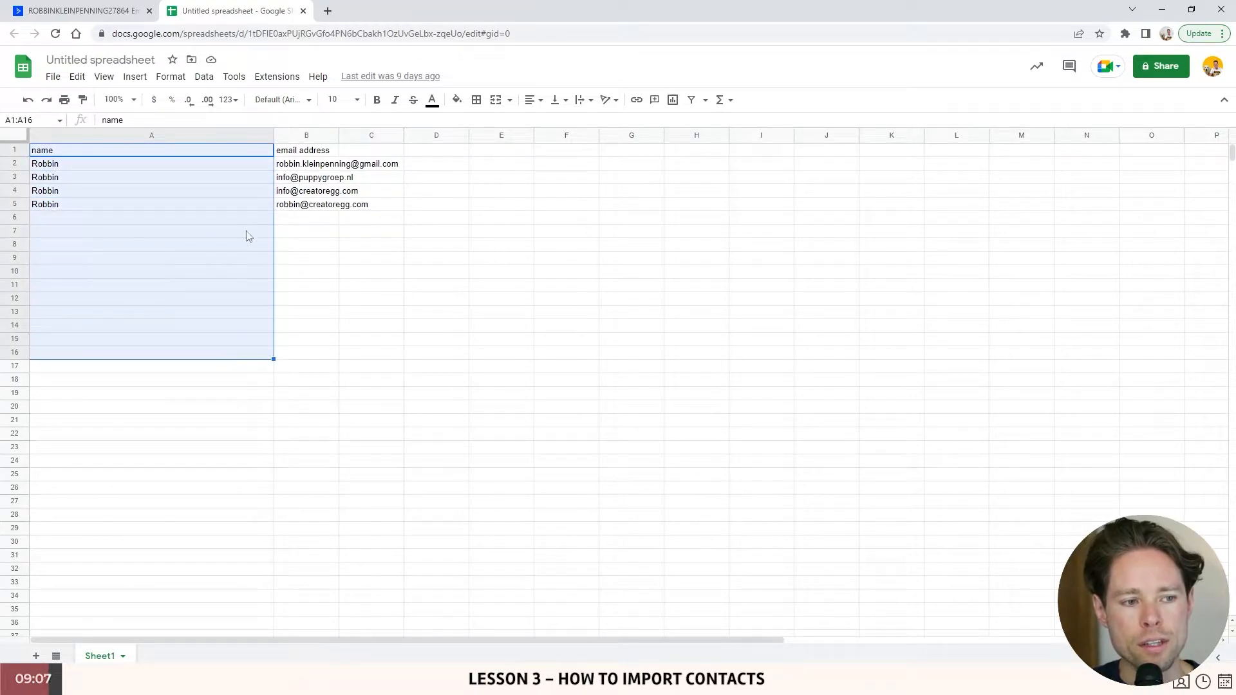
pyautogui.moveTo(298, 156); pyautogui.dragTo(300, 375)
pyautogui.click(320, 347)
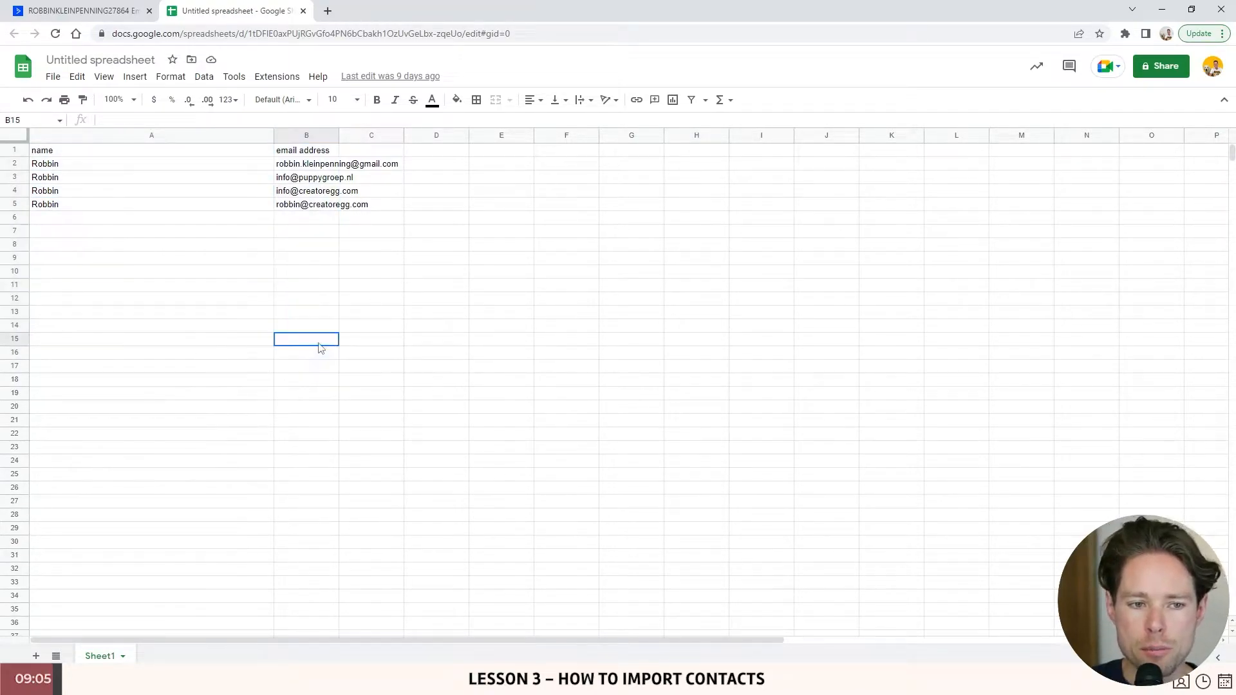
pyautogui.moveTo(378, 154); pyautogui.dragTo(399, 345)
# - Click through the sheet's column headers to check the data layout
pyautogui.click(428, 298)
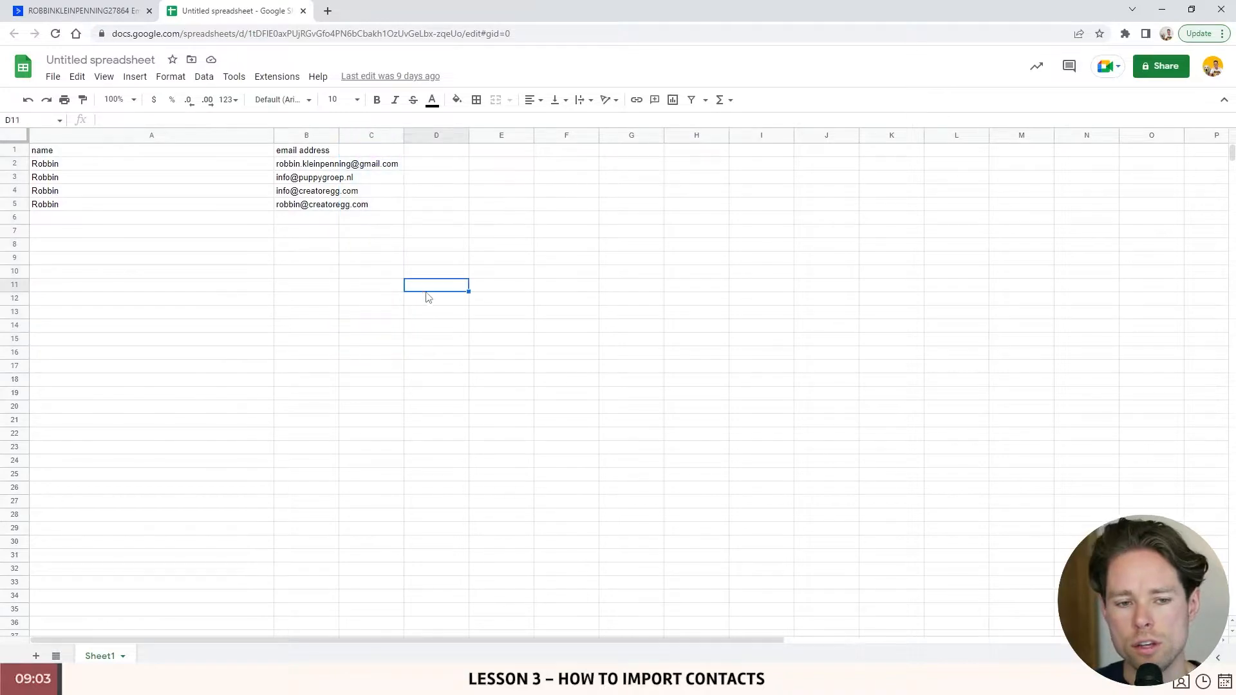
pyautogui.click(372, 153)
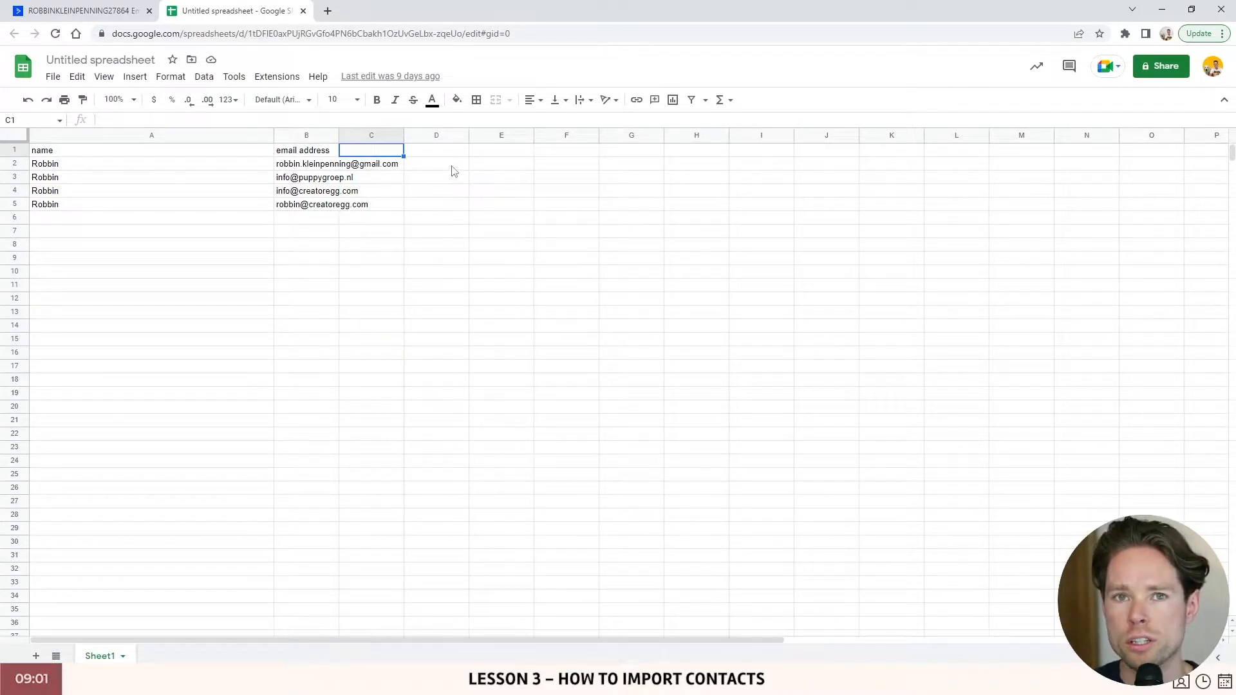
pyautogui.click(416, 154)
pyautogui.click(516, 154)
pyautogui.click(562, 155)
pyautogui.click(622, 155)
pyautogui.click(680, 157)
pyautogui.click(351, 193)
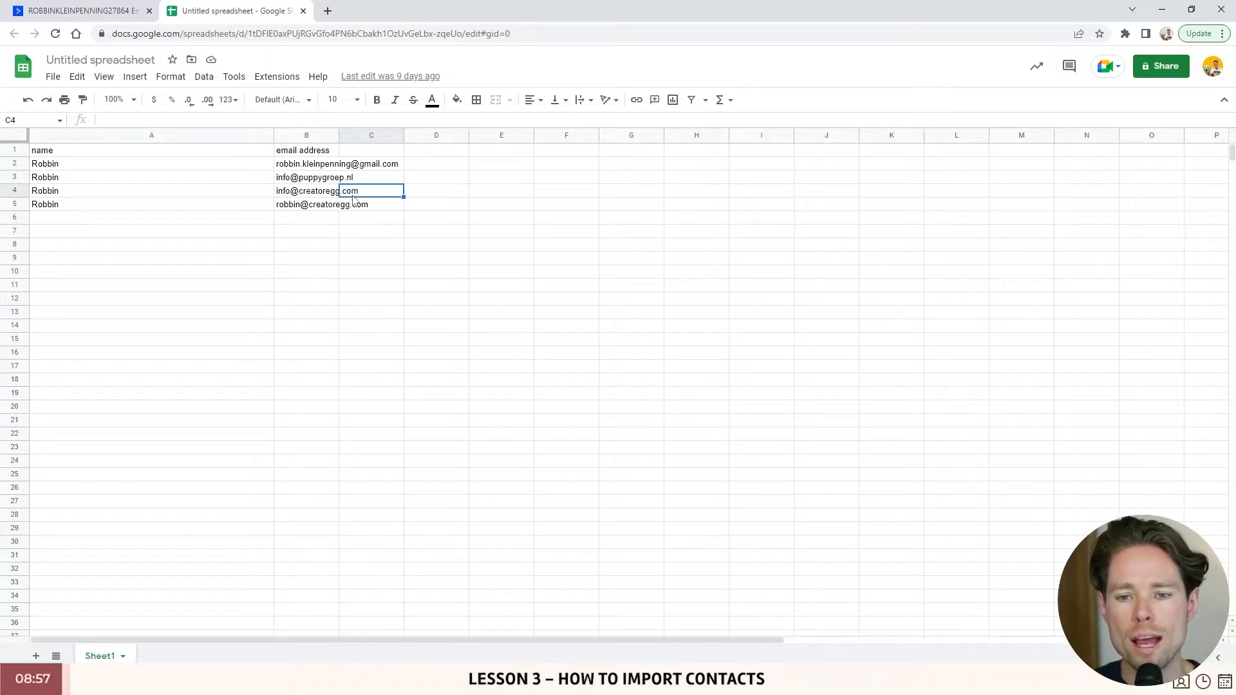
# - Download the sheet as Comma Separated Values (.csv) and start a contact import in ActiveCampaign
pyautogui.click(53, 76)
pyautogui.moveTo(70, 238)
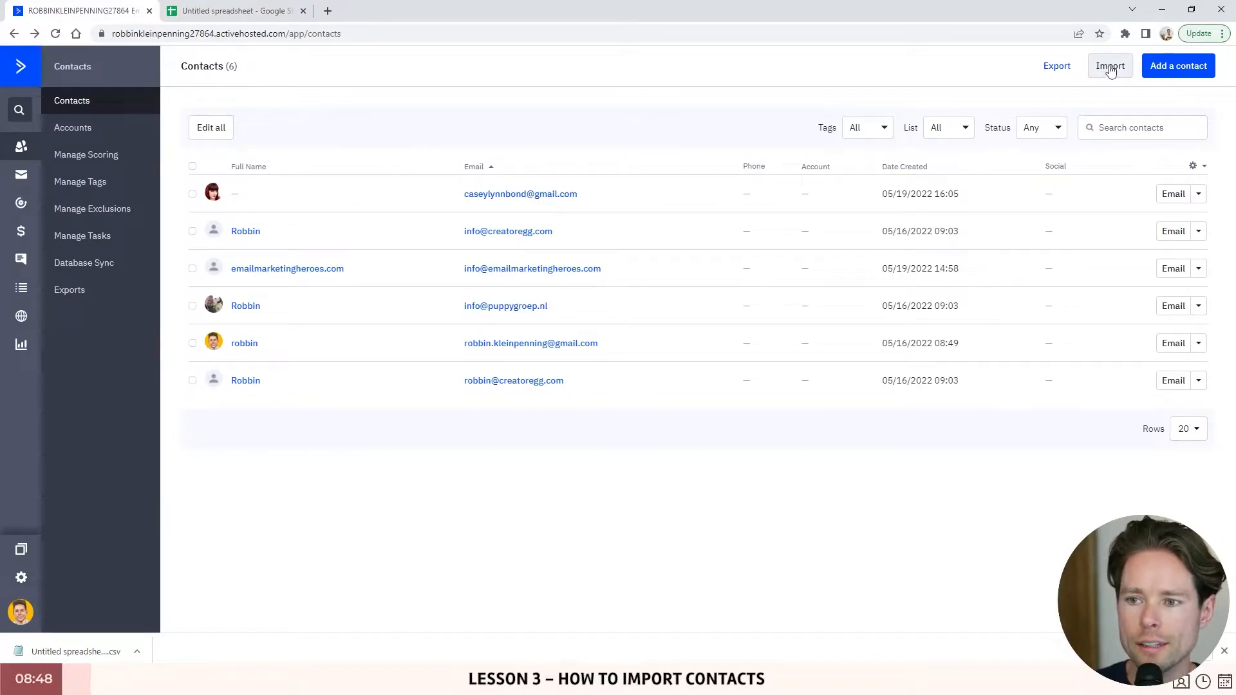
pyautogui.click(1111, 67)
# - Upload the downloaded CSV and check which field the name column maps into
pyautogui.click(690, 163)
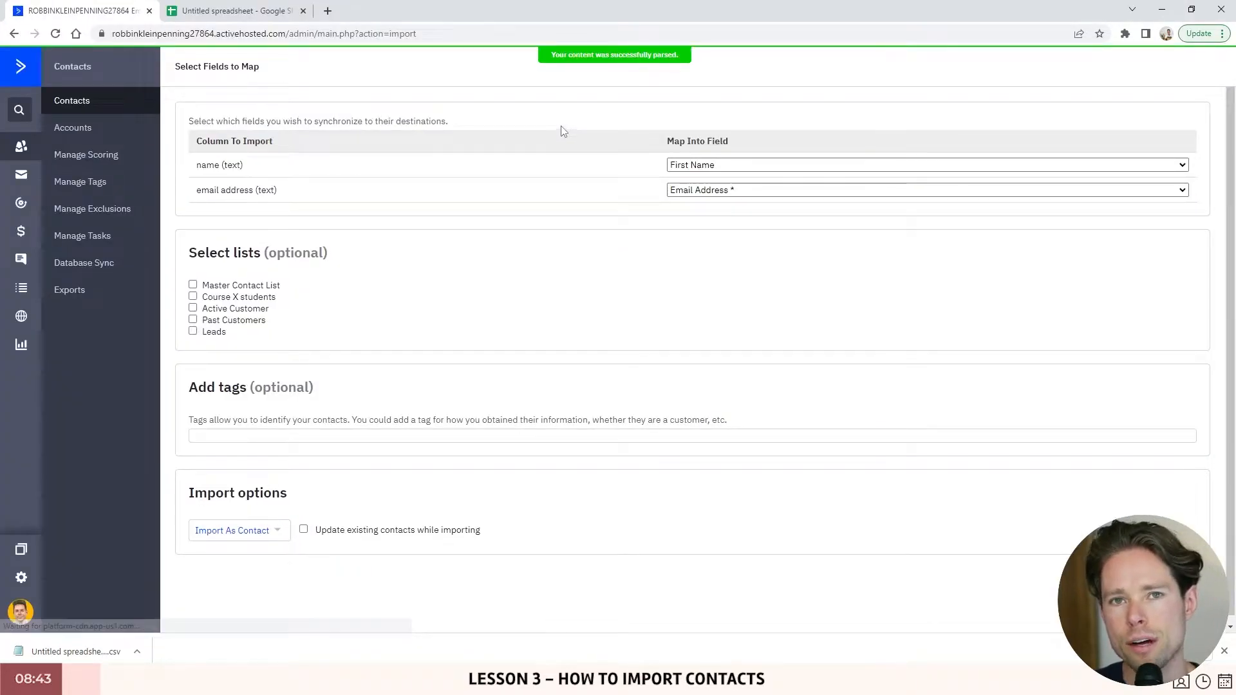
pyautogui.moveTo(193, 121); pyautogui.dragTo(284, 143)
pyautogui.click(198, 174)
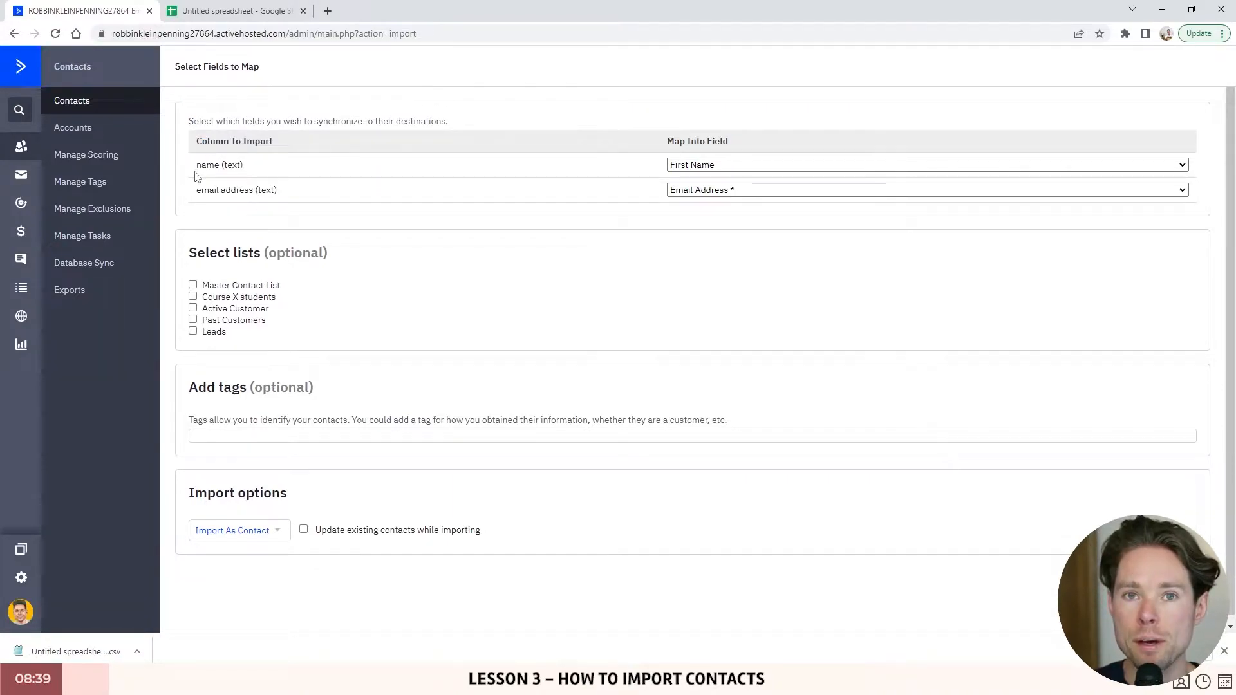
pyautogui.moveTo(197, 166); pyautogui.dragTo(254, 168)
pyautogui.moveTo(665, 142); pyautogui.dragTo(738, 148)
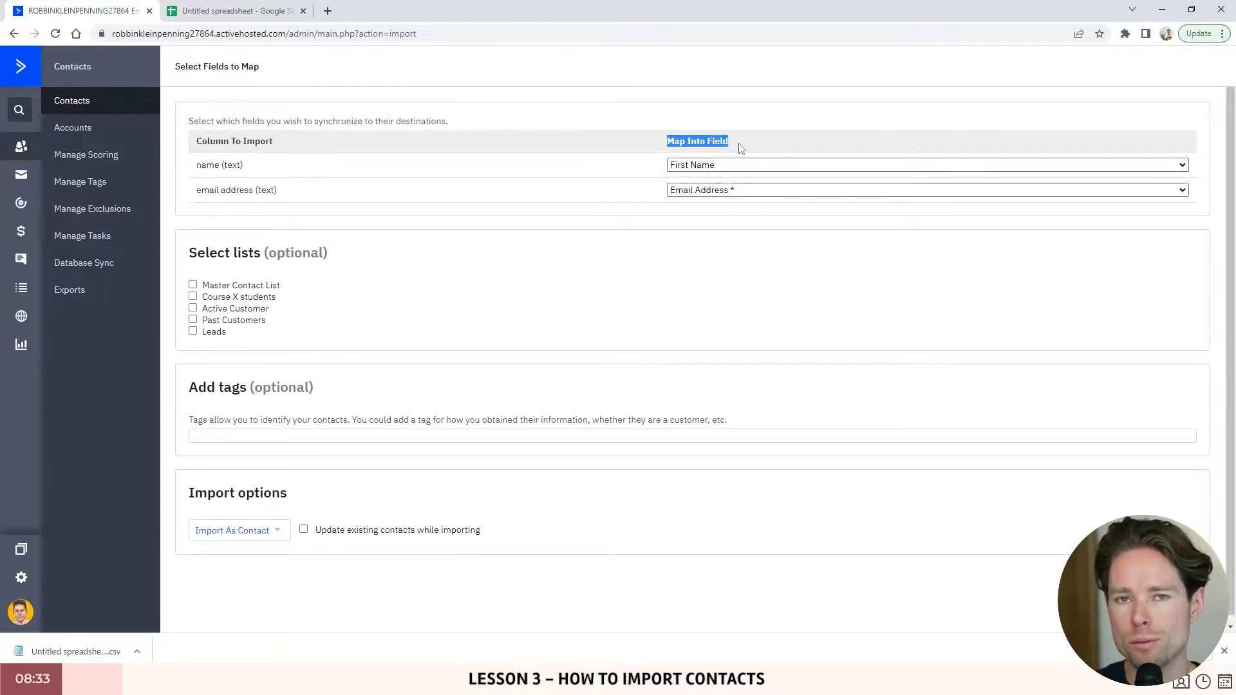
pyautogui.click(717, 166)
pyautogui.click(251, 170)
pyautogui.moveTo(196, 164); pyautogui.dragTo(263, 169)
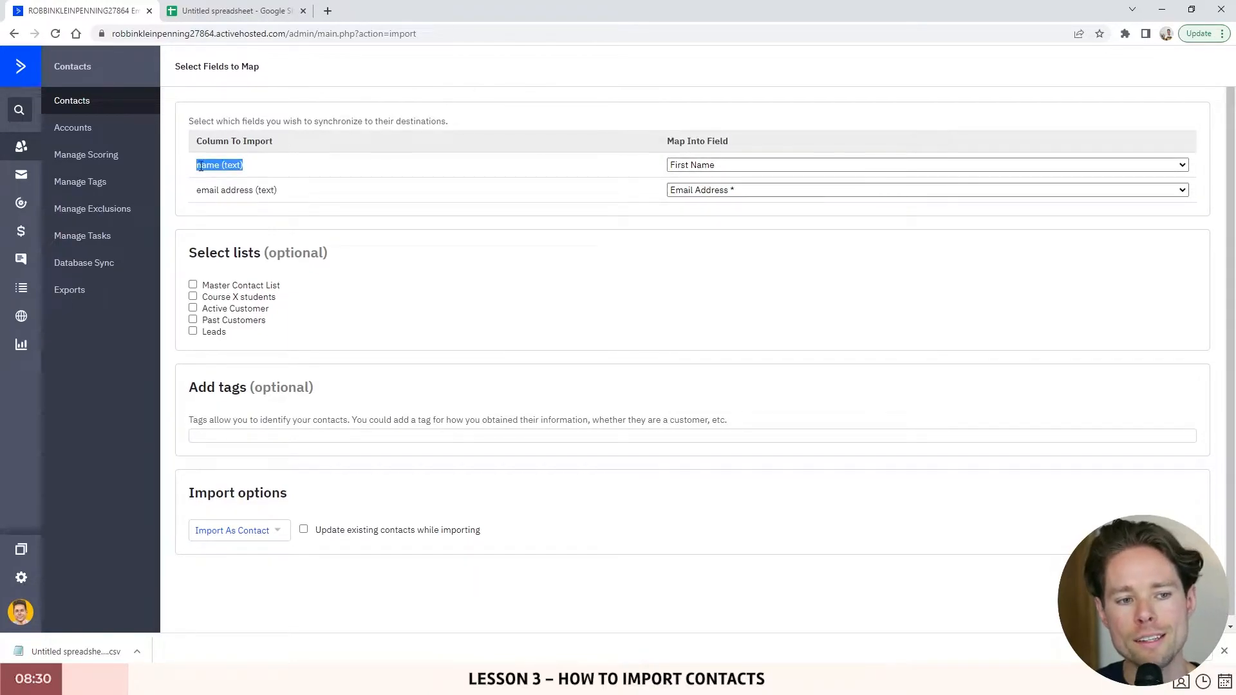
pyautogui.click(714, 165)
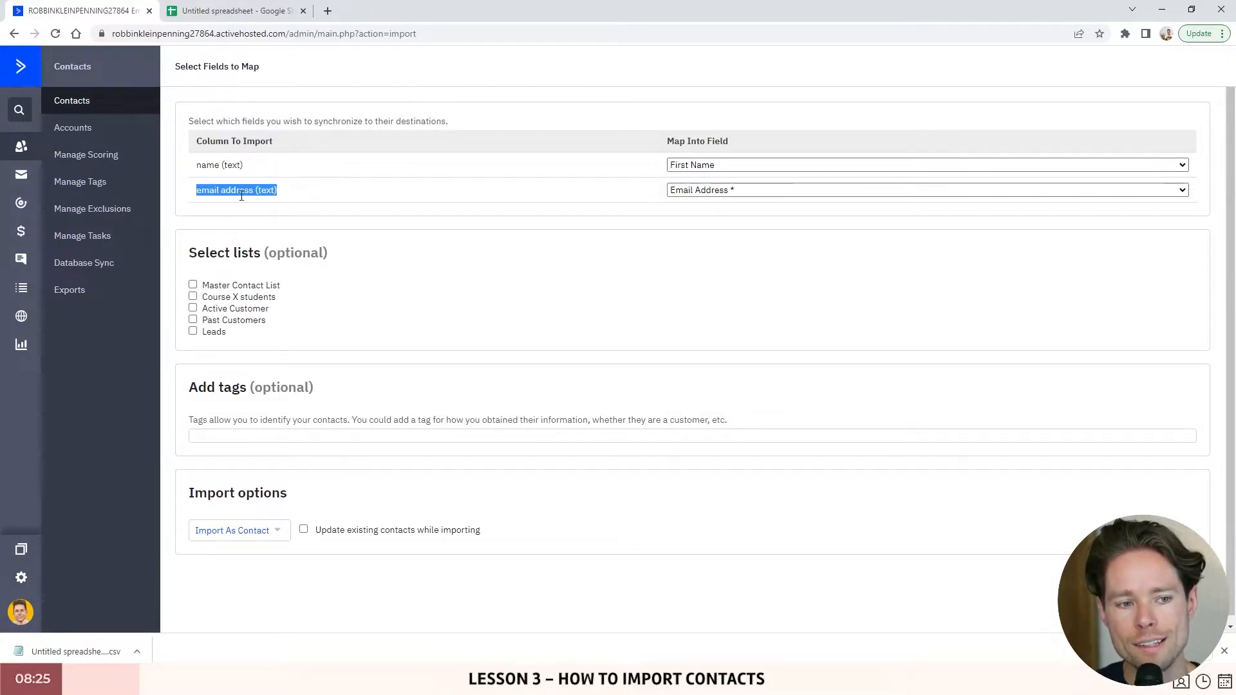
# - Open the email address column's field choices and select [ Add New Field ]
pyautogui.click(206, 193)
pyautogui.click(705, 190)
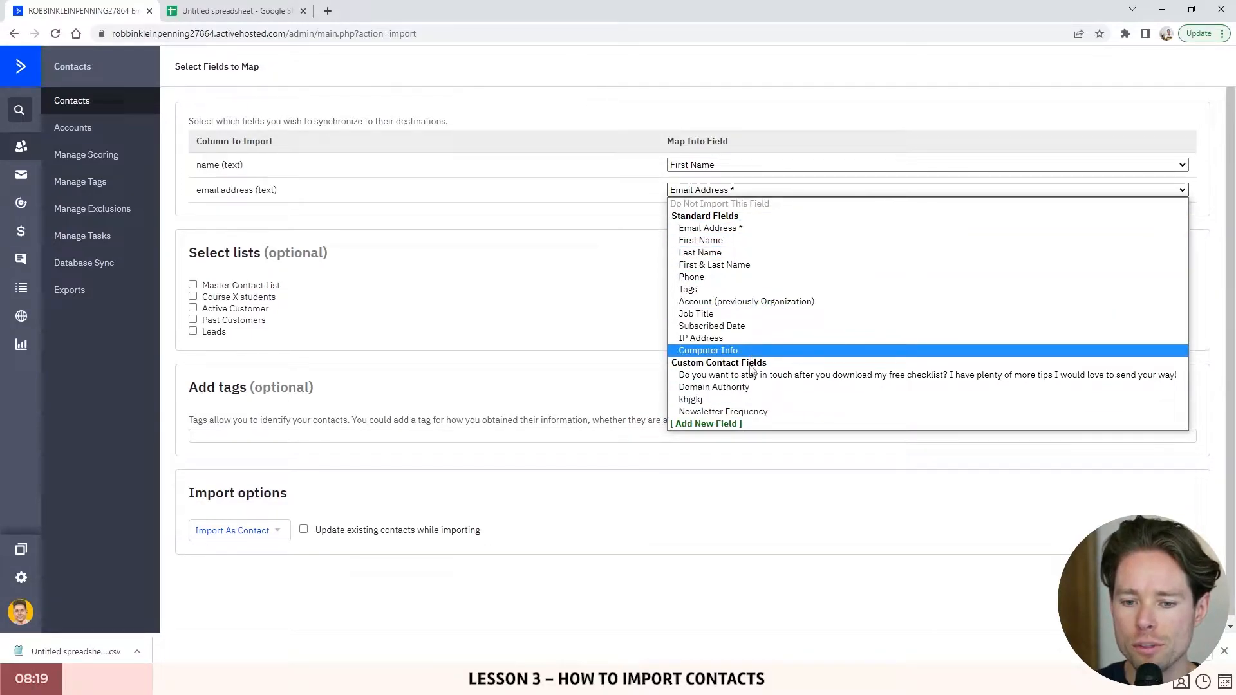
pyautogui.click(393, 189)
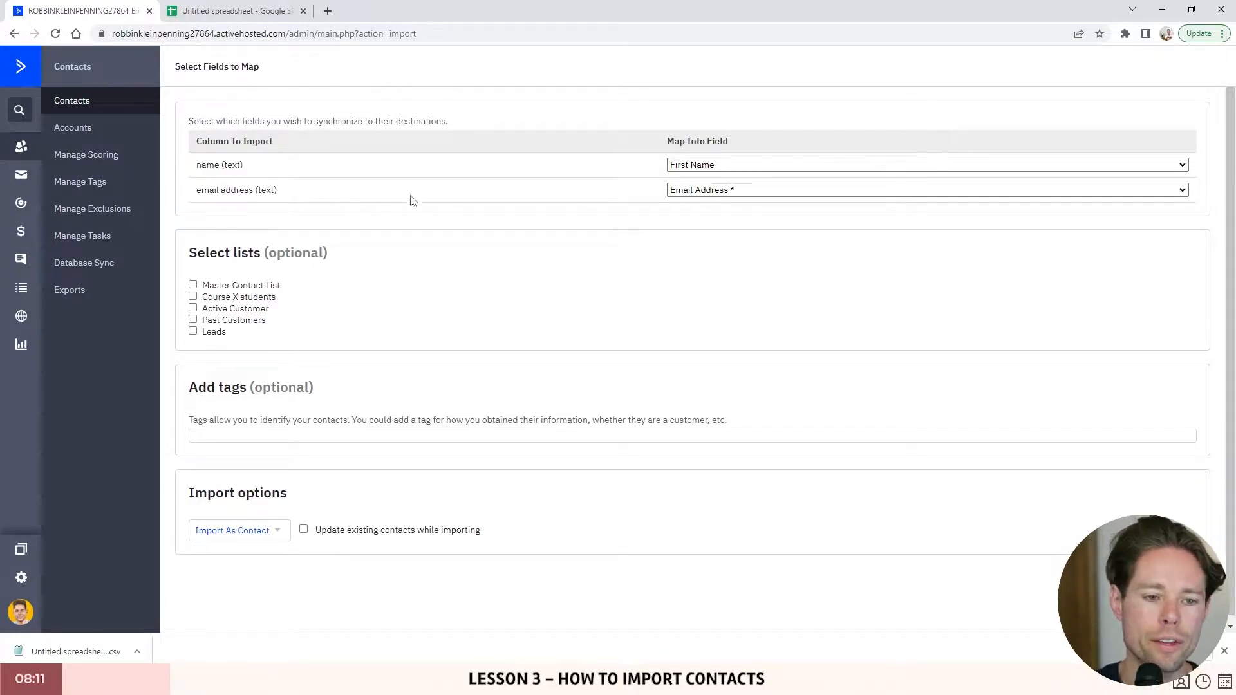
pyautogui.click(716, 191)
pyautogui.click(703, 423)
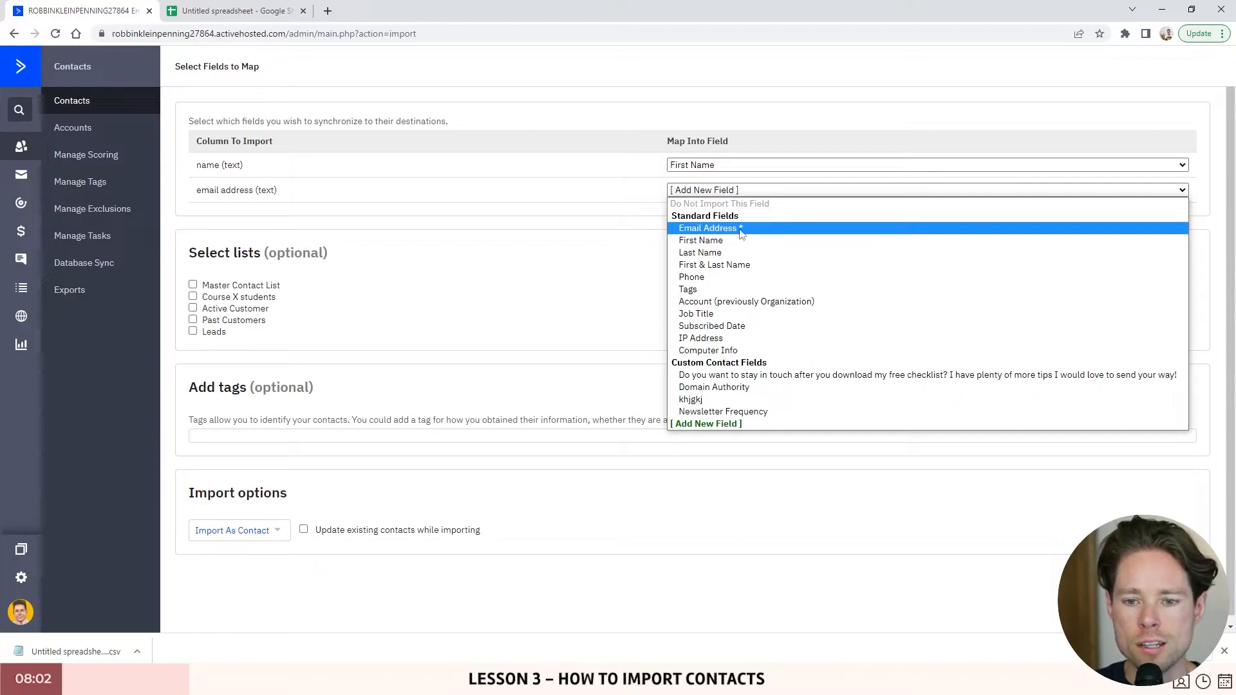
# - Cancel the Add a custom field dialog, returning to the import mapping page
pyautogui.click(714, 230)
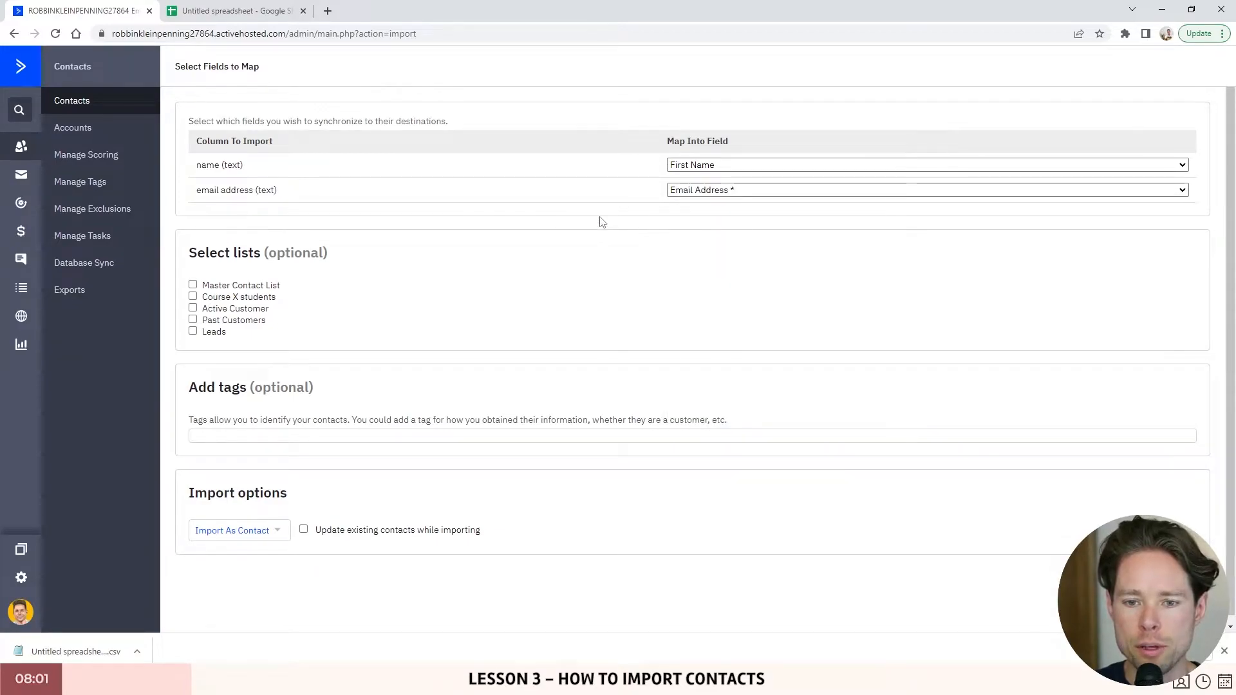
pyautogui.moveTo(187, 252); pyautogui.dragTo(345, 254)
pyautogui.click(240, 252)
pyautogui.moveTo(189, 255); pyautogui.dragTo(325, 256)
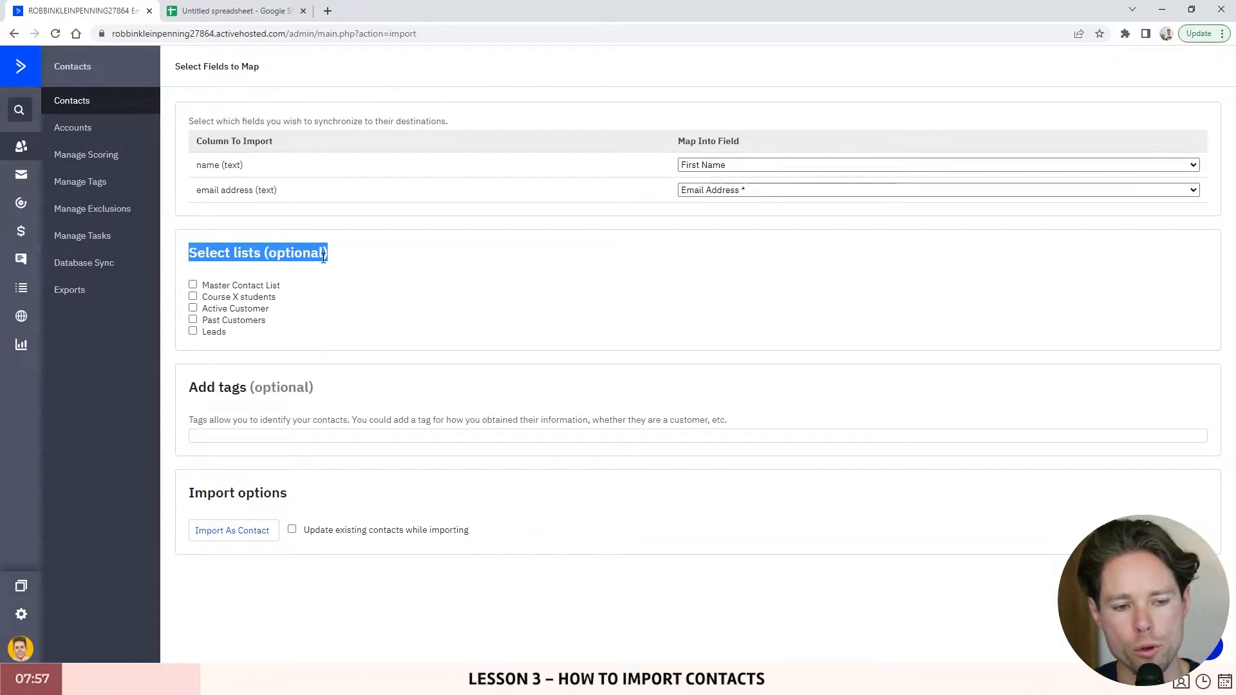
# - Tick and untick Master Contact List and Leads, leaving no lists selected
pyautogui.click(197, 284)
pyautogui.click(196, 284)
pyautogui.click(193, 331)
pyautogui.click(193, 331)
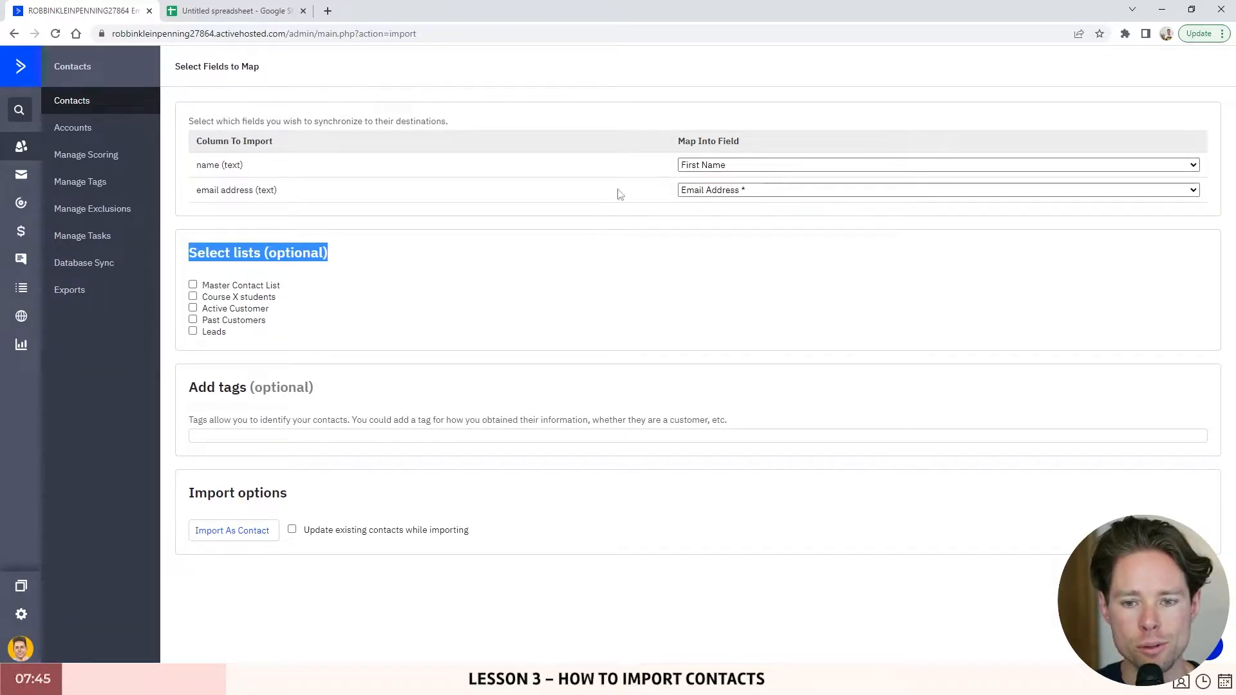
# - Check the email column's field choices and keep the Email Address mapping unchanged
pyautogui.click(731, 190)
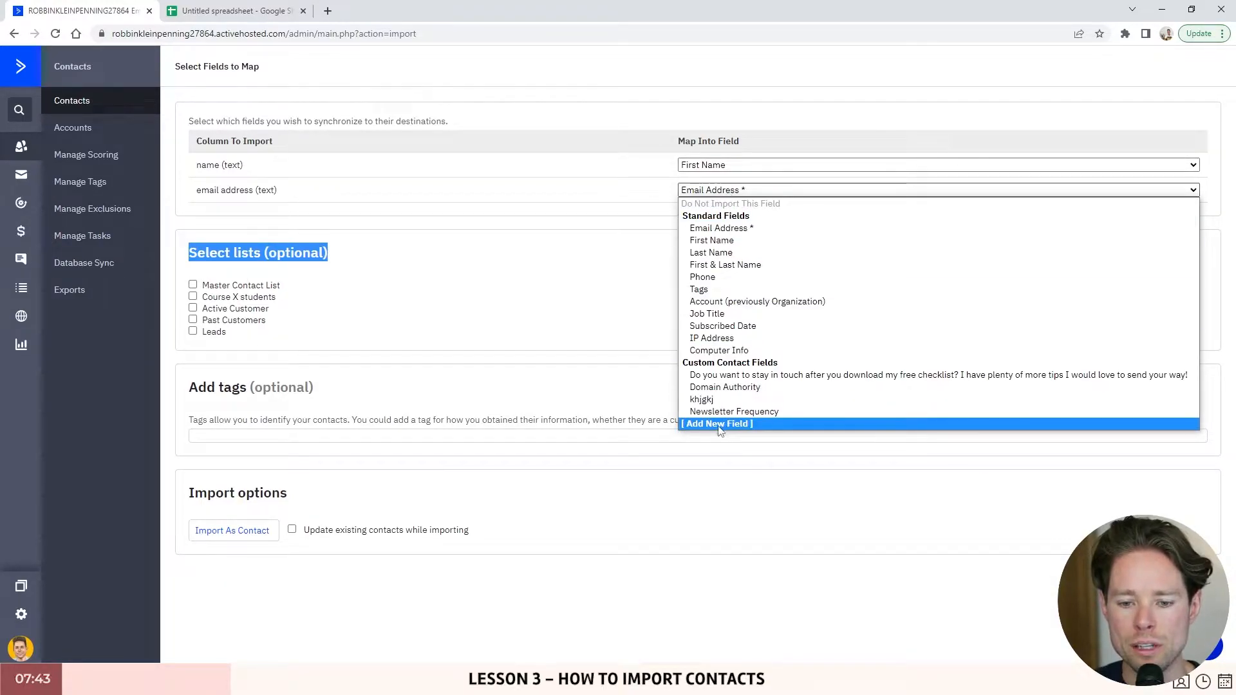
pyautogui.click(354, 237)
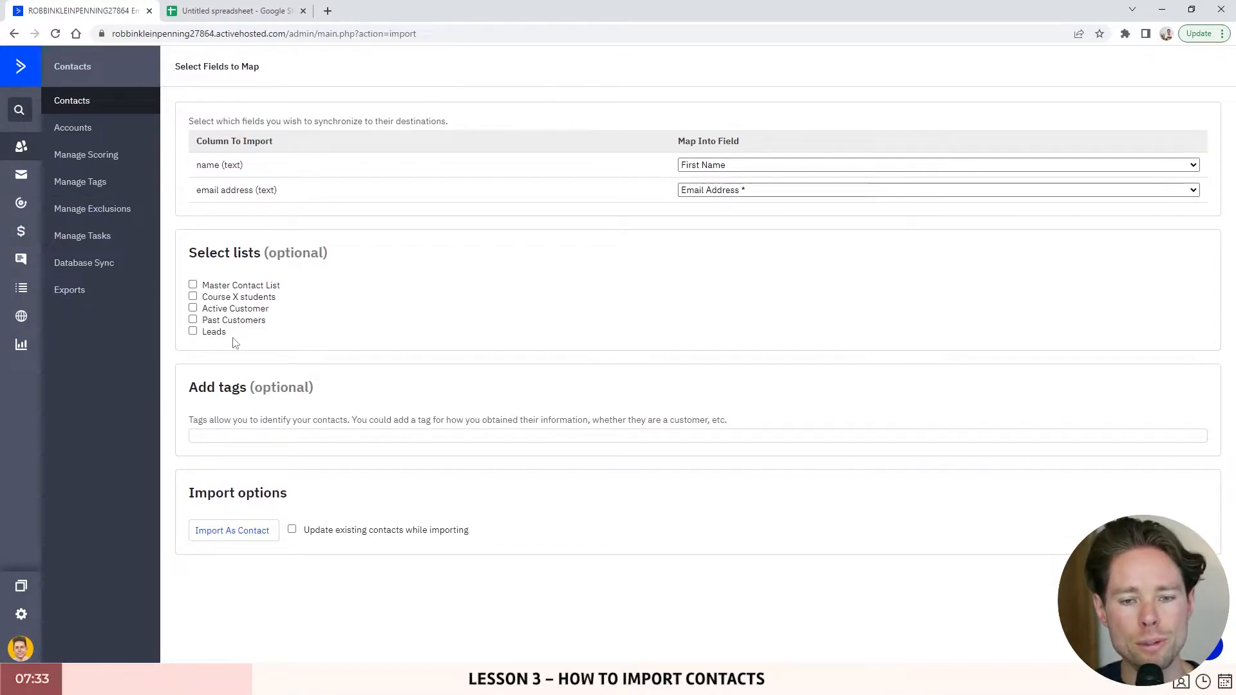
pyautogui.moveTo(251, 332); pyautogui.dragTo(212, 335)
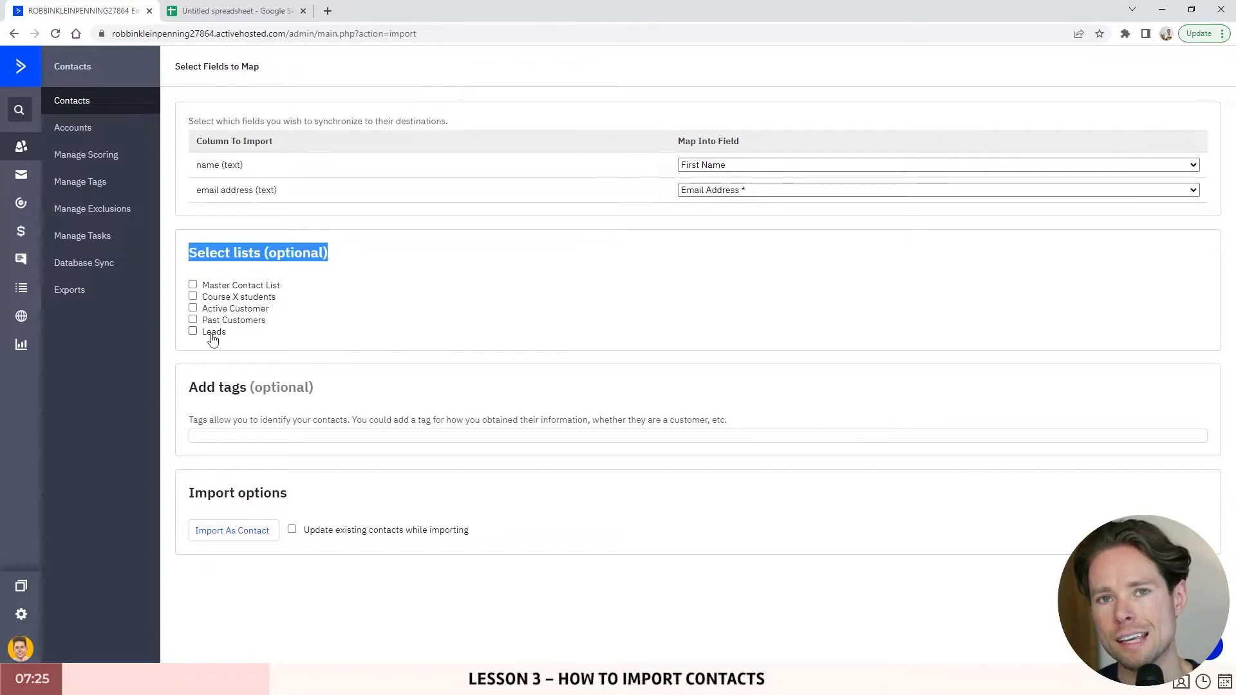
# - From the Lists page, start a new list named 'Active Customers'
pyautogui.click(24, 294)
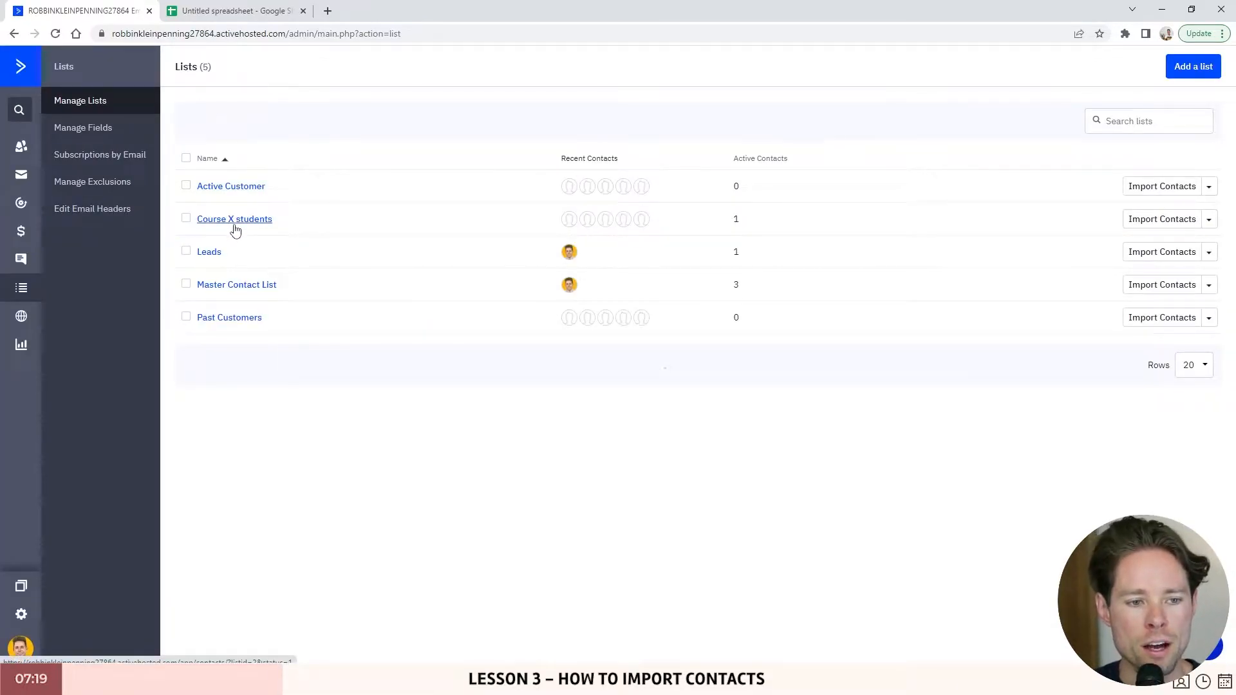
pyautogui.click(1191, 70)
pyautogui.moveTo(450, 129); pyautogui.dragTo(522, 128)
pyautogui.click(538, 154)
pyautogui.write('Active Customers')
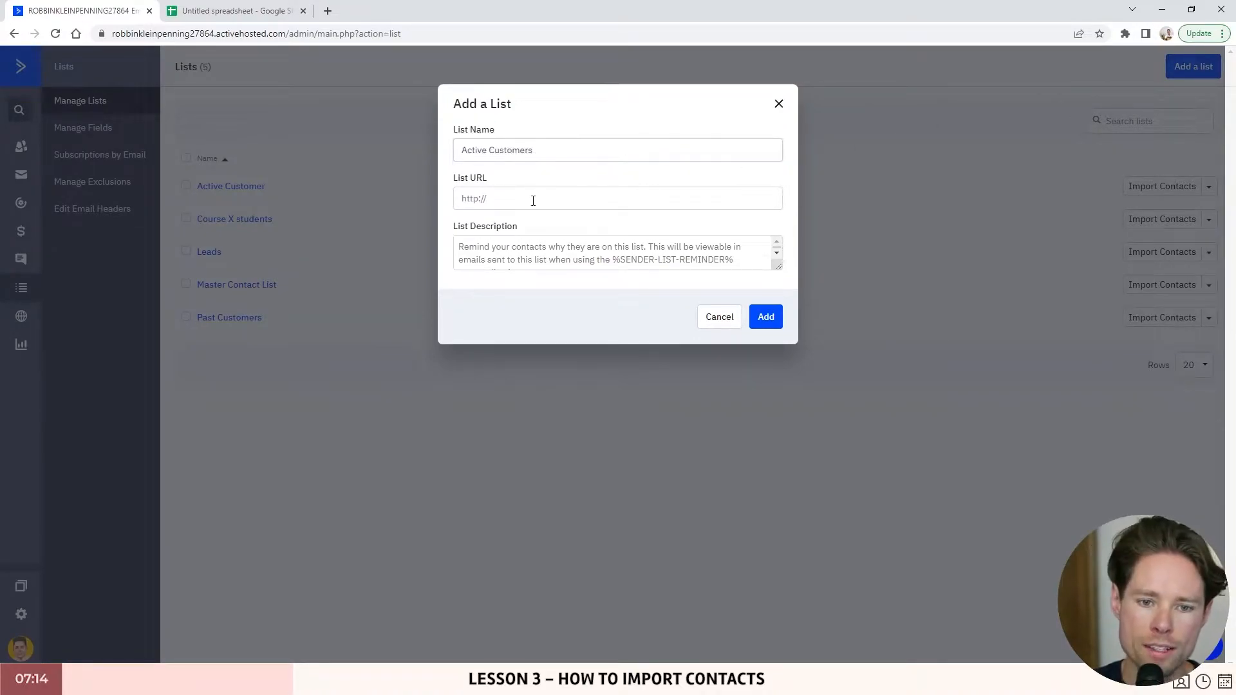
# - Look up what ActiveCampaign's List URL field means in a Google search
pyautogui.click(523, 203)
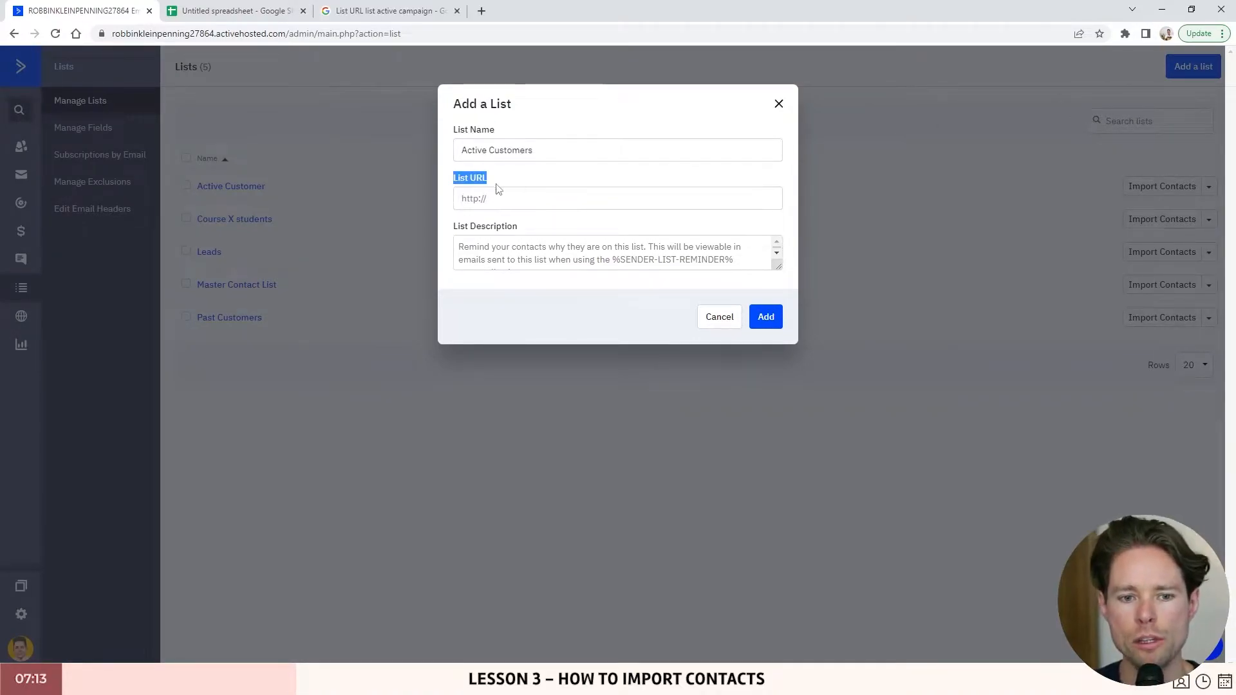
pyautogui.click(480, 183)
pyautogui.click(387, 12)
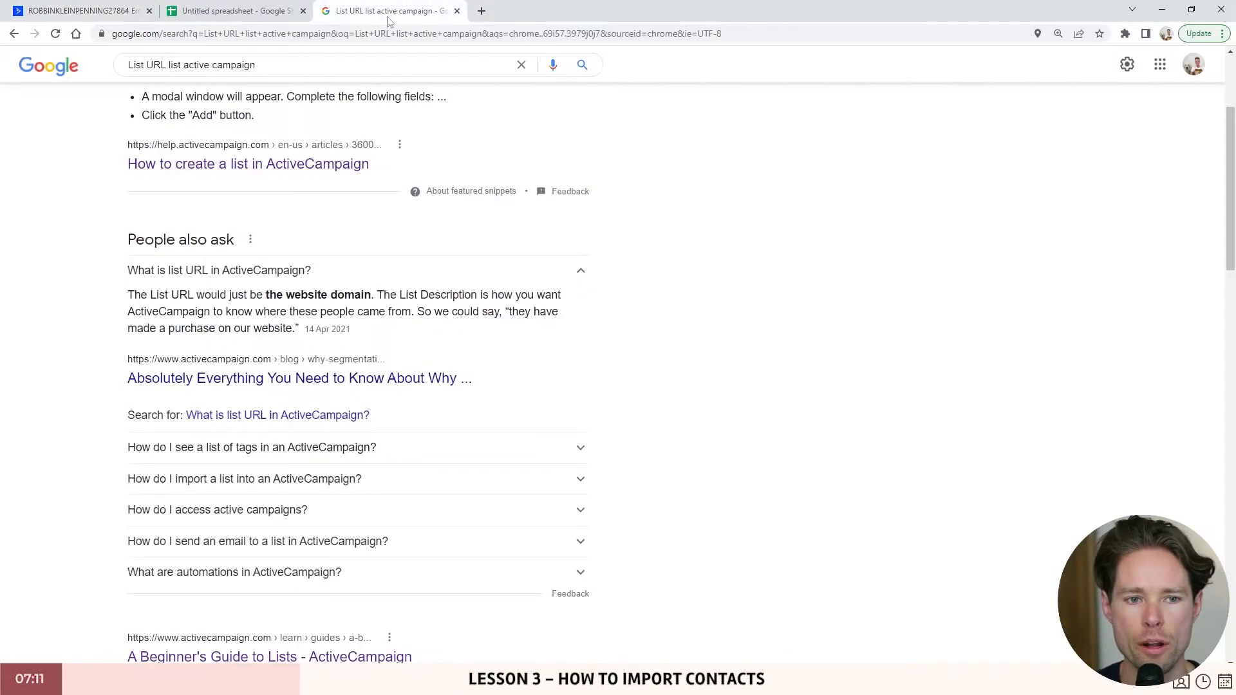
# - Find the answer that the list URL is simply the website domain, then return to ActiveCampaign
pyautogui.scroll(-1, 300, 257)
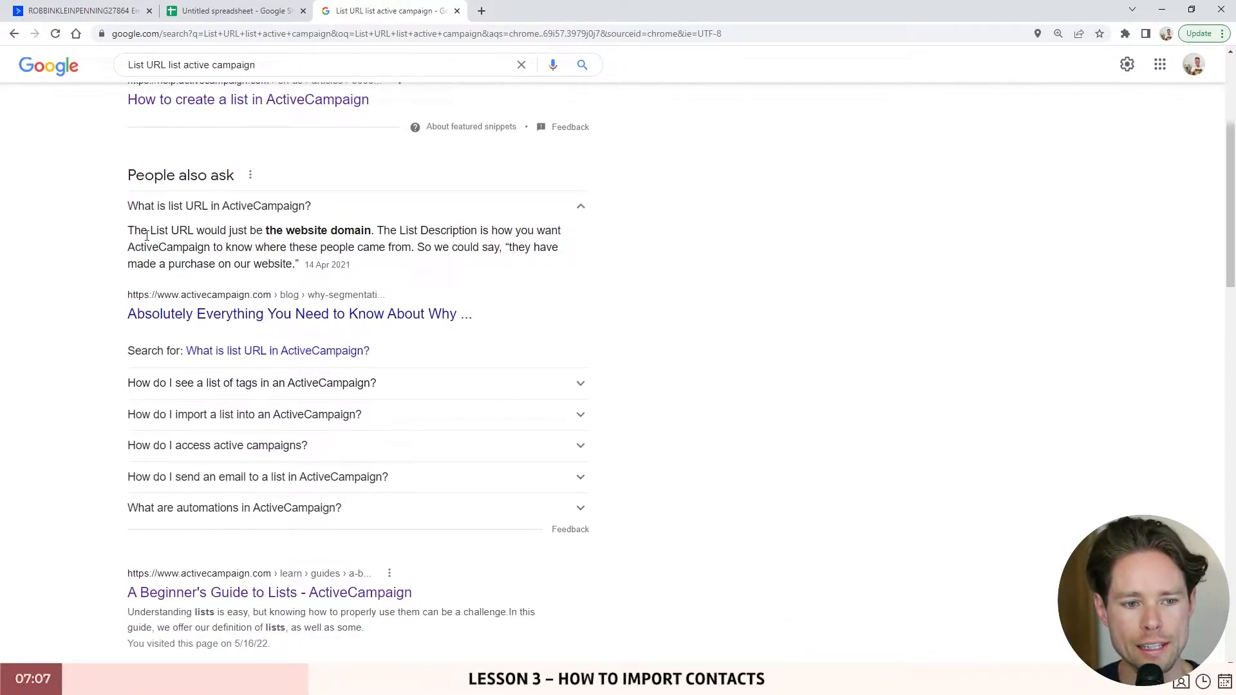
pyautogui.moveTo(130, 230); pyautogui.dragTo(373, 233)
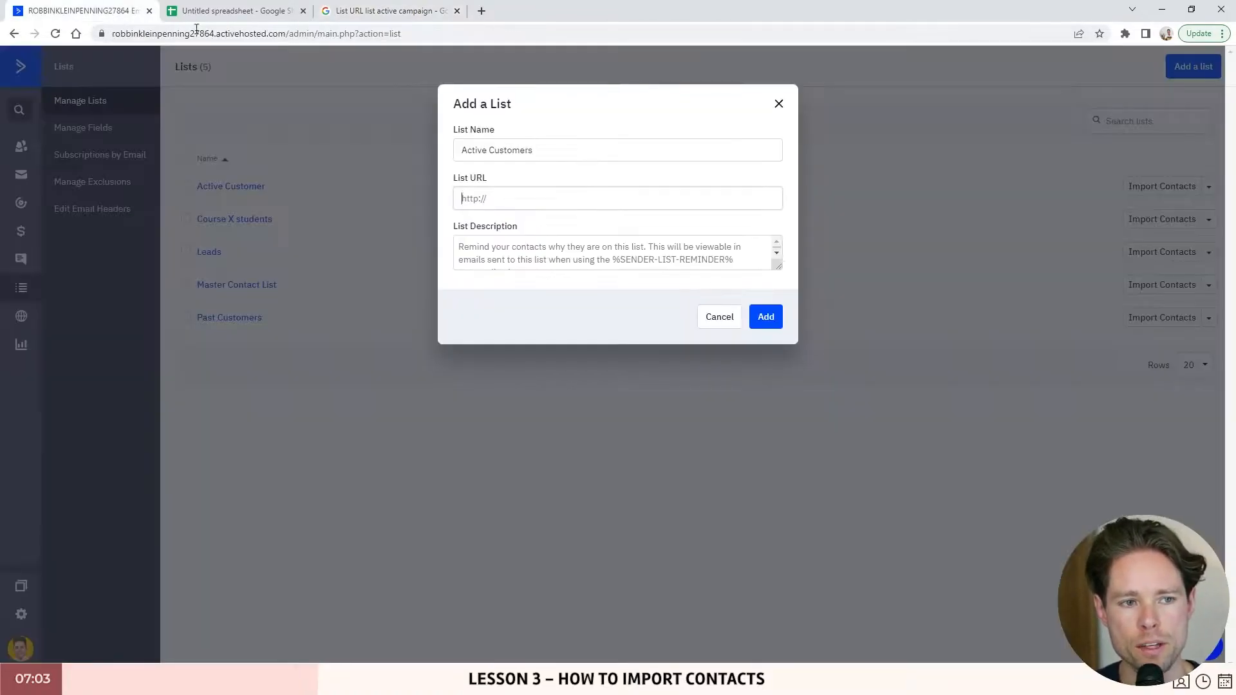
pyautogui.click(81, 11)
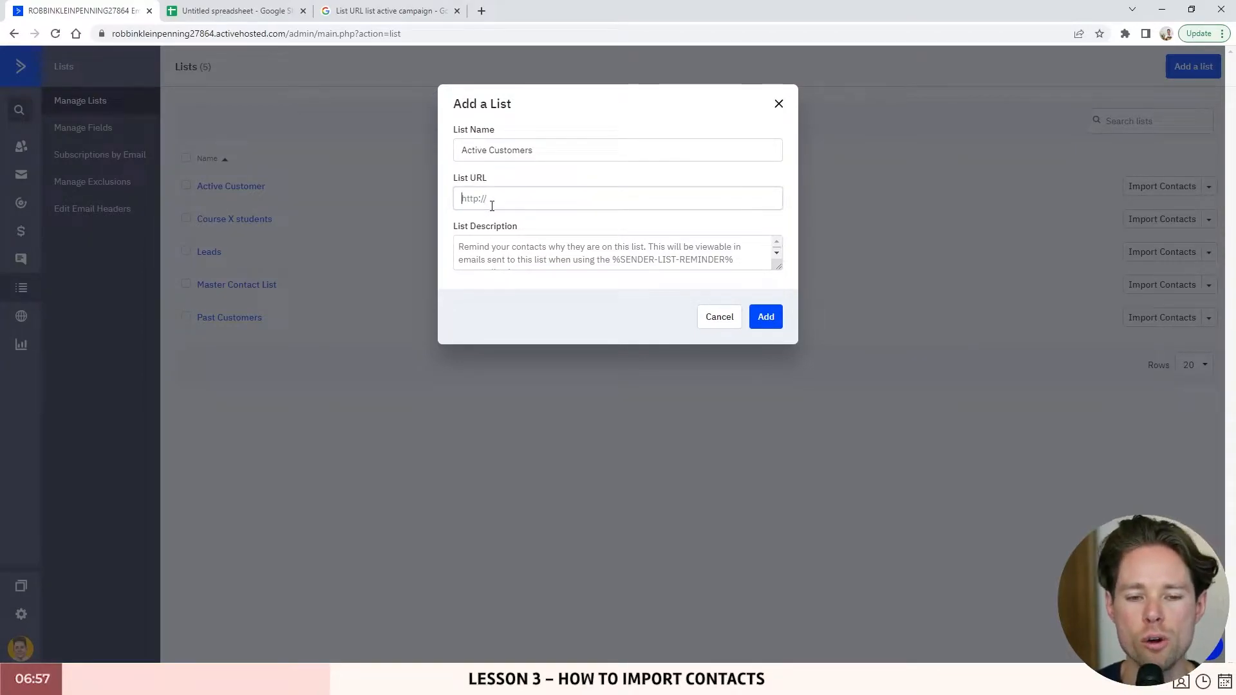
# - Enlarge the description box, click through the URL and description fields, then close without adding the list
pyautogui.moveTo(779, 266); pyautogui.dragTo(786, 306)
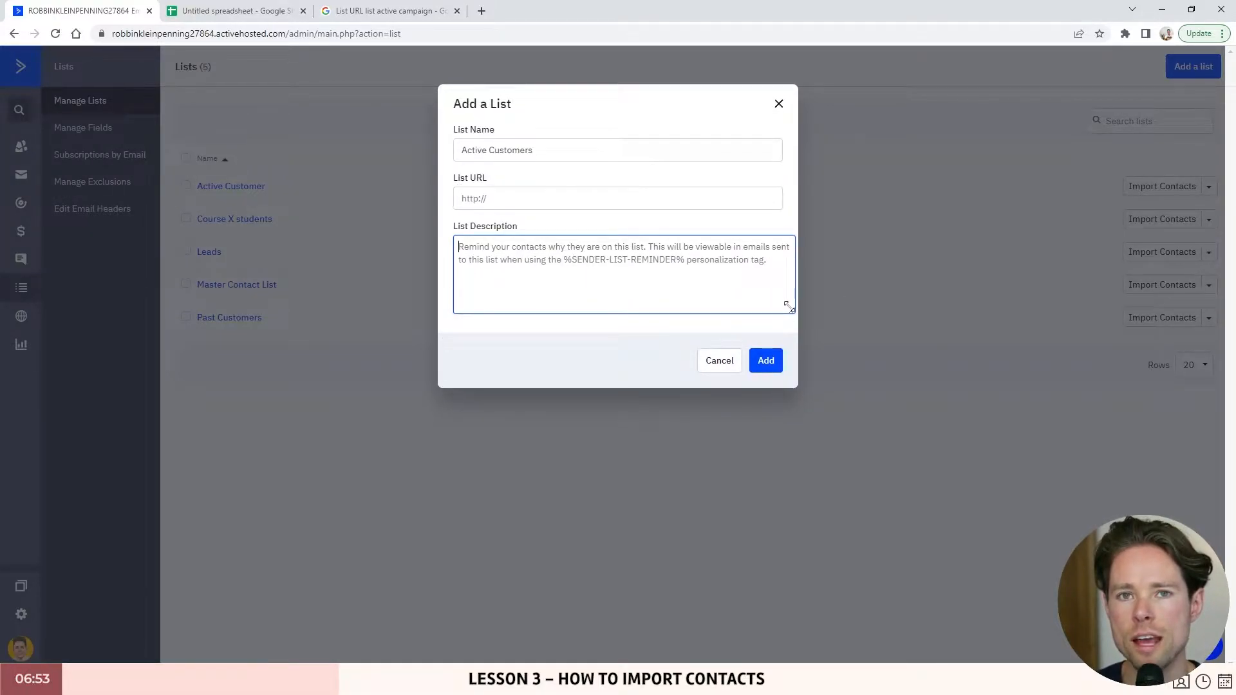
pyautogui.click(492, 199)
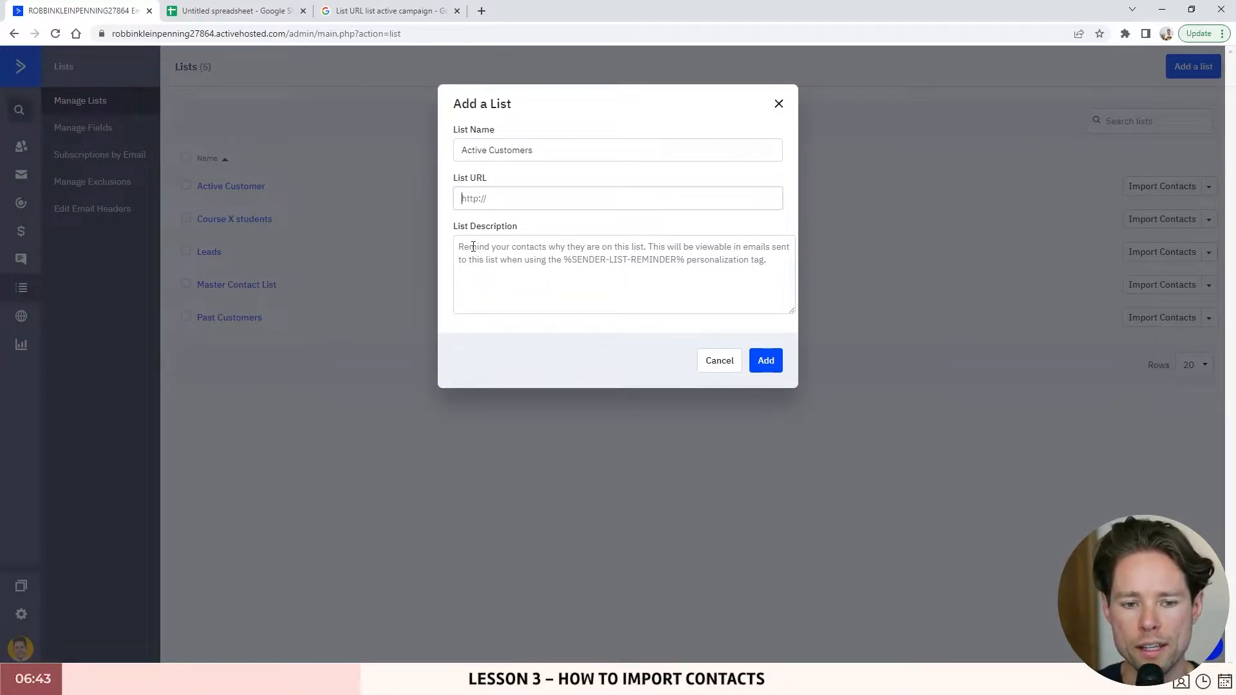
pyautogui.click(493, 246)
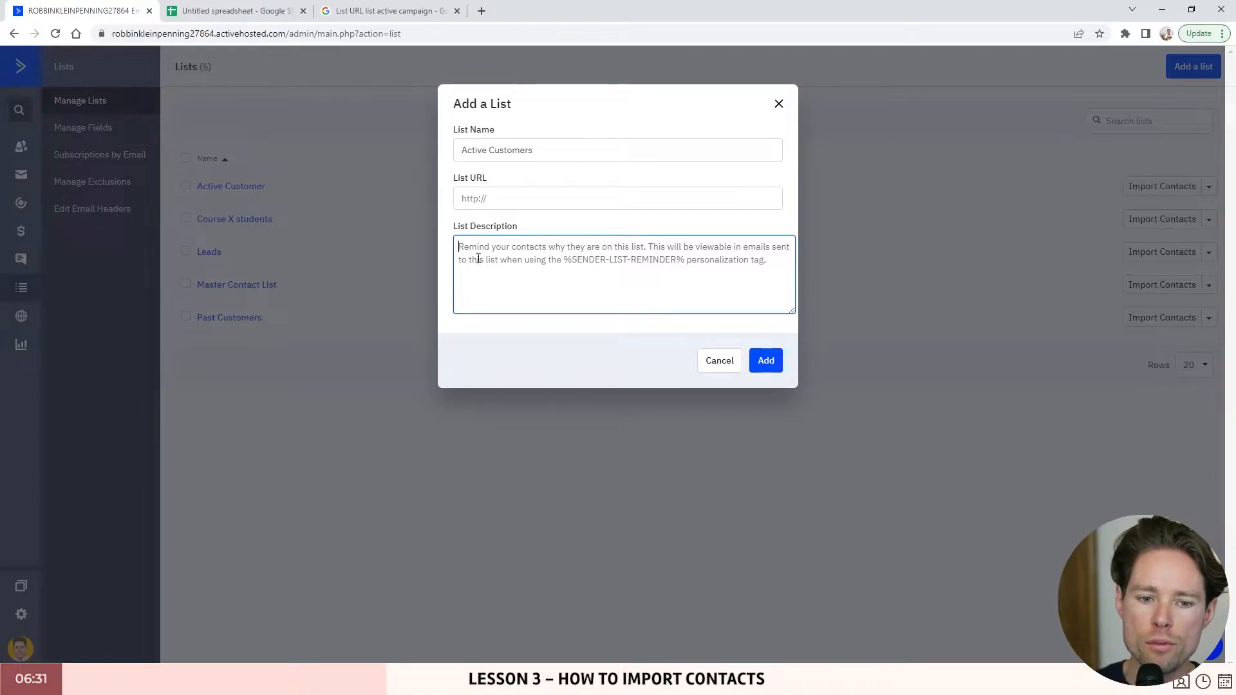
pyautogui.tripleClick(482, 143)
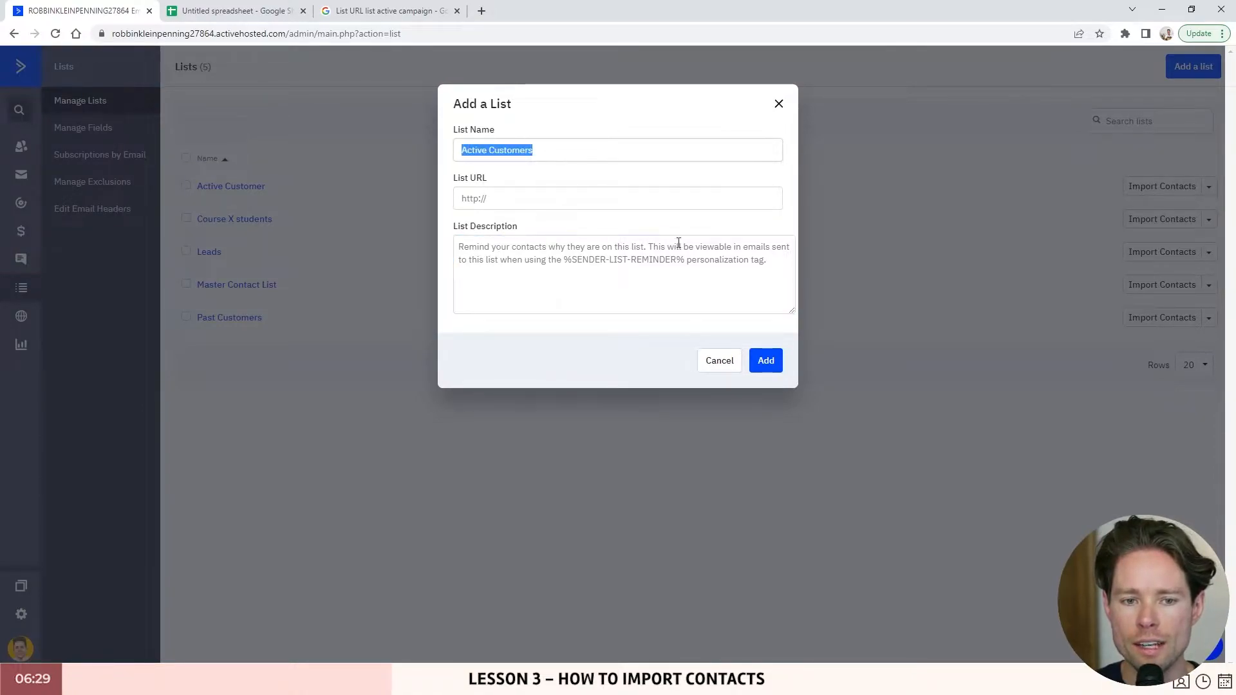
pyautogui.click(778, 105)
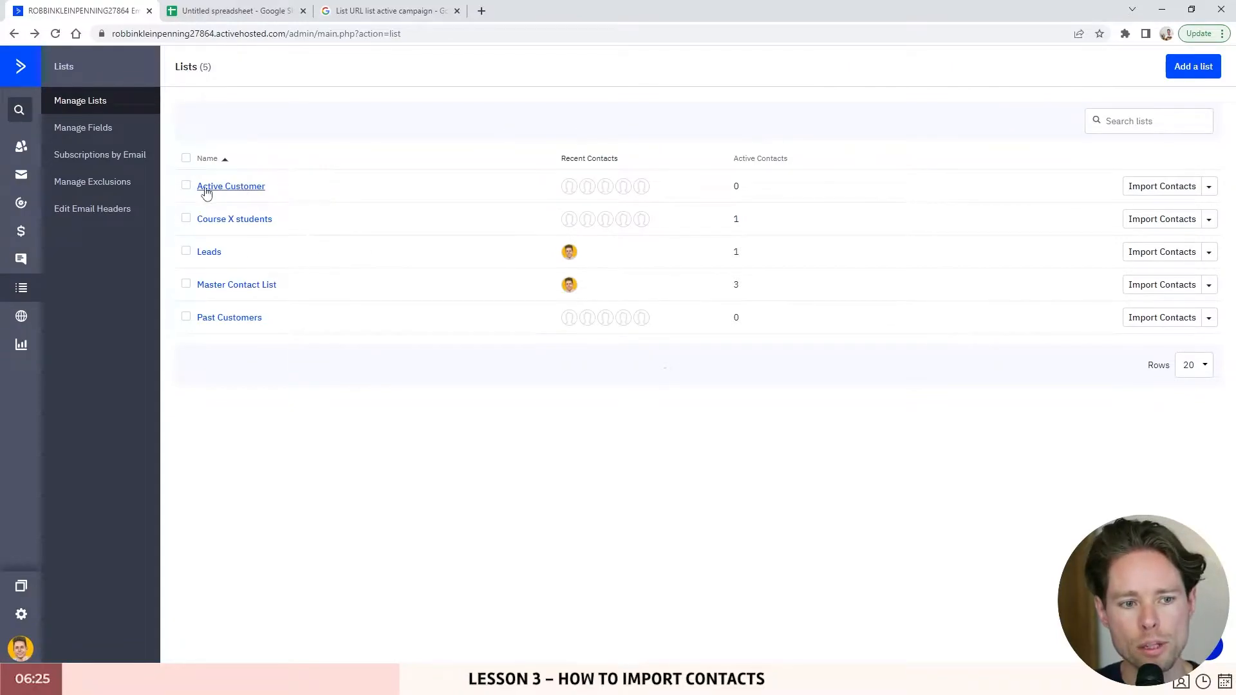
# - Open the Active Customer list's settings, select its description, and close without saving
pyautogui.click(1209, 186)
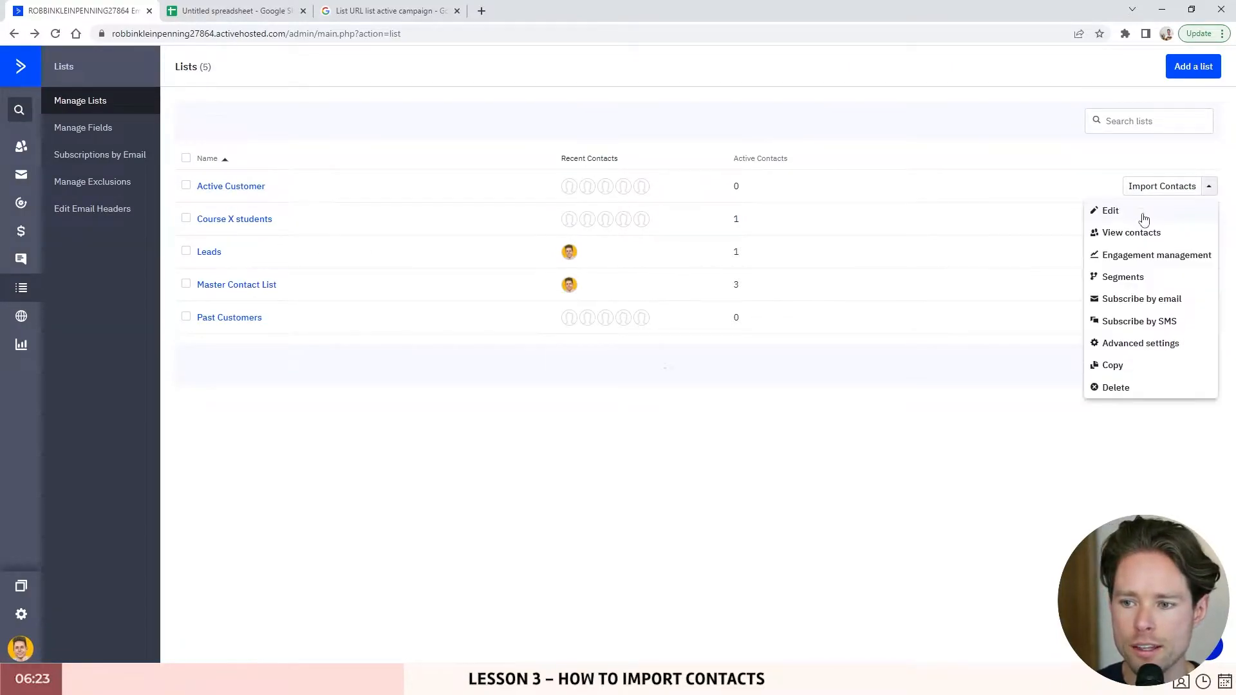
pyautogui.click(1112, 212)
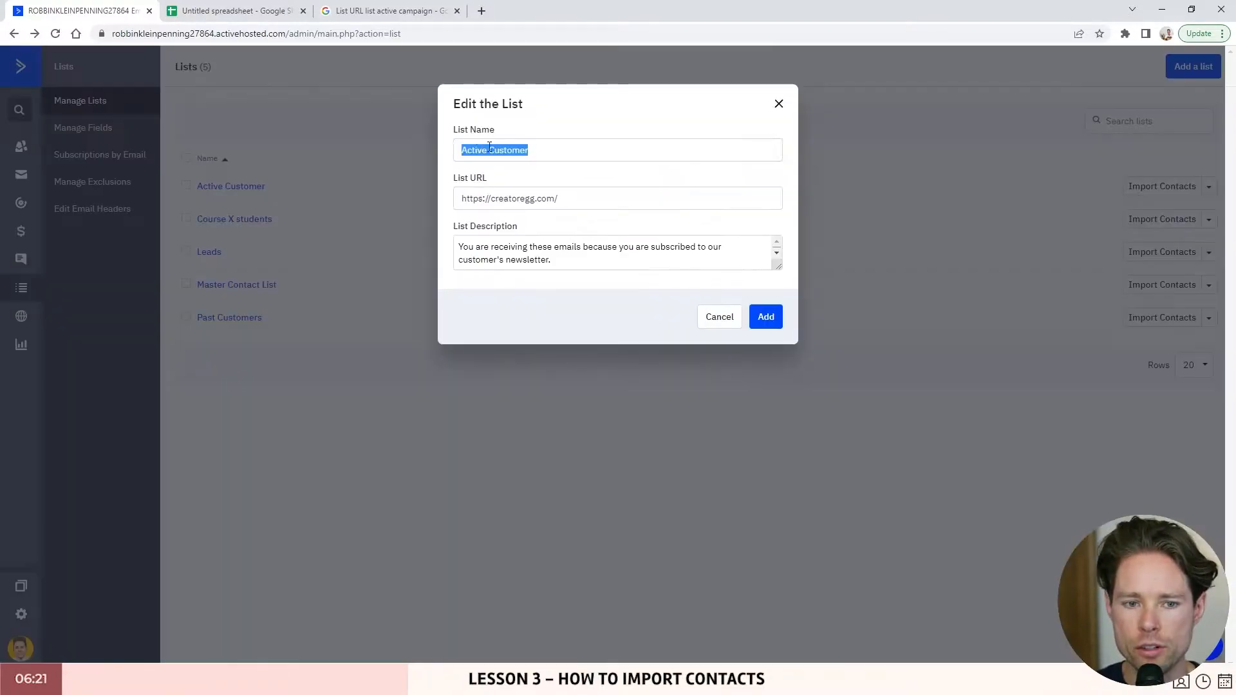
pyautogui.press('Tab')
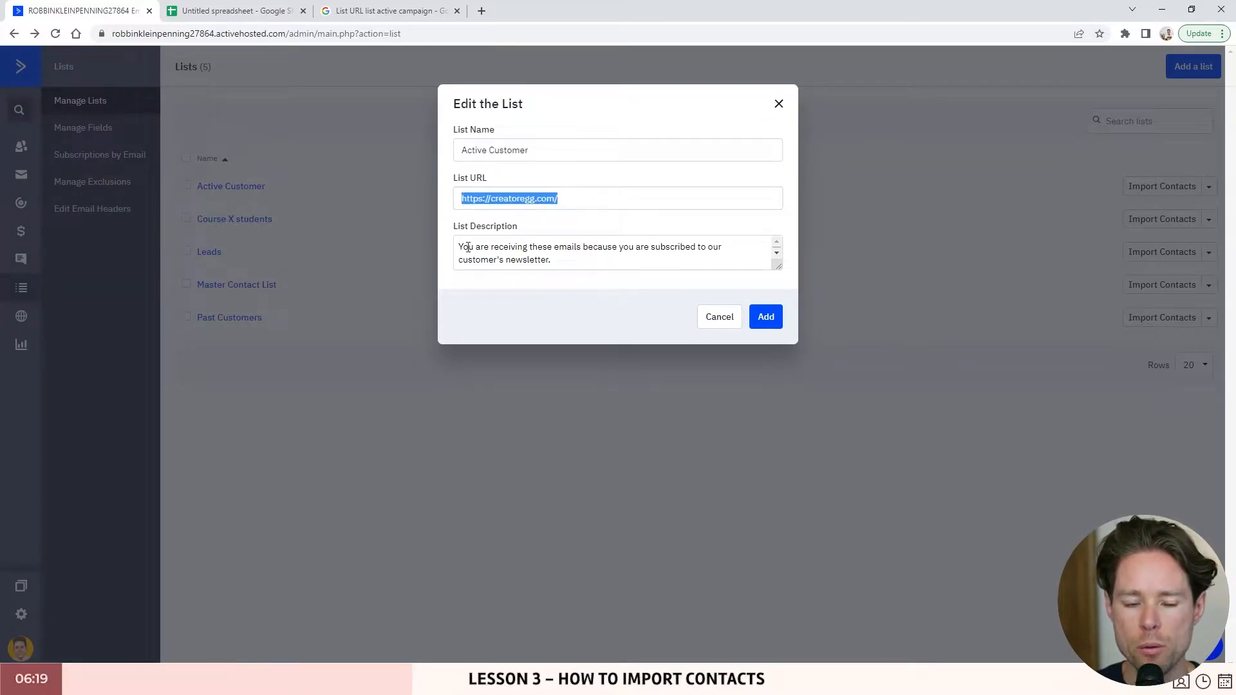
pyautogui.click(572, 261)
pyautogui.moveTo(572, 261); pyautogui.dragTo(409, 245)
pyautogui.click(524, 248)
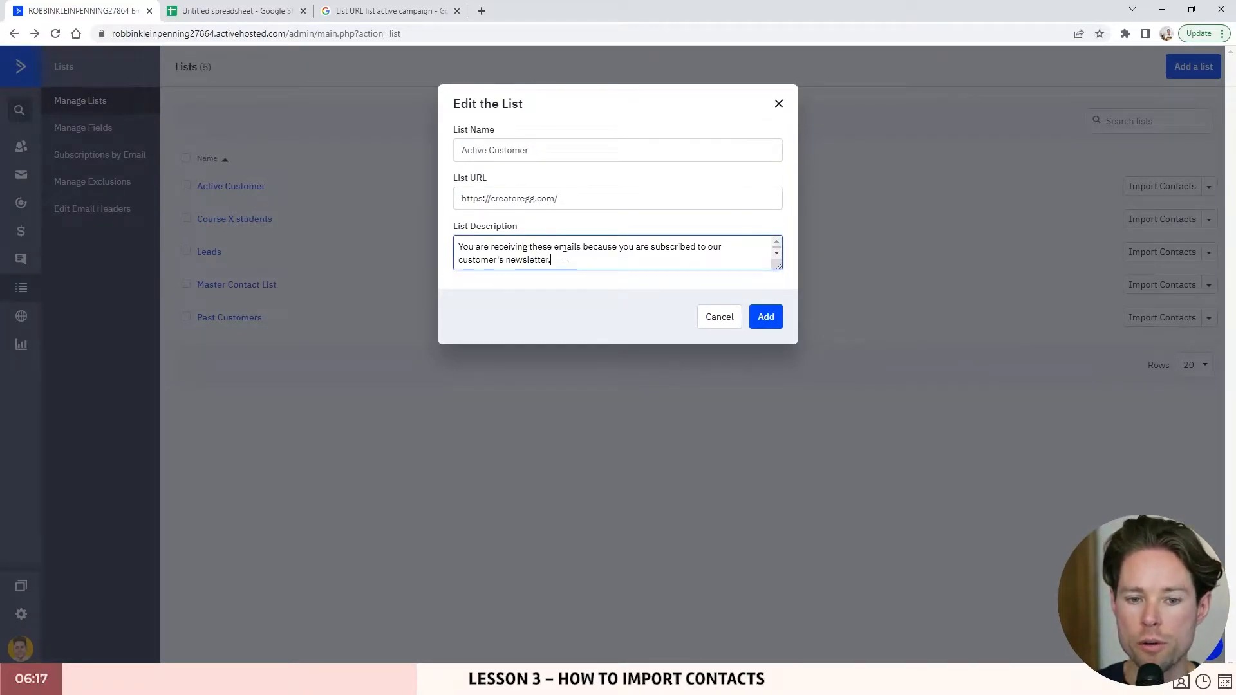
pyautogui.moveTo(579, 259); pyautogui.dragTo(454, 248)
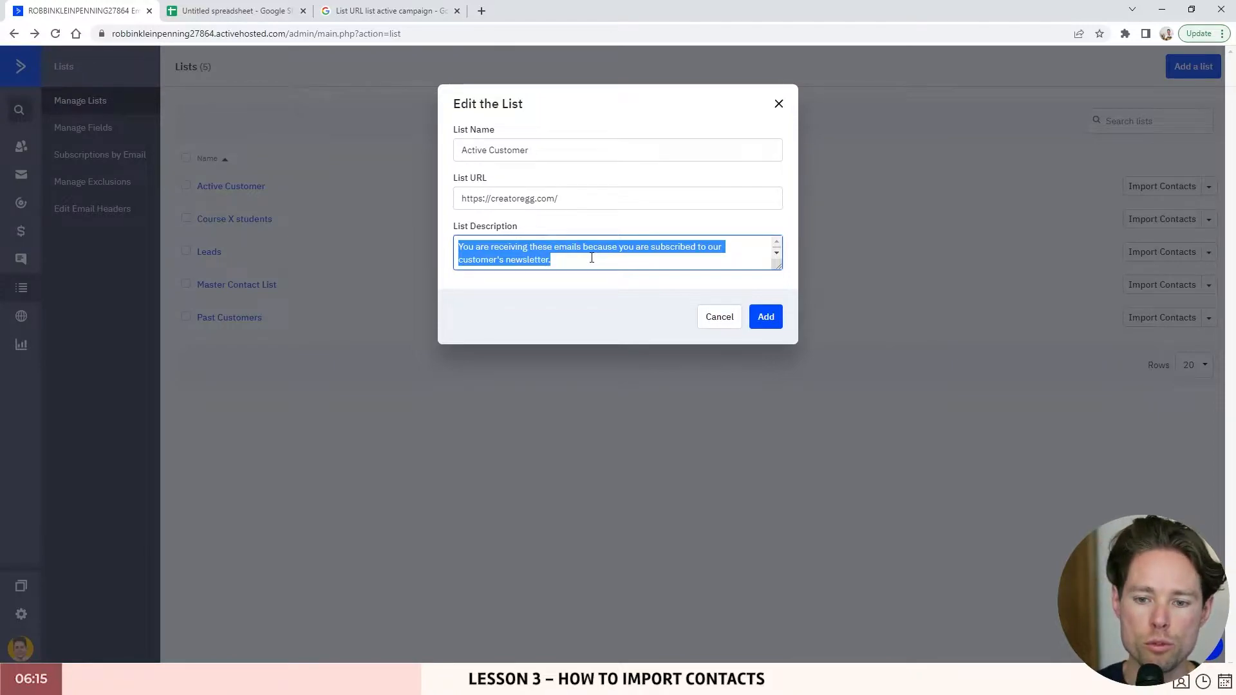
pyautogui.click(716, 316)
# - Open the Leads list's settings and highlight its list description
pyautogui.click(1209, 252)
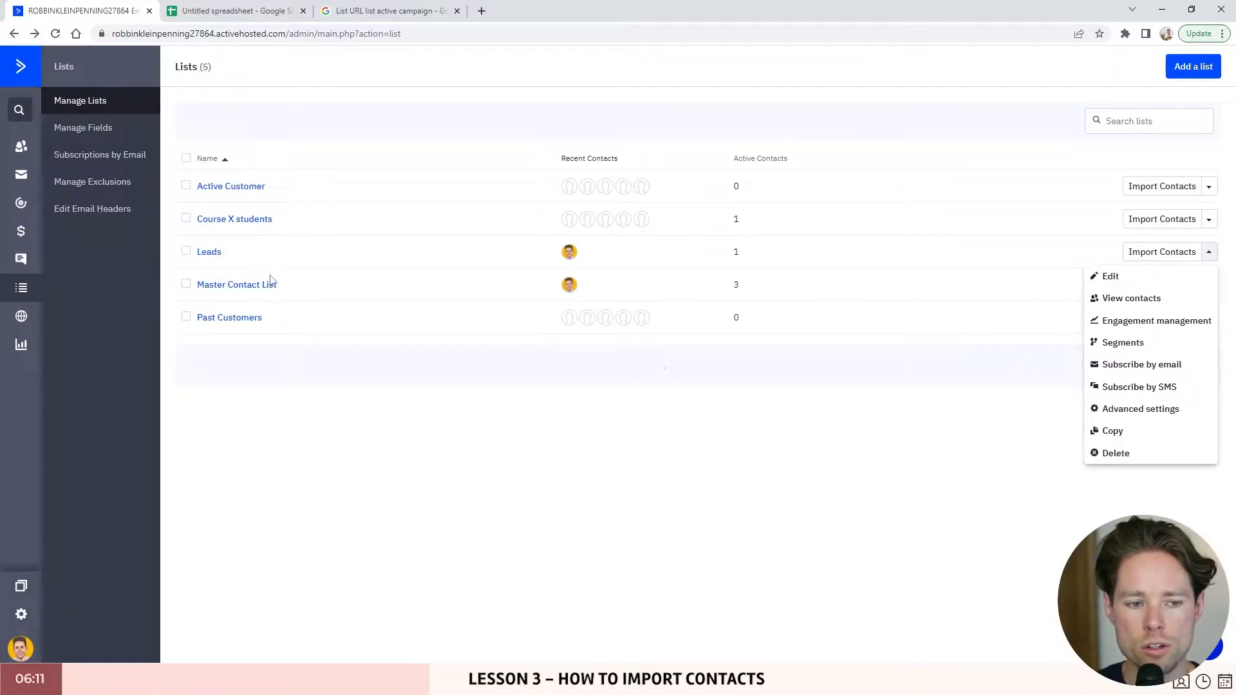
pyautogui.click(1142, 276)
pyautogui.moveTo(455, 247); pyautogui.dragTo(772, 248)
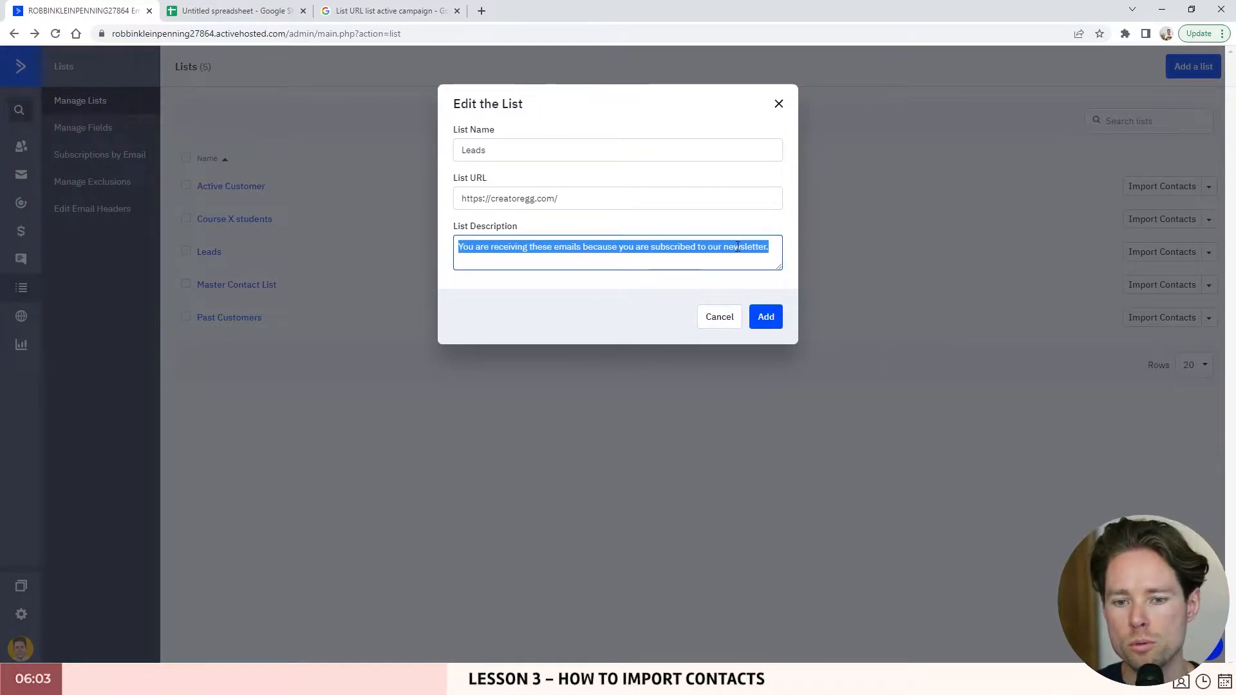
pyautogui.click(757, 248)
pyautogui.moveTo(771, 250); pyautogui.dragTo(455, 243)
pyautogui.click(718, 248)
pyautogui.moveTo(768, 252); pyautogui.dragTo(456, 248)
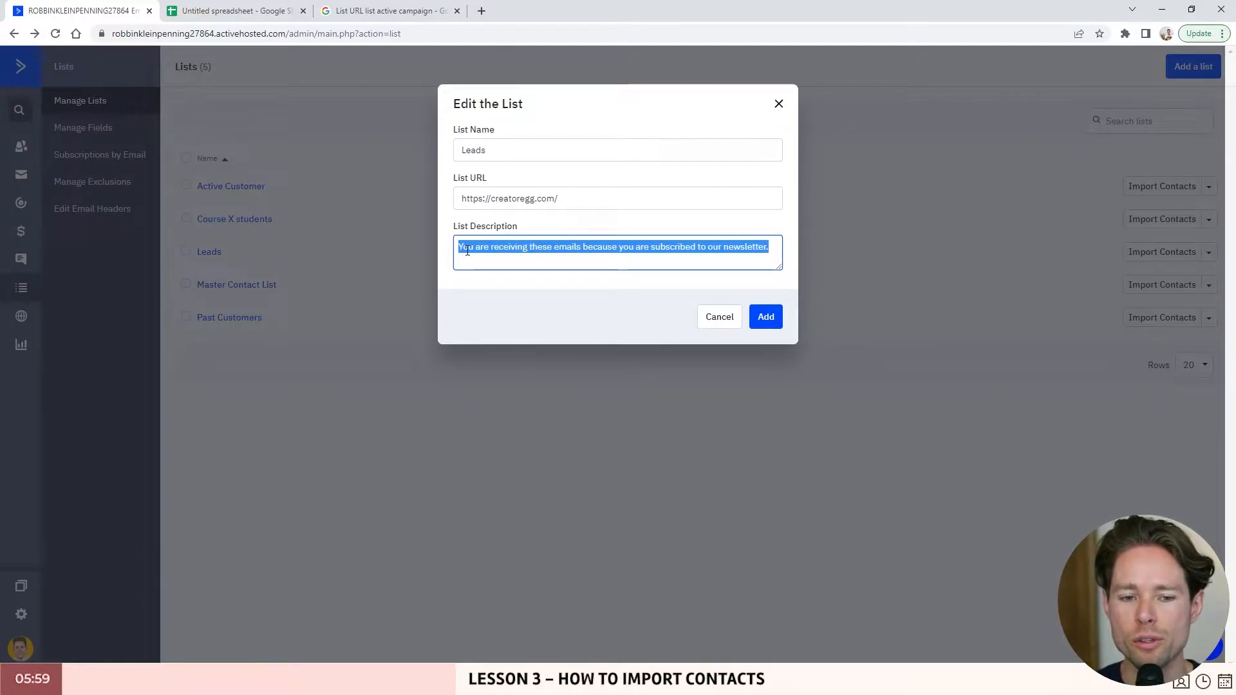
pyautogui.click(504, 149)
# - Review the Leads name and description, close the settings unchanged, and go to Contacts
pyautogui.doubleClick(504, 148)
pyautogui.click(576, 249)
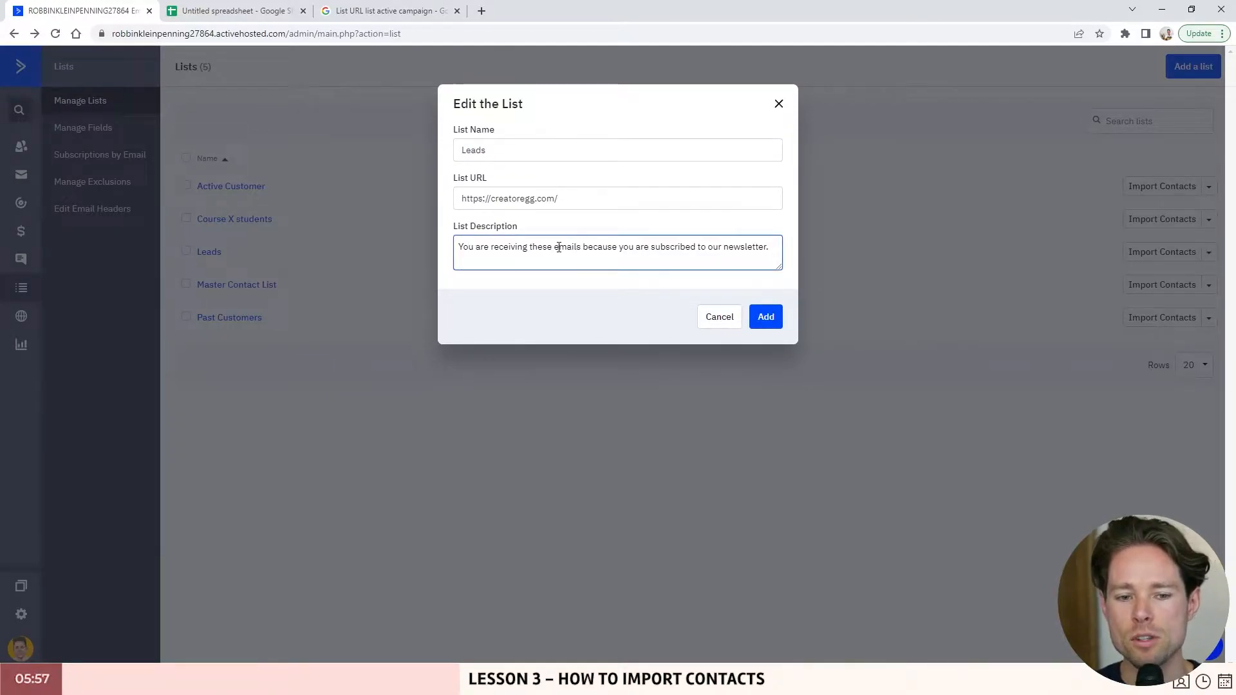
pyautogui.click(531, 249)
pyautogui.moveTo(461, 249); pyautogui.dragTo(770, 250)
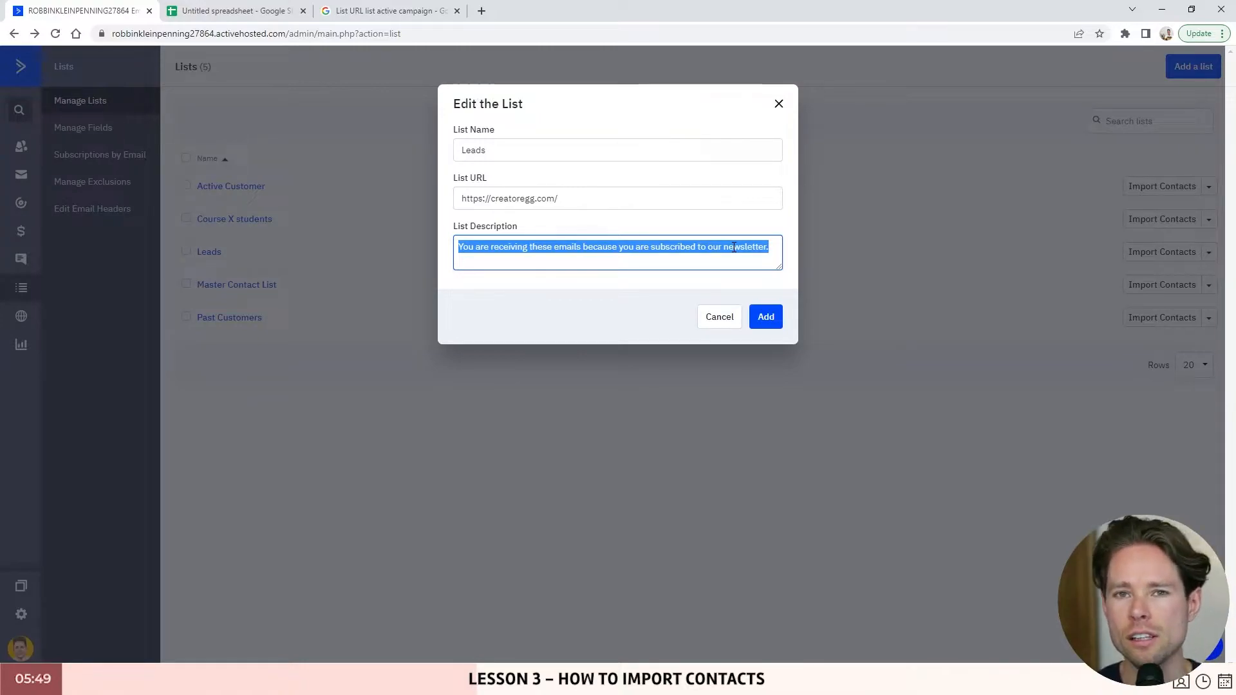
pyautogui.click(777, 247)
pyautogui.moveTo(508, 246); pyautogui.dragTo(796, 248)
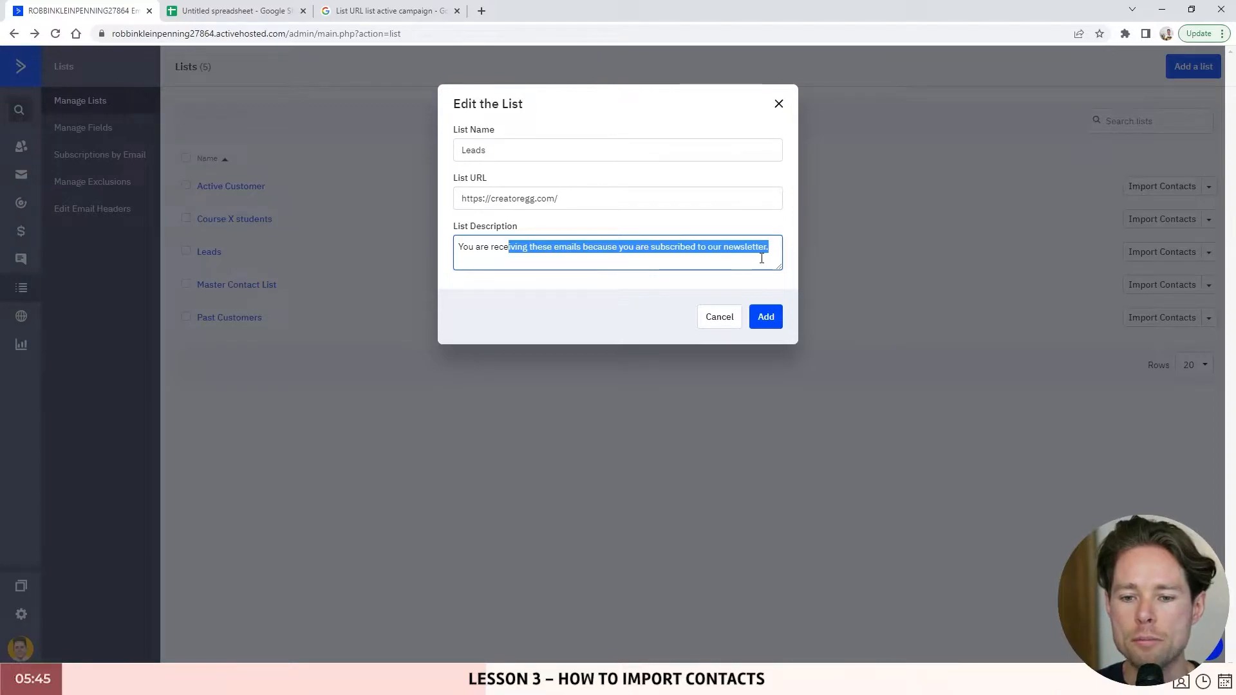
pyautogui.click(511, 248)
pyautogui.moveTo(455, 250); pyautogui.dragTo(772, 246)
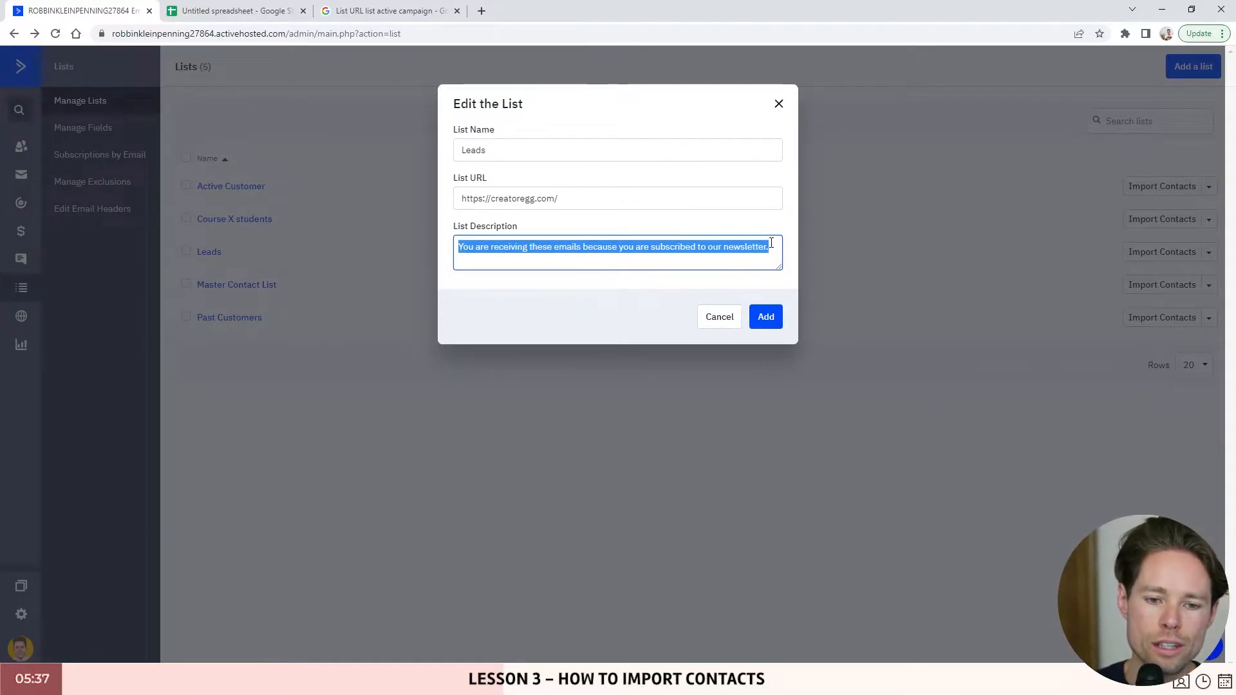
pyautogui.click(779, 104)
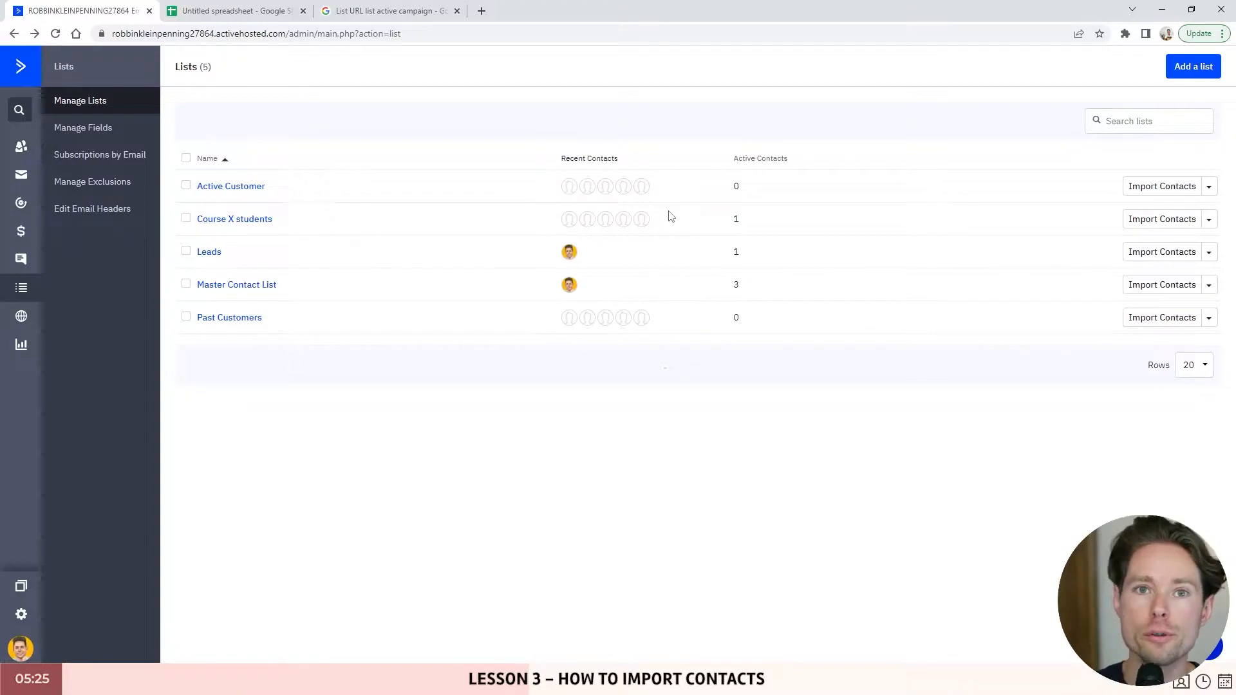
pyautogui.click(23, 152)
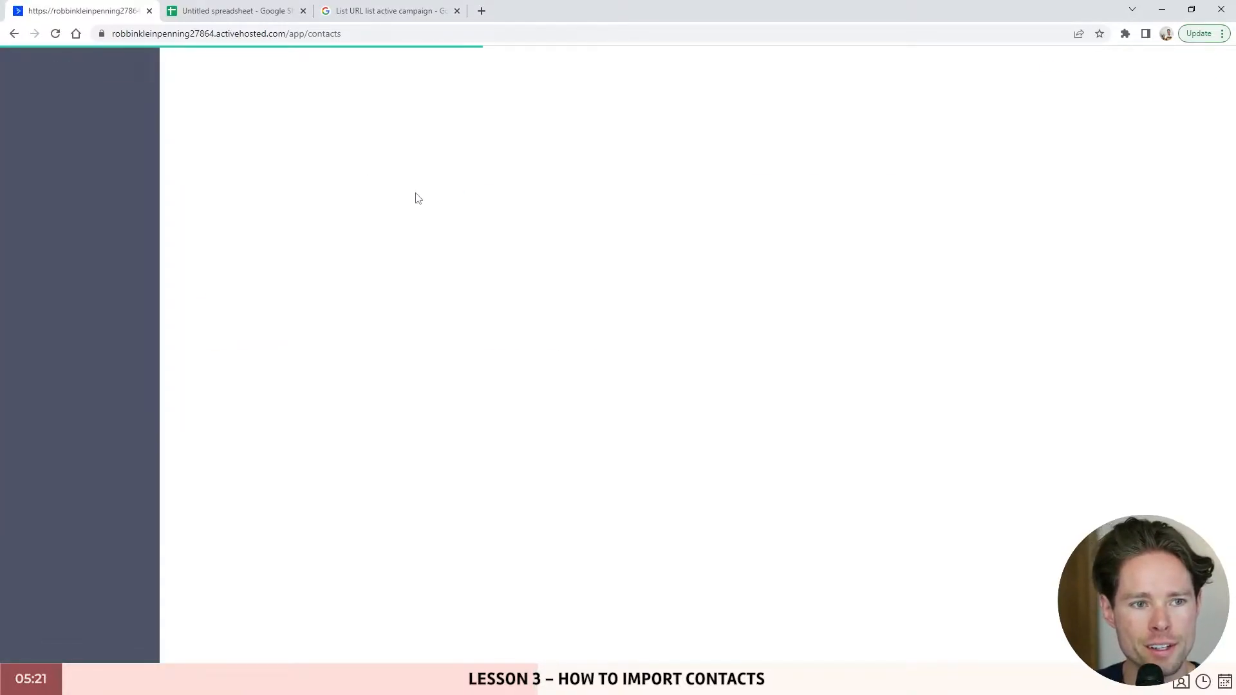
# - Start a new contact import and tick the Active Customer list for the imported contacts
pyautogui.click(1112, 63)
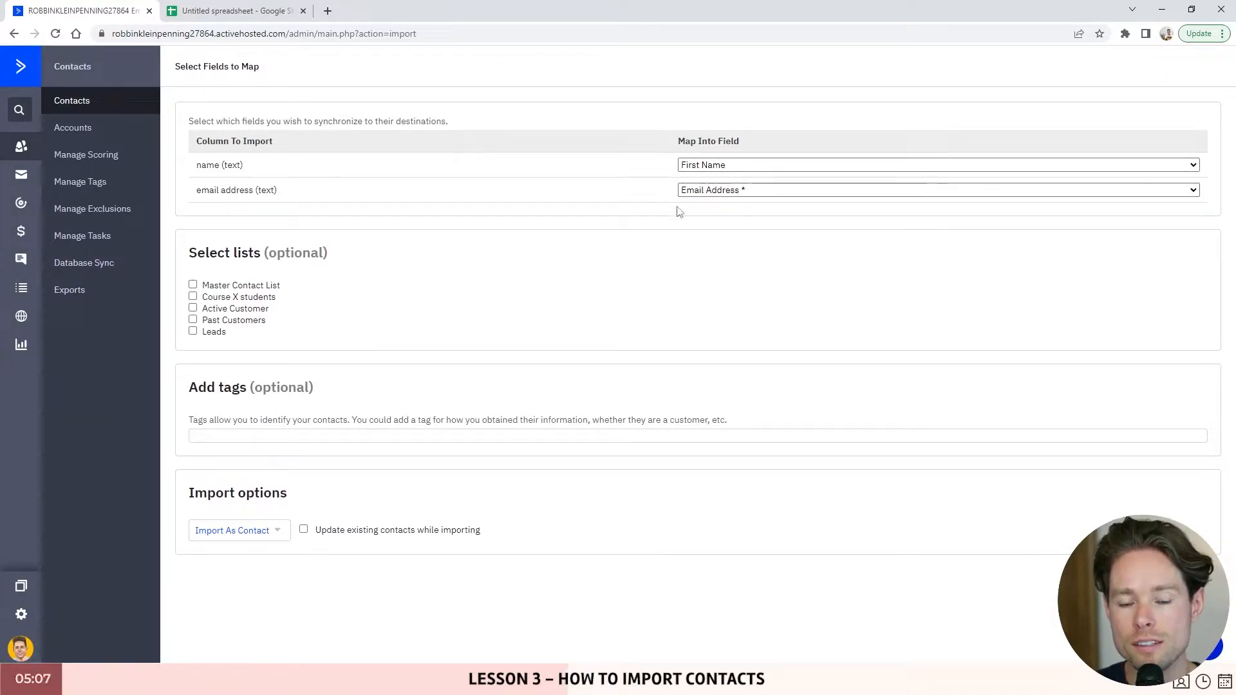
pyautogui.click(192, 307)
pyautogui.click(193, 307)
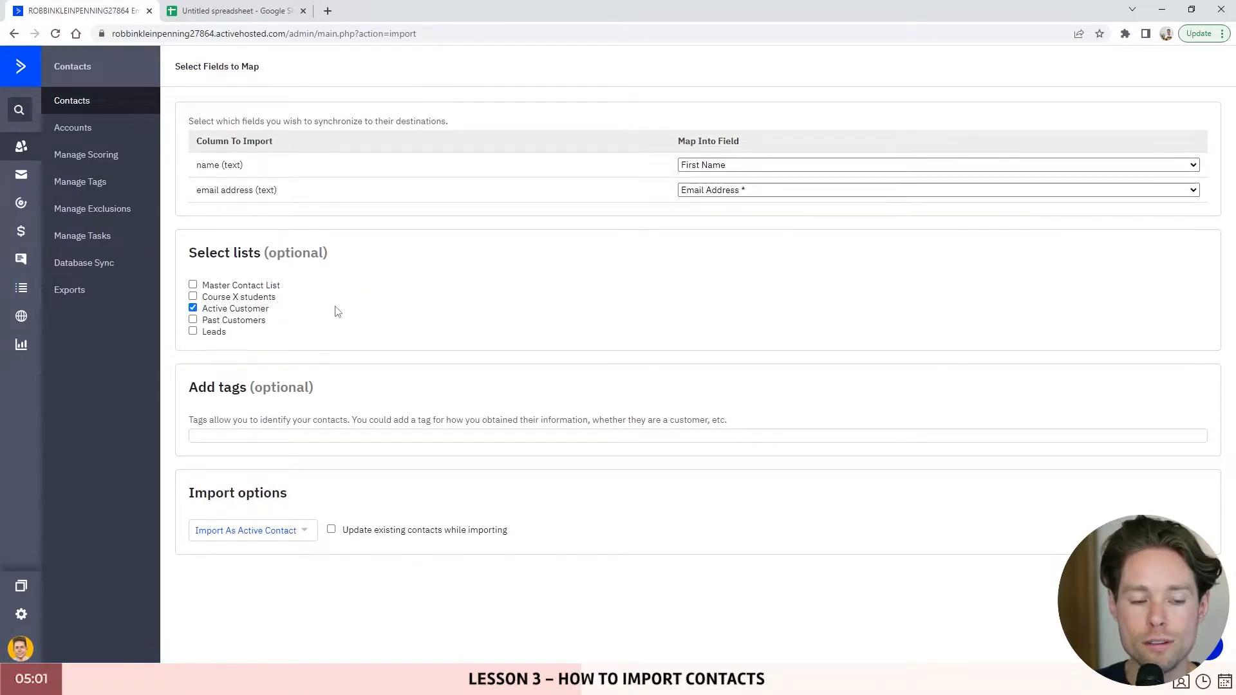
# - Read the tags section explanation on the Select Fields to Map page
pyautogui.moveTo(189, 389); pyautogui.dragTo(740, 417)
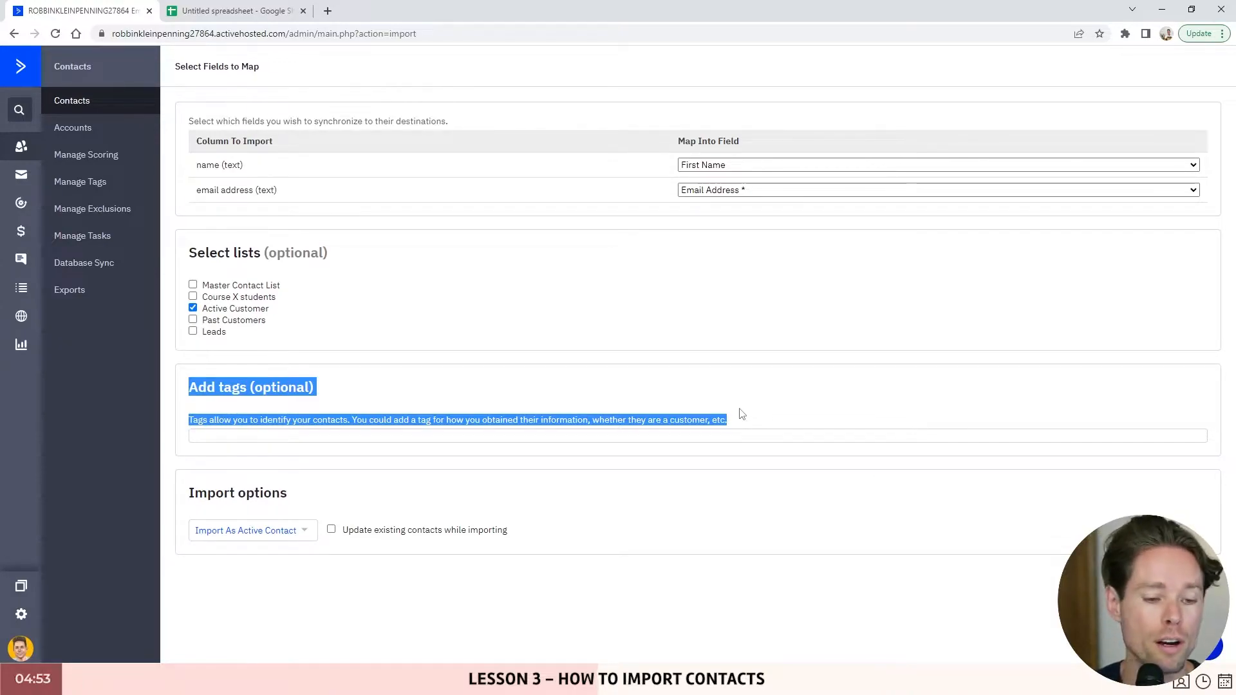
pyautogui.click(273, 391)
pyautogui.moveTo(189, 392); pyautogui.dragTo(728, 420)
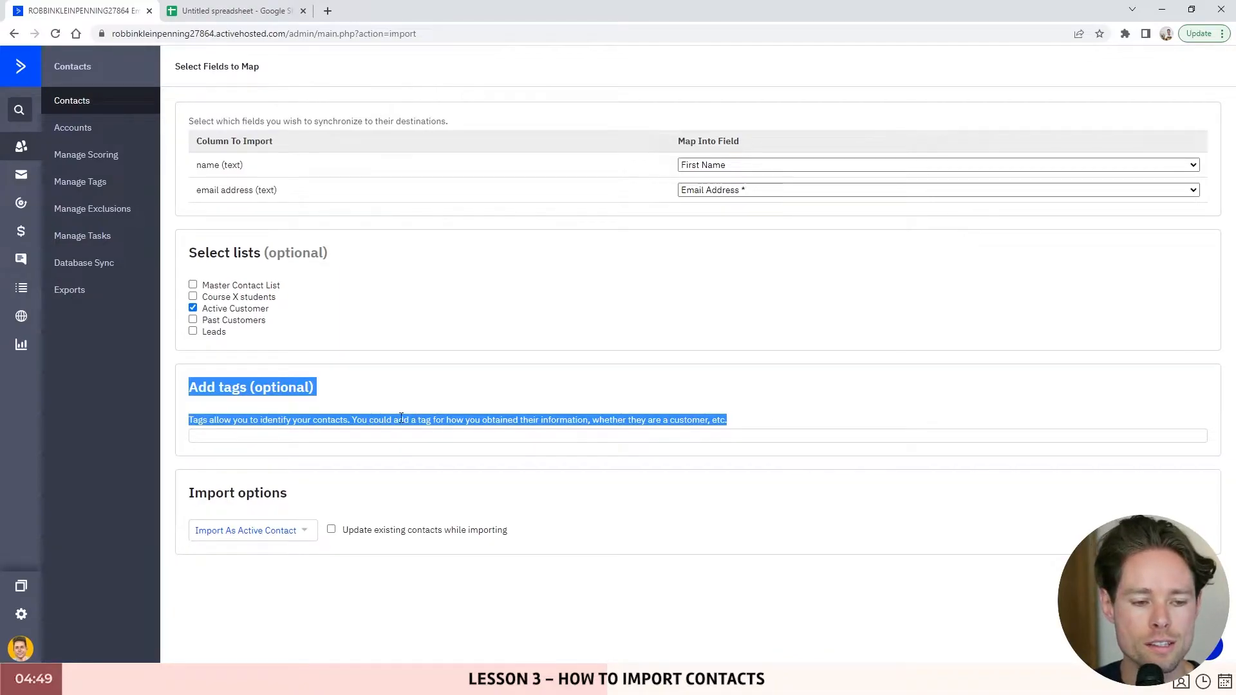
pyautogui.click(239, 408)
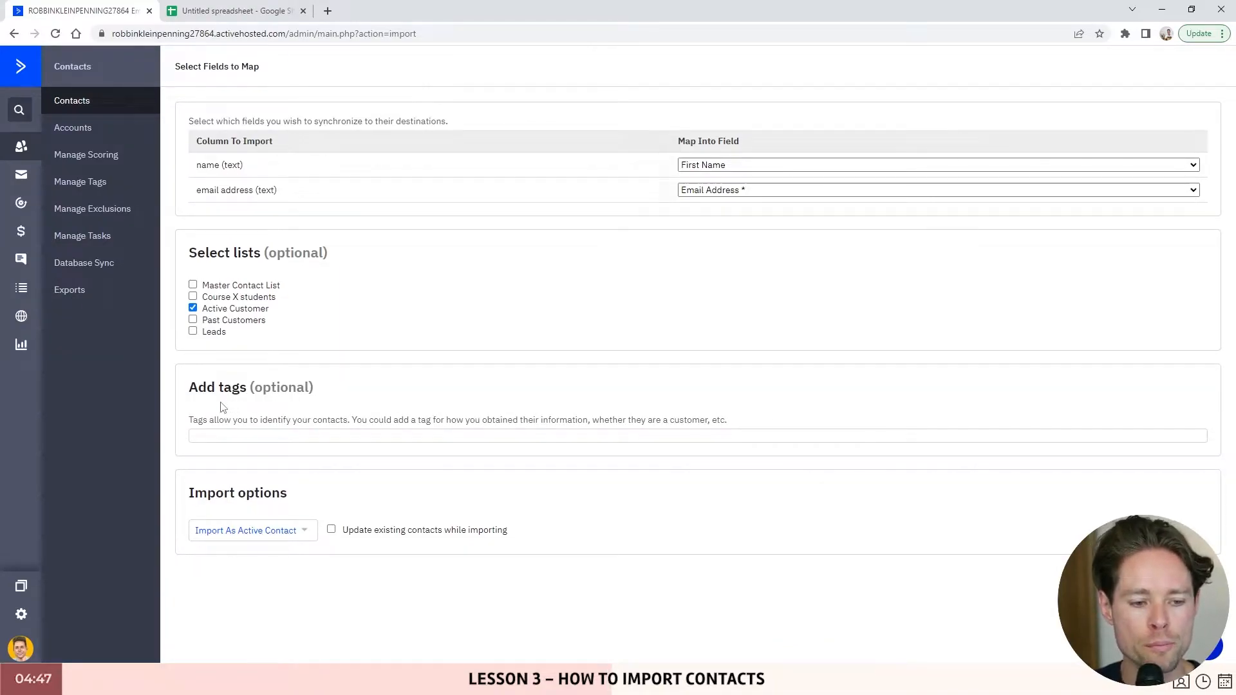
pyautogui.tripleClick(200, 419)
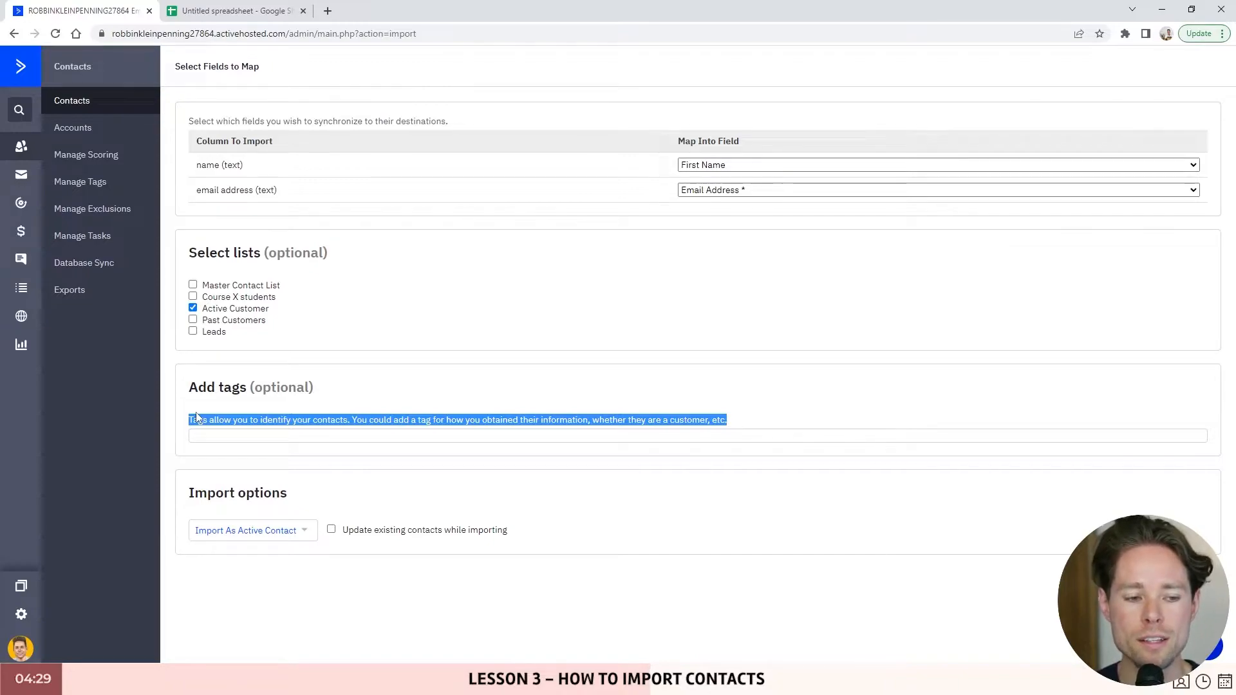
# - Add the tag 'MailChimp' to the imported contacts
pyautogui.click(241, 434)
pyautogui.write('MailChimp')
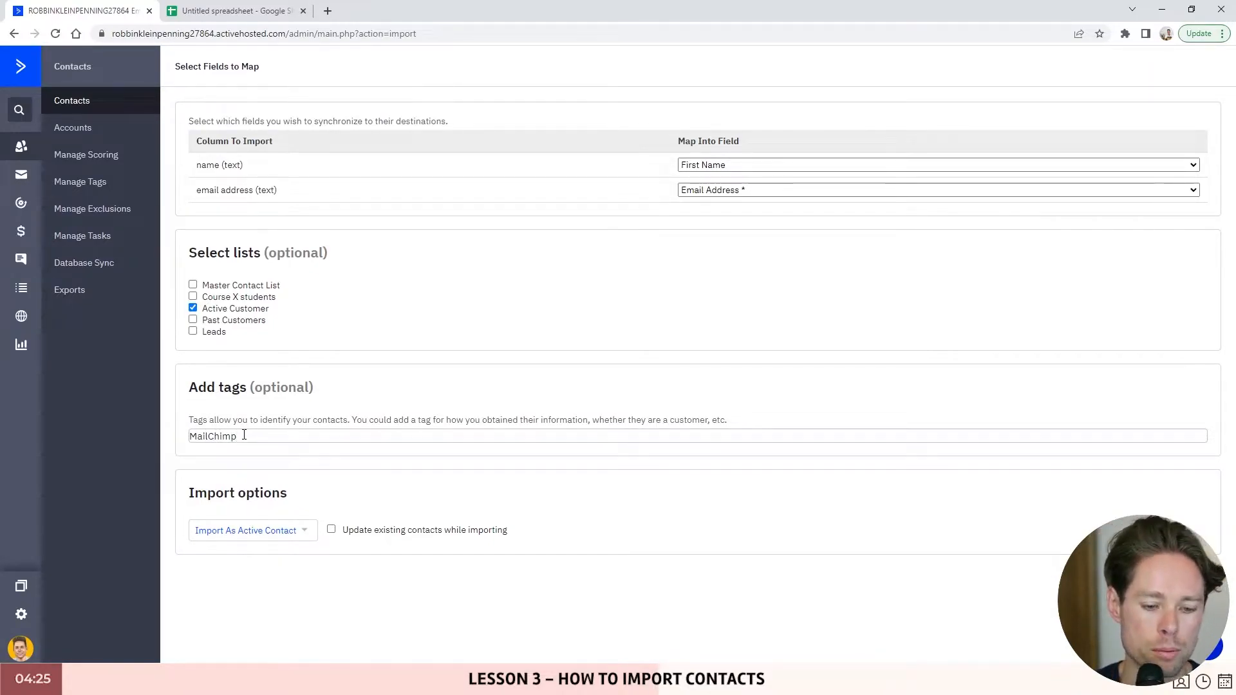
pyautogui.press('Return')
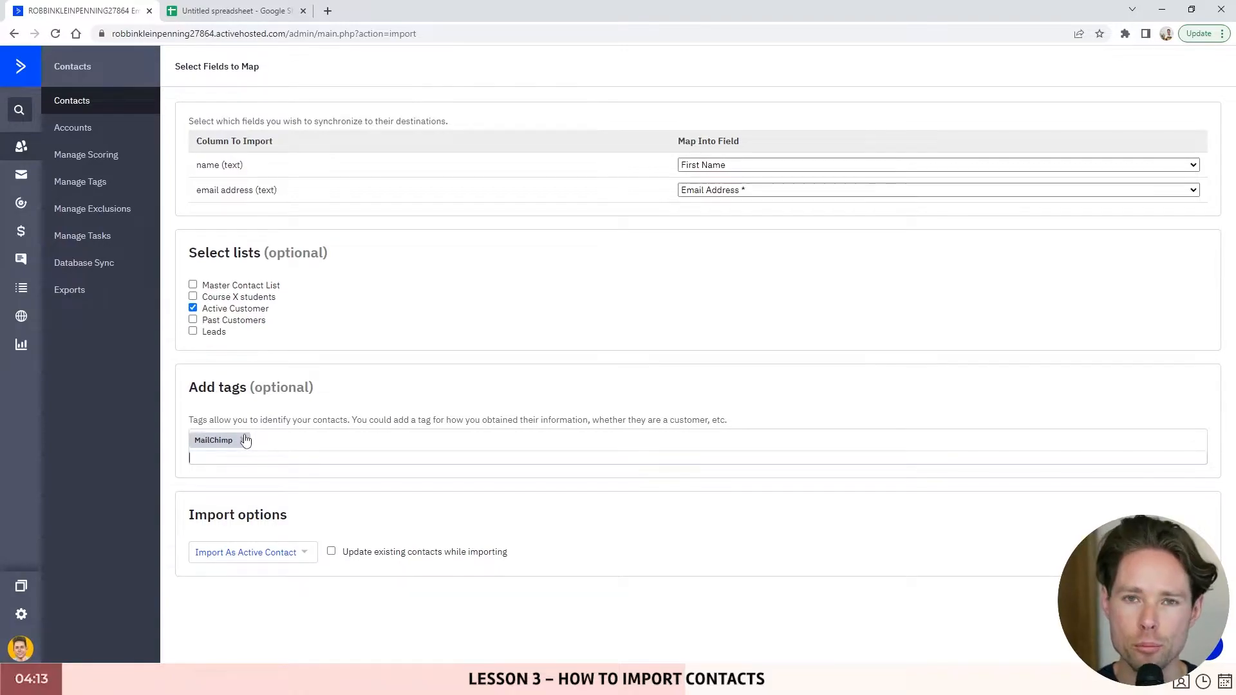
# - Tick 'Update existing contacts while importing' in the import options
pyautogui.moveTo(190, 515); pyautogui.dragTo(315, 522)
pyautogui.click(194, 516)
pyautogui.moveTo(194, 516); pyautogui.dragTo(315, 527)
pyautogui.click(331, 553)
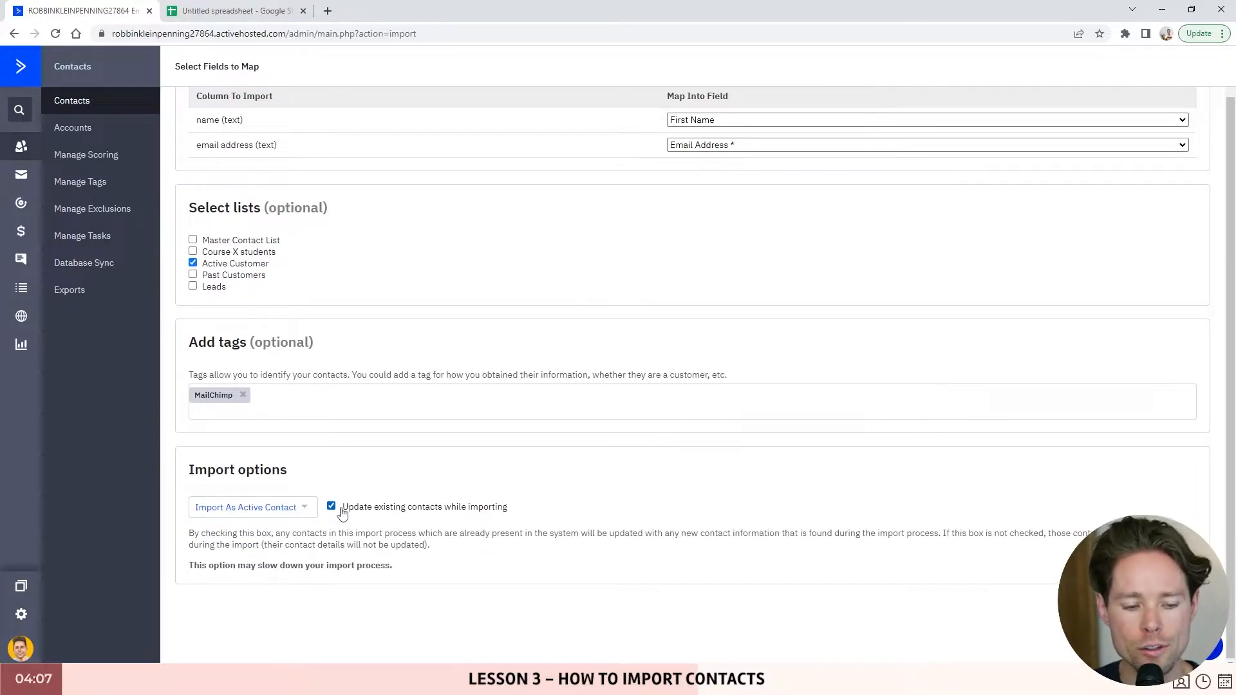
pyautogui.scroll(1, 302, 425)
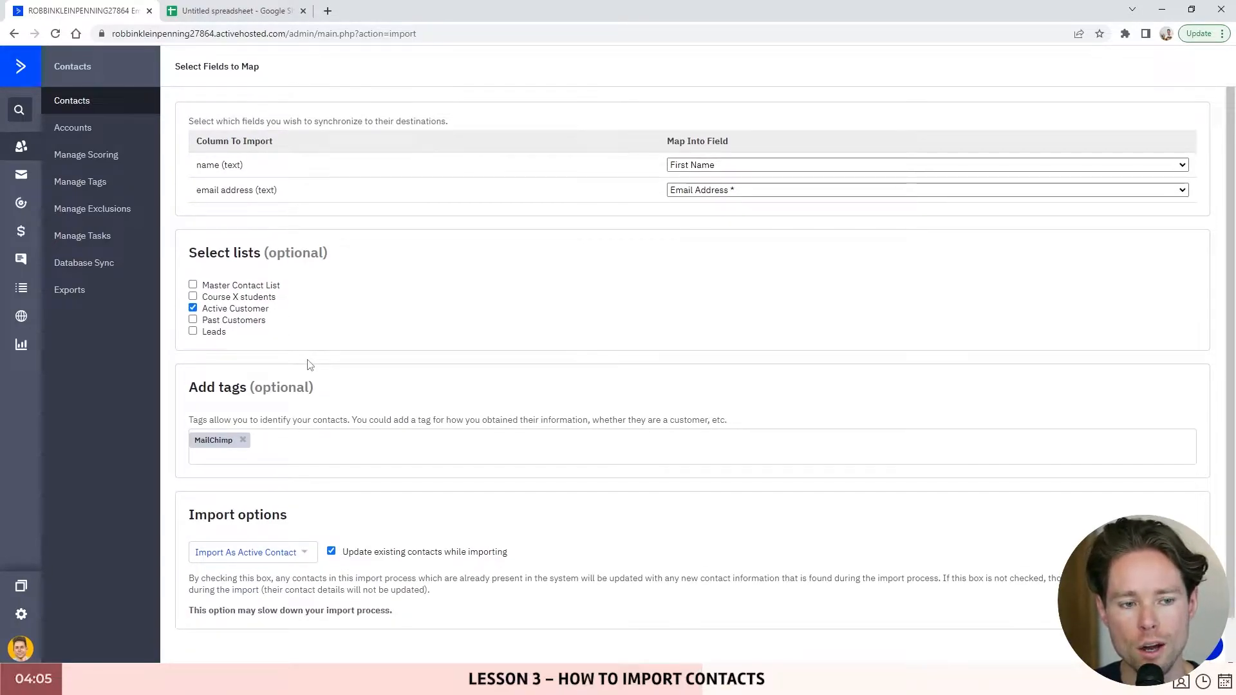
pyautogui.scroll(-1, 268, 245)
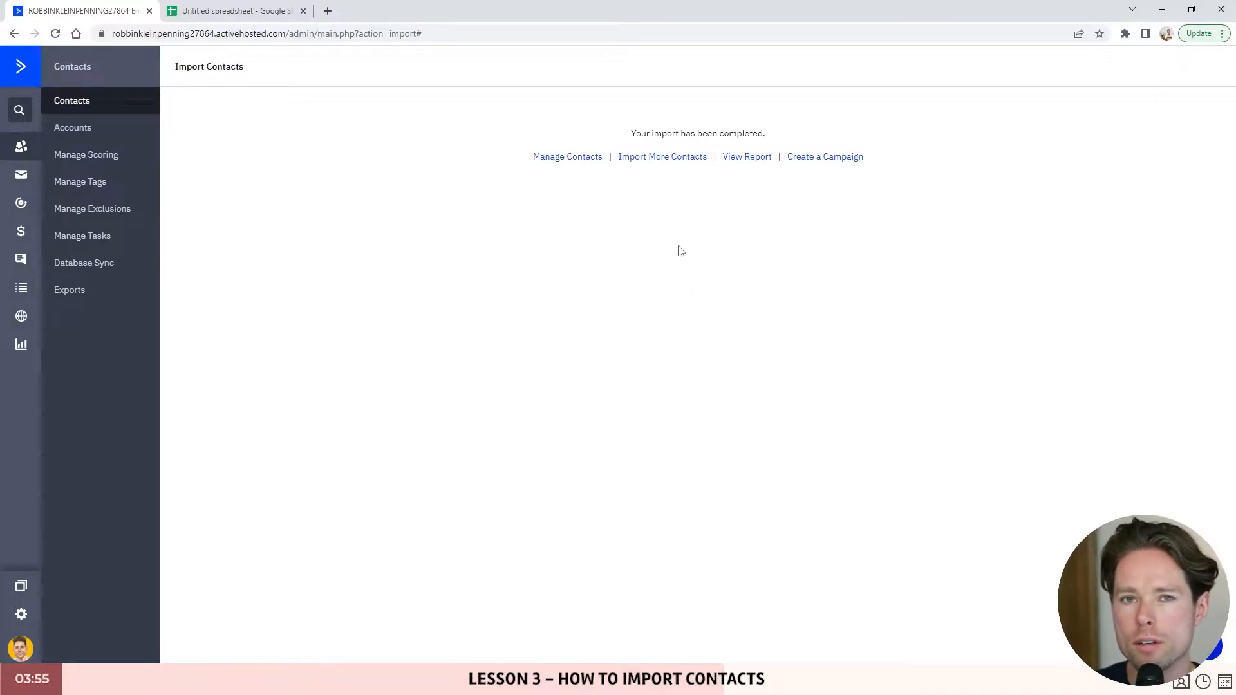
# - Compare the Contacts list with sheet rows A2:B5, then open an imported contact's record
pyautogui.click(82, 101)
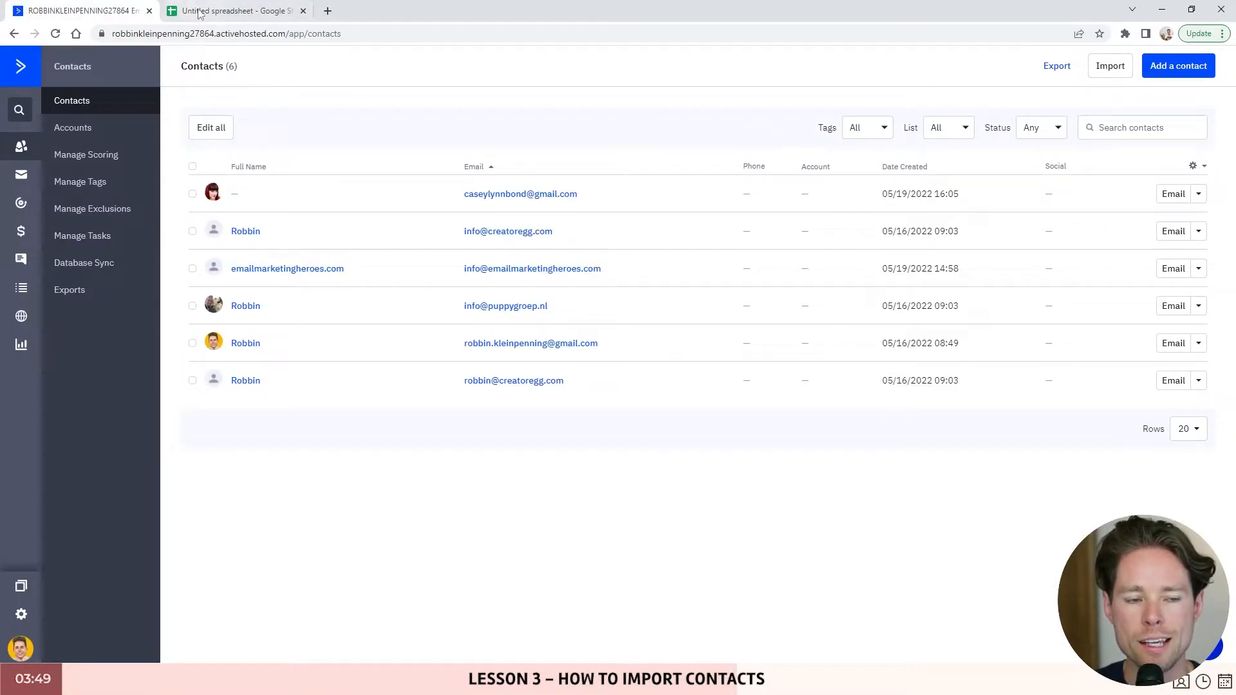
pyautogui.click(232, 11)
pyautogui.moveTo(312, 168); pyautogui.dragTo(110, 201)
pyautogui.click(257, 220)
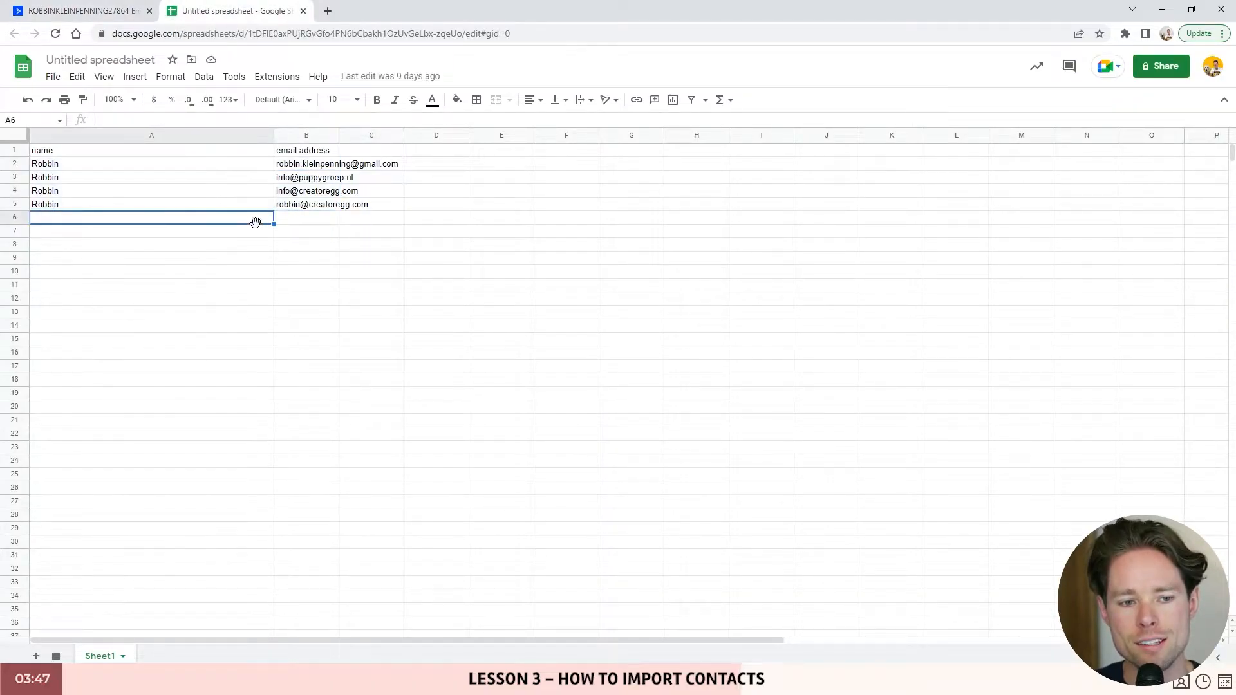
pyautogui.click(105, 8)
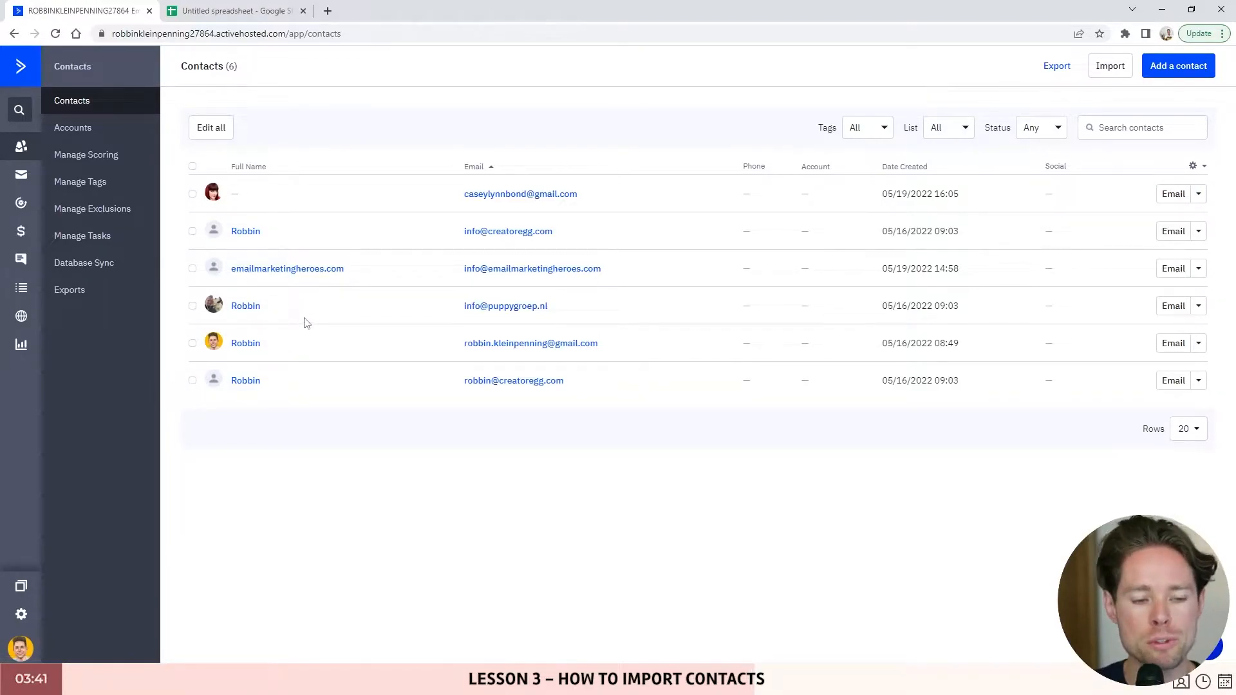
pyautogui.click(245, 343)
pyautogui.scroll(-3, 309, 373)
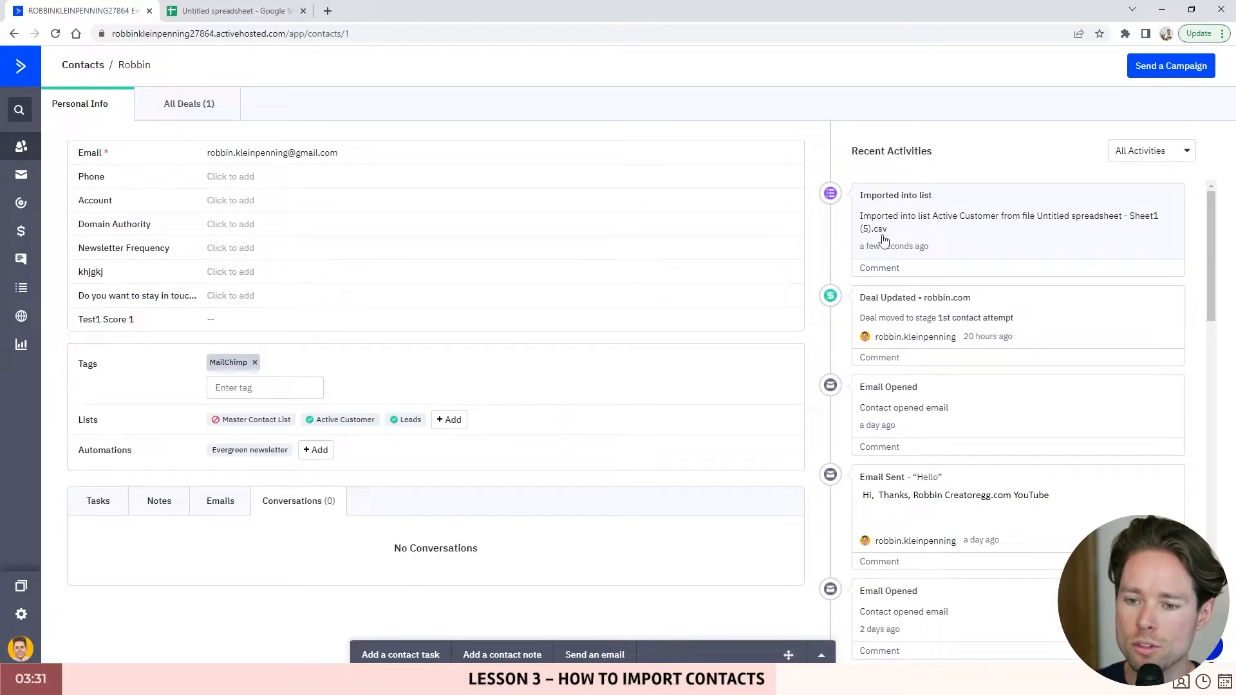
# - Glance at the deals pipeline board, then come back to the imported contact's record
pyautogui.scroll(-5, 933, 403)
pyautogui.scroll(5, 952, 419)
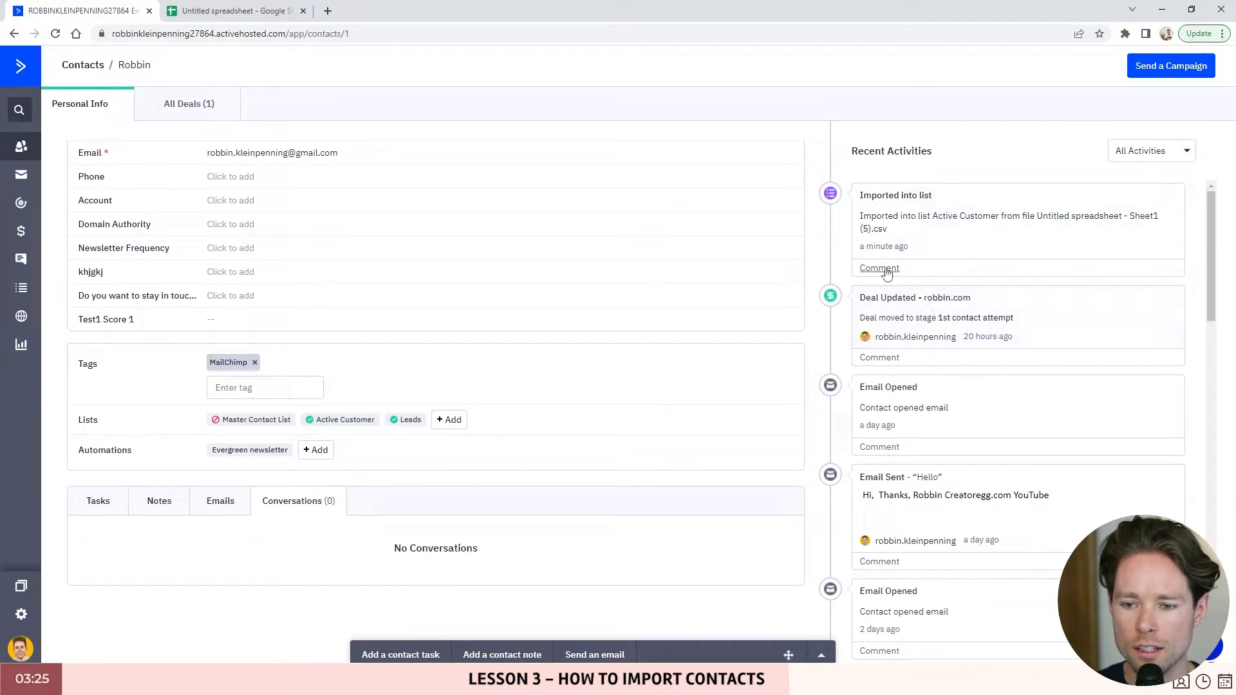
pyautogui.click(23, 233)
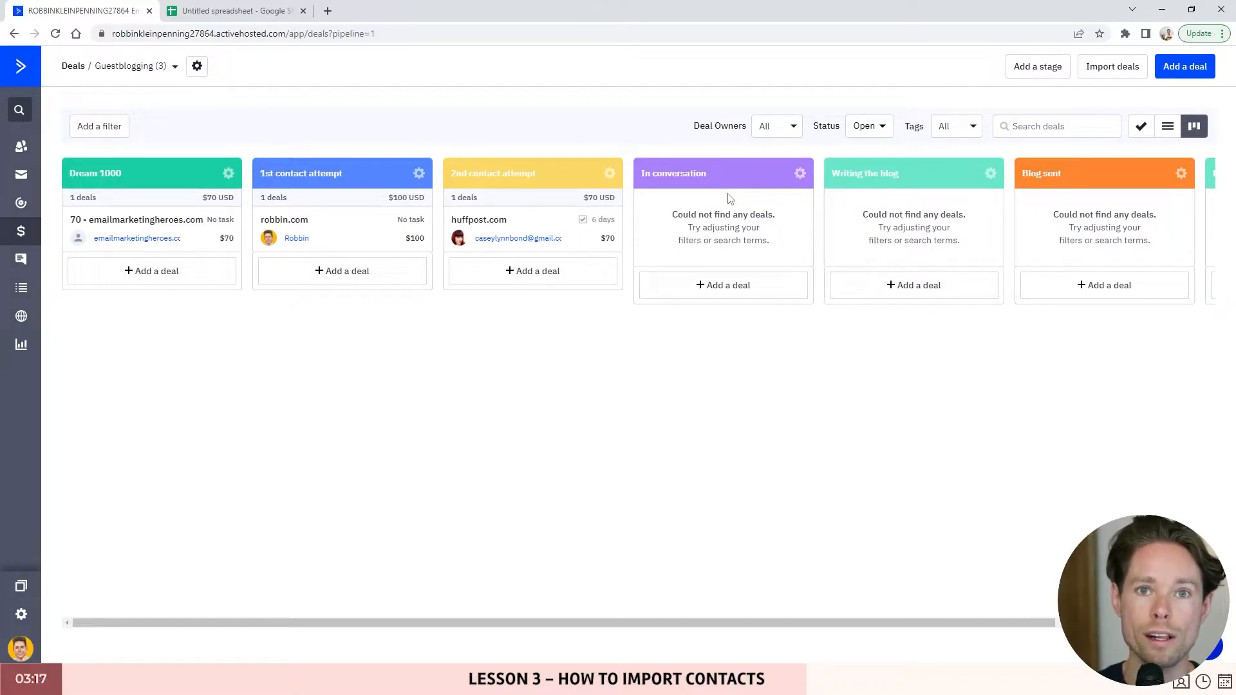
pyautogui.click(14, 34)
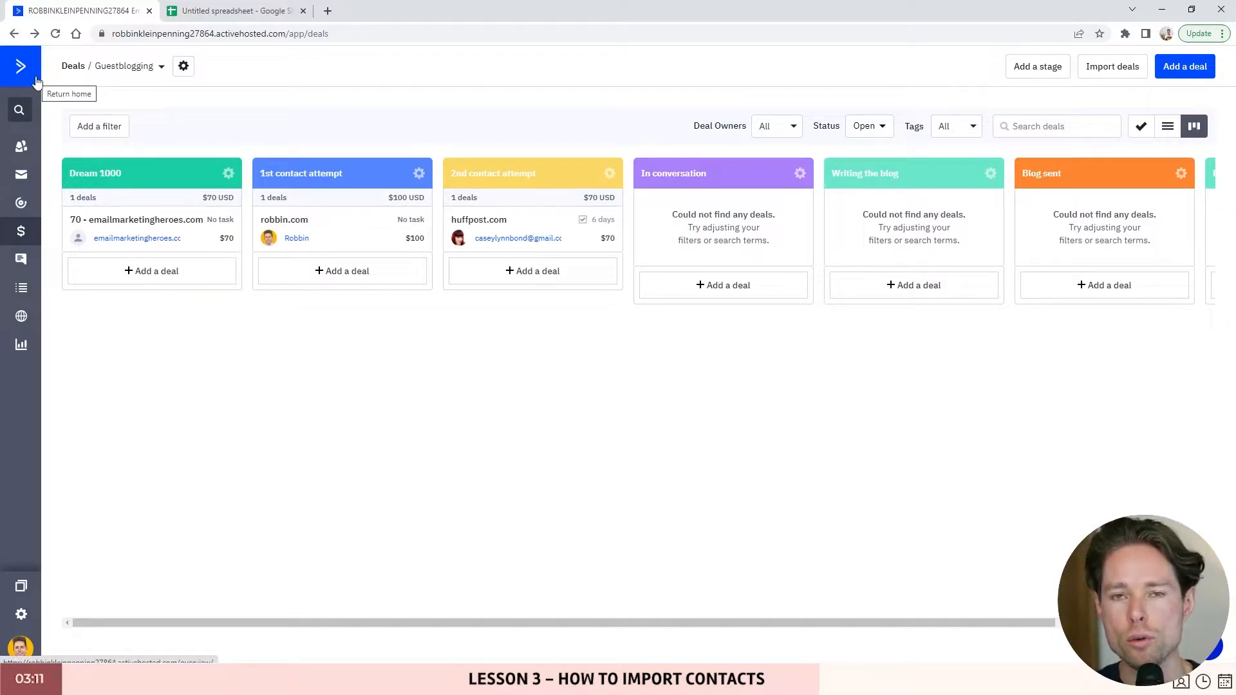
pyautogui.click(14, 34)
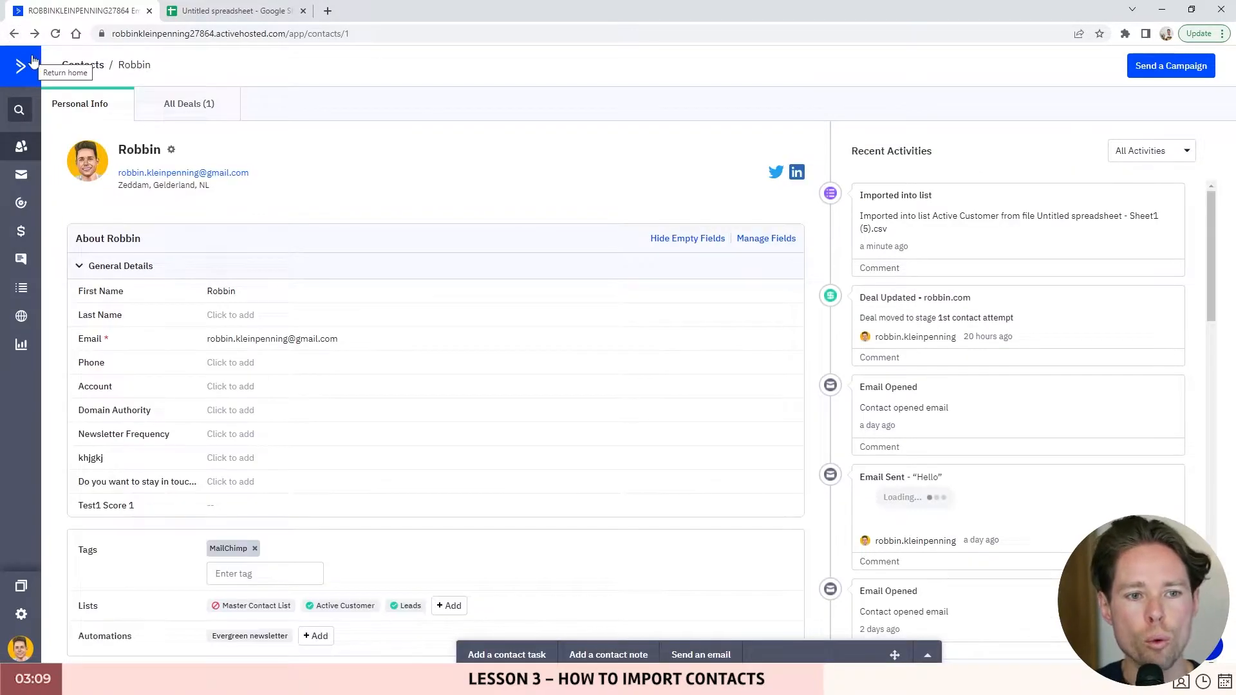
# - Review the imported contact's email history, then return to the six-contact list
pyautogui.scroll(-3, 370, 276)
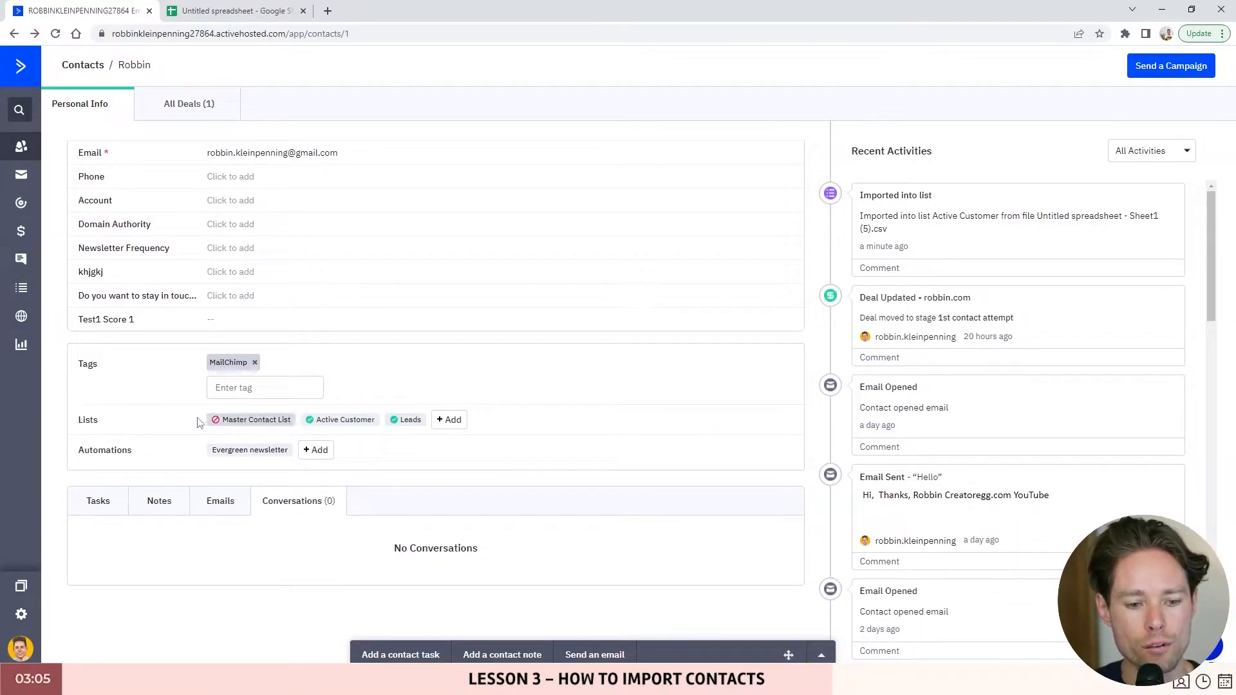
pyautogui.click(161, 500)
pyautogui.click(220, 501)
pyautogui.scroll(-4, 232, 505)
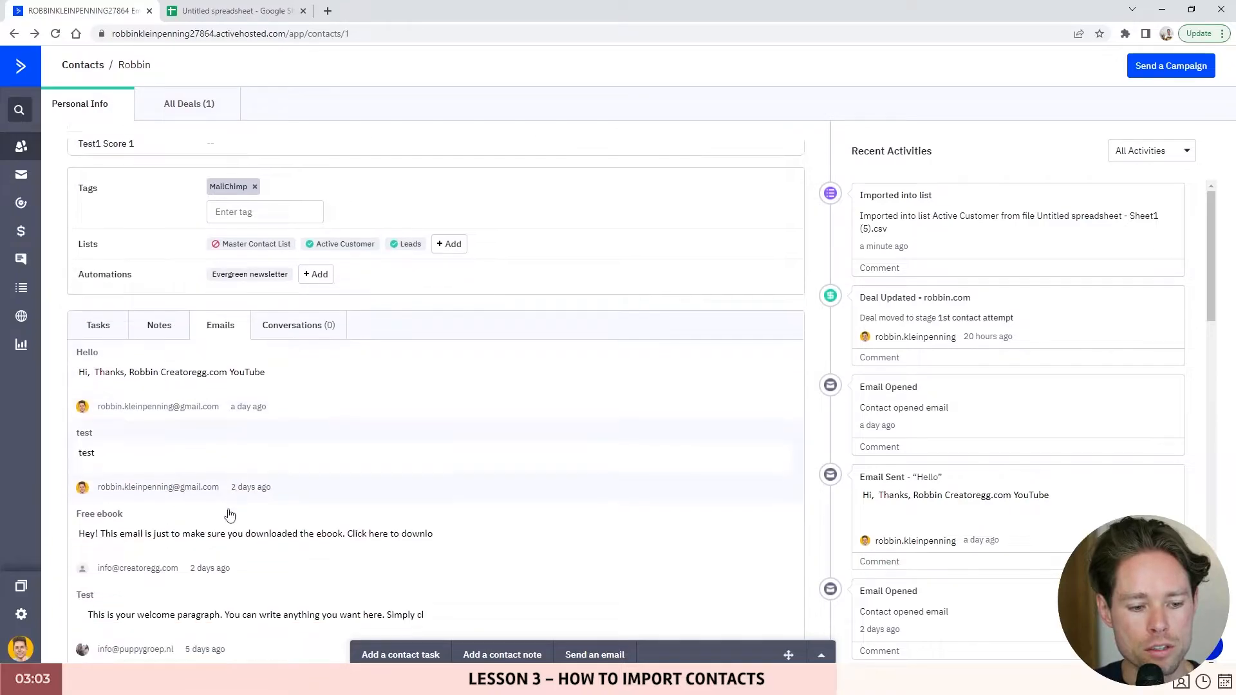
pyautogui.scroll(-1, 219, 428)
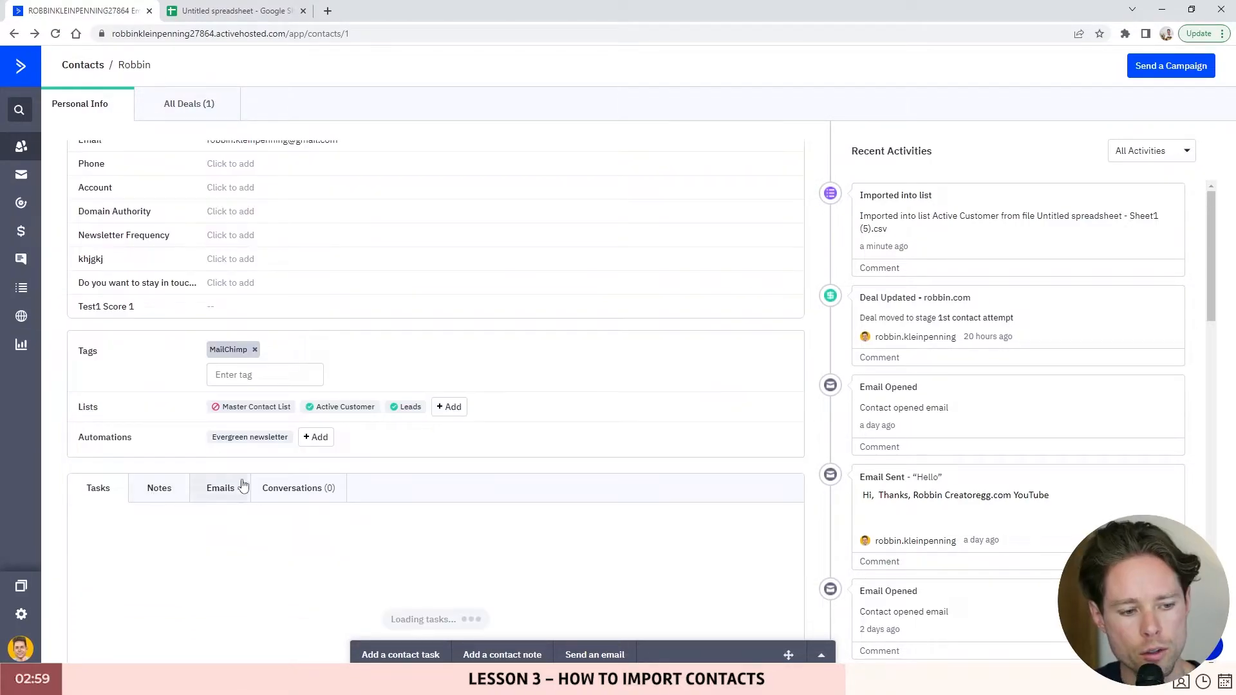
pyautogui.scroll(4, 196, 495)
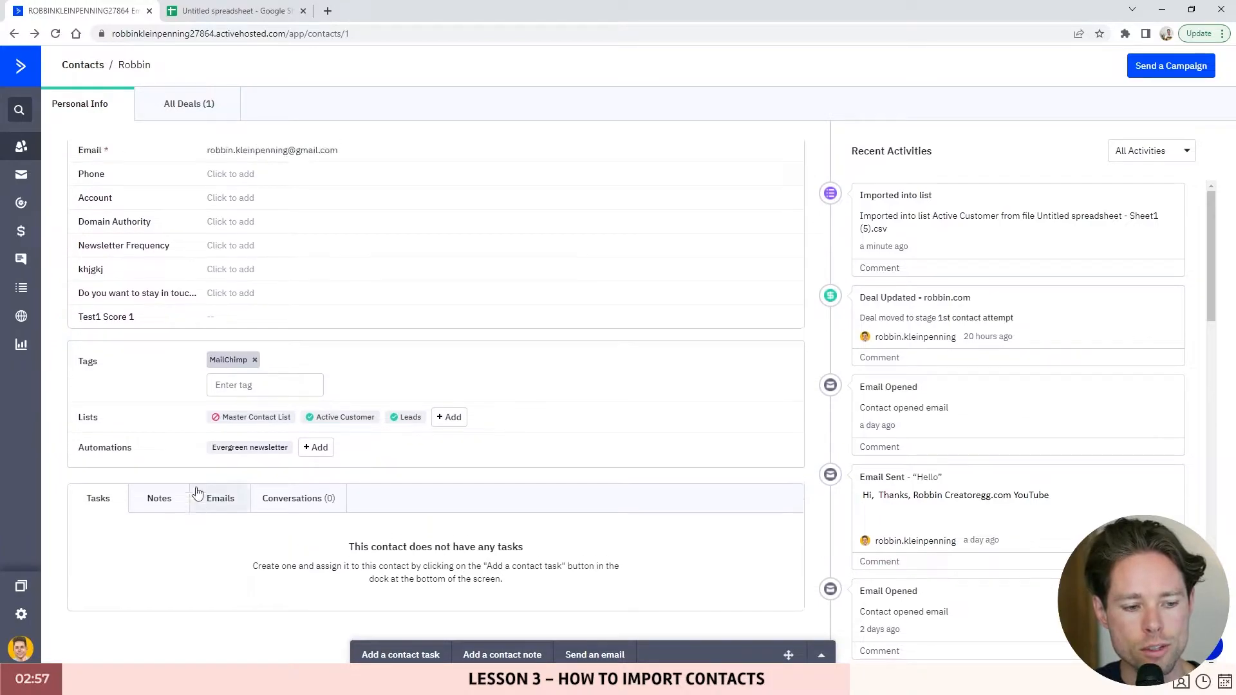
pyautogui.click(13, 34)
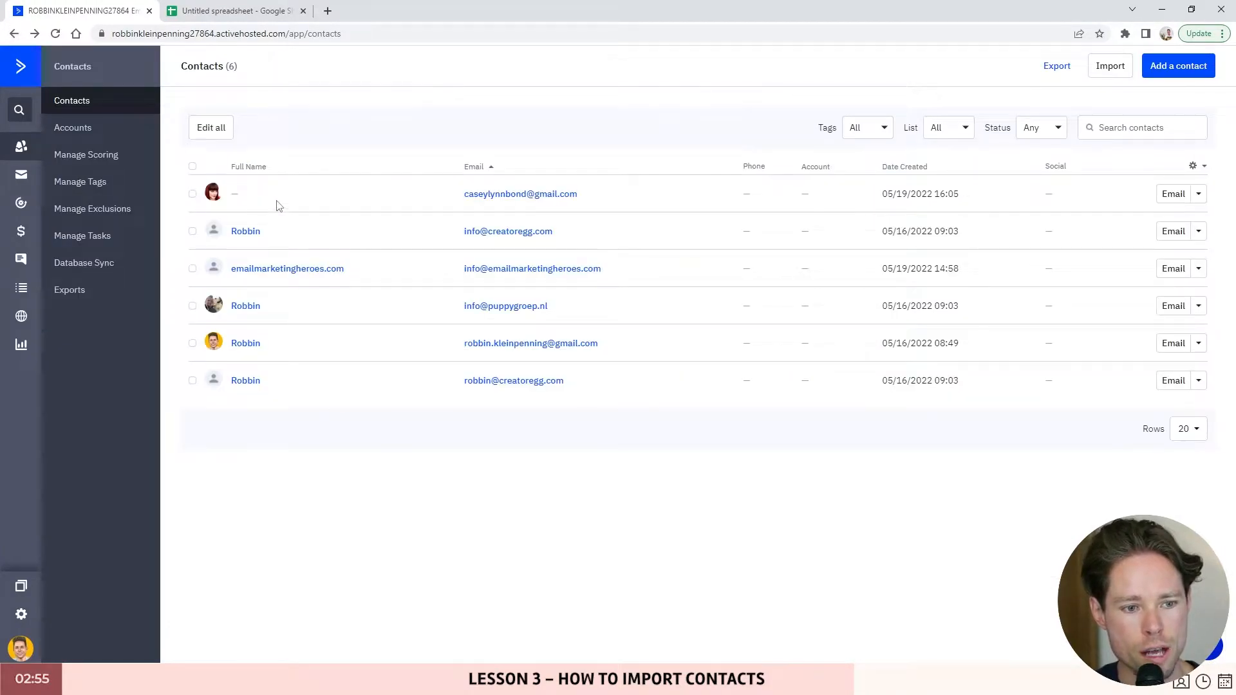
pyautogui.click(213, 192)
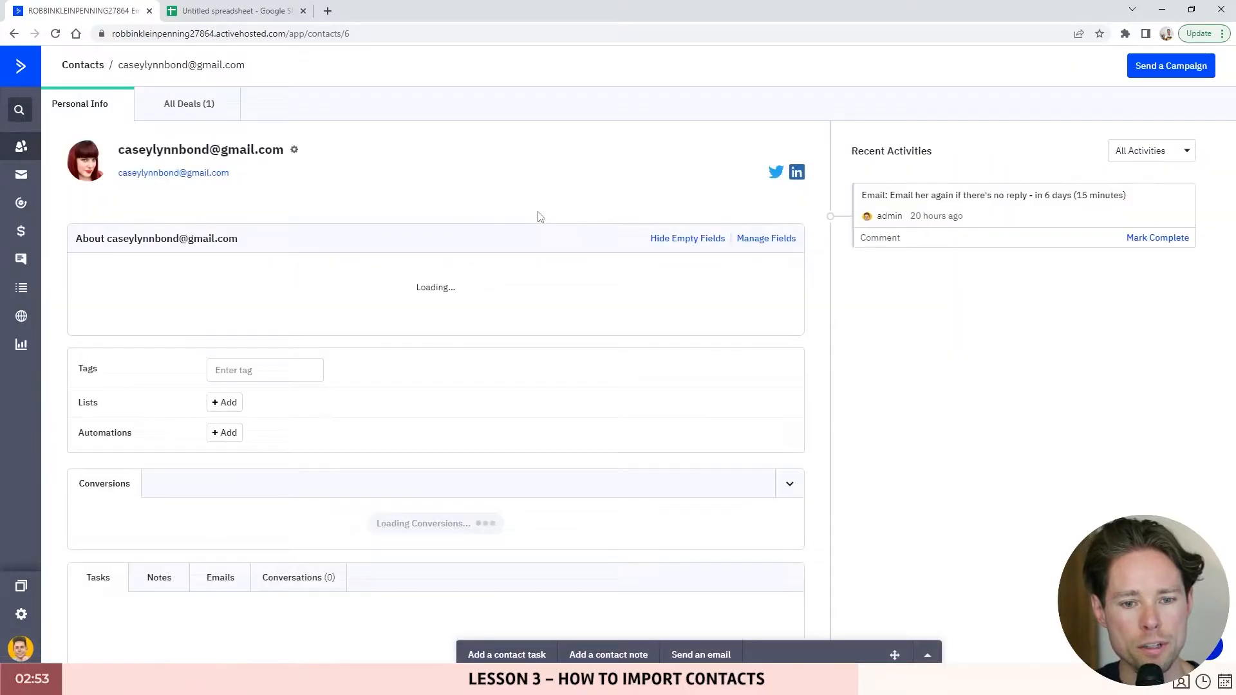
pyautogui.scroll(-1, 233, 351)
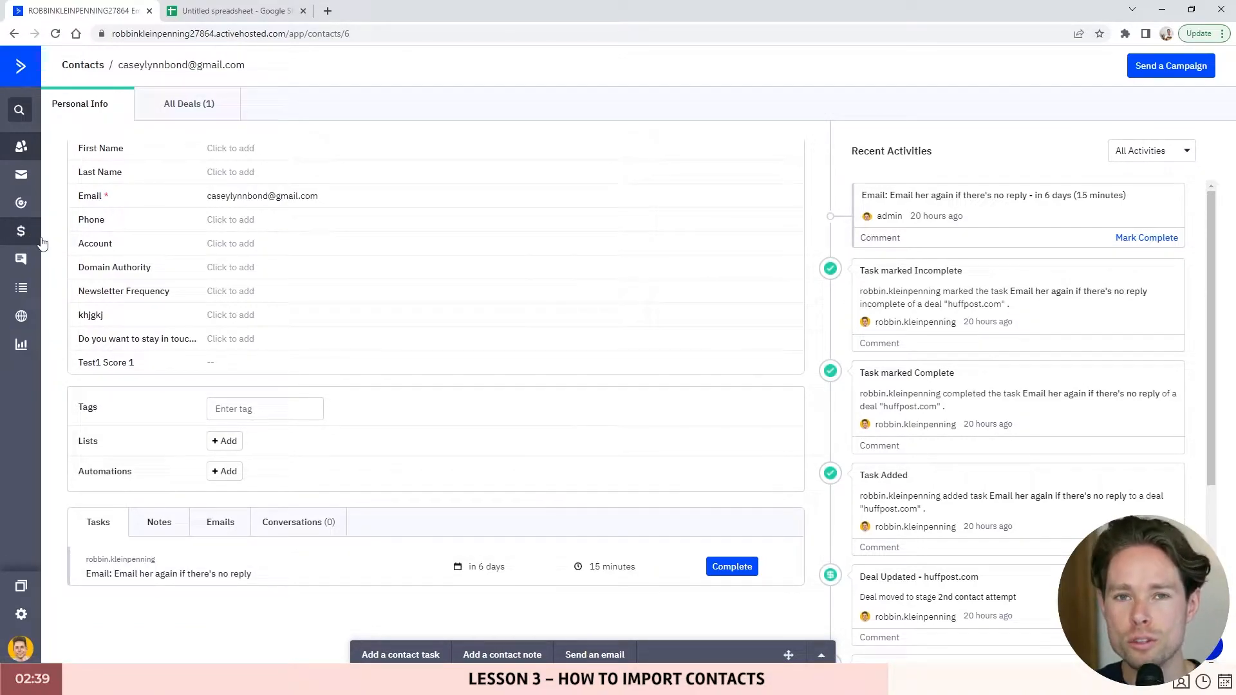
pyautogui.scroll(3, 574, 469)
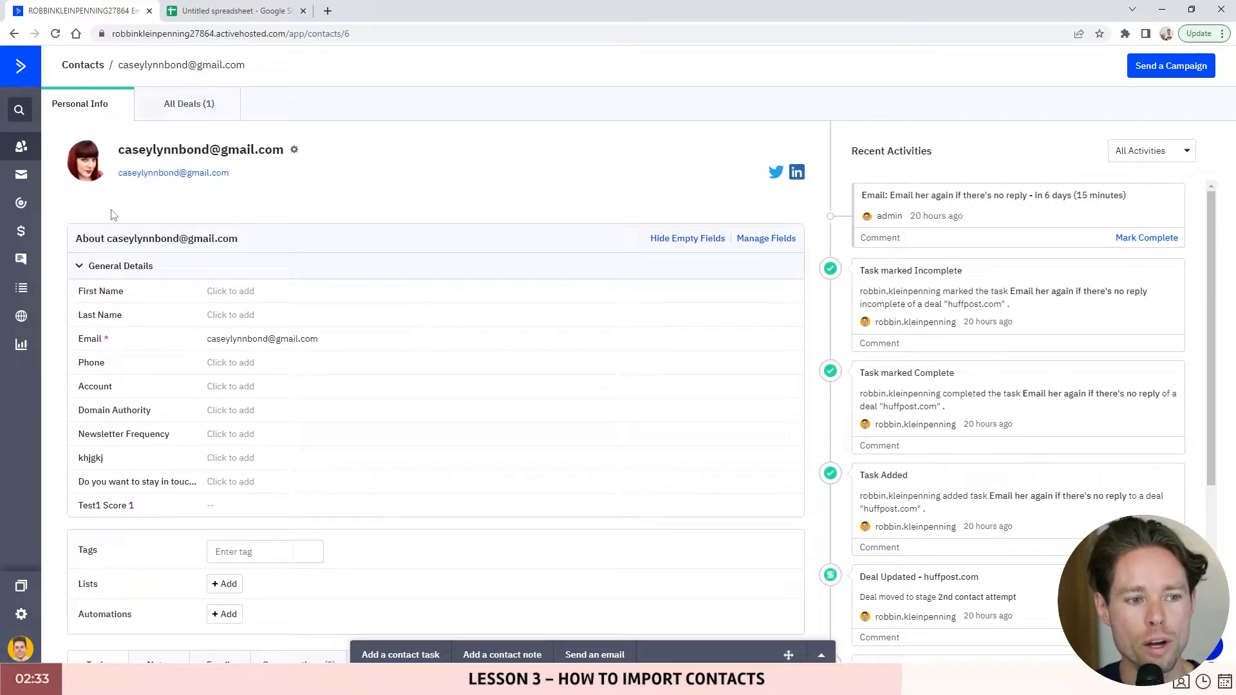
pyautogui.scroll(-3, 193, 300)
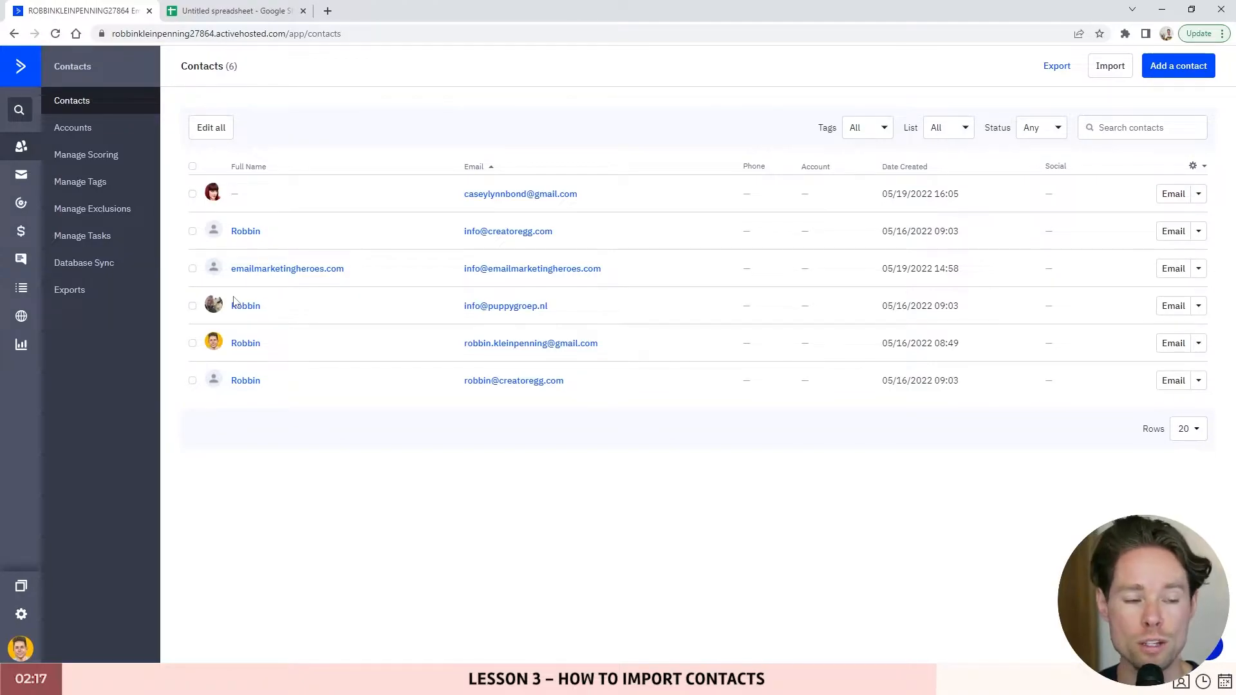
# - Browse landing pages and signup forms, then start a new deal in Guestblogging's Dream 1000 stage
pyautogui.click(20, 316)
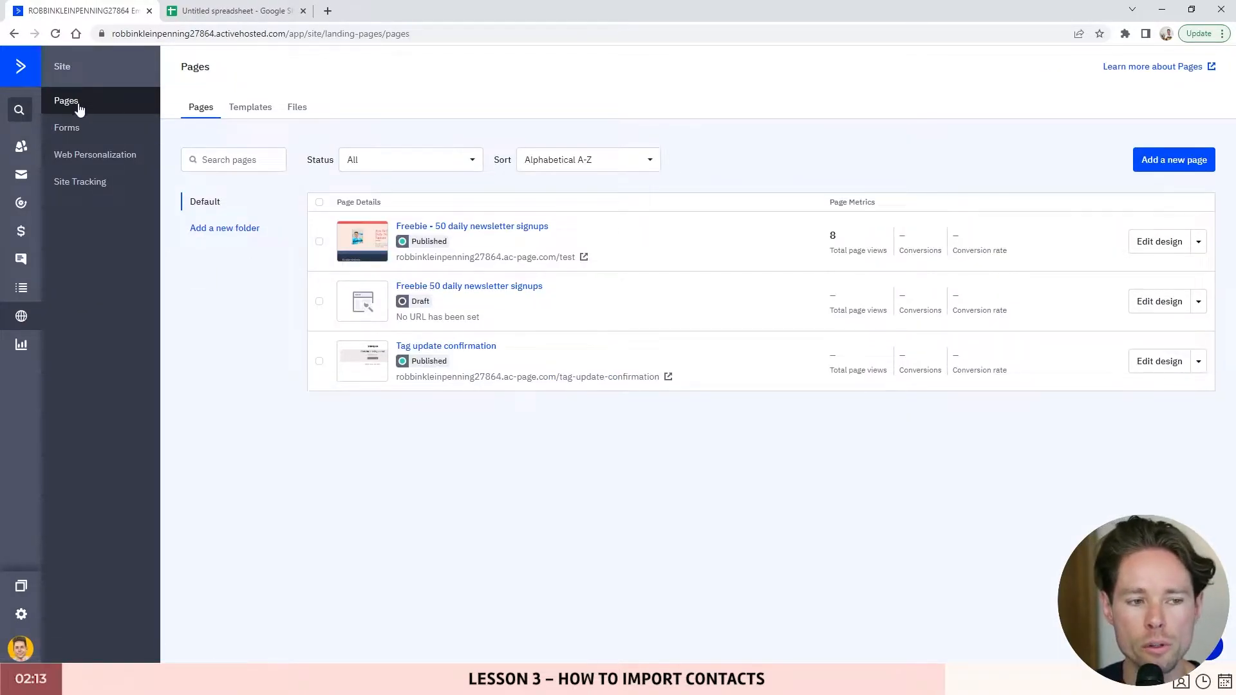
pyautogui.click(97, 127)
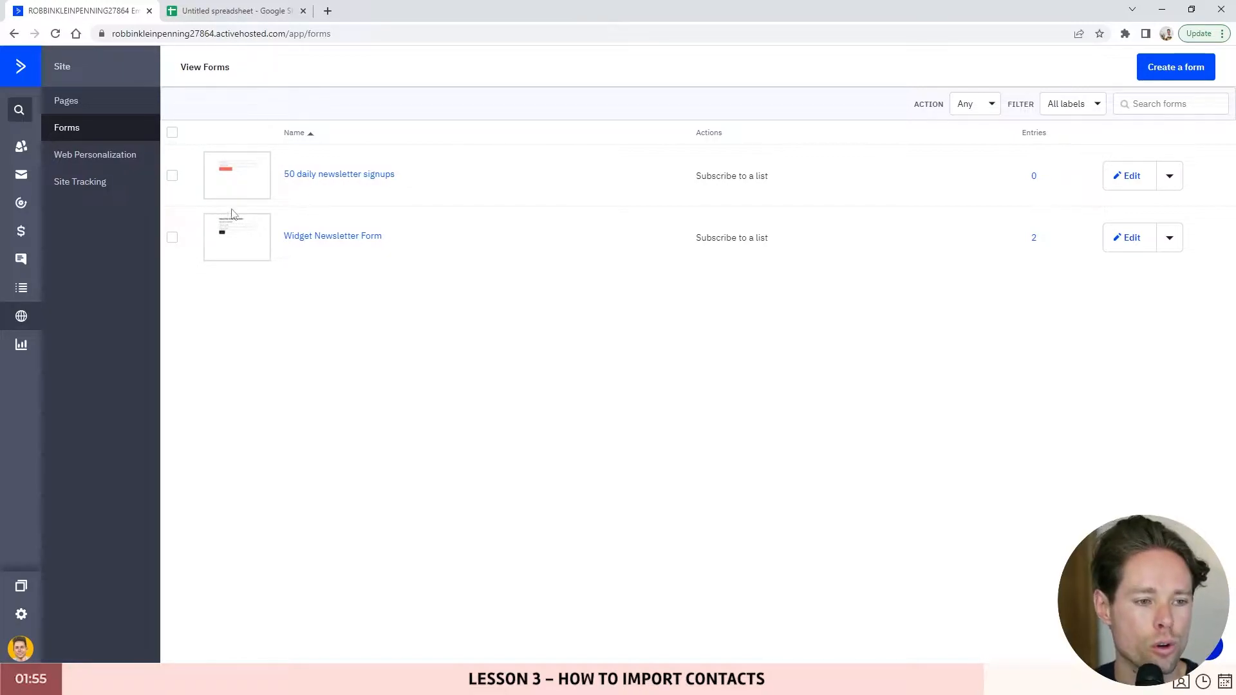
pyautogui.click(10, 240)
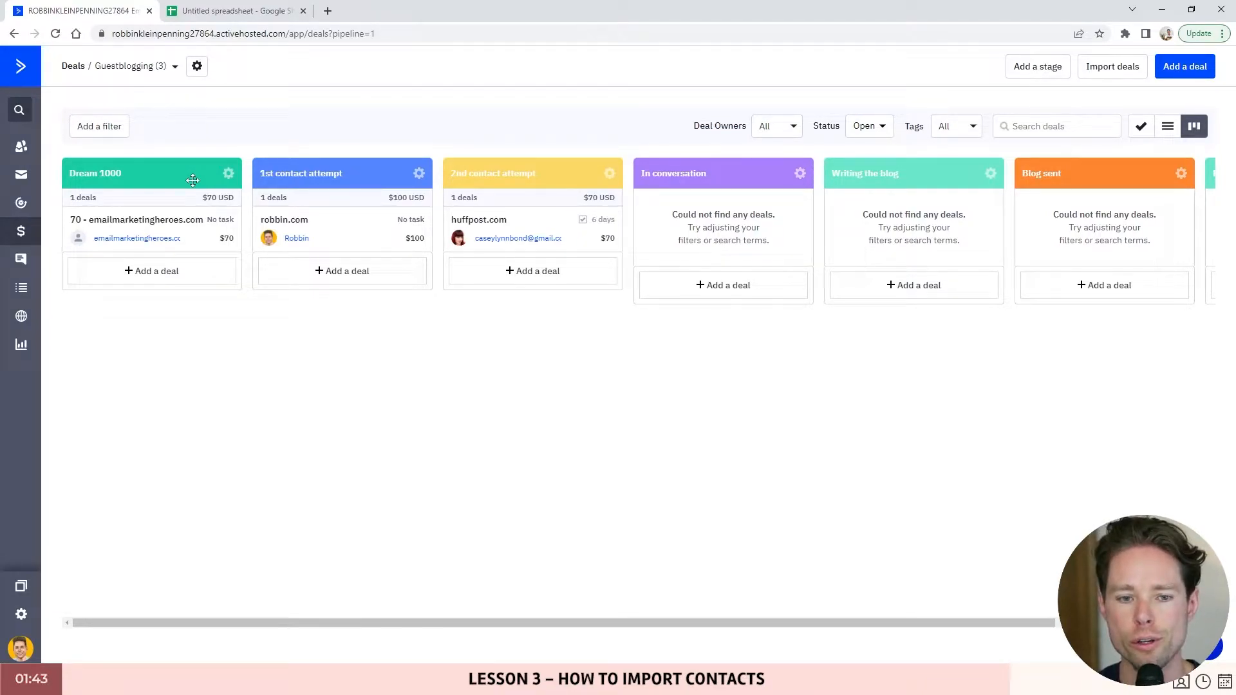
pyautogui.moveTo(161, 231)
pyautogui.mouseDown()
pyautogui.moveTo(149, 227)
pyautogui.moveTo(158, 243)
pyautogui.moveTo(146, 242)
pyautogui.mouseUp()
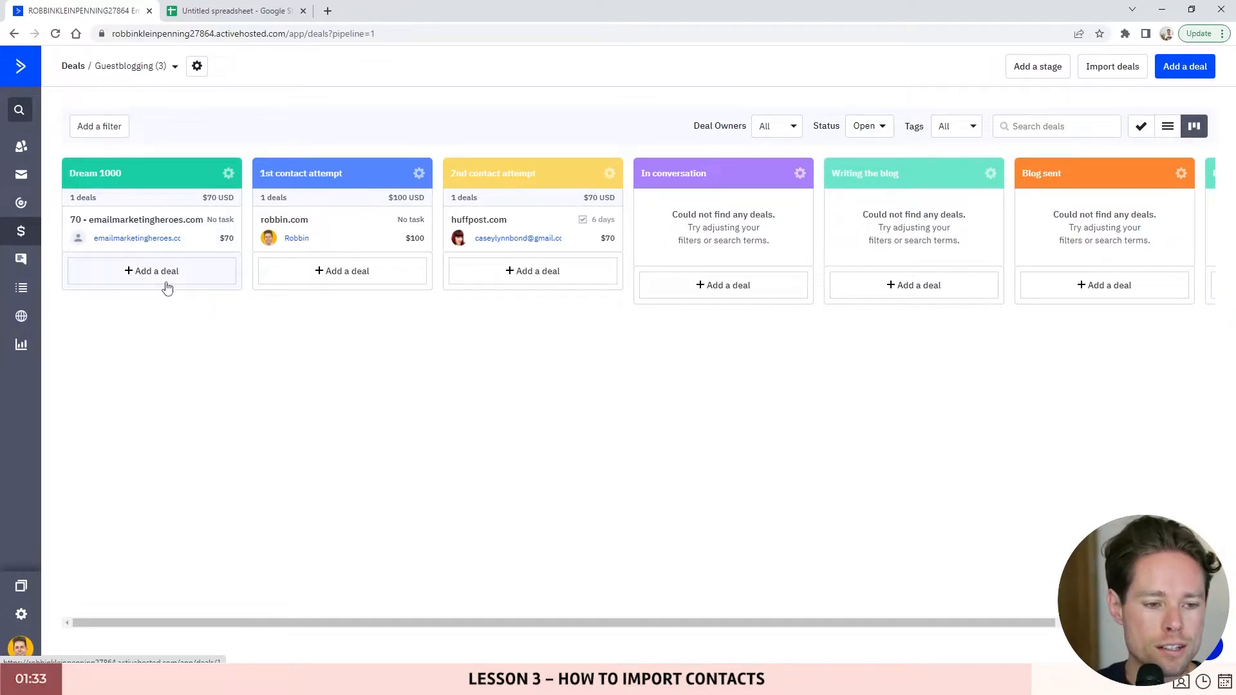
pyautogui.click(137, 272)
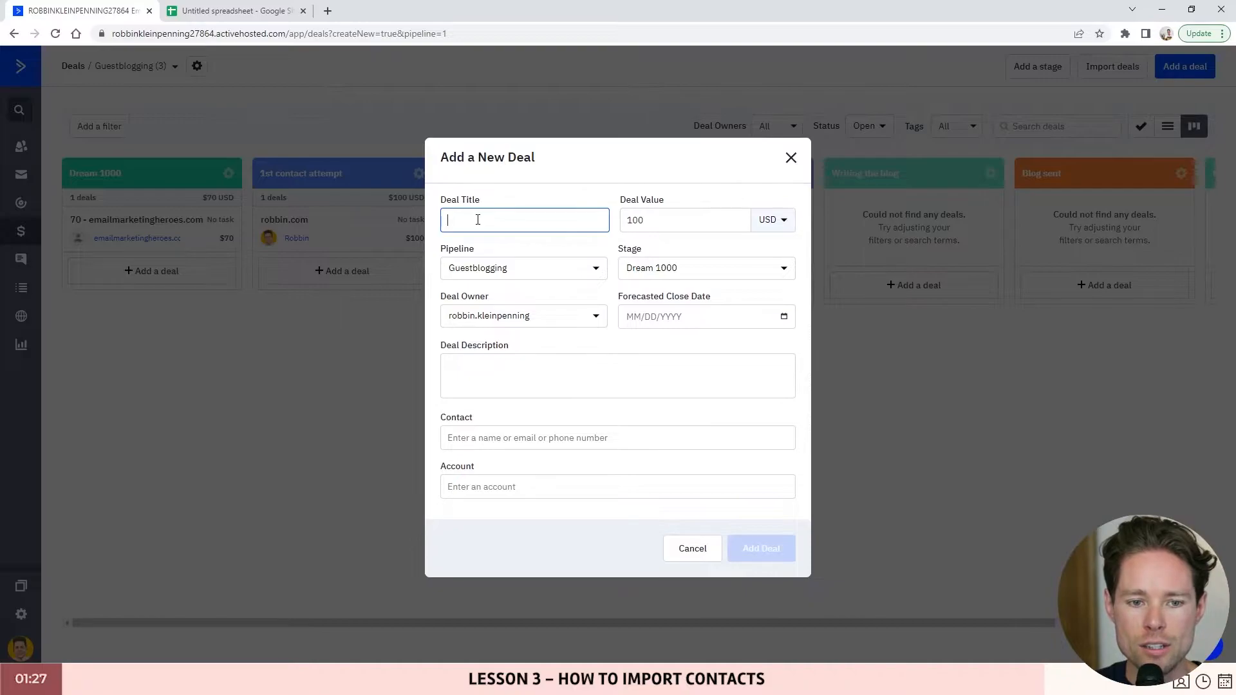
# - Title the deal 'test' and enter the new contact's email address
pyautogui.write('tESZT')
pyautogui.press('BackSpace')
pyautogui.press('BackSpace')
pyautogui.press('BackSpace')
pyautogui.press('BackSpace')
pyautogui.write('est')
pyautogui.moveTo(441, 418); pyautogui.dragTo(470, 418)
pyautogui.click(488, 443)
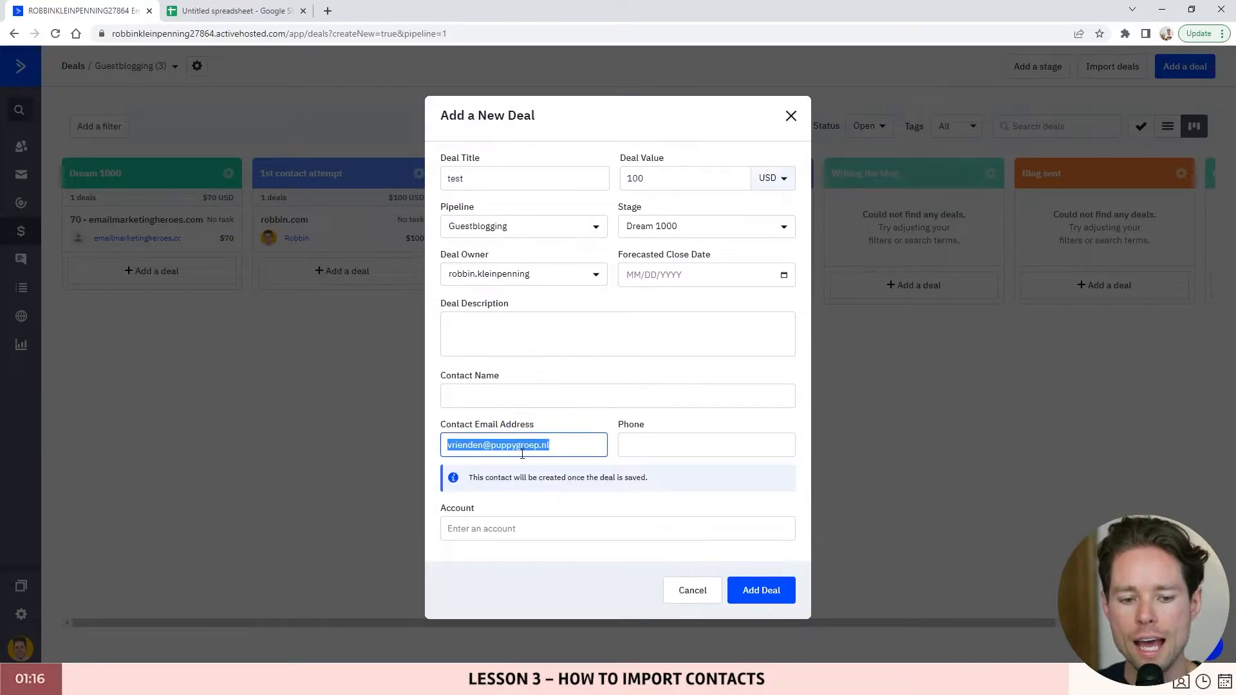
pyautogui.moveTo(552, 449); pyautogui.dragTo(446, 445)
pyautogui.click(554, 451)
# - Enter the new contact's full name and add the $100 deal
pyautogui.click(476, 404)
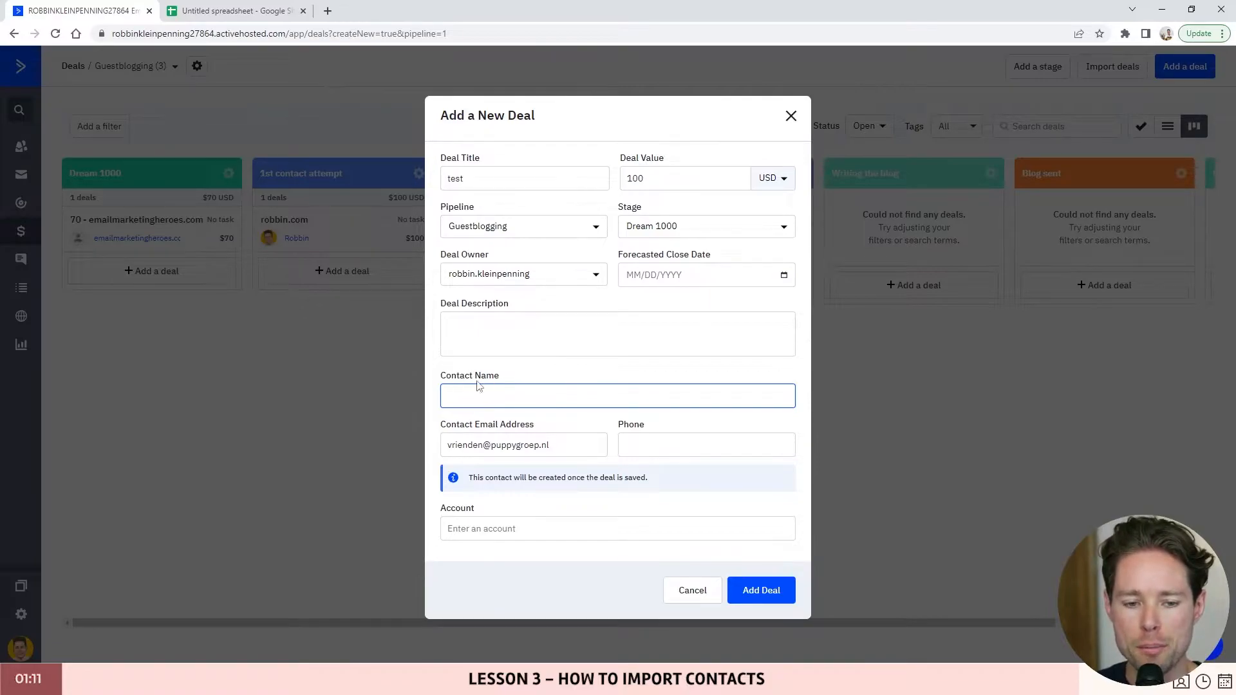
pyautogui.write('Robbin K')
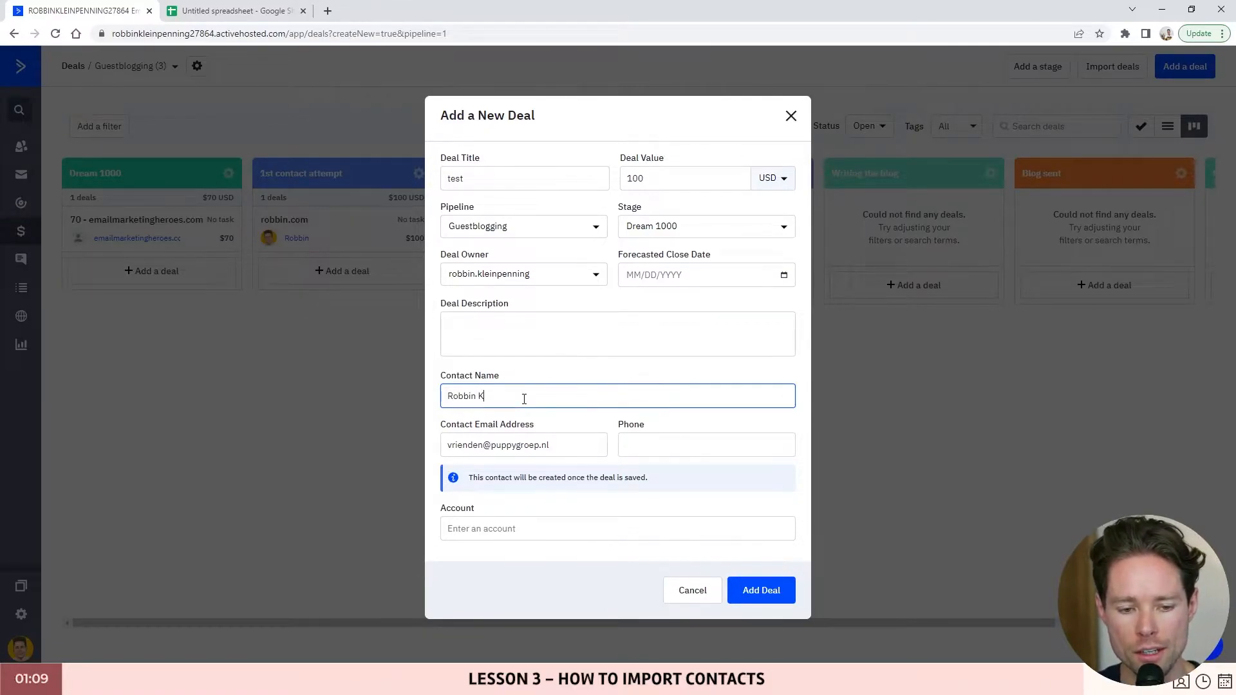
pyautogui.moveTo(524, 399); pyautogui.dragTo(414, 394)
pyautogui.click(505, 397)
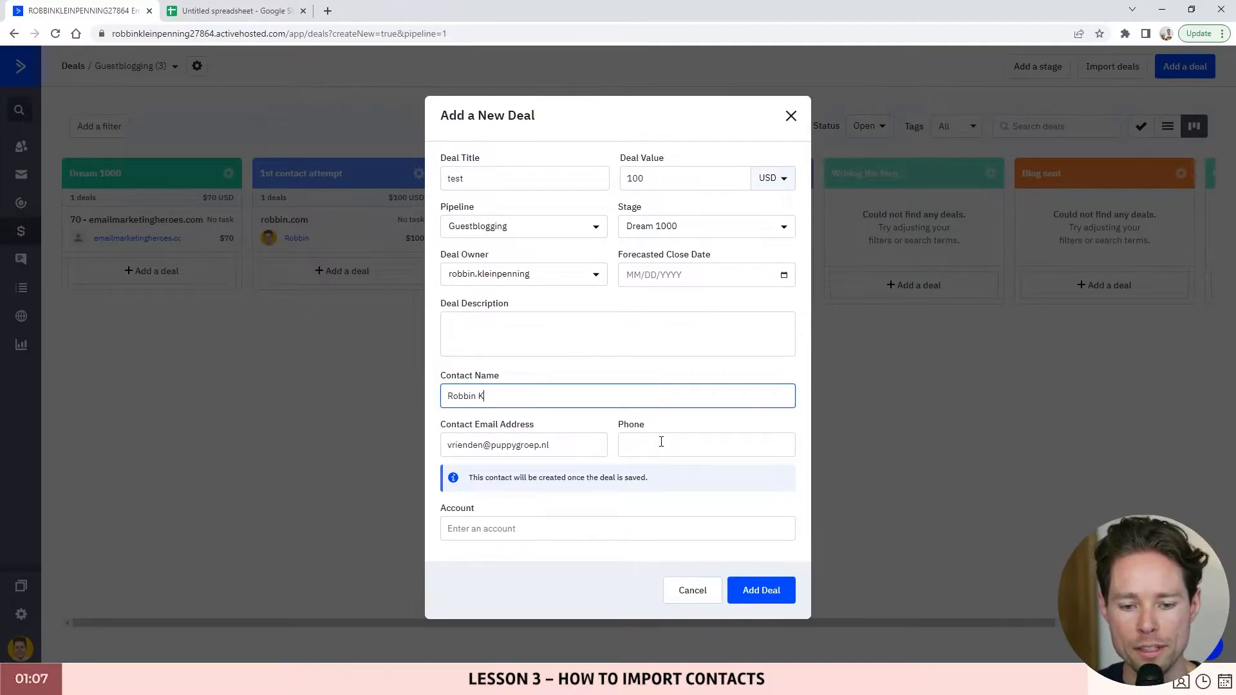
pyautogui.moveTo(474, 478); pyautogui.dragTo(670, 481)
pyautogui.click(647, 480)
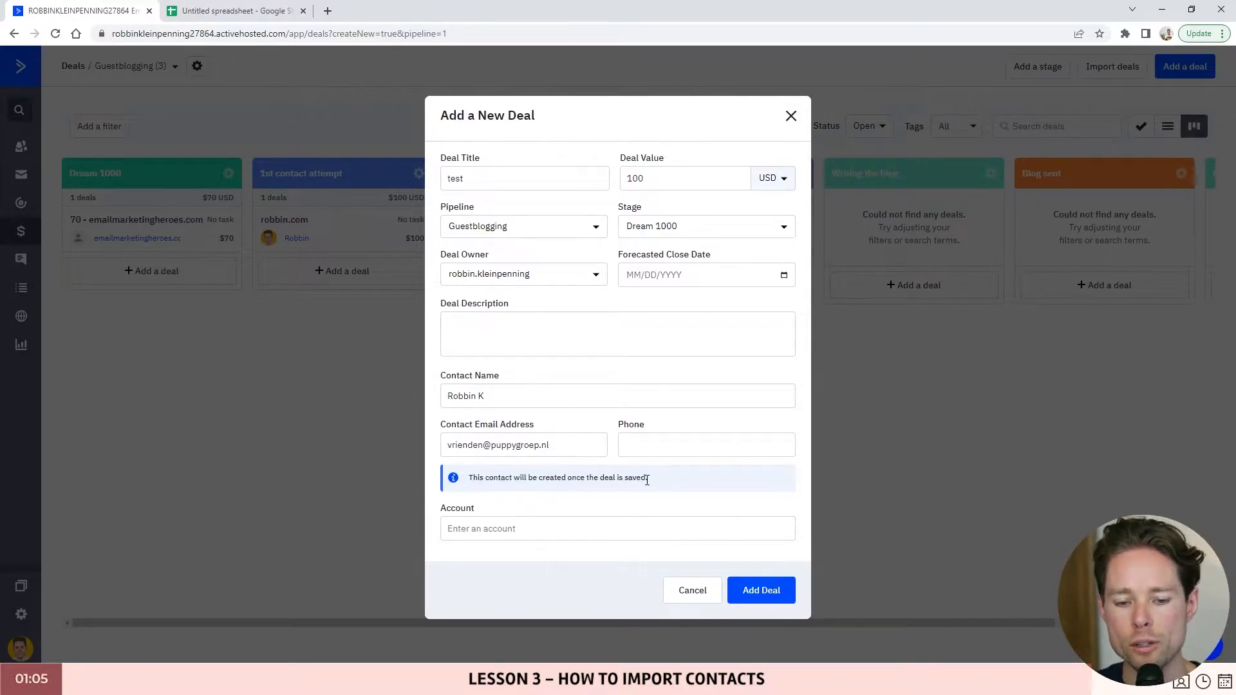
pyautogui.click(770, 595)
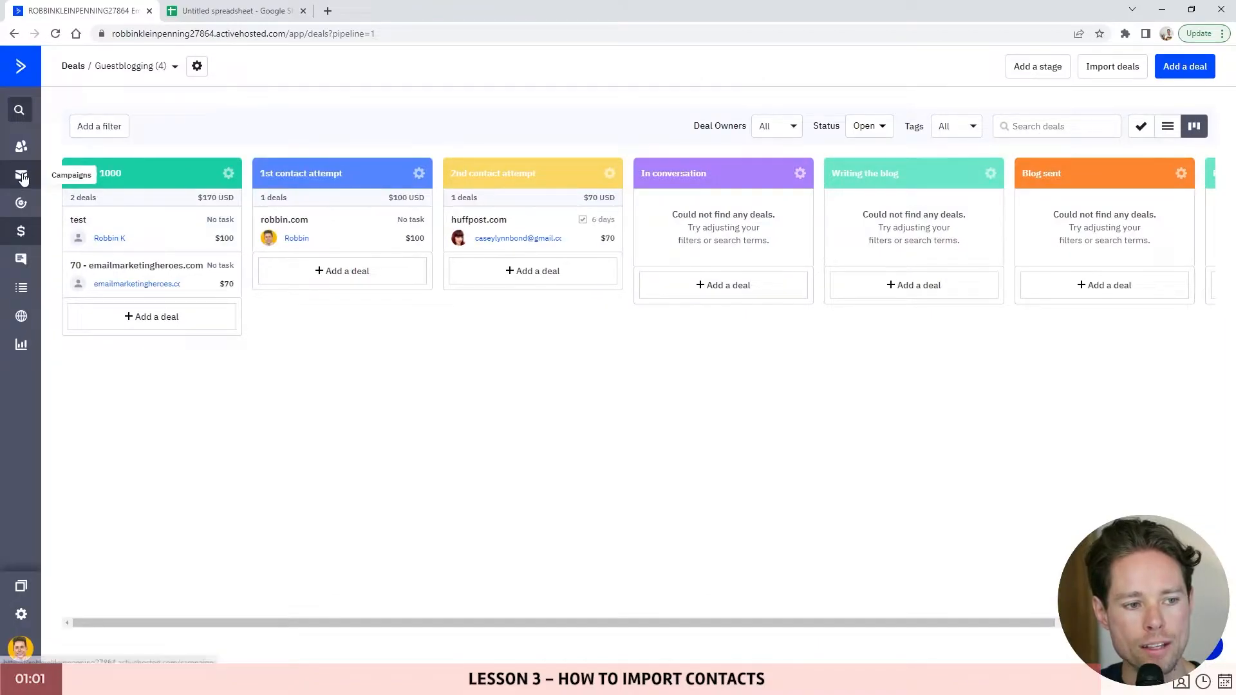
# - Open the new contact from Contacts and go to its test deal under All Deals (1)
pyautogui.click(21, 146)
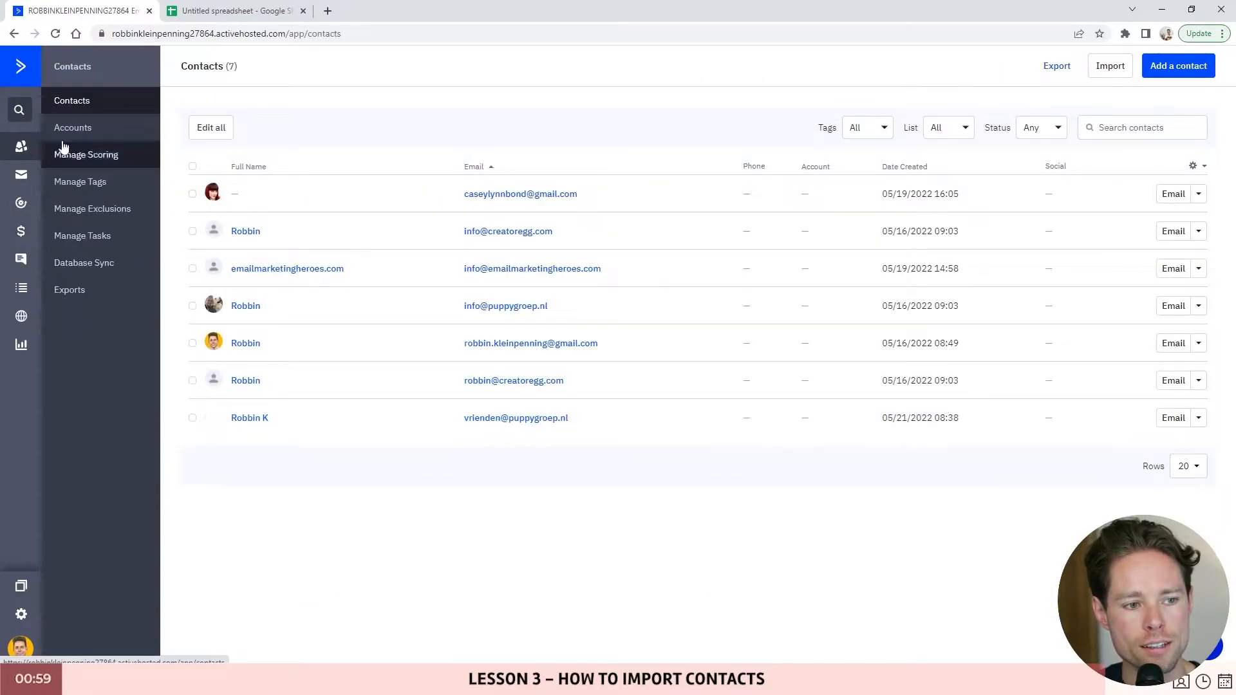
pyautogui.moveTo(882, 417); pyautogui.dragTo(965, 419)
pyautogui.click(913, 419)
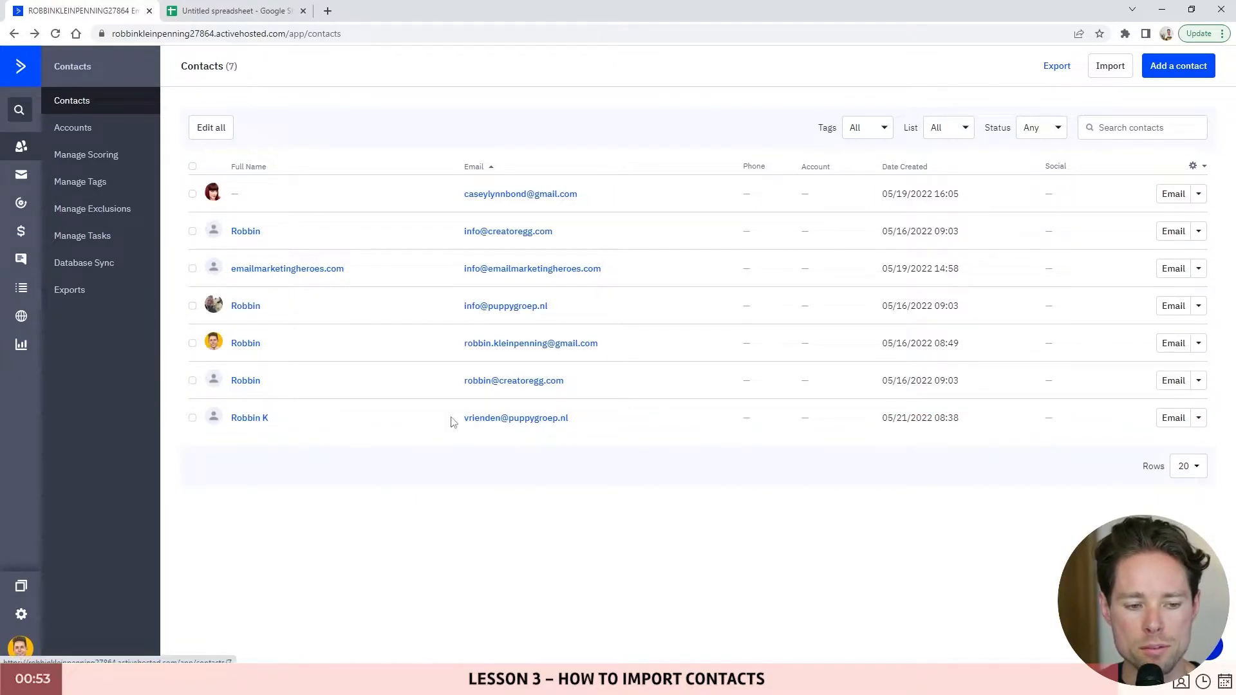
pyautogui.click(482, 424)
pyautogui.scroll(-3, 232, 360)
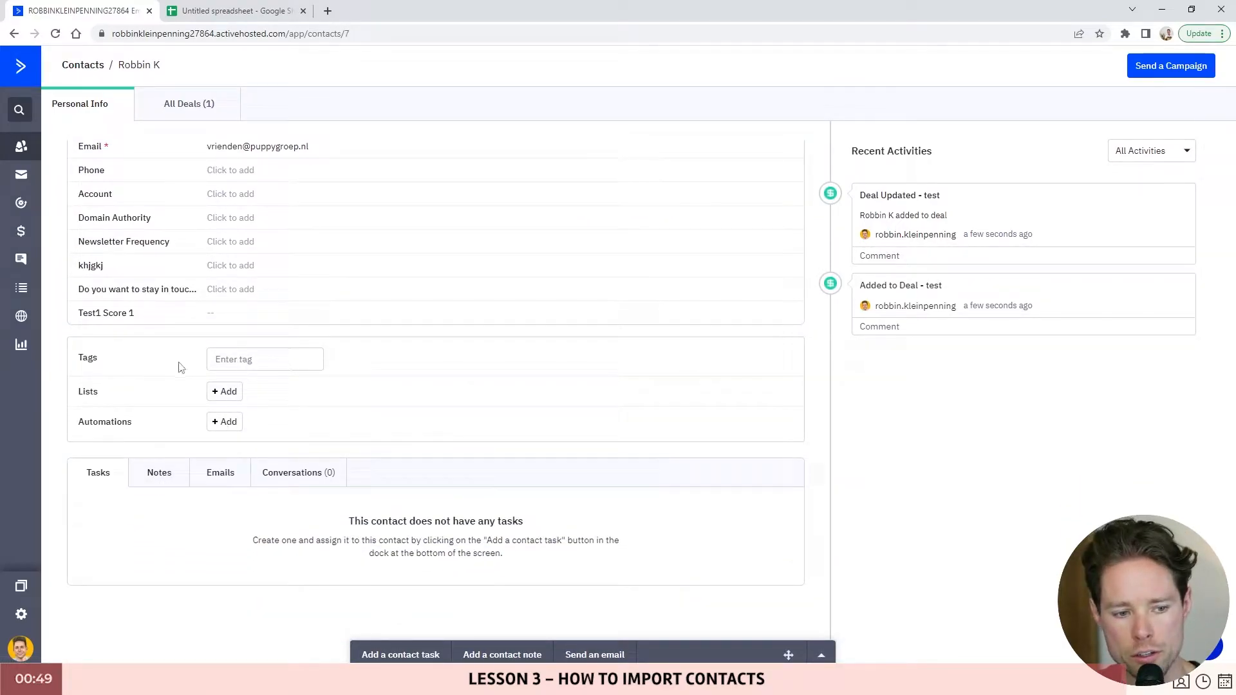
pyautogui.scroll(3, 222, 390)
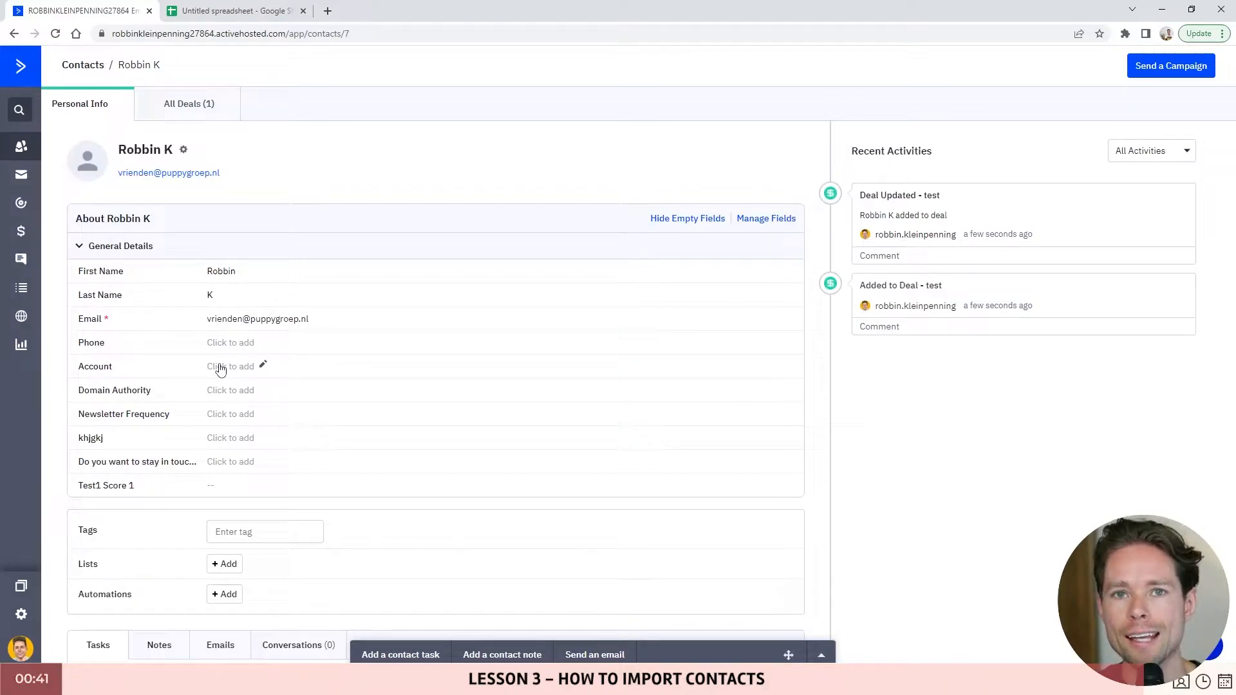
pyautogui.click(192, 103)
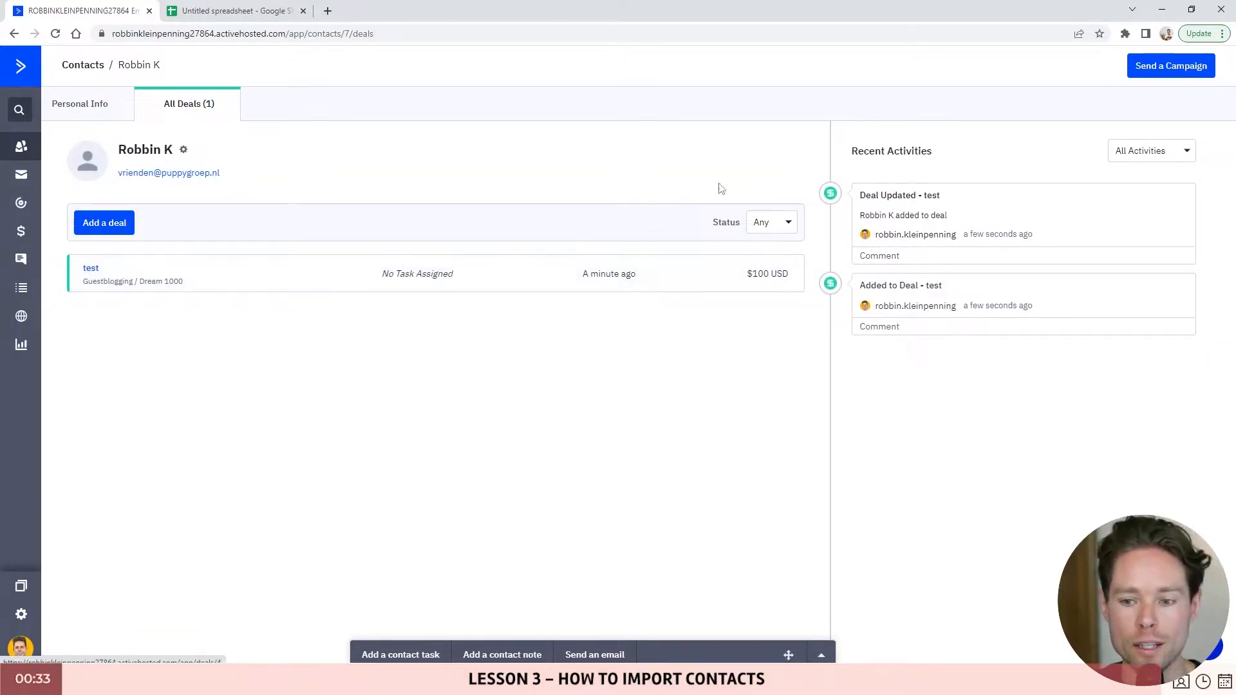
pyautogui.click(111, 269)
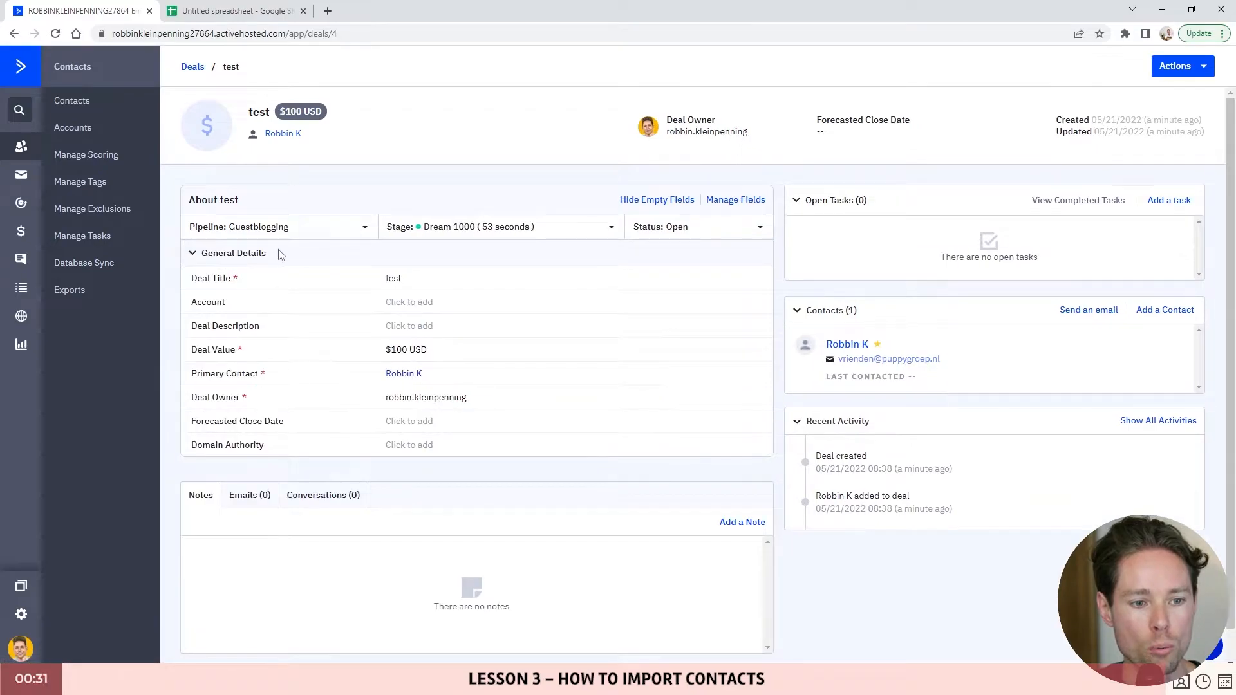
# - Scroll through the test deal's page to check tasks, notes and Recent Activity
pyautogui.scroll(-1, 351, 325)
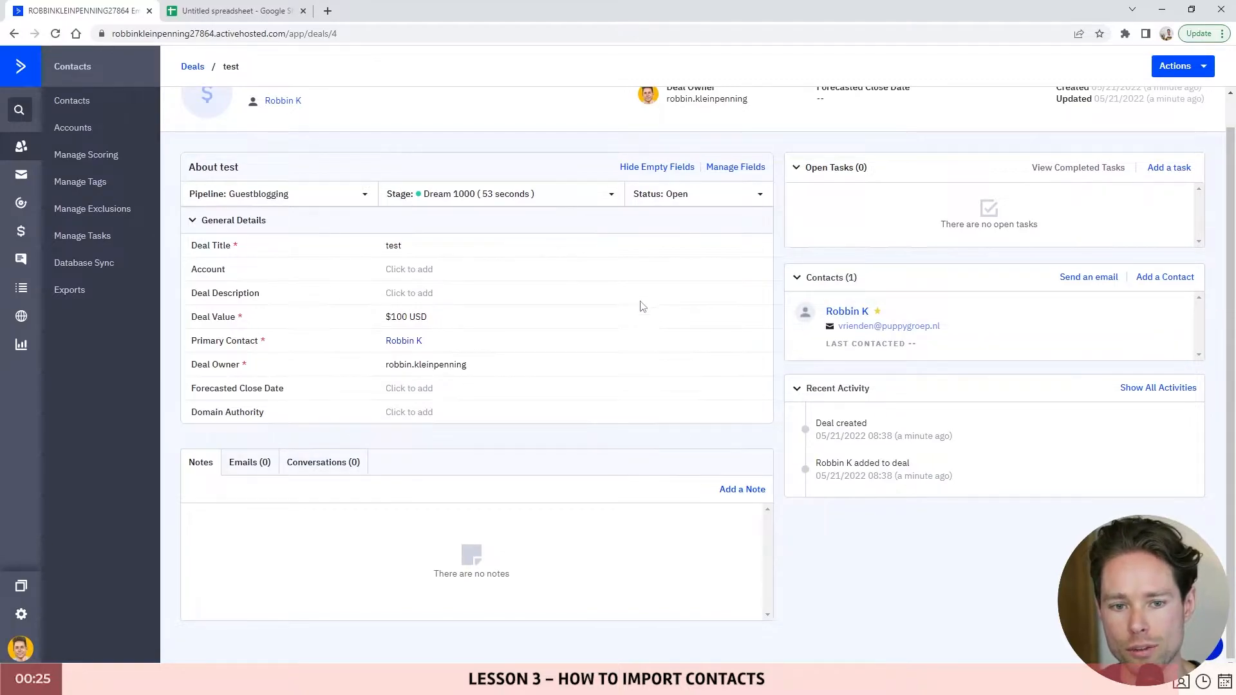
pyautogui.scroll(1, 638, 308)
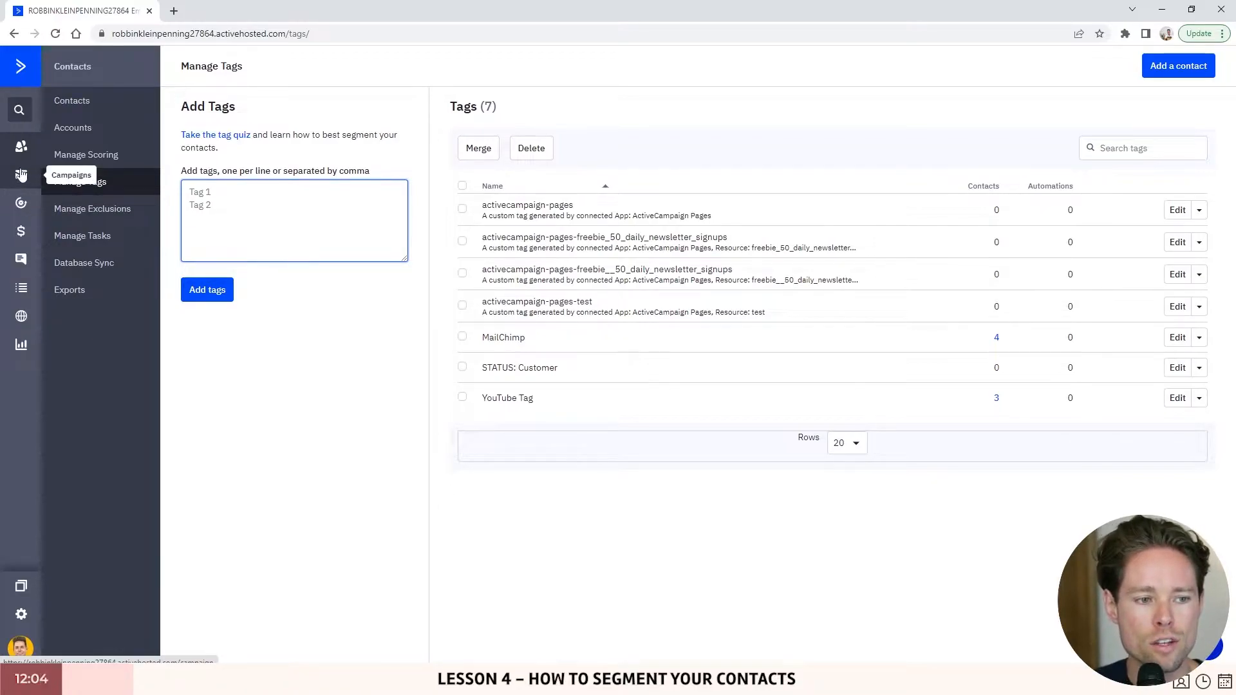
# - Open the Manage Tags page from the Contacts sidebar
pyautogui.click(80, 184)
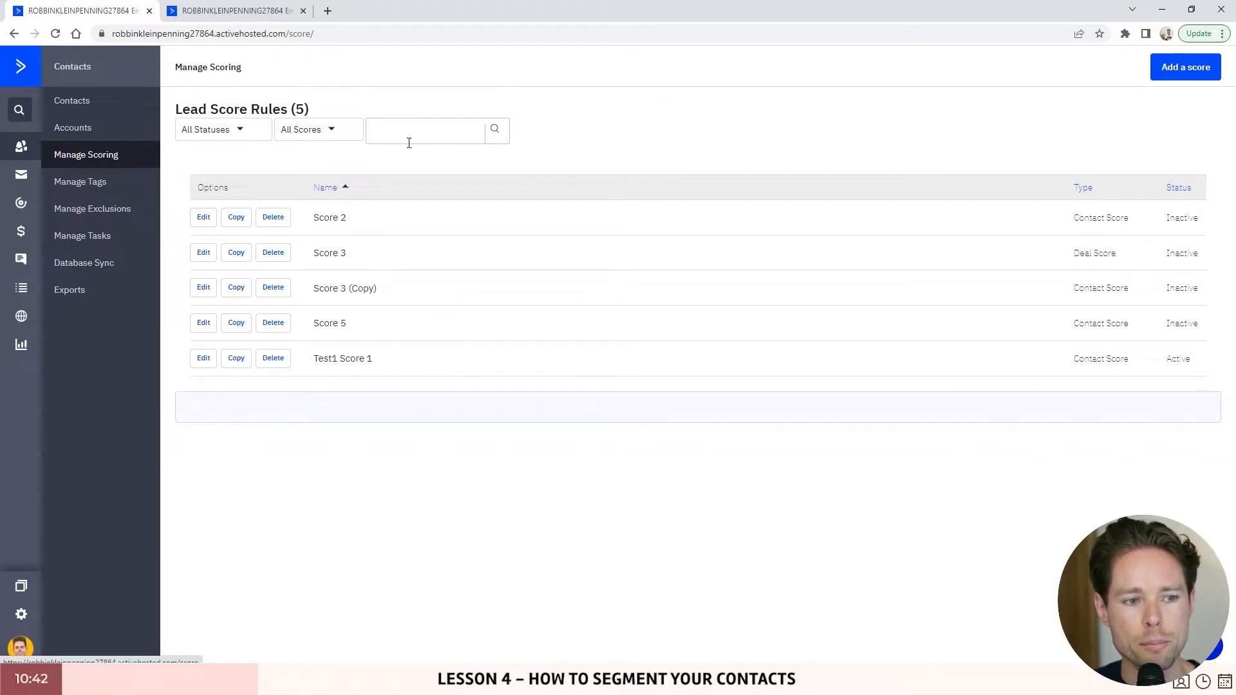
# - Add contact score Score 6 with a 10-point 'Has opened' any-campaign rule and save it
pyautogui.click(1184, 67)
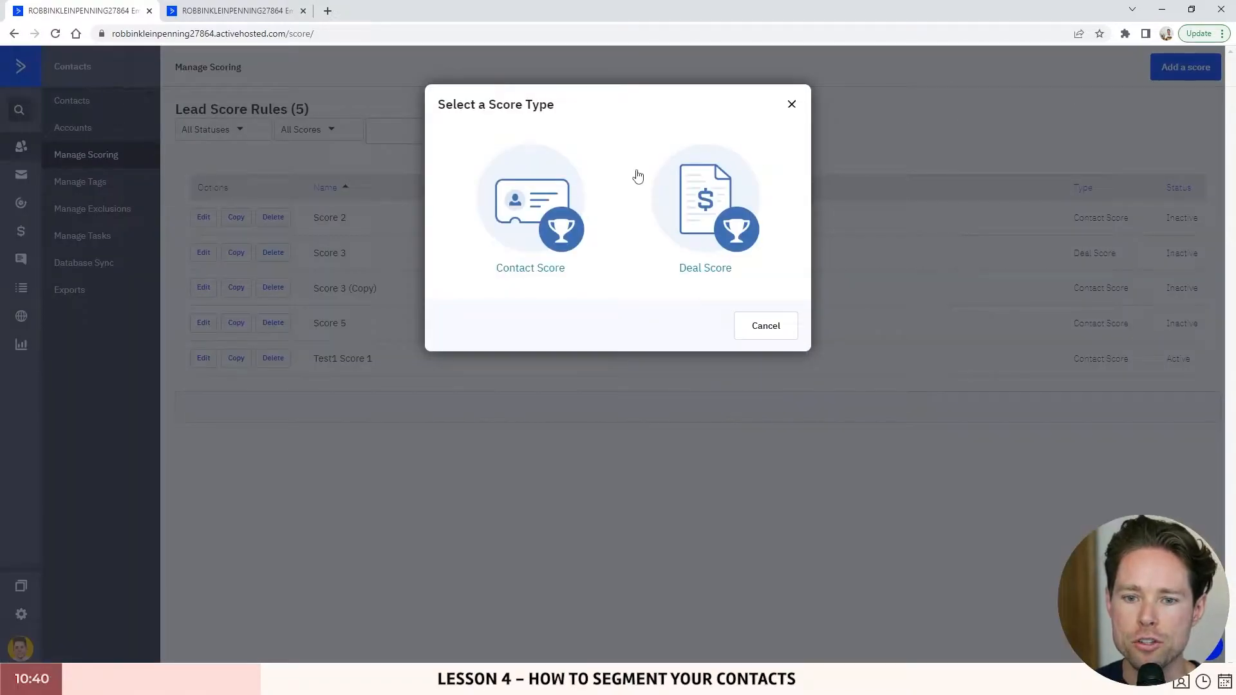
pyautogui.click(549, 205)
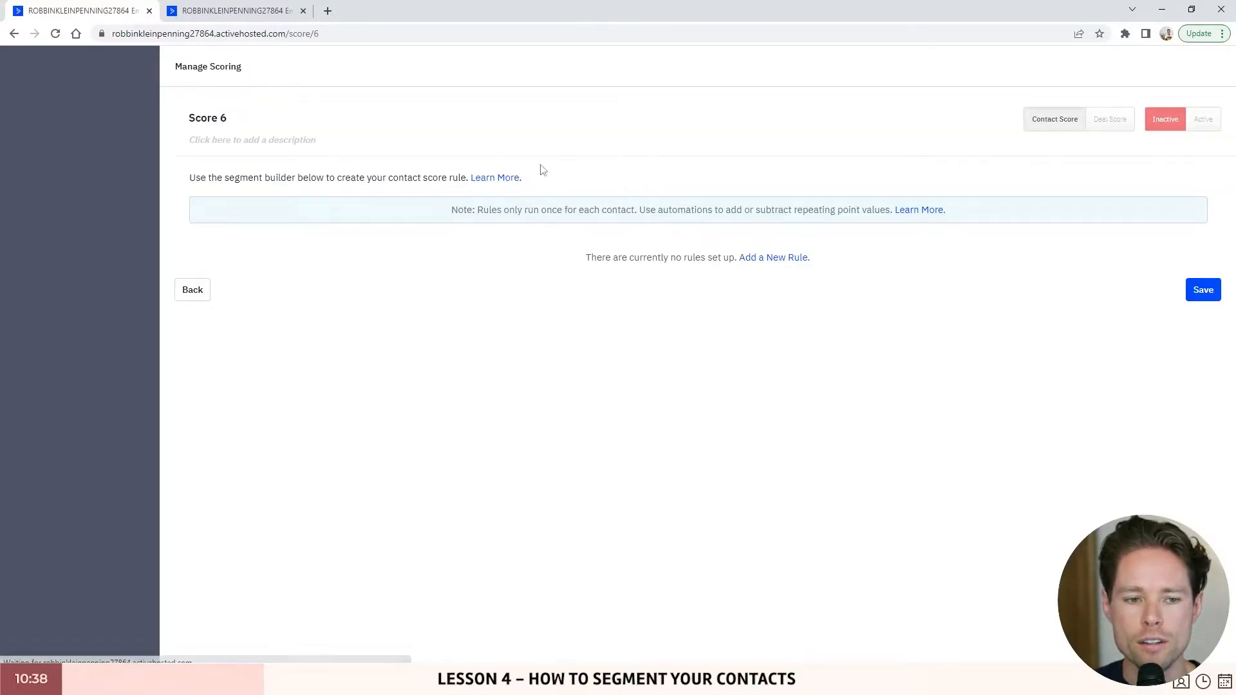
pyautogui.click(788, 259)
pyautogui.click(266, 310)
pyautogui.moveTo(230, 477); pyautogui.dragTo(335, 480)
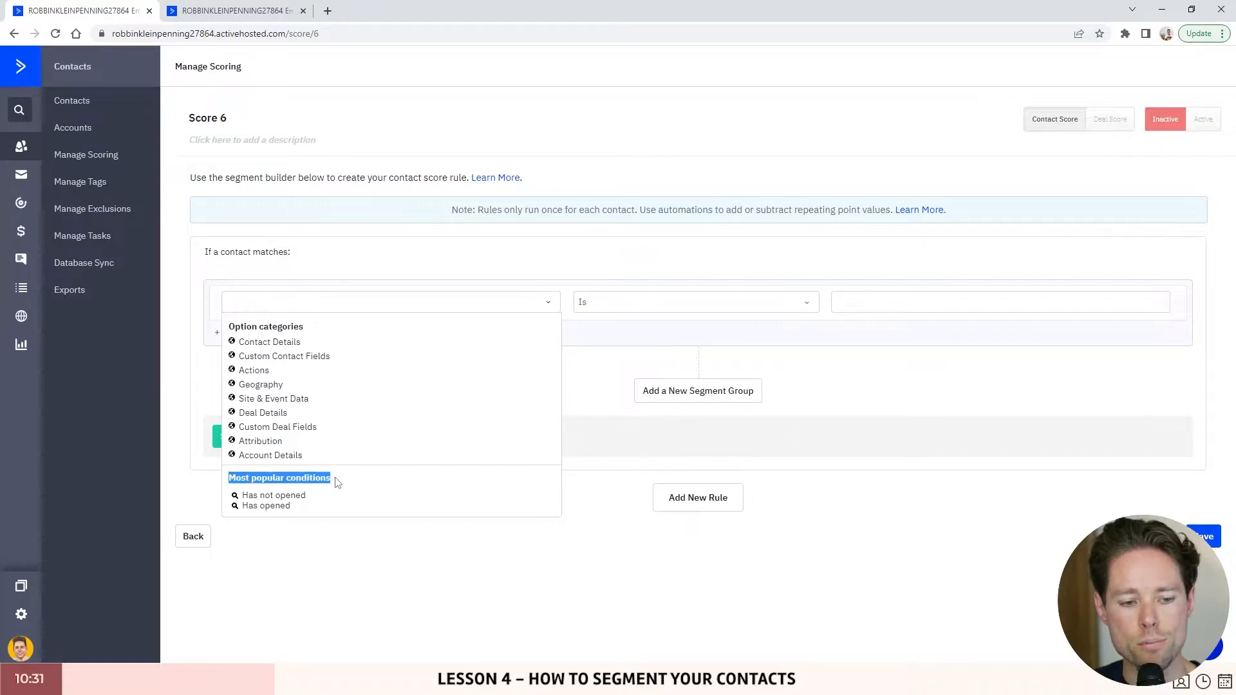
pyautogui.click(264, 509)
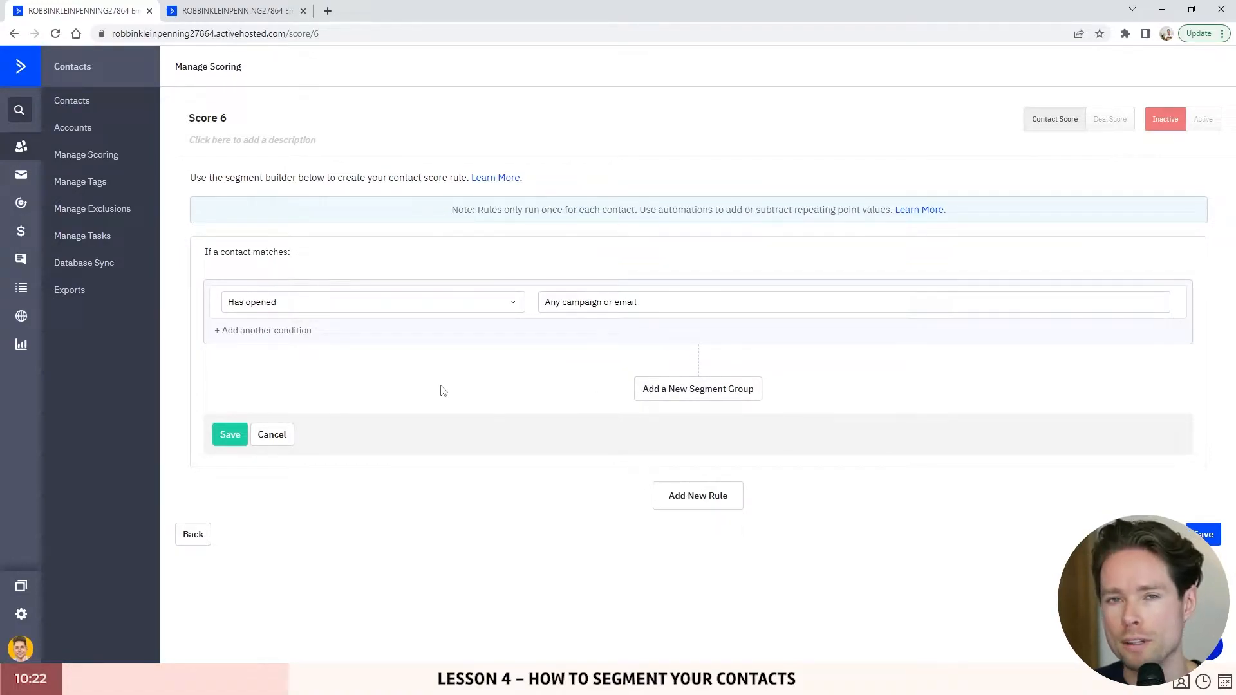
pyautogui.click(229, 434)
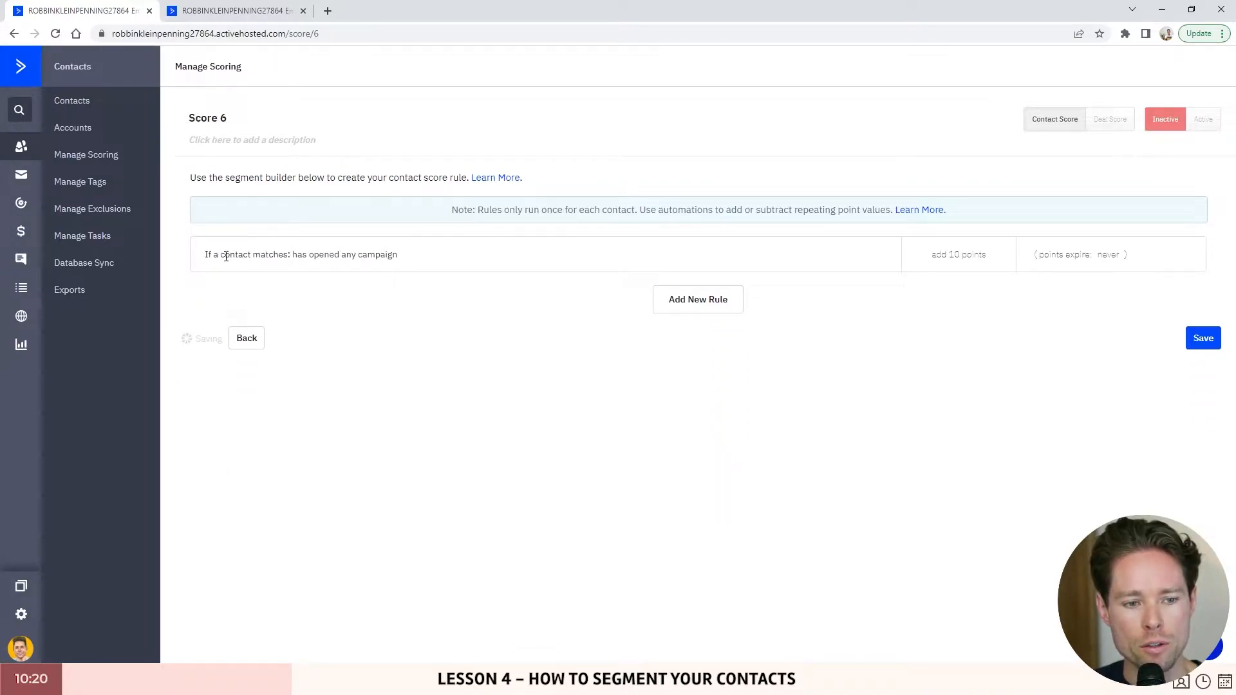
# - Confirm Score 6's rule at 10 points, then switch to the Email Open scoring automation
pyautogui.moveTo(204, 254); pyautogui.dragTo(289, 255)
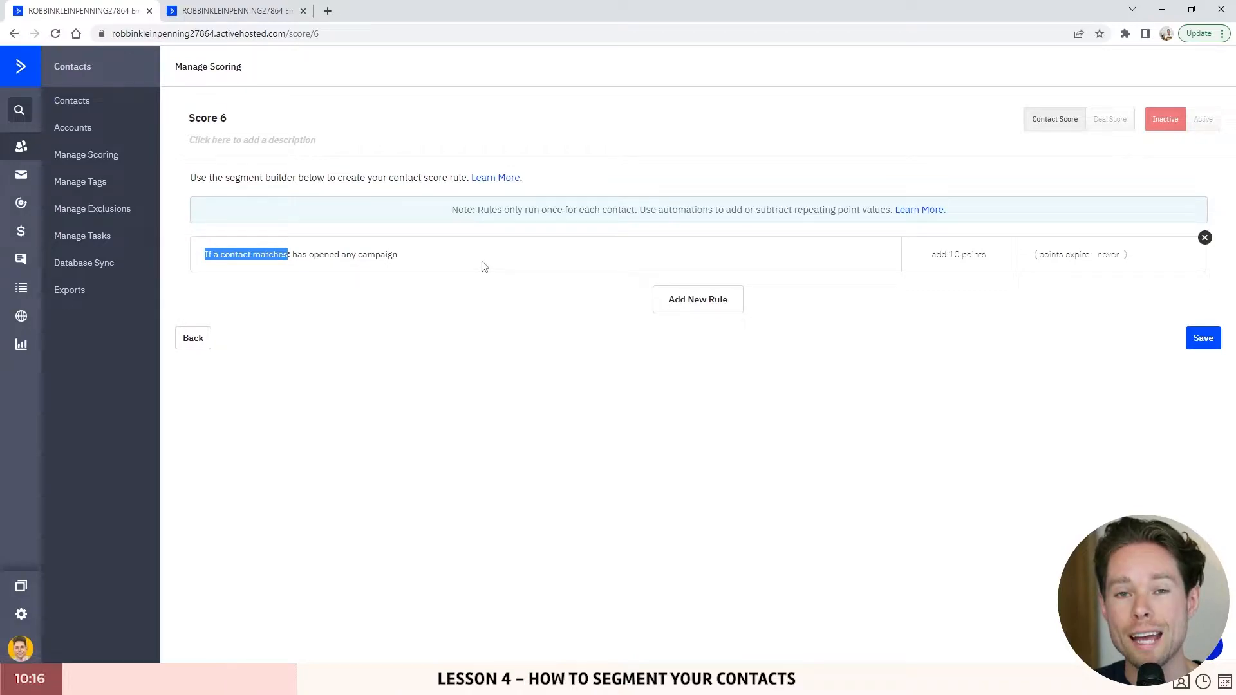
pyautogui.click(955, 259)
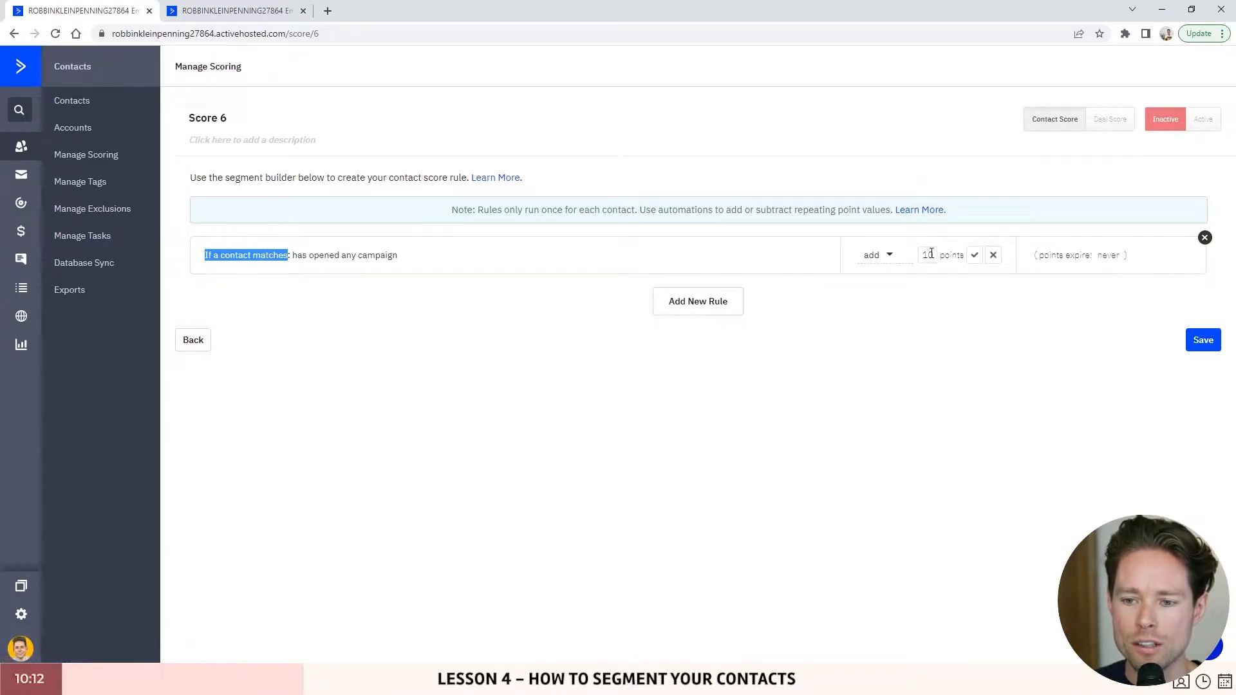
pyautogui.click(930, 255)
pyautogui.doubleClick(930, 254)
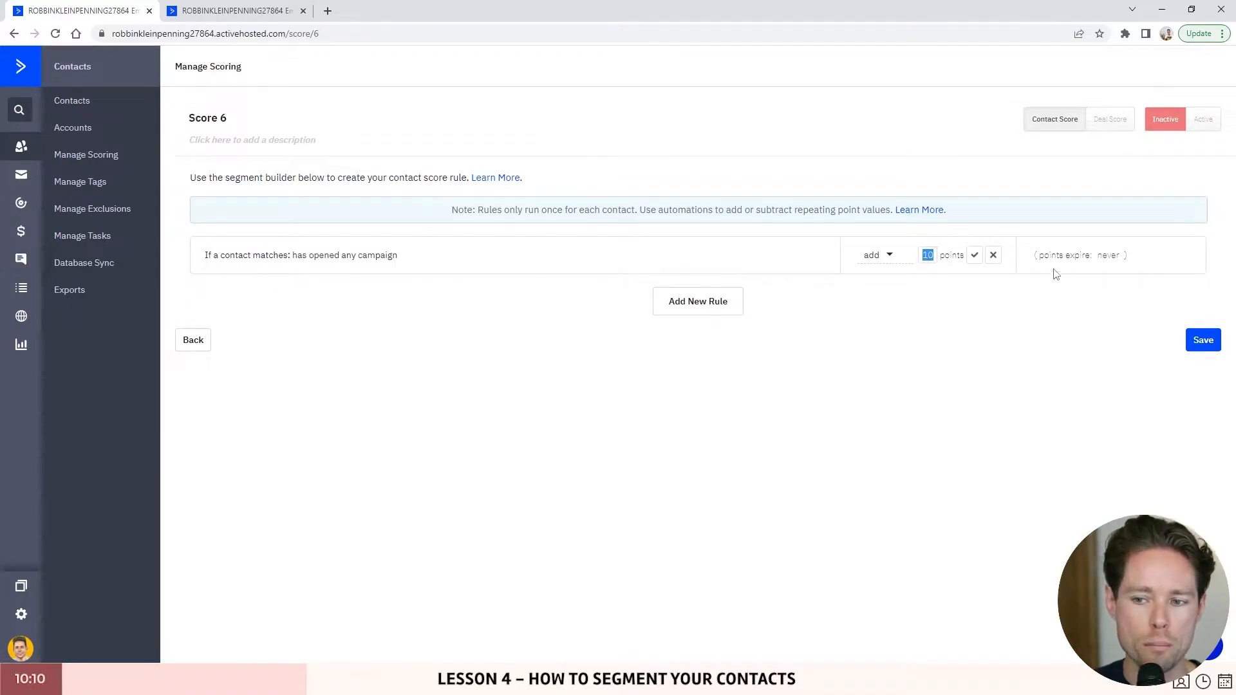
pyautogui.click(975, 255)
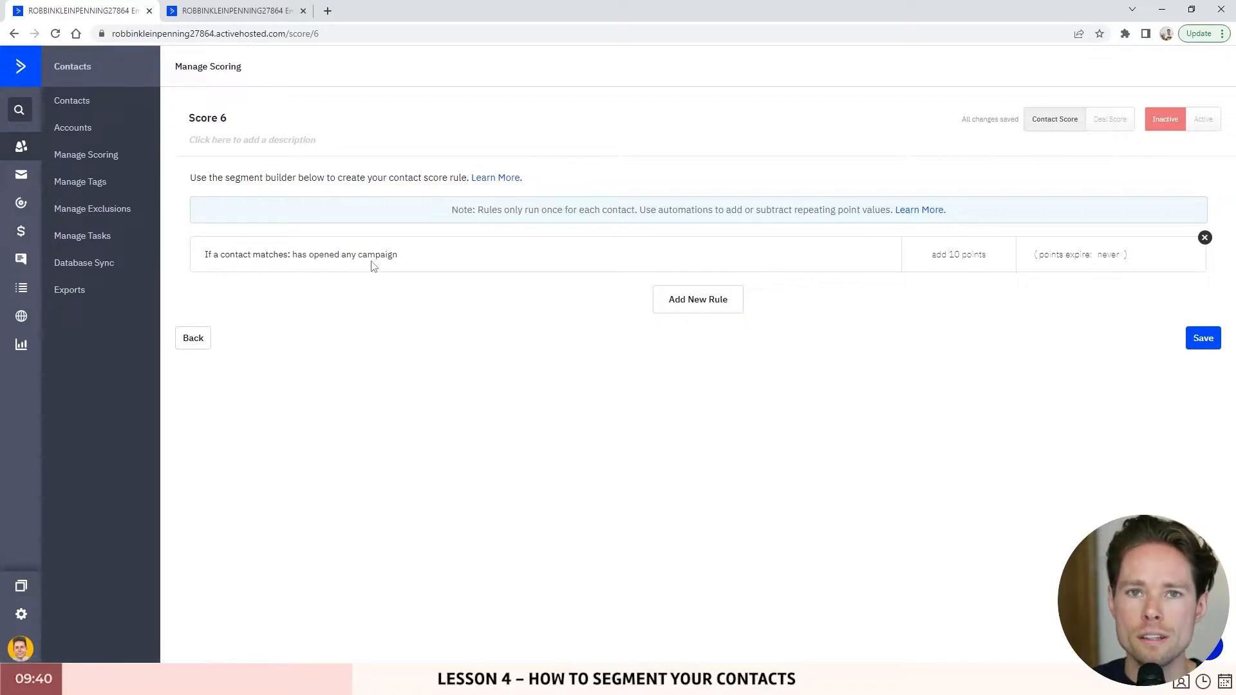
pyautogui.click(254, 11)
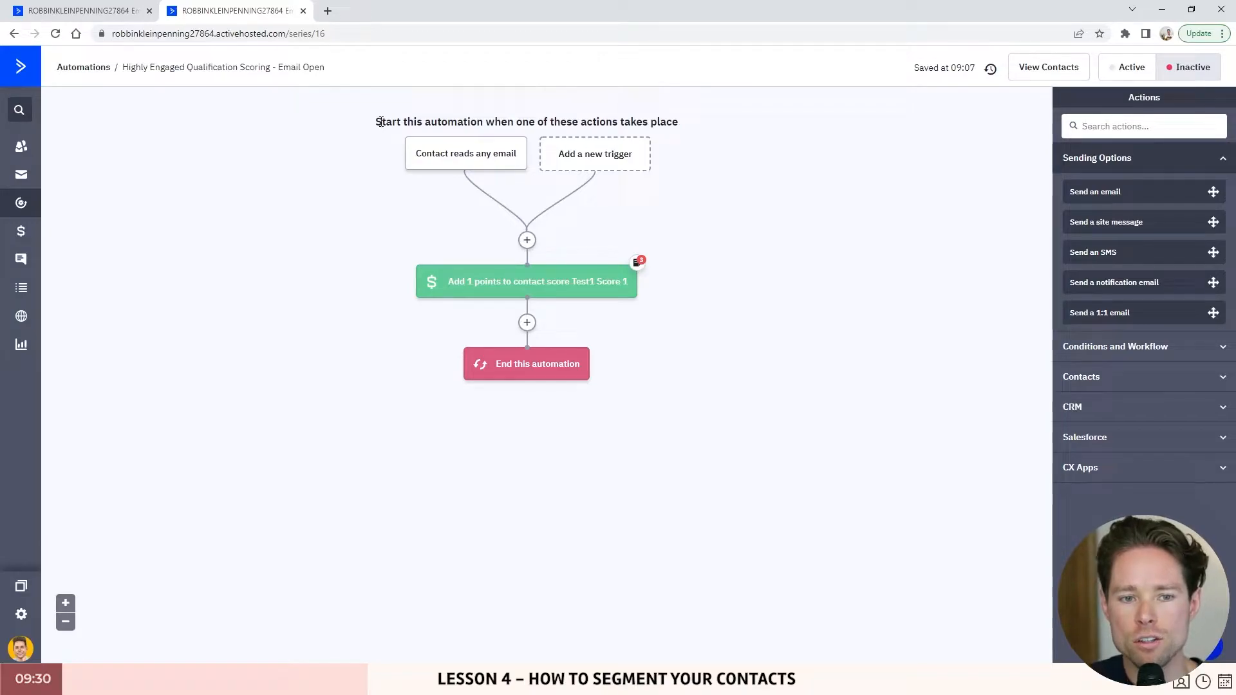
# - Inspect the Email Open automation's 1-point score adjustment action
pyautogui.click(102, 7)
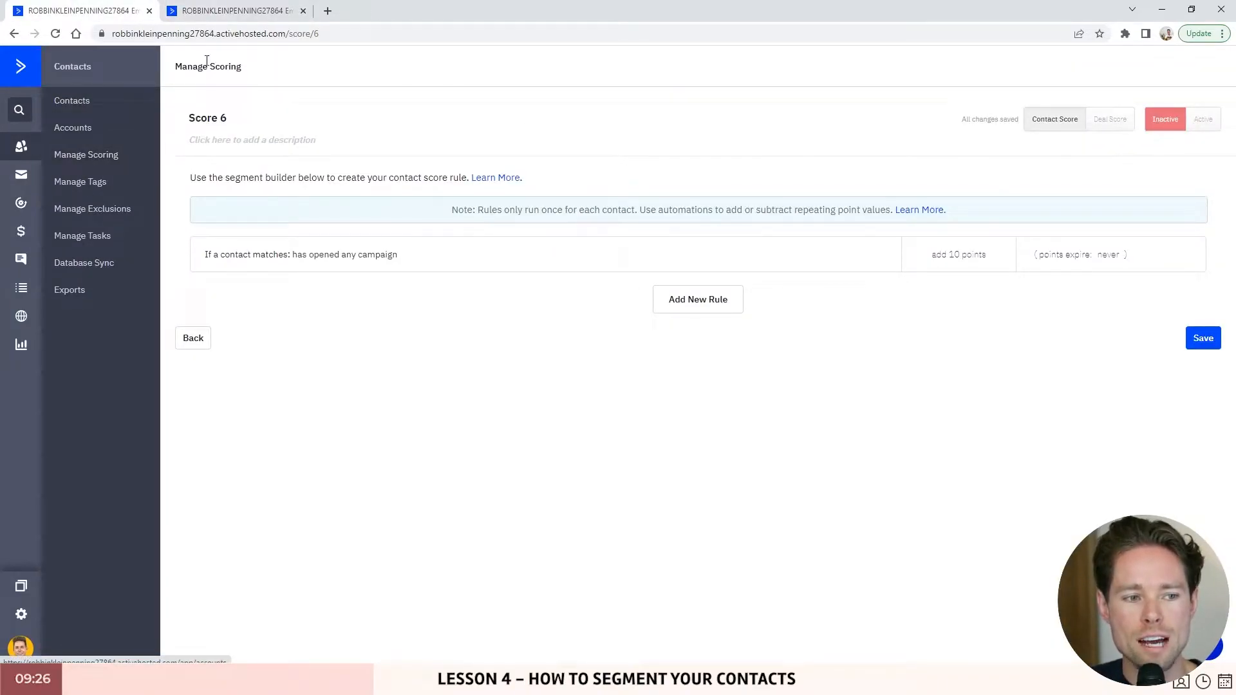
pyautogui.click(223, 20)
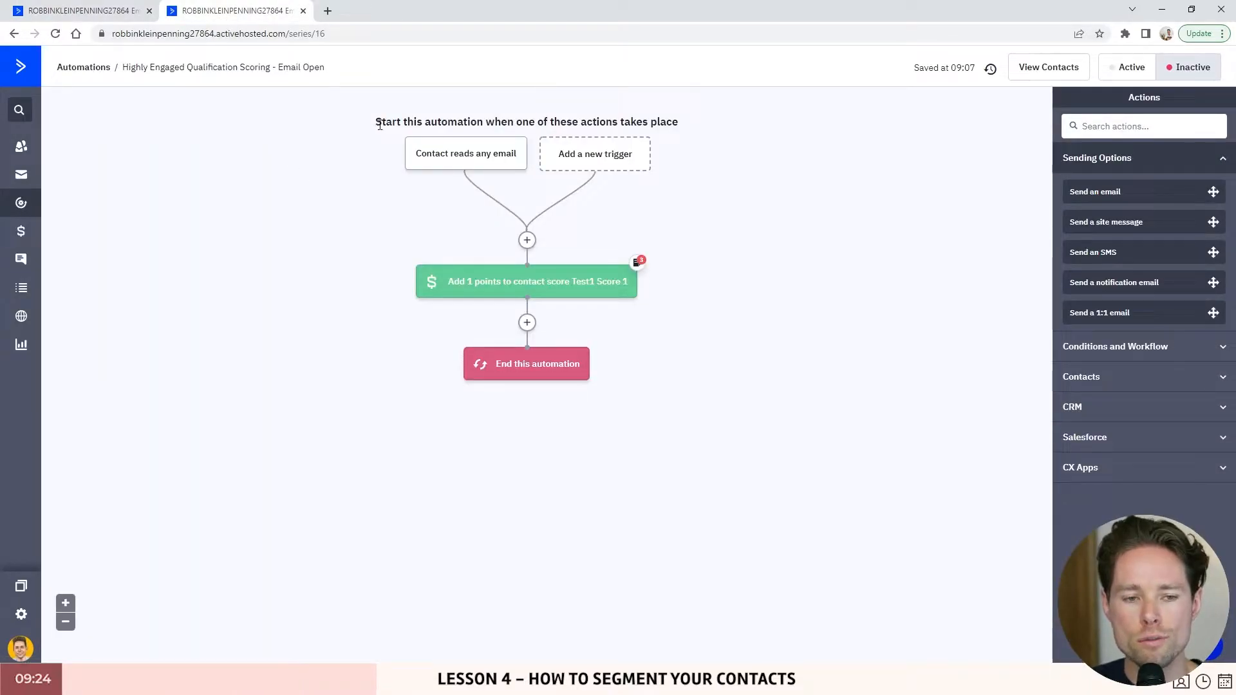
pyautogui.moveTo(451, 163)
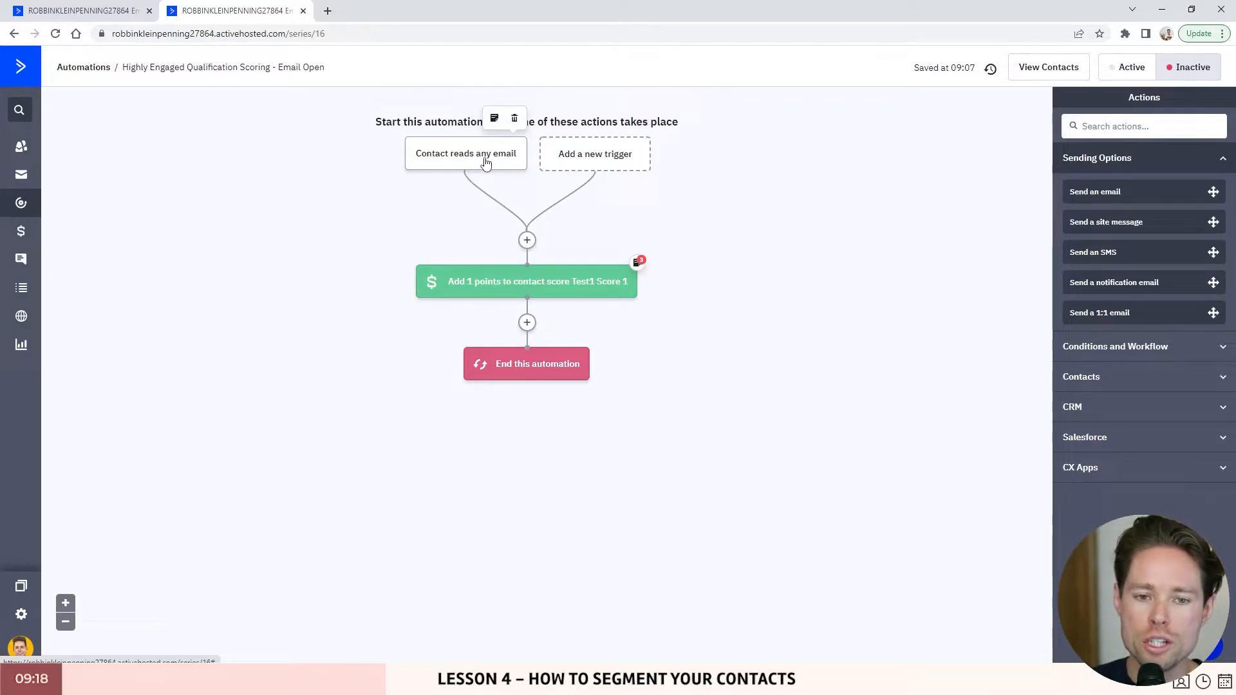
pyautogui.moveTo(457, 280)
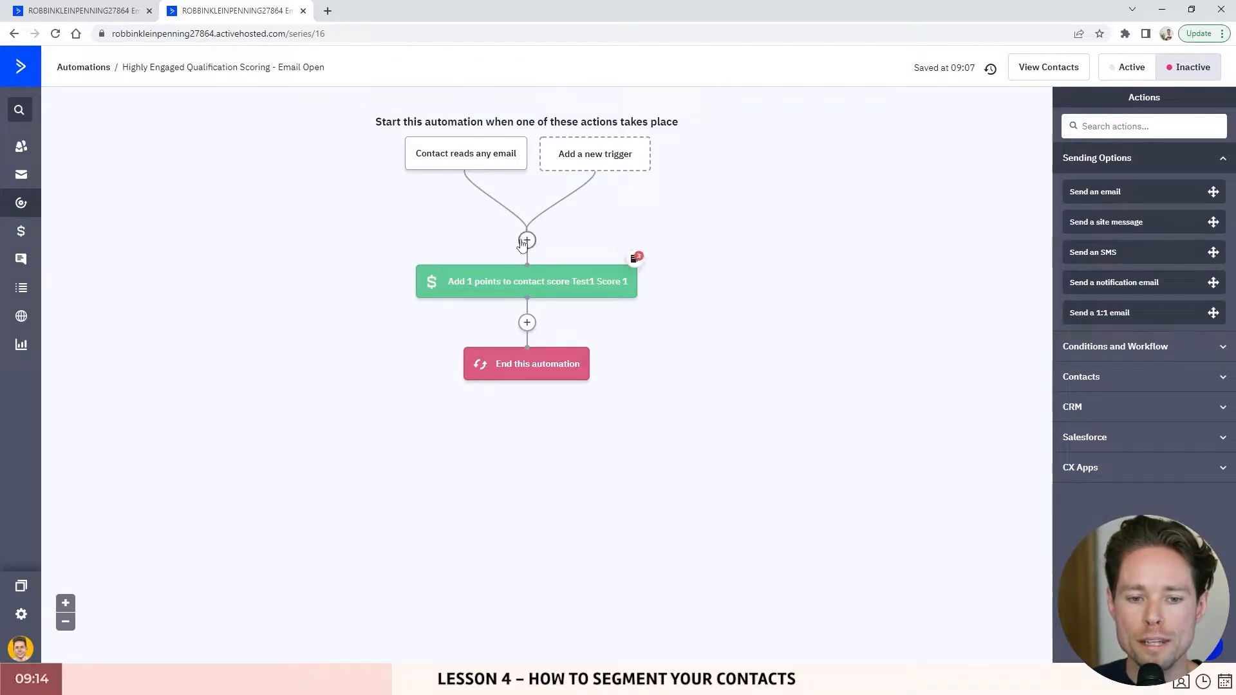
pyautogui.click(506, 280)
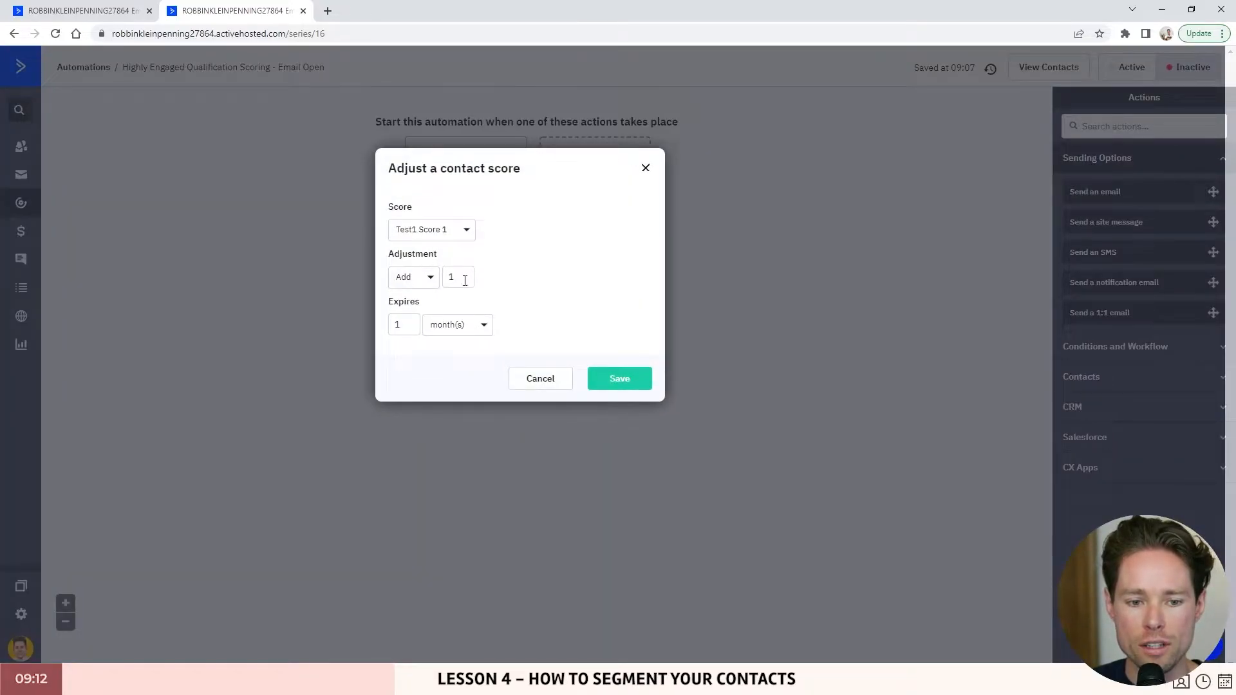
pyautogui.doubleClick(470, 278)
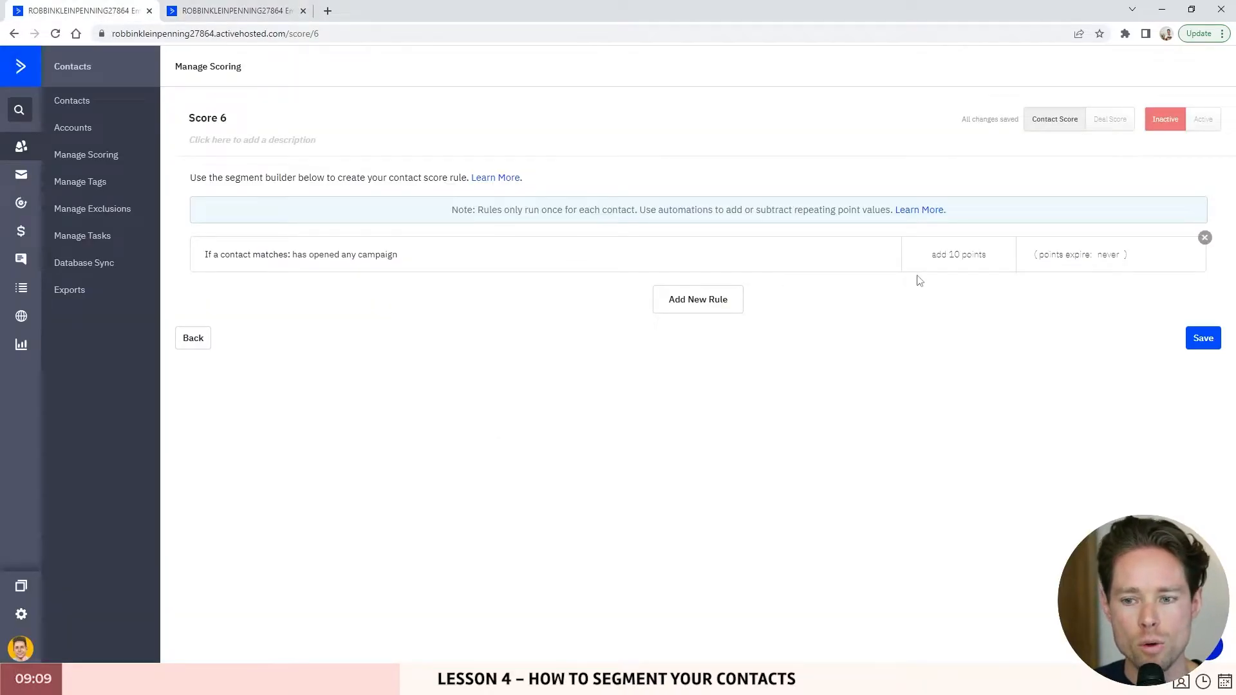
# - Make Score 6's rule points expire after 1 month, then save the automation's score action
pyautogui.click(952, 257)
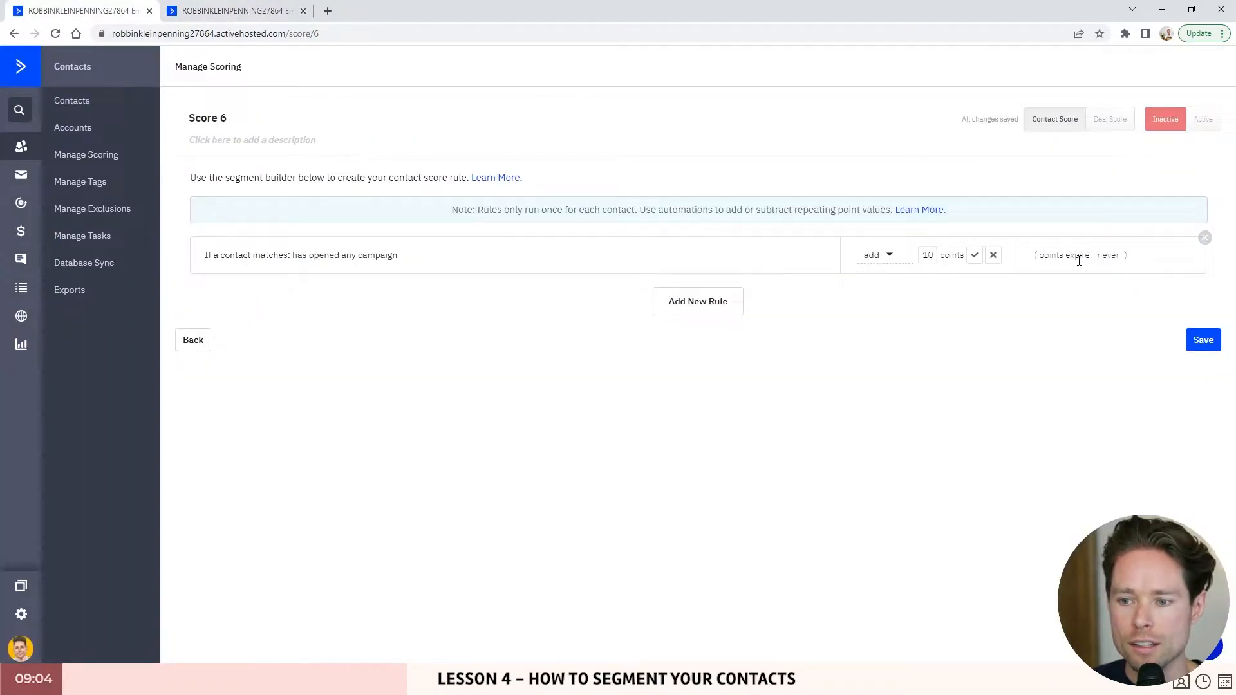
pyautogui.click(1107, 255)
pyautogui.click(1073, 273)
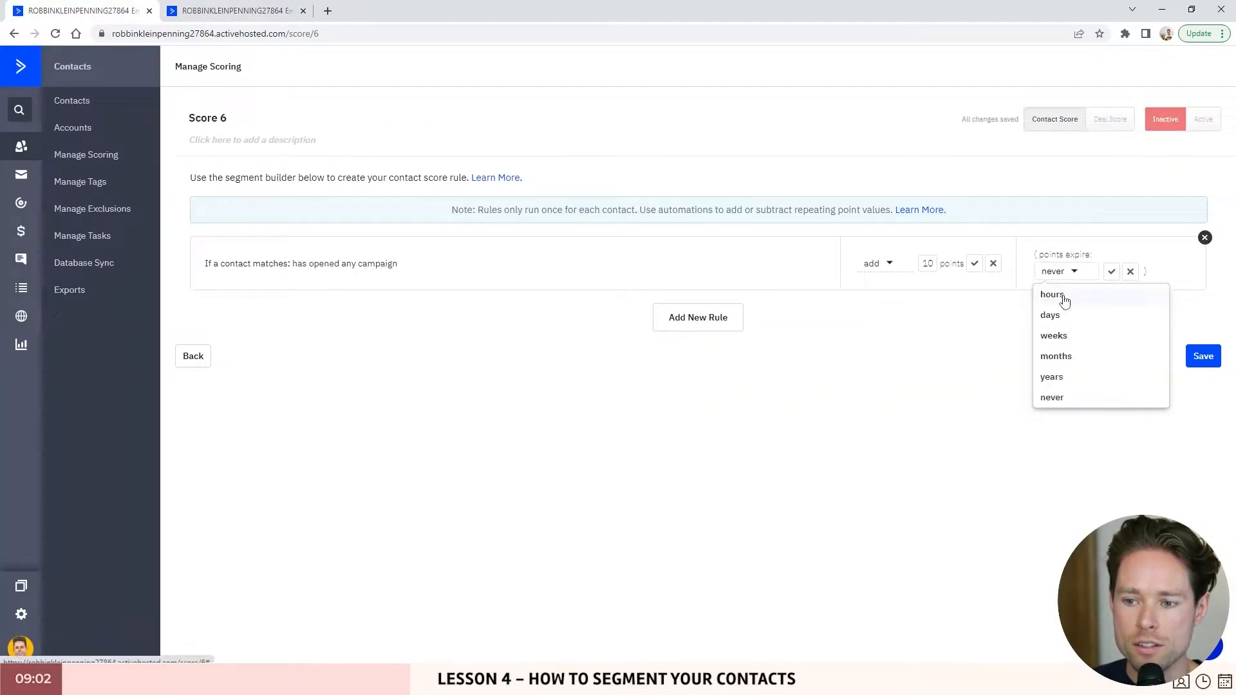
pyautogui.click(1061, 354)
pyautogui.click(1041, 272)
pyautogui.write('1')
pyautogui.click(1139, 271)
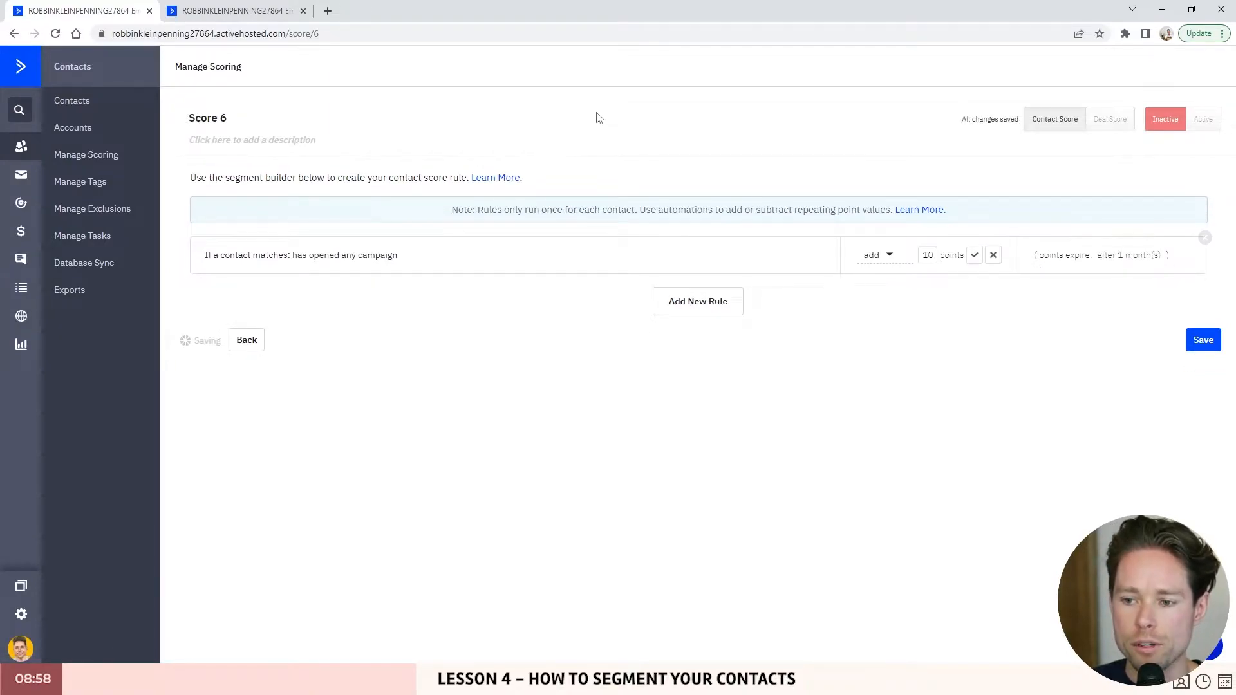
pyautogui.click(237, 10)
pyautogui.click(619, 378)
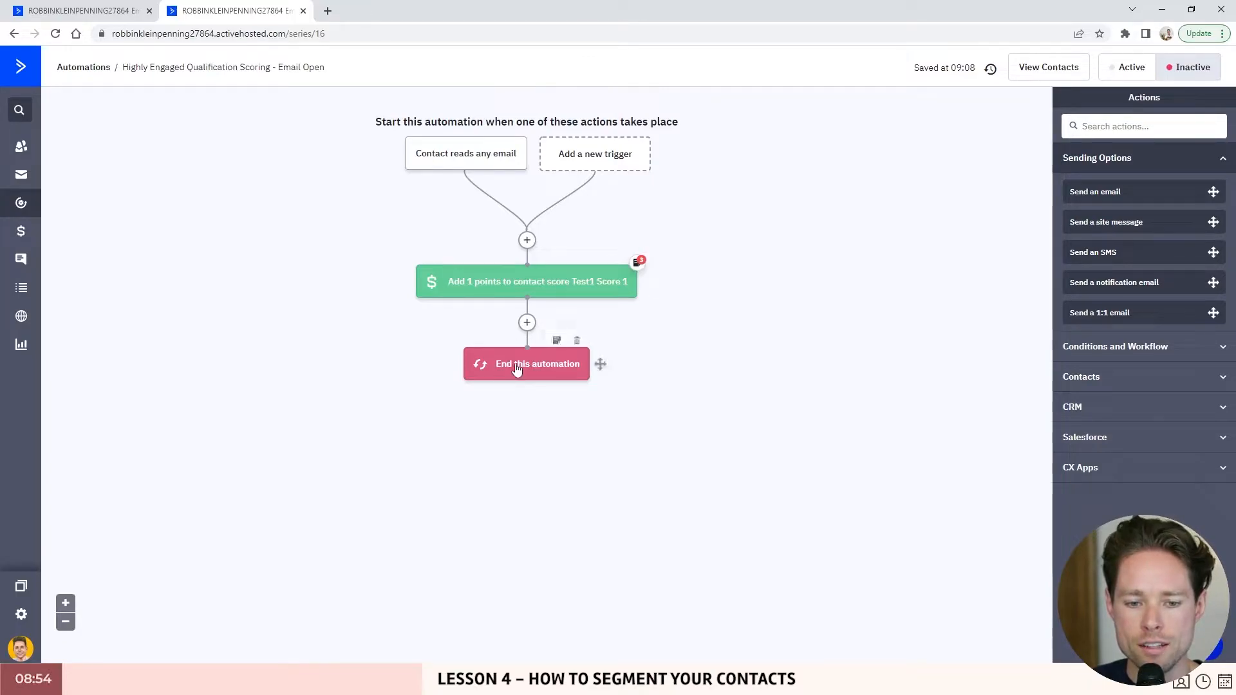
# - Return to the Score 6 page showing its 10-point rule expiring after 1 month
pyautogui.click(83, 10)
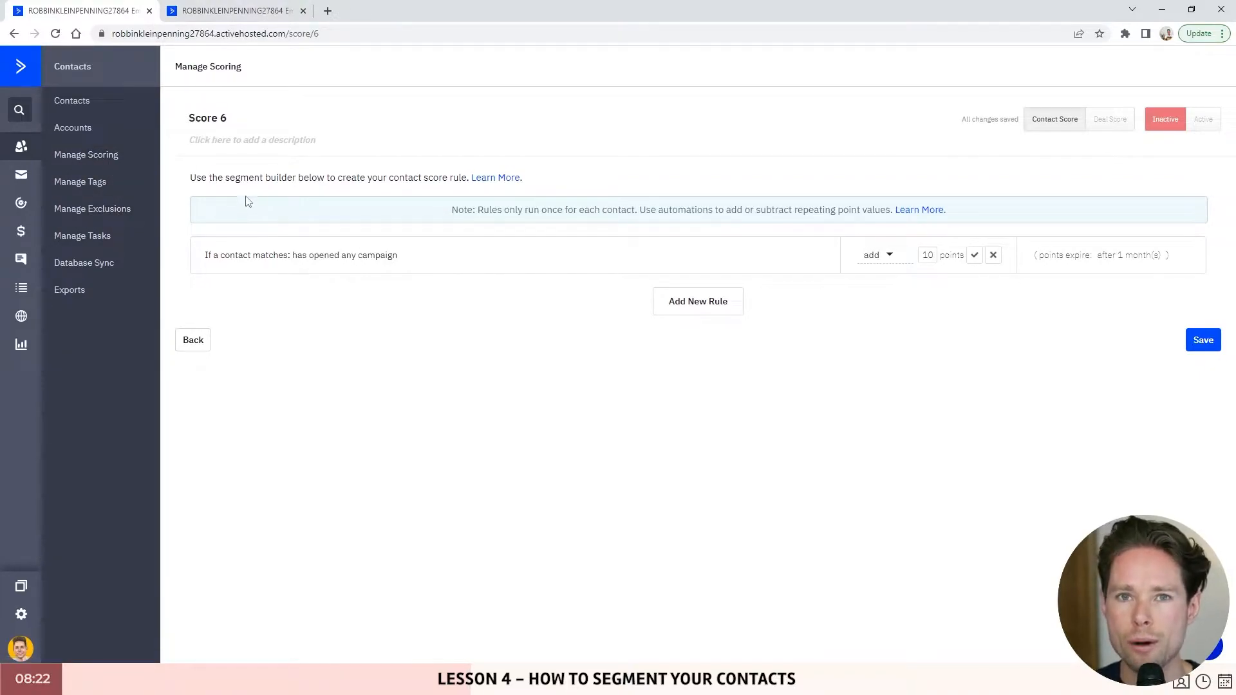
pyautogui.click(231, 13)
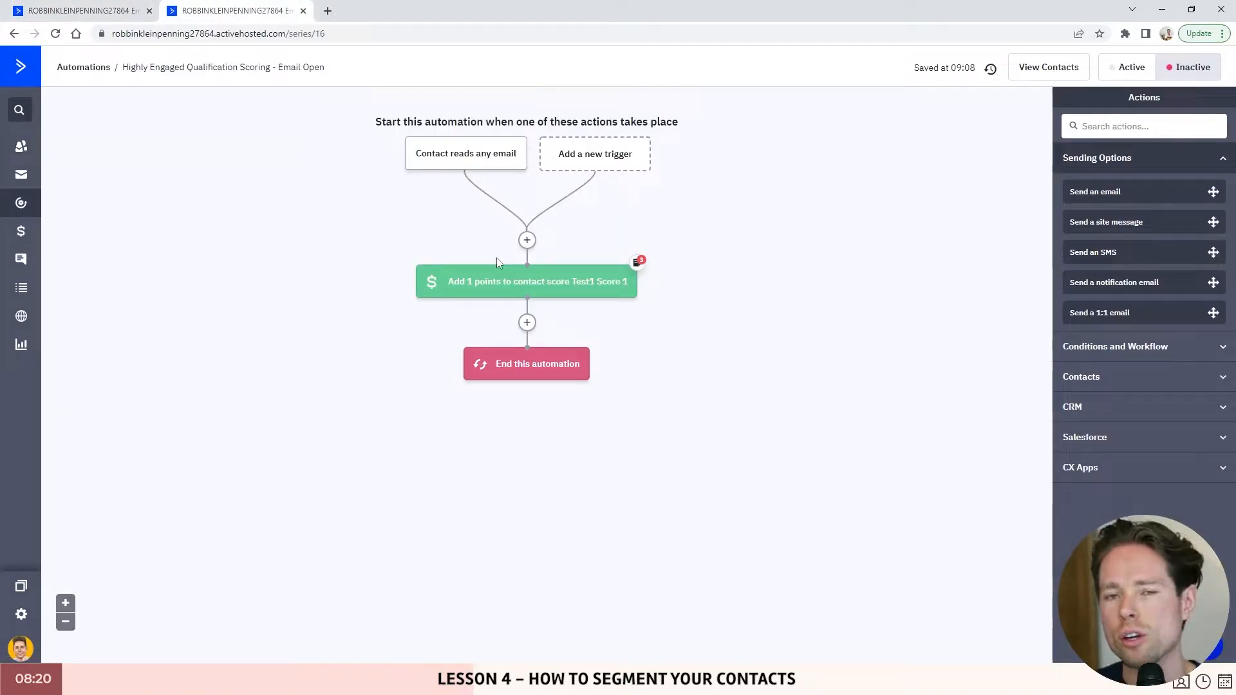
pyautogui.click(97, 11)
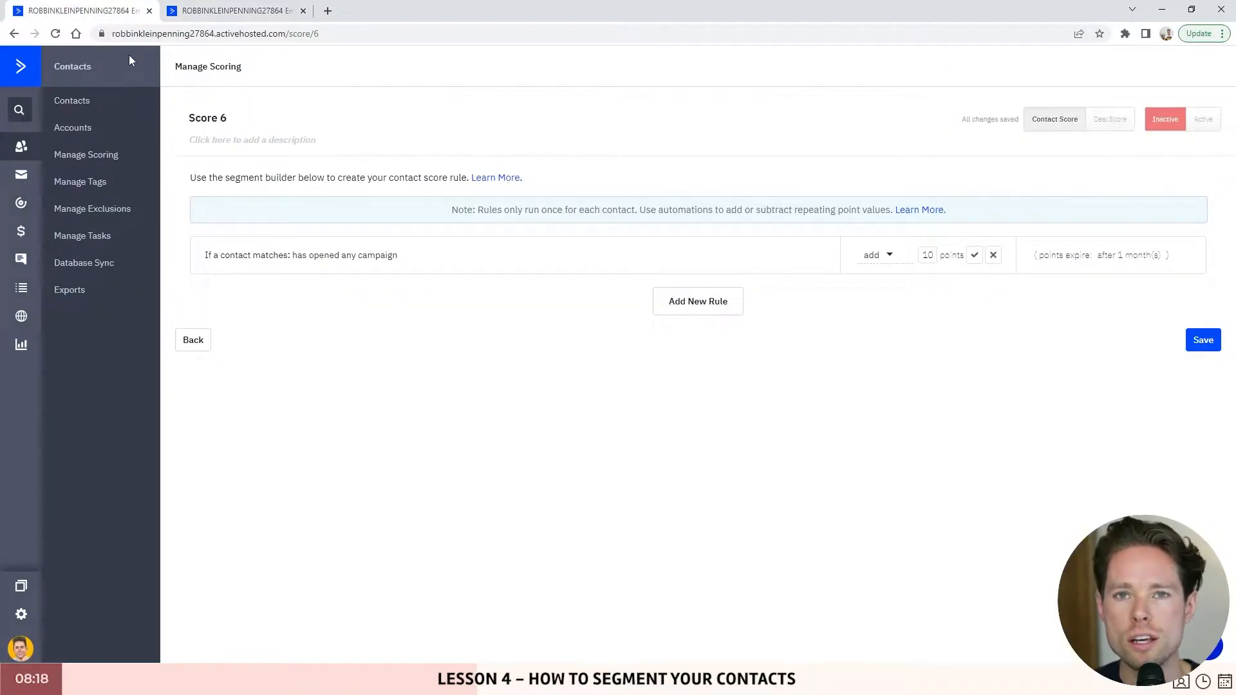
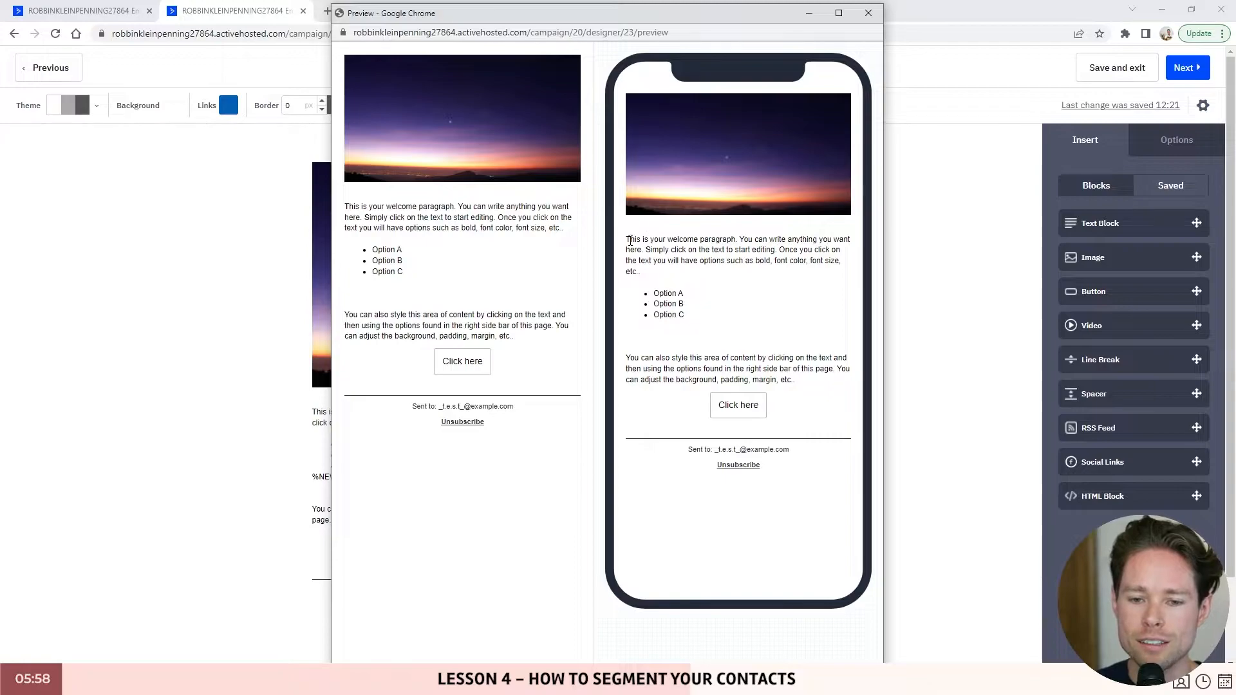
# - Highlight the welcome text in the mobile preview, then clear the highlight
pyautogui.moveTo(631, 239); pyautogui.dragTo(775, 309)
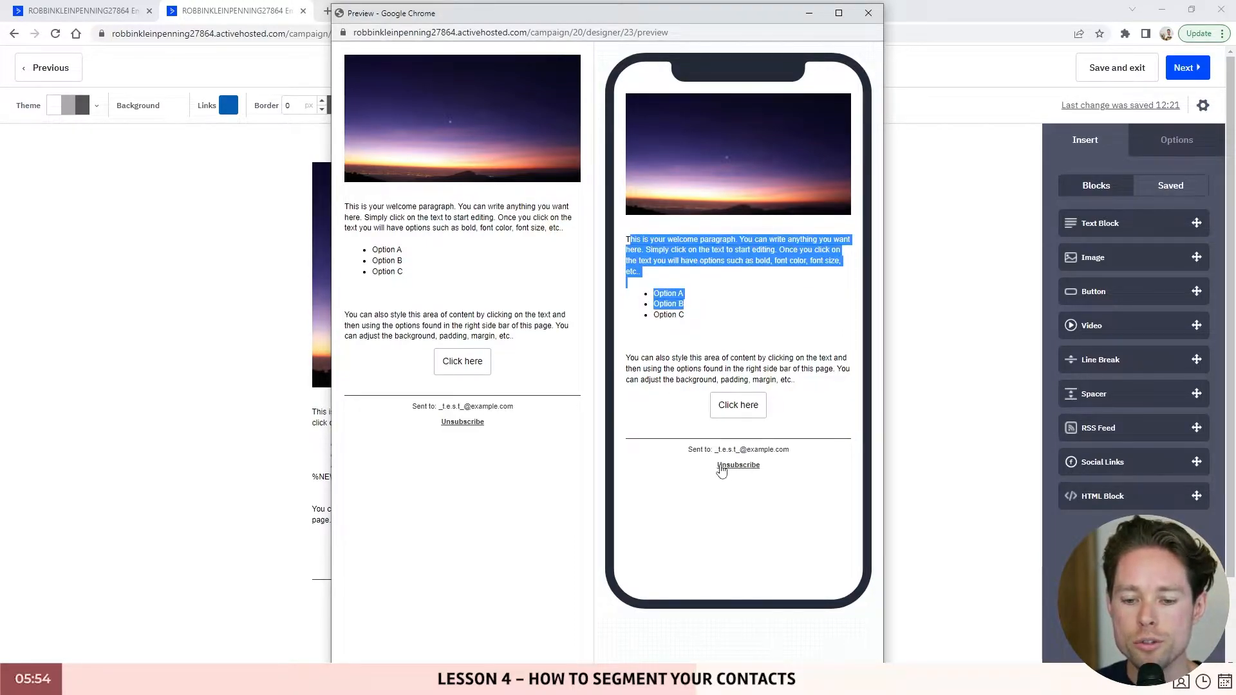
pyautogui.click(706, 264)
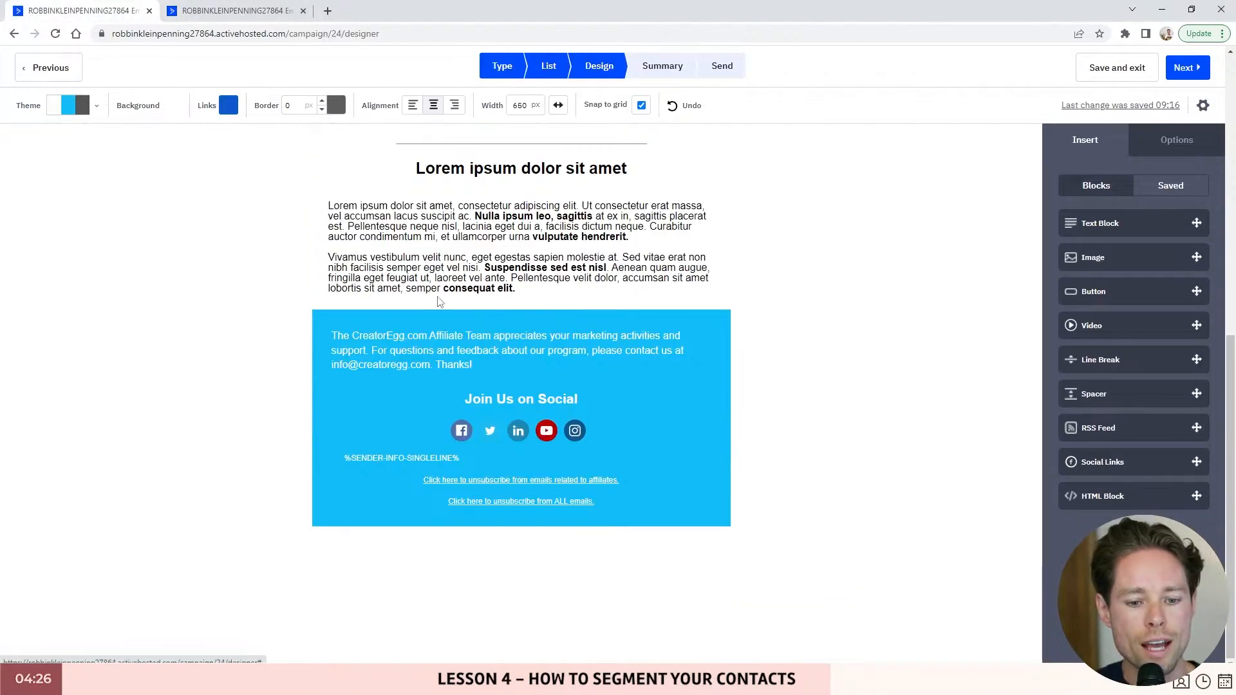
# - Return to the sunset-image campaign's designer in the second browser tab
pyautogui.scroll(1, 436, 394)
pyautogui.scroll(-1, 436, 394)
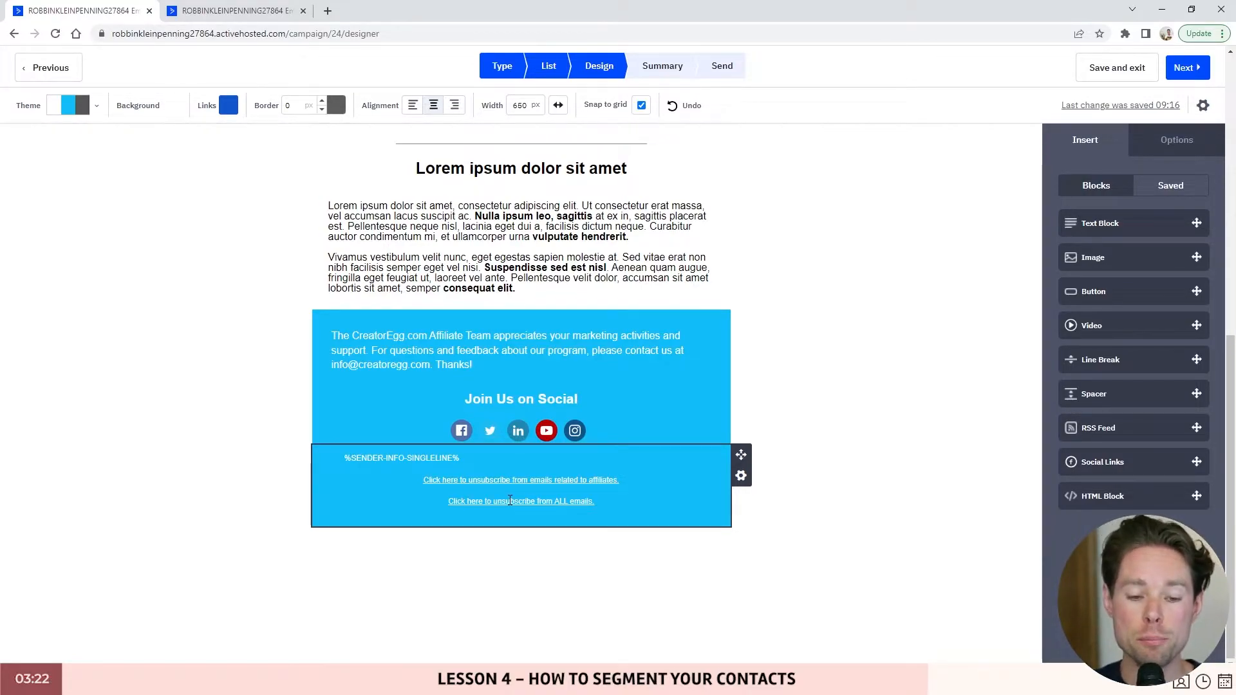
pyautogui.click(234, 14)
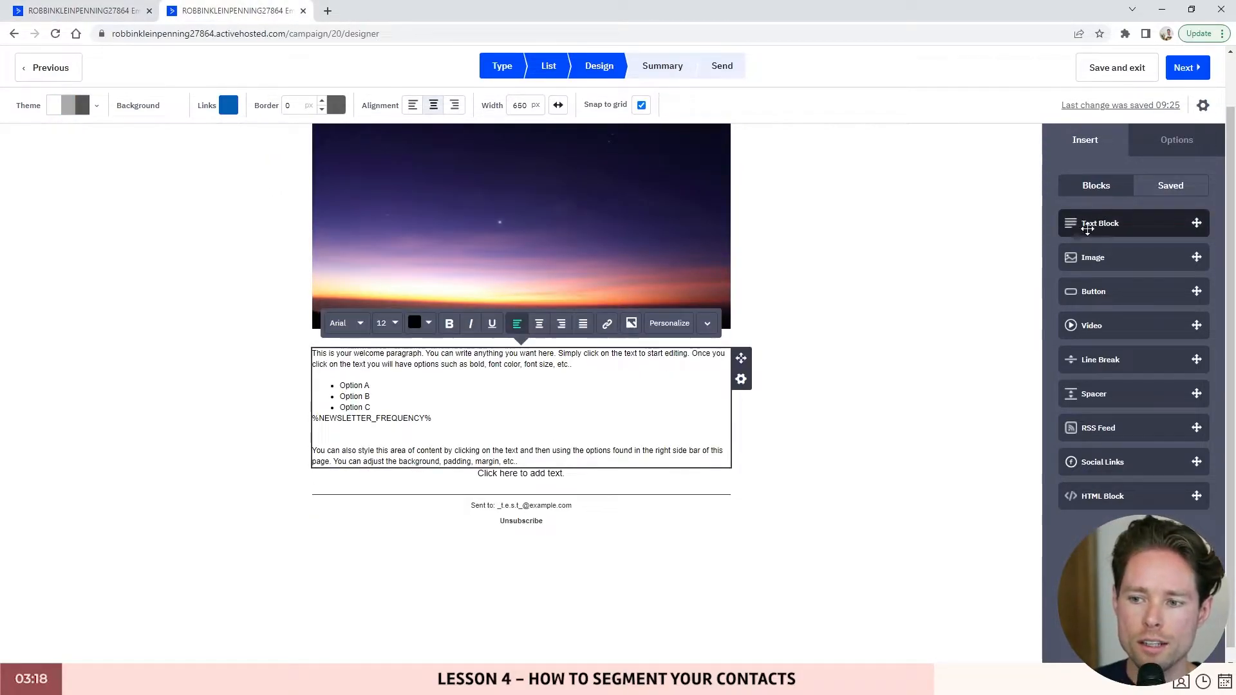
# - Add a text block under the welcome paragraph with an unsubscribe link for YouTube-video emails
pyautogui.moveTo(1087, 227); pyautogui.dragTo(842, 334)
pyautogui.moveTo(1078, 227); pyautogui.dragTo(546, 475)
pyautogui.click(546, 477)
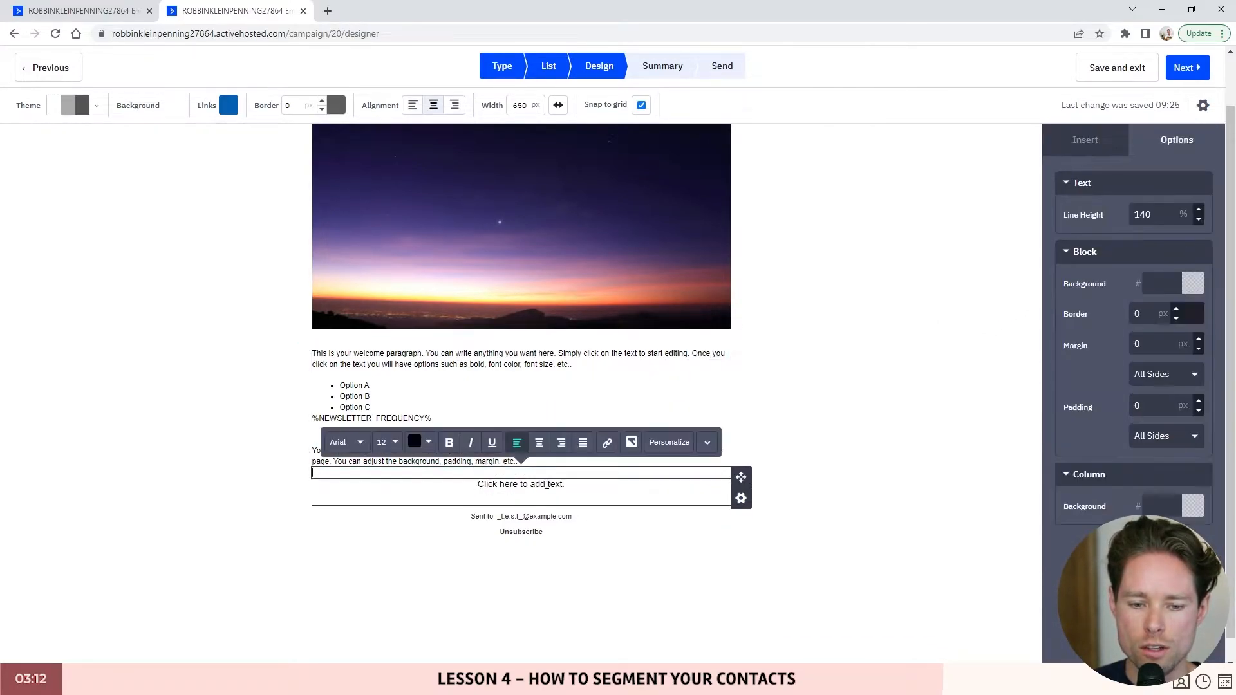
pyautogui.click(563, 483)
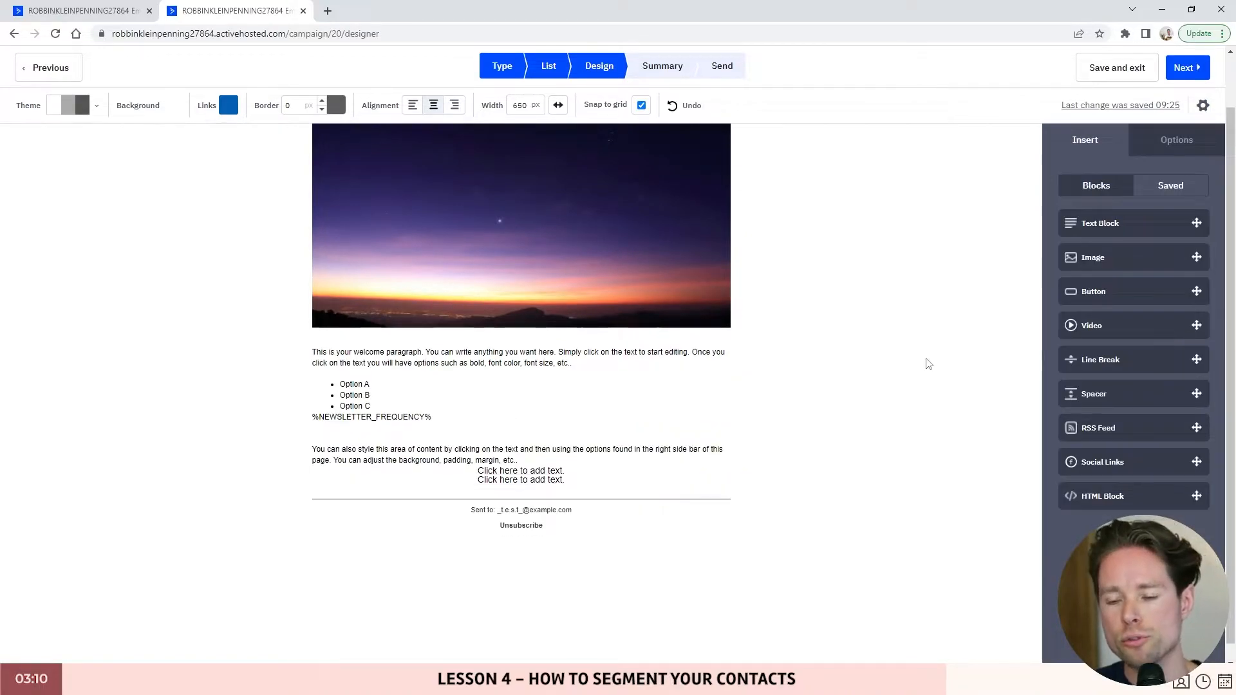
pyautogui.click(524, 482)
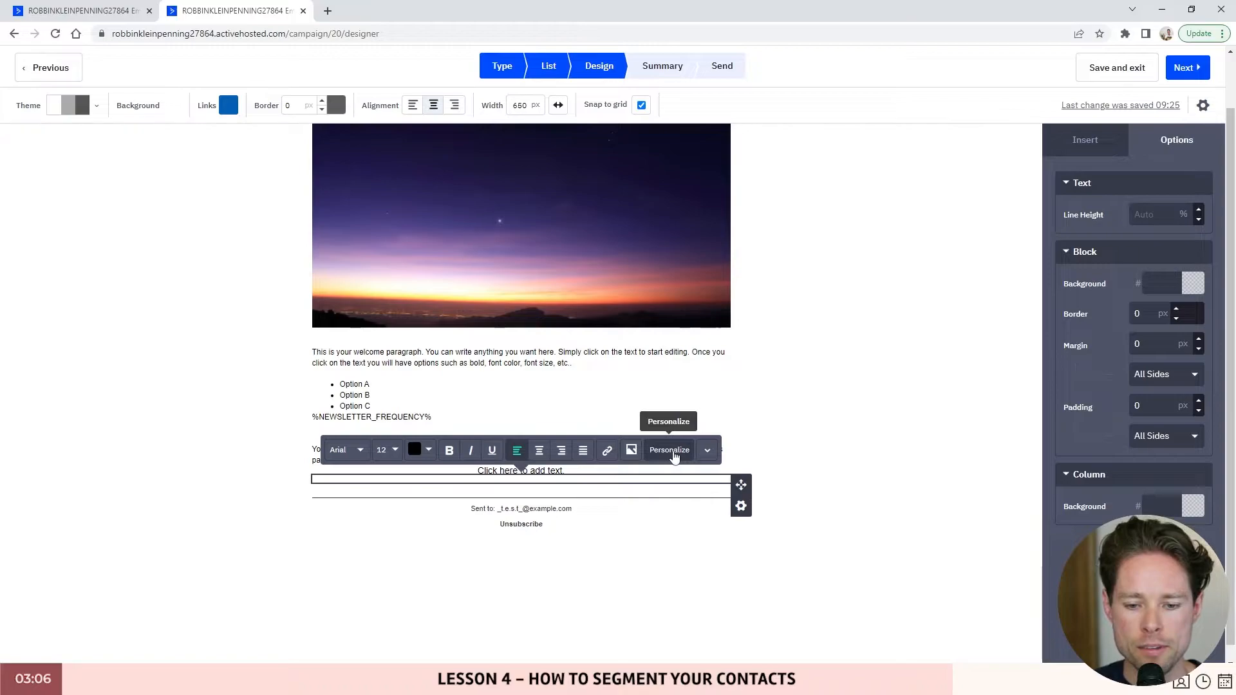
pyautogui.click(673, 453)
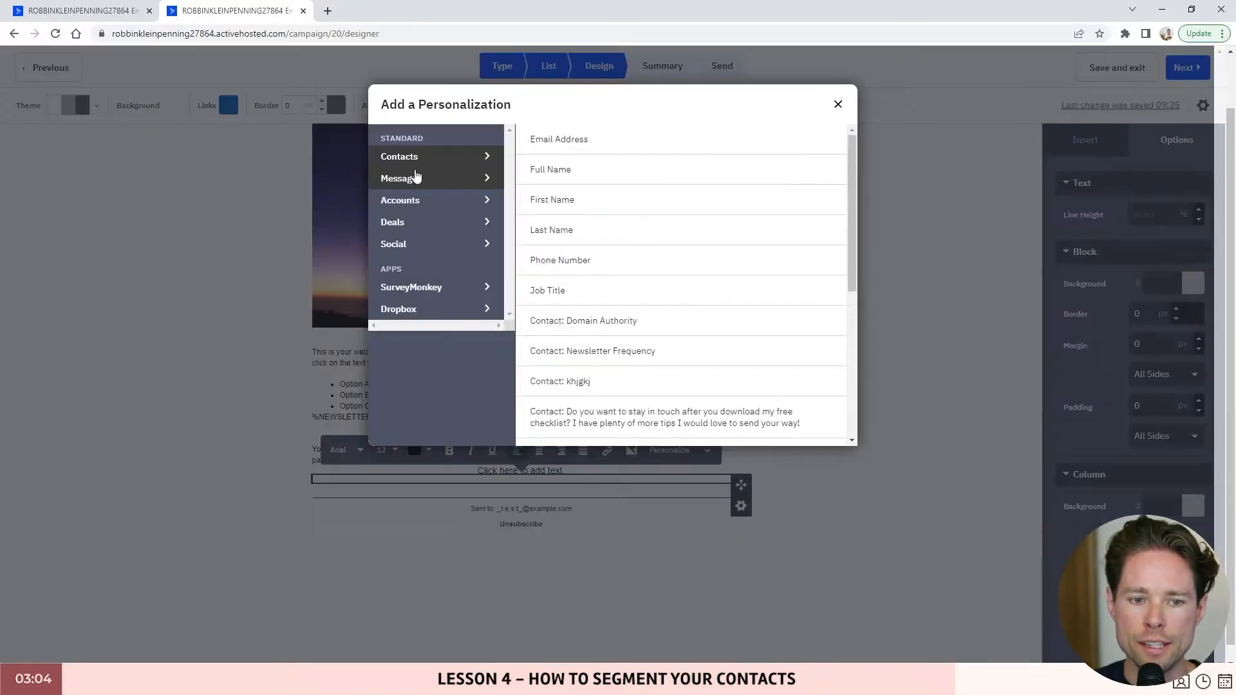
pyautogui.click(412, 184)
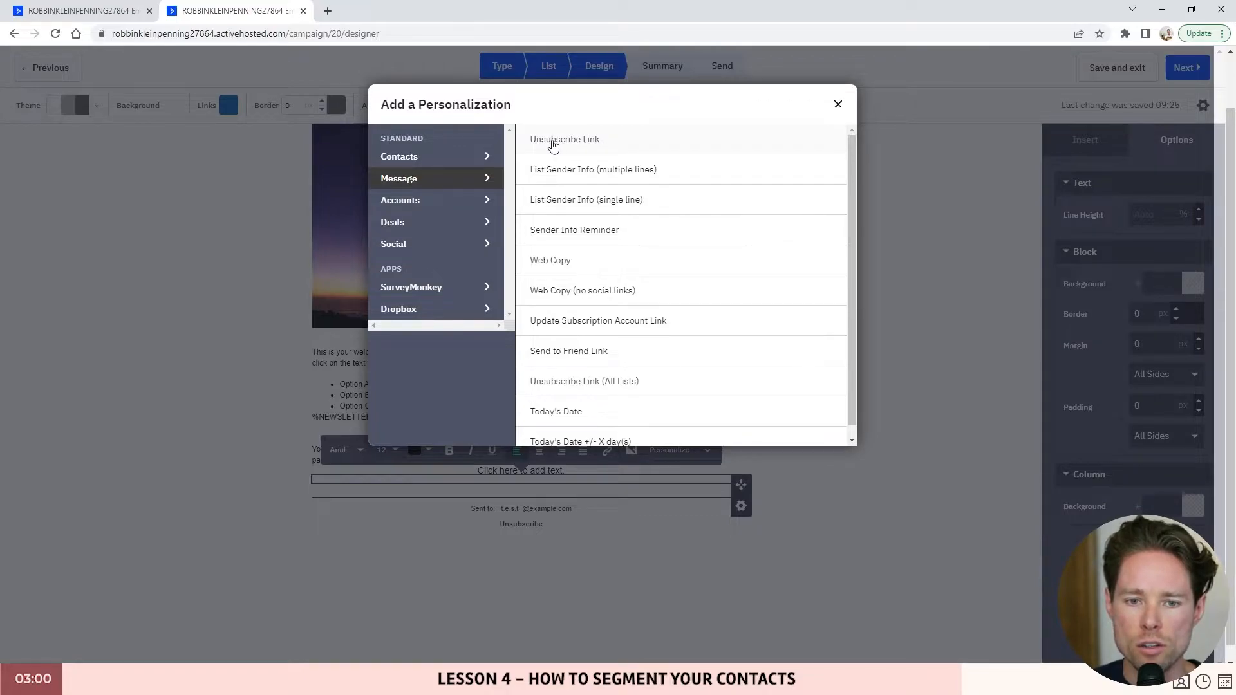
pyautogui.click(574, 146)
pyautogui.moveTo(489, 101); pyautogui.dragTo(756, 100)
pyautogui.moveTo(603, 101); pyautogui.dragTo(757, 103)
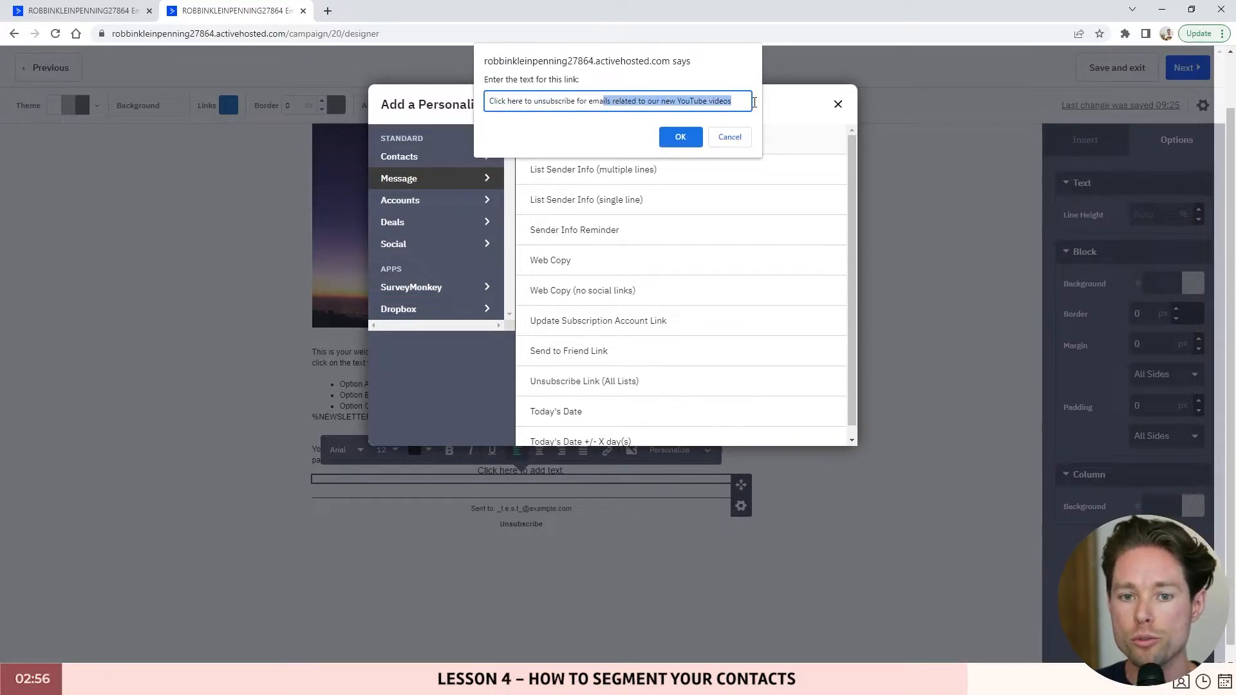
pyautogui.click(681, 137)
# - Centre the unsubscribe link and set its block padding to 14
pyautogui.click(539, 450)
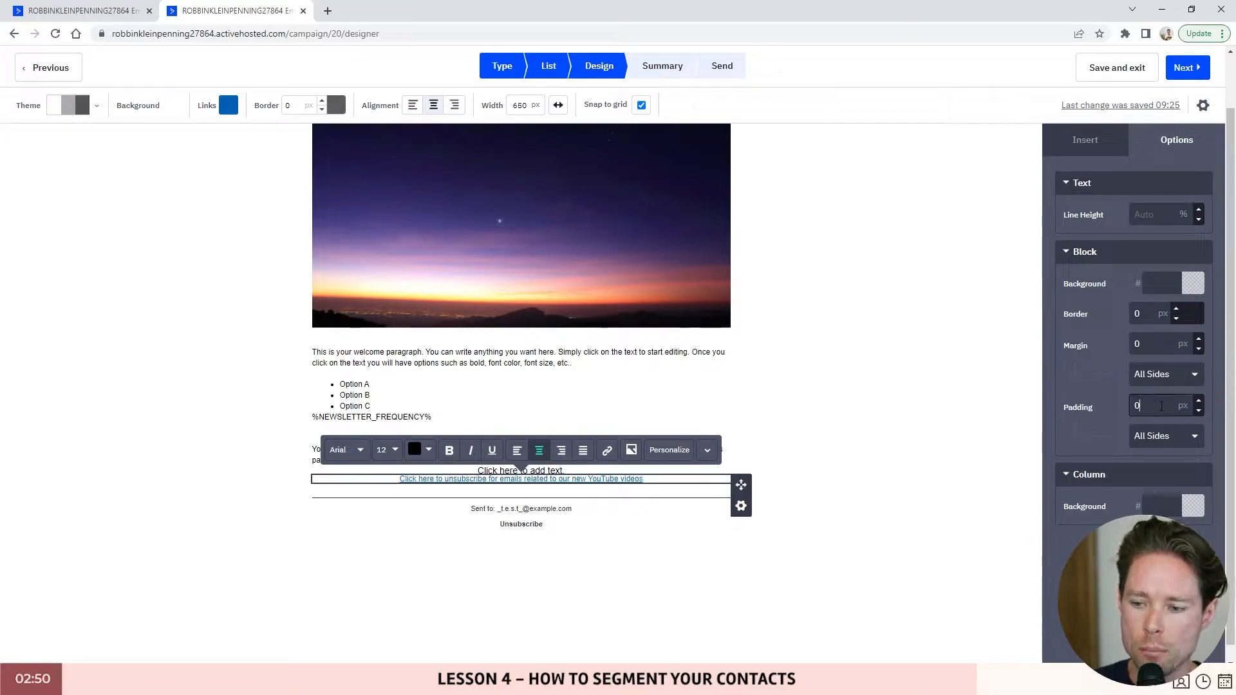
pyautogui.click(1199, 401)
pyautogui.click(1198, 401)
pyautogui.click(1199, 401)
pyautogui.click(1199, 401)
pyautogui.click(1198, 401)
pyautogui.click(1199, 401)
pyautogui.click(1199, 401)
pyautogui.click(1199, 401)
pyautogui.click(1198, 401)
pyautogui.click(1198, 401)
# - Duplicate the unsubscribe link block and delete all text from the copy
pyautogui.click(563, 487)
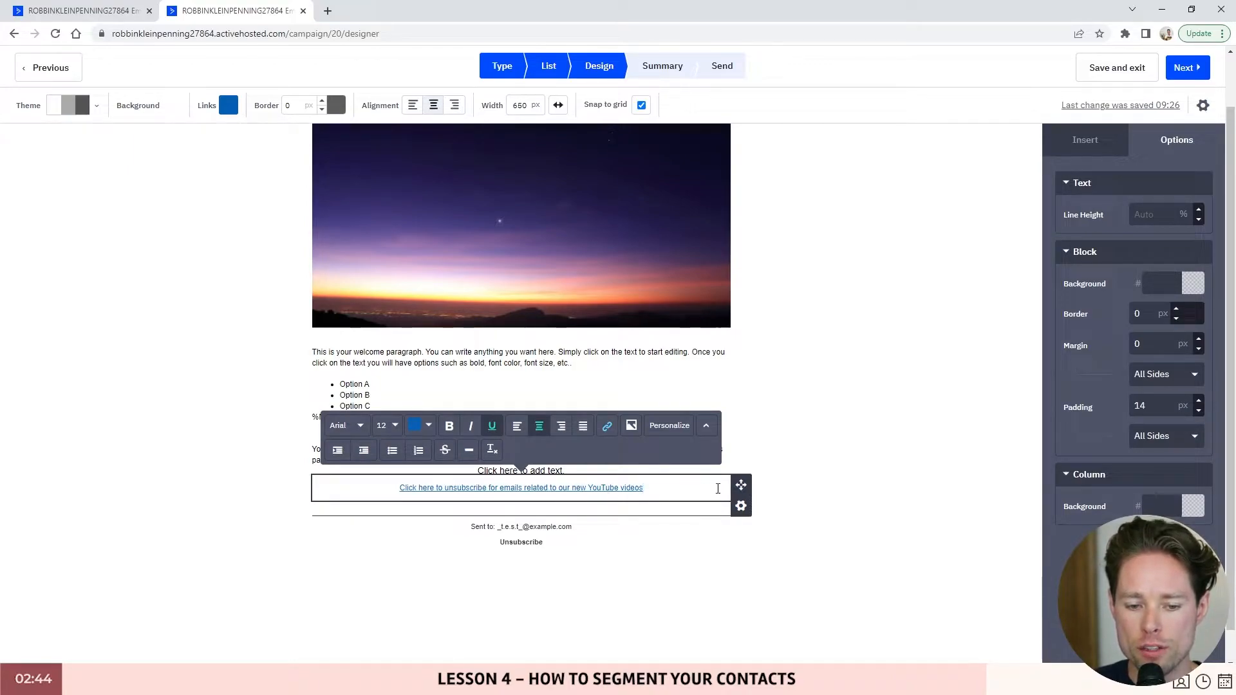
pyautogui.click(741, 505)
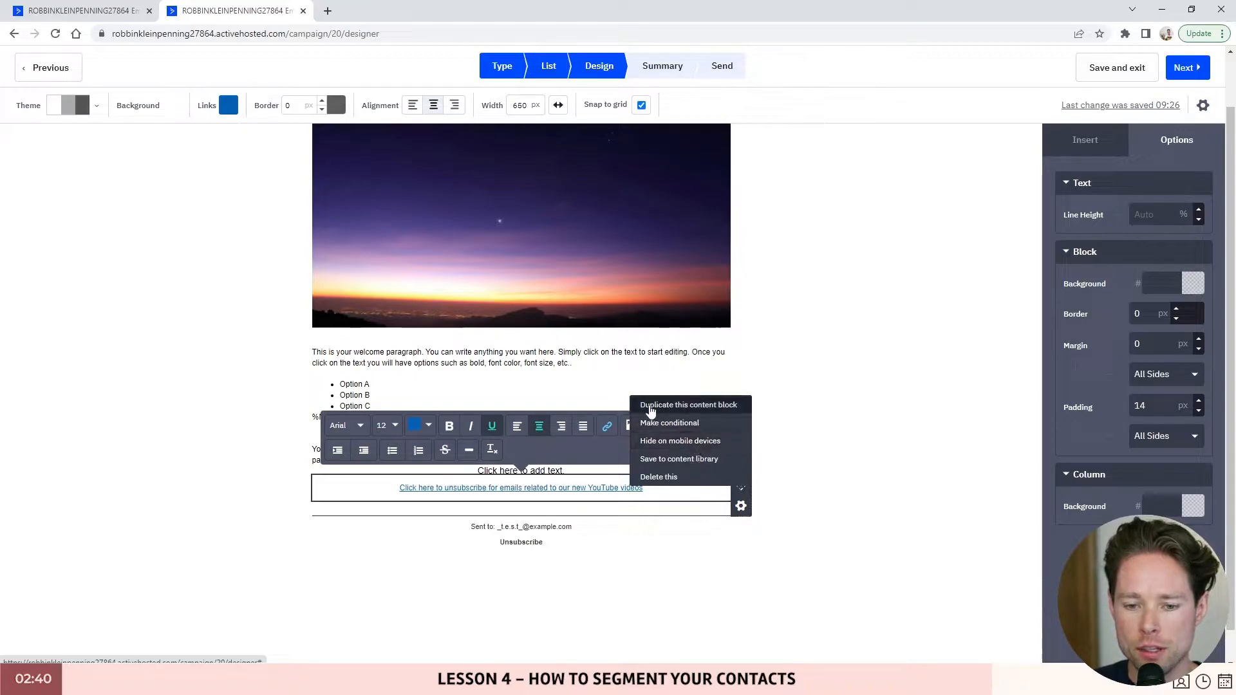
pyautogui.click(706, 406)
pyautogui.click(655, 515)
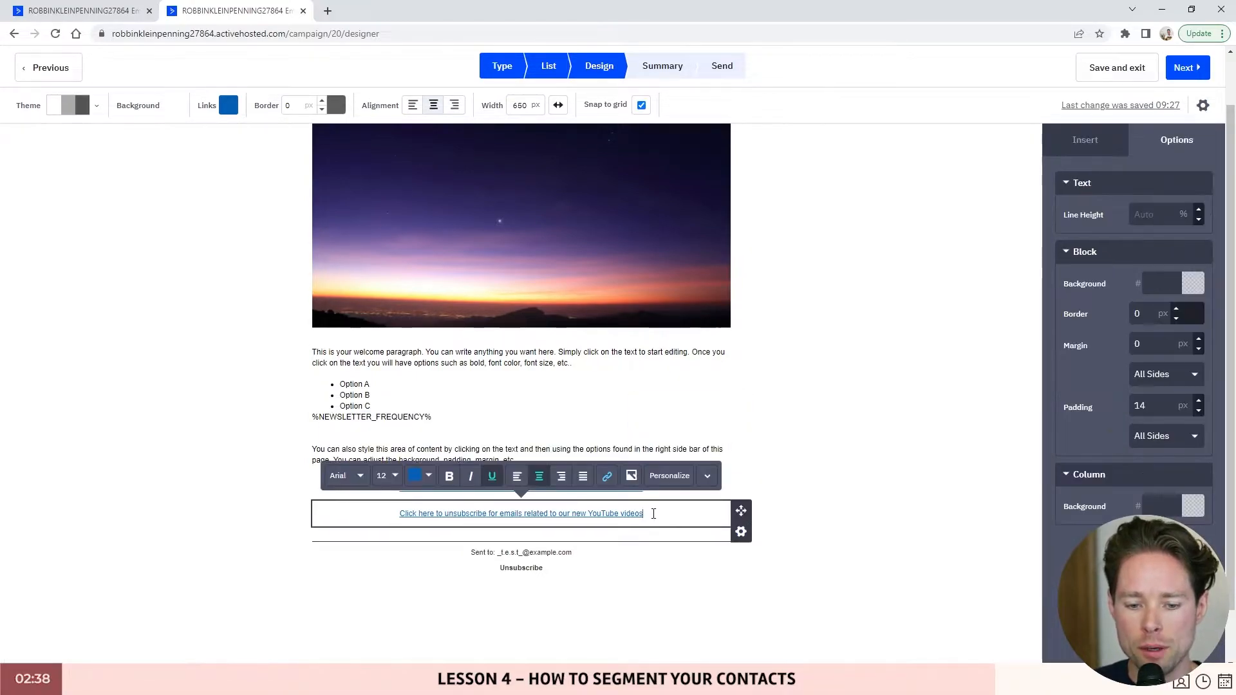
pyautogui.hotkey('ctrl', 'a')
pyautogui.press('BackSpace')
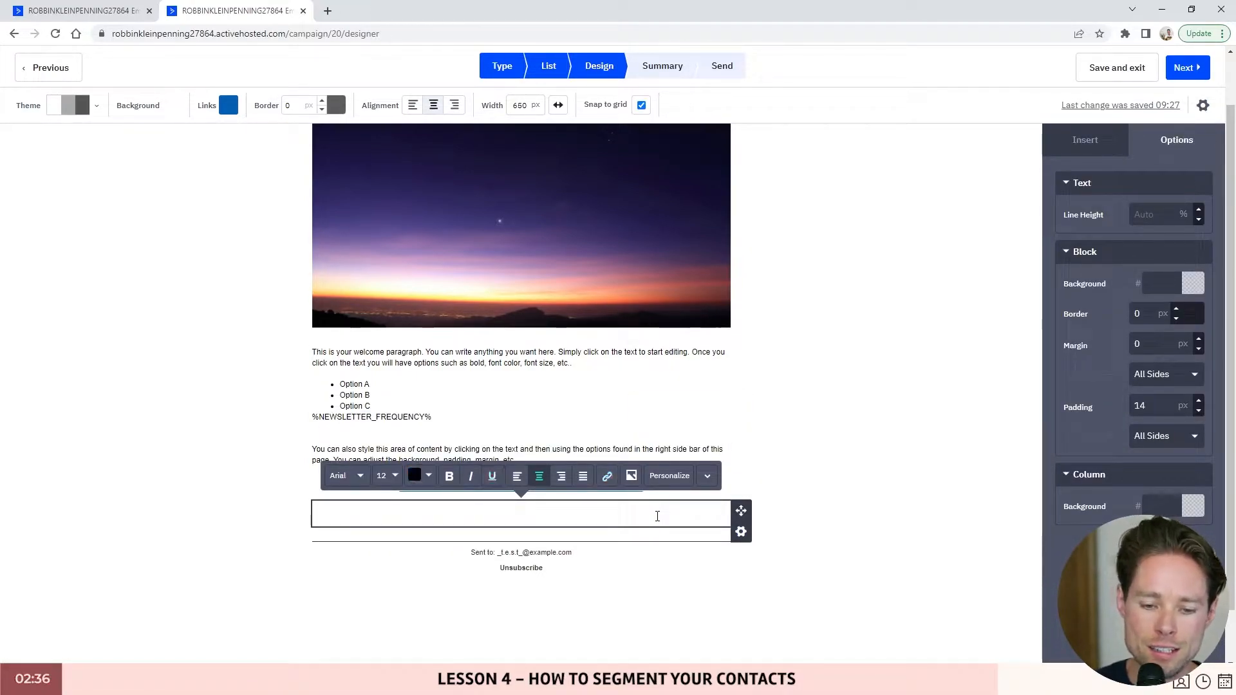
# - Insert the %SENDER-INFO-SINGLELINE% list sender info tag into the emptied block
pyautogui.click(674, 484)
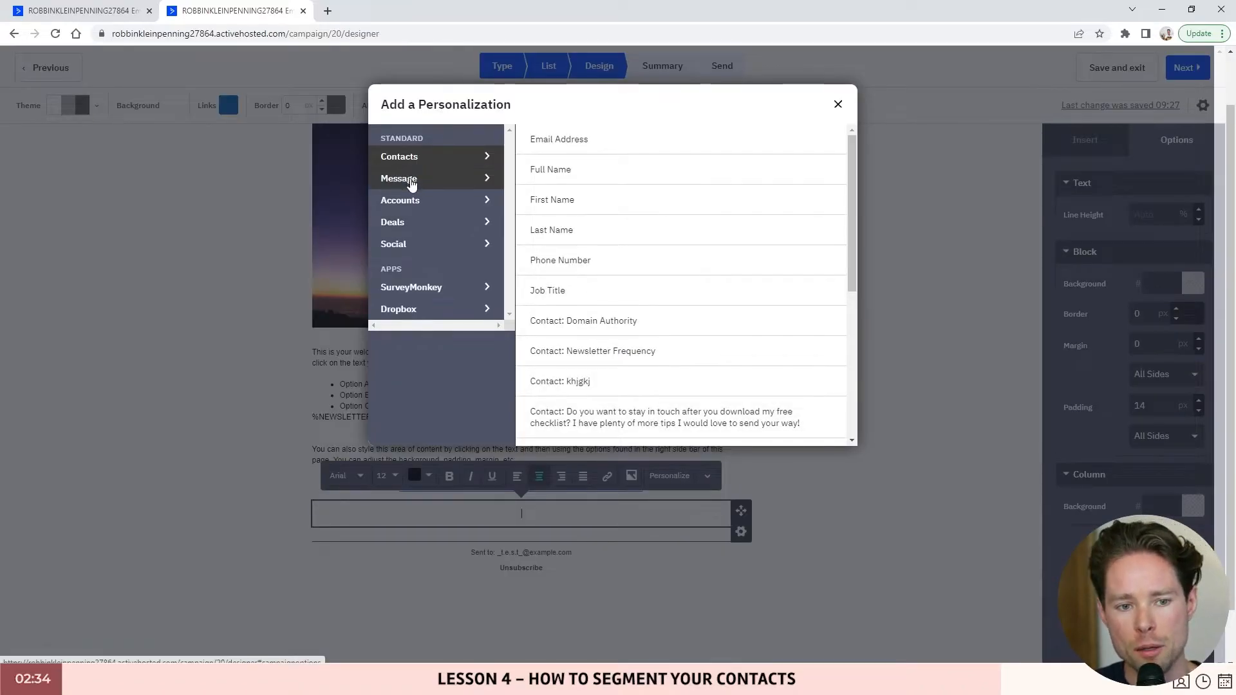
pyautogui.click(396, 180)
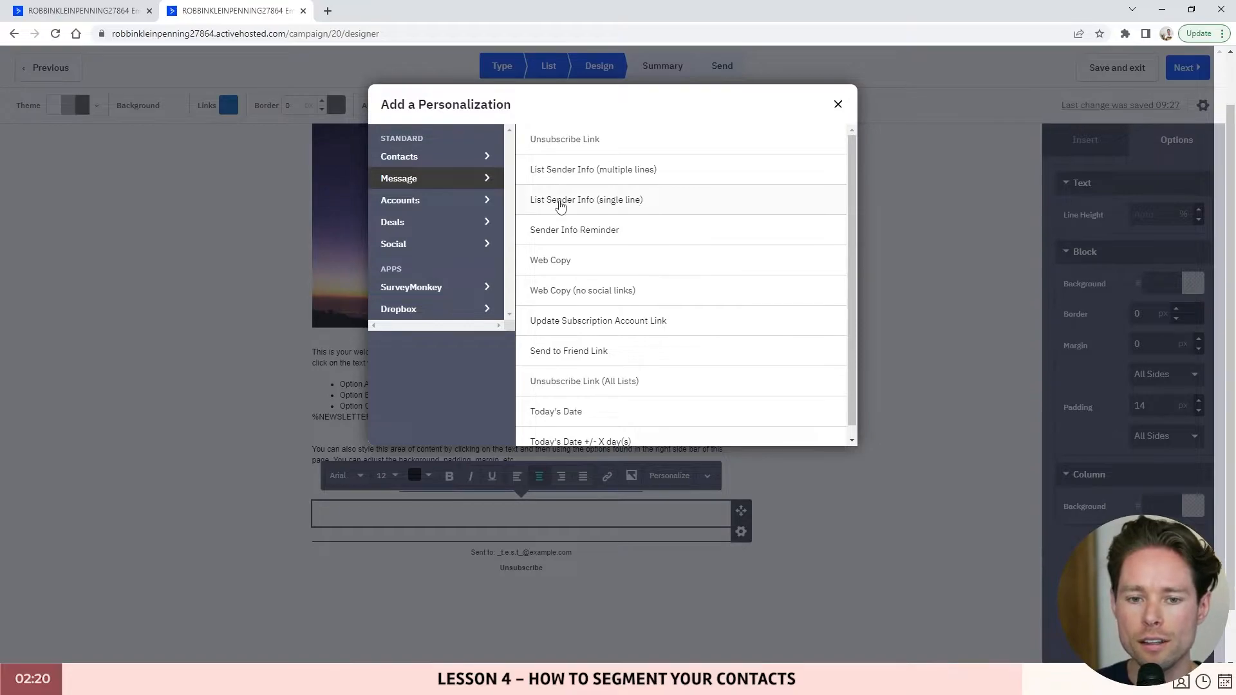
pyautogui.click(645, 201)
pyautogui.click(578, 560)
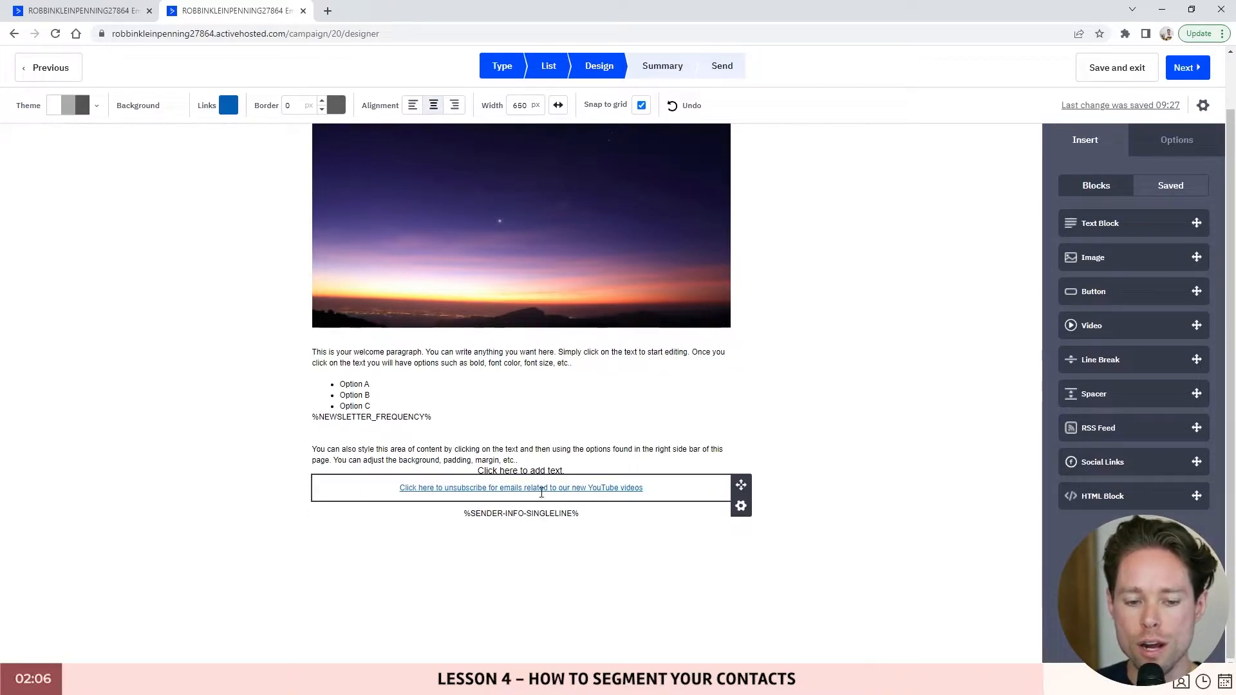
# - Select the sender info, welcome paragraph and unsubscribe link blocks in turn
pyautogui.click(609, 515)
pyautogui.click(600, 440)
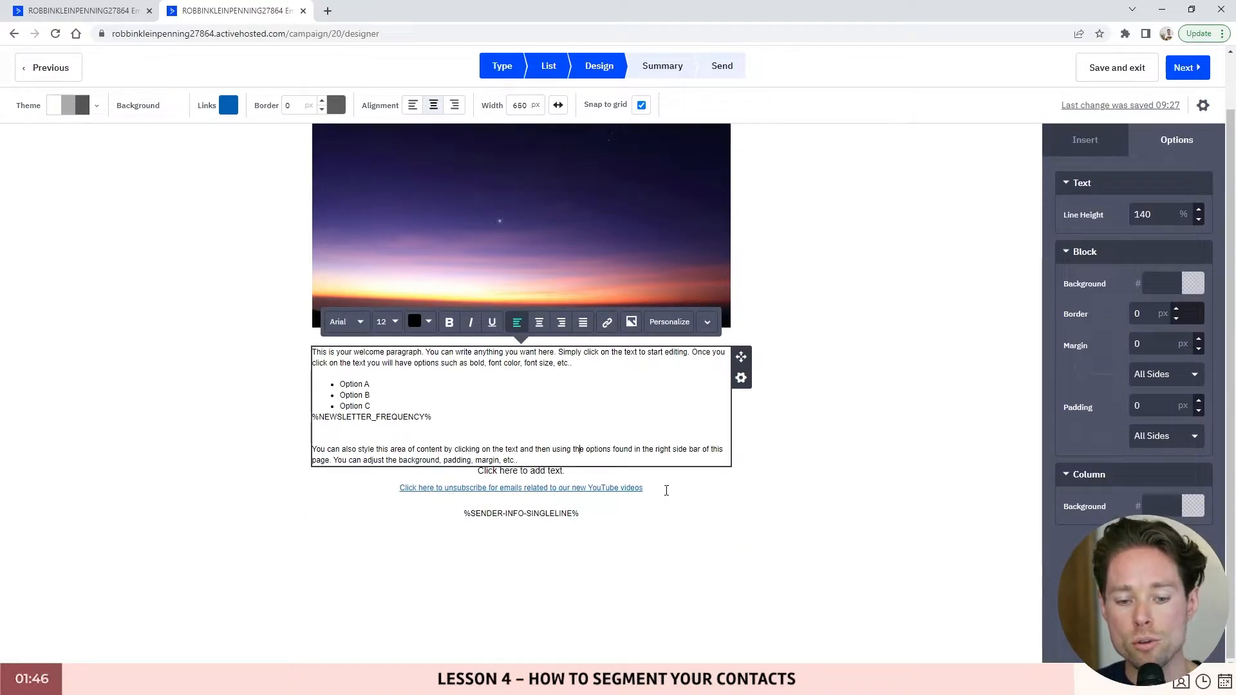
pyautogui.click(666, 491)
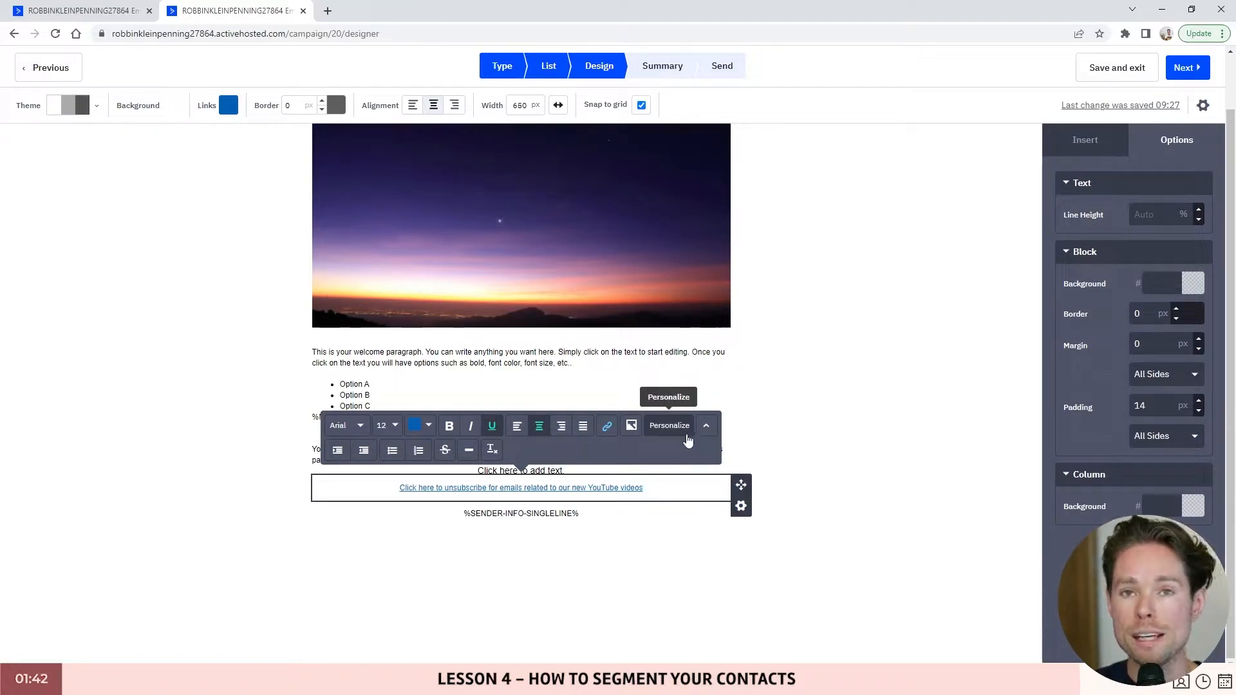
# - Duplicate the YouTube-videos unsubscribe link block and clear the copy's text
pyautogui.click(741, 505)
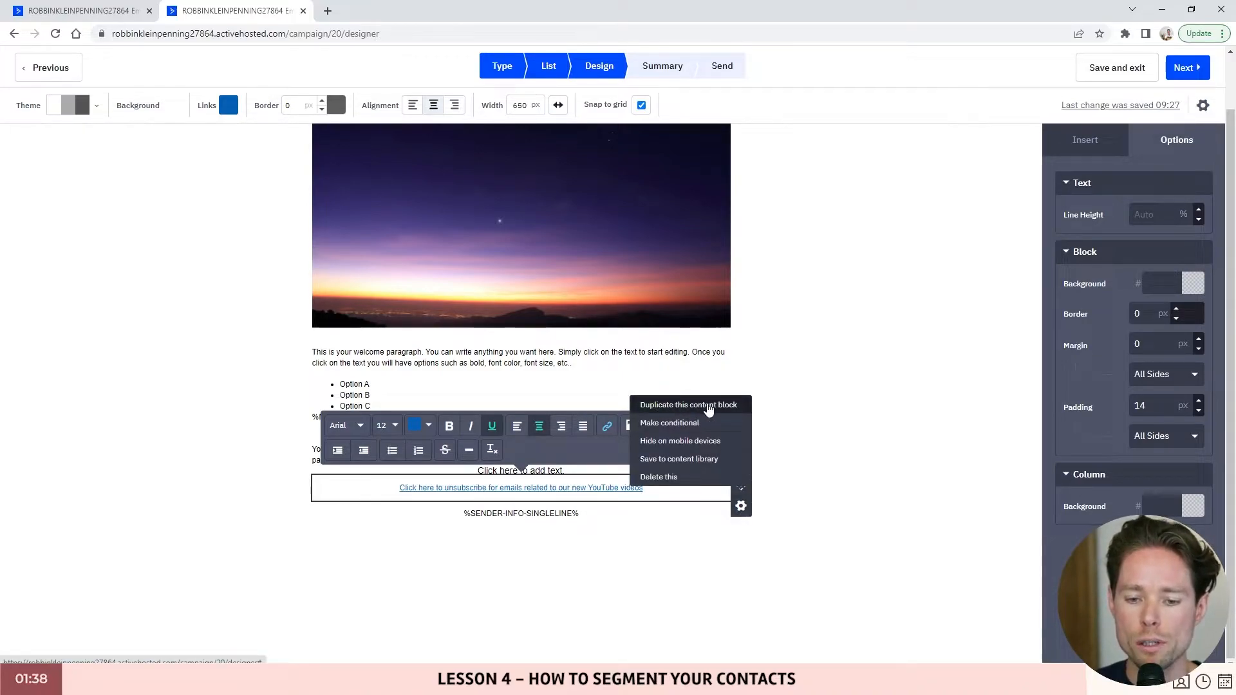
pyautogui.click(663, 406)
pyautogui.tripleClick(662, 515)
pyautogui.press('BackSpace')
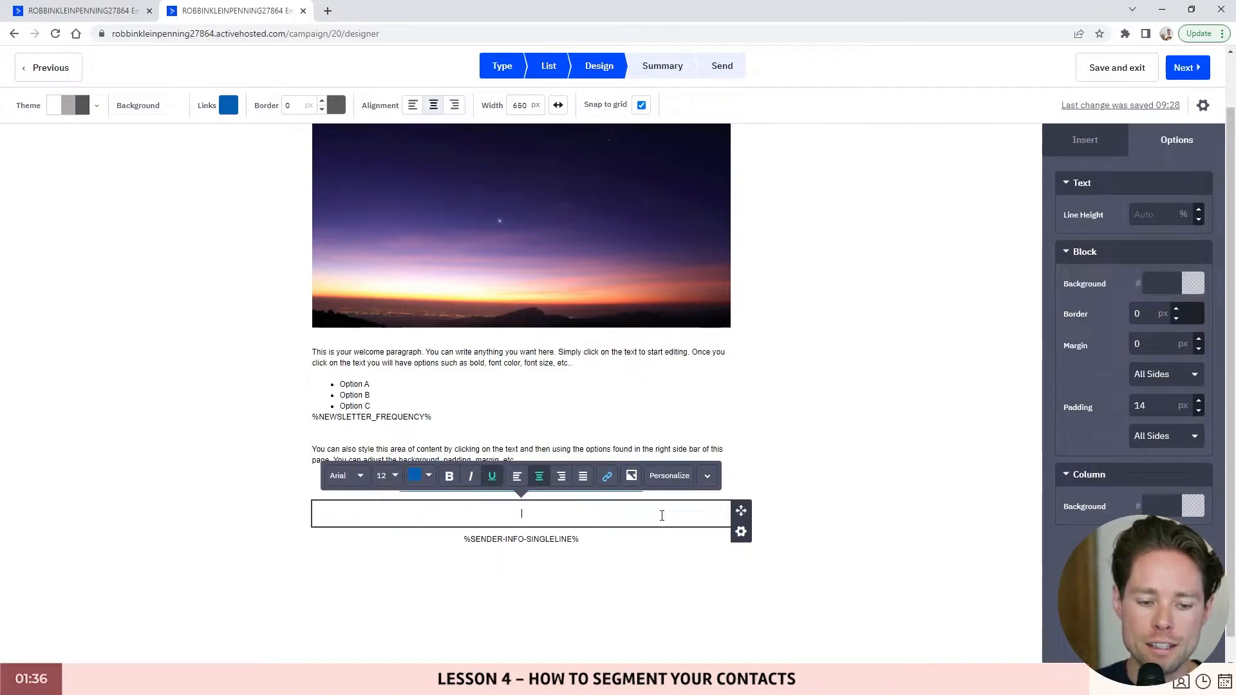
# - Insert an all-lists unsubscribe link reading 'Click here to unsubscribe from ALL emails.'
pyautogui.click(669, 476)
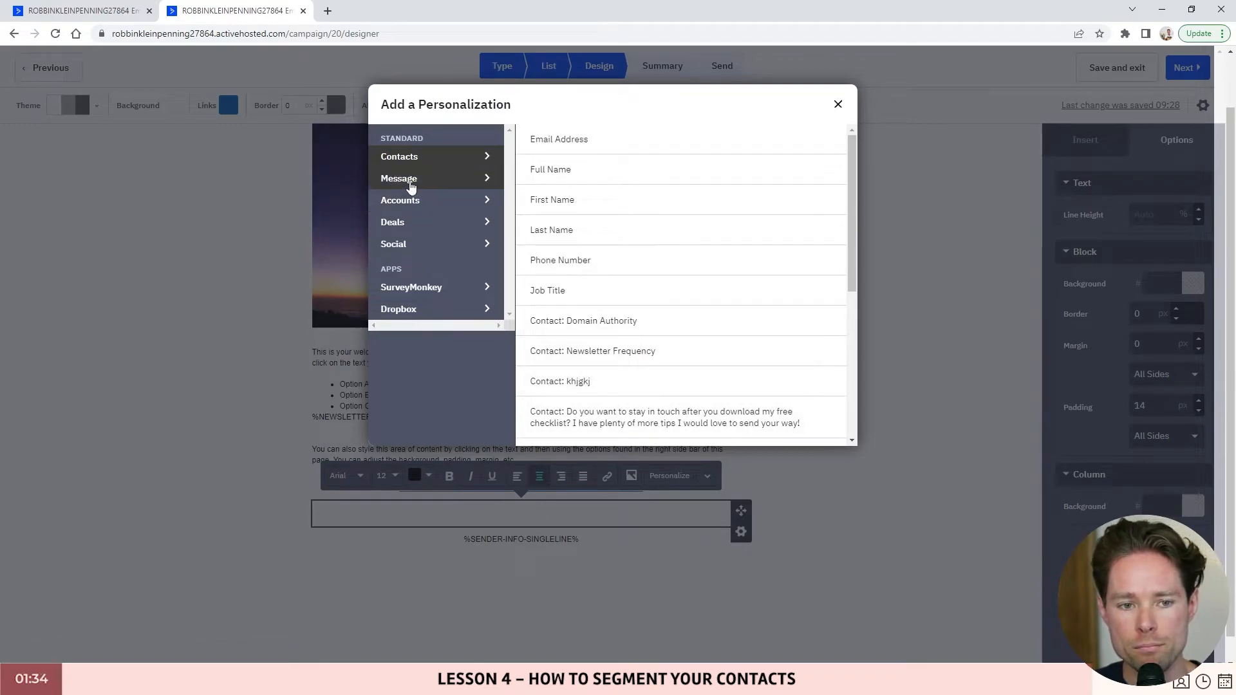
pyautogui.click(413, 181)
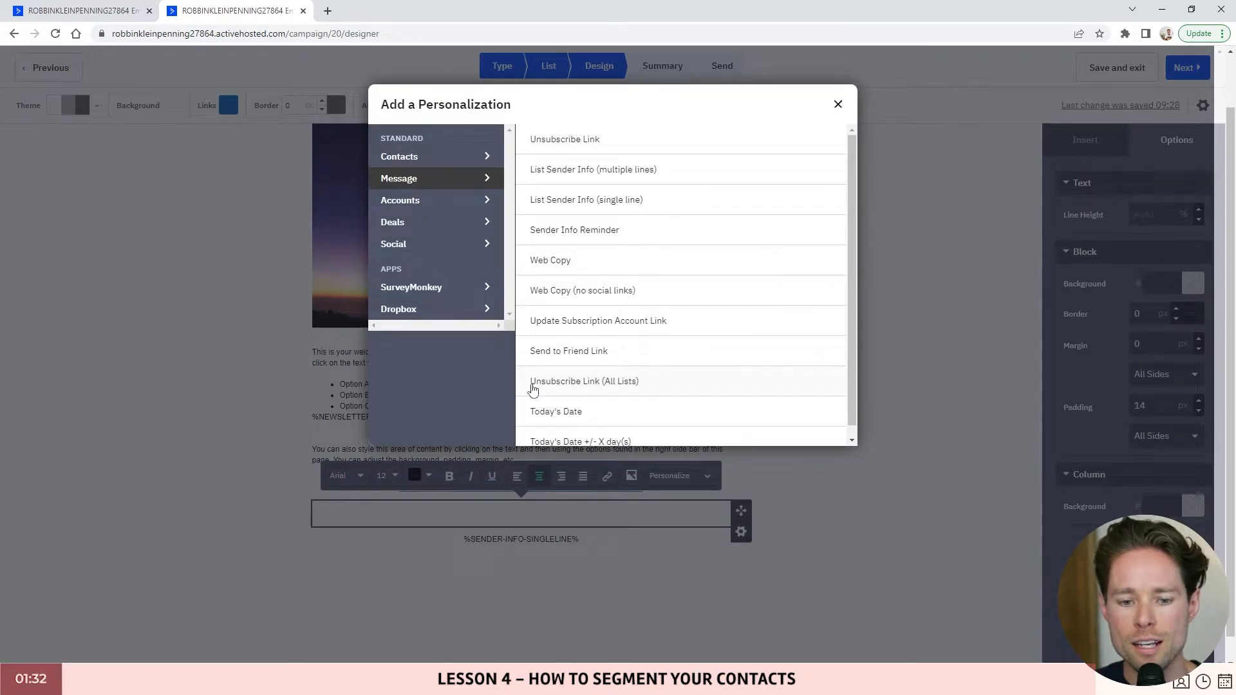
pyautogui.click(646, 386)
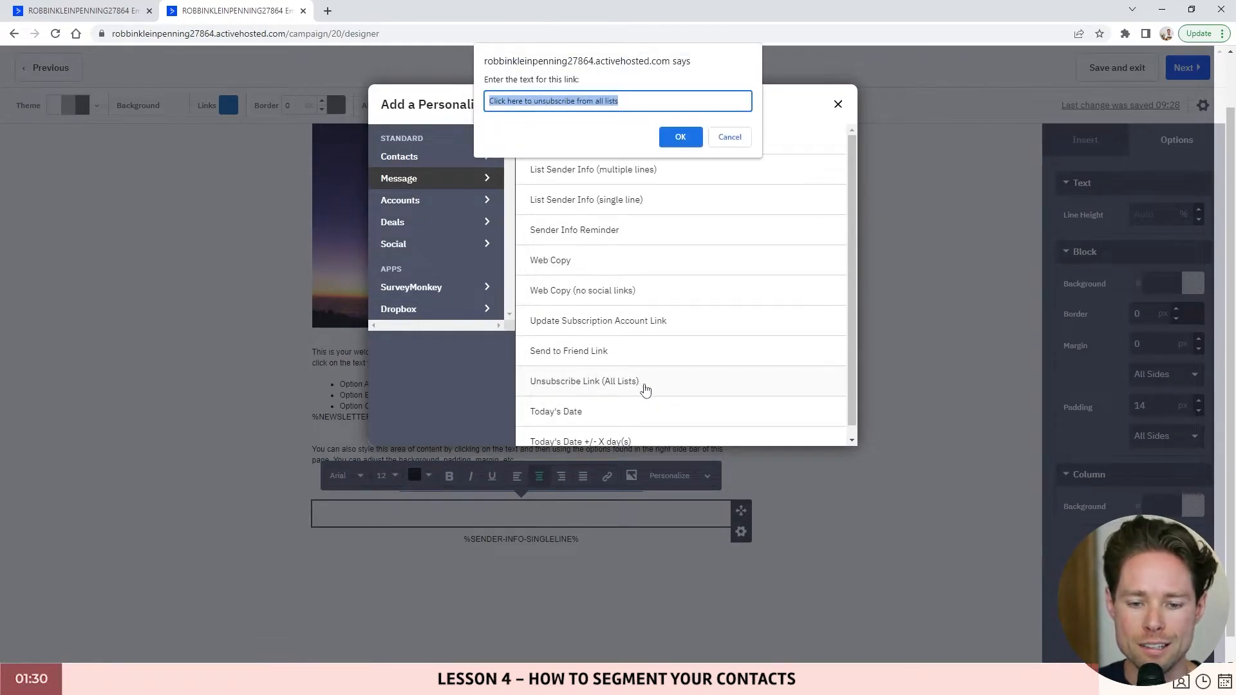
pyautogui.click(506, 101)
pyautogui.moveTo(625, 101); pyautogui.dragTo(578, 100)
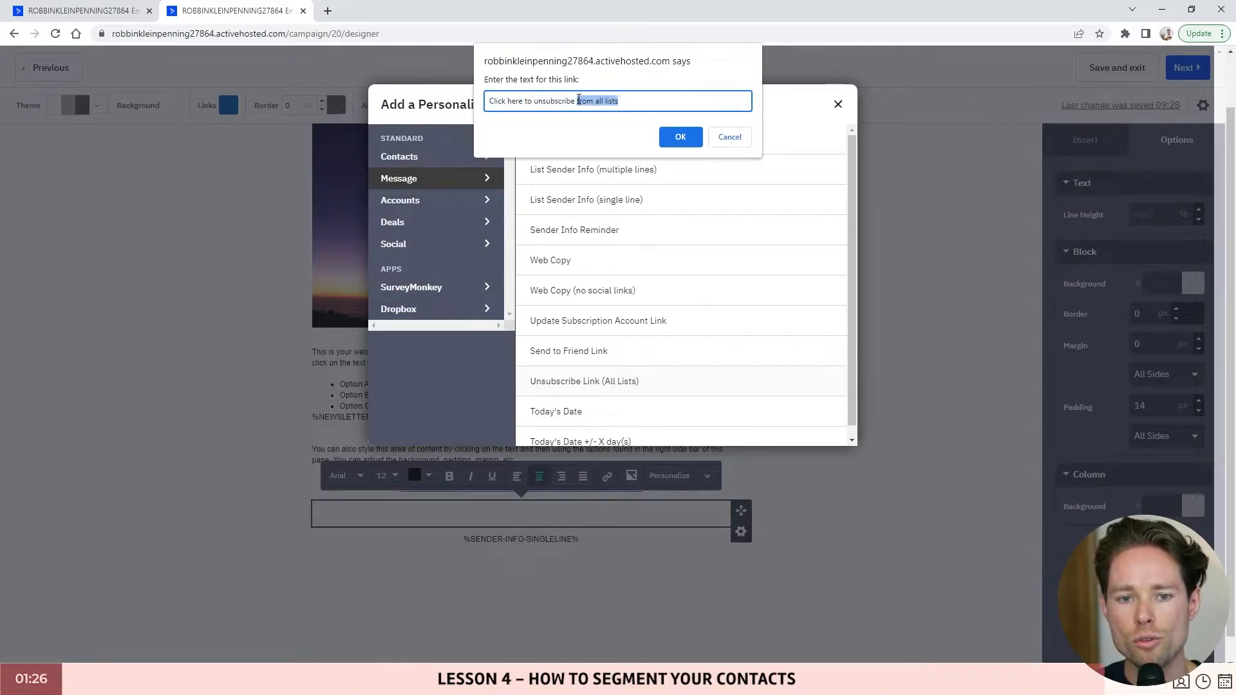
pyautogui.write('from ALL emails.')
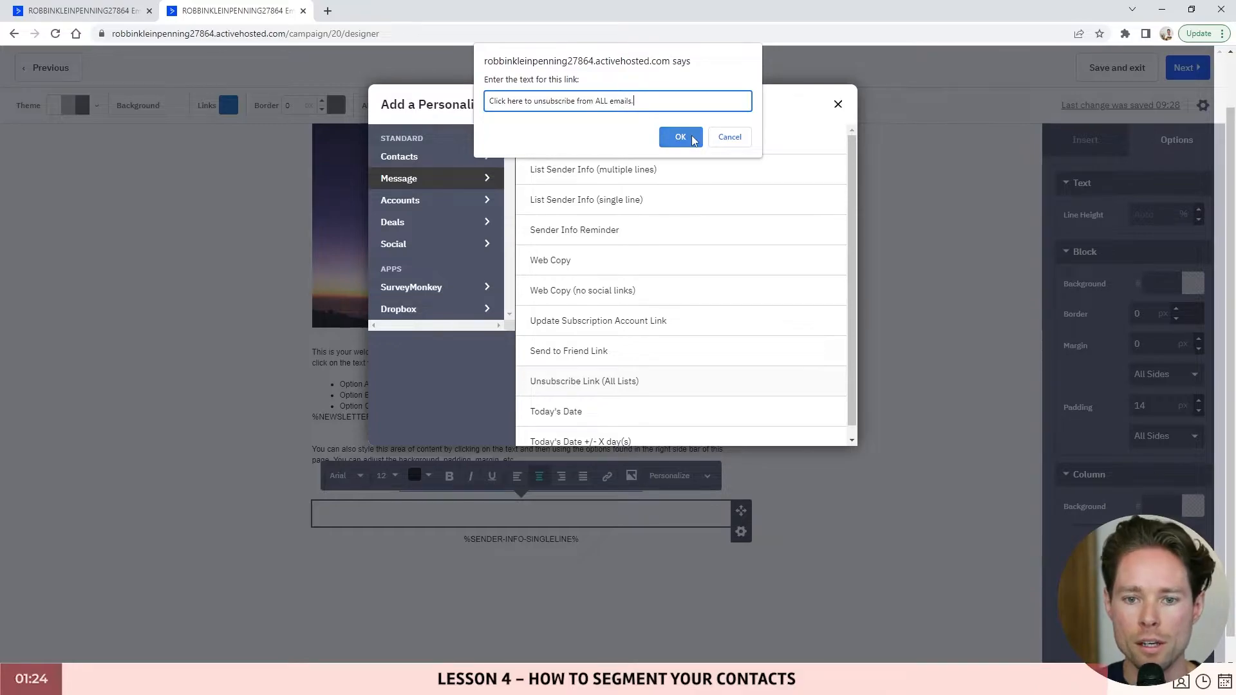
pyautogui.click(680, 138)
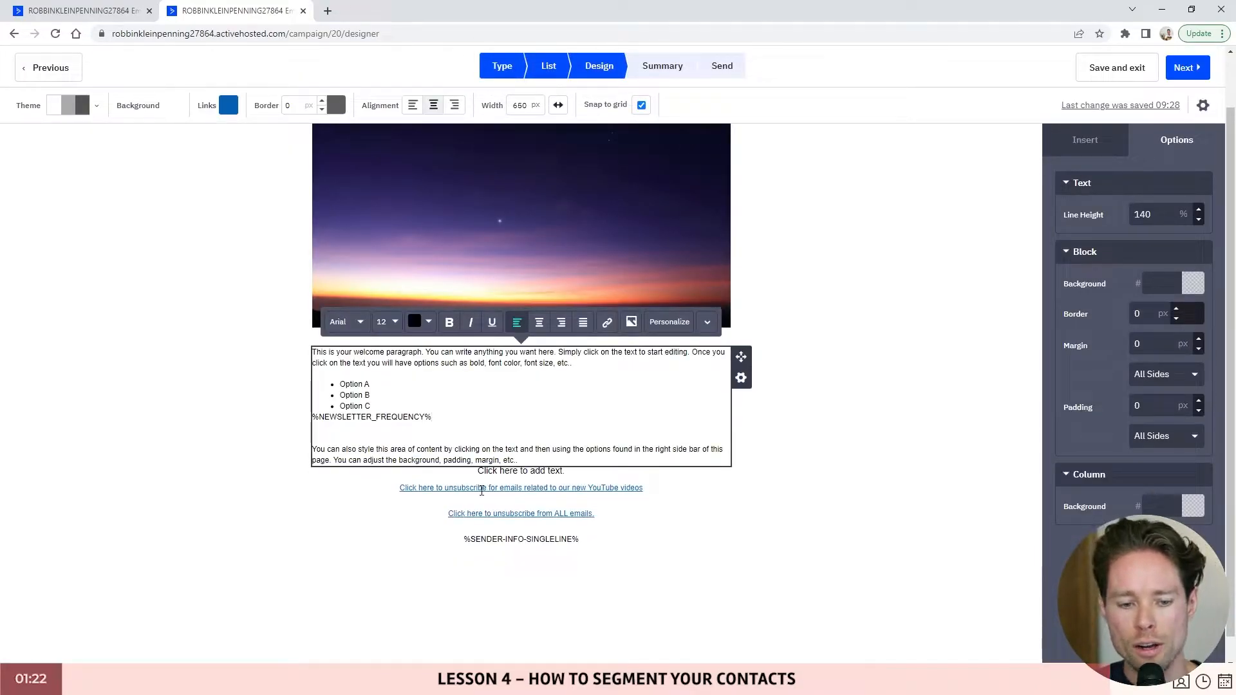
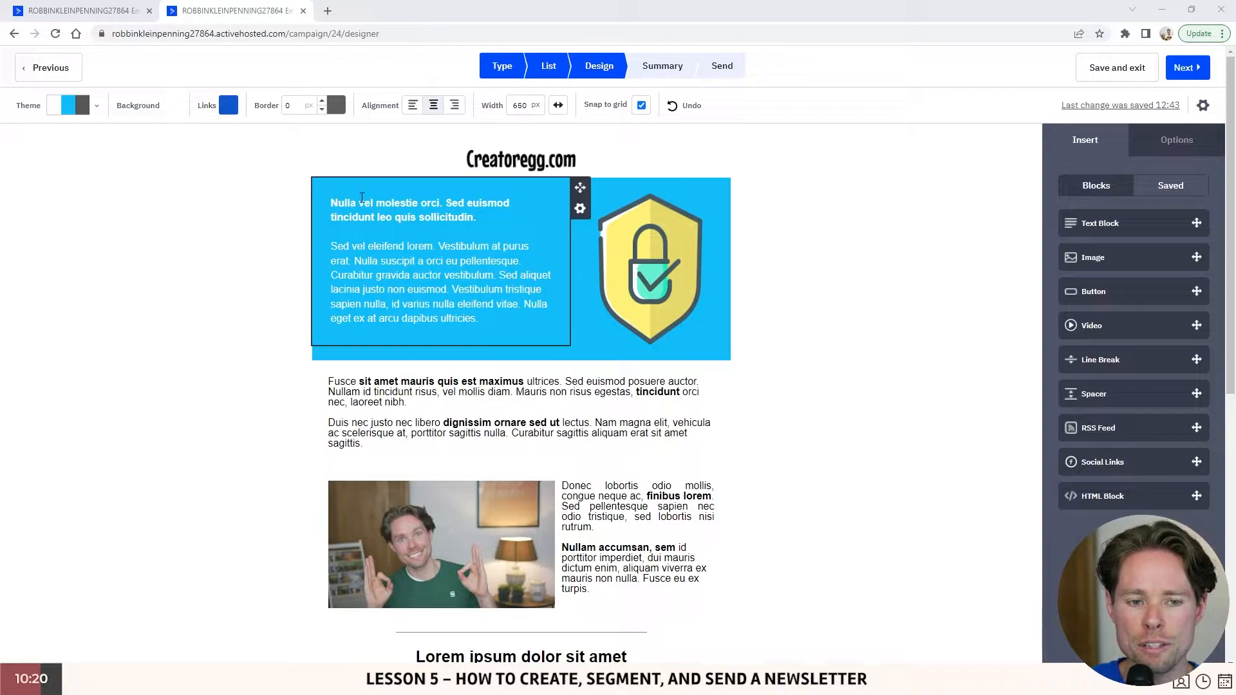
# - Inspect the reference newsletter's intro text block, Creatoregg logo, shield image and first body paragraph
pyautogui.click(362, 197)
pyautogui.click(745, 243)
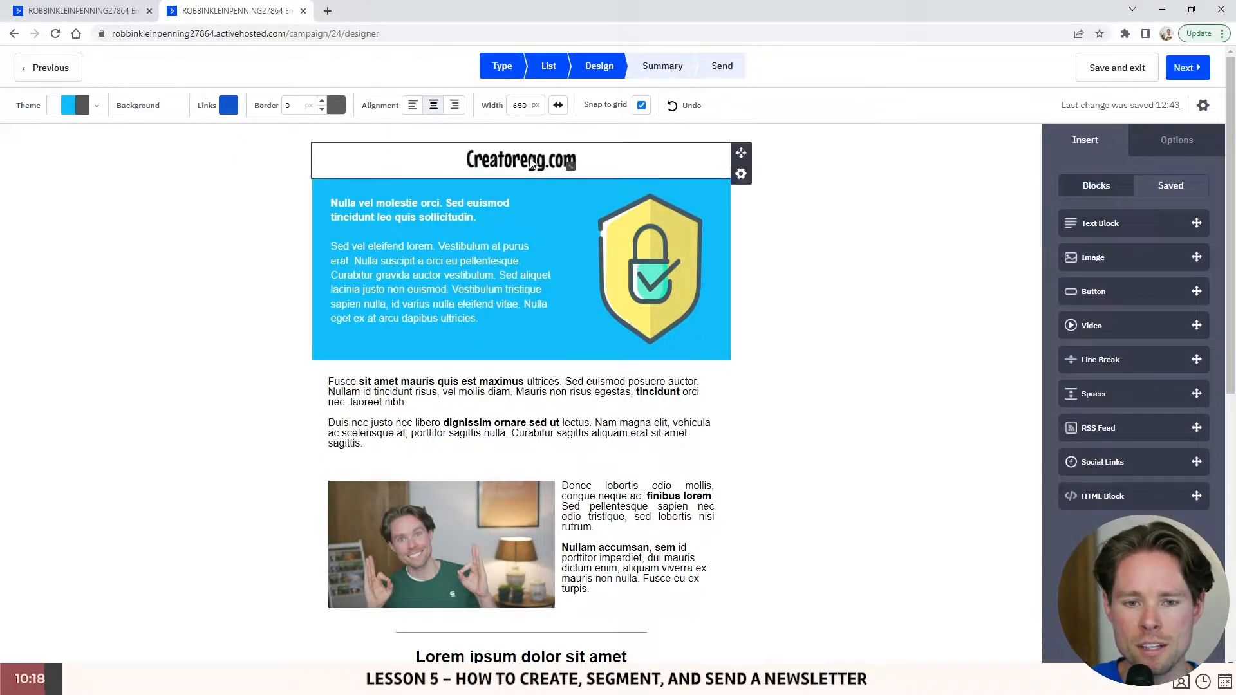
pyautogui.click(532, 166)
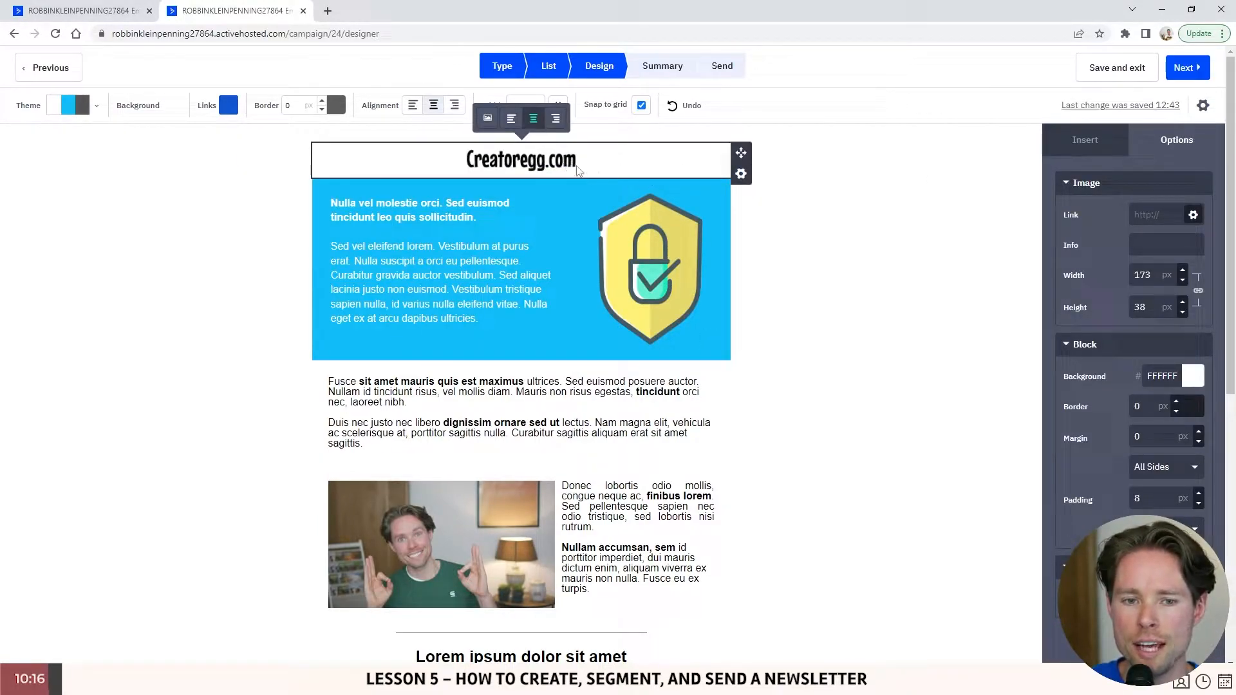
pyautogui.click(655, 277)
pyautogui.scroll(-2, 551, 299)
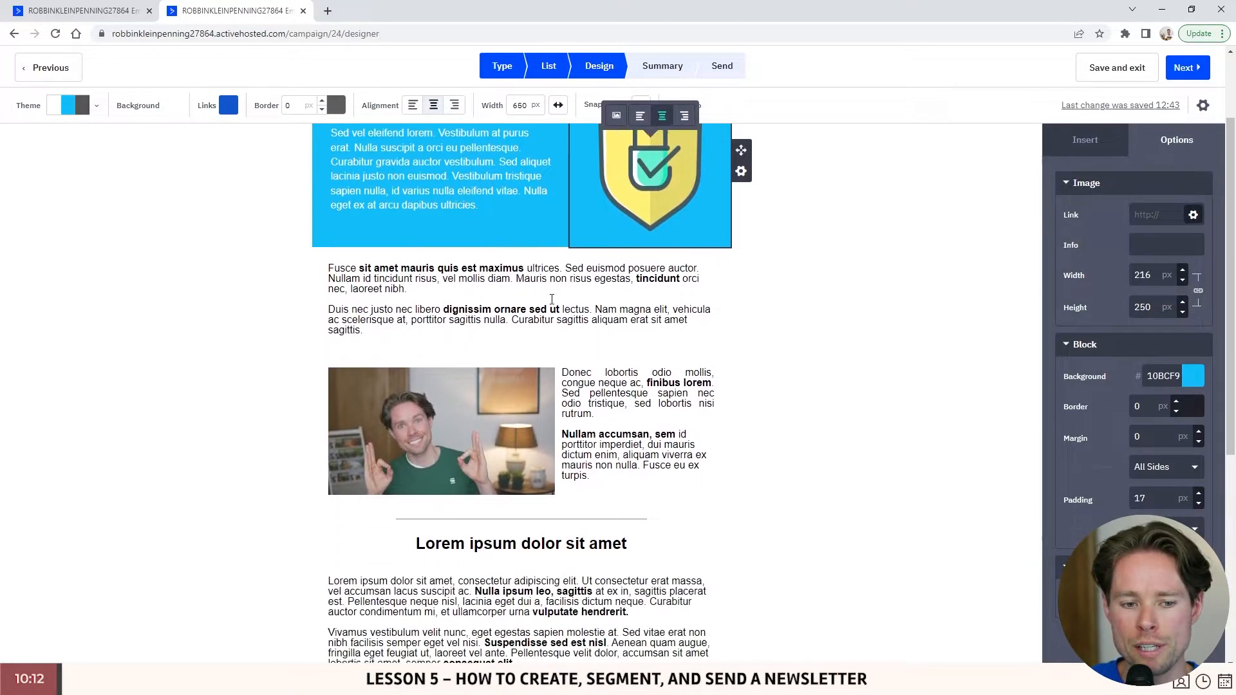
pyautogui.click(552, 300)
pyautogui.moveTo(374, 253); pyautogui.dragTo(527, 252)
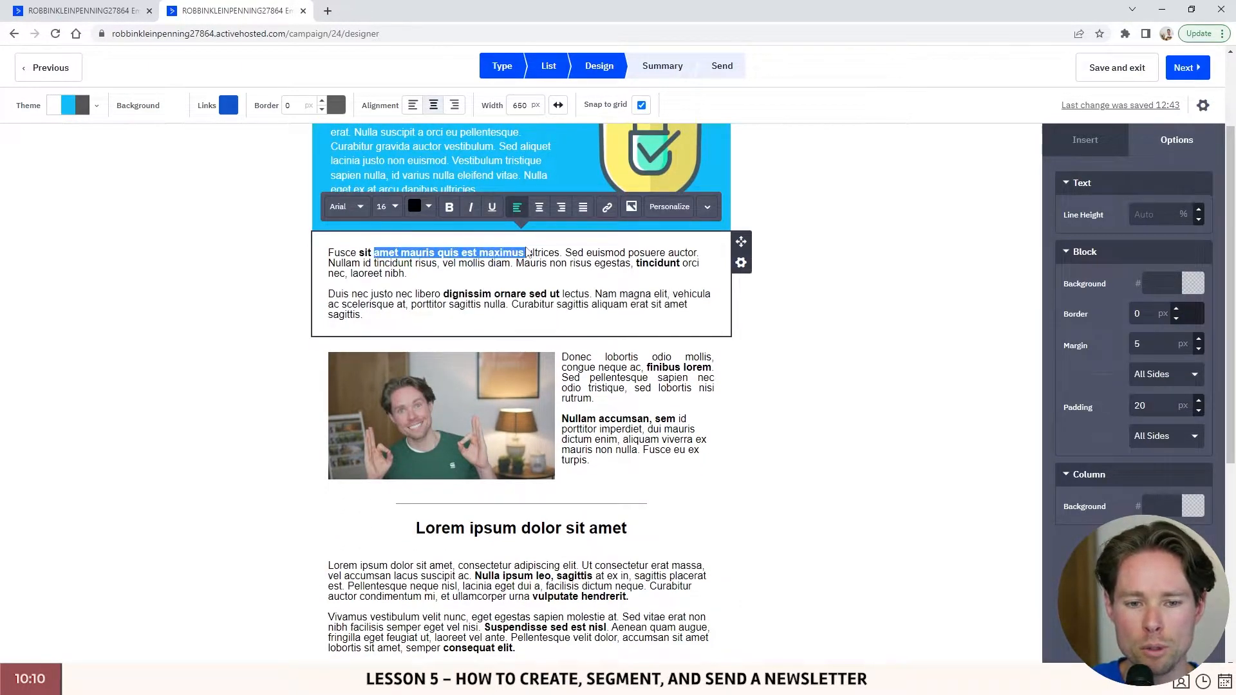
pyautogui.scroll(-2, 524, 312)
# - Inspect the photo and the two paragraphs in the text column beside it
pyautogui.click(496, 256)
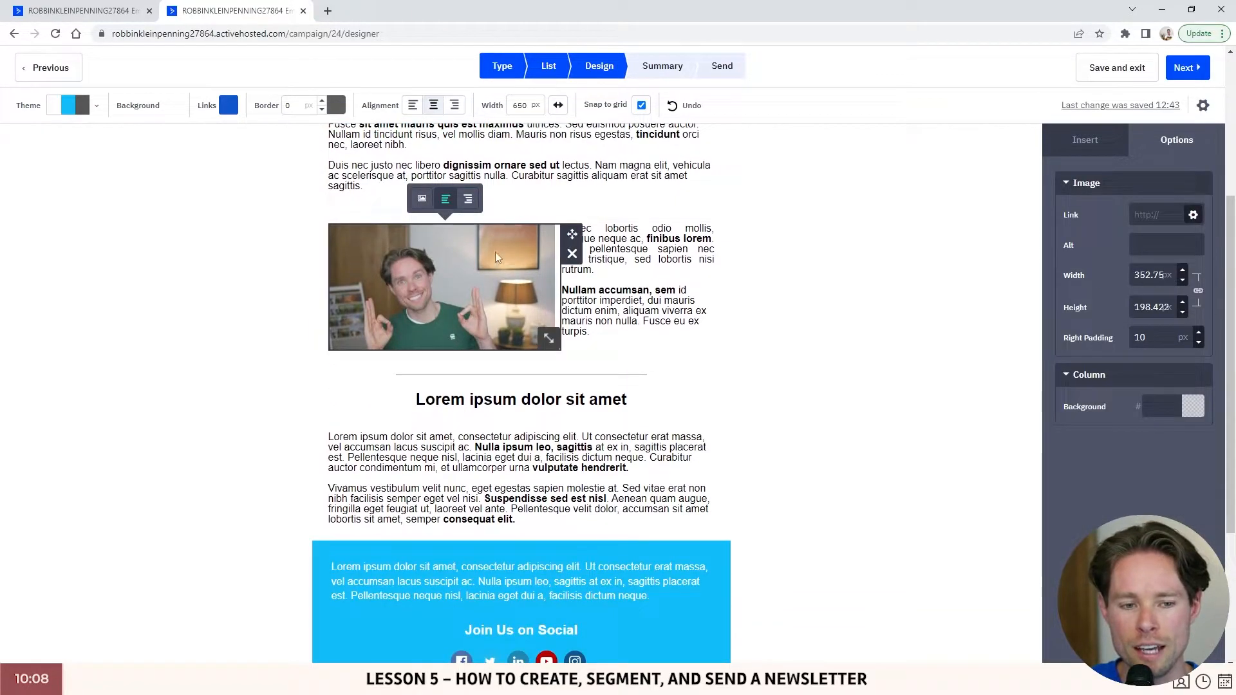
pyautogui.click(570, 277)
pyautogui.moveTo(563, 227); pyautogui.dragTo(648, 329)
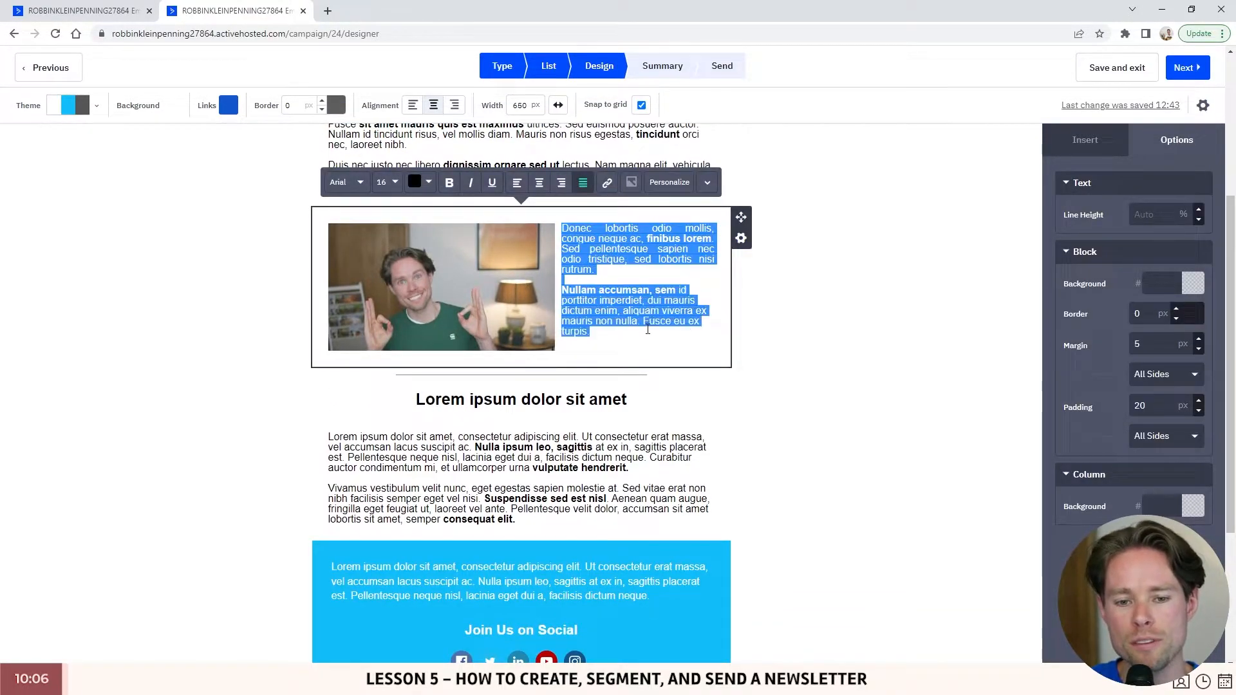
pyautogui.scroll(-1, 586, 351)
pyautogui.moveTo(417, 334); pyautogui.dragTo(654, 335)
pyautogui.scroll(-3, 513, 254)
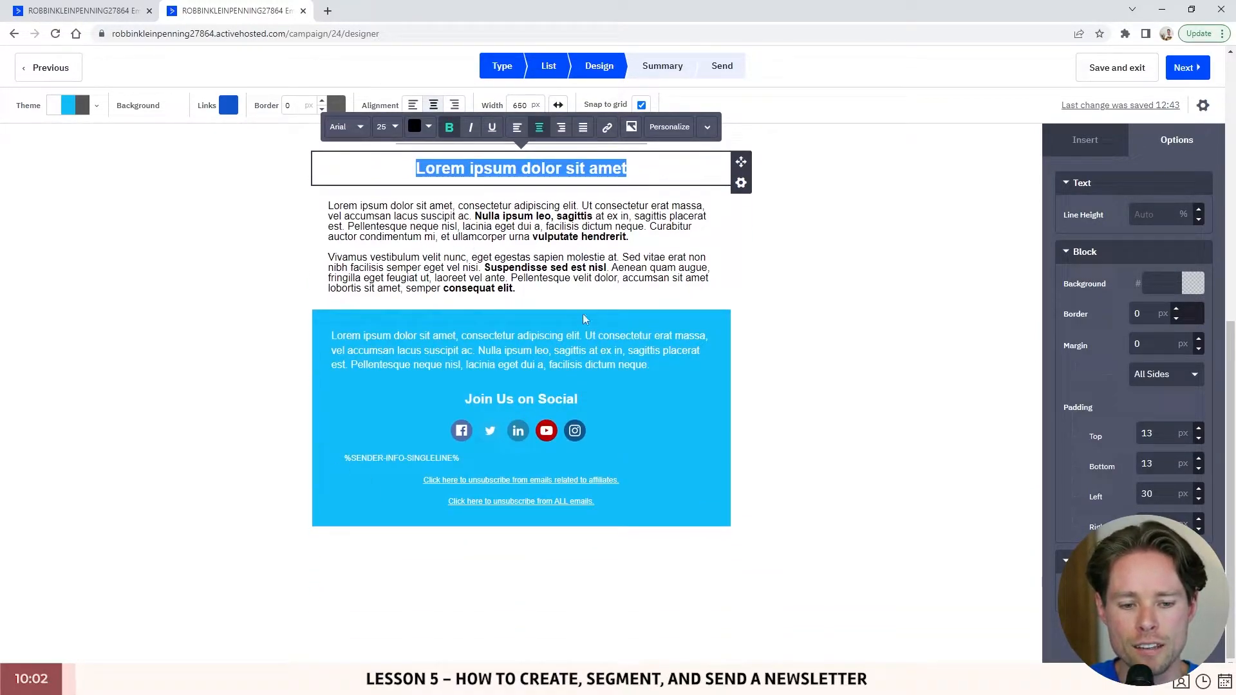
# - Inspect the footer intro paragraph, the Join Us on Social heading and the social icons row
pyautogui.click(419, 339)
pyautogui.moveTo(419, 339); pyautogui.dragTo(628, 351)
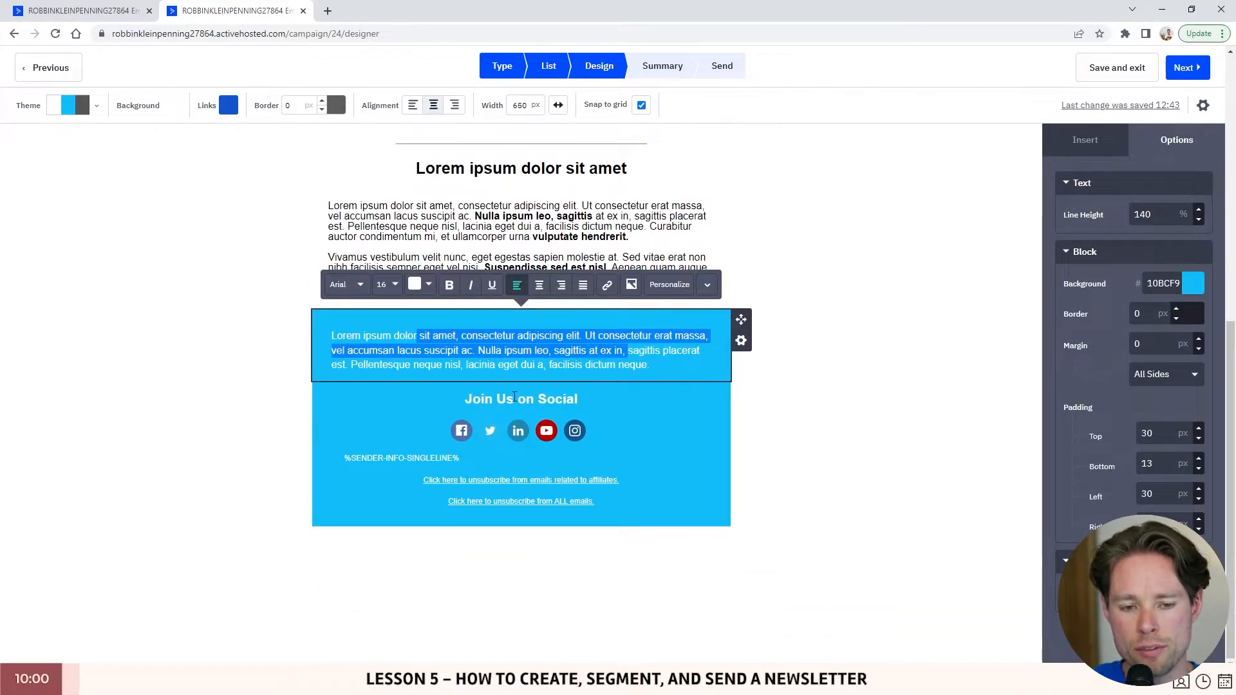
pyautogui.click(493, 400)
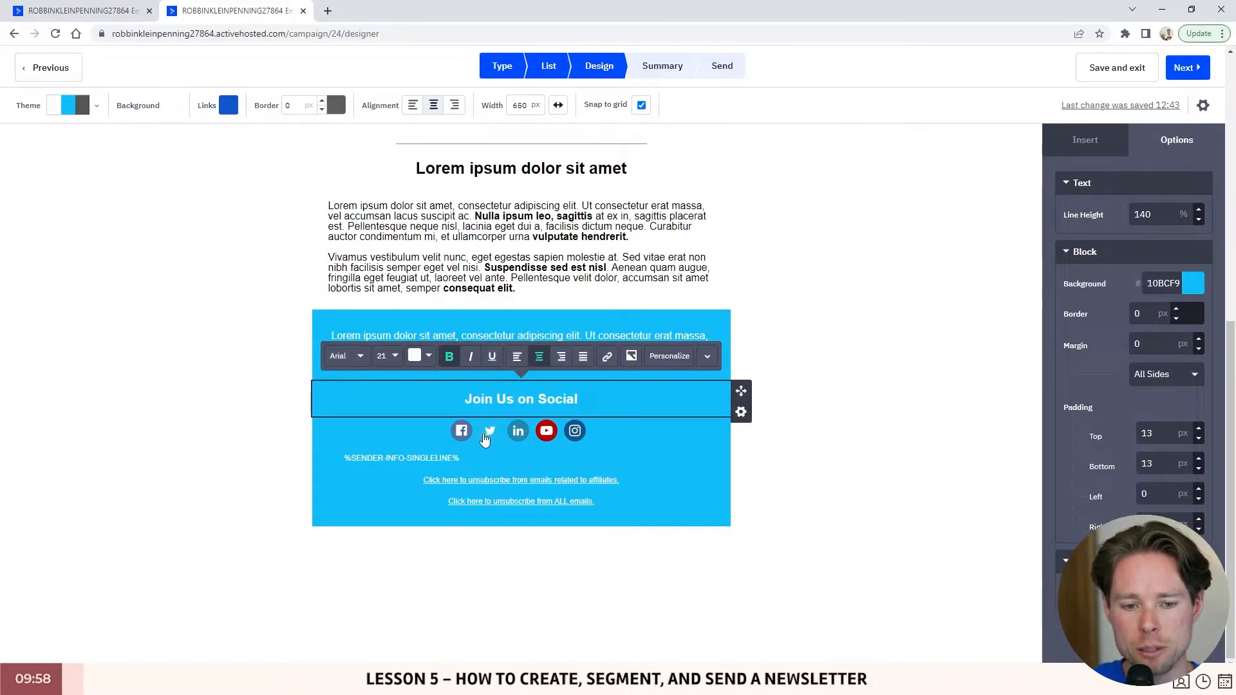
pyautogui.click(481, 434)
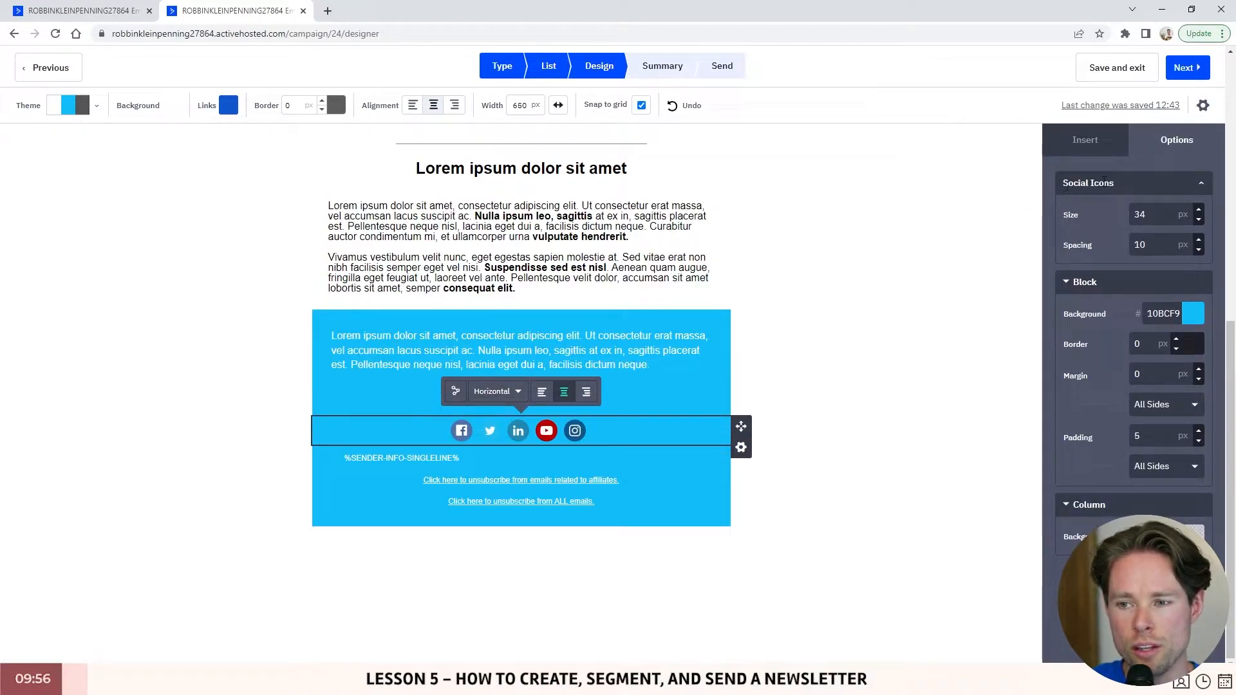
# - Examine the footer text block, highlighting the sender info and affiliates unsubscribe link
pyautogui.click(665, 510)
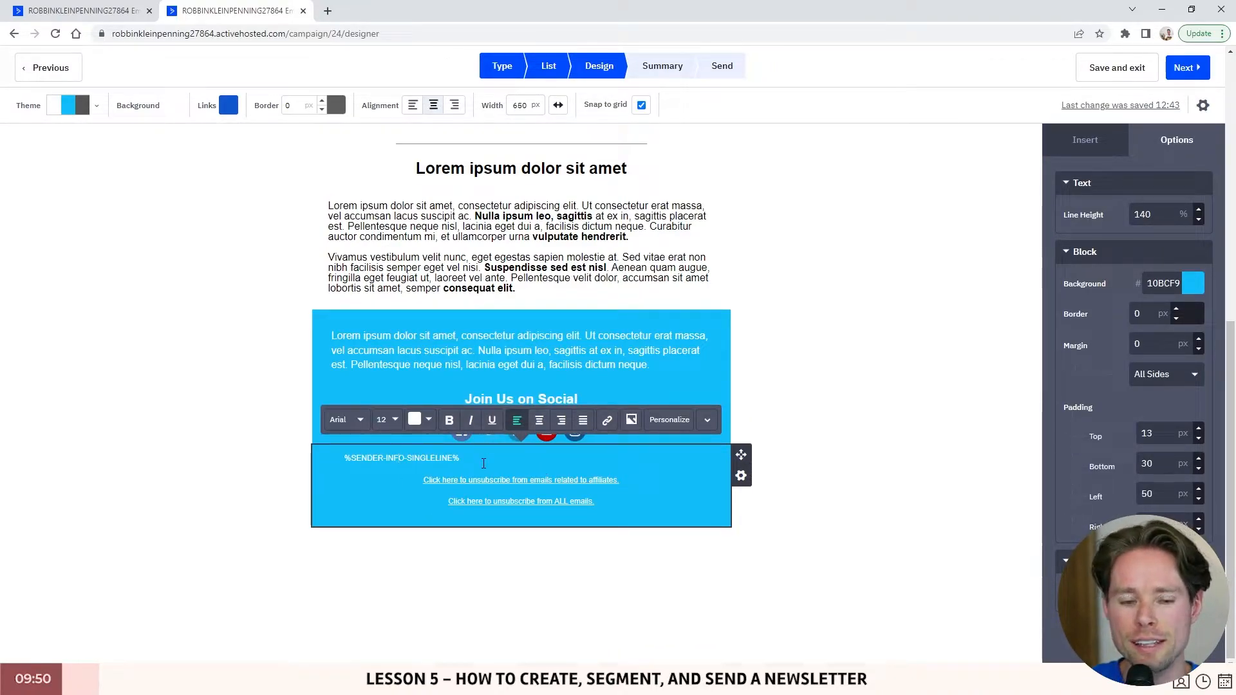
pyautogui.moveTo(597, 503); pyautogui.dragTo(327, 464)
pyautogui.click(384, 459)
pyautogui.click(620, 485)
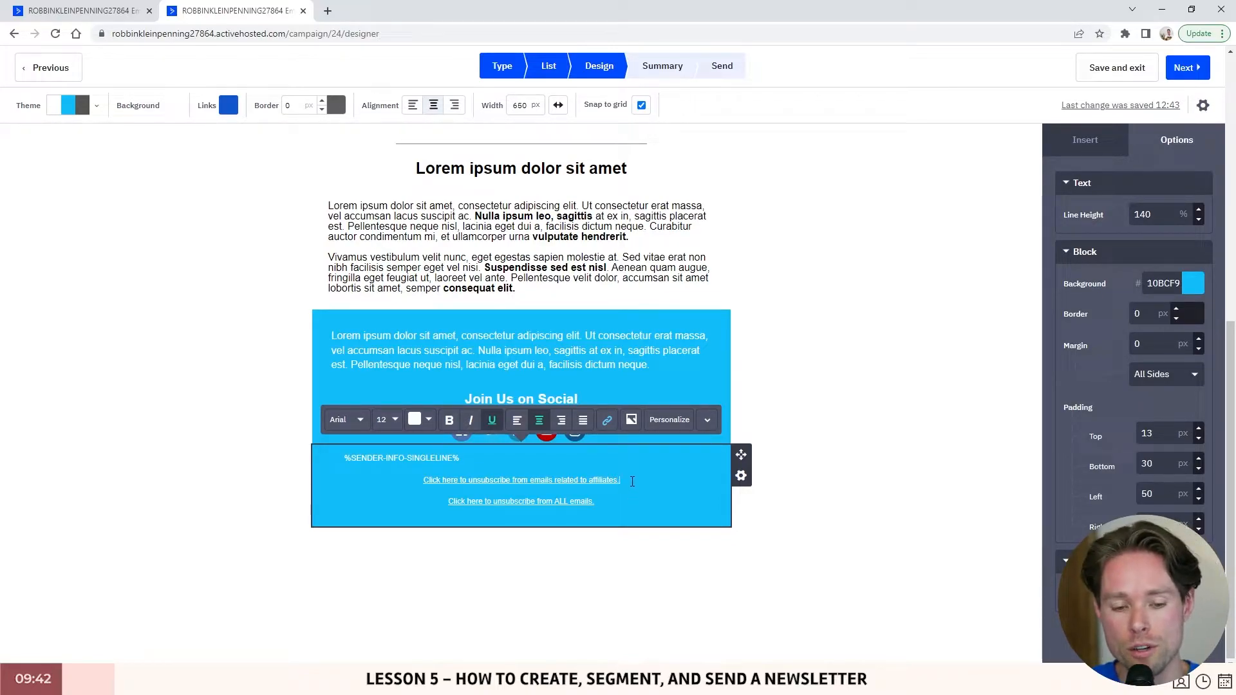
pyautogui.moveTo(620, 483); pyautogui.dragTo(423, 484)
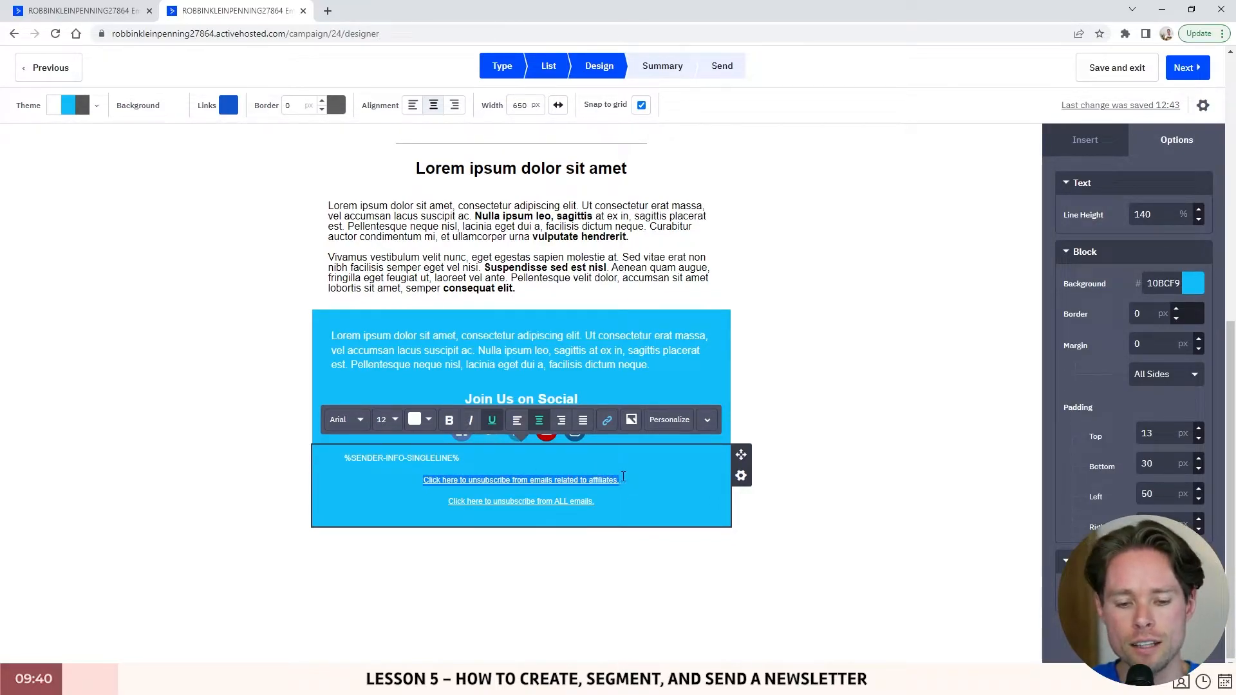
pyautogui.moveTo(620, 481); pyautogui.dragTo(408, 481)
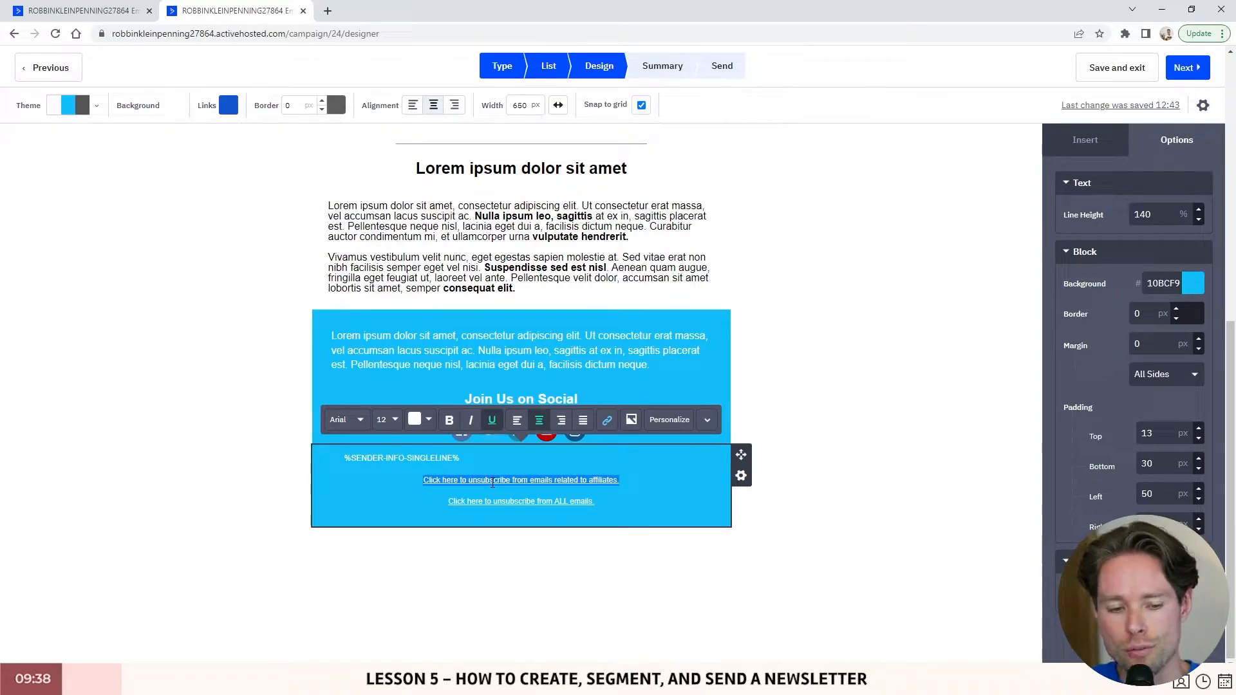
pyautogui.click(605, 483)
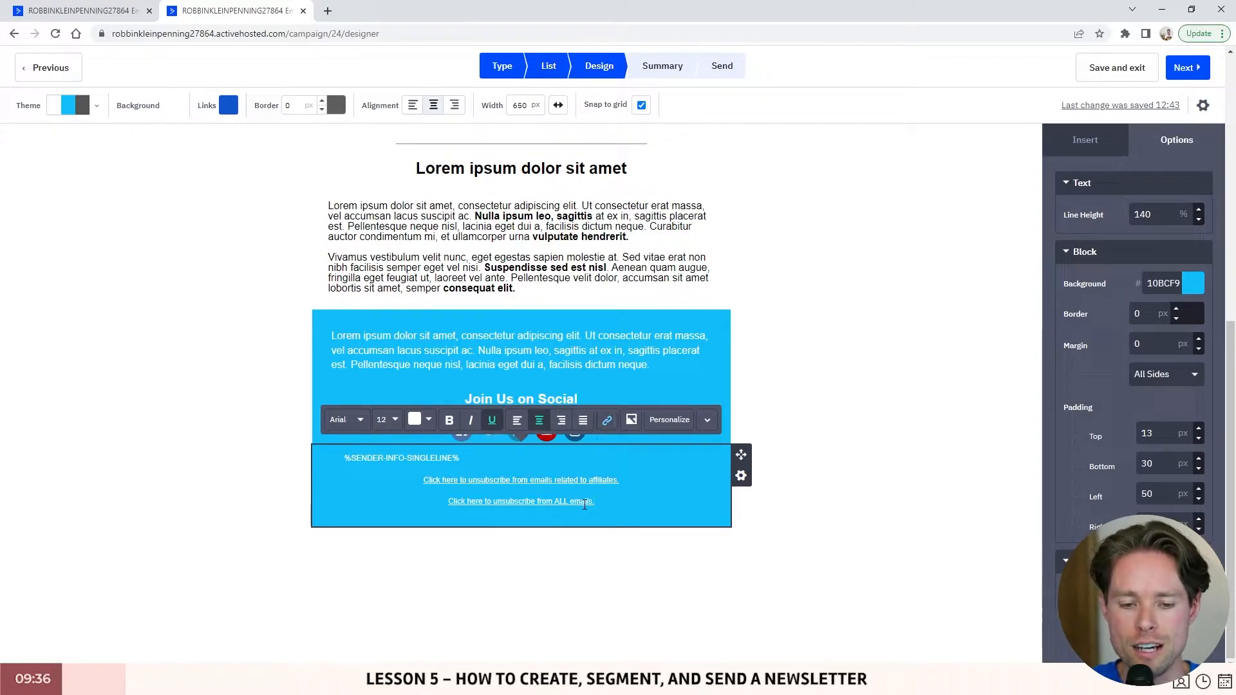
pyautogui.moveTo(620, 482); pyautogui.dragTo(477, 491)
pyautogui.click(603, 504)
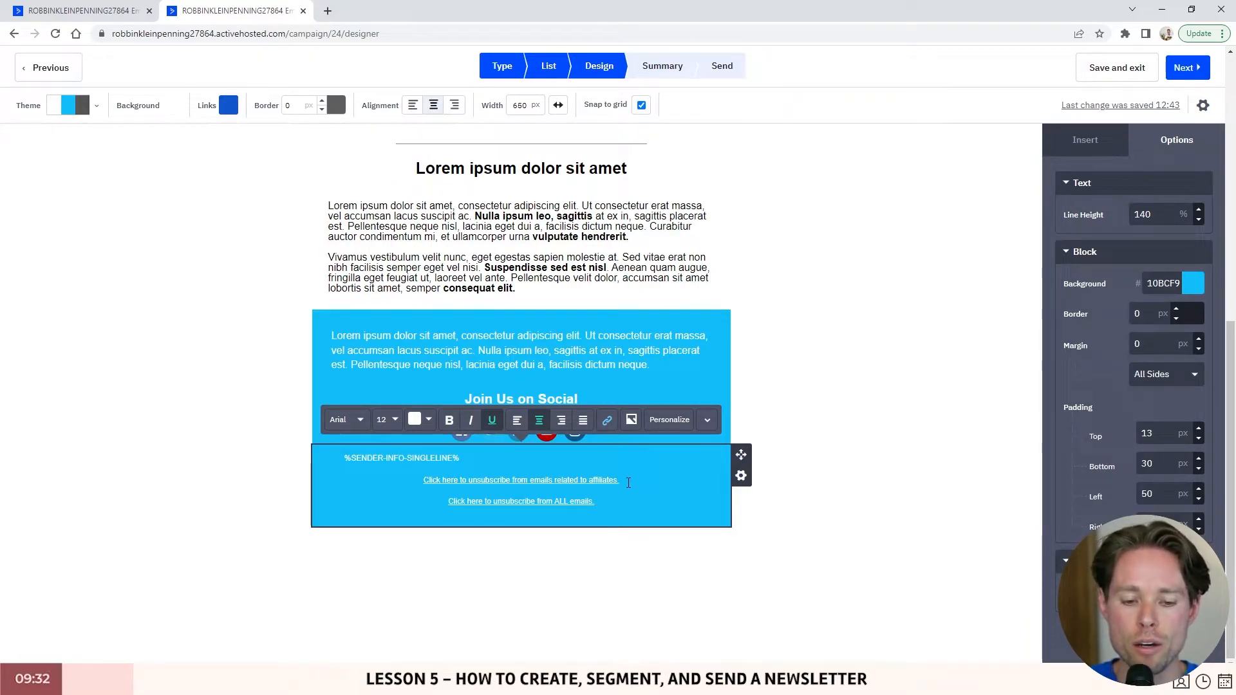
pyautogui.moveTo(628, 483); pyautogui.dragTo(414, 481)
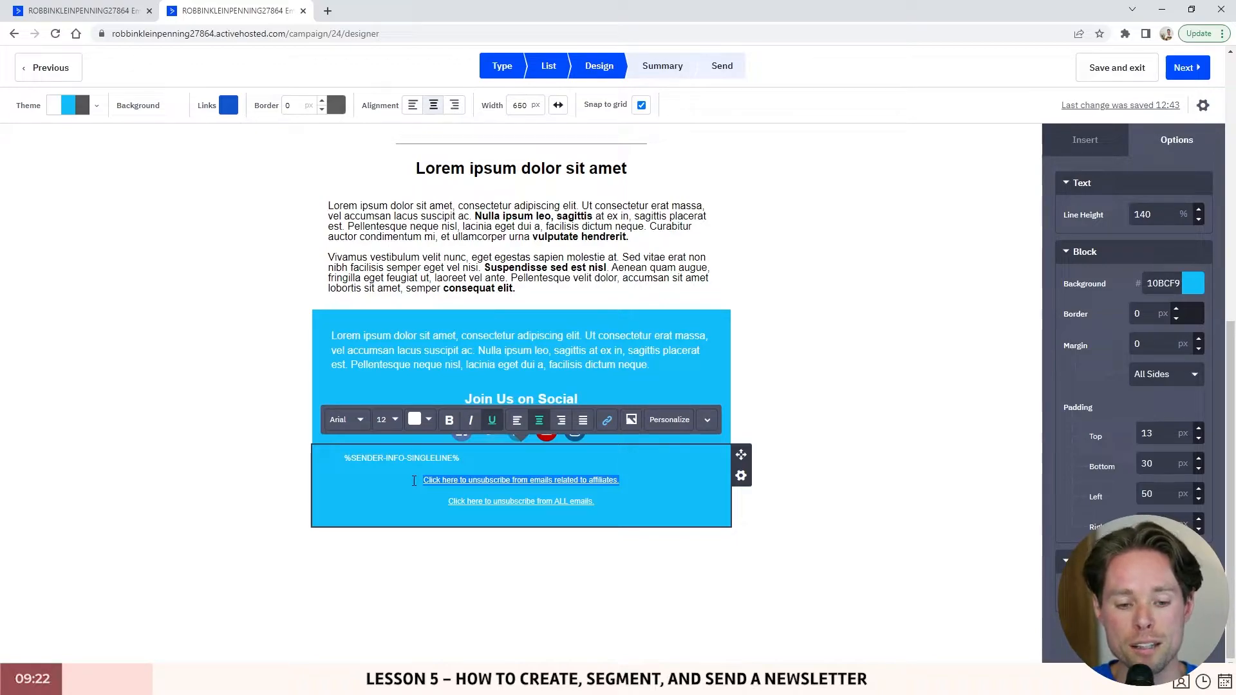
pyautogui.click(497, 482)
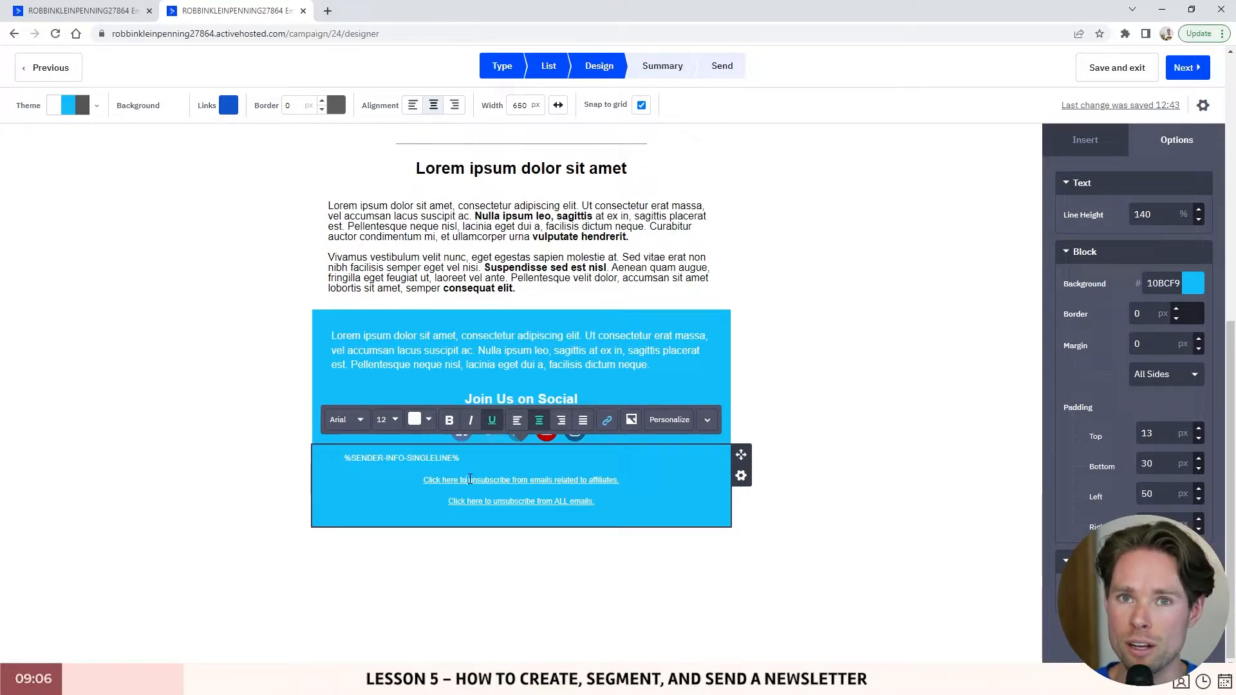
# - Review the affiliates line, the unsubscribe-from-ALL-emails link and the sender info line
pyautogui.tripleClick(447, 478)
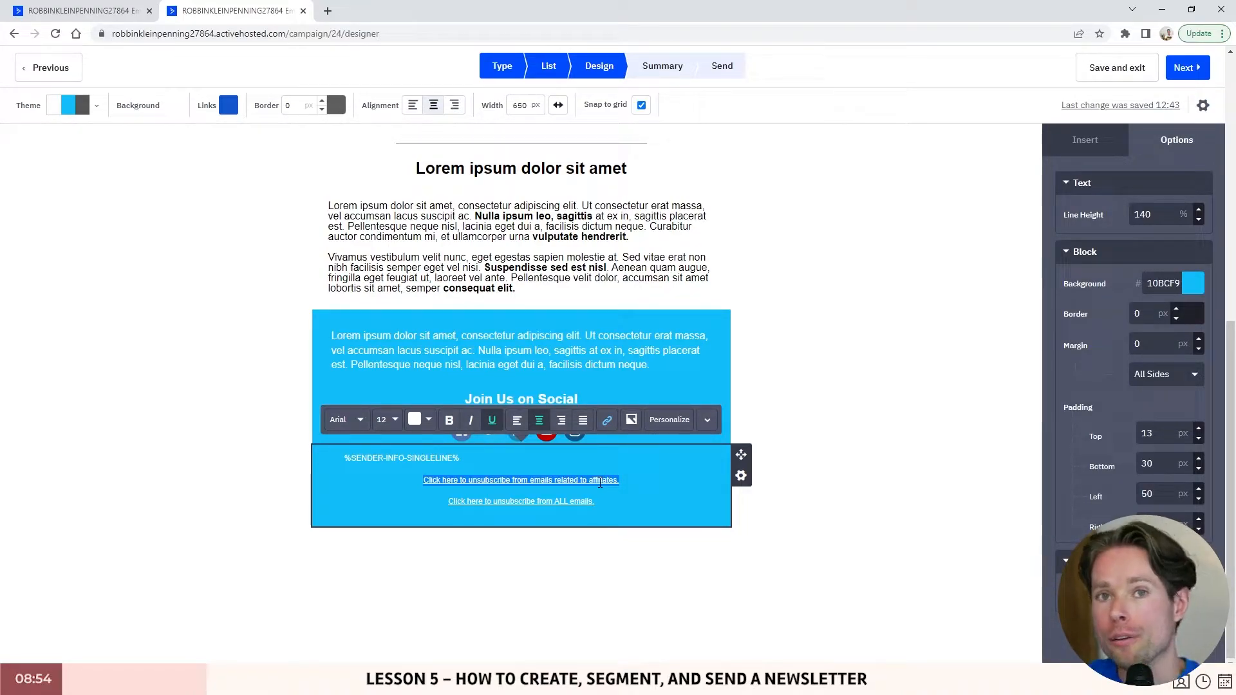
pyautogui.click(615, 482)
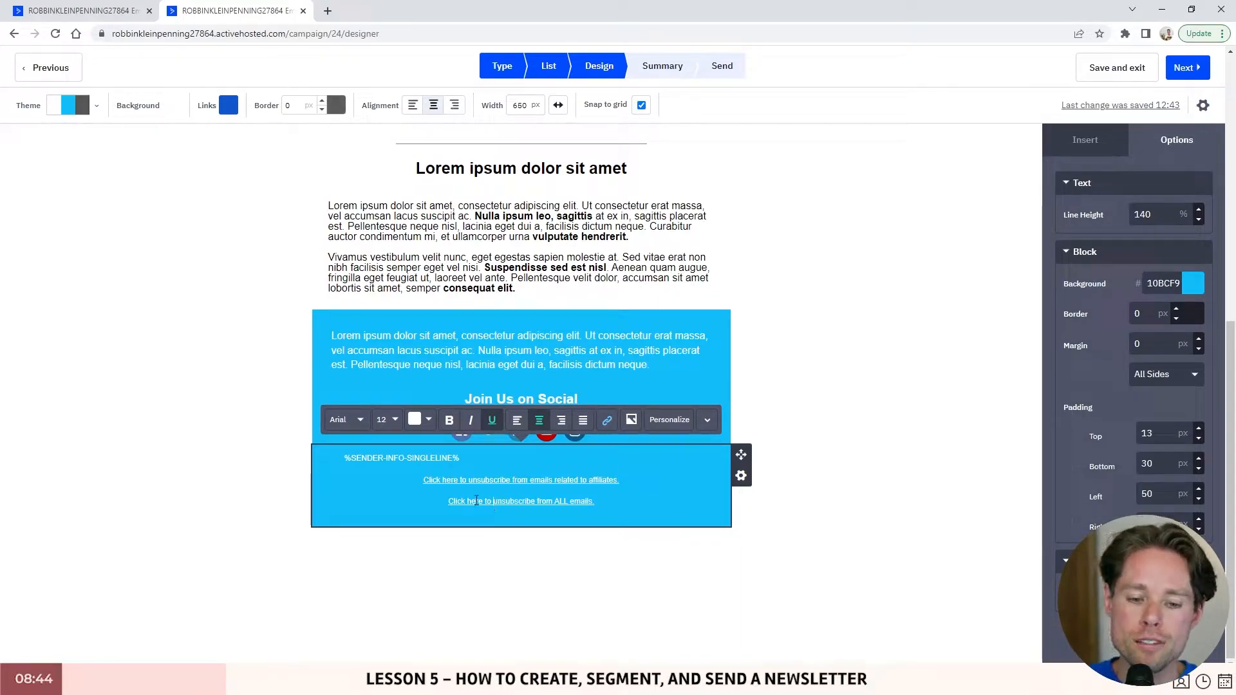
pyautogui.moveTo(449, 501); pyautogui.dragTo(597, 504)
pyautogui.click(600, 504)
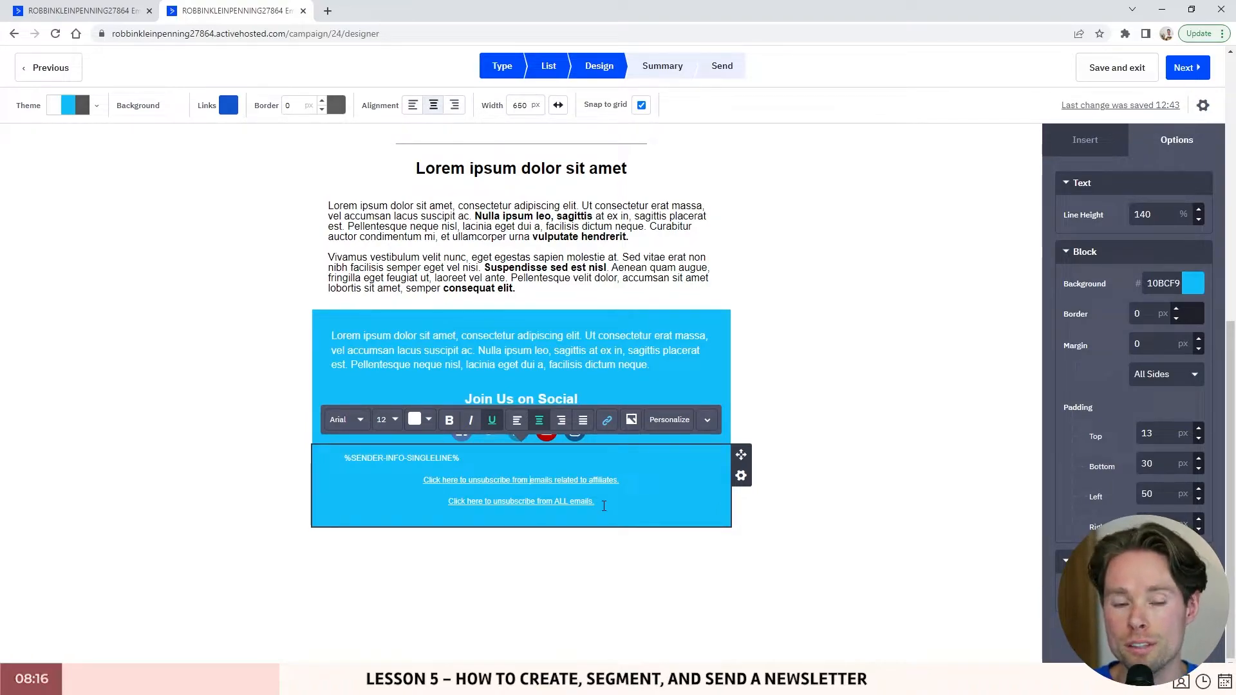
pyautogui.click(524, 463)
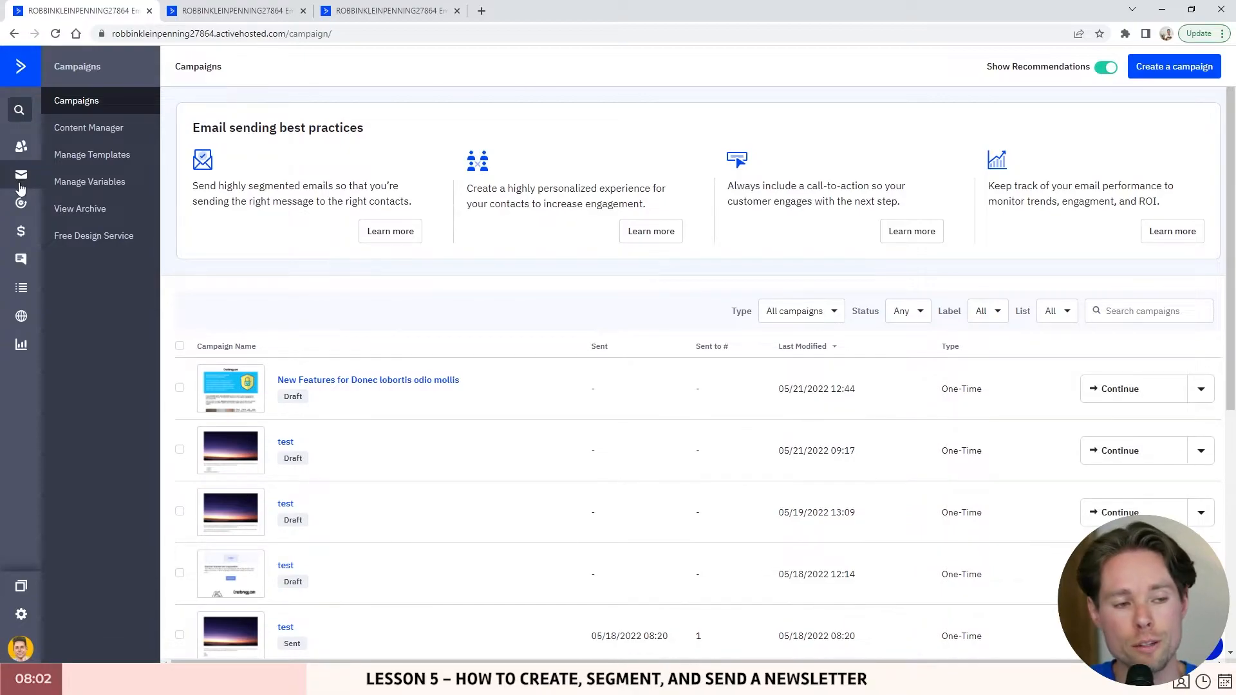
# - Create a Standard campaign named 'test' and continue to recipient selection
pyautogui.click(1166, 70)
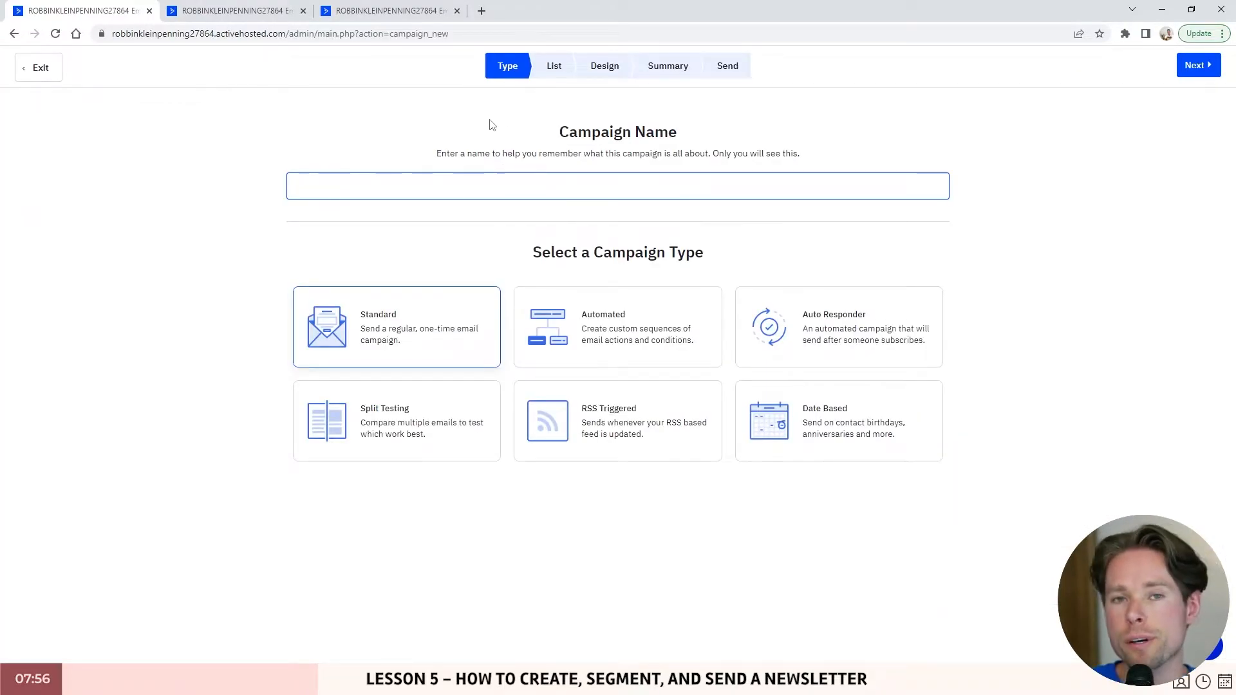
pyautogui.moveTo(553, 133); pyautogui.dragTo(816, 161)
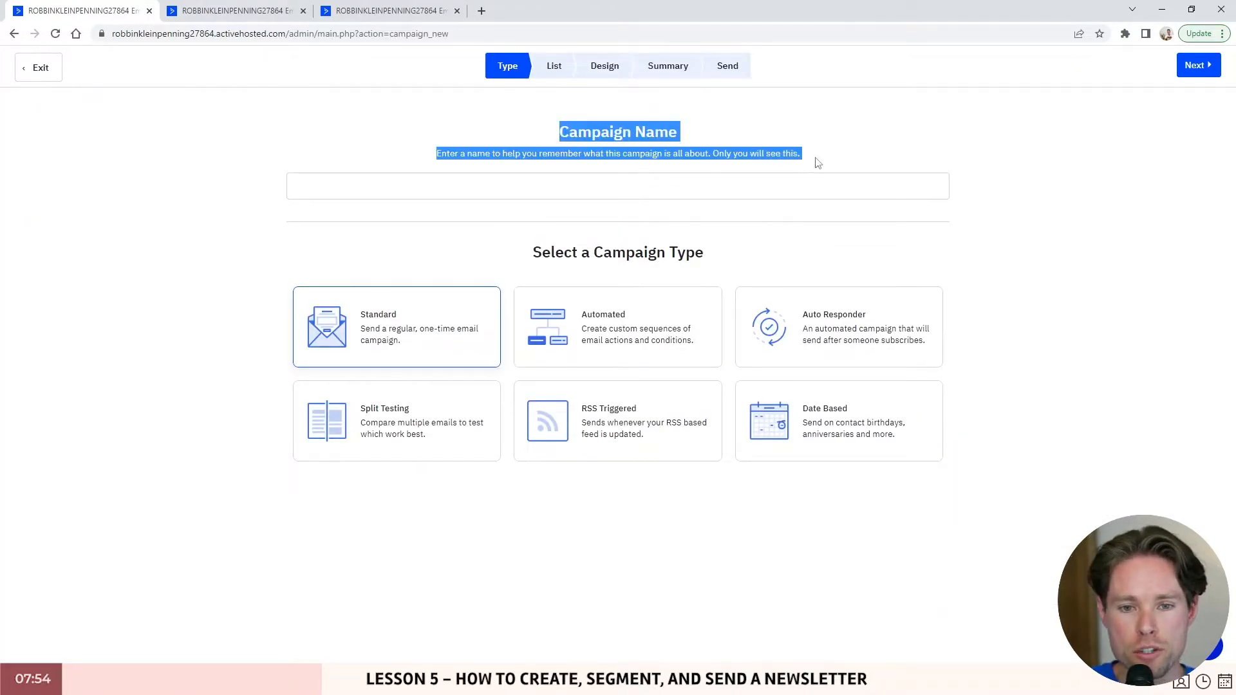
pyautogui.click(442, 190)
pyautogui.write('test')
pyautogui.moveTo(530, 252); pyautogui.dragTo(734, 245)
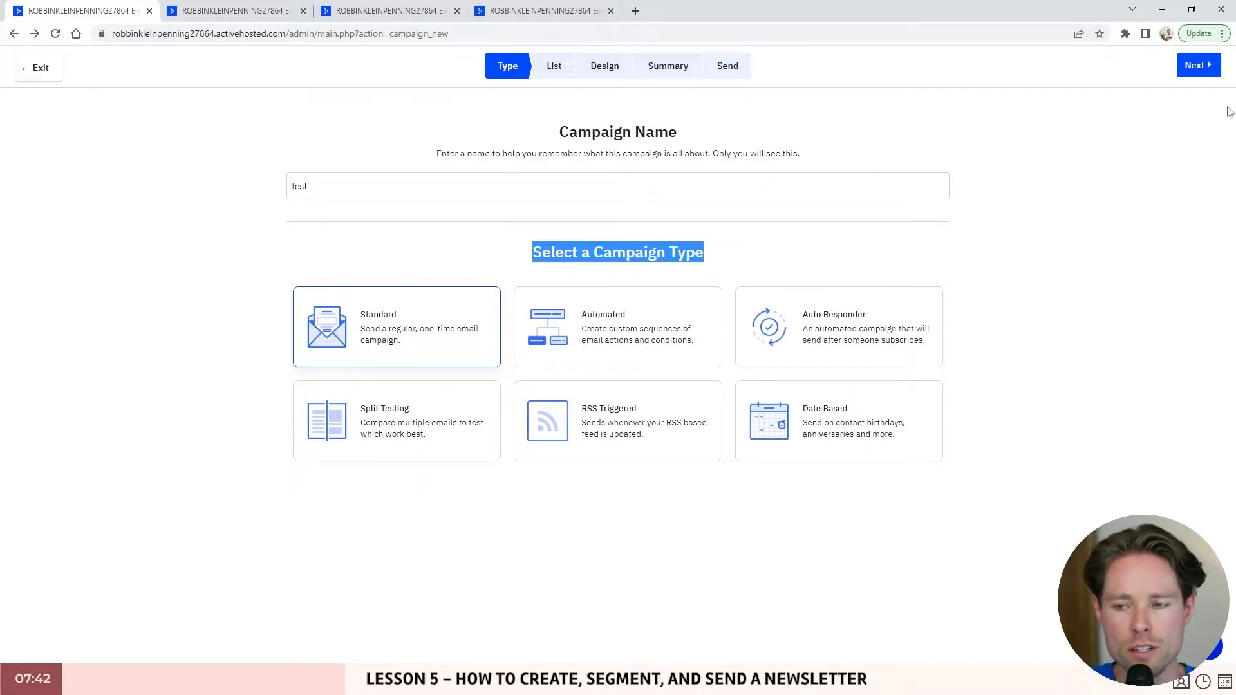
pyautogui.click(1203, 67)
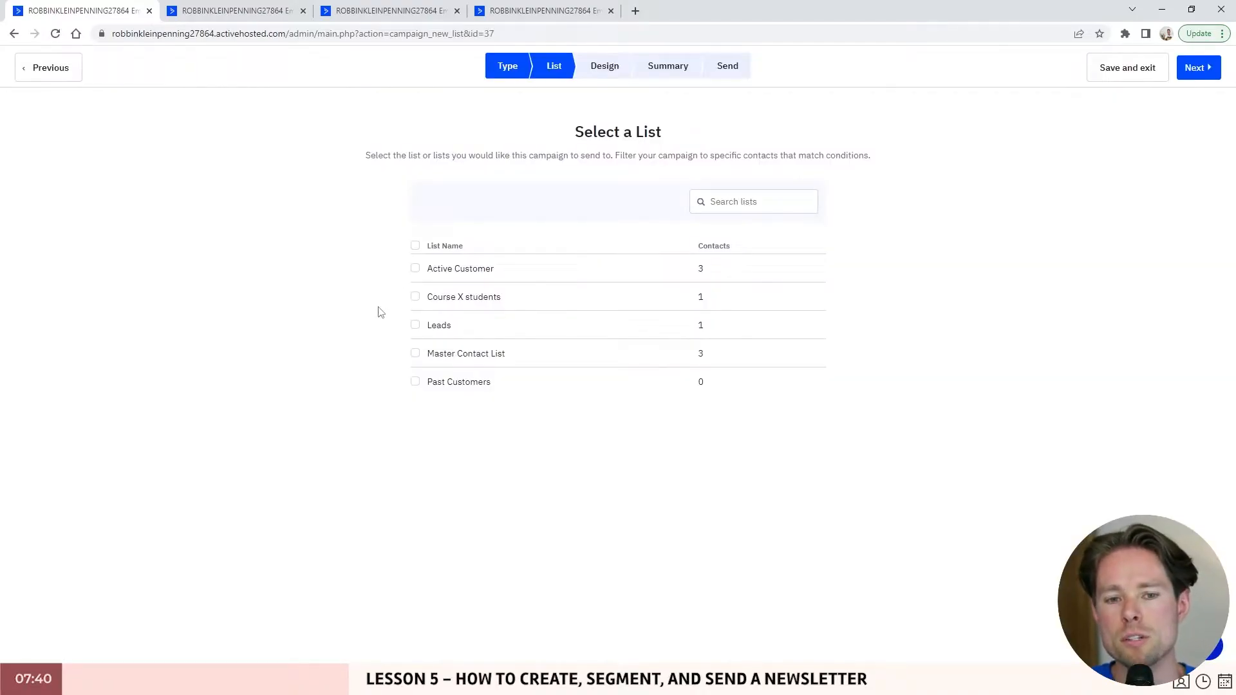
# - Tick the Active Customer list as the recipients and continue to the Design step
pyautogui.click(426, 275)
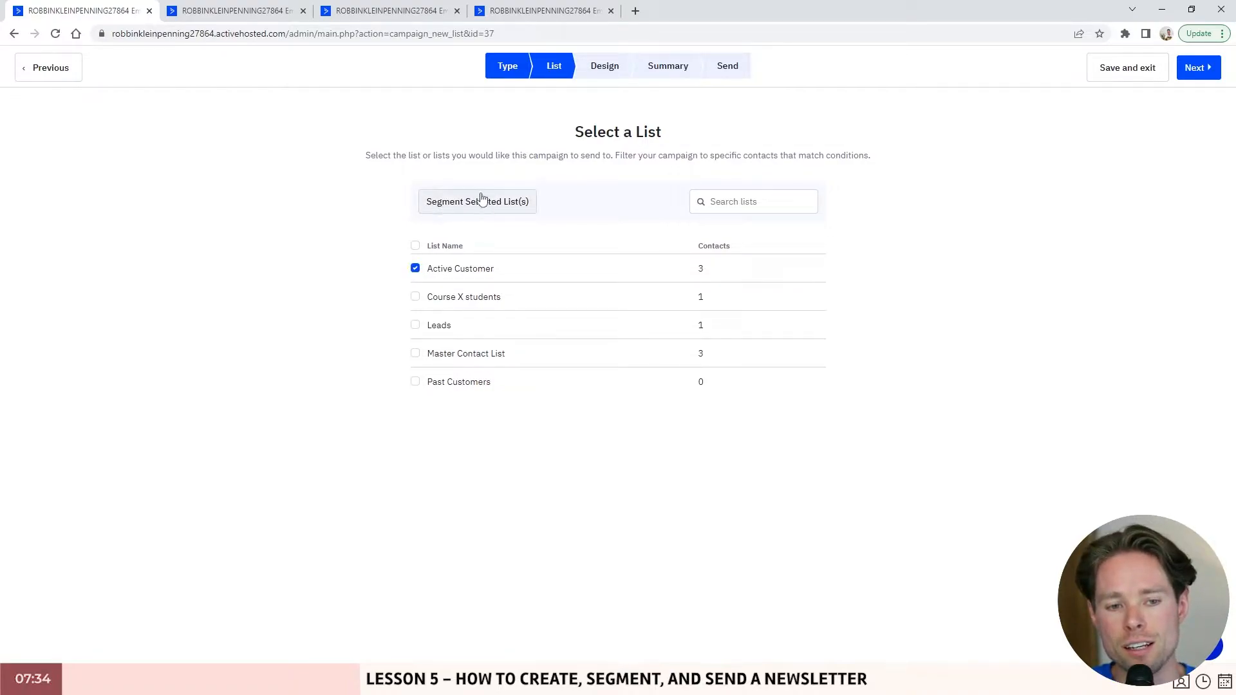
pyautogui.click(479, 204)
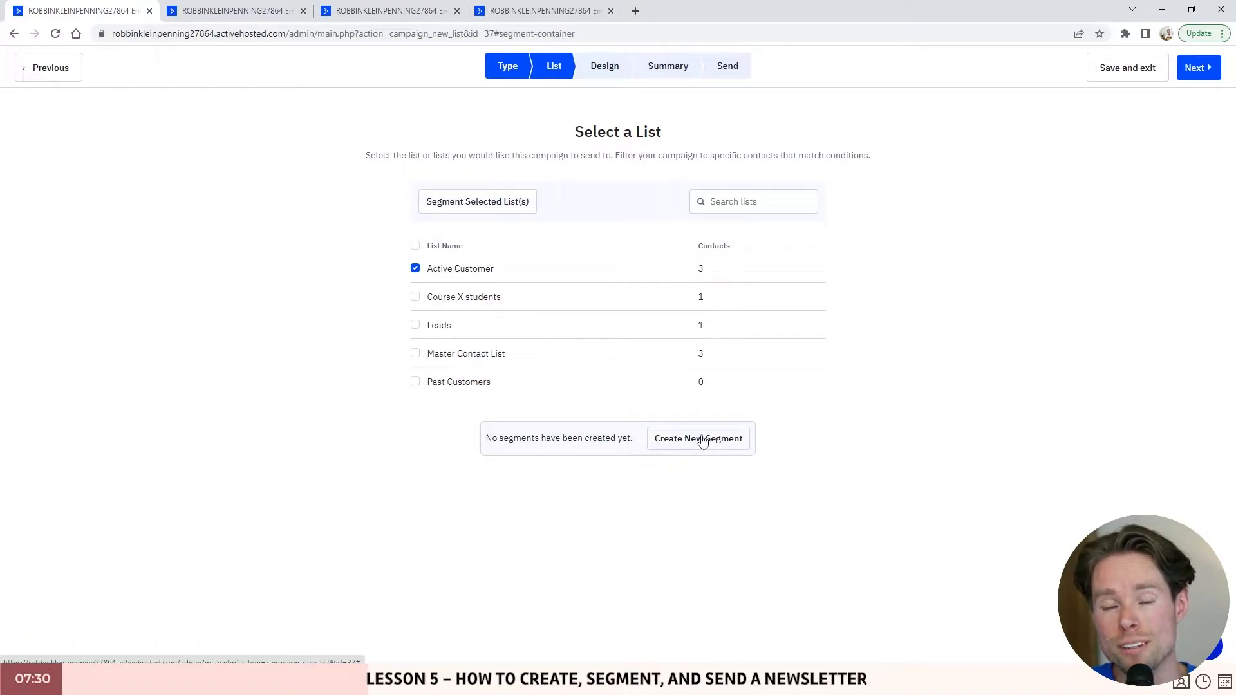
pyautogui.click(415, 268)
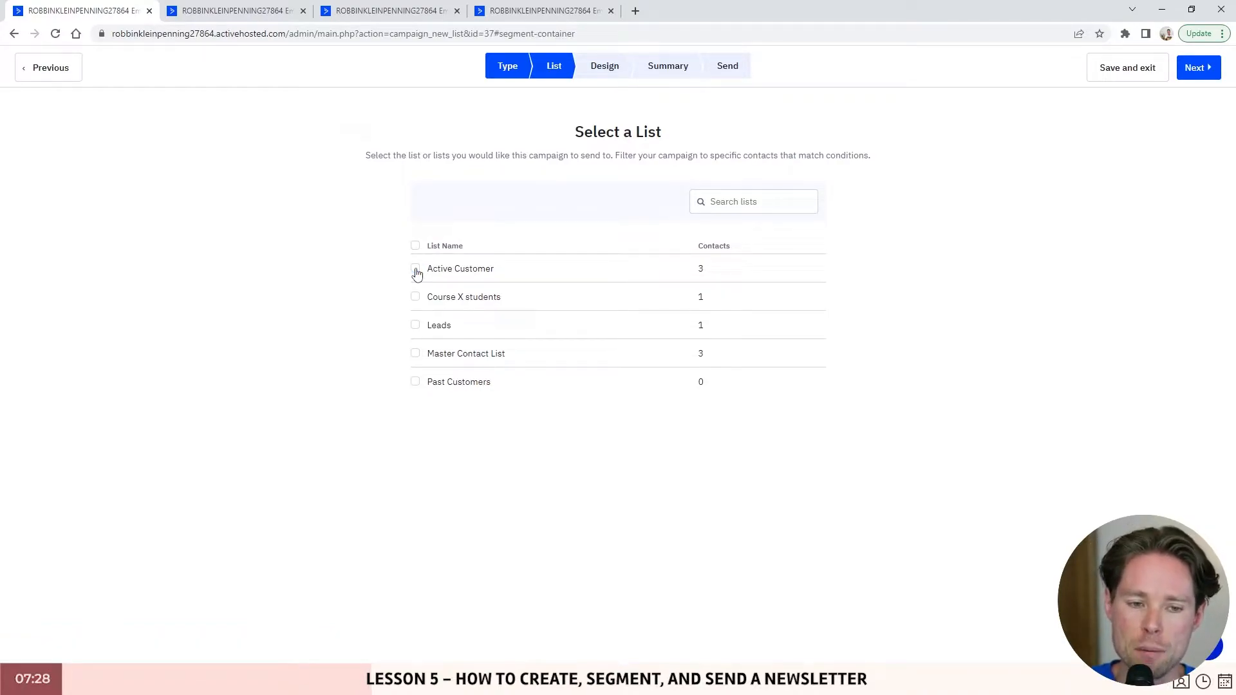
pyautogui.click(415, 268)
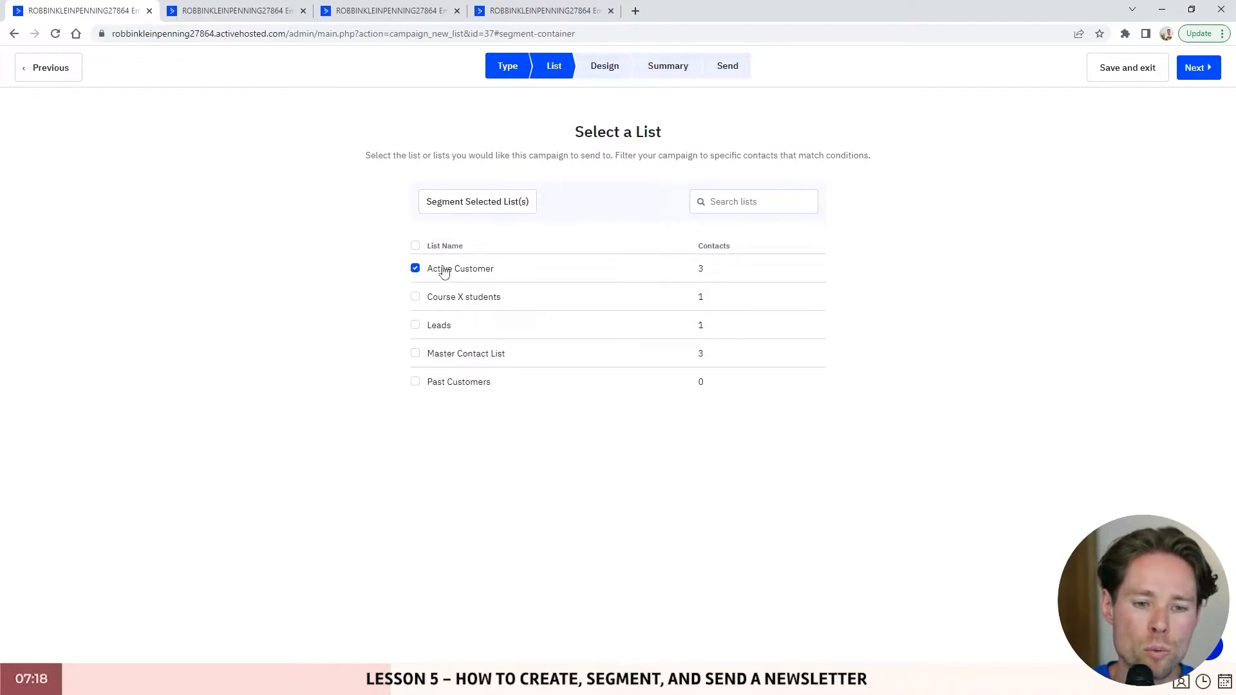
pyautogui.click(415, 269)
pyautogui.click(416, 269)
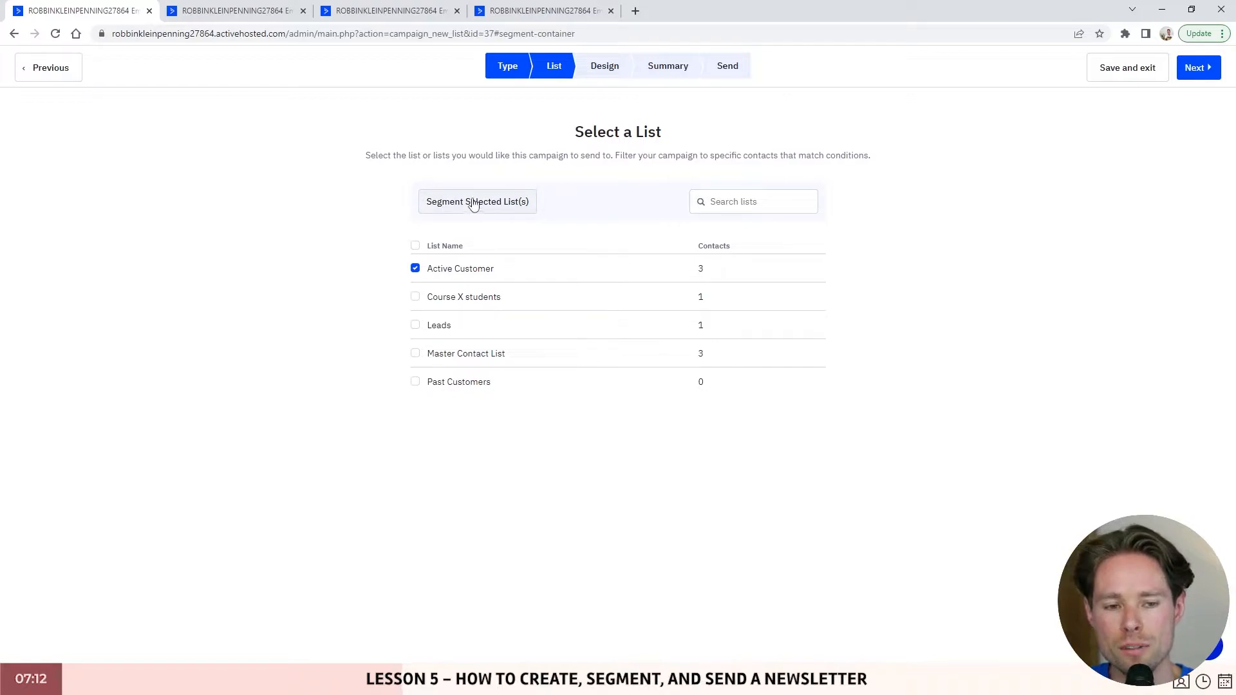
pyautogui.click(415, 269)
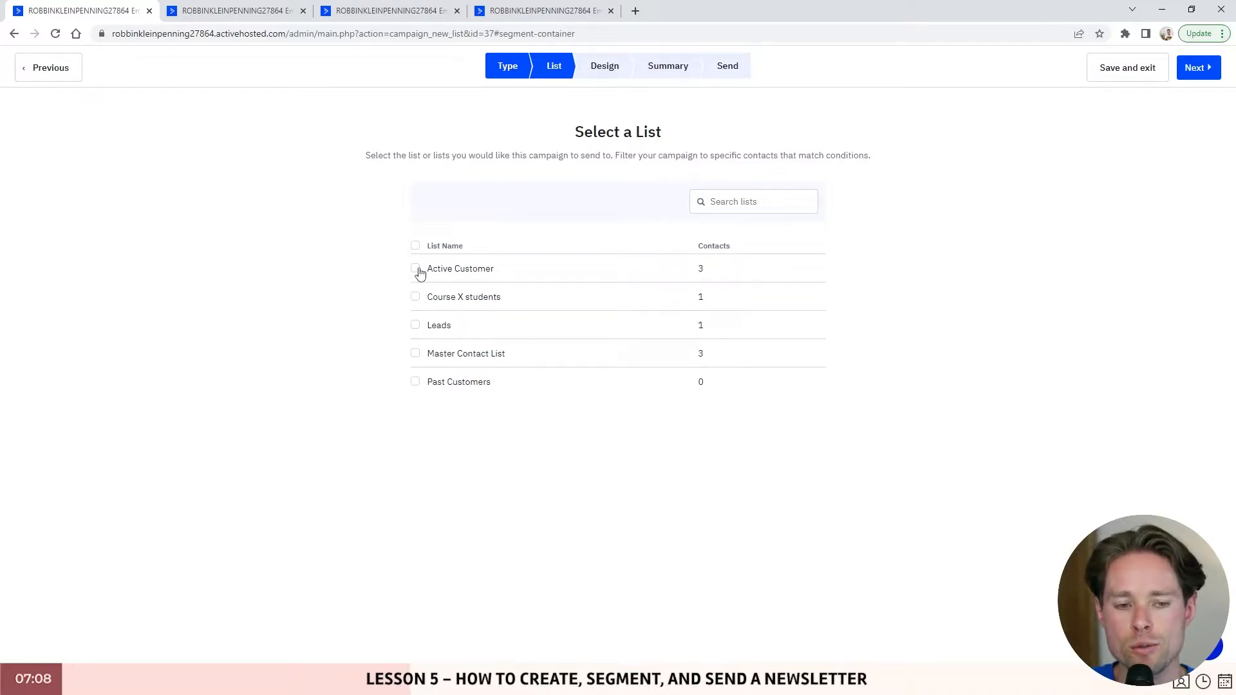
pyautogui.click(416, 270)
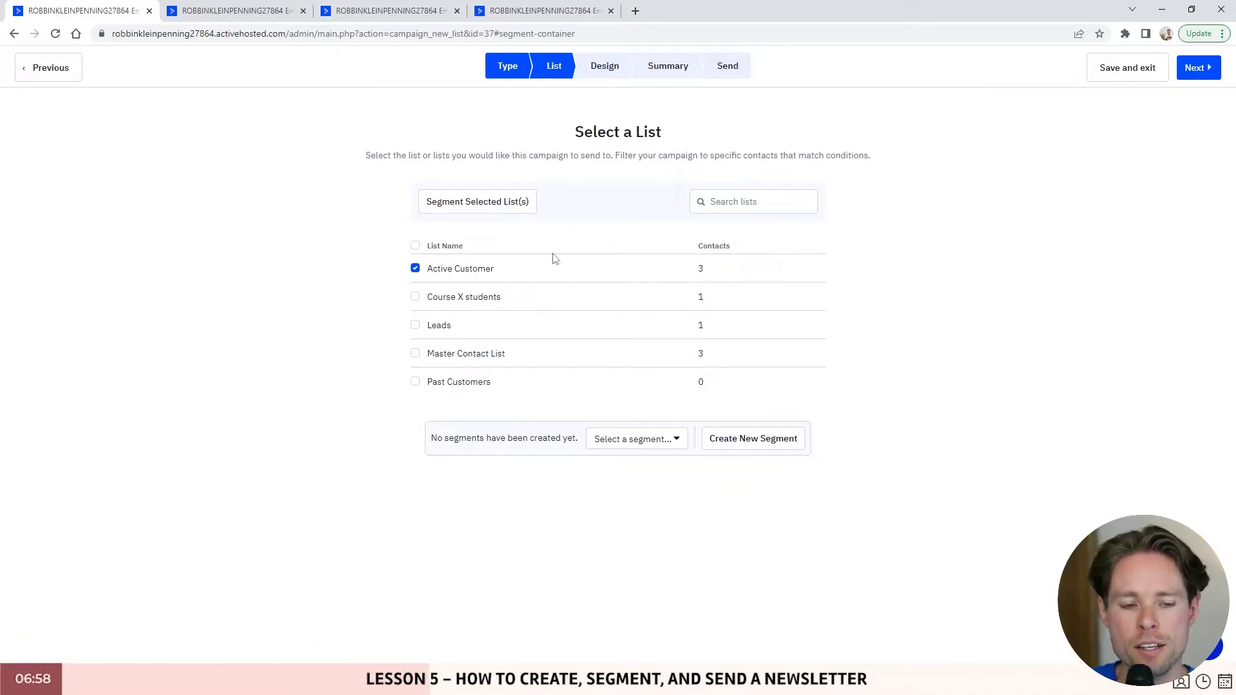
pyautogui.click(1200, 69)
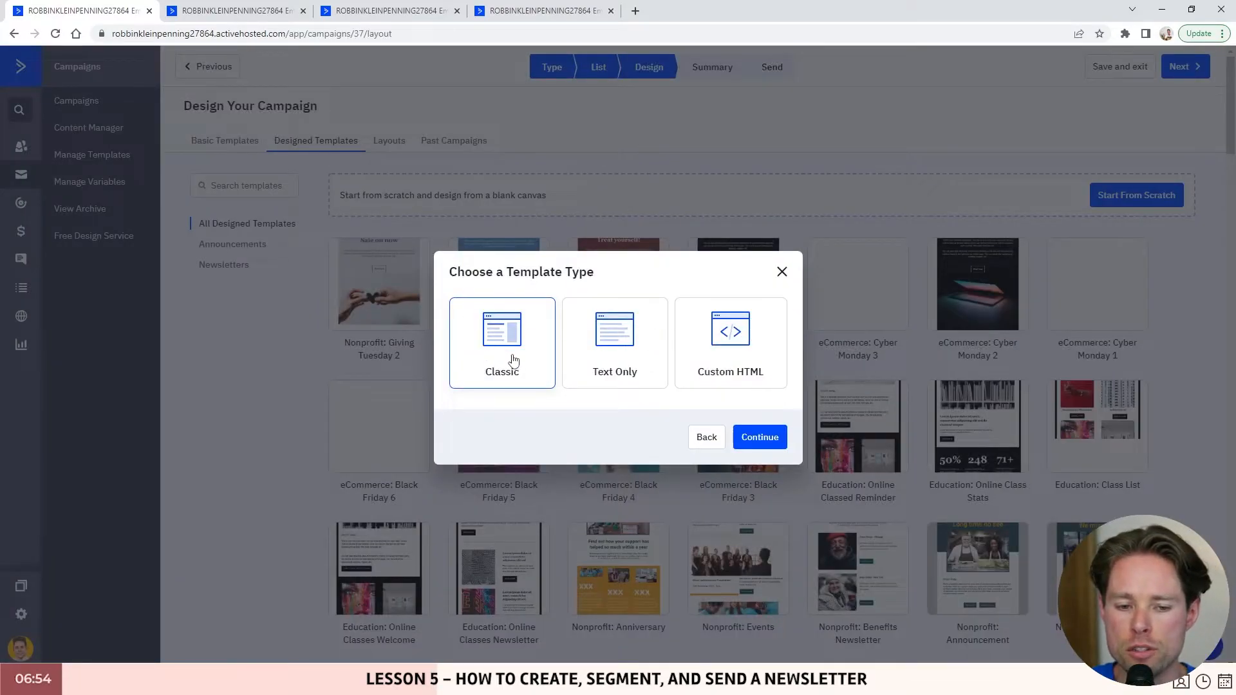
# - Choose the Classic template type after checking Text Only's open-tracking warning
pyautogui.click(613, 325)
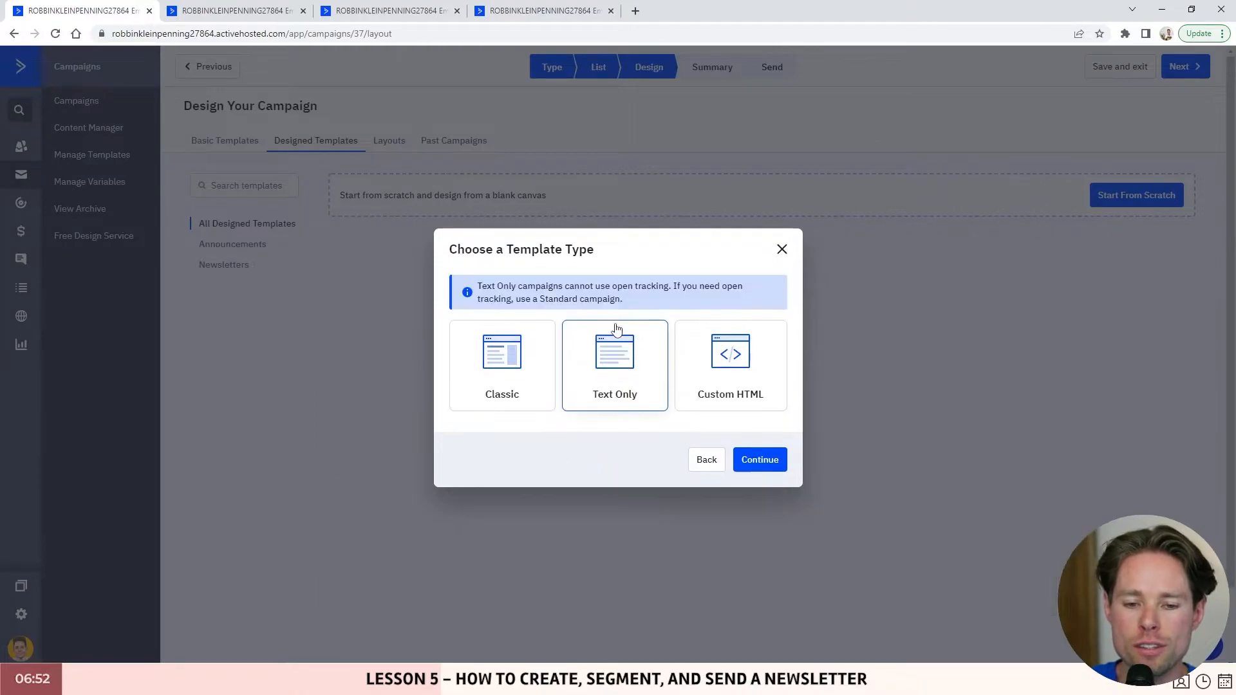
pyautogui.moveTo(476, 290); pyautogui.dragTo(673, 286)
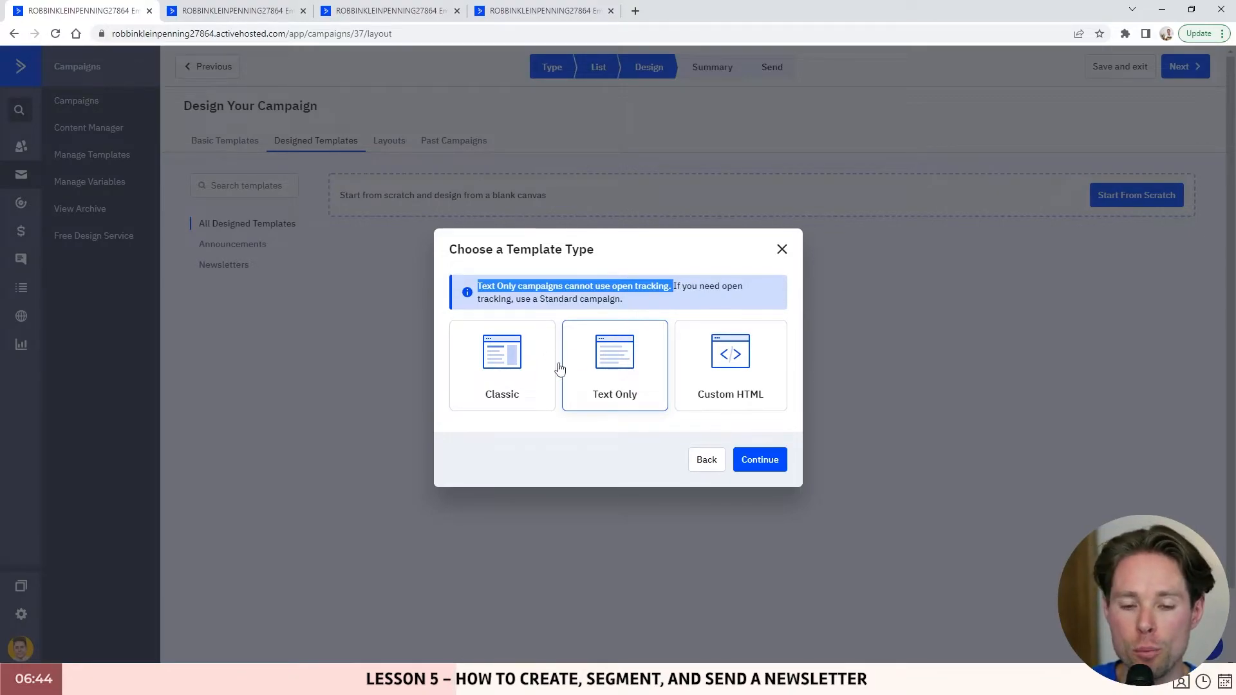
pyautogui.click(505, 384)
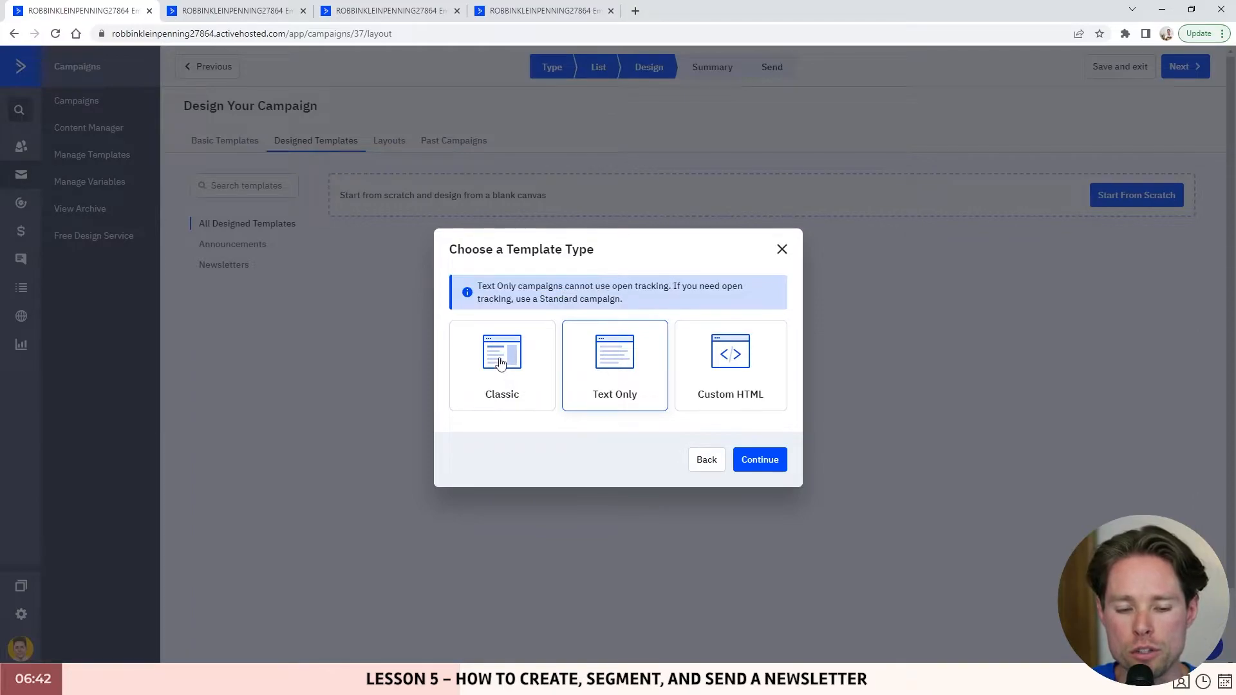
pyautogui.click(759, 437)
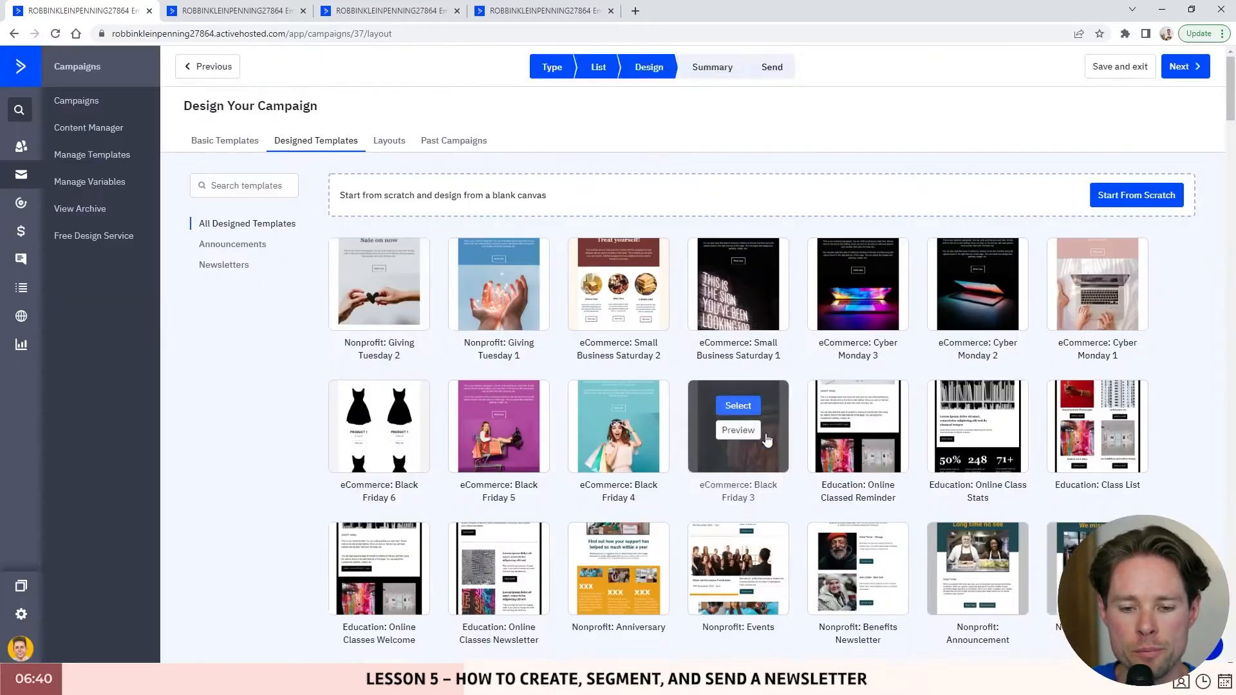
# - Scroll through the Designed Templates gallery
pyautogui.scroll(-2, 820, 216)
pyautogui.moveTo(978, 186)
pyautogui.scroll(-2, 946, 283)
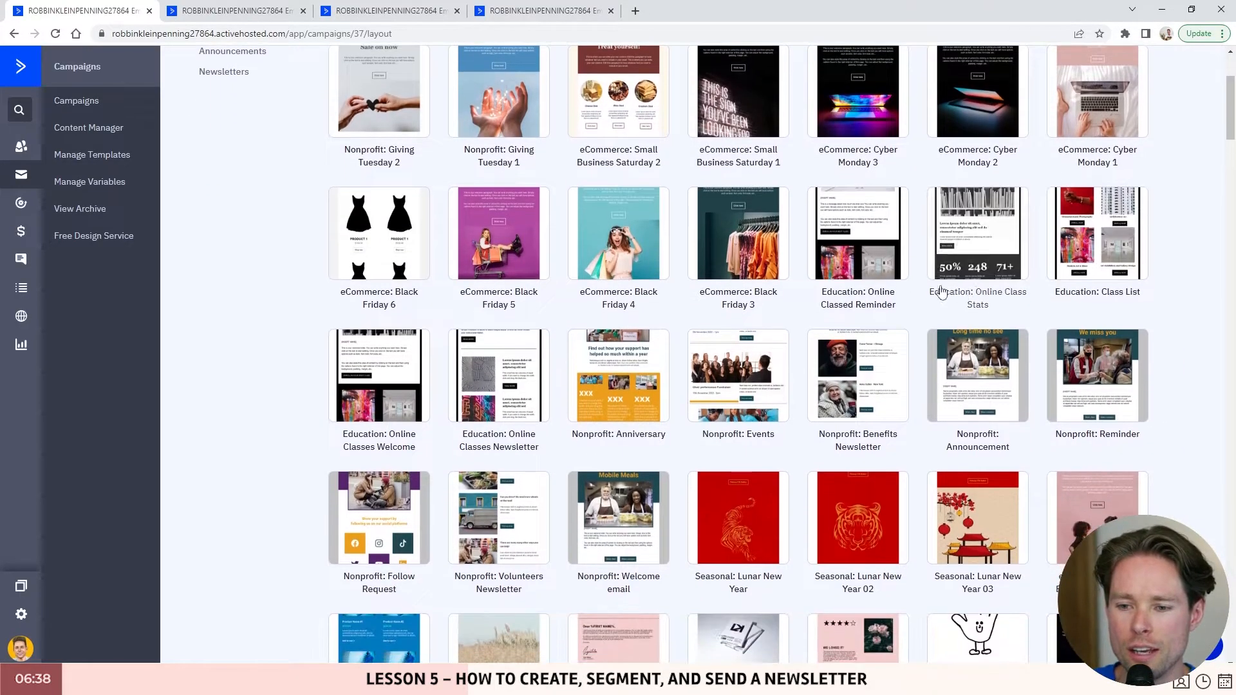
pyautogui.moveTo(502, 312)
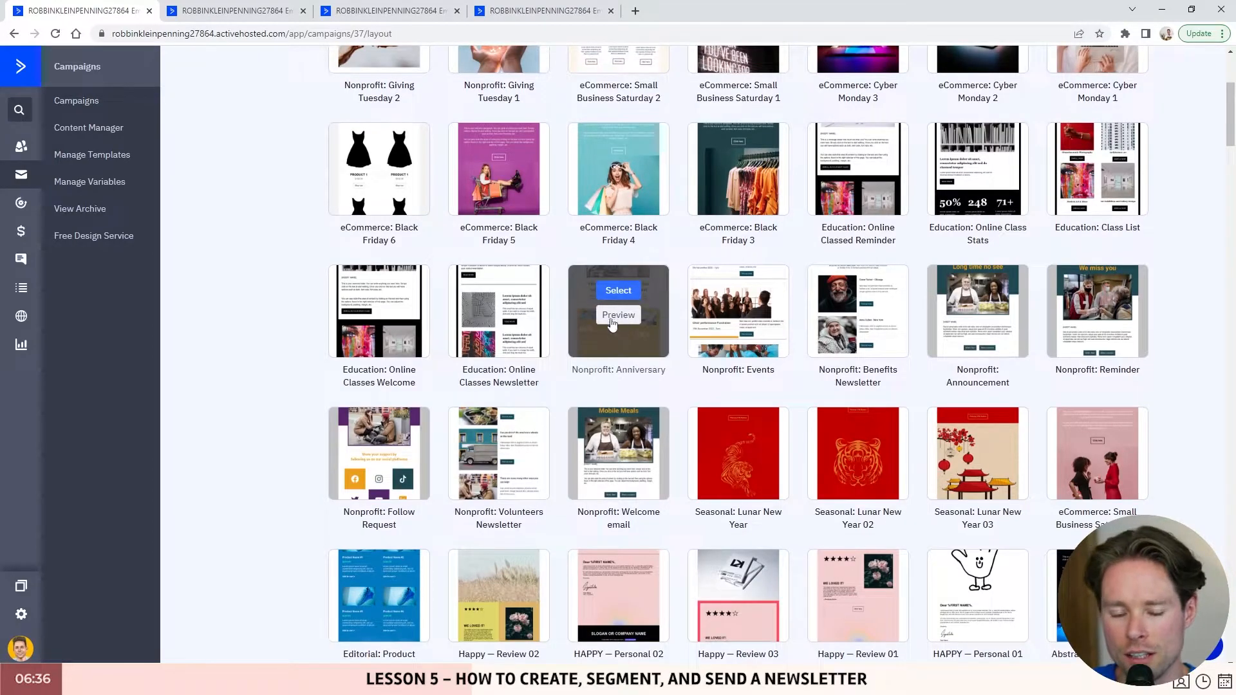
pyautogui.moveTo(1015, 333)
pyautogui.scroll(-5, 966, 331)
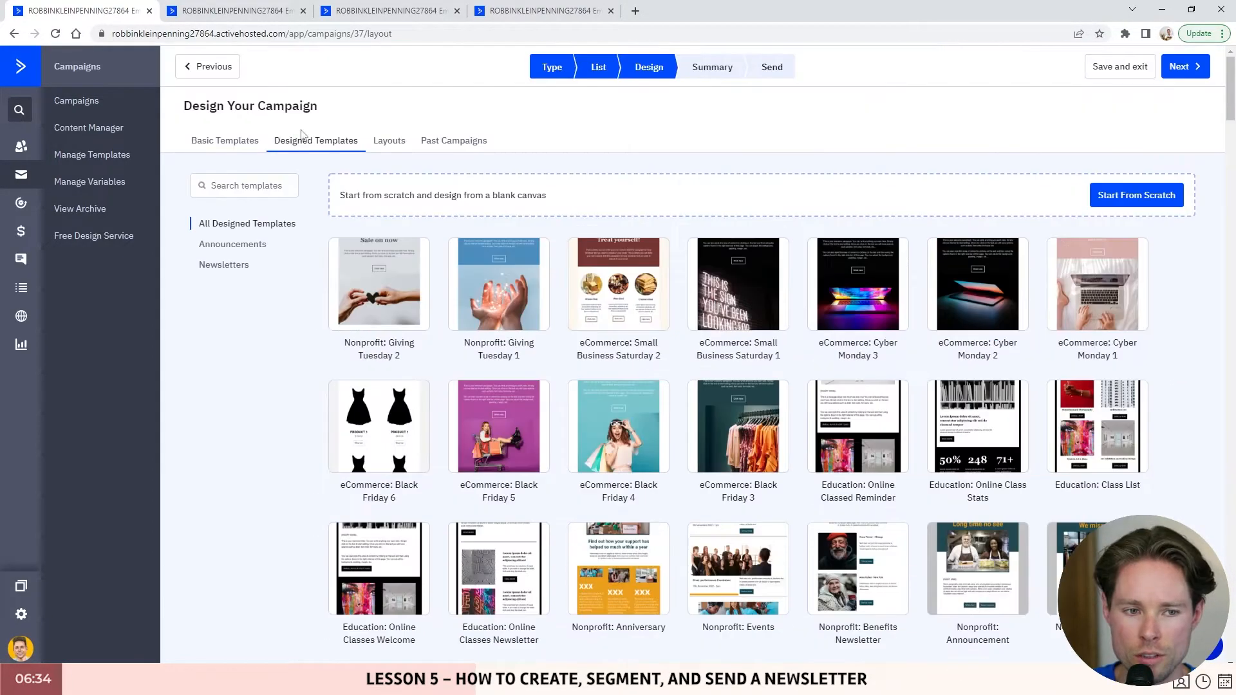
# - Browse the Basic Templates and preview 'Say Hello to a New Customer'
pyautogui.click(220, 147)
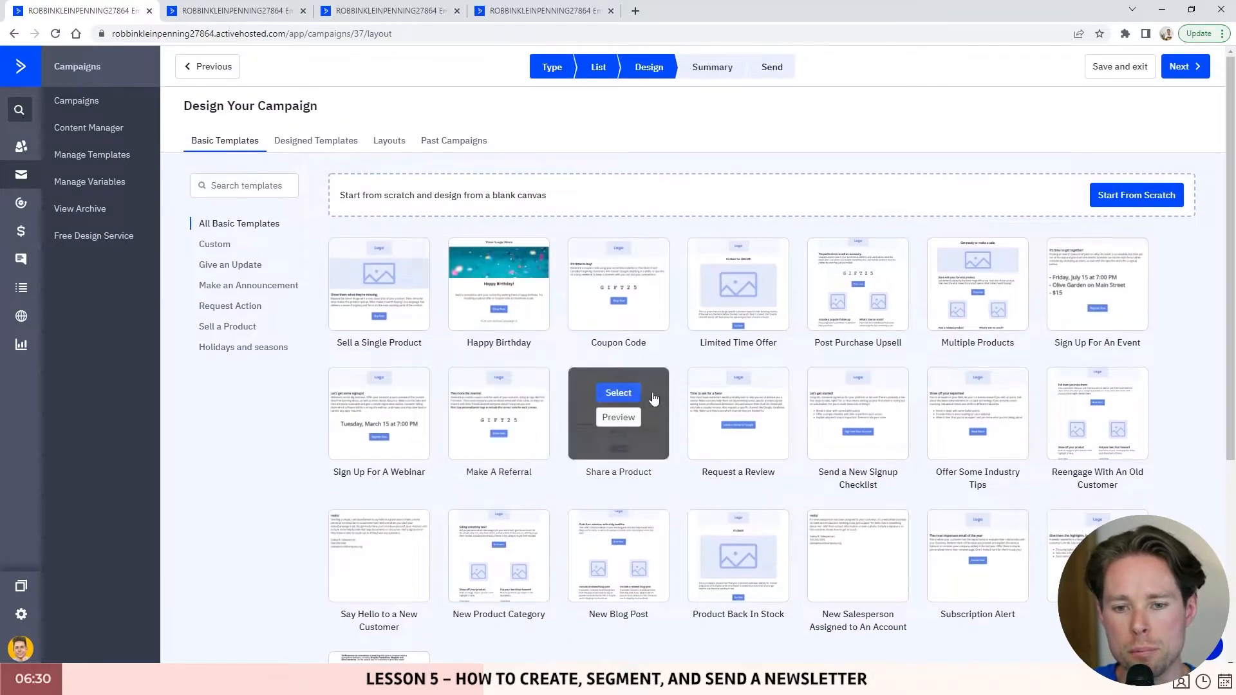
pyautogui.scroll(-2, 861, 304)
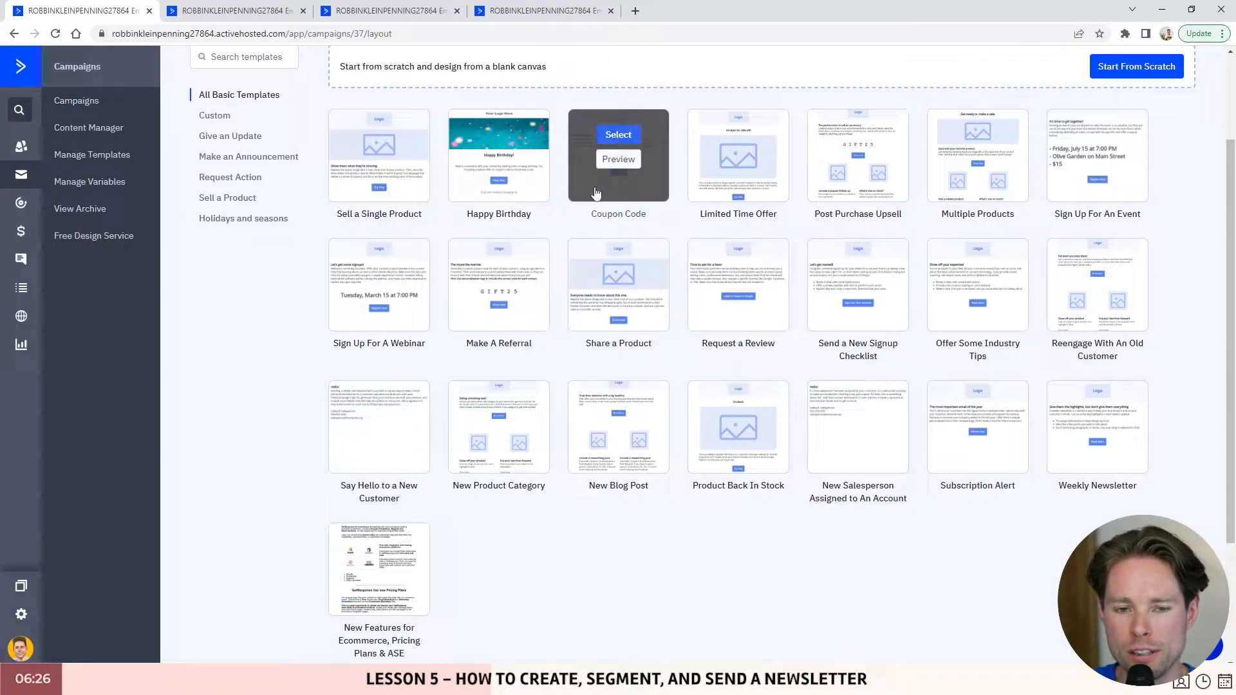
pyautogui.scroll(1, 869, 448)
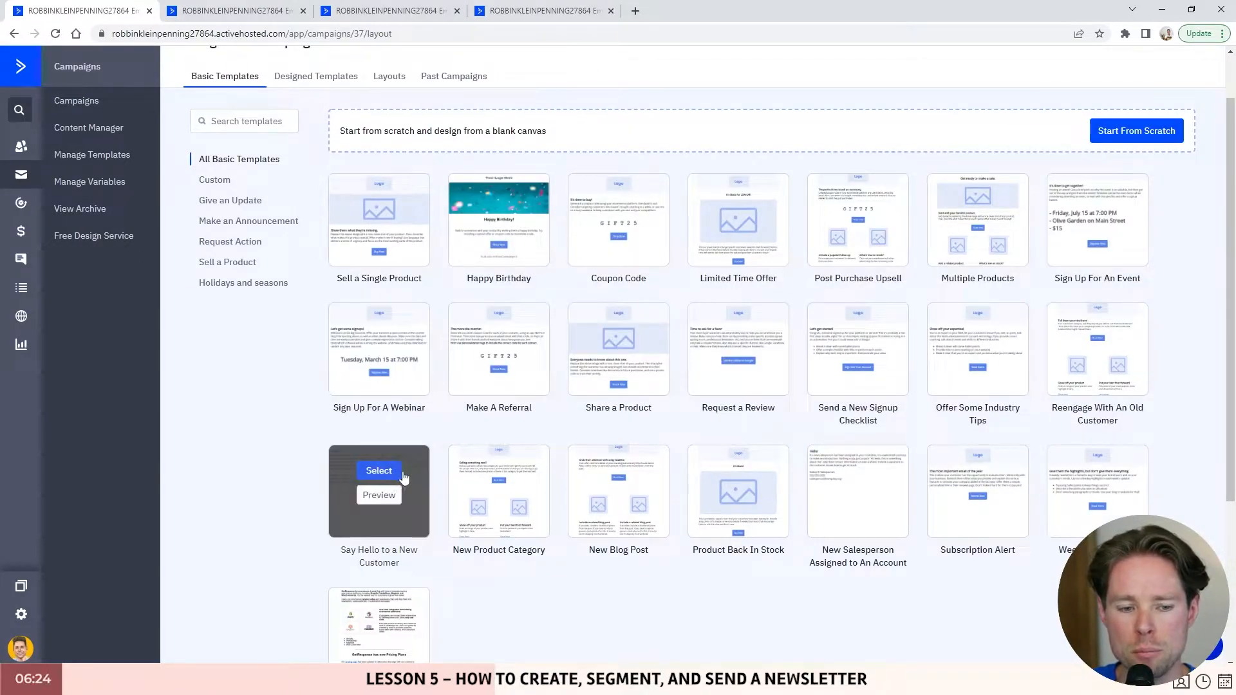
pyautogui.click(379, 495)
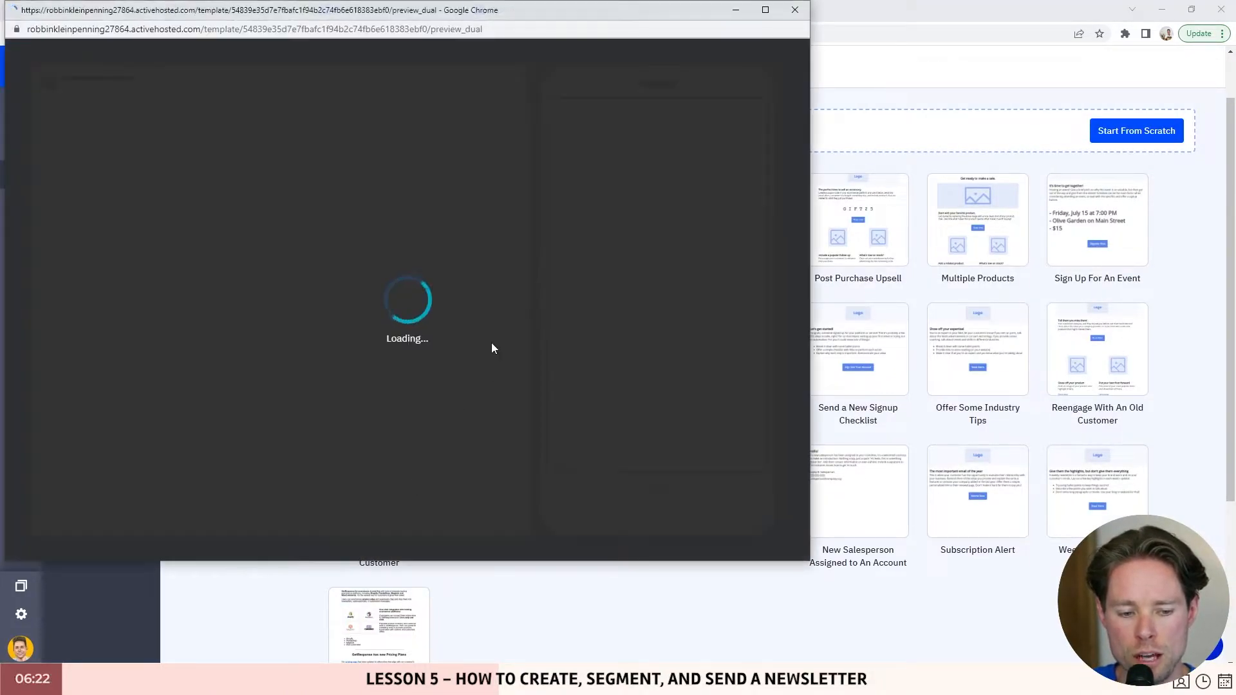
pyautogui.moveTo(85, 123); pyautogui.dragTo(299, 269)
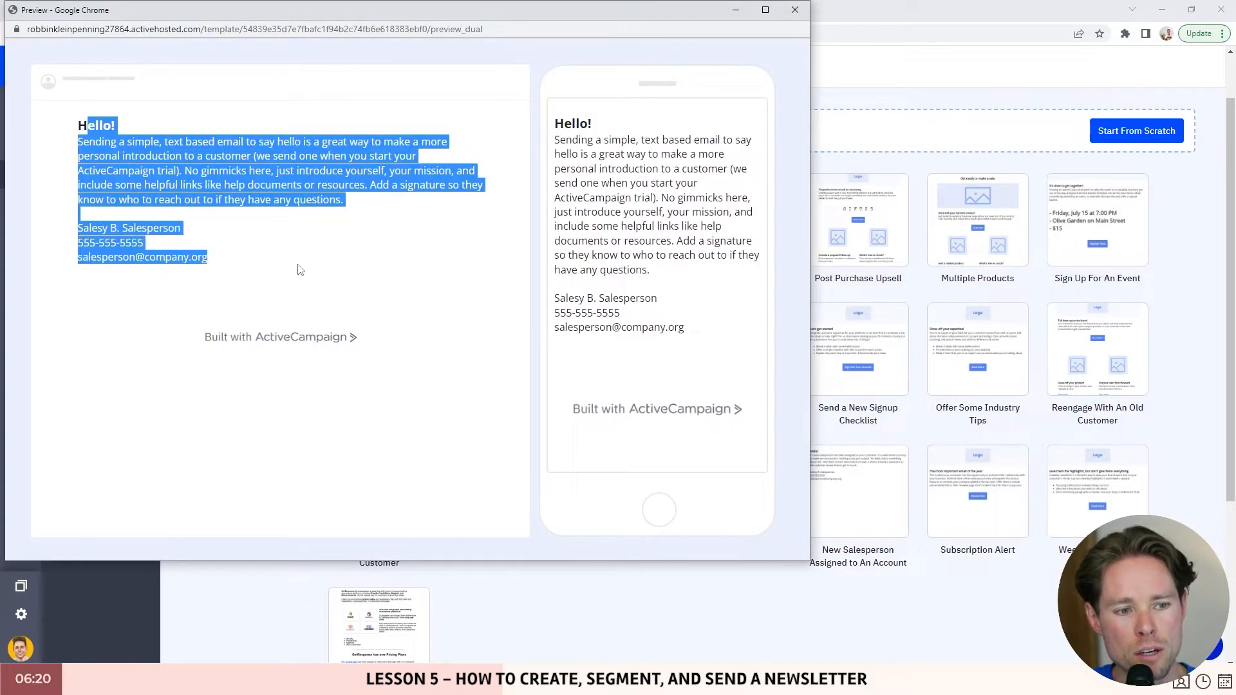
pyautogui.click(795, 10)
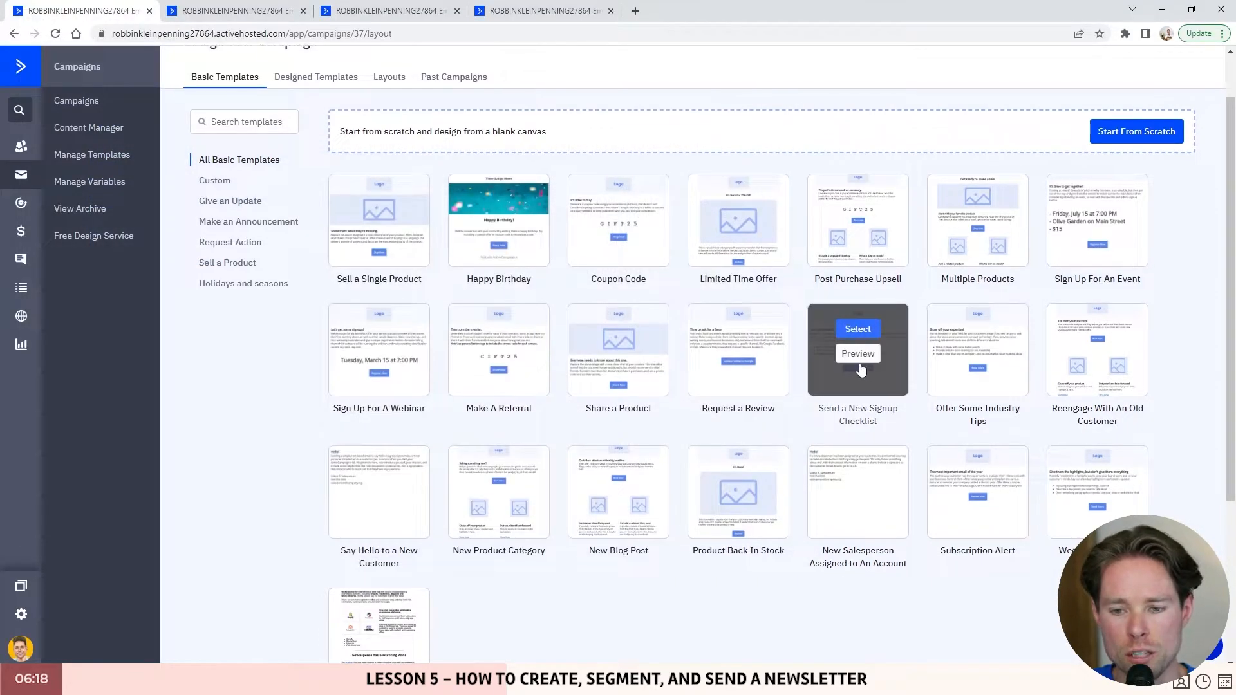
# - Return to Designed Templates and read the blank-canvas option description
pyautogui.scroll(1, 802, 271)
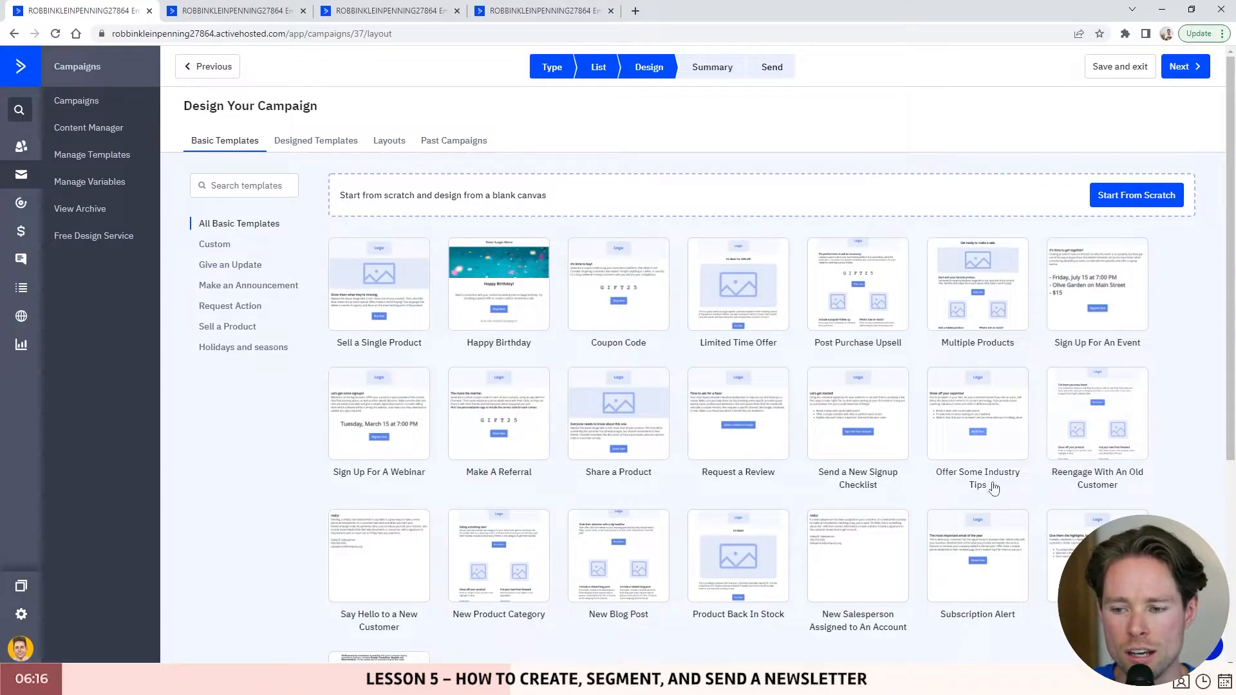
pyautogui.moveTo(370, 391)
pyautogui.click(357, 140)
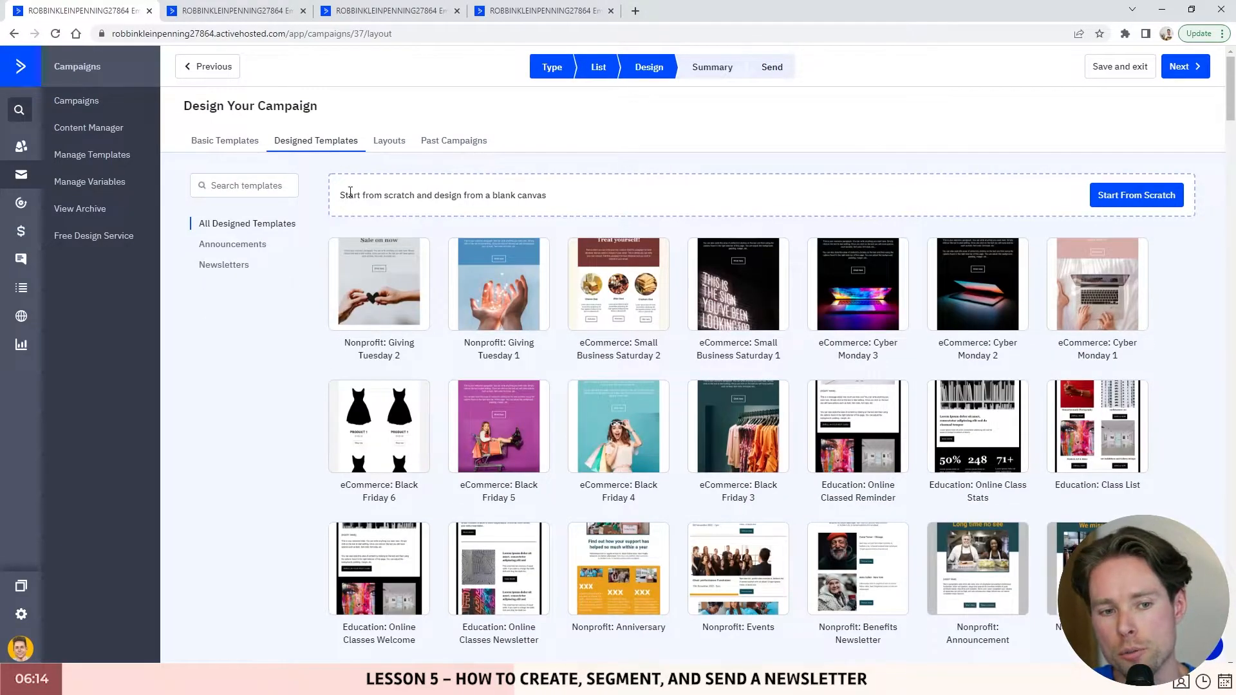
pyautogui.moveTo(340, 195); pyautogui.dragTo(555, 200)
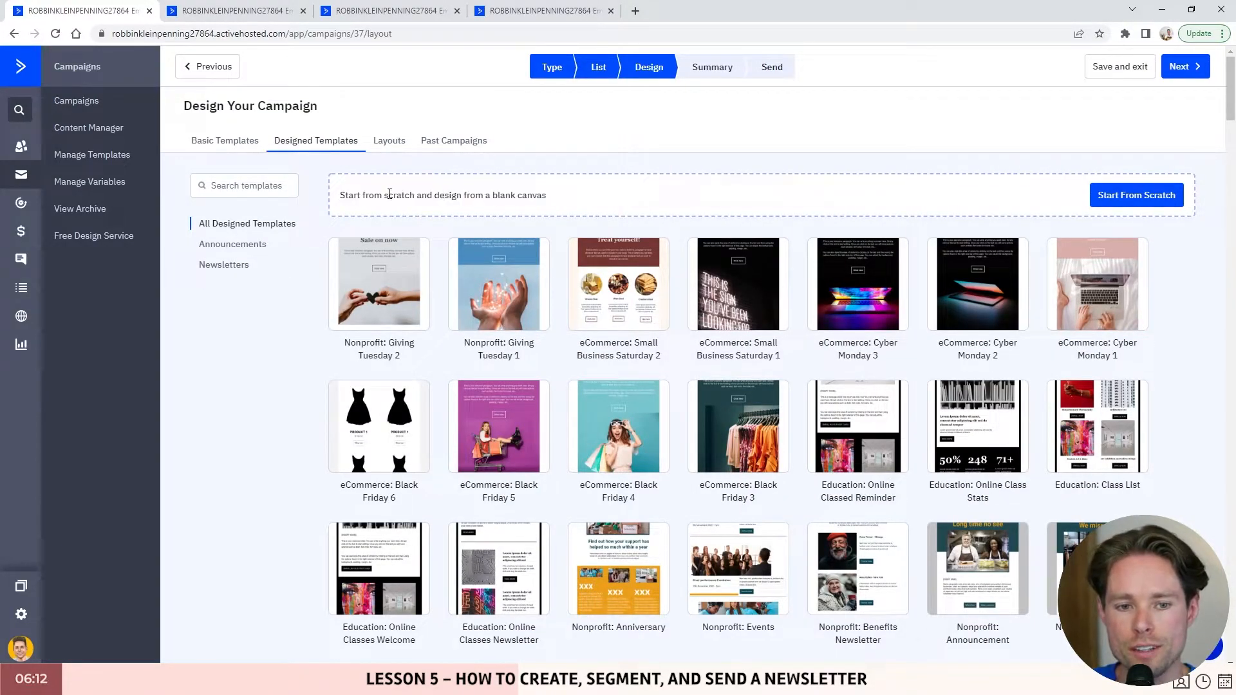
pyautogui.moveTo(387, 196); pyautogui.dragTo(558, 201)
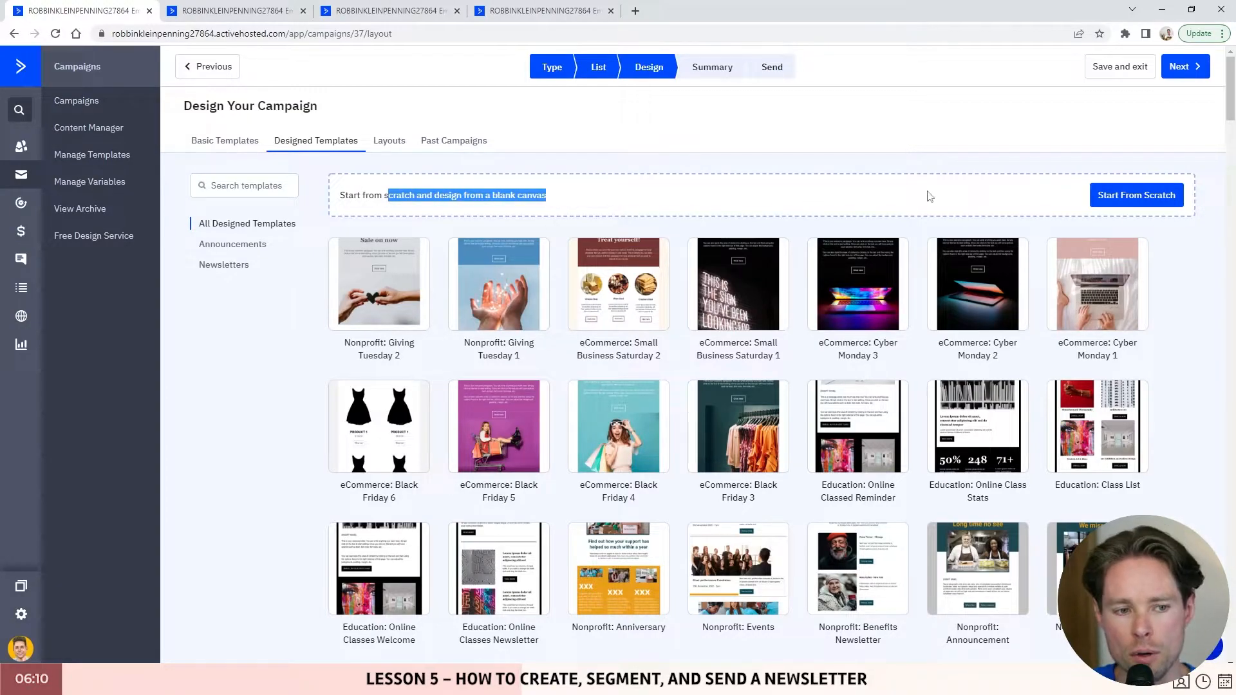
pyautogui.click(1138, 199)
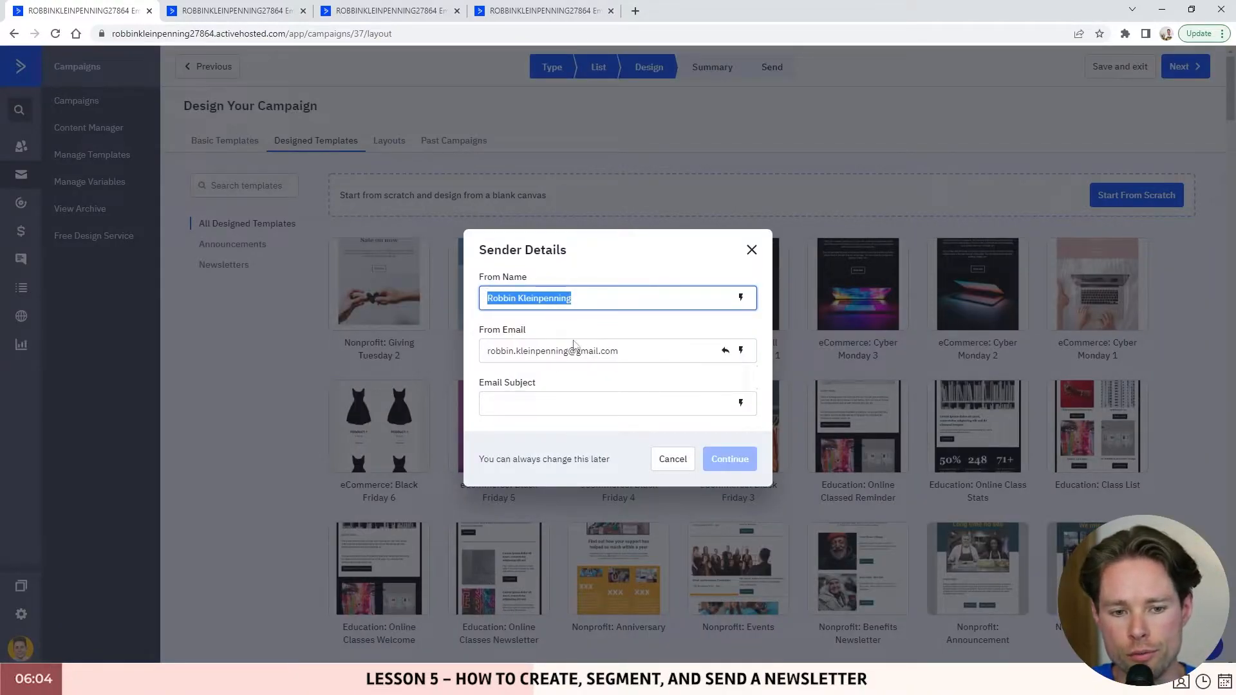
pyautogui.moveTo(663, 356); pyautogui.dragTo(662, 356)
pyautogui.moveTo(662, 356); pyautogui.dragTo(541, 358)
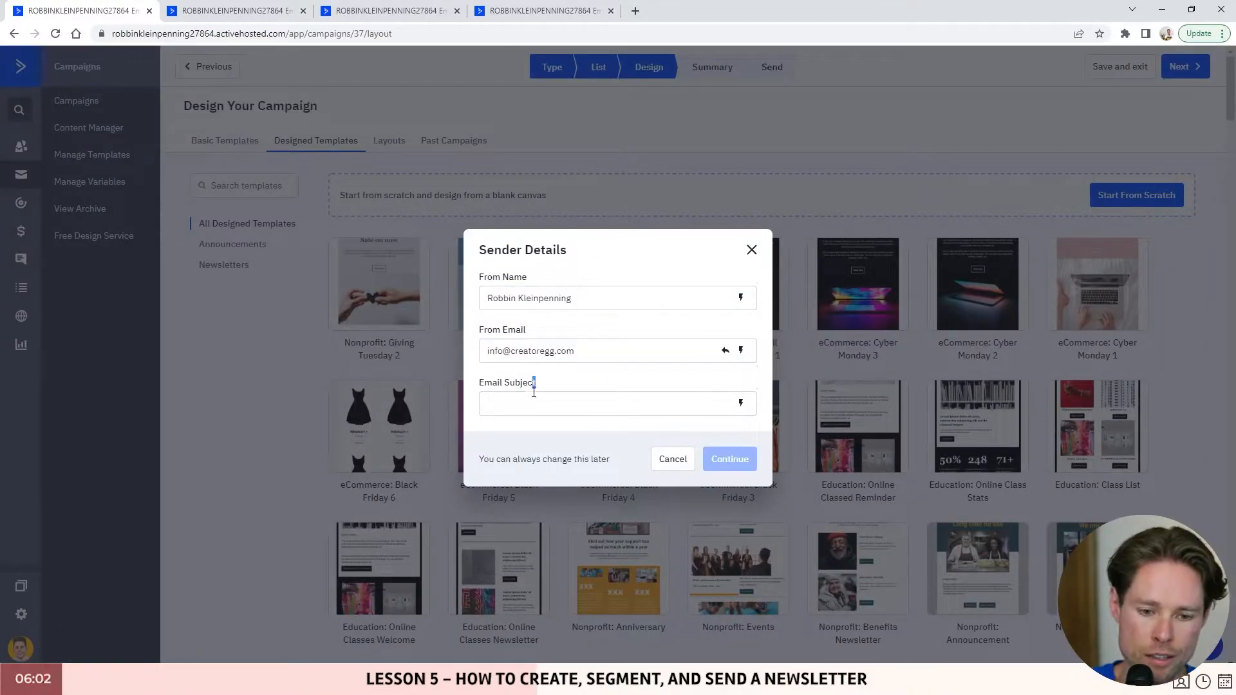
pyautogui.click(531, 404)
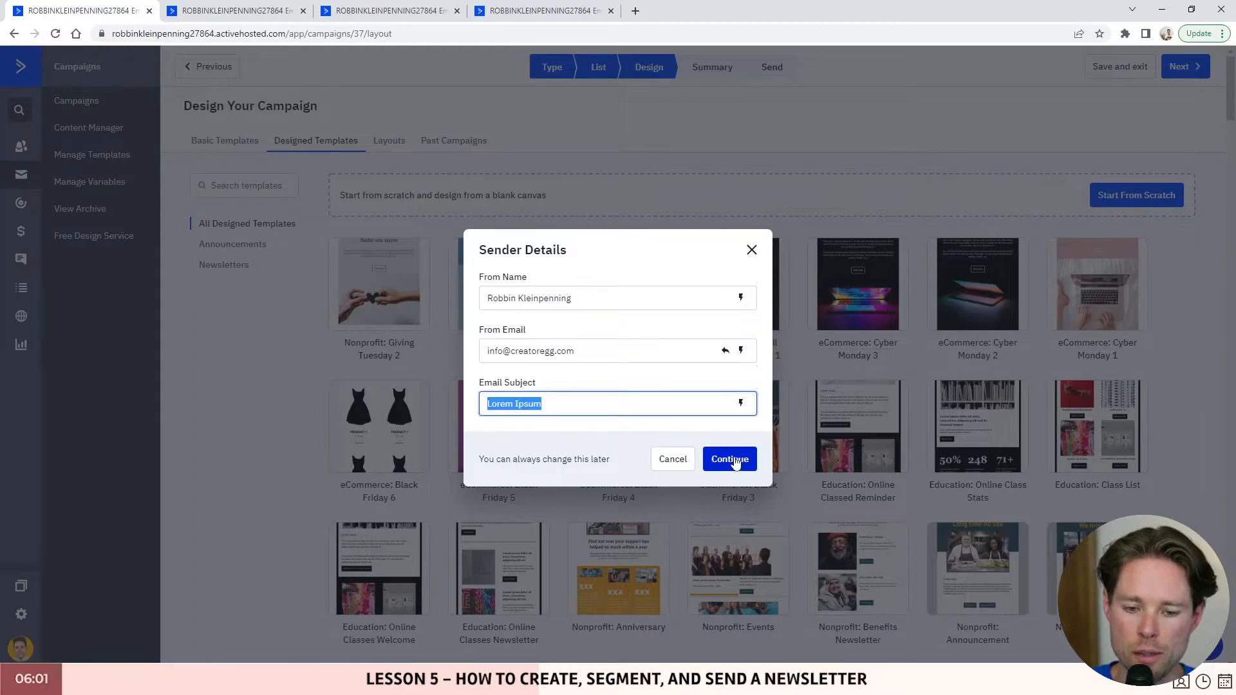
pyautogui.click(735, 461)
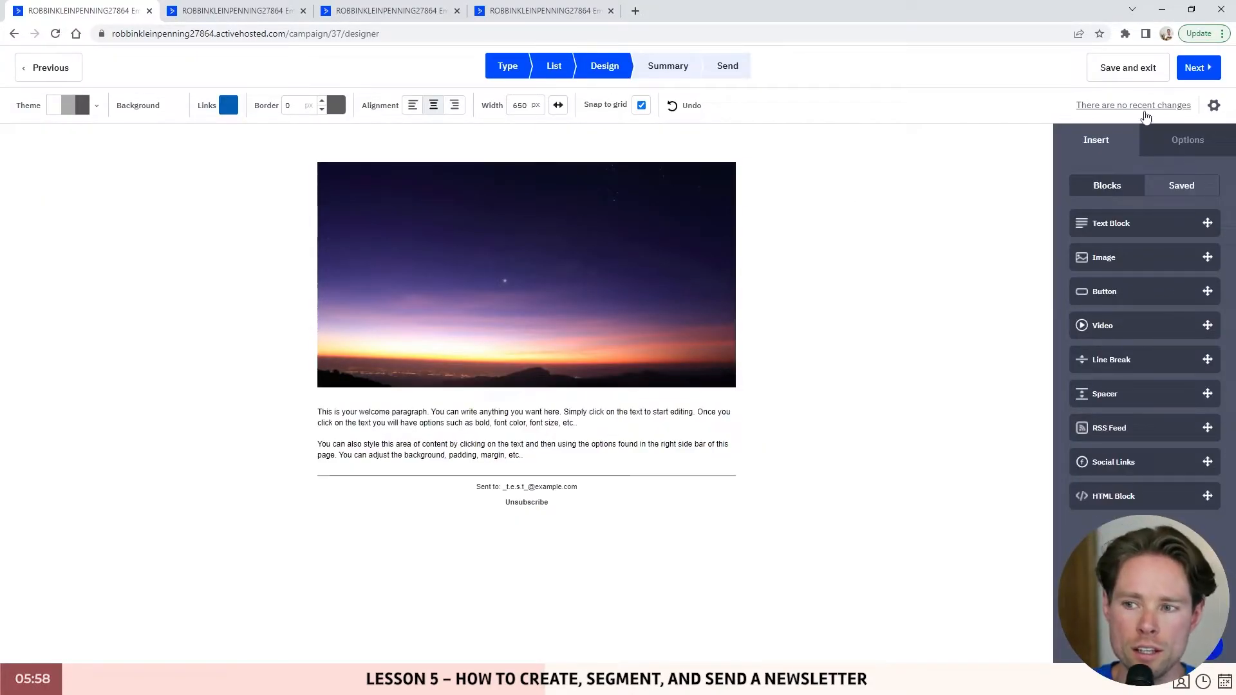
pyautogui.click(1212, 107)
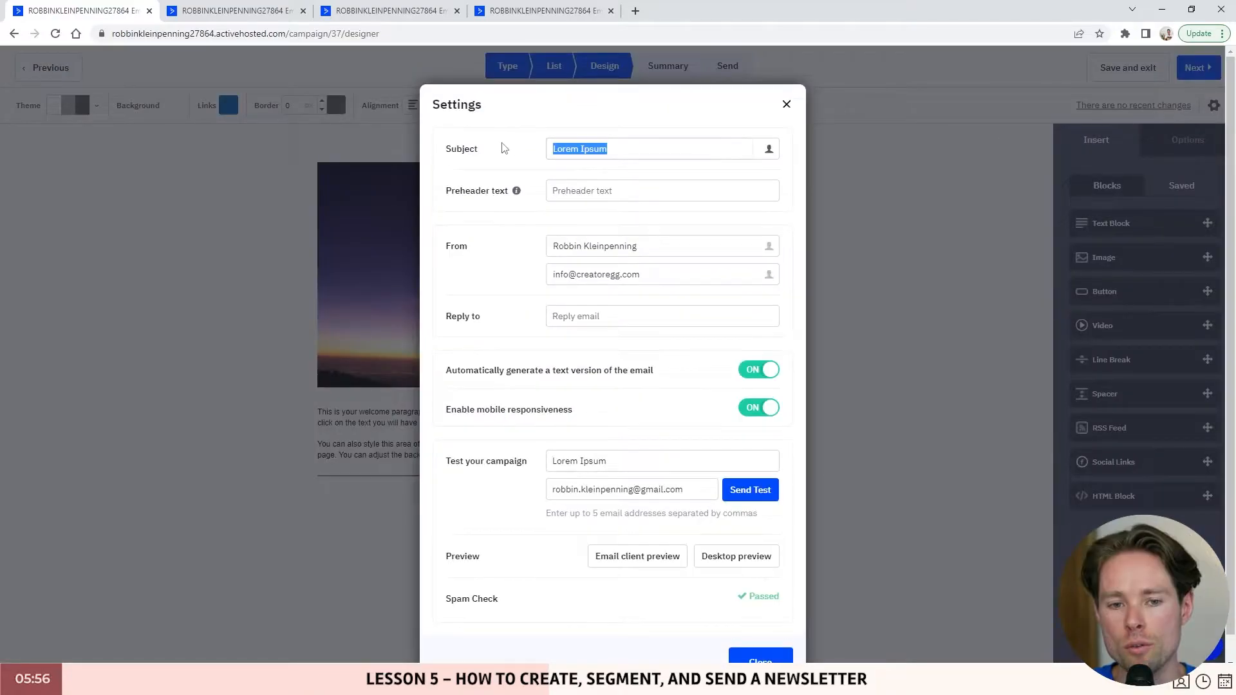
pyautogui.click(637, 191)
pyautogui.moveTo(639, 246); pyautogui.dragTo(559, 277)
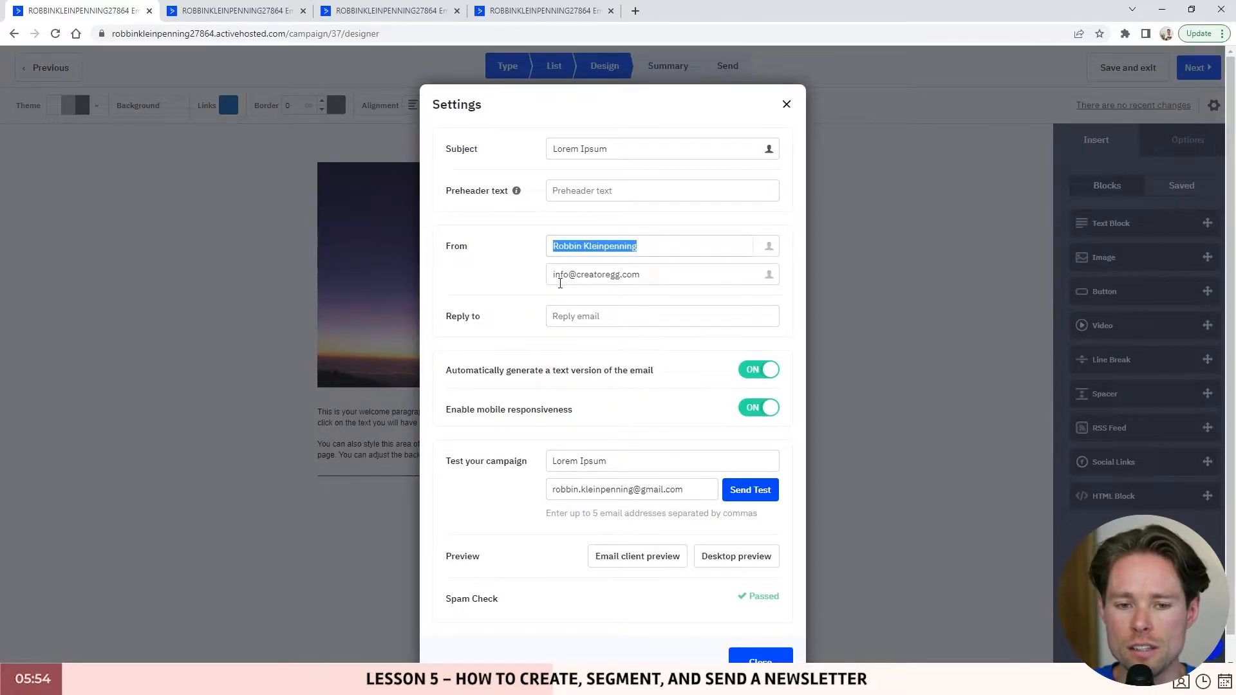
pyautogui.click(632, 318)
pyautogui.moveTo(643, 274); pyautogui.dragTo(540, 274)
pyautogui.hotkey('ctrl', 'c')
pyautogui.click(560, 316)
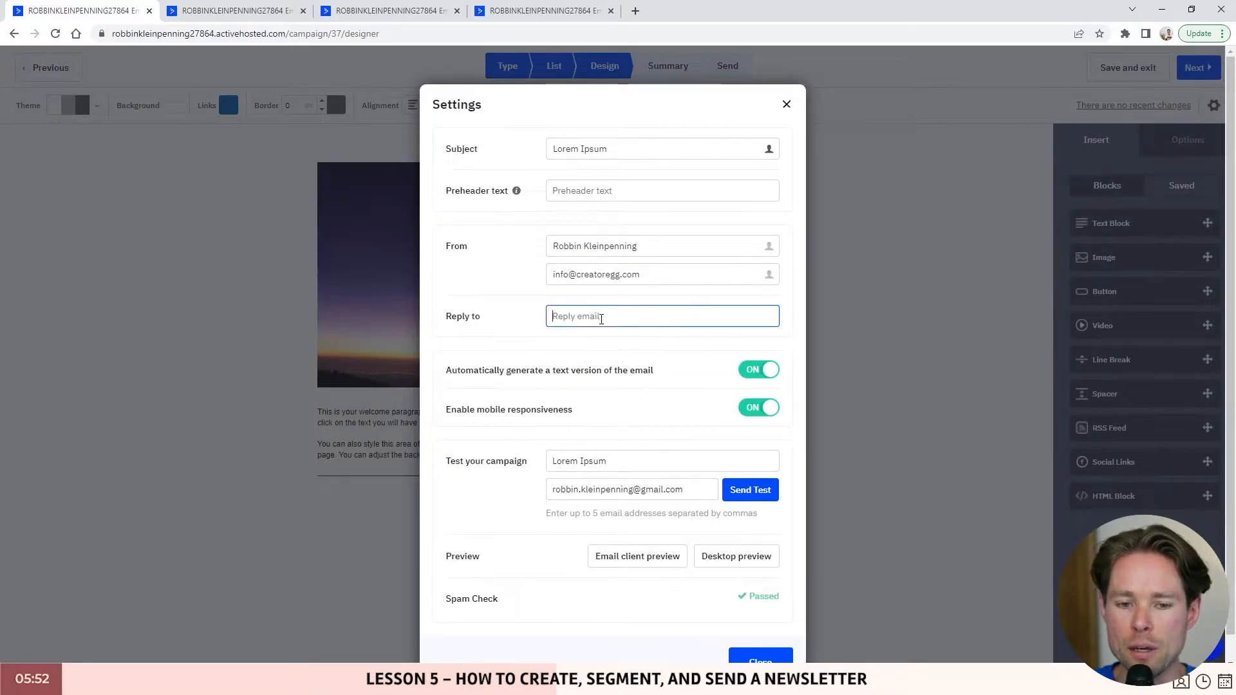
pyautogui.hotkey('ctrl', 'v')
pyautogui.scroll(-1, 745, 541)
pyautogui.click(724, 528)
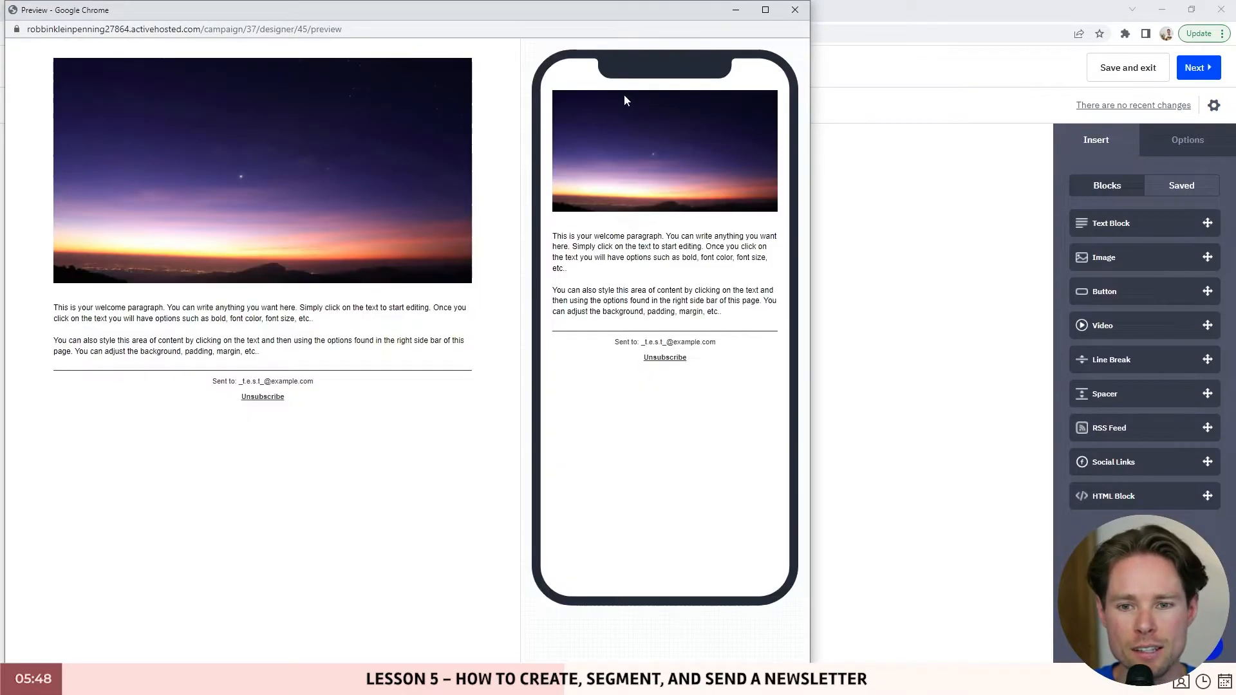
pyautogui.moveTo(46, 311); pyautogui.dragTo(358, 353)
pyautogui.click(361, 356)
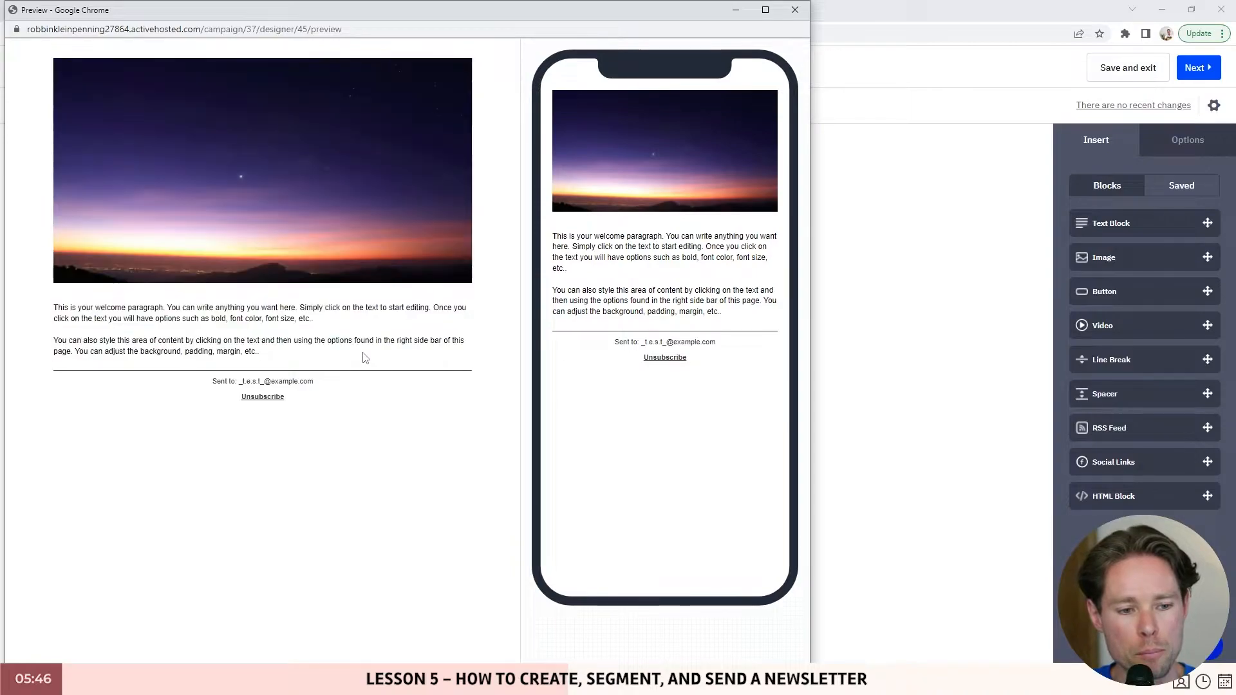
pyautogui.moveTo(552, 234); pyautogui.dragTo(736, 317)
pyautogui.click(795, 10)
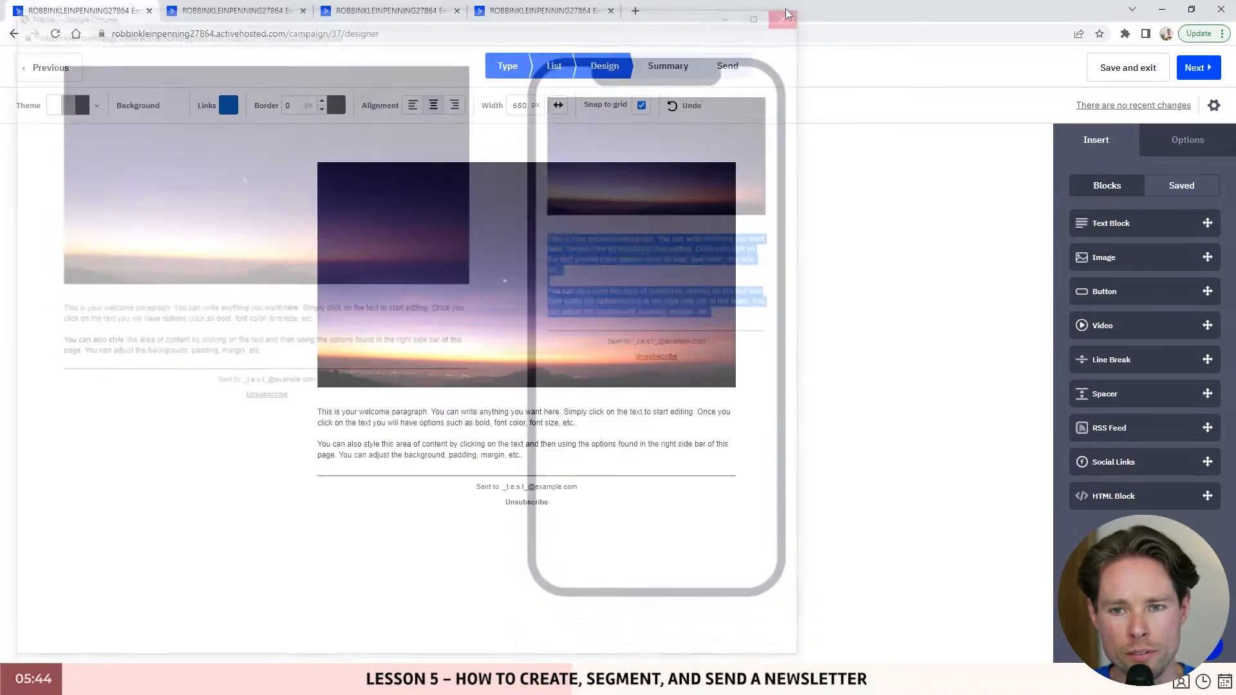
pyautogui.click(1214, 106)
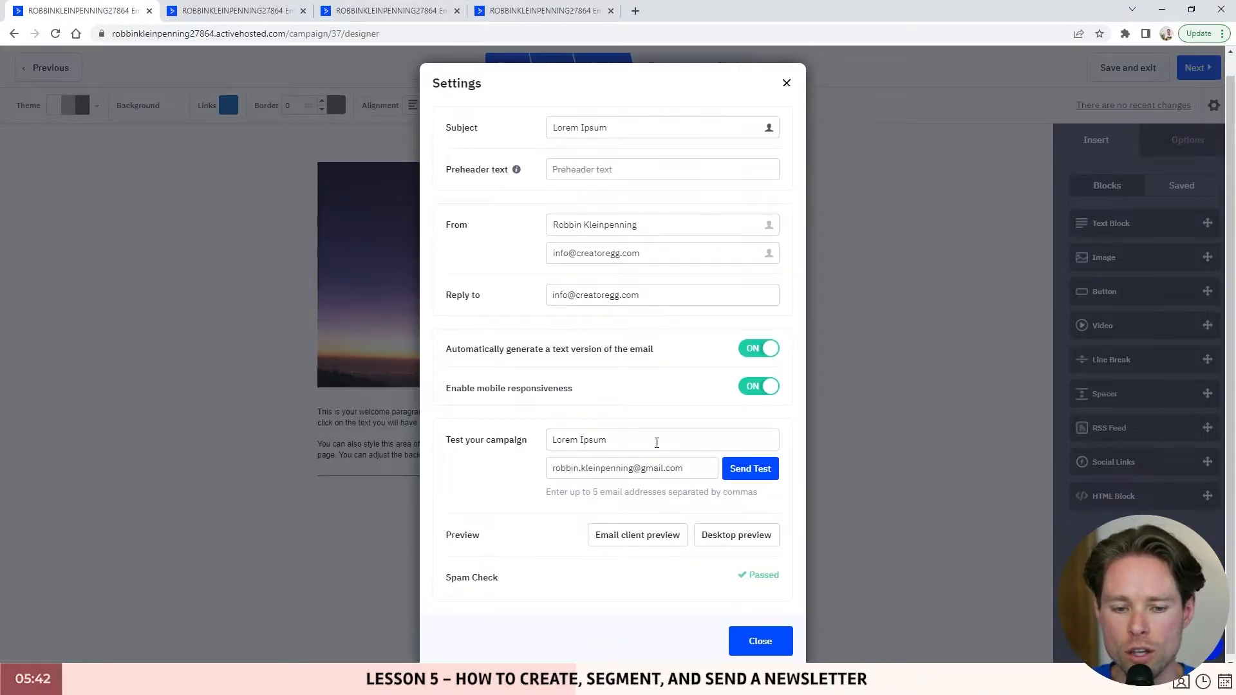
pyautogui.moveTo(657, 442); pyautogui.dragTo(551, 446)
pyautogui.moveTo(685, 466); pyautogui.dragTo(552, 462)
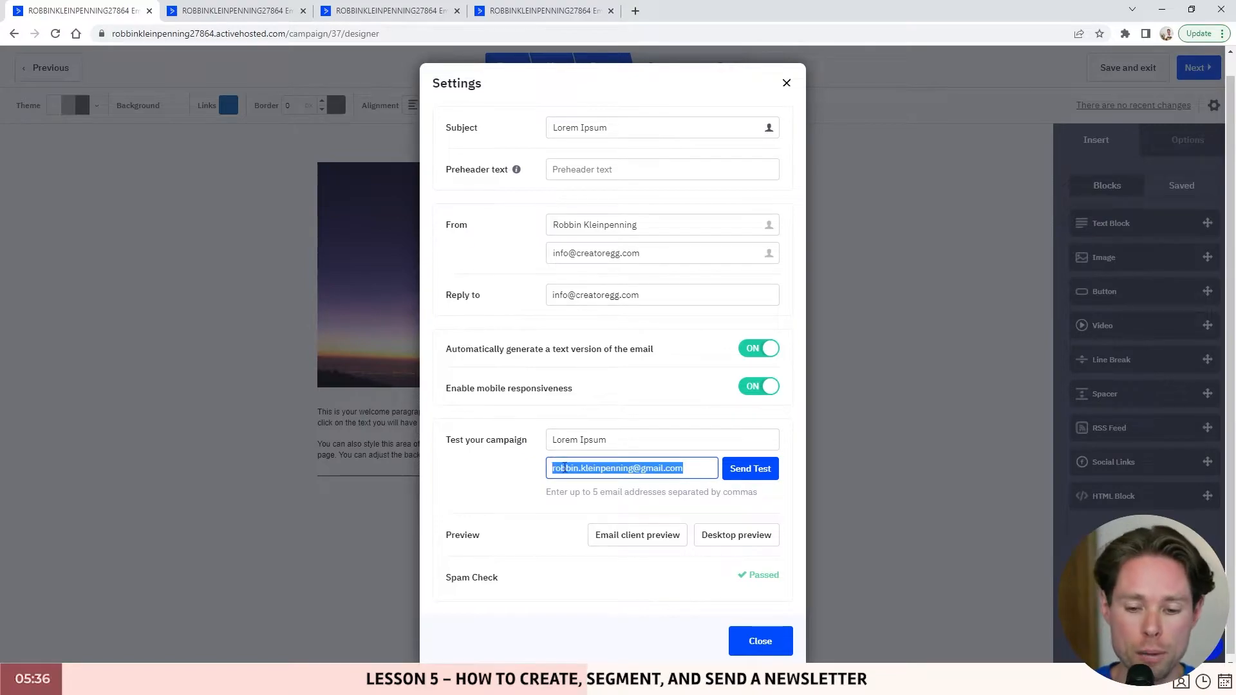
pyautogui.click(703, 468)
pyautogui.moveTo(706, 468); pyautogui.dragTo(503, 473)
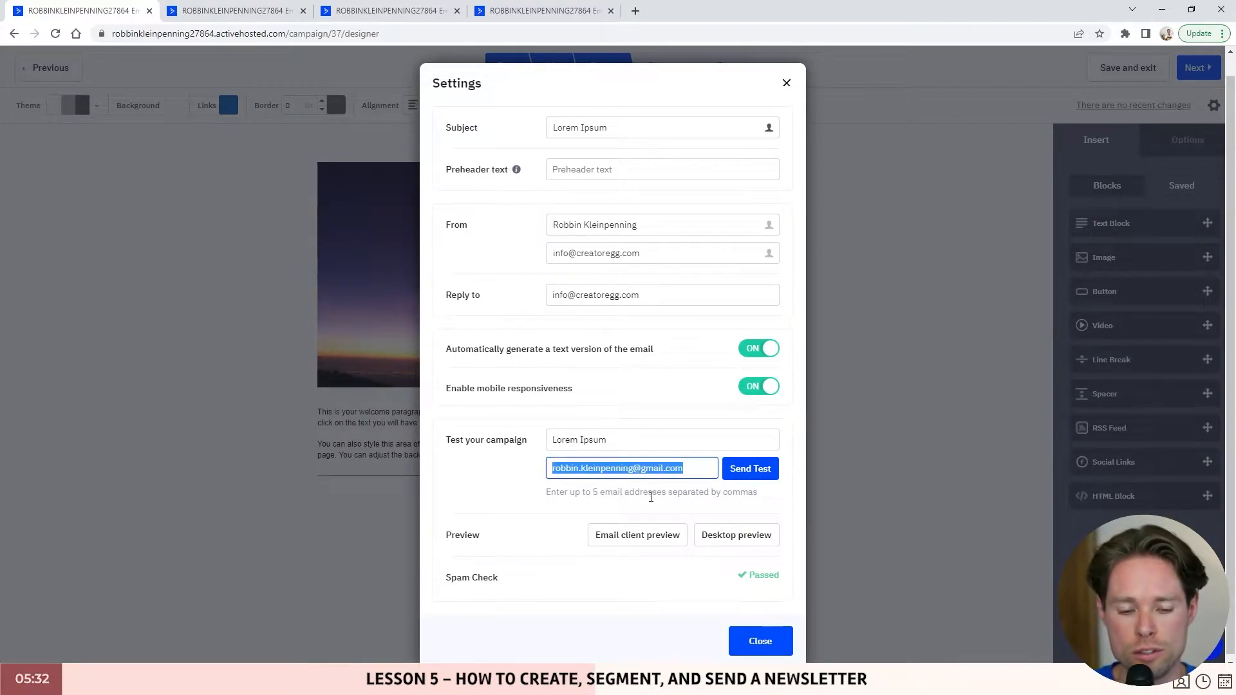
pyautogui.press('Escape')
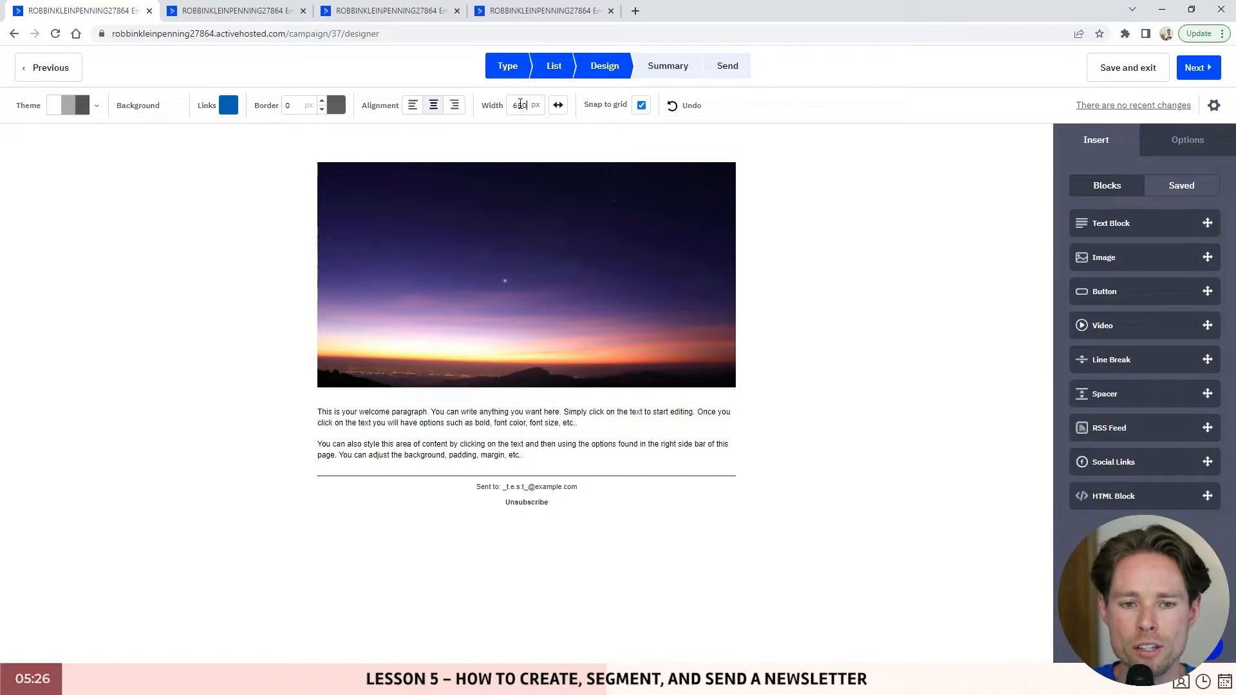
pyautogui.click(523, 108)
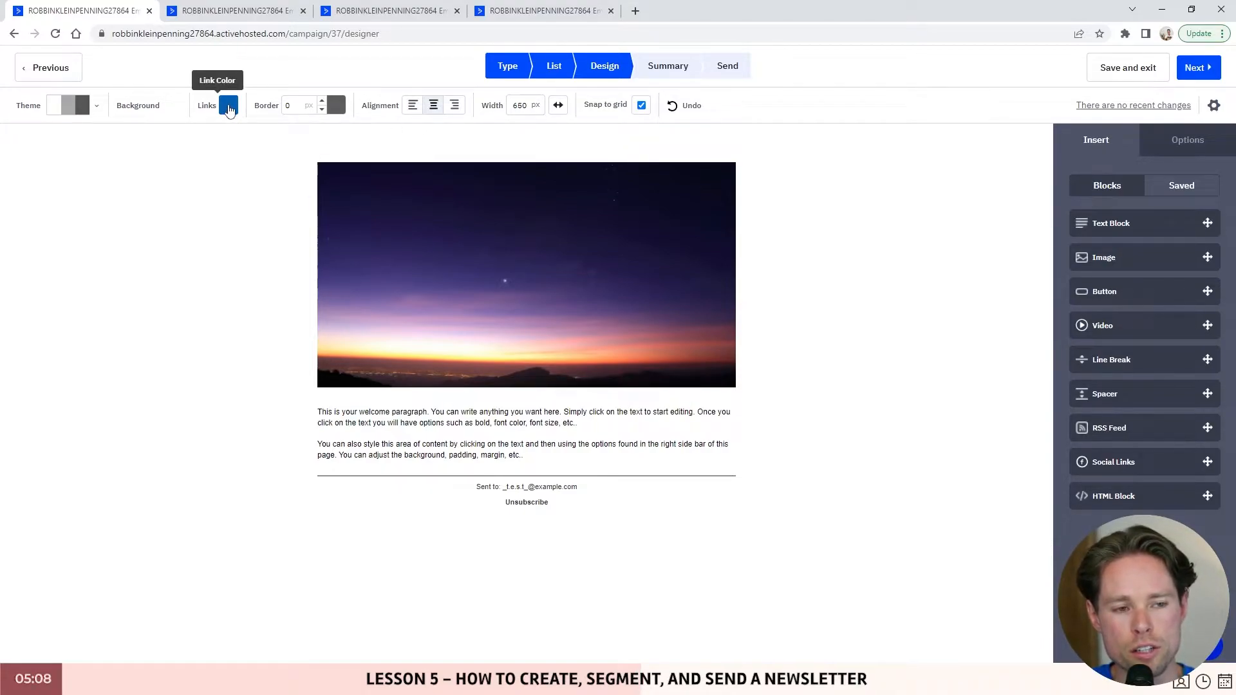
pyautogui.click(227, 108)
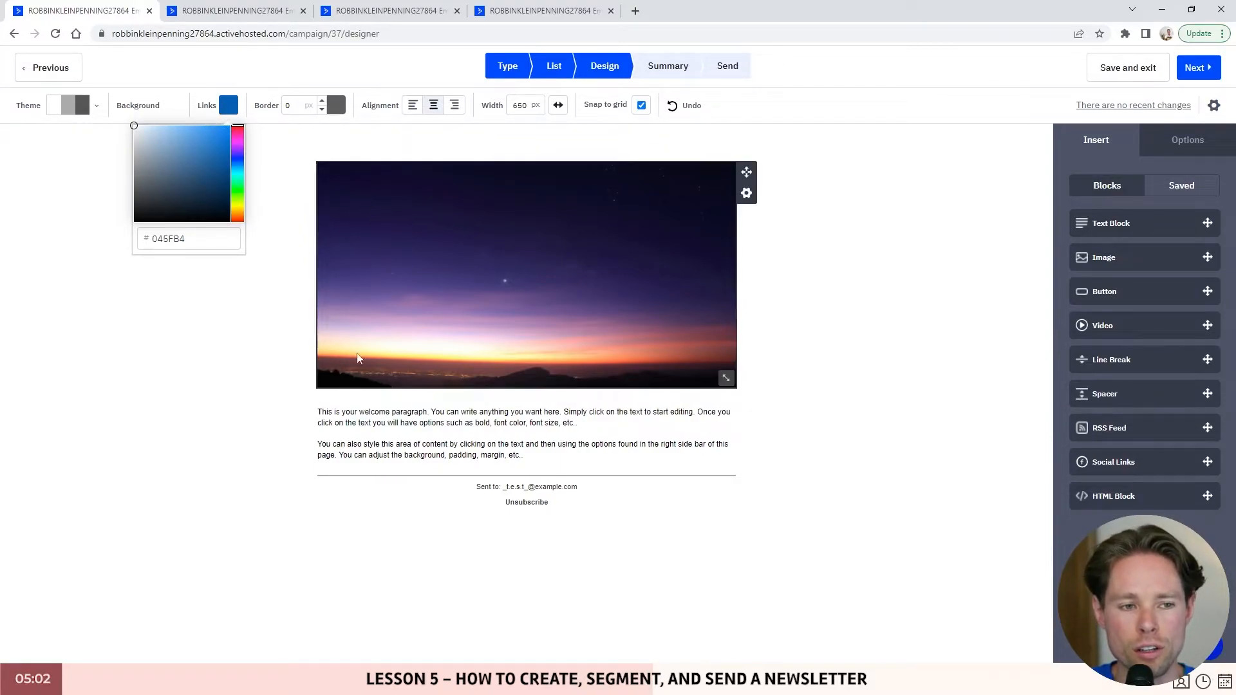
pyautogui.click(482, 412)
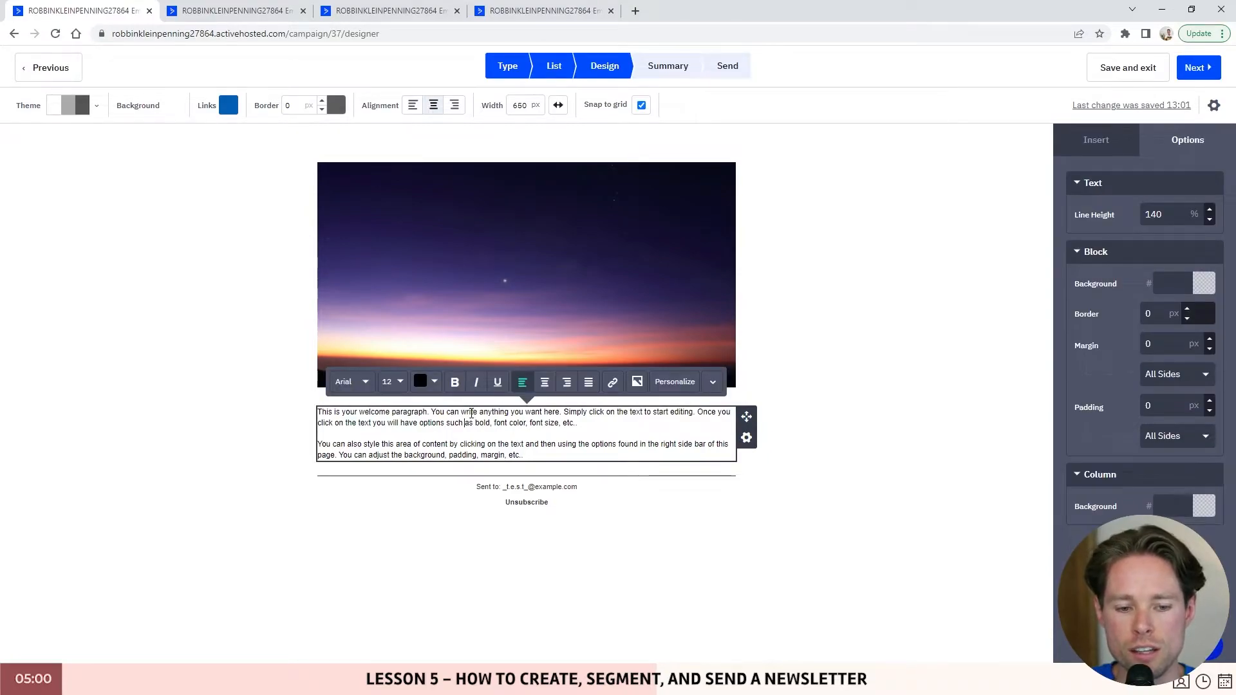
pyautogui.doubleClick(470, 413)
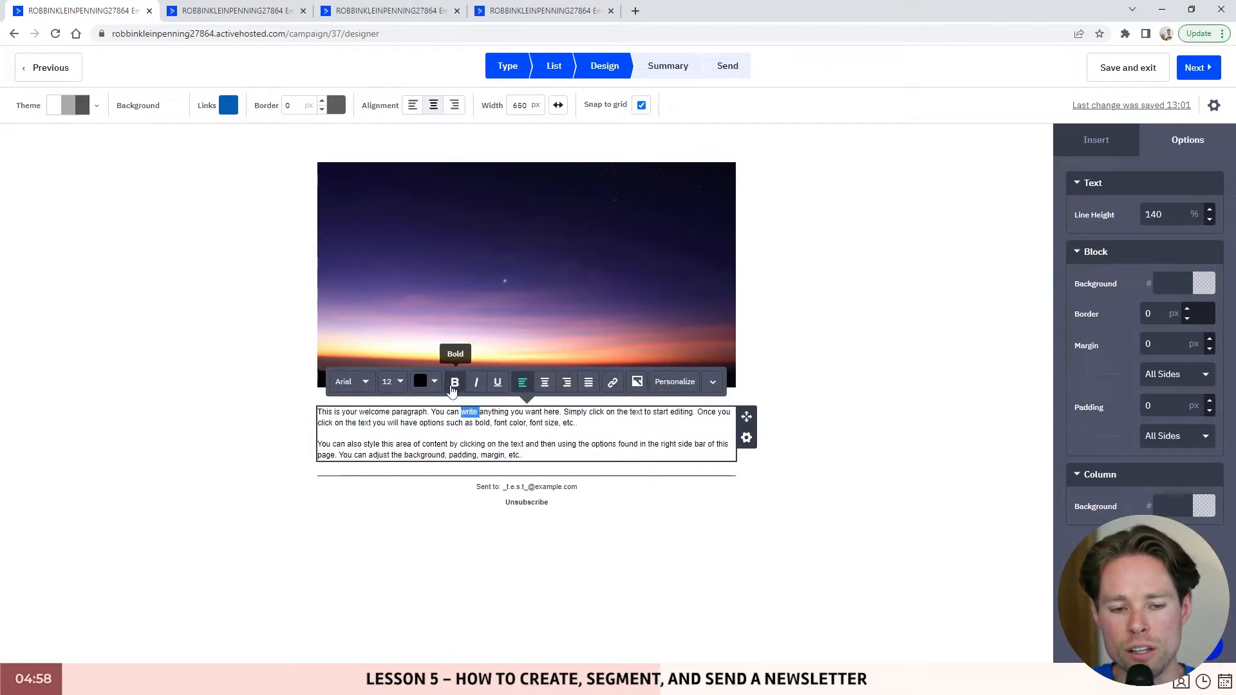
pyautogui.click(434, 382)
pyautogui.click(504, 431)
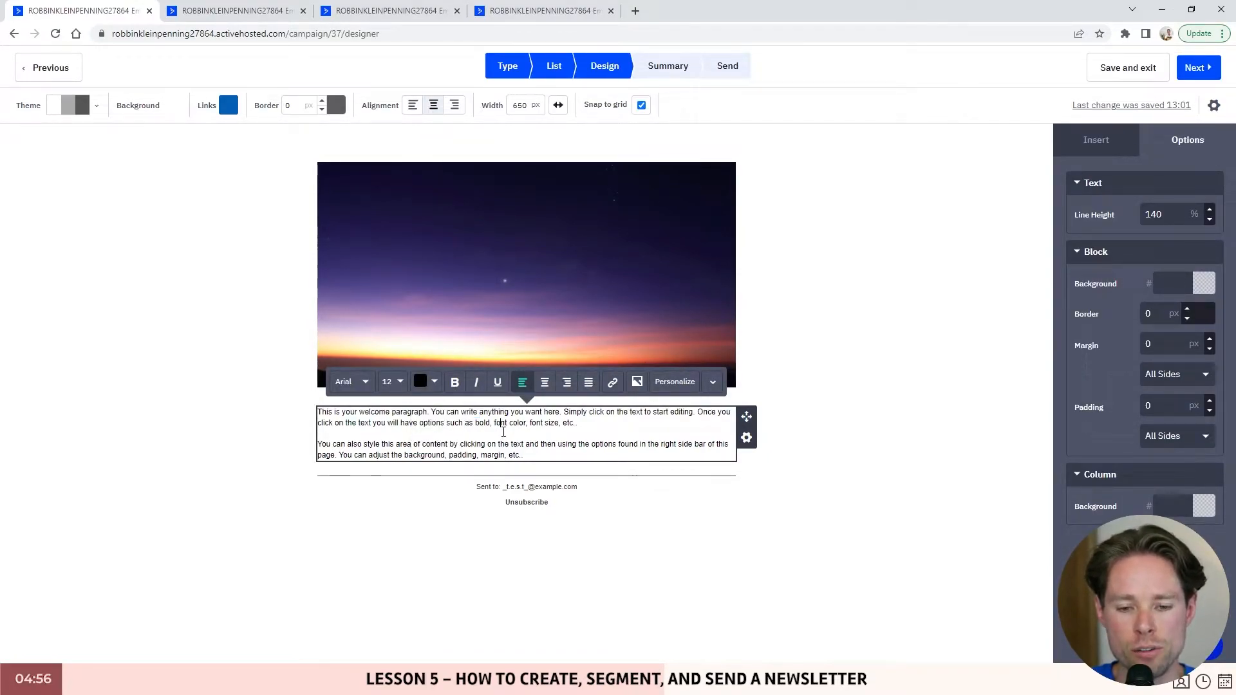
pyautogui.click(483, 233)
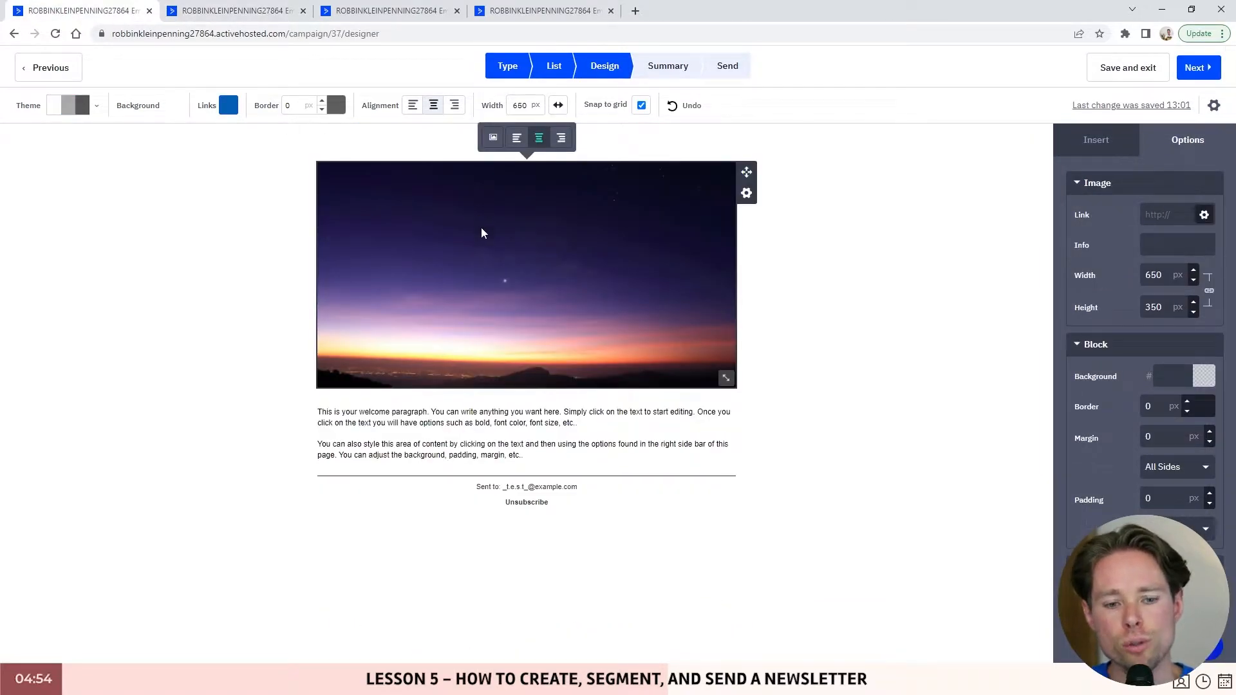
pyautogui.click(424, 423)
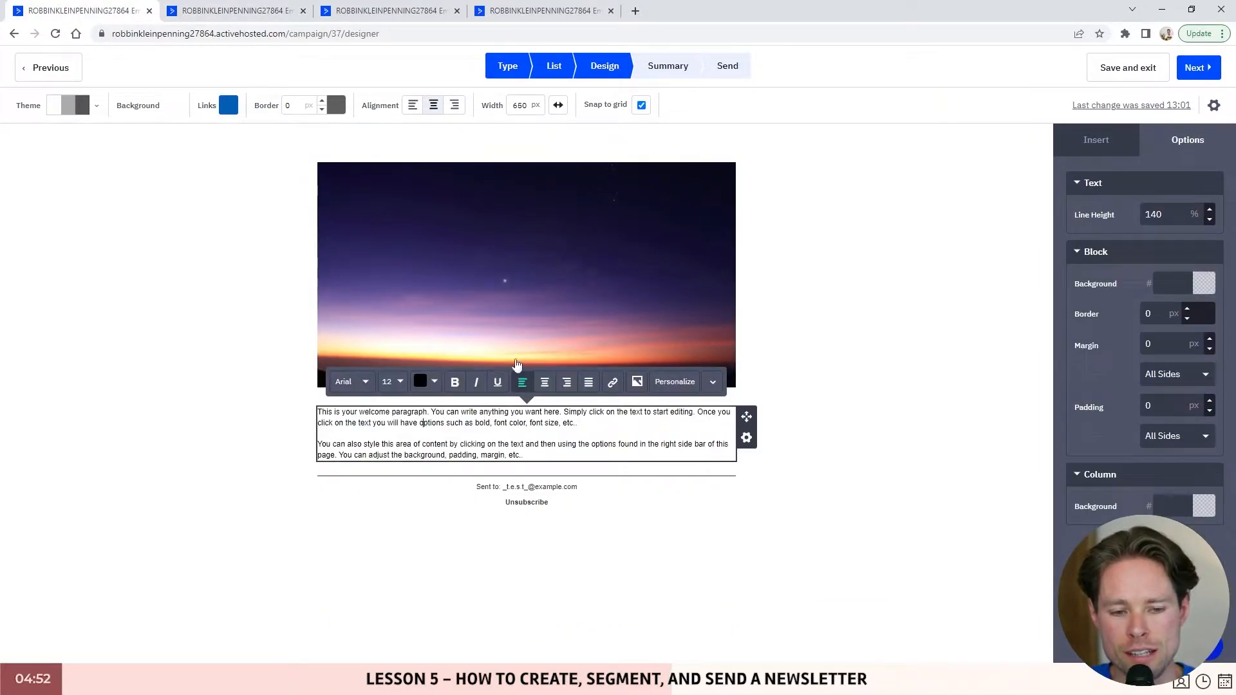
pyautogui.click(580, 259)
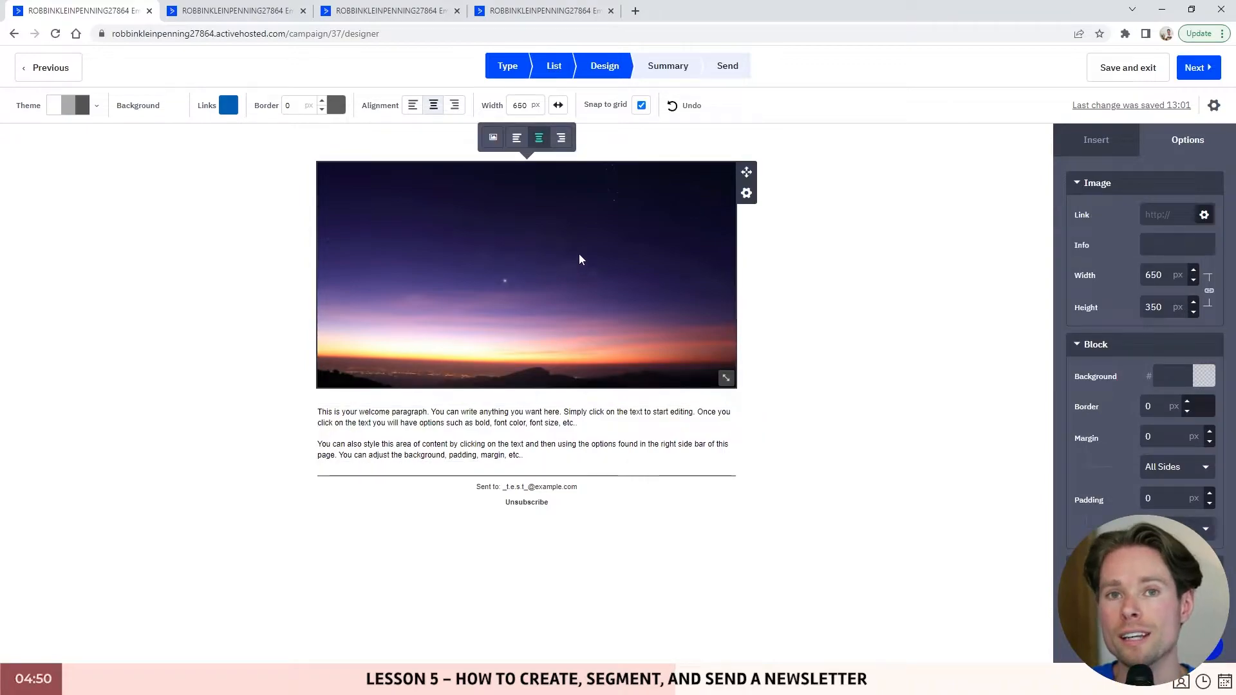
pyautogui.click(235, 10)
pyautogui.scroll(-8, 517, 300)
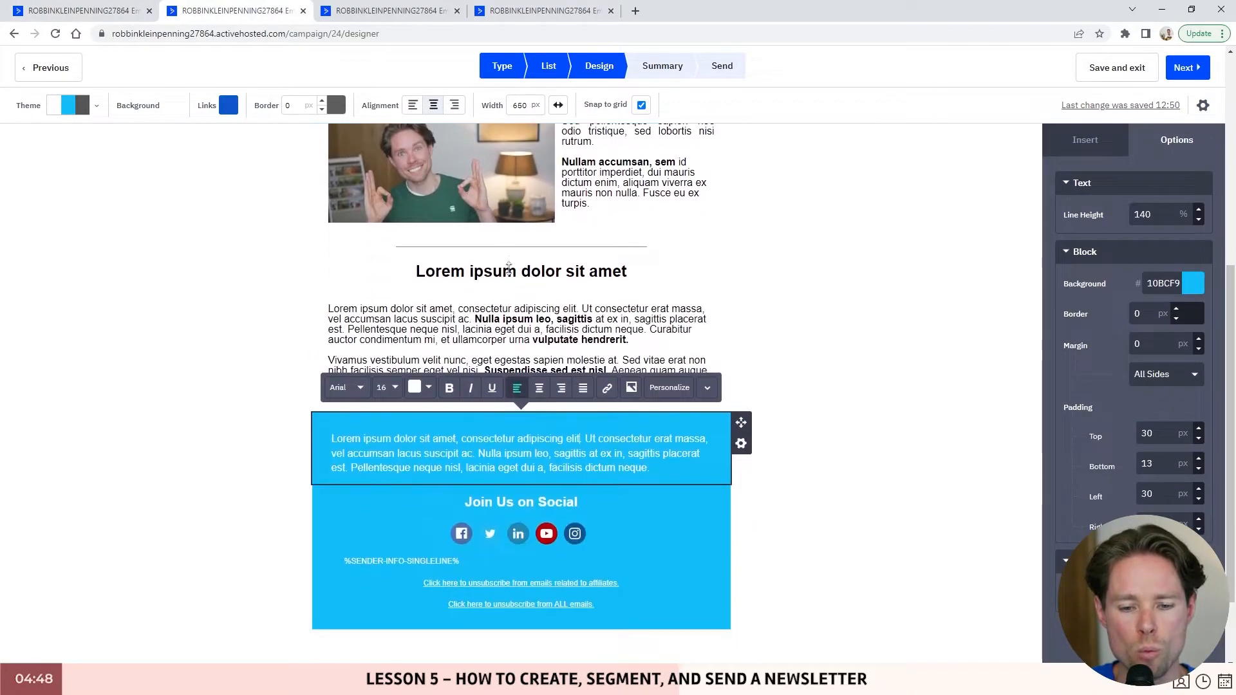
pyautogui.scroll(8, 517, 300)
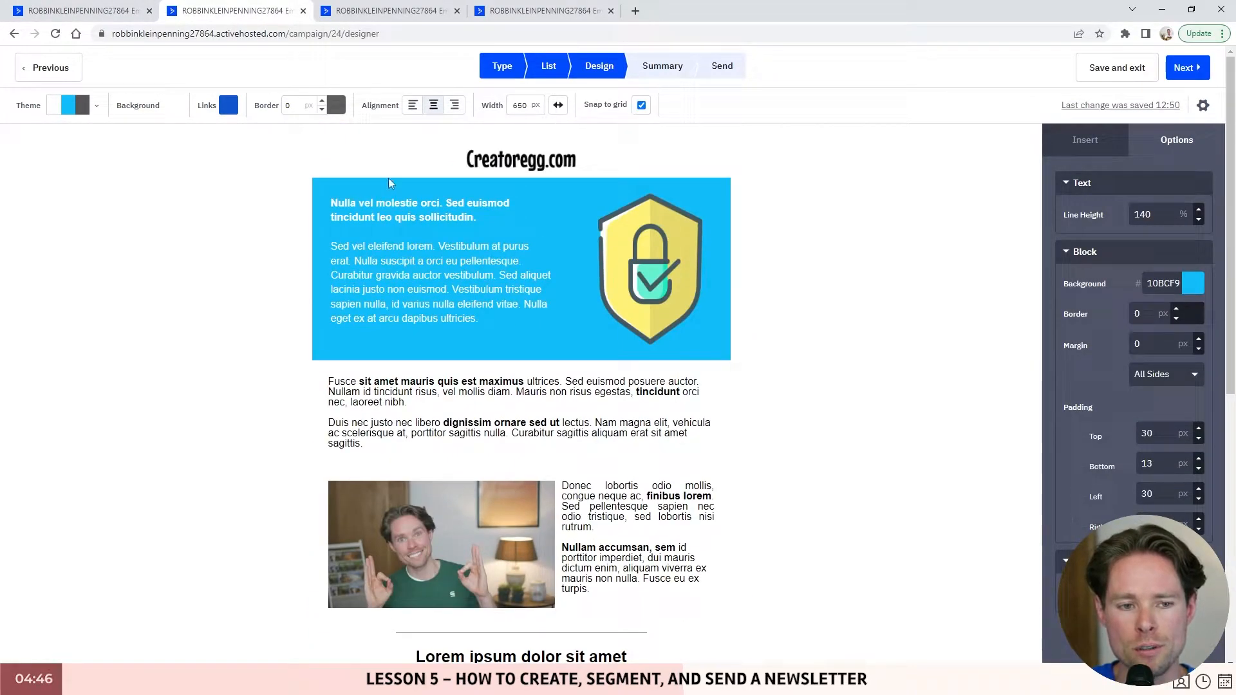
pyautogui.click(323, 191)
pyautogui.click(83, 11)
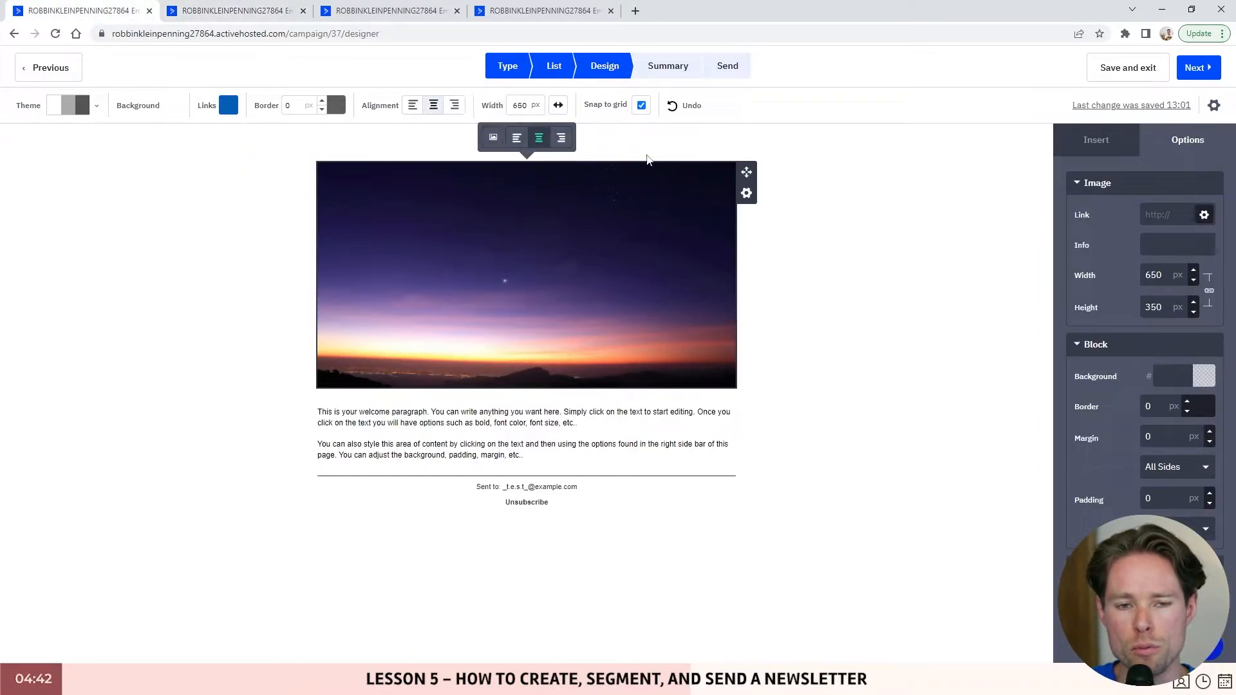
pyautogui.click(1095, 145)
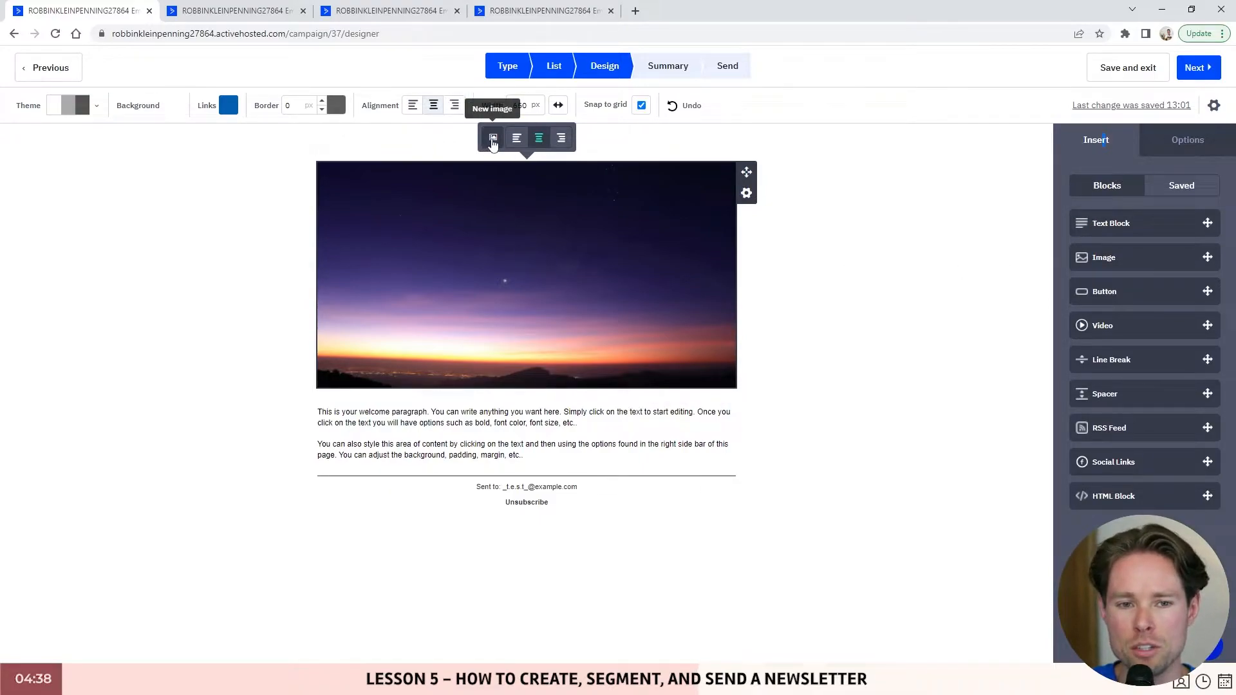
# - Replace the sunset header image with the Creatoregg logo from Content Manager
pyautogui.click(492, 138)
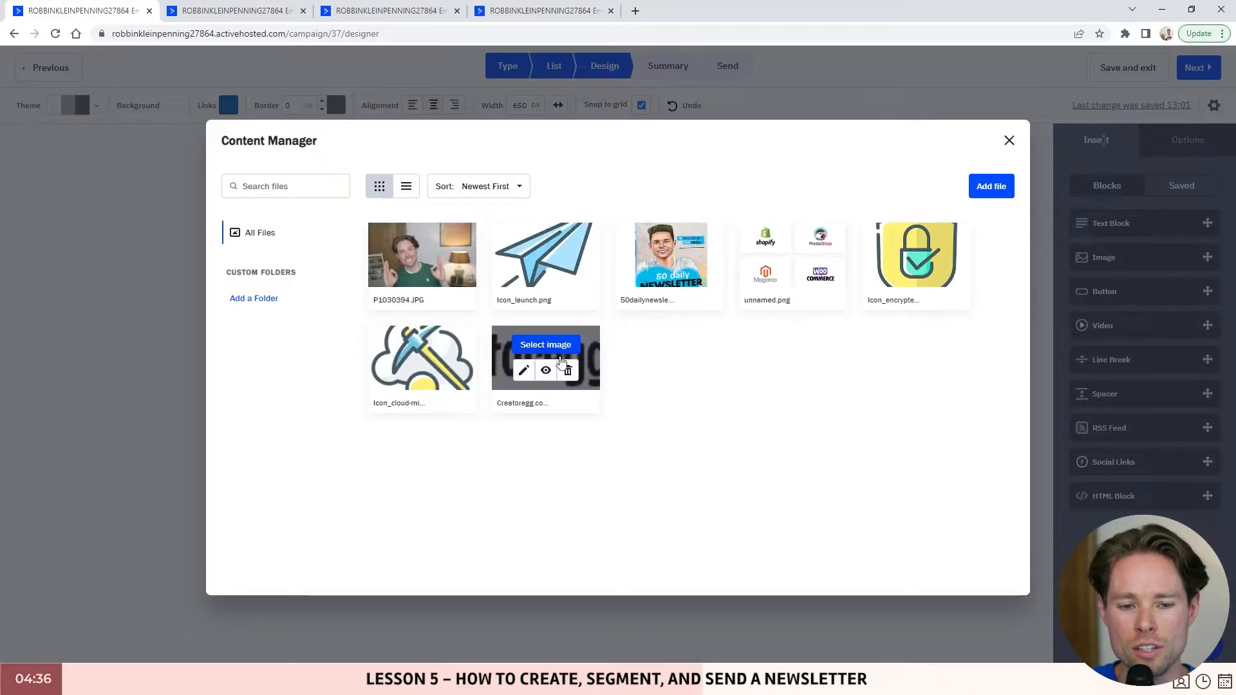
pyautogui.click(559, 348)
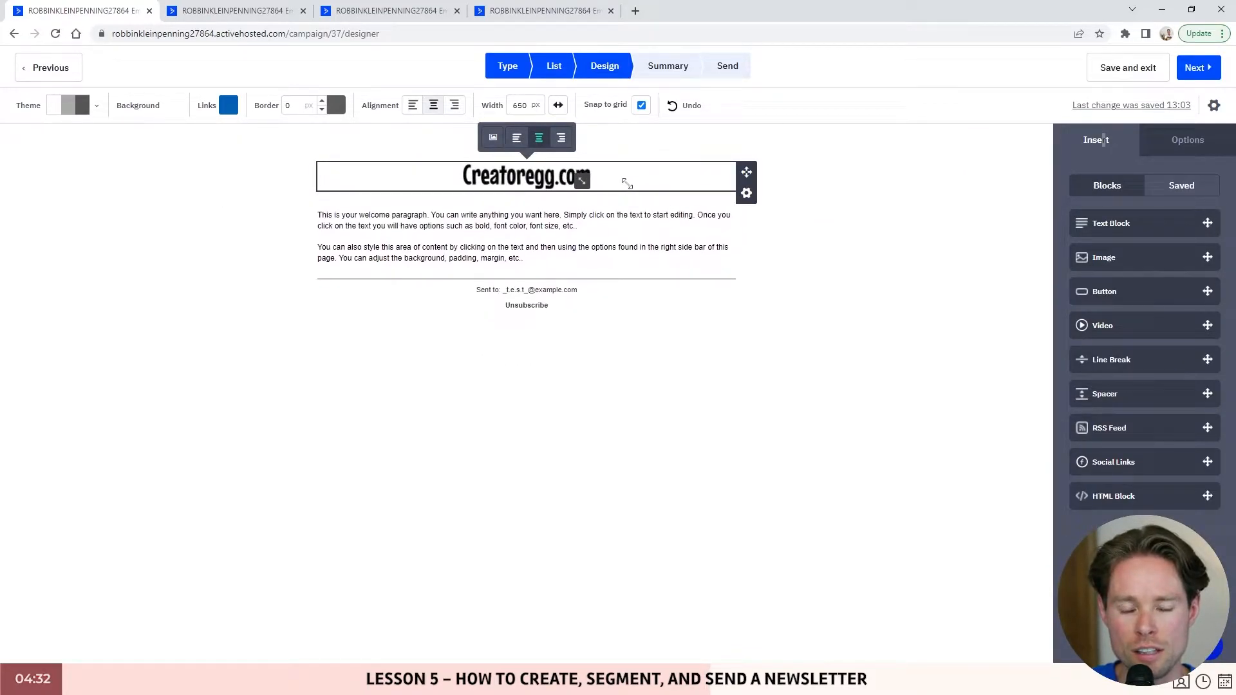
pyautogui.click(519, 174)
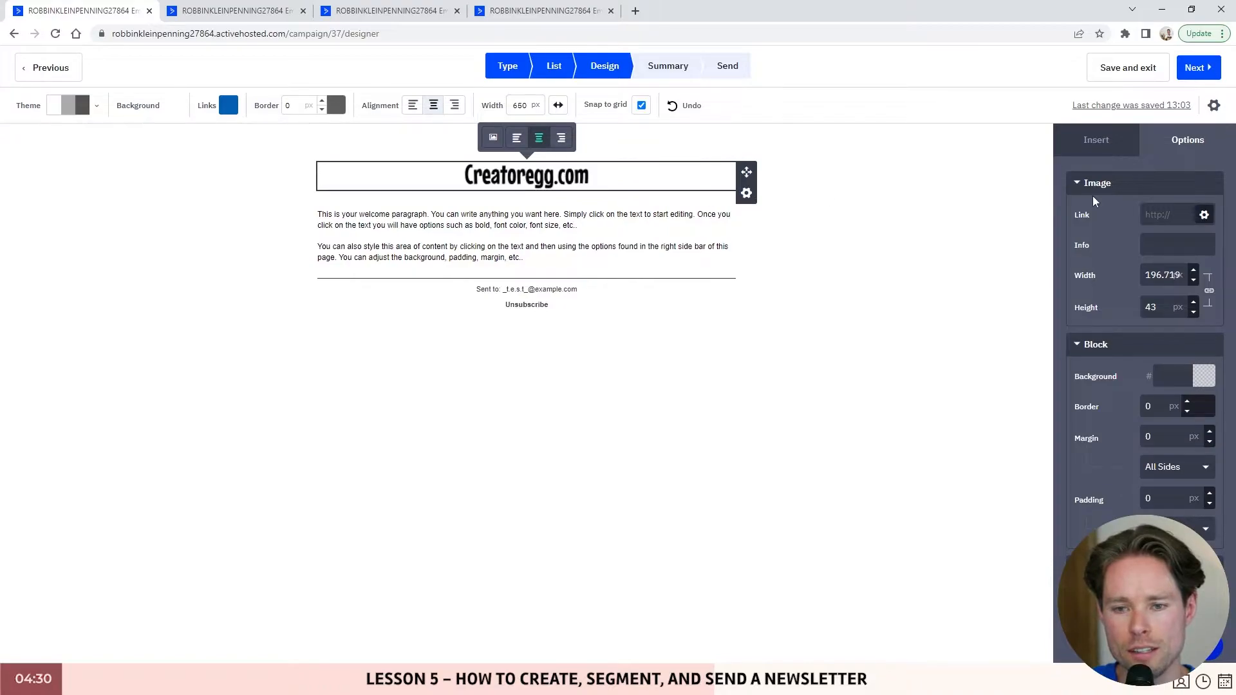
pyautogui.scroll(-1, 1149, 298)
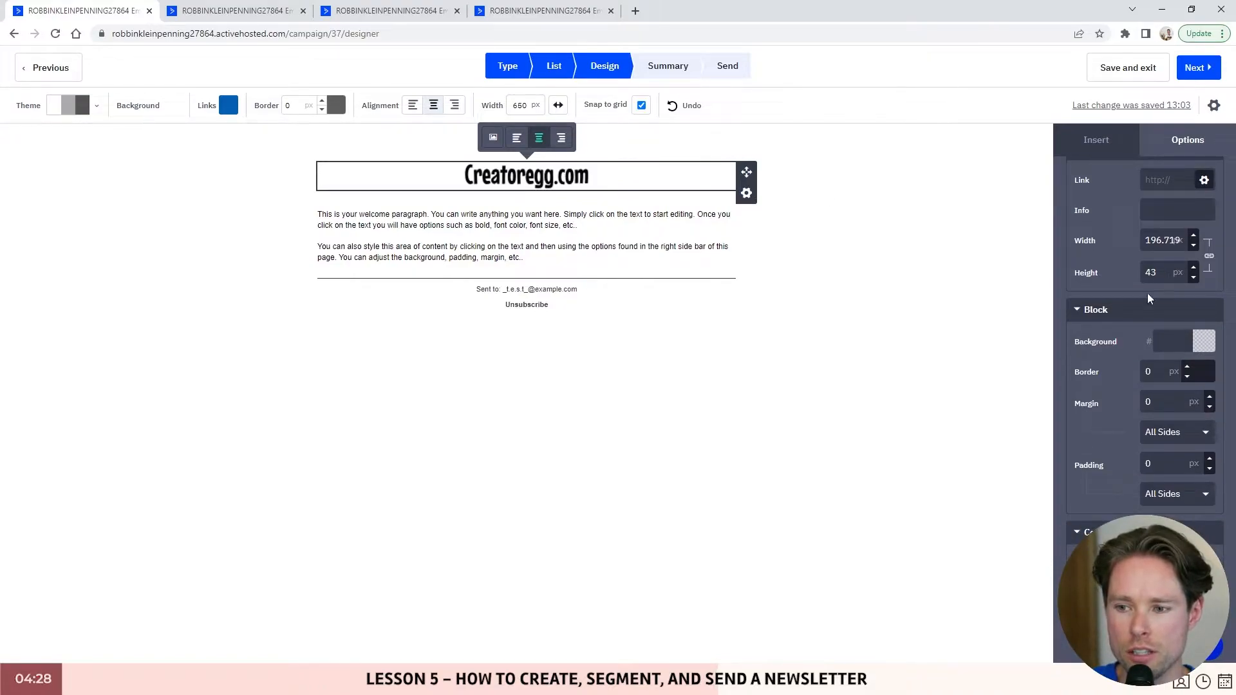
pyautogui.scroll(1, 1145, 226)
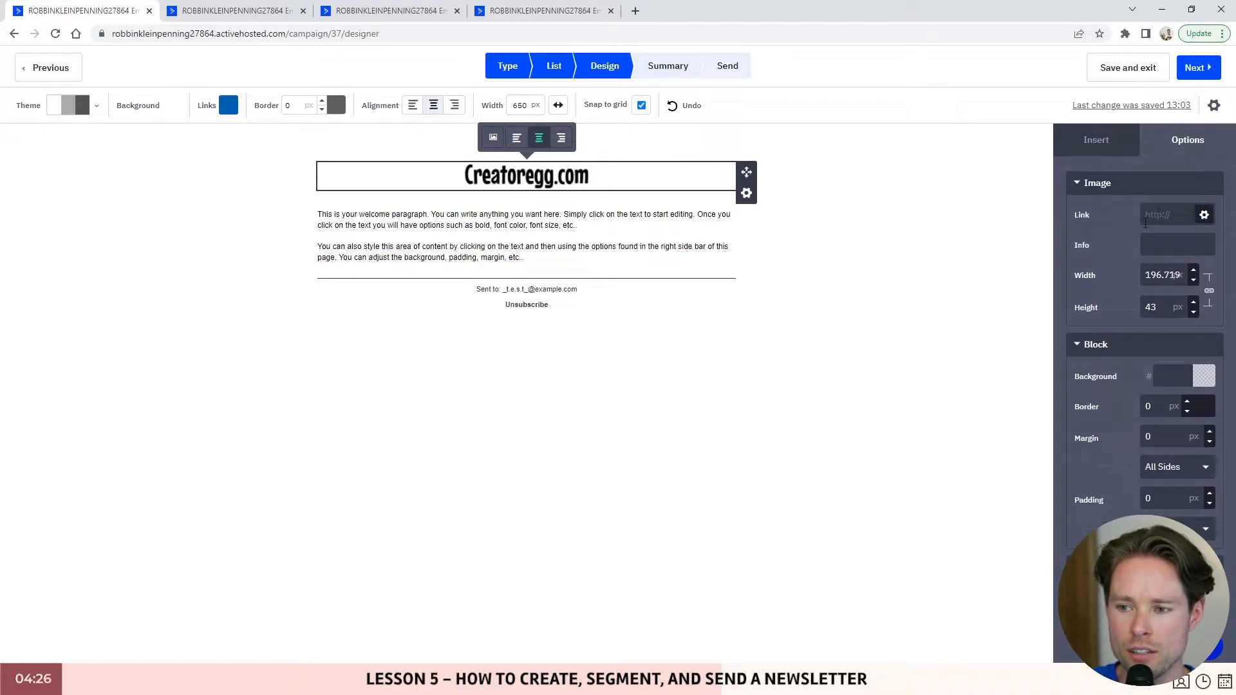
pyautogui.scroll(-1, 1139, 289)
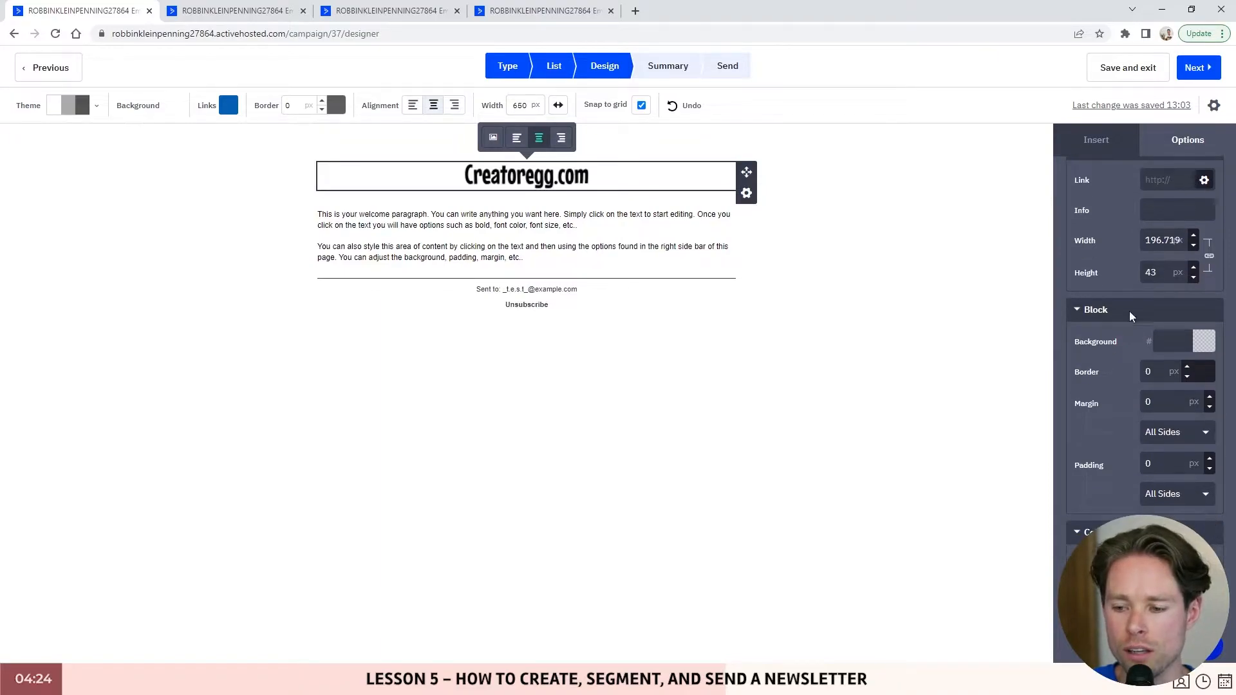
pyautogui.scroll(1, 1162, 241)
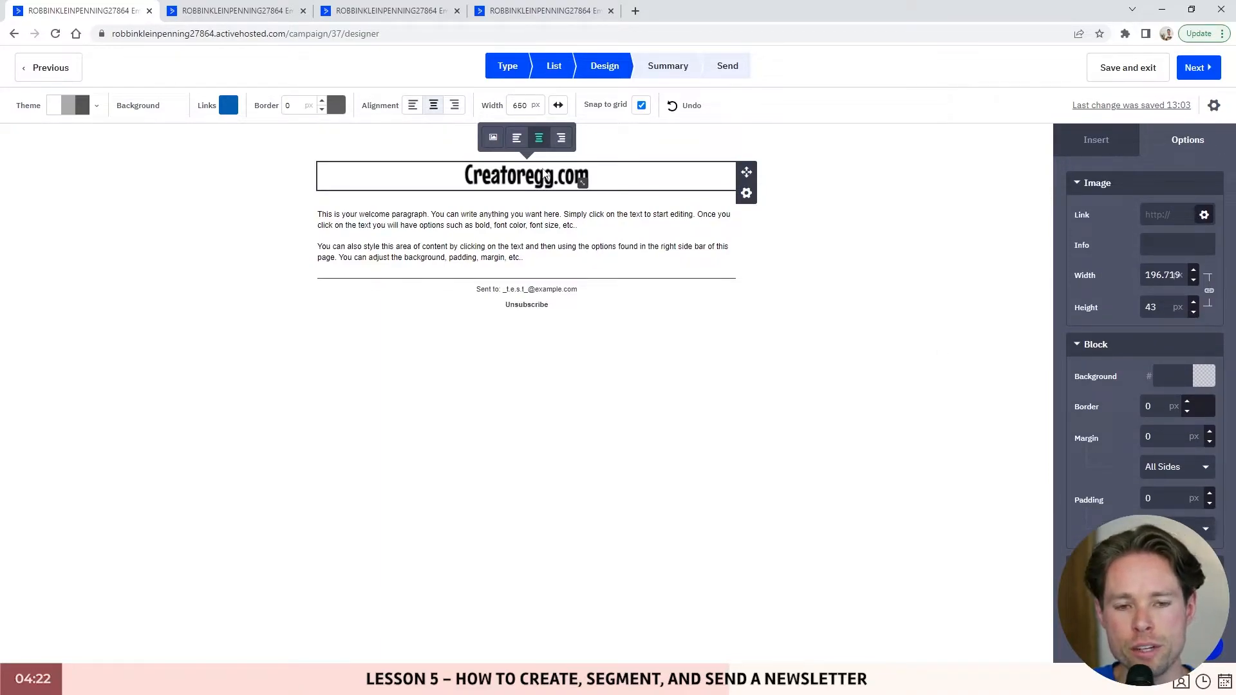
# - Compare the logo, shield image and blue text block in the campaign 24 reference email
pyautogui.click(244, 14)
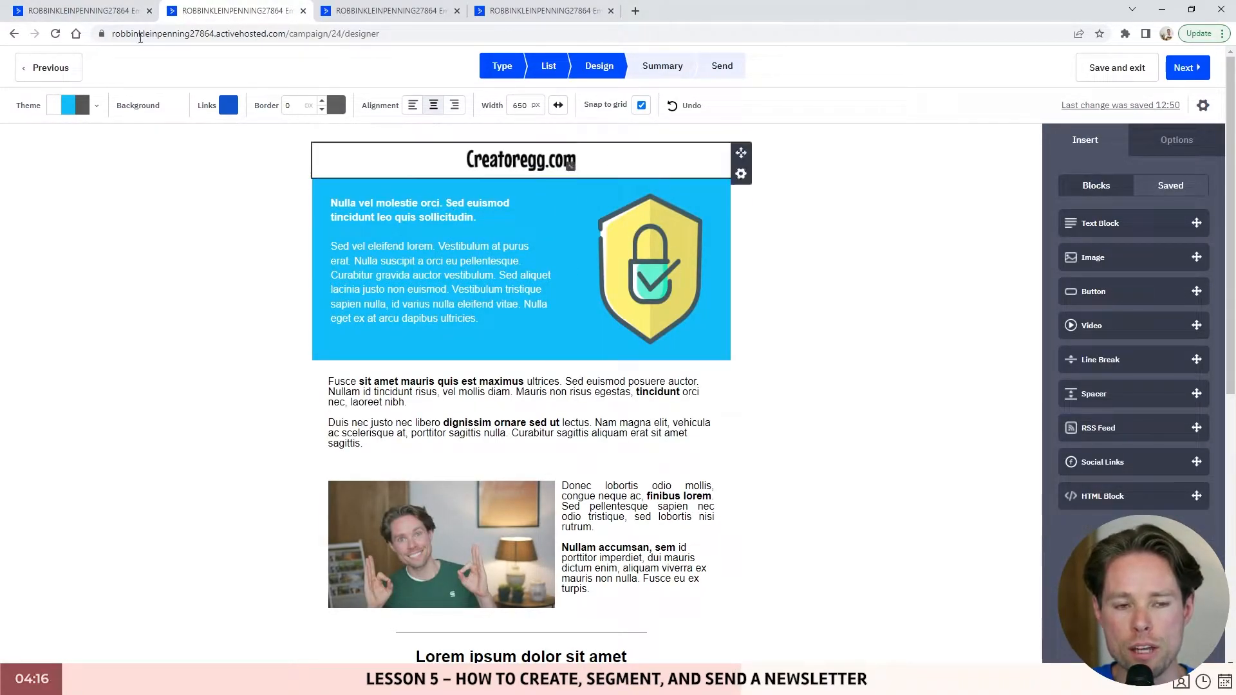
pyautogui.click(521, 159)
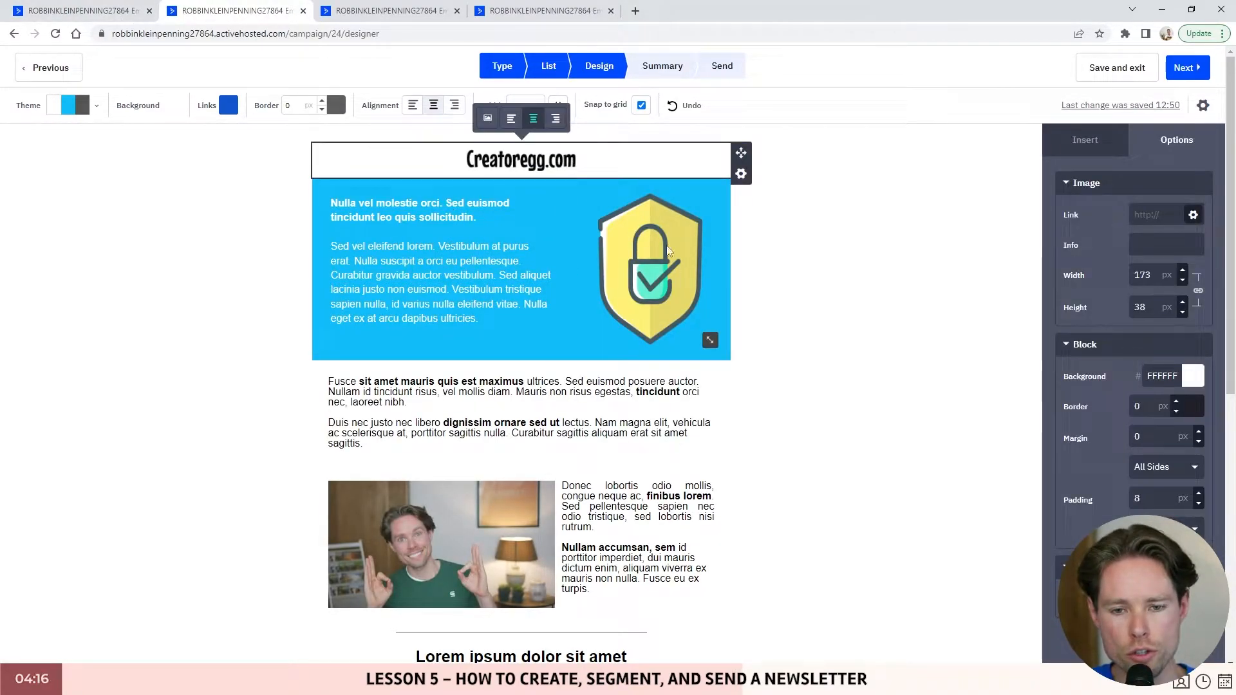
pyautogui.click(663, 225)
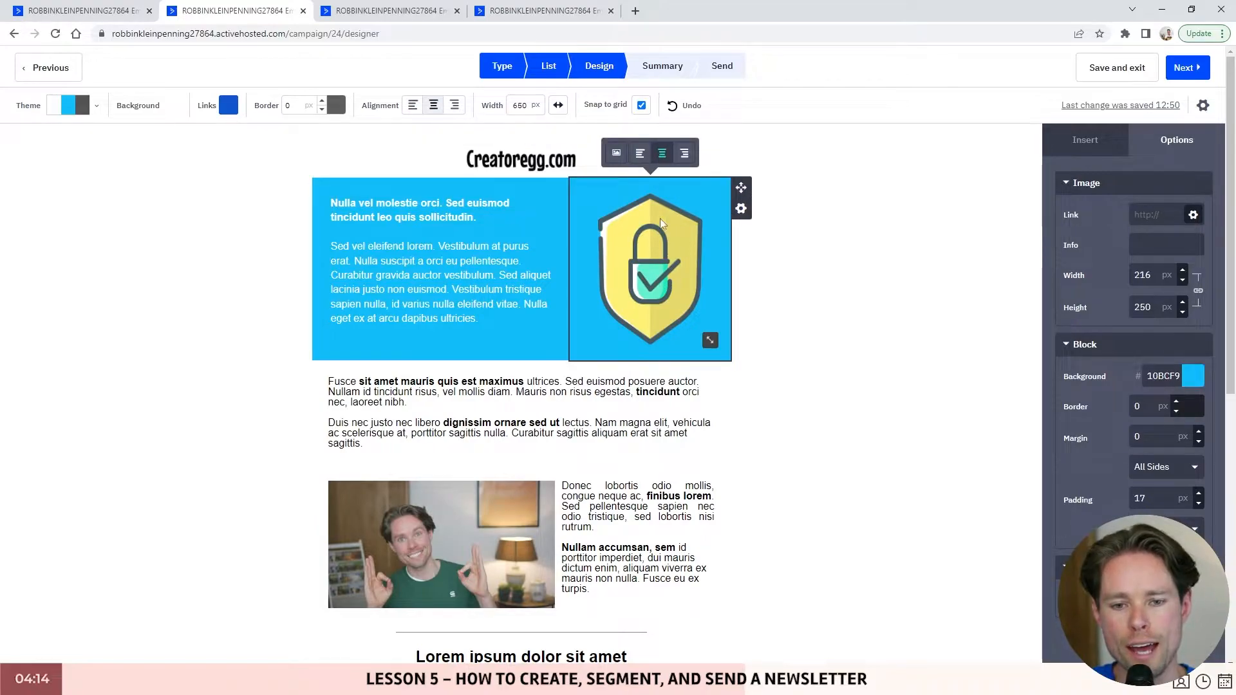
pyautogui.click(546, 223)
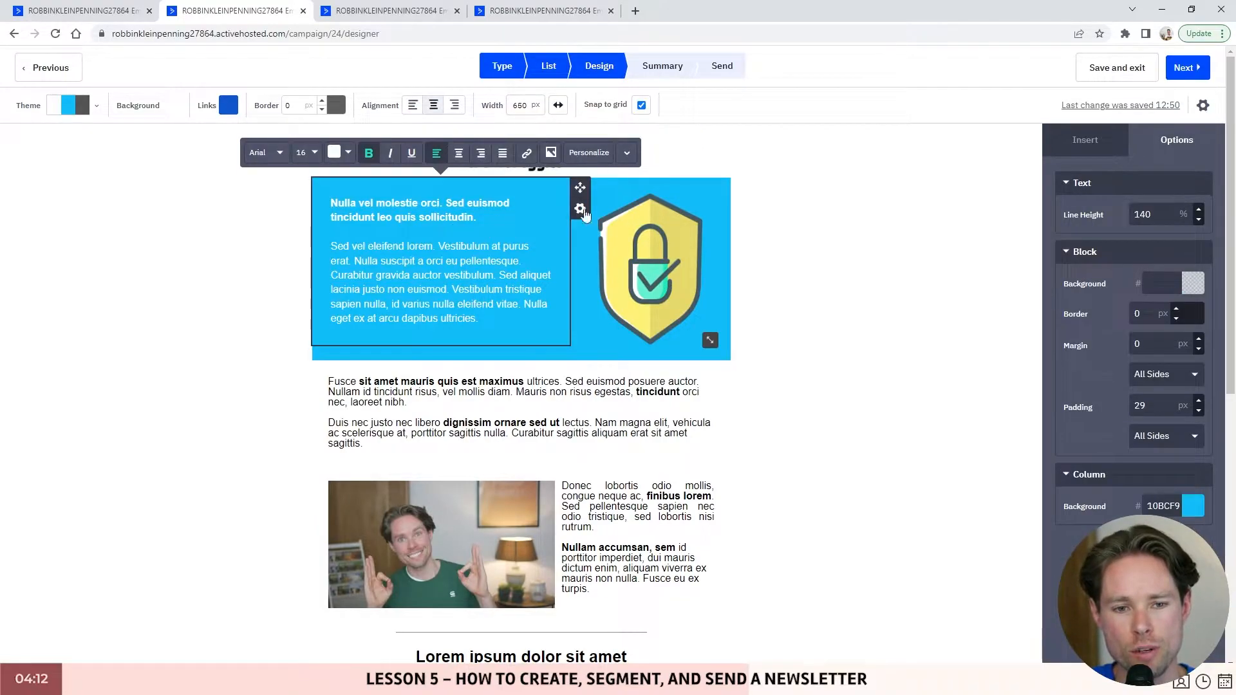
pyautogui.click(663, 230)
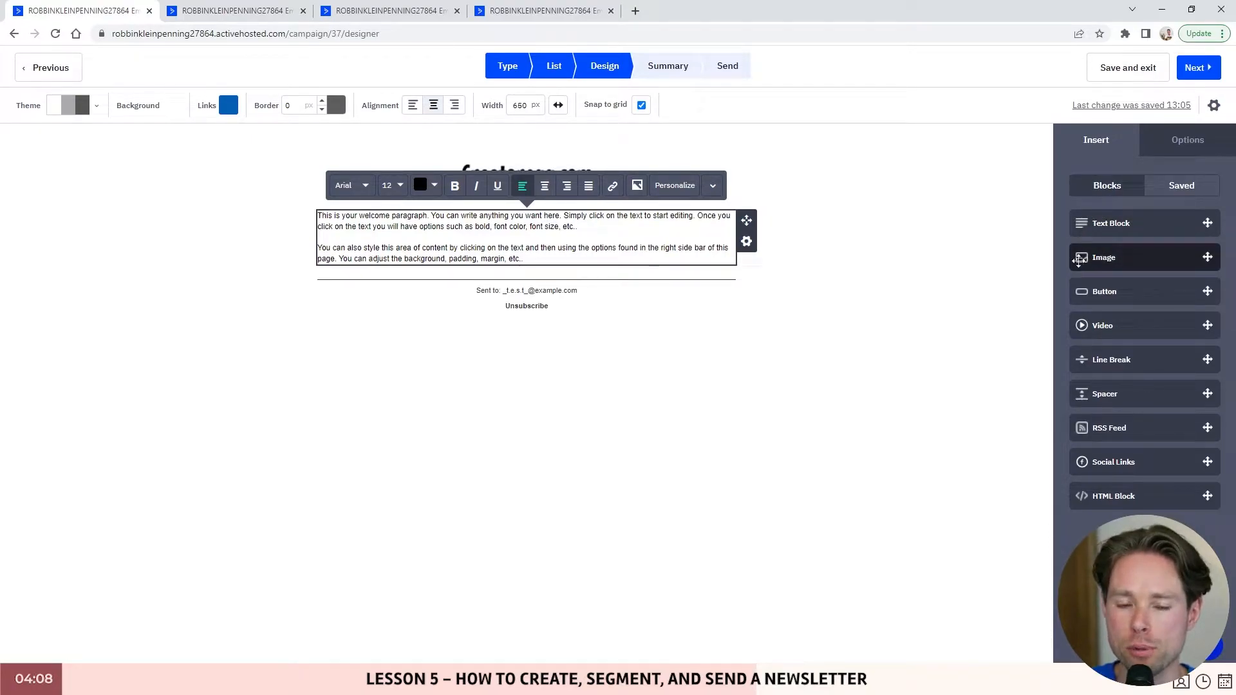
# - Add an Image block right of the welcome paragraph and shrink the logo back to header size
pyautogui.moveTo(1079, 260); pyautogui.dragTo(724, 251)
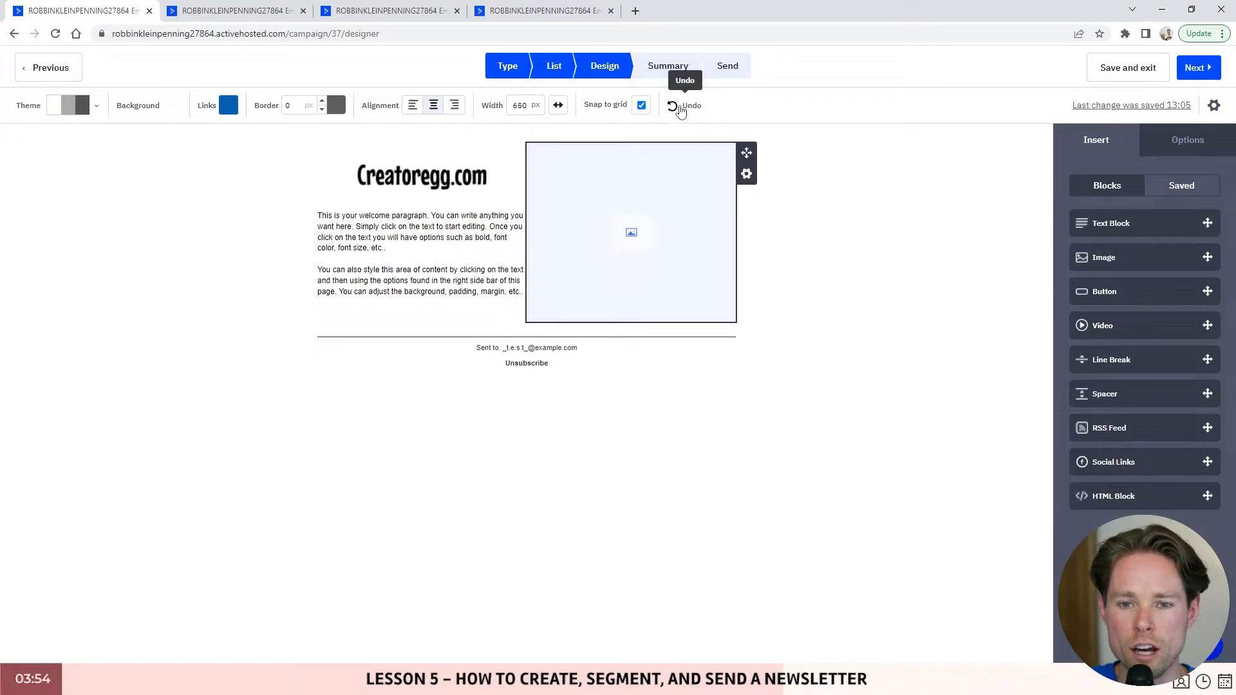
pyautogui.click(681, 111)
pyautogui.moveTo(1076, 257); pyautogui.dragTo(715, 308)
pyautogui.click(716, 238)
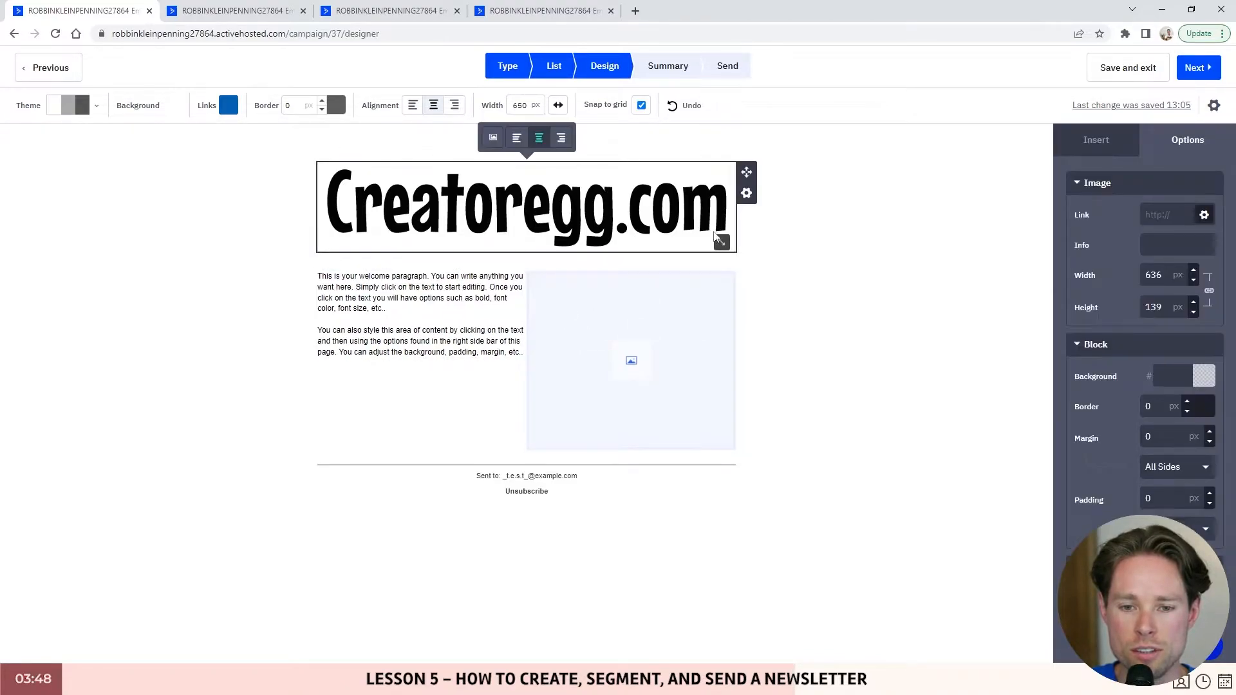
pyautogui.moveTo(715, 237); pyautogui.dragTo(612, 183)
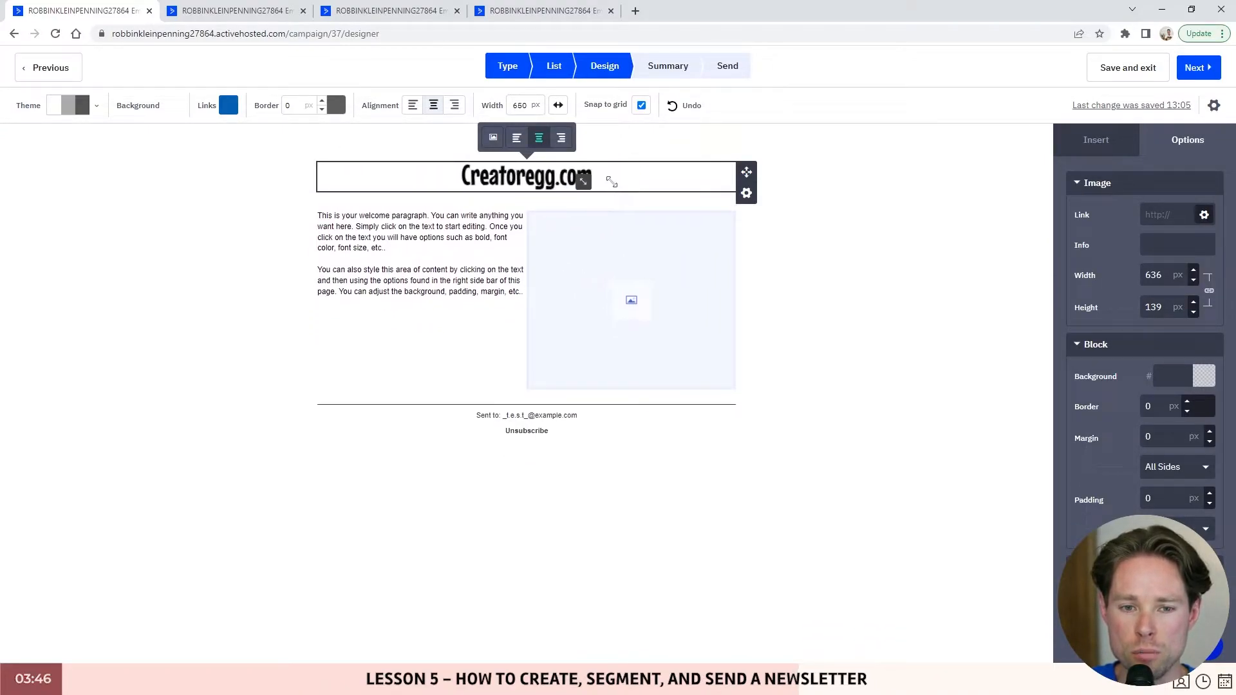
# - Fill the placeholder with the Icon_launch.png paper-plane, shrink it, and view the reference design
pyautogui.click(631, 240)
pyautogui.click(596, 186)
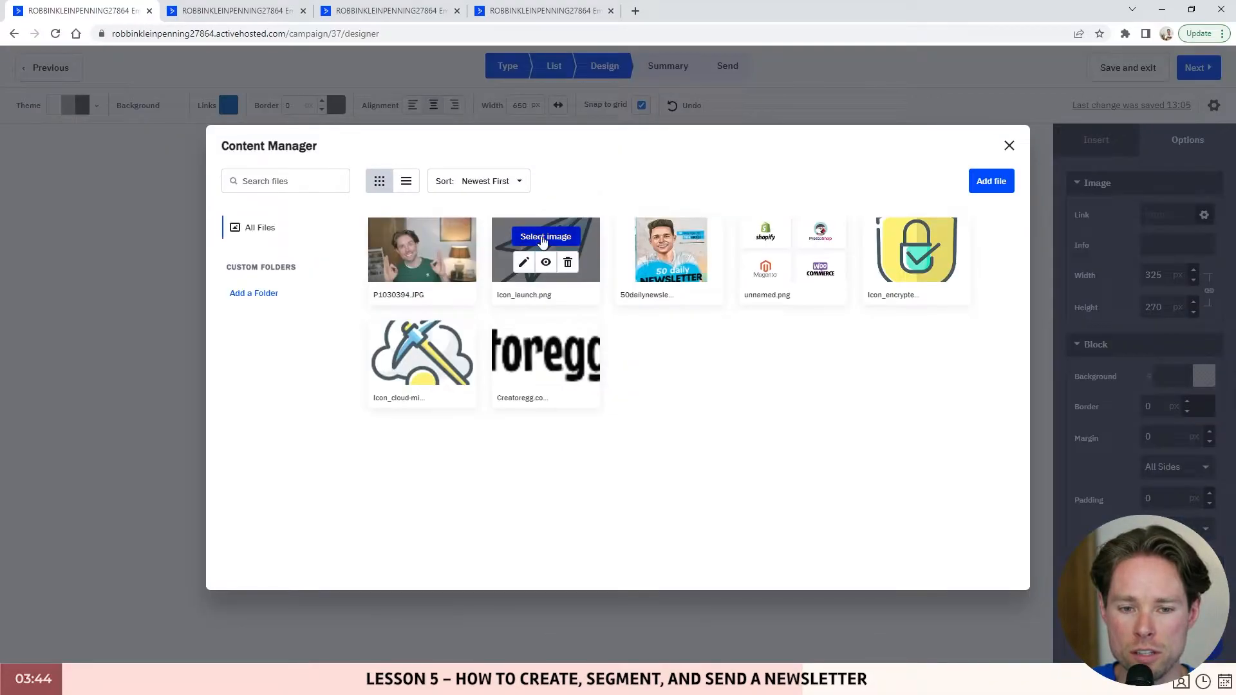
pyautogui.click(543, 238)
pyautogui.moveTo(719, 416); pyautogui.dragTo(643, 326)
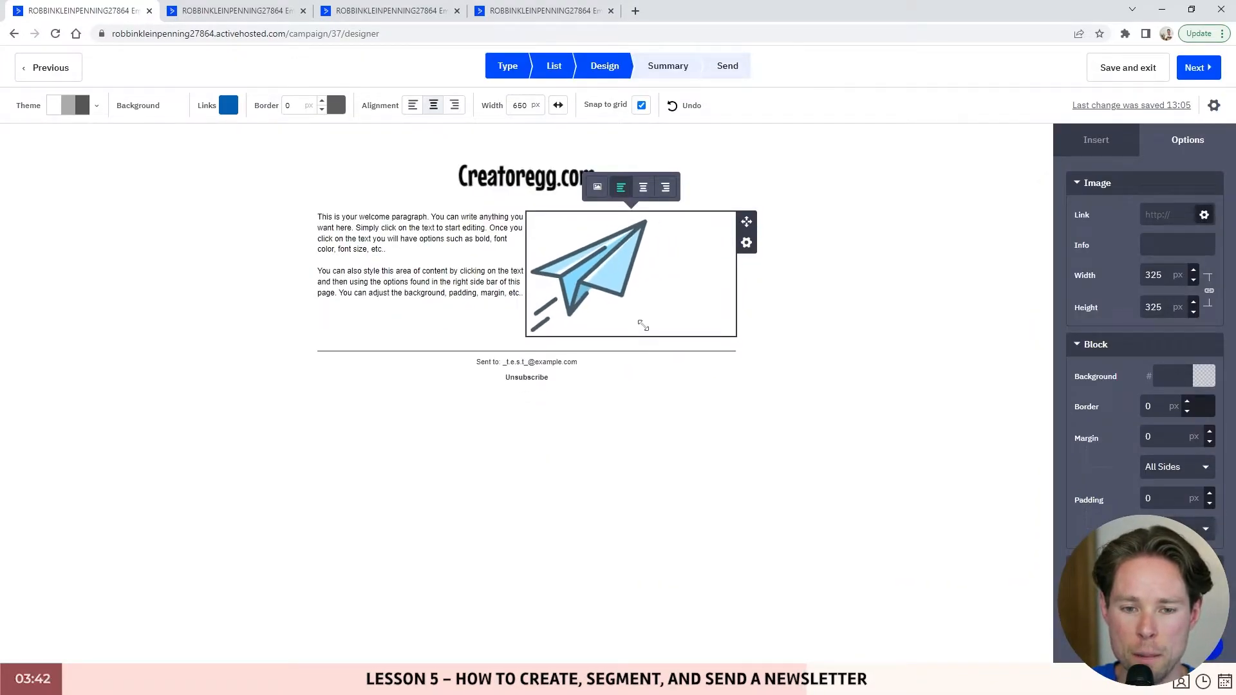
pyautogui.click(511, 139)
pyautogui.click(474, 238)
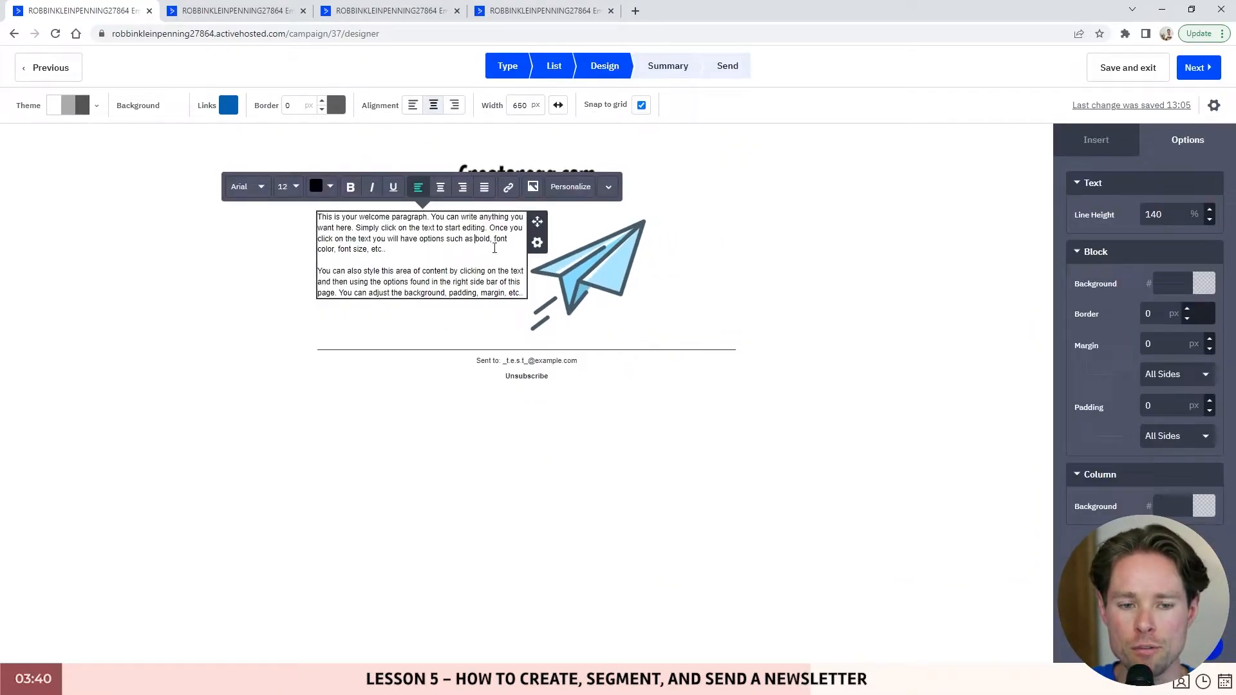
pyautogui.click(222, 11)
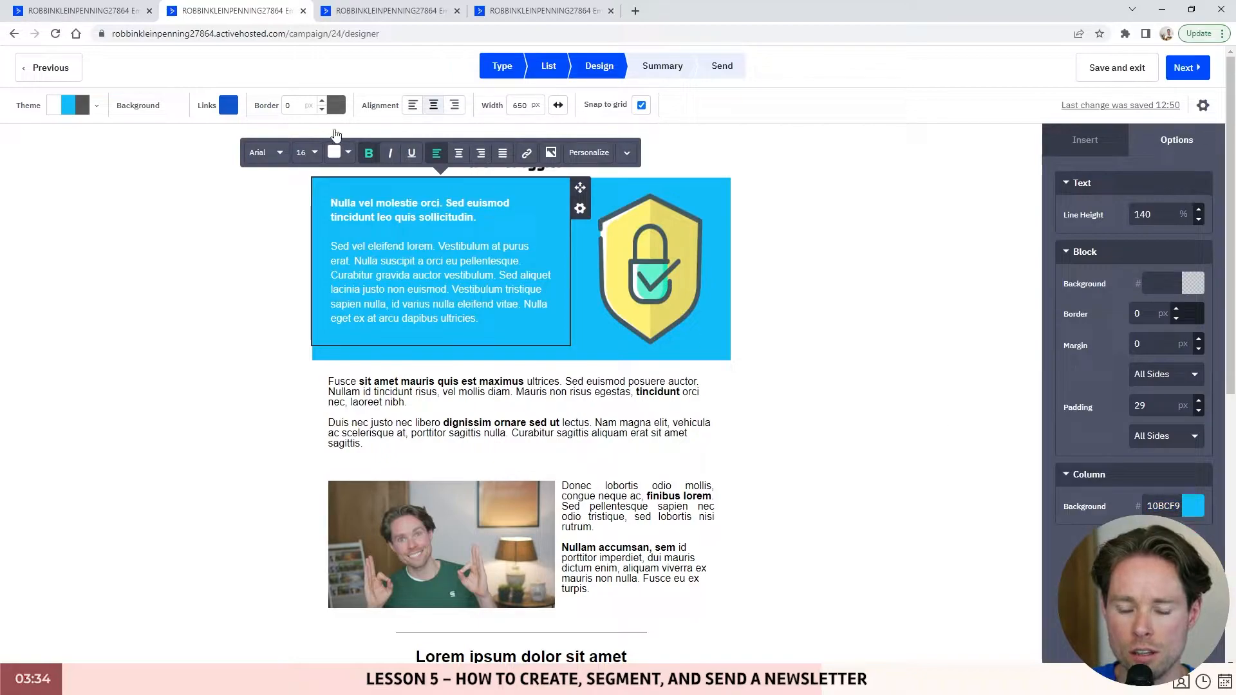
# - Give the welcome text column a 10BCF9 blue background and inspect the paper-plane image settings
pyautogui.click(145, 19)
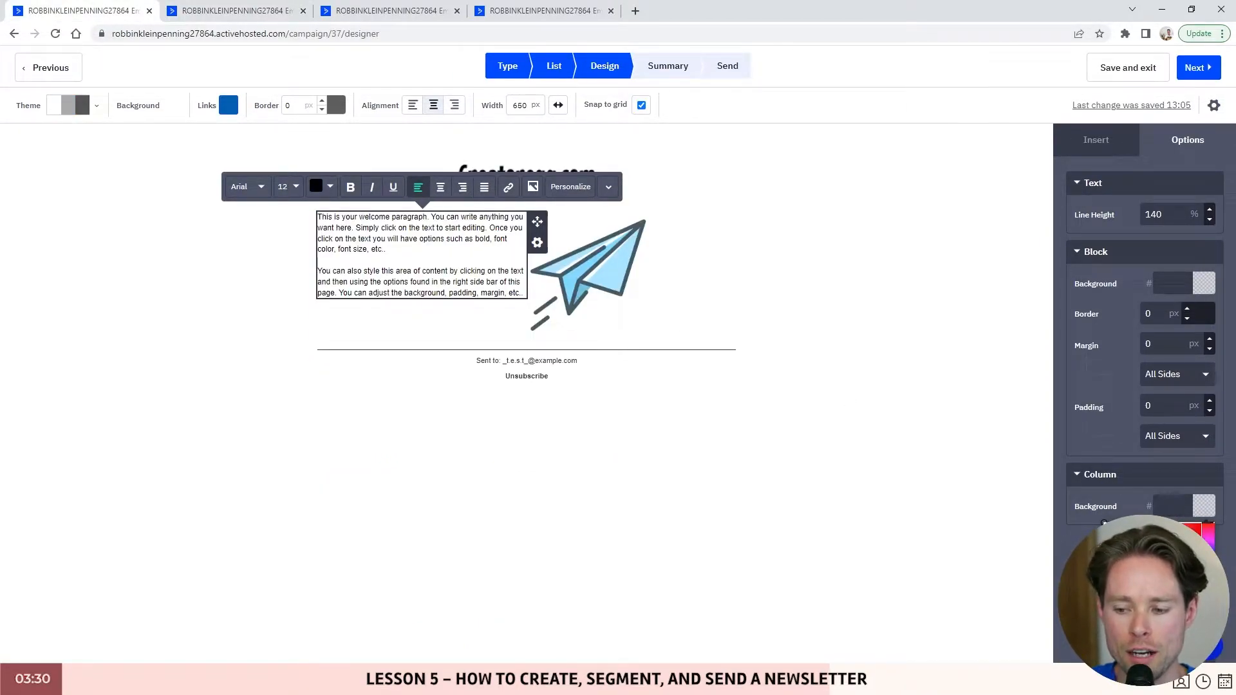
pyautogui.write('10BCF9')
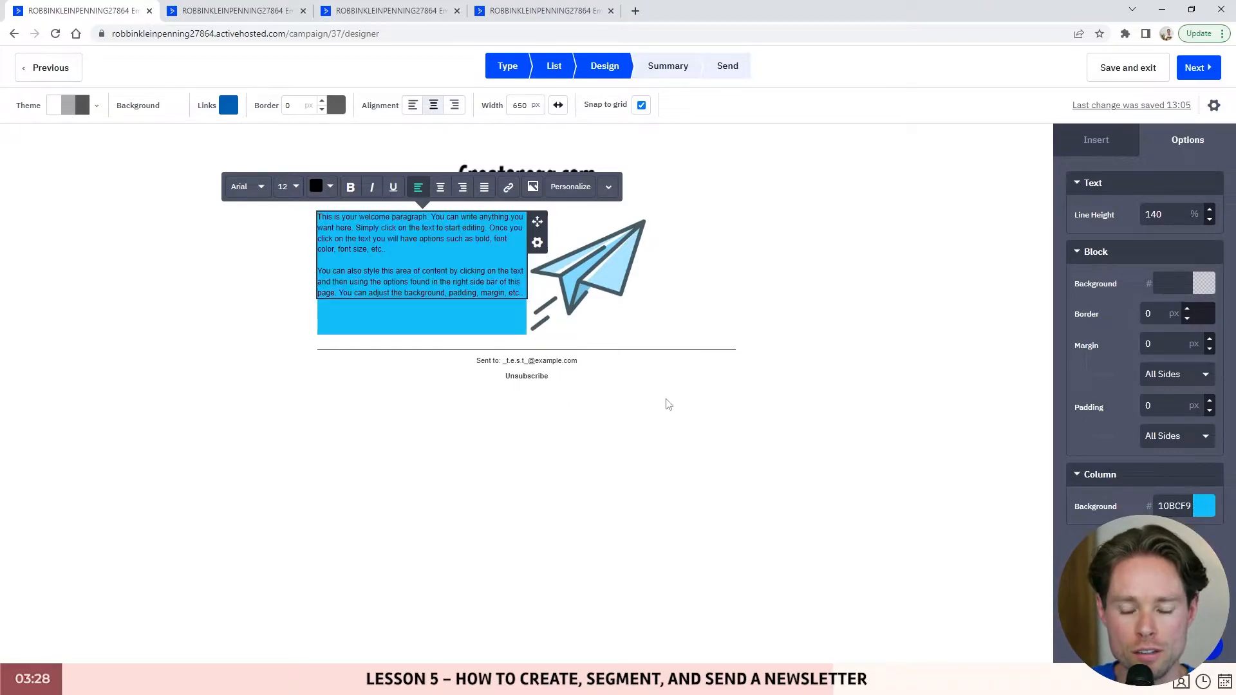
pyautogui.click(637, 322)
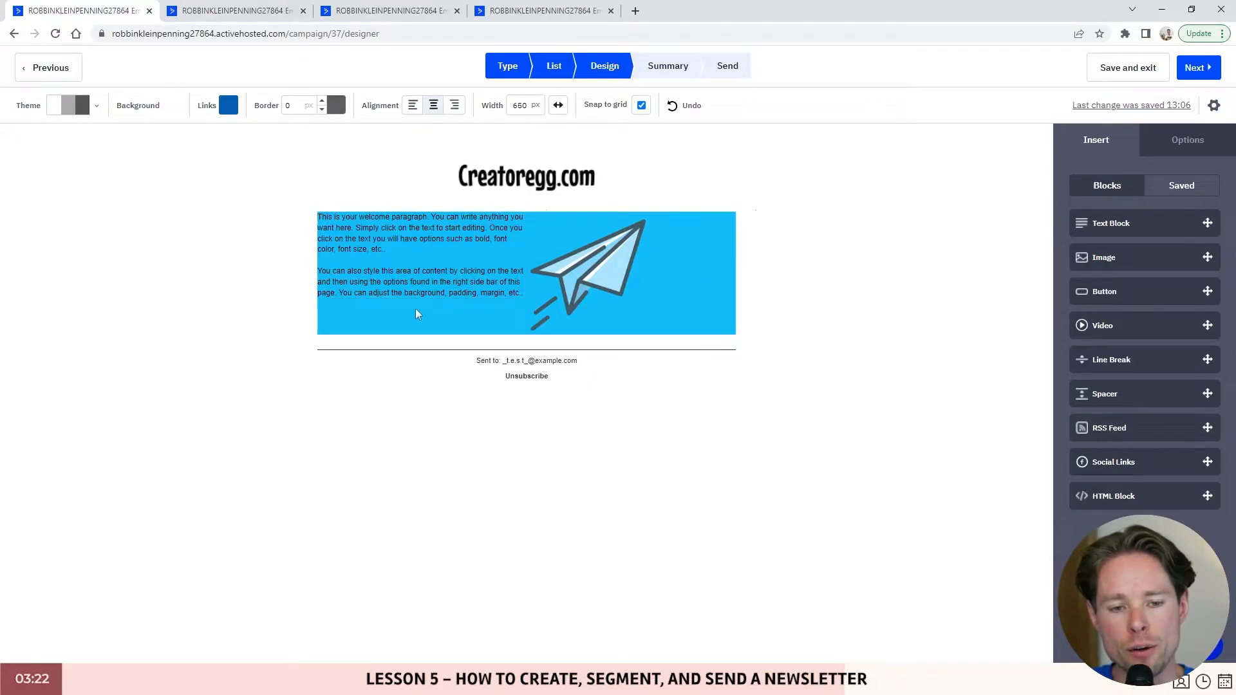
pyautogui.click(667, 295)
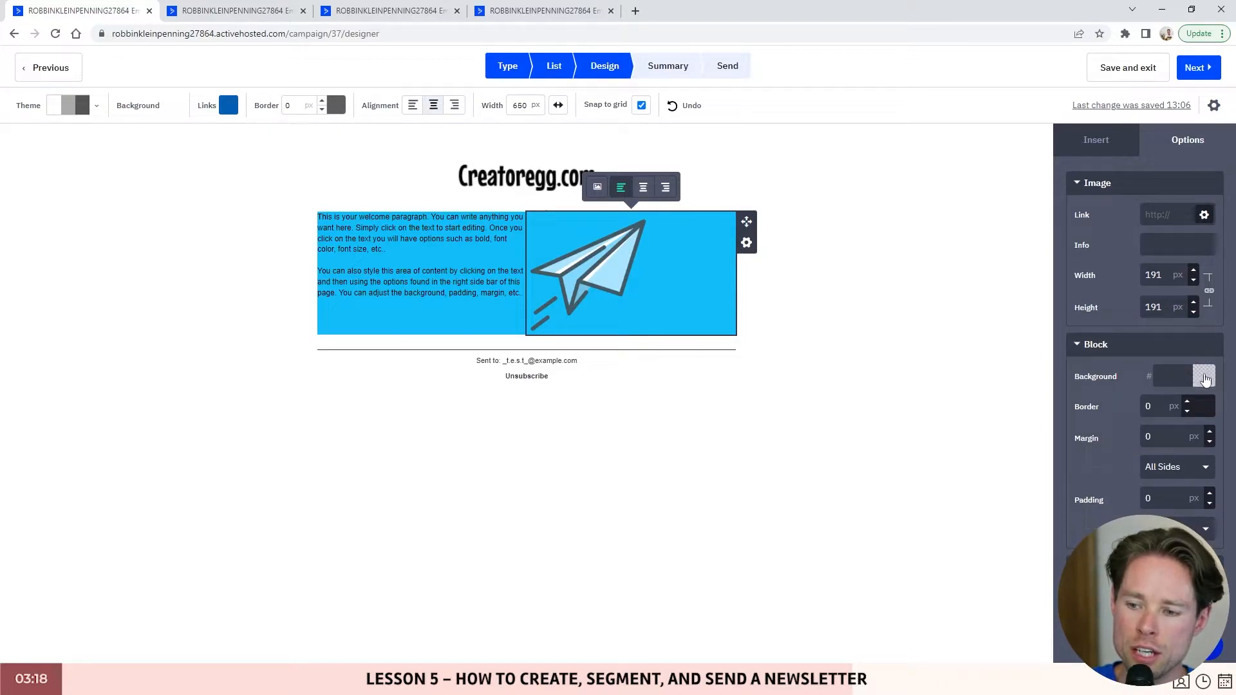
pyautogui.click(1205, 378)
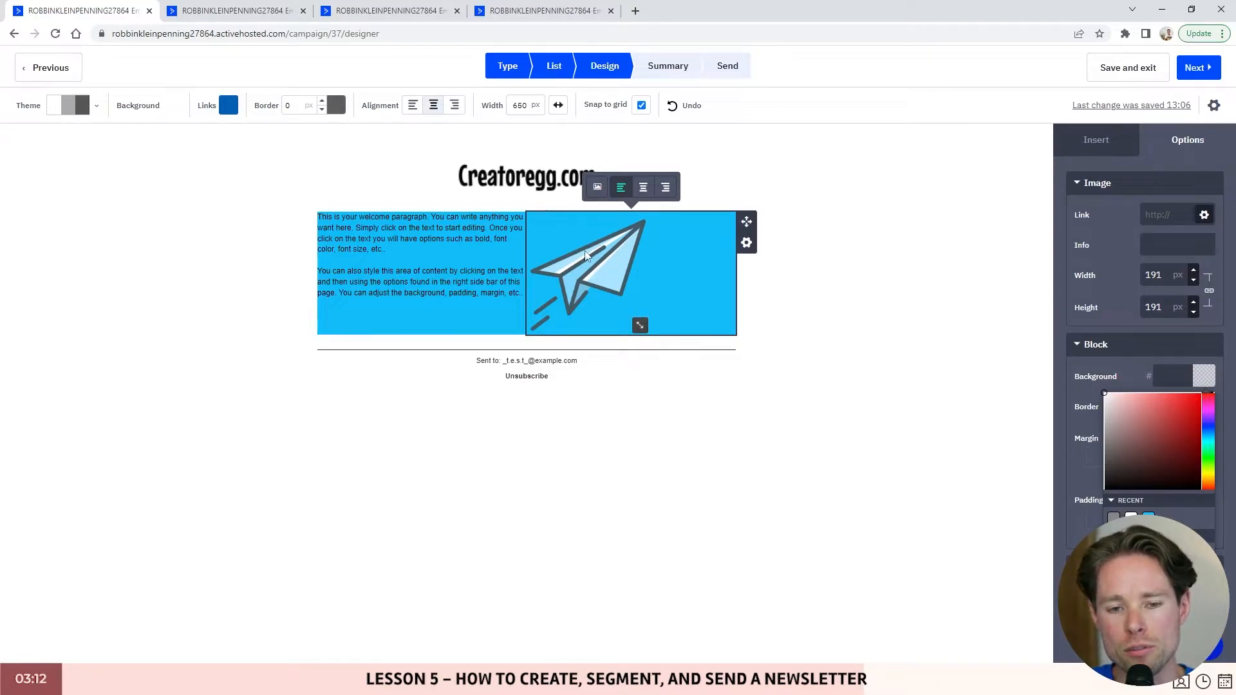
# - Shrink the paper-plane image slightly to 190 px, then switch to the newsletter for comparison
pyautogui.moveTo(642, 327)
pyautogui.mouseDown()
pyautogui.moveTo(596, 280)
pyautogui.moveTo(645, 321)
pyautogui.mouseUp()
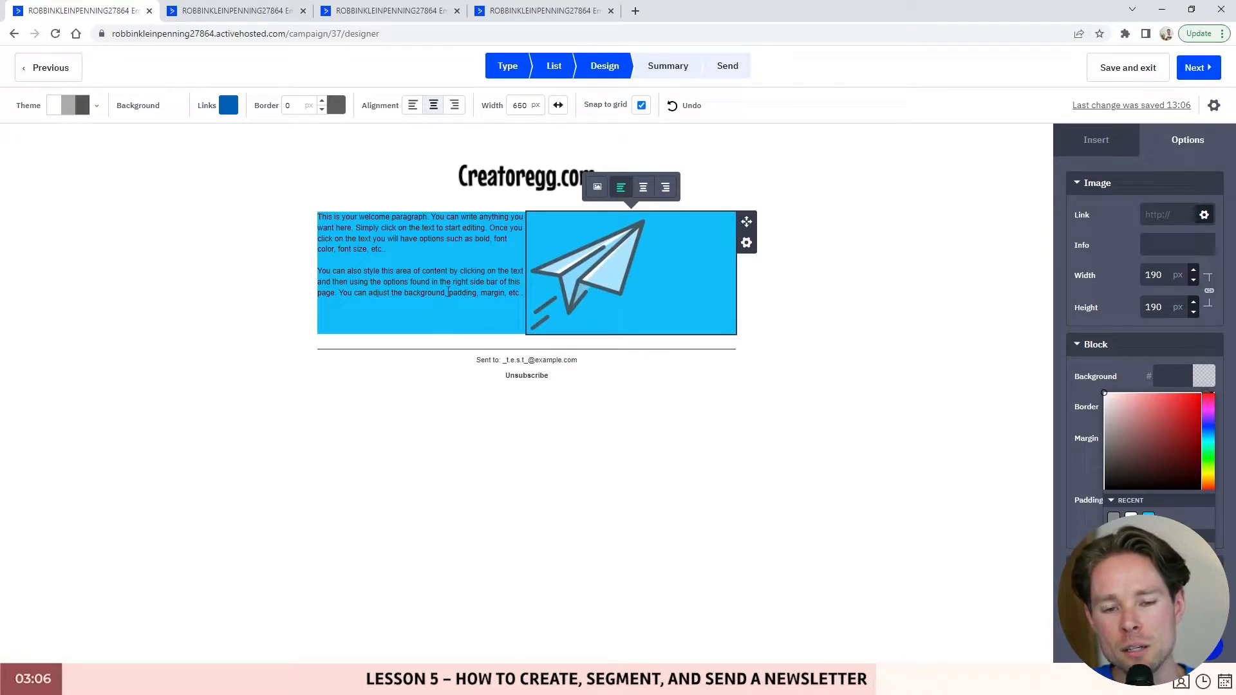
pyautogui.click(442, 302)
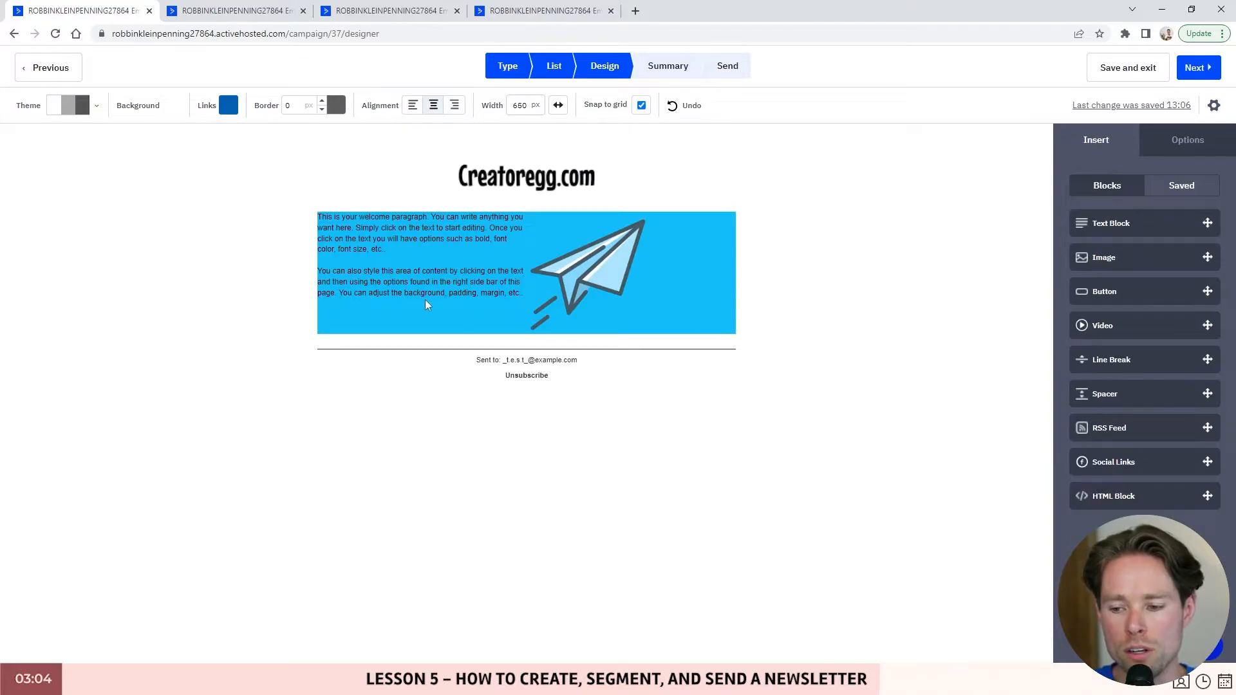
pyautogui.click(477, 293)
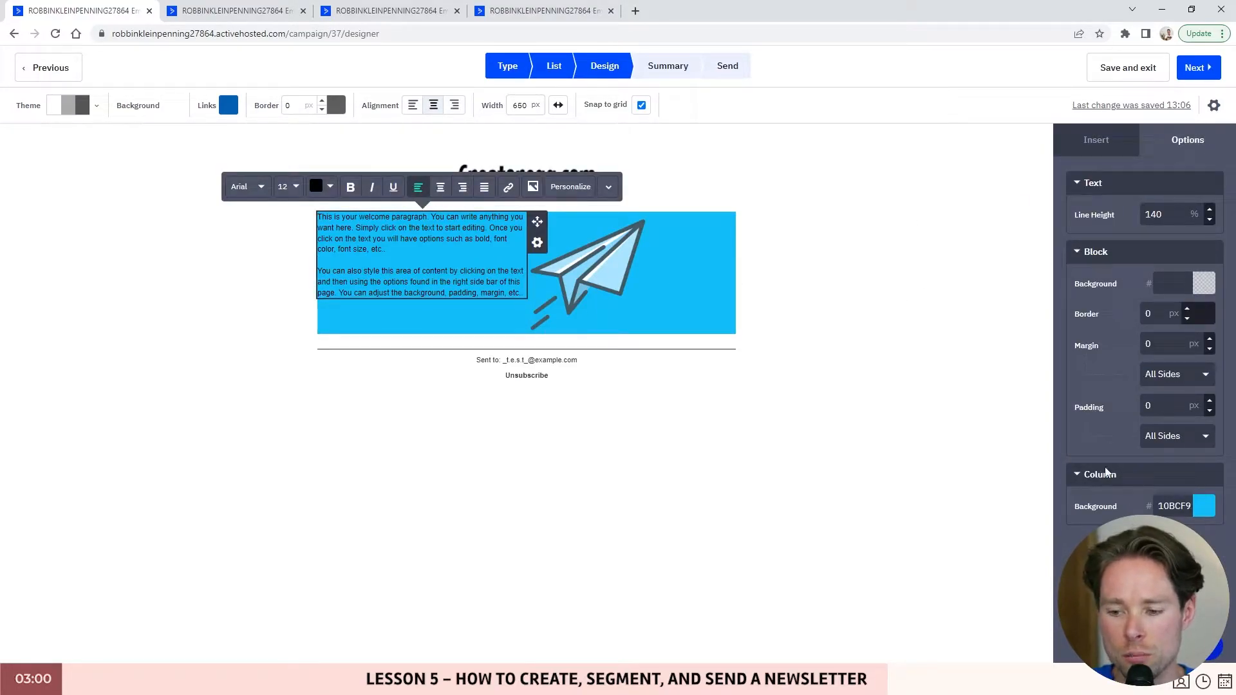
pyautogui.click(641, 261)
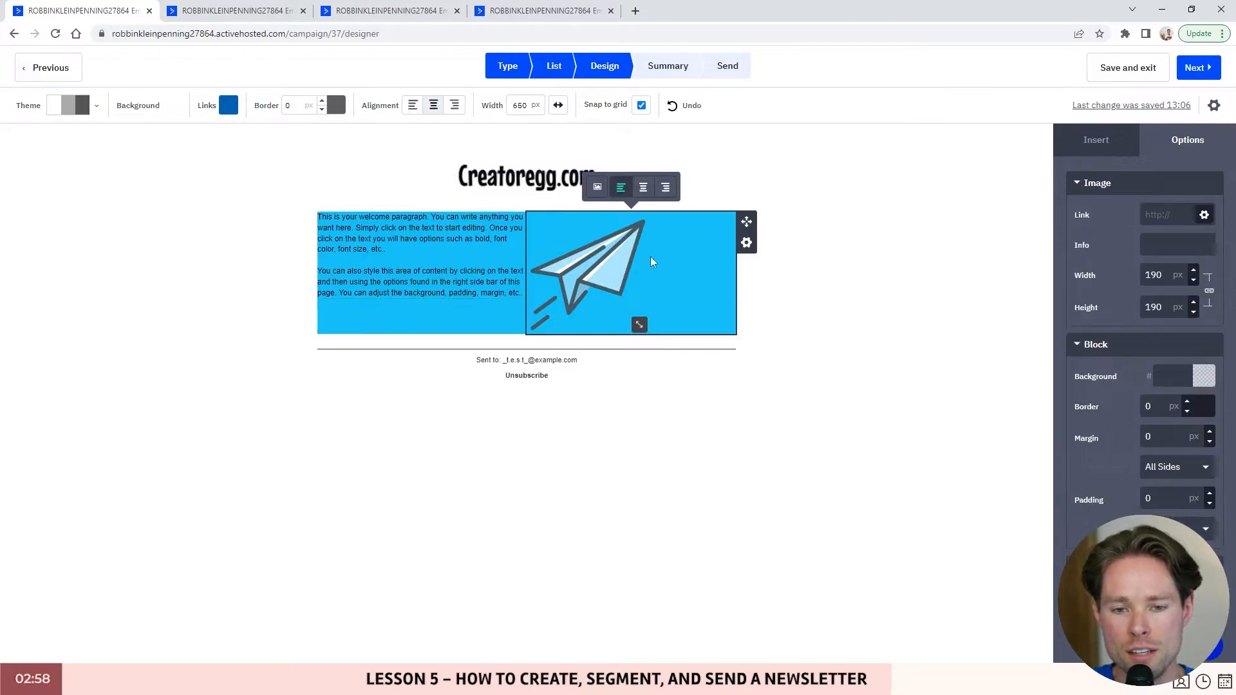
pyautogui.click(486, 309)
pyautogui.hotkey('ctrl', 'Tab')
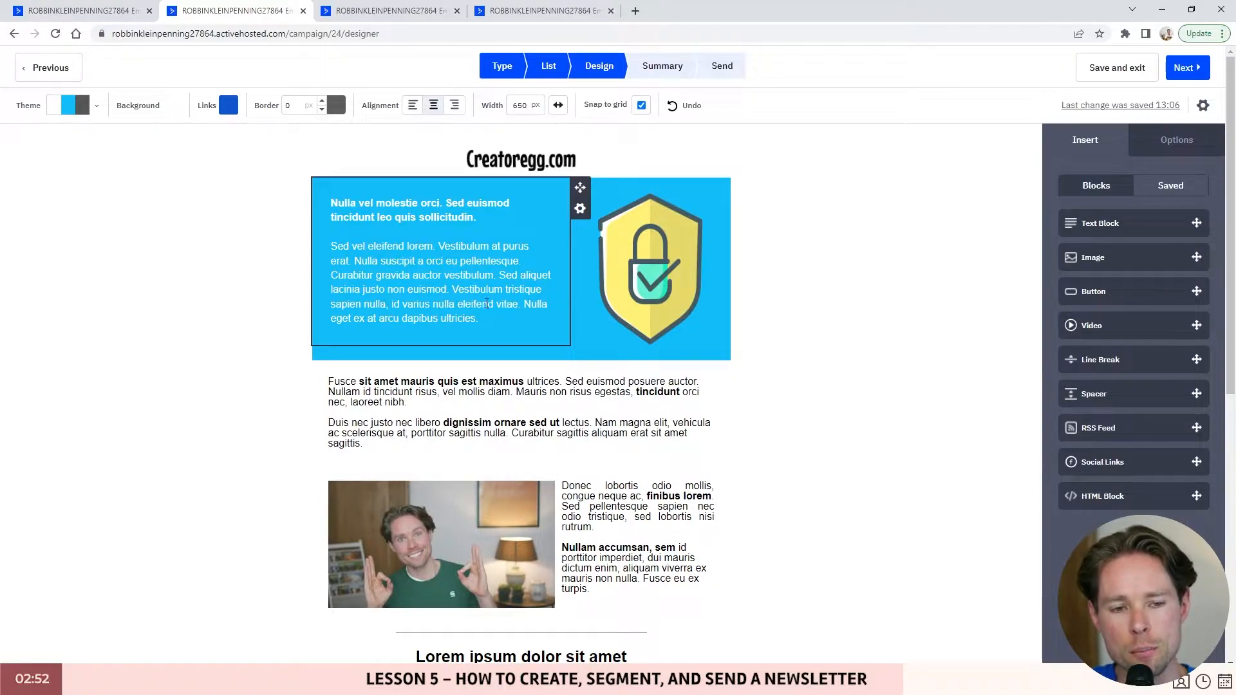
# - Check the reference shield image, then centre the paper-plane image and shrink it to 178 px
pyautogui.click(710, 340)
pyautogui.click(129, 11)
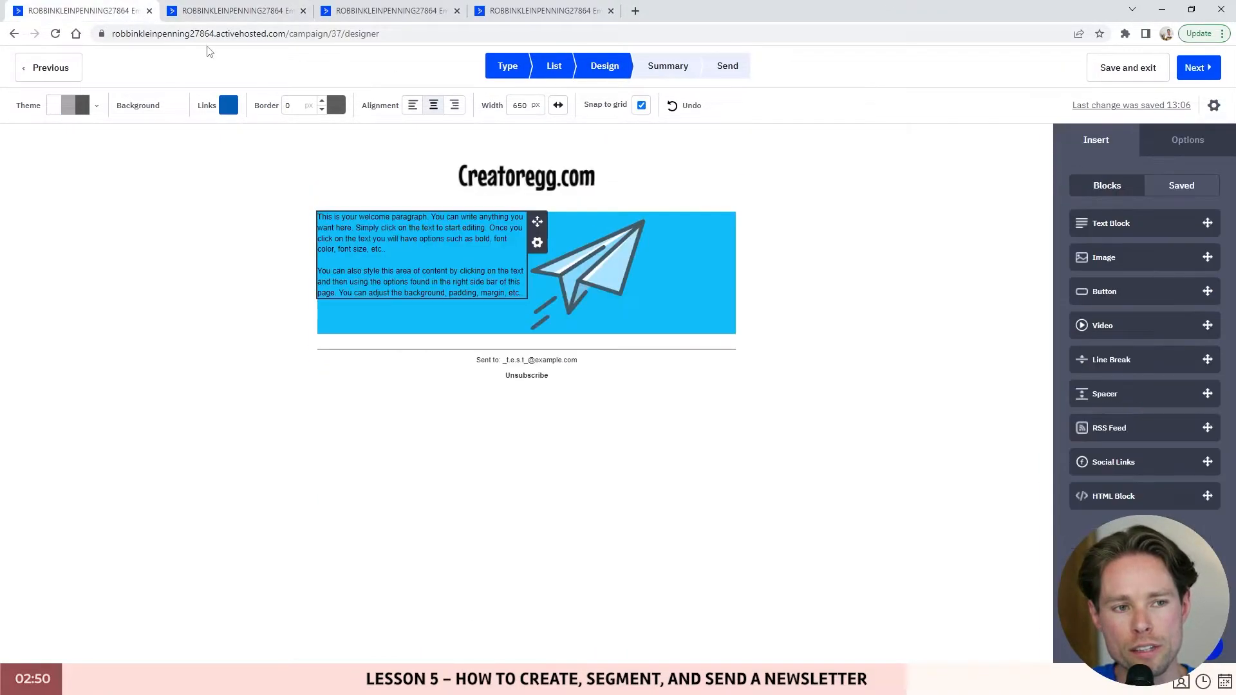
pyautogui.click(238, 10)
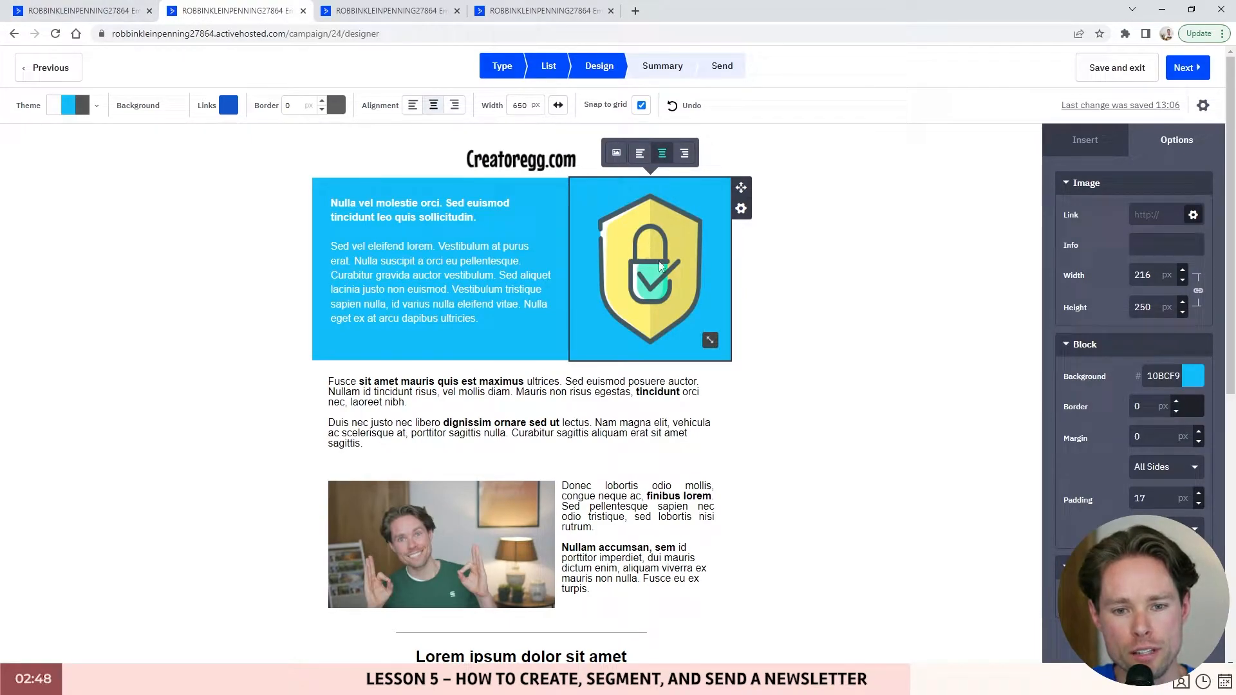
pyautogui.click(129, 10)
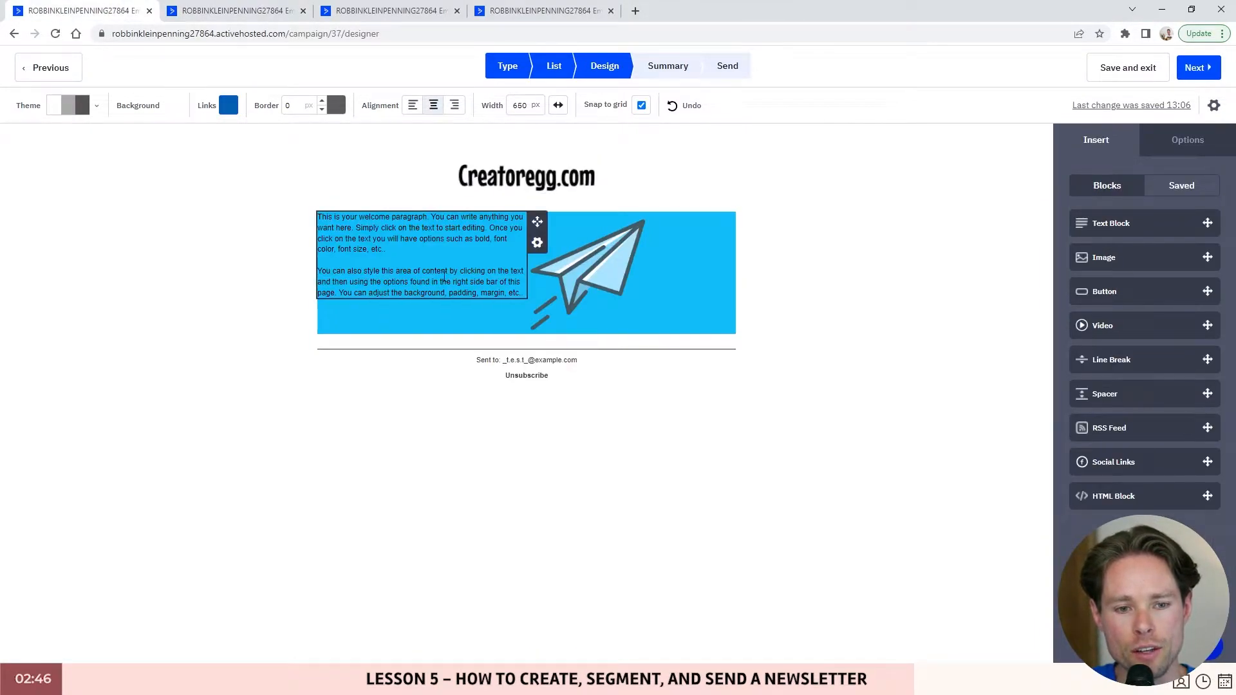
pyautogui.click(605, 271)
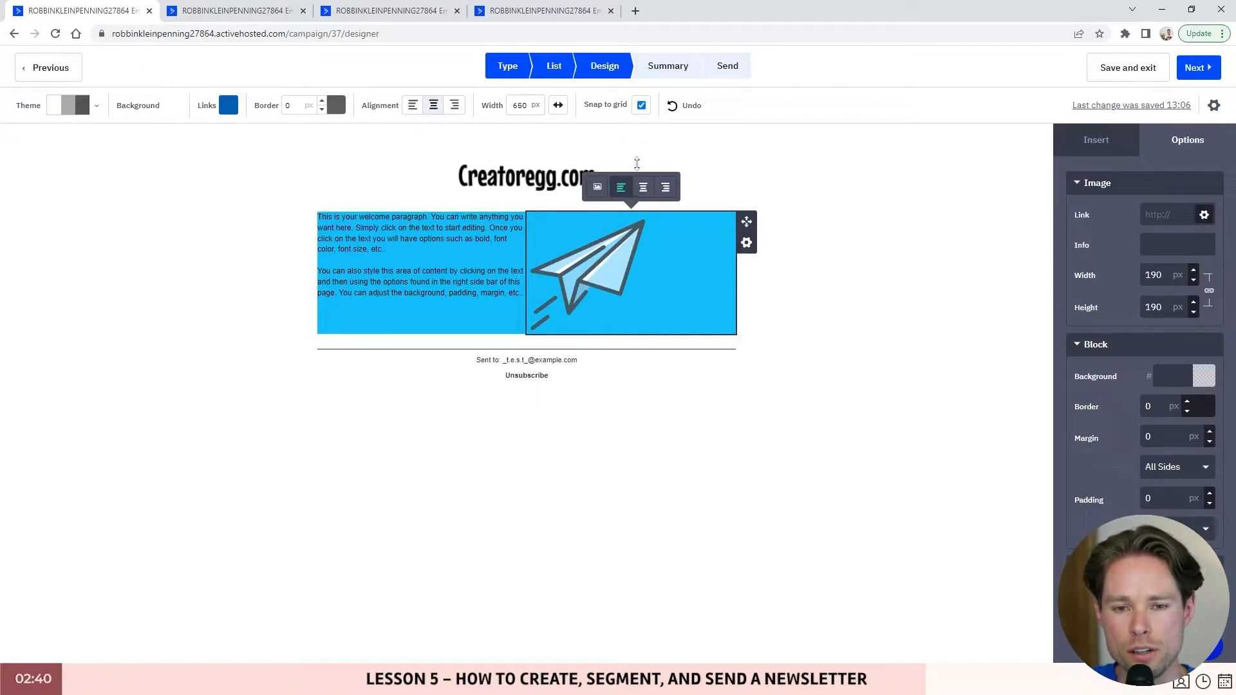
pyautogui.click(644, 189)
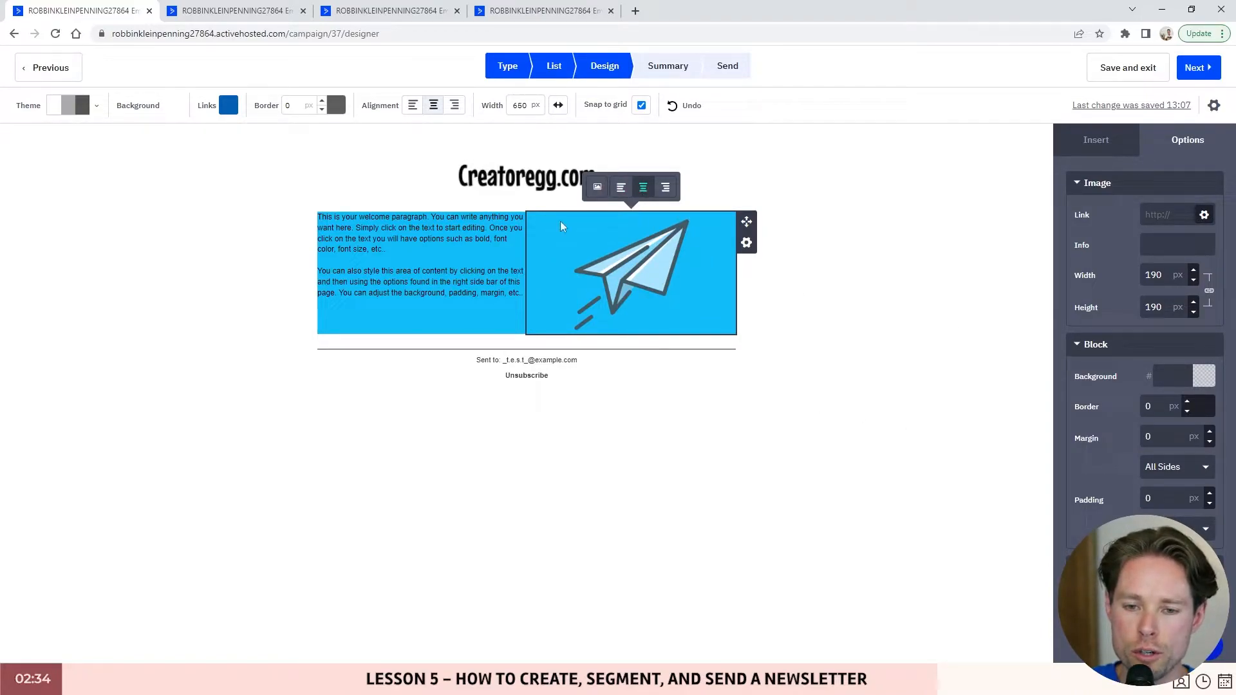
pyautogui.moveTo(683, 326); pyautogui.dragTo(639, 278)
# - Set the paper-plane image block's padding to 20 px
pyautogui.click(1140, 499)
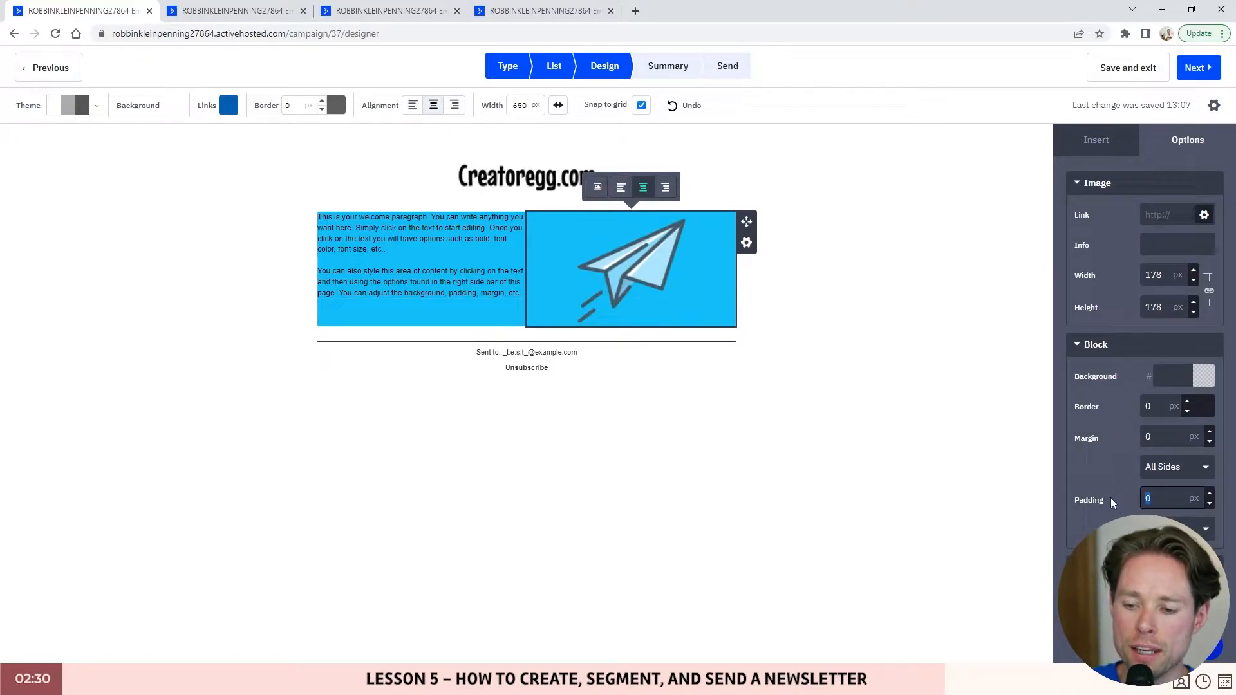
pyautogui.write('6')
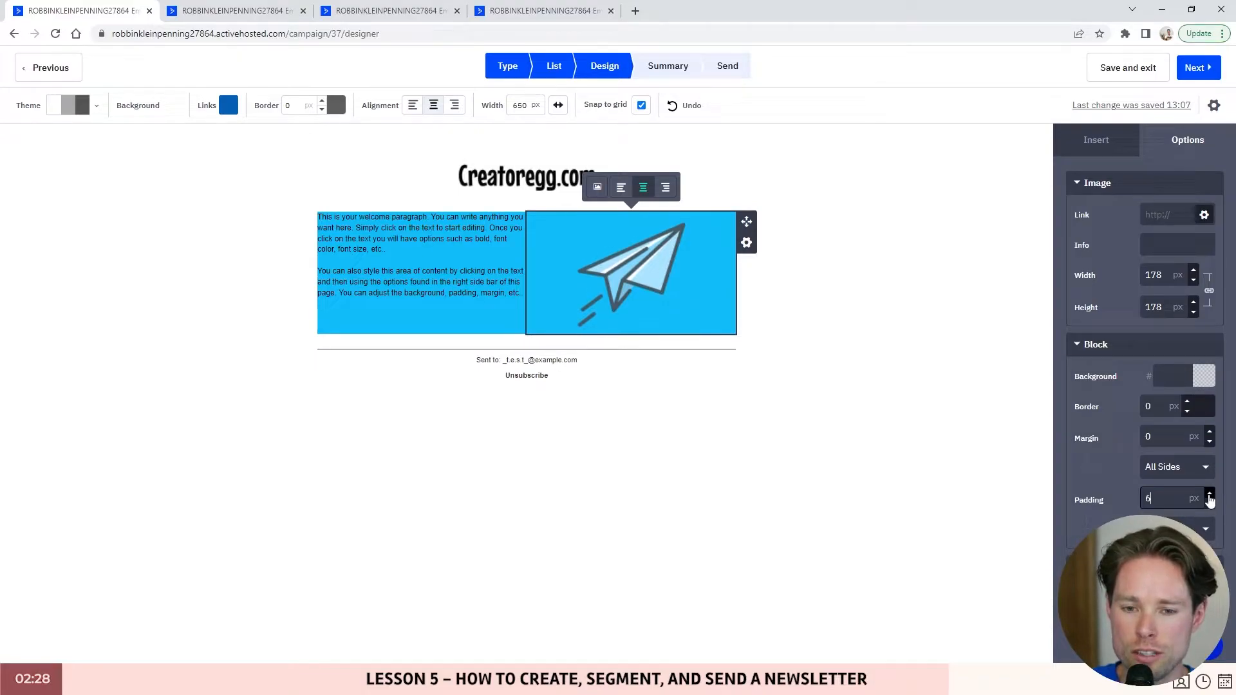
pyautogui.click(1210, 495)
pyautogui.click(1209, 495)
pyautogui.click(1210, 495)
pyautogui.moveTo(1162, 499); pyautogui.dragTo(1124, 502)
pyautogui.write('20')
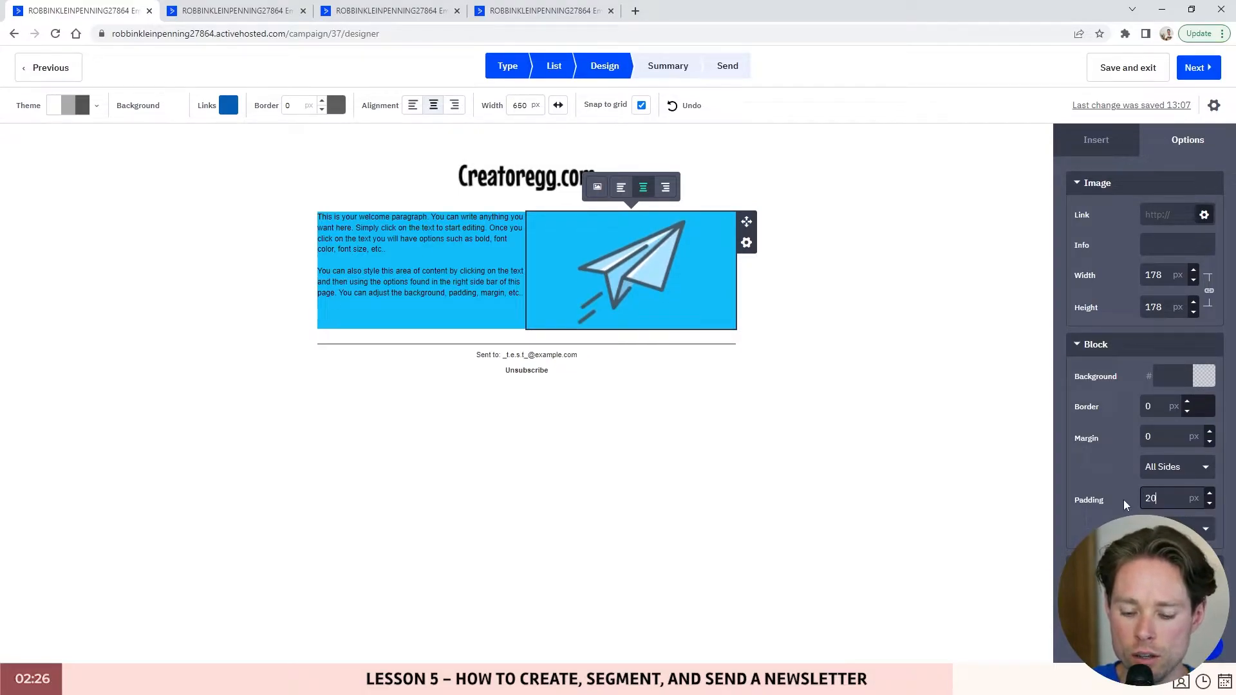
pyautogui.click(421, 283)
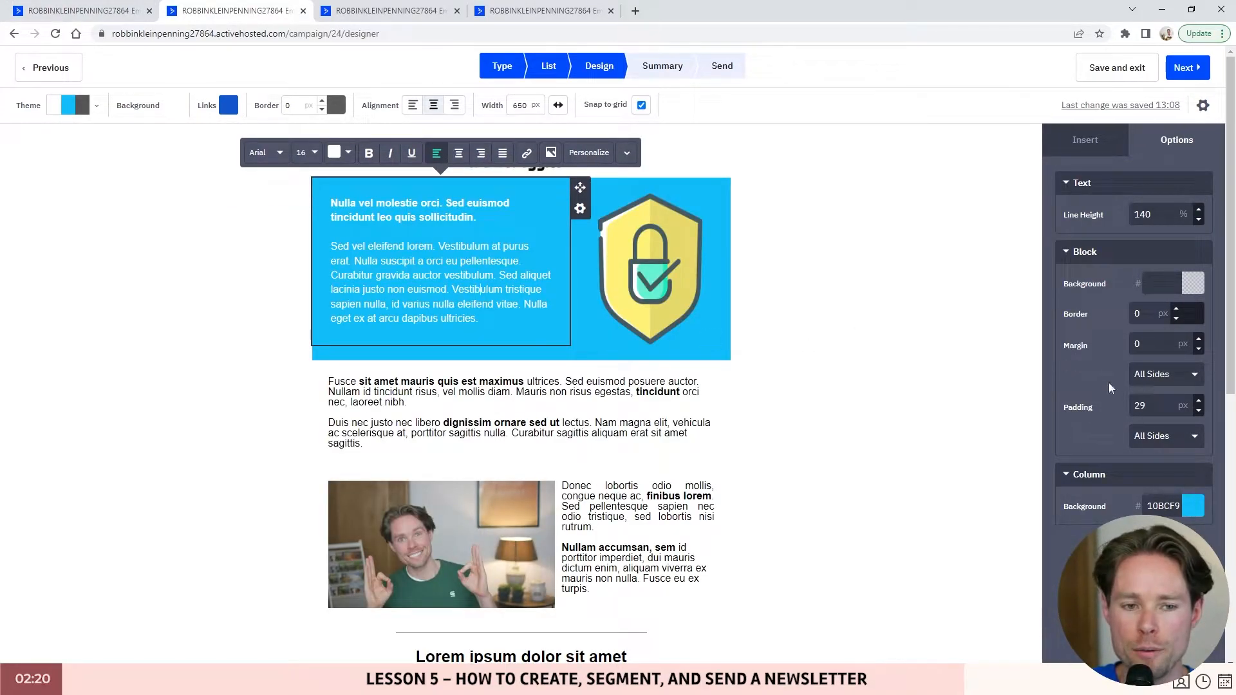
# - Switch the block padding to separate per-side values, keeping the top padding at 29 px
pyautogui.doubleClick(1149, 406)
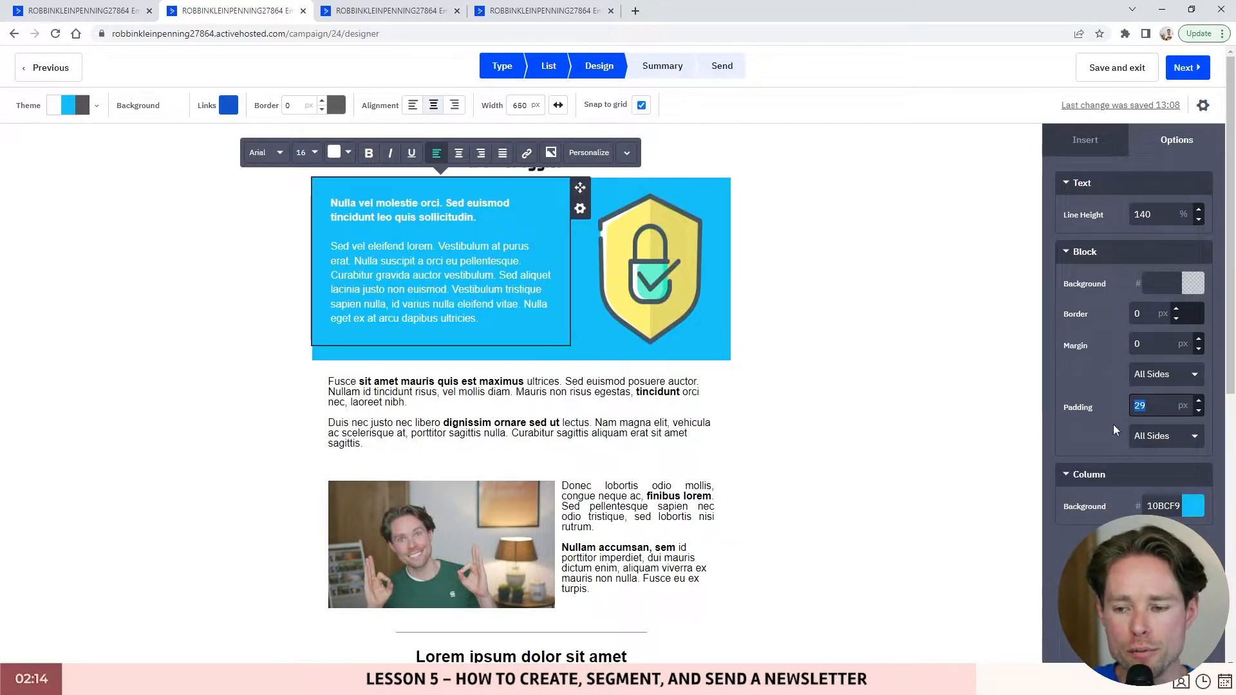
pyautogui.click(1170, 435)
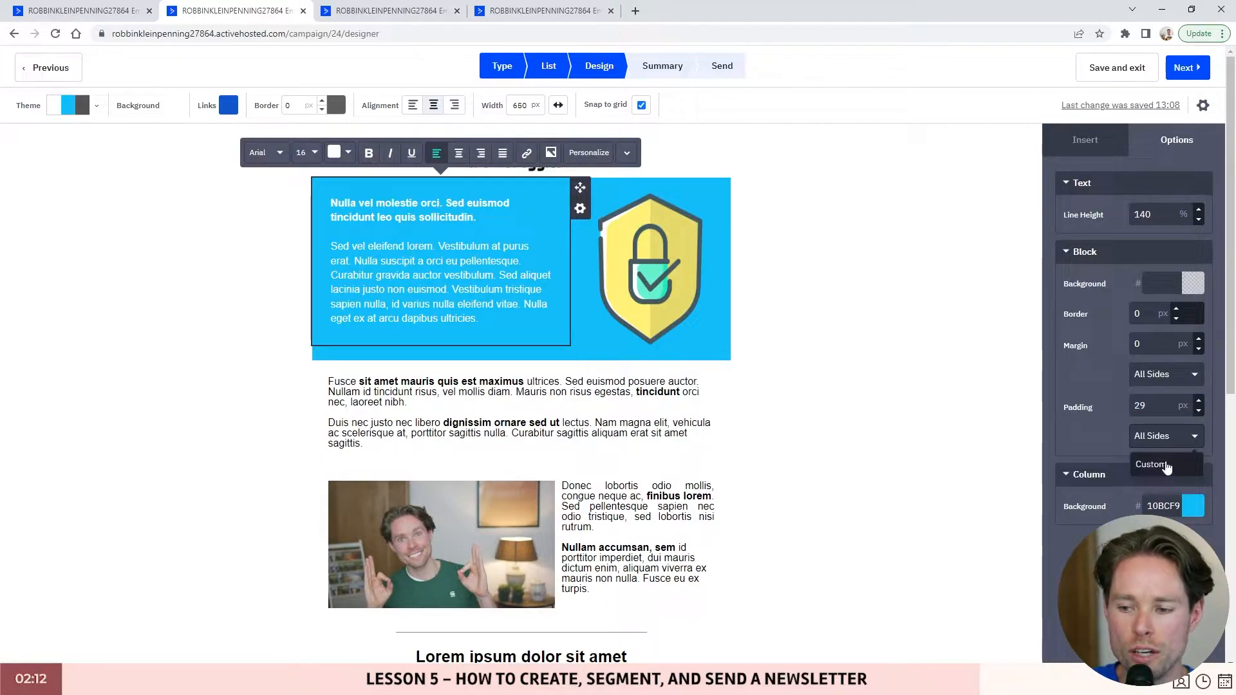
pyautogui.click(1164, 464)
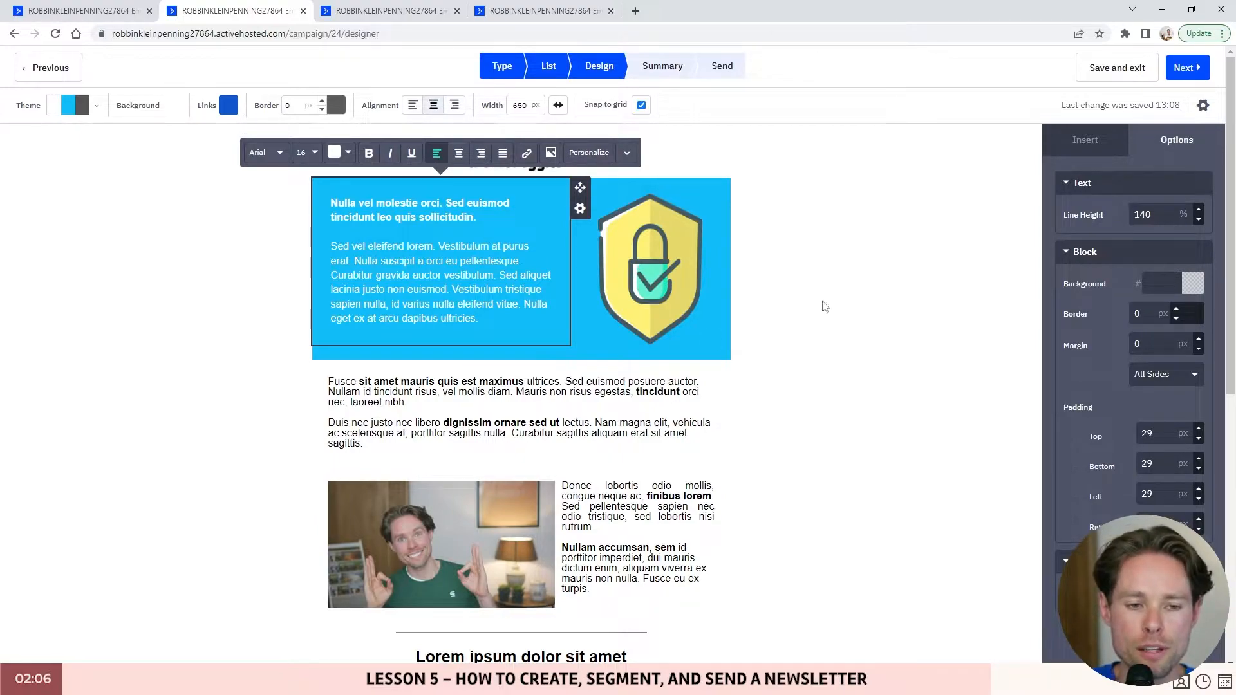
pyautogui.doubleClick(1148, 433)
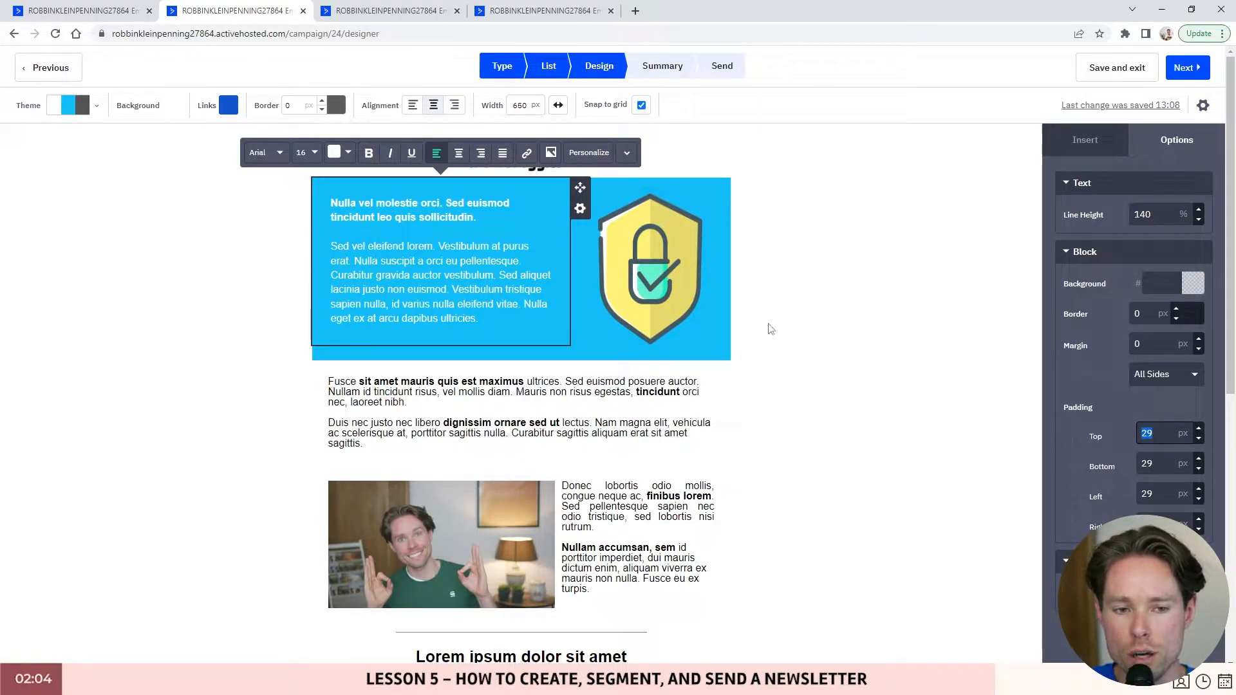
pyautogui.write('1')
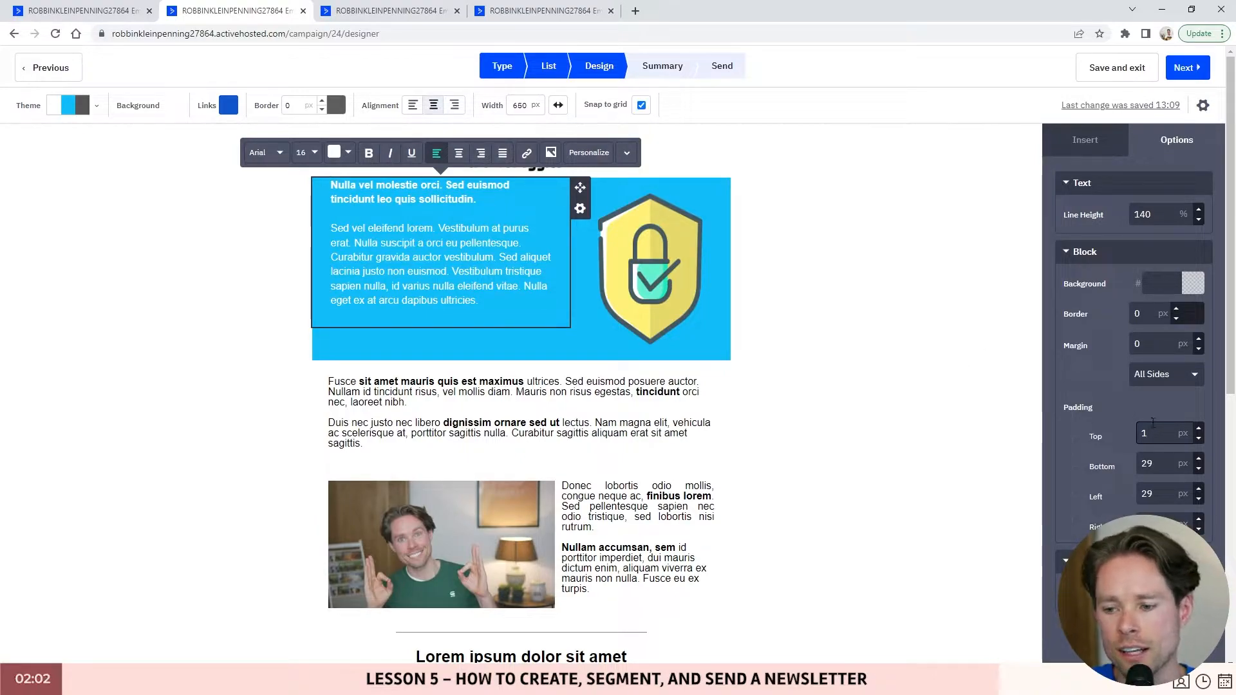
pyautogui.press('BackSpace')
pyautogui.write('29')
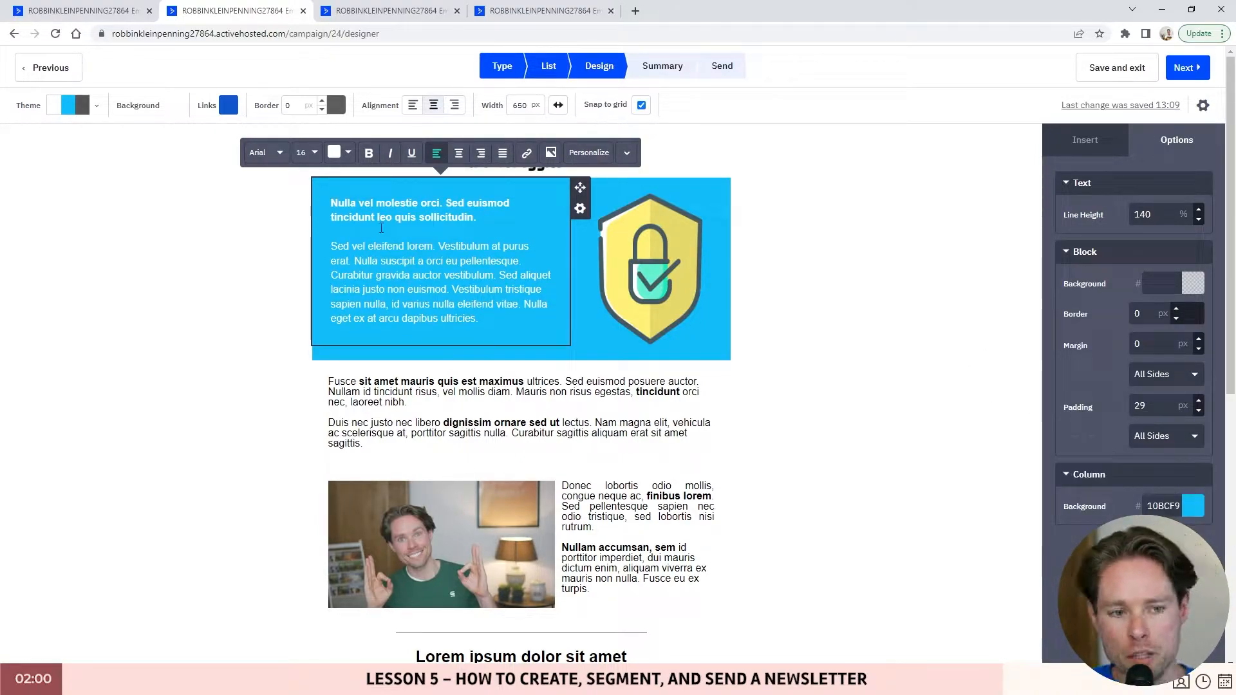
# - Look over the Fusce sit amet text block, the block list and the presenter photo section
pyautogui.scroll(-1, 386, 361)
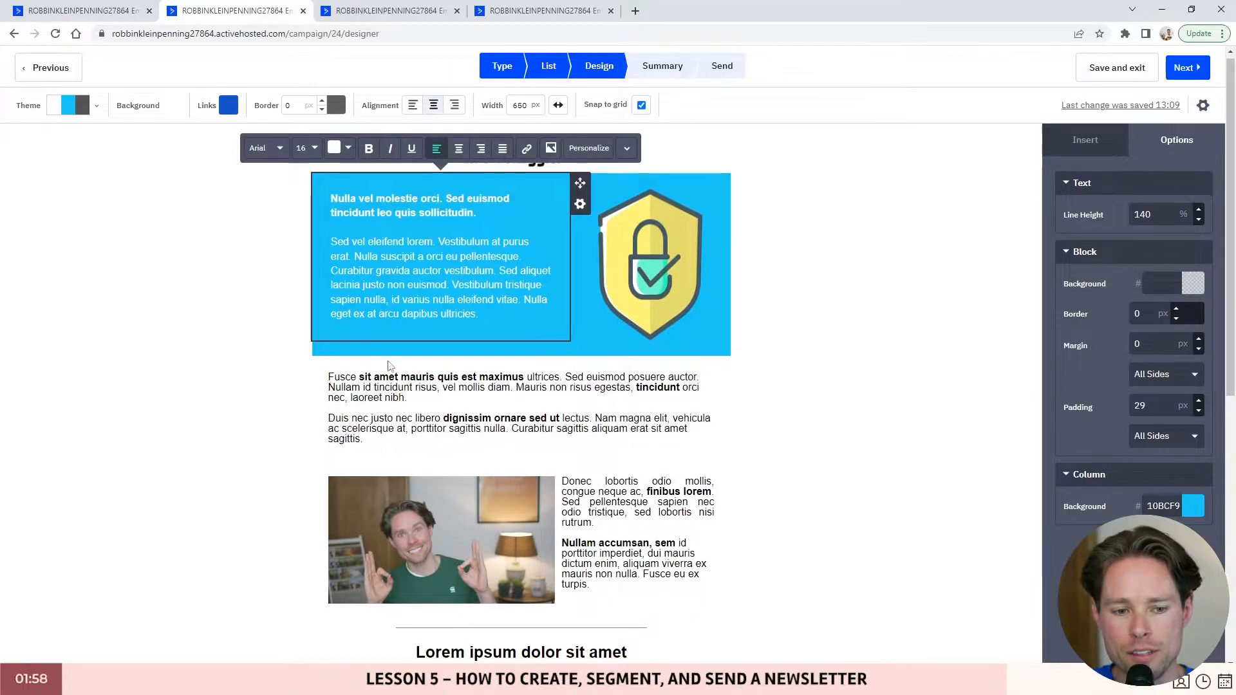
pyautogui.click(486, 317)
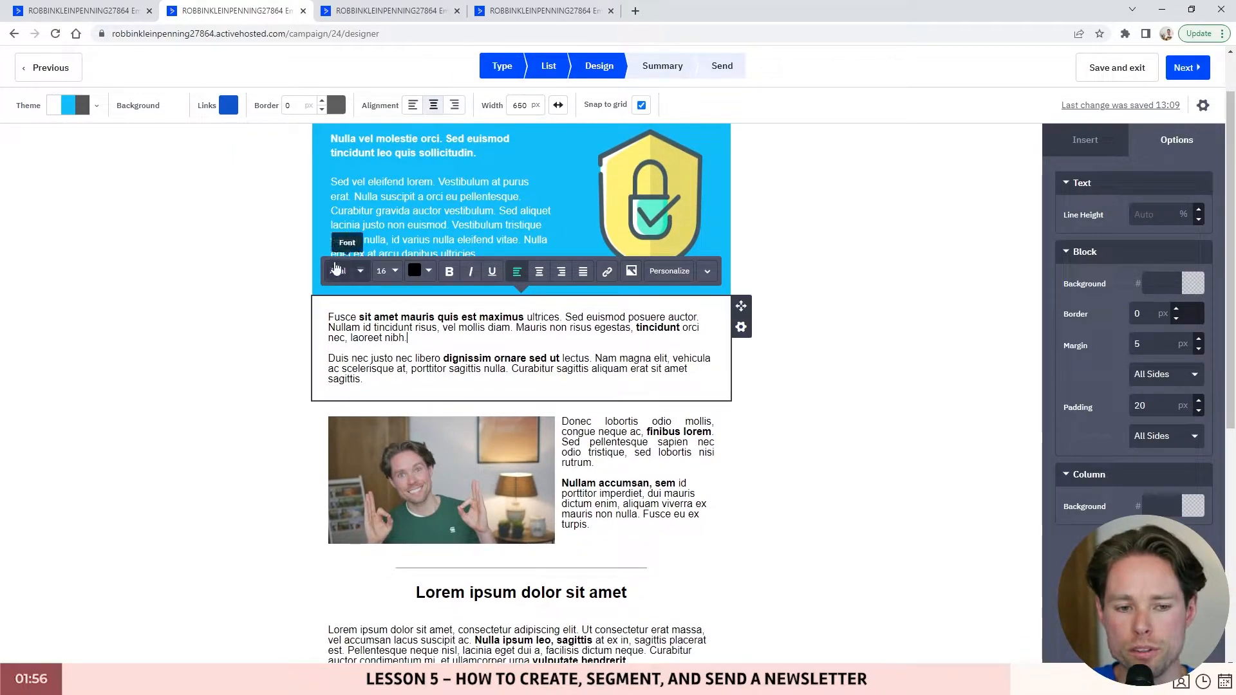
pyautogui.click(1085, 139)
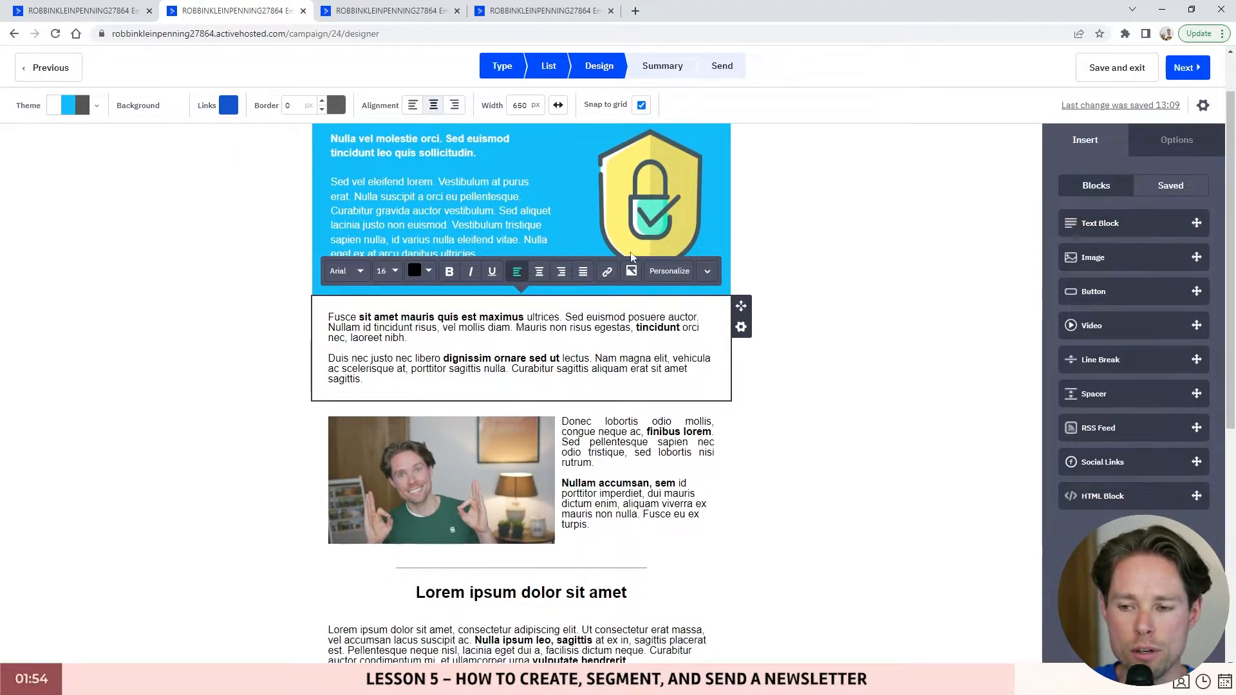
pyautogui.scroll(-2, 514, 276)
pyautogui.scroll(-2, 544, 259)
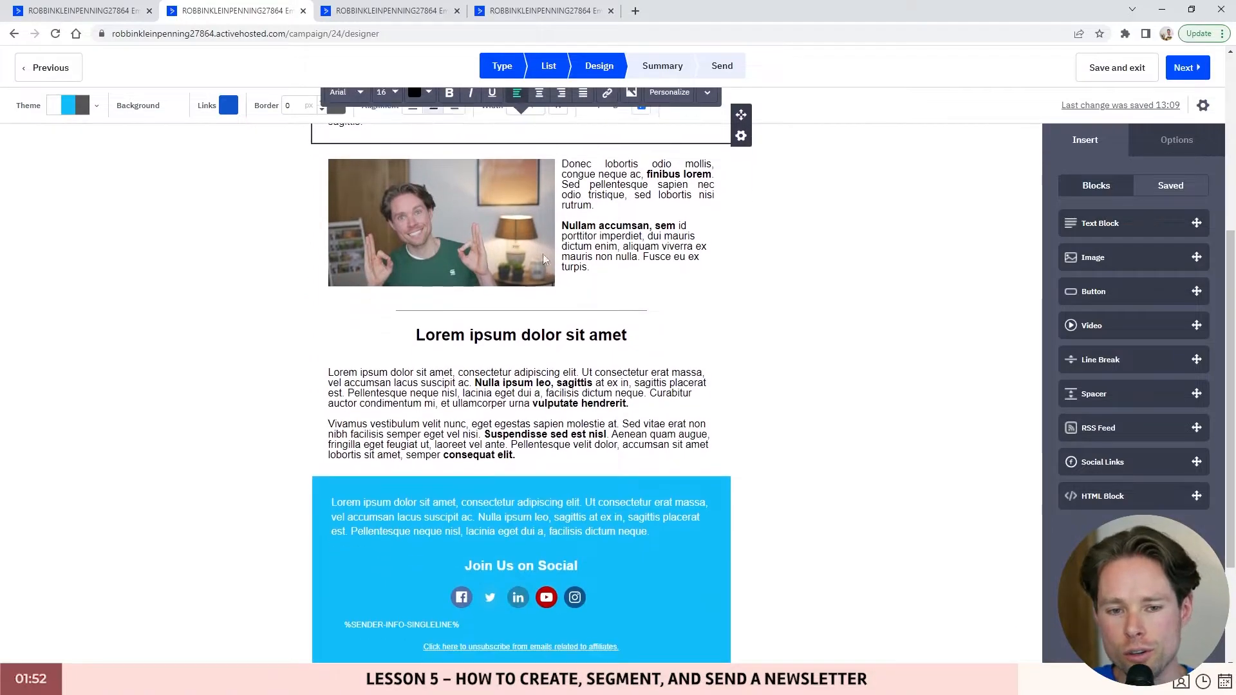
pyautogui.click(444, 183)
pyautogui.click(634, 200)
pyautogui.click(464, 196)
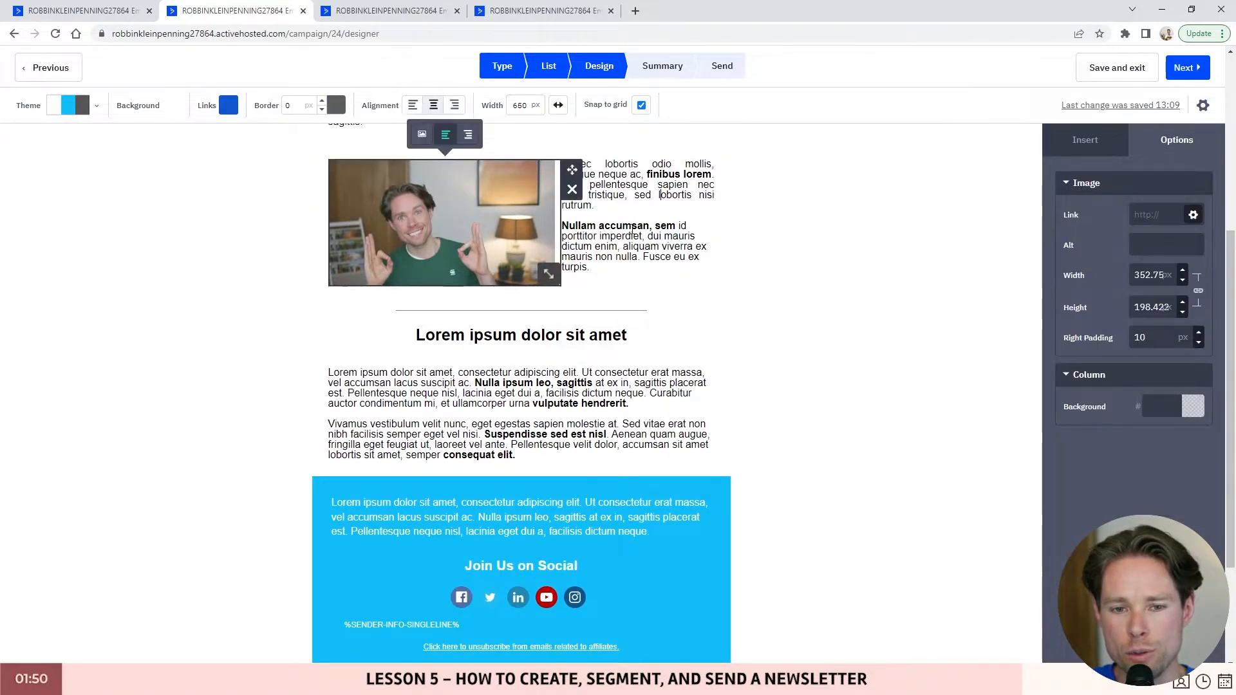
pyautogui.scroll(5, 525, 262)
pyautogui.scroll(-7, 525, 262)
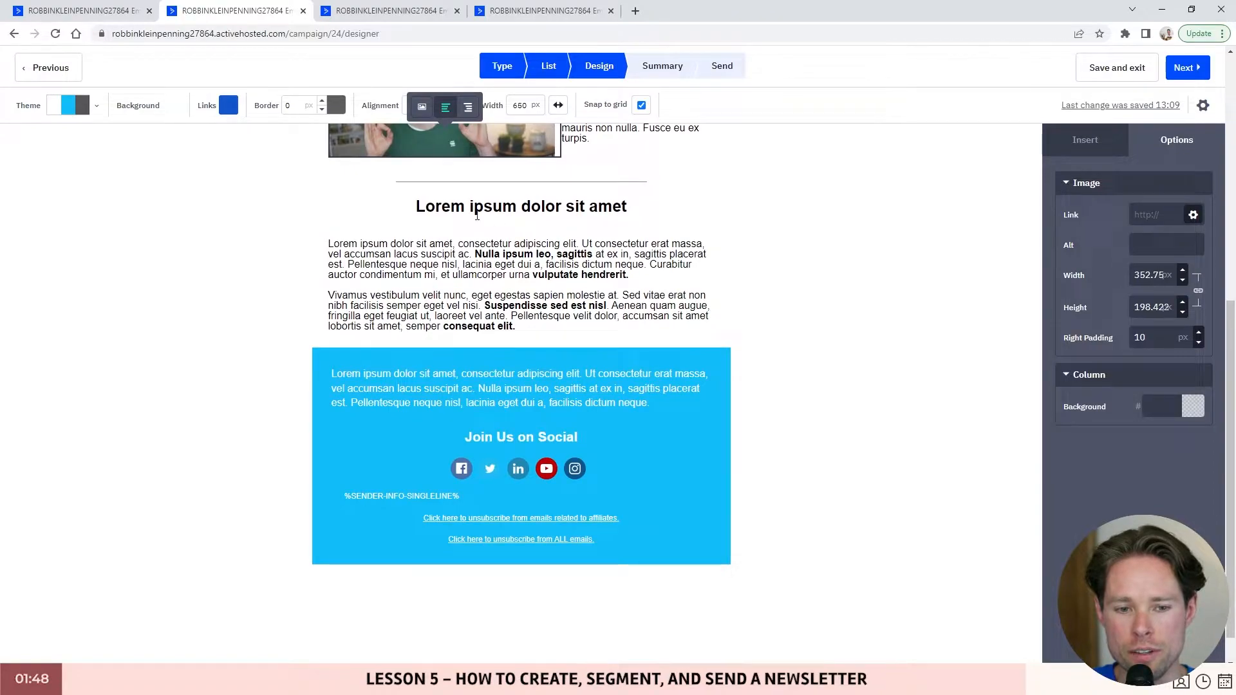
# - Check the Lorem ipsum heading and blue footer text, then continue to the Summary step
pyautogui.click(565, 211)
pyautogui.scroll(1, 565, 211)
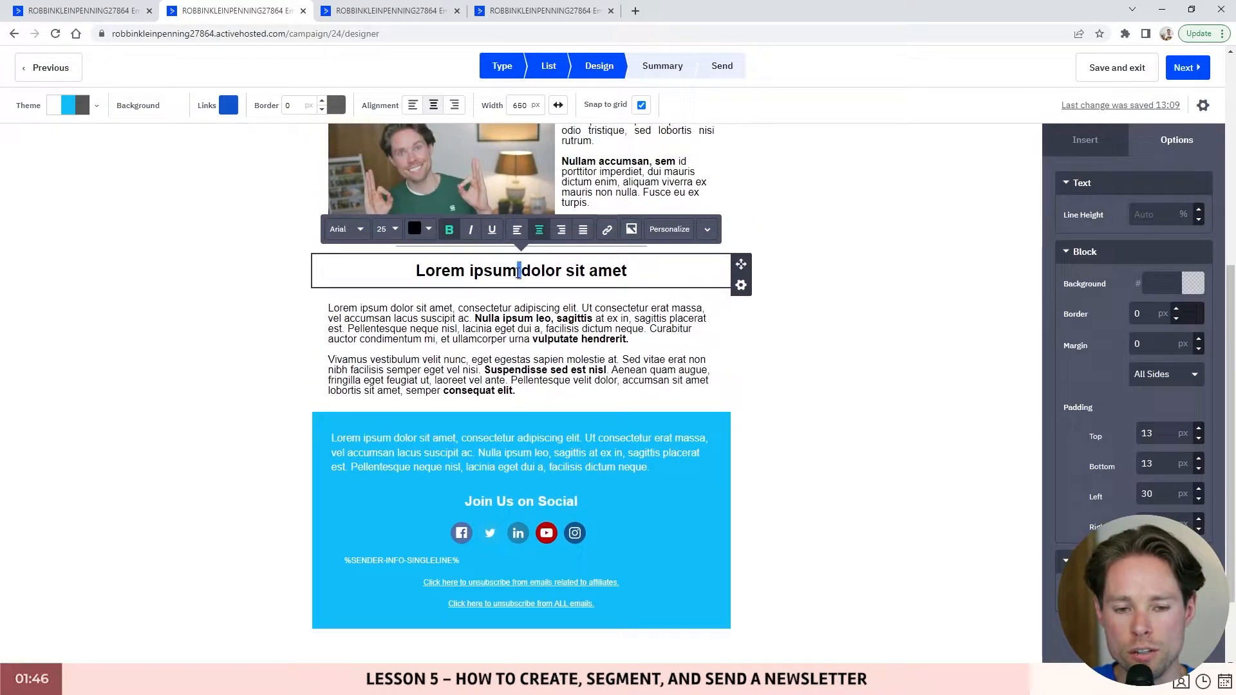
pyautogui.tripleClick(519, 271)
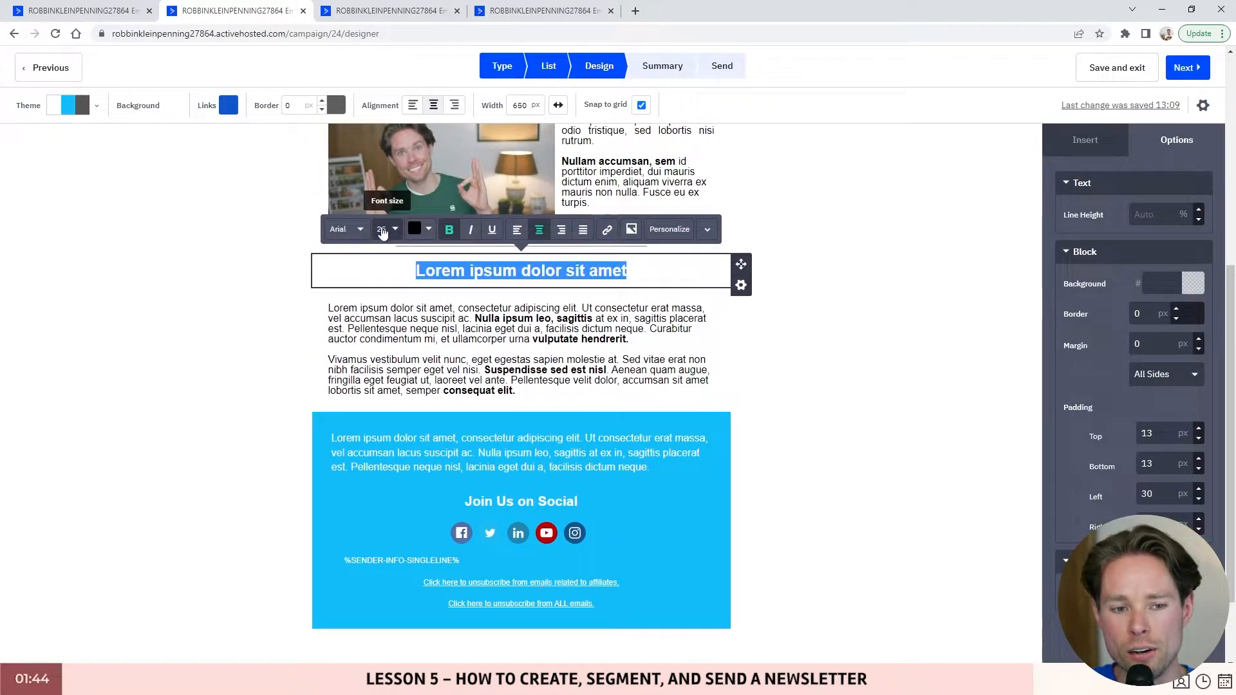
pyautogui.scroll(-1, 557, 347)
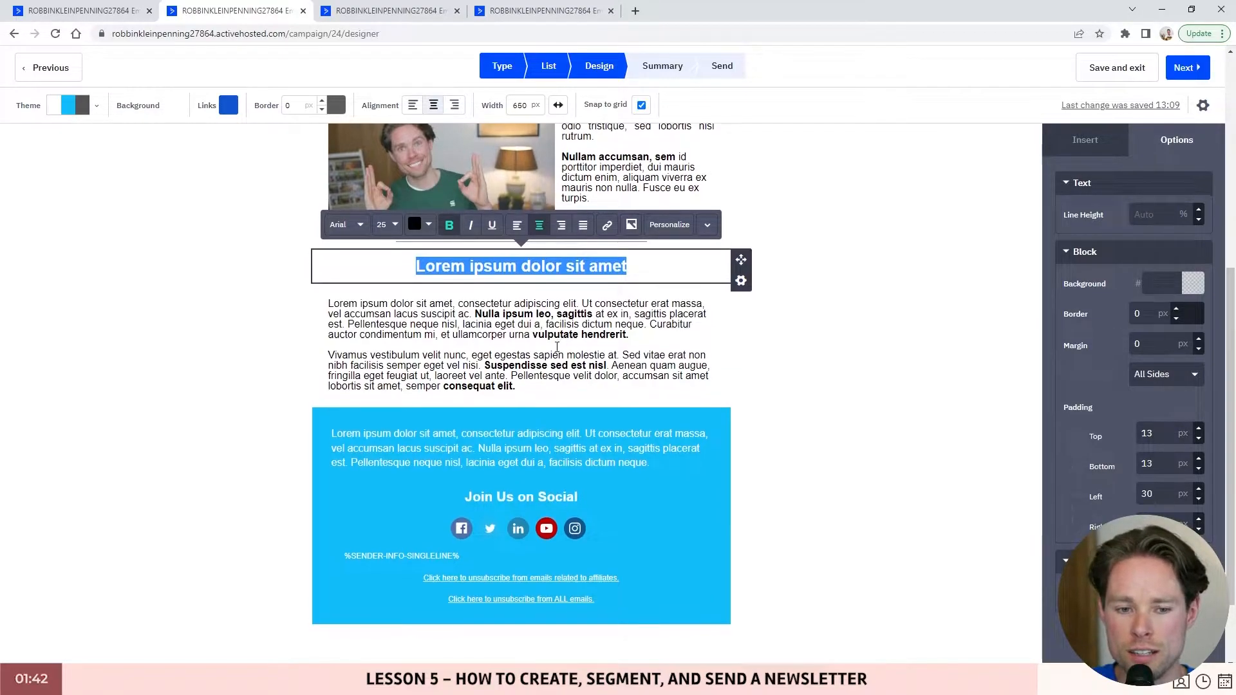
pyautogui.scroll(-2, 557, 348)
pyautogui.click(569, 364)
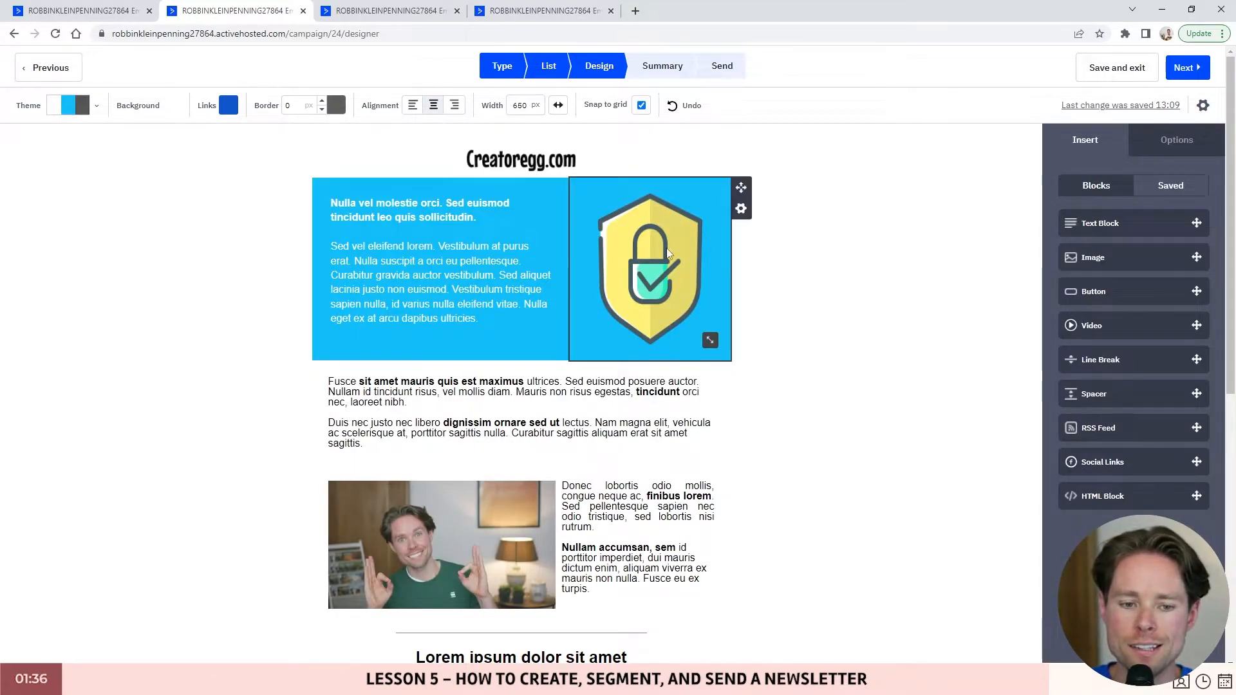
pyautogui.click(1193, 71)
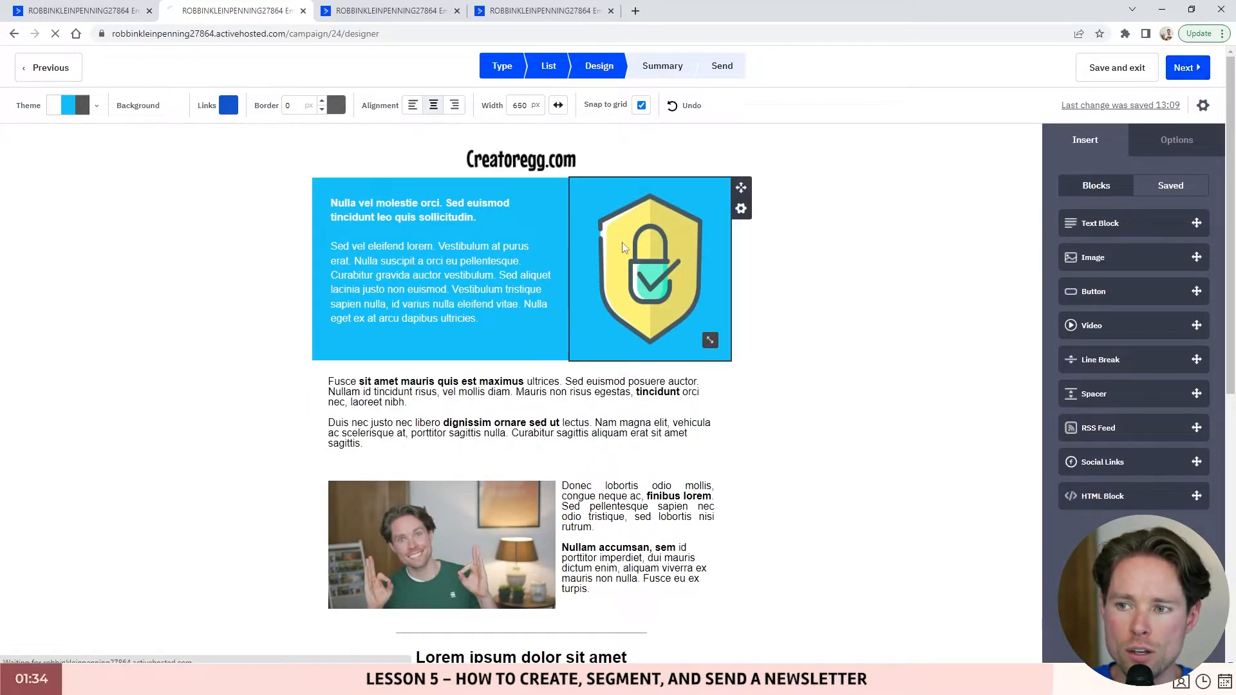
# - Walk through the Campaign Summary heading and the From details
pyautogui.moveTo(543, 132); pyautogui.dragTo(777, 131)
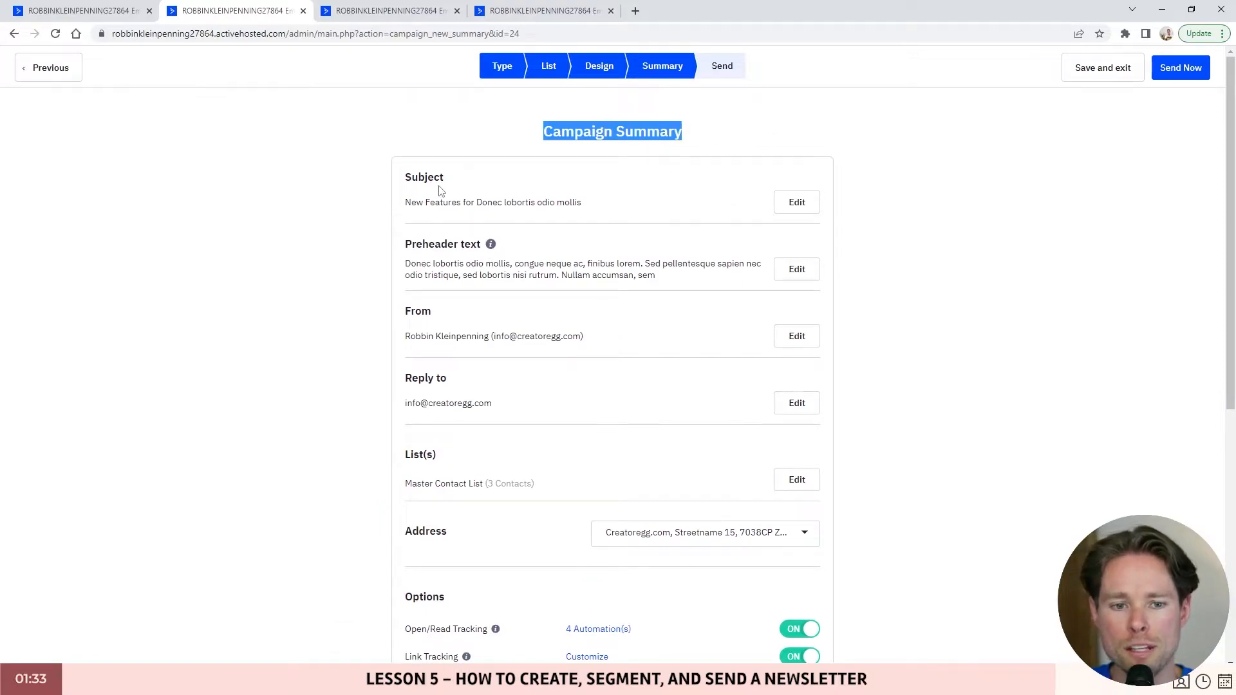
pyautogui.moveTo(410, 178); pyautogui.dragTo(546, 182)
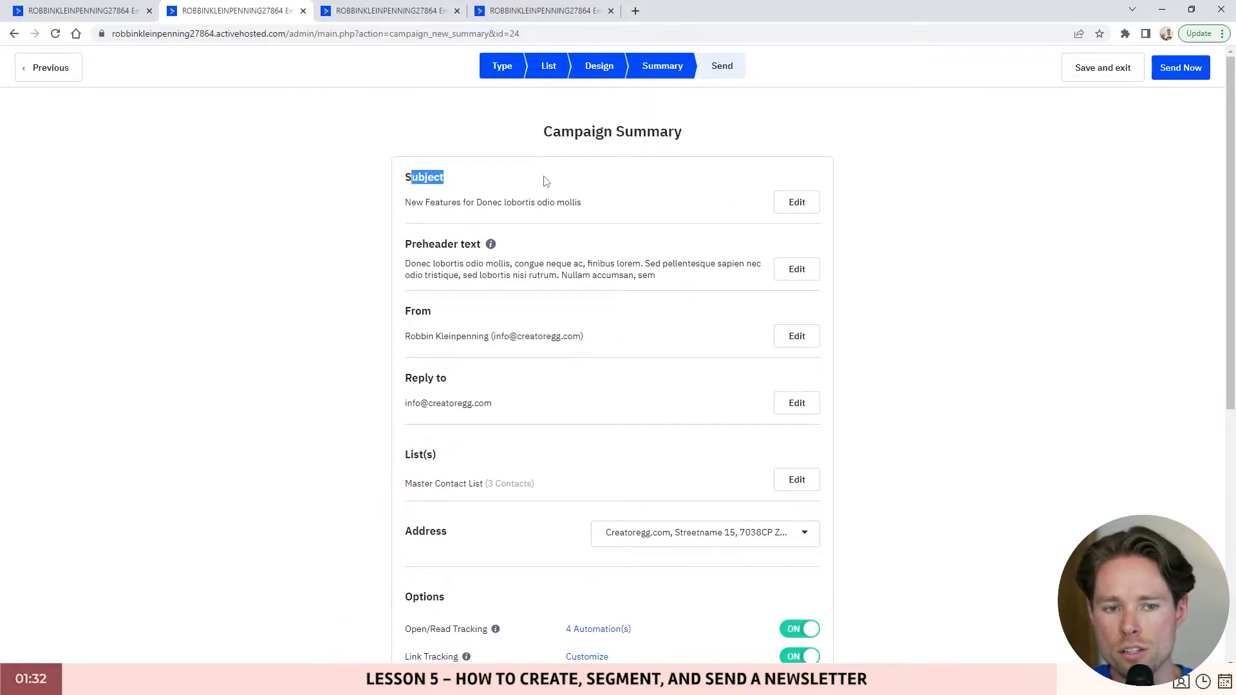
pyautogui.scroll(-2, 486, 240)
pyautogui.moveTo(405, 119); pyautogui.dragTo(490, 118)
pyautogui.scroll(-1, 474, 245)
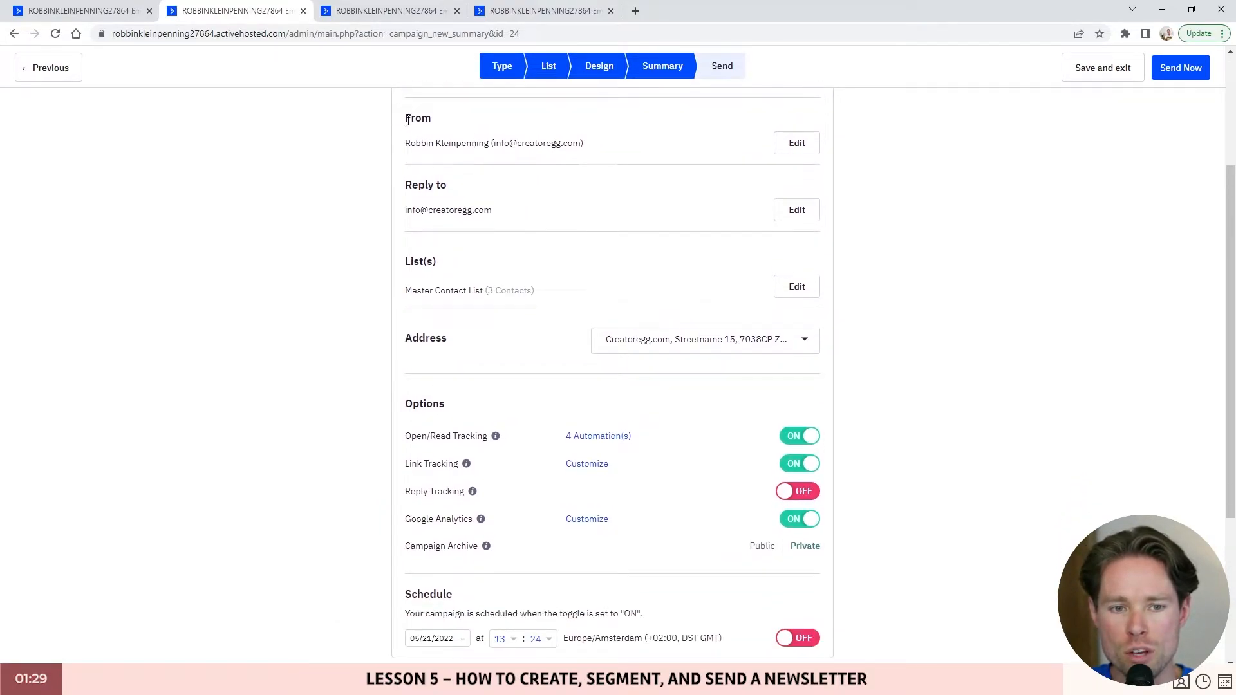
pyautogui.moveTo(408, 121); pyautogui.dragTo(432, 119)
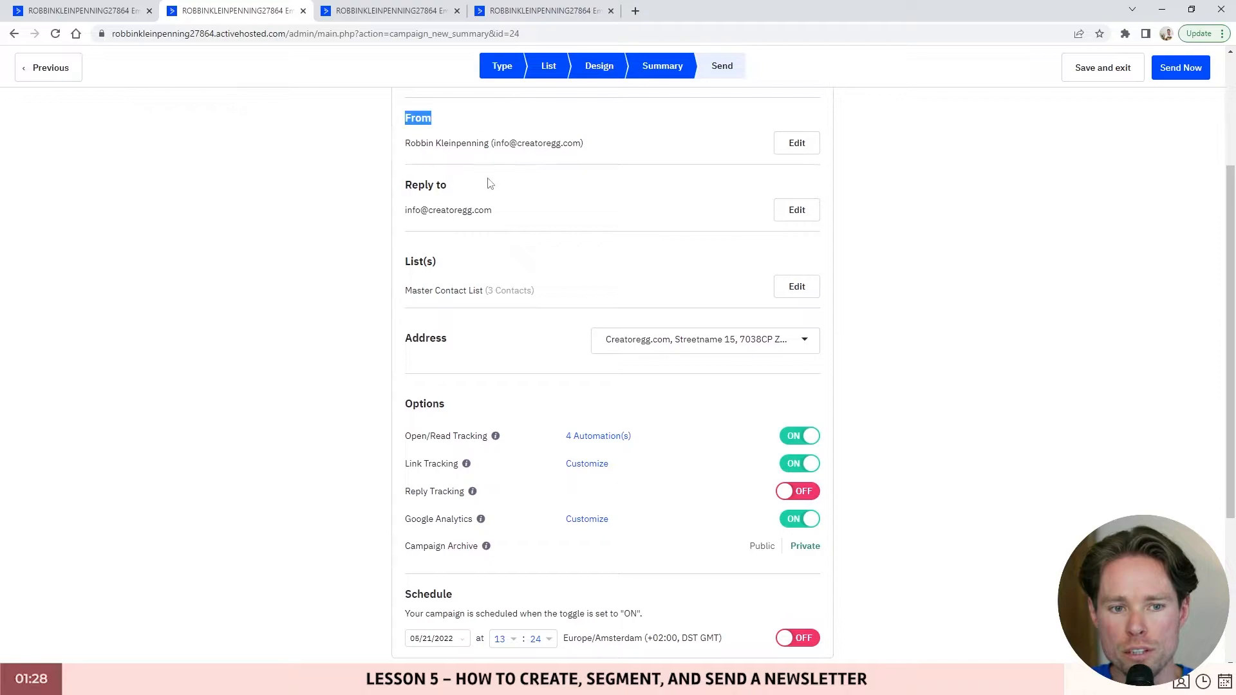
pyautogui.moveTo(413, 185); pyautogui.dragTo(447, 184)
pyautogui.scroll(-1, 444, 193)
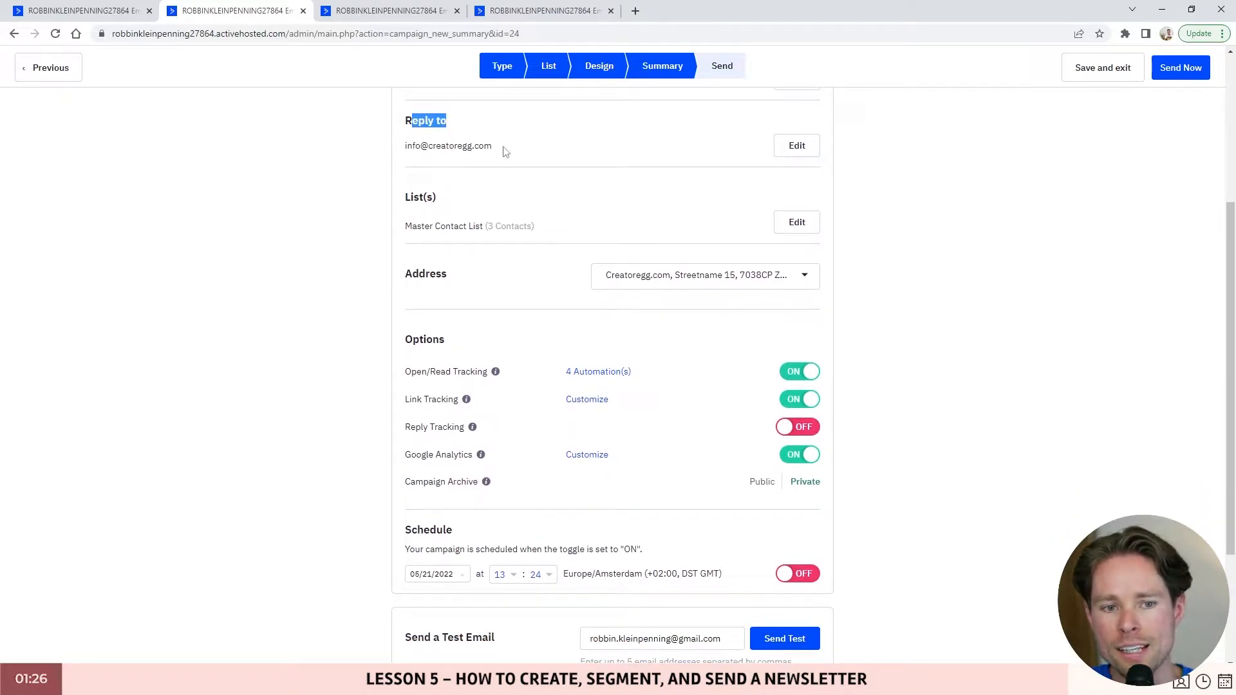
pyautogui.moveTo(502, 148); pyautogui.dragTo(538, 165)
pyautogui.scroll(-1, 448, 238)
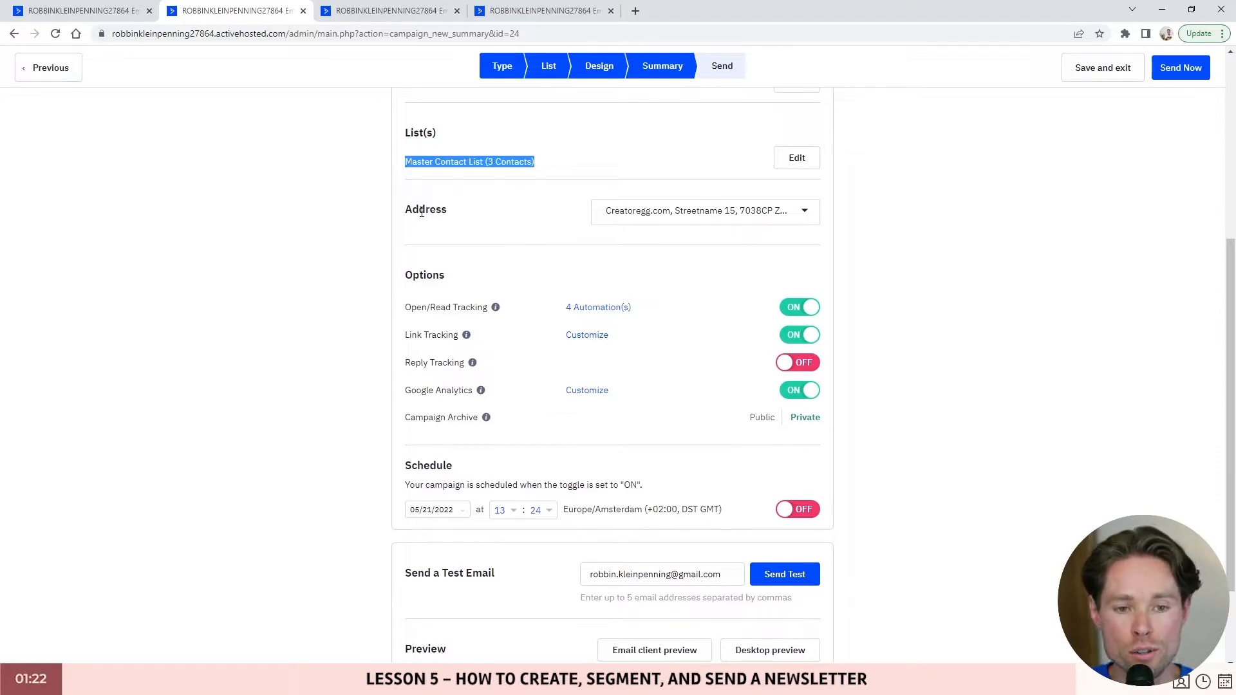
# - Review the list, Address, Open/Read Tracking and Link Tracking settings
pyautogui.moveTo(447, 212); pyautogui.dragTo(410, 214)
pyautogui.click(441, 221)
pyautogui.doubleClick(440, 212)
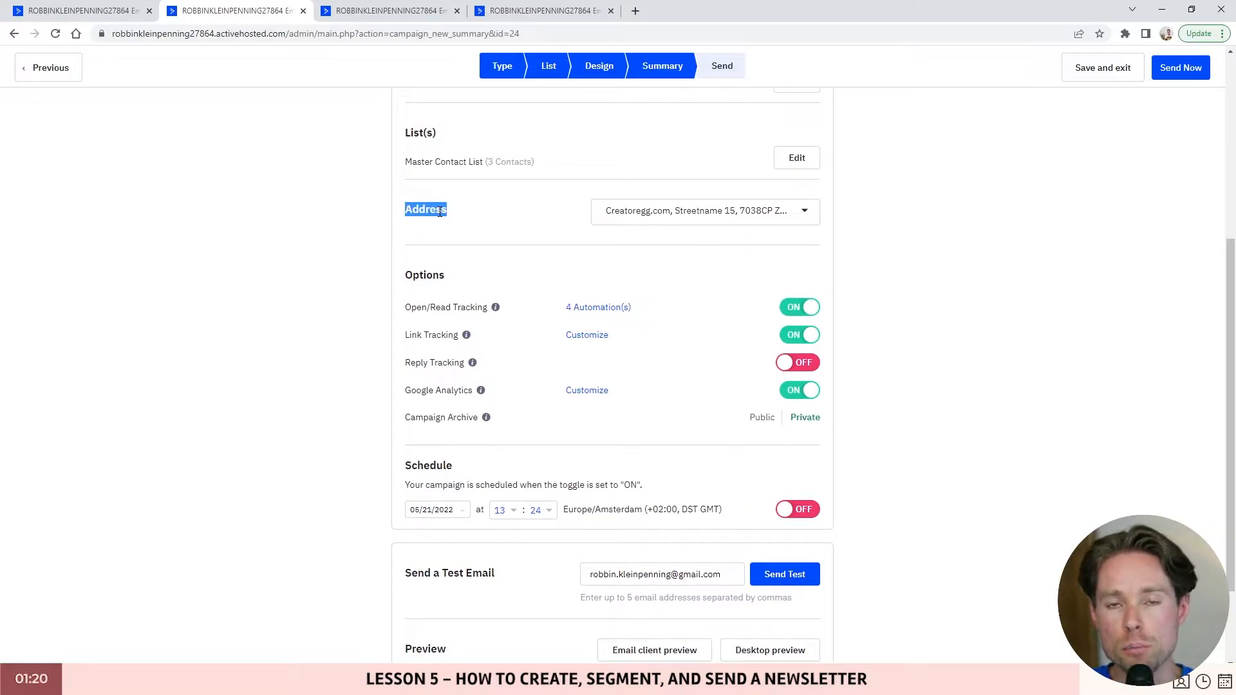
pyautogui.scroll(-1, 450, 245)
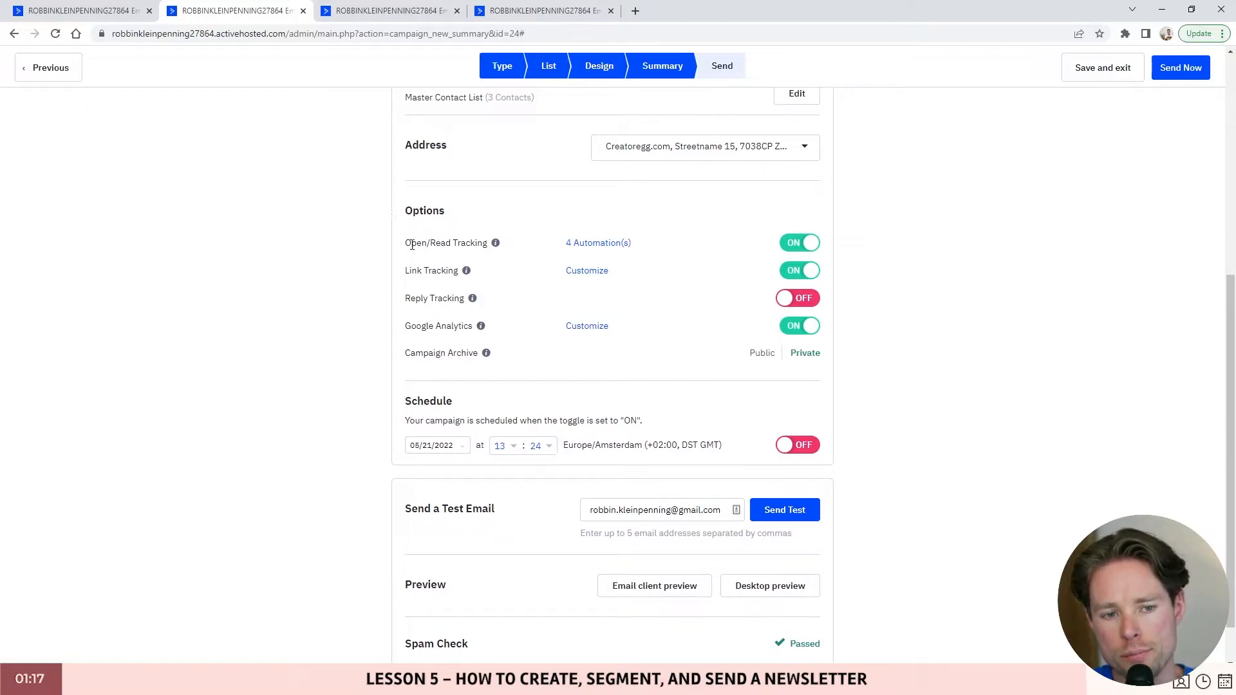
pyautogui.moveTo(412, 245); pyautogui.dragTo(491, 244)
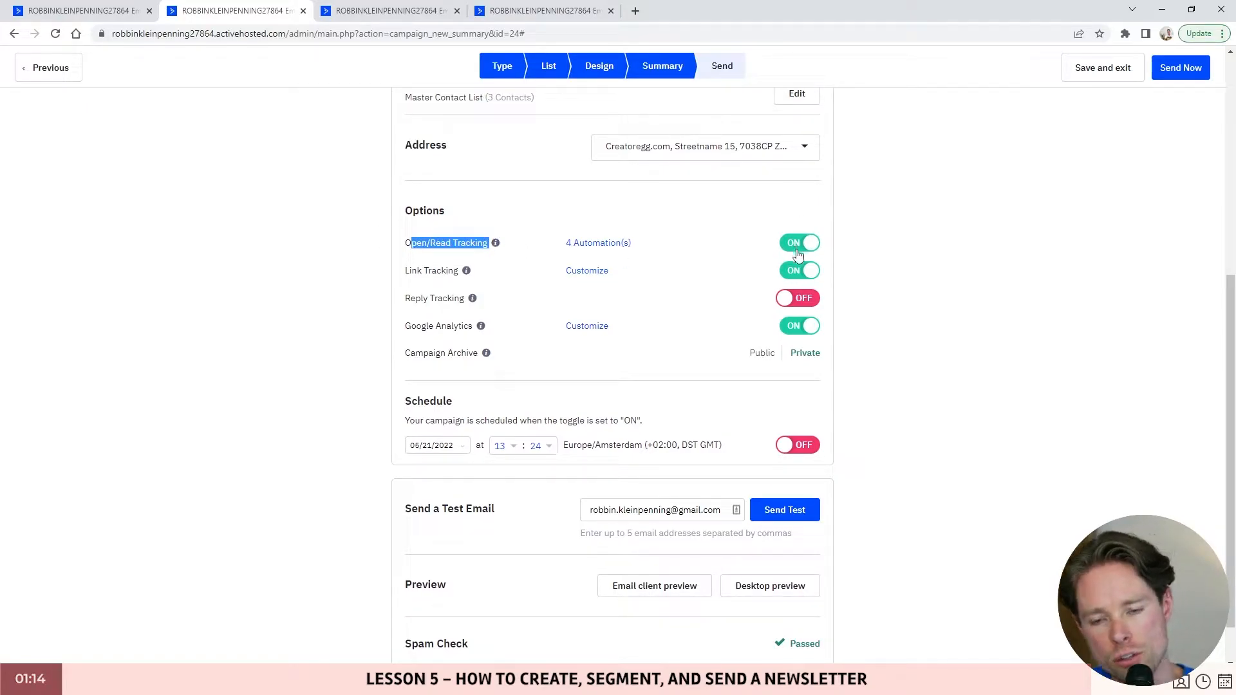
pyautogui.moveTo(412, 271); pyautogui.dragTo(459, 271)
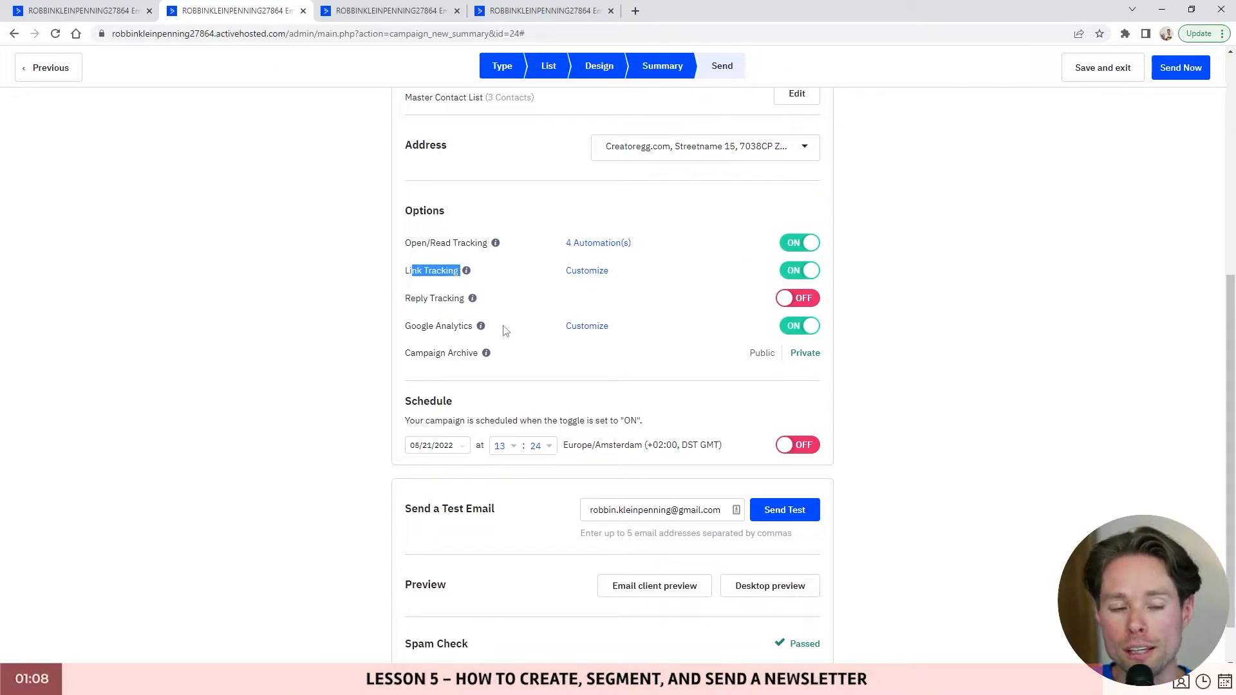
pyautogui.scroll(-1, 409, 318)
pyautogui.moveTo(404, 273); pyautogui.dragTo(473, 275)
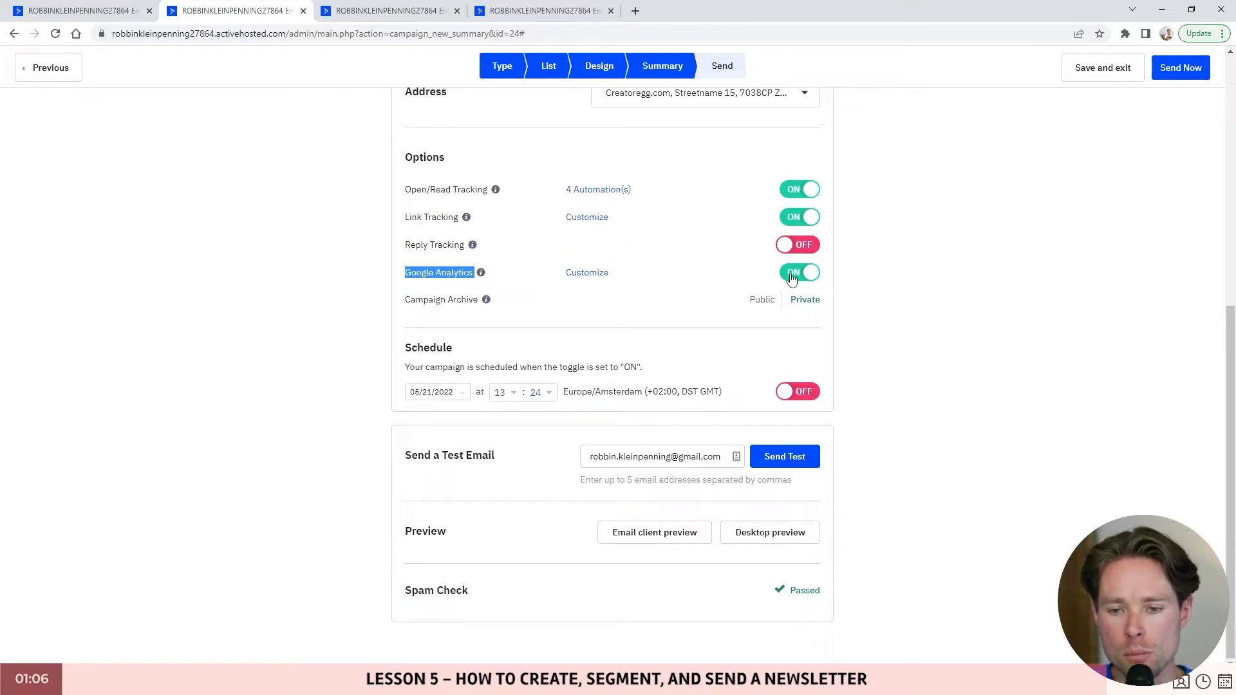
# - Keep 'test' as the Google Analytics campaign name
pyautogui.click(583, 272)
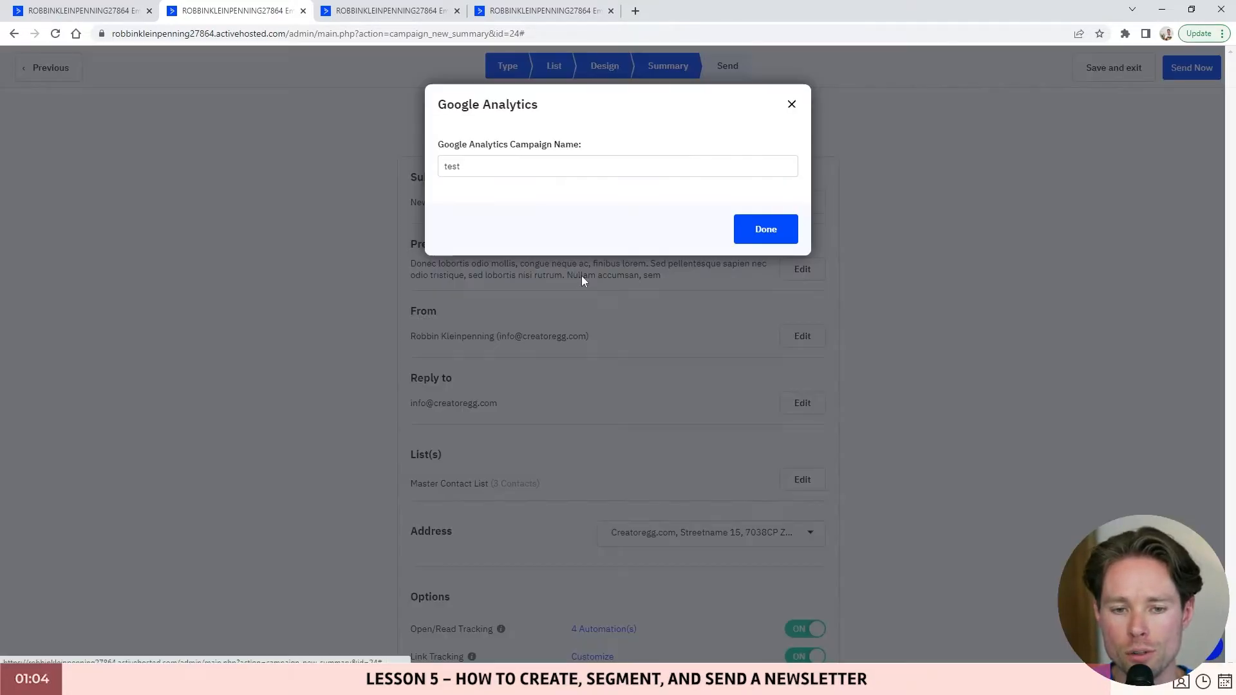
pyautogui.moveTo(514, 174); pyautogui.dragTo(408, 170)
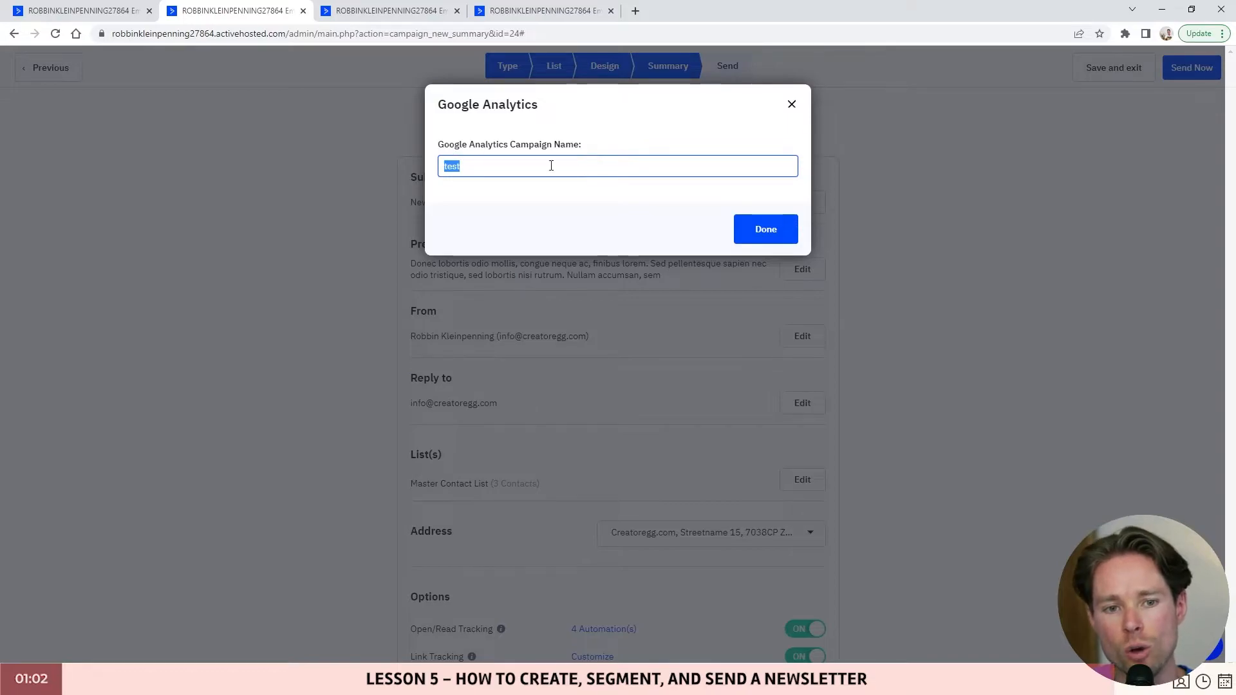
pyautogui.click(501, 169)
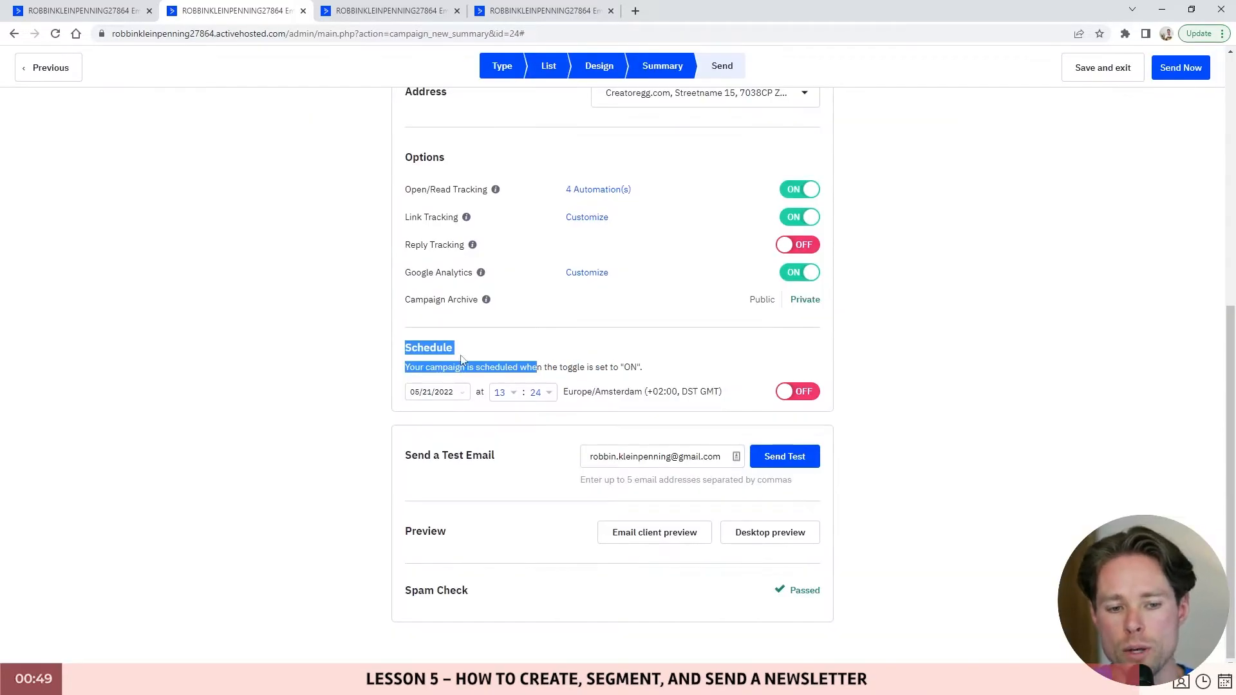
pyautogui.click(464, 358)
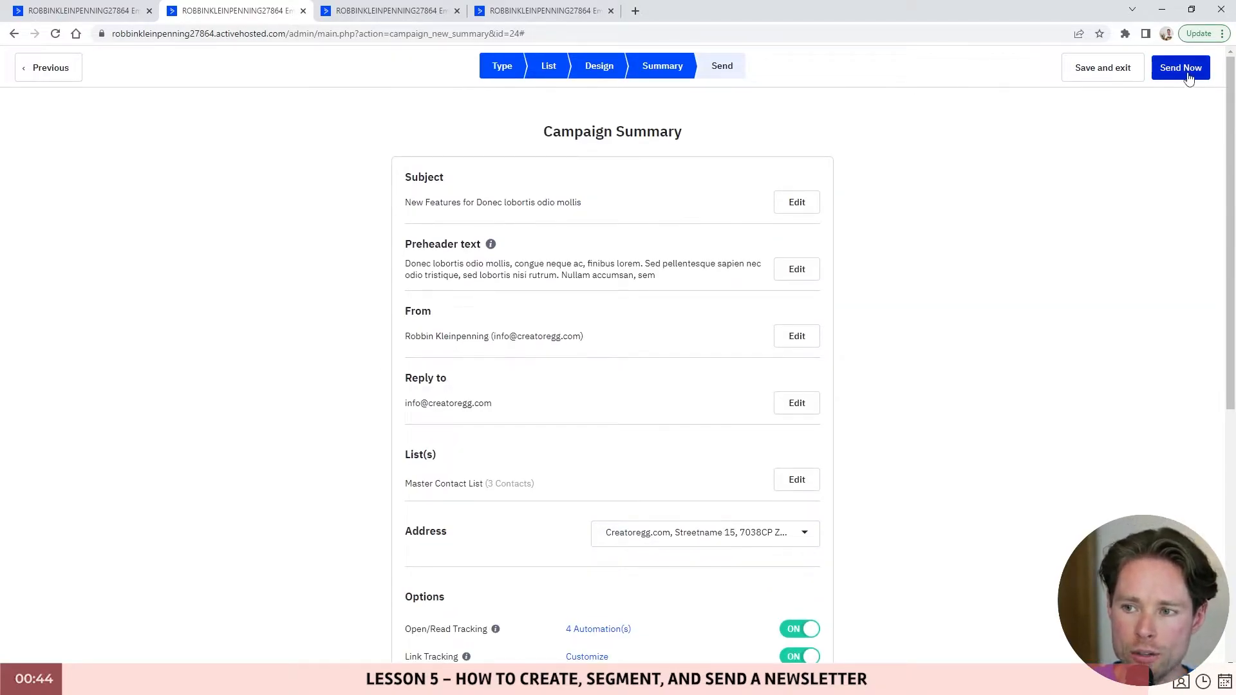
# - Review the schedule settings and bring up the Send Now confirmation
pyautogui.scroll(-7, 879, 395)
pyautogui.moveTo(396, 348); pyautogui.dragTo(825, 400)
pyautogui.click(964, 412)
pyautogui.scroll(10, 1088, 249)
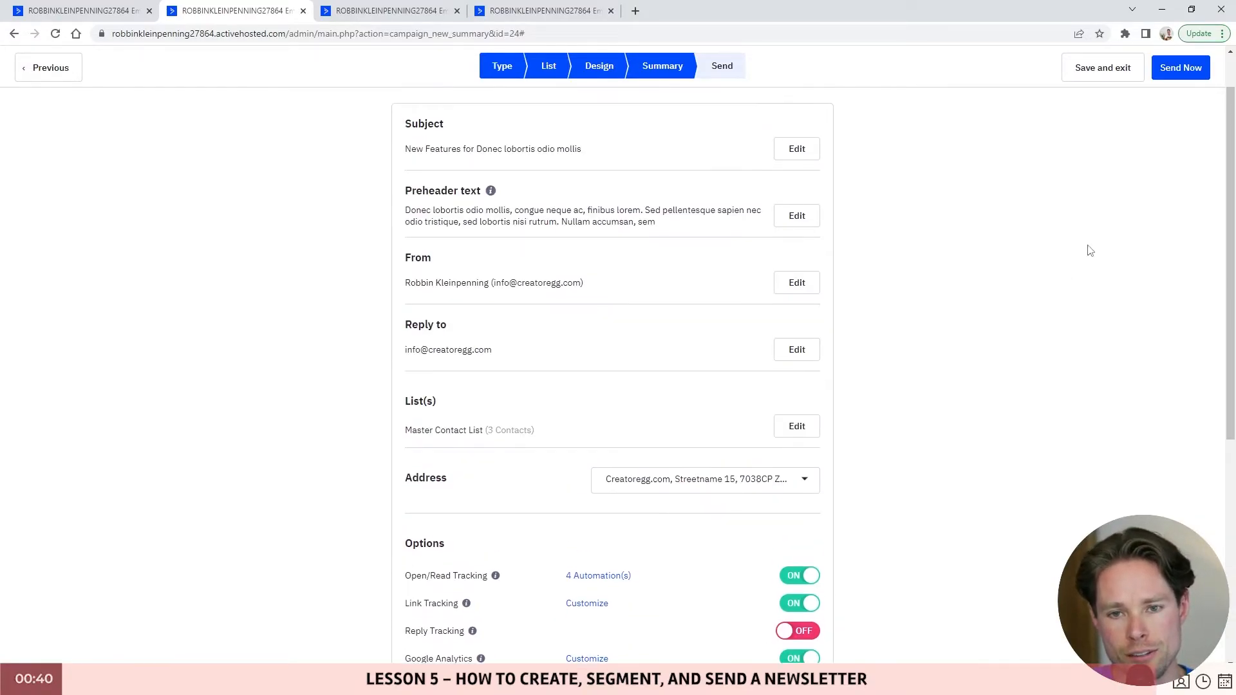
pyautogui.click(1180, 67)
pyautogui.moveTo(437, 145); pyautogui.dragTo(797, 165)
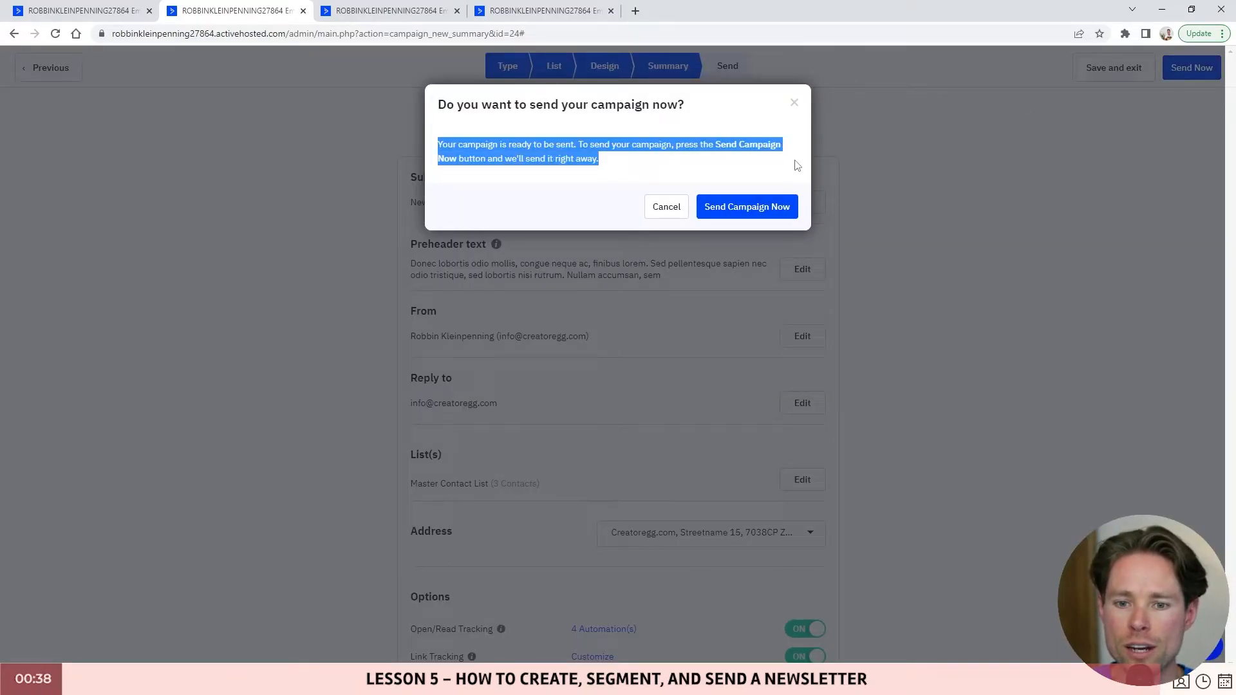
# - Send the newsletter now and open the earlier test campaign's report, sent to 1 contact
pyautogui.click(777, 213)
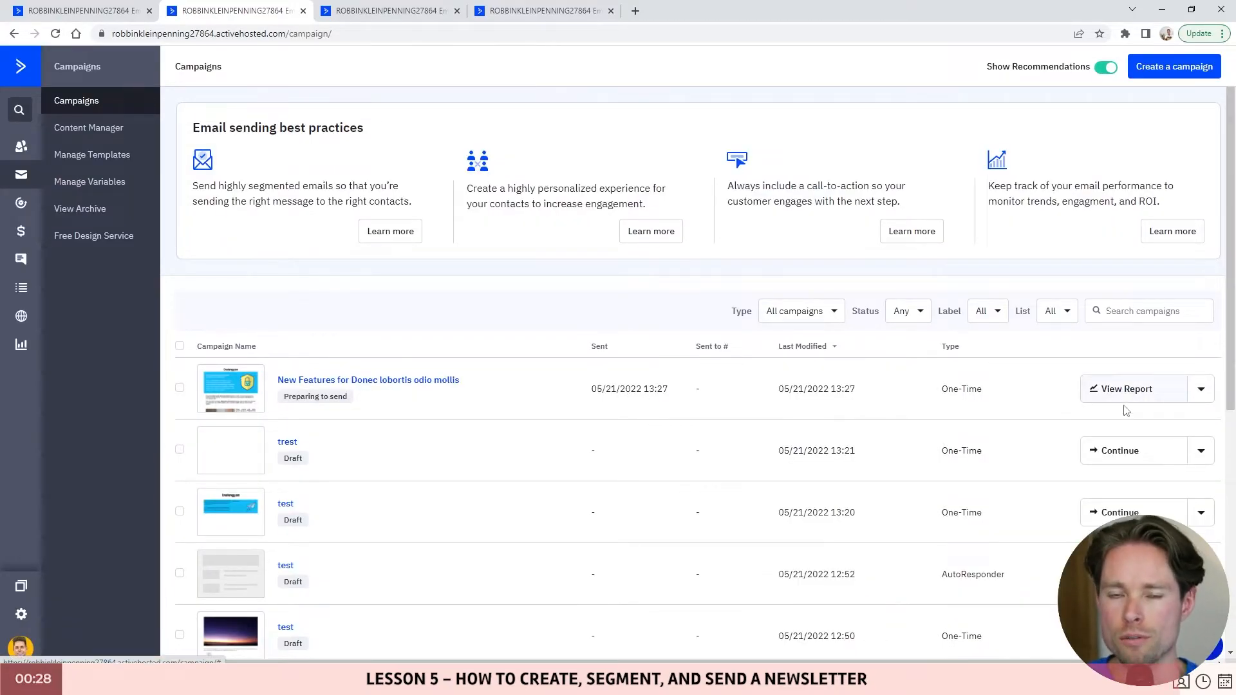
pyautogui.scroll(-6, 1123, 418)
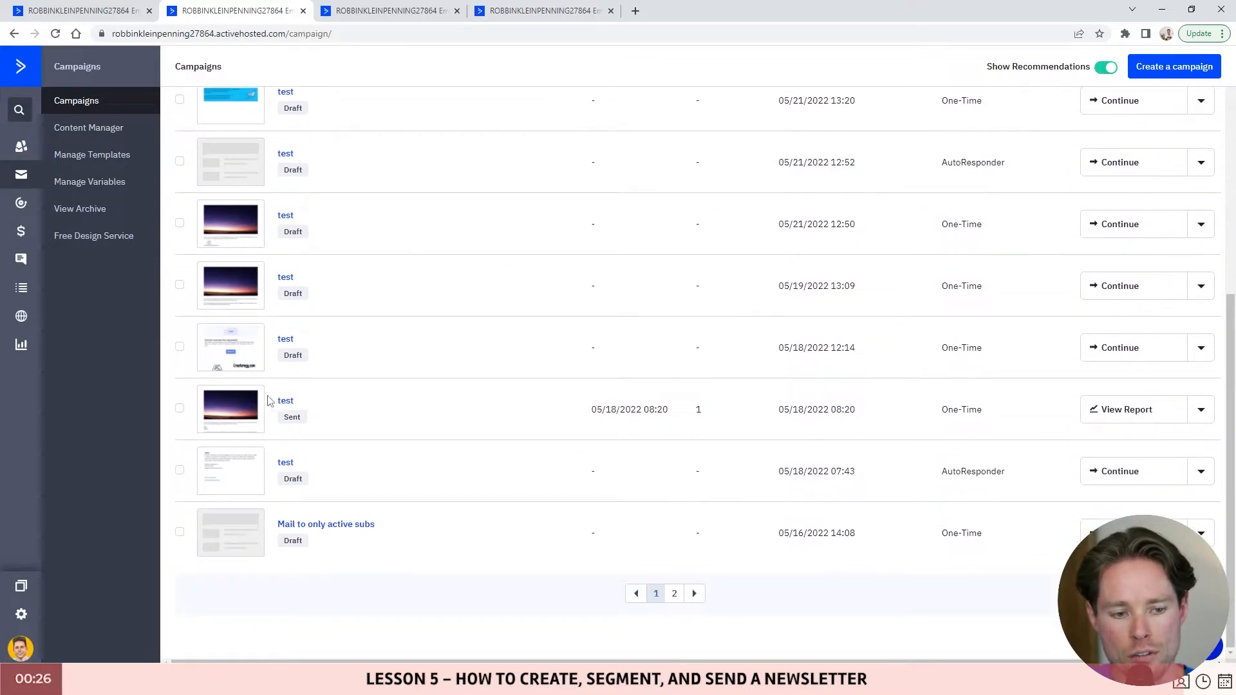
pyautogui.click(1127, 409)
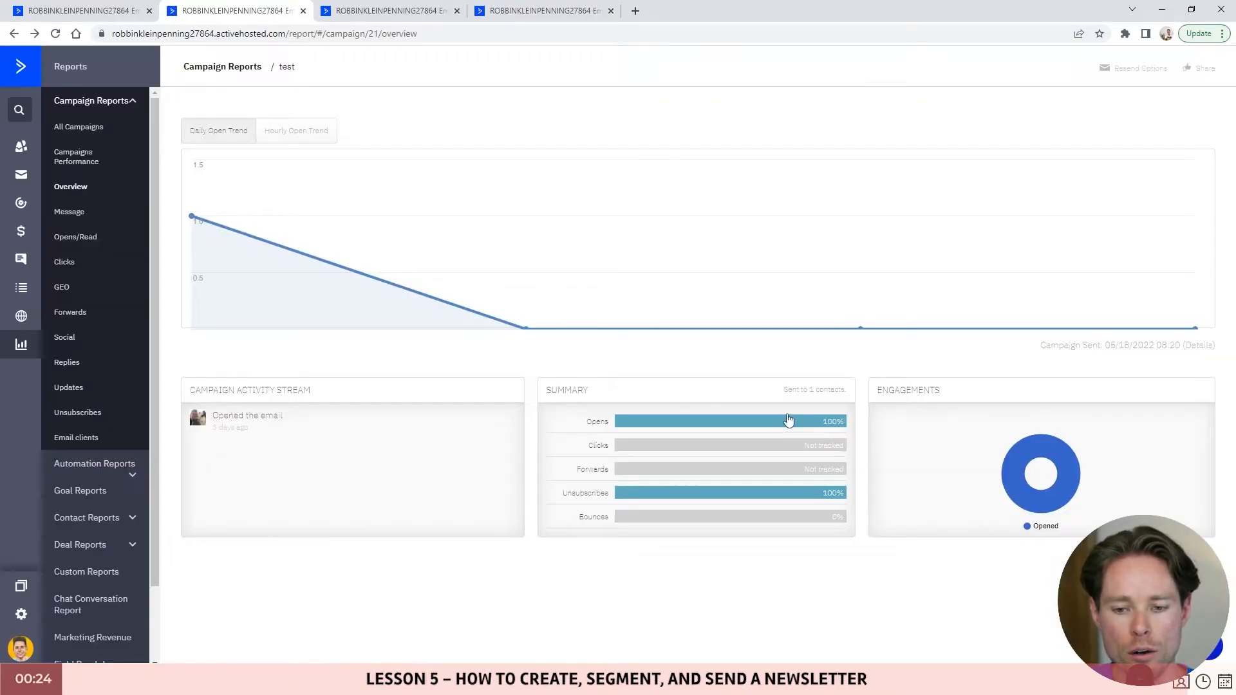
pyautogui.moveTo(782, 393); pyautogui.dragTo(850, 393)
pyautogui.click(850, 394)
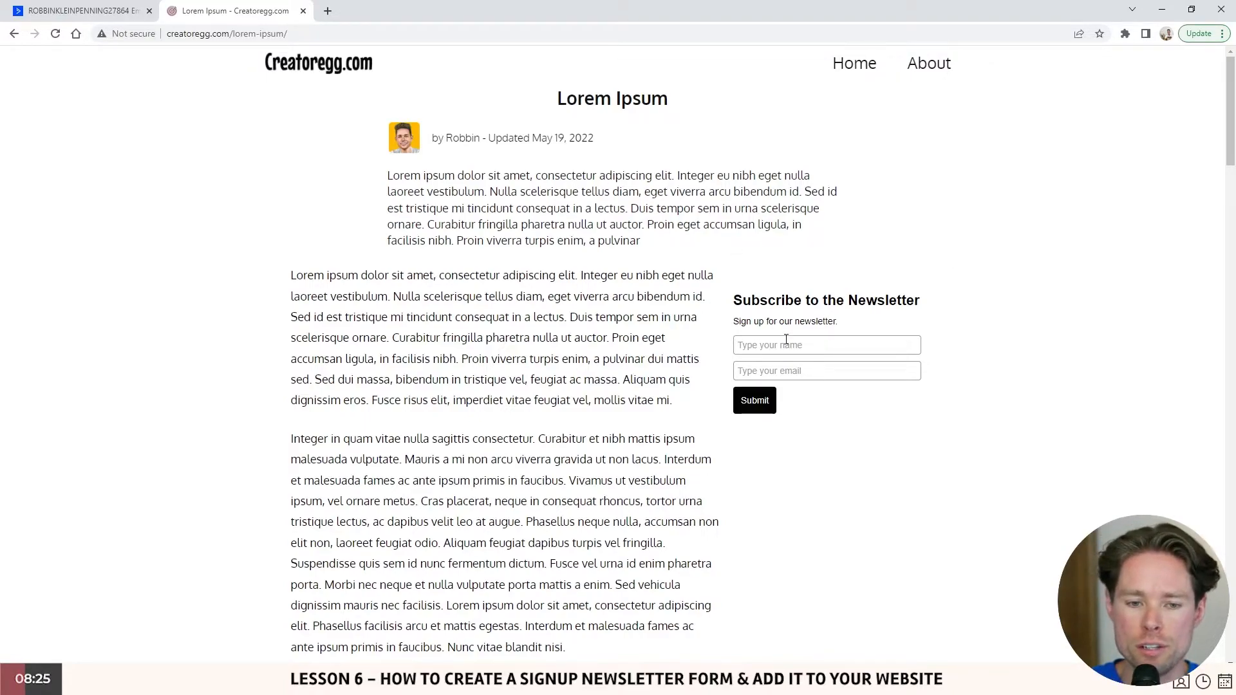
pyautogui.scroll(-2, 490, 152)
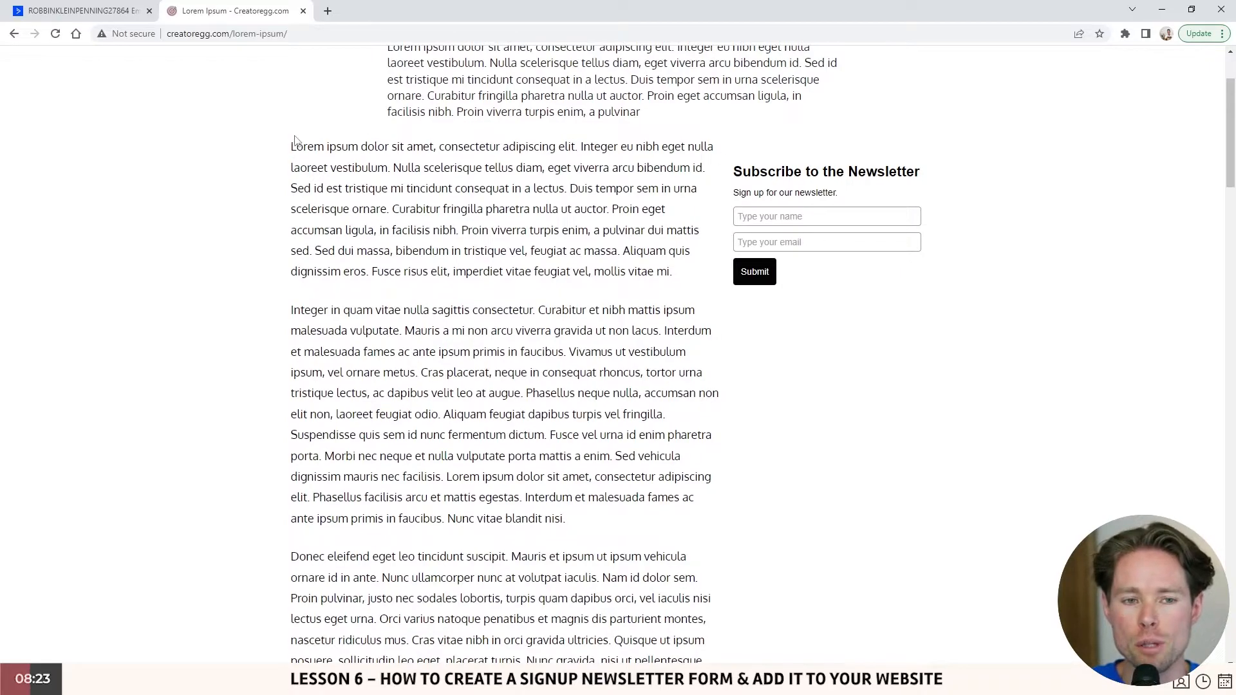
pyautogui.moveTo(294, 140); pyautogui.dragTo(804, 236)
pyautogui.moveTo(717, 172); pyautogui.dragTo(965, 192)
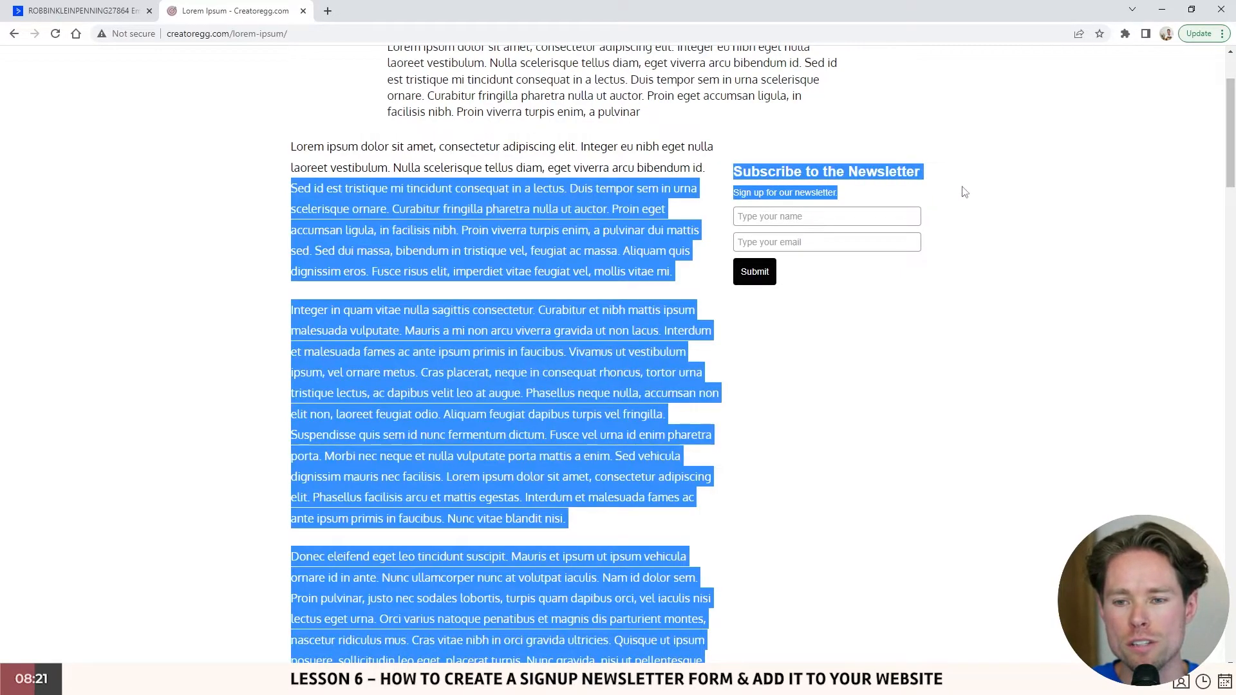
pyautogui.scroll(-8, 964, 191)
pyautogui.click(378, 303)
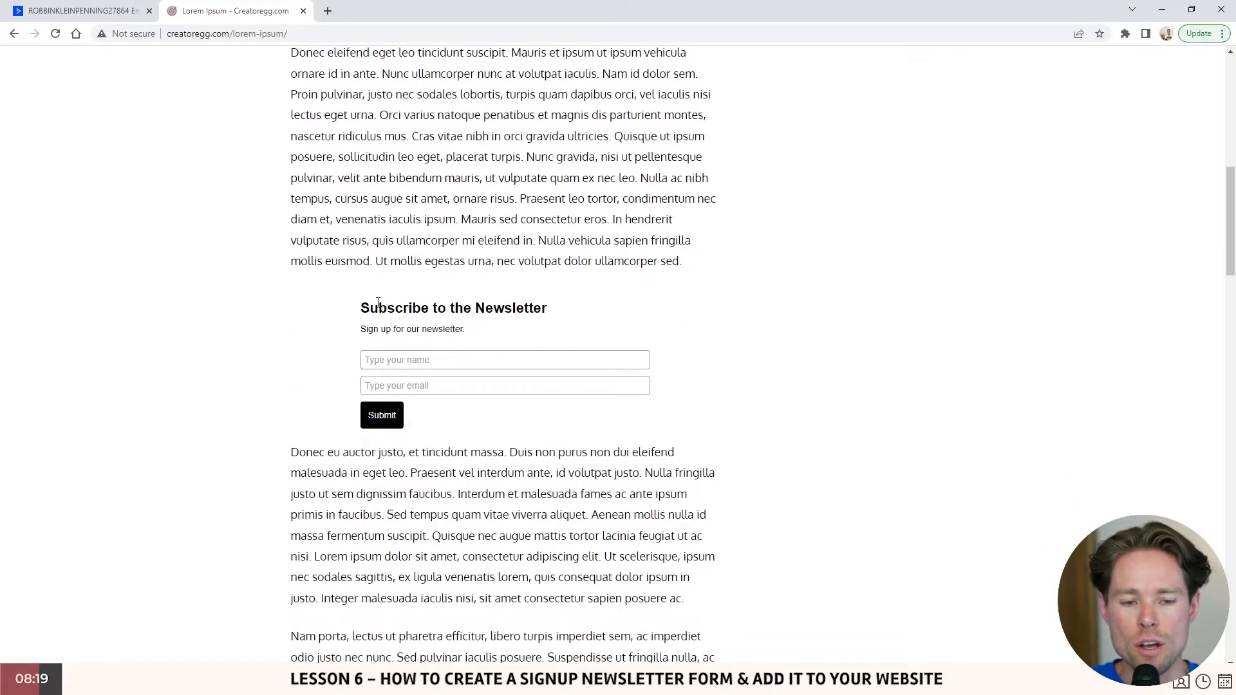
pyautogui.moveTo(378, 303); pyautogui.dragTo(613, 411)
pyautogui.click(524, 456)
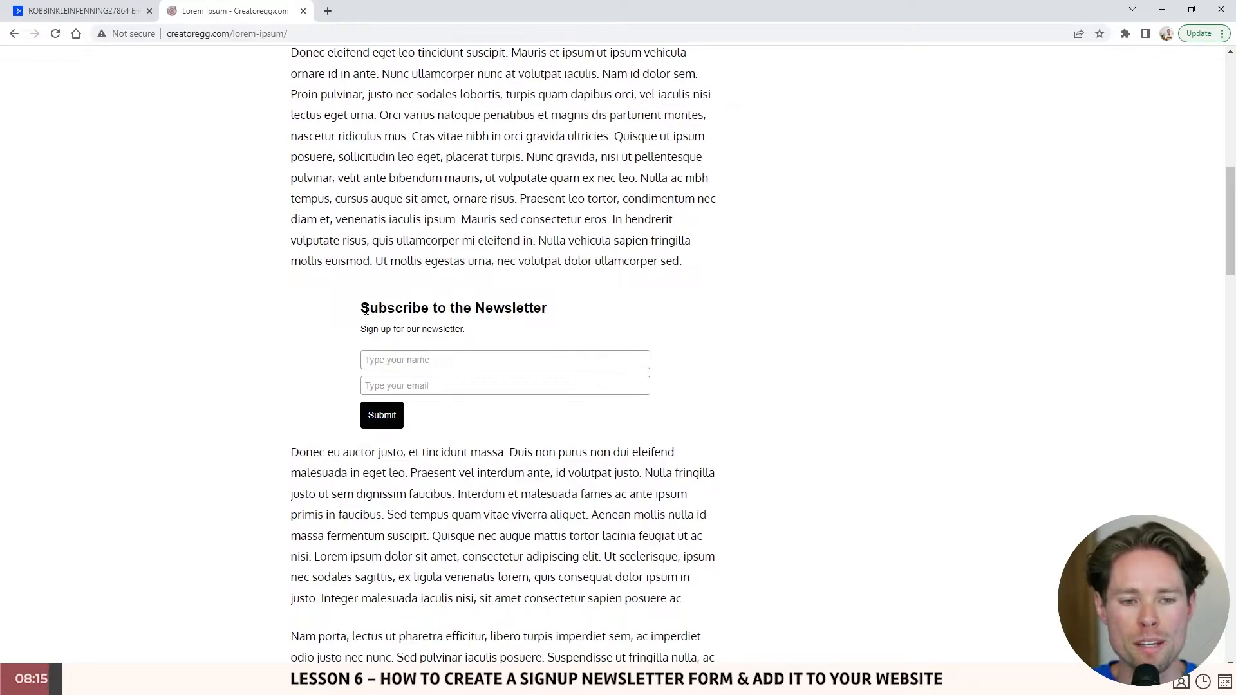
pyautogui.scroll(-20, 366, 310)
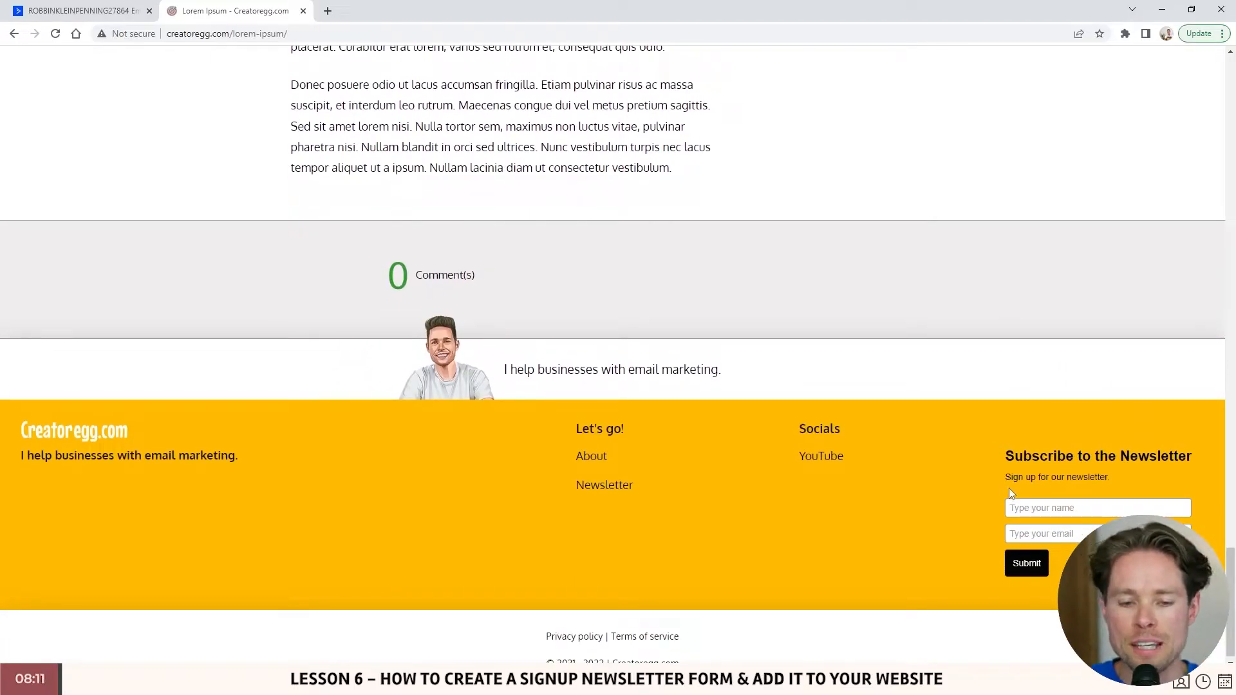
pyautogui.moveTo(1234, 580); pyautogui.dragTo(1230, 87)
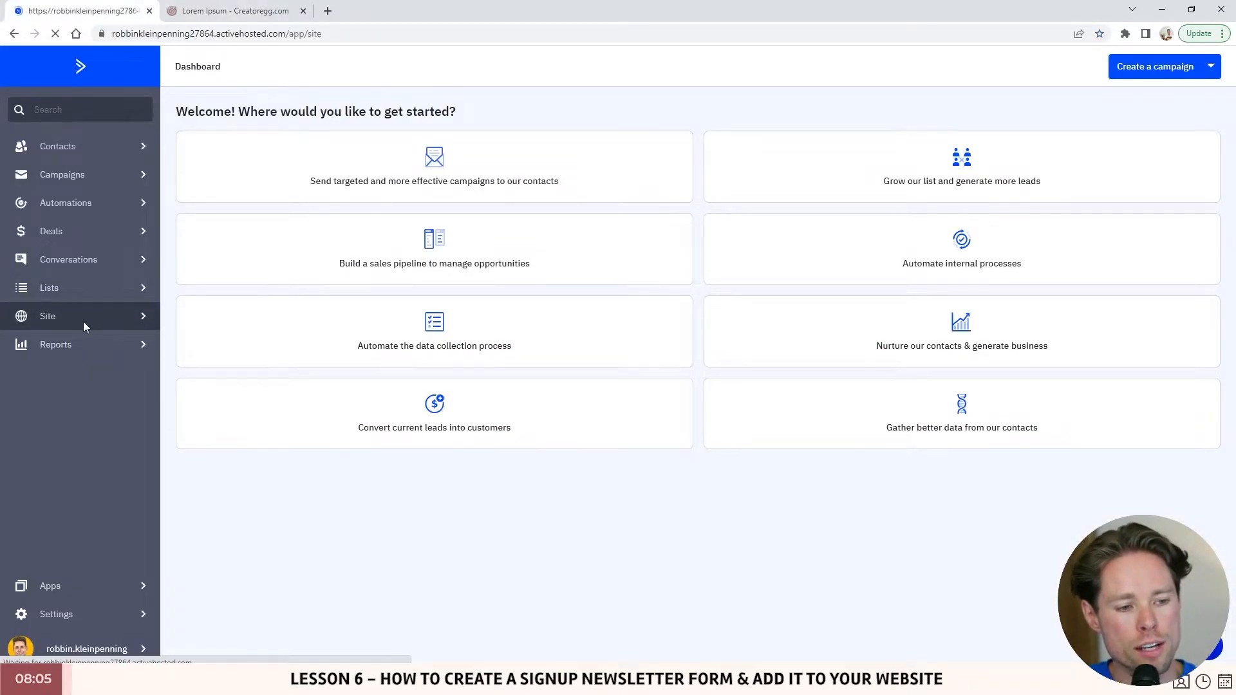
# - Show the Forms list and open the Widget Newsletter Form
pyautogui.click(83, 320)
pyautogui.click(71, 129)
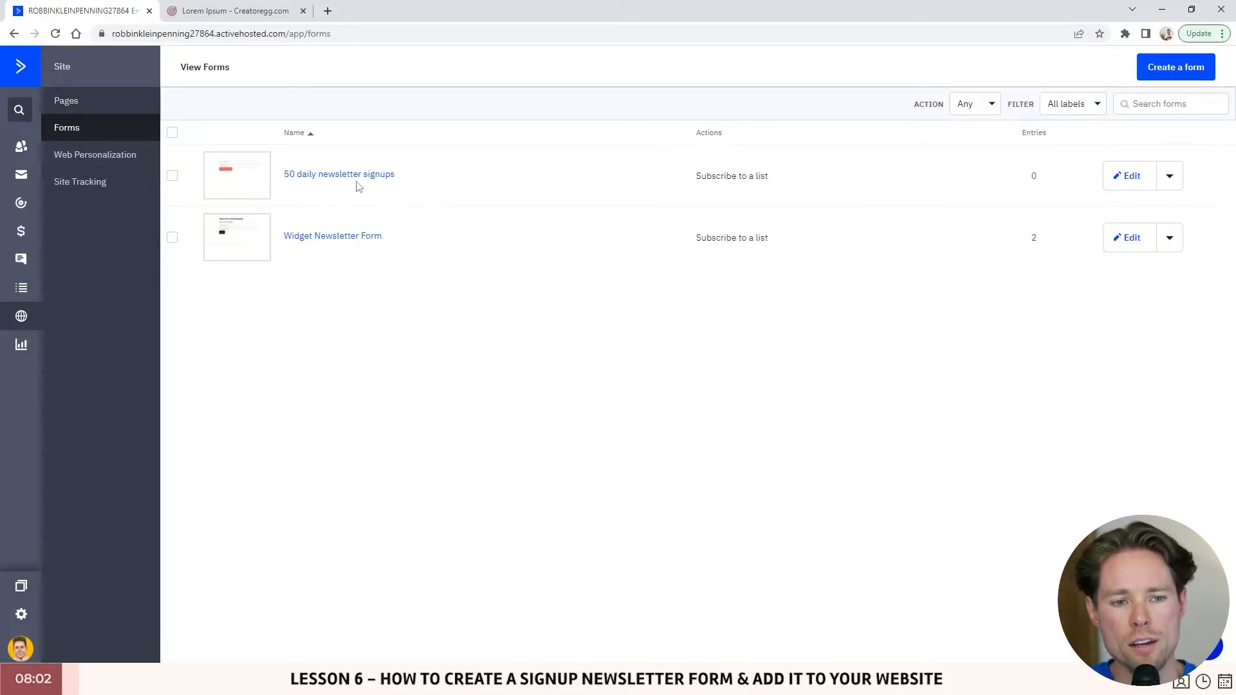
pyautogui.click(325, 236)
# - Point out the sidebar newsletter form on the Lorem Ipsum article page
pyautogui.click(187, 8)
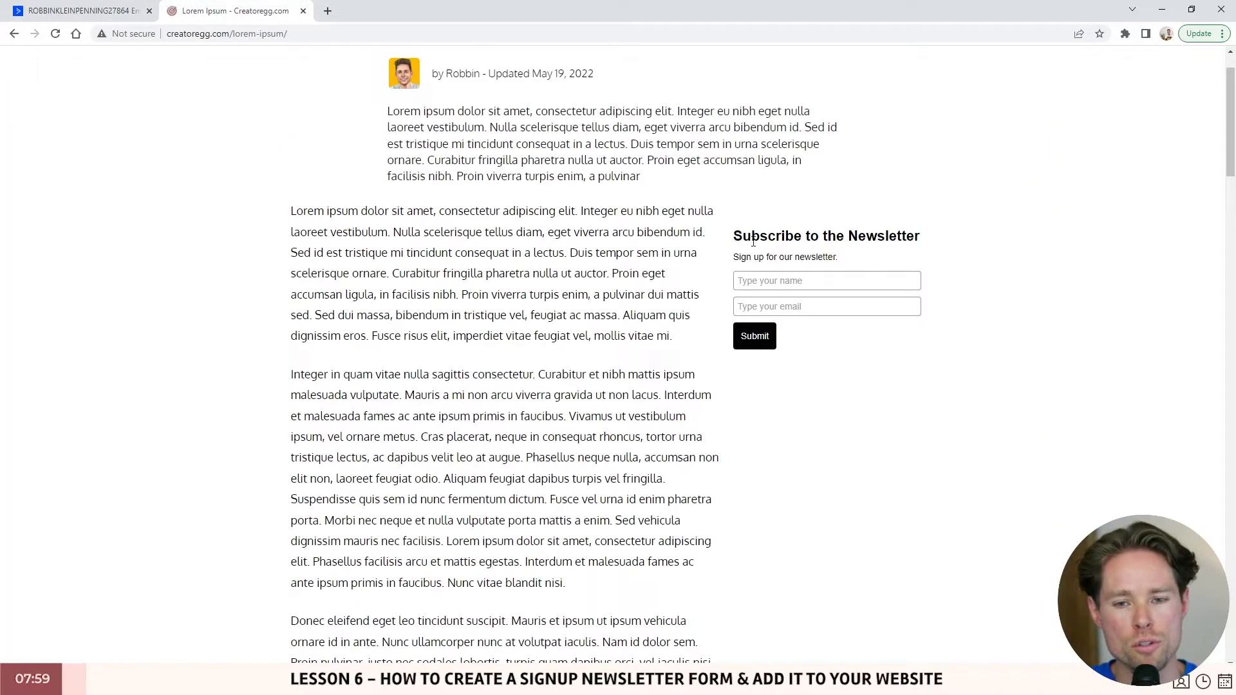
pyautogui.moveTo(743, 237); pyautogui.dragTo(908, 343)
pyautogui.scroll(-7, 611, 367)
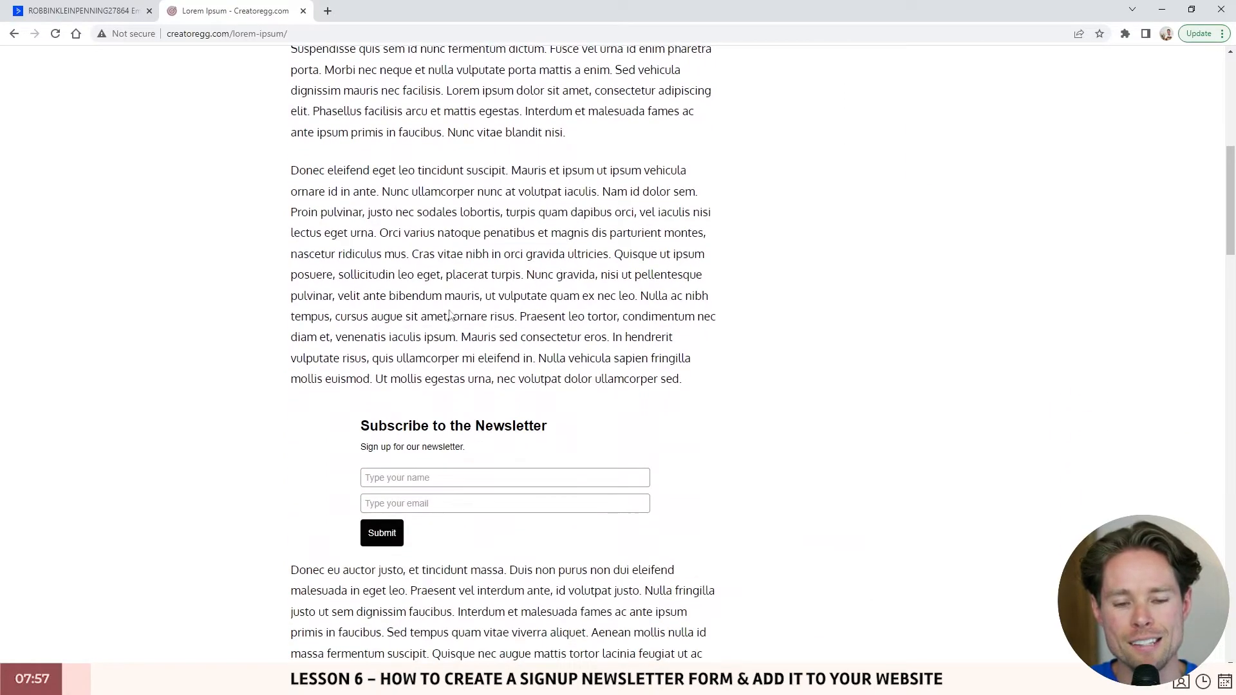
pyautogui.moveTo(362, 421); pyautogui.dragTo(534, 455)
pyautogui.scroll(-1, 499, 430)
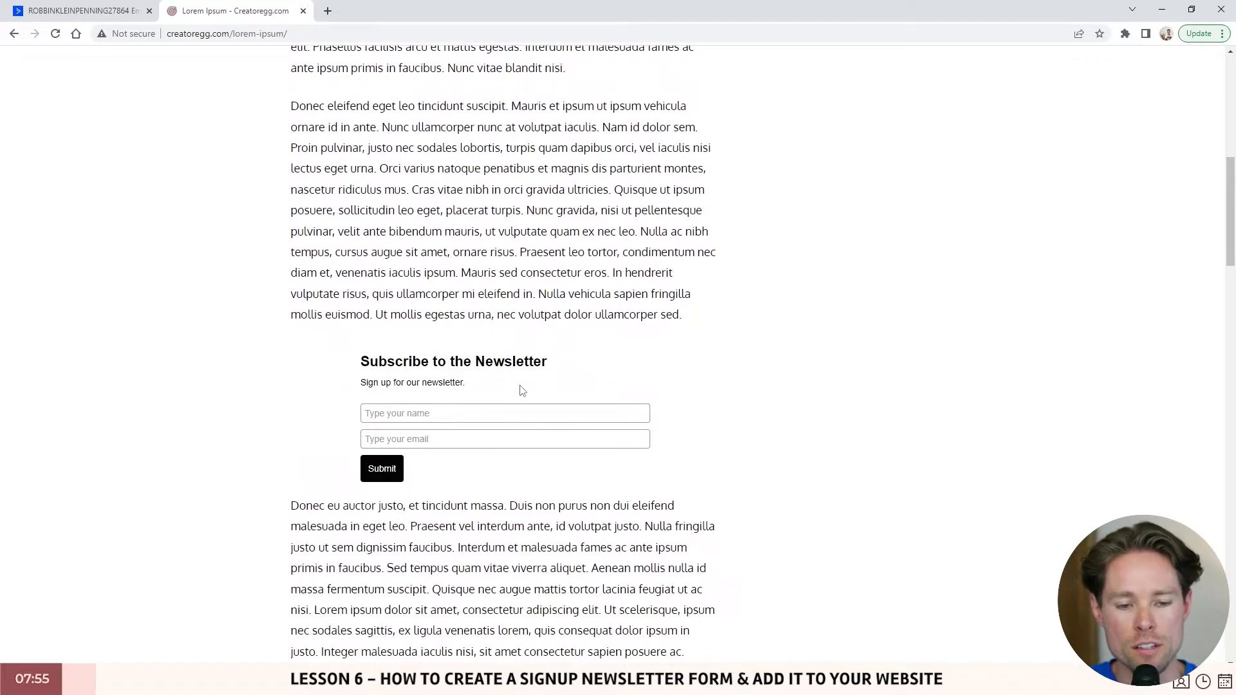
pyautogui.moveTo(519, 388); pyautogui.dragTo(342, 363)
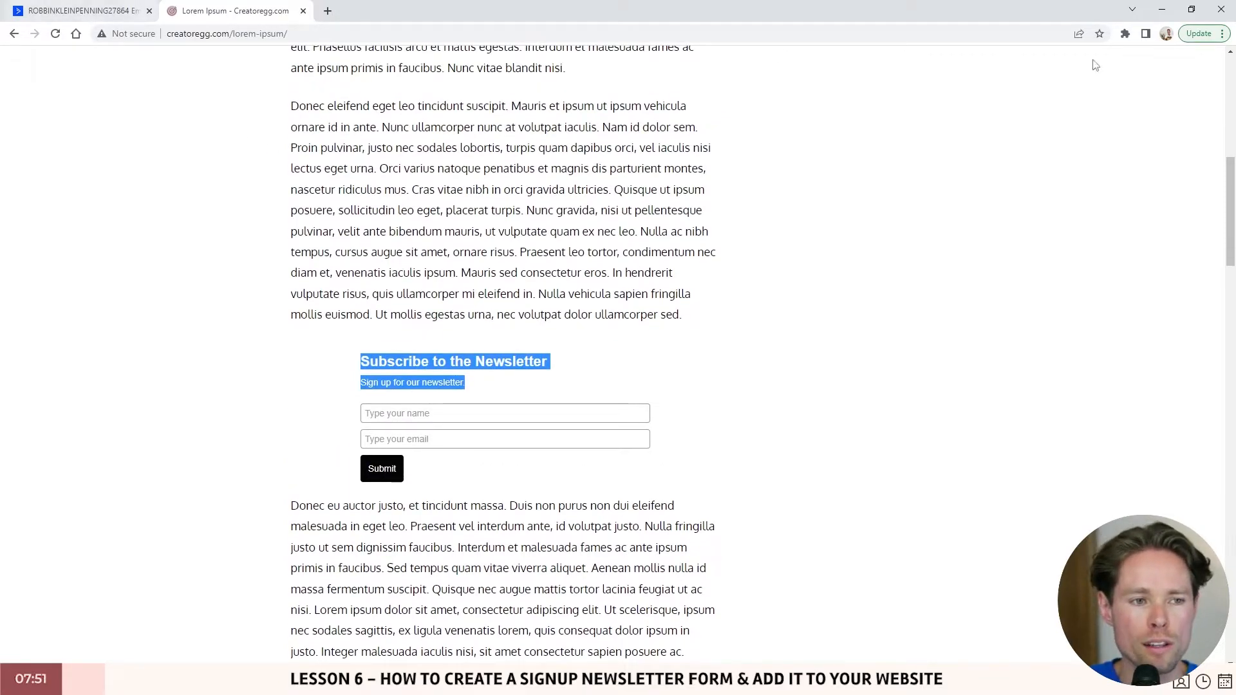
pyautogui.moveTo(1230, 158); pyautogui.dragTo(1230, 81)
# - Review the widget form's subtitle and the logo-removal feature on the pricing page
pyautogui.click(77, 10)
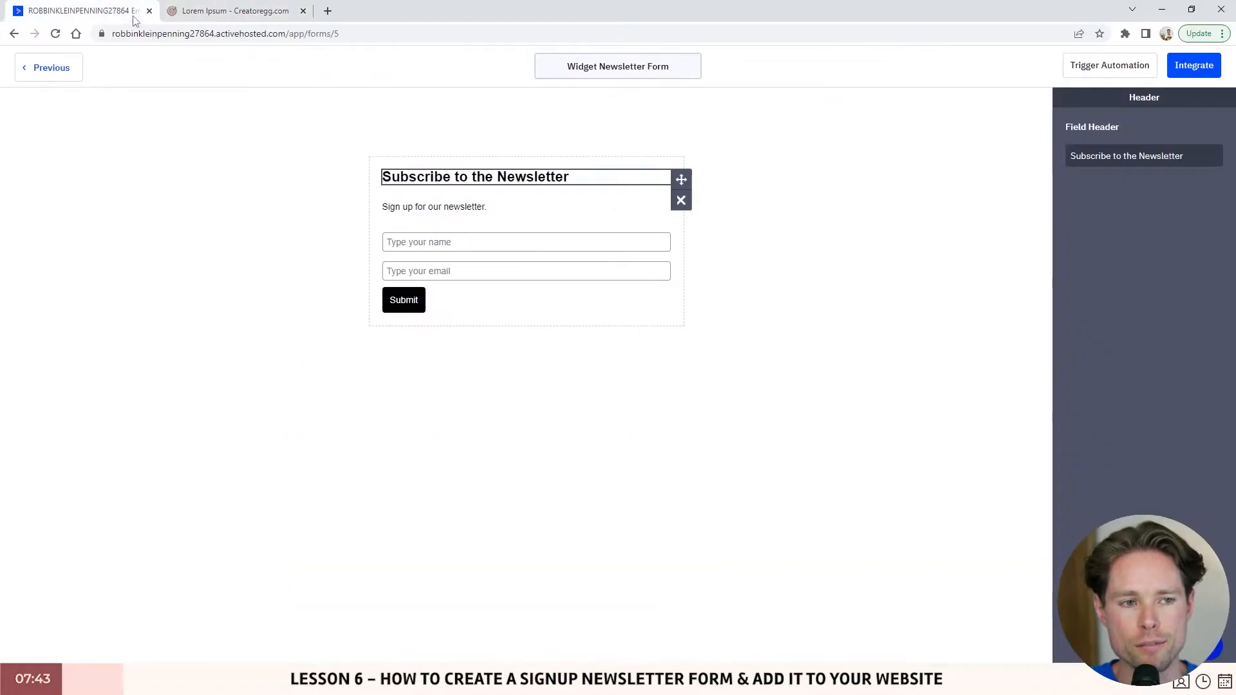
pyautogui.click(503, 216)
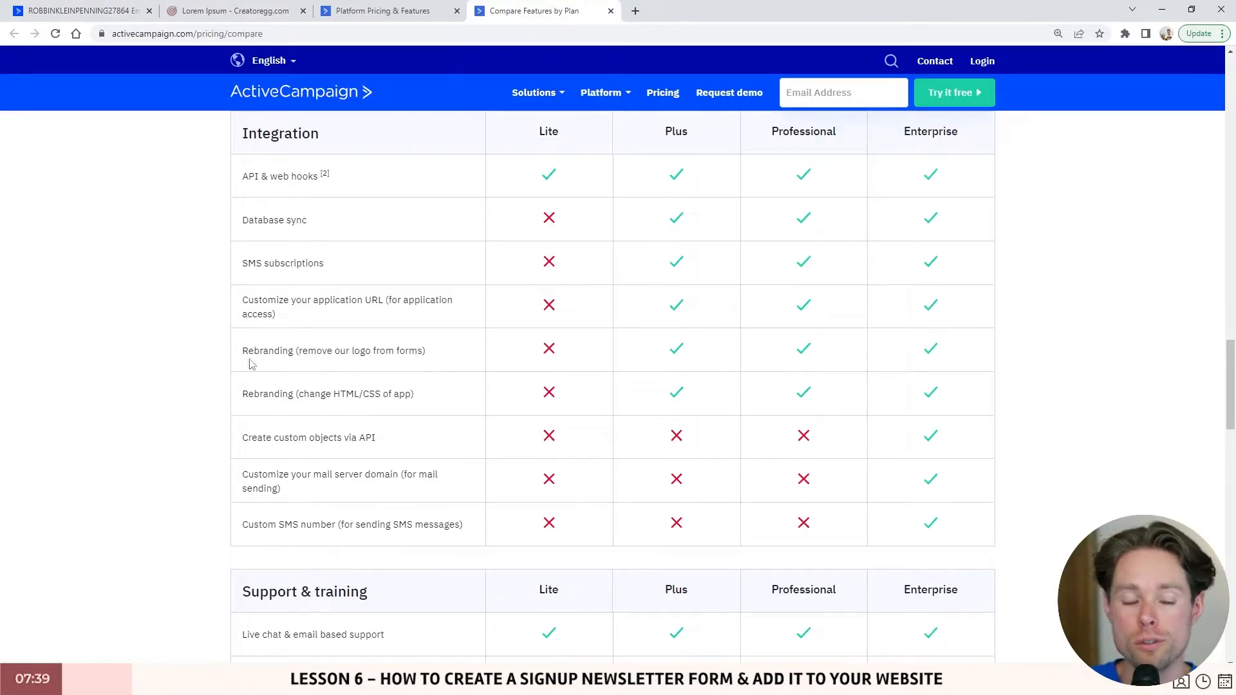
pyautogui.moveTo(243, 352); pyautogui.dragTo(433, 354)
pyautogui.scroll(-1, 422, 372)
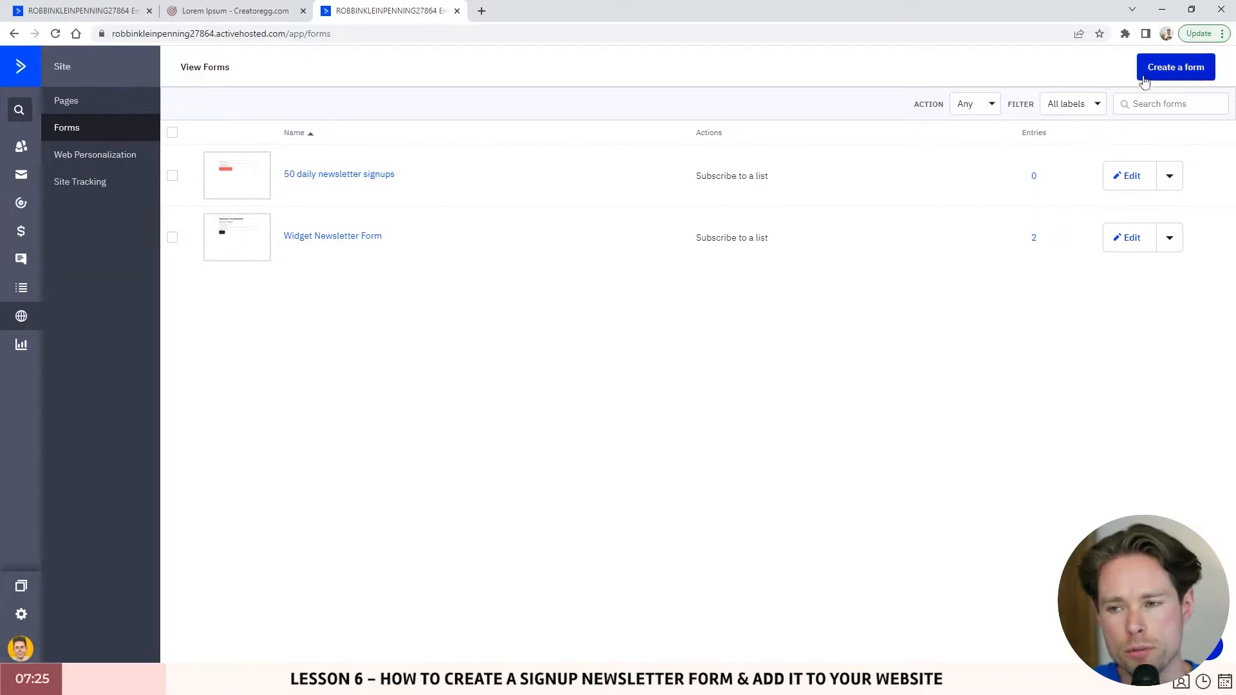
# - Start a new form and choose the Inline Form style over floating box and modal
pyautogui.click(1194, 69)
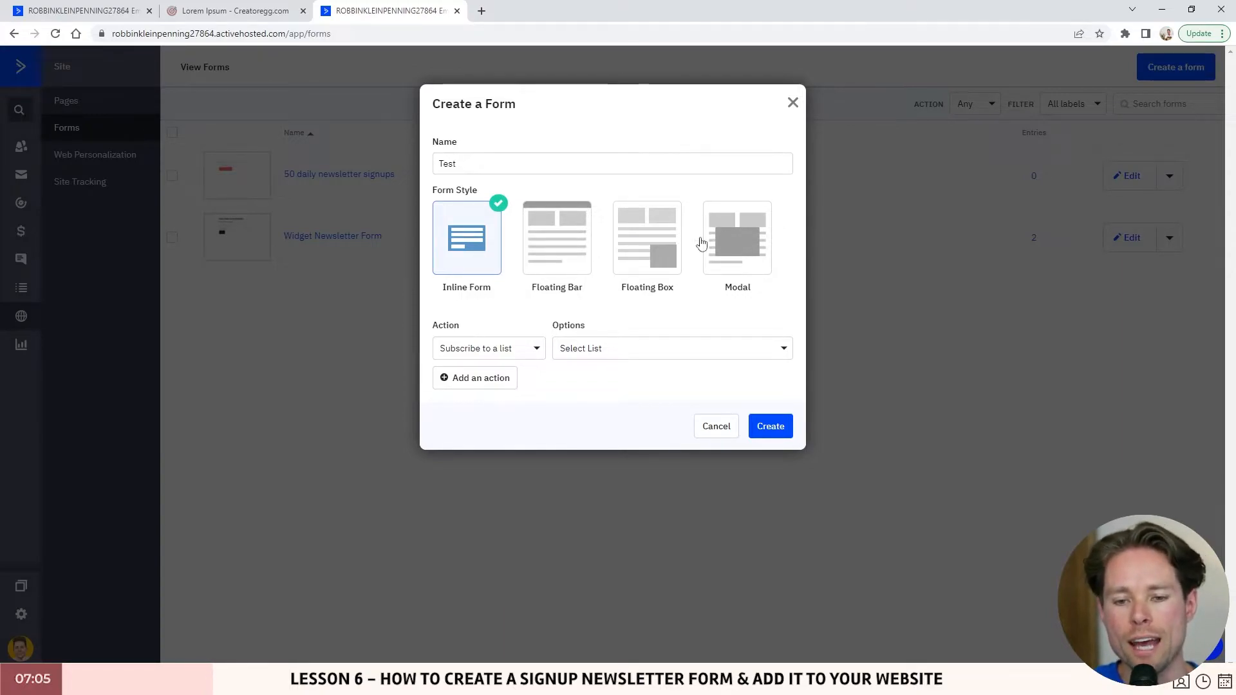
pyautogui.click(652, 256)
pyautogui.click(734, 253)
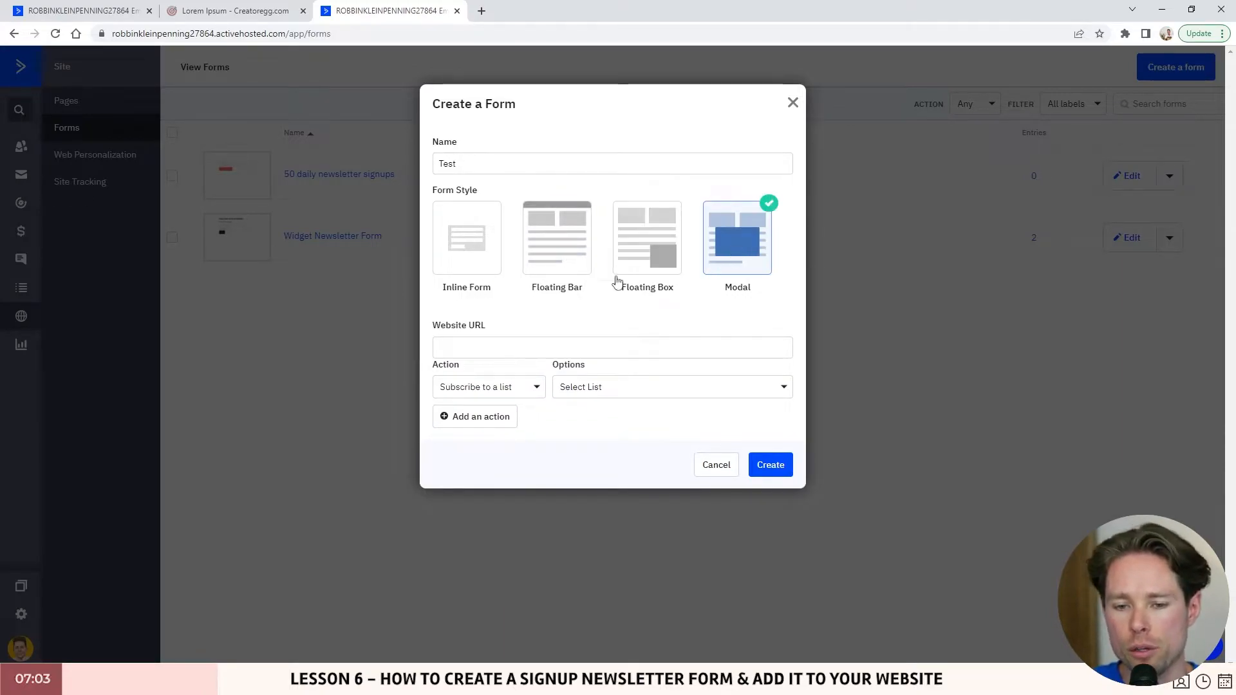
pyautogui.click(479, 252)
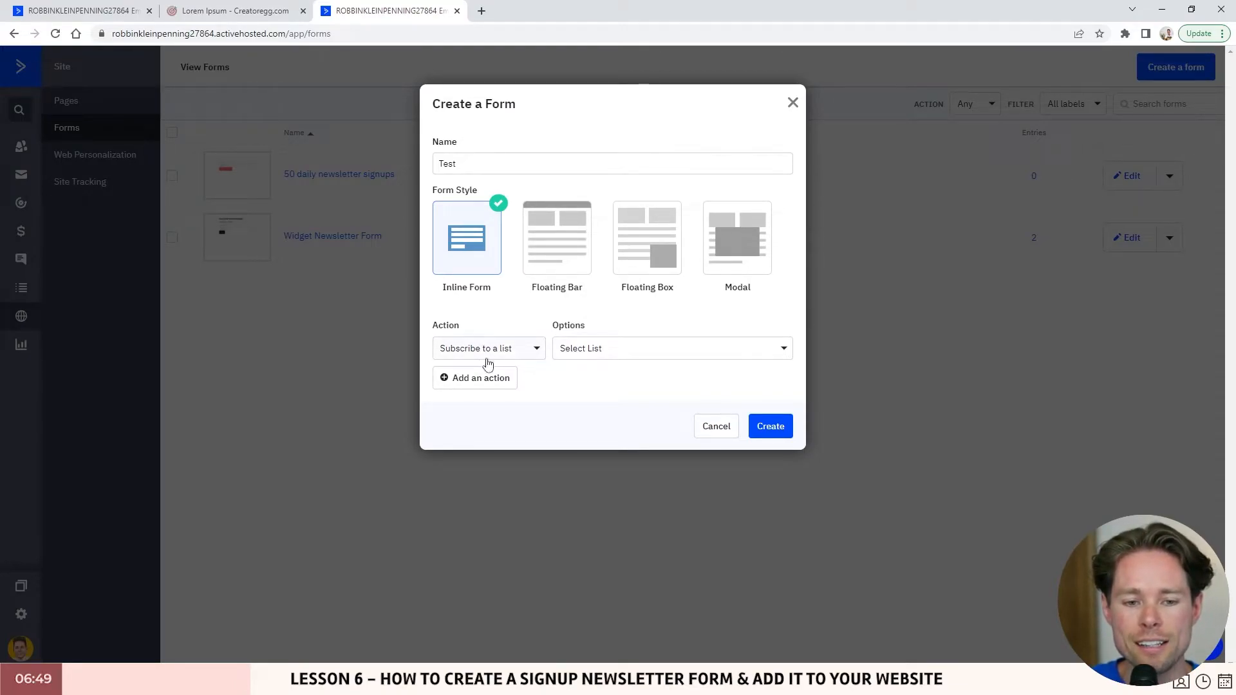
# - Set the action to Subscribe to a list with Leads and create the Test form
pyautogui.moveTo(530, 352); pyautogui.dragTo(480, 330)
pyautogui.click(455, 354)
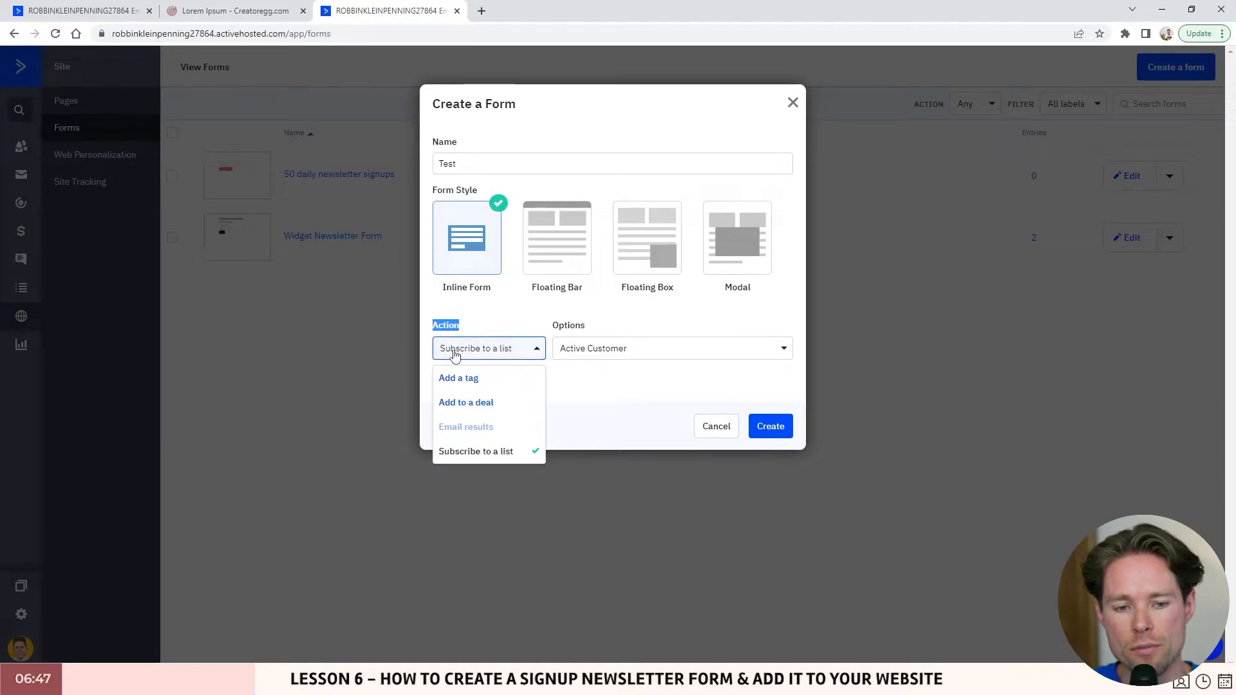
pyautogui.click(455, 381)
pyautogui.click(456, 351)
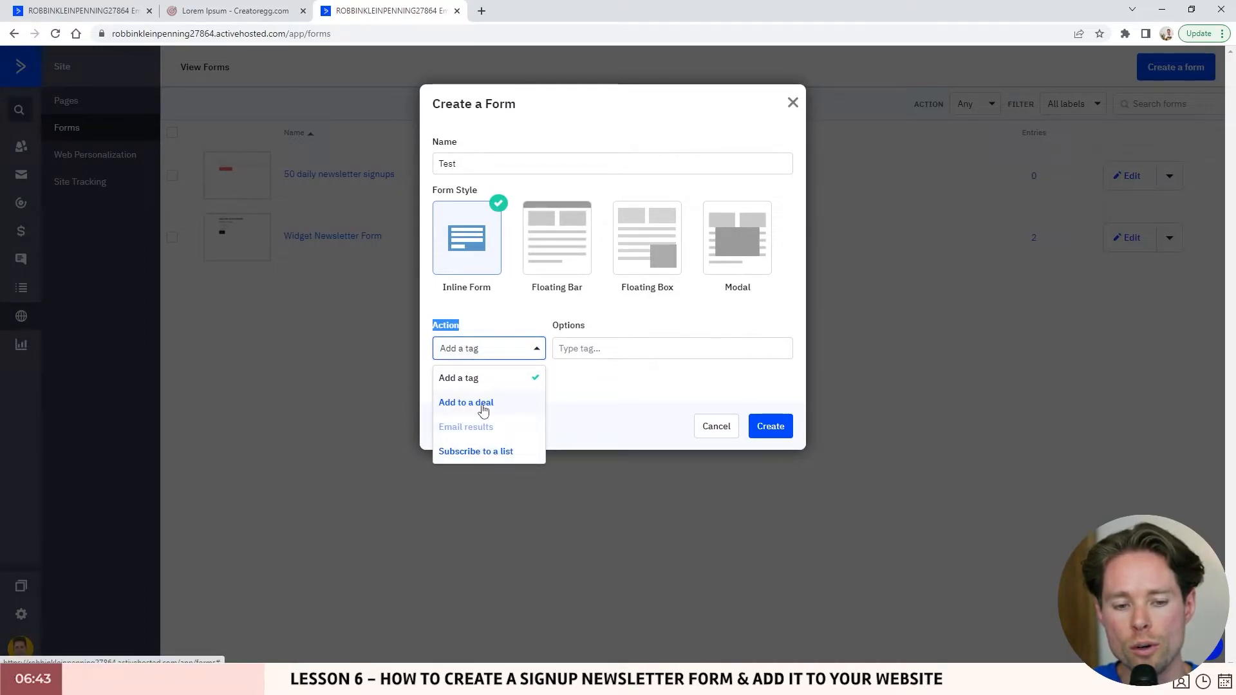
pyautogui.click(499, 458)
pyautogui.click(612, 350)
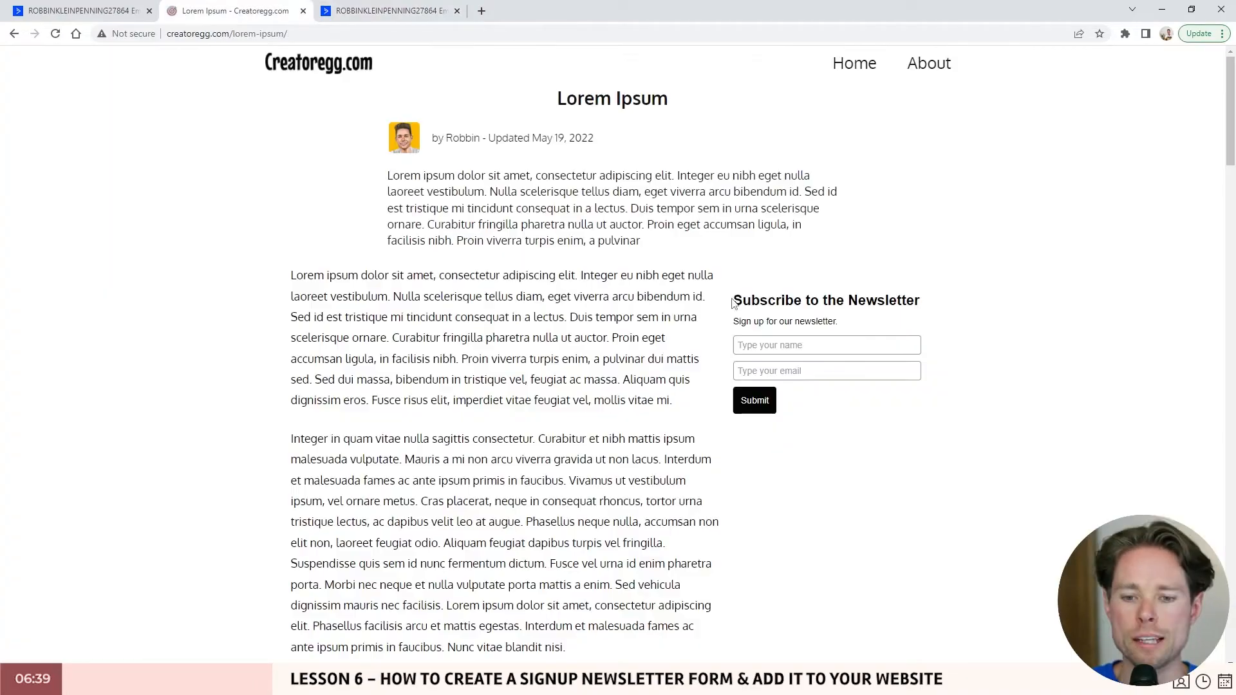
pyautogui.moveTo(733, 300); pyautogui.dragTo(925, 325)
pyautogui.click(840, 297)
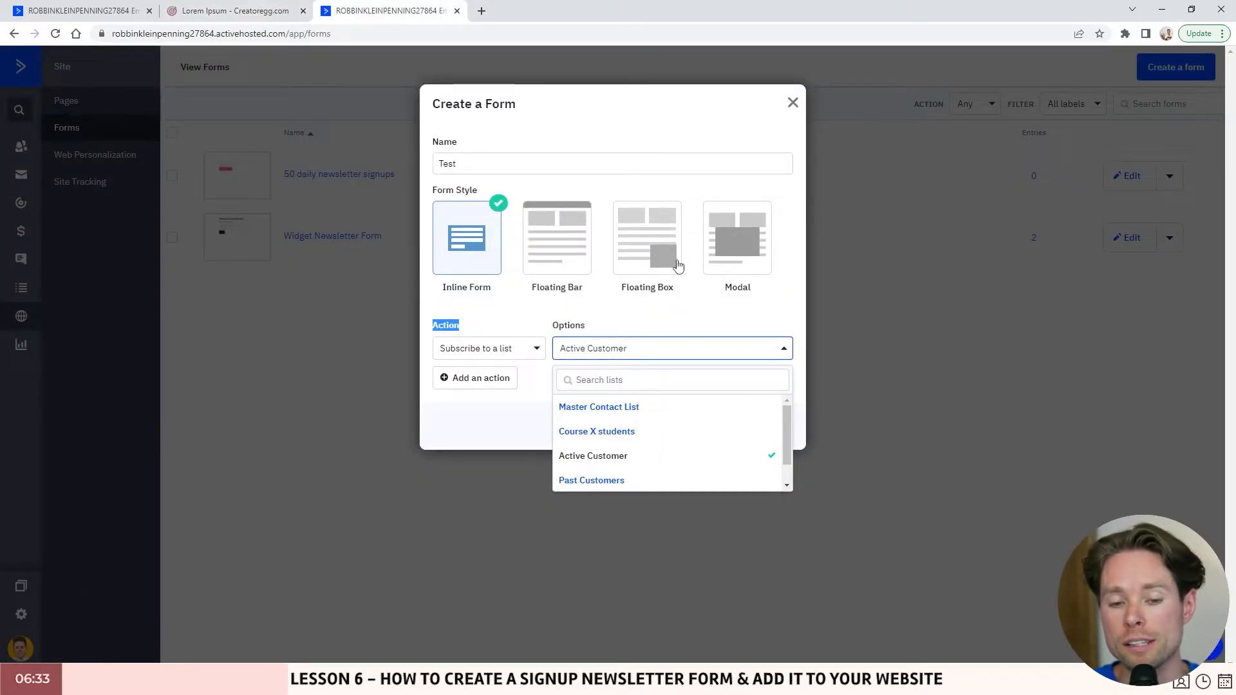
pyautogui.scroll(-1, 624, 445)
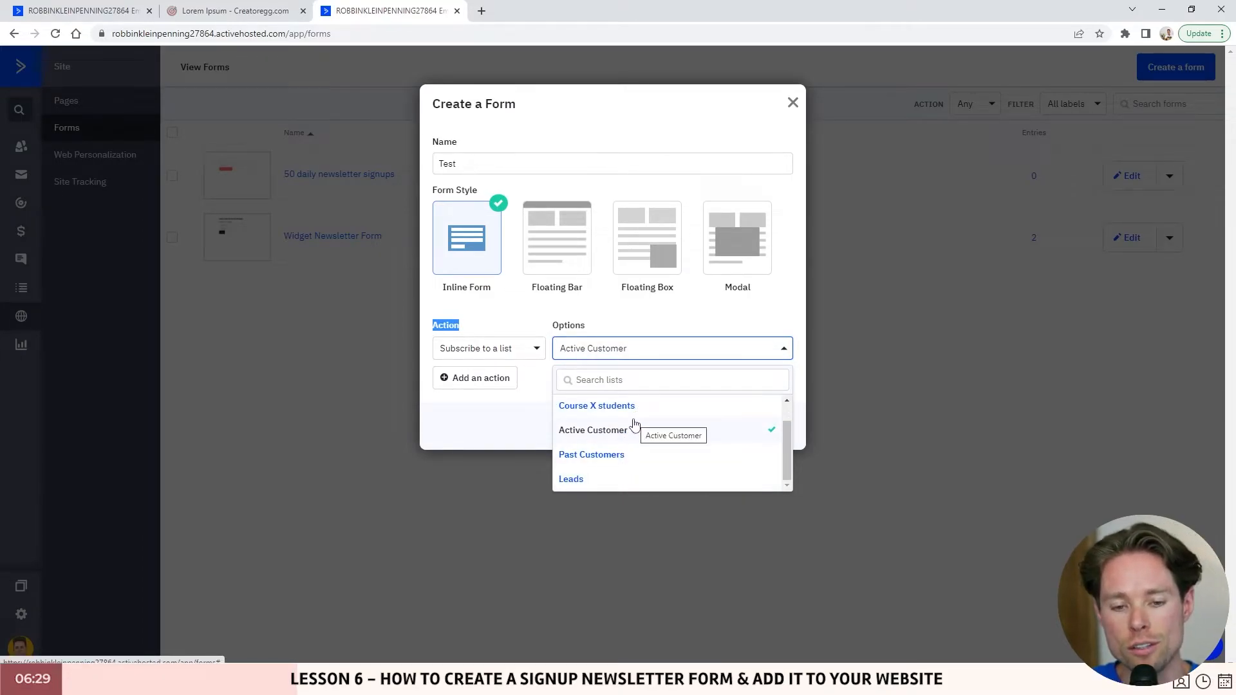
pyautogui.scroll(1, 618, 409)
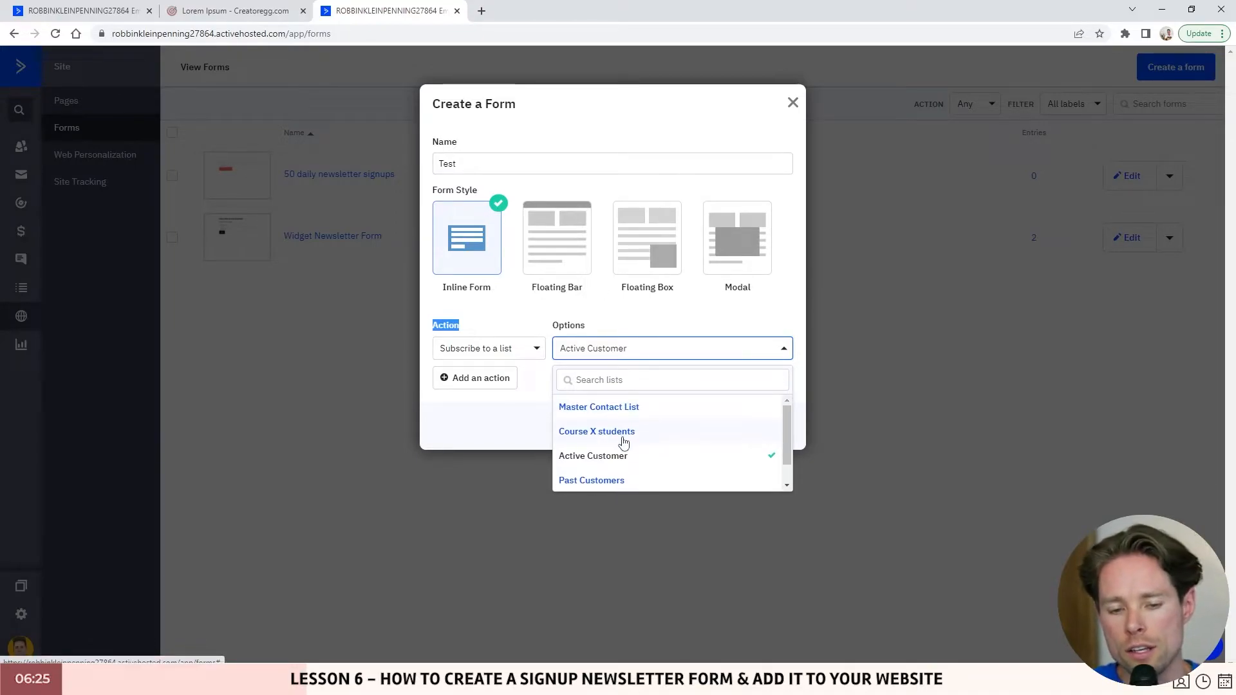
pyautogui.scroll(-1, 612, 444)
pyautogui.click(574, 477)
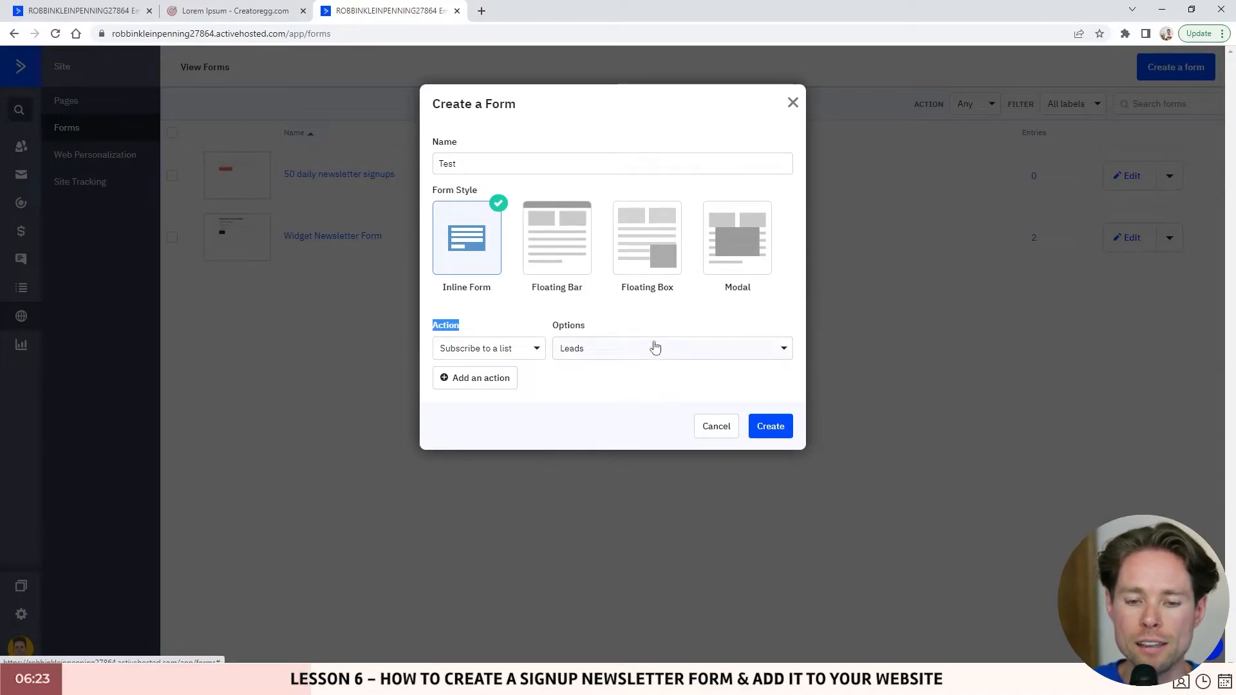
pyautogui.click(776, 429)
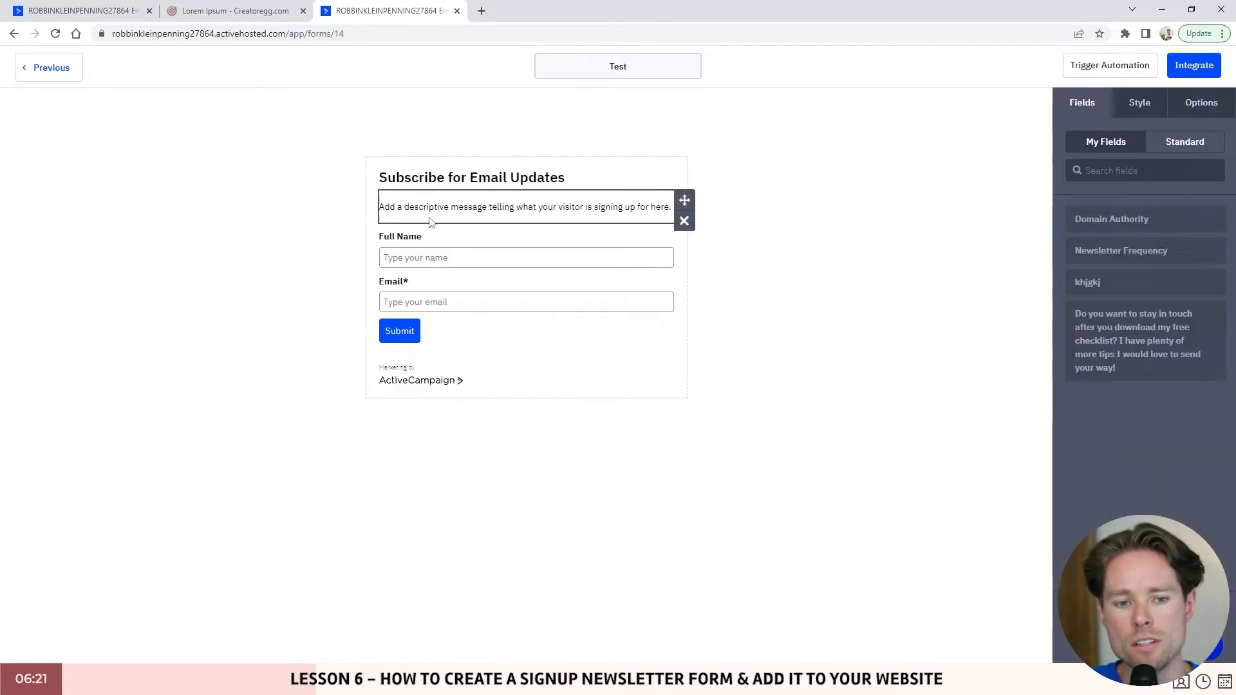
# - Set the Test form's On Submit option to Show Thank You
pyautogui.click(84, 11)
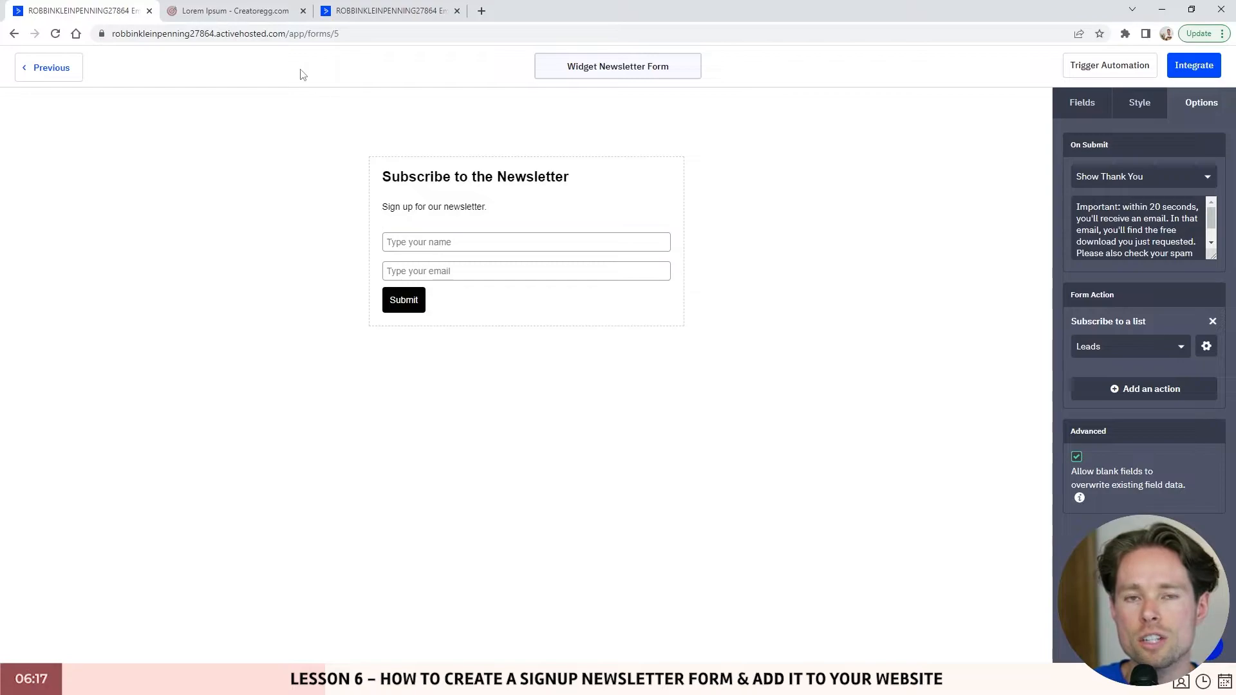
pyautogui.click(371, 7)
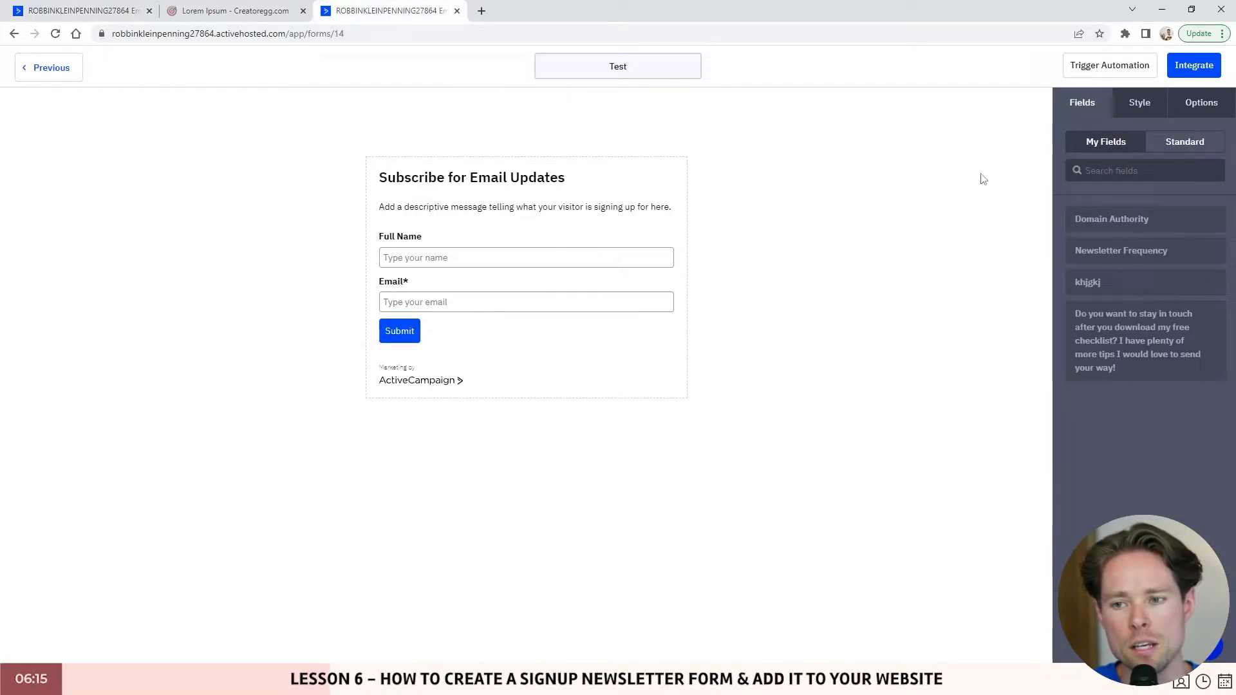
pyautogui.click(1139, 106)
pyautogui.click(1201, 105)
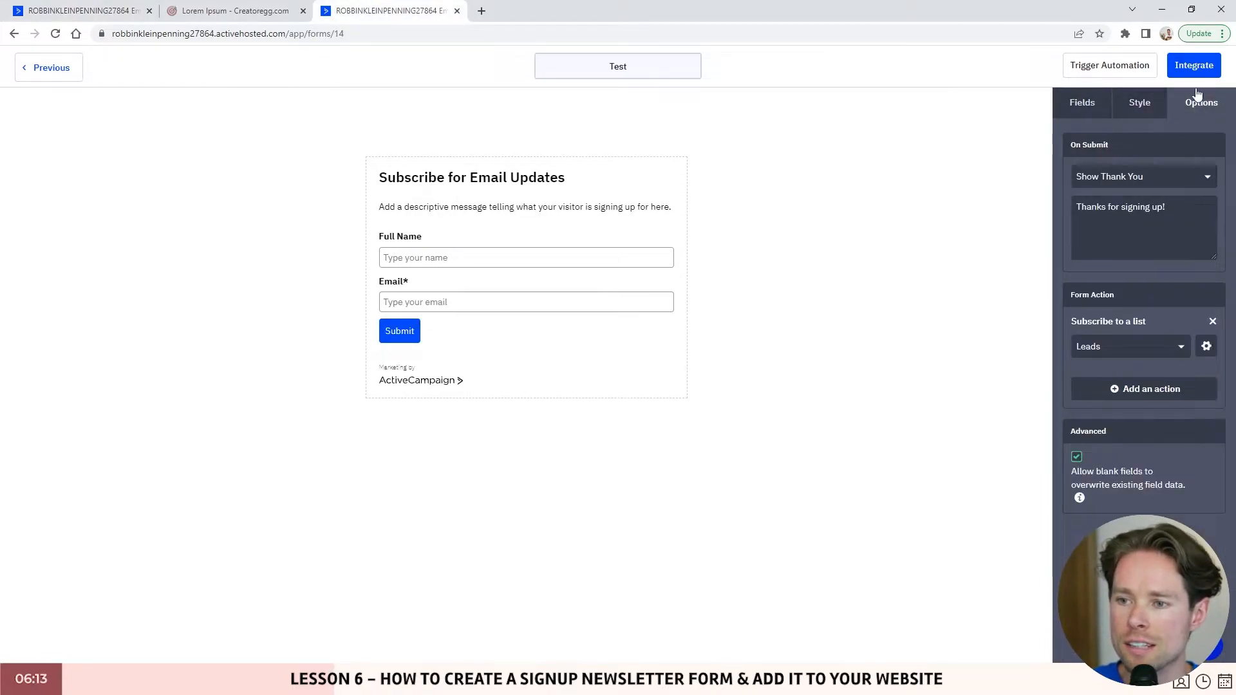
pyautogui.click(1136, 177)
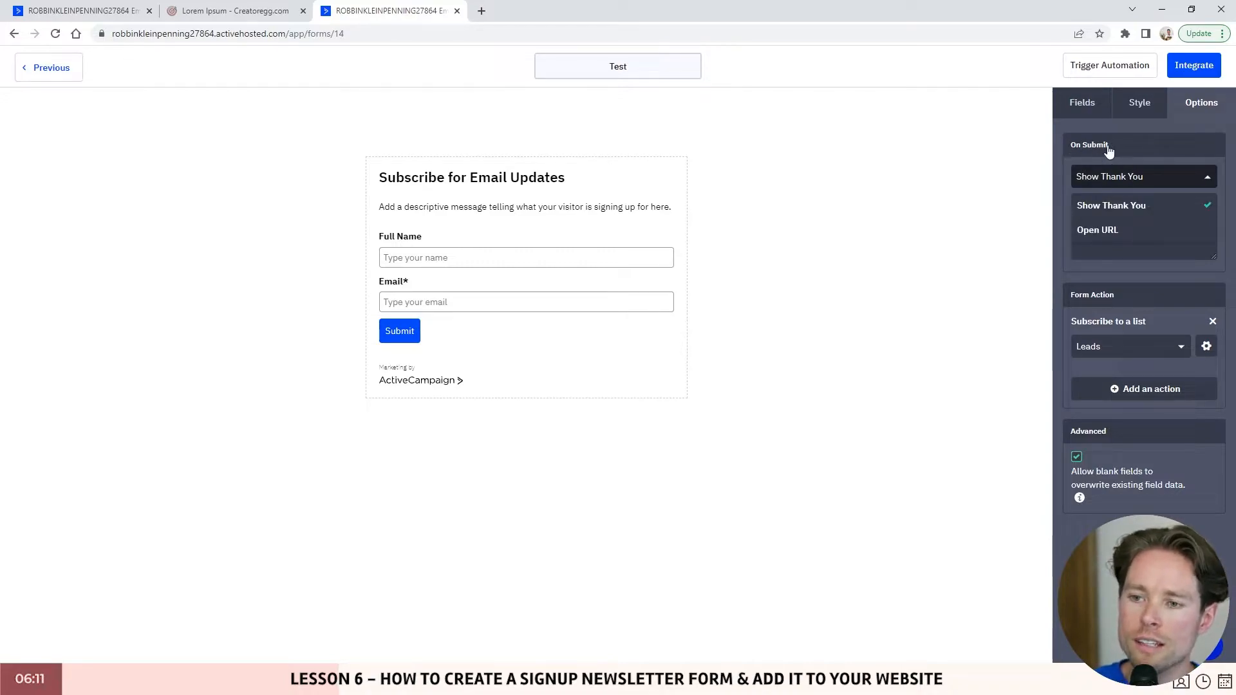
pyautogui.click(1151, 205)
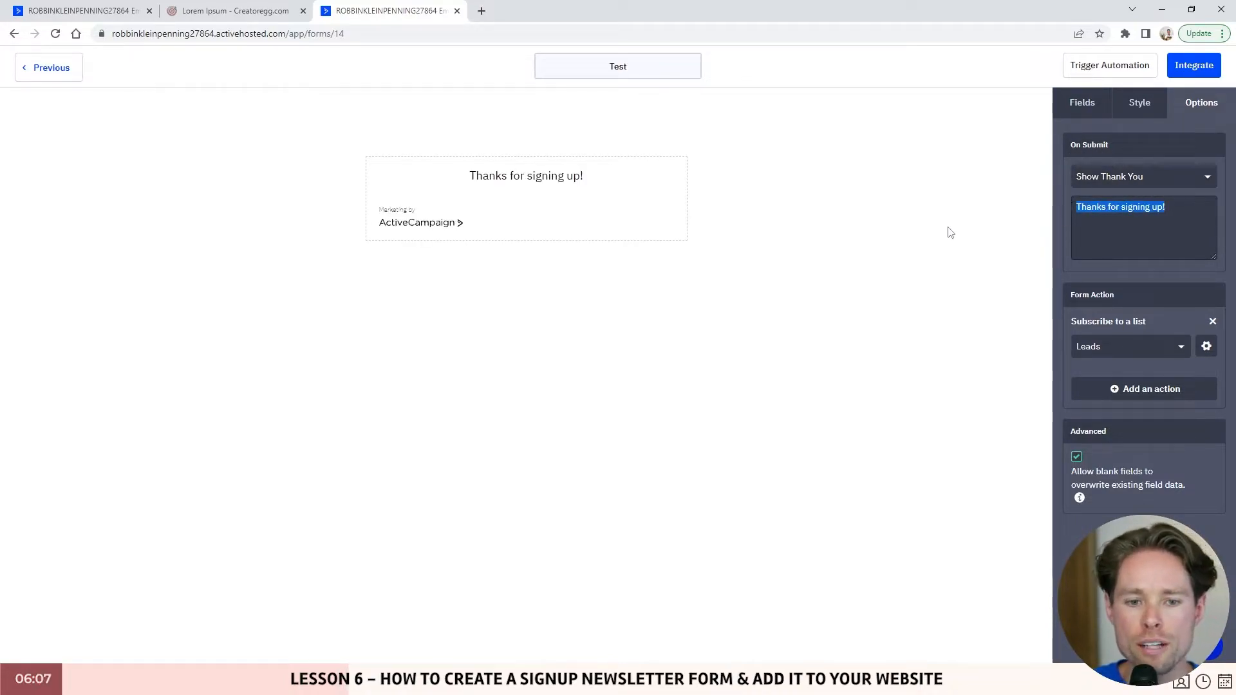
# - Try Open URL, revert to Show Thank You, and select the 'Thanks for signing up!' message
pyautogui.click(1143, 179)
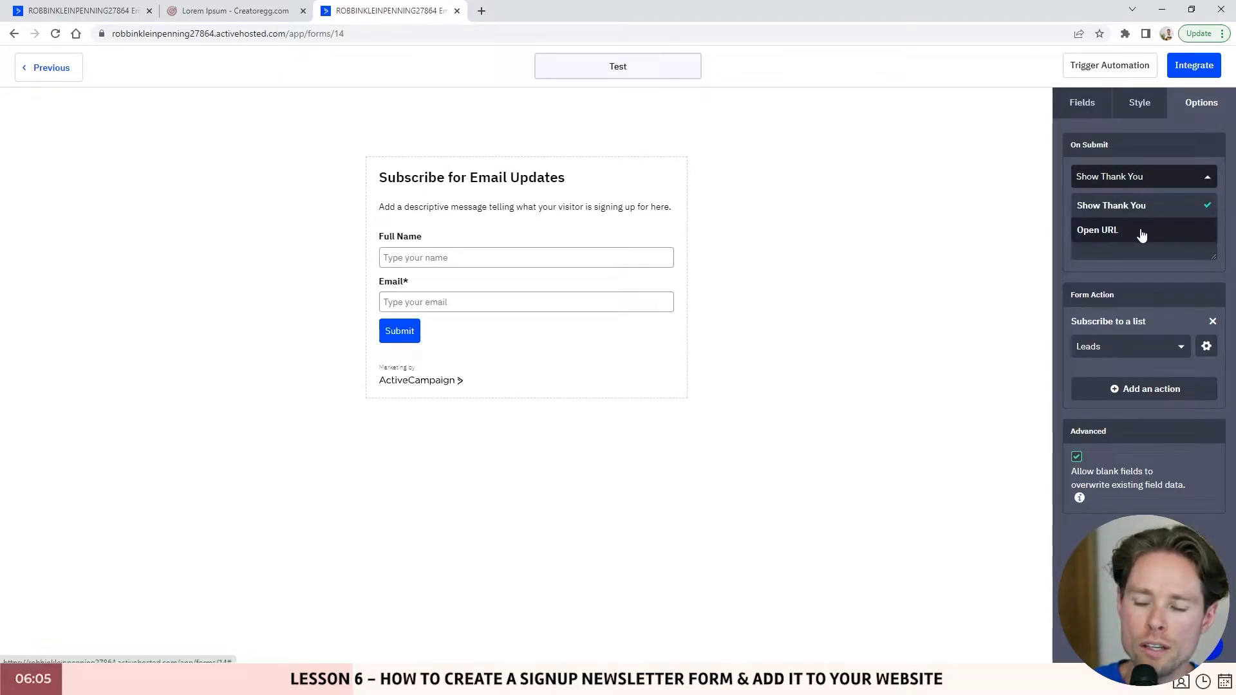
pyautogui.click(1117, 184)
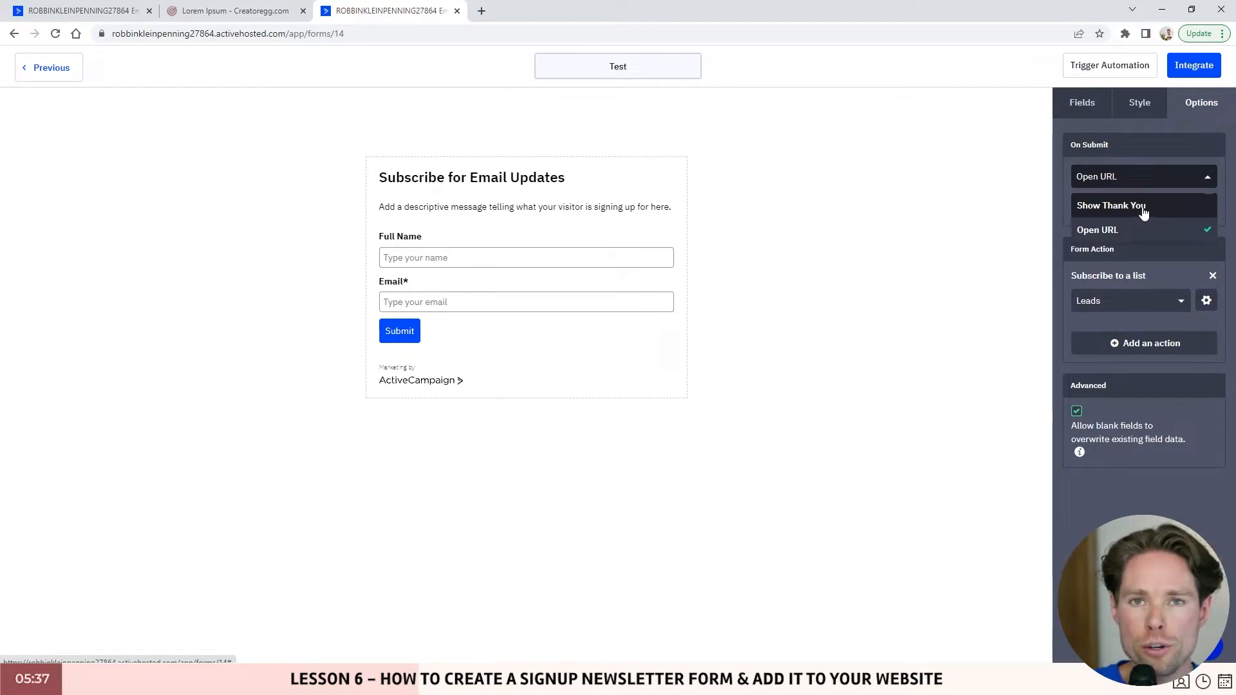
pyautogui.click(1145, 207)
pyautogui.moveTo(1165, 209); pyautogui.dragTo(992, 210)
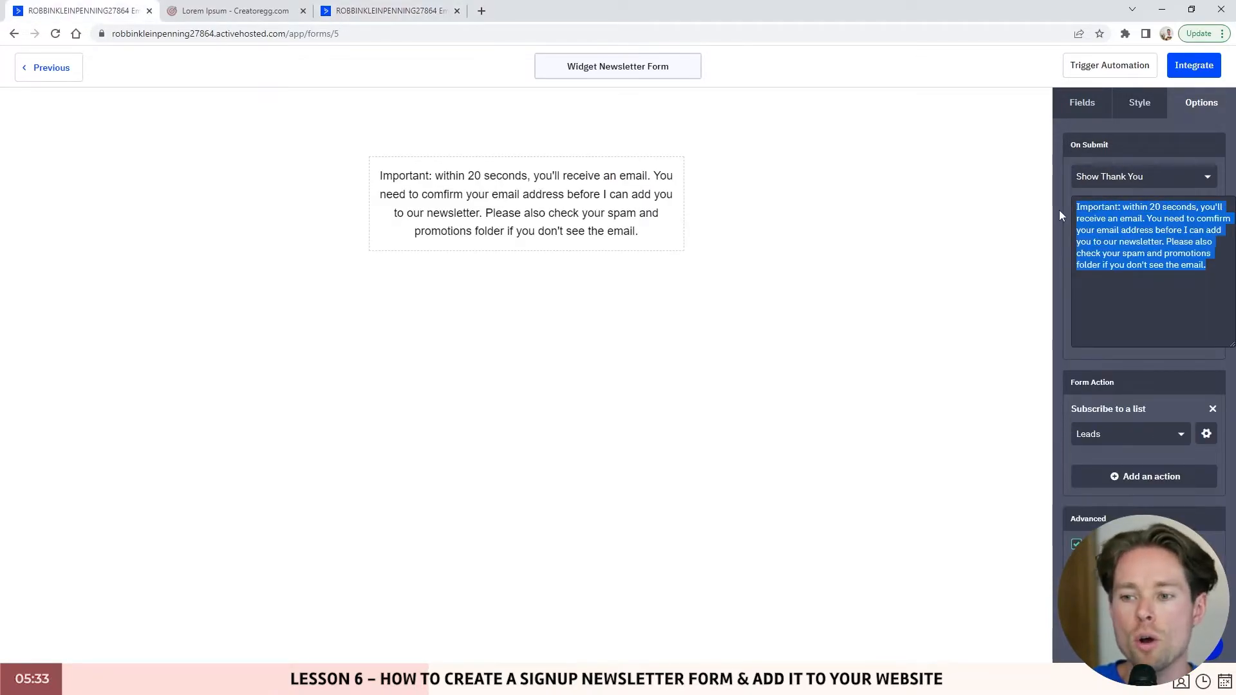
# - Select the widget form's thank-you message while comparing it with the Creatoregg site form
pyautogui.click(1093, 207)
pyautogui.moveTo(1076, 207); pyautogui.dragTo(1207, 265)
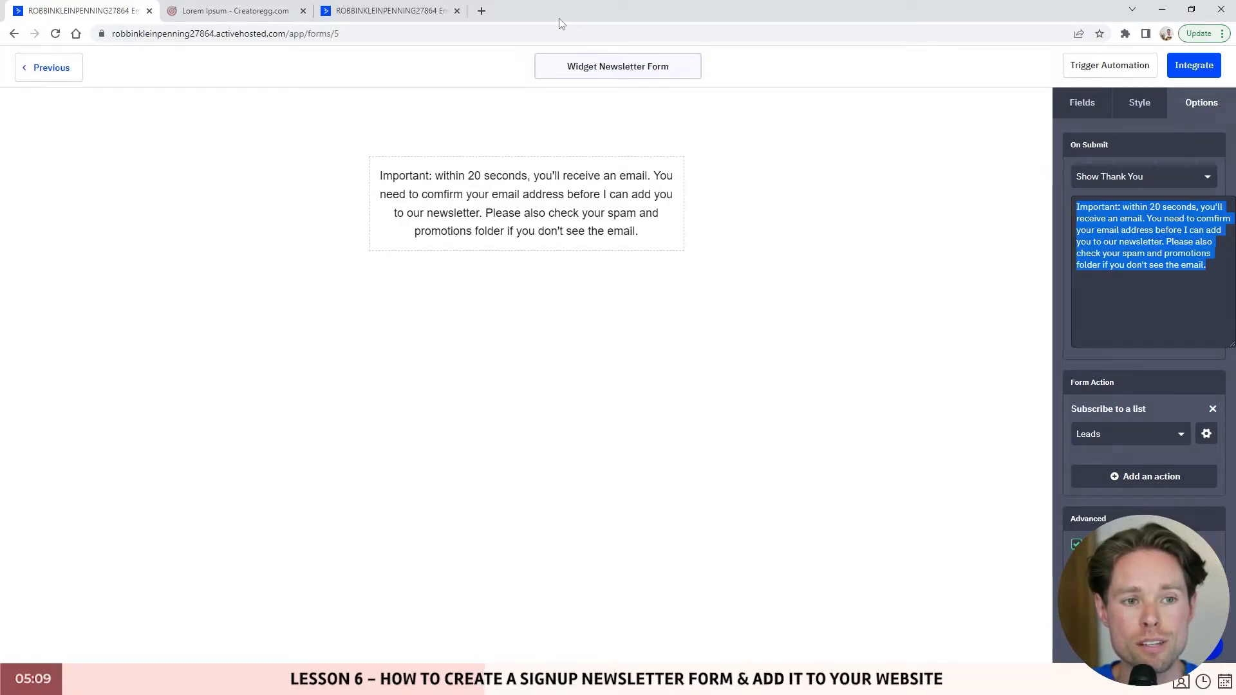
pyautogui.click(258, 11)
pyautogui.click(812, 345)
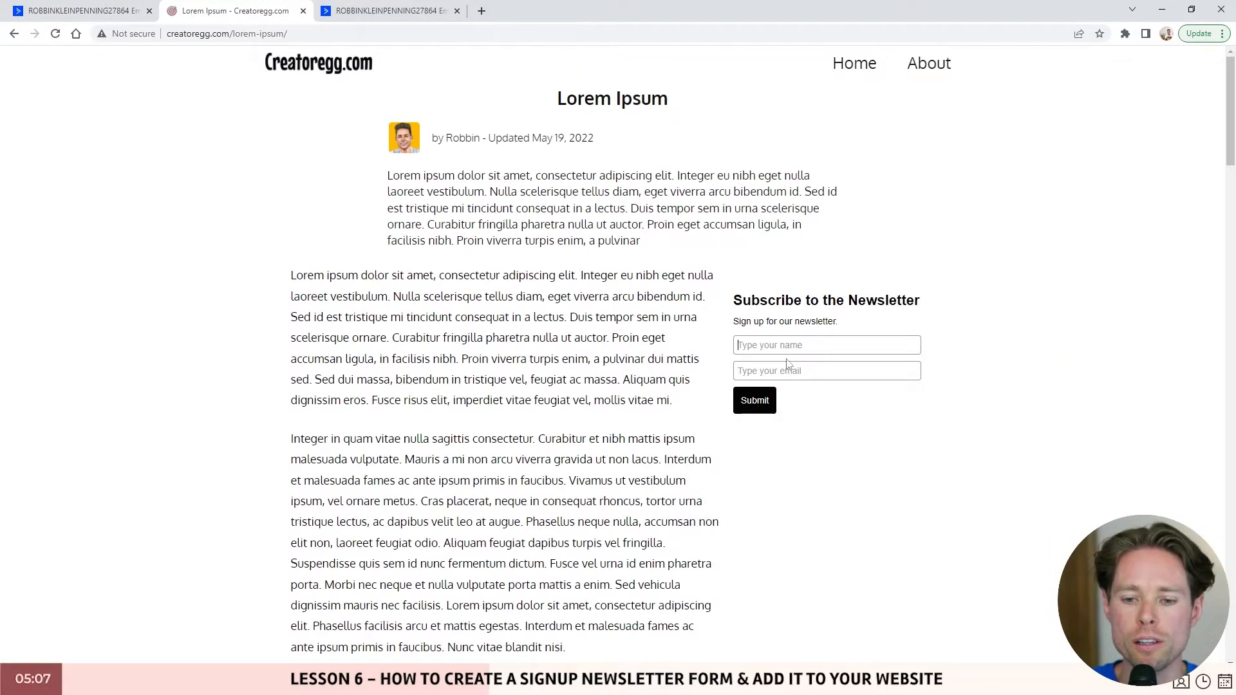
pyautogui.click(107, 17)
pyautogui.moveTo(1207, 265); pyautogui.dragTo(1057, 209)
pyautogui.click(1211, 252)
pyautogui.moveTo(1213, 265); pyautogui.dragTo(1056, 210)
pyautogui.click(1220, 269)
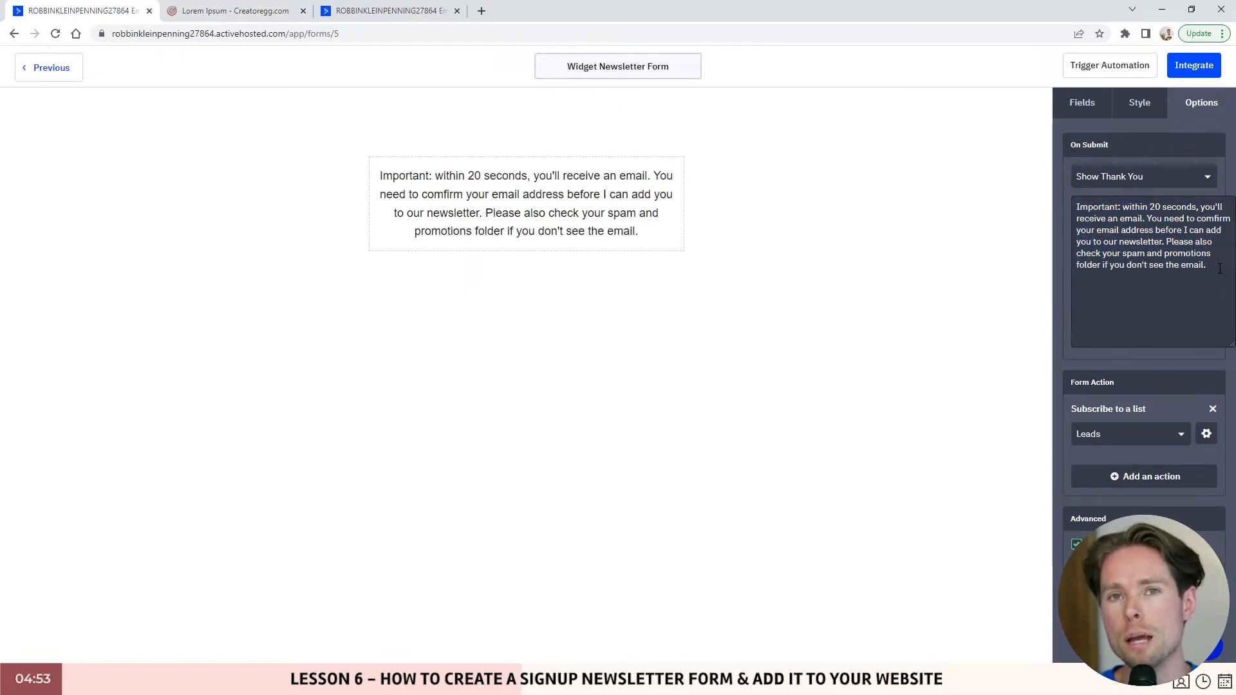
pyautogui.click(271, 13)
pyautogui.moveTo(737, 297); pyautogui.dragTo(944, 304)
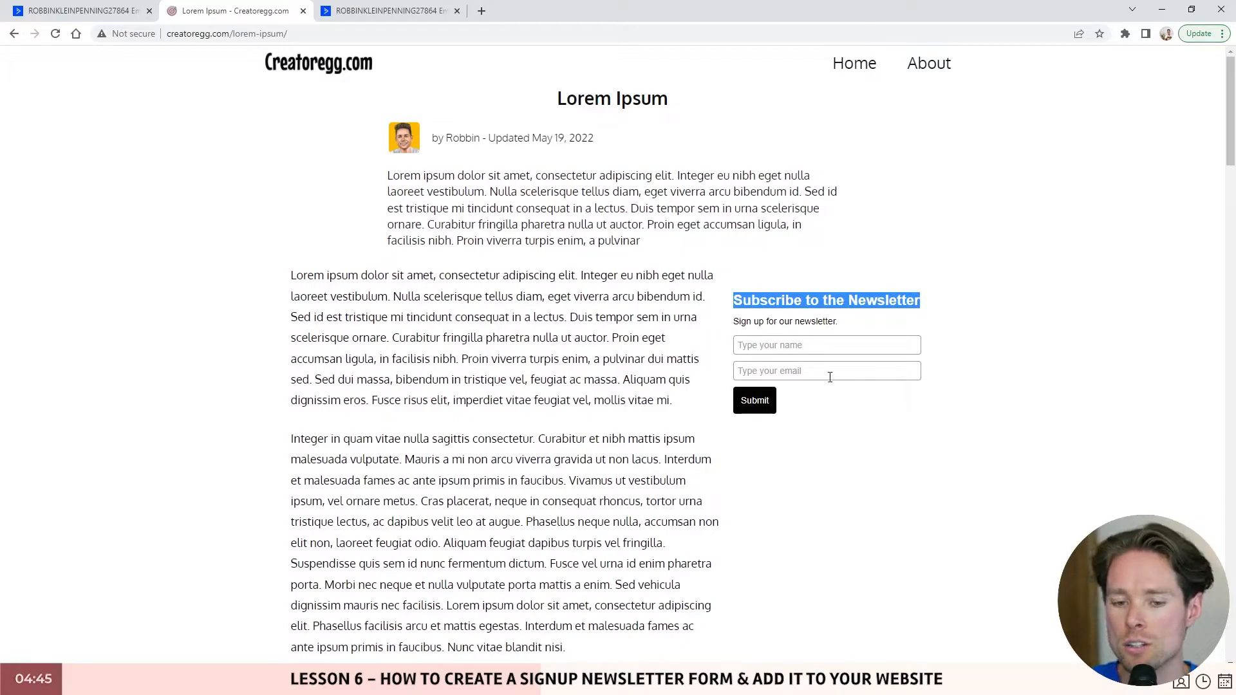
pyautogui.click(84, 11)
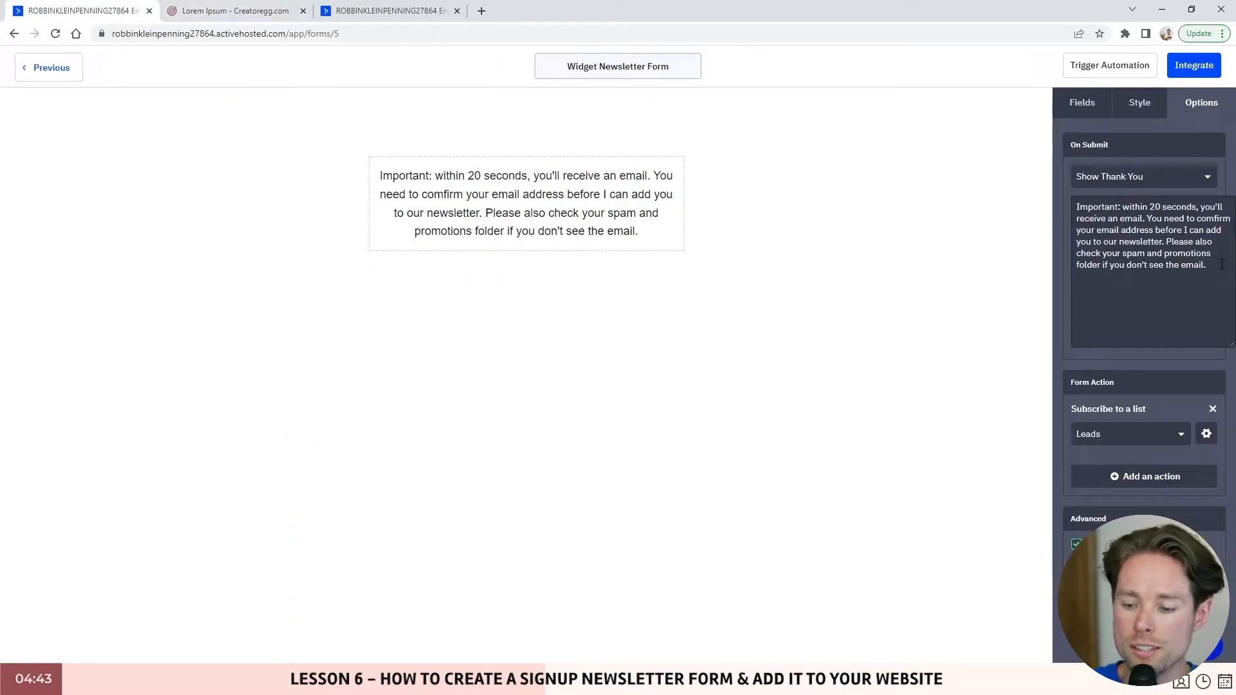
# - Paste and remove a free-download sentence, finishing the confirm-your-email-within-20-seconds message
pyautogui.write("In that email, you'll find the free download you just requested.")
pyautogui.tripleClick(1198, 301)
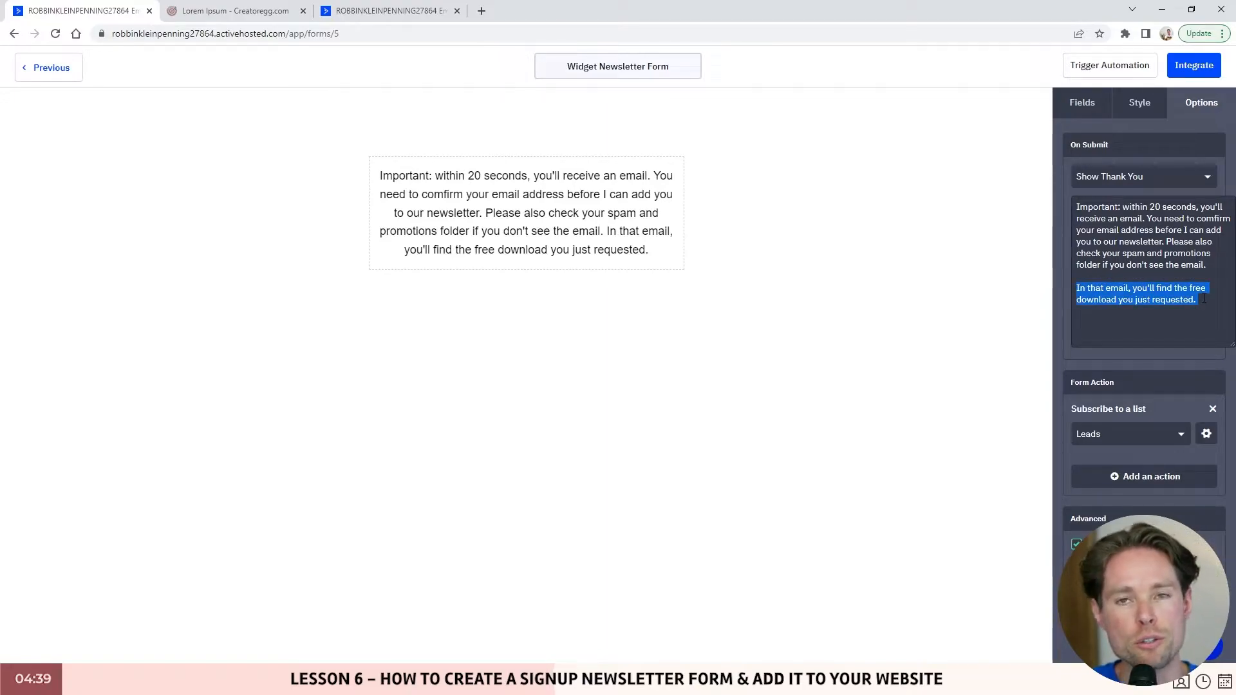
pyautogui.press('BackSpace')
pyautogui.press('BackSpace')
pyautogui.press('BackSpace')
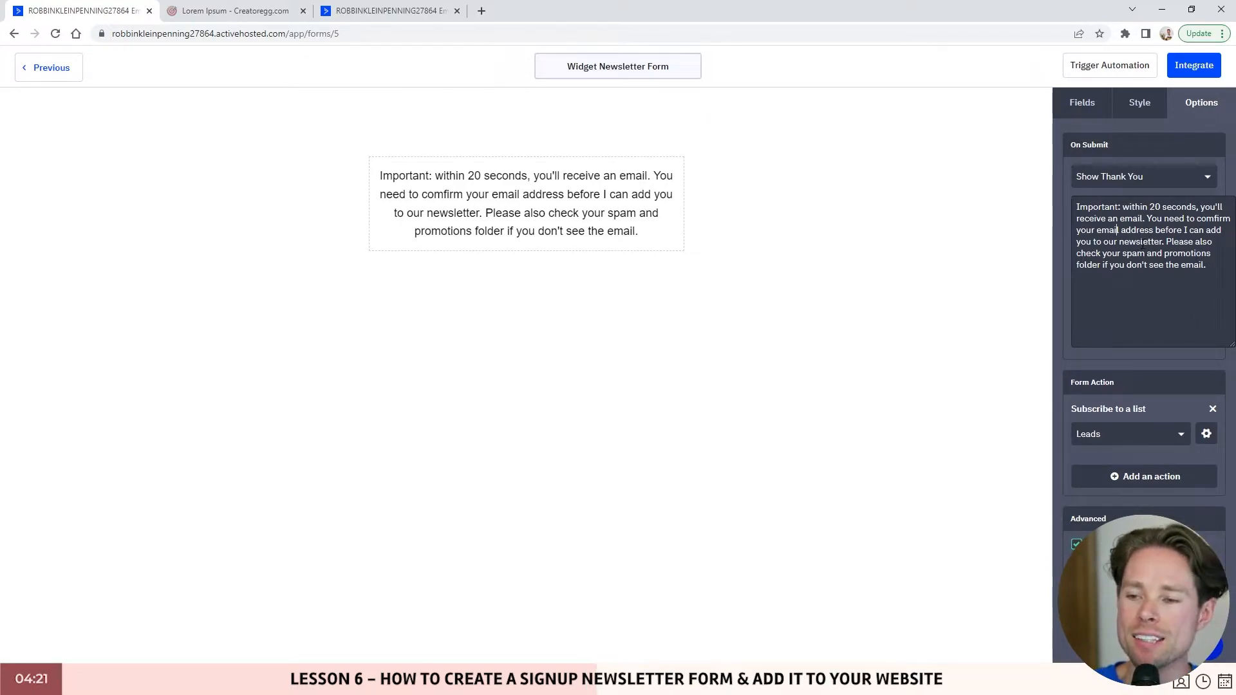
pyautogui.moveTo(1207, 266); pyautogui.dragTo(1067, 211)
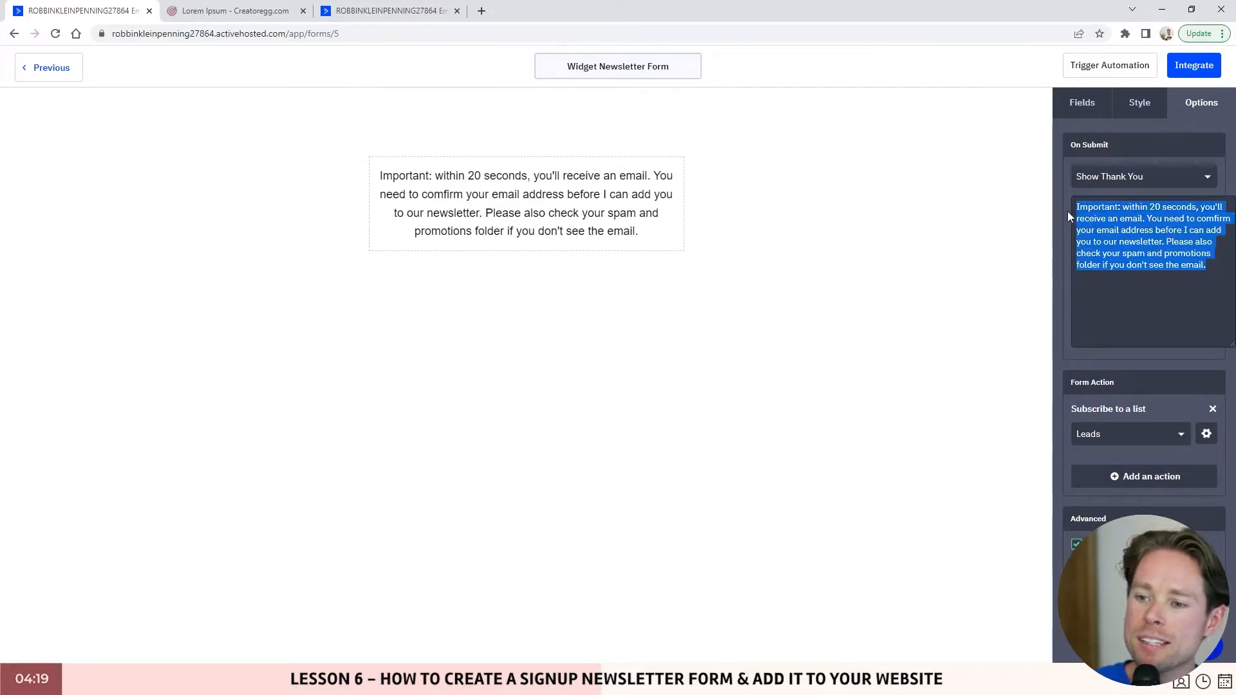
pyautogui.click(1213, 253)
pyautogui.click(284, 13)
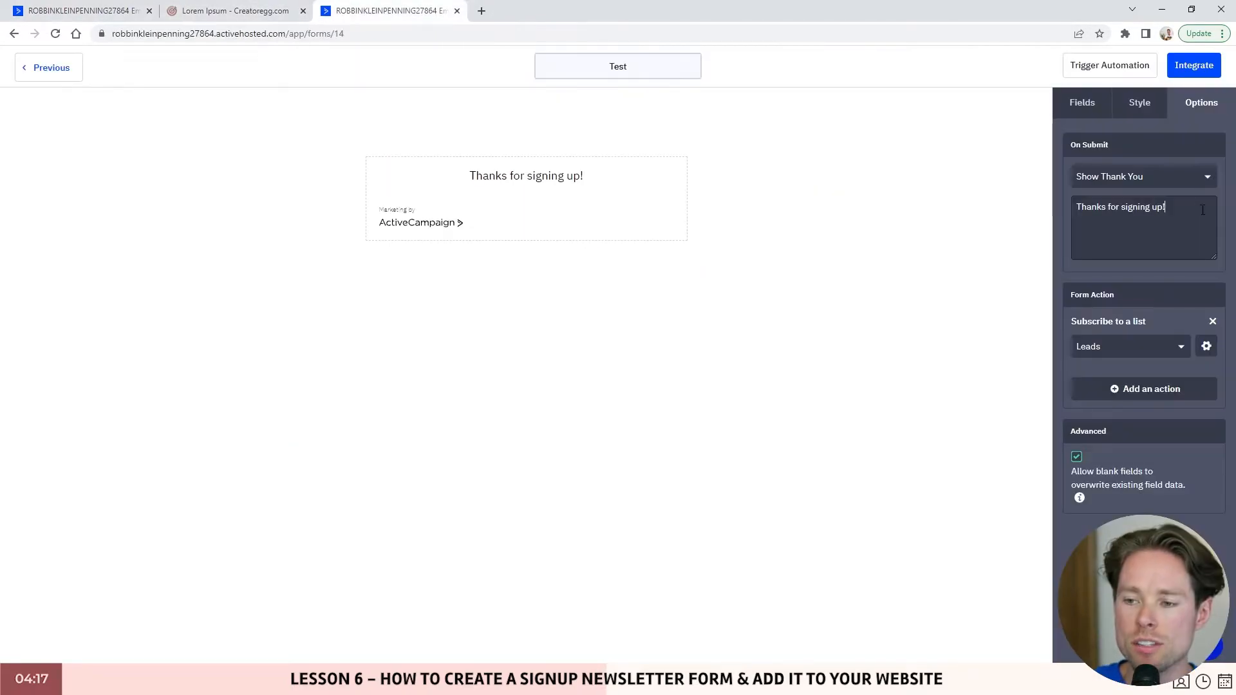
pyautogui.moveTo(1202, 210); pyautogui.dragTo(1065, 206)
pyautogui.click(81, 11)
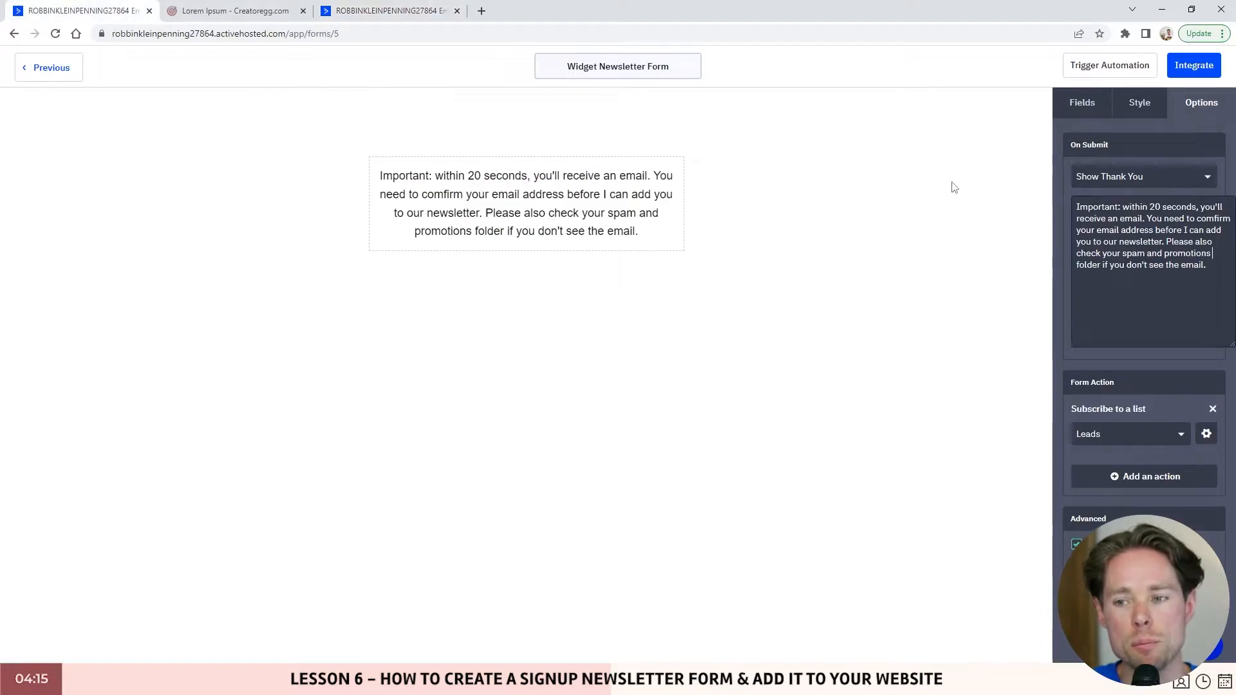
pyautogui.moveTo(1207, 267); pyautogui.dragTo(1037, 207)
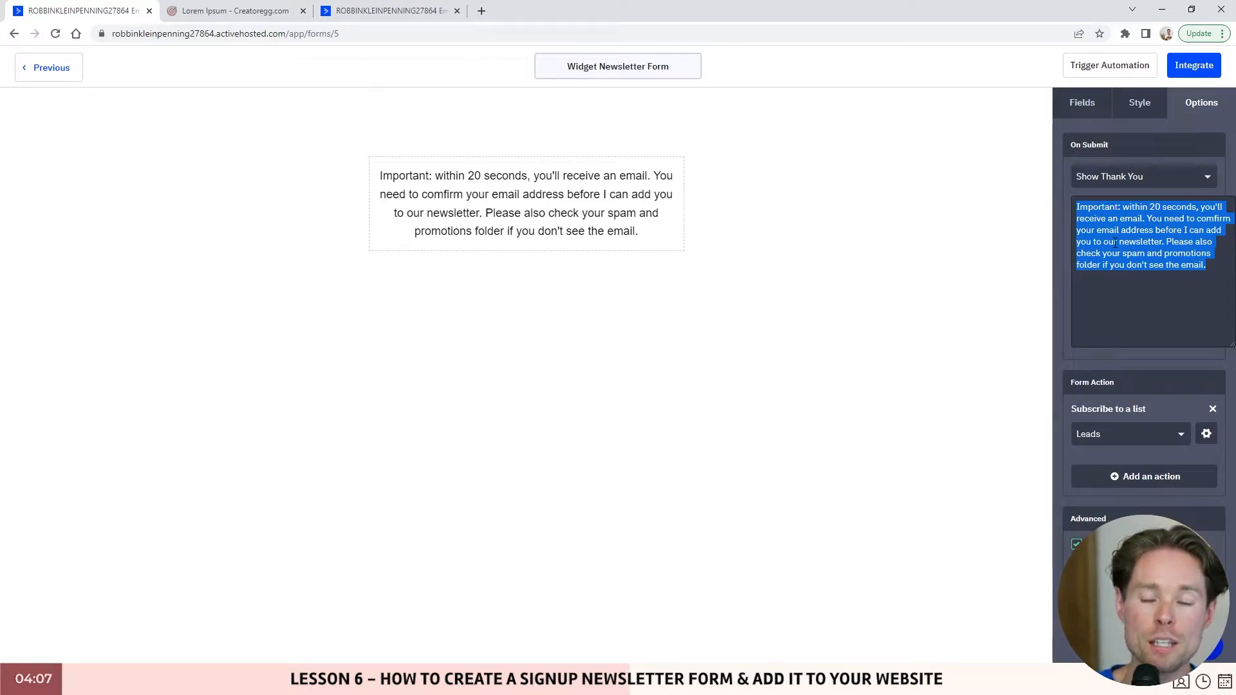
pyautogui.click(1164, 393)
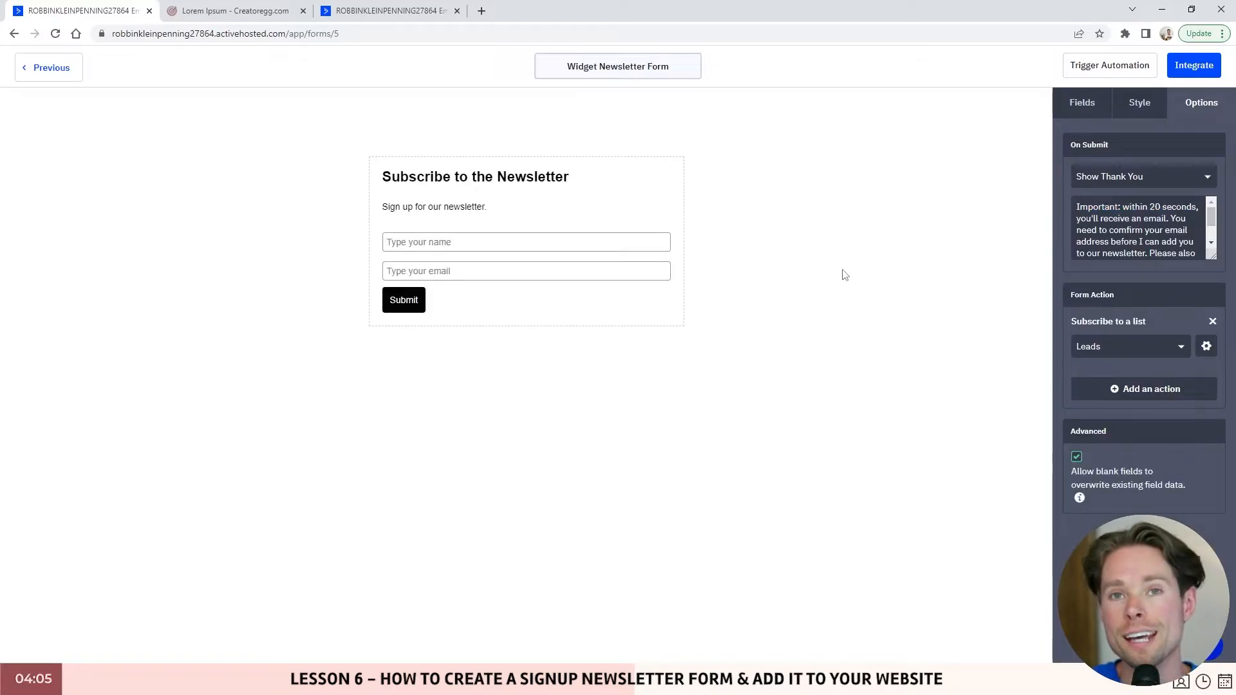
# - Open the Leads list's Edit Form Action settings and point out the Opt-in Email
pyautogui.click(235, 11)
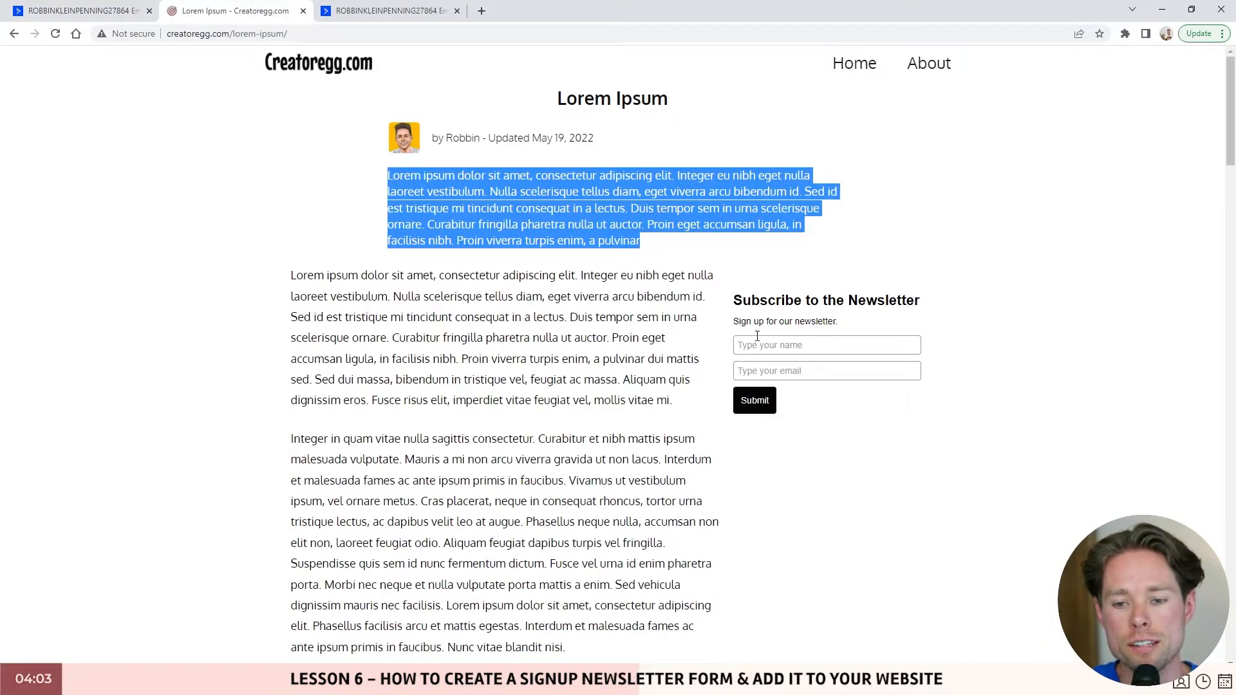
pyautogui.click(80, 11)
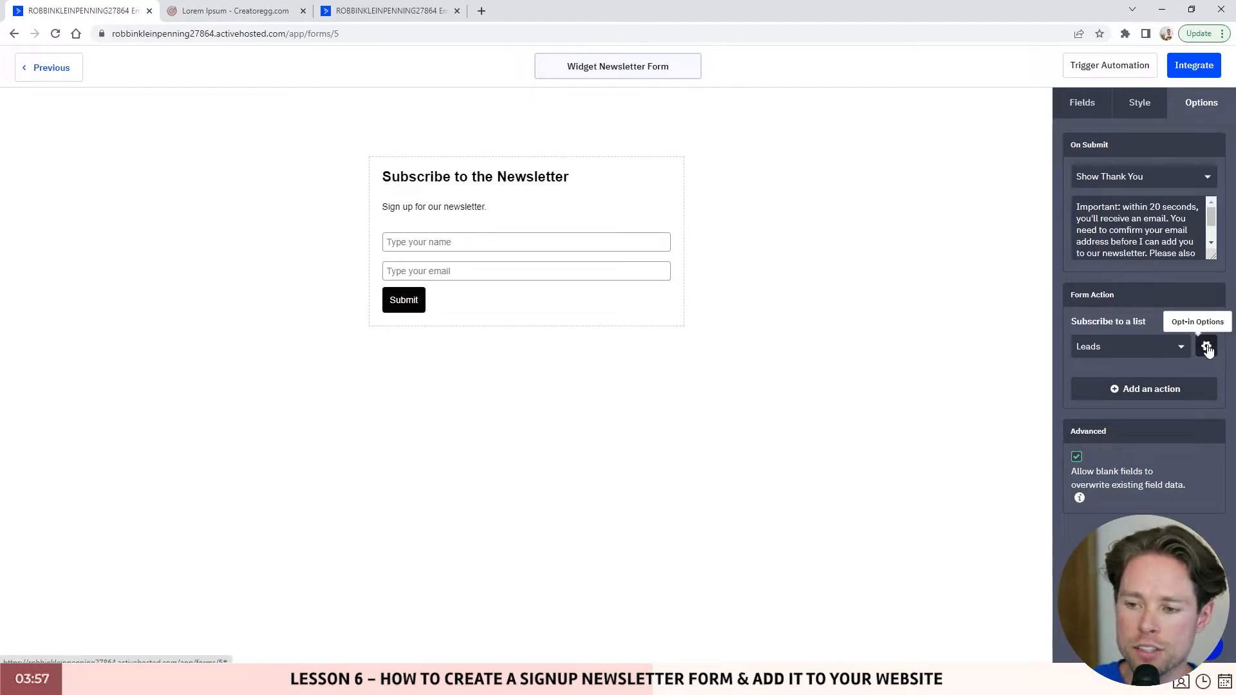
pyautogui.click(1208, 348)
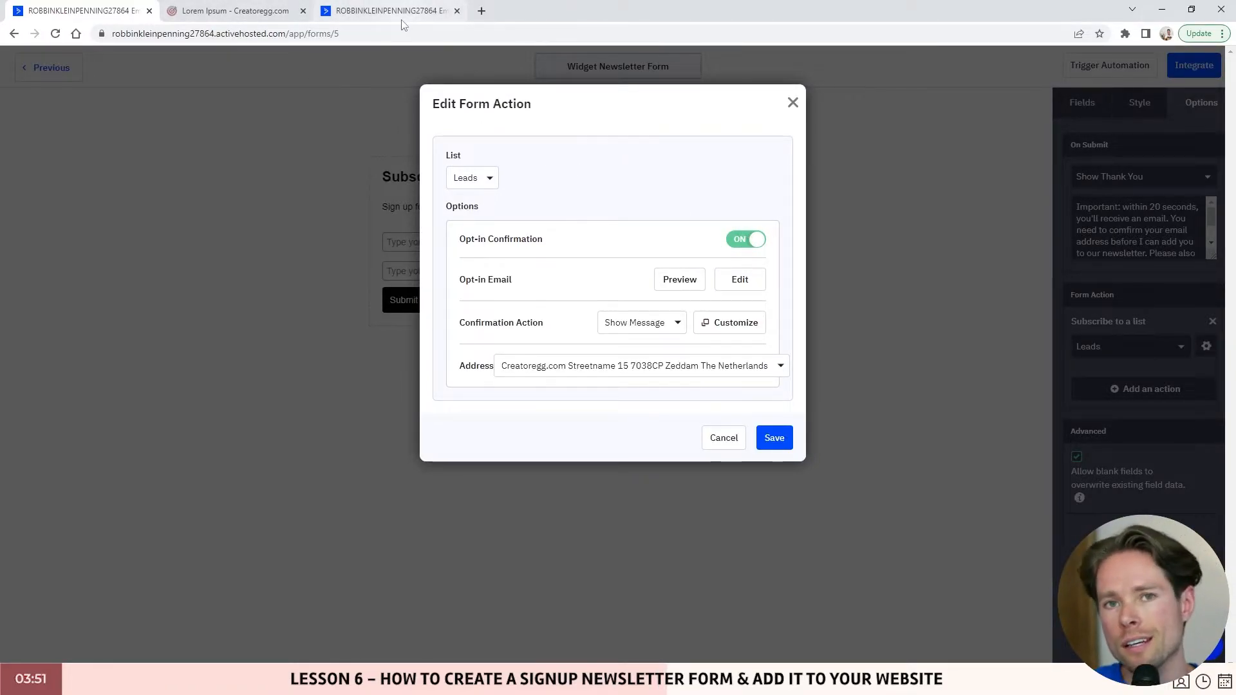
pyautogui.moveTo(457, 282); pyautogui.dragTo(513, 282)
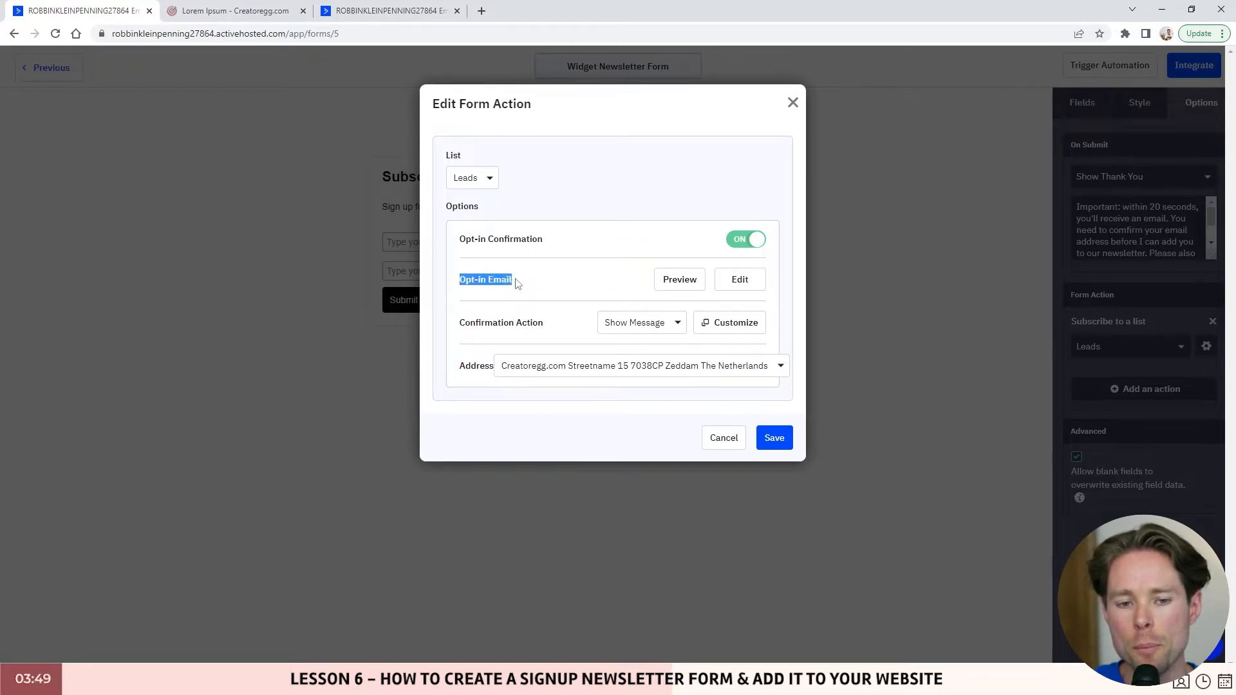
pyautogui.click(739, 280)
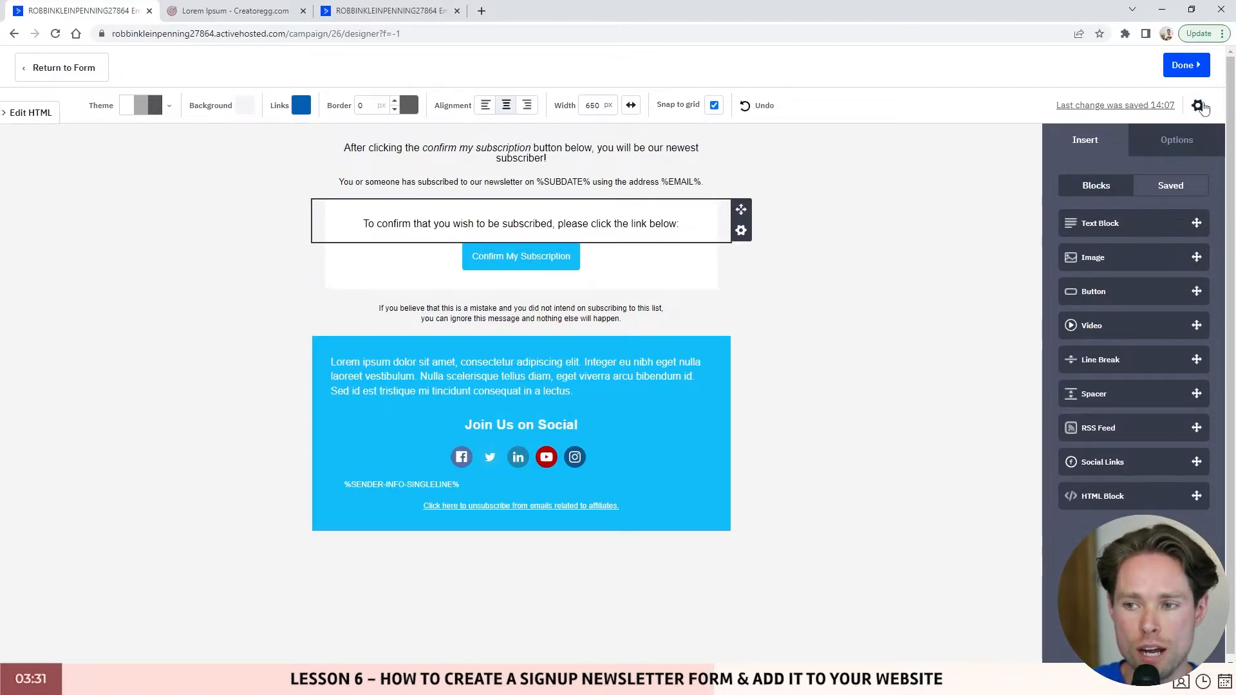
# - Check the opt-in subject 'Please confirm your subscription to %LISTNAME%', then go to the Test form
pyautogui.click(1198, 106)
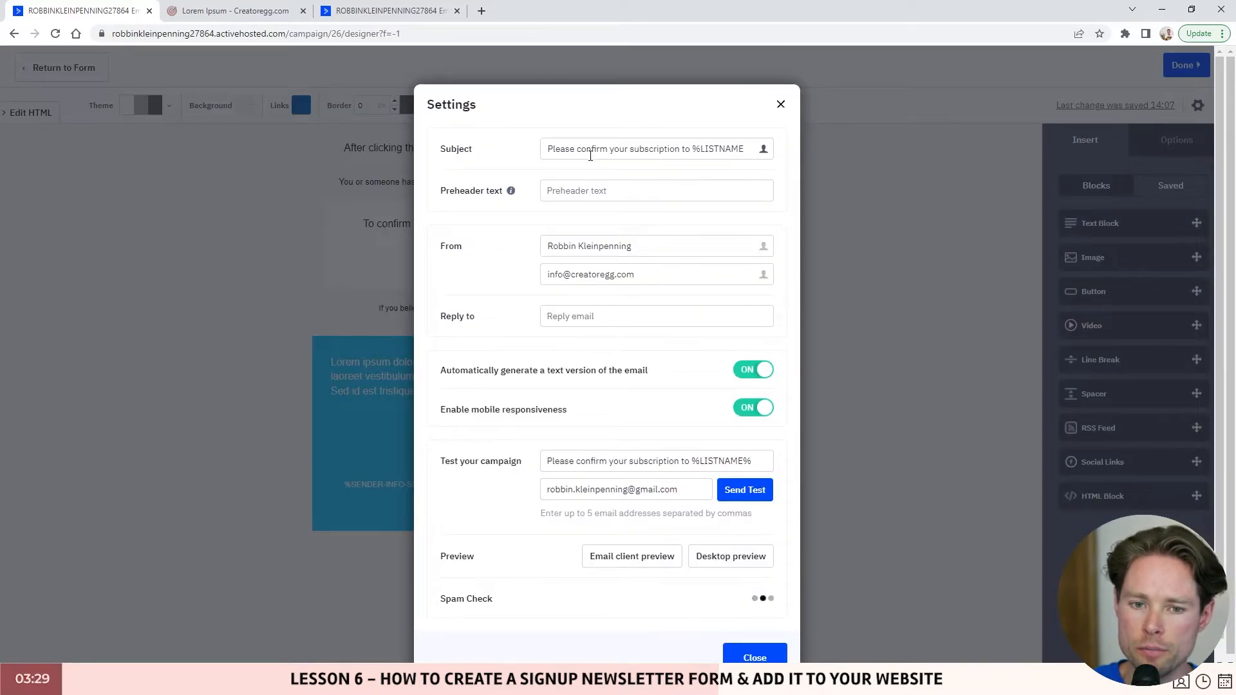
pyautogui.moveTo(549, 149); pyautogui.dragTo(739, 147)
pyautogui.click(644, 149)
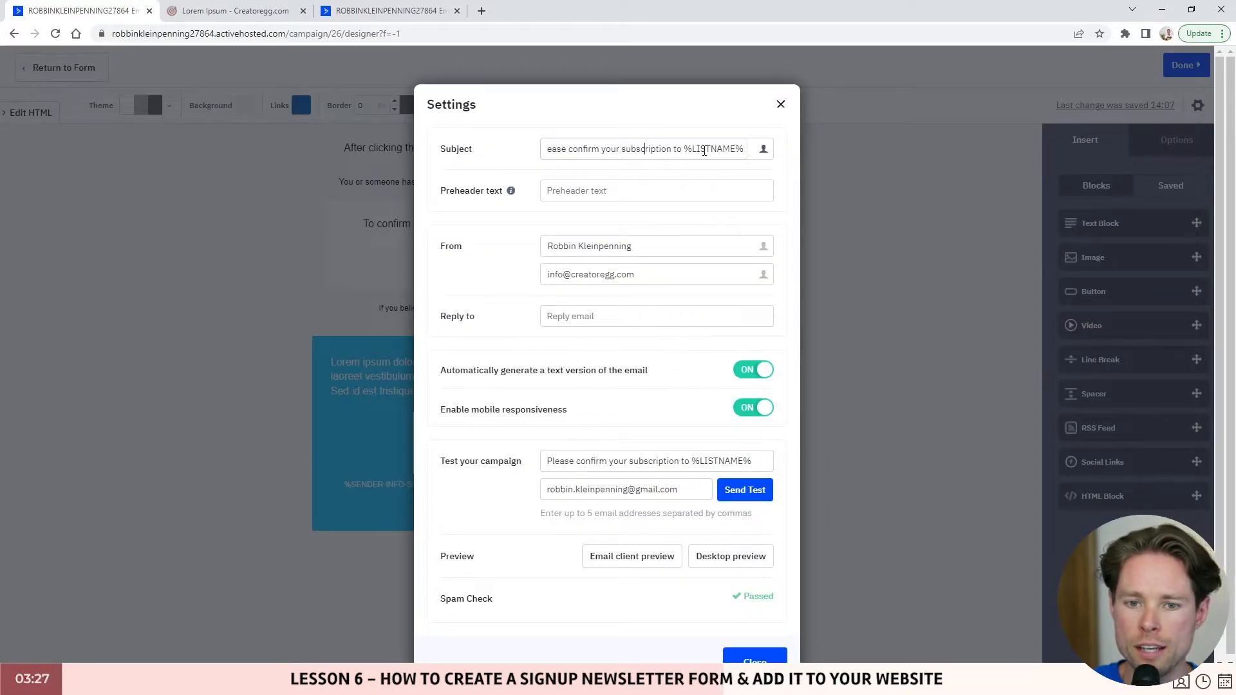
pyautogui.doubleClick(686, 148)
pyautogui.hotkey('ctrl', 'a')
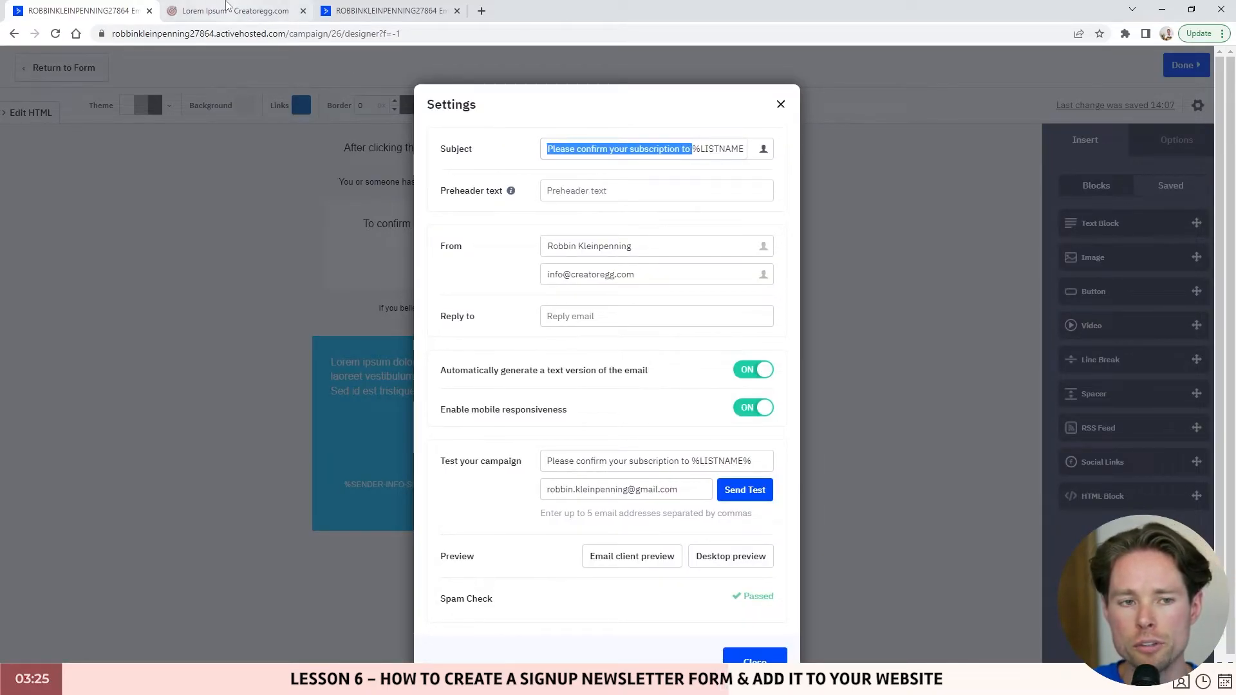
pyautogui.click(356, 12)
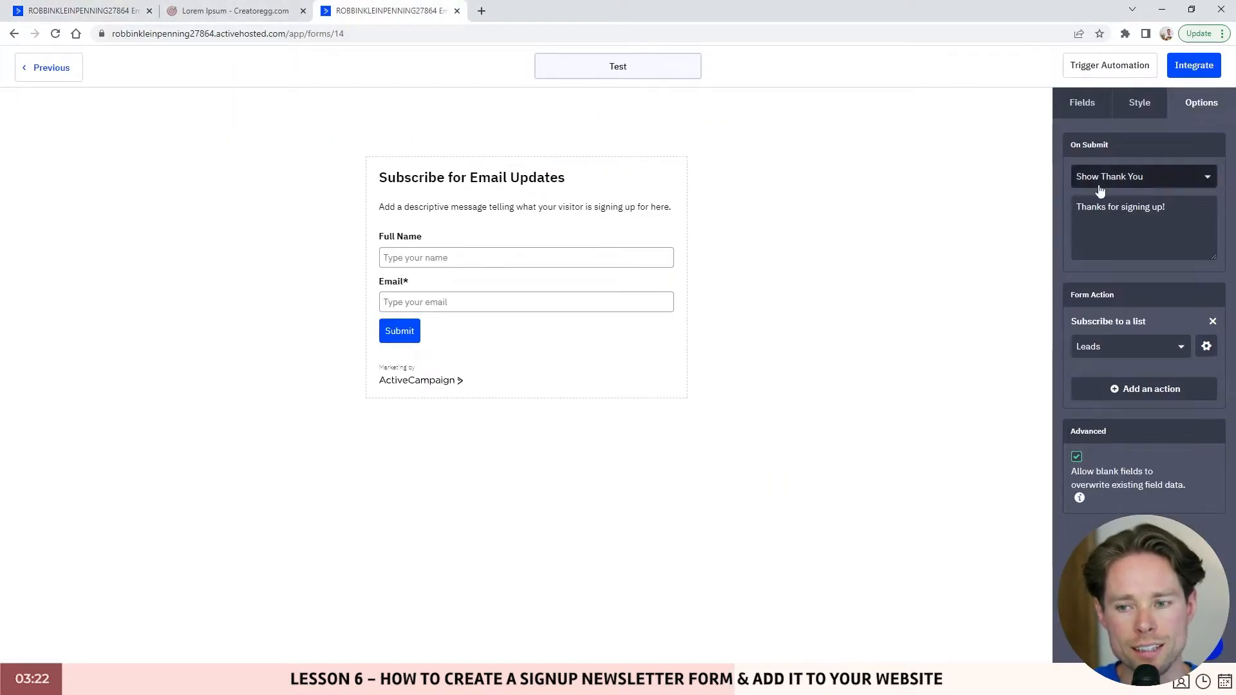
# - In the Test form's opt-in email heading, replace %LISTNAME% with 'our newsletter.'
pyautogui.click(1206, 346)
pyautogui.click(741, 283)
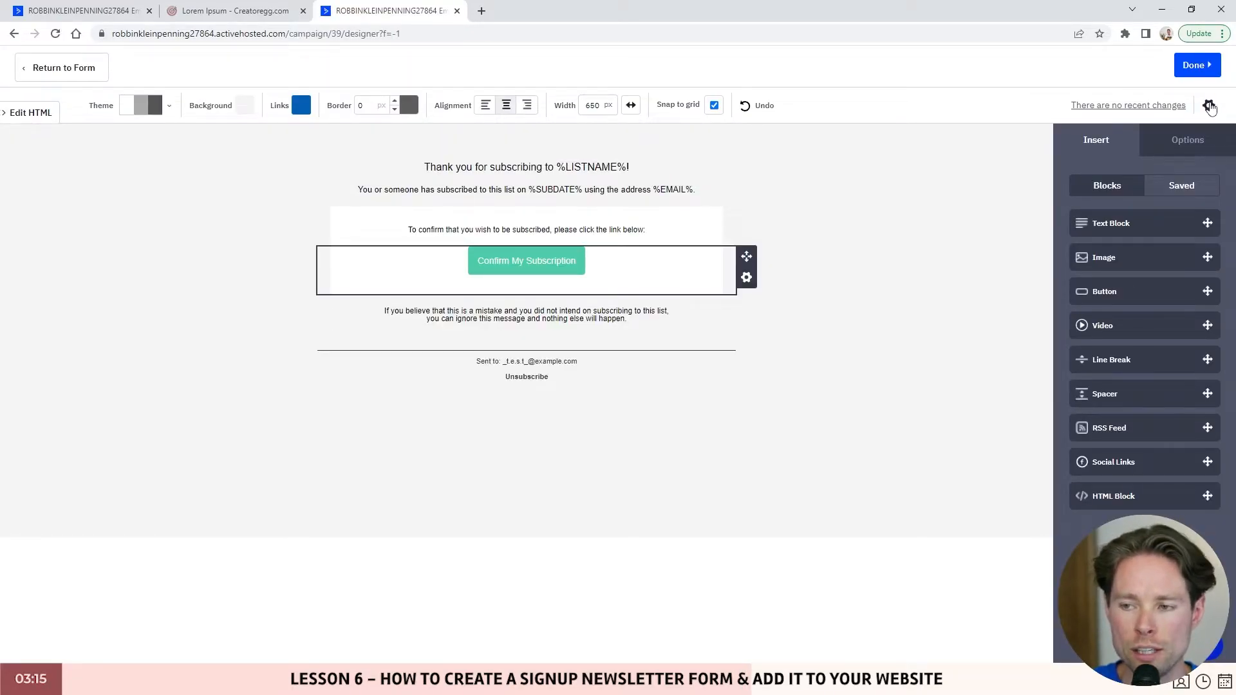
pyautogui.click(1209, 106)
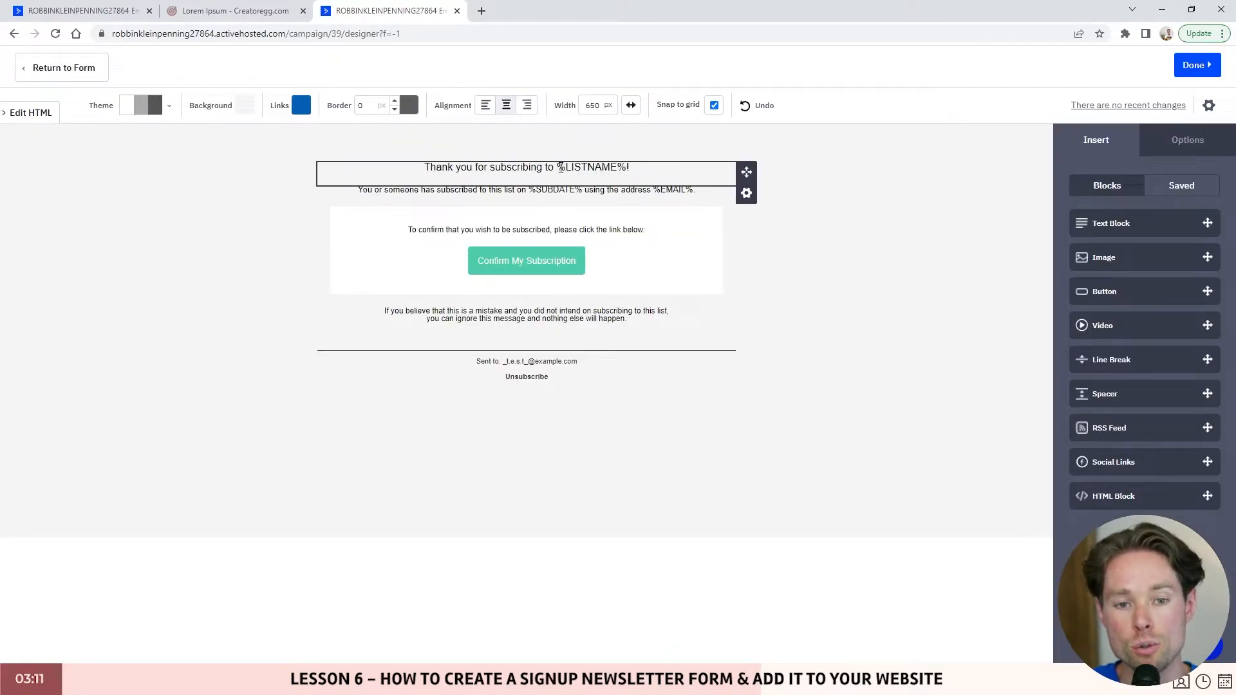
pyautogui.moveTo(622, 166); pyautogui.dragTo(550, 167)
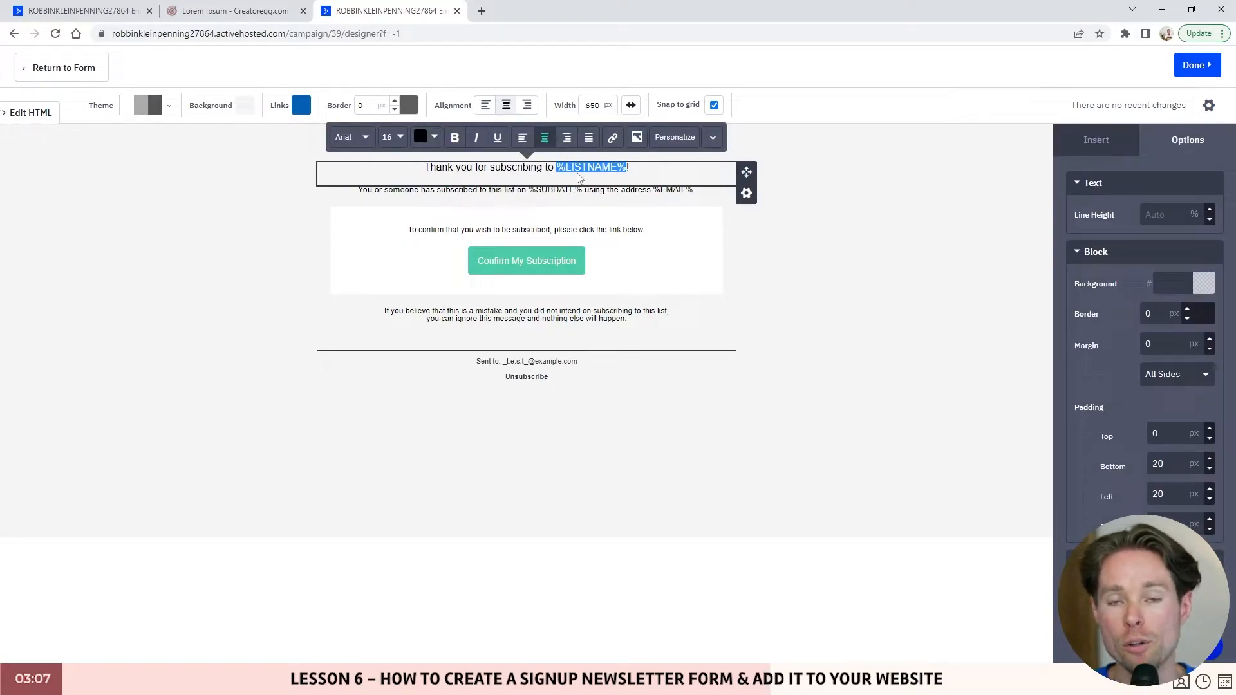
pyautogui.moveTo(557, 167); pyautogui.dragTo(627, 163)
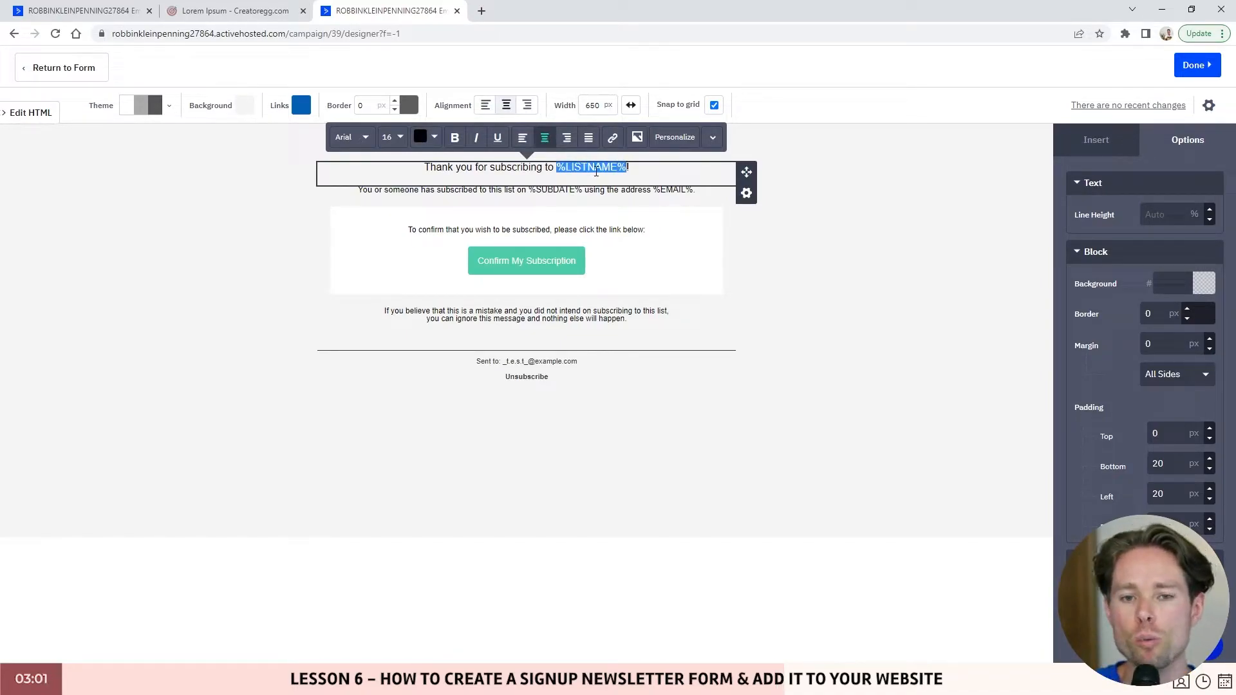
pyautogui.click(551, 168)
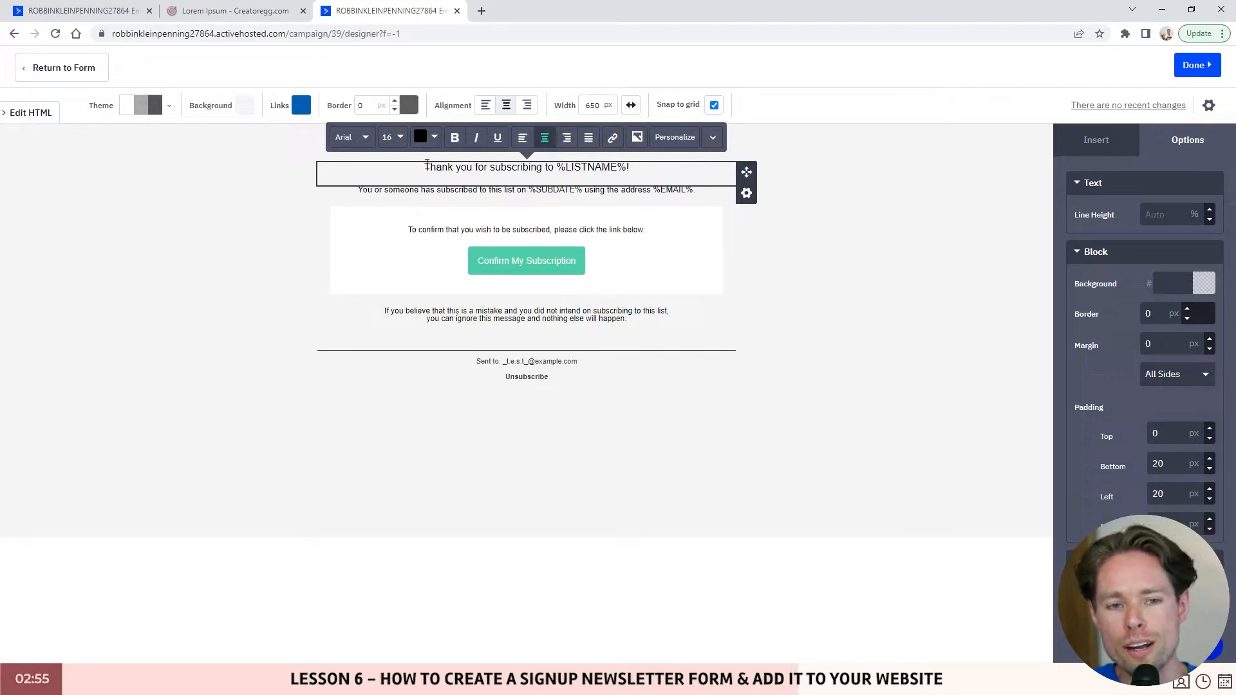
pyautogui.moveTo(427, 166); pyautogui.dragTo(629, 167)
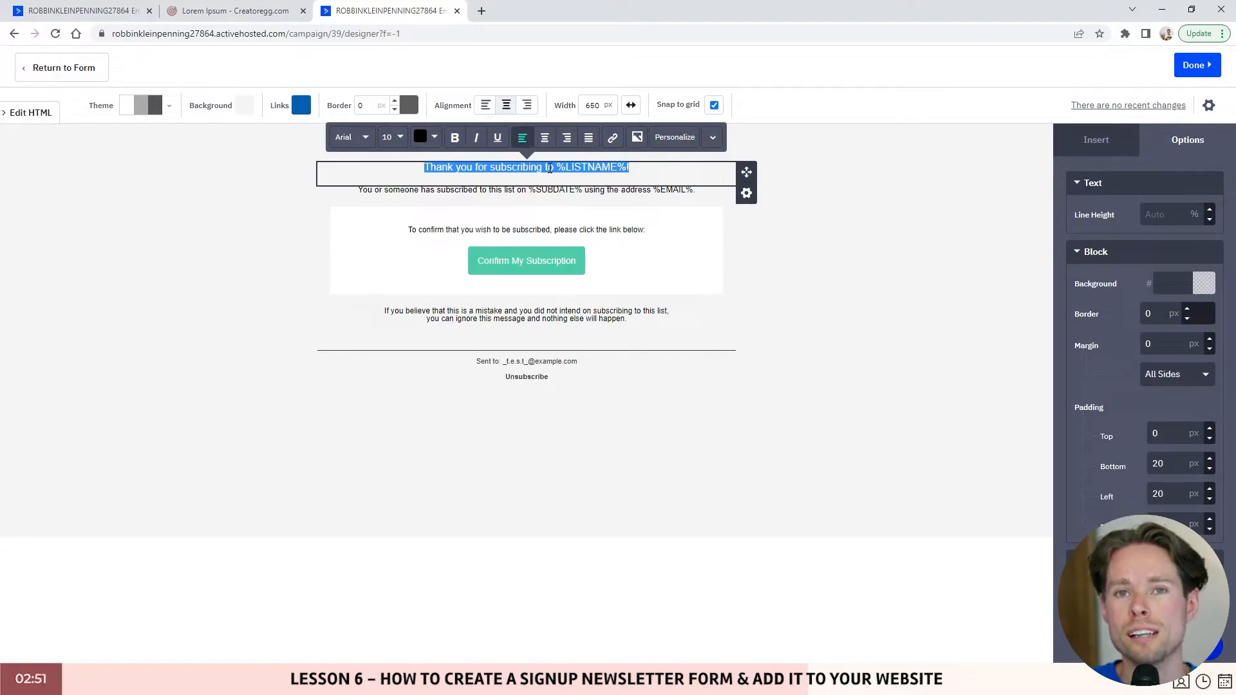
pyautogui.click(613, 167)
pyautogui.moveTo(638, 169); pyautogui.dragTo(554, 168)
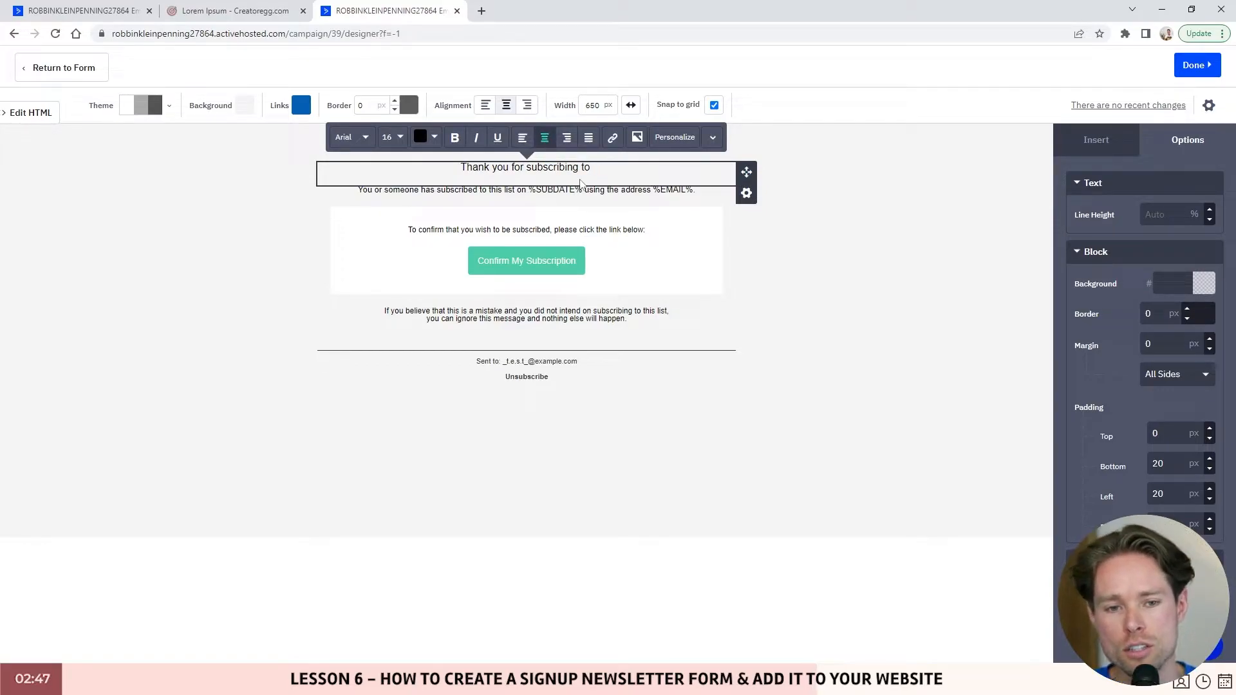
pyautogui.write('our')
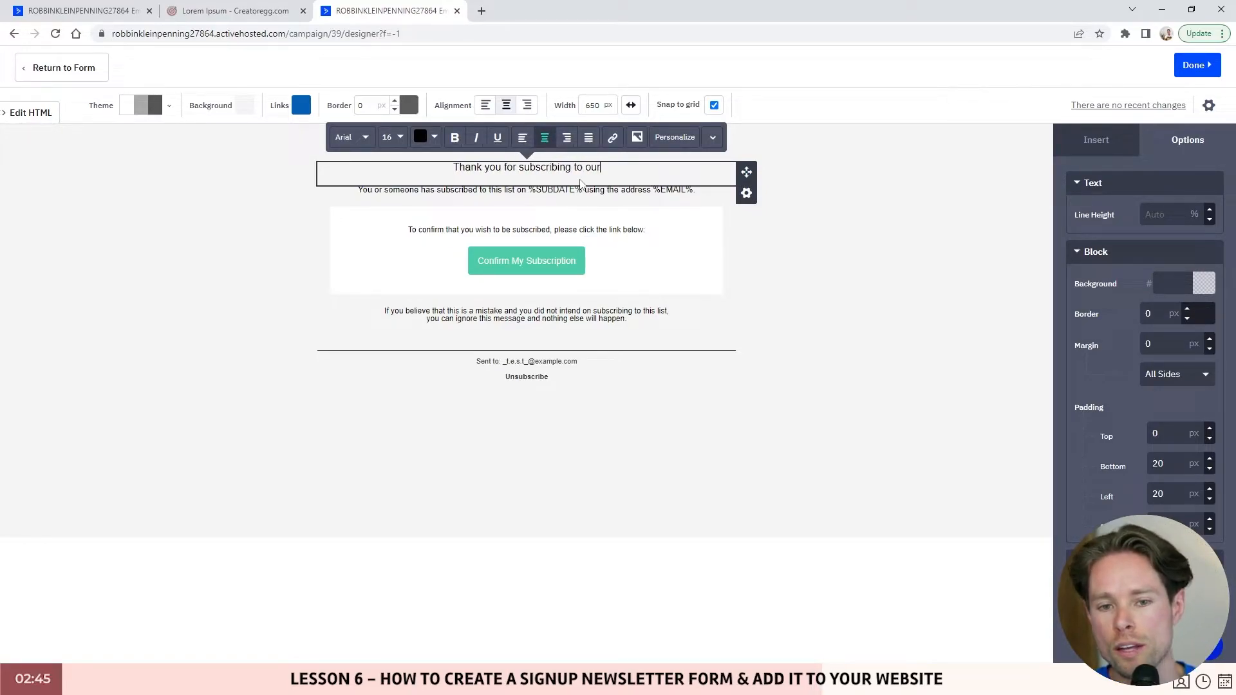
pyautogui.write(' newest')
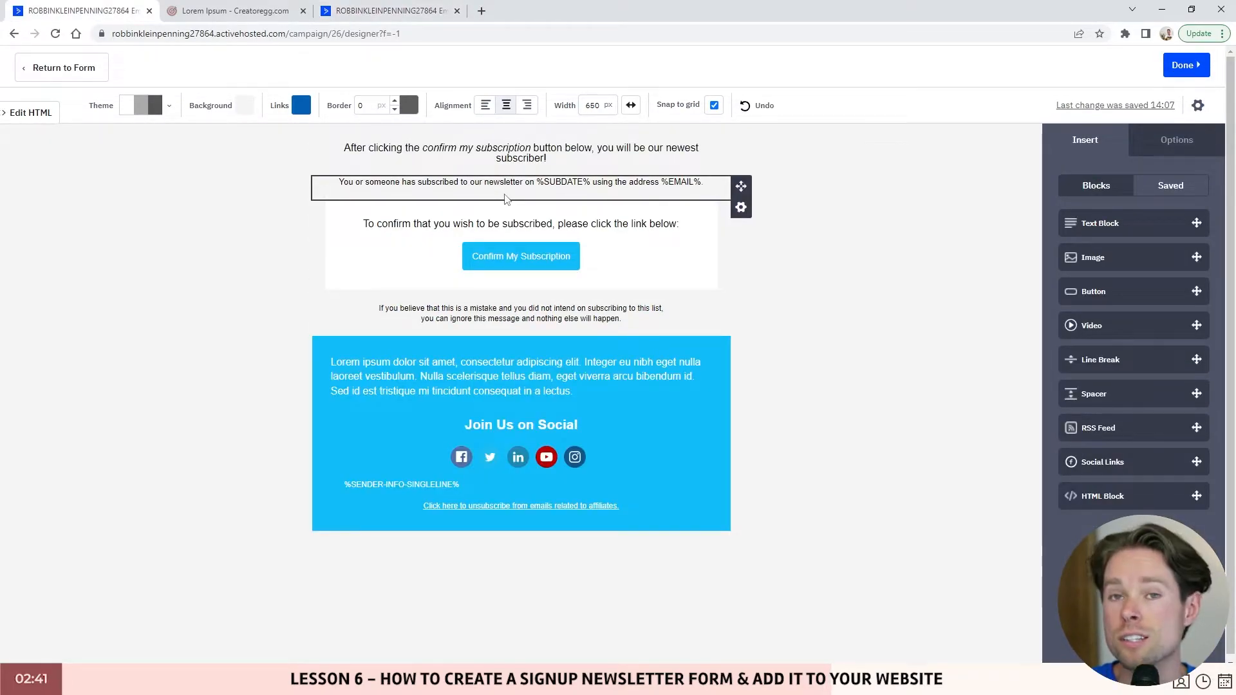
# - Return to the other opt-in email and select the LISTNAME placeholder in its subject line
pyautogui.click(386, 10)
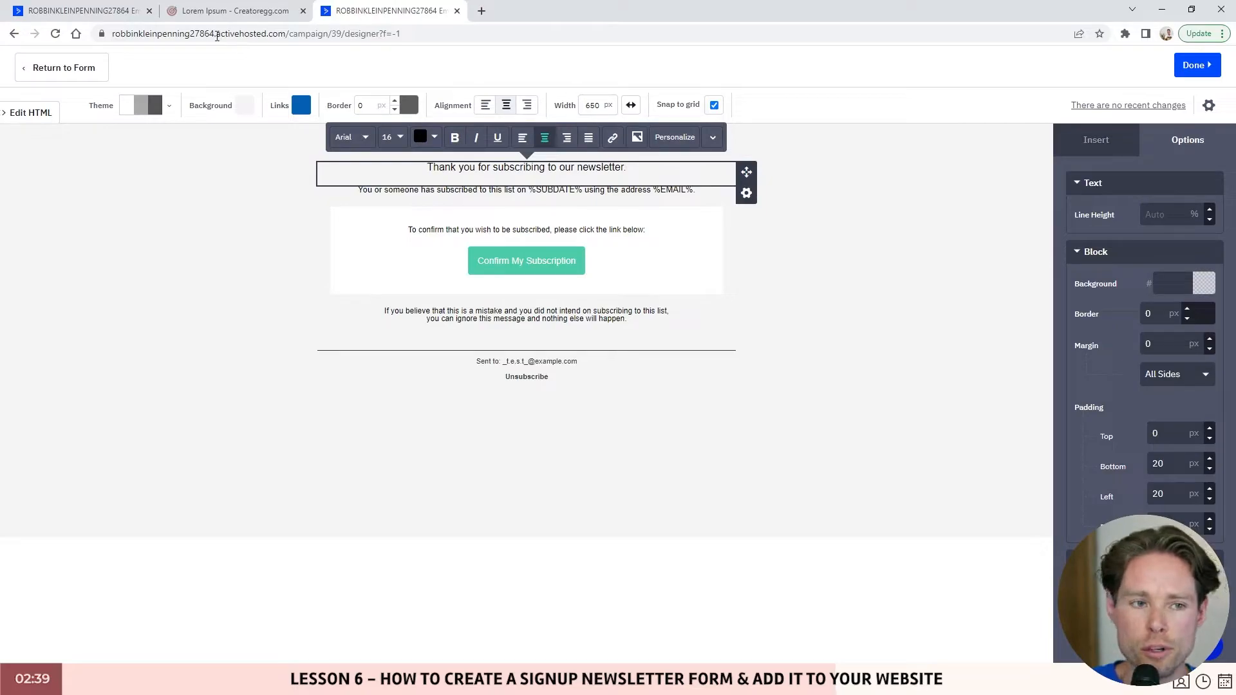
pyautogui.click(1208, 105)
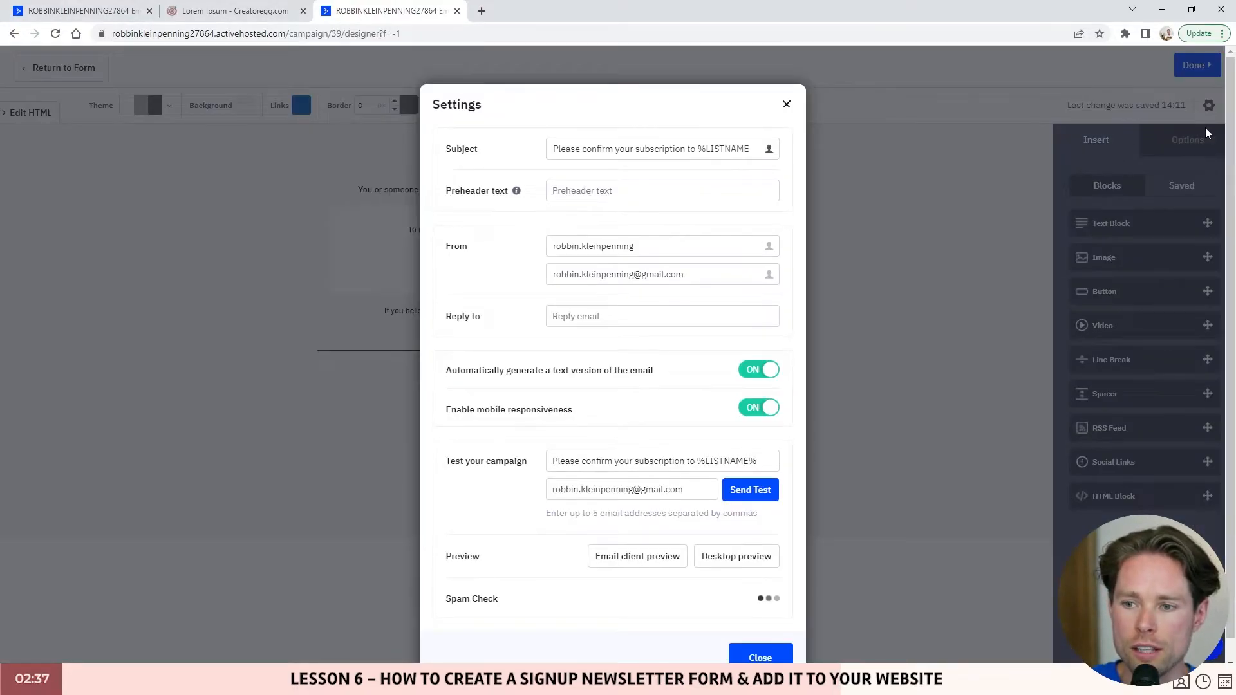
pyautogui.moveTo(553, 148); pyautogui.dragTo(745, 141)
pyautogui.doubleClick(729, 149)
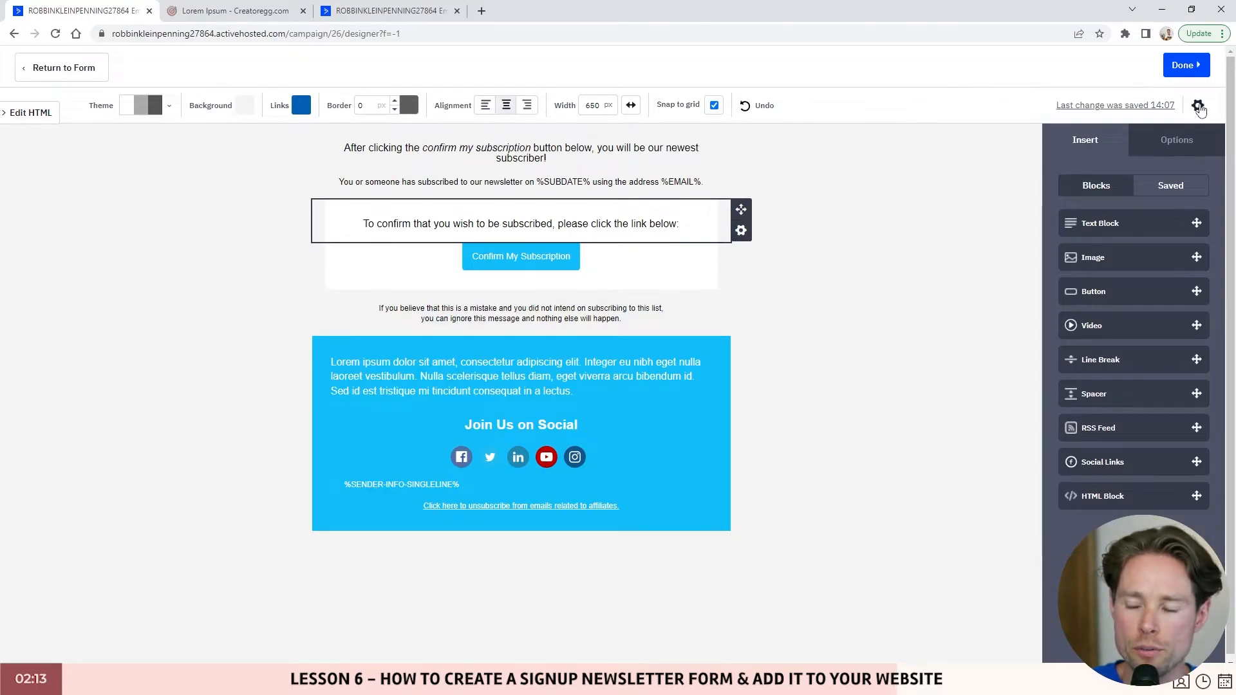
# - Change the opt-in email subject to 'Please confirm your subscription to our newsletter'
pyautogui.click(1198, 106)
pyautogui.tripleClick(547, 149)
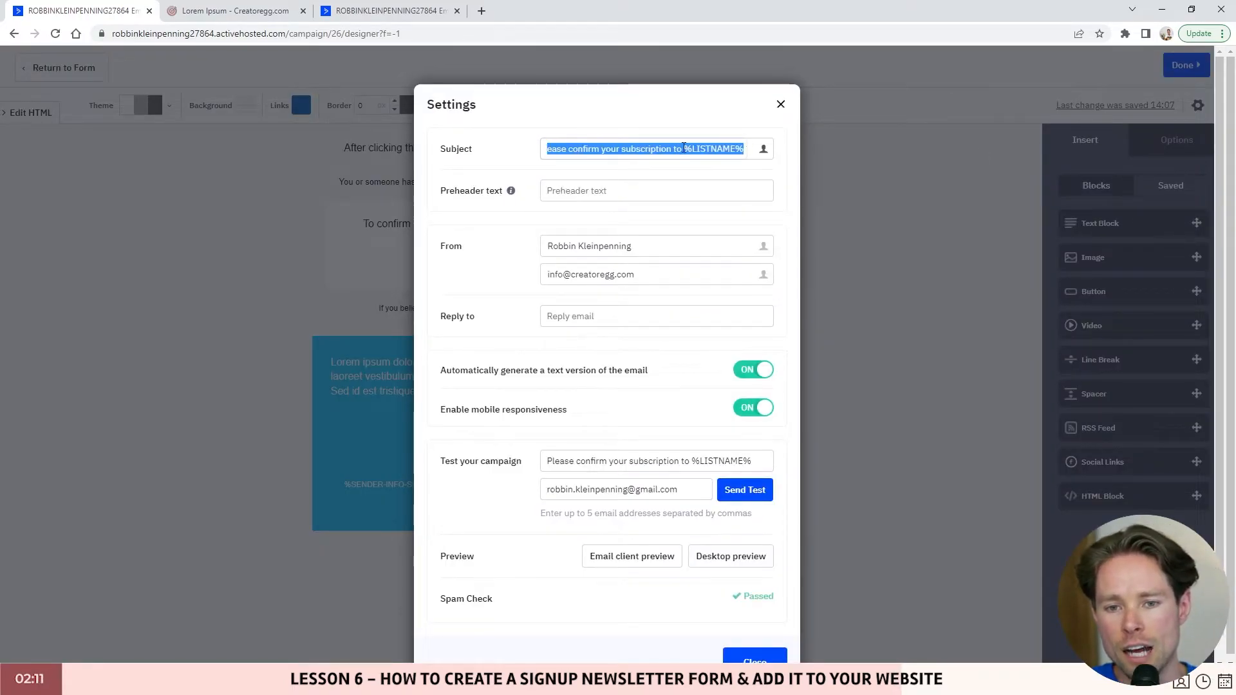
pyautogui.moveTo(683, 148); pyautogui.dragTo(756, 150)
pyautogui.press('BackSpace')
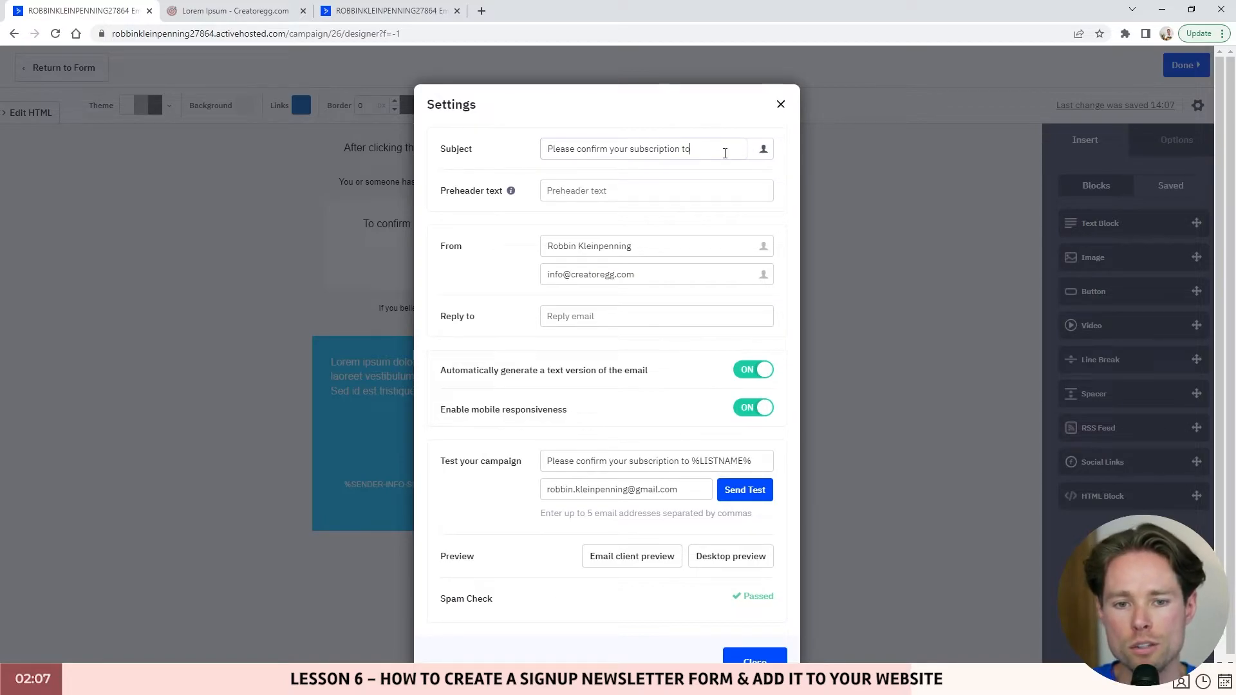
pyautogui.write('our newsle')
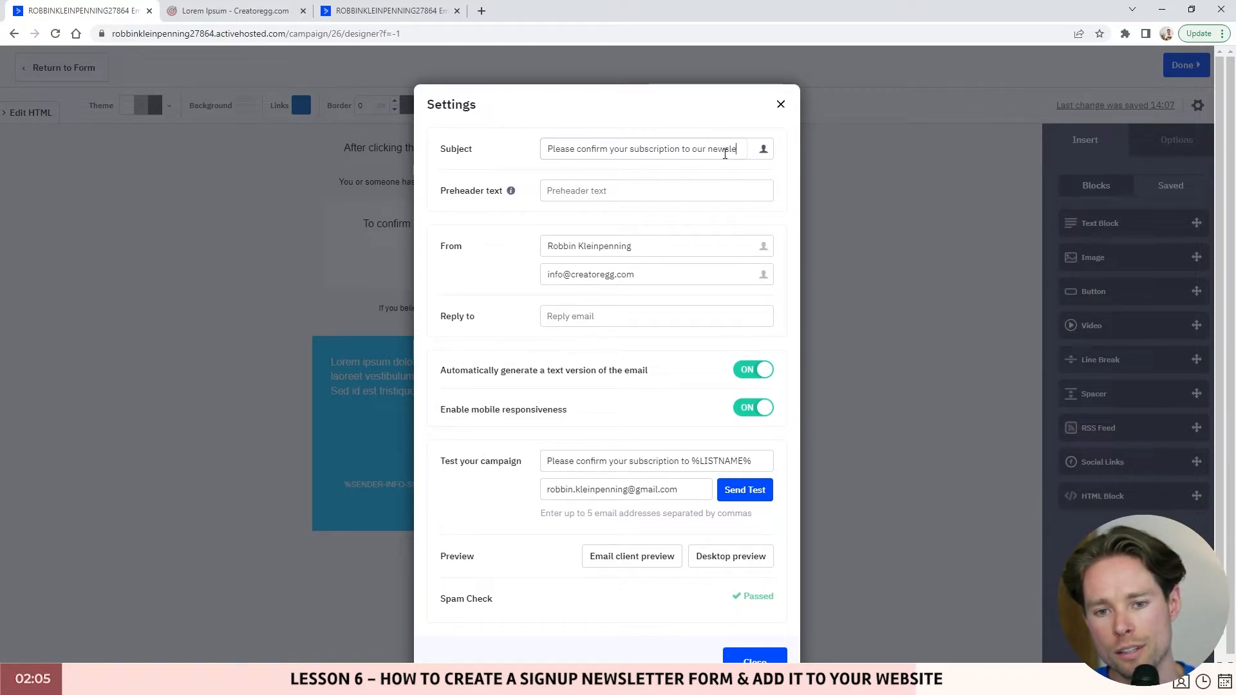
pyautogui.write('tter')
# - Close the email settings and finish the opt-in email to get back to the Widget Newsletter Form
pyautogui.tripleClick(654, 252)
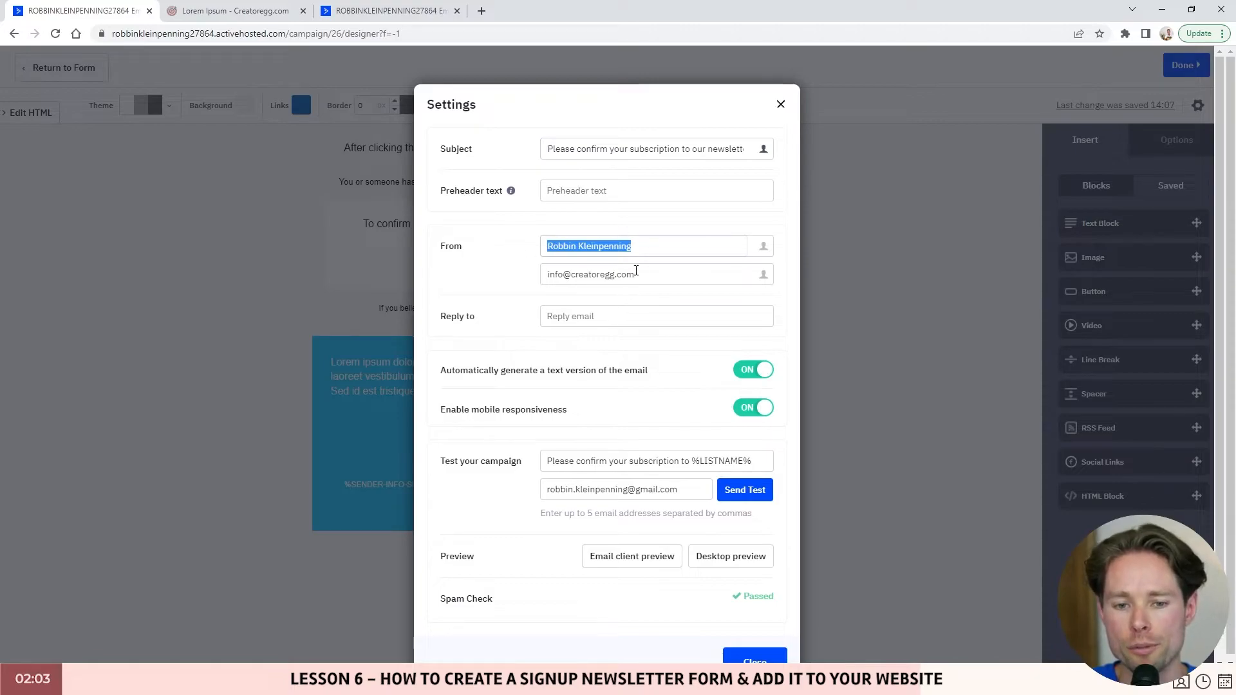
pyautogui.scroll(-1, 591, 201)
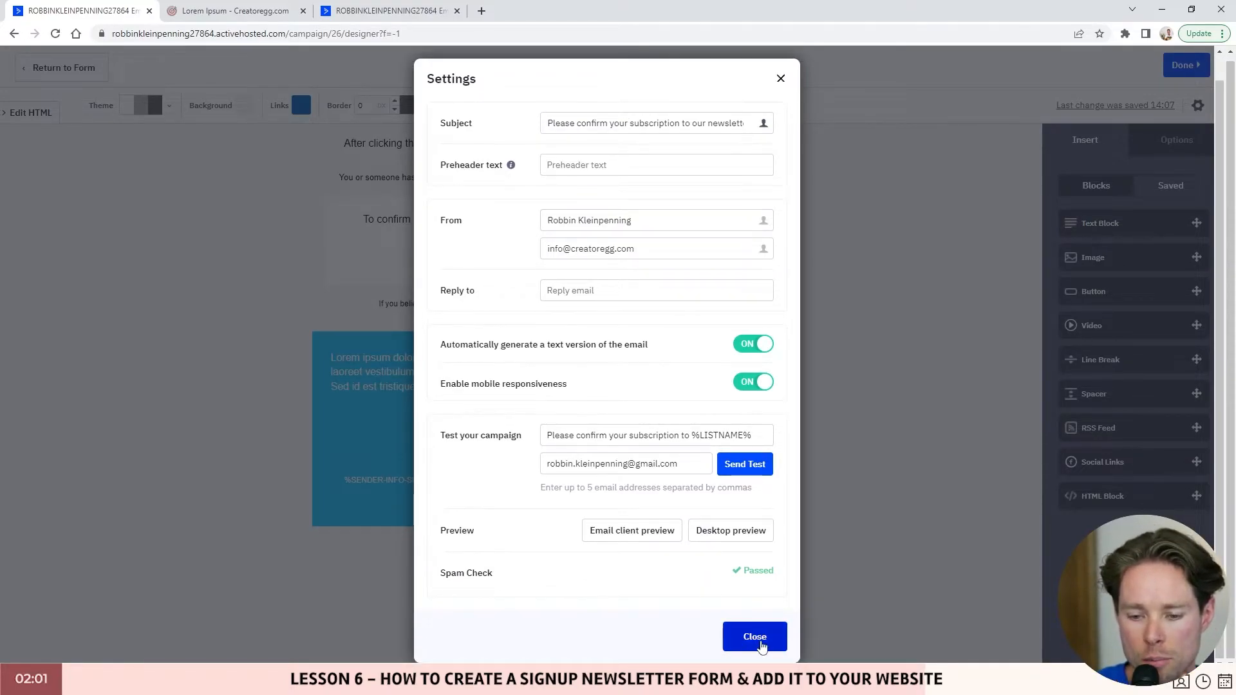
pyautogui.click(749, 636)
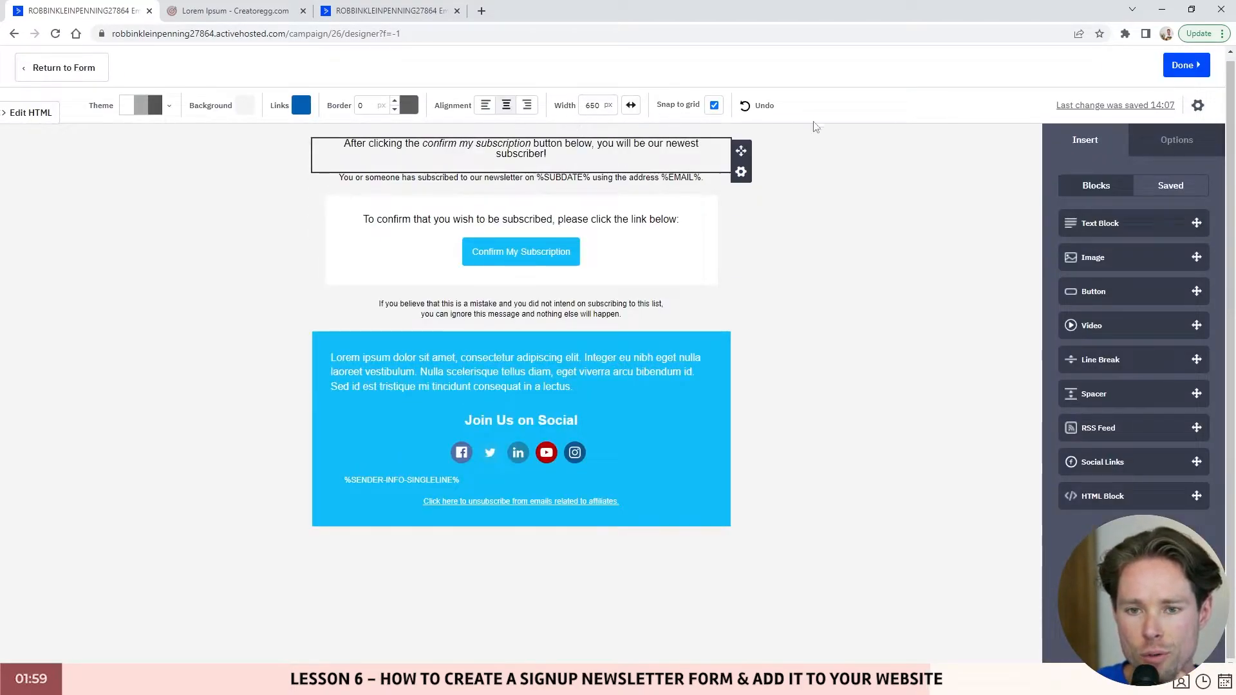
pyautogui.click(552, 258)
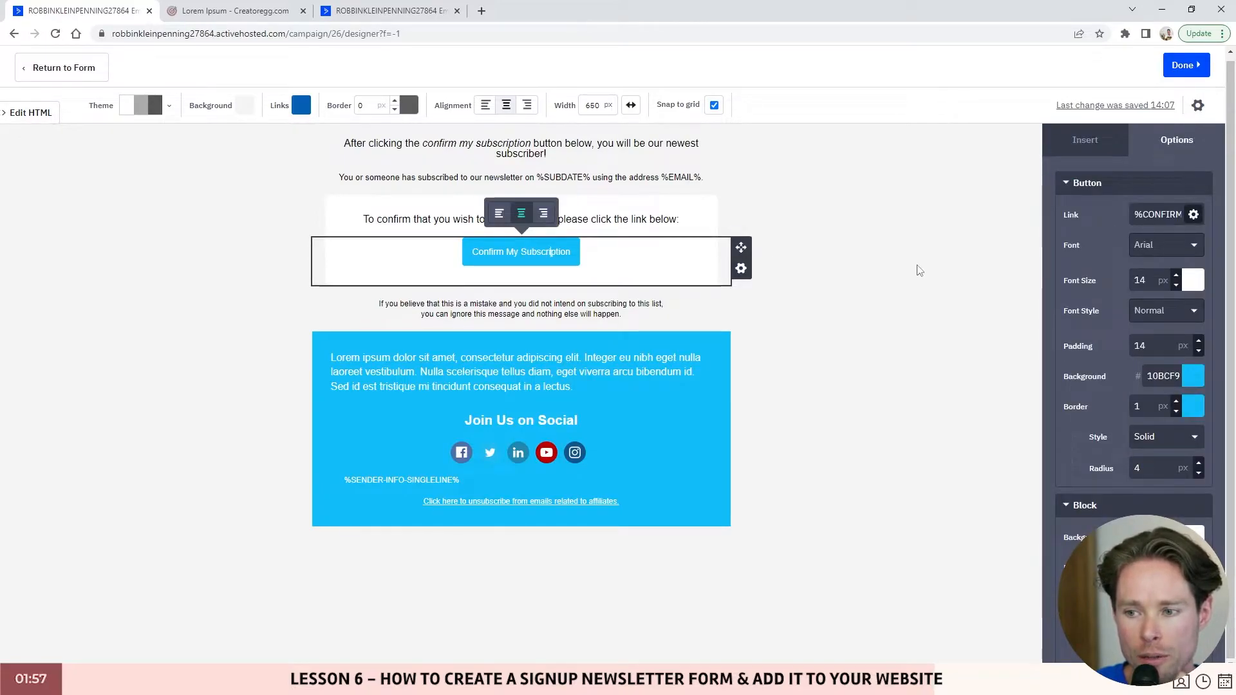
pyautogui.click(1185, 65)
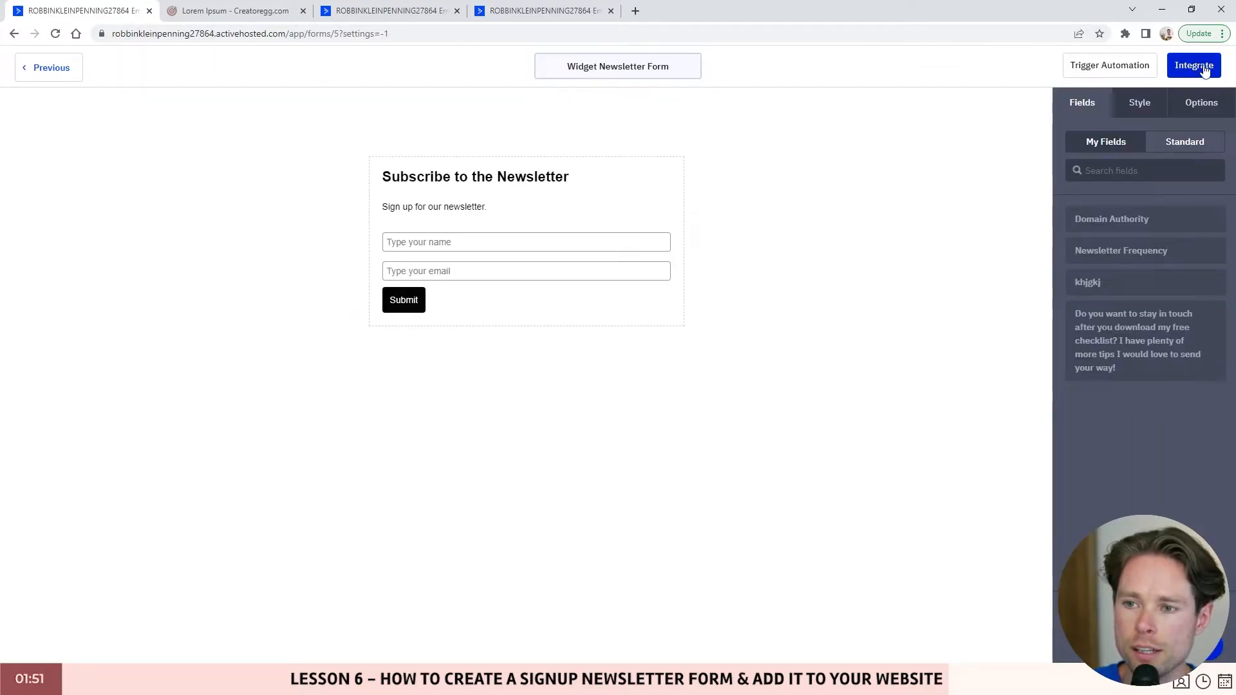
# - Show the form's shareable link in its integration options
pyautogui.click(1196, 68)
pyautogui.scroll(-18, 540, 422)
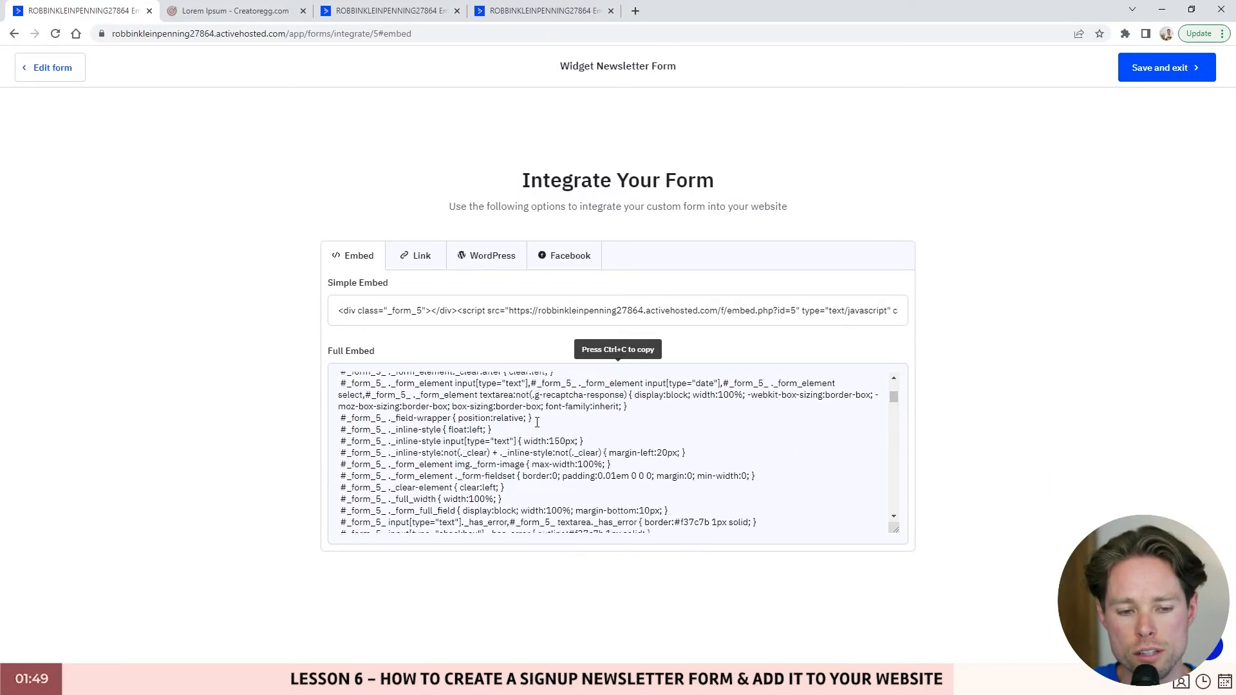
pyautogui.scroll(18, 669, 406)
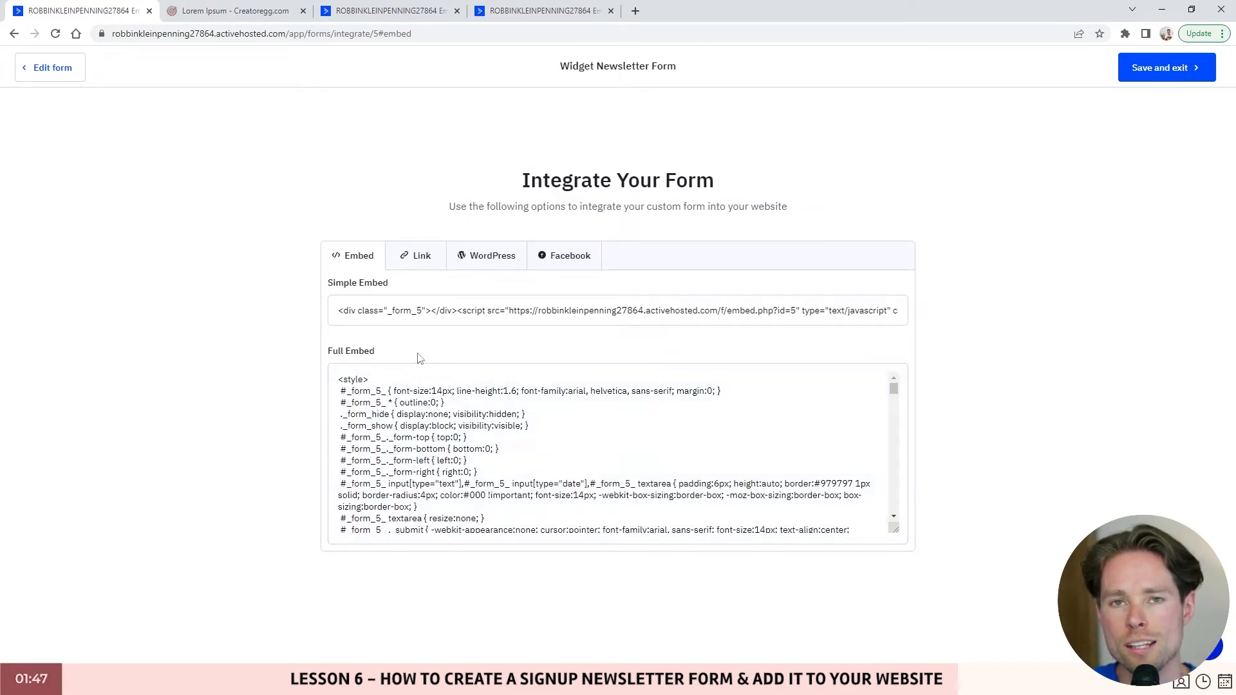
pyautogui.click(416, 256)
pyautogui.click(448, 308)
pyautogui.hotkey('ctrl', 'c')
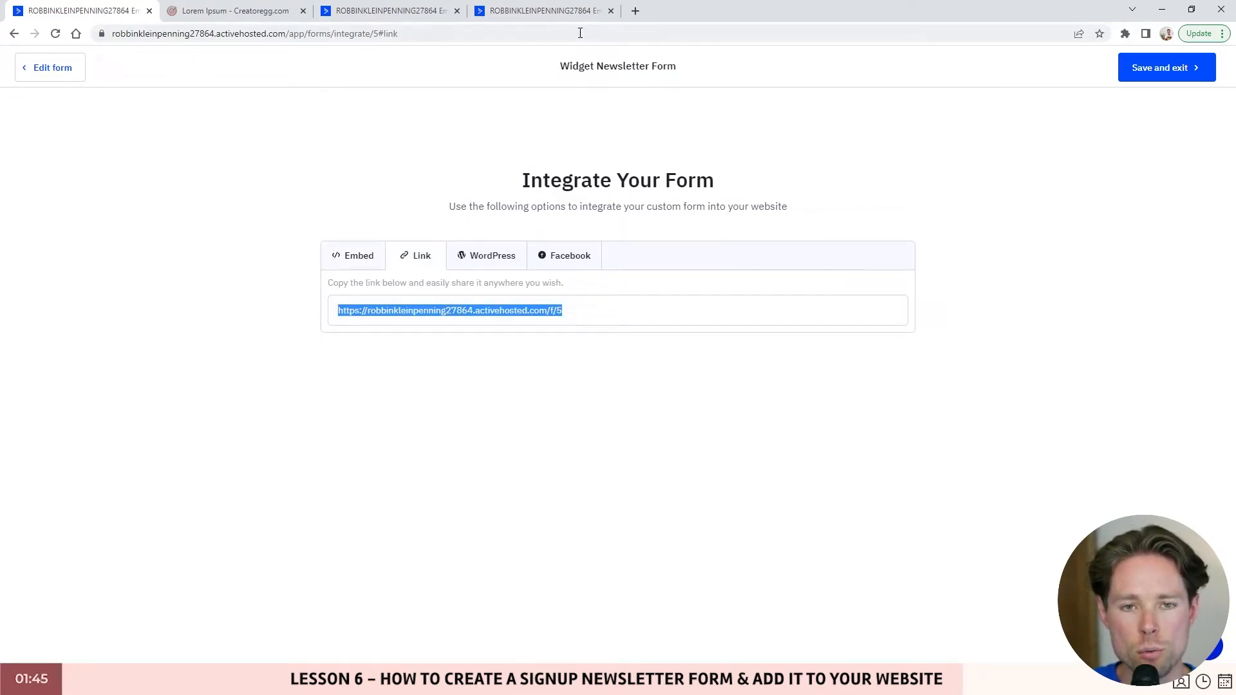
# - Preview the standalone form page in a new tab, then check the WordPress integration option
pyautogui.click(635, 10)
pyautogui.hotkey('ctrl', 'v')
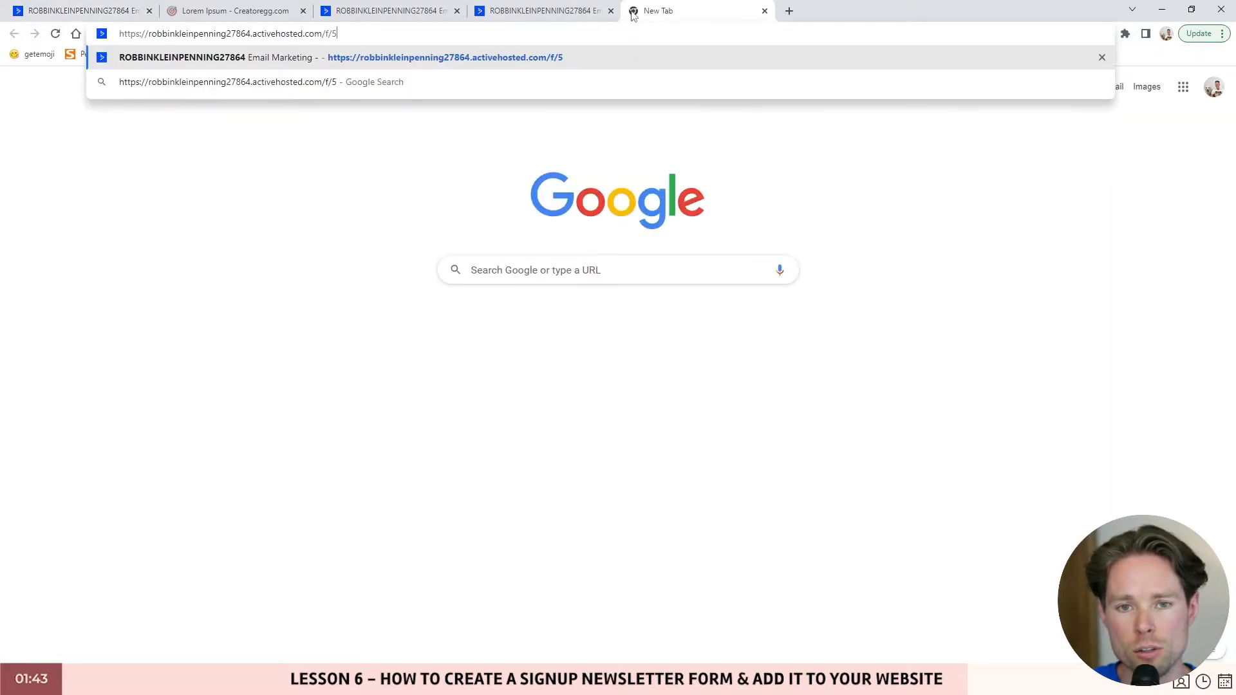
pyautogui.press('Return')
pyautogui.click(157, 33)
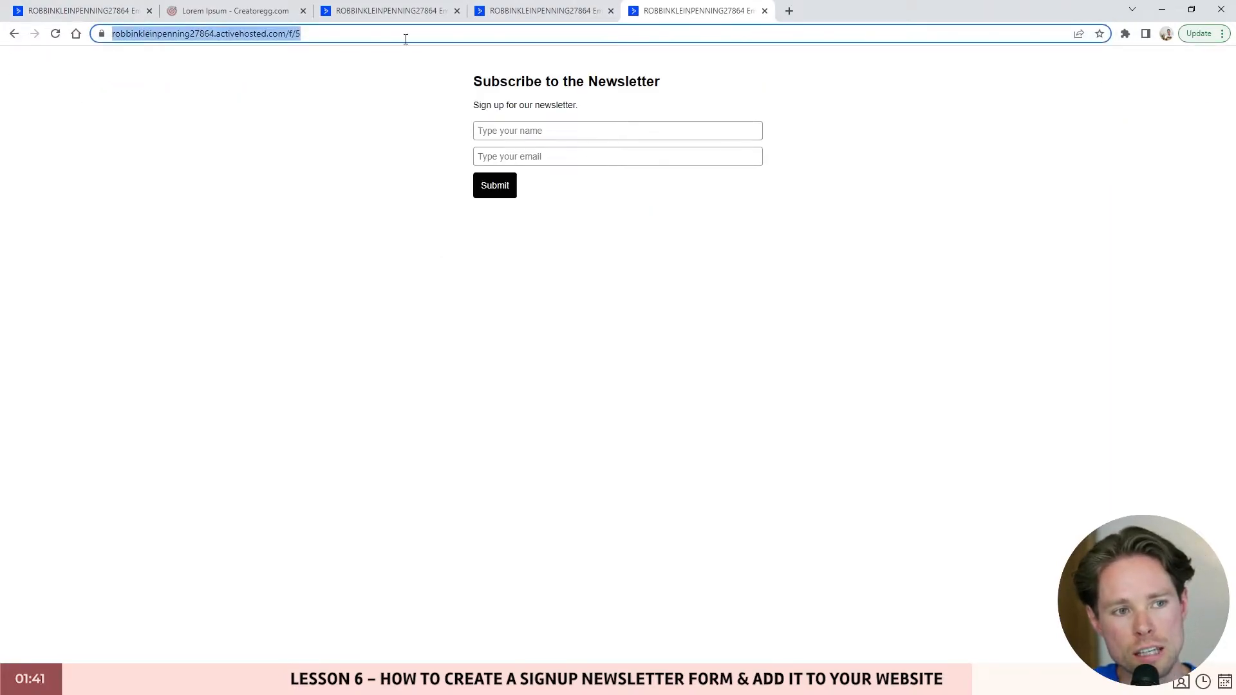
pyautogui.click(764, 10)
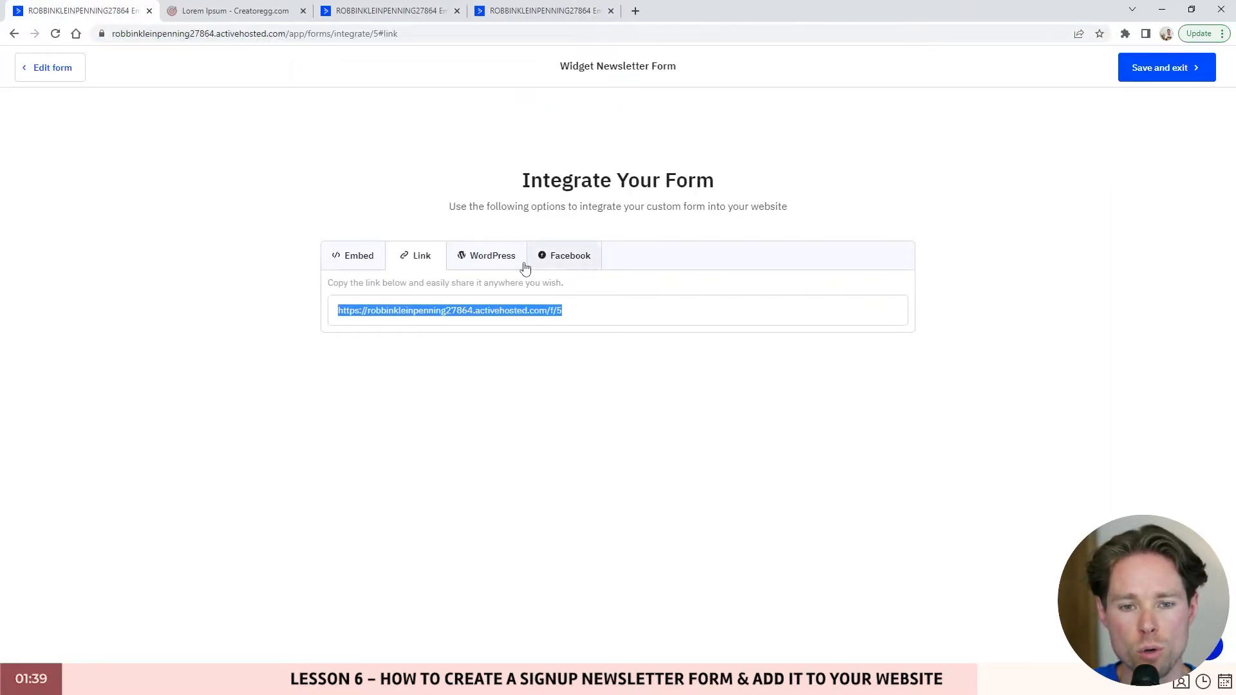
pyautogui.click(486, 261)
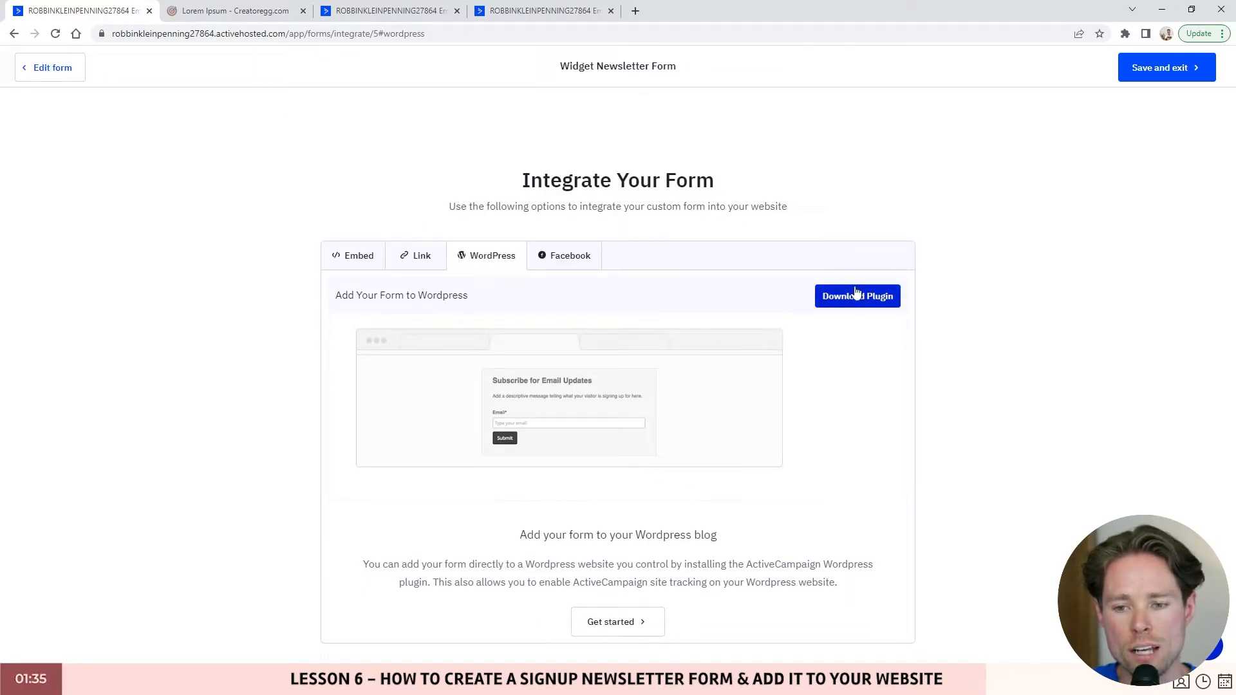
pyautogui.click(236, 9)
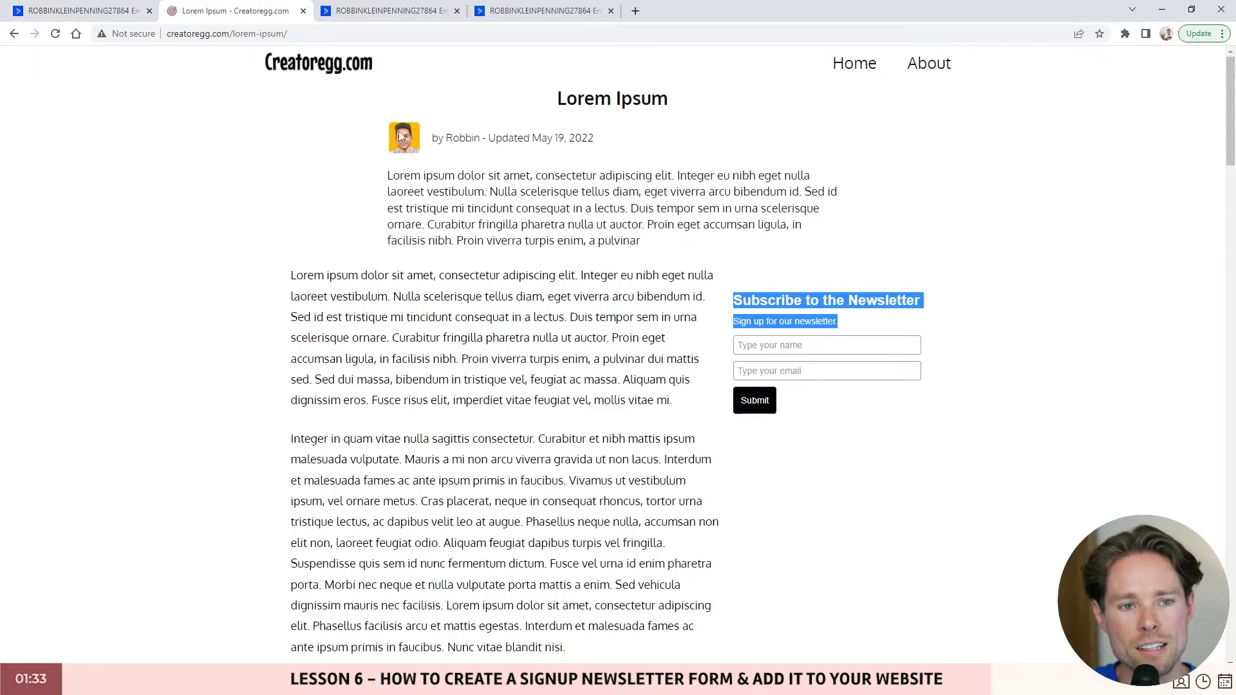
# - Highlight the sidebar newsletter heading and tagline on the Creatoregg post
pyautogui.moveTo(724, 314); pyautogui.dragTo(918, 330)
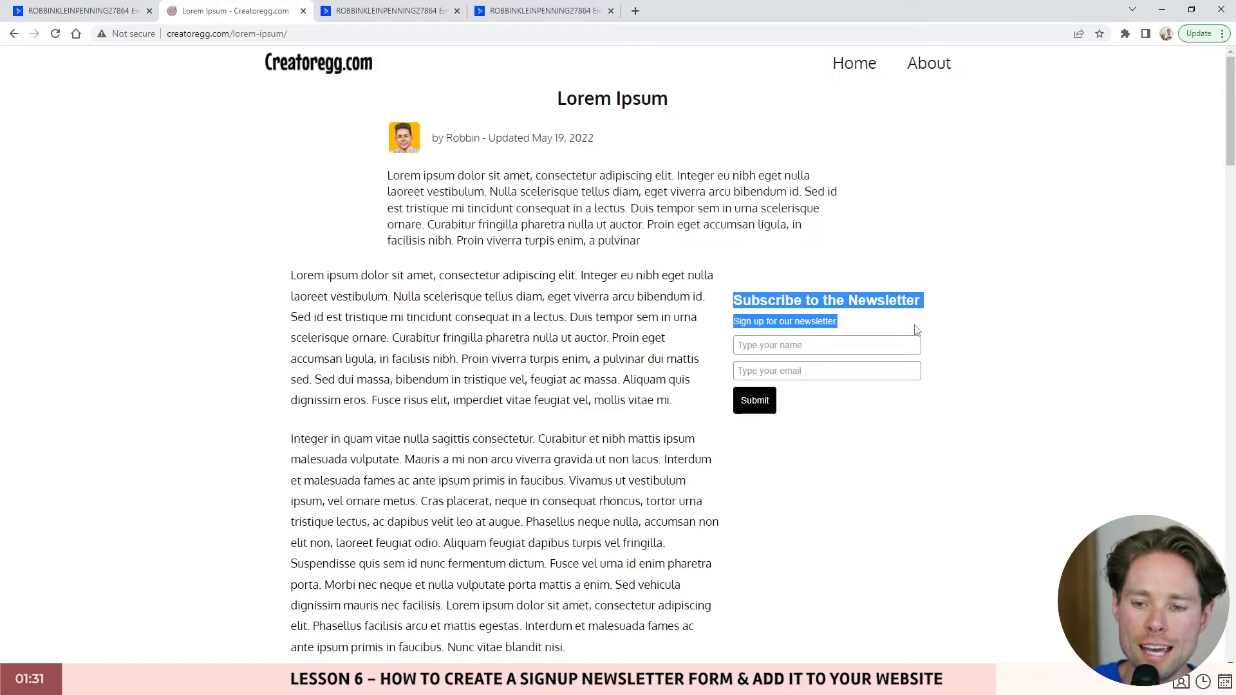
pyautogui.click(835, 333)
pyautogui.moveTo(855, 318); pyautogui.dragTo(726, 307)
pyautogui.click(734, 313)
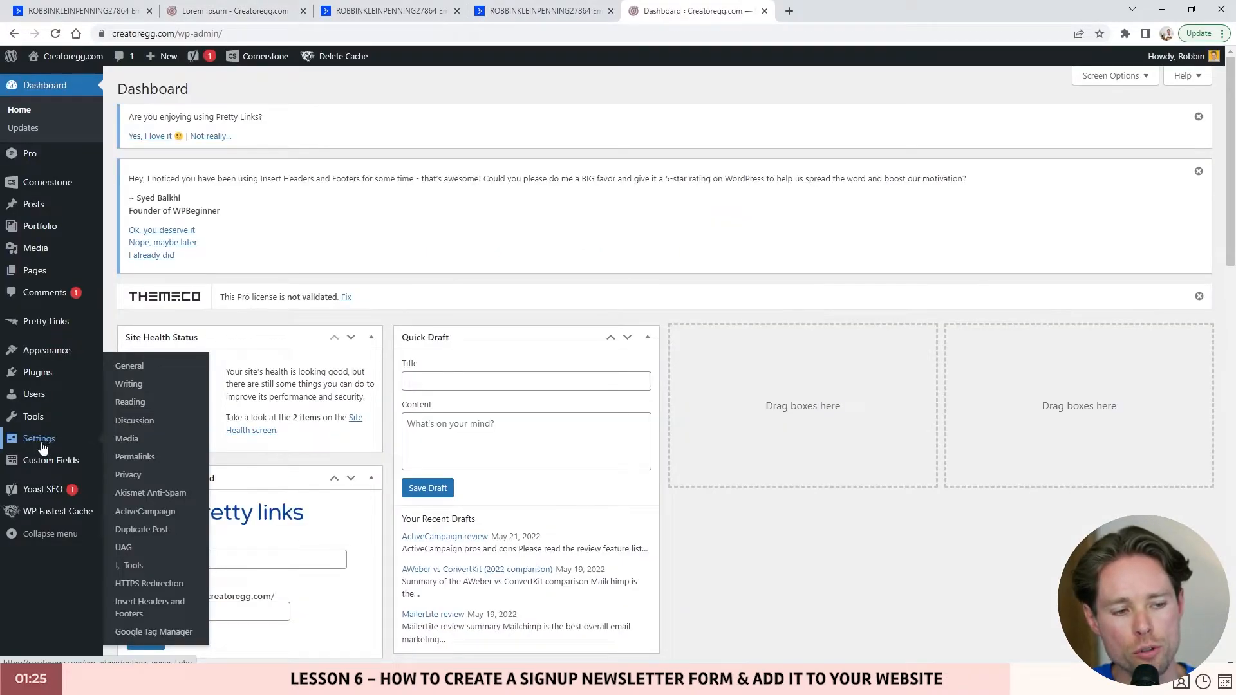
# - In Settings > ActiveCampaign, copy the Widget Newsletter Form shortcode [activecampaign form=5 css=1]
pyautogui.click(133, 517)
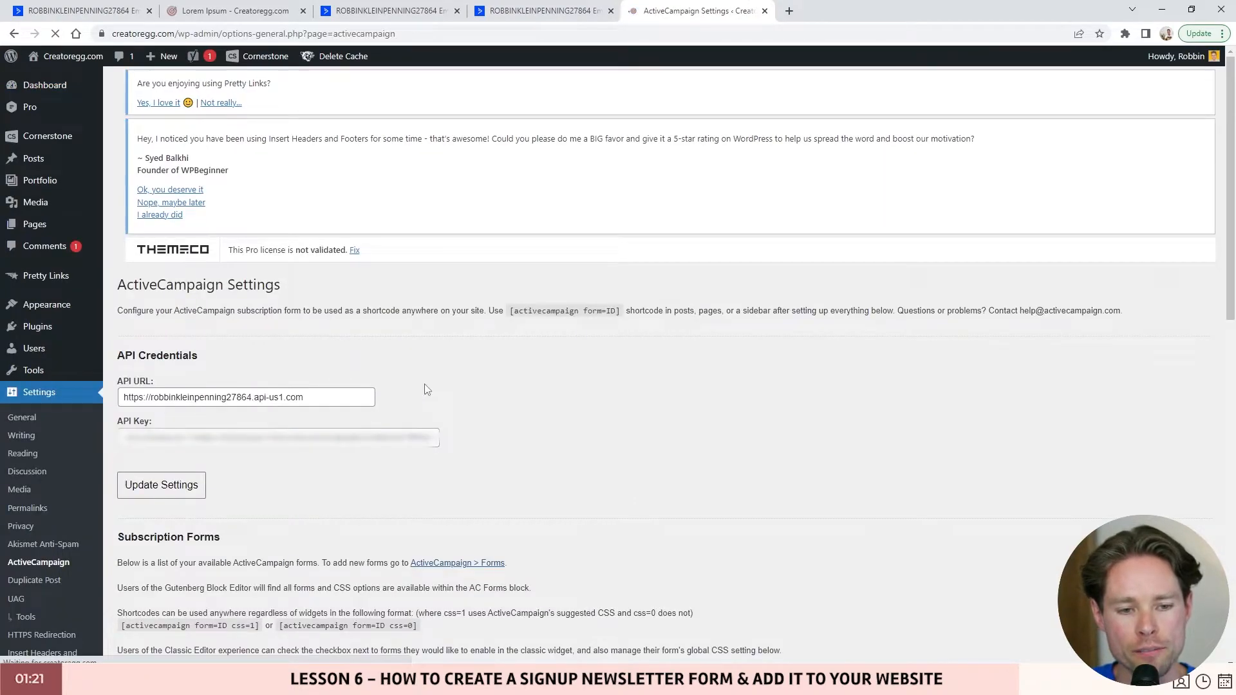
pyautogui.scroll(-1, 327, 351)
pyautogui.scroll(-1, 238, 325)
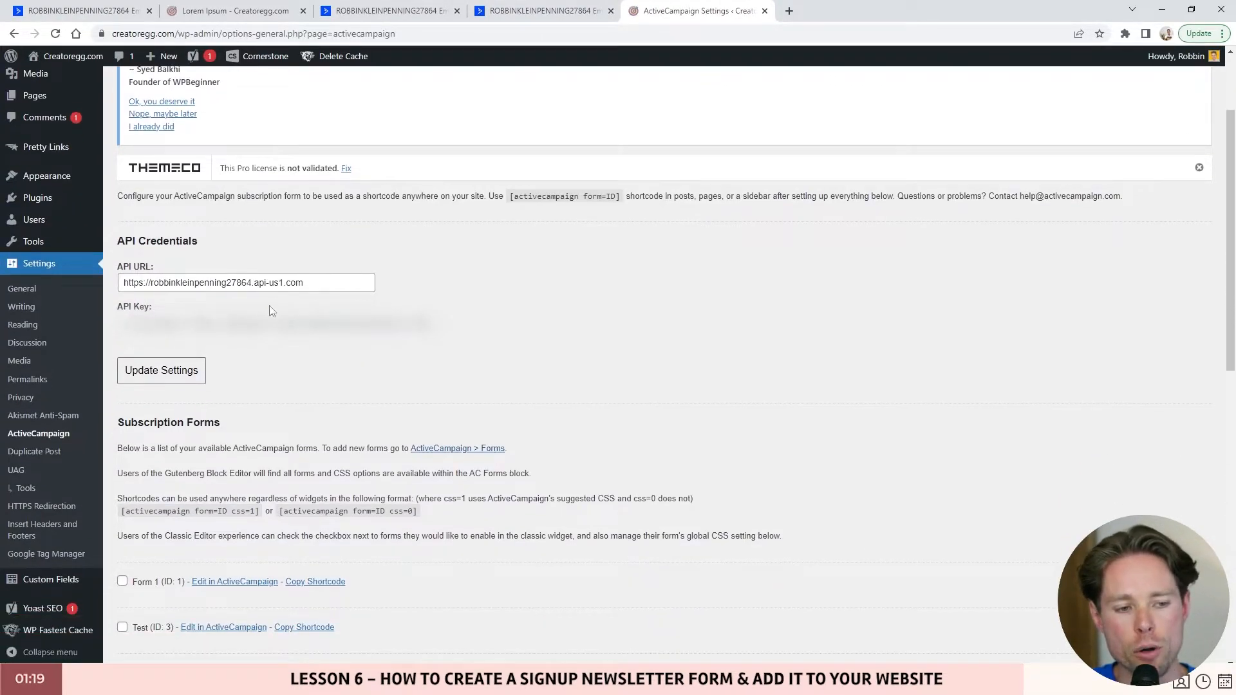
pyautogui.scroll(-5, 252, 283)
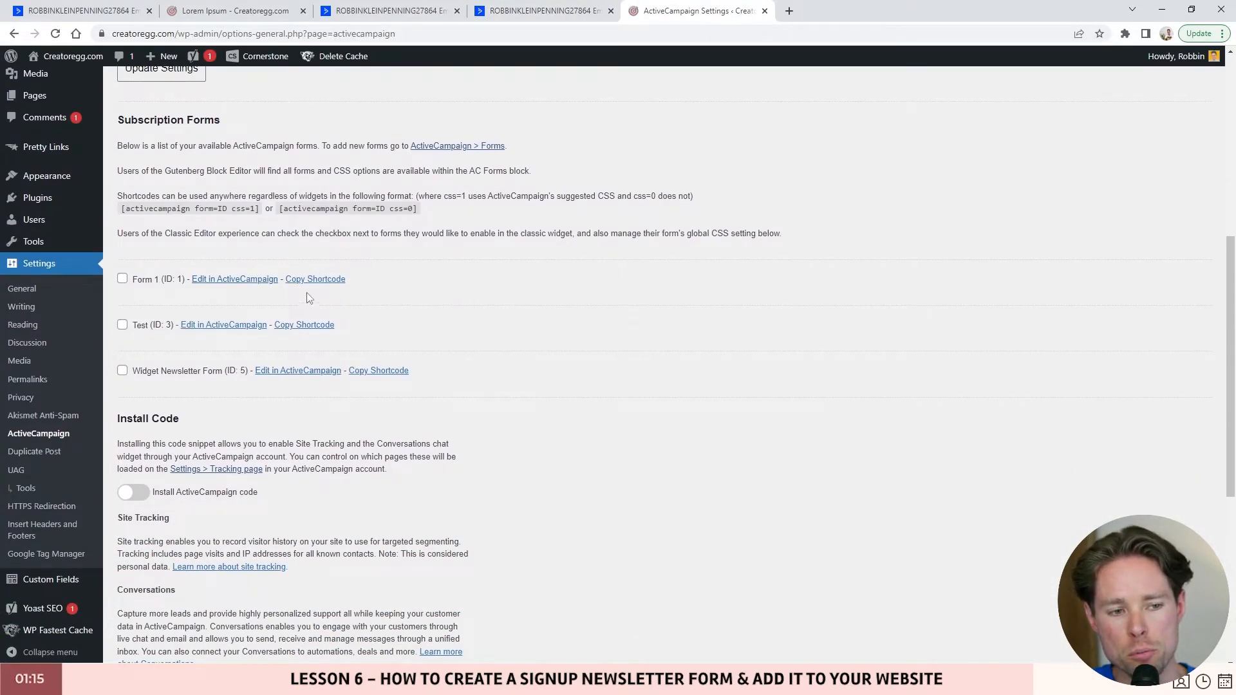
pyautogui.rightClick(373, 372)
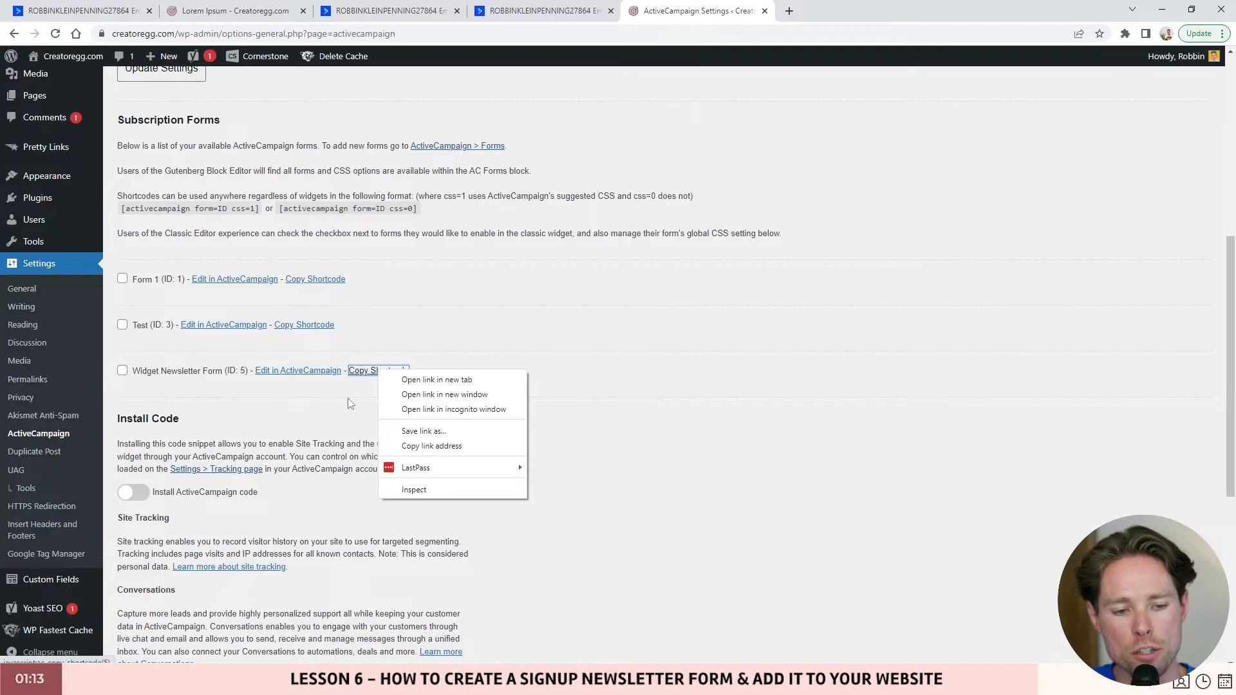
pyautogui.click(368, 376)
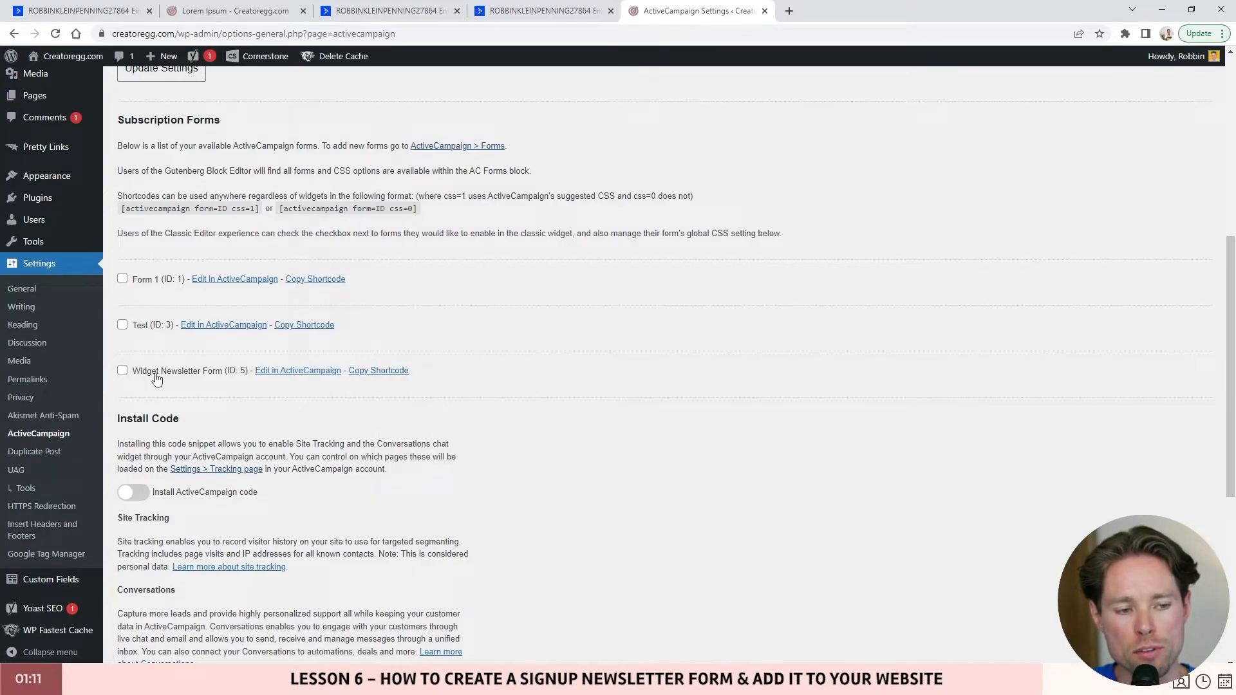
pyautogui.click(395, 378)
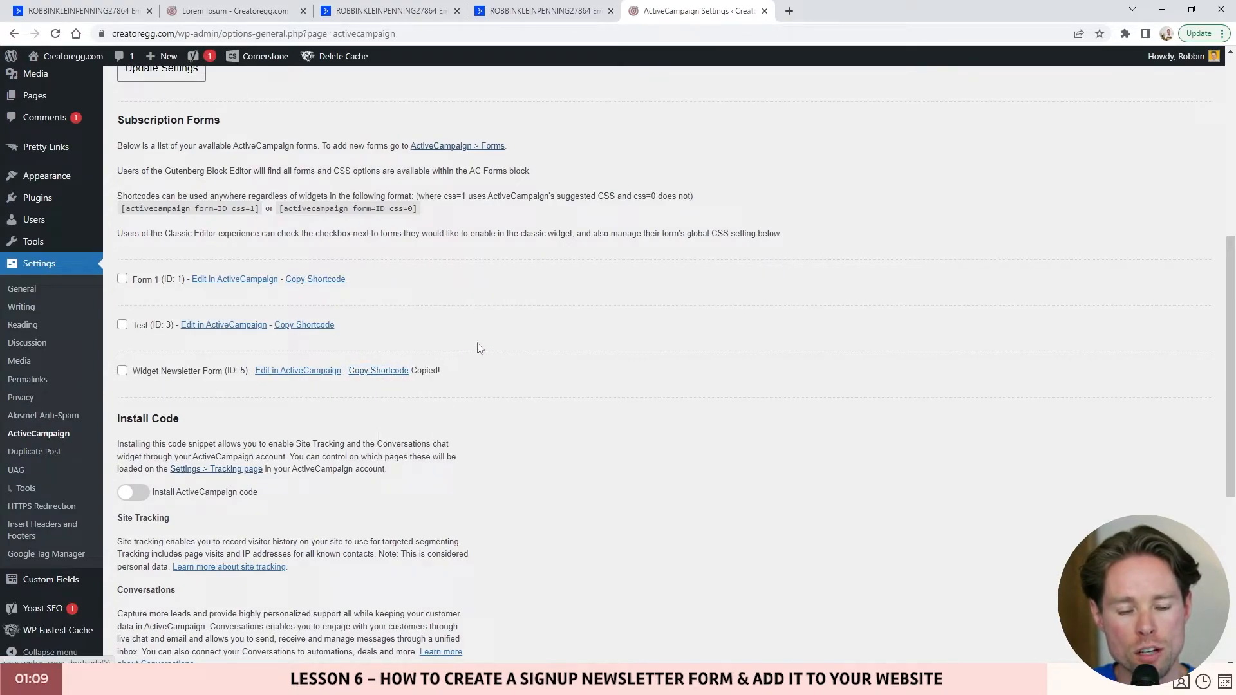
# - Paste the shortcode into a scratch tab to verify it, then close that tab
pyautogui.click(788, 12)
pyautogui.hotkey('ctrl', 'v')
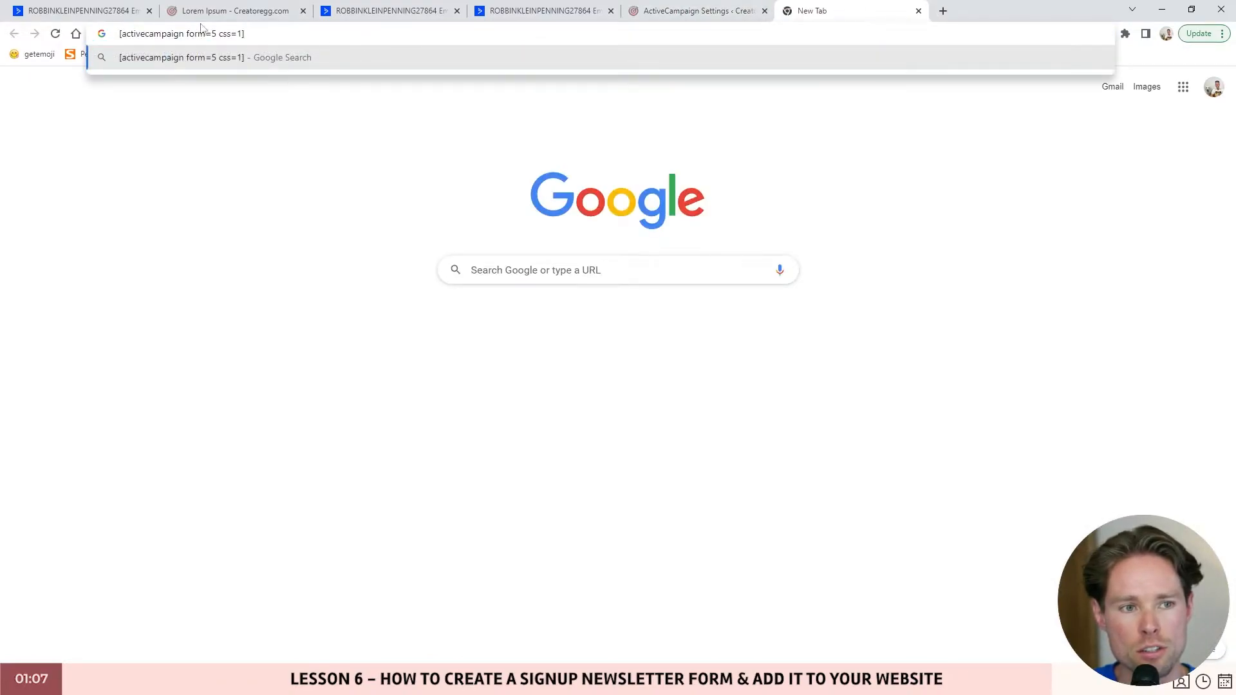
pyautogui.moveTo(276, 35); pyautogui.dragTo(118, 36)
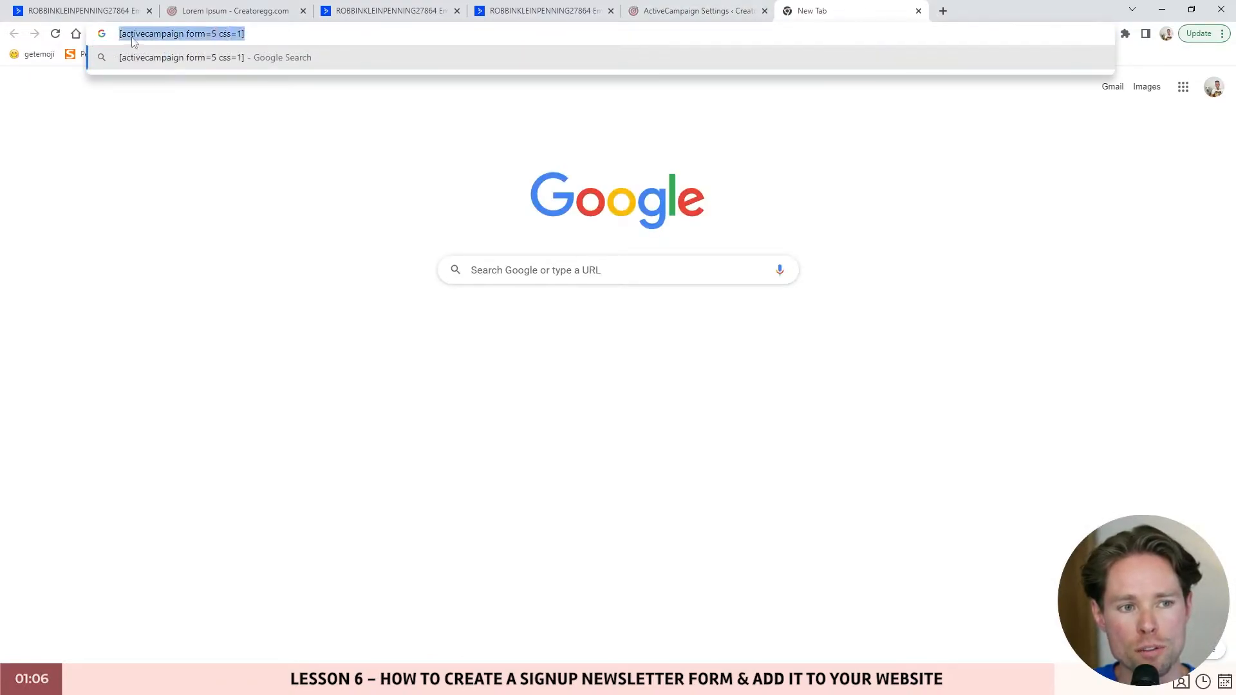
pyautogui.click(919, 12)
pyautogui.scroll(2, 45, 277)
pyautogui.moveTo(45, 281)
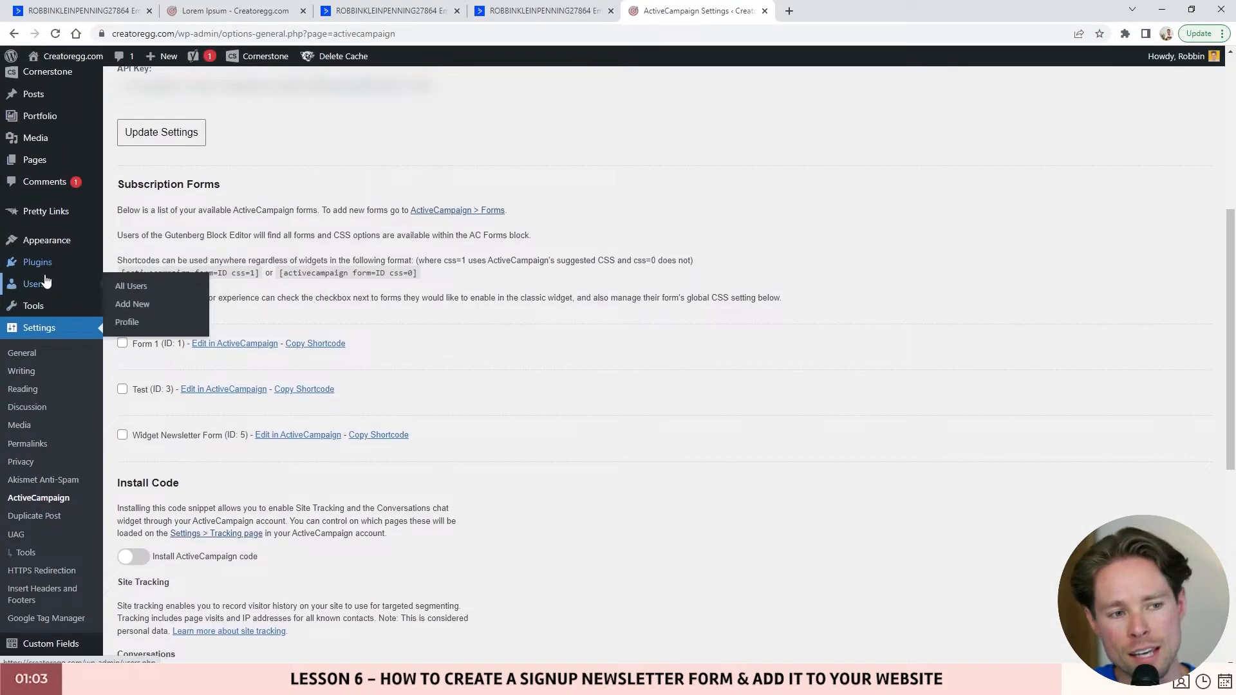
pyautogui.moveTo(47, 250)
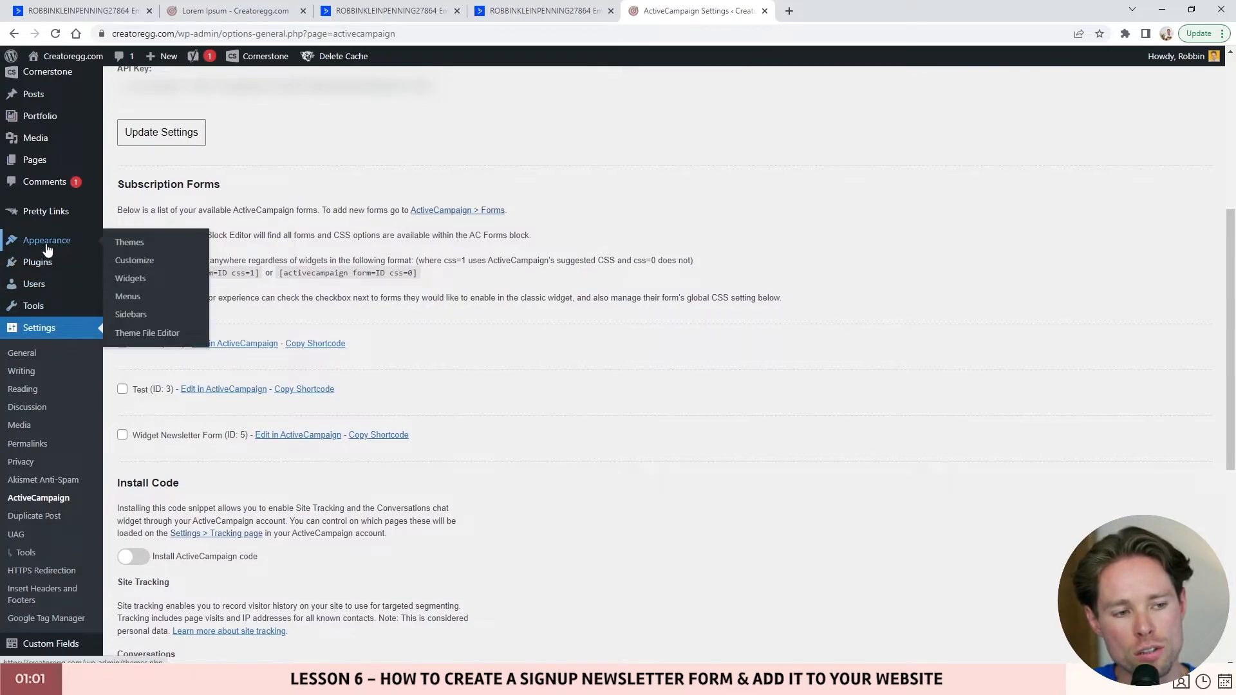
# - Confirm the Main Sidebar widget holds [activecampaign form=5 css=1], then close the widgets page
pyautogui.click(131, 279)
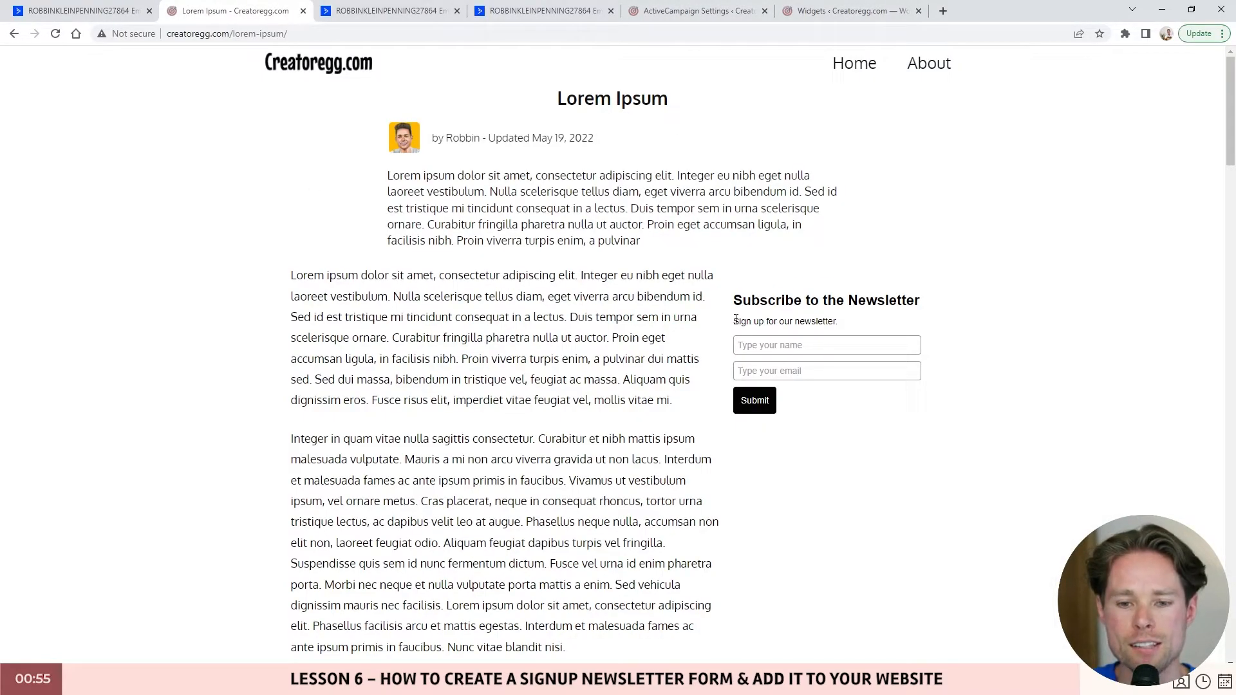
pyautogui.click(850, 10)
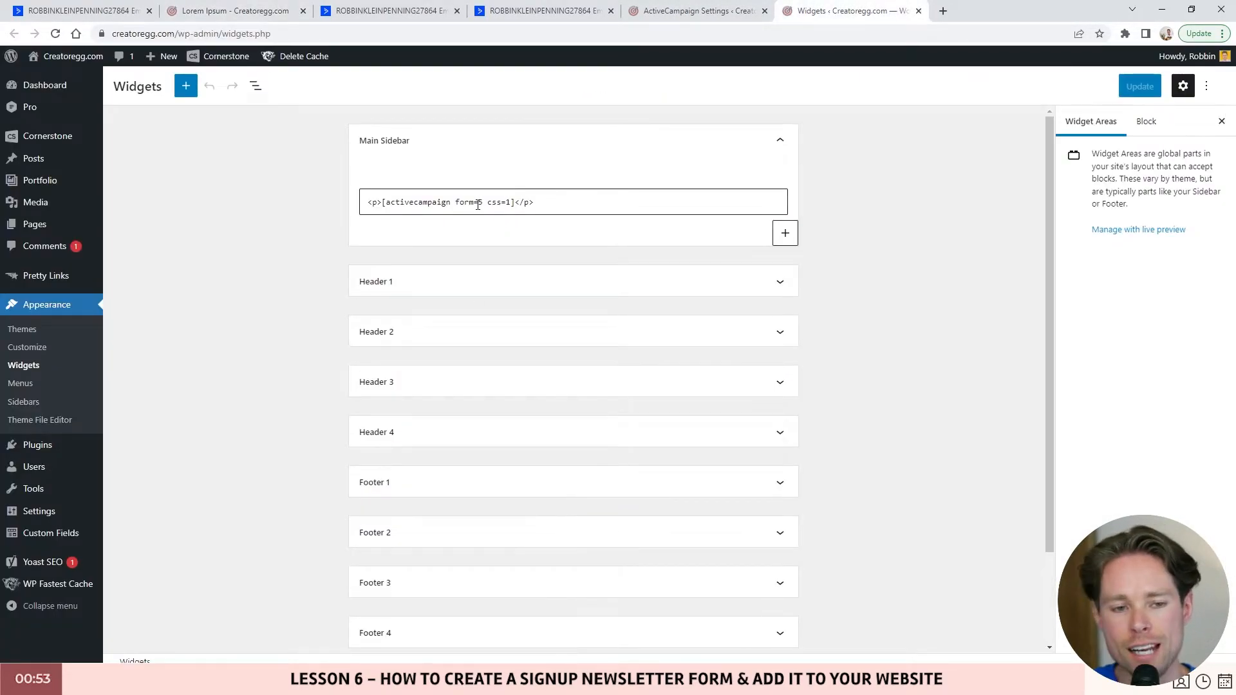
pyautogui.click(919, 11)
pyautogui.click(252, 12)
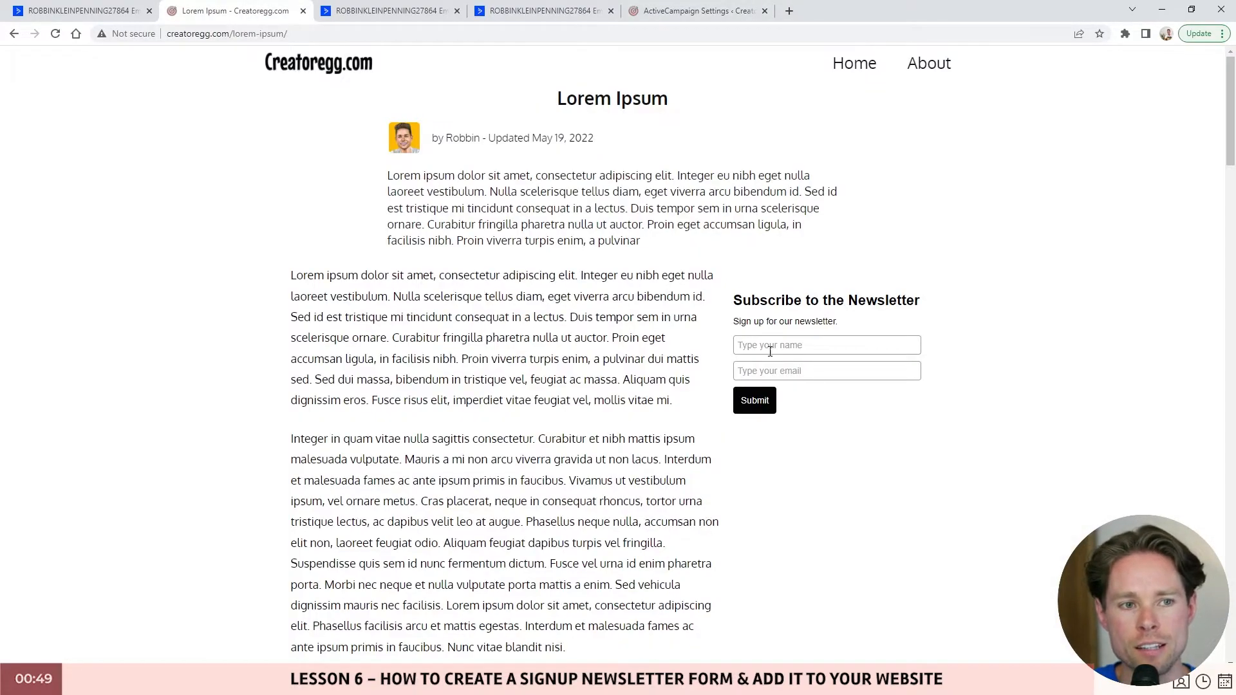
pyautogui.scroll(-10, 752, 302)
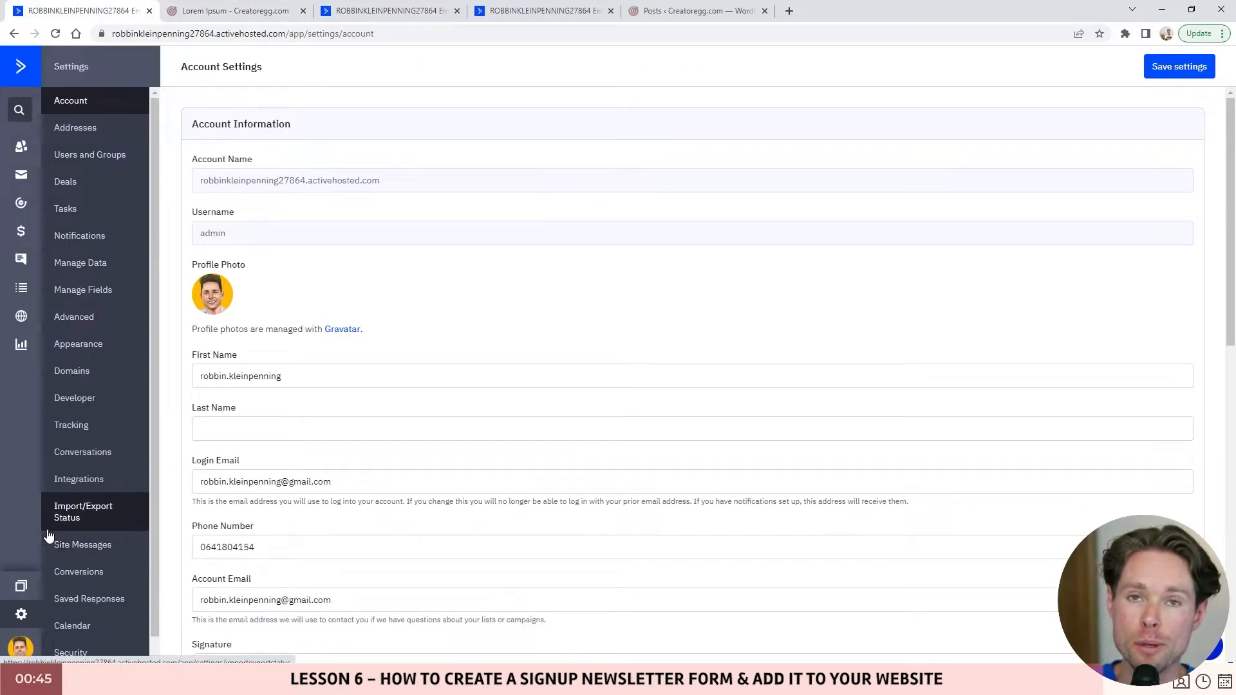
# - Open the Developer page in ActiveCampaign settings to see the API access details
pyautogui.click(89, 399)
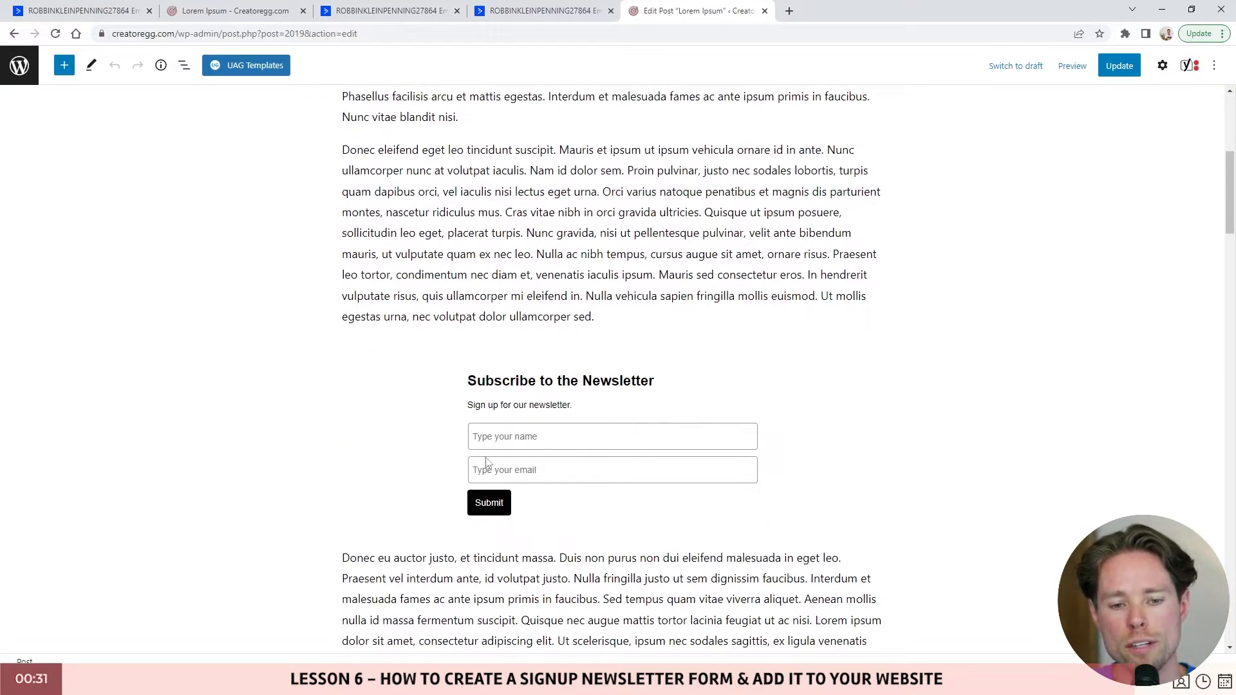
# - Insert an AC Forms block set to Widget Newsletter Form after the paragraph ending 'sed.'
pyautogui.click(572, 406)
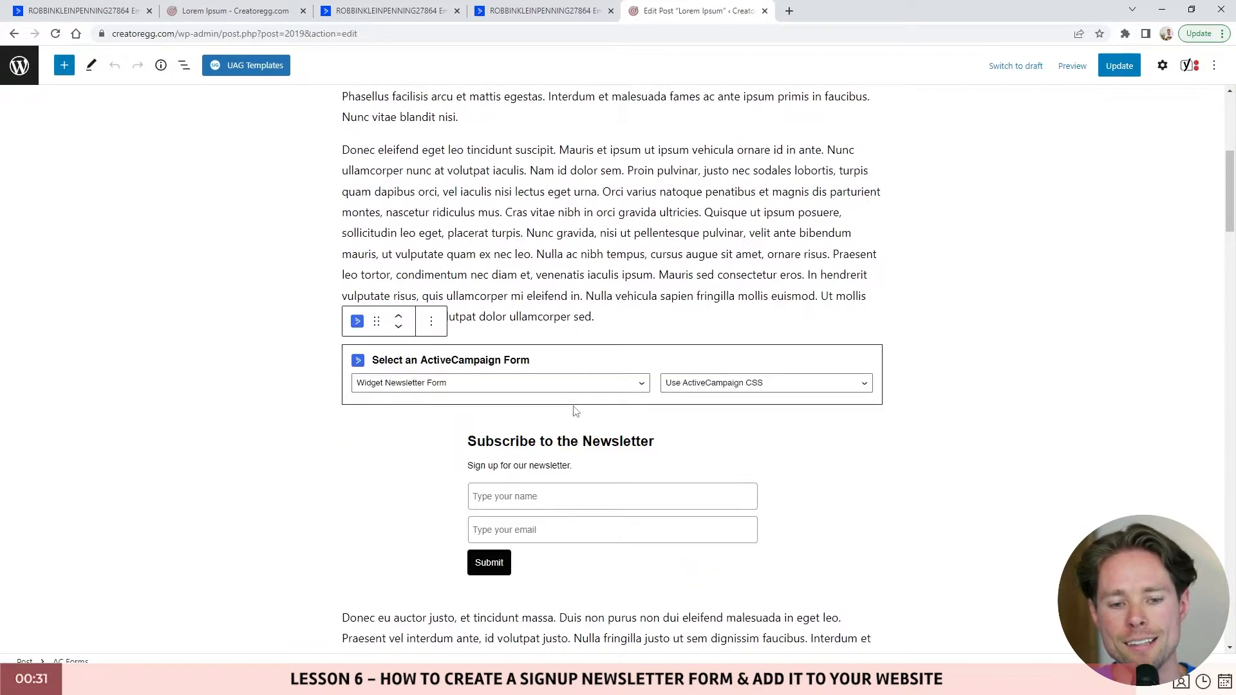
pyautogui.scroll(-1, 582, 428)
pyautogui.click(596, 264)
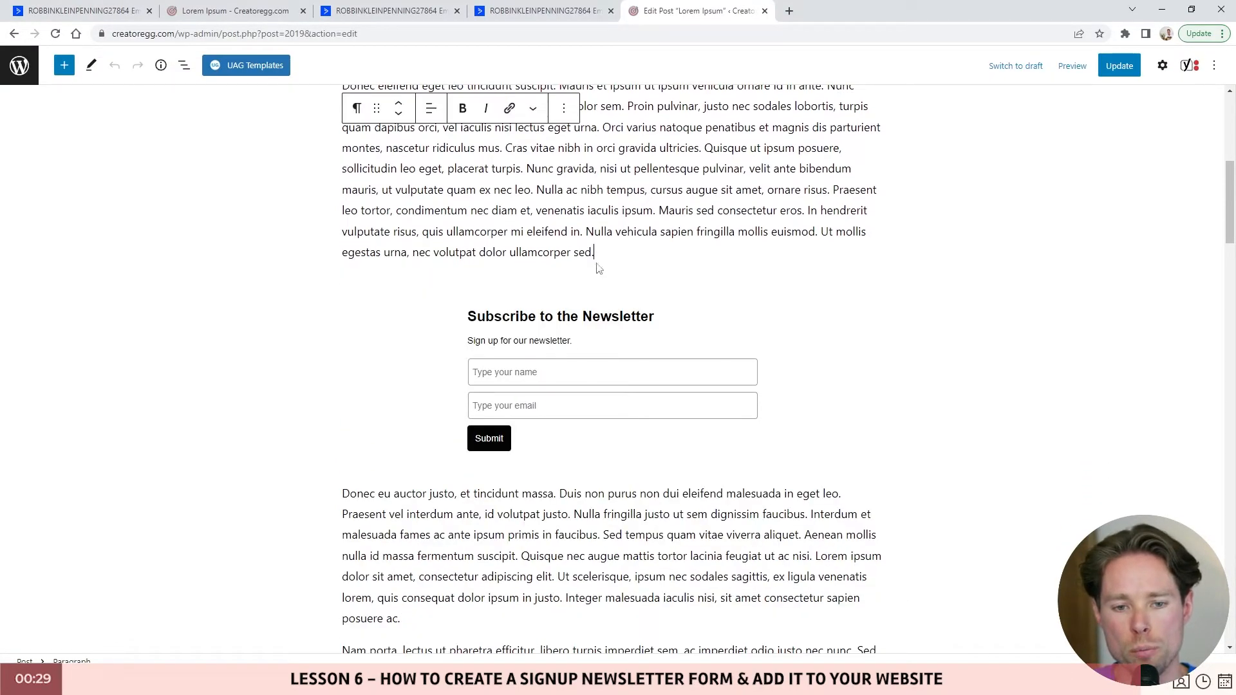
pyautogui.press('Return')
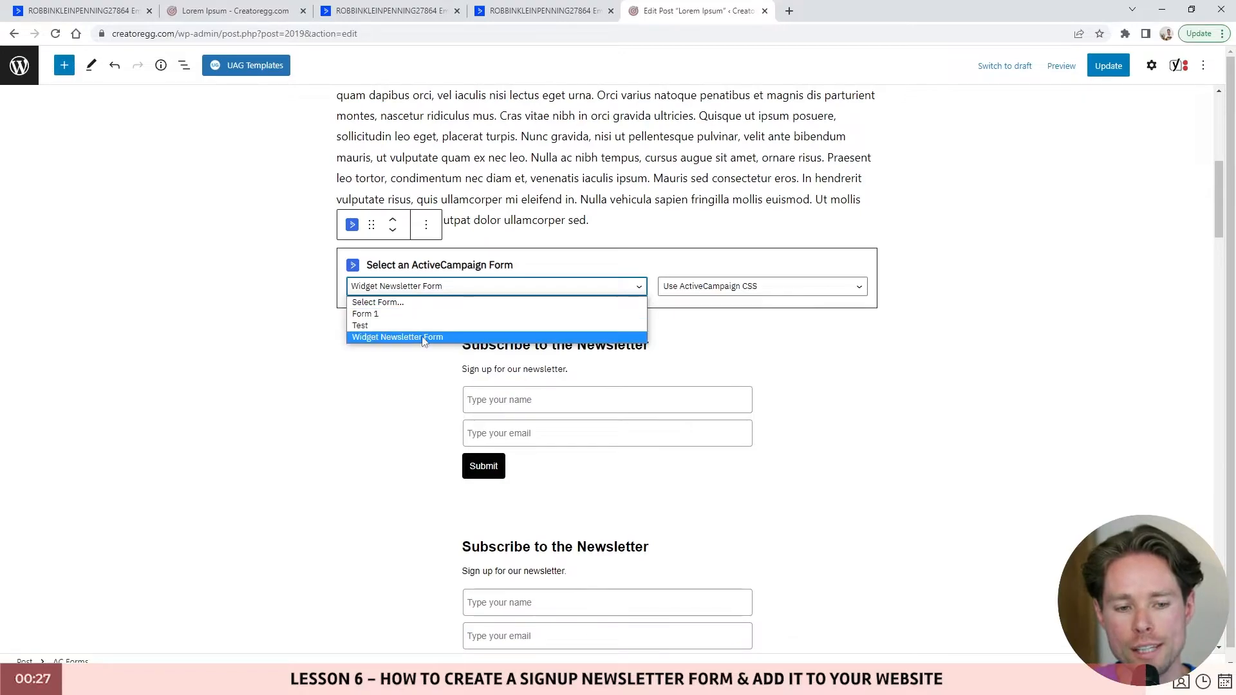
pyautogui.click(428, 338)
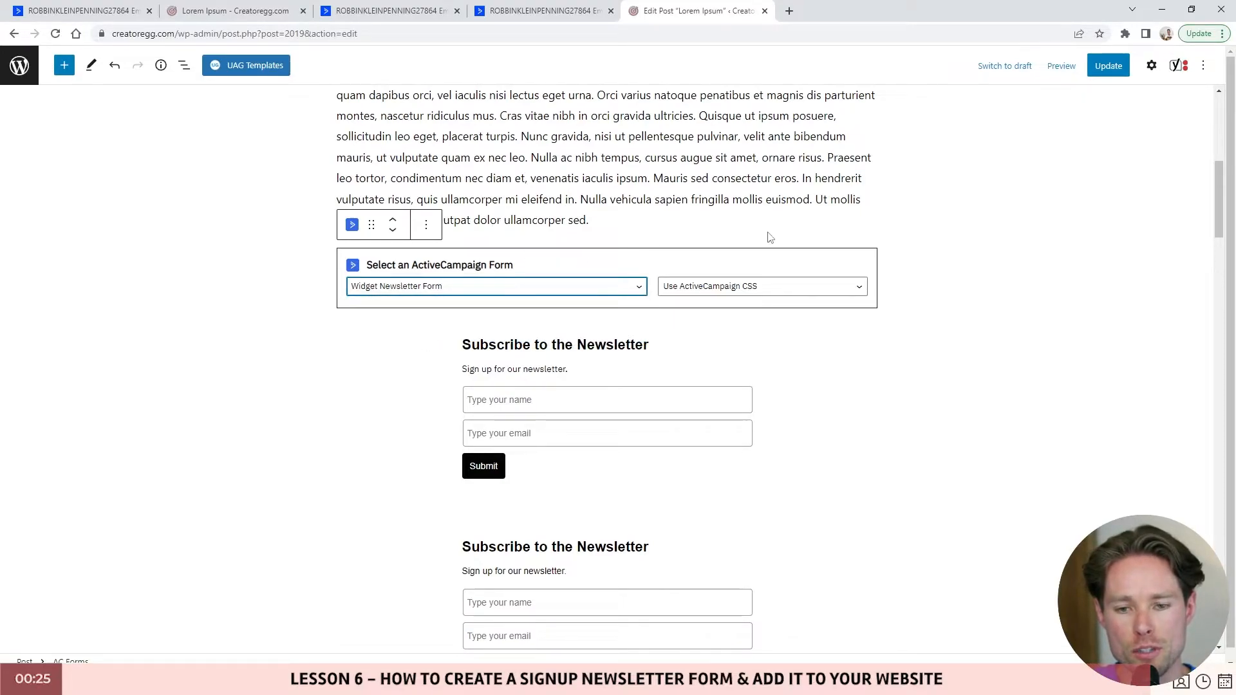
pyautogui.click(642, 329)
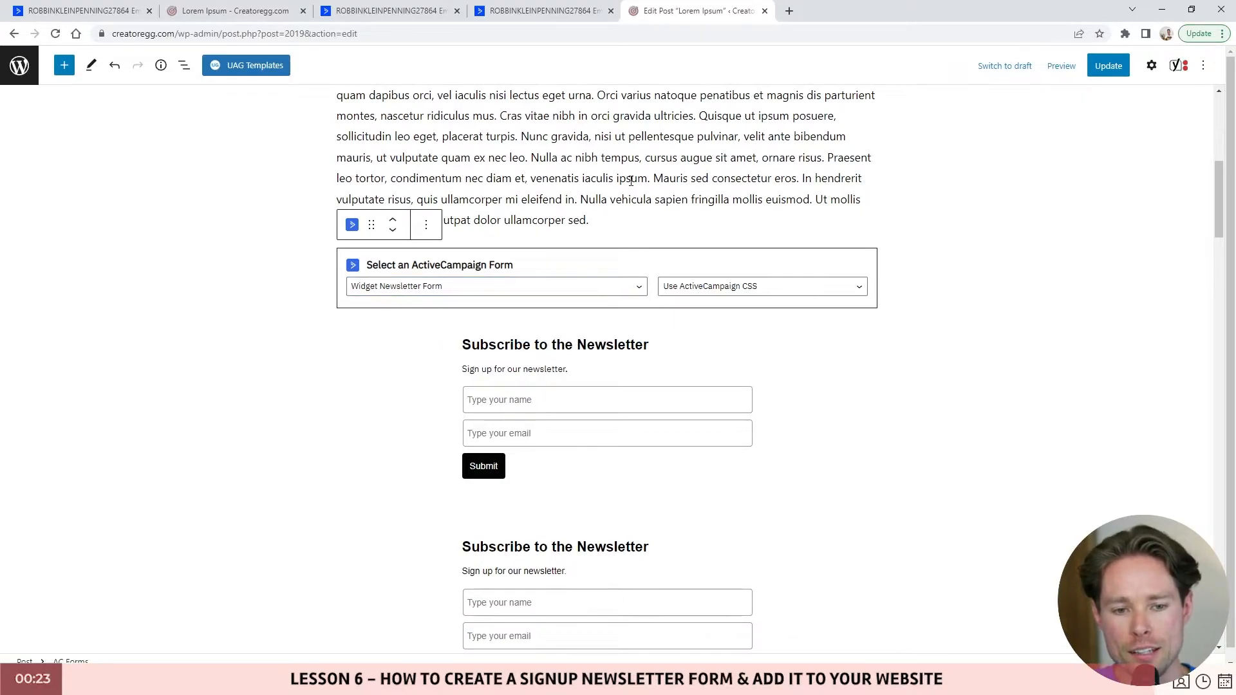
pyautogui.click(628, 180)
pyautogui.scroll(-2, 556, 399)
pyautogui.scroll(1, 619, 257)
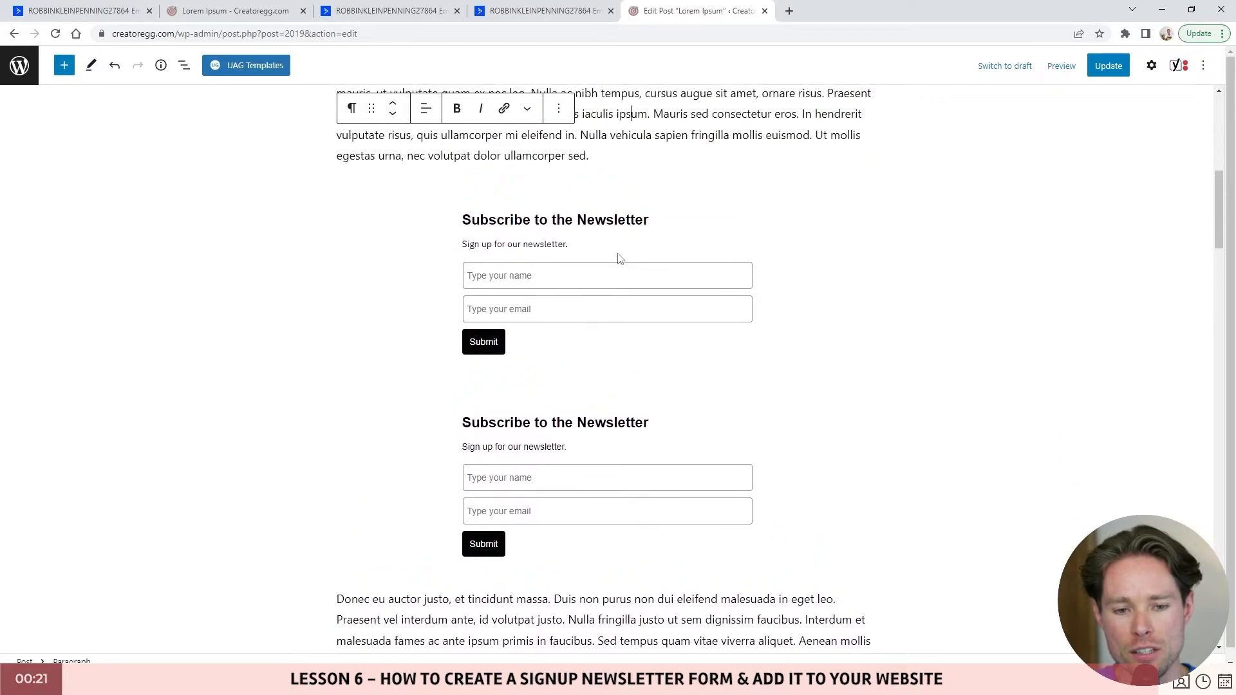
pyautogui.click(578, 243)
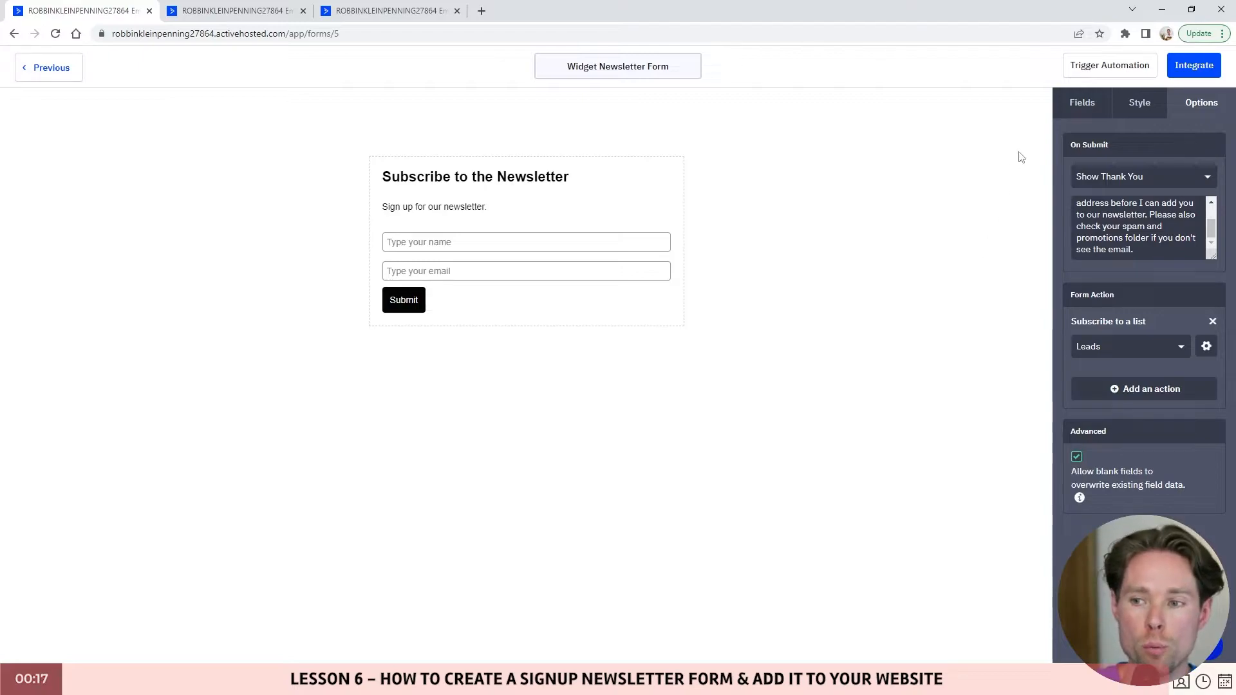
# - Copy the form URL from the Link option and load it in a new browser tab
pyautogui.click(1195, 66)
pyautogui.click(413, 258)
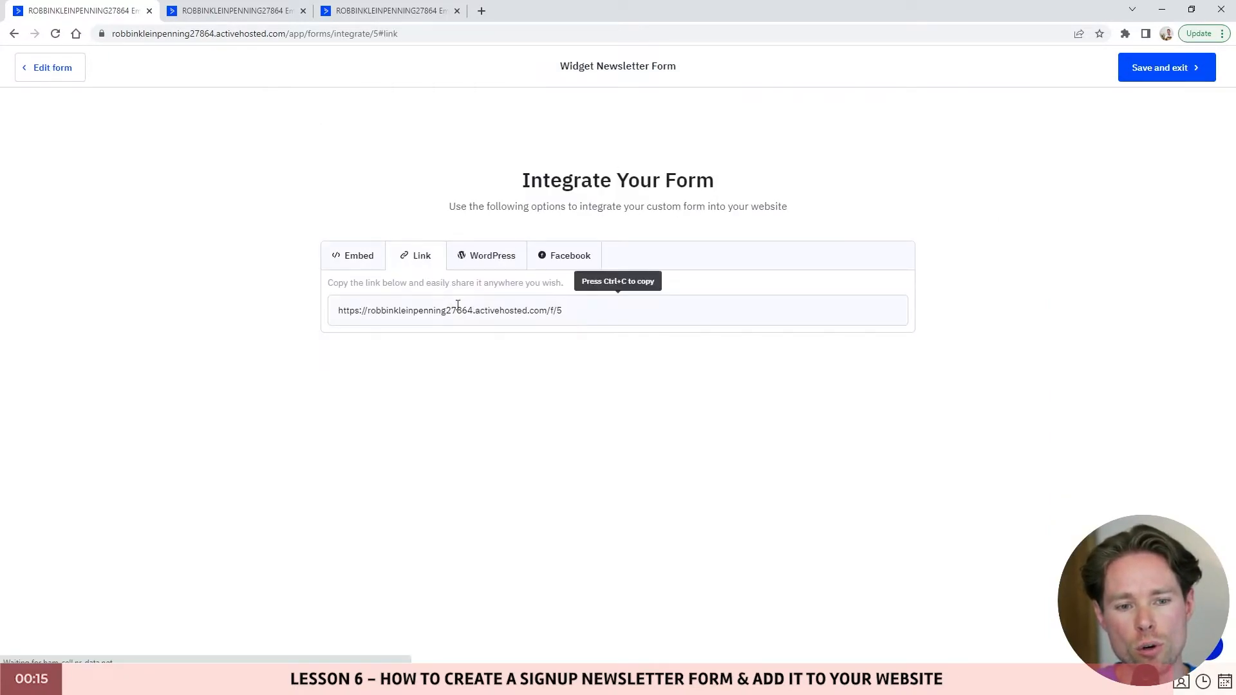
pyautogui.click(460, 311)
pyautogui.hotkey('ctrl', 'c')
pyautogui.click(482, 10)
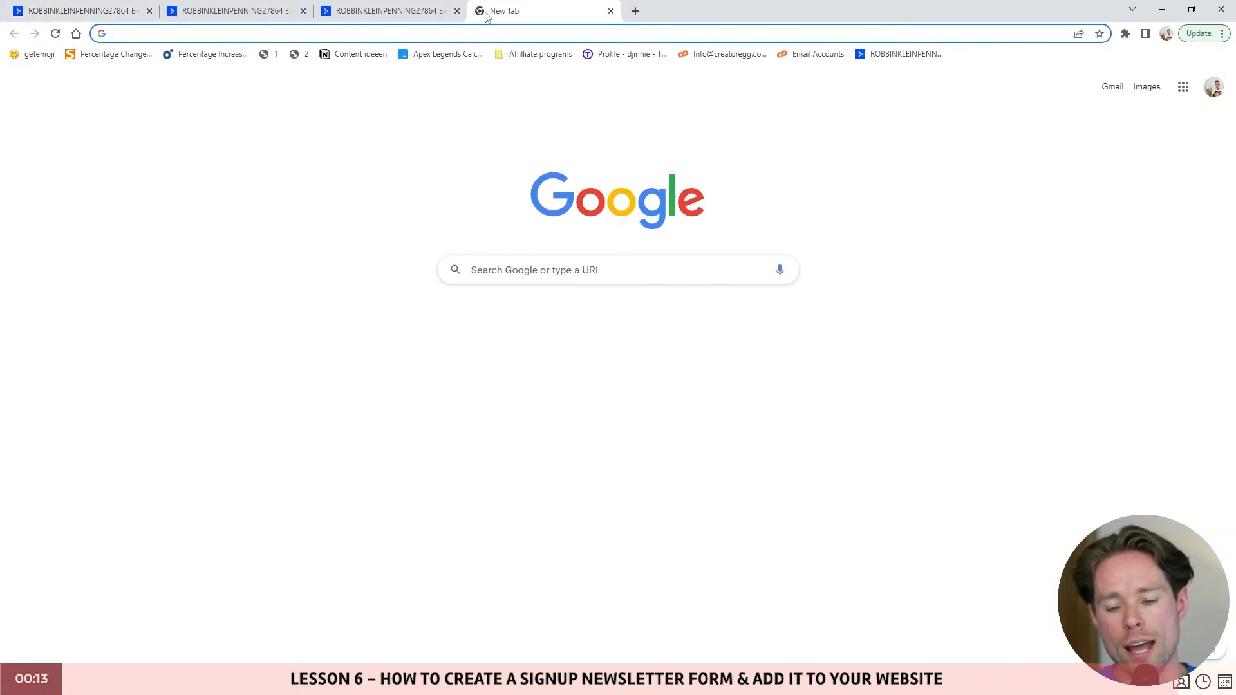
pyautogui.hotkey('ctrl', 'v')
pyautogui.press('Return')
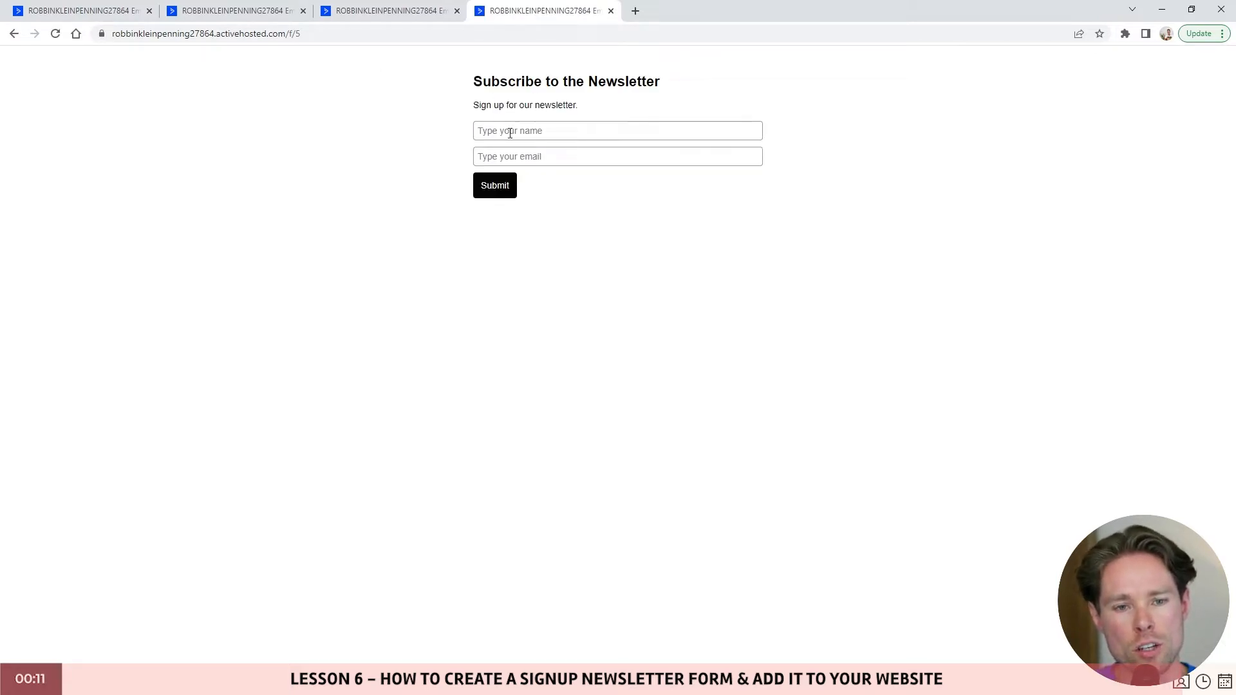
pyautogui.click(545, 133)
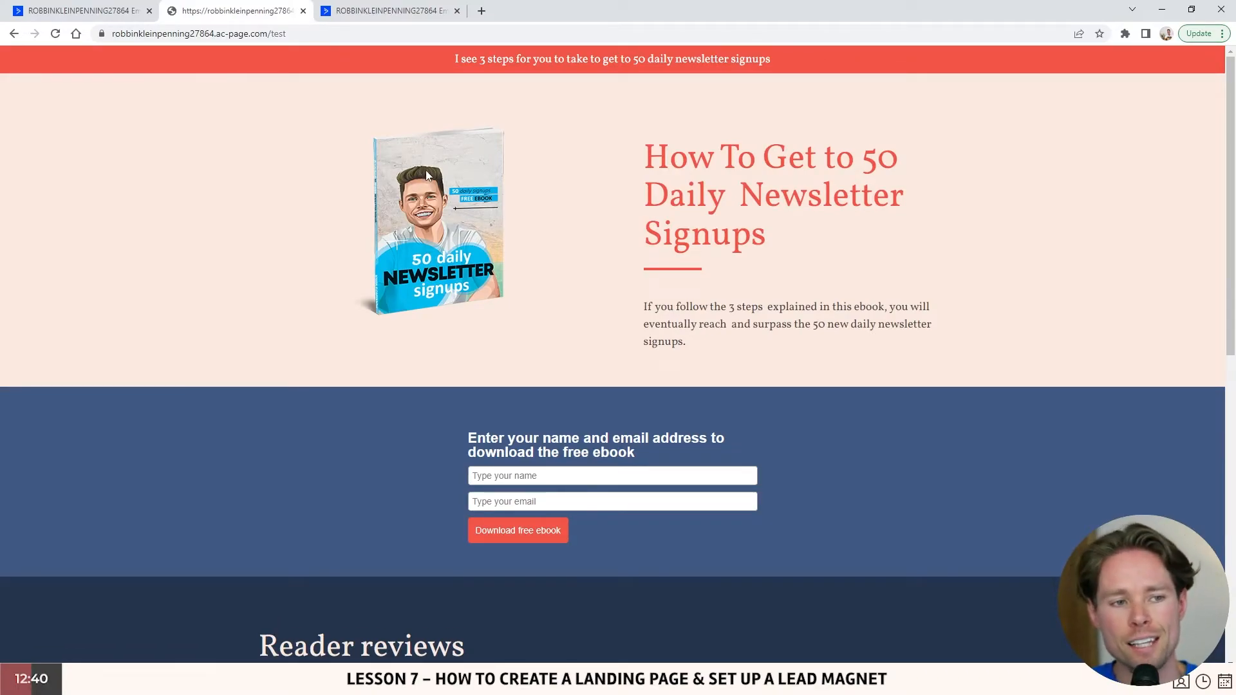
# - Review the 'How To Get to 50 Daily Newsletter Signups' page and its ebook form, then return to the editor
pyautogui.moveTo(316, 33); pyautogui.dragTo(91, 29)
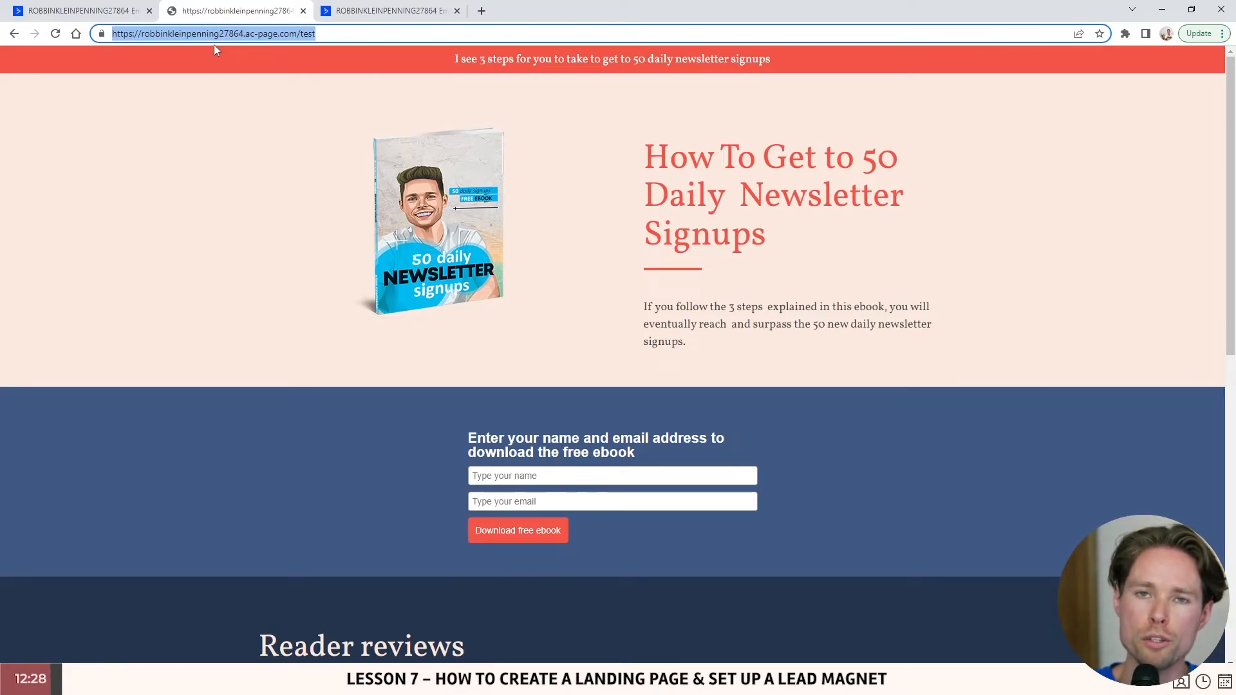
pyautogui.click(336, 39)
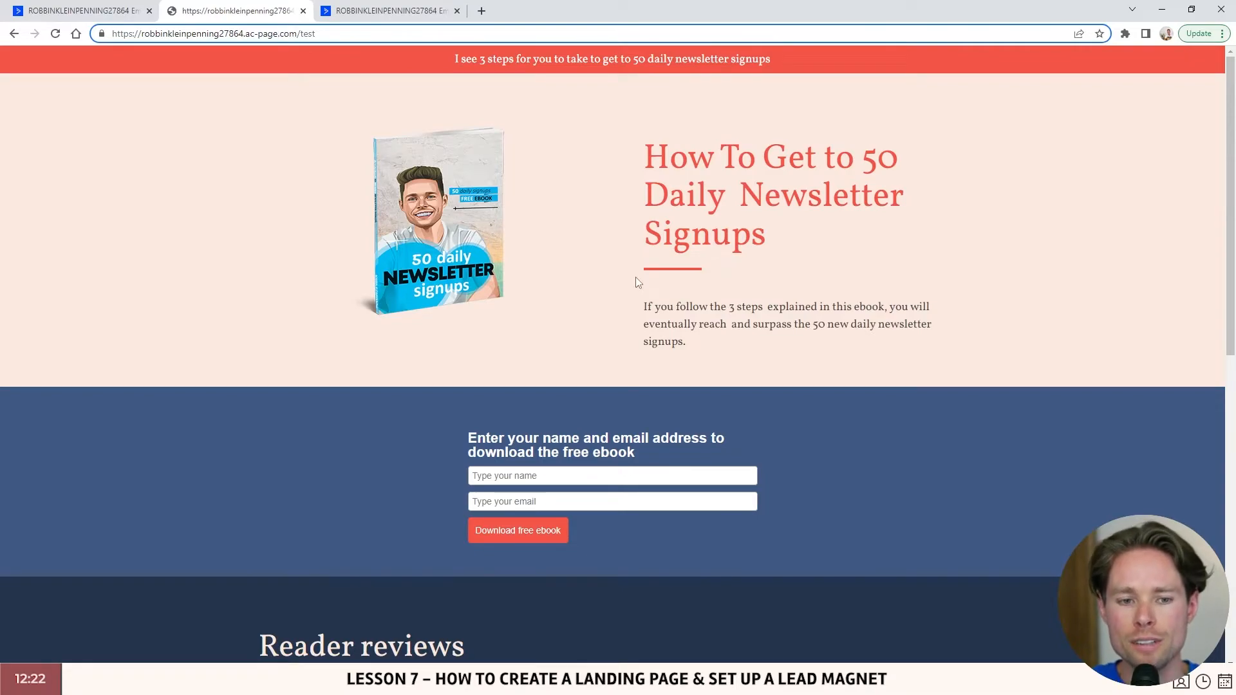
pyautogui.moveTo(641, 150); pyautogui.dragTo(828, 255)
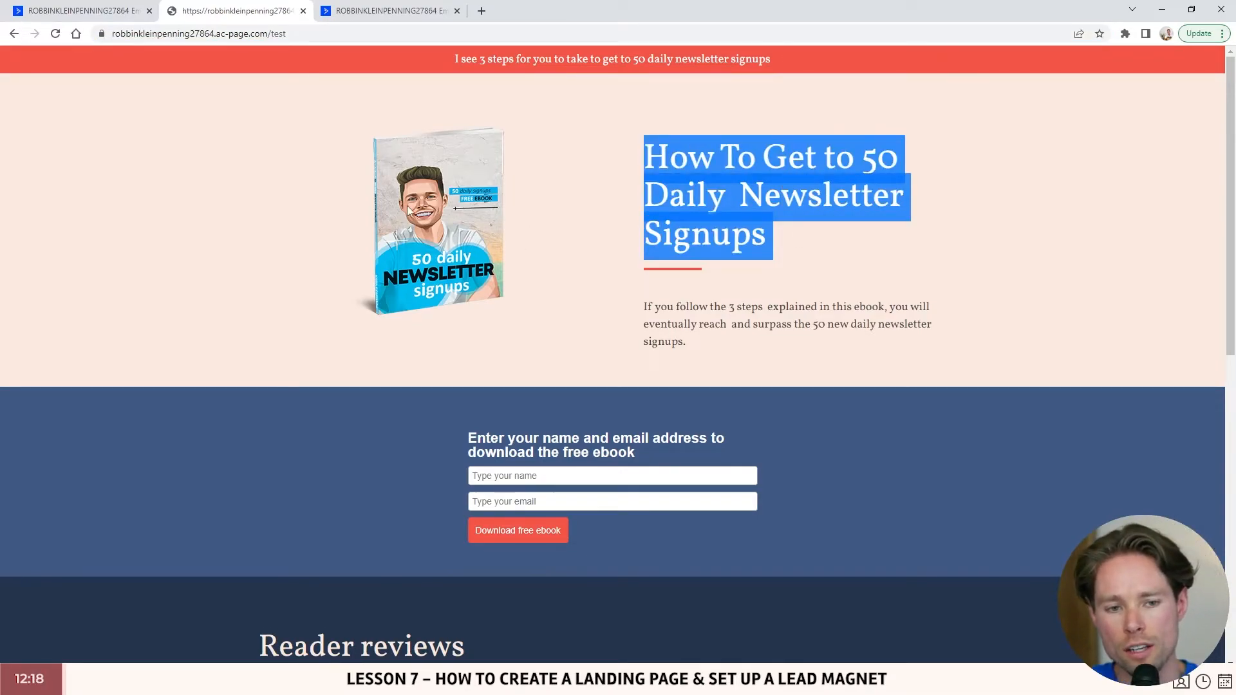
pyautogui.scroll(-3, 582, 258)
pyautogui.moveTo(467, 243); pyautogui.dragTo(728, 352)
pyautogui.click(578, 283)
pyautogui.scroll(1, 539, 304)
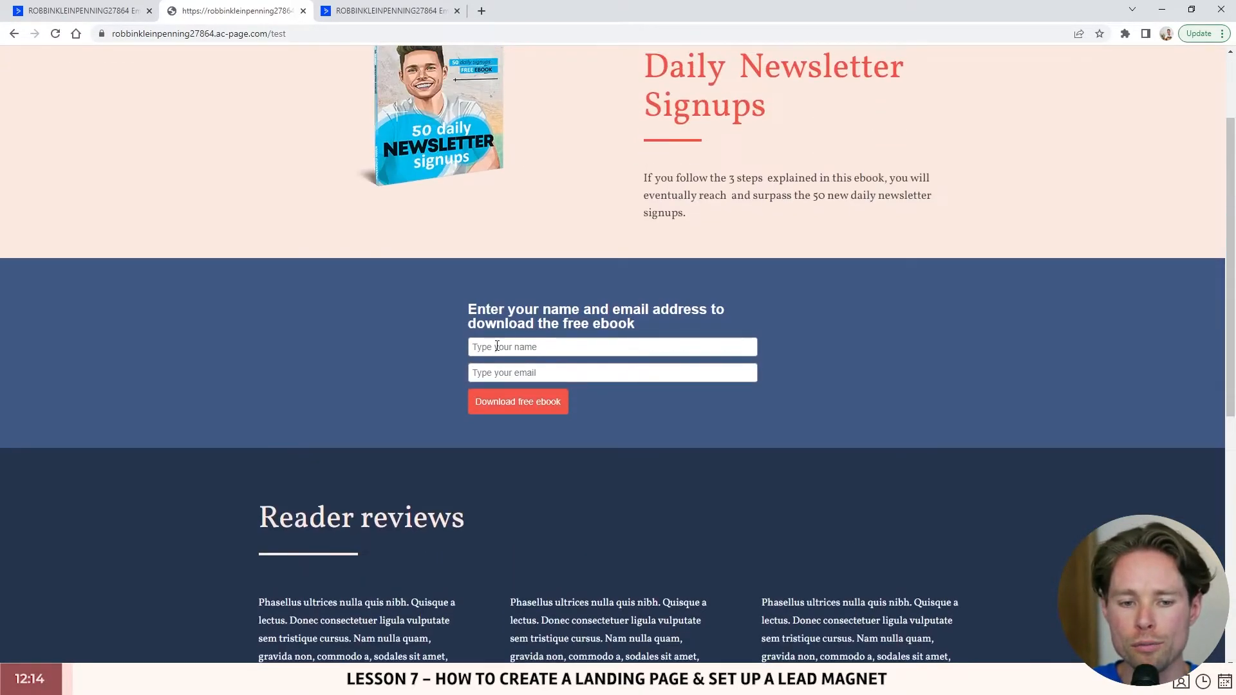
pyautogui.scroll(2, 471, 171)
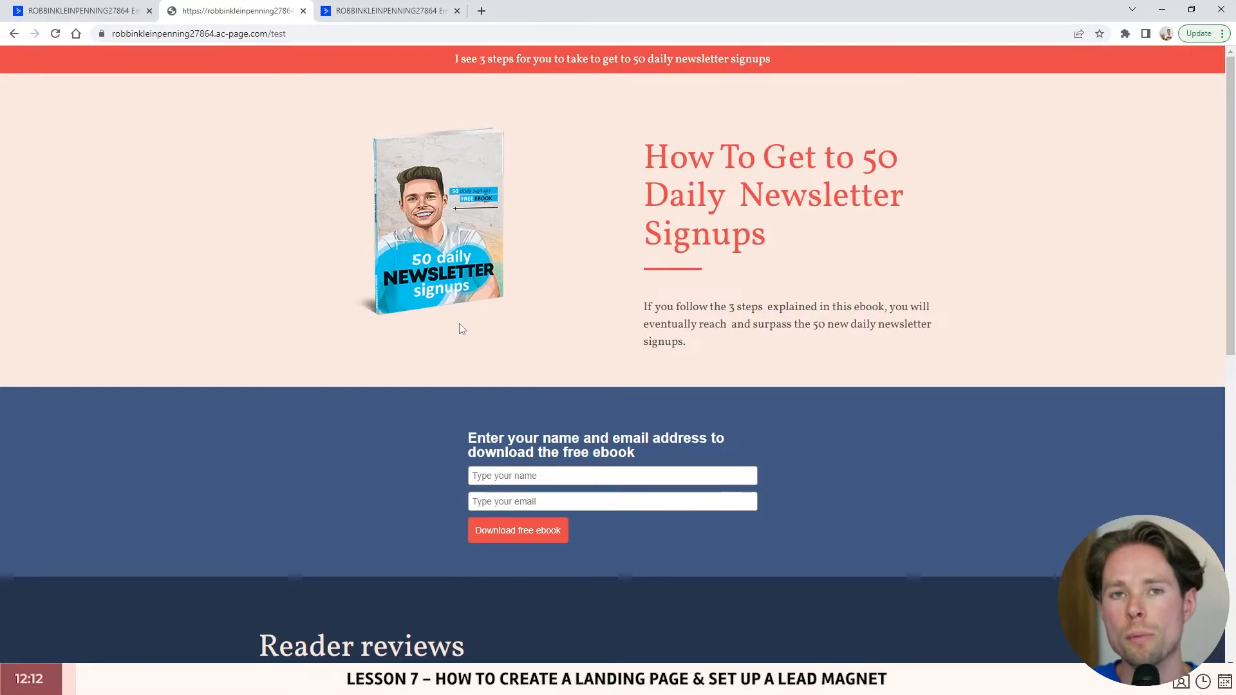
pyautogui.click(370, 9)
pyautogui.moveTo(483, 222)
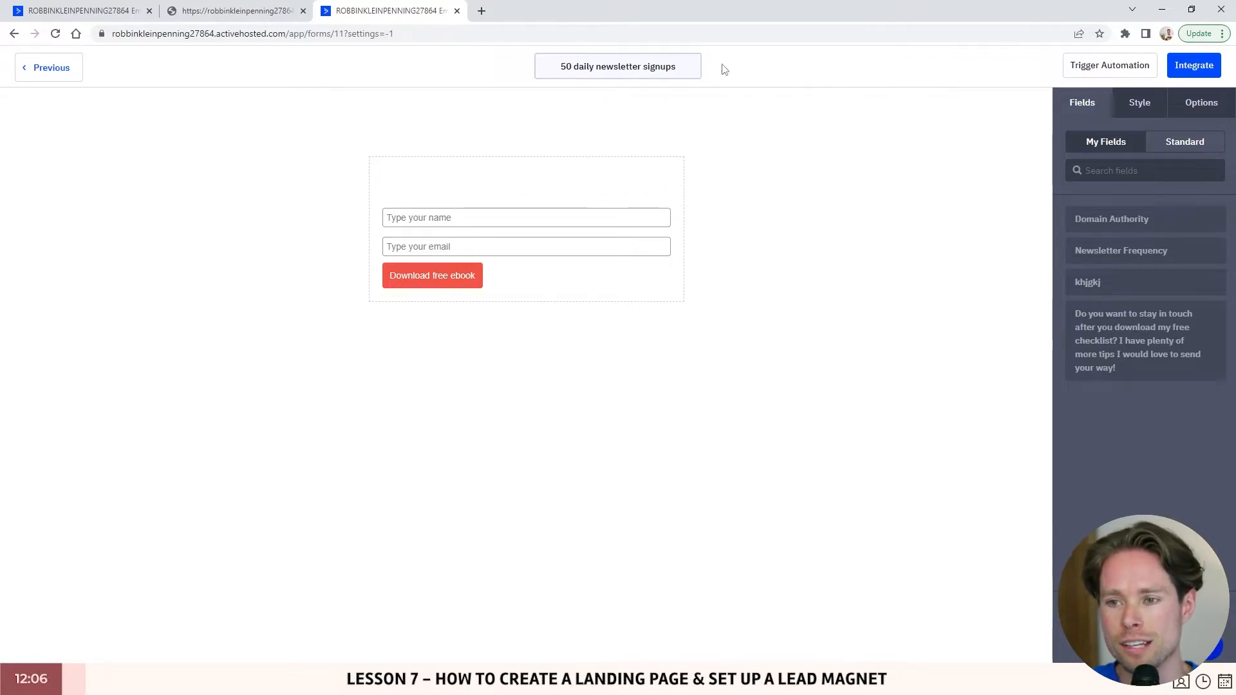
# - Check the download-the-ebook heading on the landing page's form
pyautogui.click(235, 10)
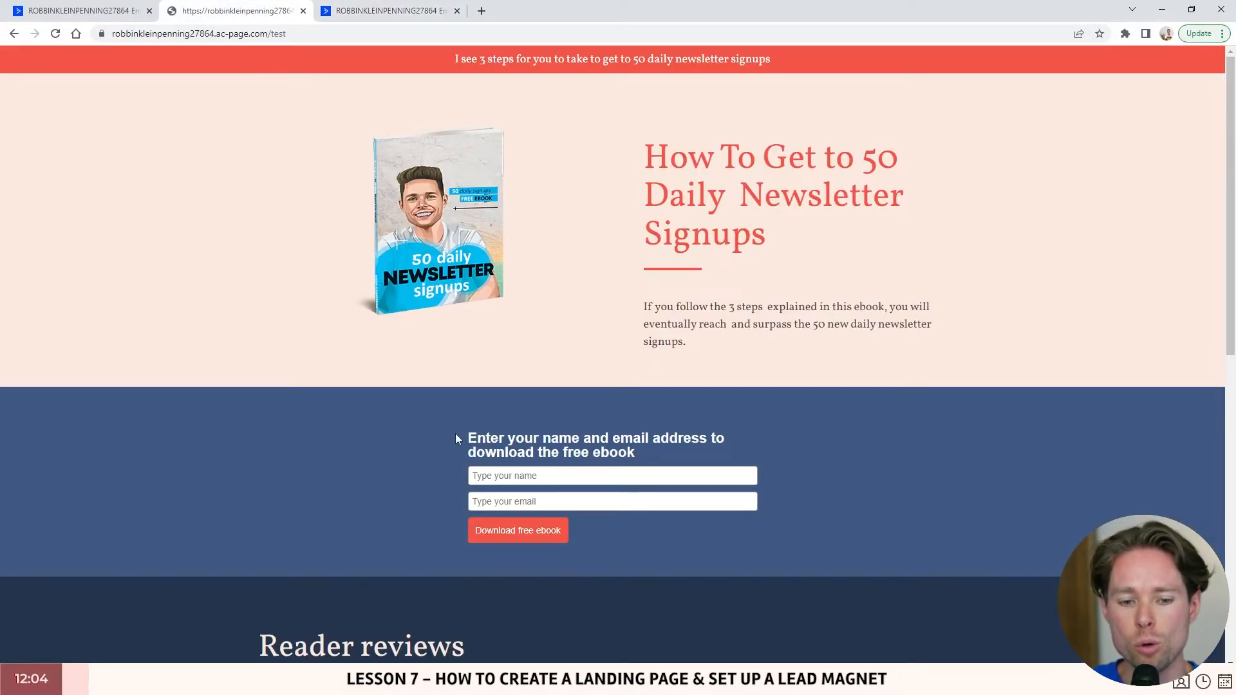
pyautogui.moveTo(455, 434); pyautogui.dragTo(685, 454)
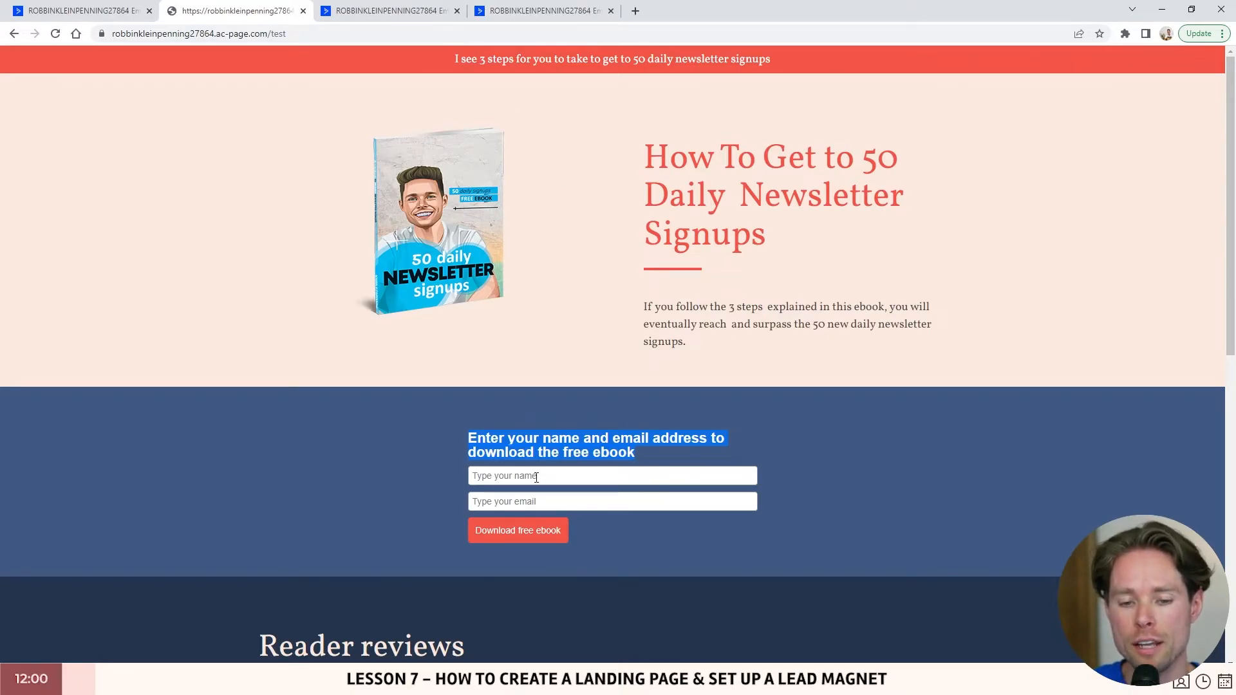
pyautogui.click(537, 477)
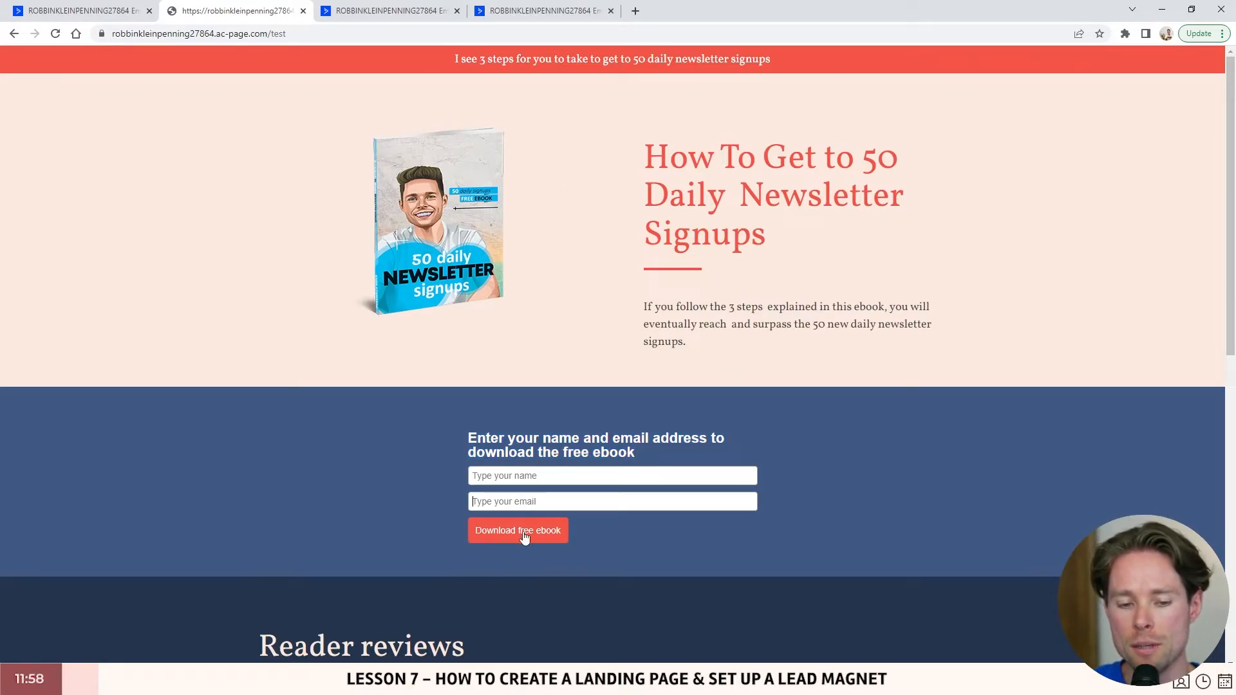
# - Review the form's Show Thank You message, then open Edit Form Action for the Leads list
pyautogui.click(386, 11)
pyautogui.tripleClick(1129, 197)
pyautogui.click(1102, 219)
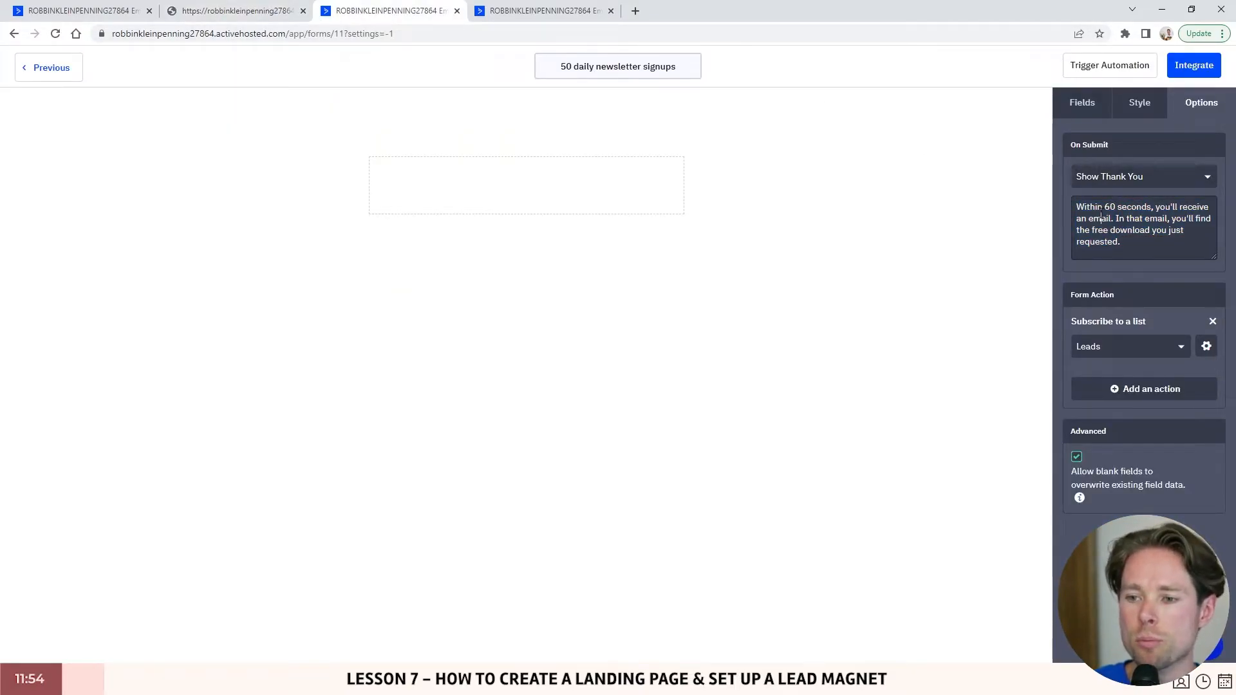
pyautogui.moveTo(1076, 206); pyautogui.dragTo(1135, 243)
pyautogui.click(1135, 243)
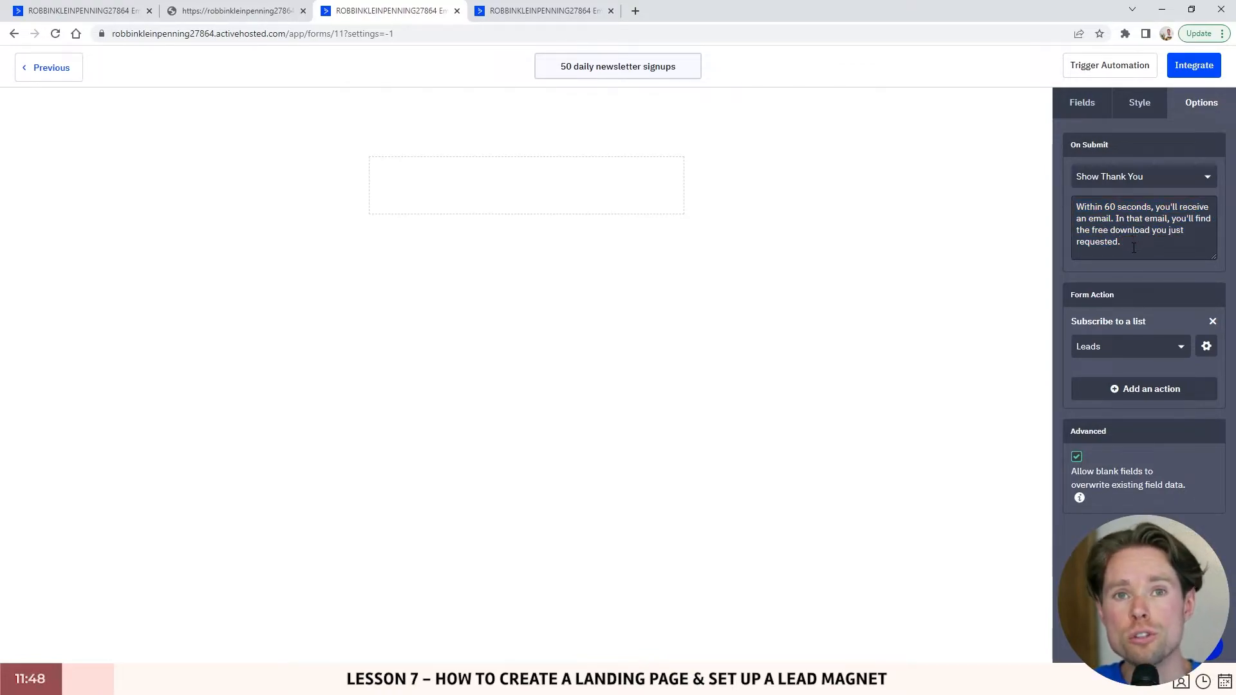
pyautogui.tripleClick(1117, 217)
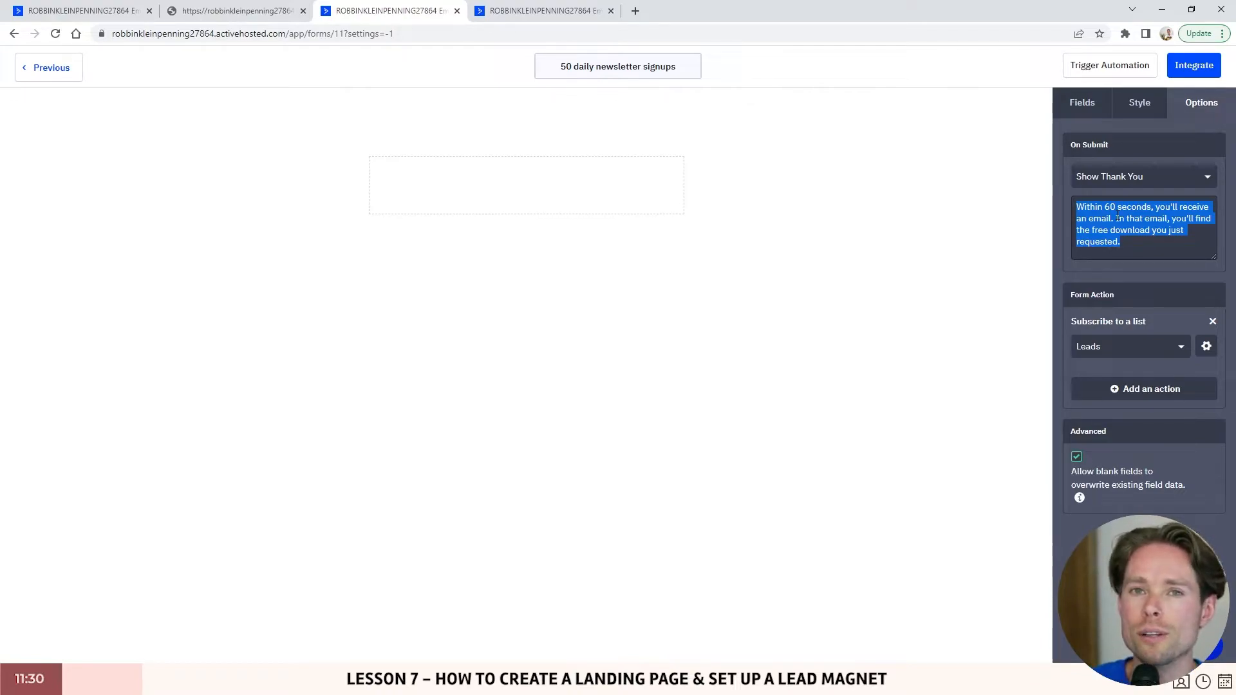
pyautogui.click(1157, 246)
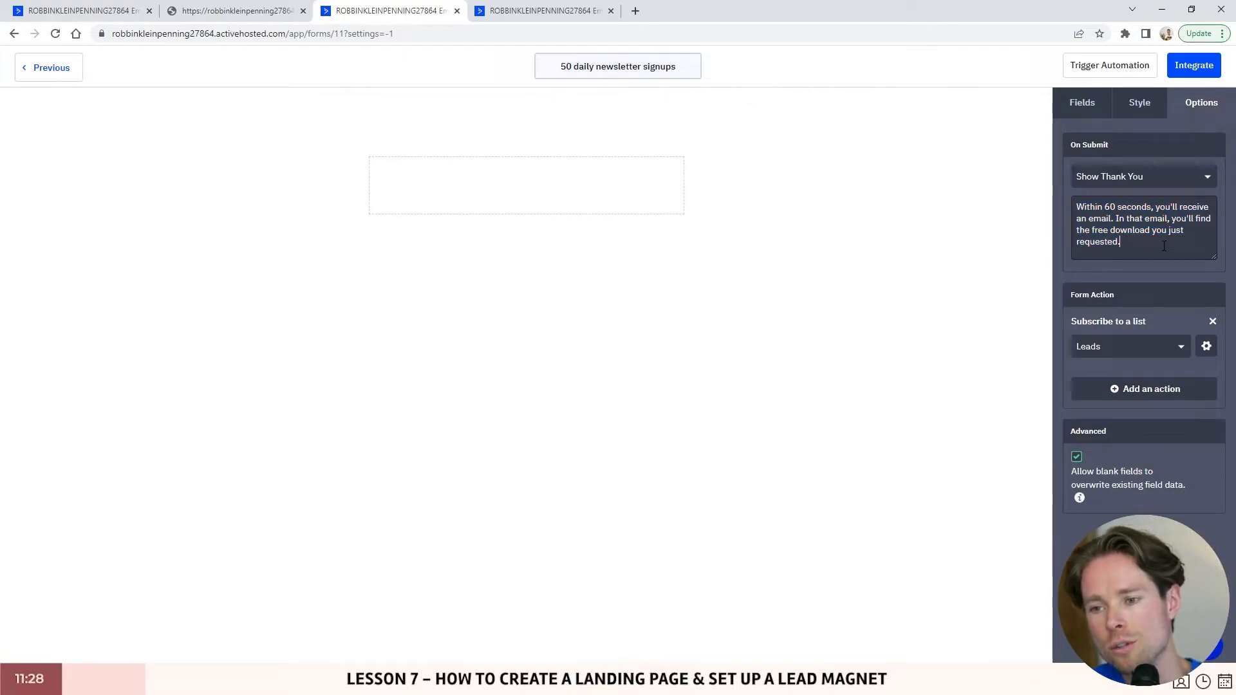
pyautogui.tripleClick(1111, 246)
pyautogui.click(1134, 246)
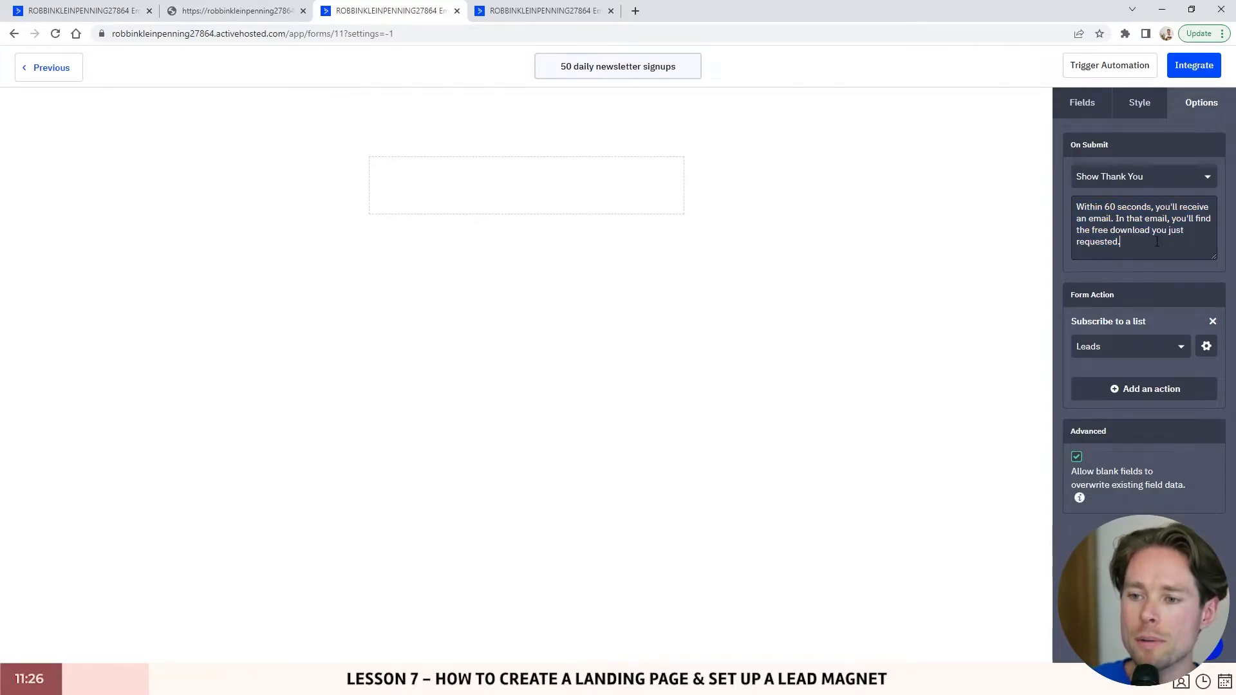
pyautogui.click(1214, 348)
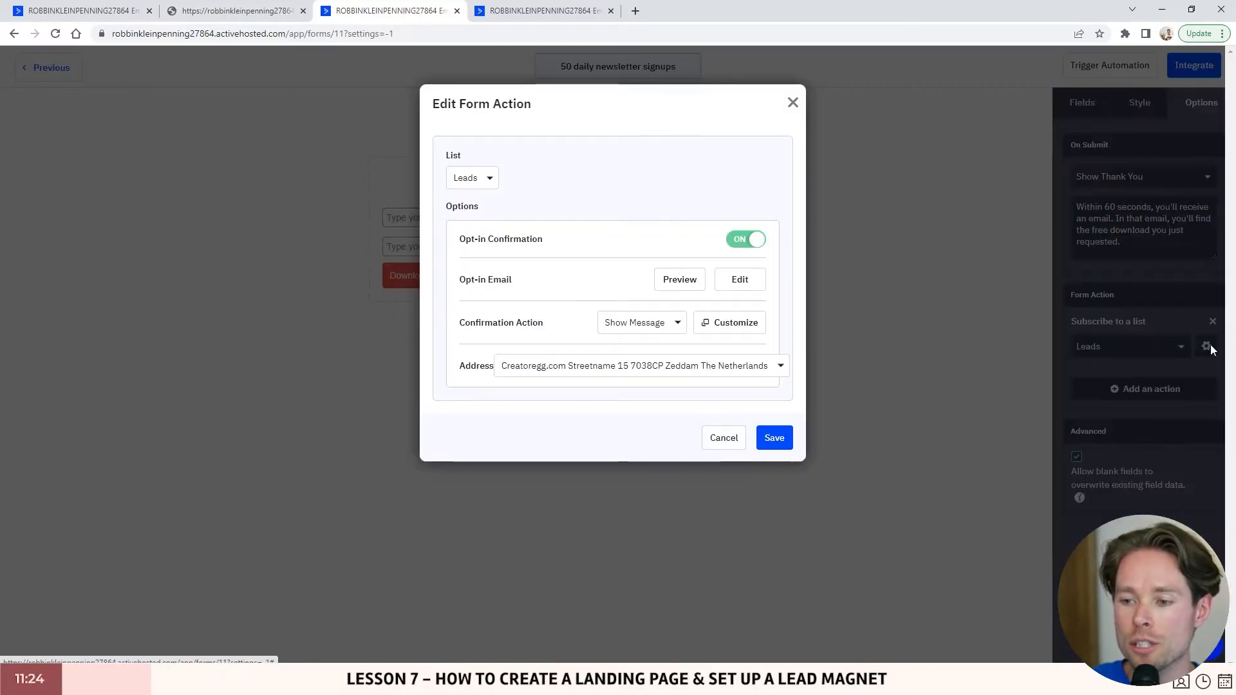
# - Open the ebook form's opt-in confirmation email in the email designer
pyautogui.click(744, 281)
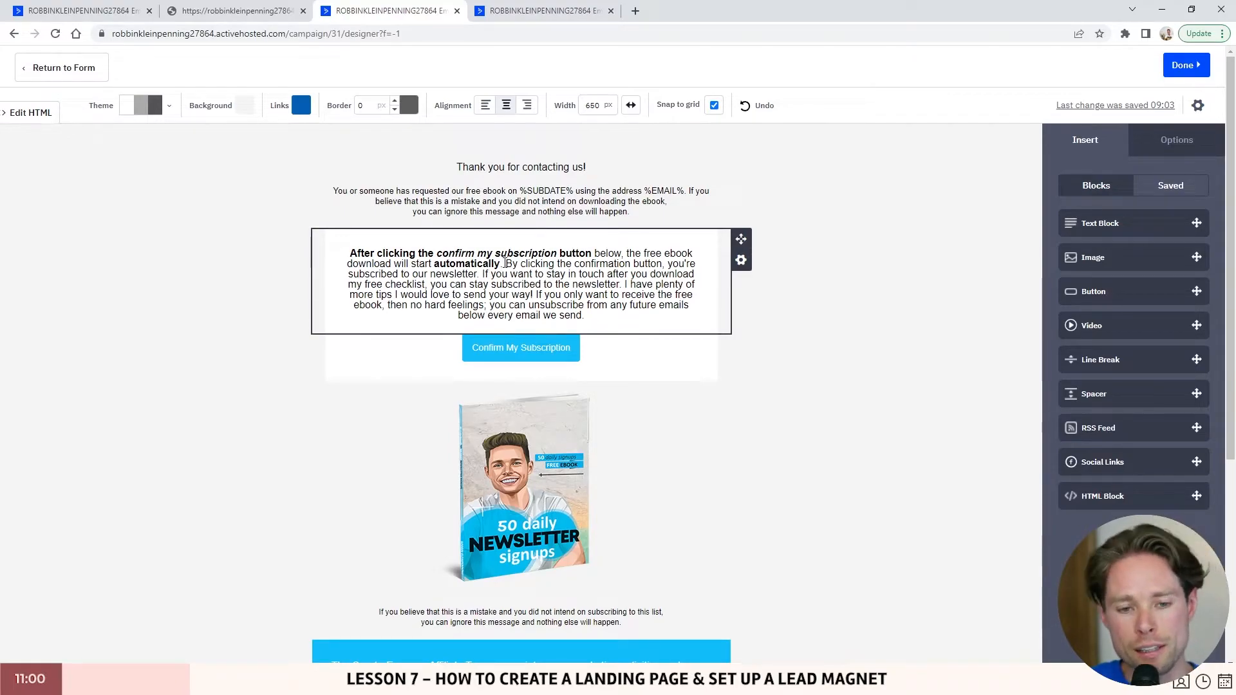
# - Select the Confirm My Subscription button and check its Google Drive link address
pyautogui.scroll(-1, 668, 199)
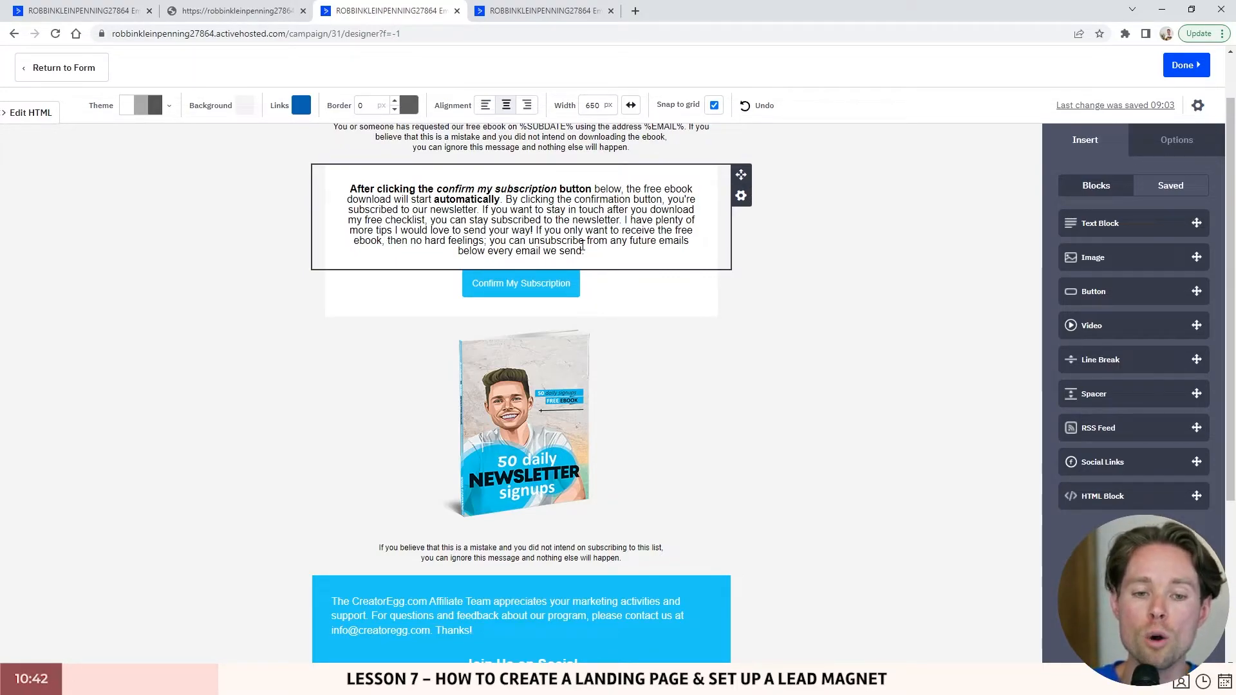
pyautogui.scroll(1, 598, 313)
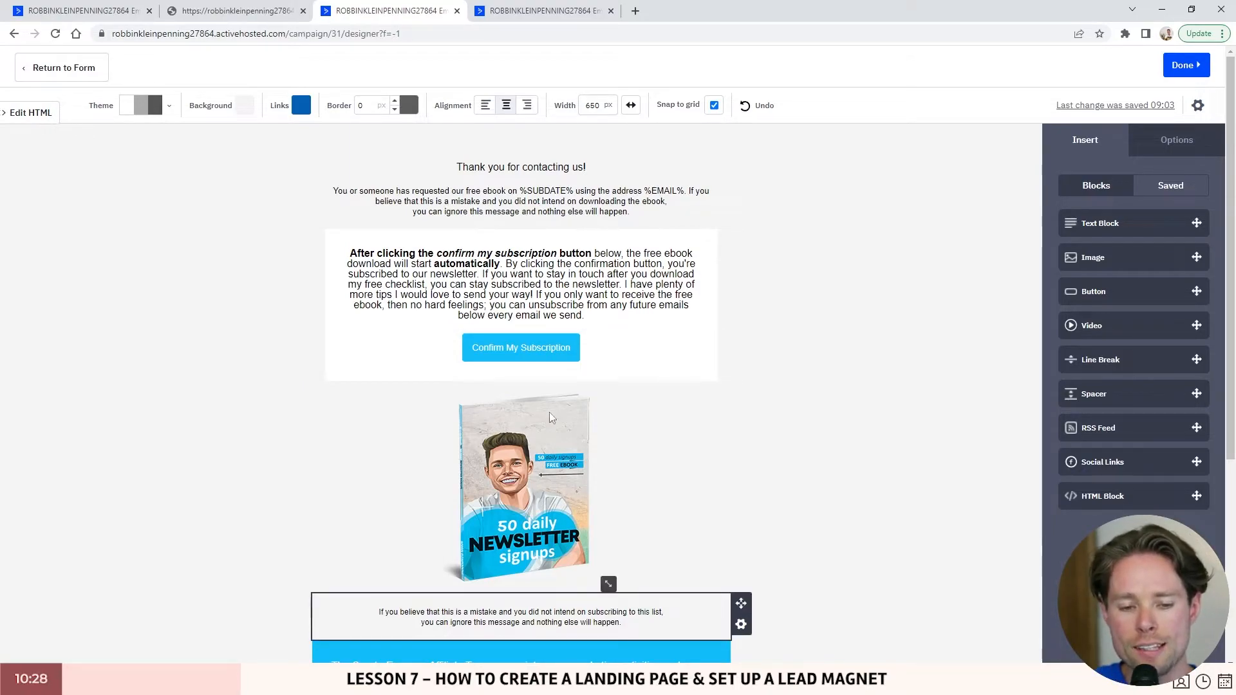
pyautogui.click(540, 350)
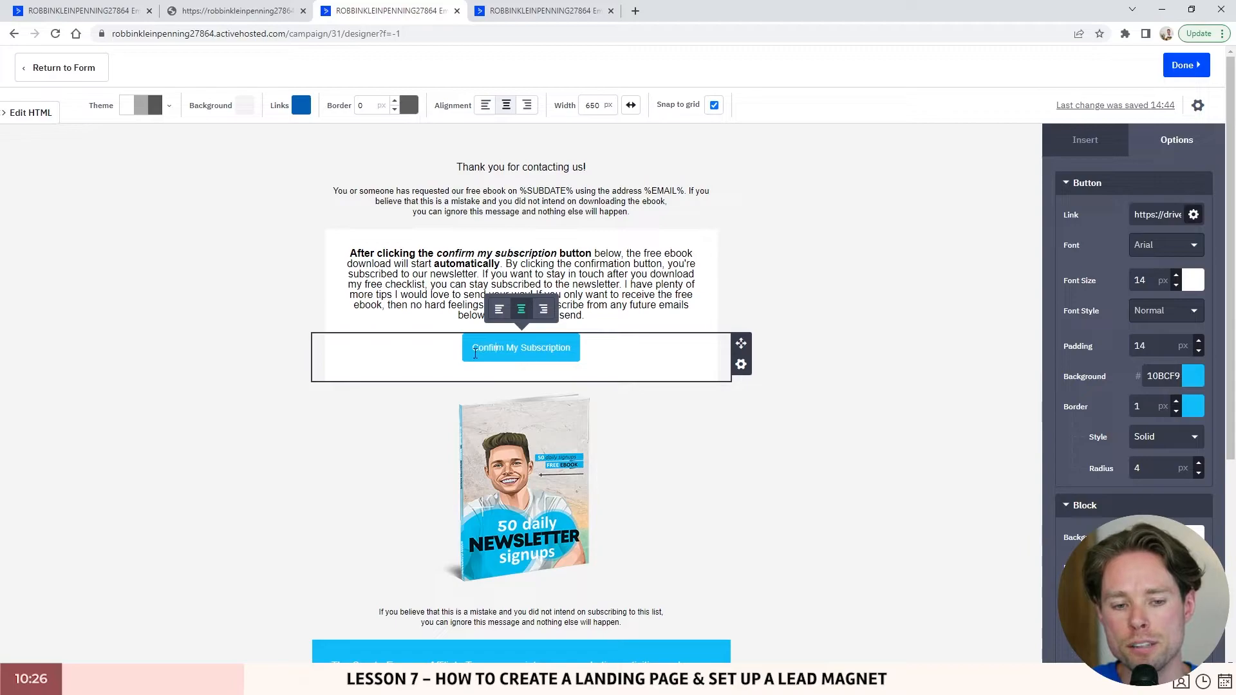
pyautogui.moveTo(1139, 216); pyautogui.dragTo(1078, 215)
pyautogui.click(1154, 216)
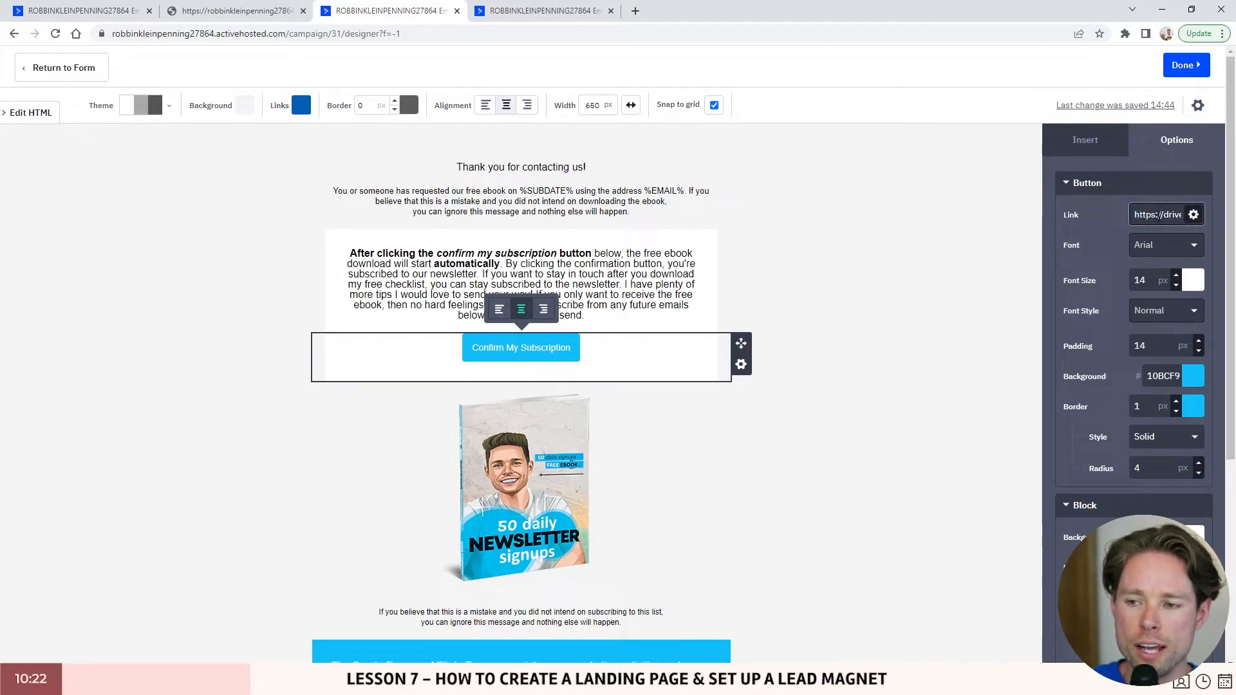
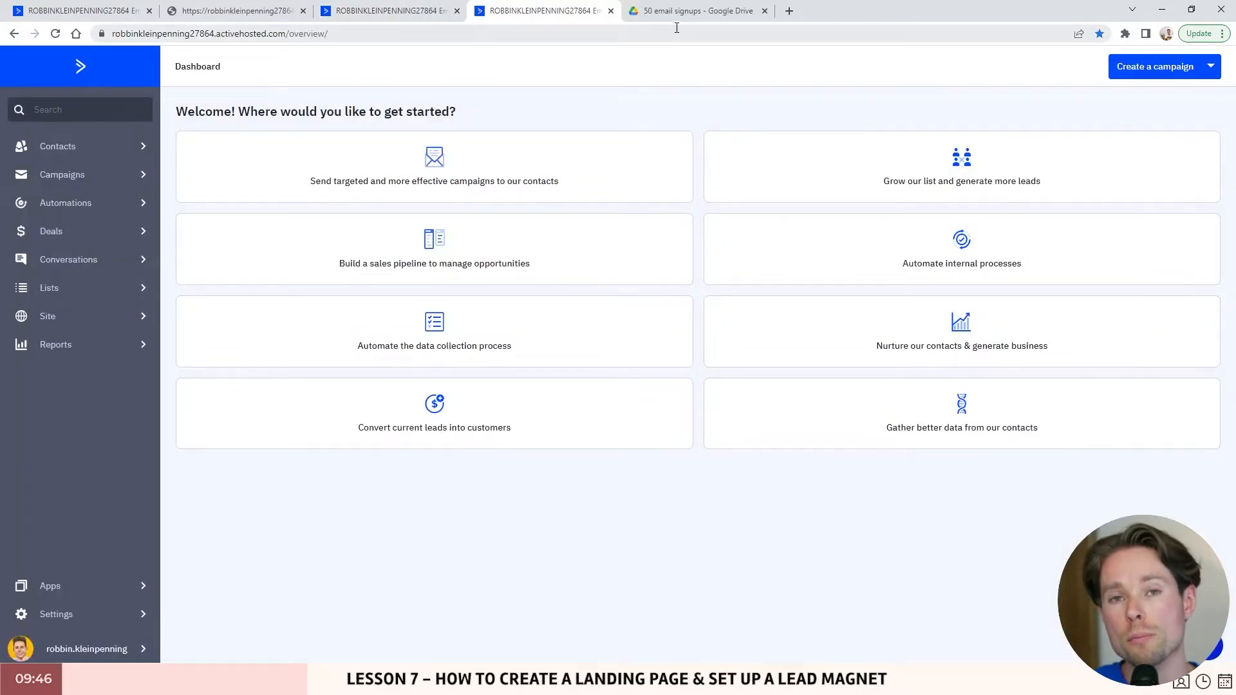
# - Copy the 50 daily newsletter signups PDF's anyone-with-the-link share link and open an incognito window
pyautogui.click(700, 14)
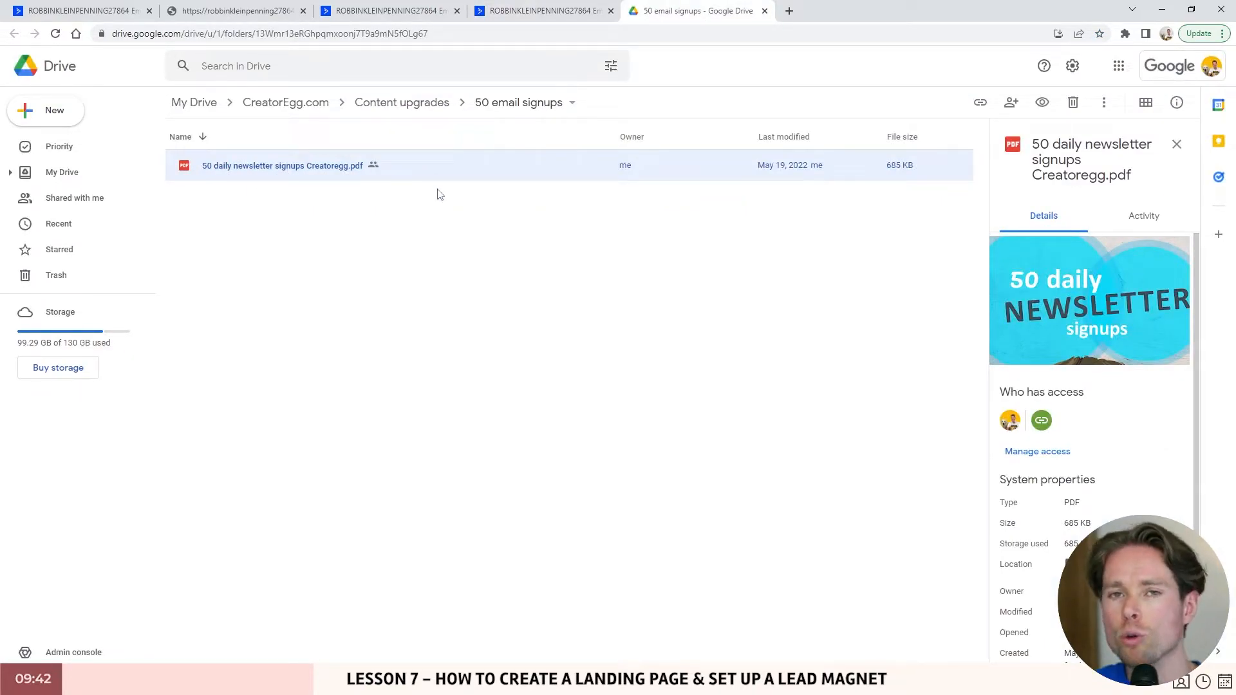
pyautogui.doubleClick(294, 166)
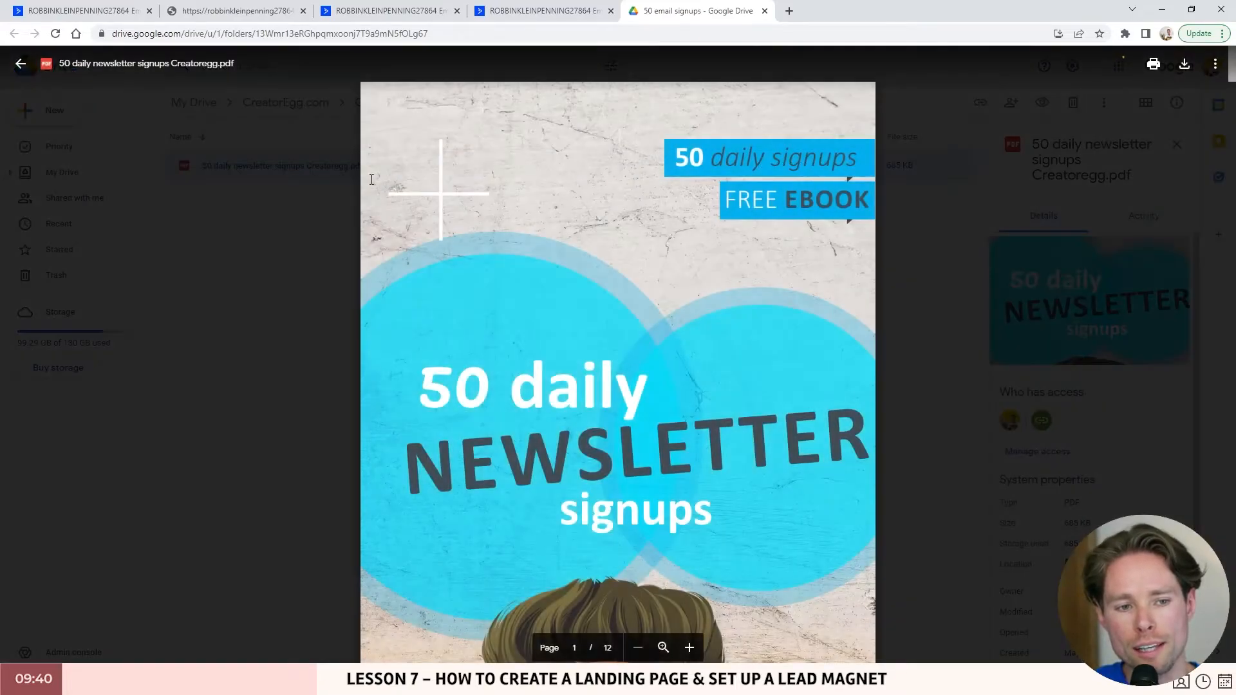
pyautogui.click(1215, 63)
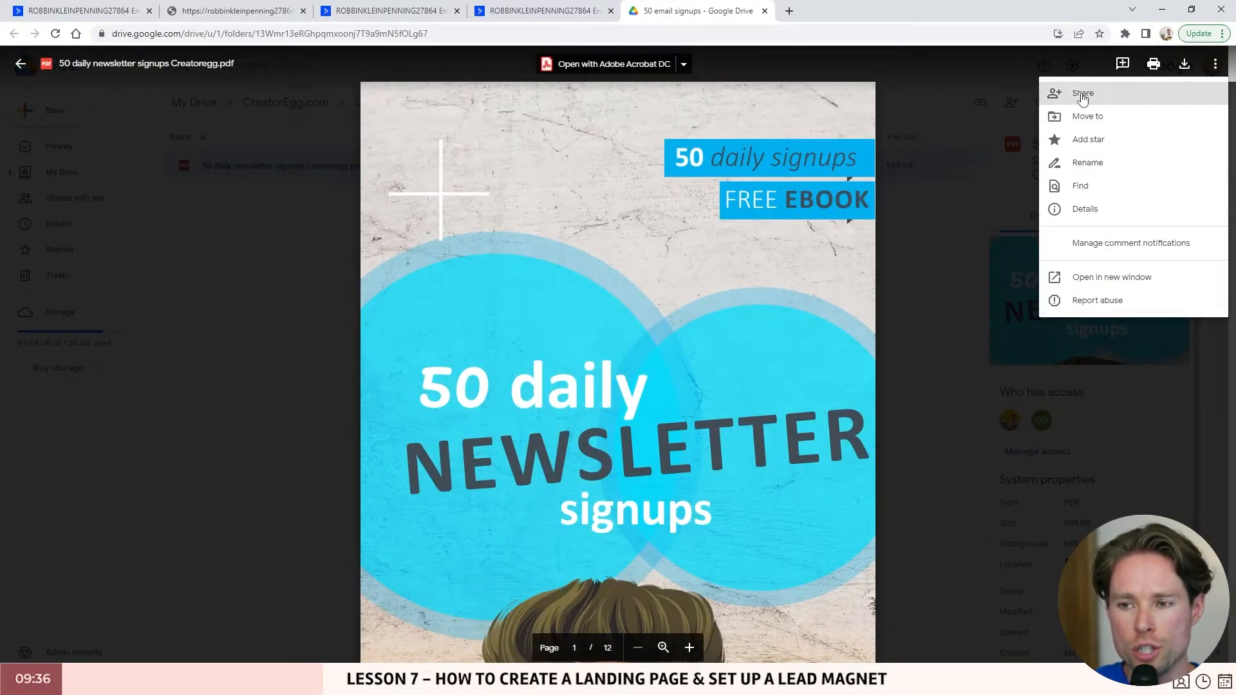
pyautogui.click(1112, 98)
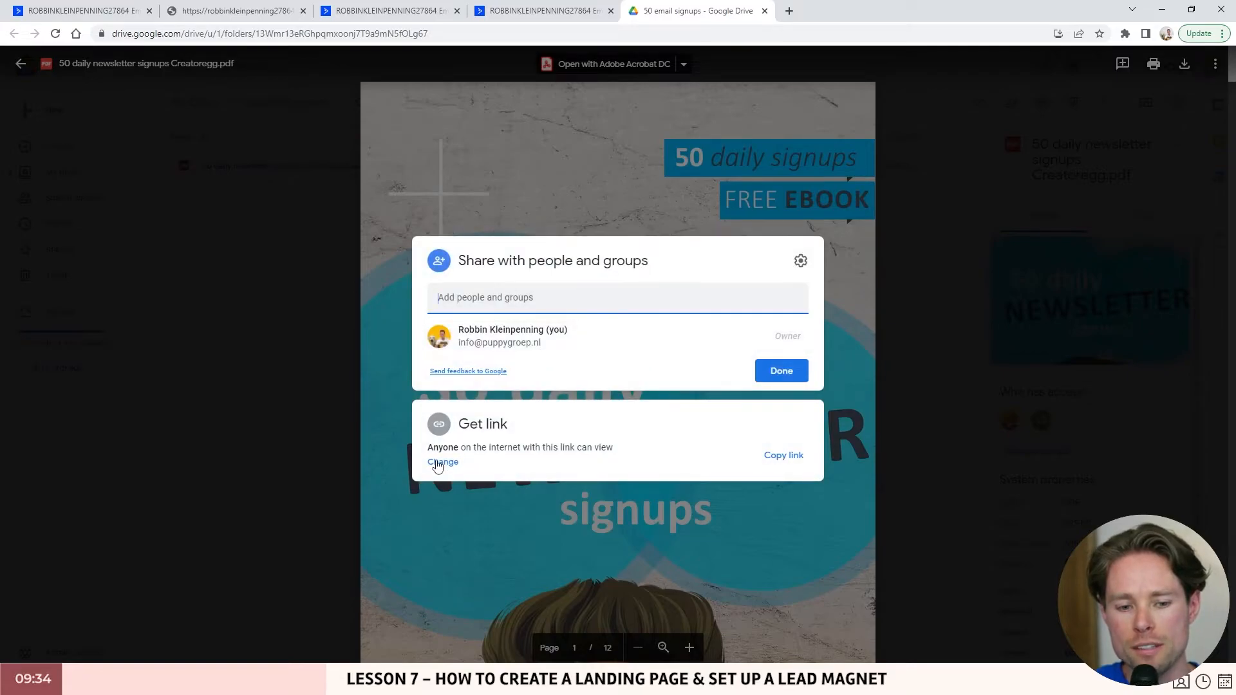
pyautogui.click(437, 465)
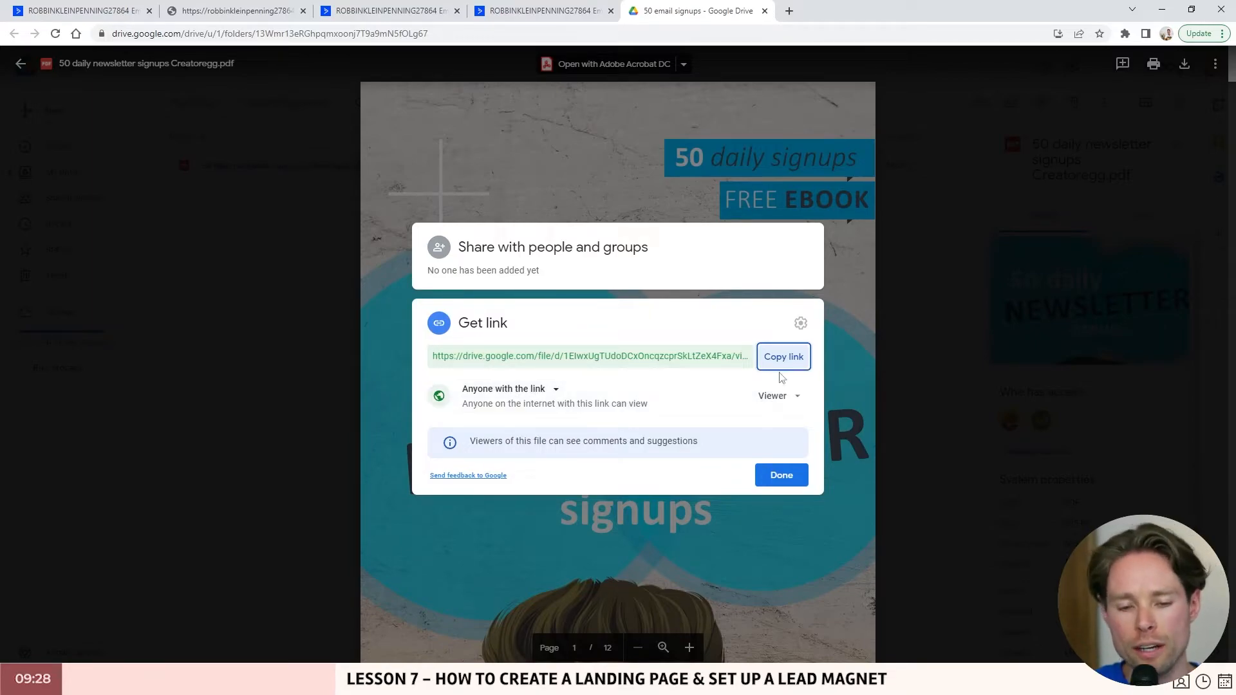
pyautogui.click(791, 357)
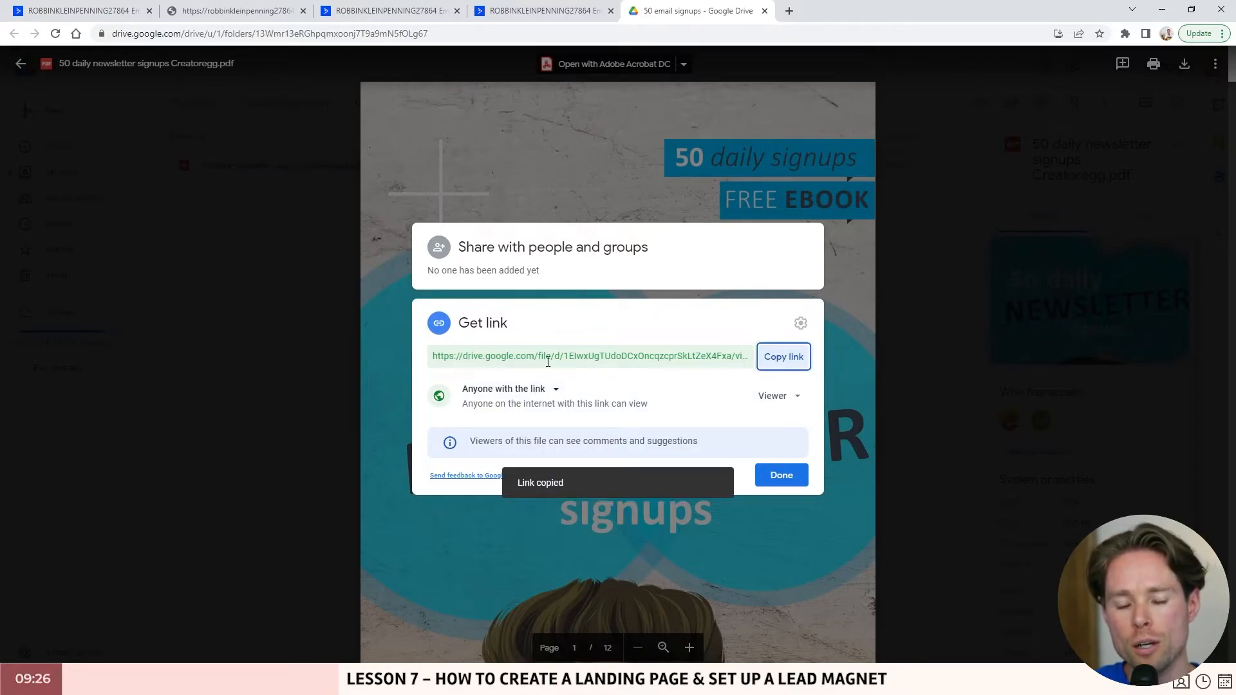
pyautogui.click(1222, 38)
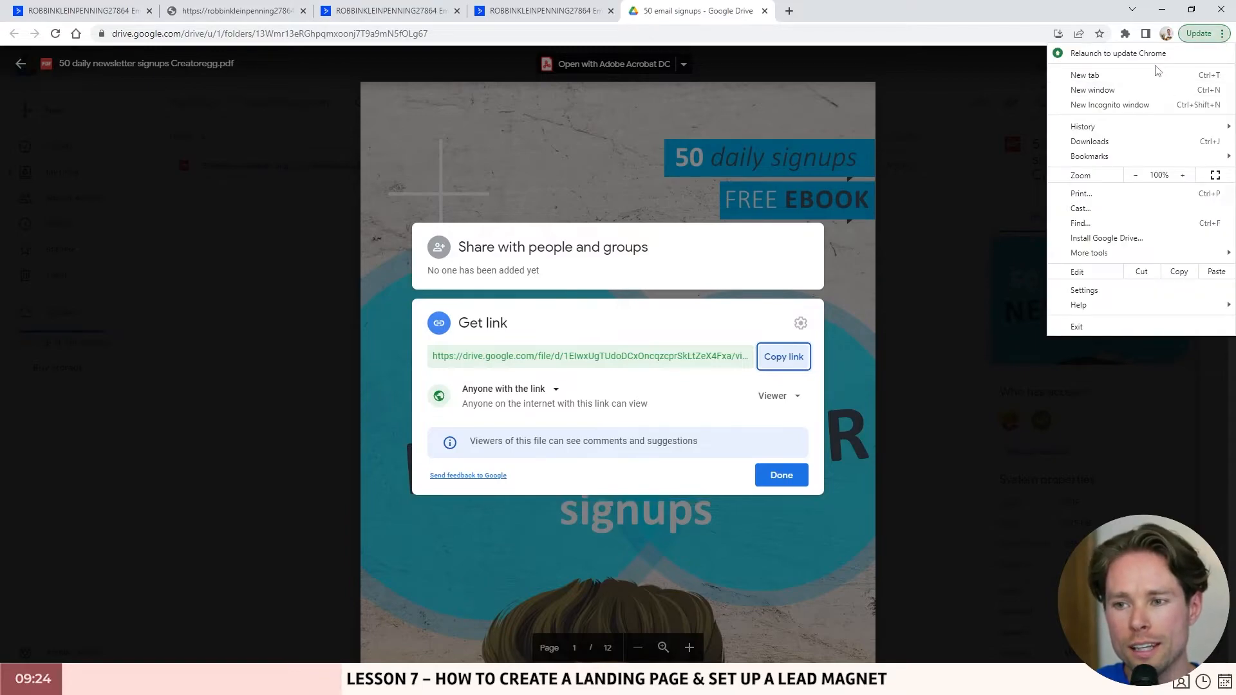
pyautogui.click(1109, 105)
# - Load the PDF's Drive share link in incognito to confirm it opens without signing in
pyautogui.hotkey('ctrl', 'v')
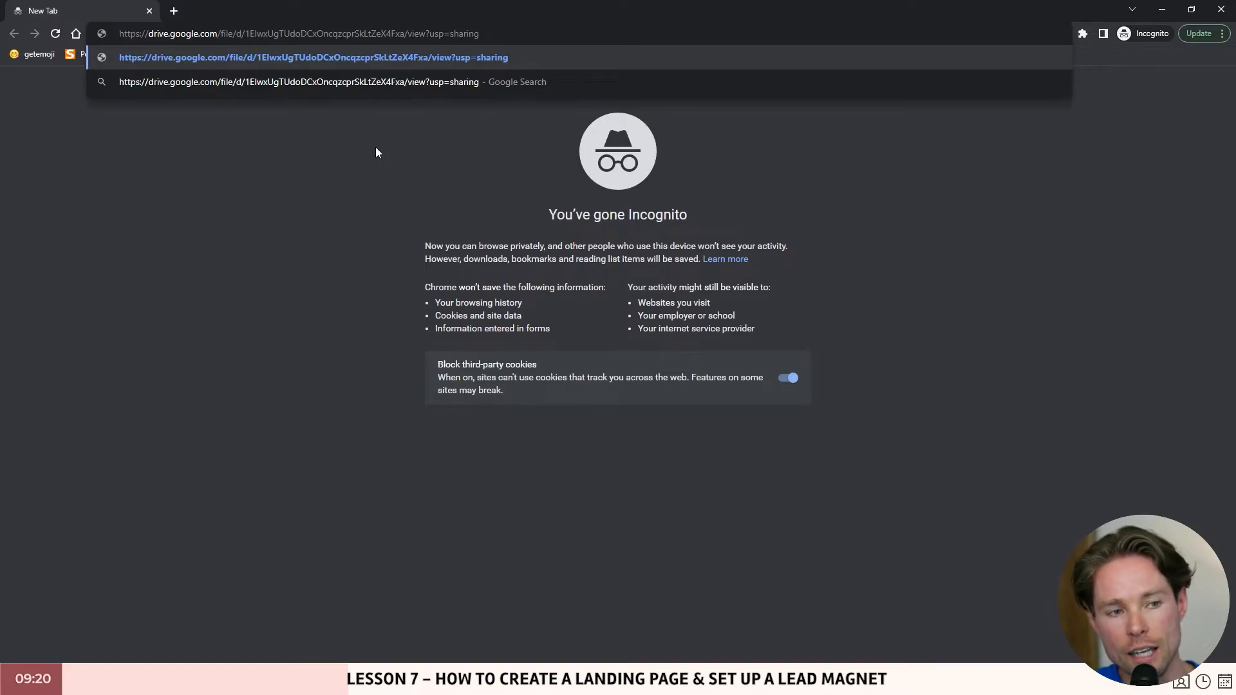
pyautogui.press('Return')
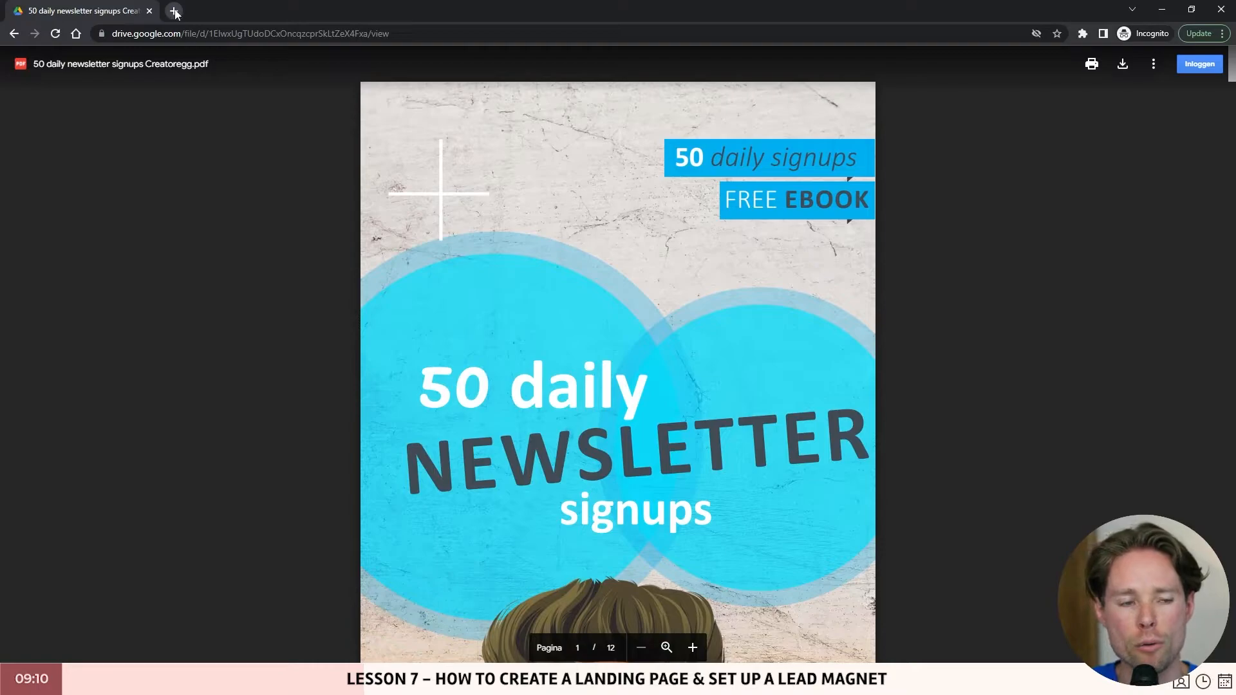
pyautogui.click(211, 32)
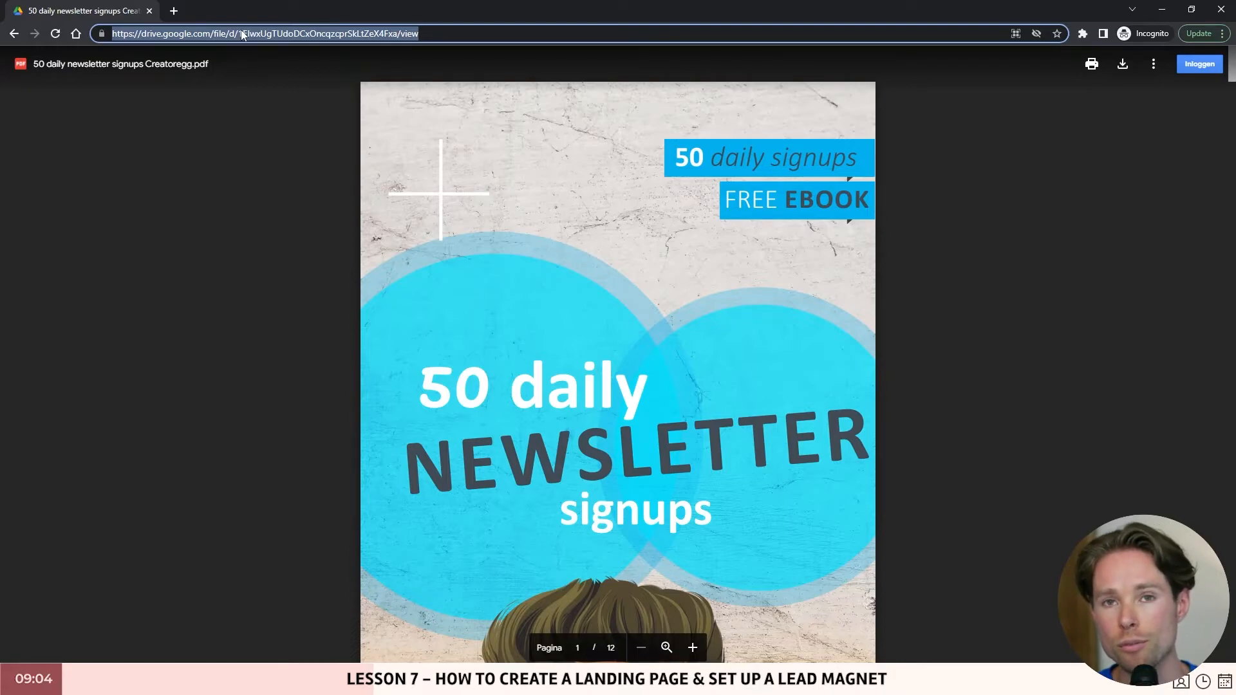
# - Search 'direct download google drive link' and open the Google Drive Direct Link Generator
pyautogui.click(177, 13)
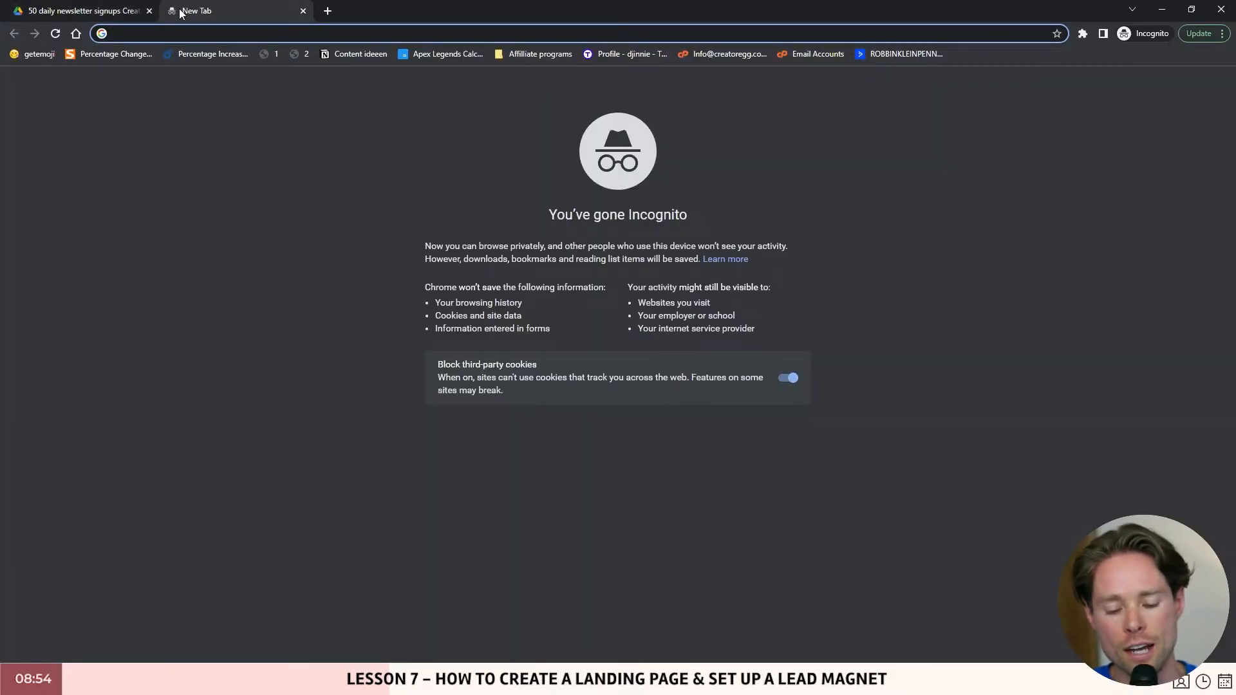
pyautogui.write('direct download ')
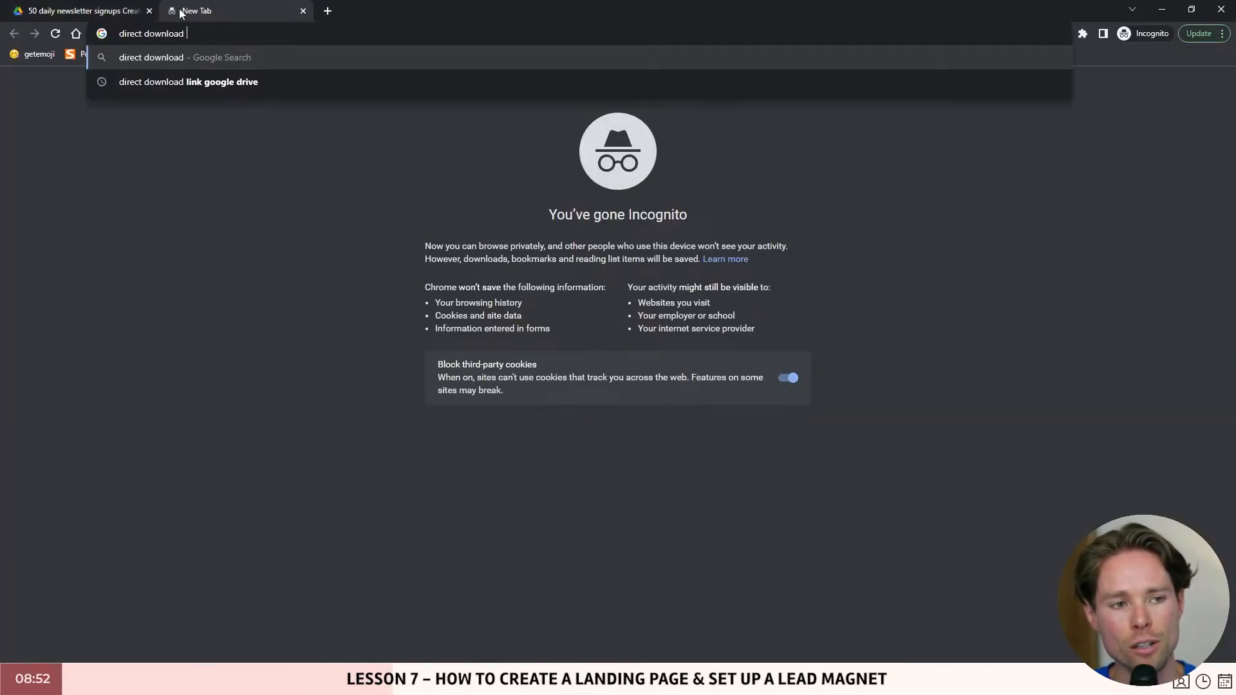
pyautogui.write('google drivelink')
pyautogui.press('Left')
pyautogui.press('Left')
pyautogui.press('Left')
pyautogui.press('Left')
pyautogui.write('drive')
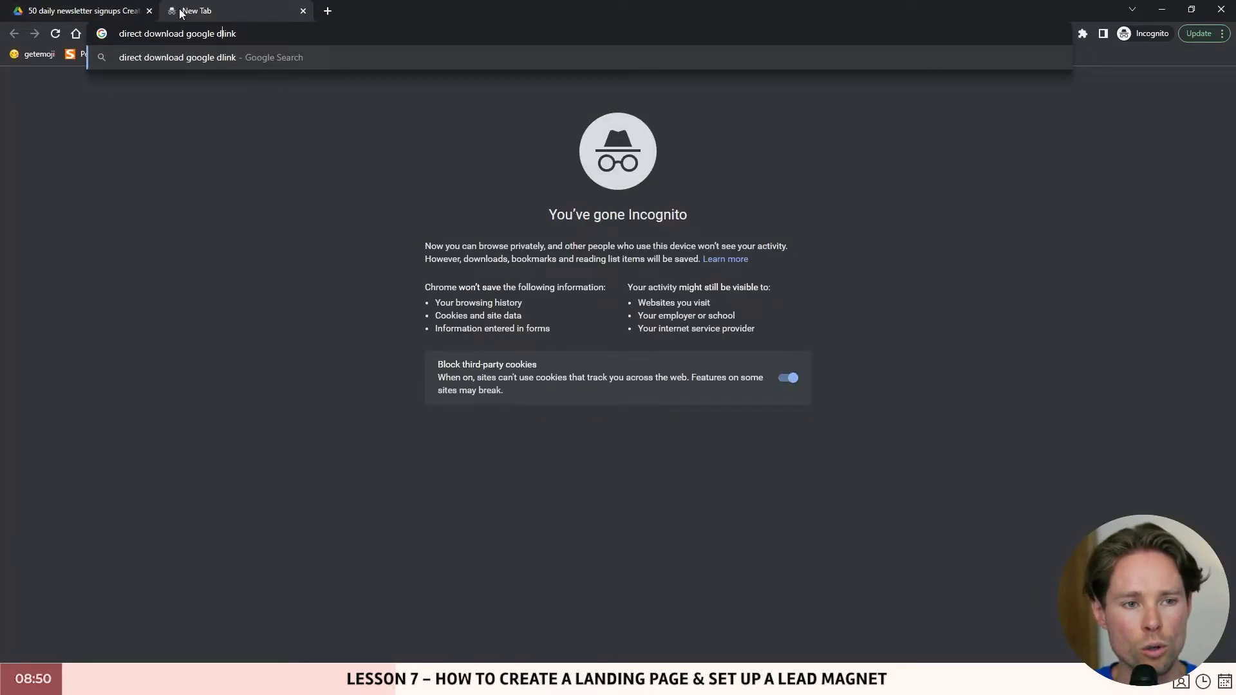
pyautogui.press('Return')
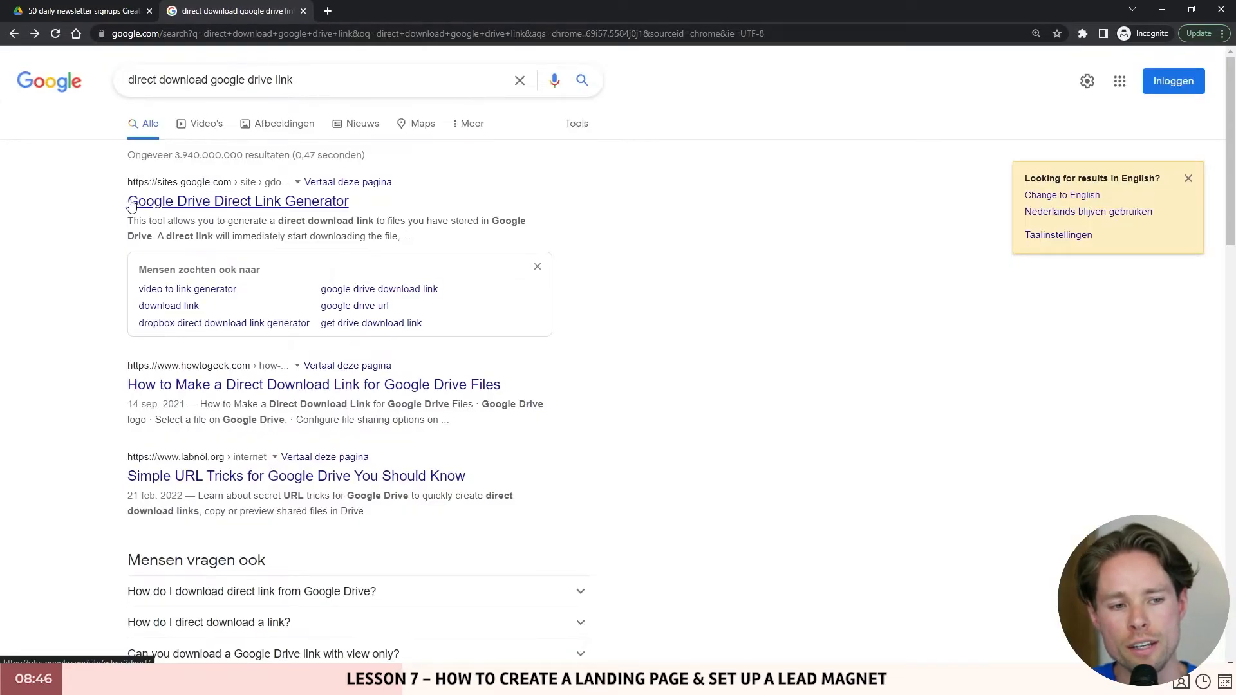
pyautogui.click(233, 203)
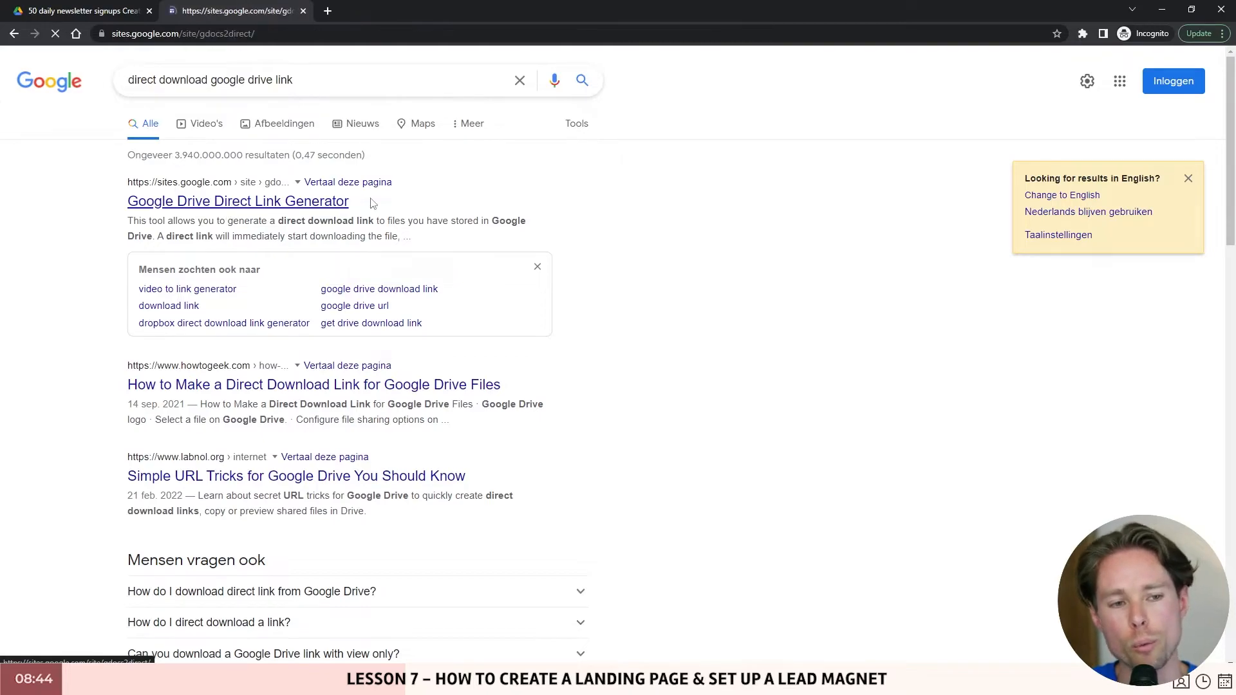
# - Convert the PDF's sharing URL into a direct download link and load it in a new tab
pyautogui.scroll(-3, 580, 408)
pyautogui.click(353, 256)
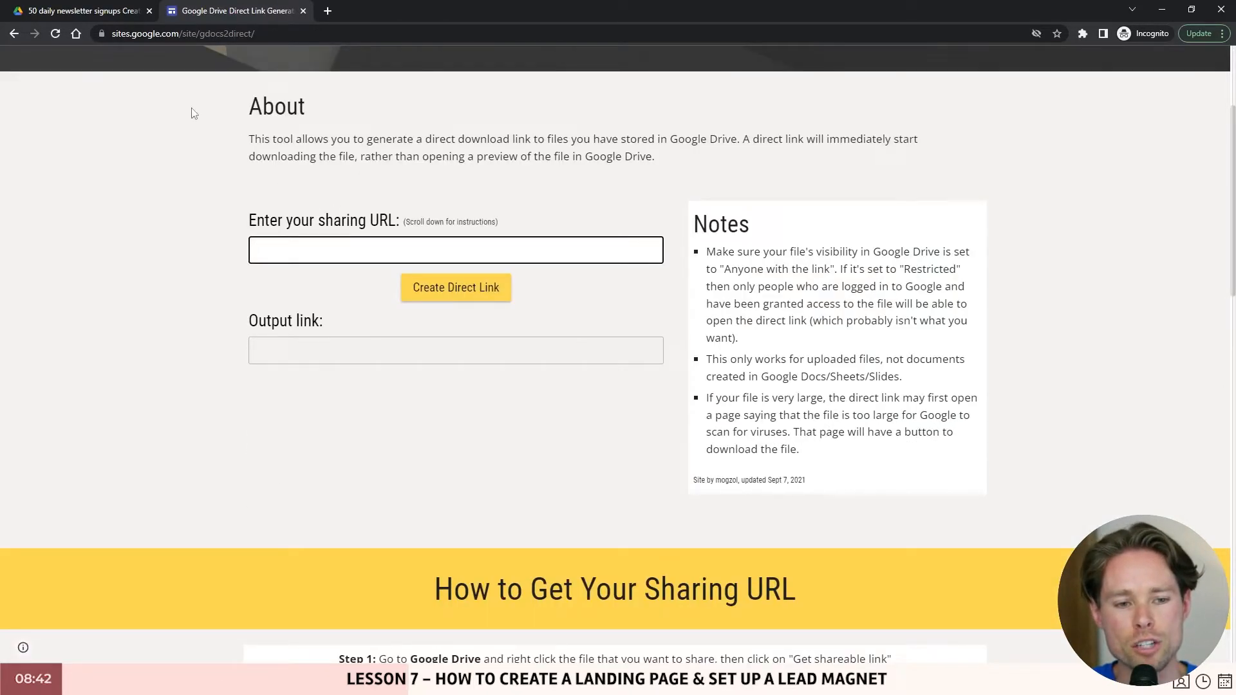
pyautogui.click(119, 11)
pyautogui.click(257, 11)
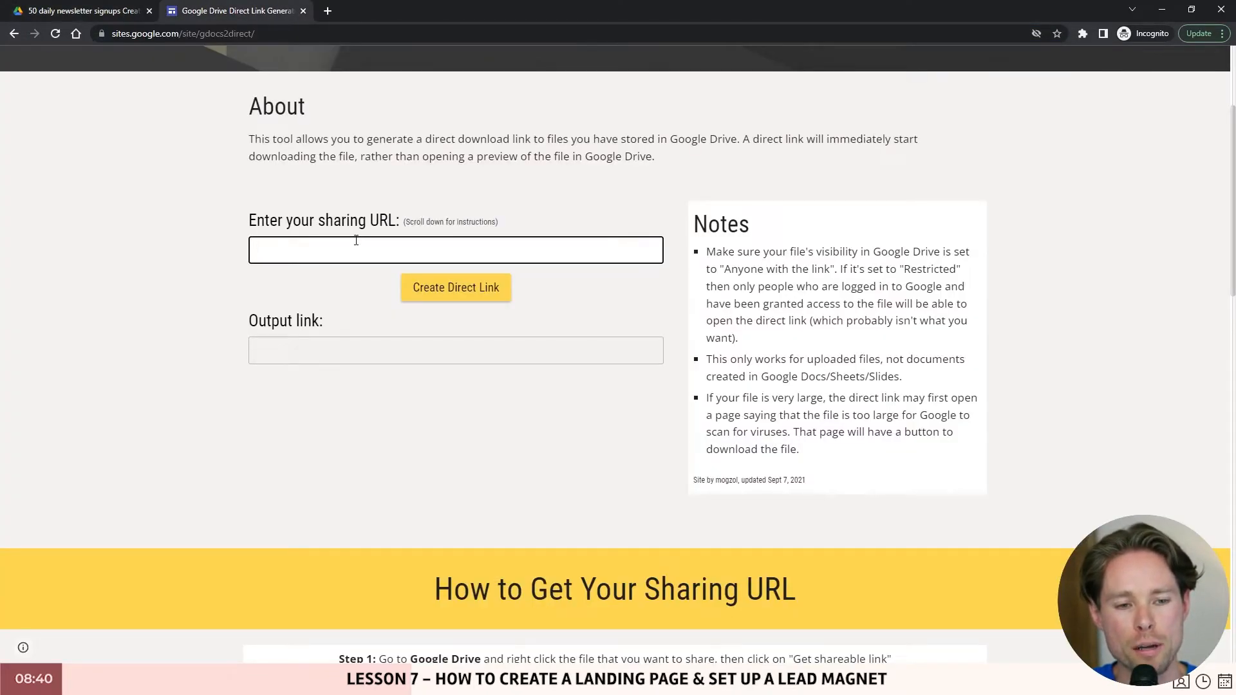
pyautogui.hotkey('ctrl', 'v')
pyautogui.click(443, 289)
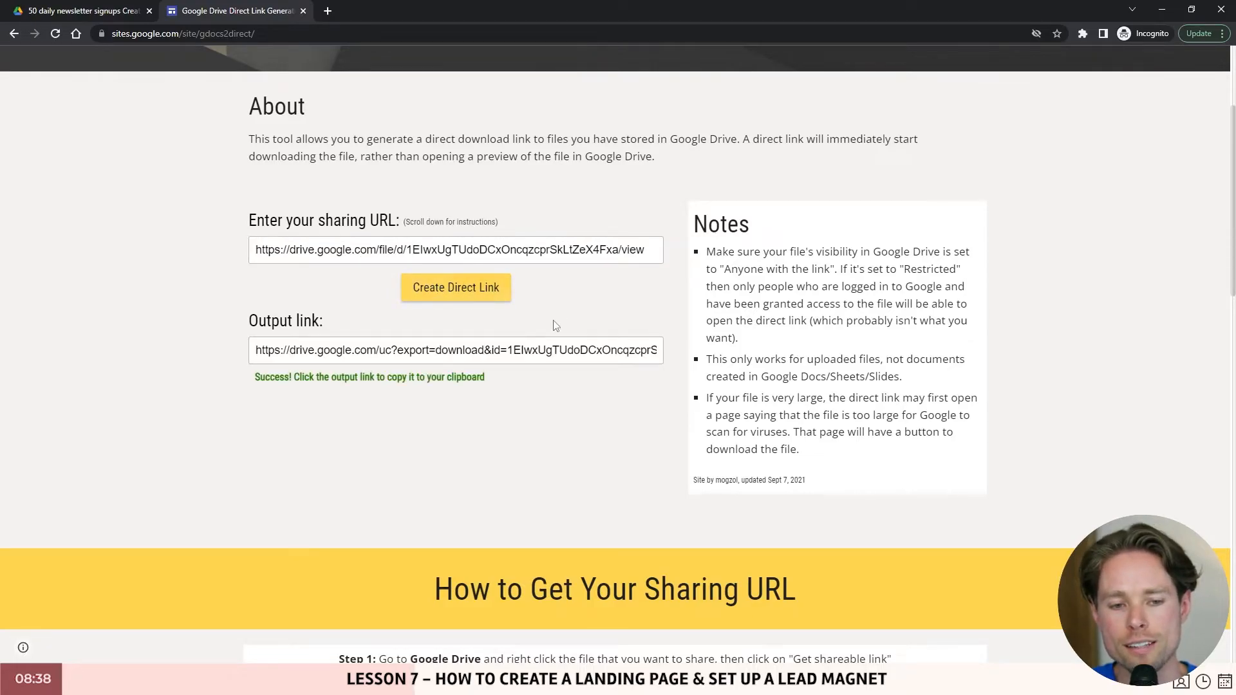
pyautogui.click(353, 351)
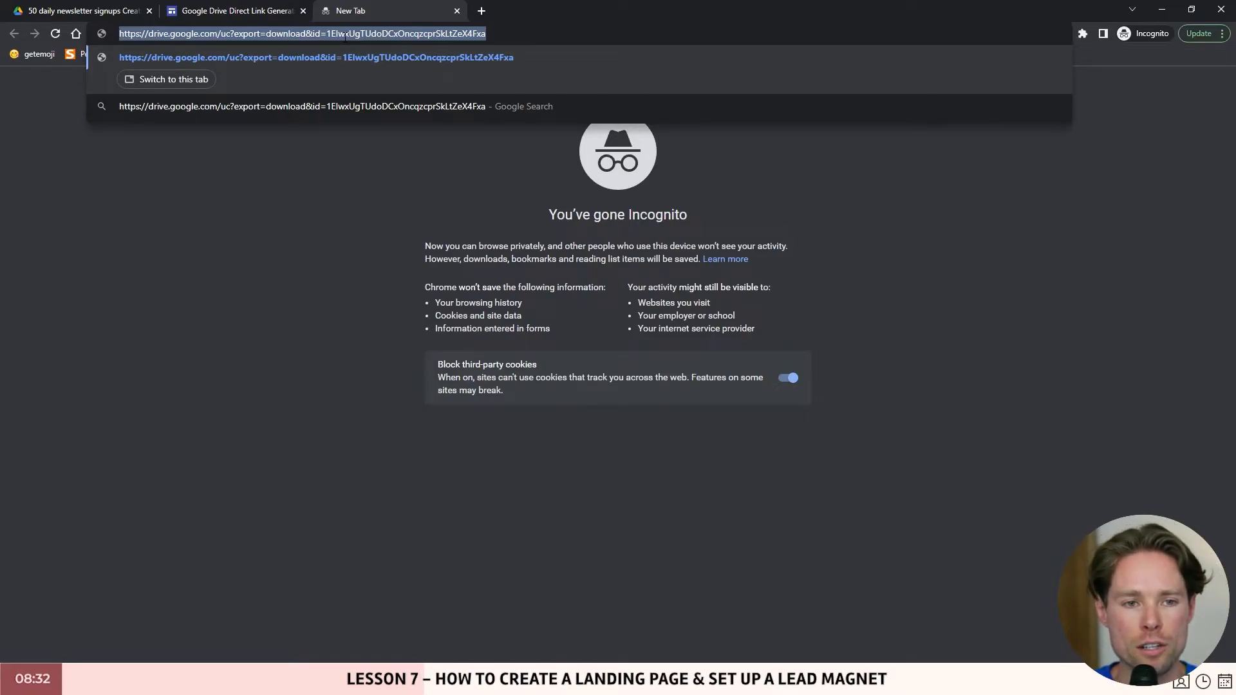
pyautogui.press('Return')
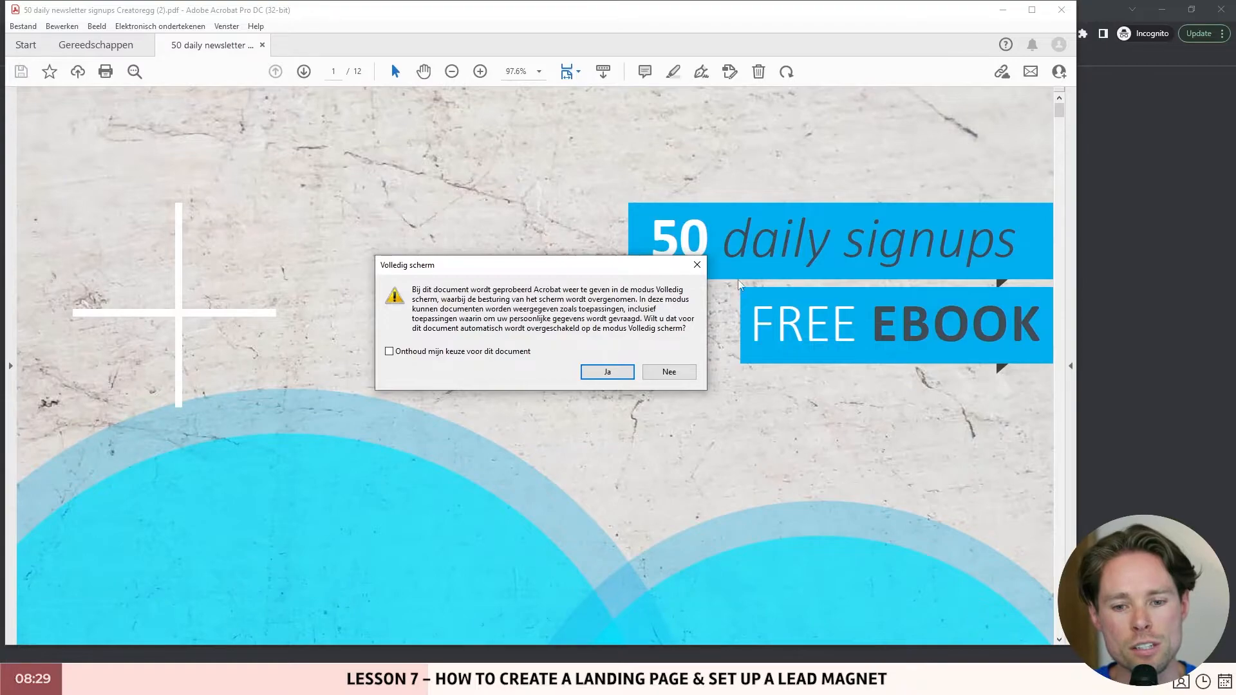
# - Dismiss Acrobat's full-screen prompt to return to the confirmation email design
pyautogui.click(698, 264)
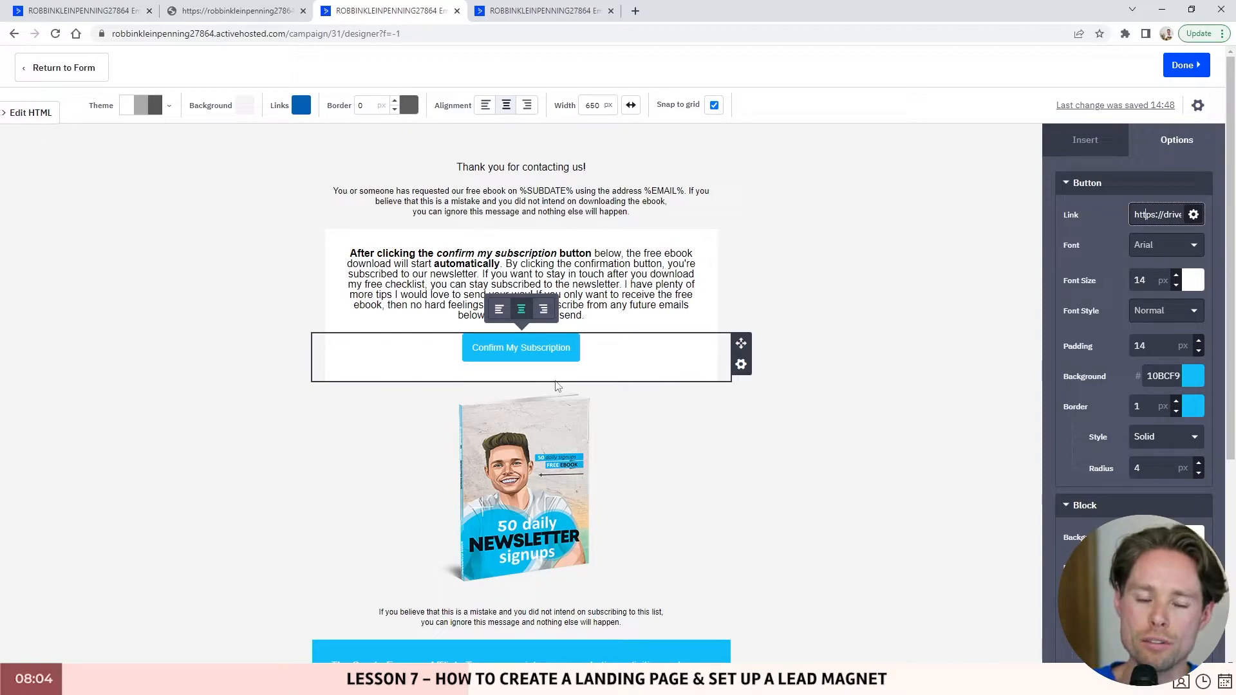
# - Replace the Confirm My Subscription button's Drive URL with %CONFIRMLINK% and finish the email
pyautogui.click(557, 386)
pyautogui.moveTo(29, 140); pyautogui.dragTo(453, 141)
pyautogui.hotkey('ctrl', 'c')
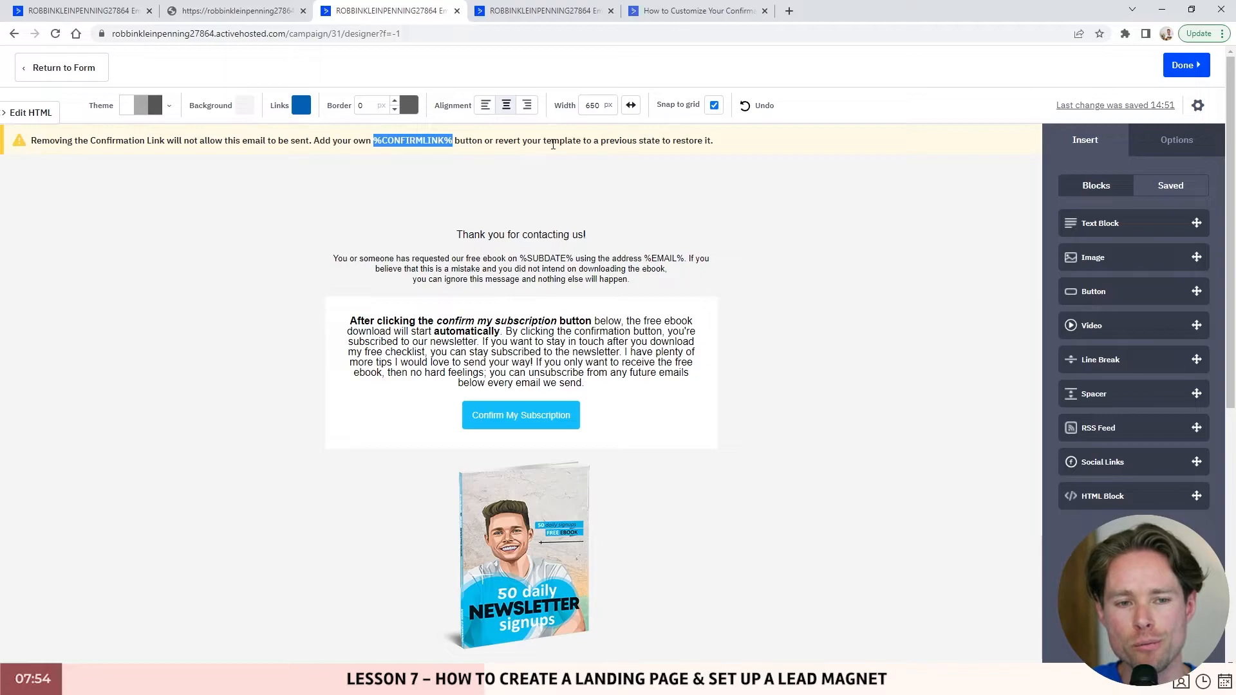
pyautogui.click(521, 417)
pyautogui.click(1166, 214)
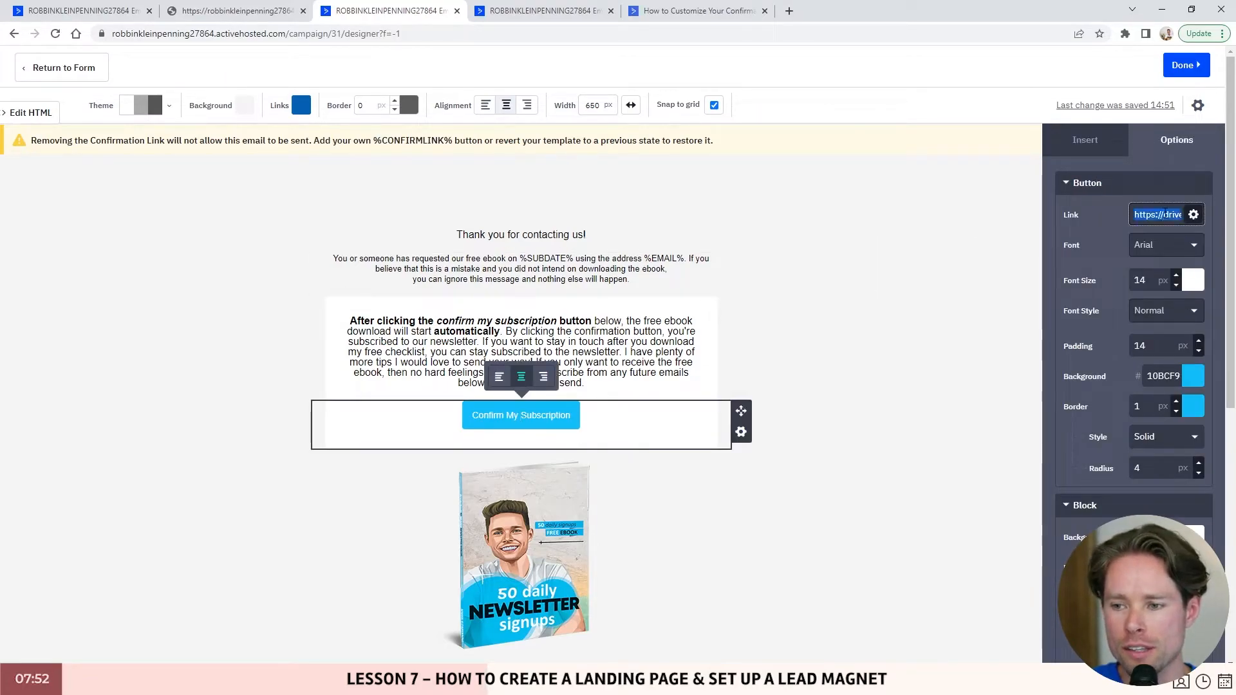
pyautogui.hotkey('ctrl', 'v')
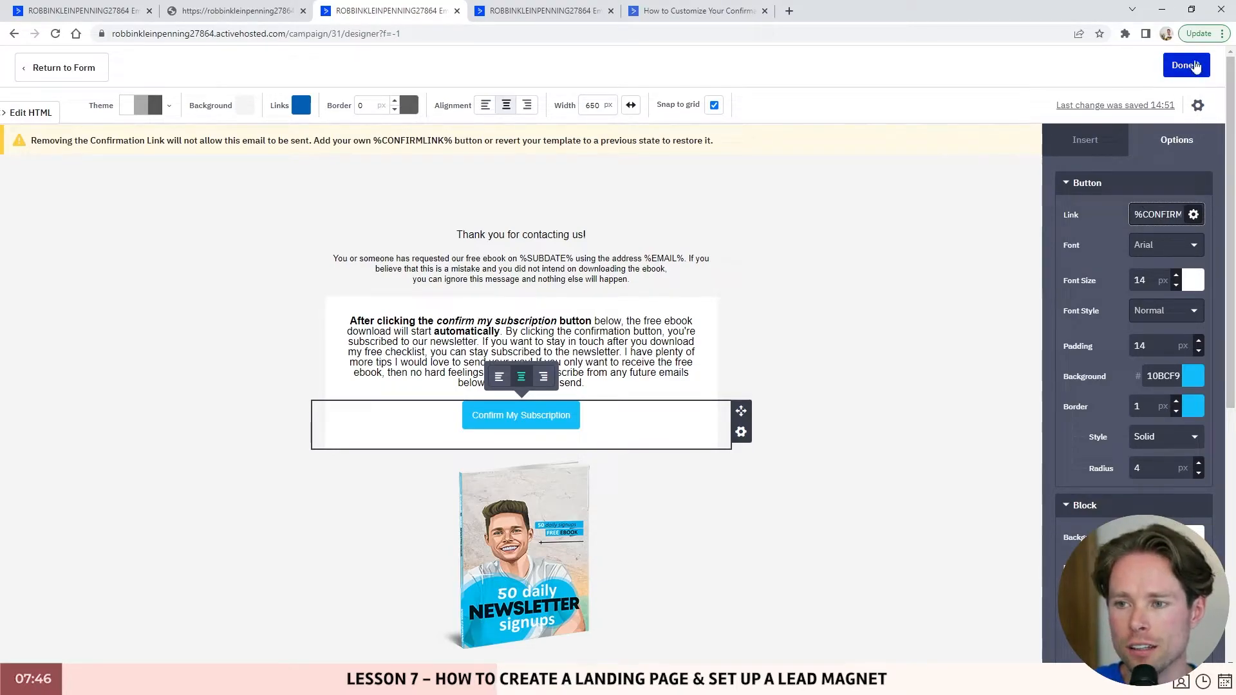
pyautogui.click(1195, 65)
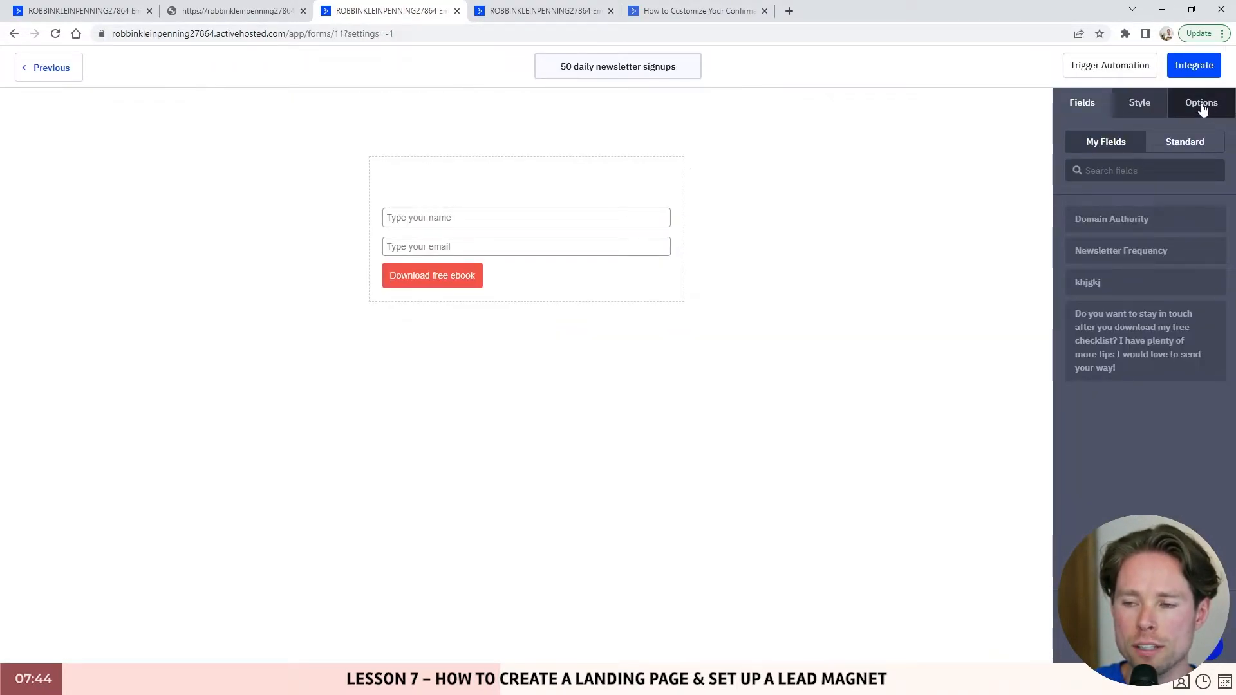
# - Set the Leads opt-in confirmation to redirect to the PDF's Drive download URL and save
pyautogui.click(1202, 108)
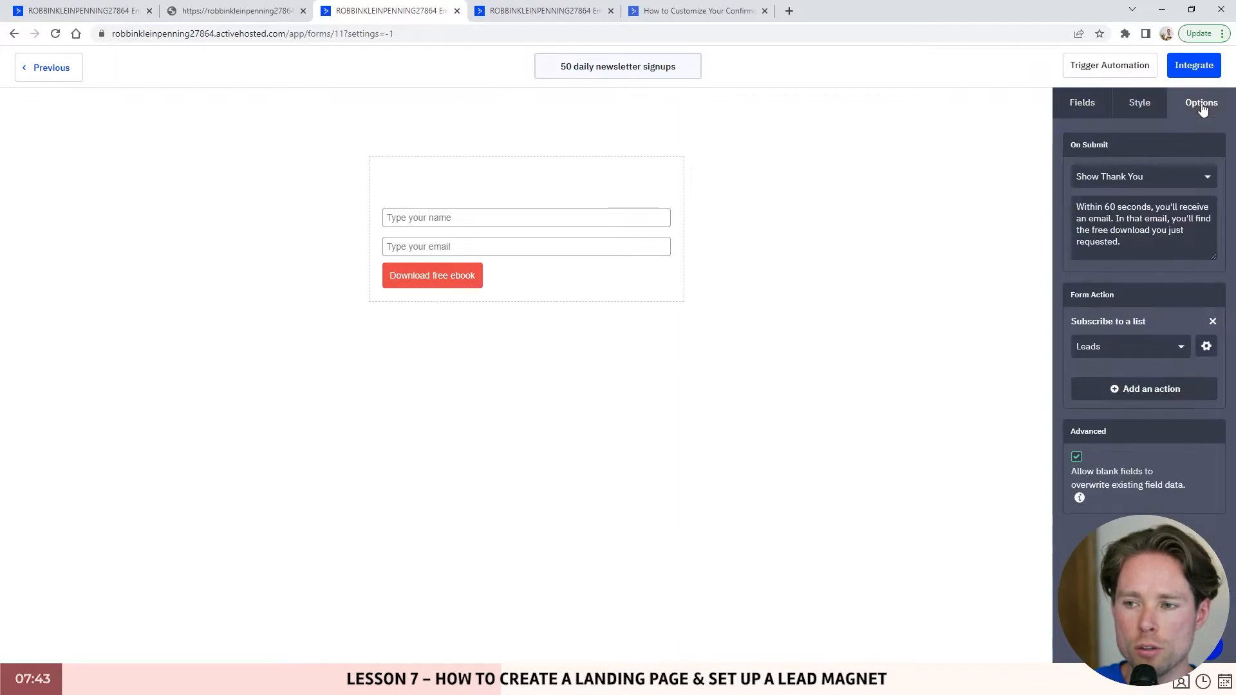
pyautogui.click(1207, 347)
pyautogui.moveTo(459, 322); pyautogui.dragTo(577, 326)
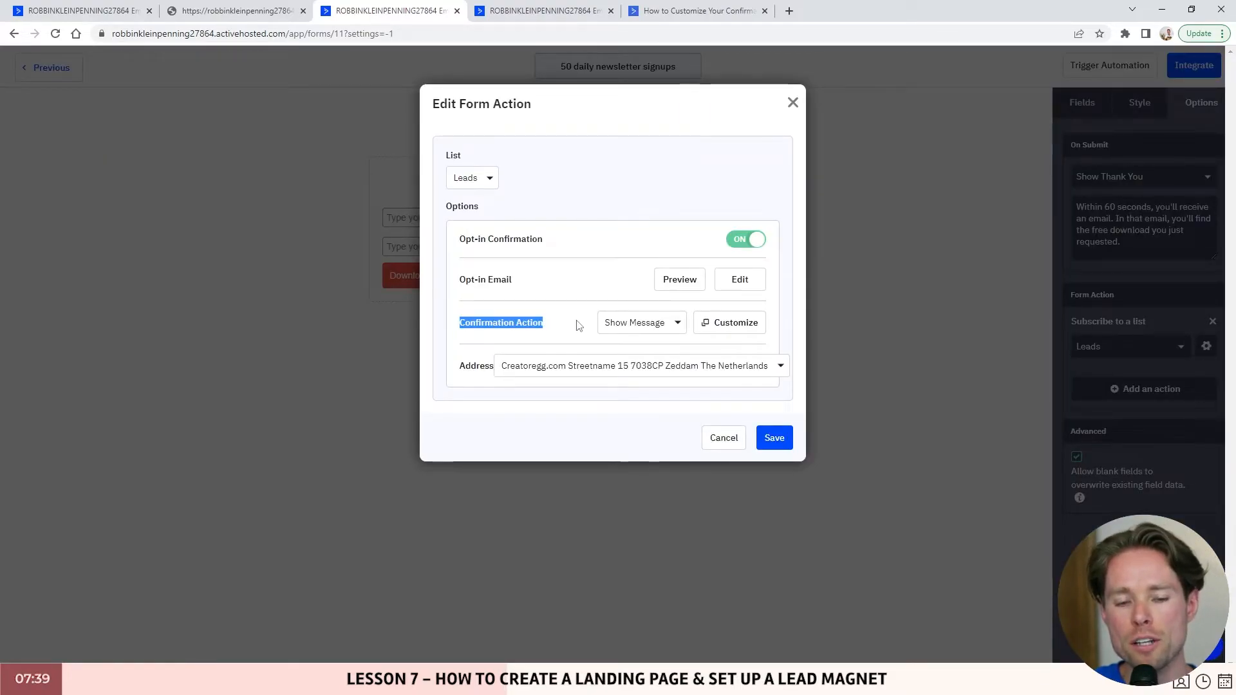
pyautogui.click(670, 330)
pyautogui.click(634, 377)
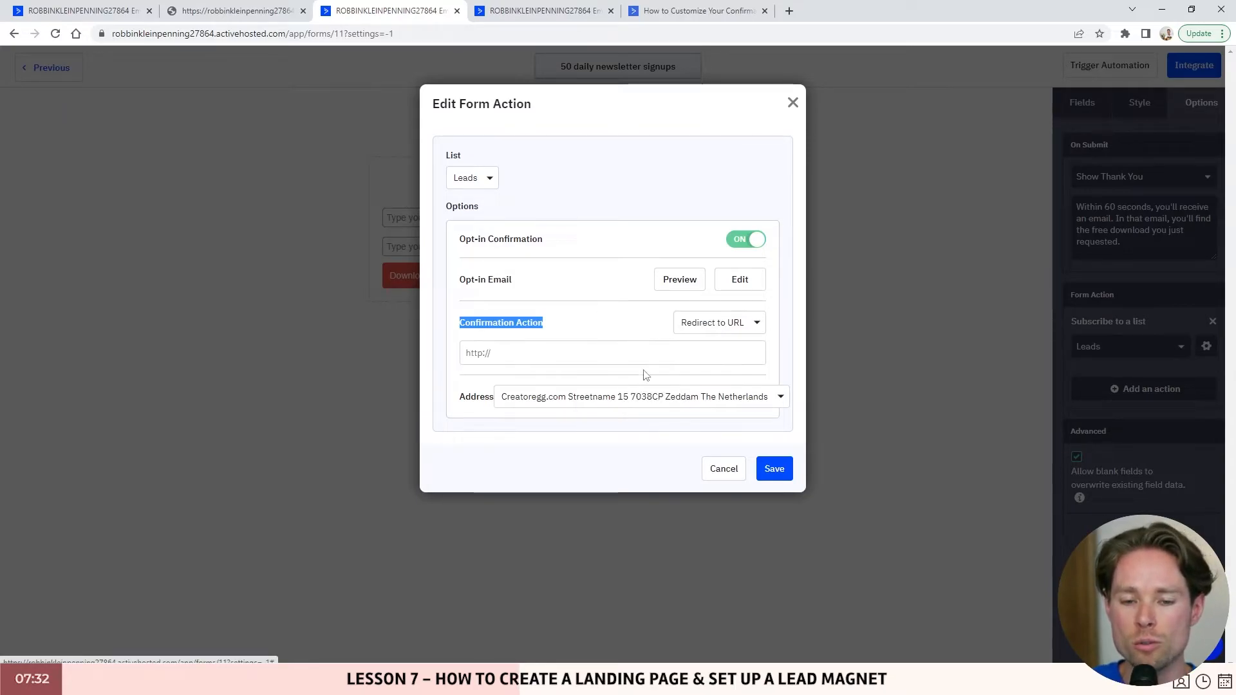
pyautogui.click(566, 354)
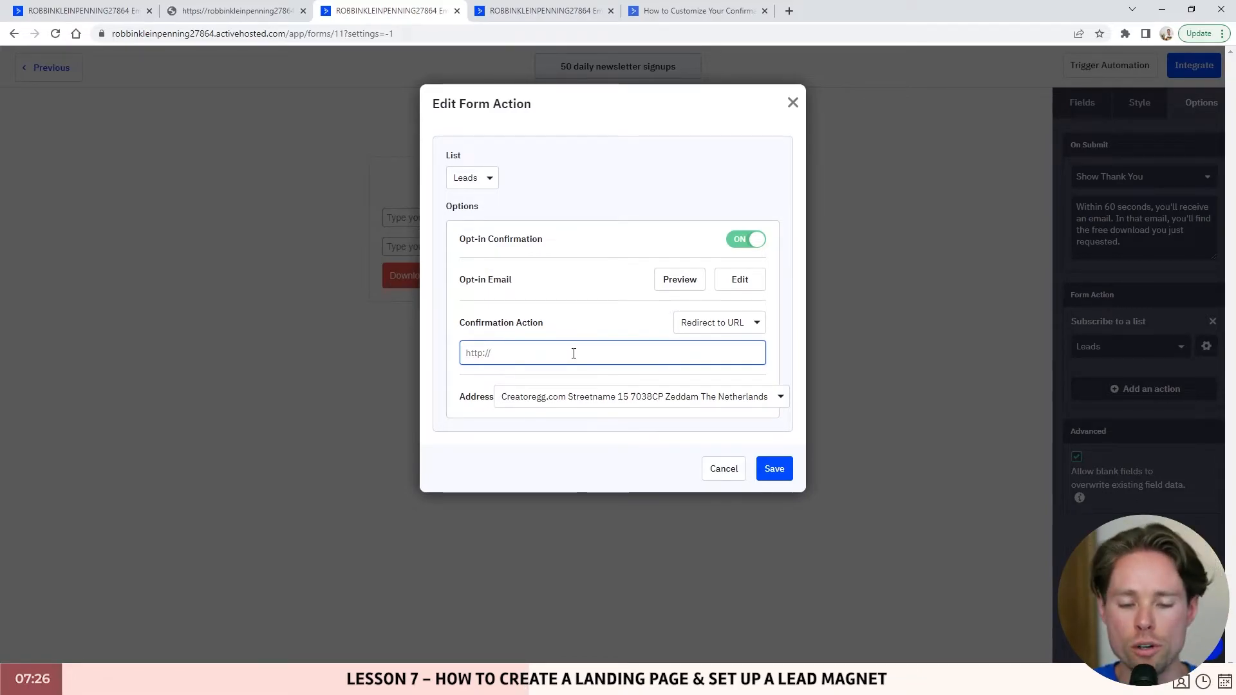
pyautogui.hotkey('alt', 'Tab')
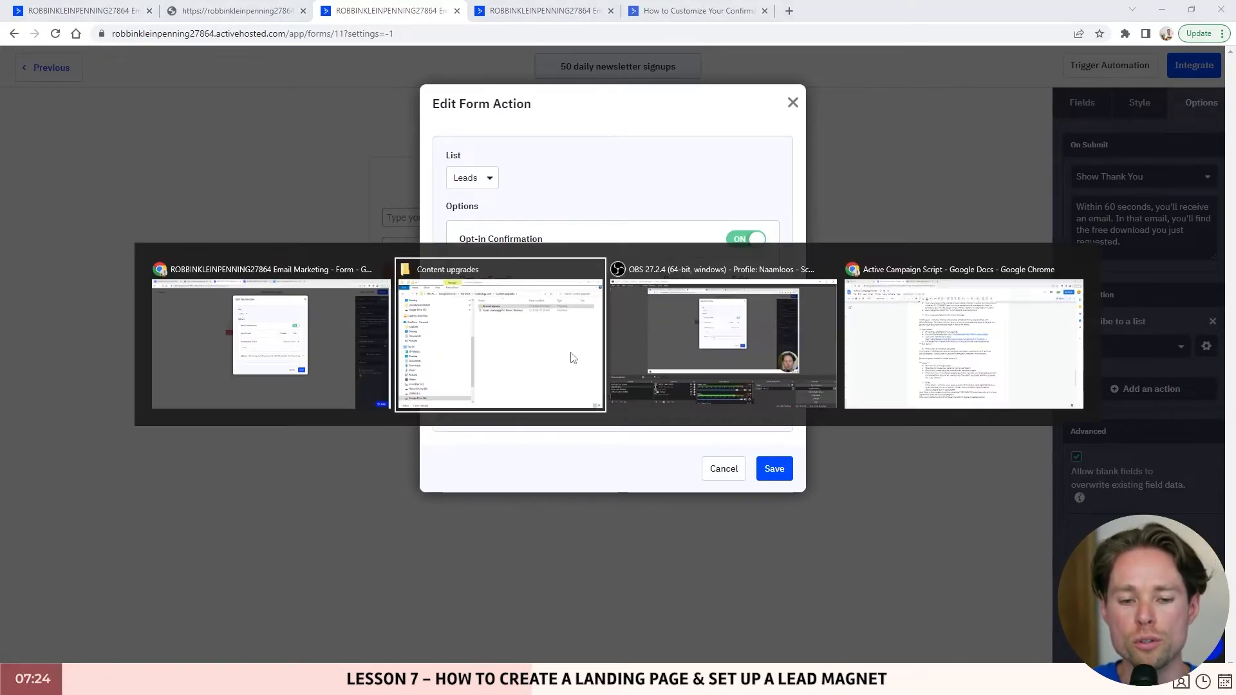
pyautogui.hotkey('ctrl', 'v')
pyautogui.moveTo(493, 358); pyautogui.dragTo(428, 353)
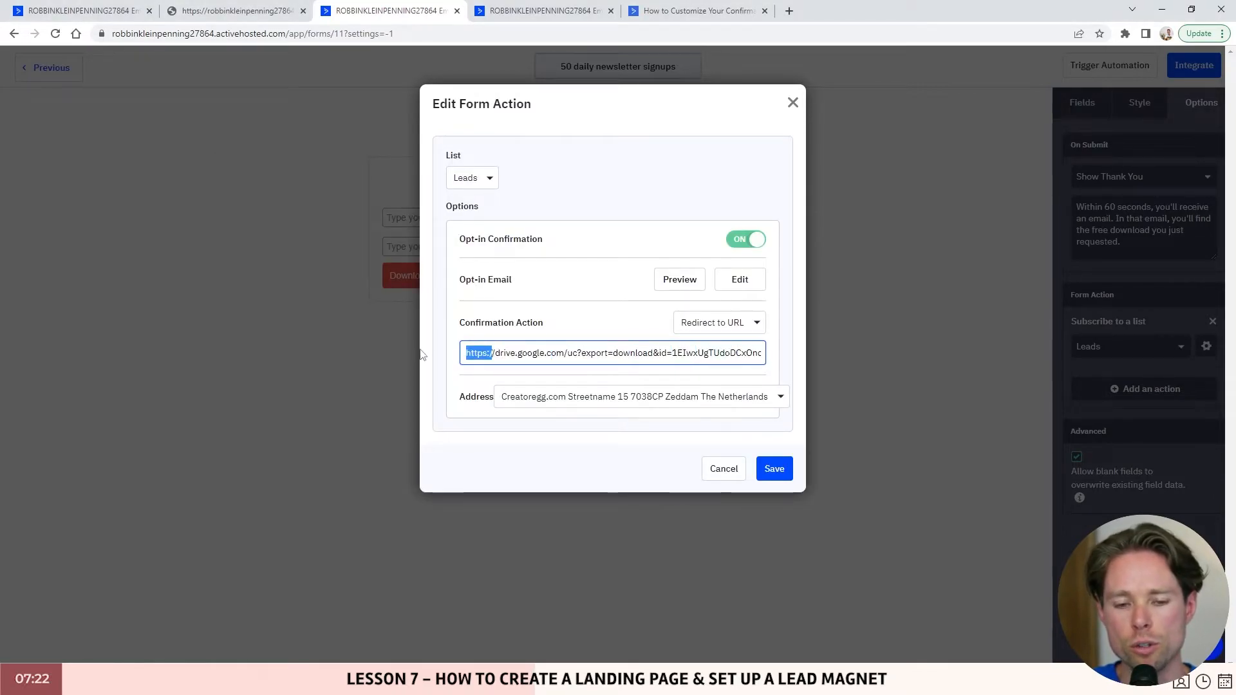
pyautogui.click(774, 469)
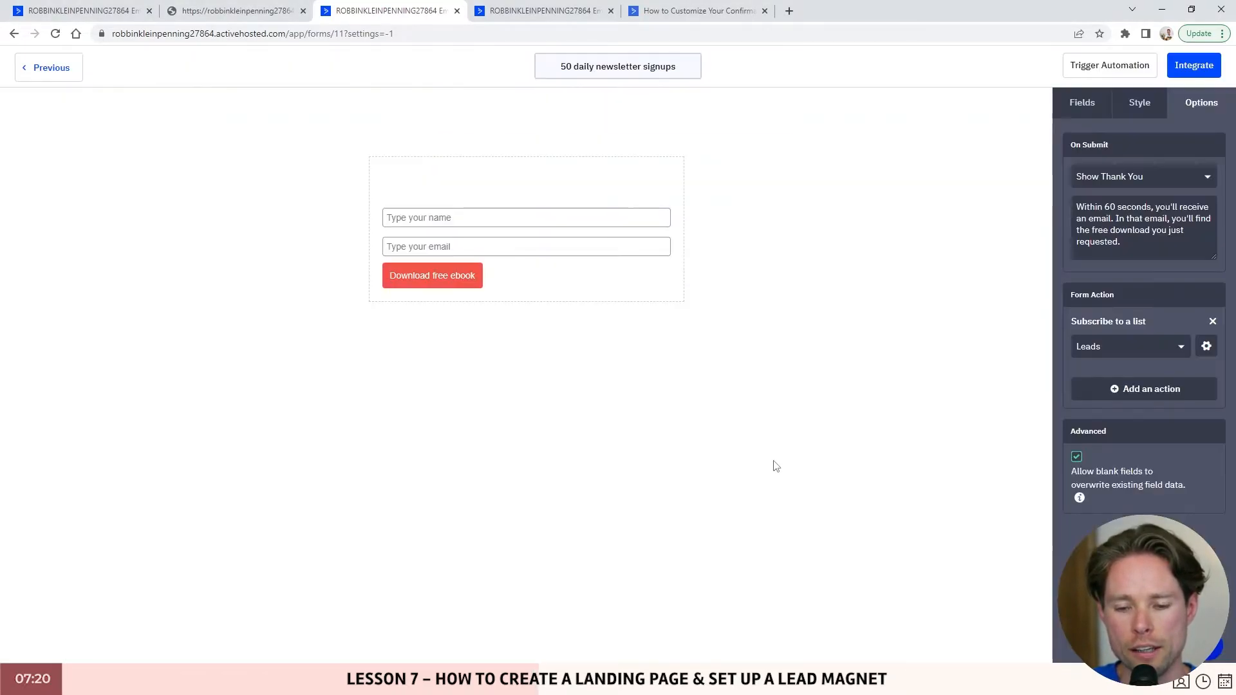
# - Move on to the form's Integrate step and bring up the ebook landing page
pyautogui.click(1194, 65)
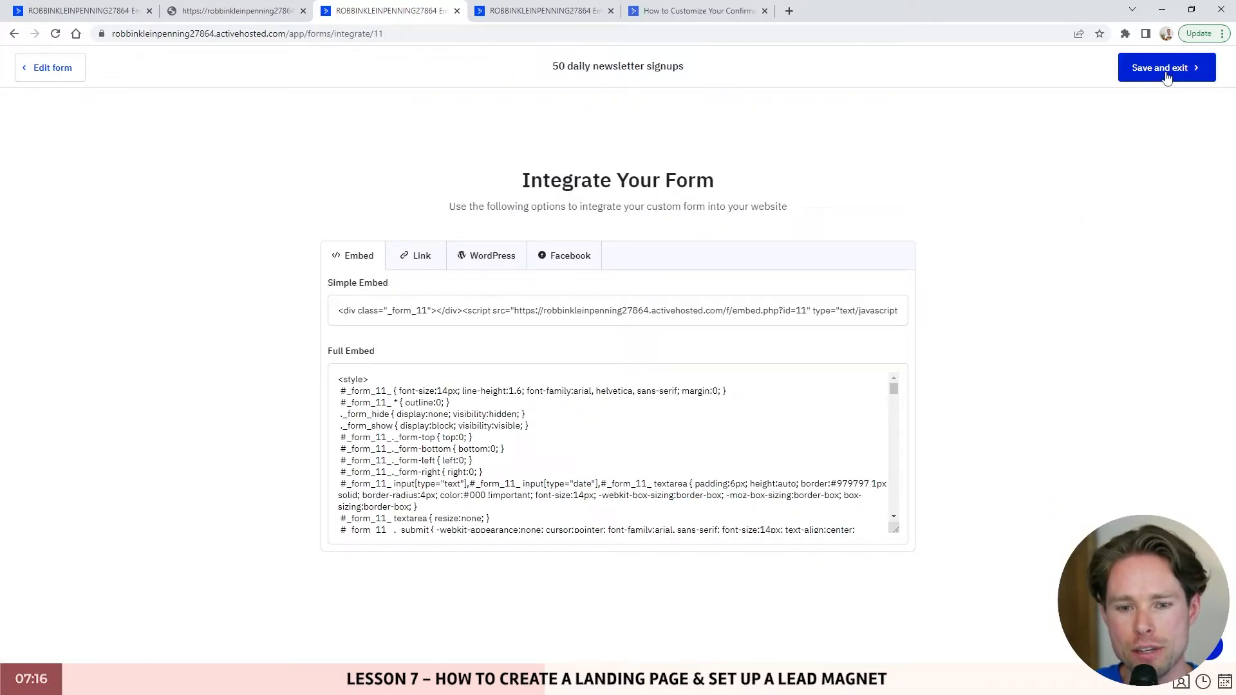
pyautogui.click(235, 11)
pyautogui.moveTo(539, 479); pyautogui.dragTo(469, 480)
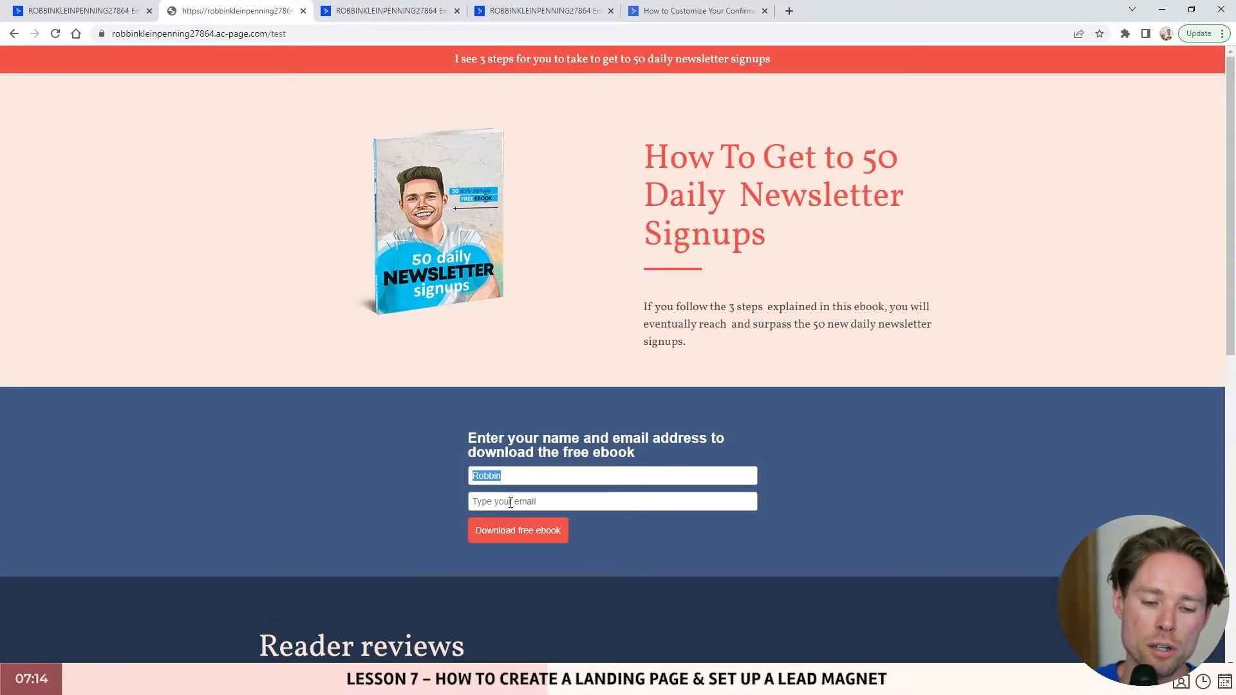
# - Enter the test contact's e-mail and submit the form with Download free ebook
pyautogui.click(510, 502)
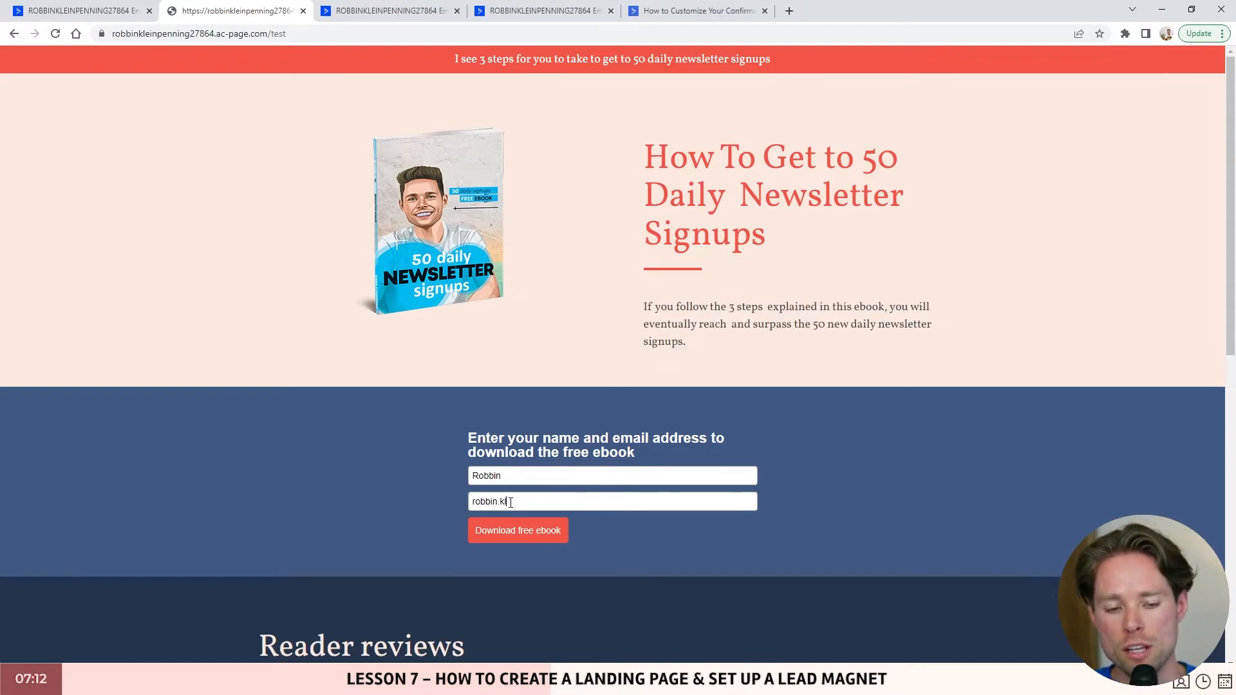
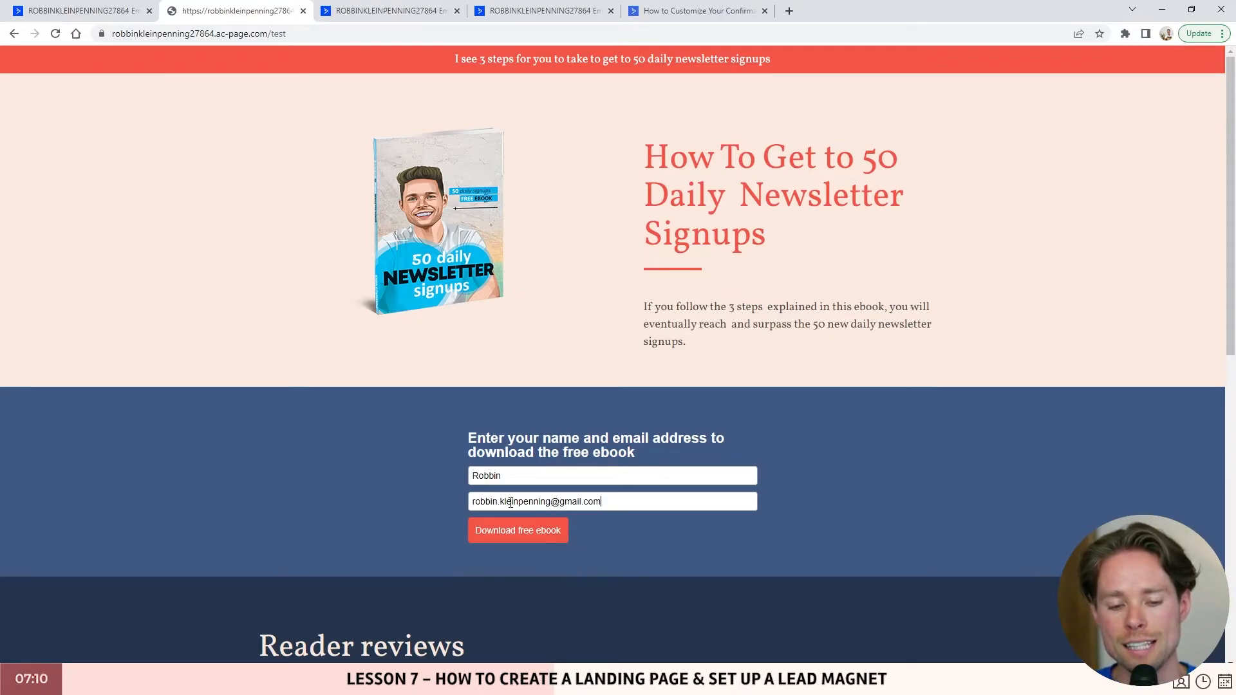
pyautogui.moveTo(643, 501); pyautogui.dragTo(427, 501)
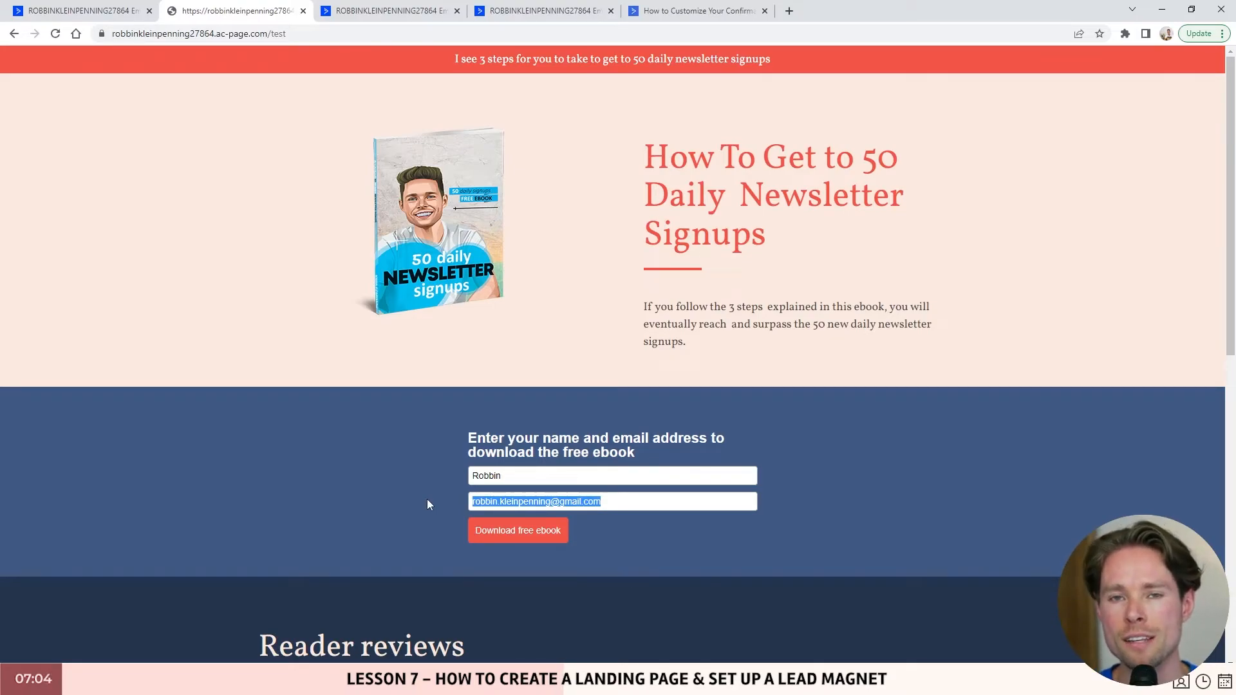
pyautogui.click(544, 534)
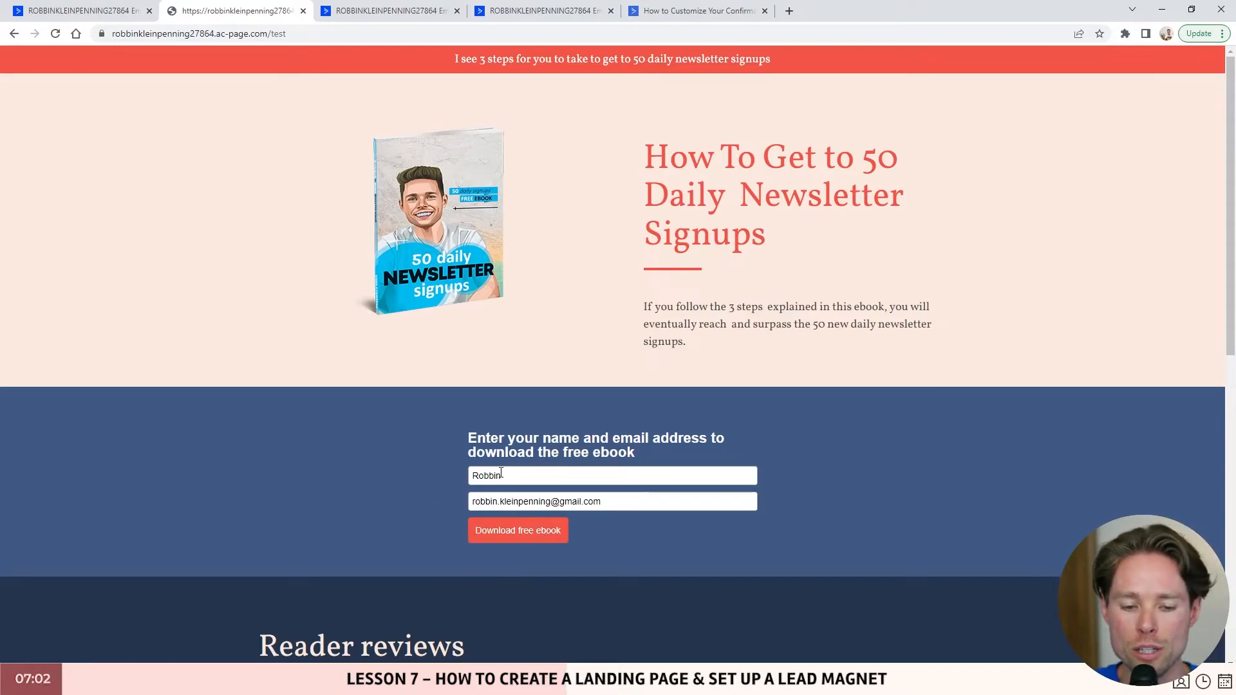
# - Review the downloaded ebook PDF in Acrobat, then close it
pyautogui.click(704, 260)
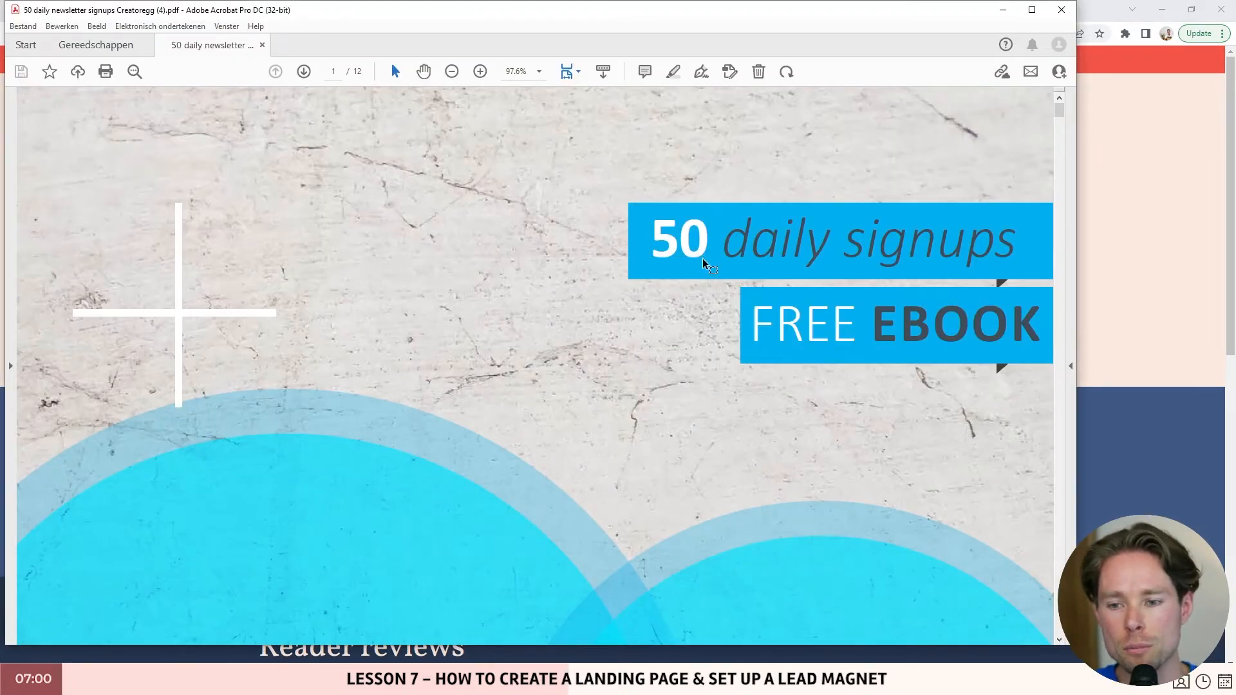
pyautogui.scroll(-5, 730, 267)
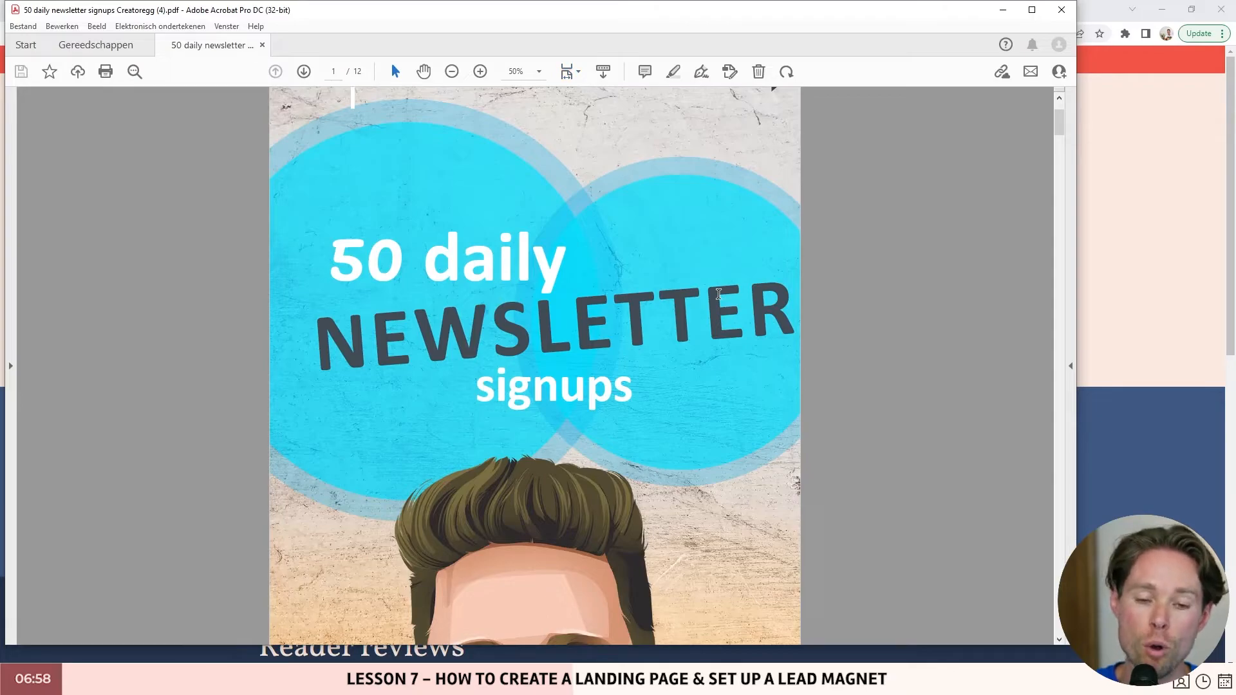
pyautogui.scroll(3, 719, 293)
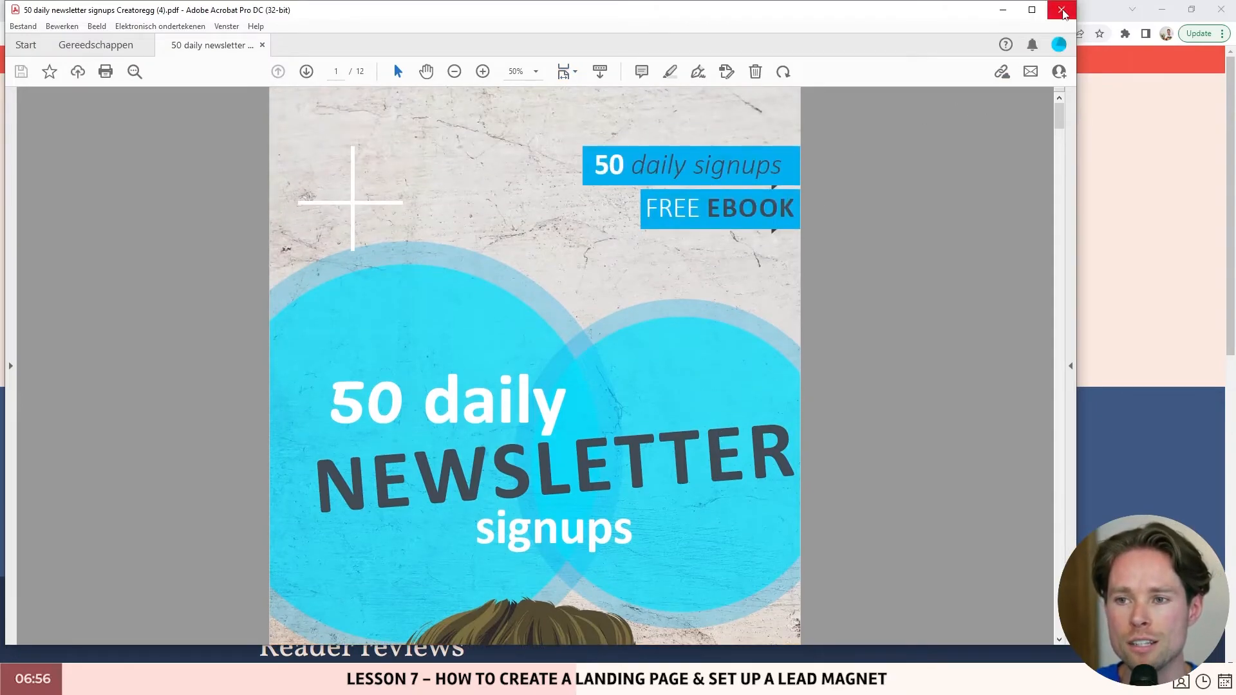
pyautogui.click(1061, 10)
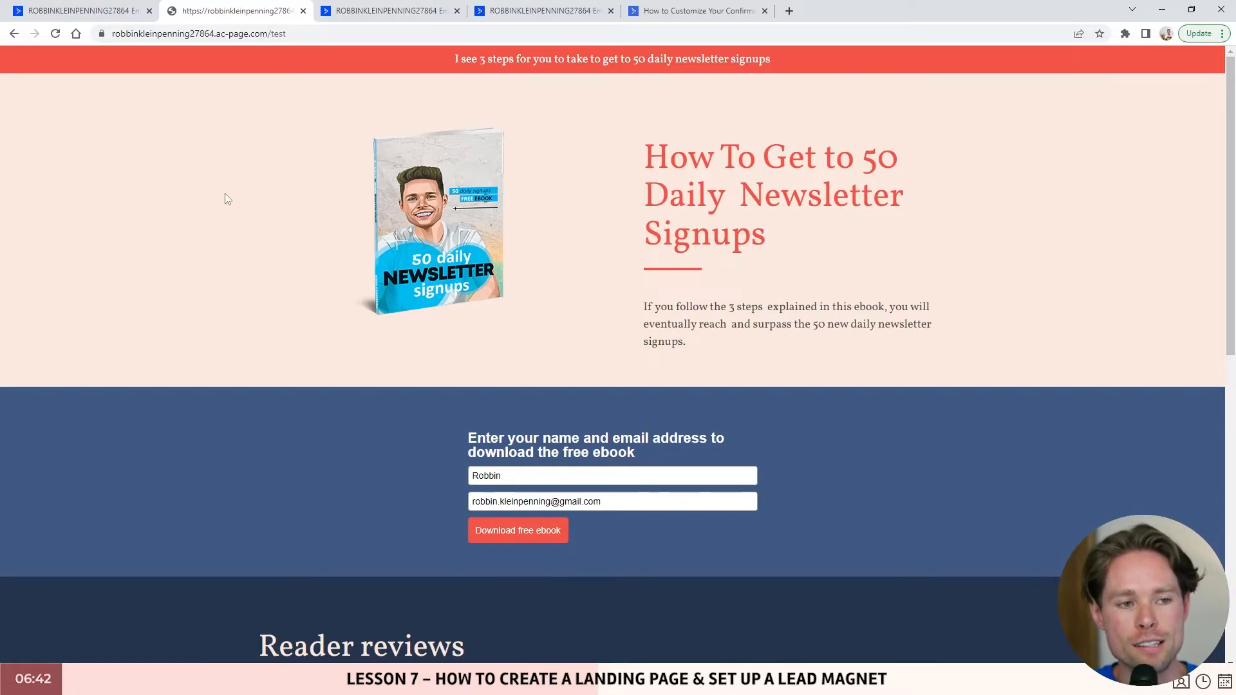
# - Flip between the landing page and Forms list tabs, ending on the list of forms
pyautogui.click(87, 14)
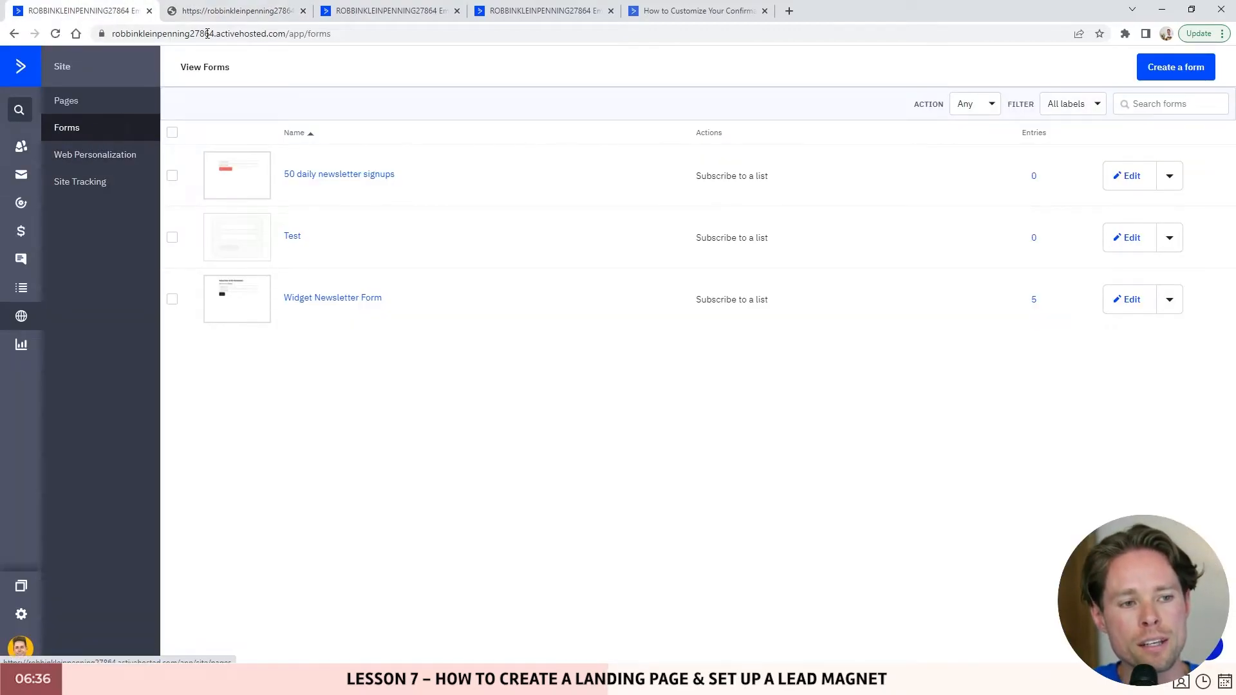
pyautogui.click(218, 13)
pyautogui.click(69, 11)
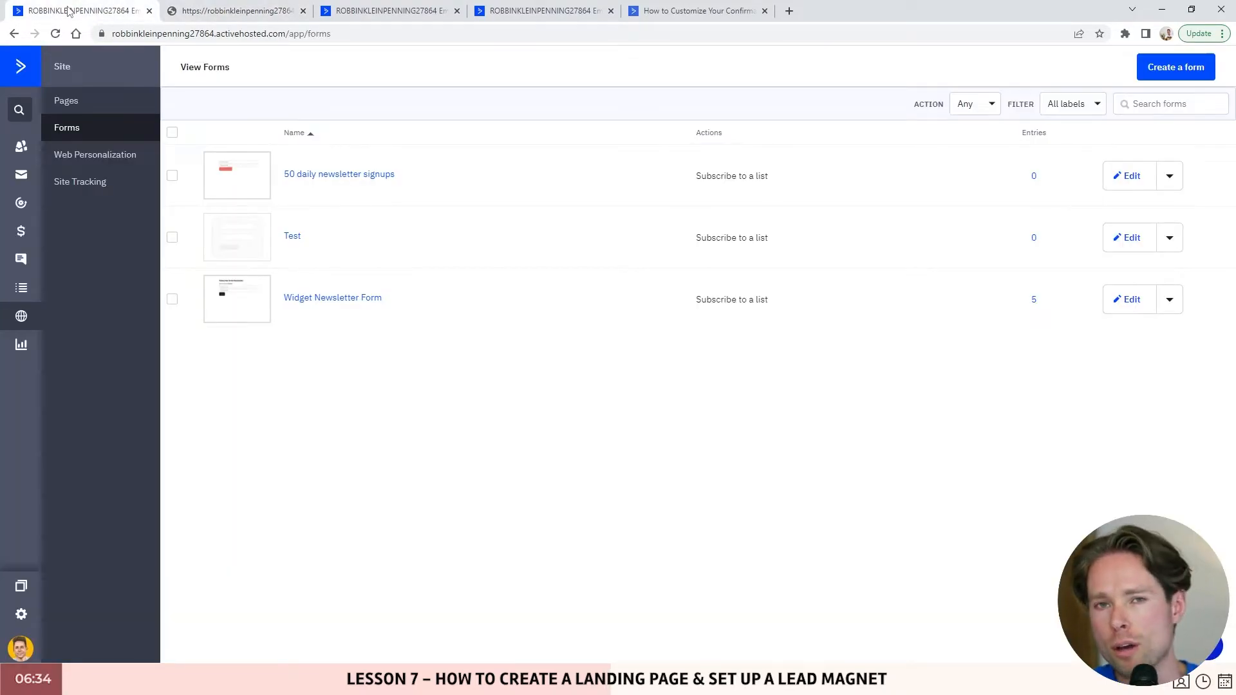
pyautogui.click(219, 11)
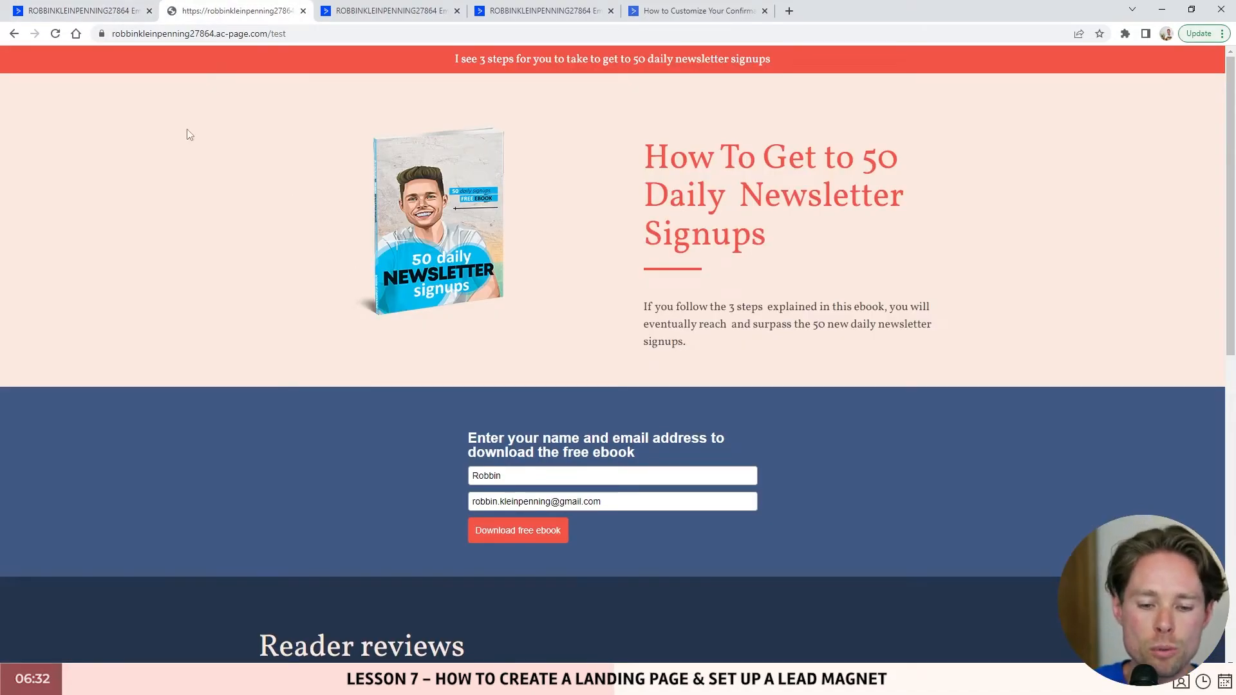
pyautogui.click(89, 14)
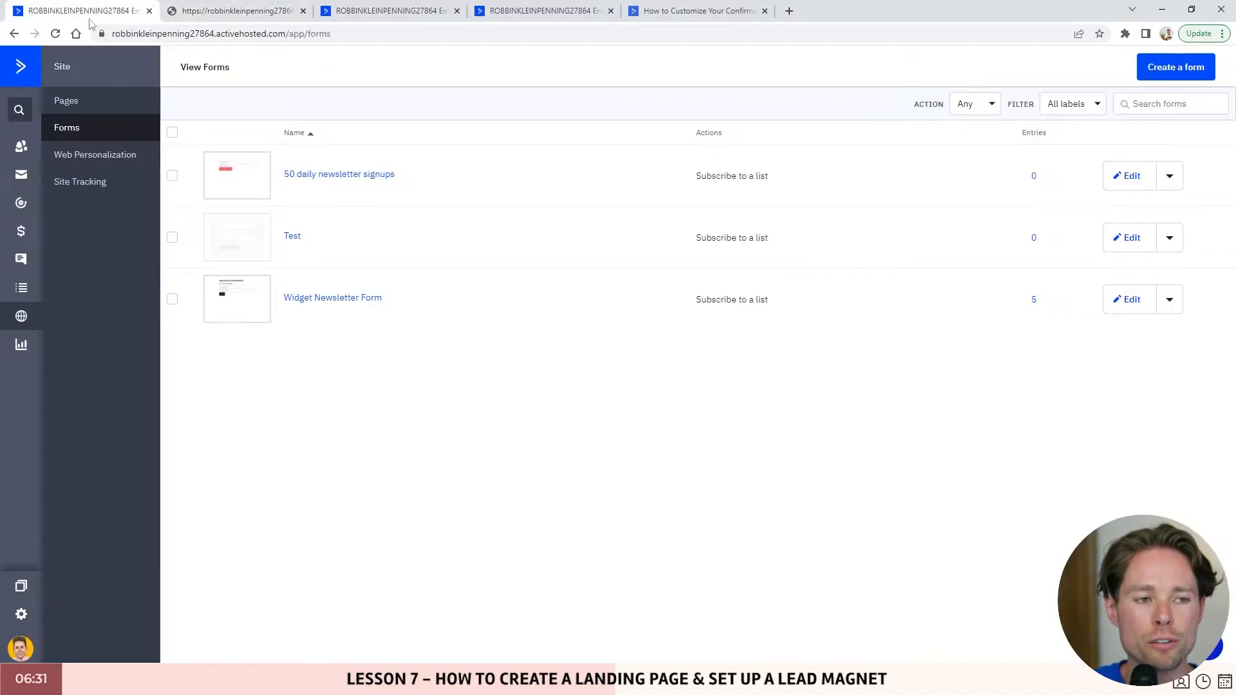
# - Open the test contact's details from the Contacts list
pyautogui.click(21, 149)
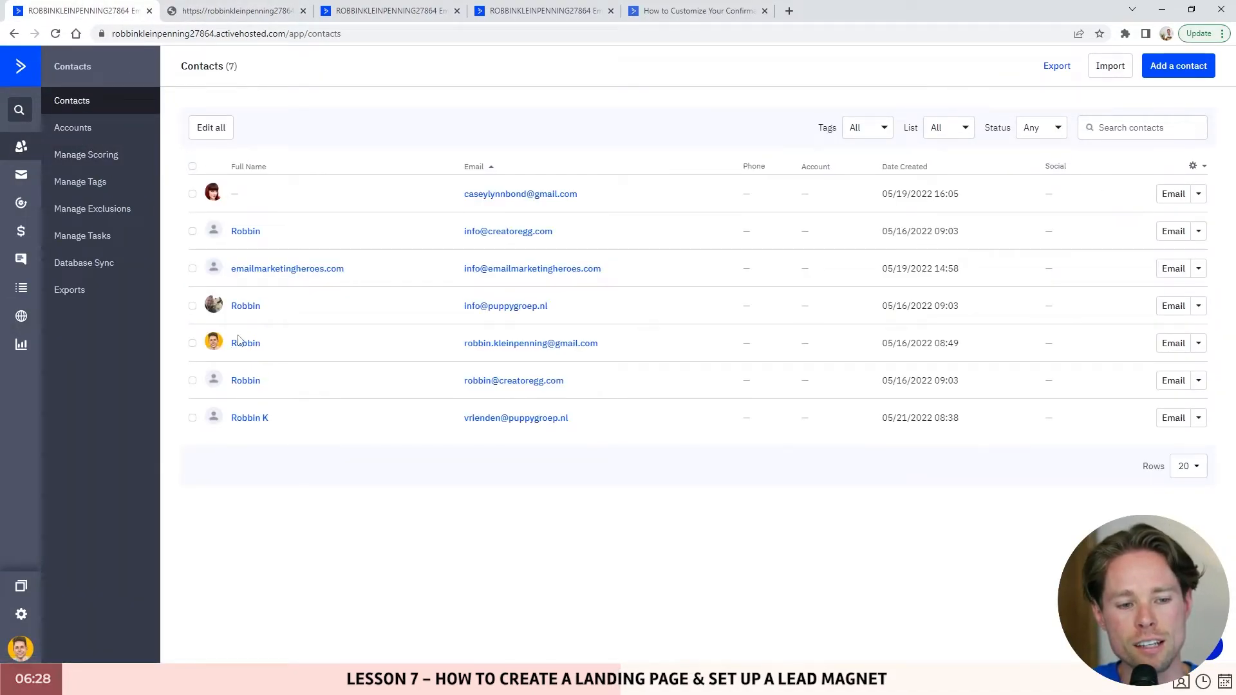
pyautogui.click(239, 343)
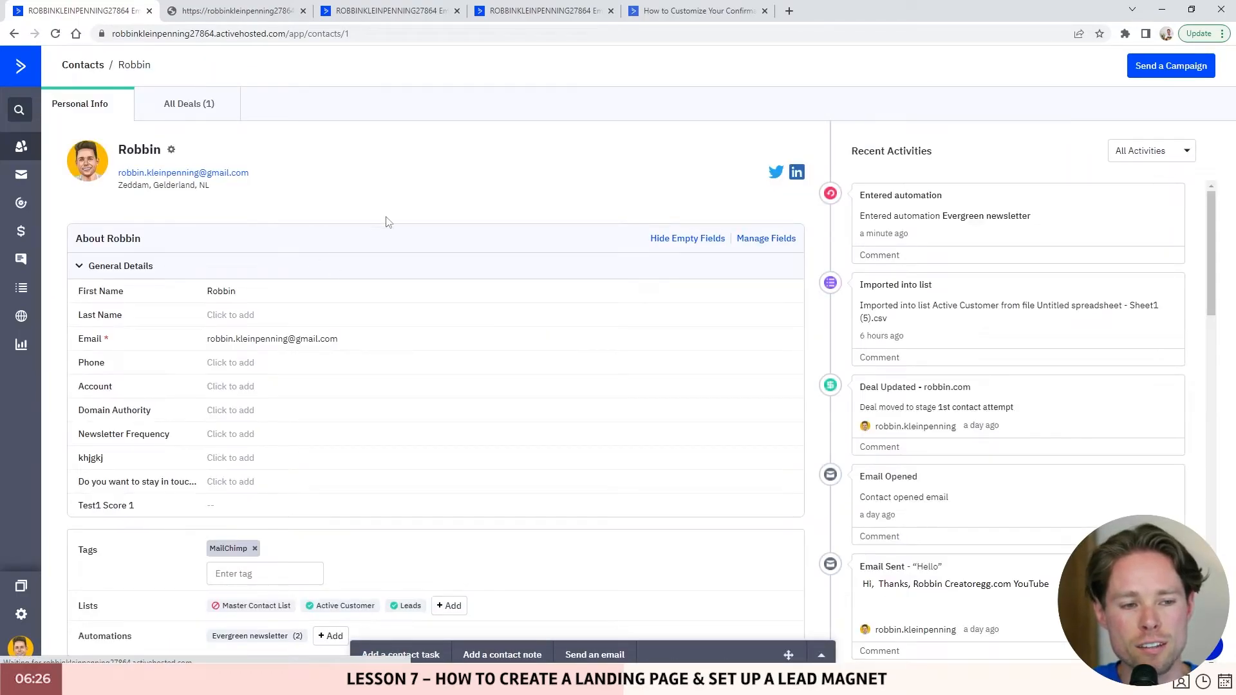
pyautogui.scroll(-3, 615, 296)
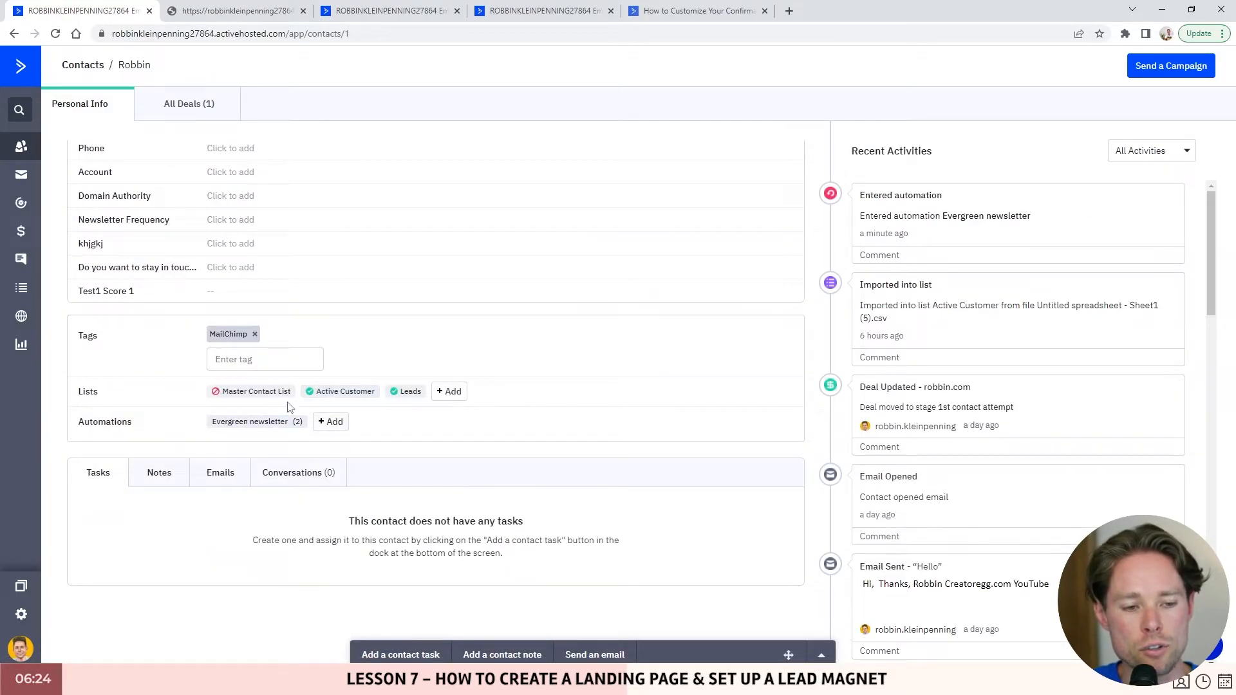
pyautogui.scroll(1, 309, 444)
pyautogui.doubleClick(85, 460)
pyautogui.click(83, 459)
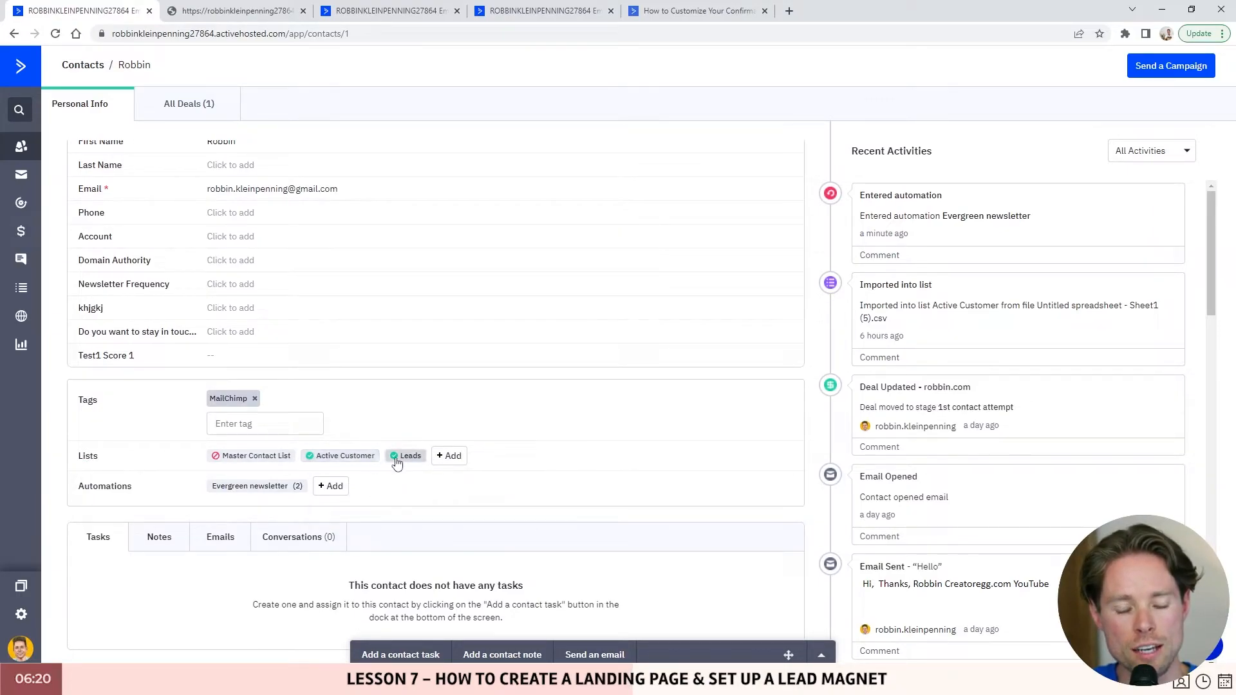
# - Set the contact's Active Customer and Leads subscriptions to Unsubscribed and reload the page
pyautogui.click(357, 462)
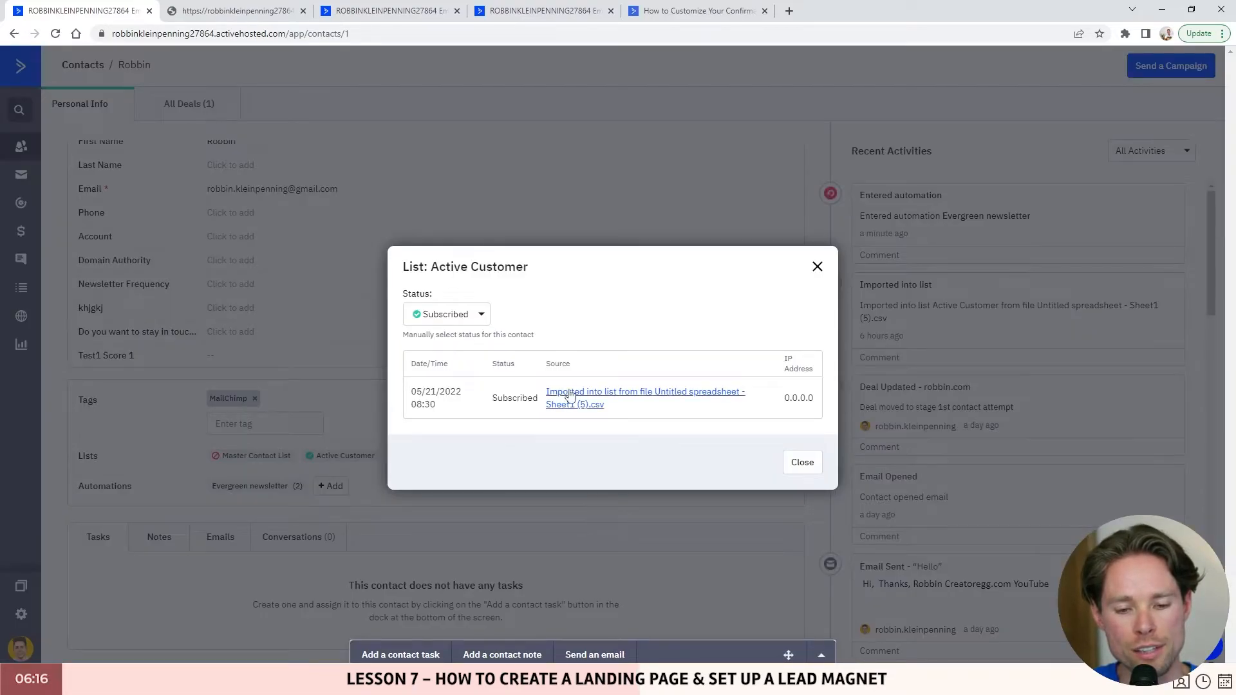
pyautogui.click(451, 314)
pyautogui.click(430, 391)
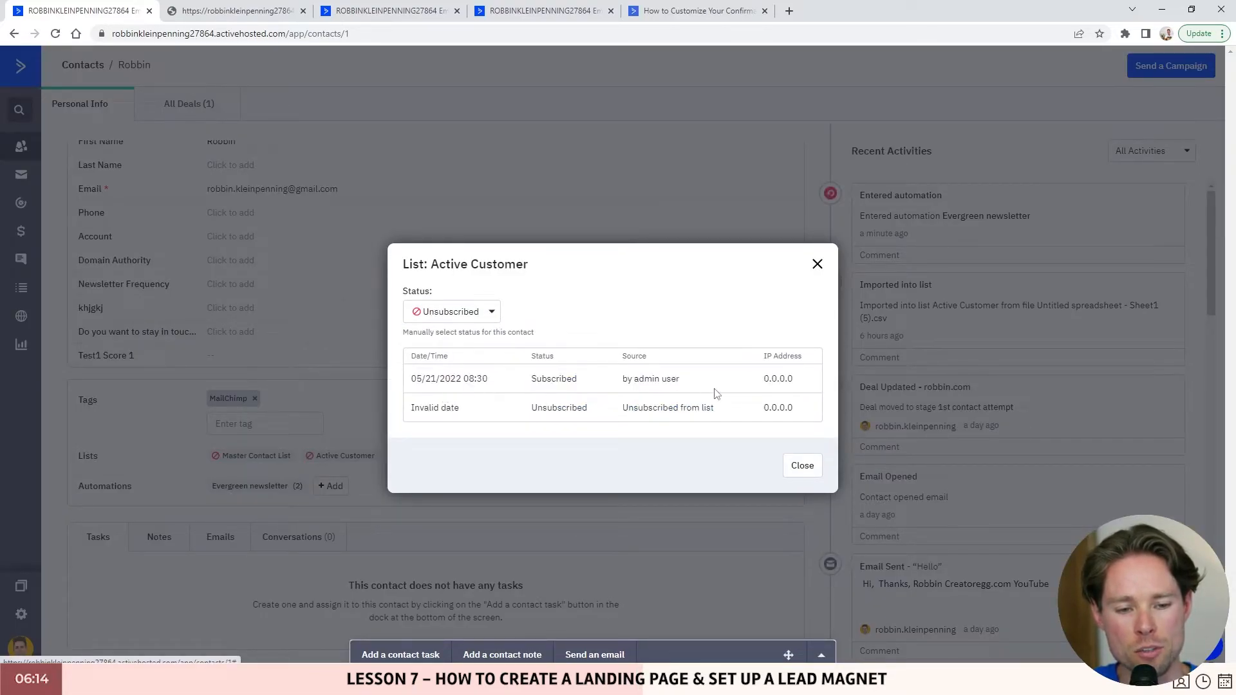
pyautogui.click(802, 462)
pyautogui.click(405, 456)
pyautogui.click(451, 326)
pyautogui.click(450, 351)
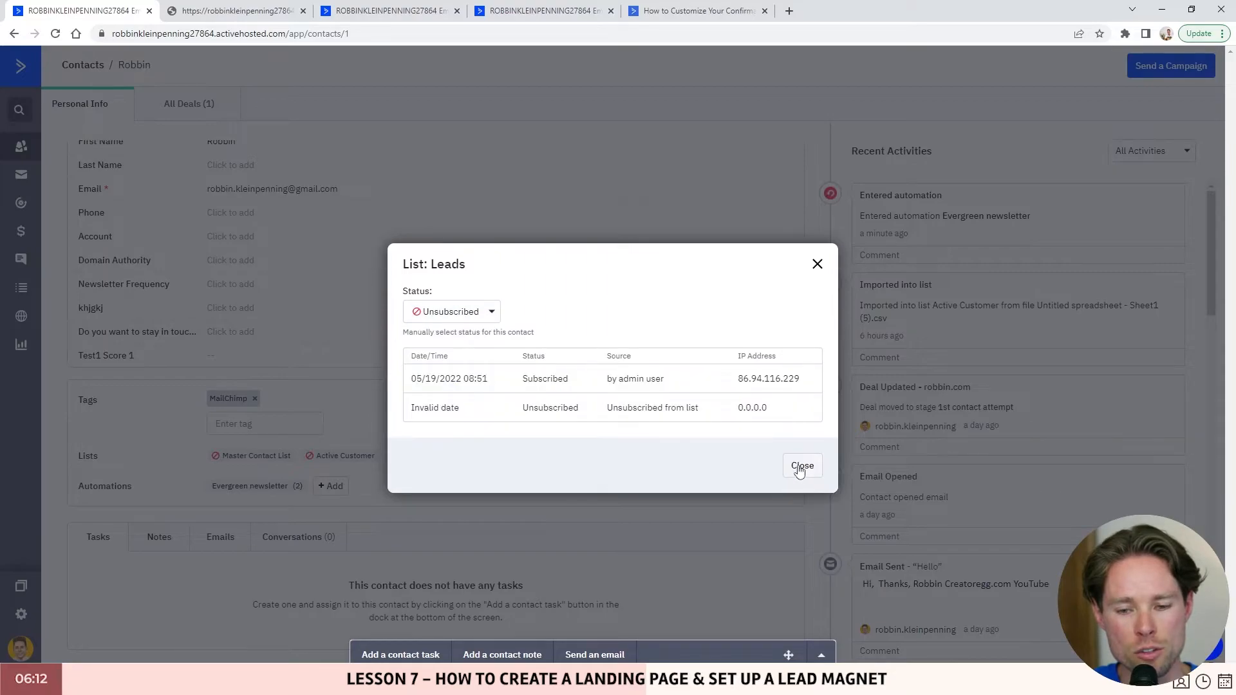
pyautogui.click(802, 466)
pyautogui.press('F5')
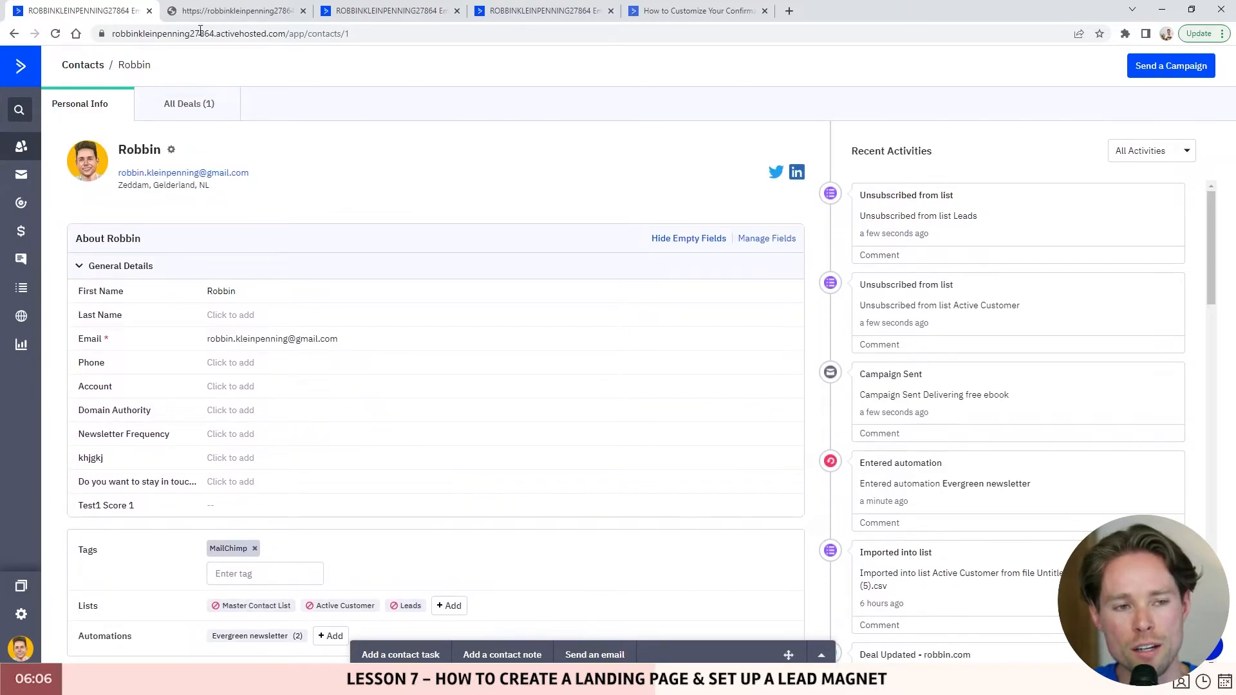
# - Resubmit the landing-page form with the test contact's e-mail and check the thank-you message
pyautogui.click(247, 10)
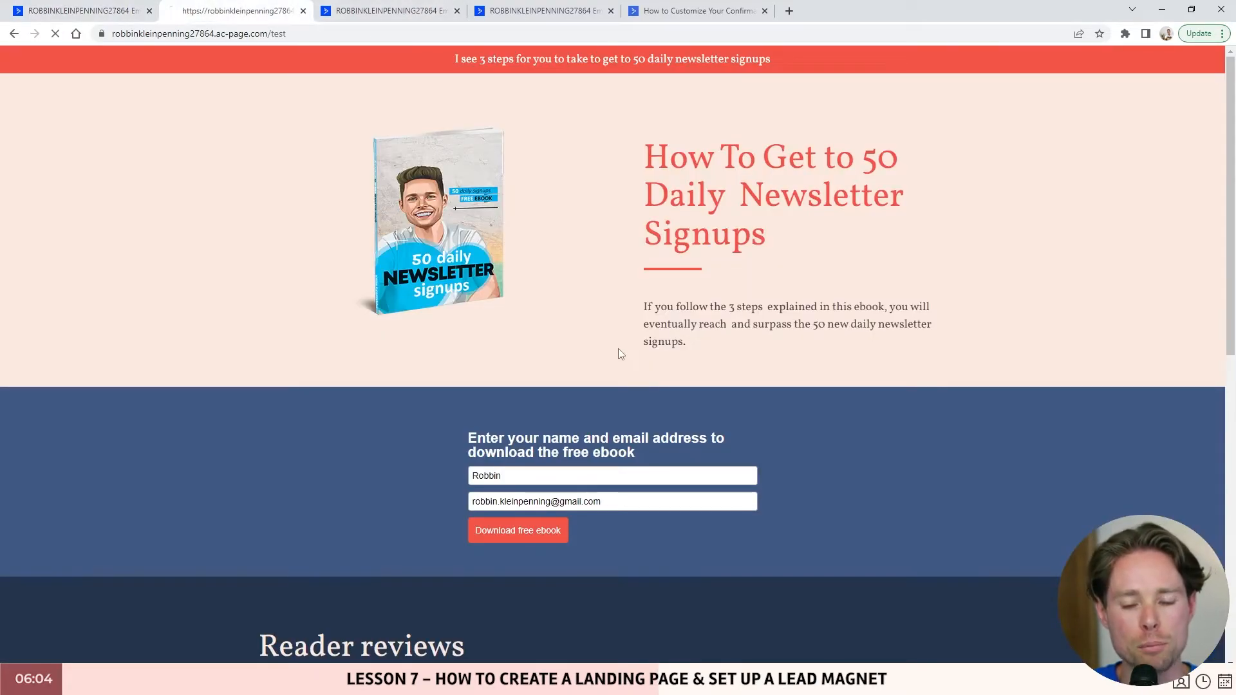
pyautogui.click(546, 474)
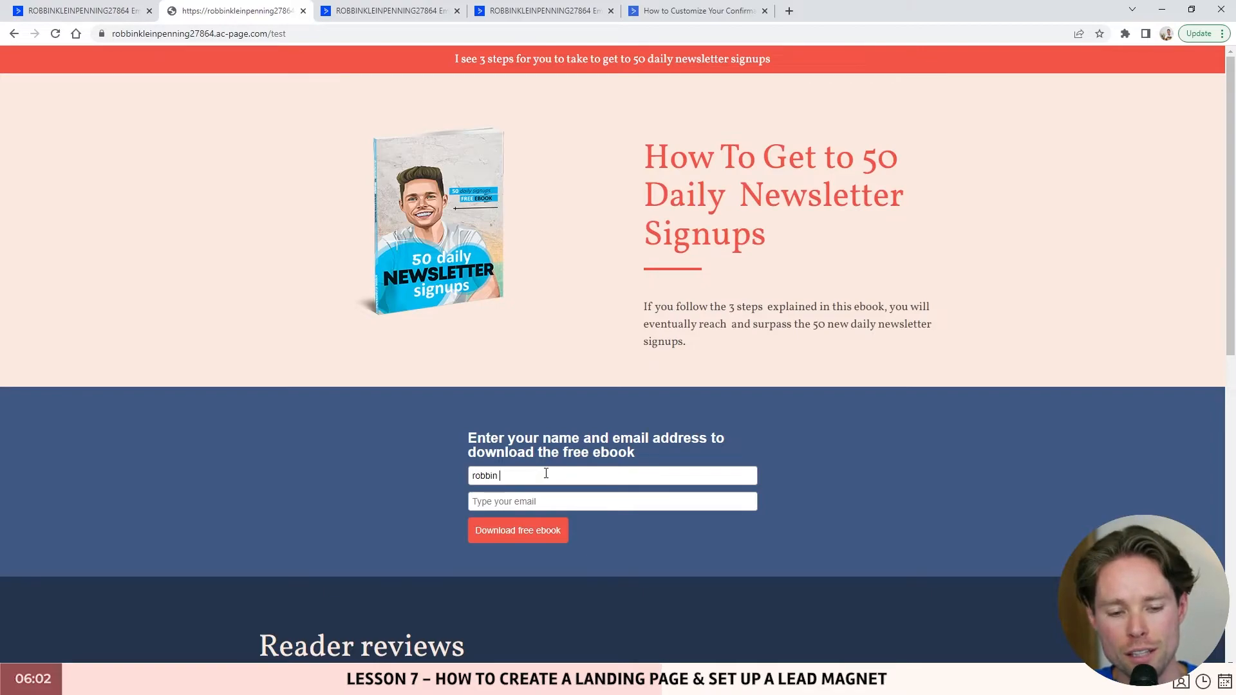
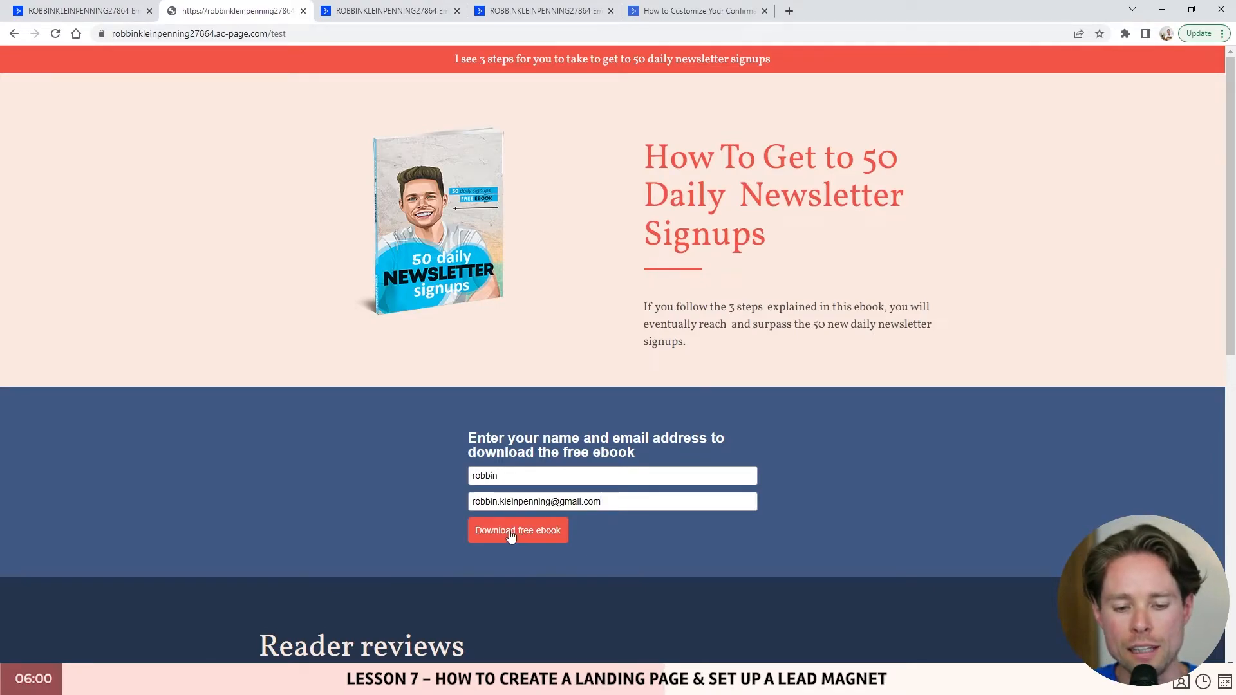
pyautogui.press('Return')
pyautogui.moveTo(469, 439); pyautogui.dragTo(795, 460)
pyautogui.moveTo(469, 440); pyautogui.dragTo(747, 462)
pyautogui.click(738, 463)
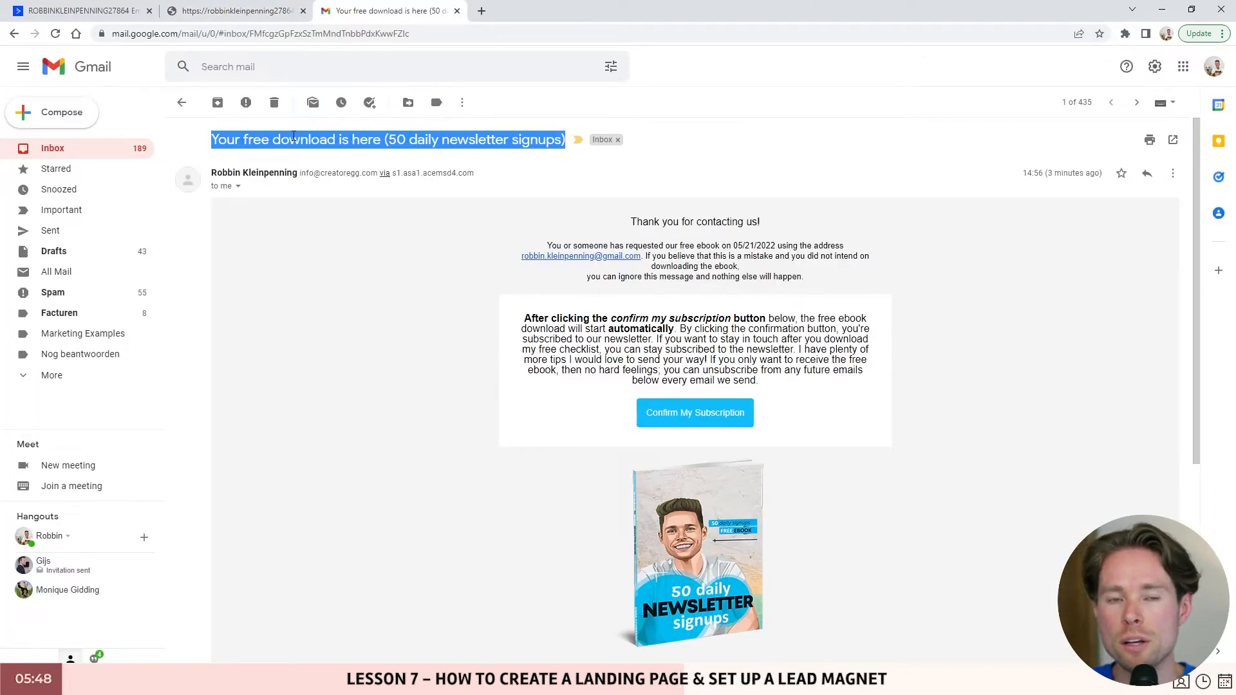
# - Highlight the 'Your free download is here' subject line of the confirmation email in Gmail
pyautogui.moveTo(211, 139); pyautogui.dragTo(382, 138)
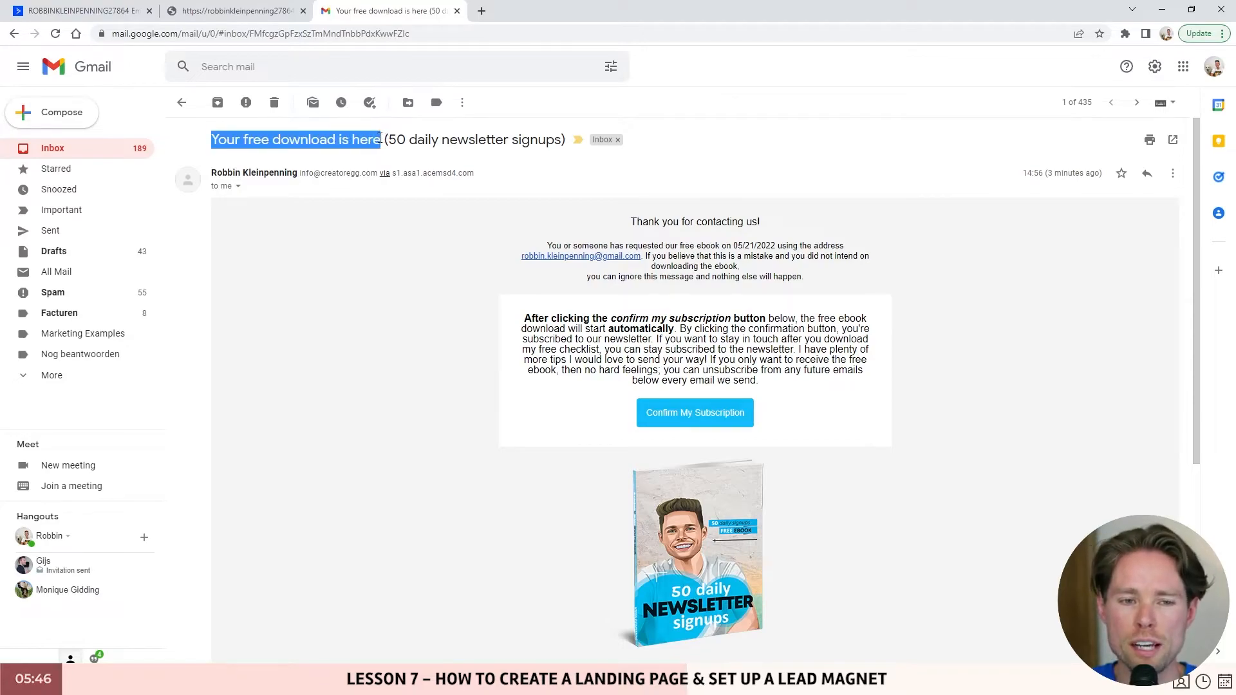
pyautogui.click(373, 139)
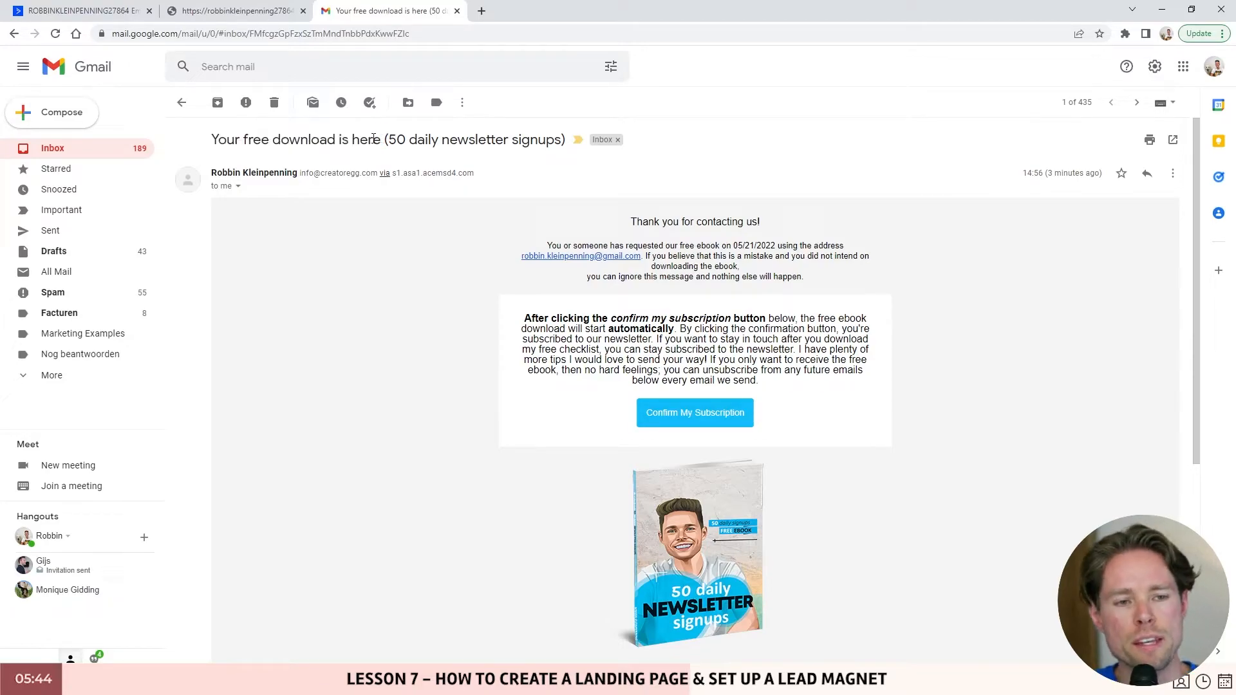
pyautogui.moveTo(215, 138); pyautogui.dragTo(390, 140)
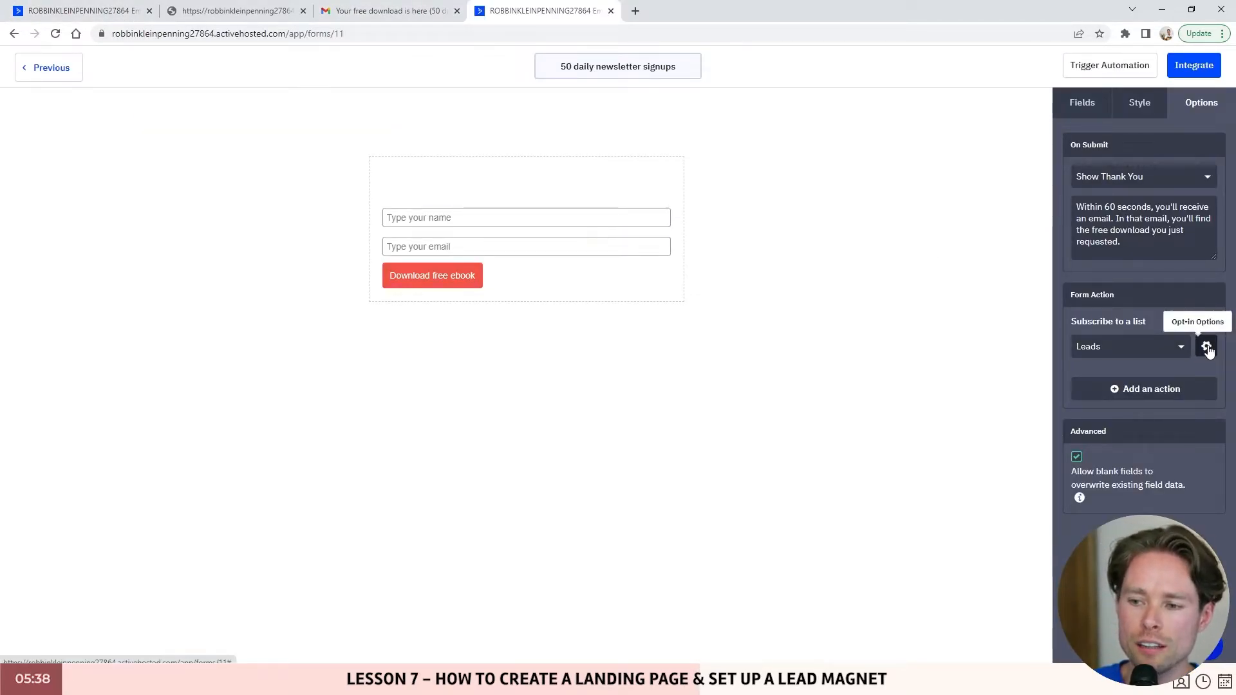
# - Open the settings of the form's Leads-list opt-in confirmation email
pyautogui.click(1206, 349)
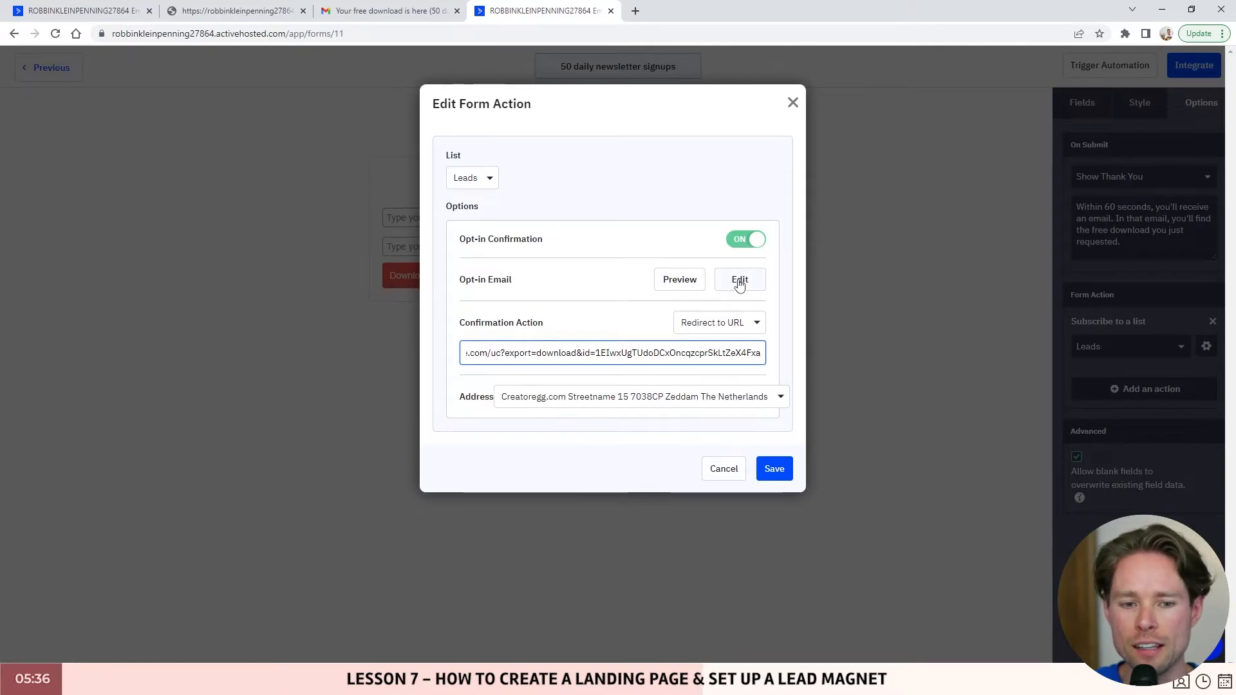
pyautogui.click(752, 286)
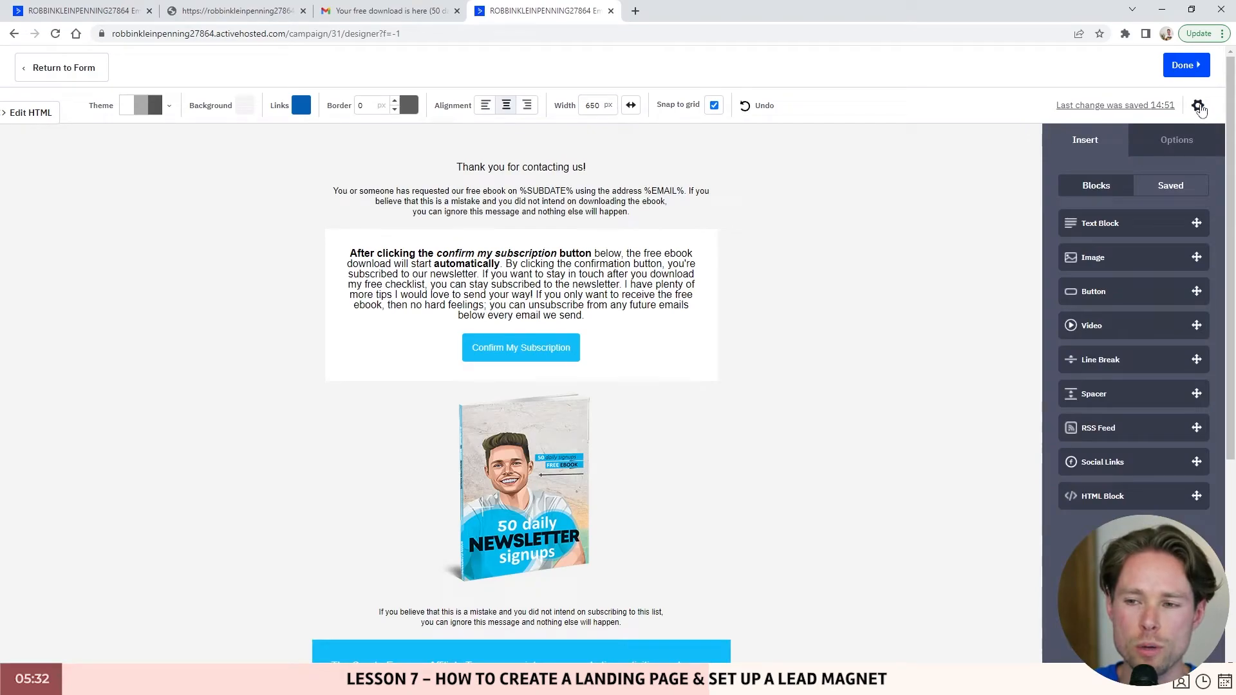
pyautogui.click(1198, 106)
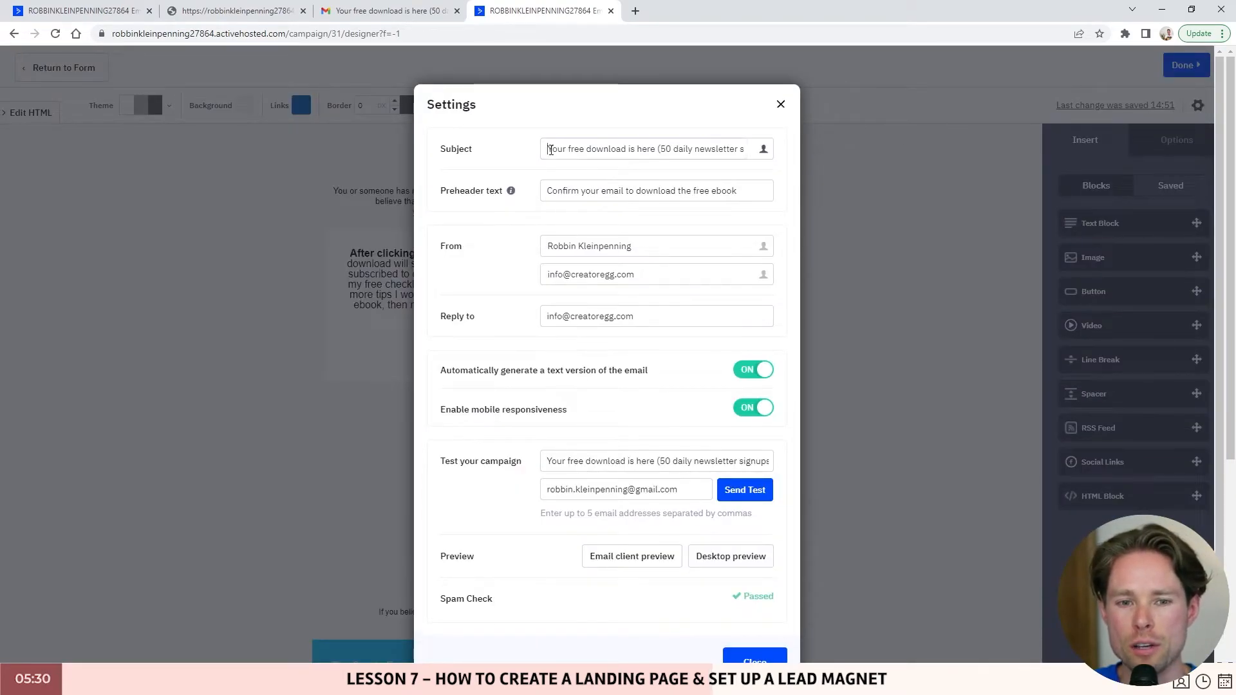
# - Review the opt-in email's subject line, preheader text and reply-to address
pyautogui.moveTo(549, 149); pyautogui.dragTo(747, 148)
pyautogui.tripleClick(743, 187)
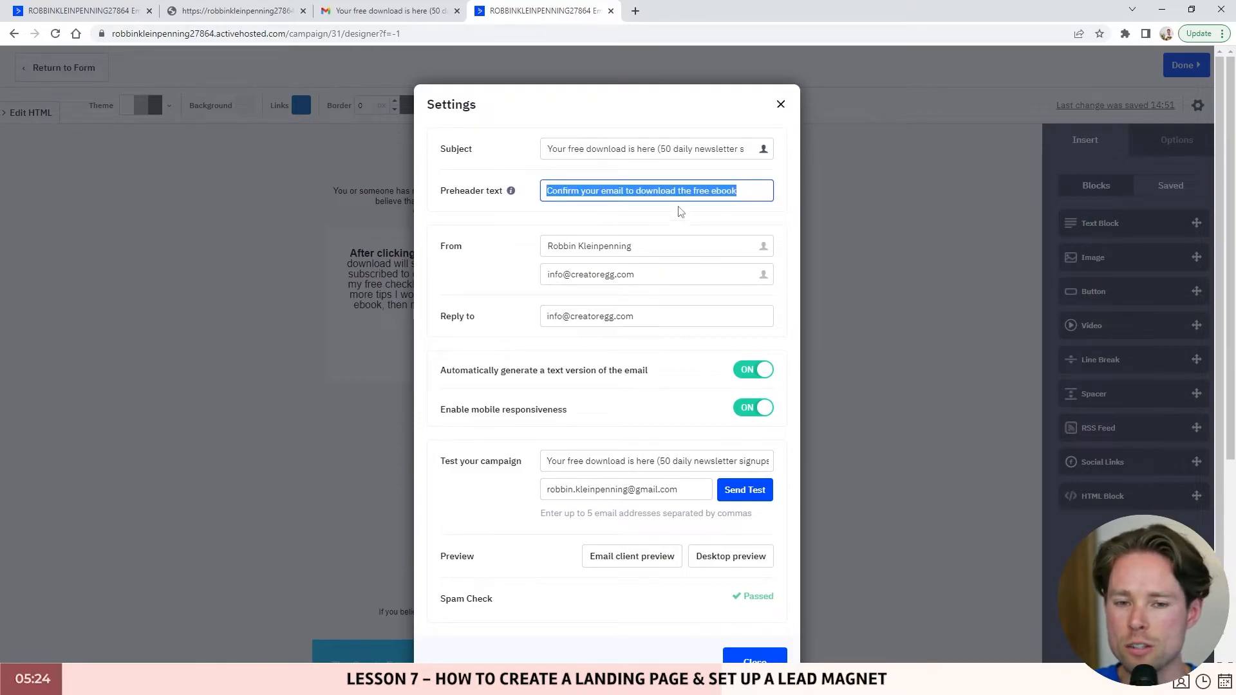
pyautogui.moveTo(762, 190); pyautogui.dragTo(575, 304)
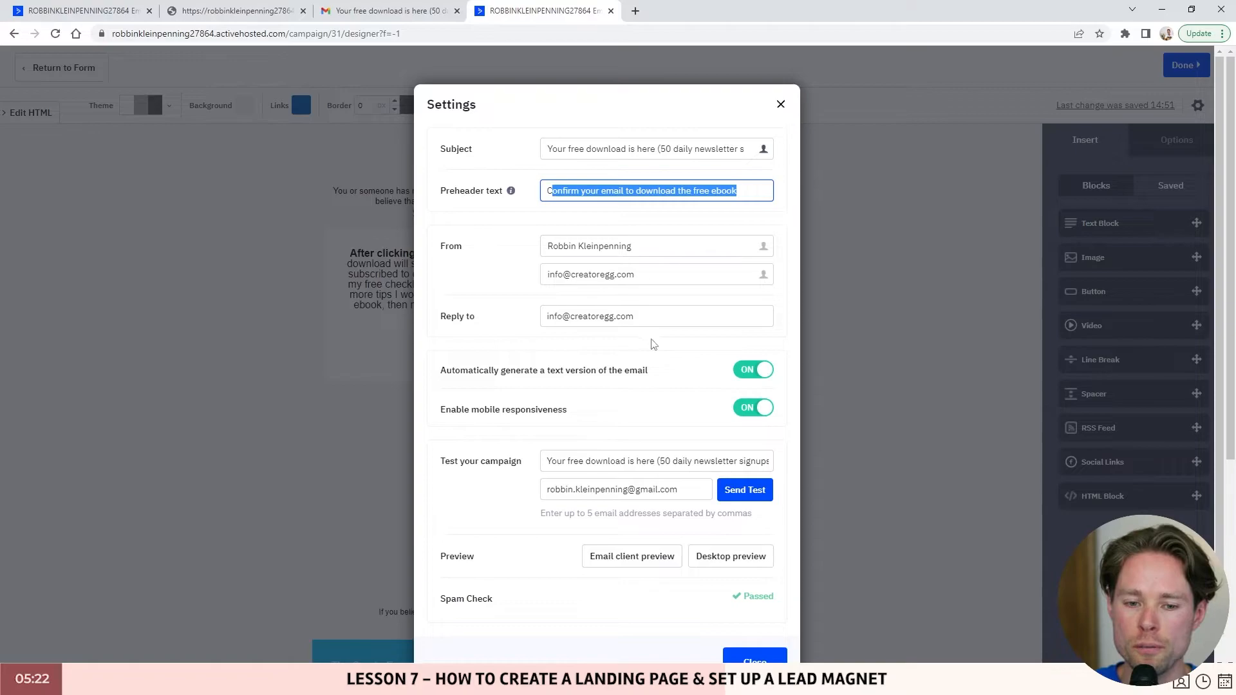
pyautogui.tripleClick(586, 315)
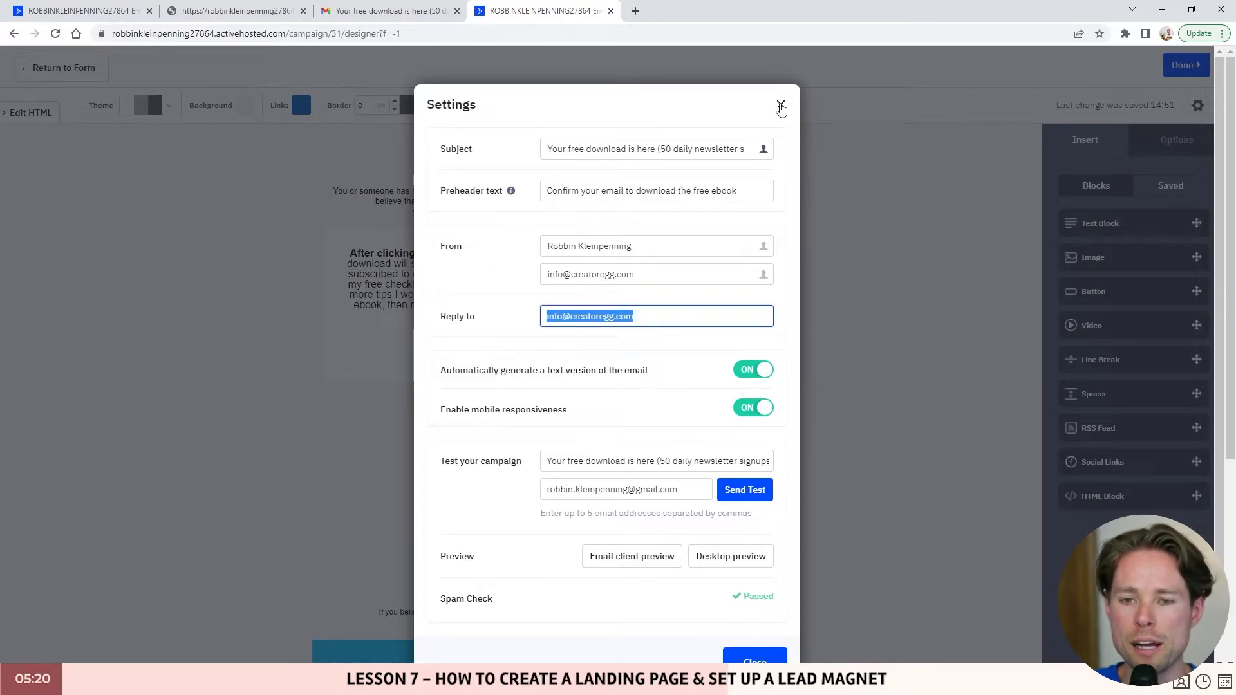
pyautogui.click(404, 13)
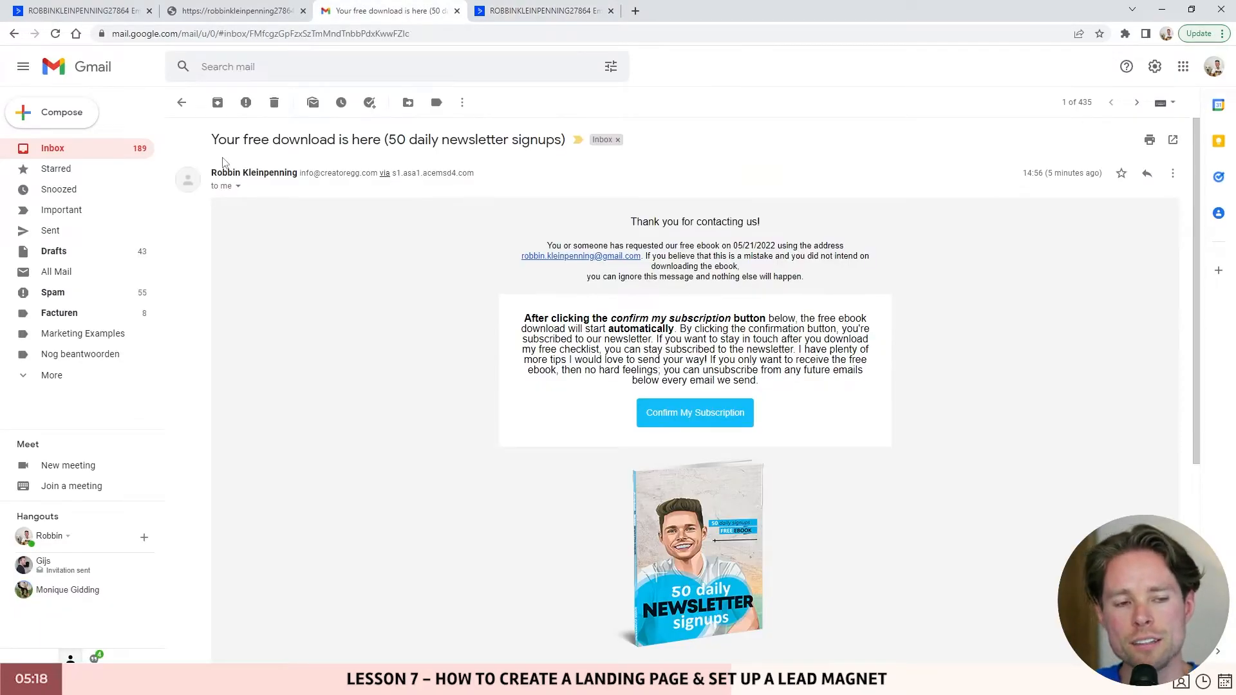
# - Read the email's subject, 'Thank you for contacting us!' heading and confirmation paragraph
pyautogui.moveTo(216, 139); pyautogui.dragTo(566, 141)
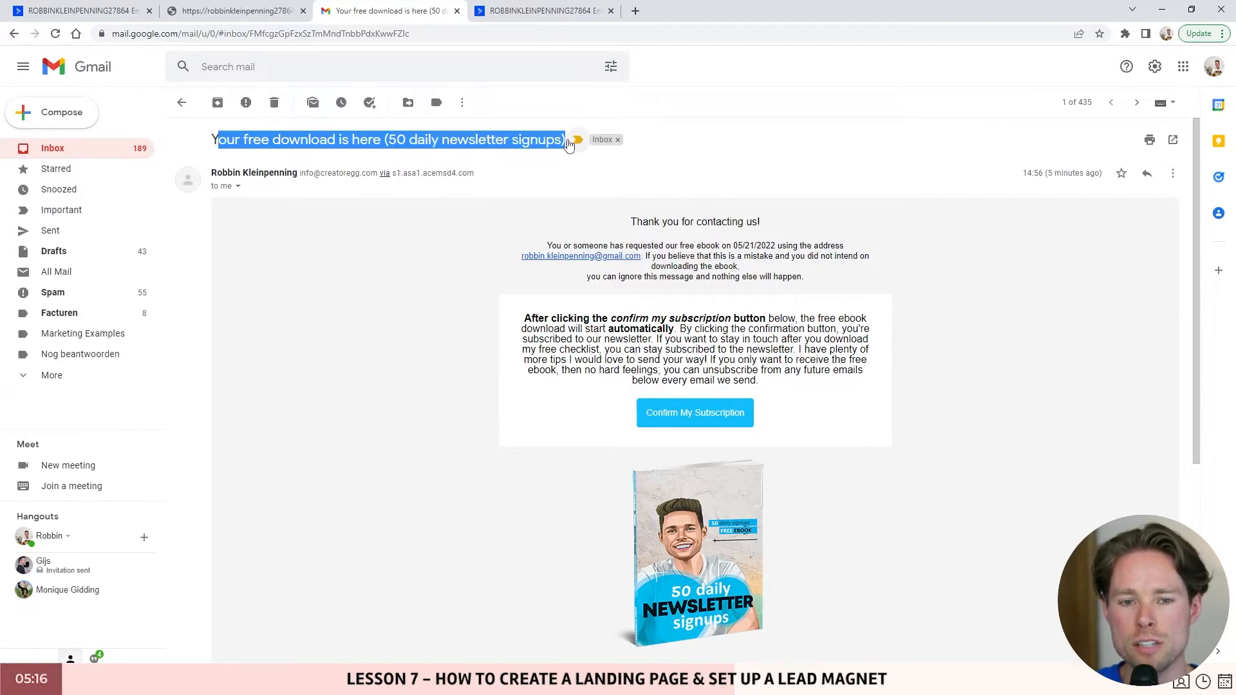
pyautogui.moveTo(628, 222); pyautogui.dragTo(759, 237)
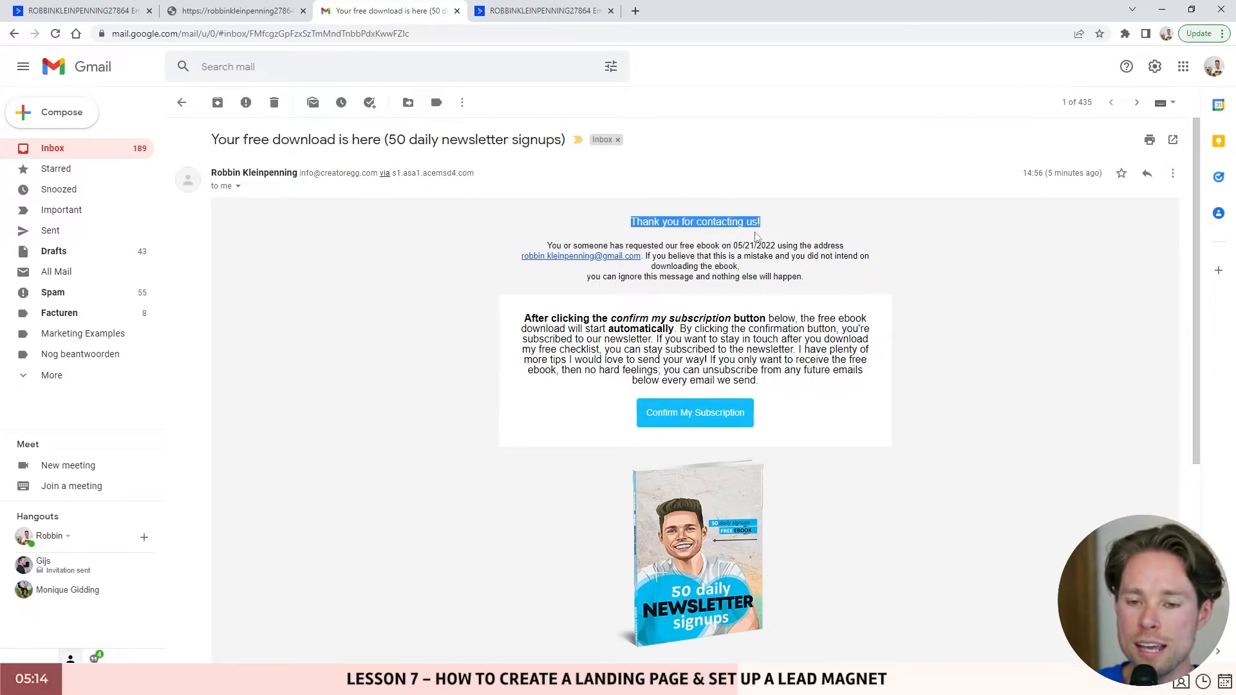
pyautogui.scroll(-1, 699, 252)
pyautogui.tripleClick(787, 318)
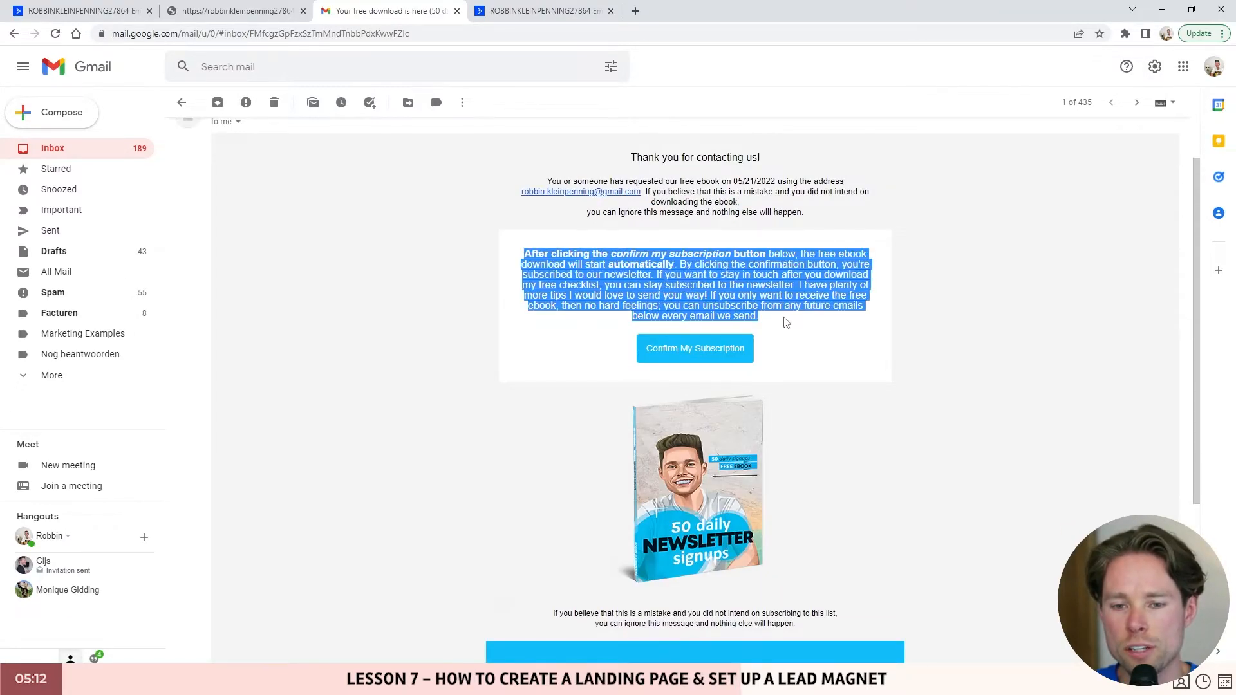
# - Confirm the subscription from the email and return to the contact's ActiveCampaign record
pyautogui.scroll(-3, 676, 383)
pyautogui.scroll(2, 674, 373)
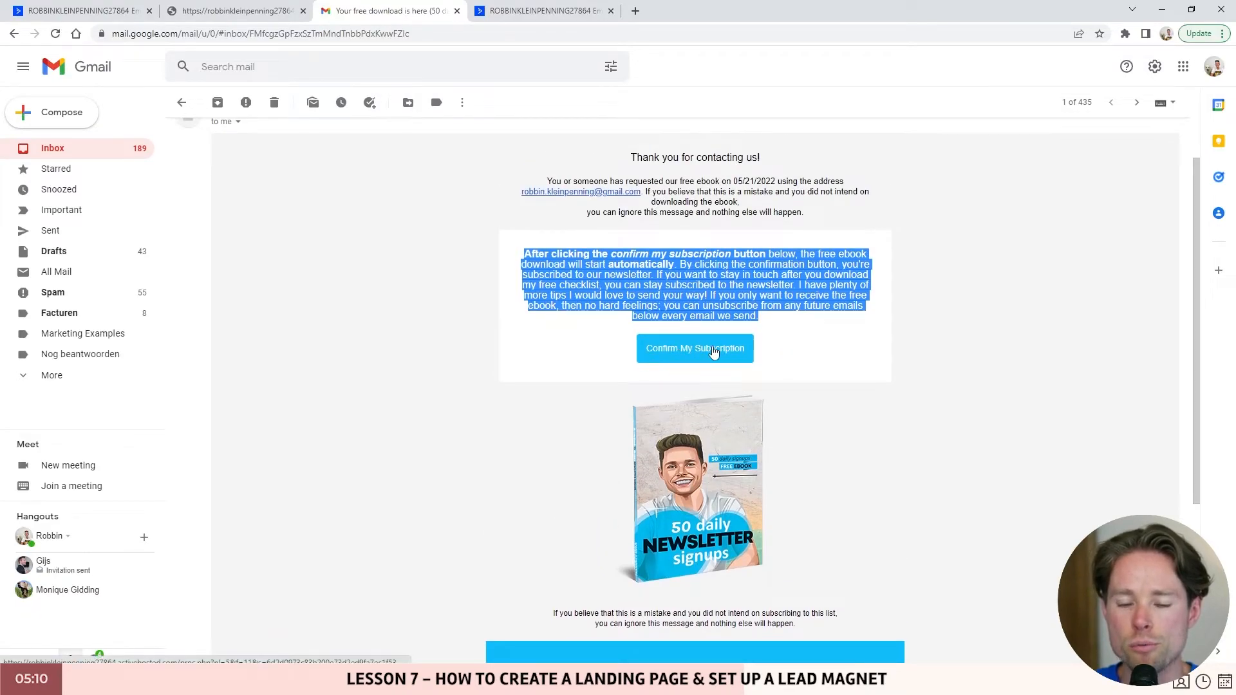
pyautogui.click(732, 343)
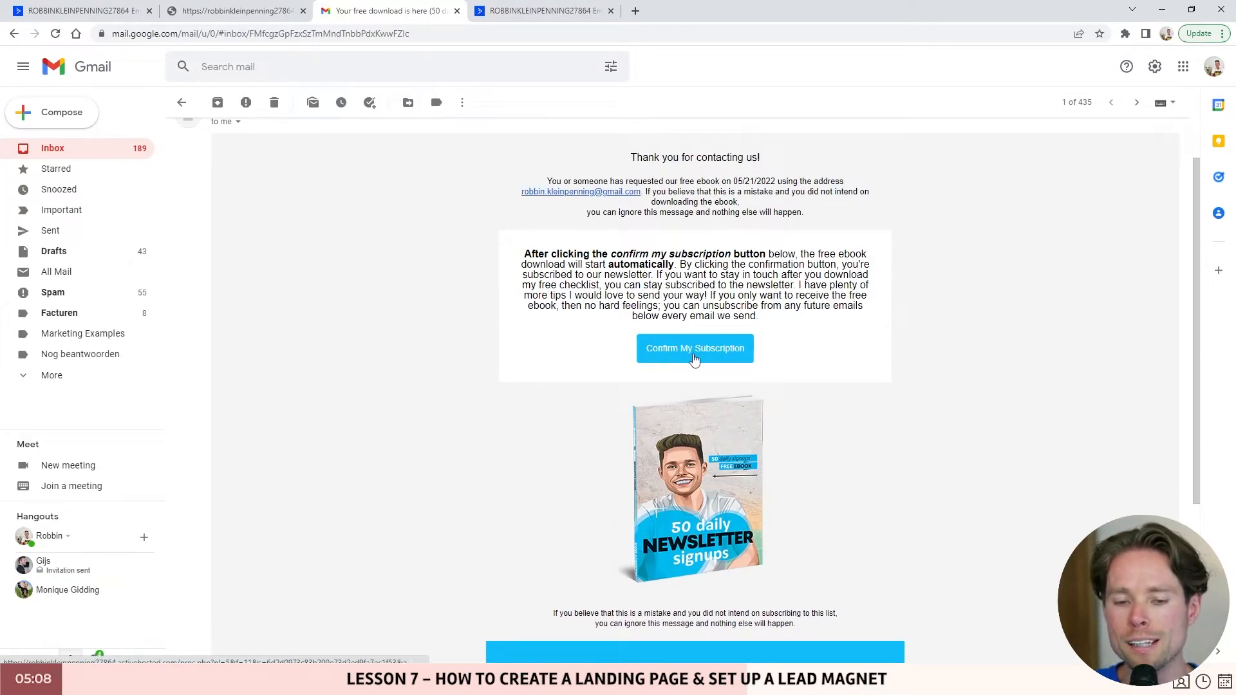
pyautogui.click(95, 12)
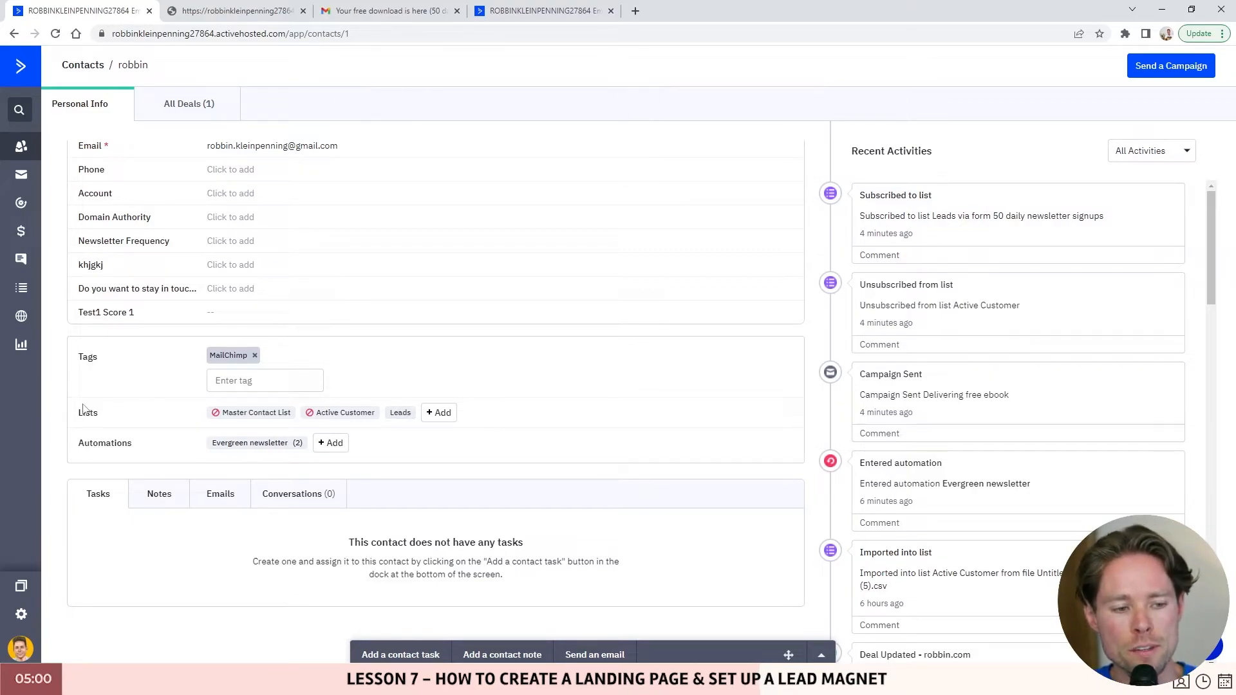
# - Note the contact's list memberships, then close the email settings and return to the form
pyautogui.moveTo(79, 413); pyautogui.dragTo(100, 419)
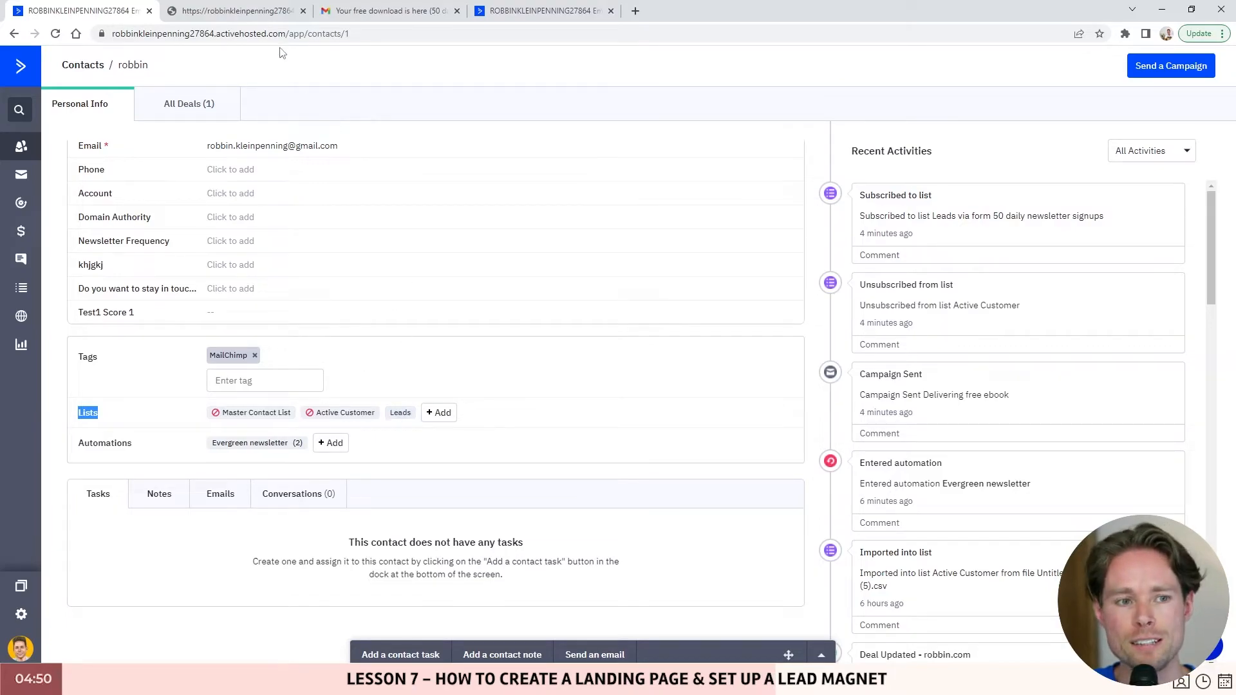
pyautogui.click(515, 11)
pyautogui.click(780, 103)
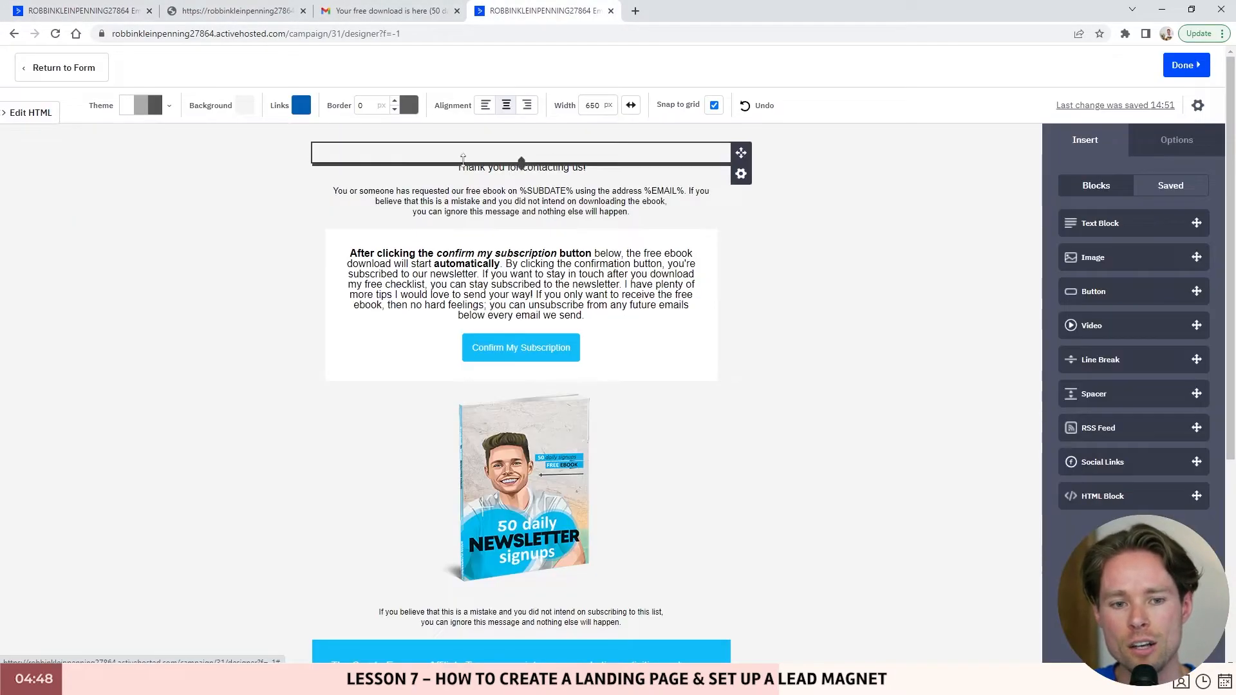
pyautogui.click(74, 68)
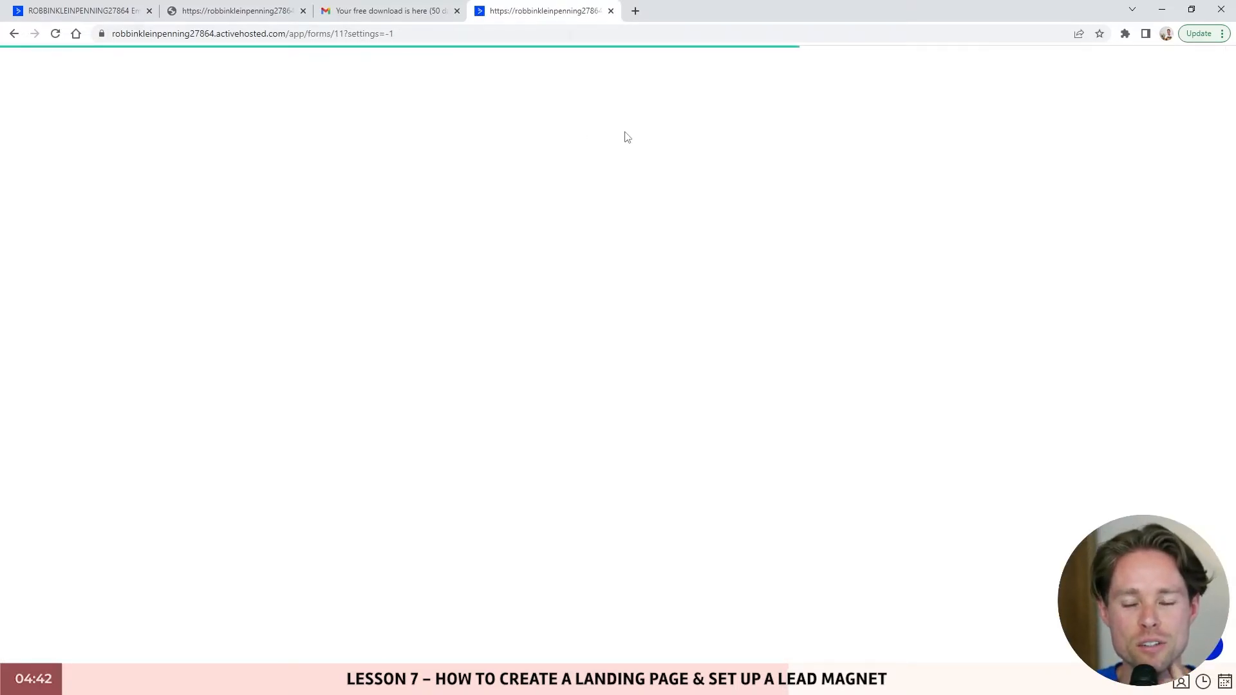
# - Check the form's Style and Options tabs, the ebook landing page, and the Leads subscribe action
pyautogui.click(1139, 103)
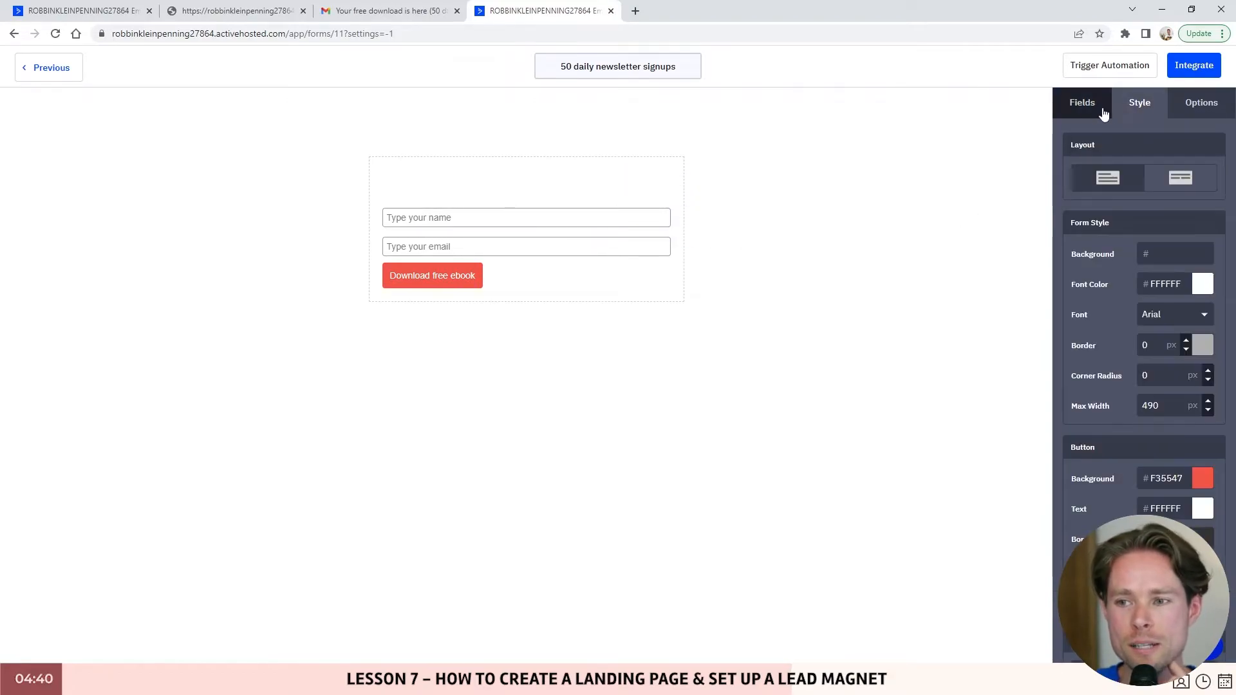
pyautogui.click(1201, 102)
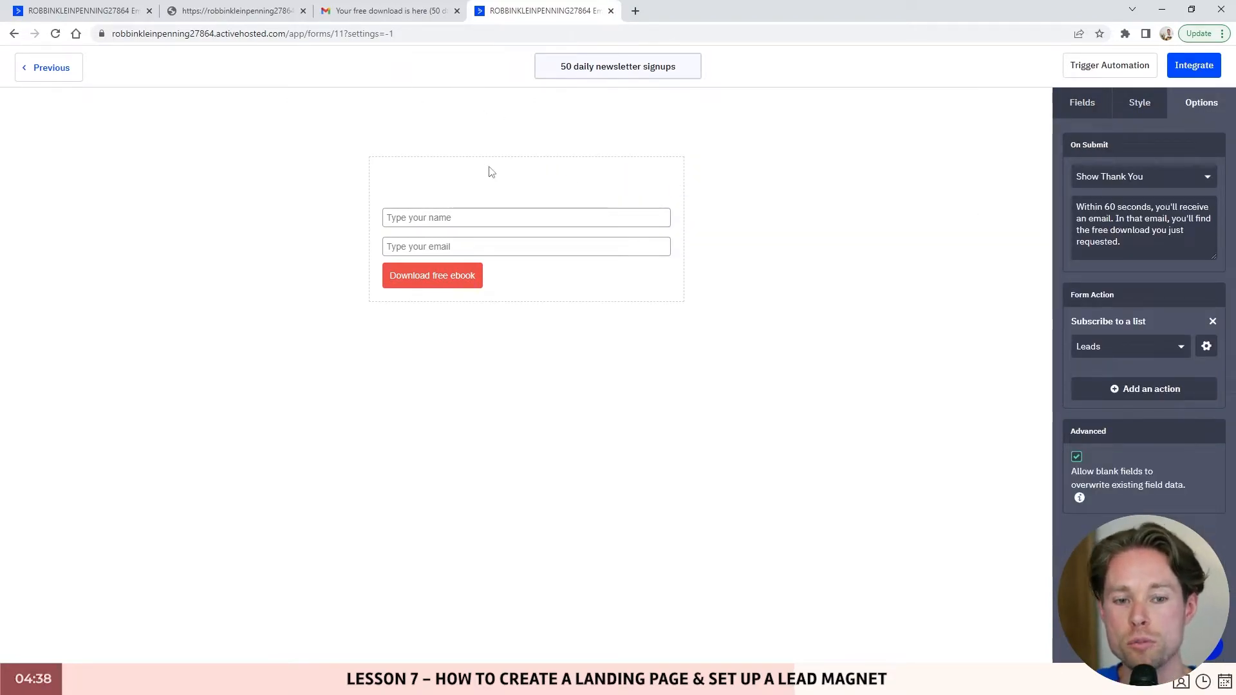
pyautogui.click(262, 15)
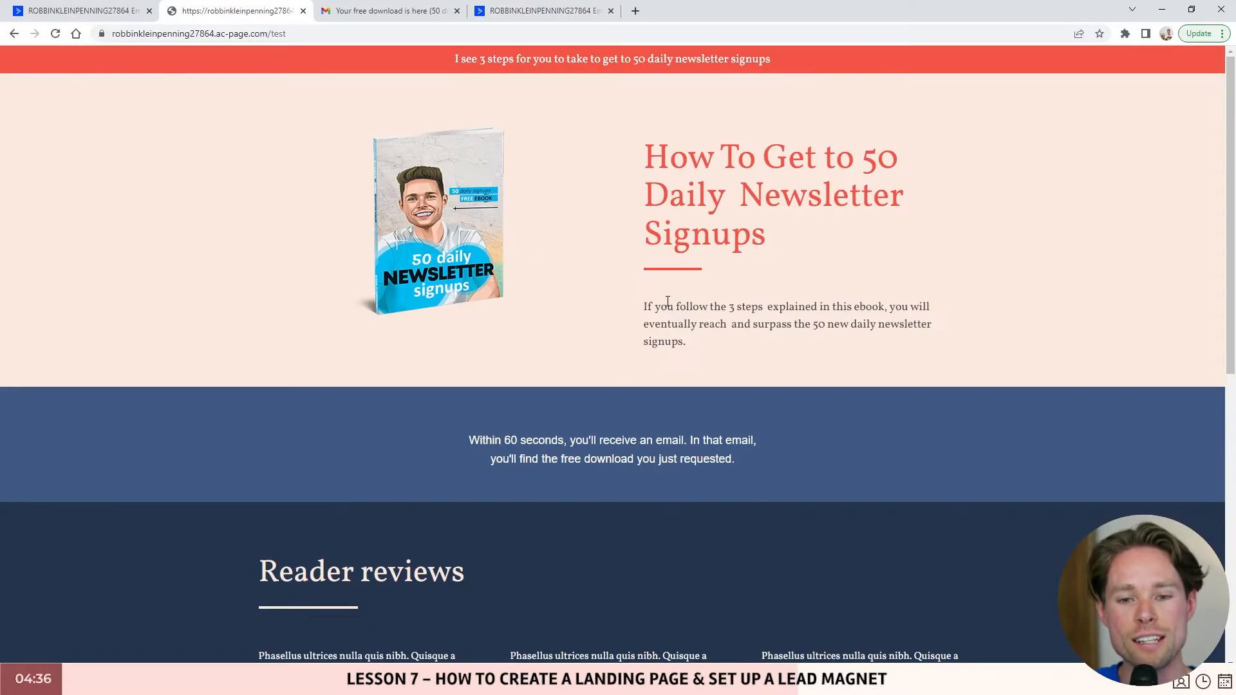
pyautogui.click(540, 11)
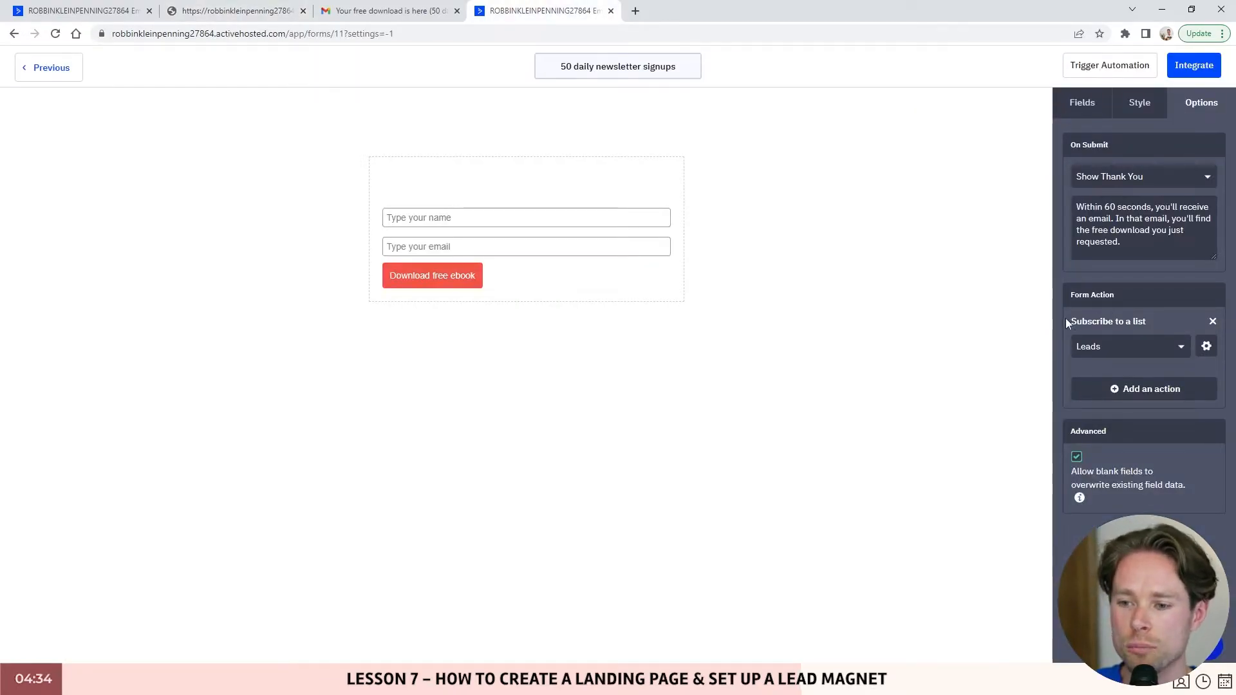
pyautogui.moveTo(1066, 321); pyautogui.dragTo(1145, 321)
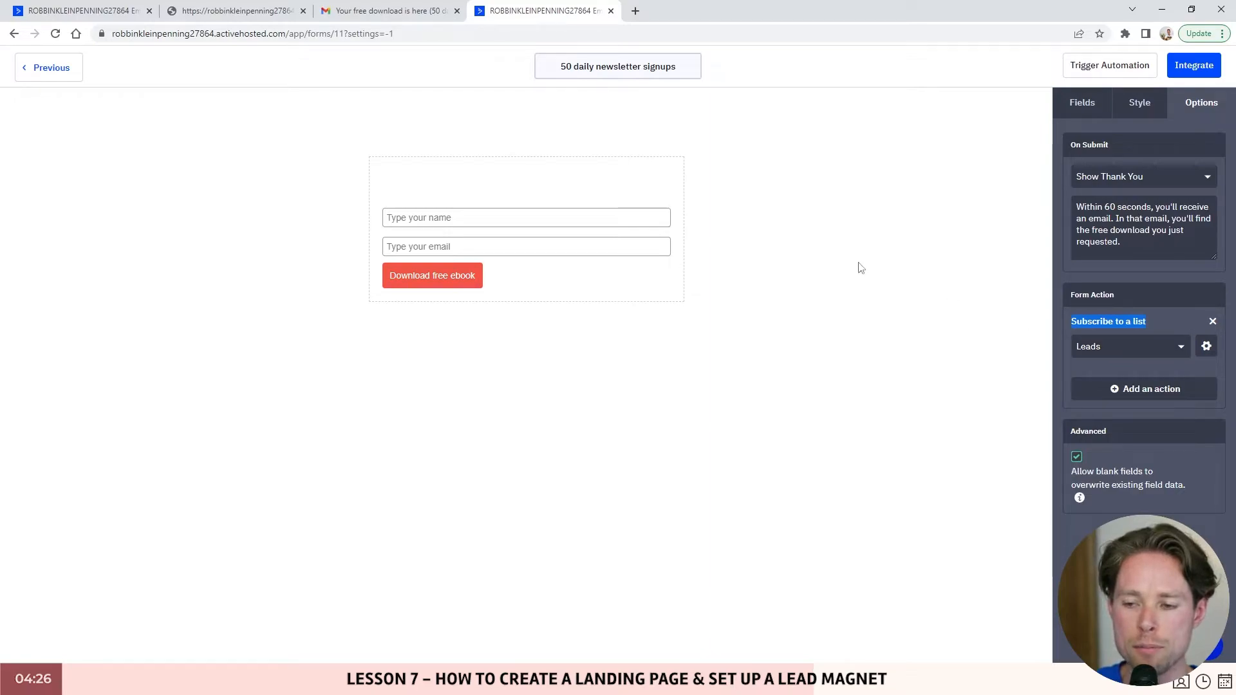
pyautogui.click(79, 18)
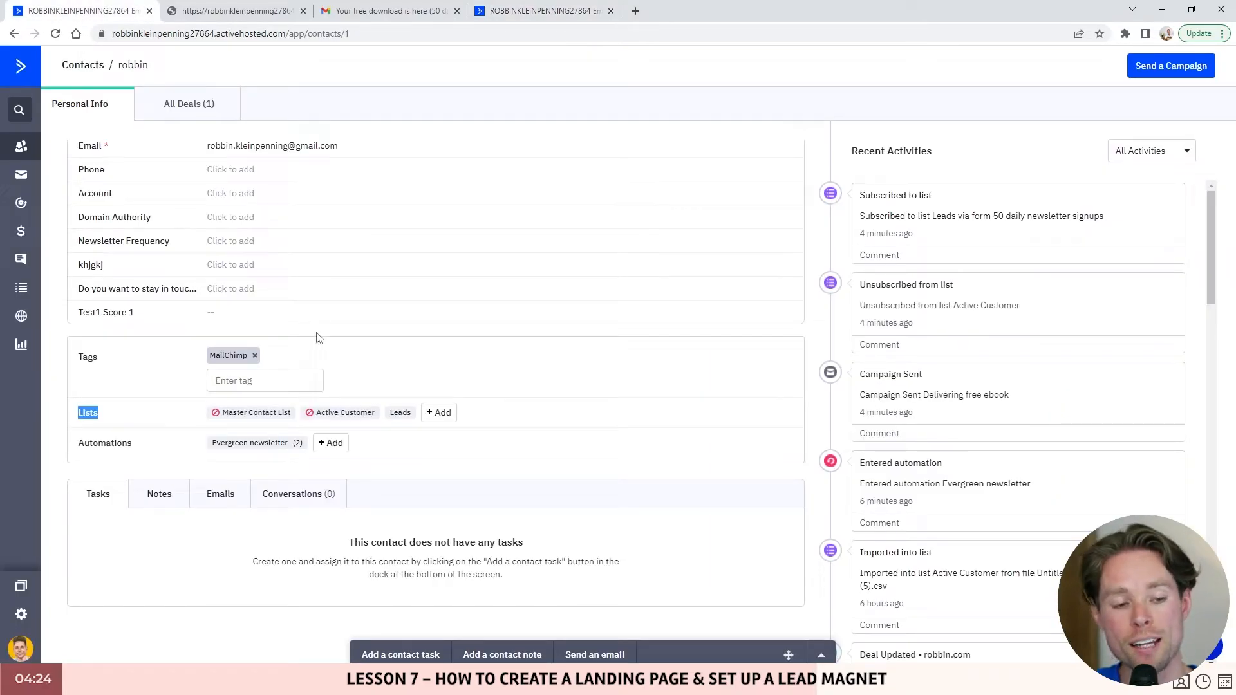
# - Open the contact's Leads list details and note the subscription date, status and source
pyautogui.click(400, 414)
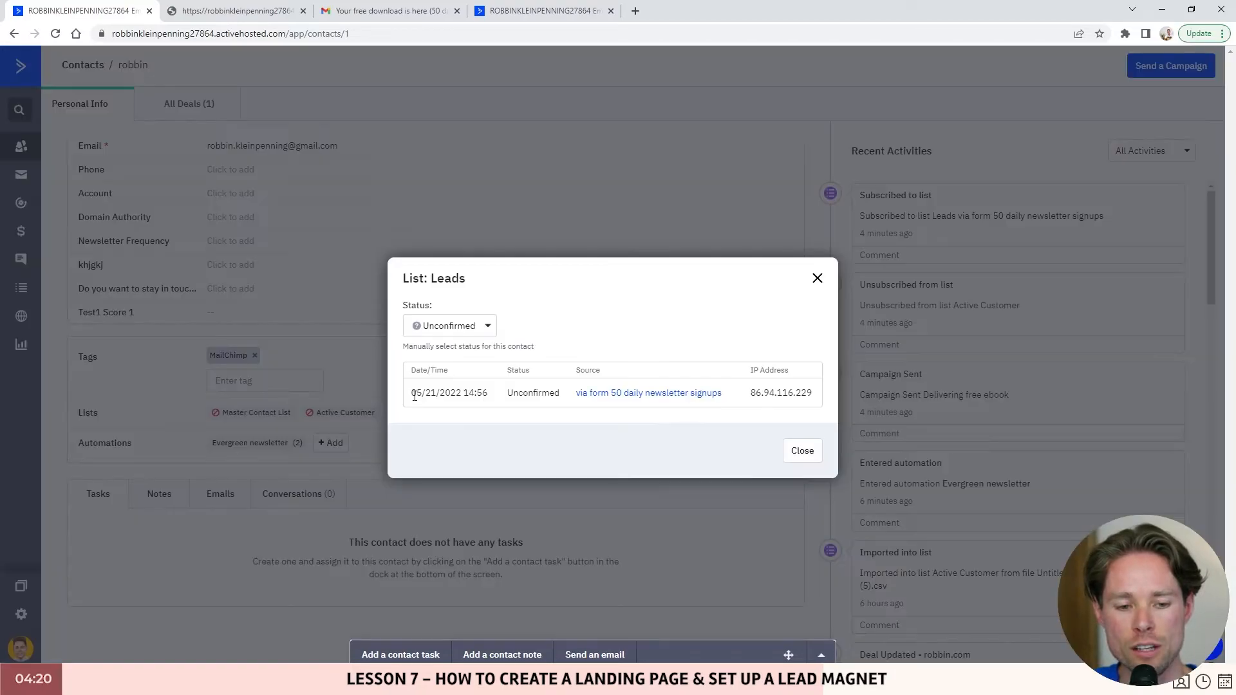
pyautogui.moveTo(413, 393); pyautogui.dragTo(567, 401)
pyautogui.doubleClick(587, 370)
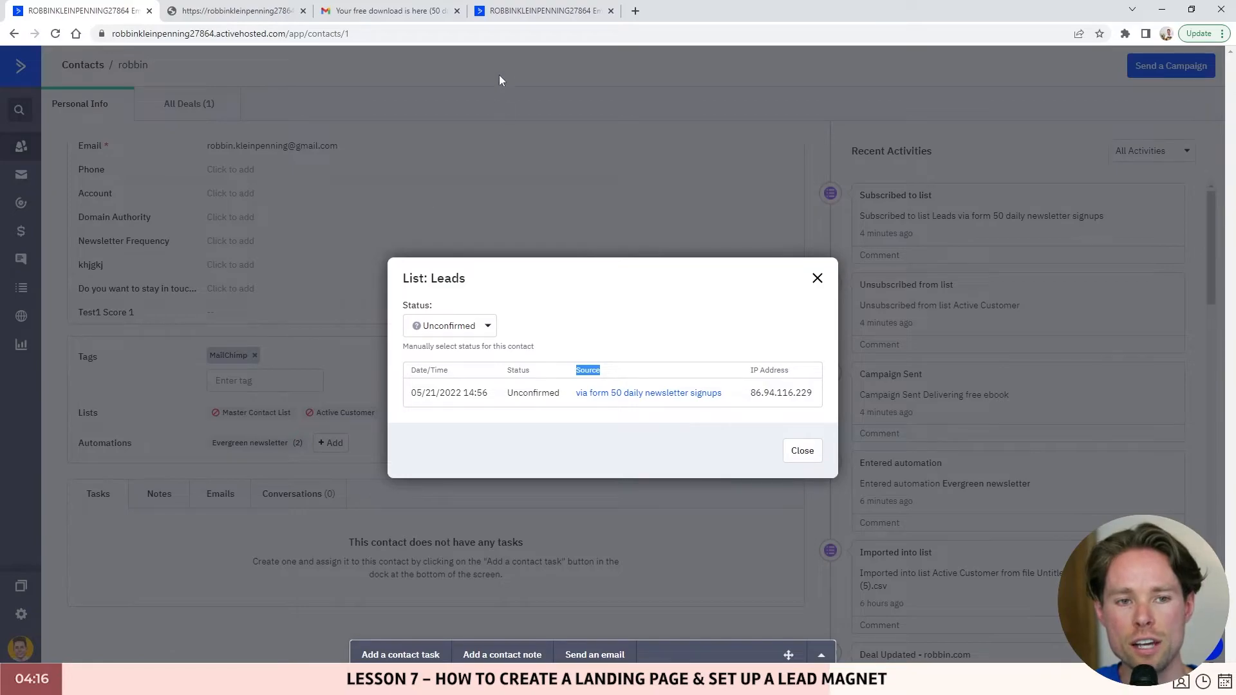
pyautogui.click(521, 14)
pyautogui.click(60, 5)
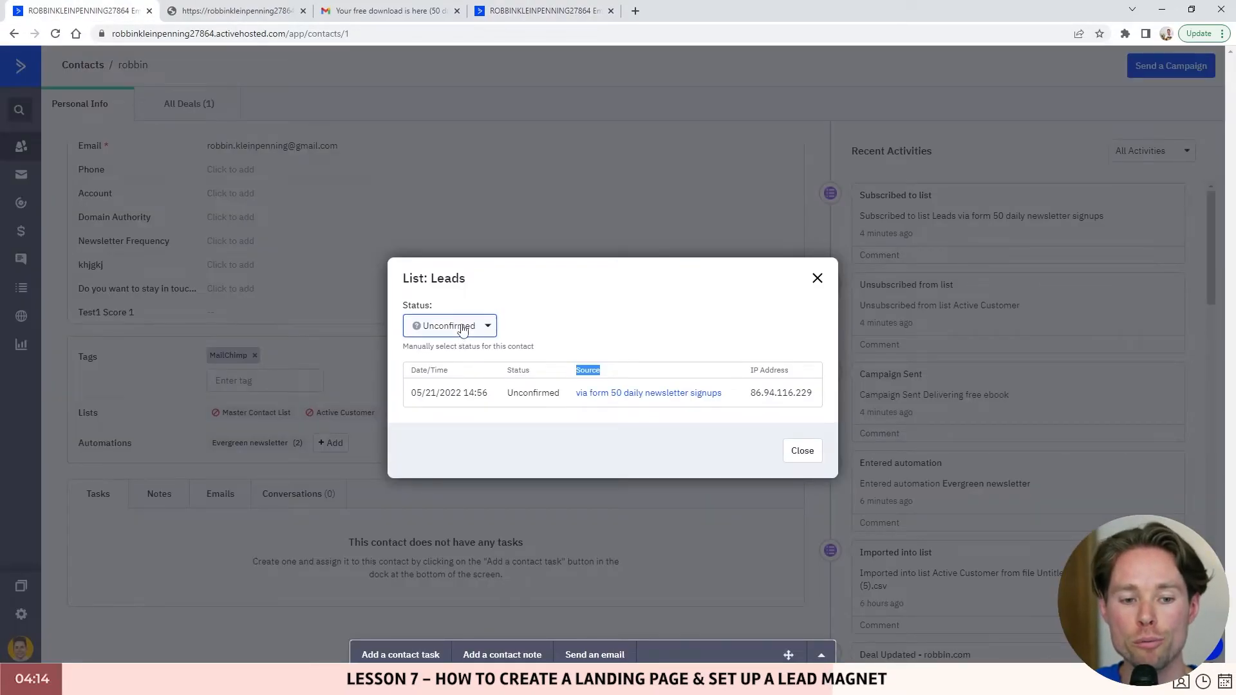
# - Confirm the subscription again in Gmail, then recheck the still-Unconfirmed Leads status and close it
pyautogui.click(388, 10)
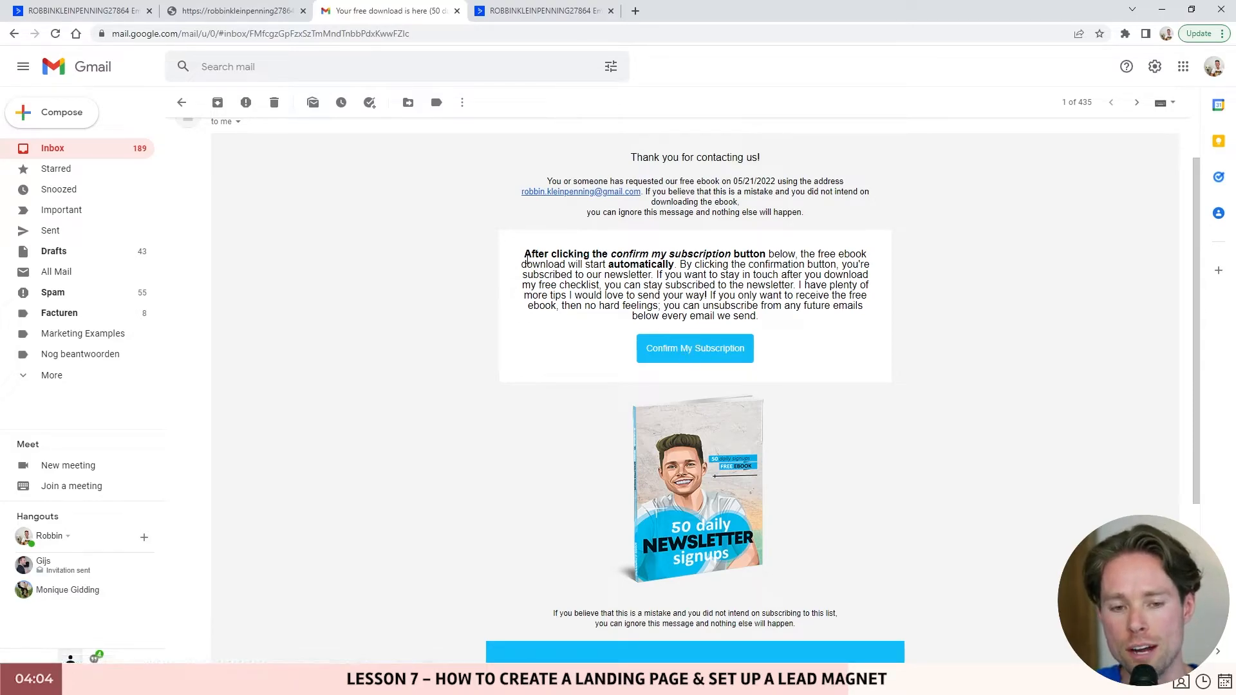
pyautogui.moveTo(523, 254); pyautogui.dragTo(773, 322)
pyautogui.click(708, 353)
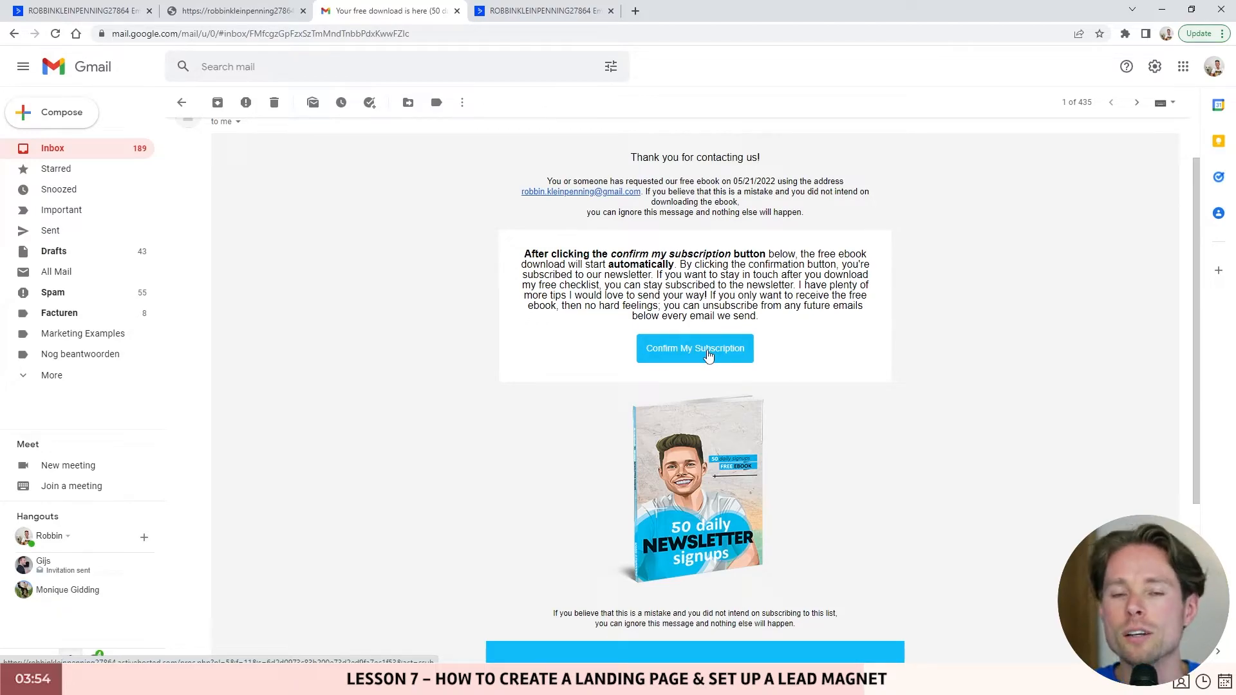
pyautogui.click(90, 11)
pyautogui.click(514, 391)
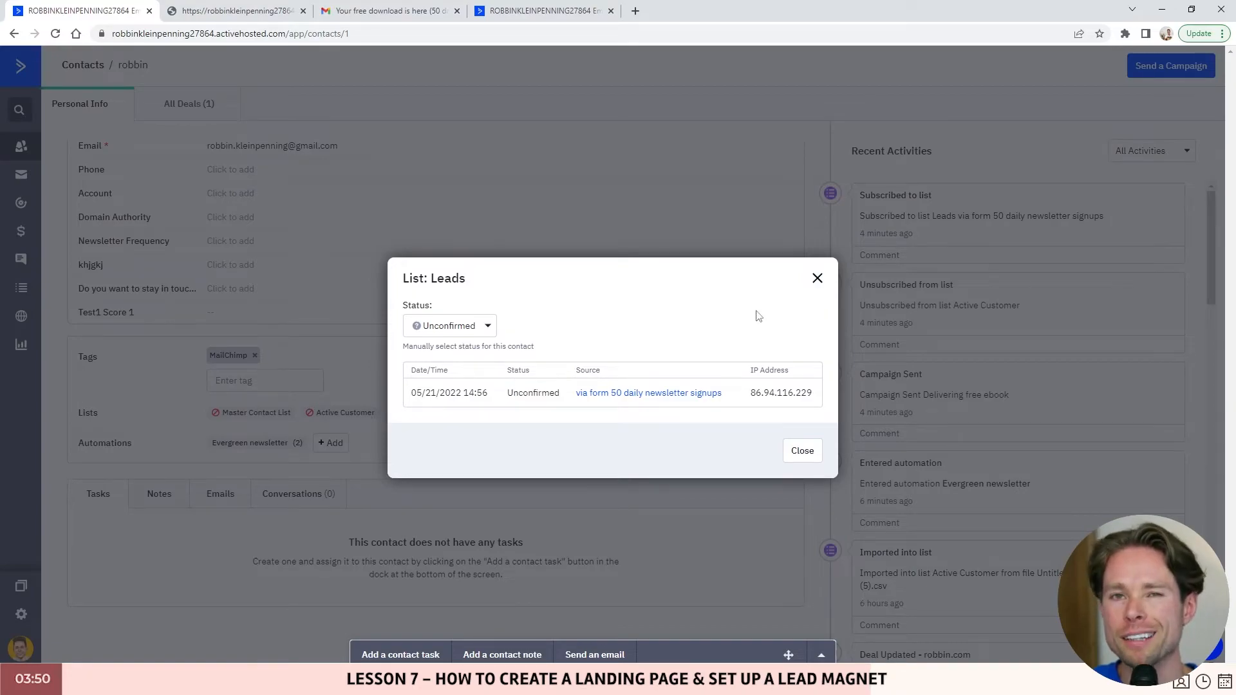
pyautogui.click(818, 279)
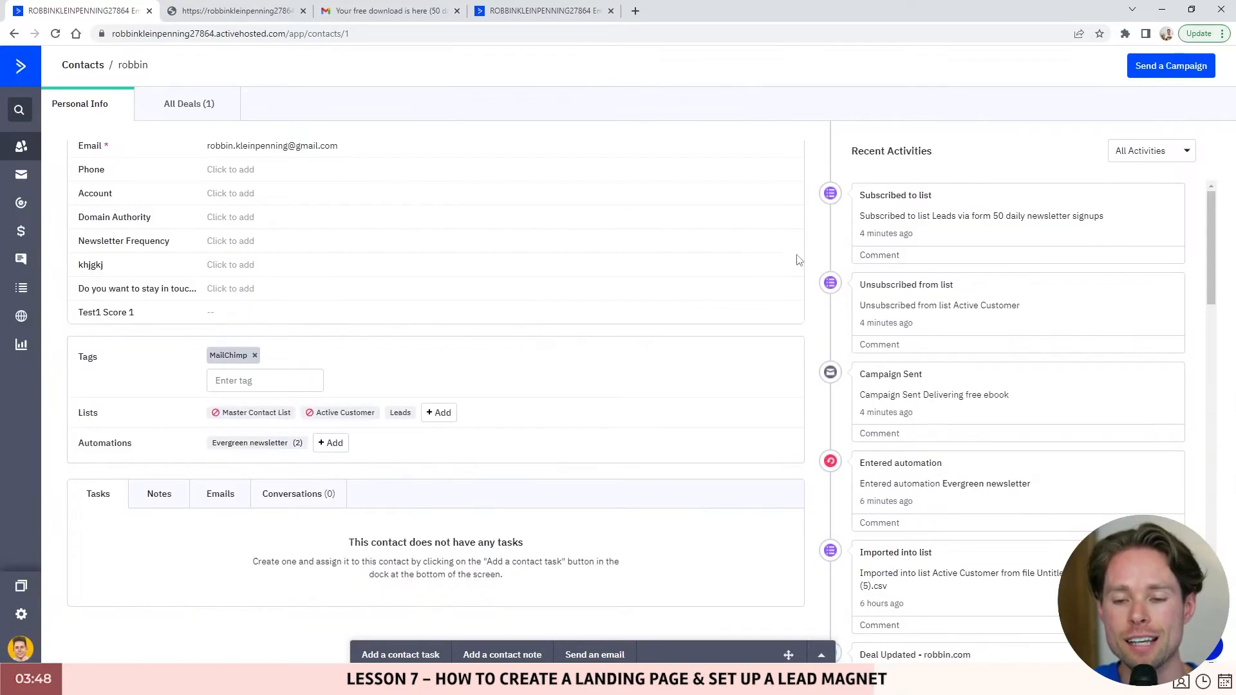
pyautogui.click(396, 7)
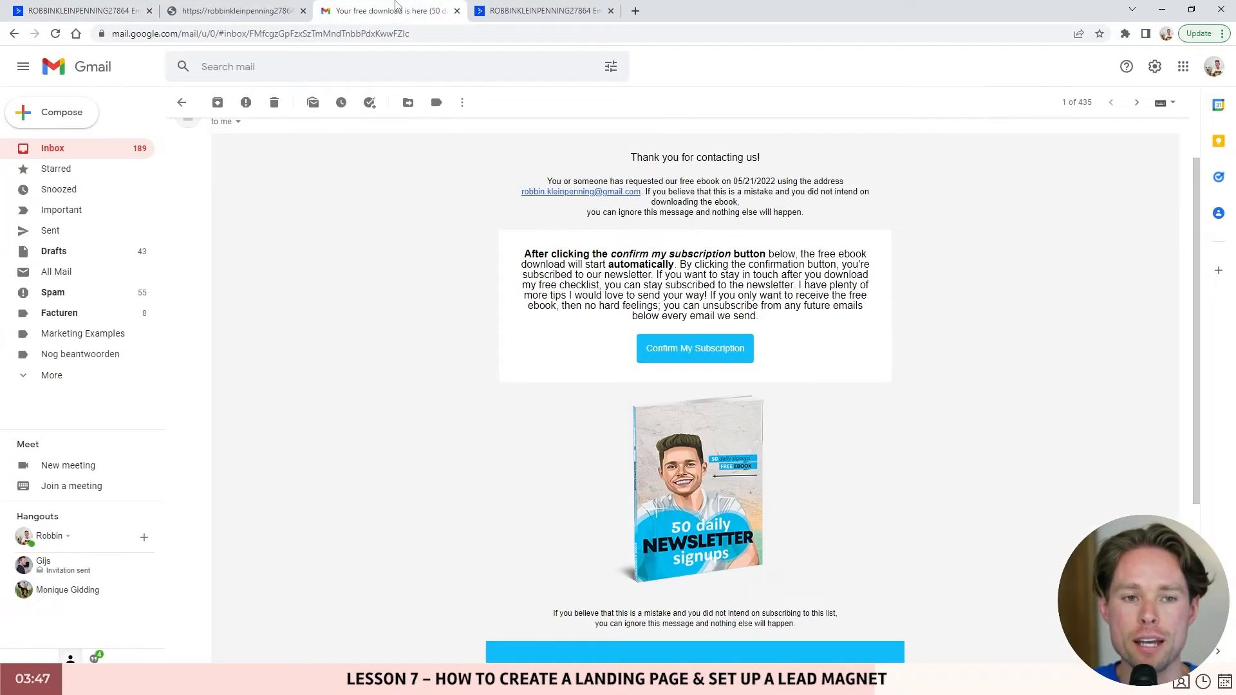
# - Confirm the subscription to open the ebook PDF in Acrobat, scroll through it, then close it
pyautogui.click(700, 356)
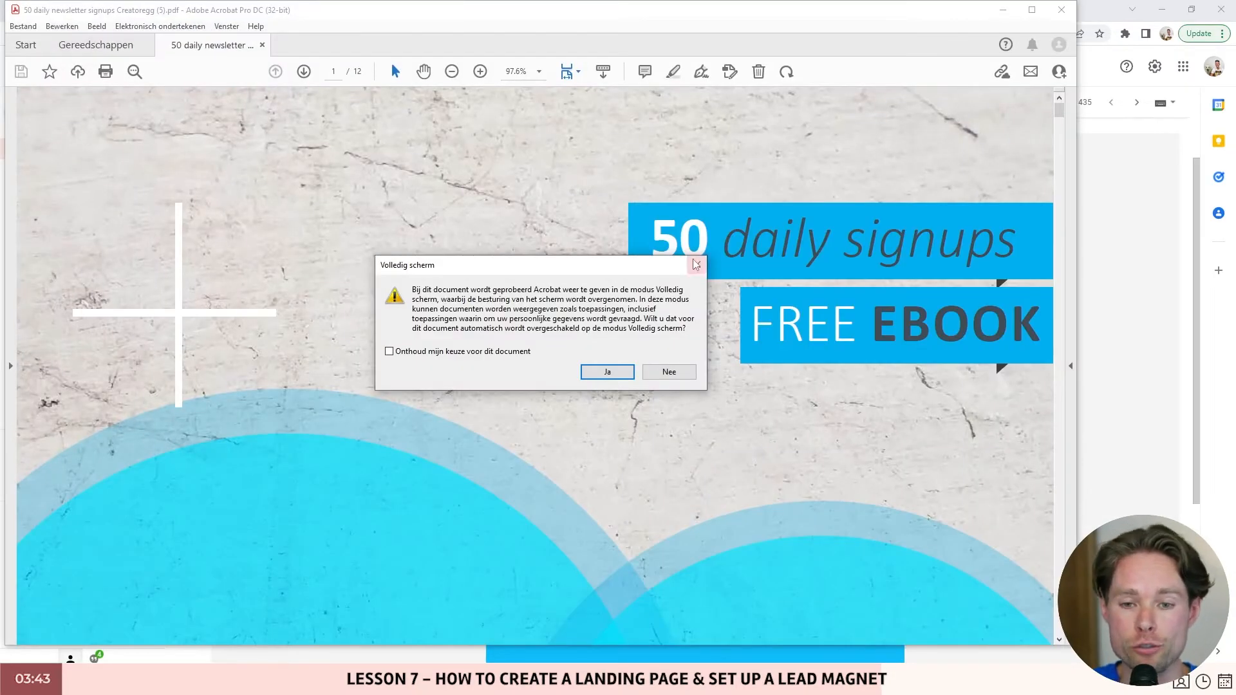
pyautogui.click(696, 264)
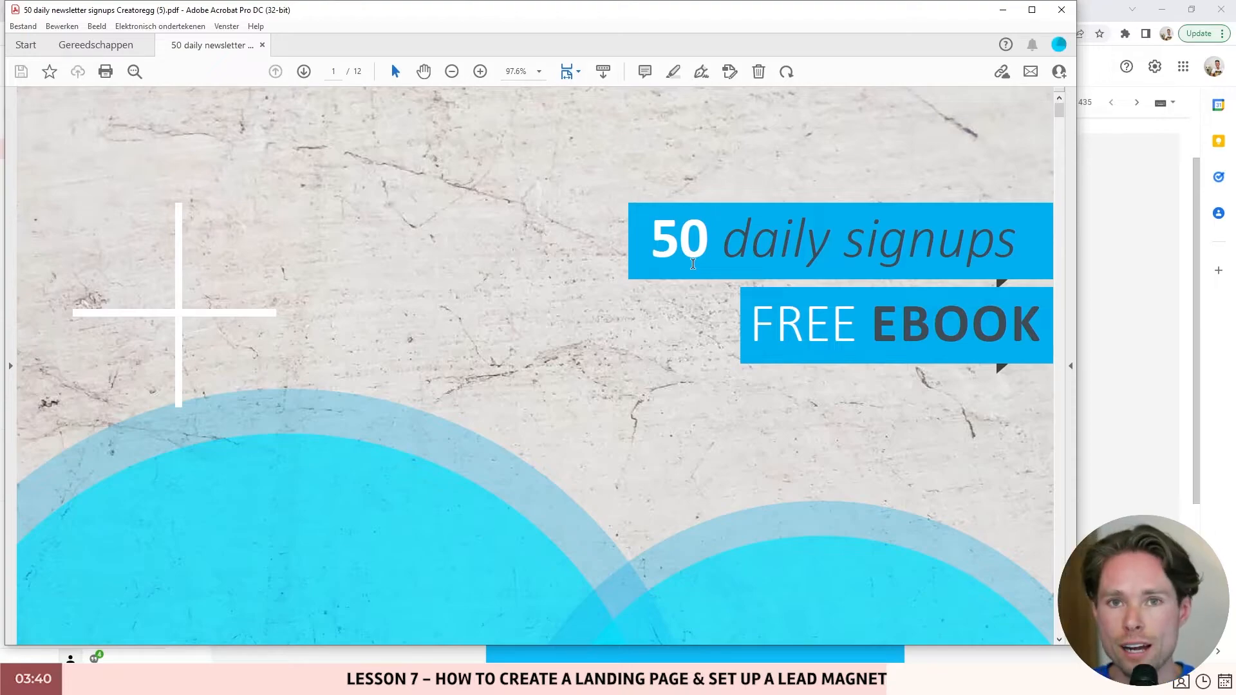
pyautogui.scroll(-2, 717, 273)
pyautogui.scroll(-1, 717, 273)
pyautogui.click(1062, 14)
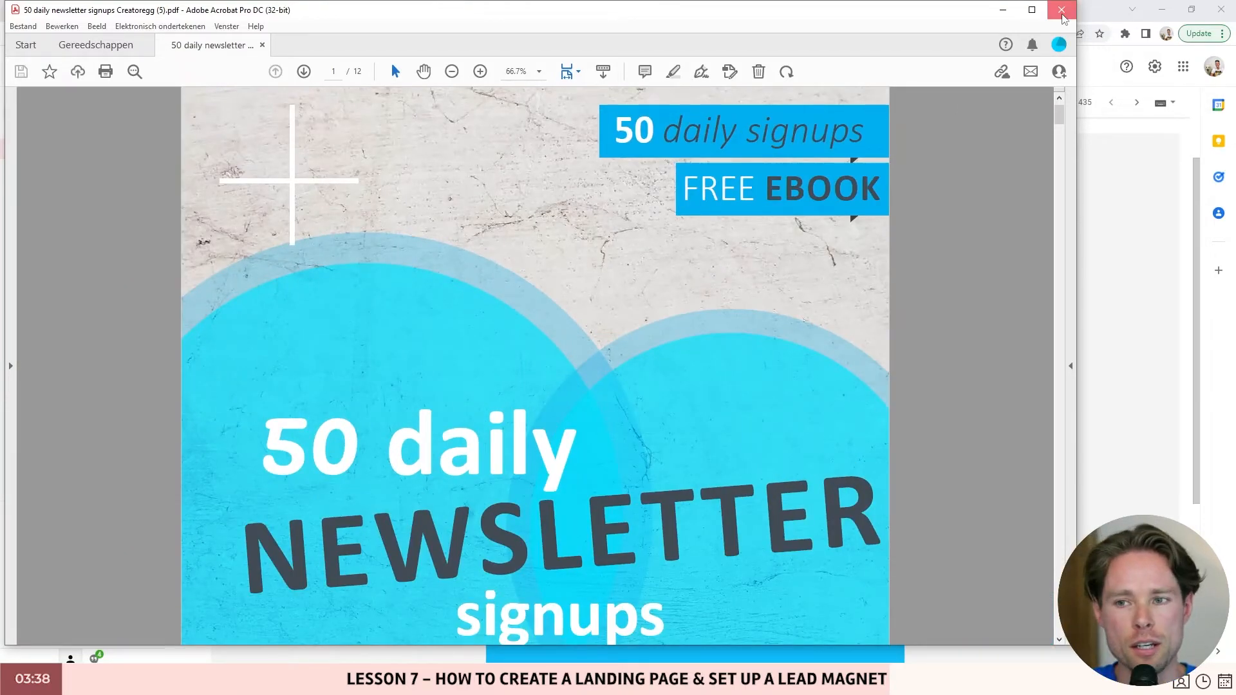
pyautogui.click(112, 7)
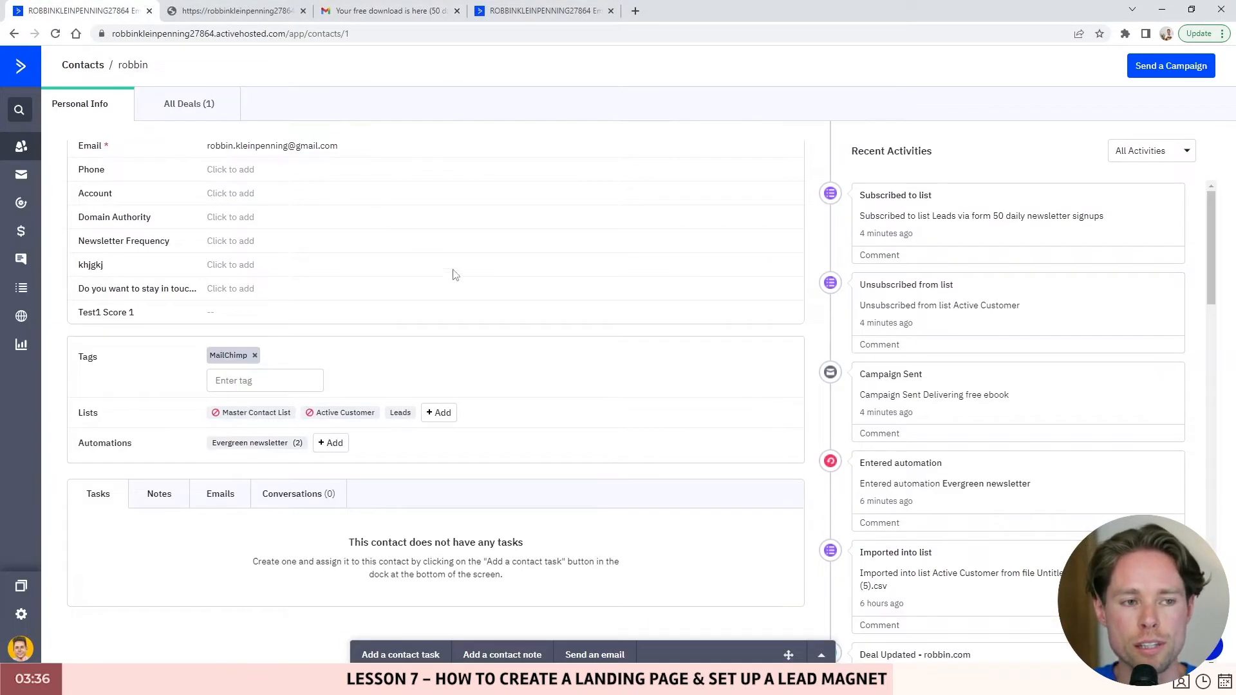
# - Check the contact's Leads status: Unconfirmed at first, then Subscribed after reopening the details
pyautogui.click(399, 416)
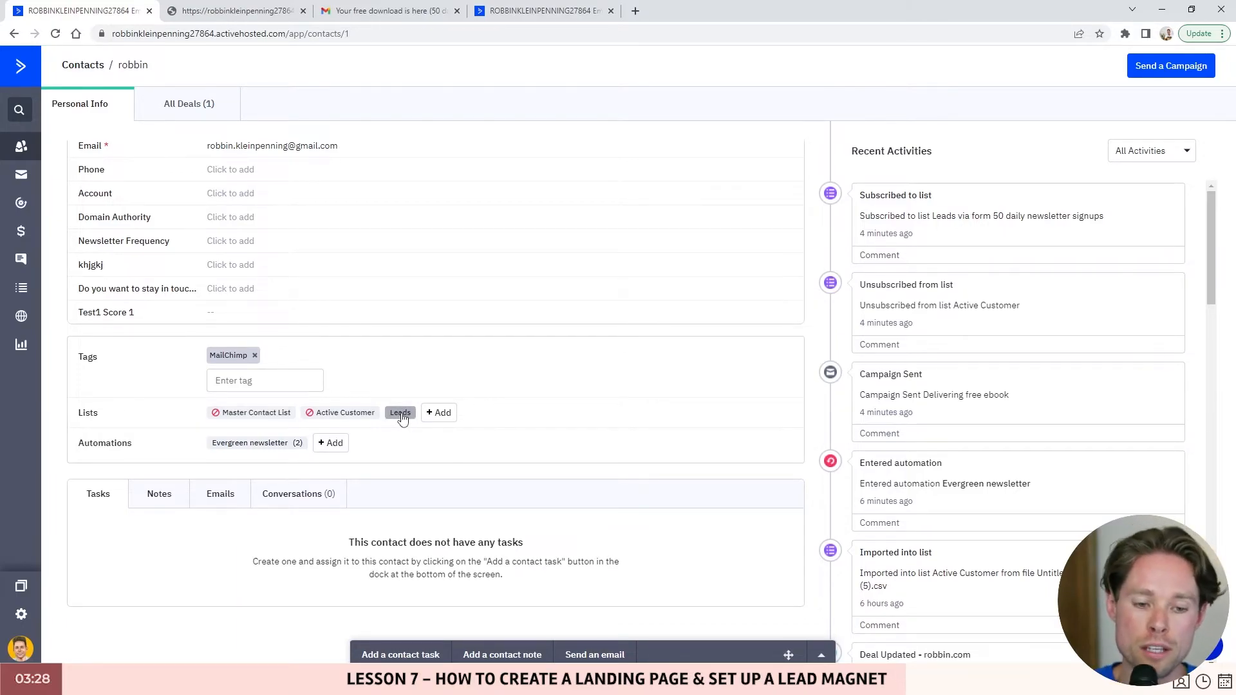
pyautogui.moveTo(507, 398); pyautogui.dragTo(567, 401)
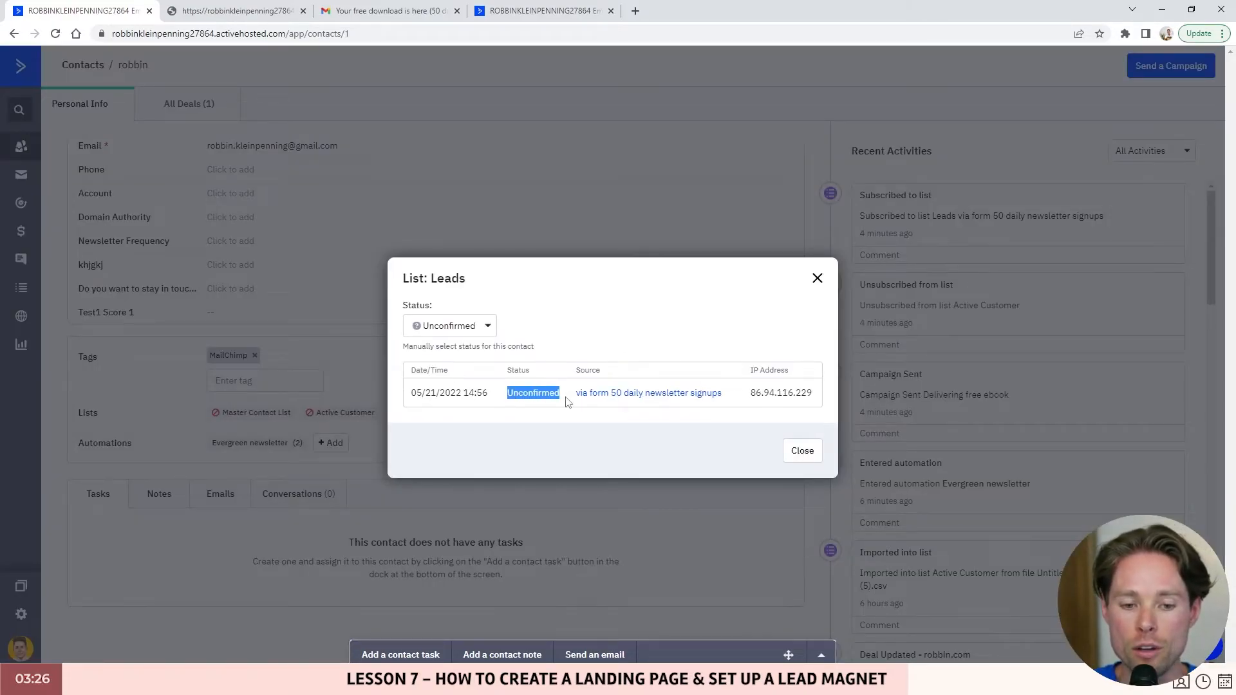
pyautogui.click(817, 279)
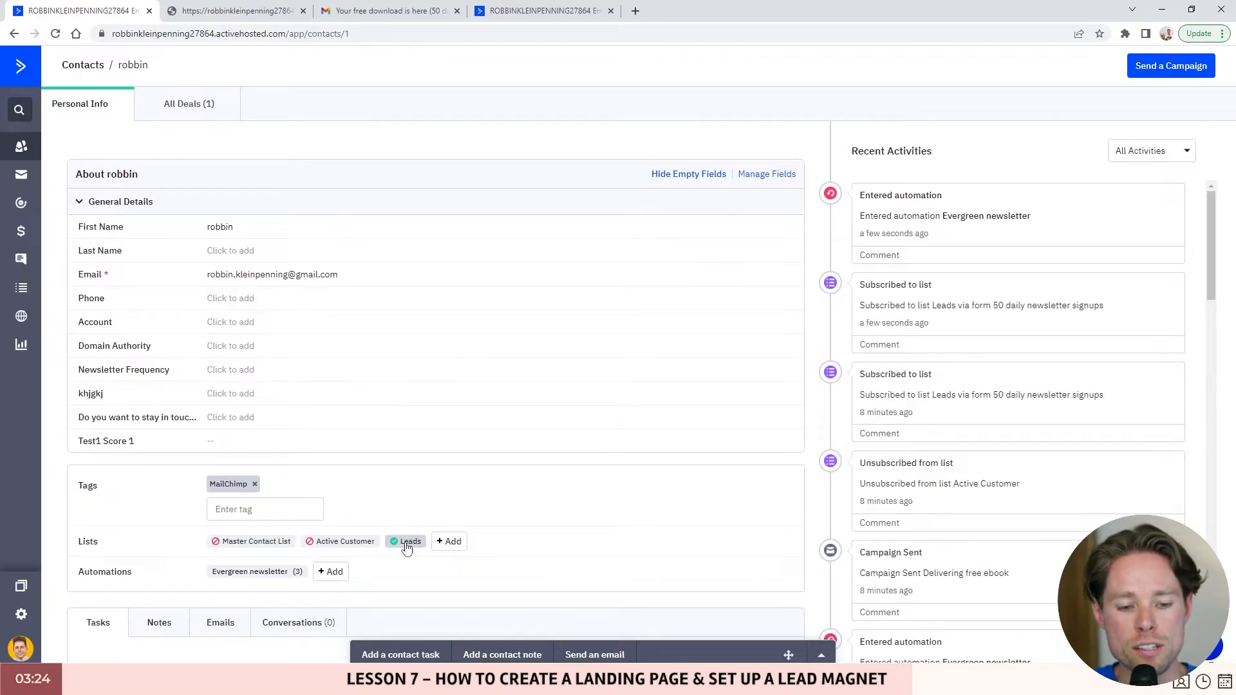
pyautogui.scroll(-1, 406, 547)
pyautogui.click(407, 477)
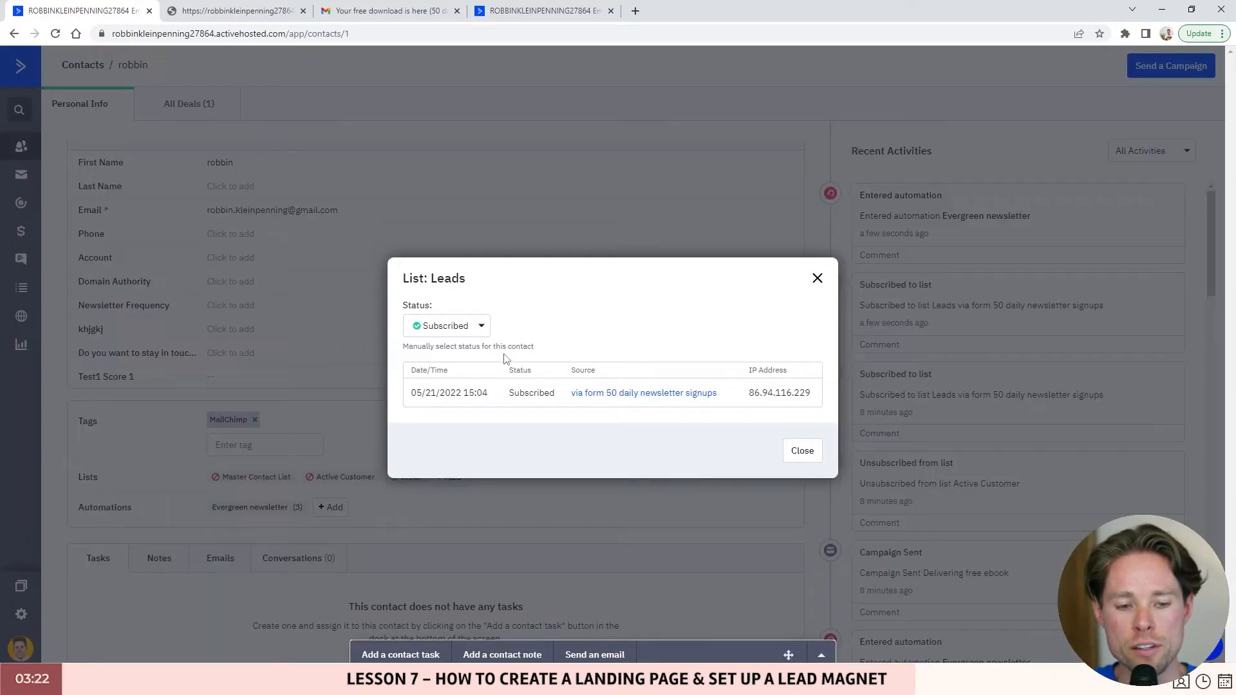
pyautogui.moveTo(509, 393); pyautogui.dragTo(551, 393)
pyautogui.click(816, 279)
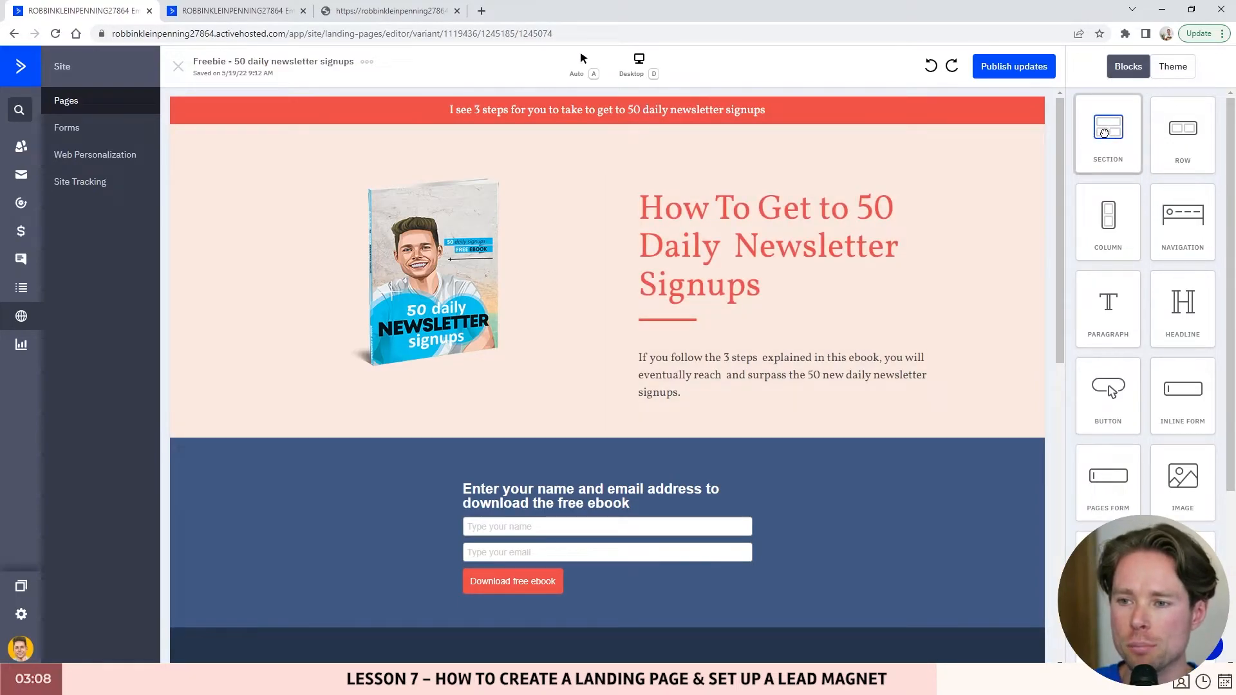
# - Show a Section drop spot, then scroll through the landing page's Theme colours and fonts
pyautogui.moveTo(1104, 134)
pyautogui.mouseDown()
pyautogui.moveTo(827, 243)
pyautogui.moveTo(781, 152)
pyautogui.moveTo(1103, 133)
pyautogui.mouseUp()
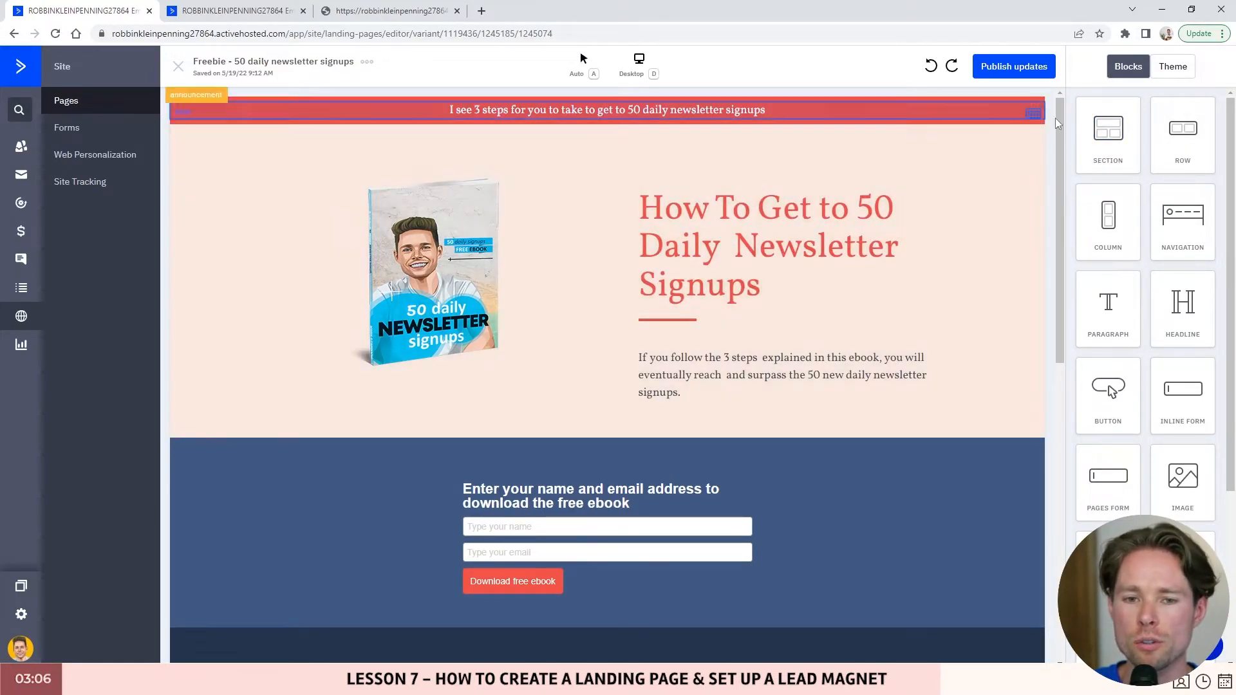
pyautogui.click(1173, 67)
pyautogui.scroll(-1, 1143, 197)
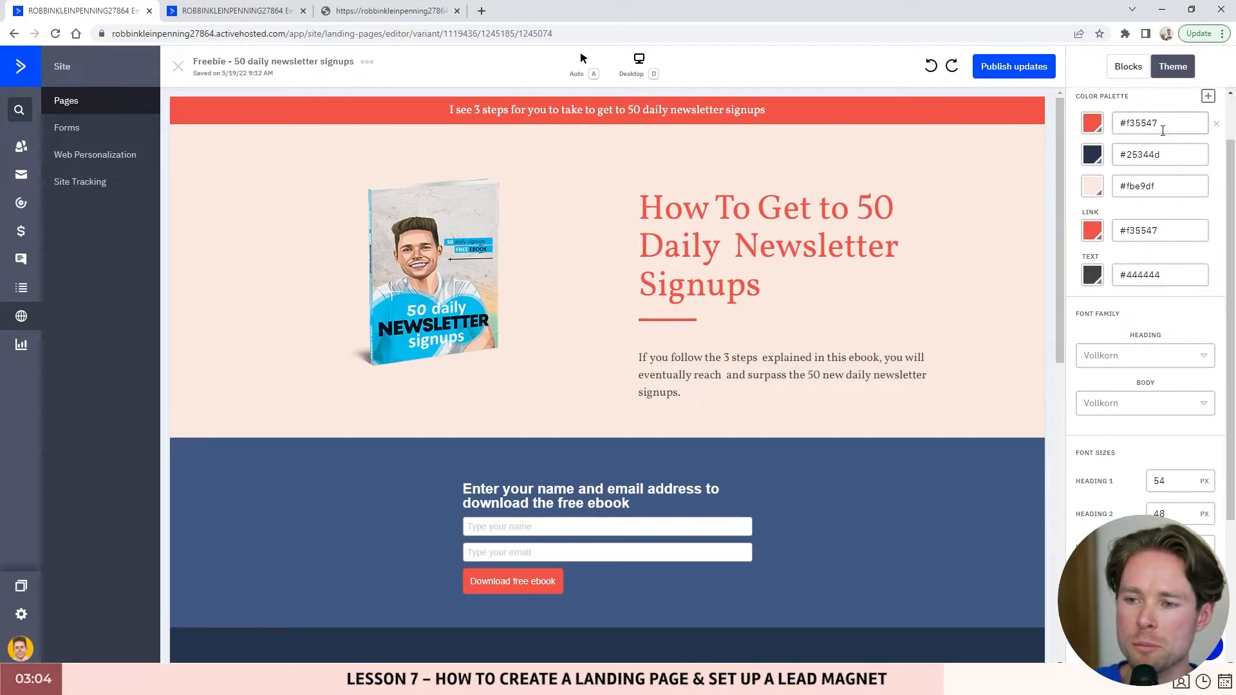
pyautogui.scroll(-3, 1159, 296)
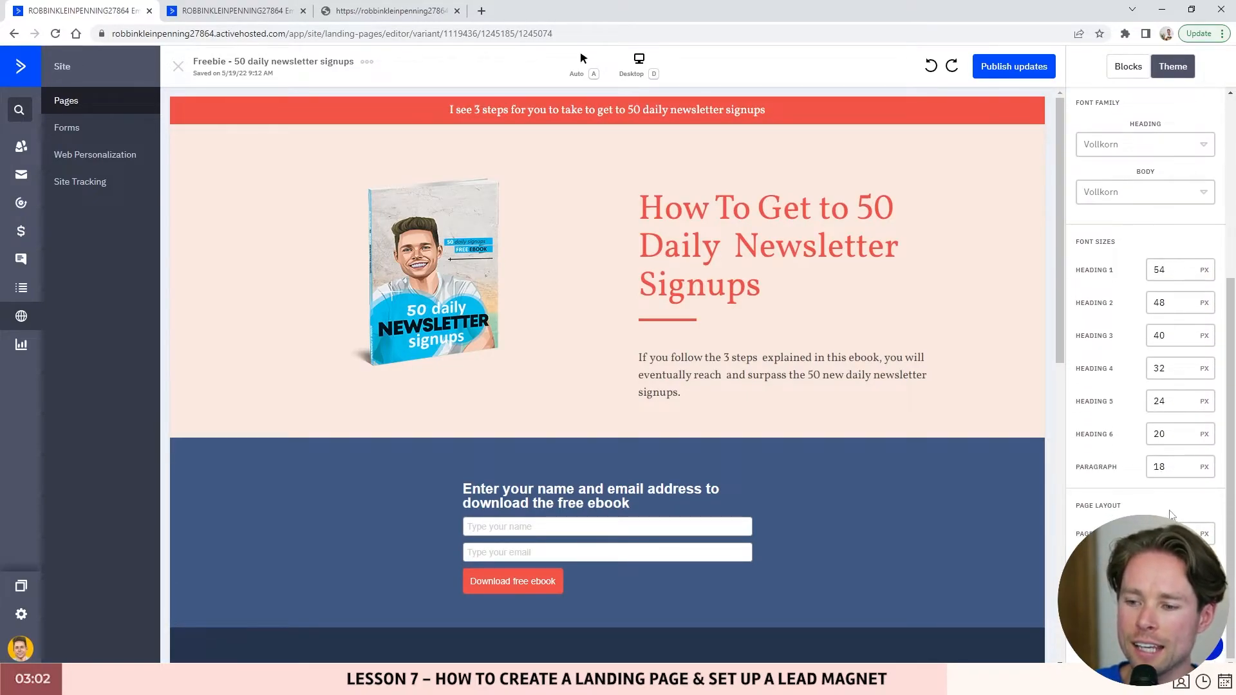
pyautogui.scroll(4, 1200, 377)
pyautogui.click(1128, 66)
pyautogui.click(227, 11)
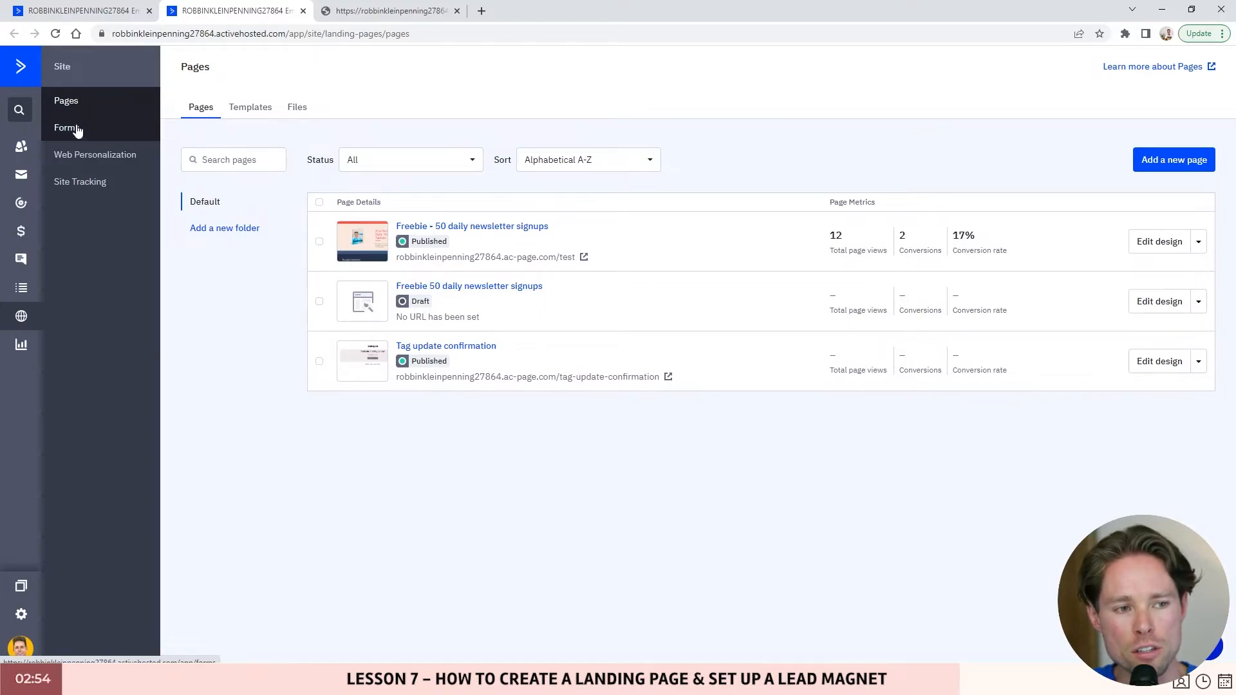
# - Start a new landing page and scroll through the template gallery
pyautogui.click(1182, 163)
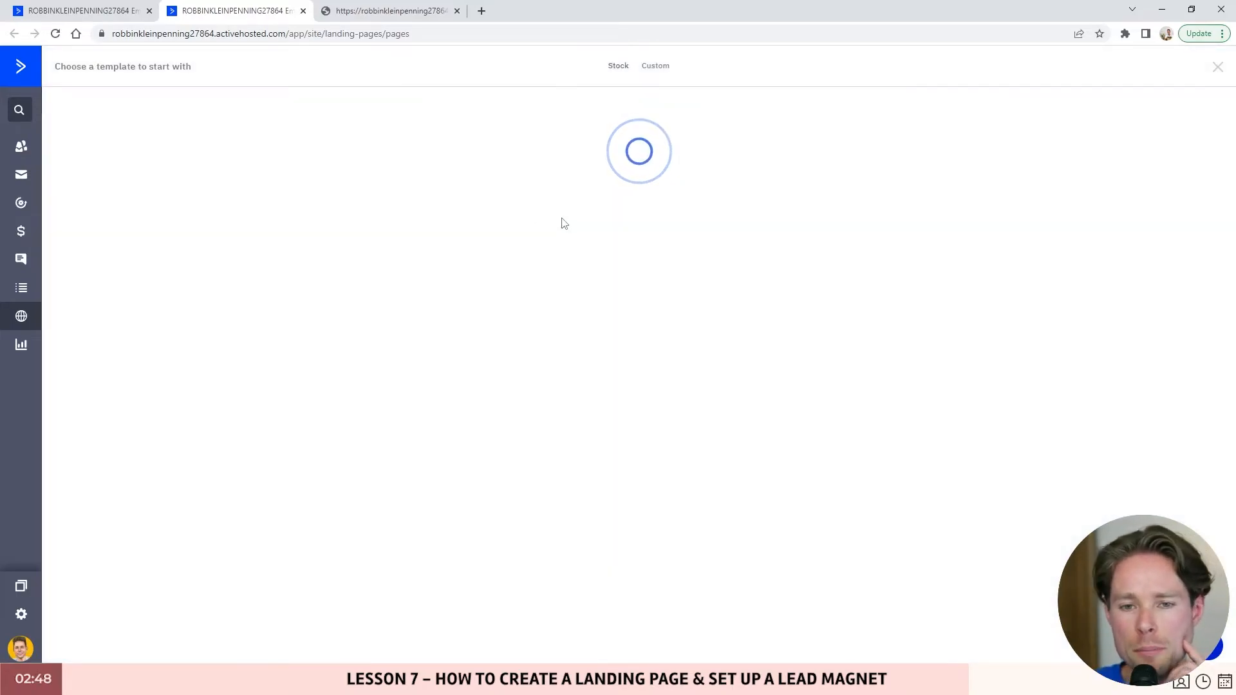
pyautogui.scroll(-2, 909, 210)
pyautogui.scroll(-10, 909, 209)
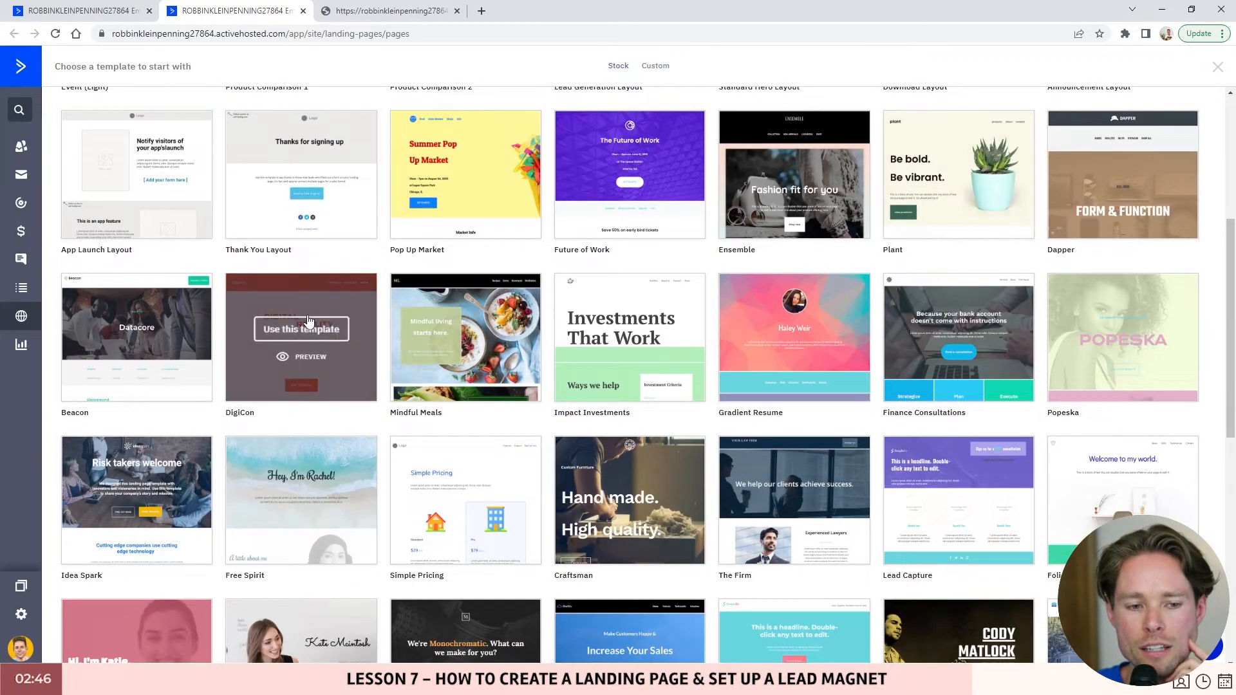
pyautogui.scroll(-2, 303, 399)
pyautogui.scroll(15, 193, 396)
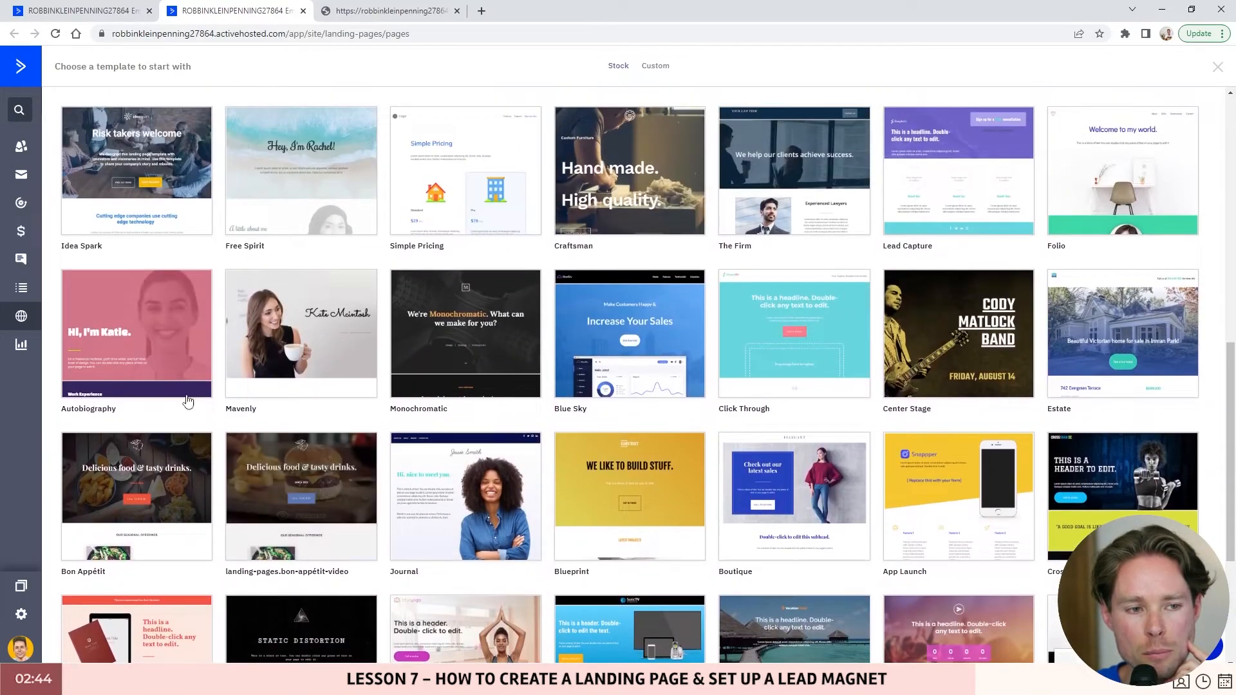
pyautogui.scroll(-14, 303, 399)
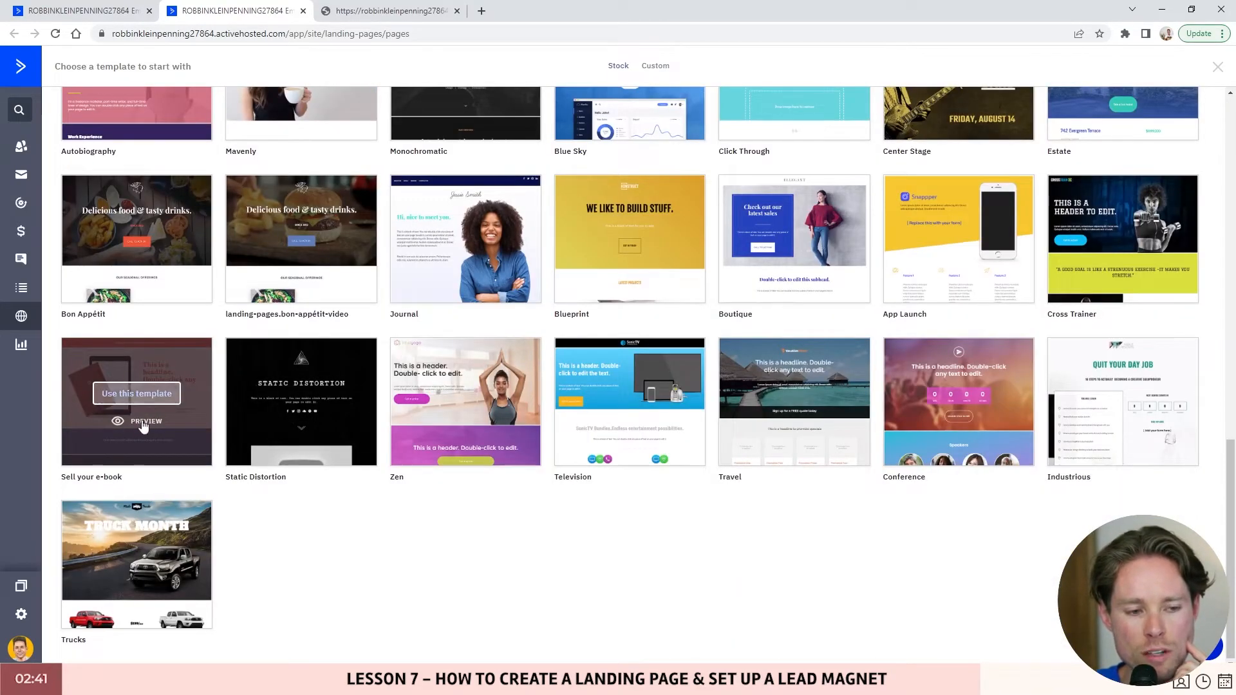
# - Preview the Sell your e-book template, then go back to the gallery
pyautogui.click(143, 423)
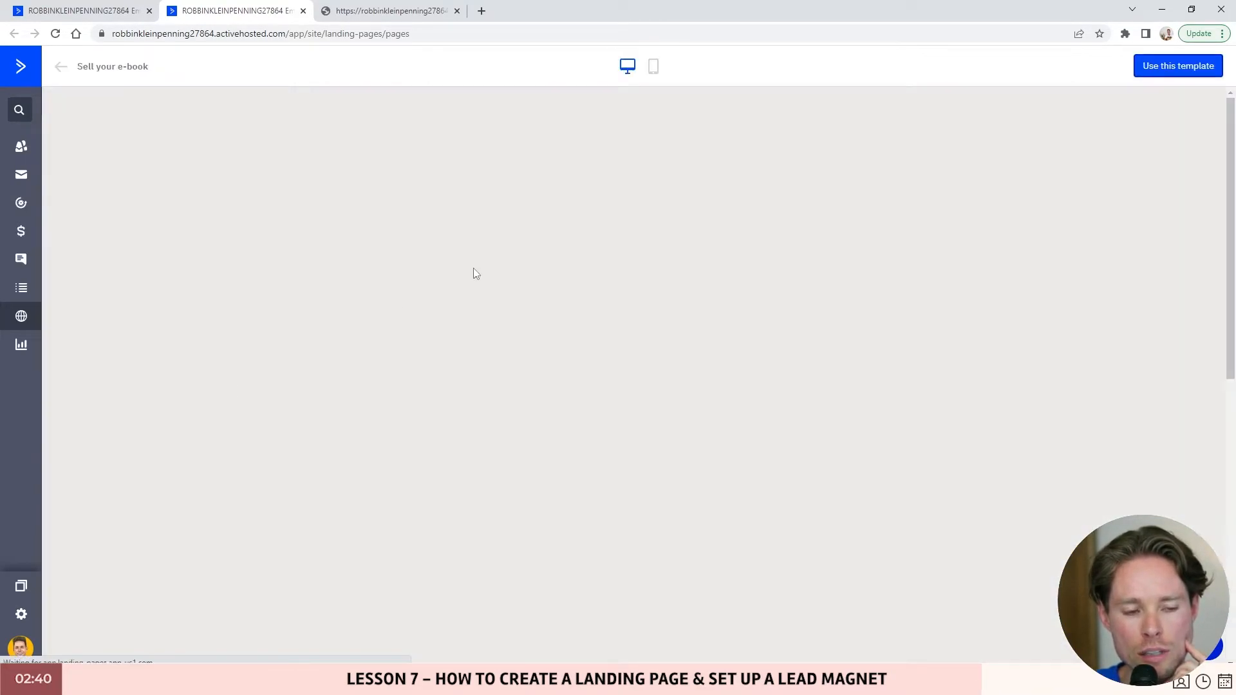
pyautogui.scroll(-10, 723, 270)
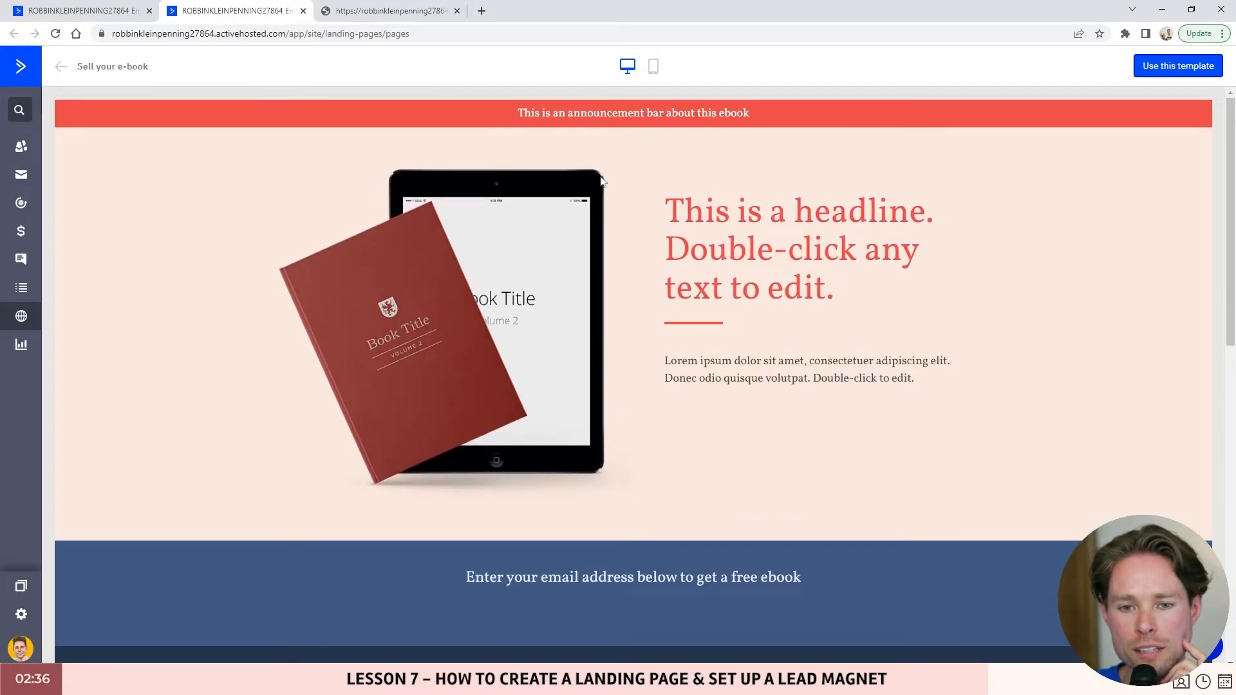
pyautogui.scroll(-10, 696, 399)
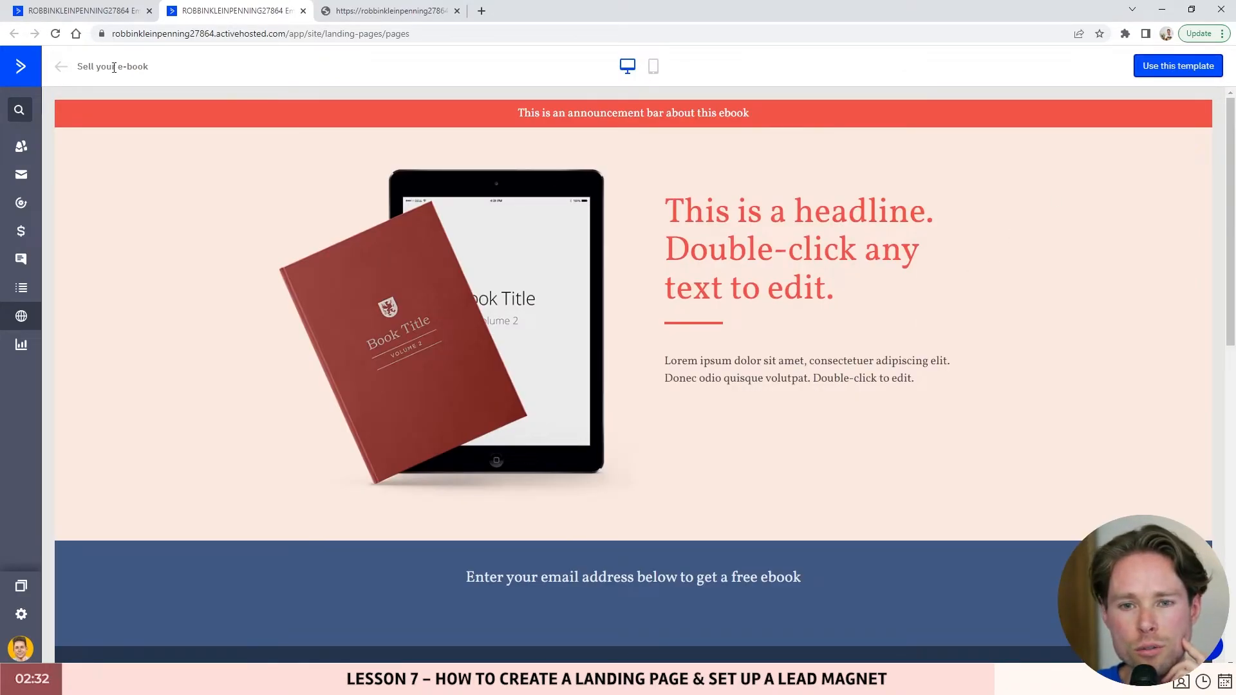
pyautogui.click(61, 66)
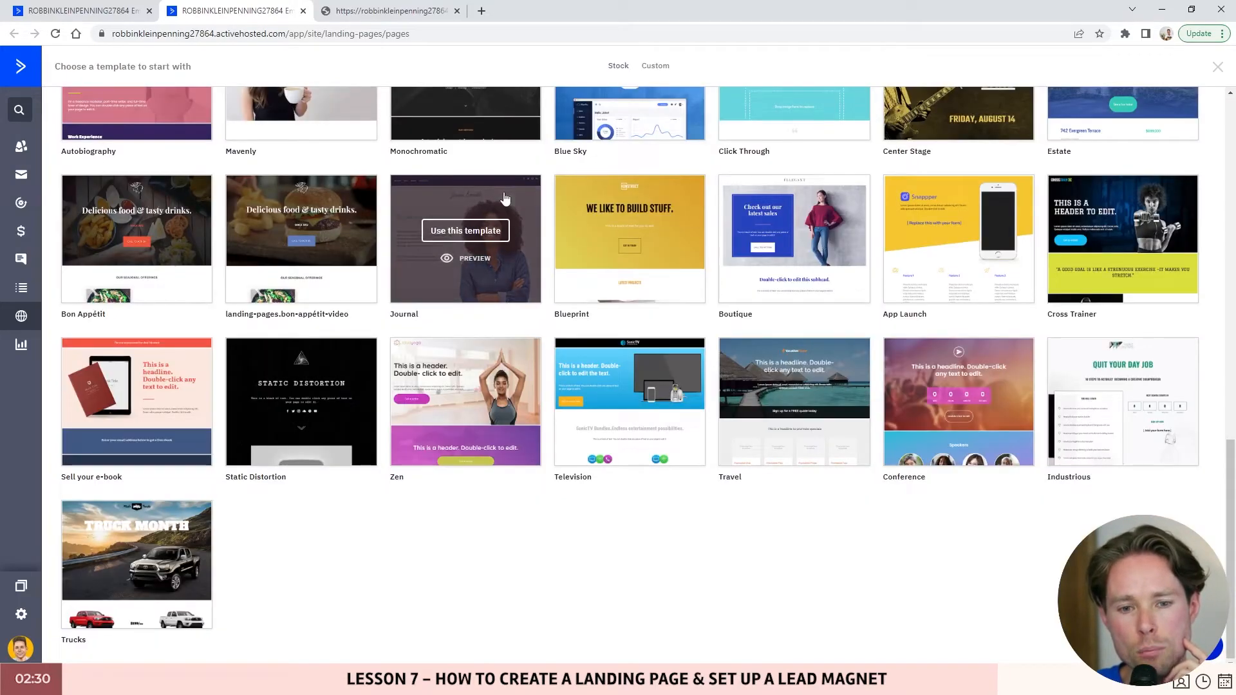
pyautogui.scroll(10, 1056, 373)
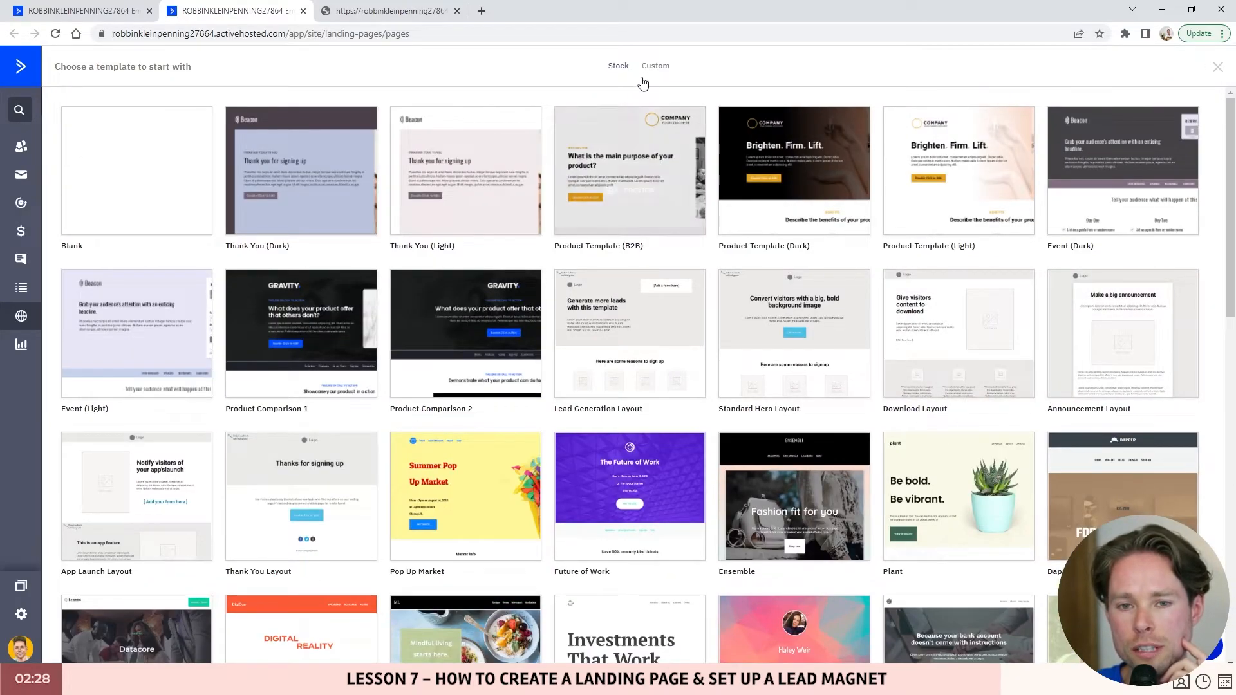
pyautogui.moveTo(97, 213)
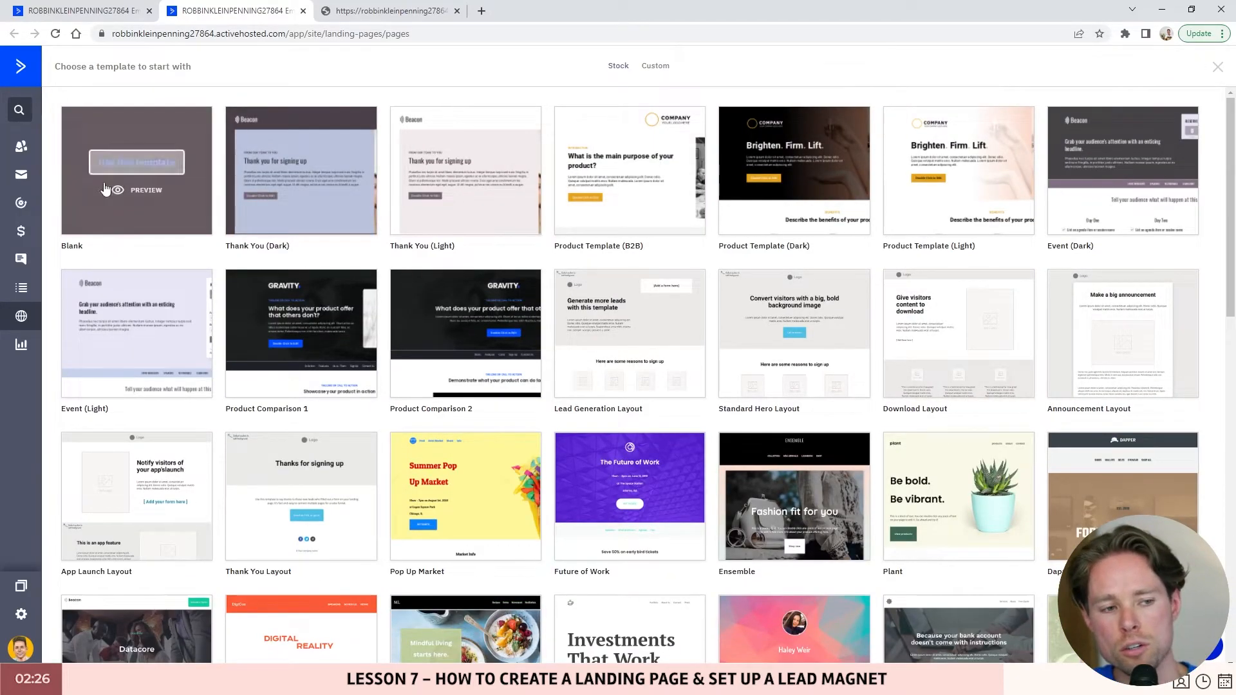
pyautogui.moveTo(1100, 130)
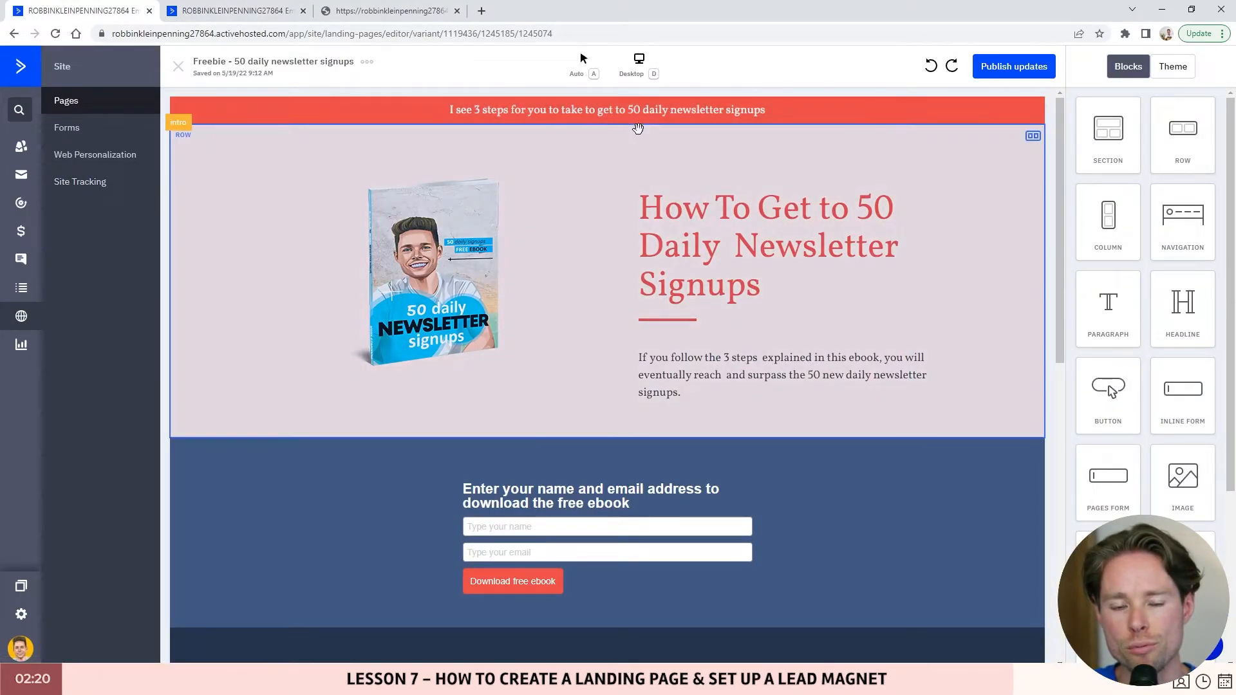
# - Select the announcement bar text and scroll down the Freebie landing page
pyautogui.click(640, 117)
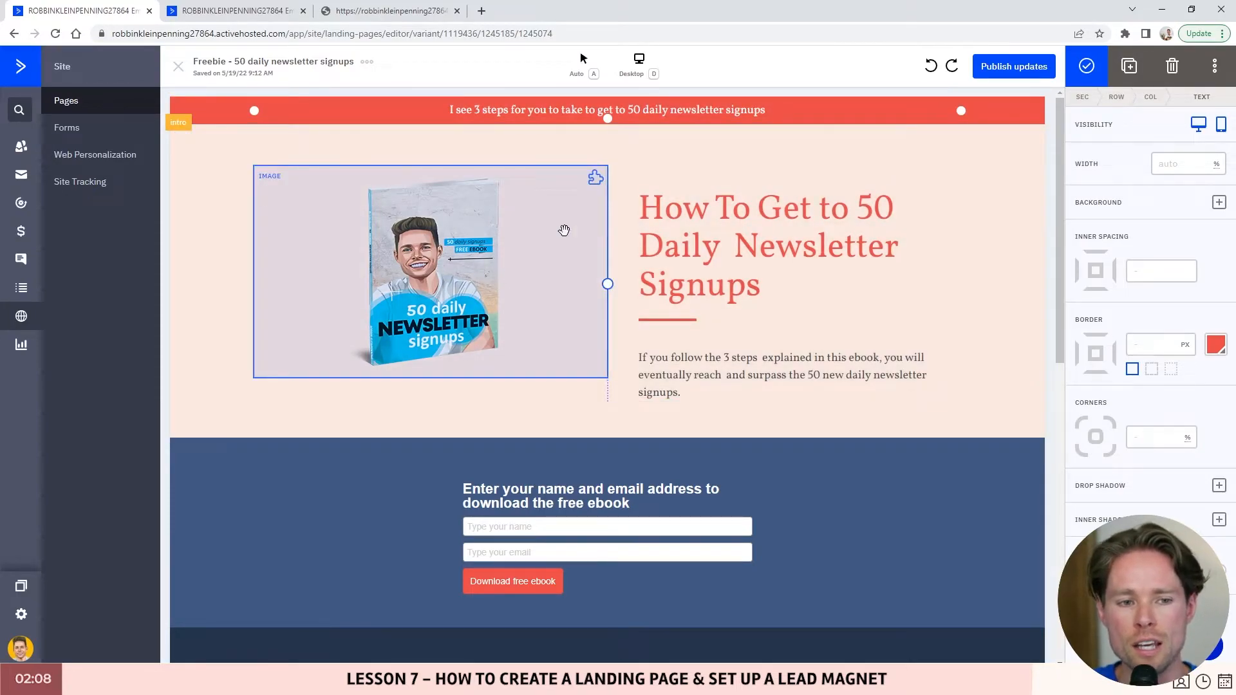
pyautogui.scroll(-4, 547, 251)
pyautogui.scroll(2, 728, 290)
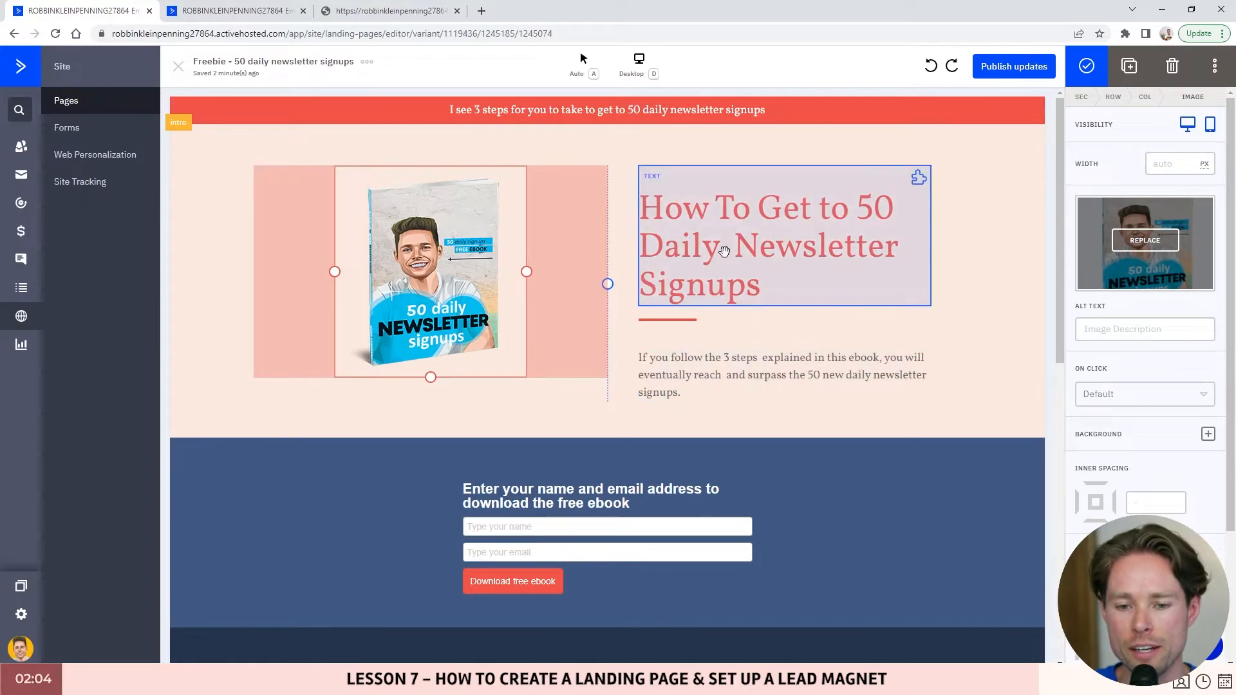
pyautogui.scroll(-4, 724, 251)
pyautogui.scroll(-6, 556, 306)
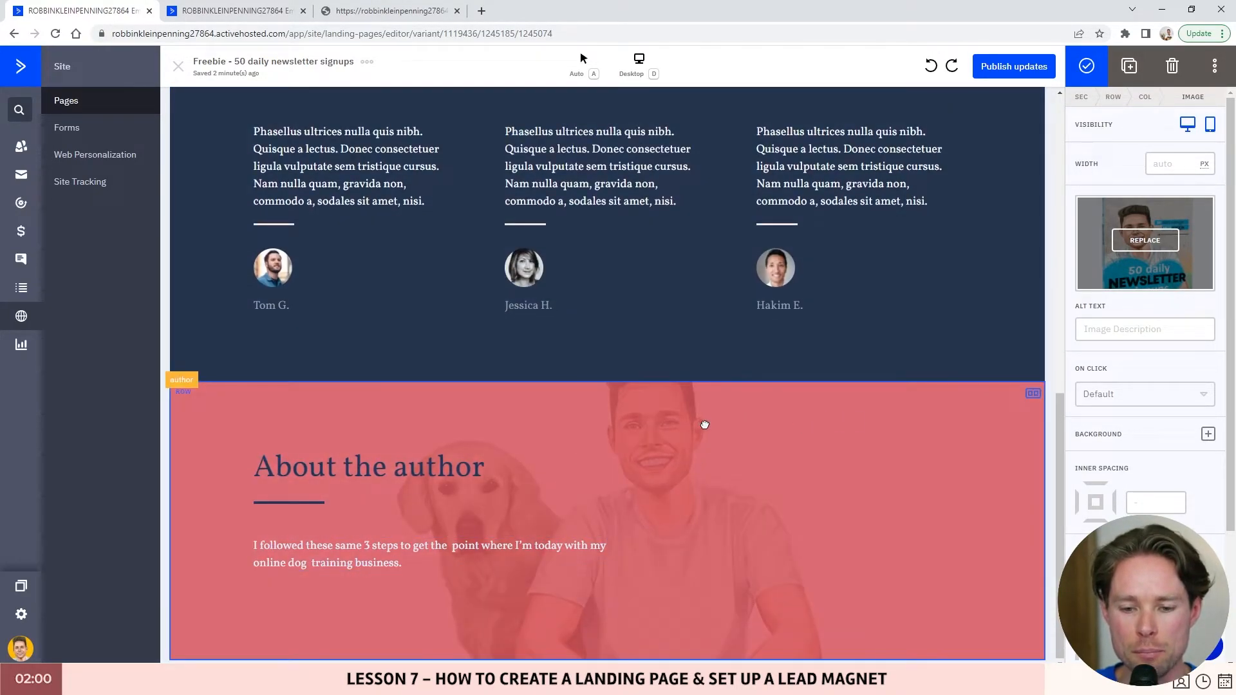
# - Select the whole About the author section and view its background settings
pyautogui.click(705, 425)
pyautogui.click(733, 419)
pyautogui.click(1034, 392)
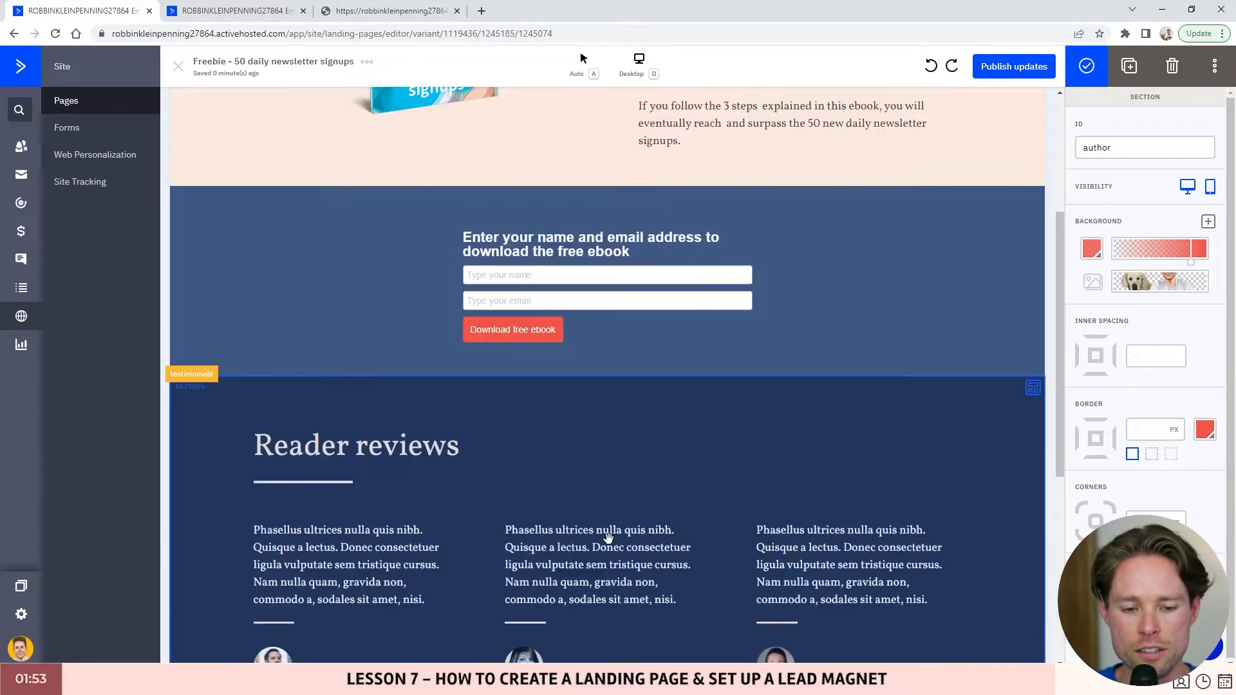
pyautogui.scroll(5, 882, 368)
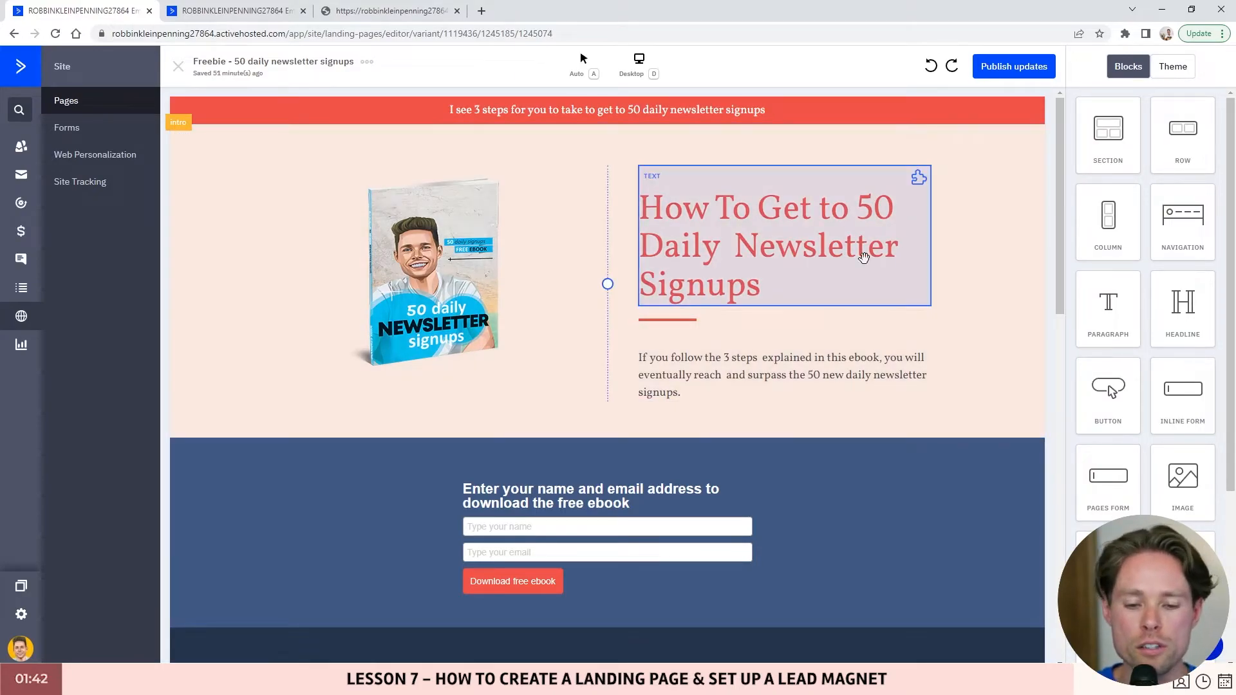
pyautogui.scroll(-2, 802, 353)
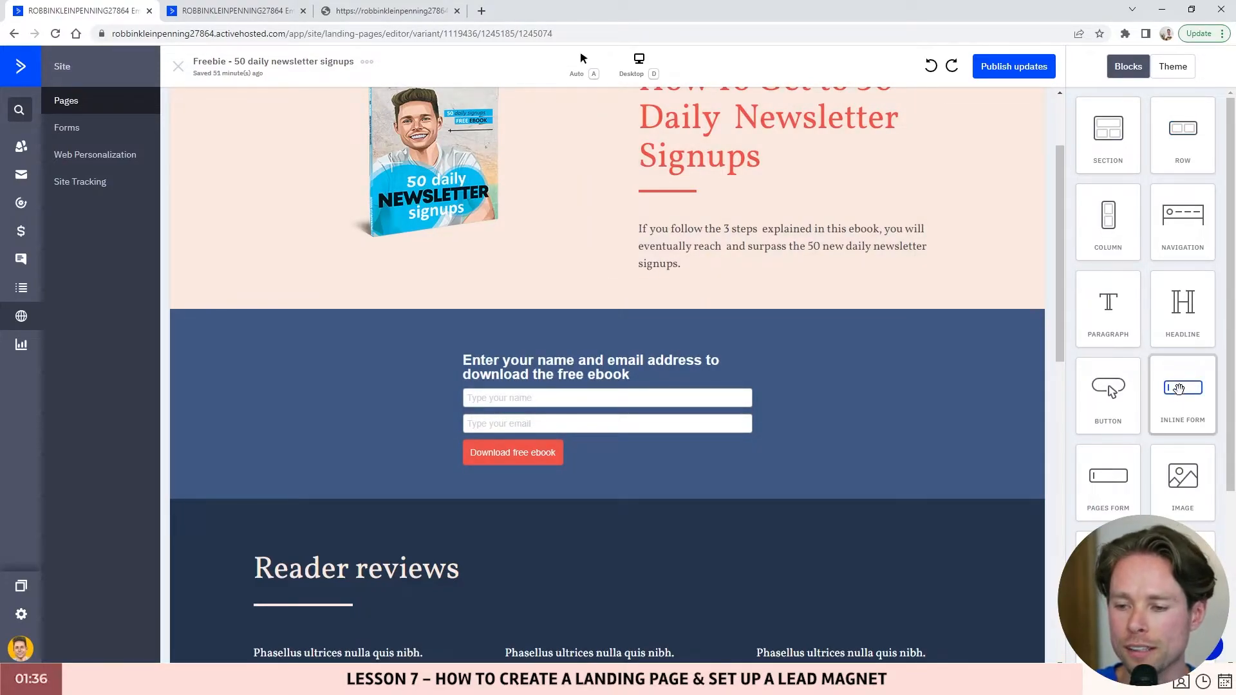
pyautogui.scroll(-1, 1185, 373)
pyautogui.moveTo(1187, 348); pyautogui.dragTo(572, 344)
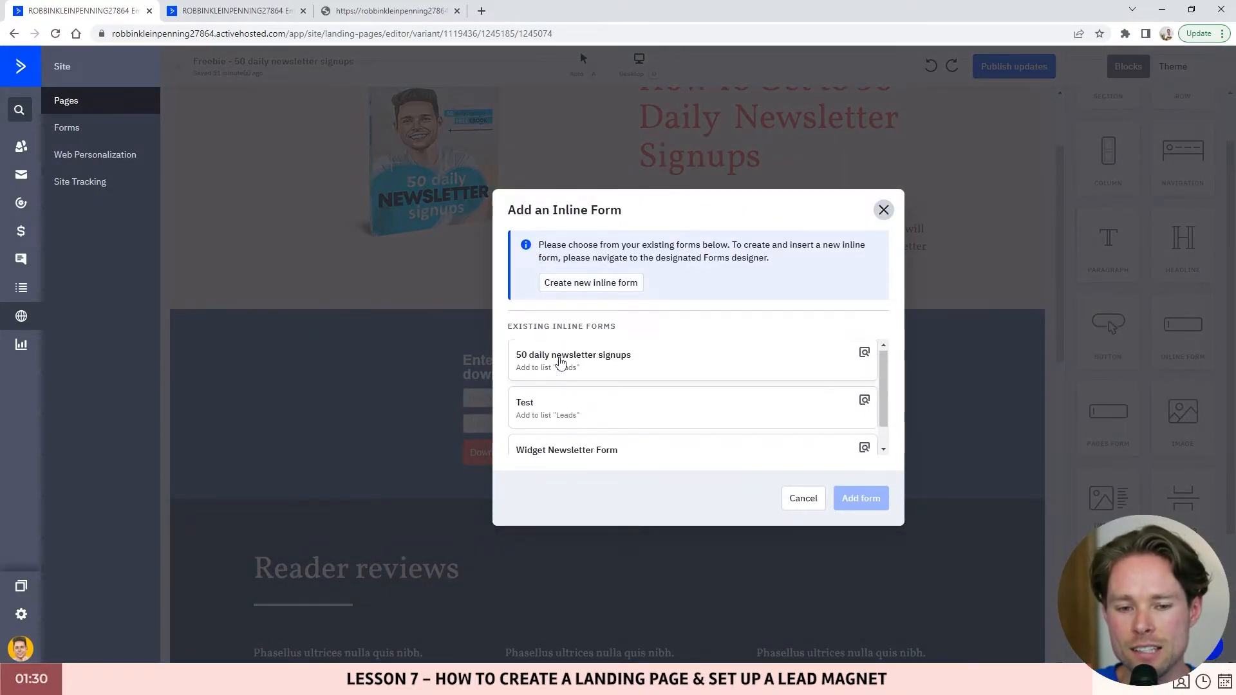
pyautogui.scroll(-1, 547, 357)
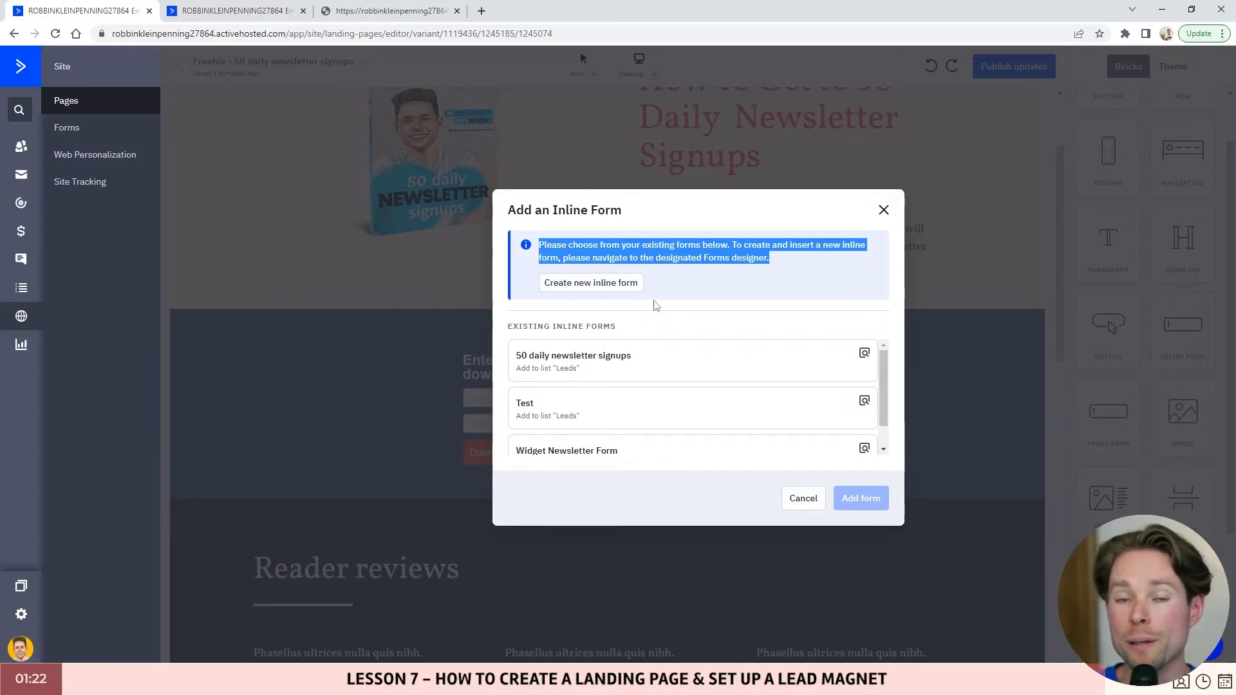
pyautogui.scroll(-1, 656, 360)
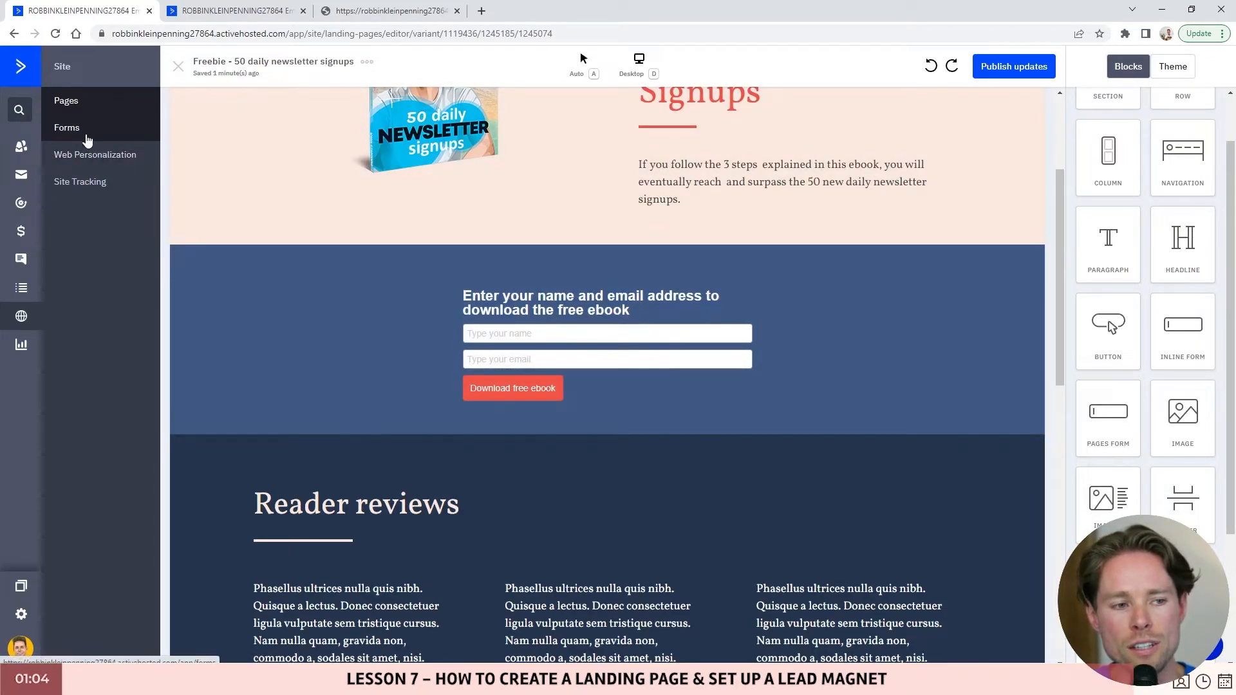
# - Open the 50 daily newsletter signups form for editing and select its header text
pyautogui.click(71, 128)
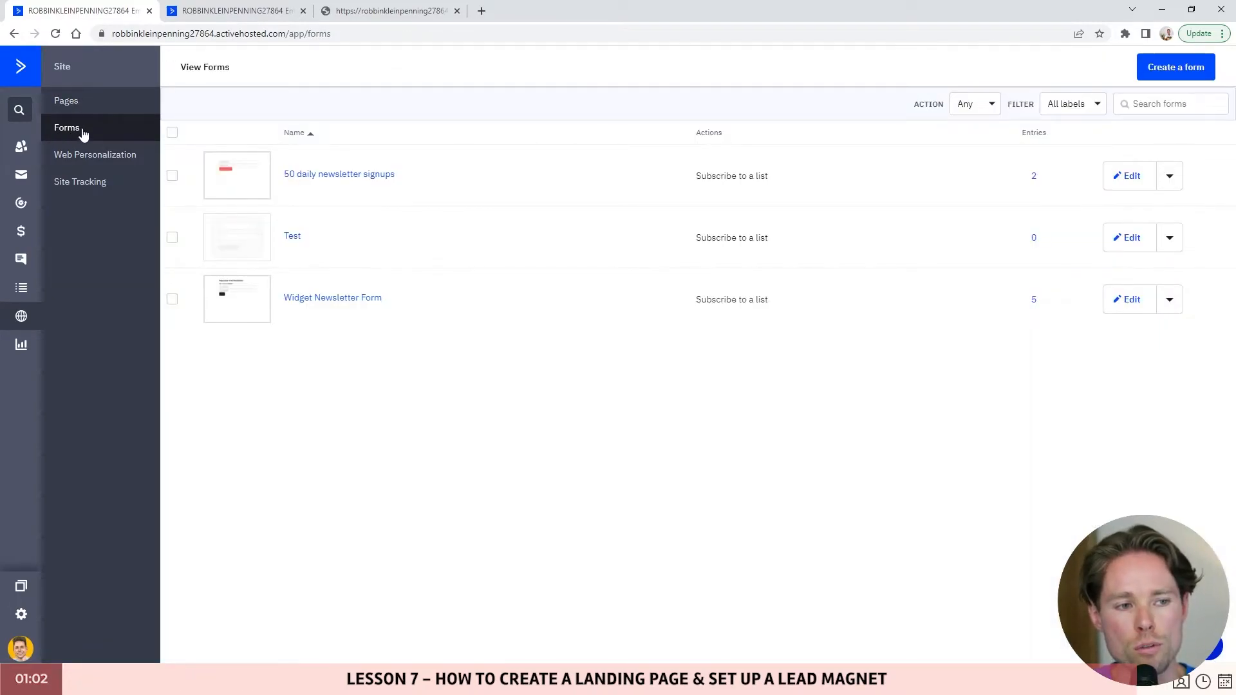
pyautogui.click(289, 176)
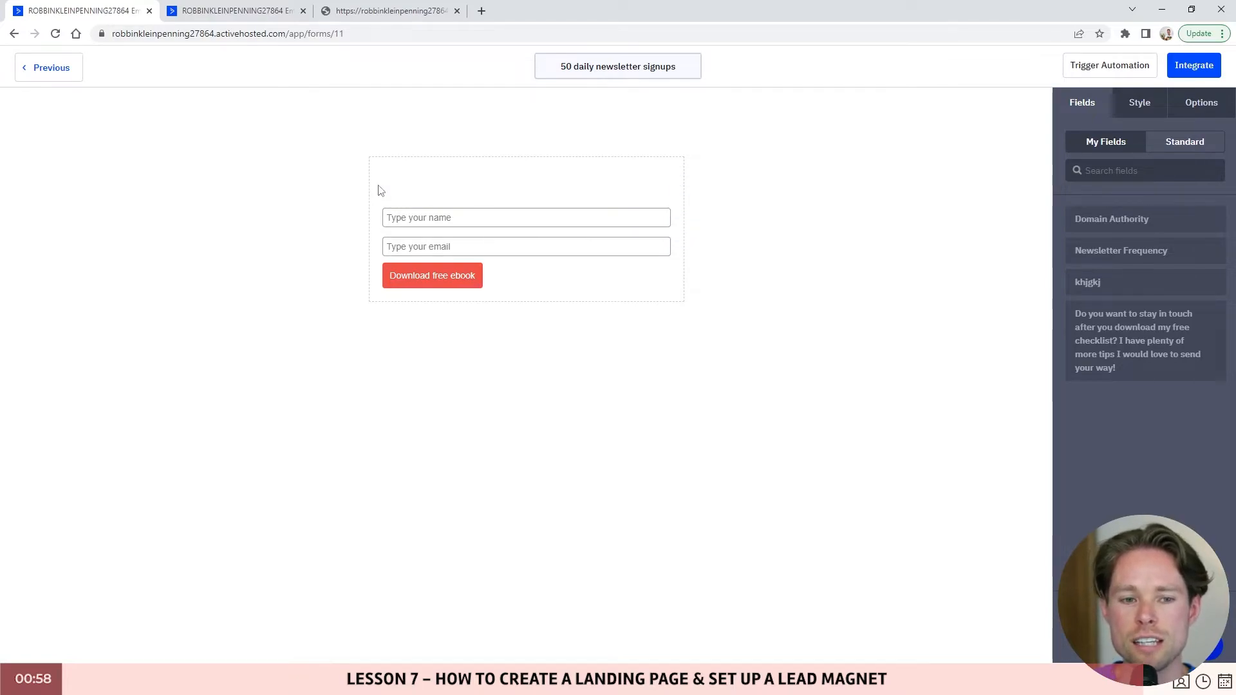
pyautogui.moveTo(404, 187)
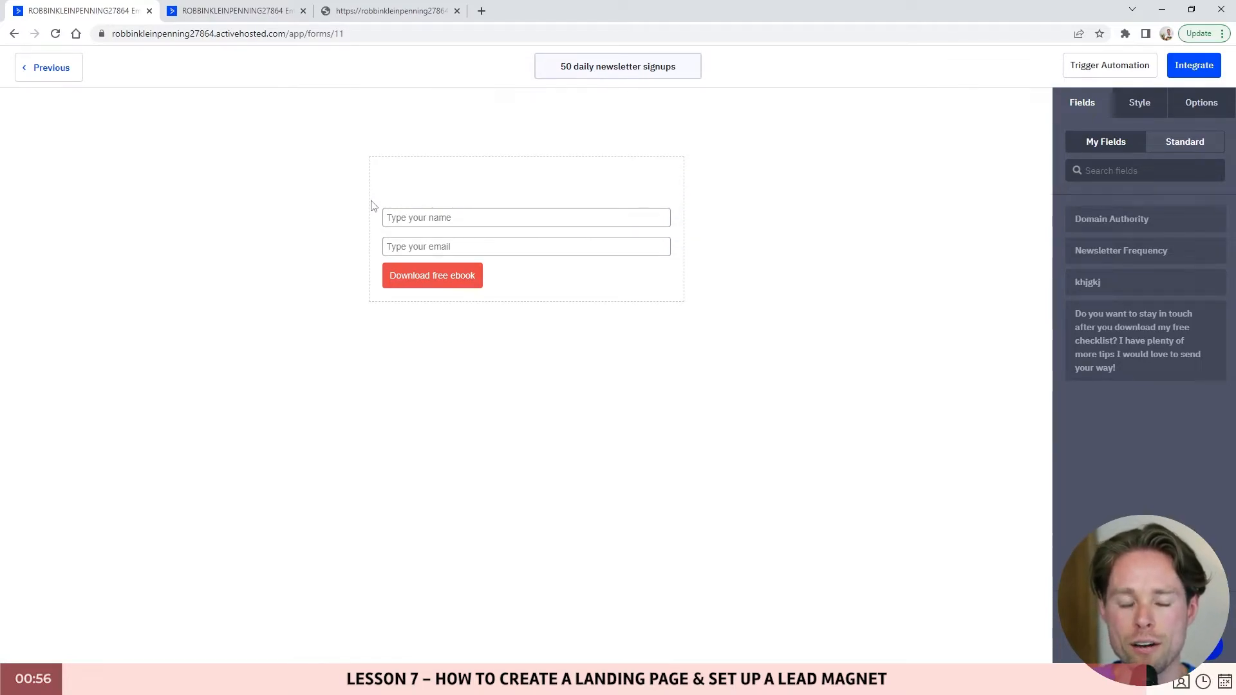
pyautogui.click(463, 180)
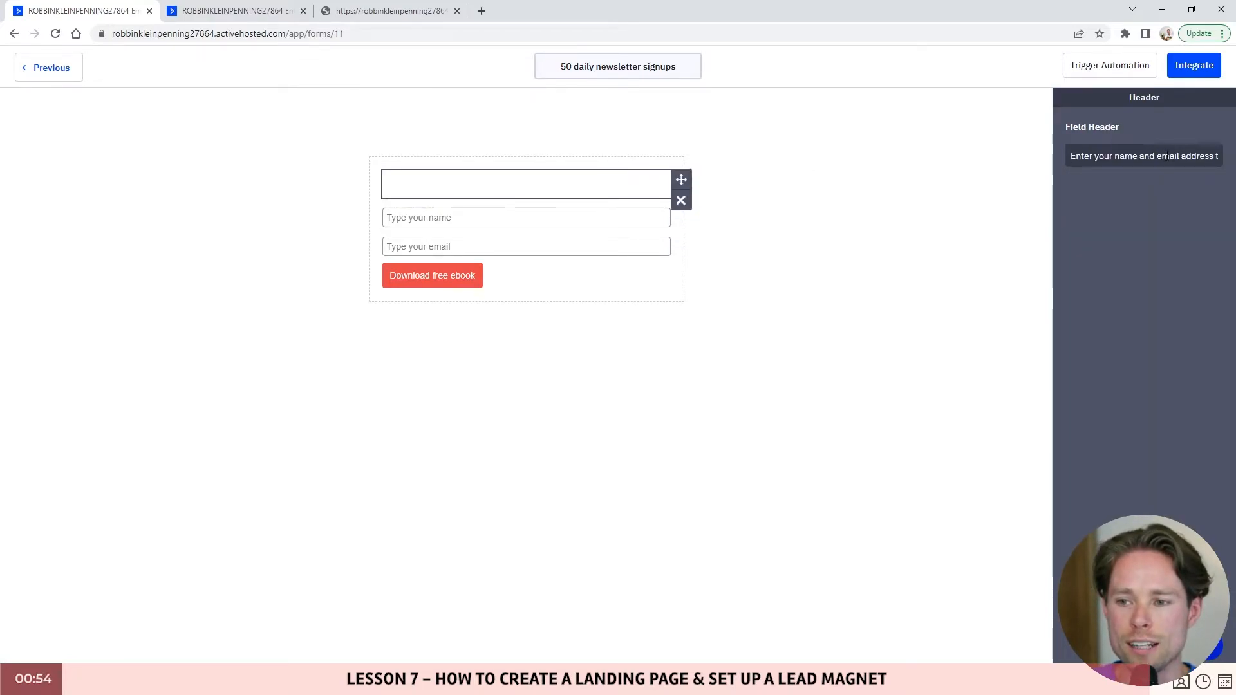
pyautogui.moveTo(1073, 155); pyautogui.dragTo(1230, 157)
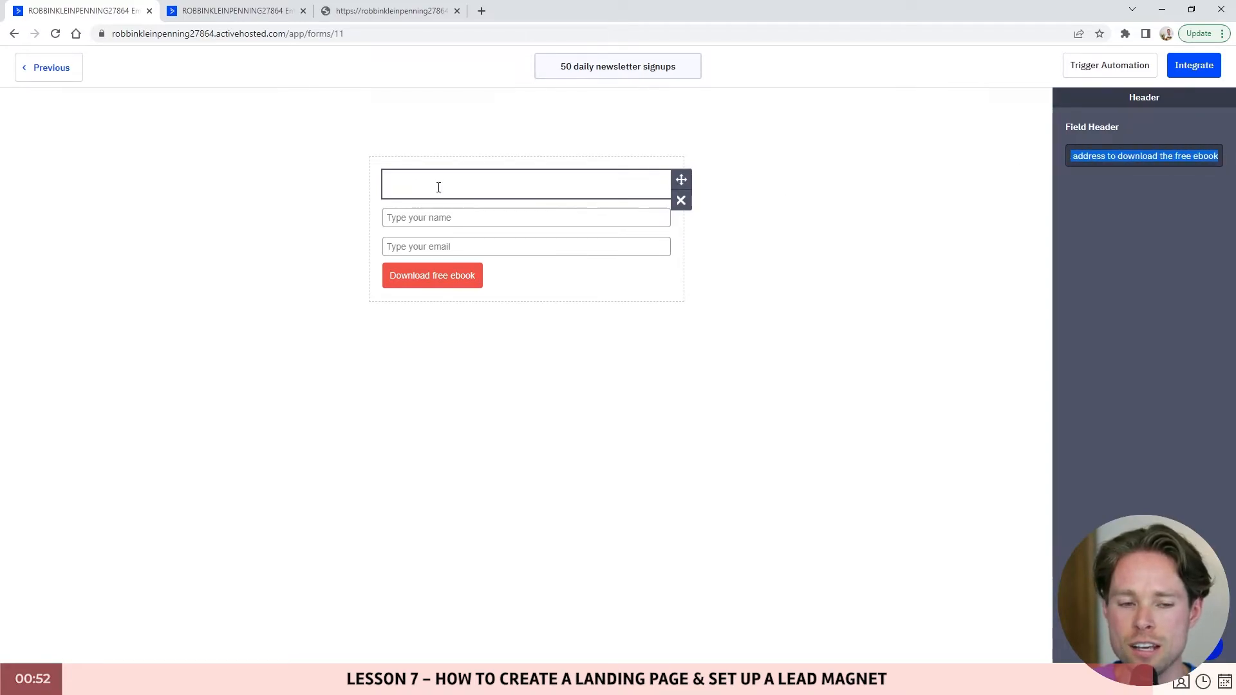
# - Compare the form heading on the live landing page, then return to the editor
pyautogui.click(356, 13)
pyautogui.scroll(1, 432, 264)
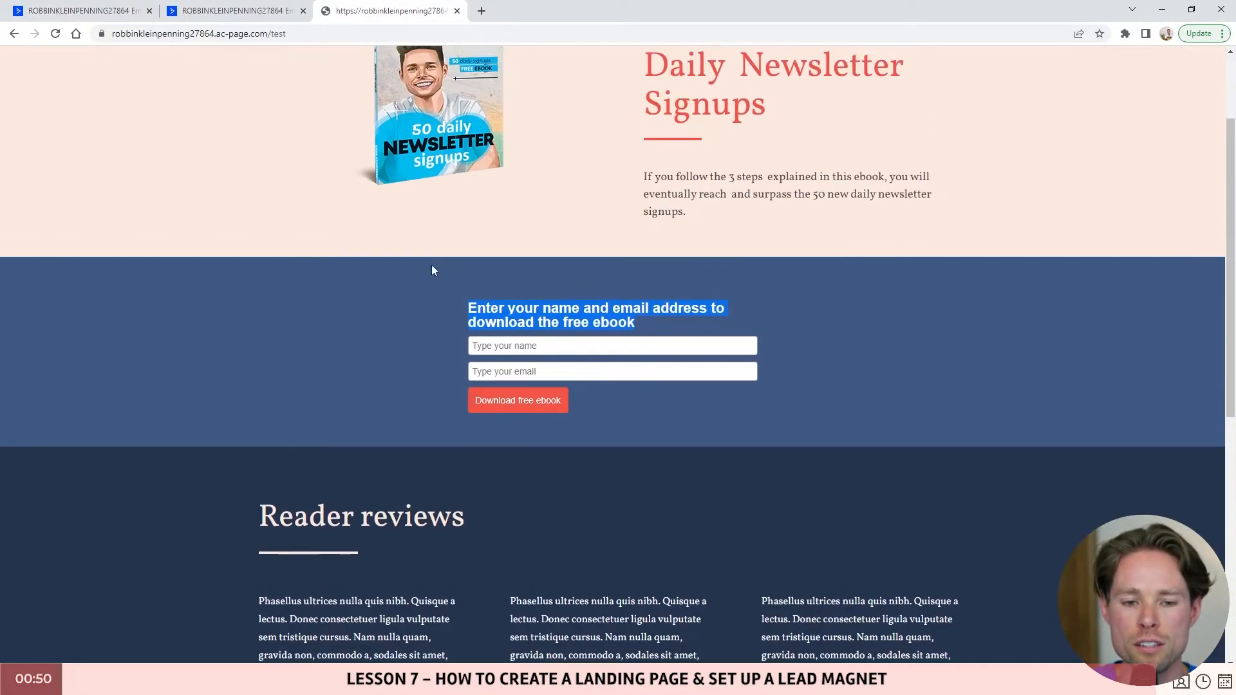
pyautogui.moveTo(469, 309); pyautogui.dragTo(646, 331)
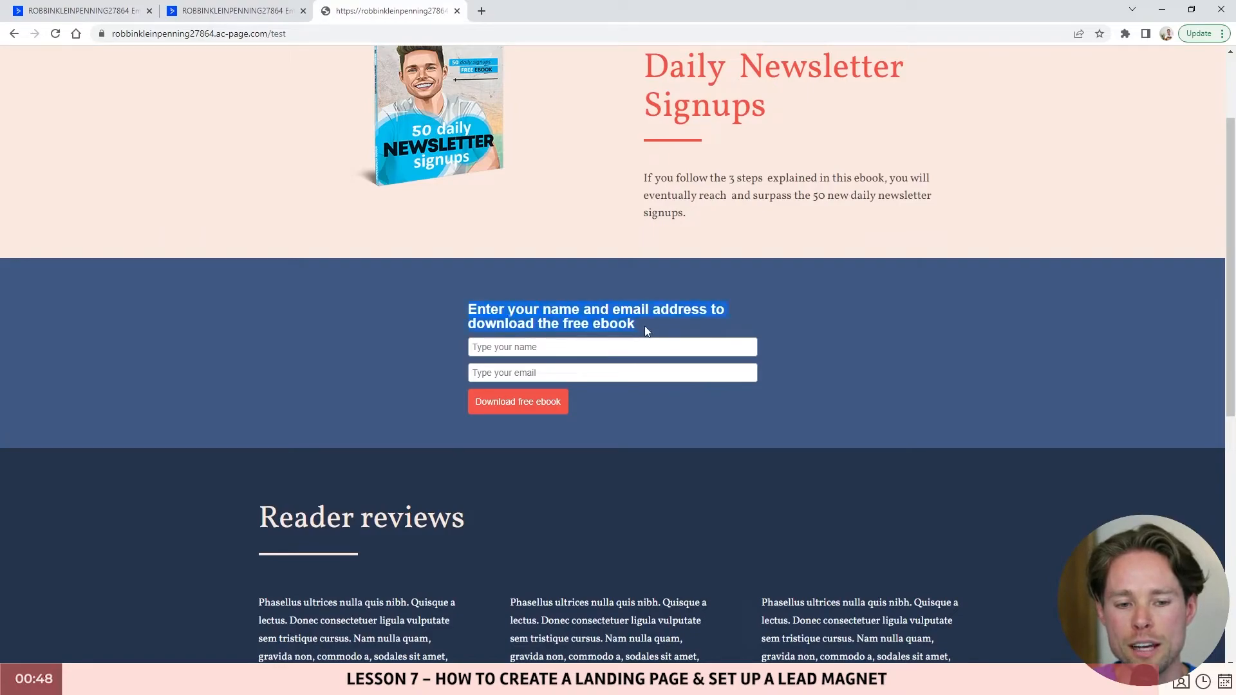
pyautogui.click(499, 319)
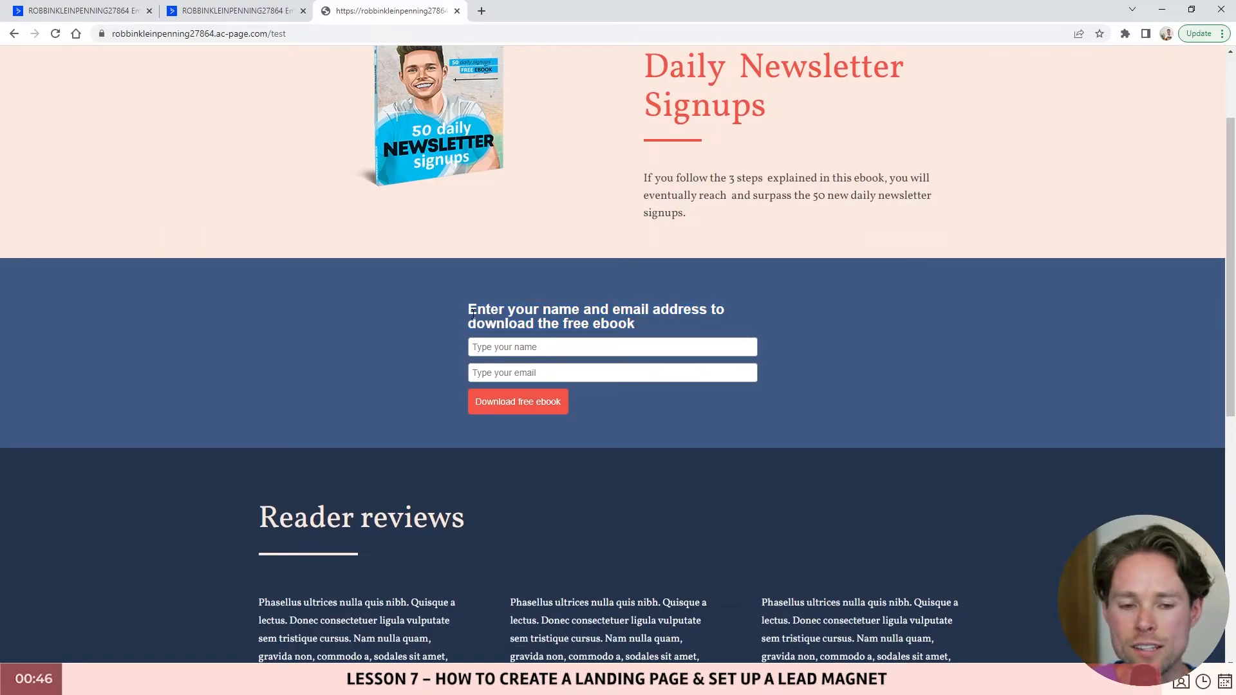
pyautogui.moveTo(470, 311); pyautogui.dragTo(640, 335)
pyautogui.click(113, 18)
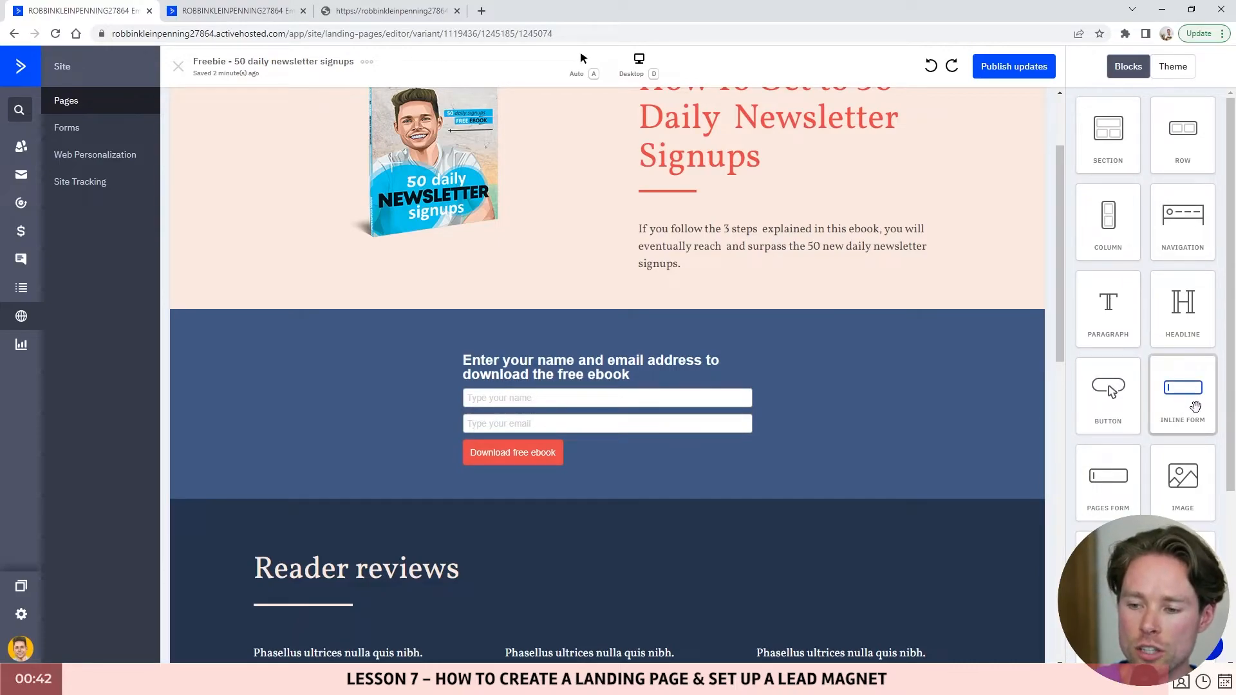
pyautogui.scroll(-2, 1188, 398)
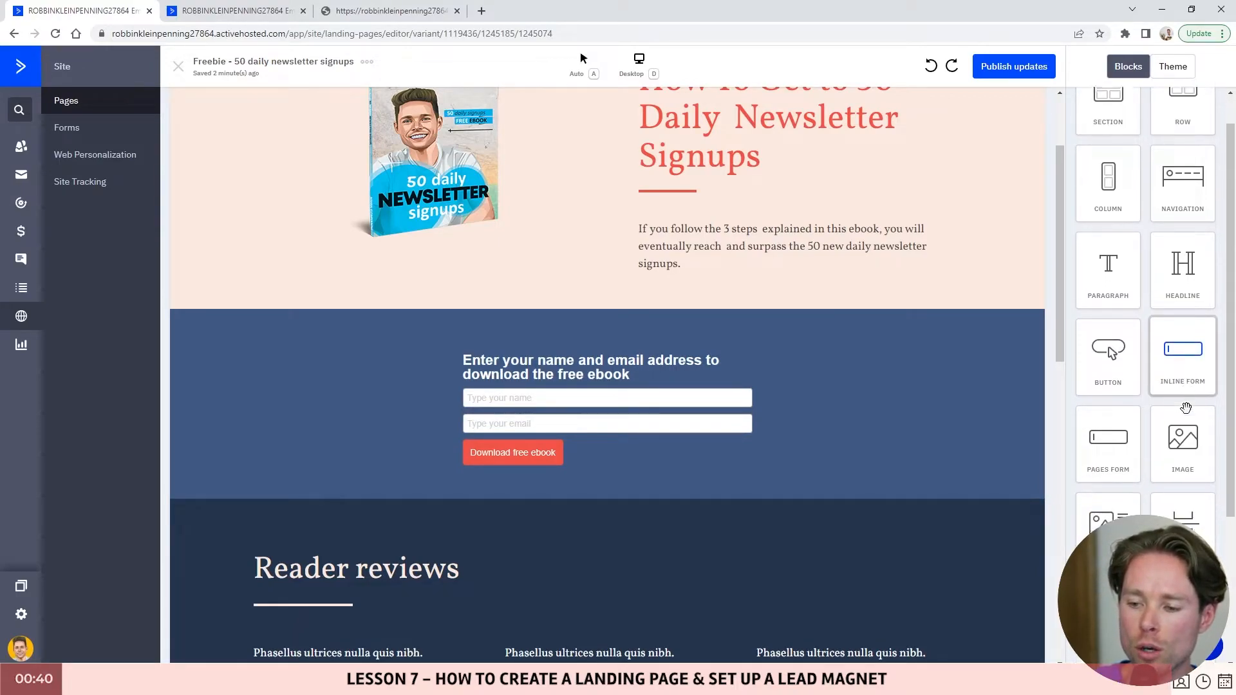
pyautogui.moveTo(1108, 413); pyautogui.dragTo(587, 334)
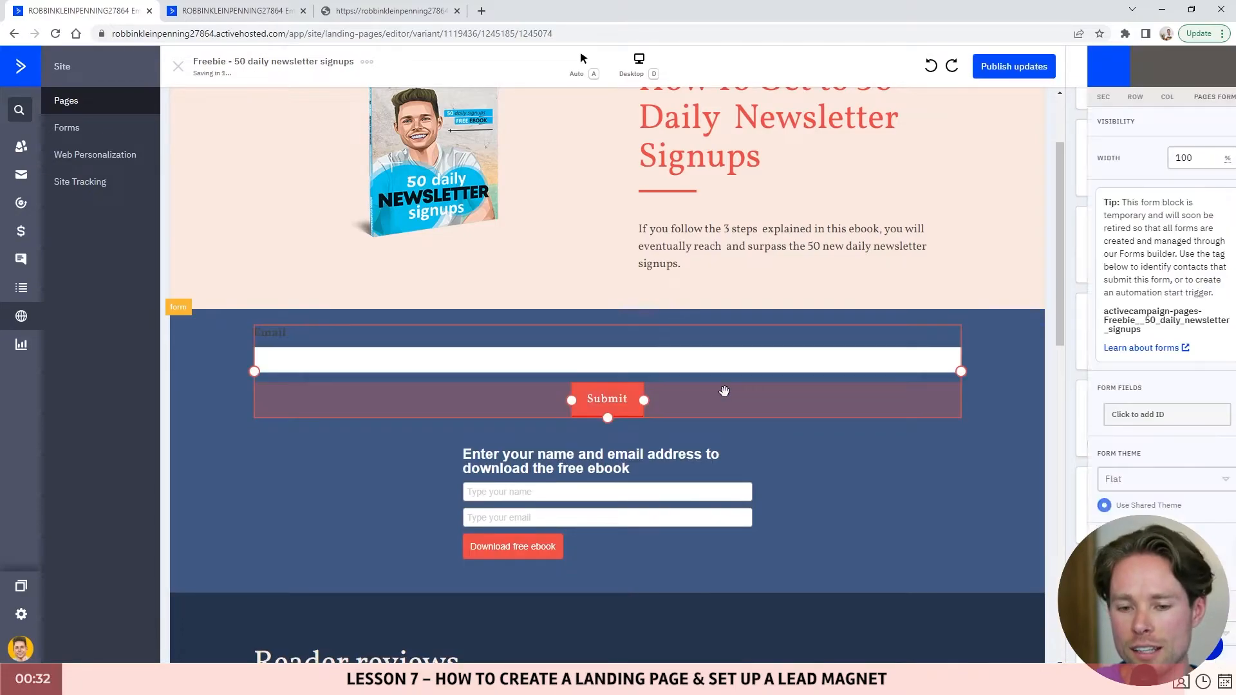
pyautogui.moveTo(1080, 207); pyautogui.dragTo(1210, 300)
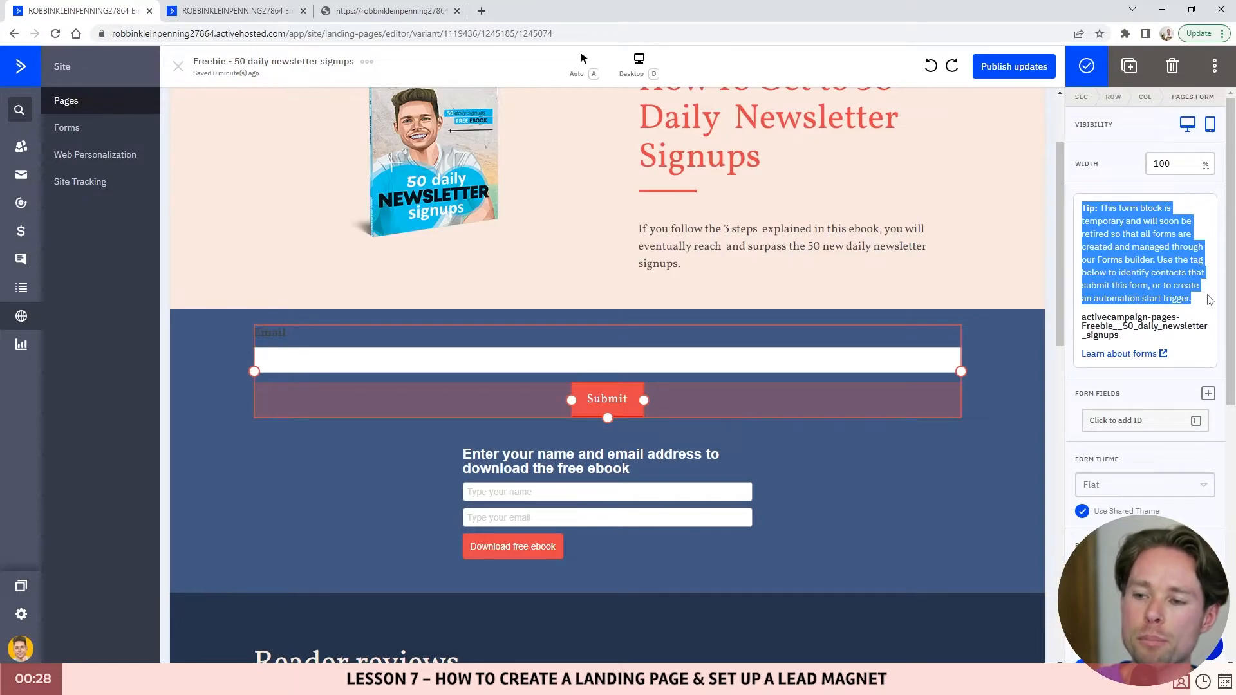
pyautogui.click(1123, 246)
pyautogui.moveTo(1115, 233); pyautogui.dragTo(1157, 263)
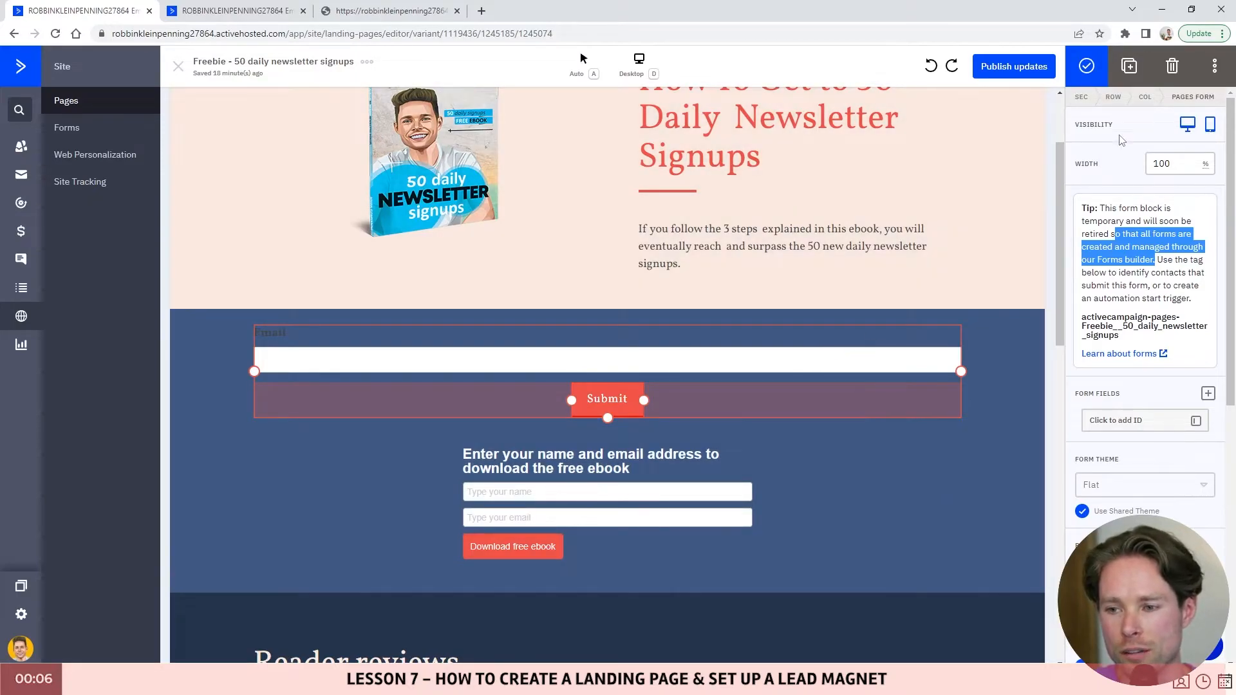
pyautogui.click(1176, 69)
pyautogui.click(1174, 67)
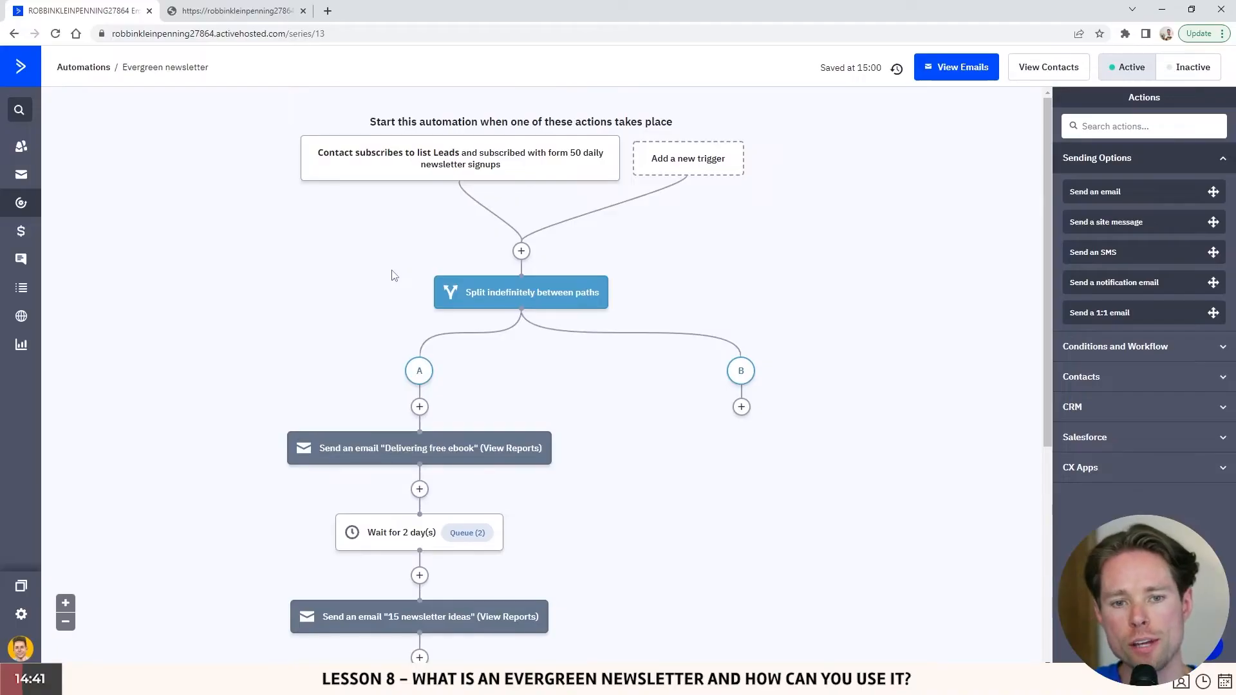
# - Check the landing page's main heading, then bring up the Evergreen newsletter automation at its trigger
pyautogui.scroll(-5, 393, 275)
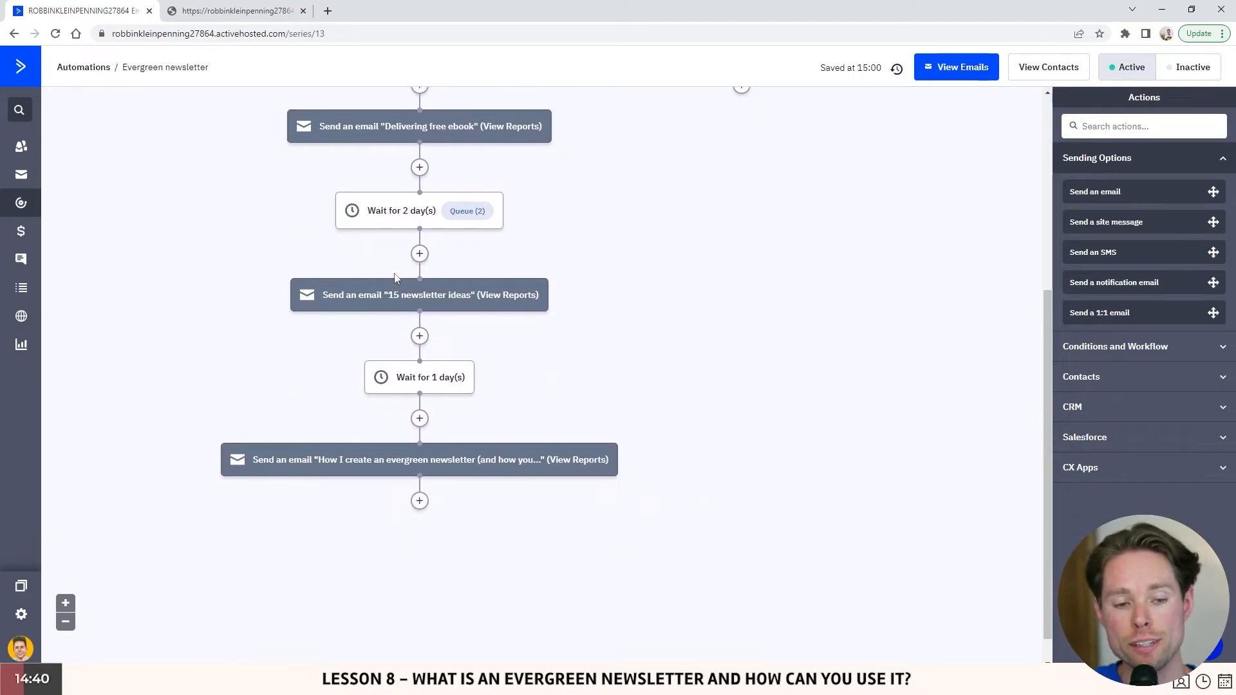
pyautogui.scroll(5, 399, 309)
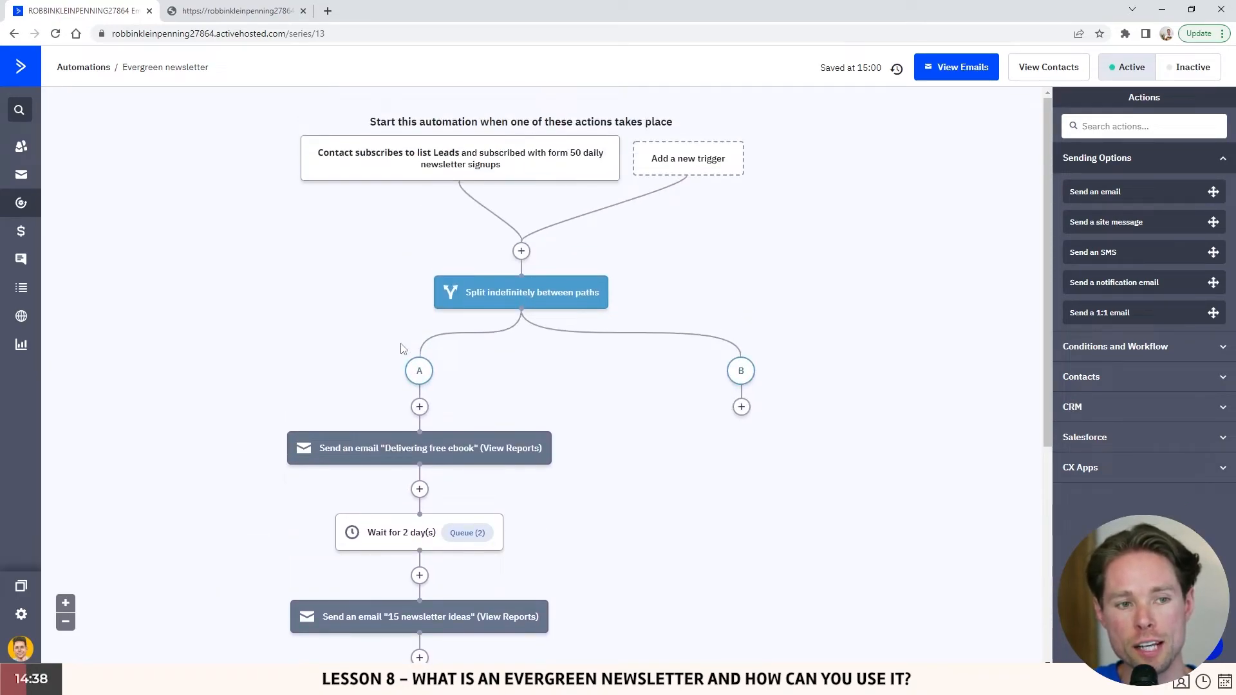
pyautogui.scroll(-5, 400, 348)
pyautogui.scroll(5, 402, 348)
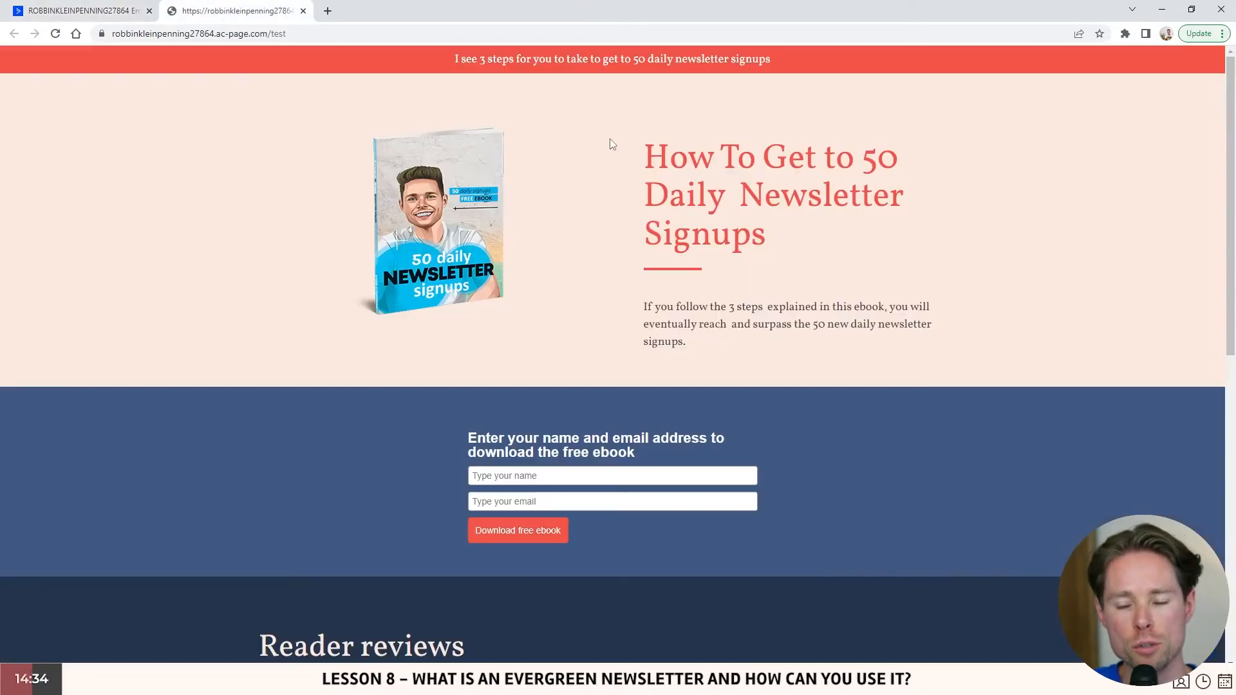
pyautogui.moveTo(650, 150); pyautogui.dragTo(801, 229)
pyautogui.click(799, 235)
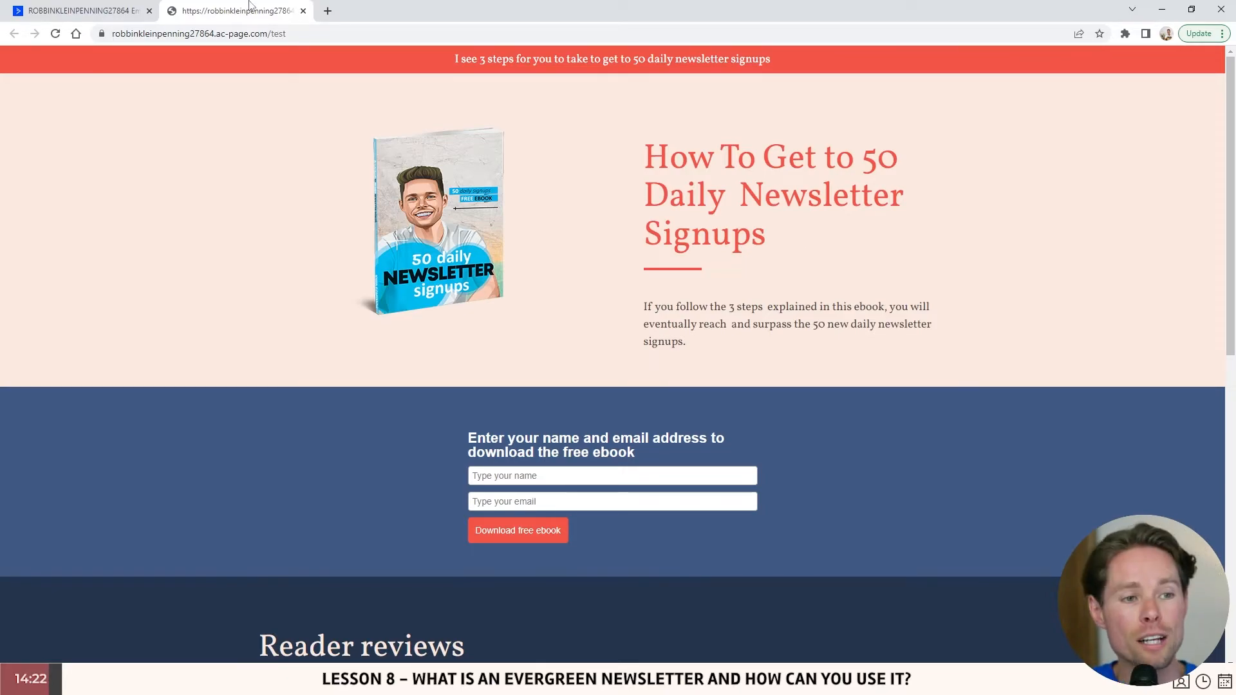
pyautogui.click(83, 11)
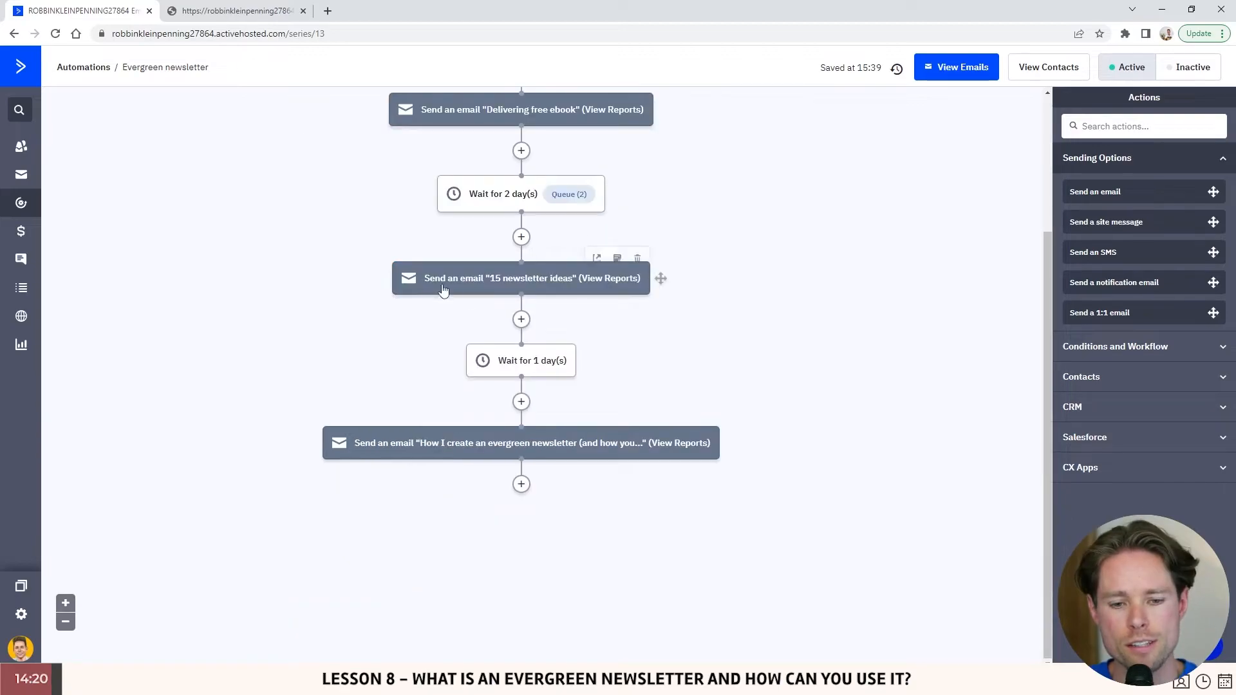
pyautogui.scroll(3, 490, 265)
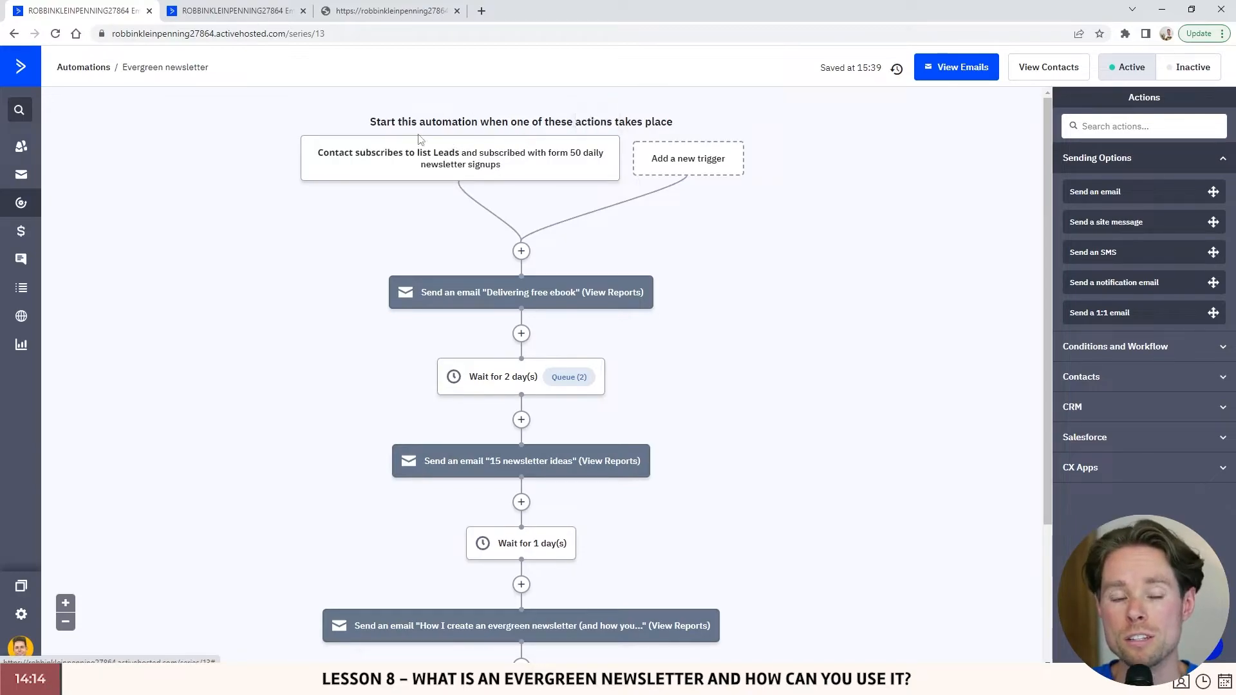
# - Open the Leads subscription trigger's settings and review its list choice
pyautogui.click(493, 165)
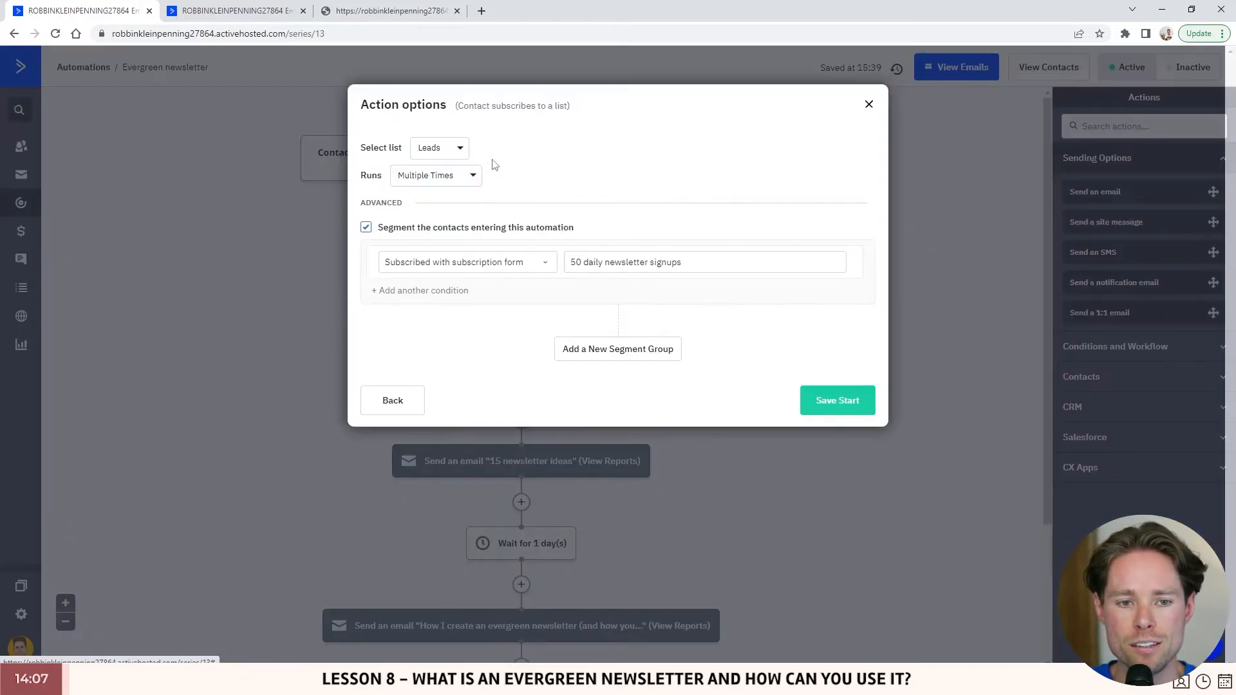
pyautogui.tripleClick(376, 109)
pyautogui.moveTo(454, 106); pyautogui.dragTo(576, 111)
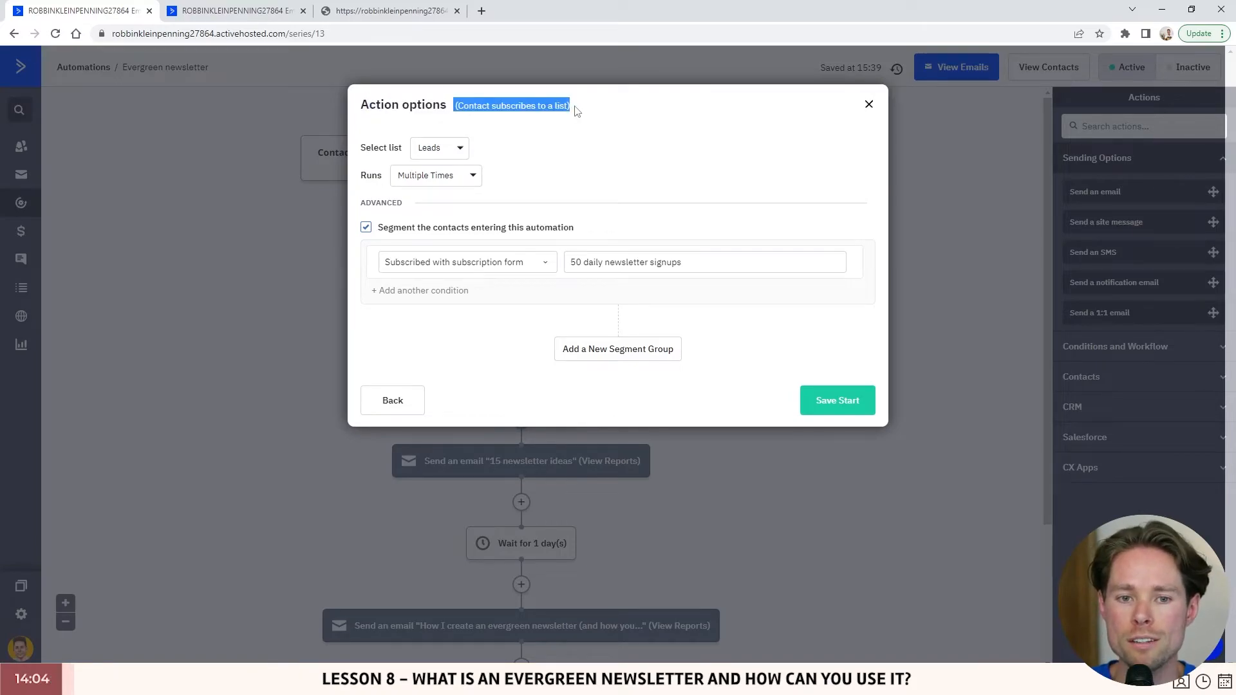
pyautogui.click(376, 144)
pyautogui.click(431, 151)
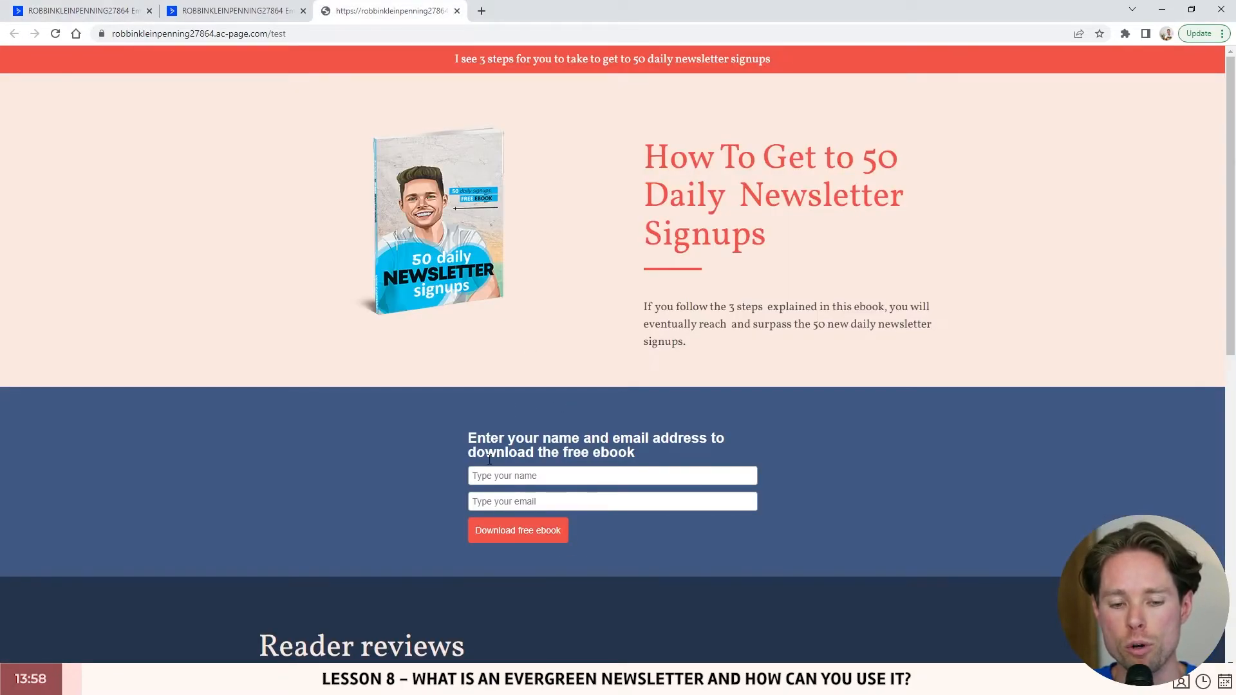
# - Cross-check the trigger against the 50 daily newsletter signups form and live landing page
pyautogui.click(244, 13)
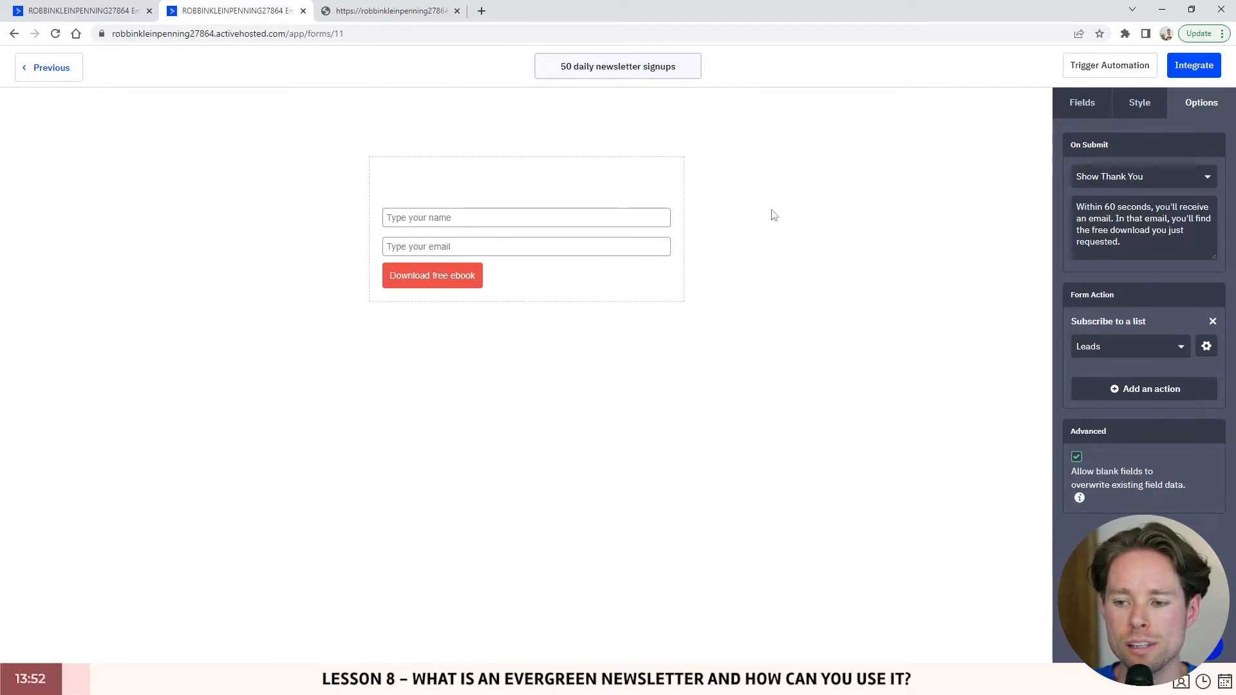
pyautogui.click(90, 10)
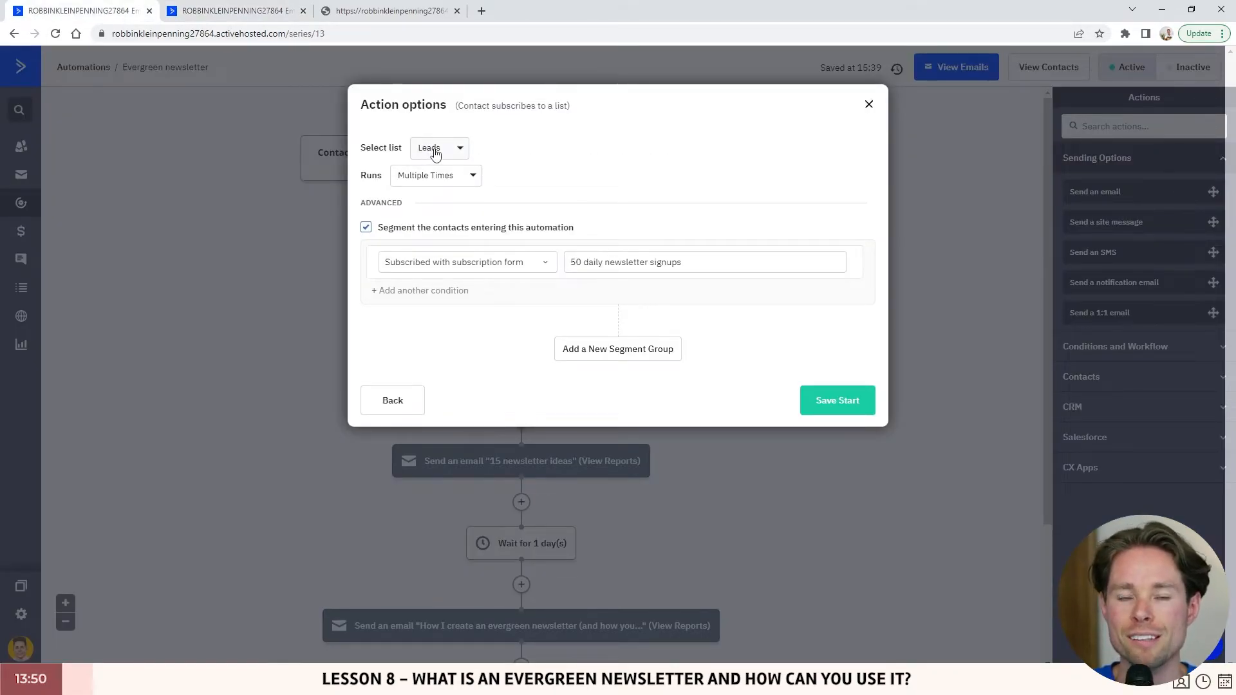
pyautogui.click(357, 11)
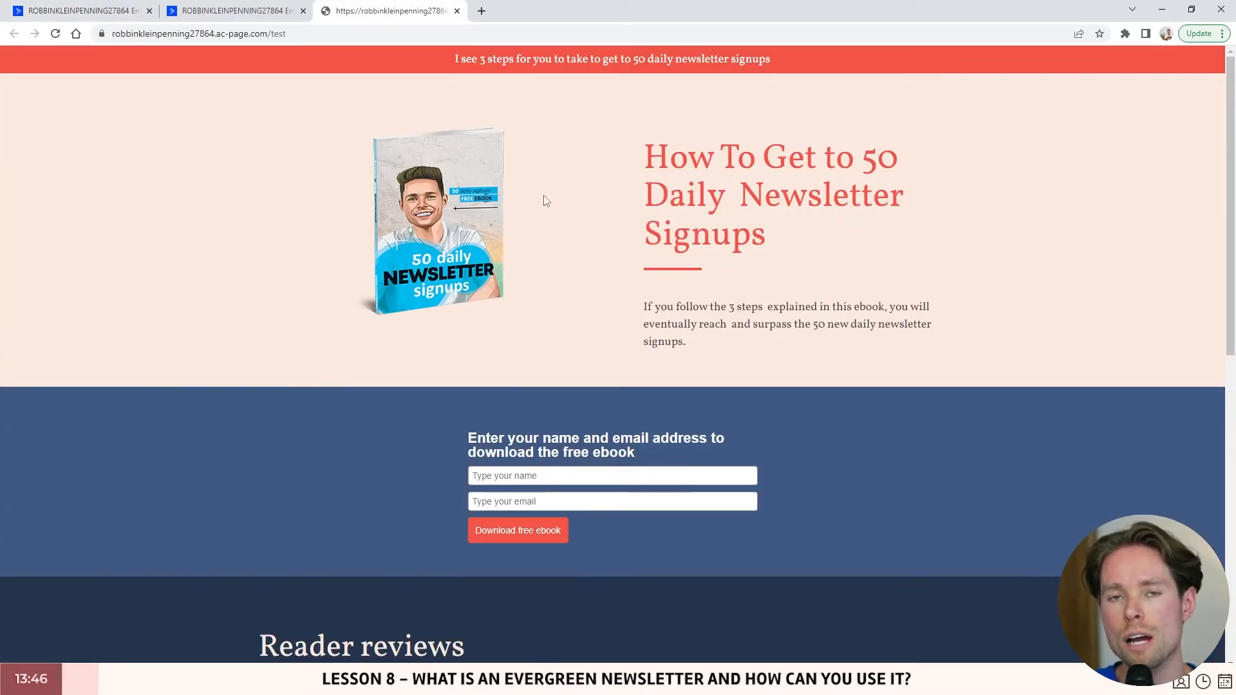
pyautogui.click(103, 12)
pyautogui.moveTo(463, 107); pyautogui.dragTo(570, 107)
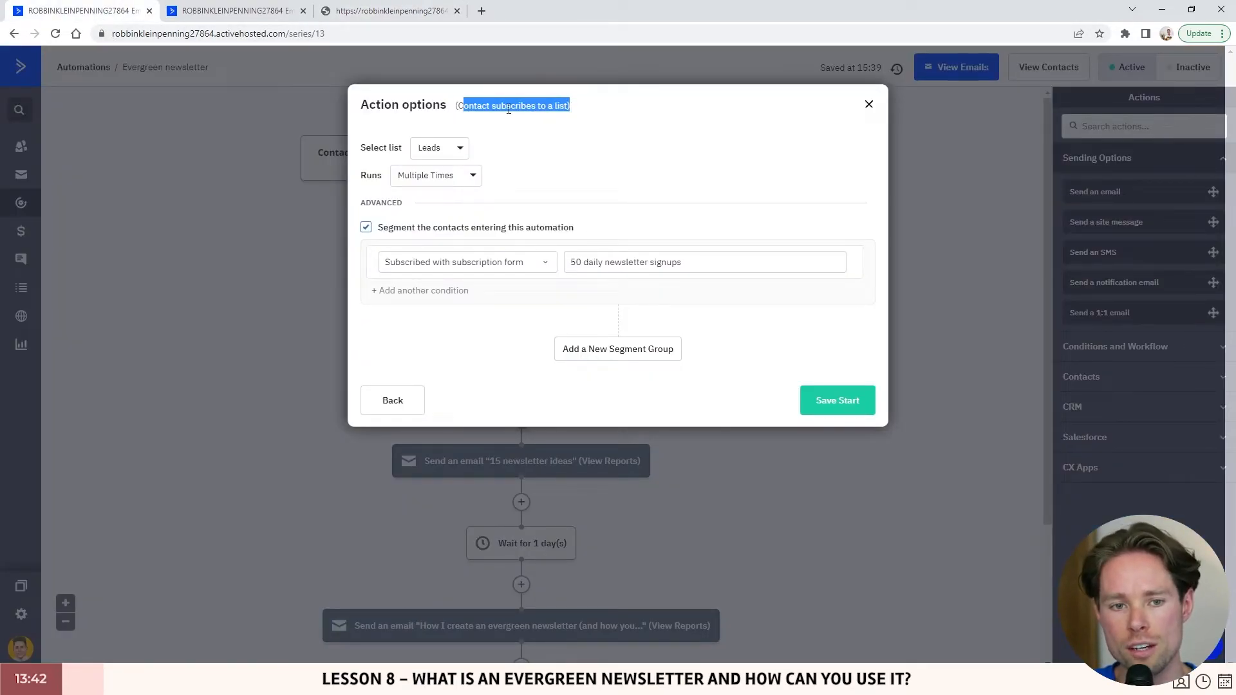
pyautogui.click(508, 108)
pyautogui.doubleClick(477, 105)
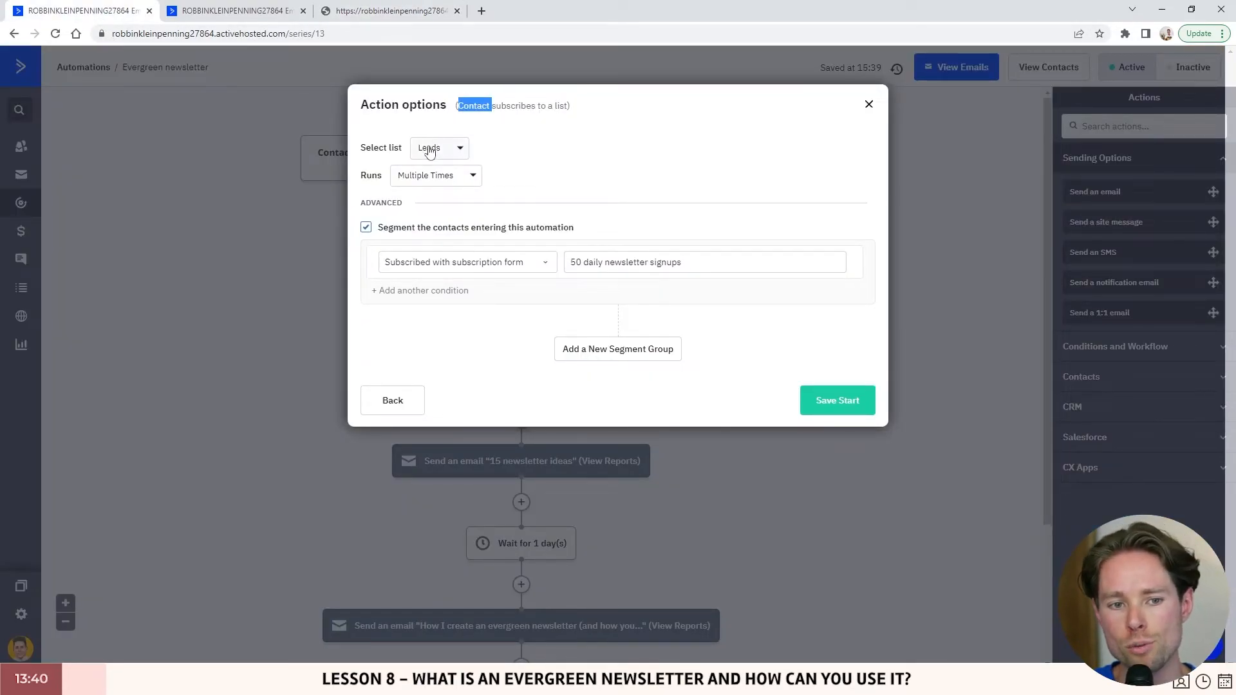
# - Keep Runs Multiple Times with the 50 daily newsletter signups segment and save the Start trigger
pyautogui.click(426, 178)
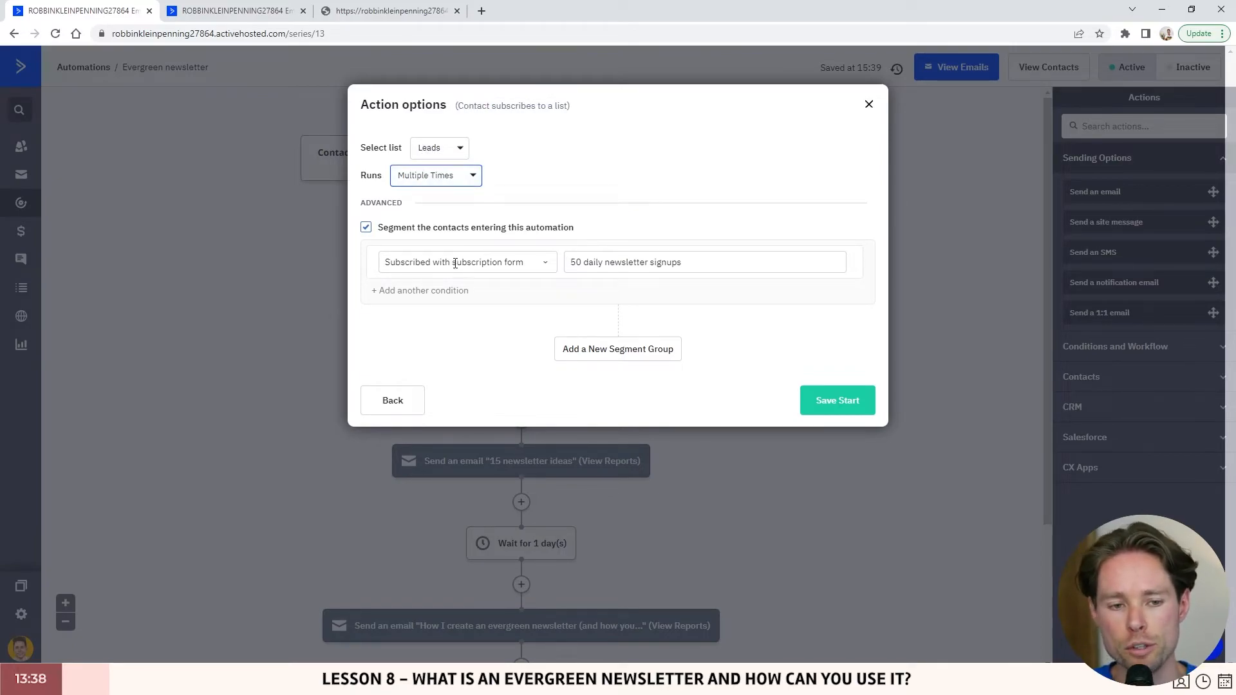
pyautogui.click(387, 232)
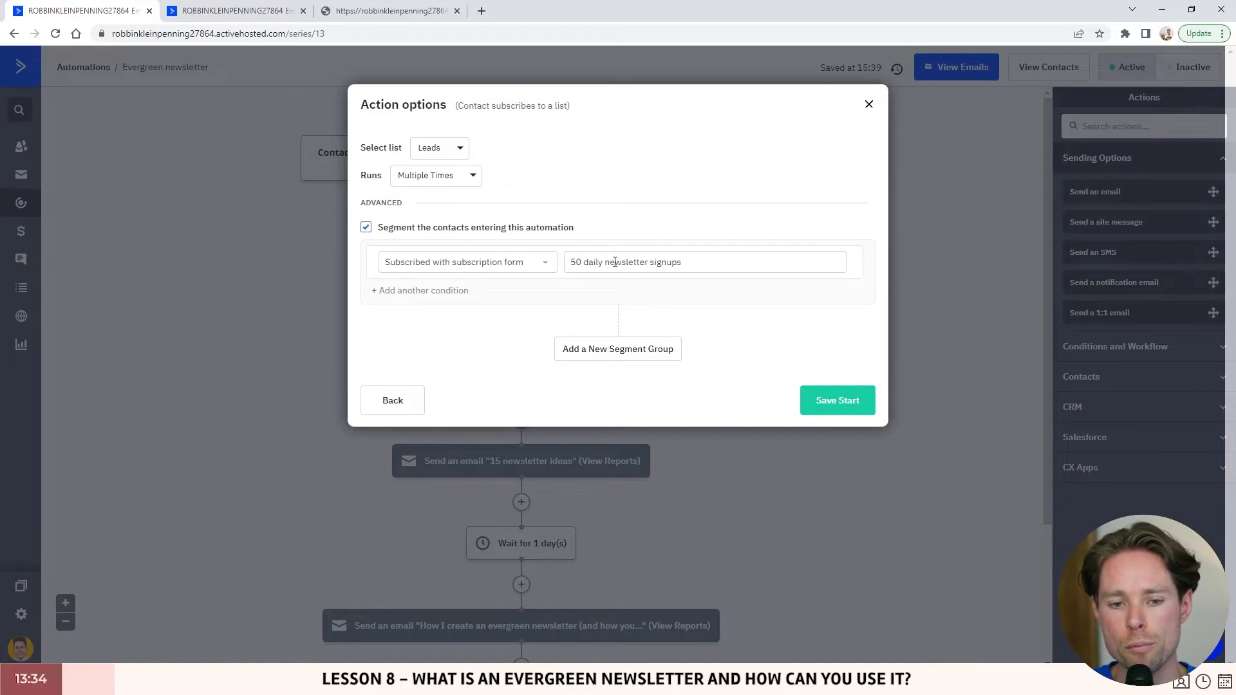
pyautogui.click(259, 9)
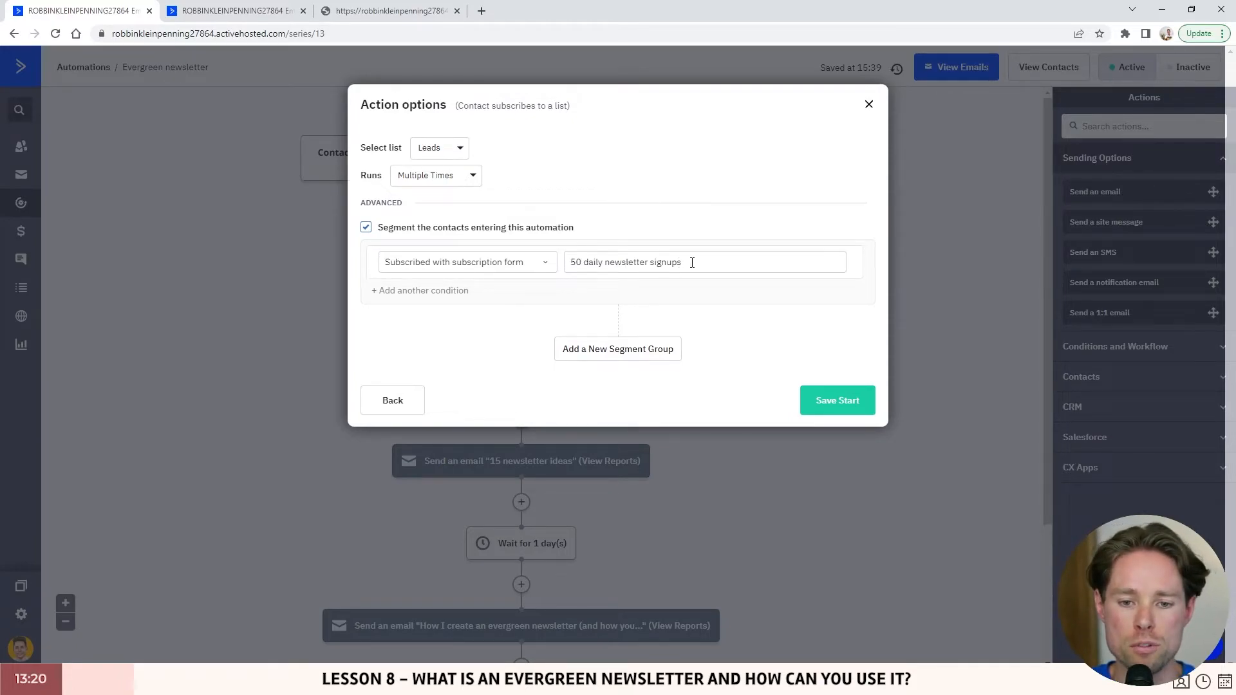
pyautogui.click(390, 10)
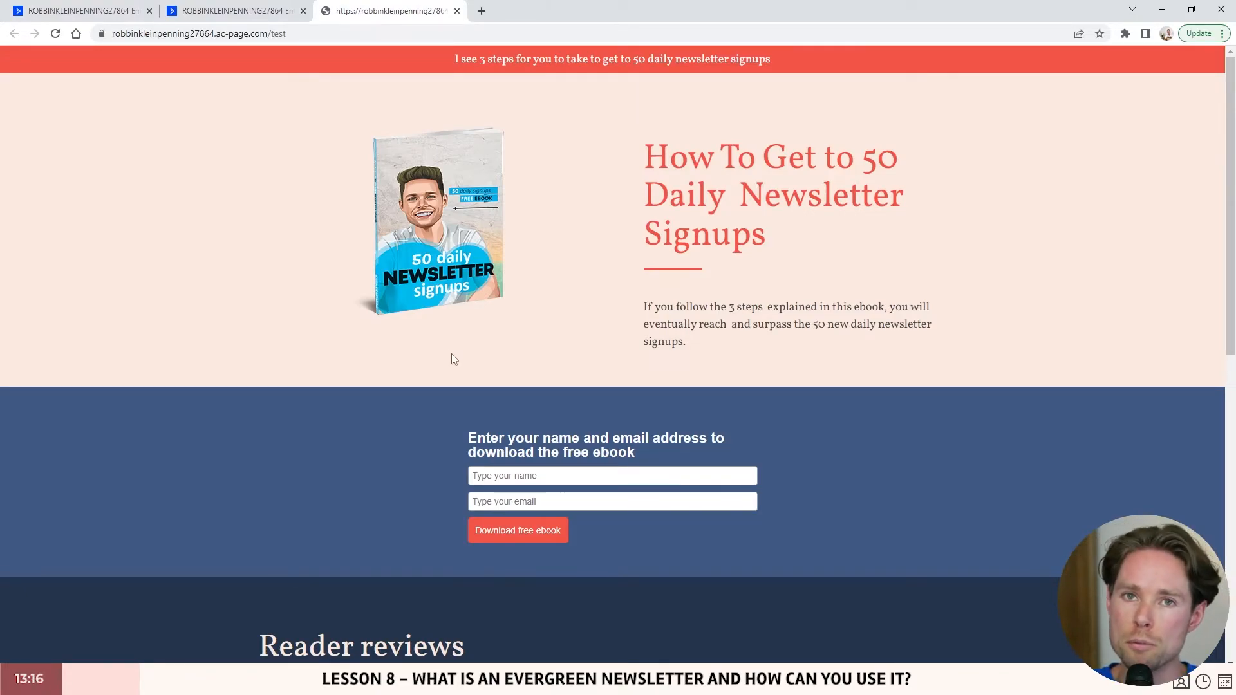
pyautogui.click(131, 19)
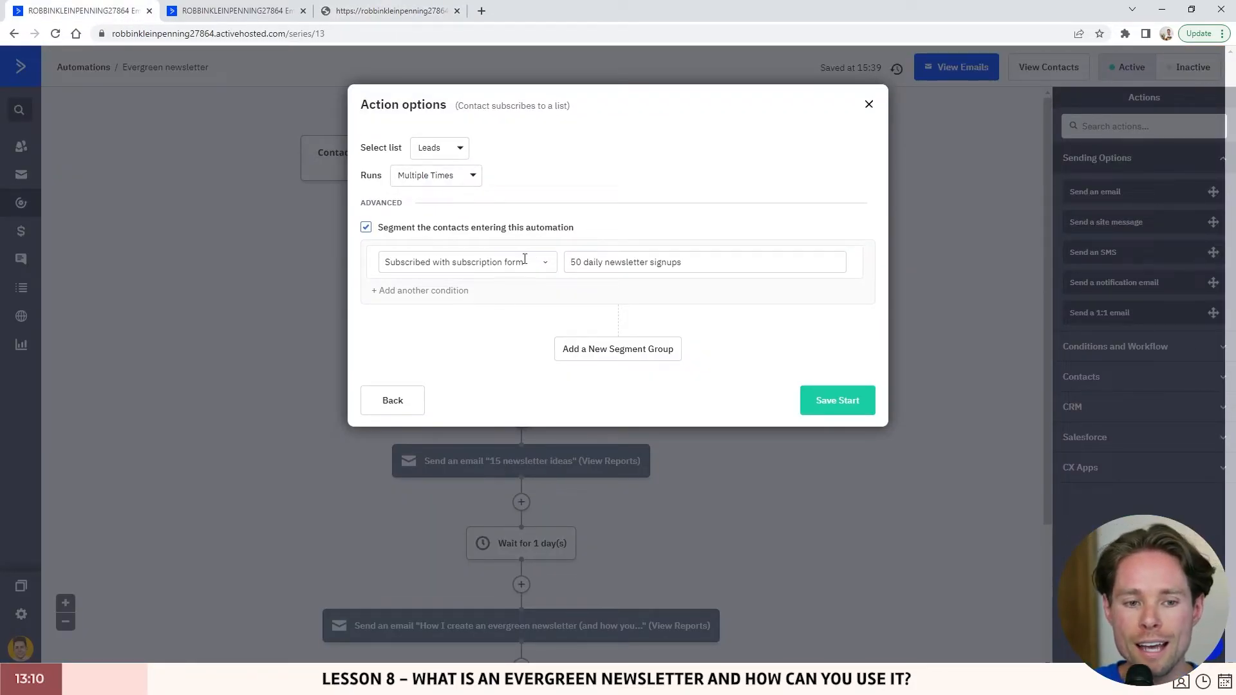
pyautogui.click(842, 400)
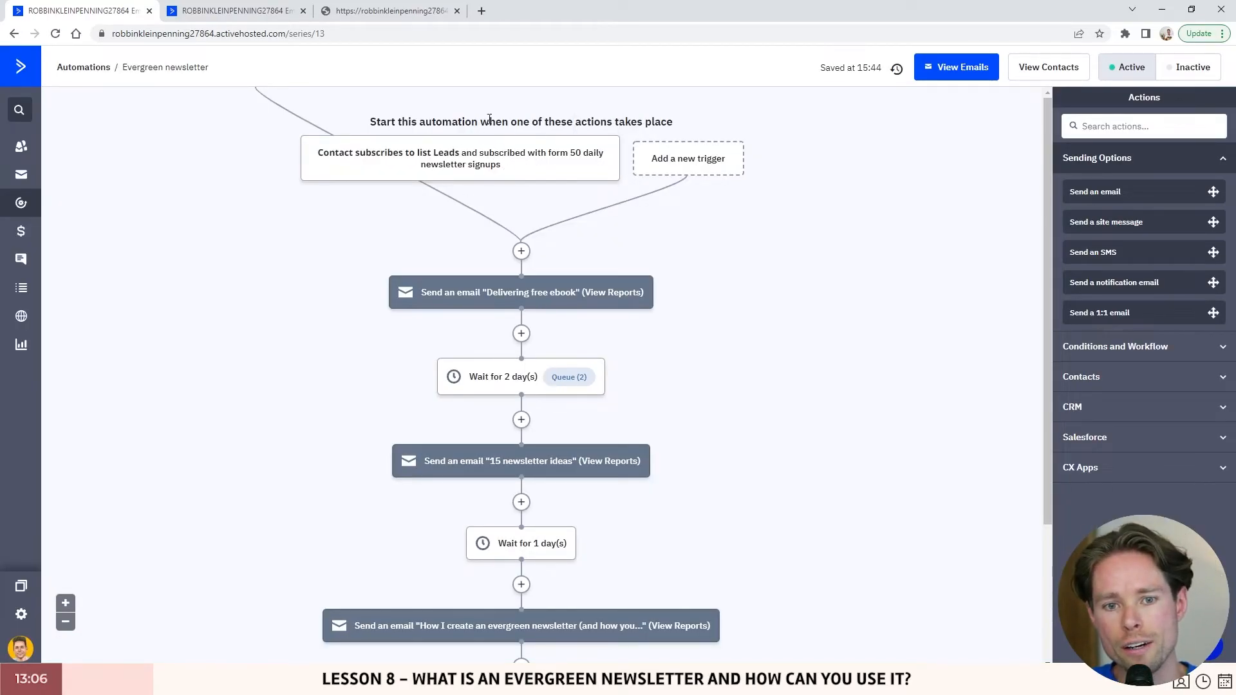
# - Preview each email and wait step of the Evergreen newsletter workflow, from the free ebook email onward
pyautogui.scroll(-1, 543, 210)
pyautogui.scroll(1, 612, 238)
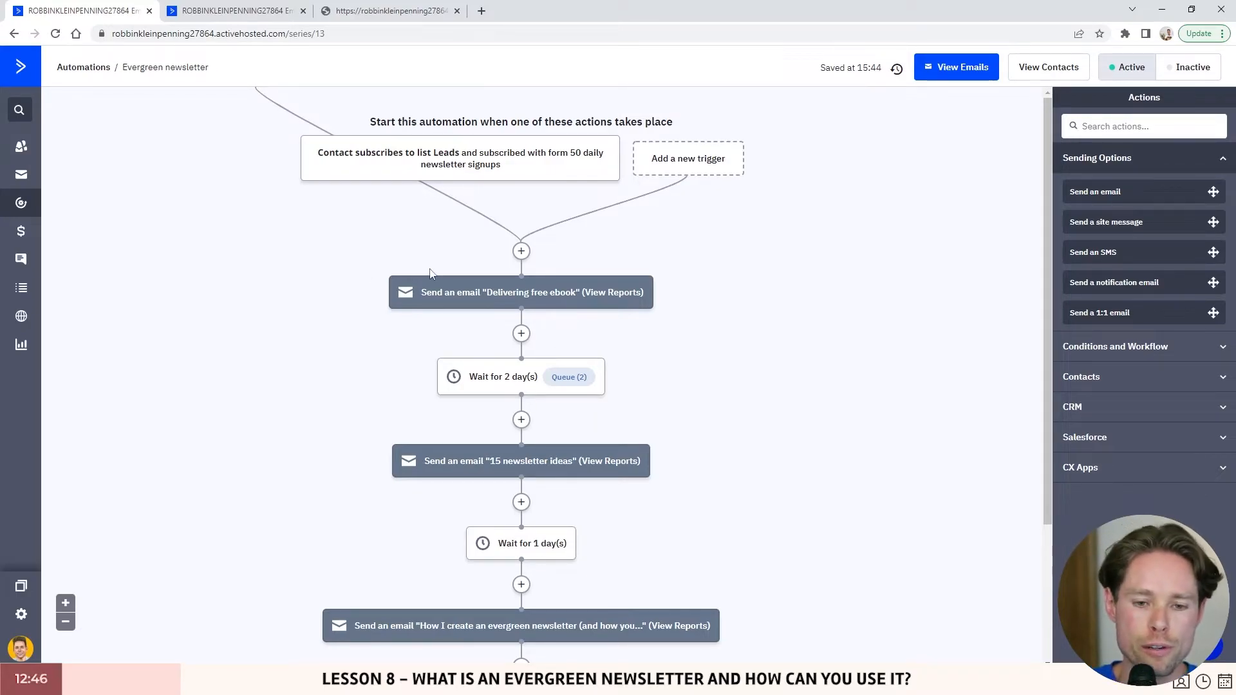
pyautogui.moveTo(483, 296)
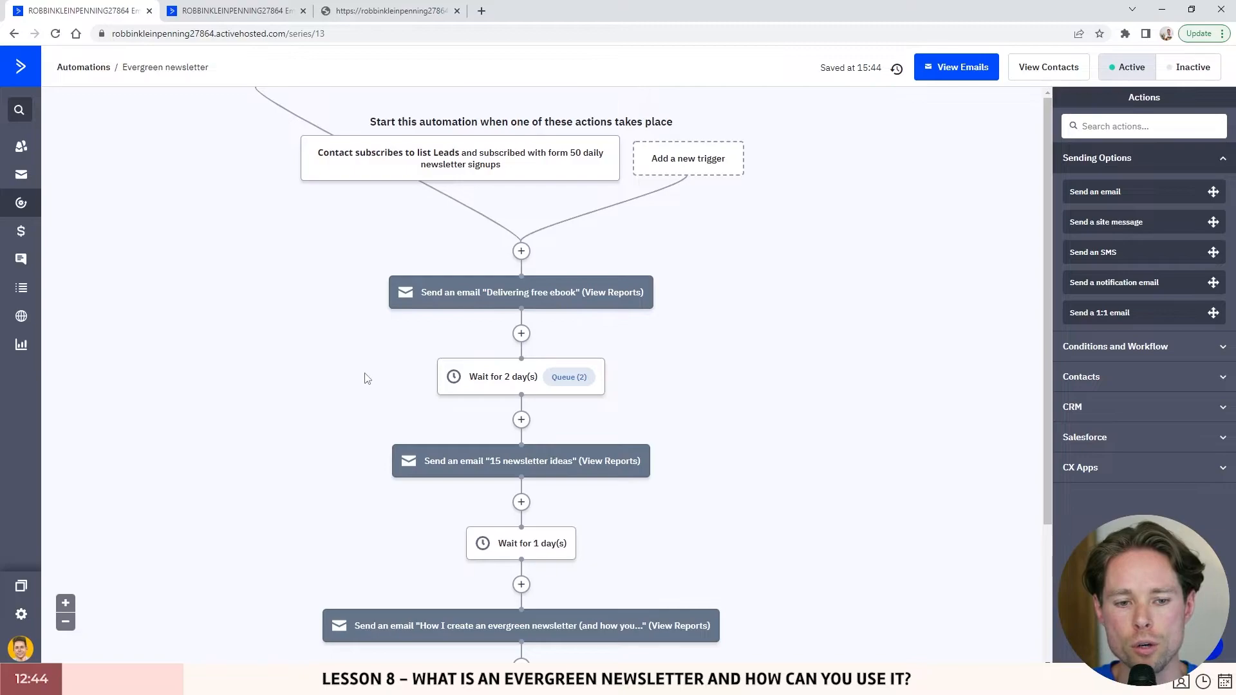
pyautogui.scroll(-2, 362, 384)
pyautogui.scroll(2, 362, 386)
pyautogui.moveTo(426, 158)
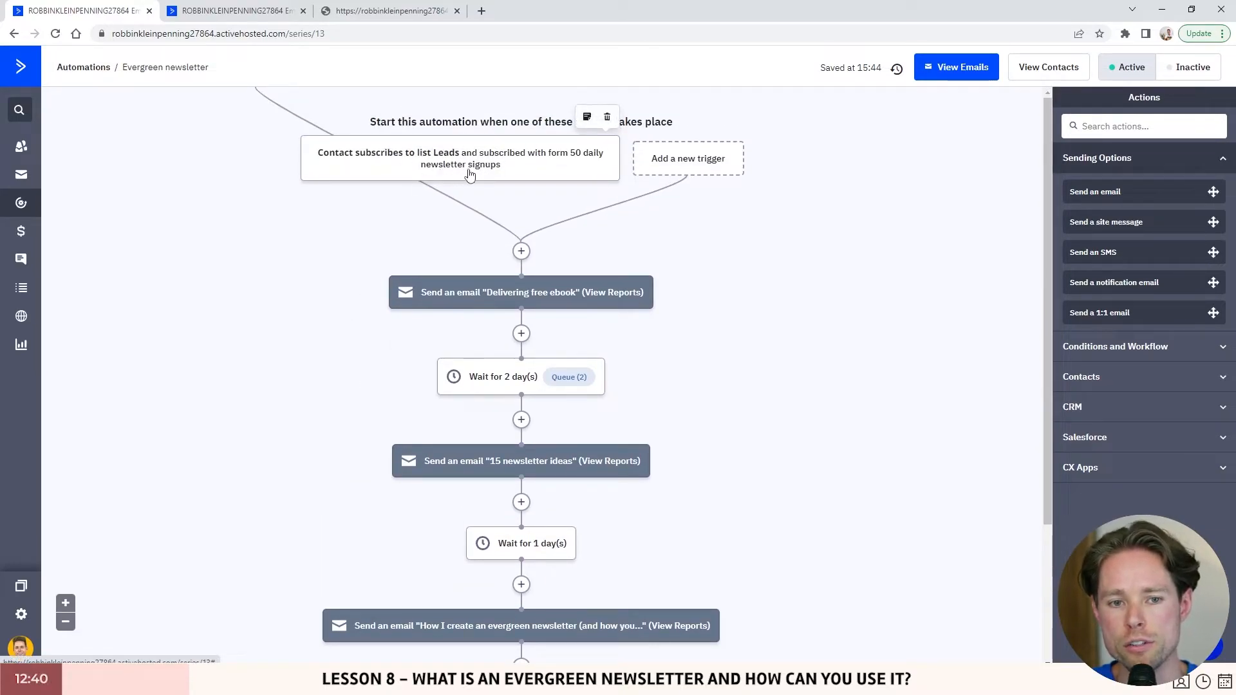
pyautogui.scroll(-1, 477, 188)
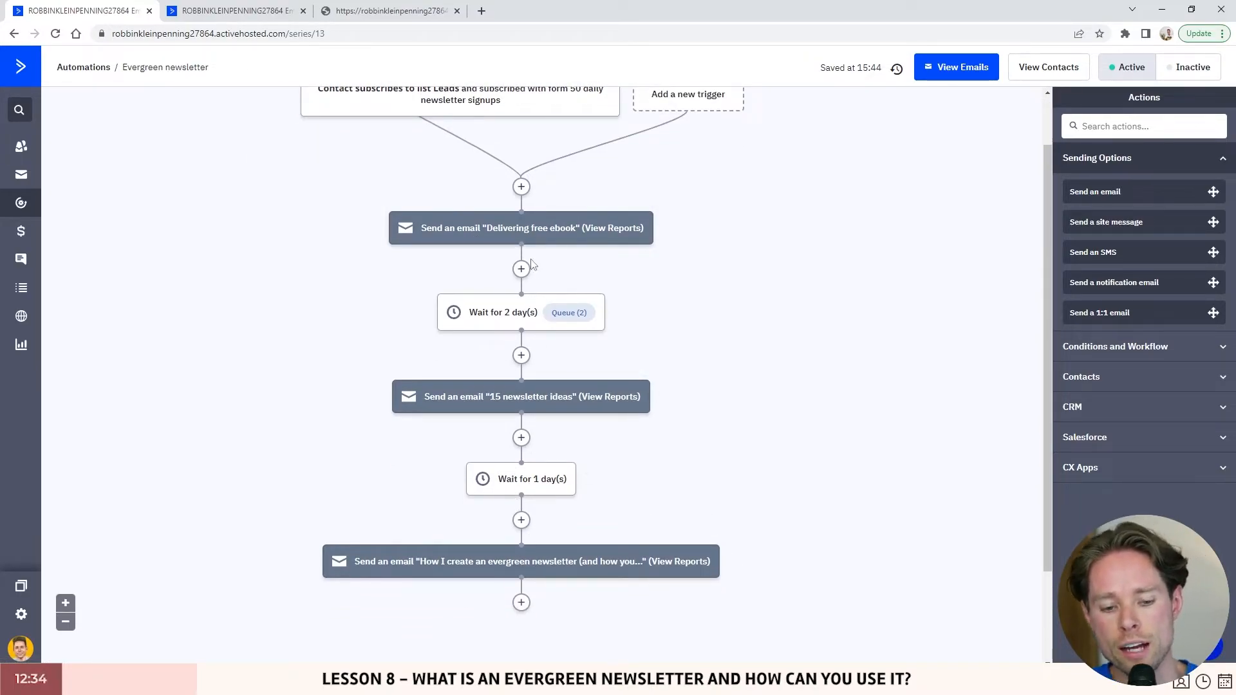
pyautogui.moveTo(432, 236)
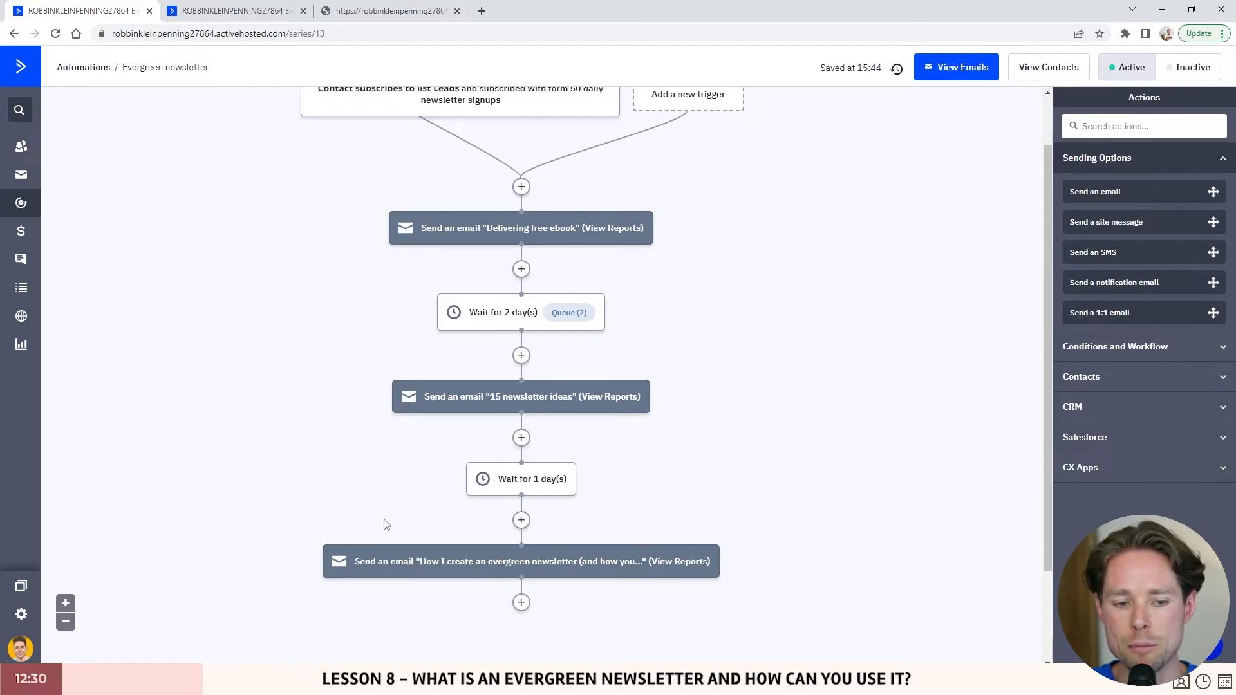
pyautogui.scroll(1, 434, 471)
pyautogui.moveTo(496, 389)
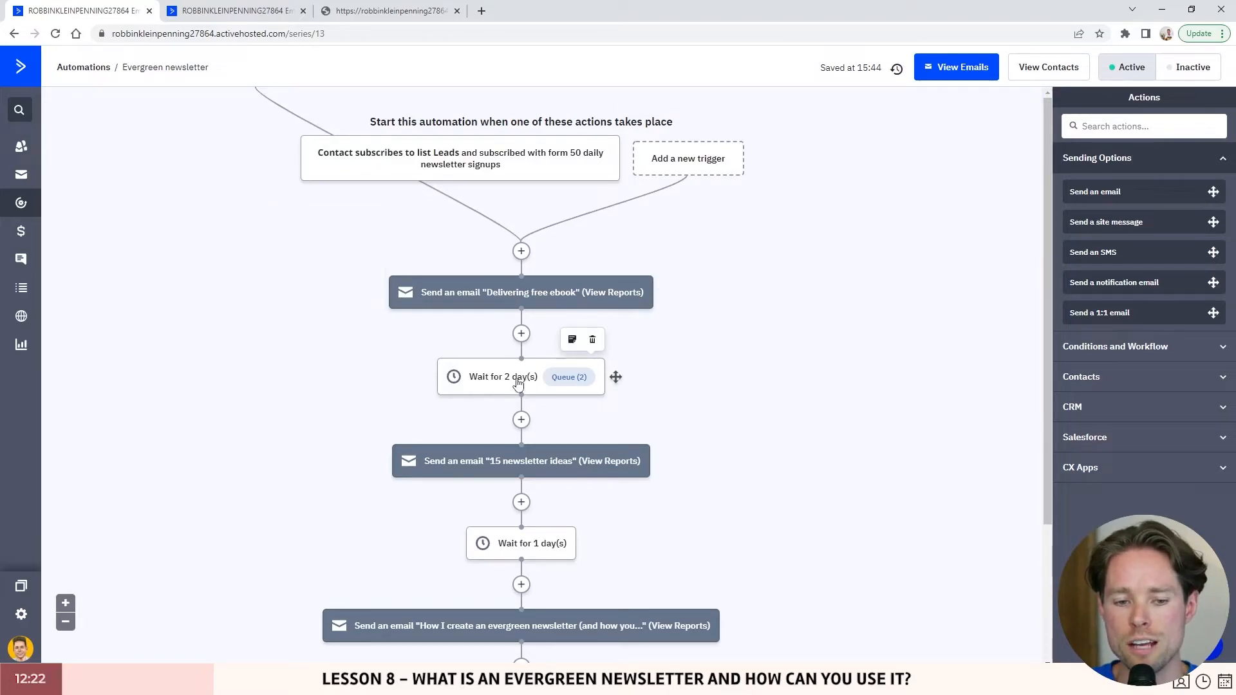
pyautogui.scroll(-1, 522, 379)
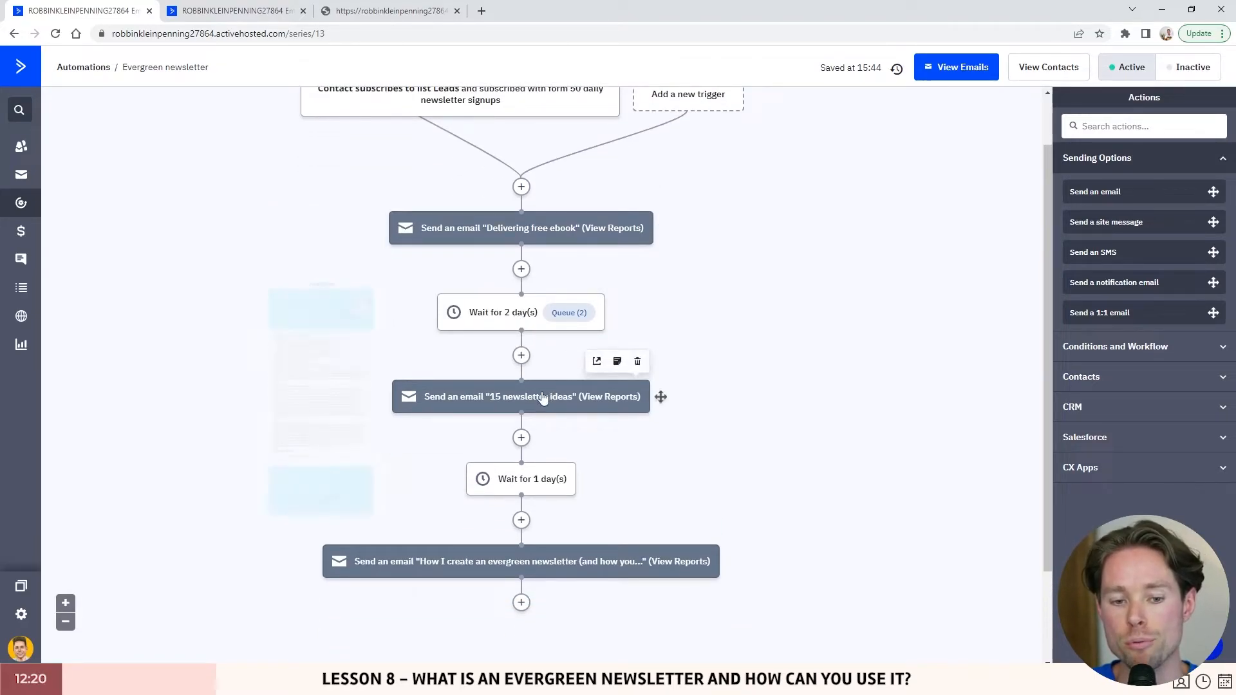
pyautogui.moveTo(551, 394)
pyautogui.scroll(-1, 550, 394)
pyautogui.moveTo(523, 416)
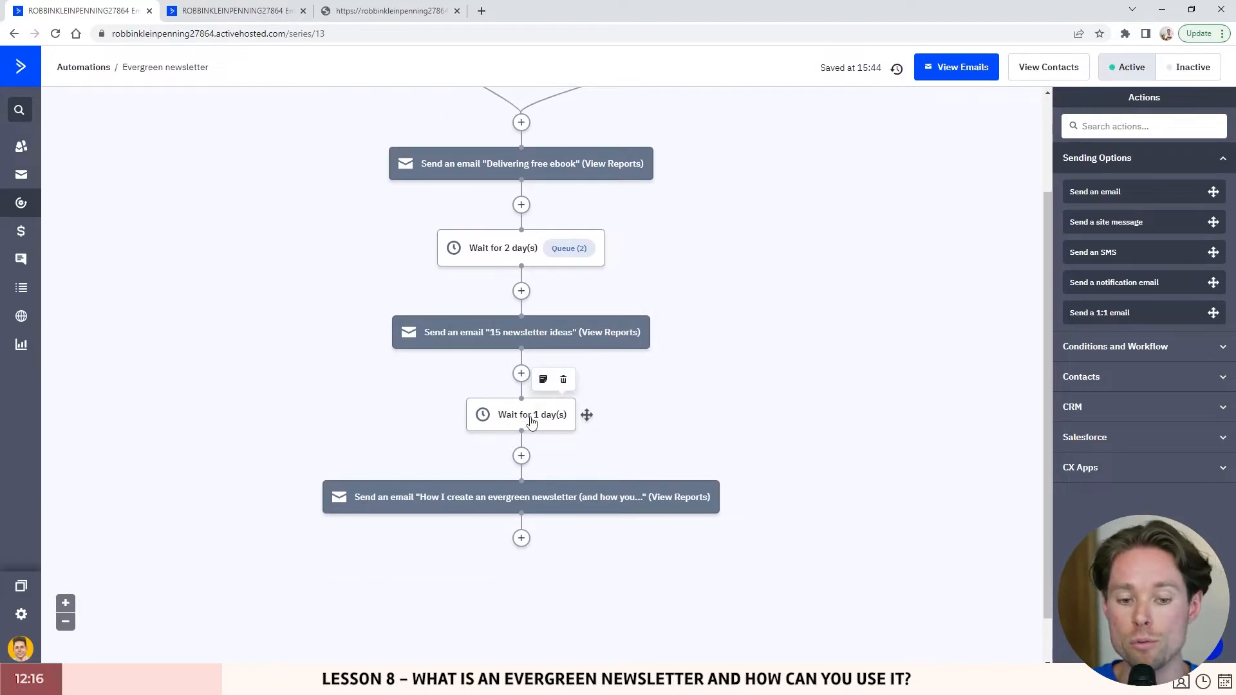
pyautogui.moveTo(551, 497)
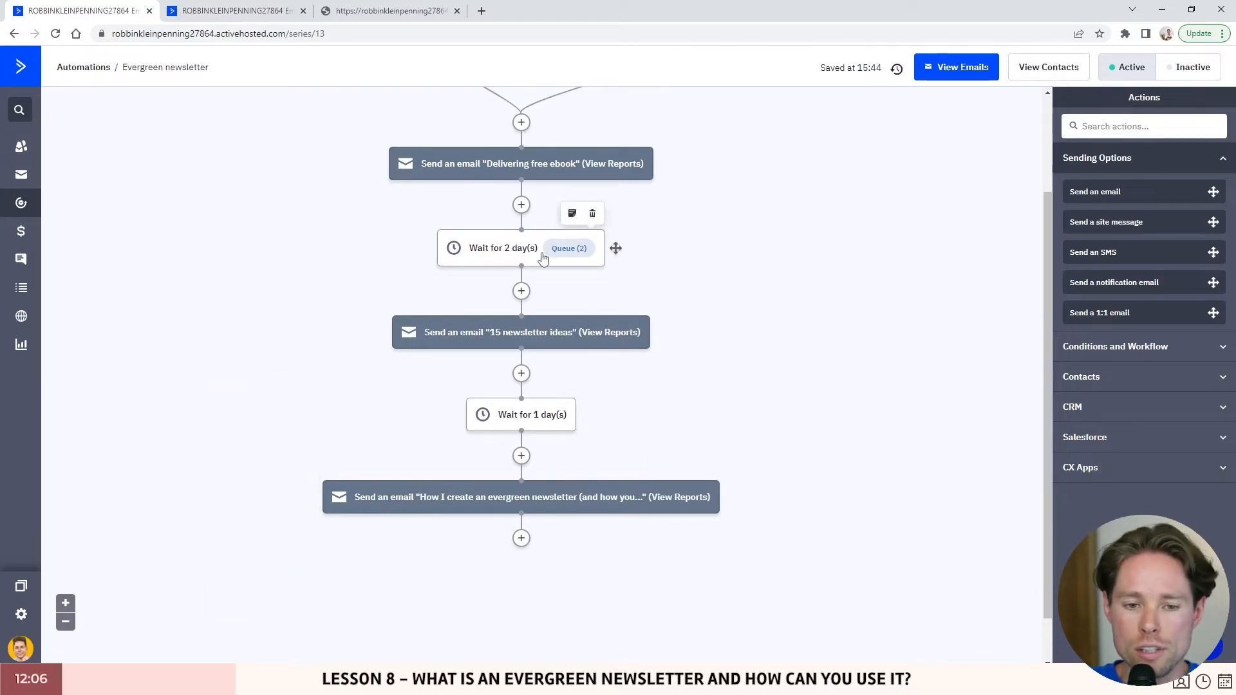
pyautogui.scroll(-1, 534, 290)
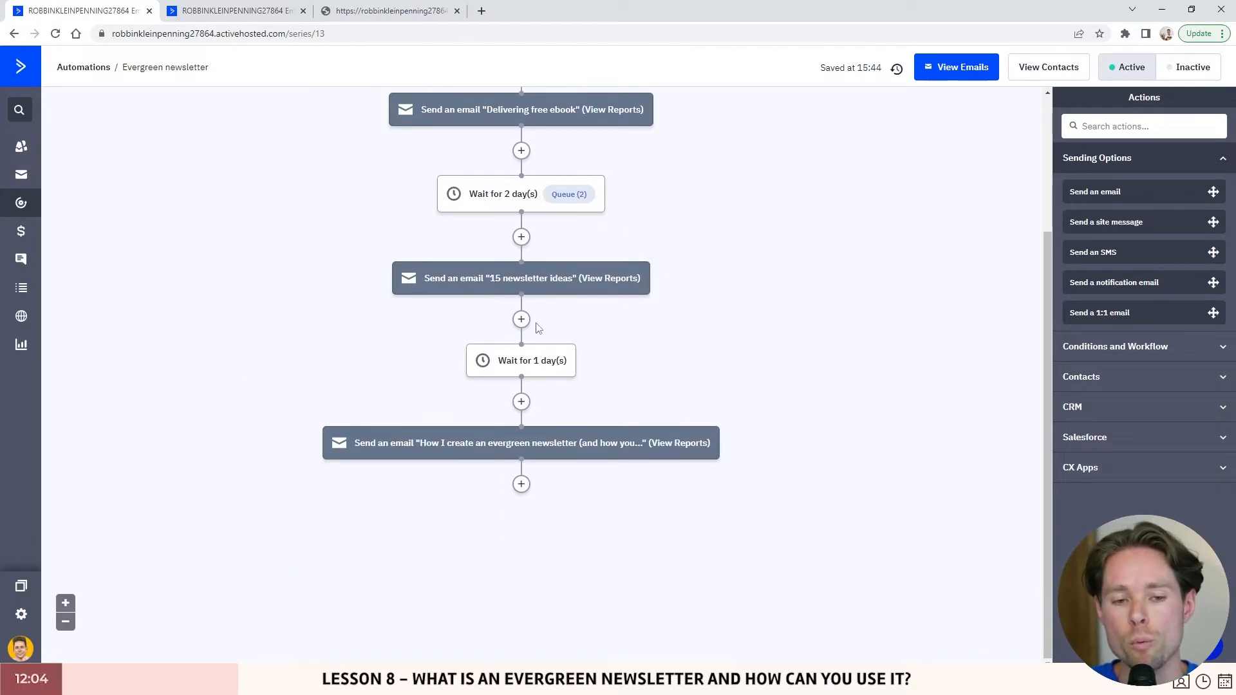
pyautogui.scroll(2, 528, 273)
pyautogui.scroll(-2, 529, 288)
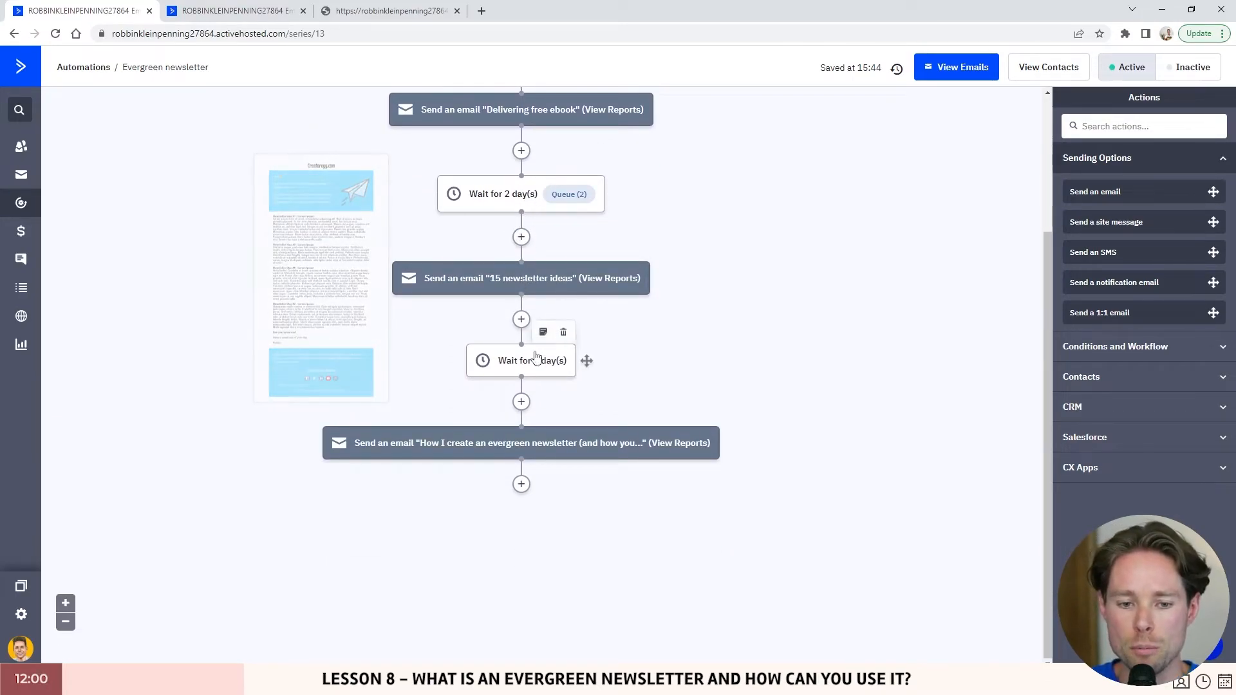
pyautogui.scroll(3, 521, 387)
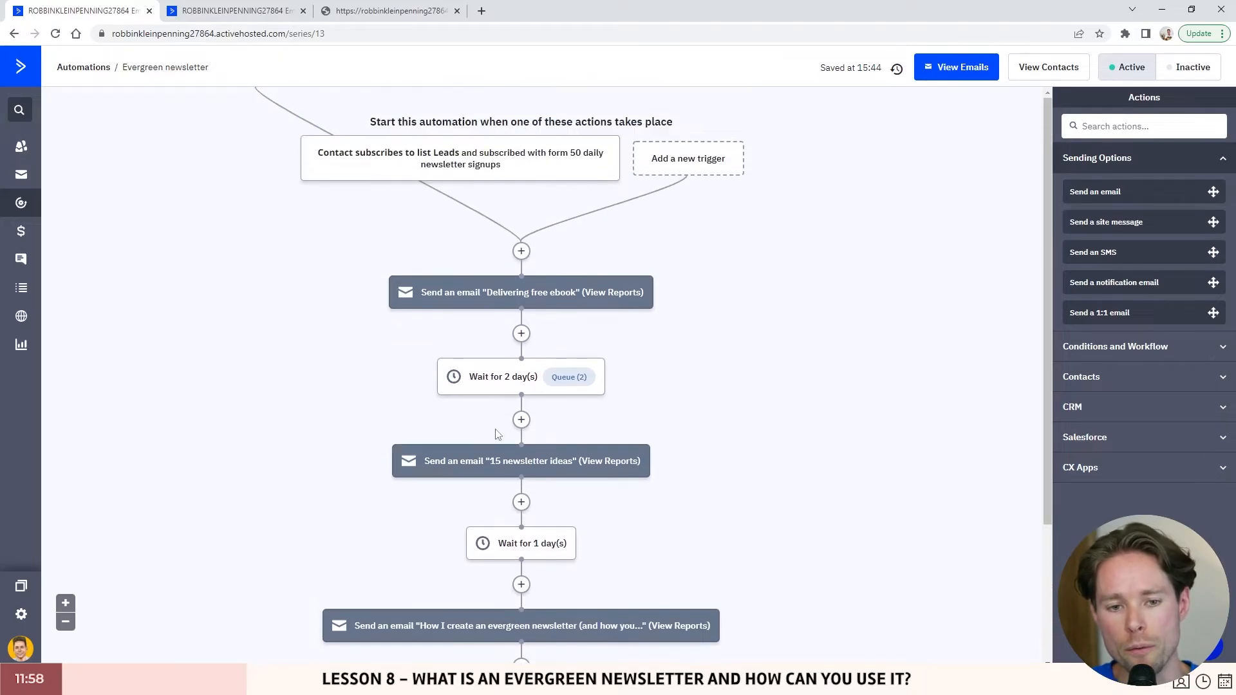
pyautogui.scroll(-1, 553, 277)
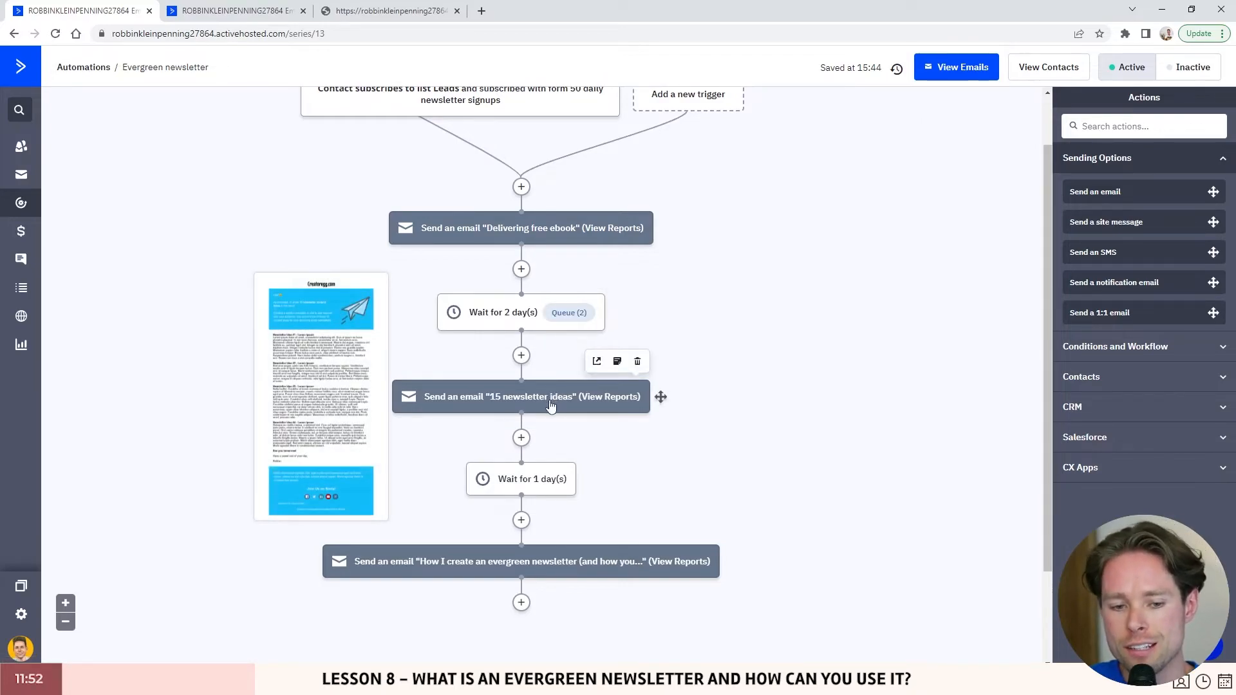
pyautogui.scroll(1, 551, 404)
pyautogui.moveTo(564, 300)
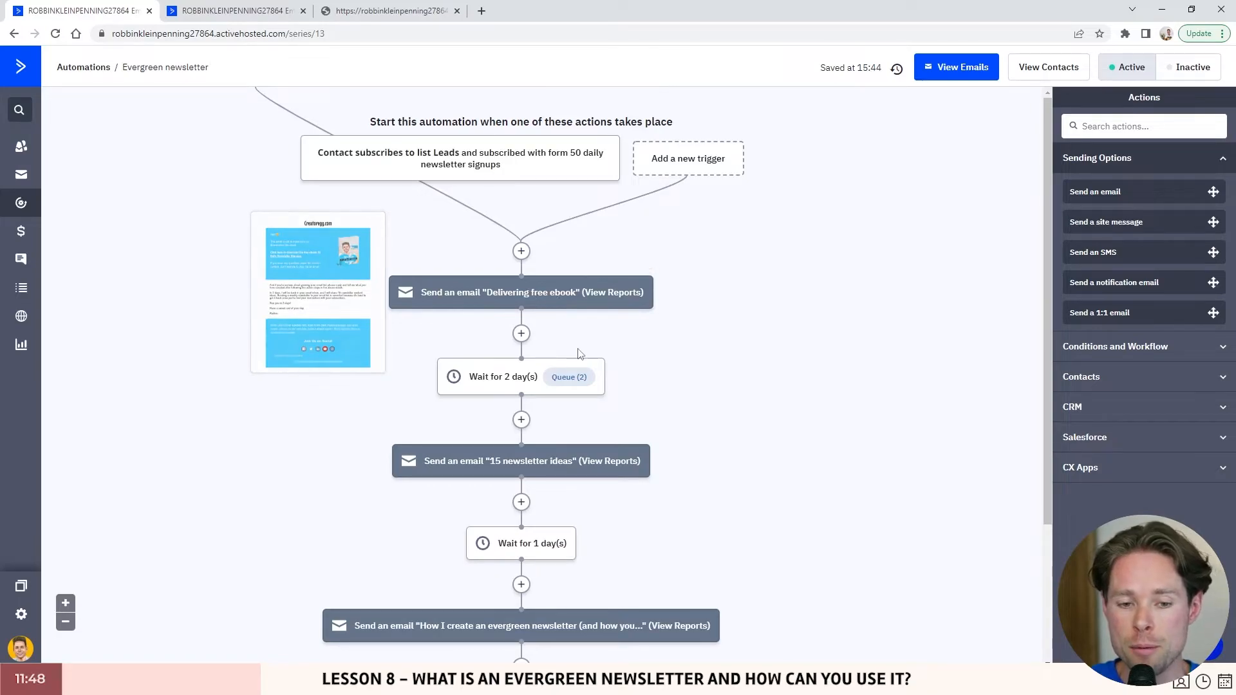
pyautogui.moveTo(548, 465)
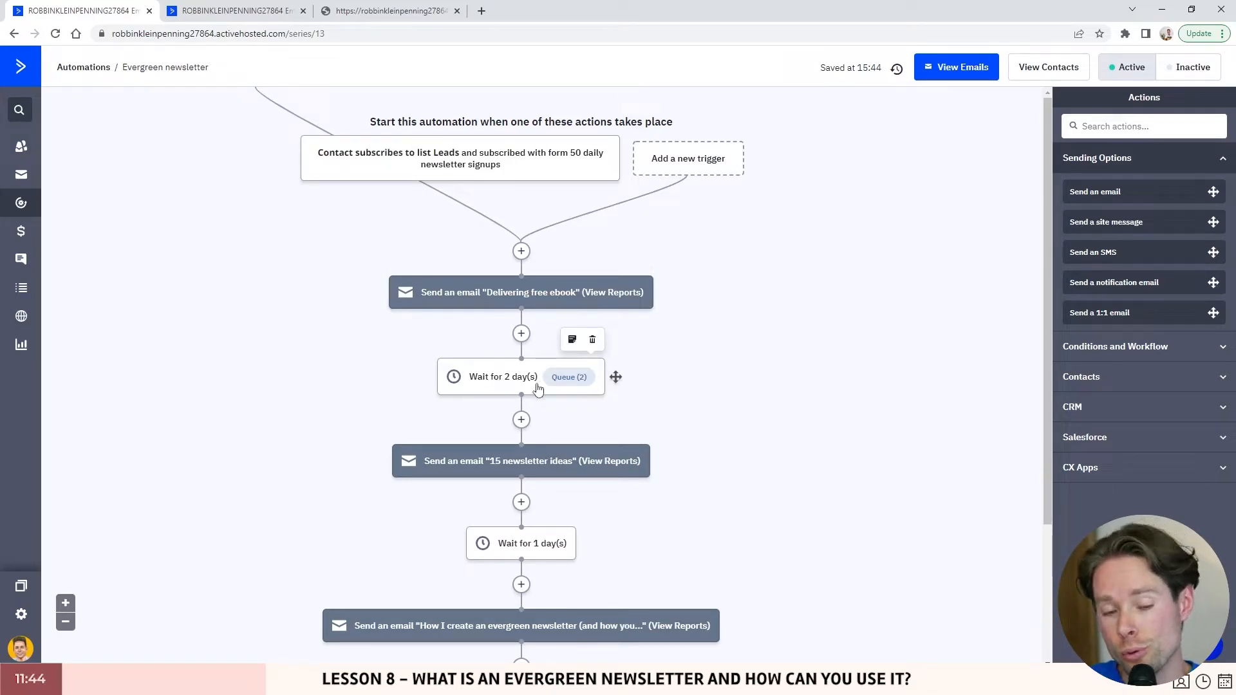
pyautogui.click(369, 18)
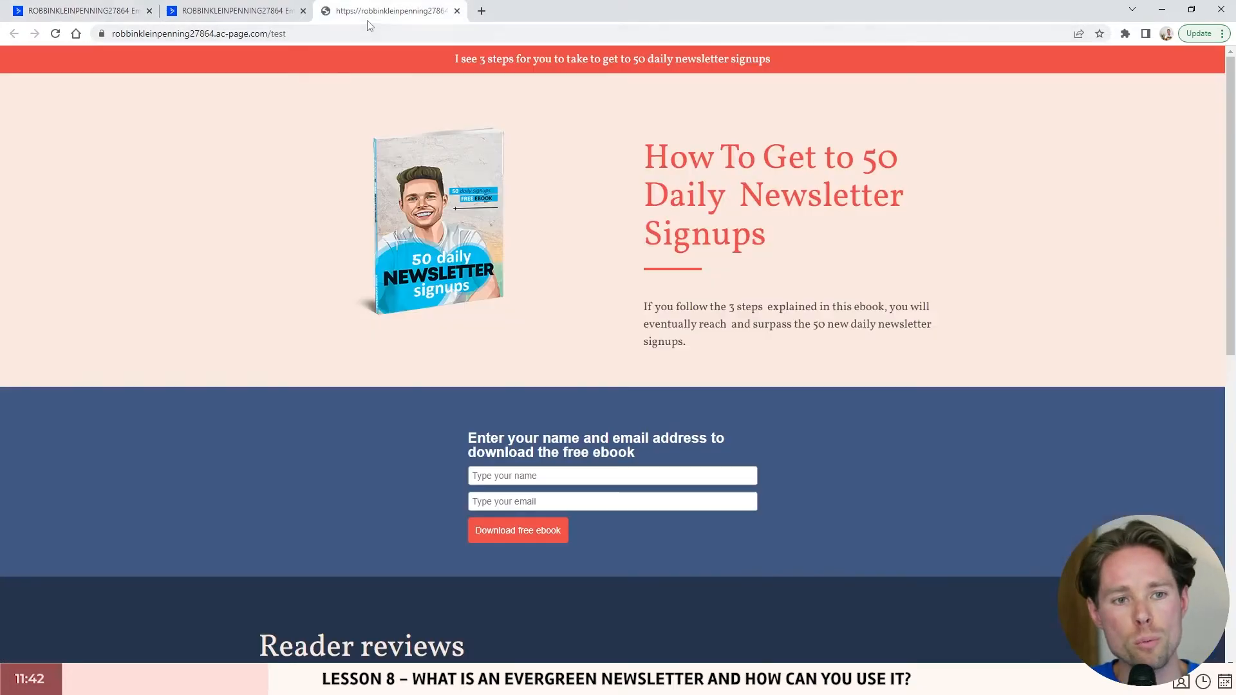
pyautogui.click(55, 15)
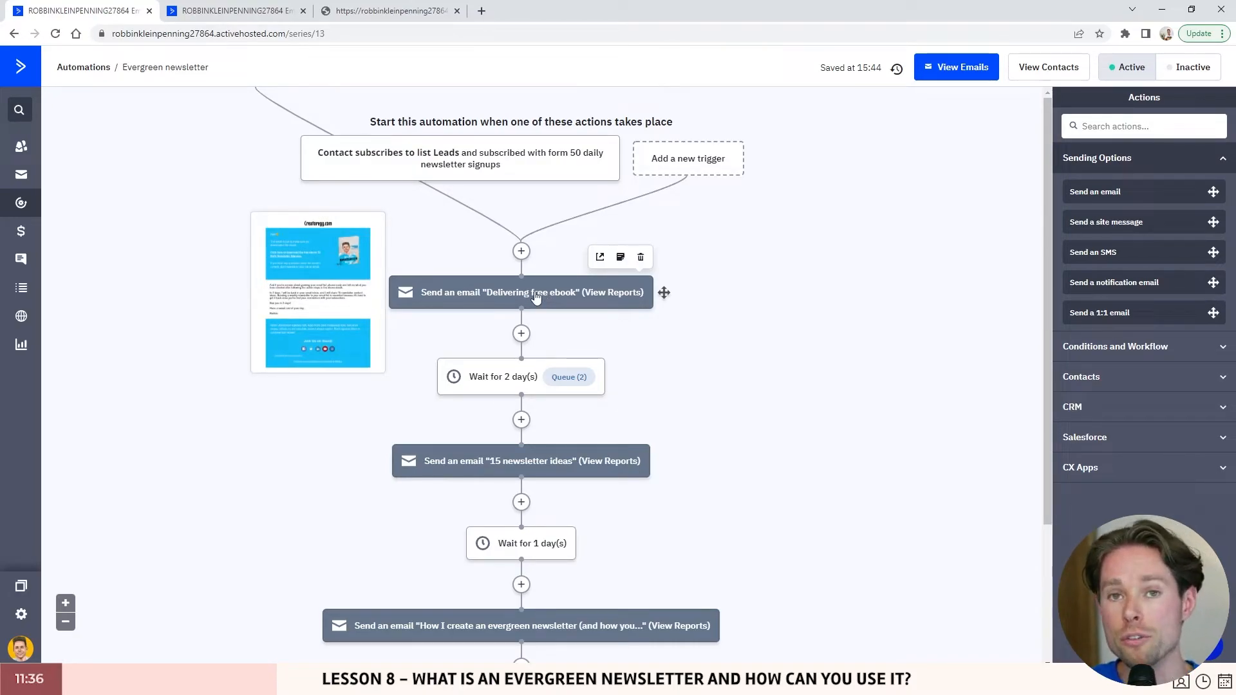
pyautogui.scroll(-2, 536, 296)
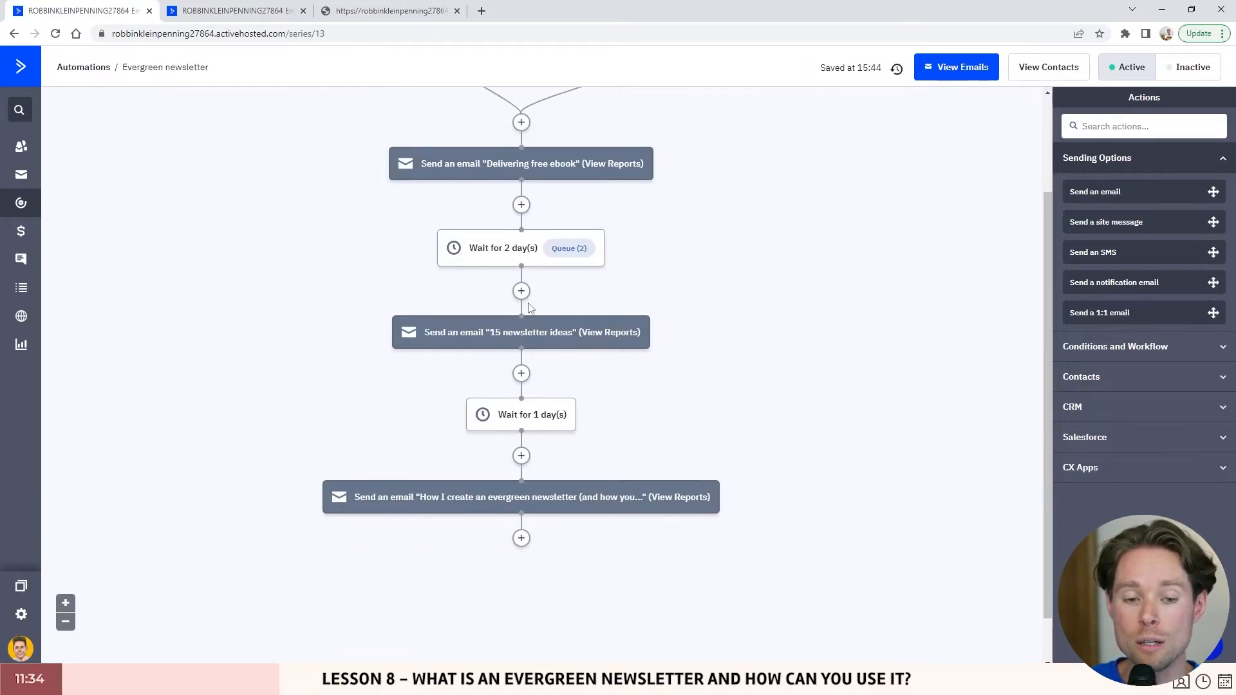
pyautogui.moveTo(544, 341)
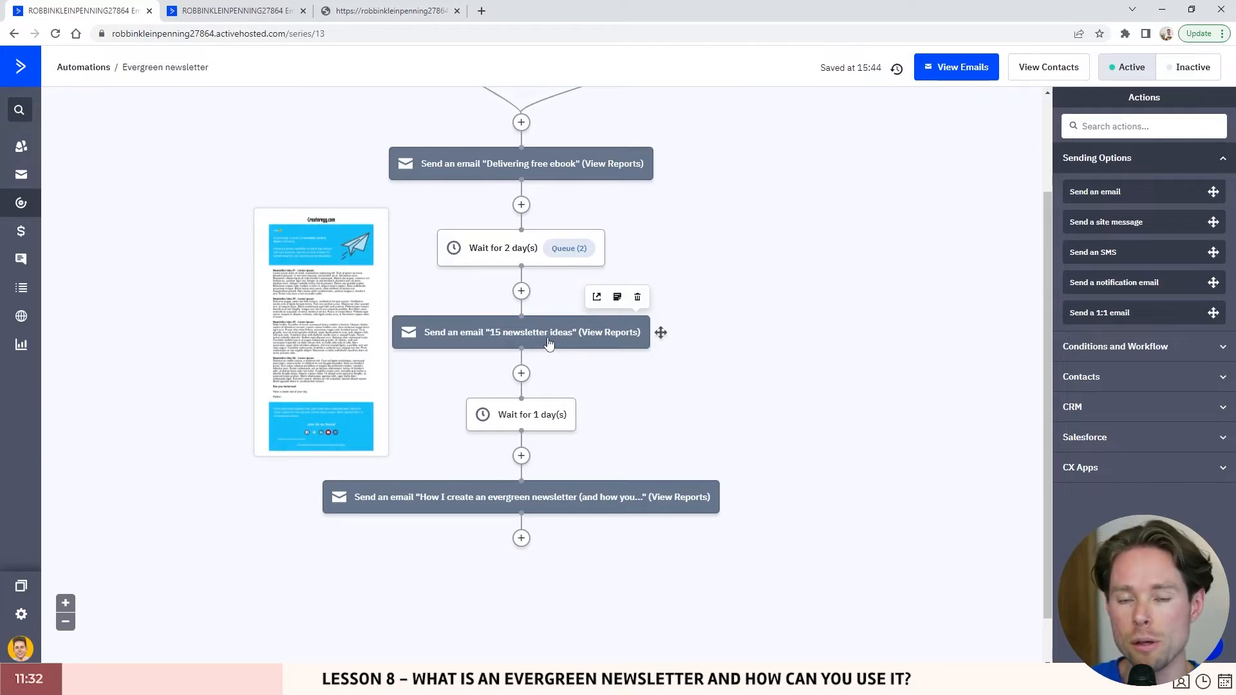
pyautogui.moveTo(518, 261)
pyautogui.scroll(2, 519, 260)
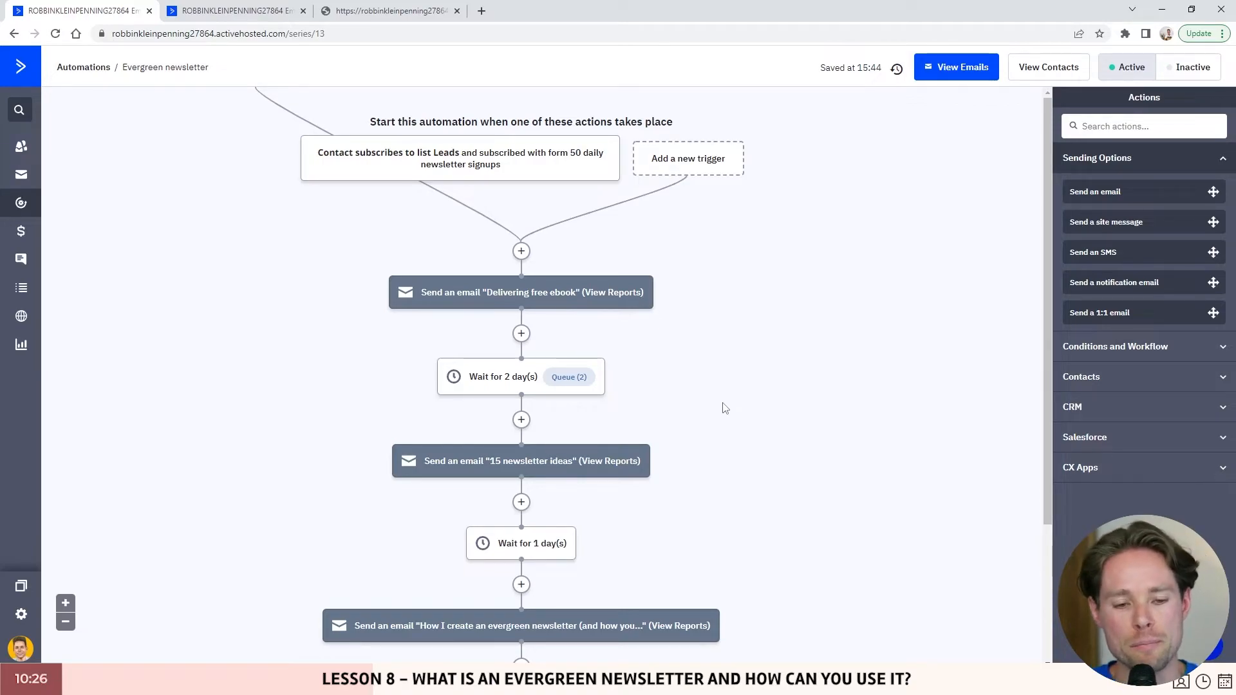
pyautogui.scroll(-2, 484, 258)
pyautogui.scroll(2, 485, 258)
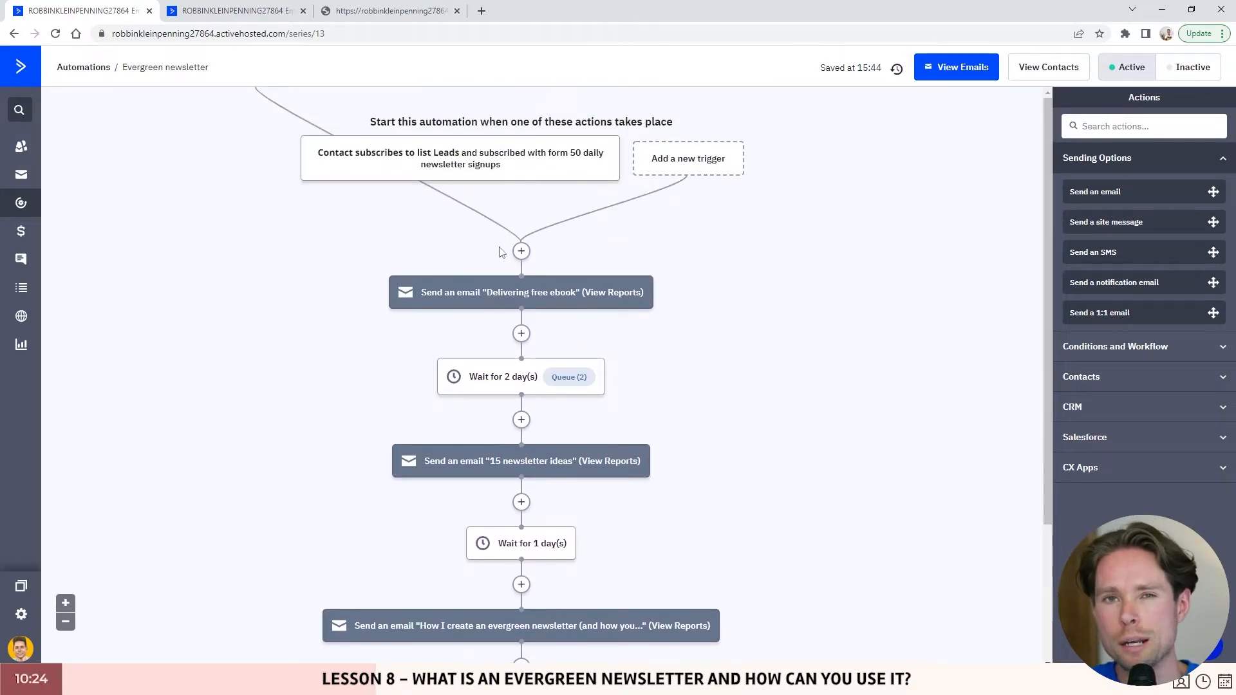
pyautogui.click(360, 10)
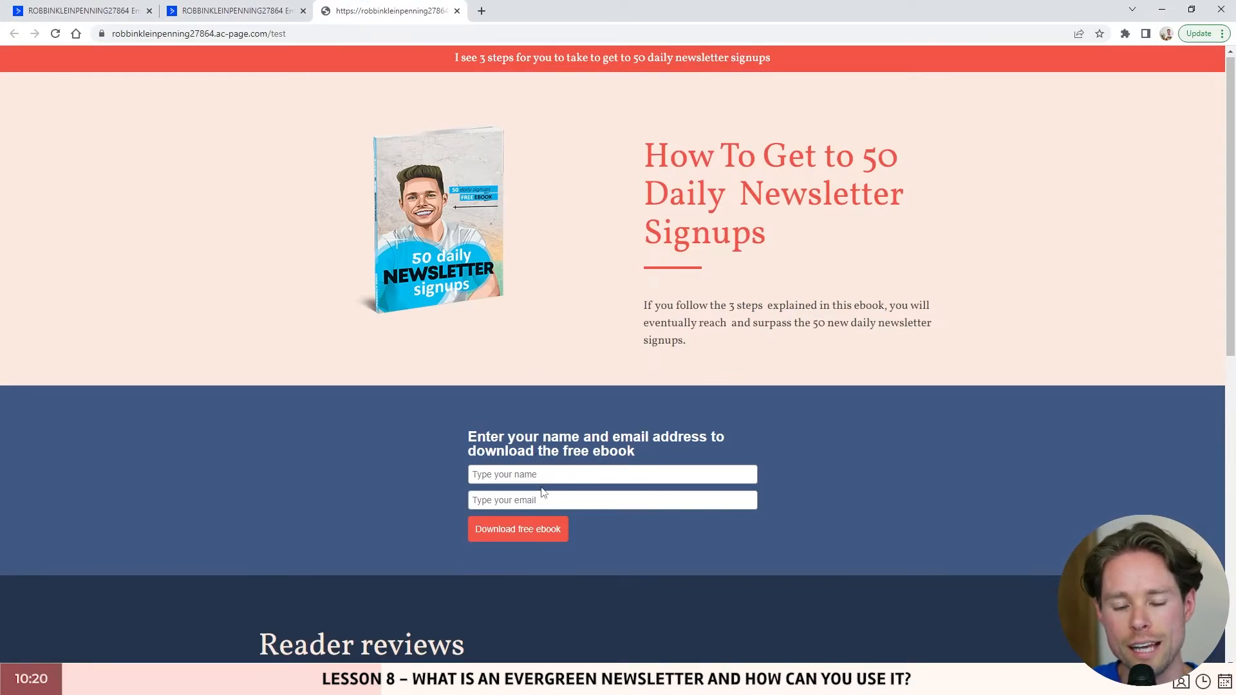
pyautogui.scroll(-1, 528, 464)
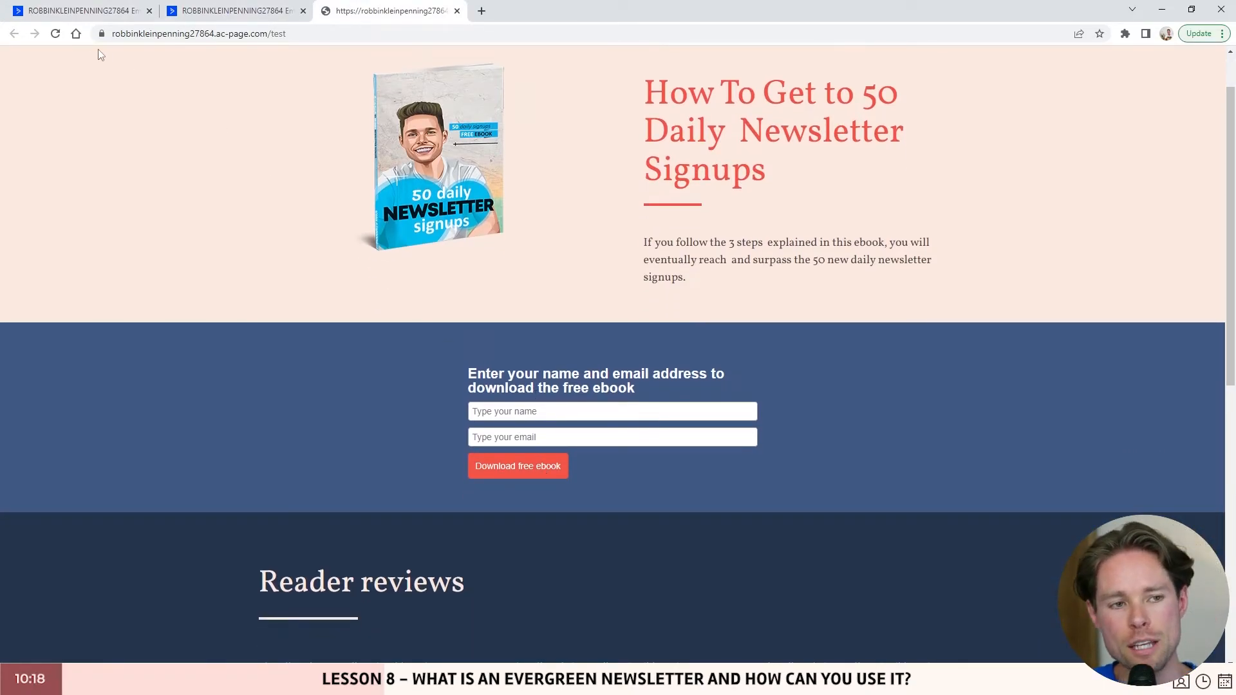
# - Go back to the Evergreen newsletter automation, showing two contacts in the 2-day wait
pyautogui.click(90, 11)
pyautogui.moveTo(493, 300)
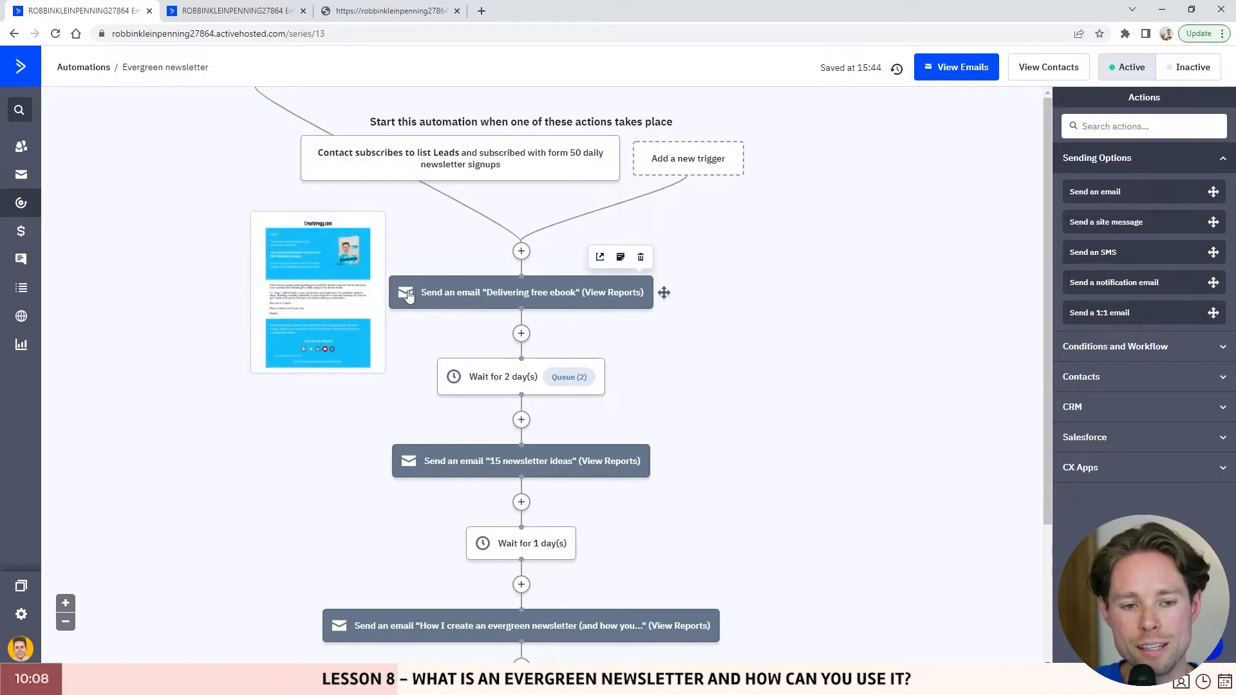
pyautogui.click(600, 259)
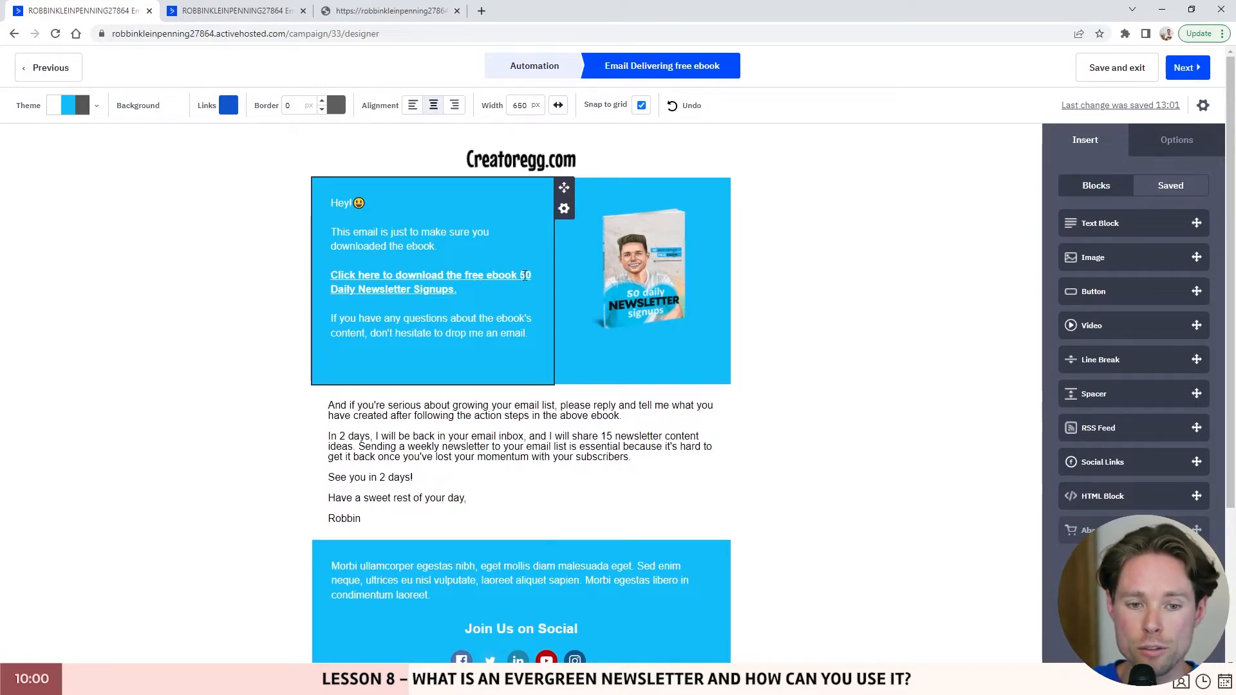
pyautogui.scroll(-1, 328, 281)
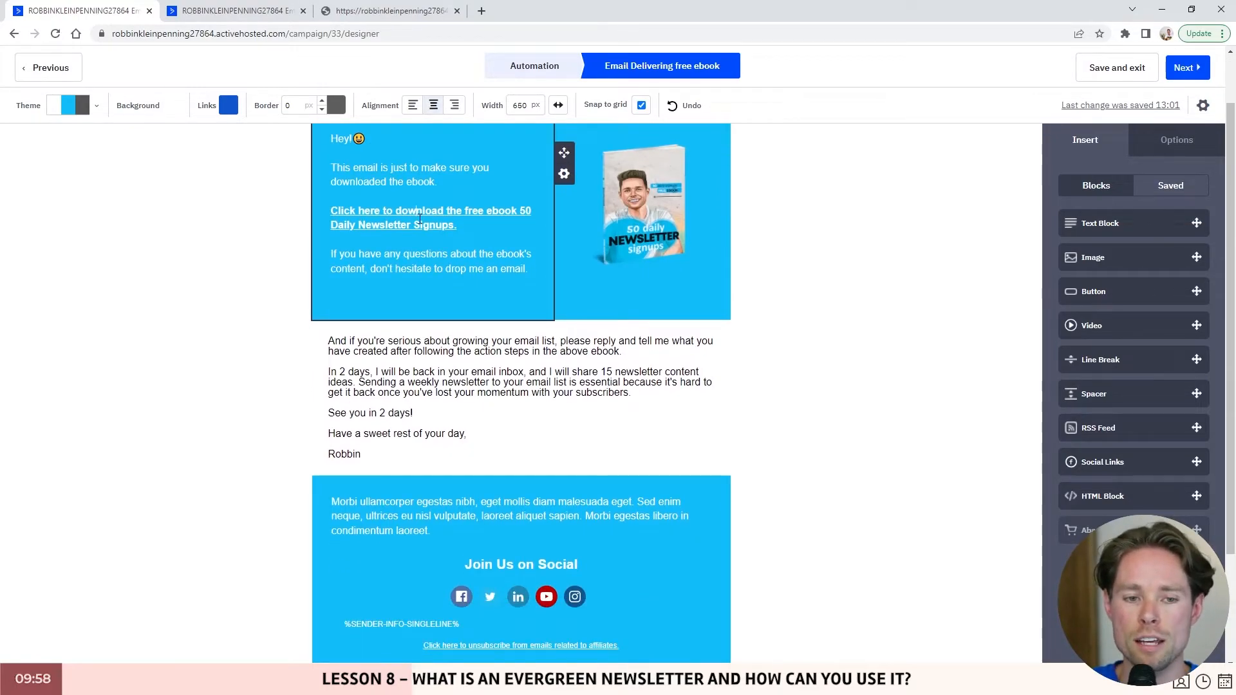
pyautogui.click(417, 214)
pyautogui.scroll(1, 409, 288)
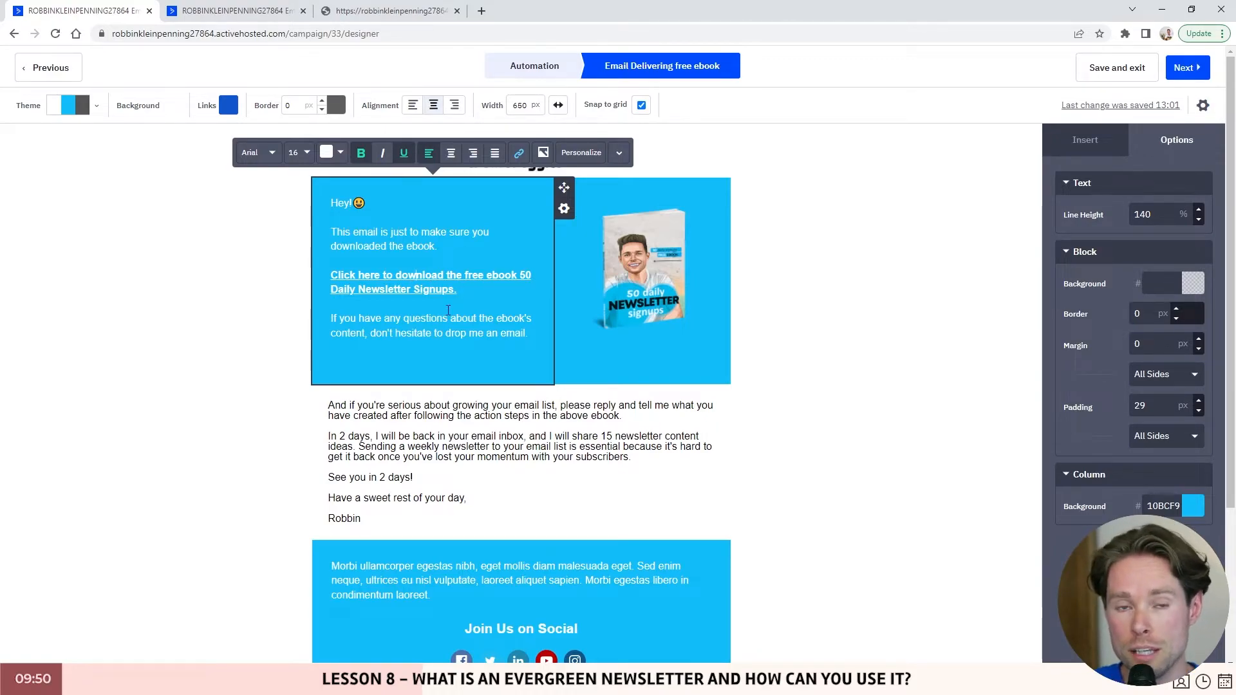
pyautogui.click(380, 314)
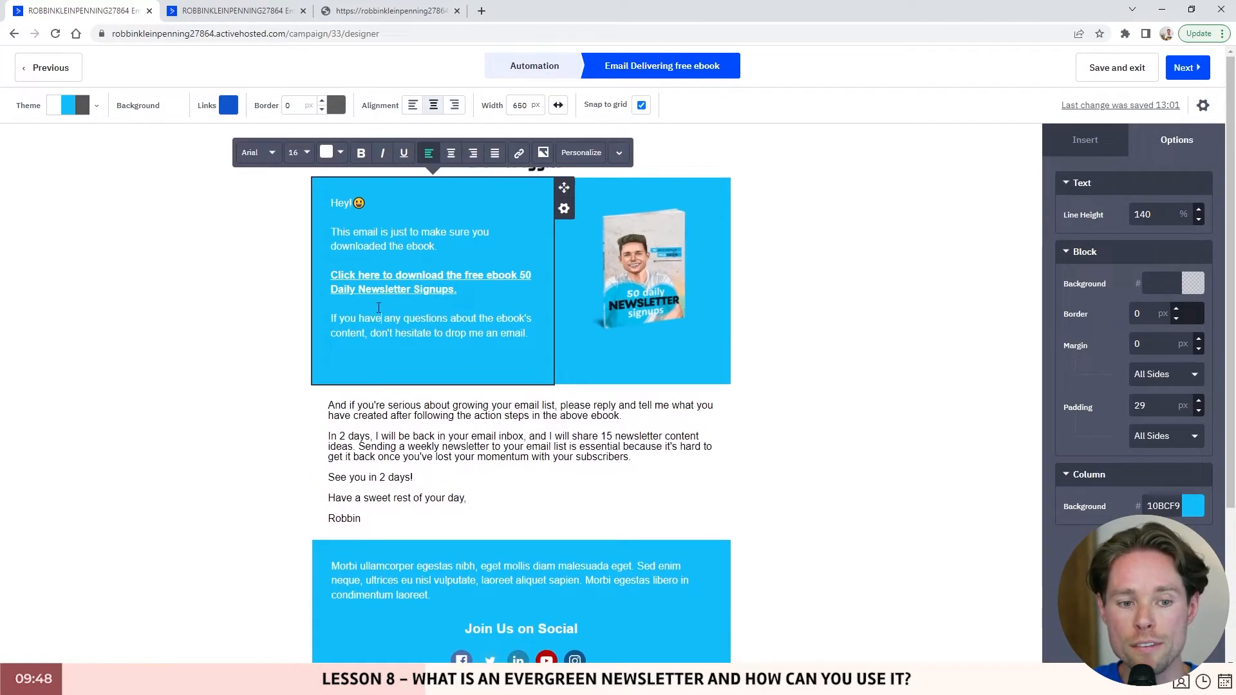
pyautogui.scroll(-1, 500, 339)
pyautogui.click(384, 345)
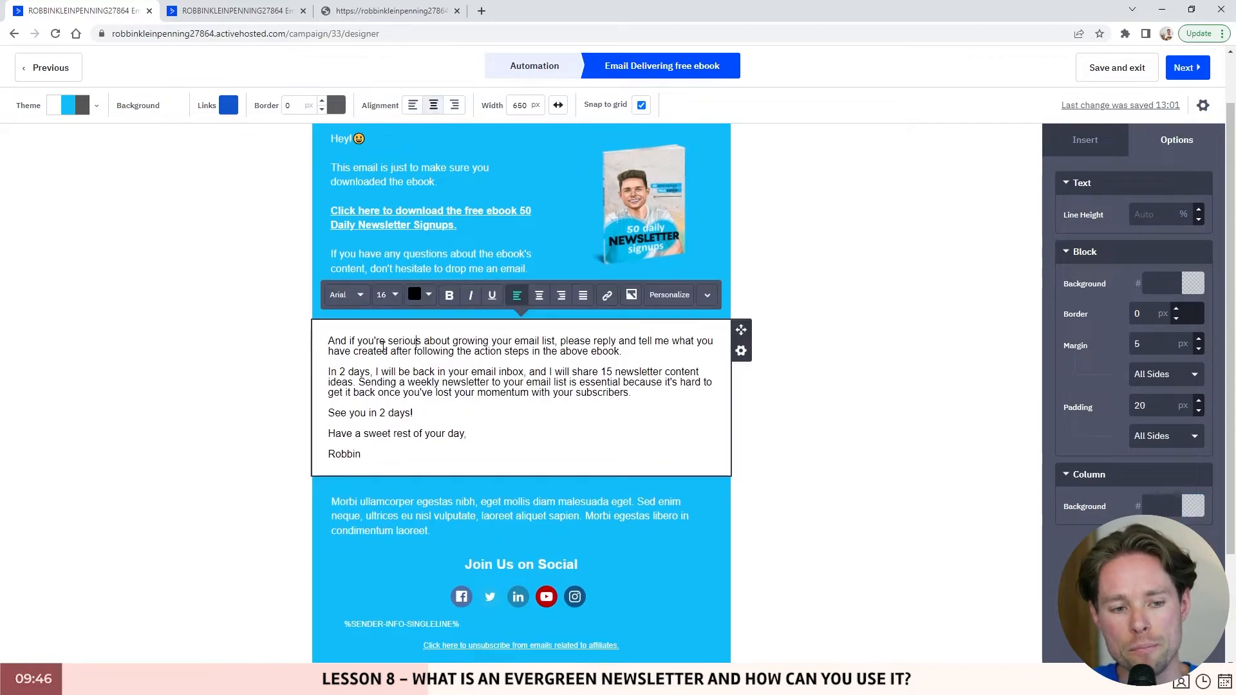
pyautogui.scroll(-1, 379, 341)
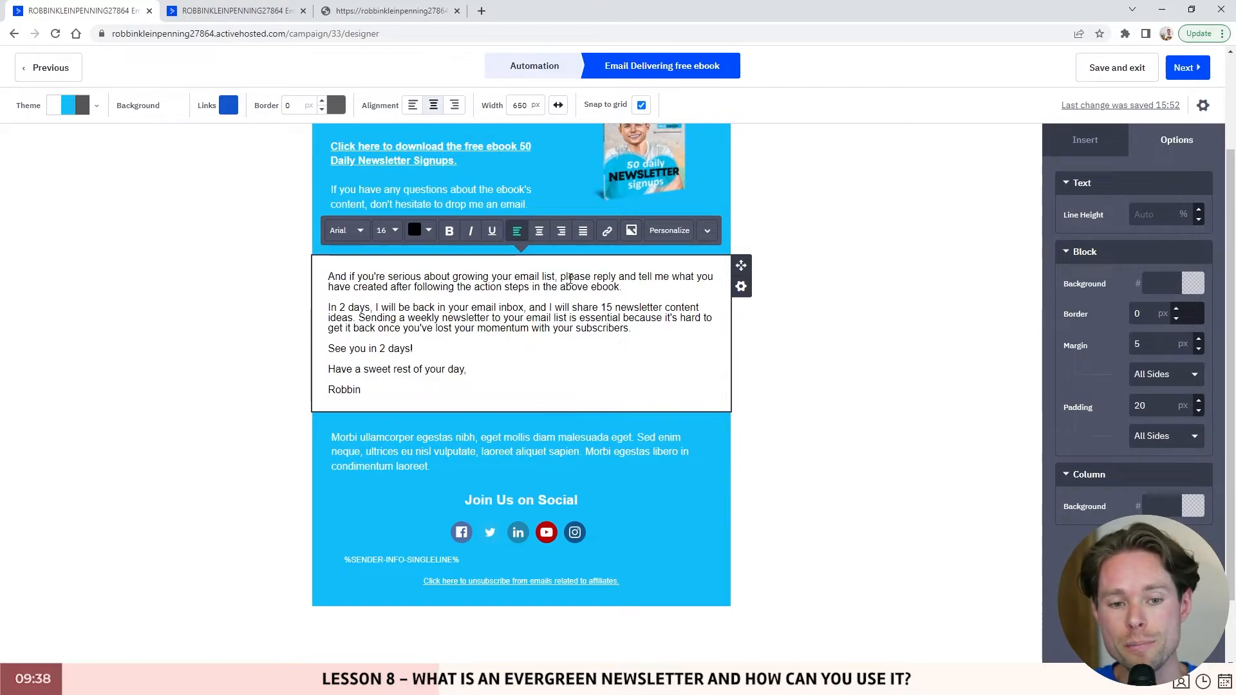
pyautogui.moveTo(560, 277); pyautogui.dragTo(621, 288)
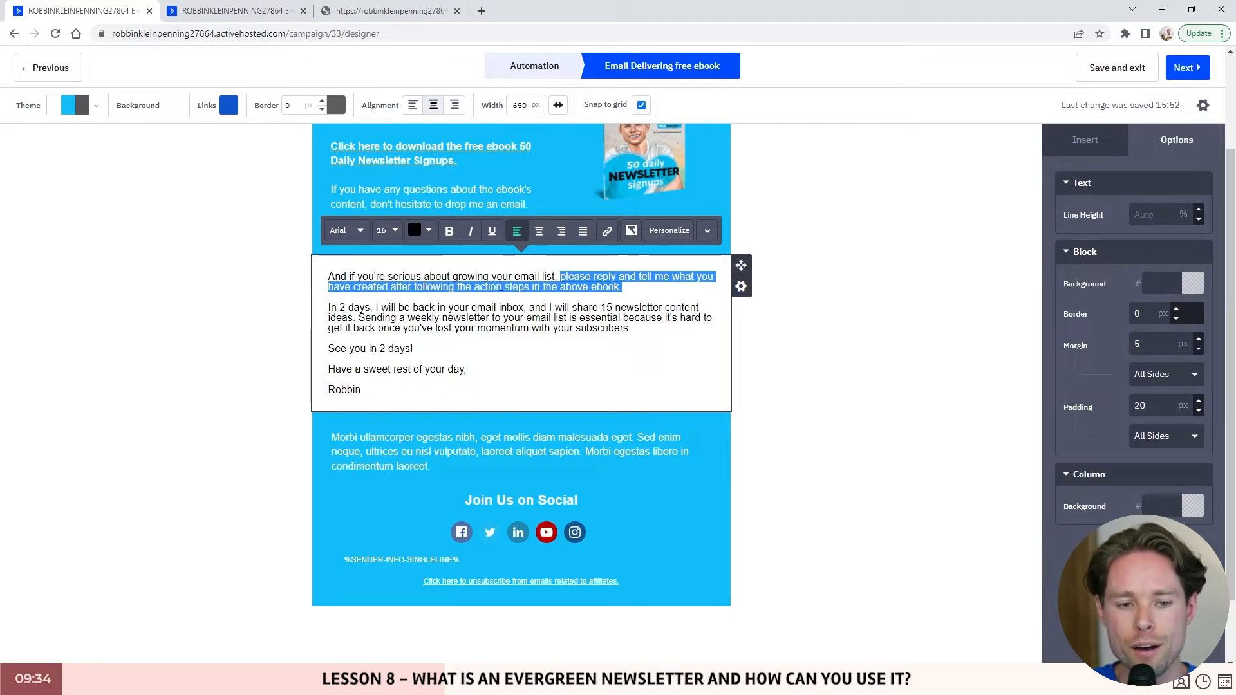
pyautogui.scroll(1, 557, 323)
pyautogui.click(628, 355)
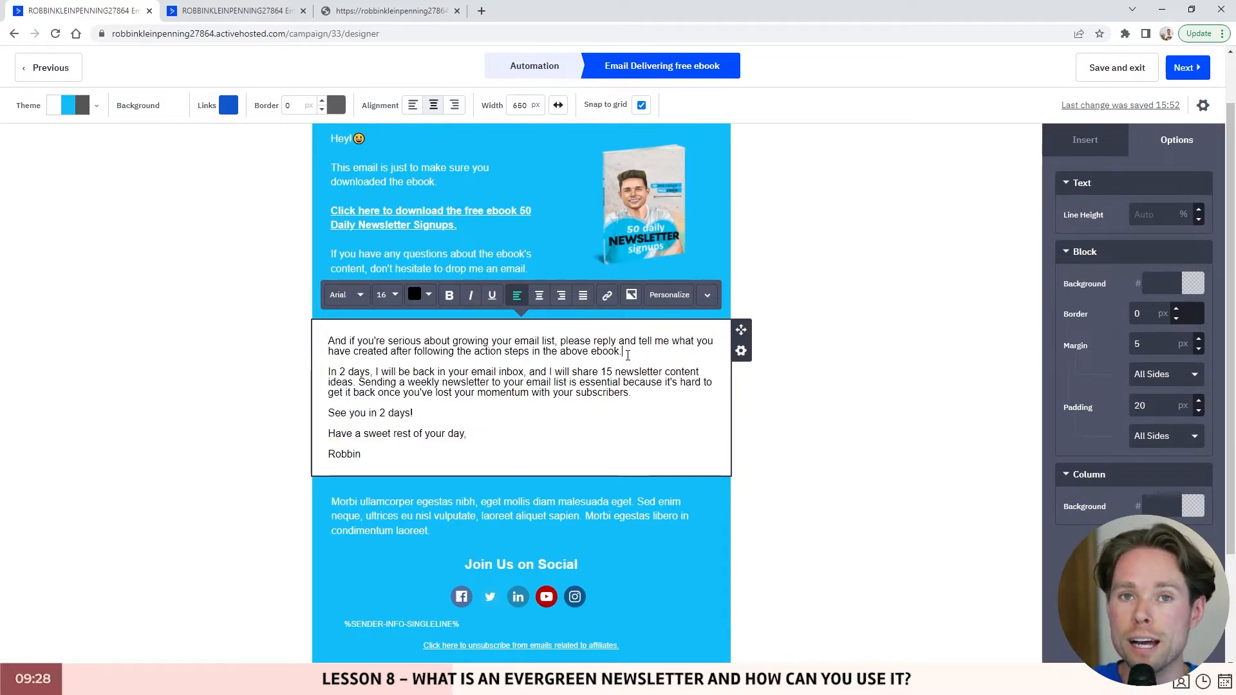
pyautogui.moveTo(328, 372); pyautogui.dragTo(631, 394)
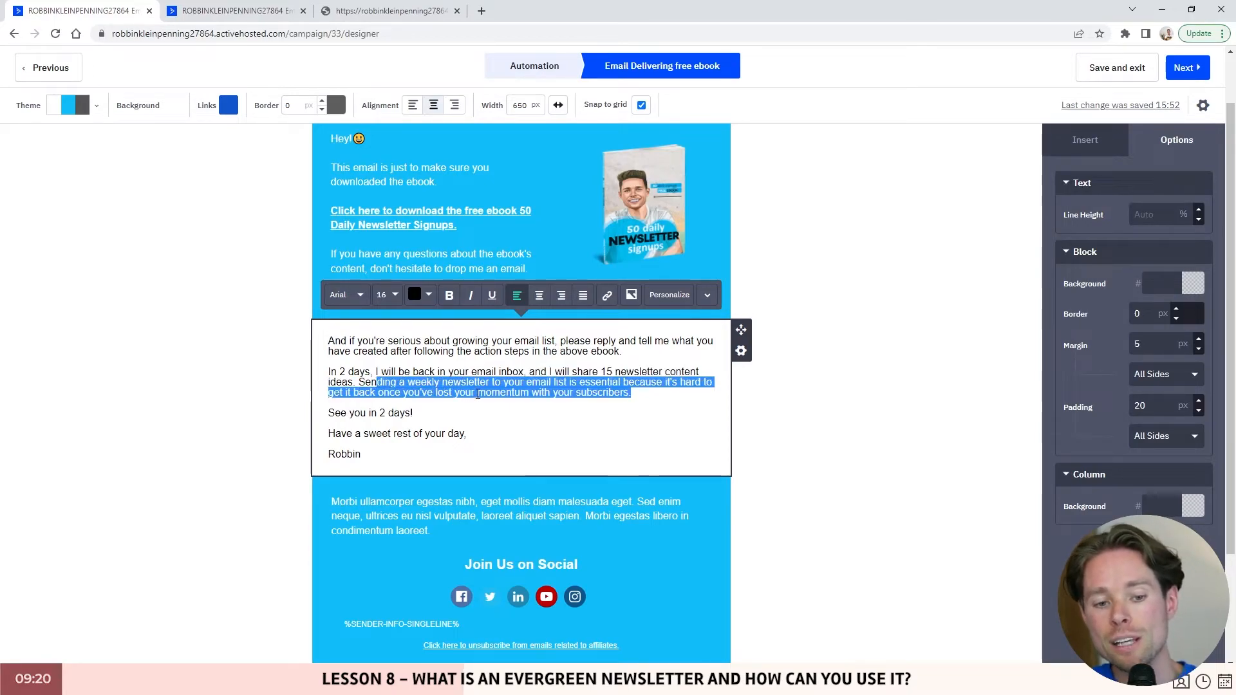
pyautogui.moveTo(514, 383); pyautogui.dragTo(639, 396)
pyautogui.click(352, 417)
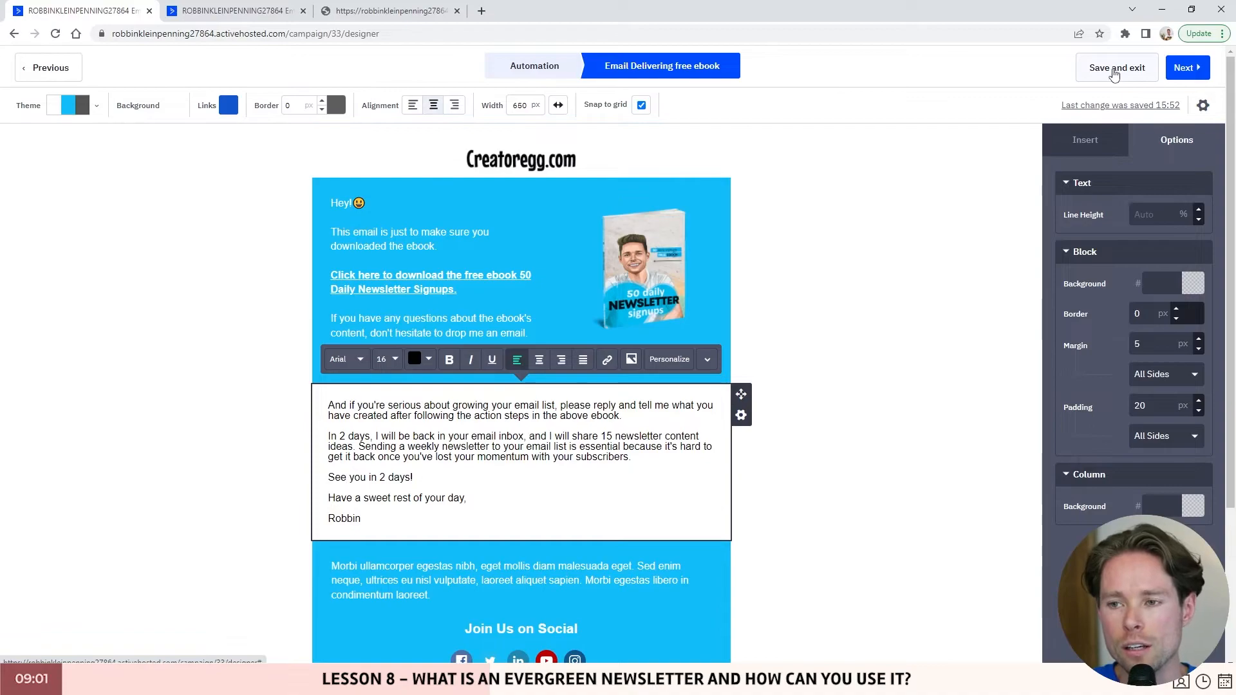
pyautogui.click(1115, 75)
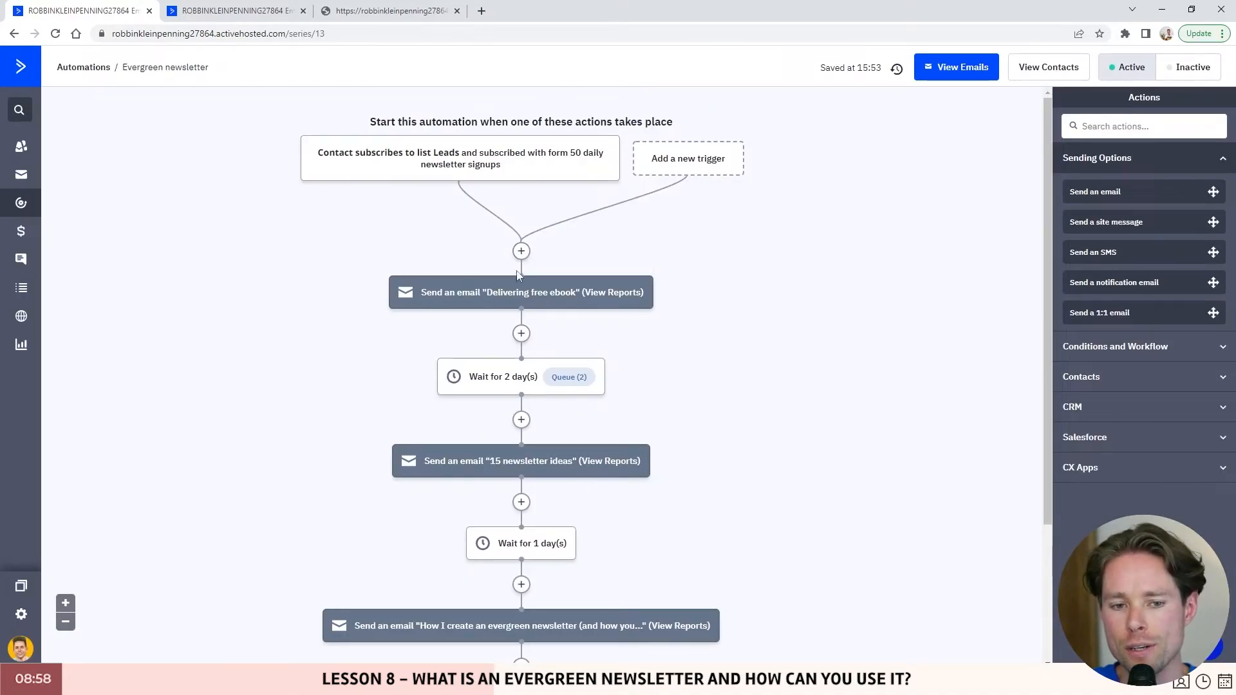
pyautogui.click(522, 334)
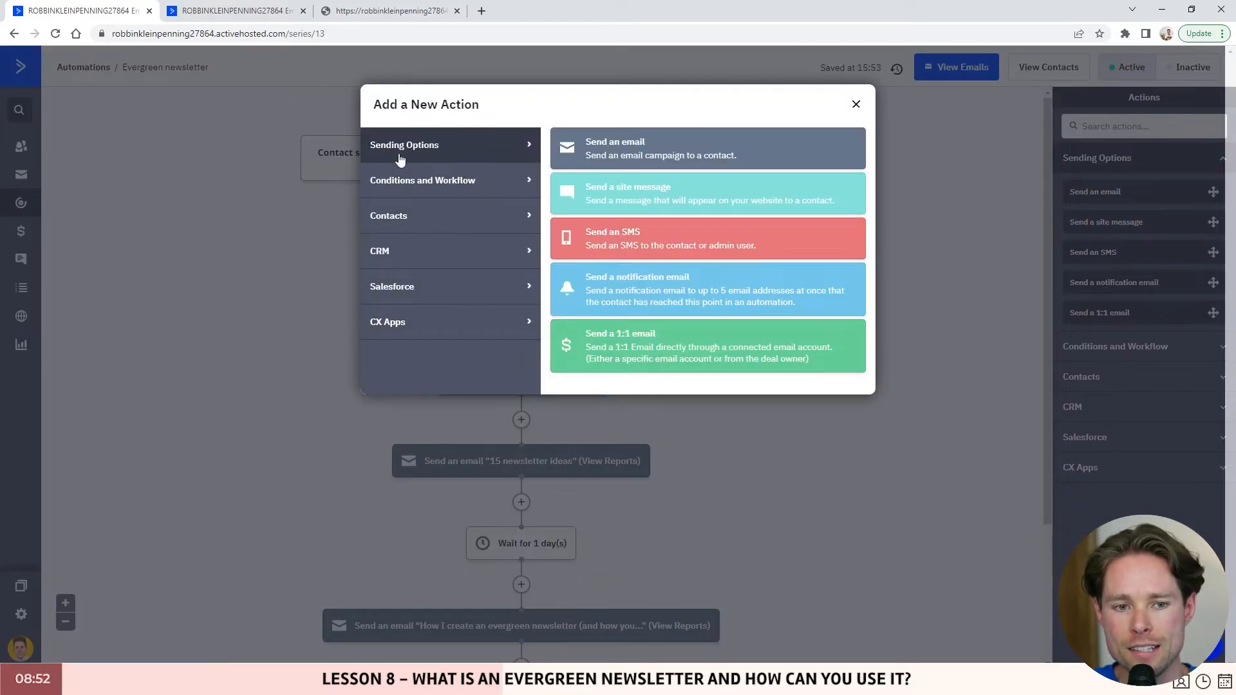
pyautogui.click(630, 150)
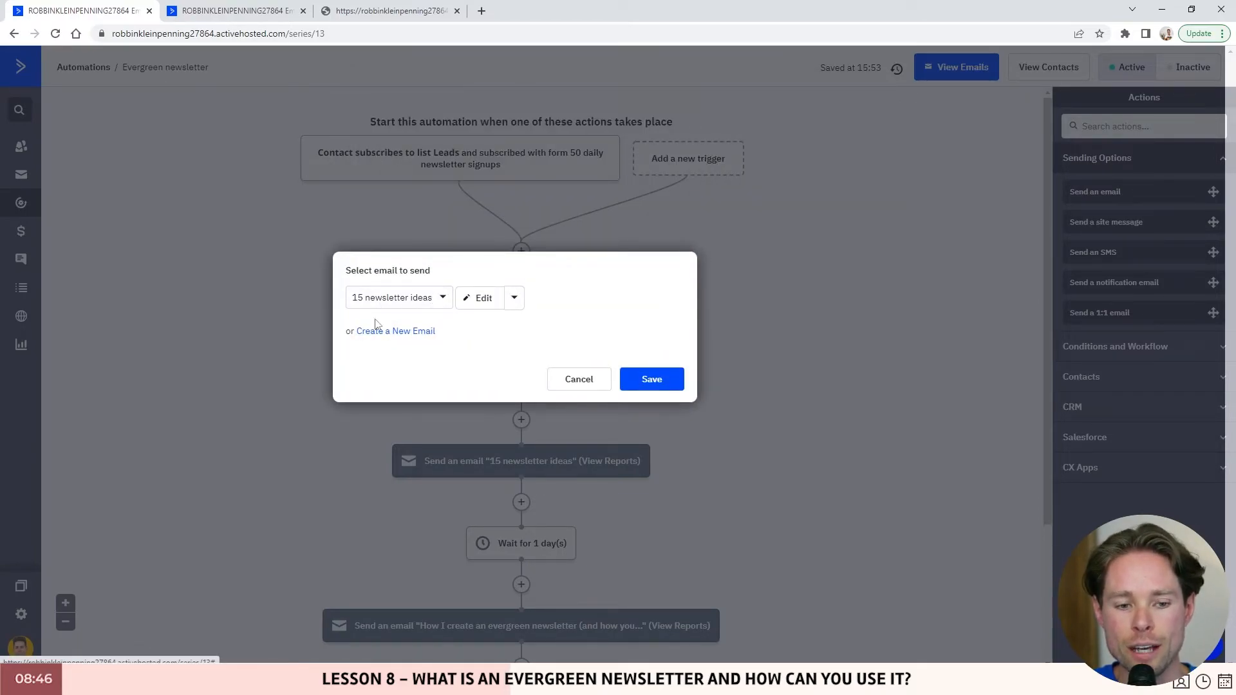
pyautogui.click(583, 379)
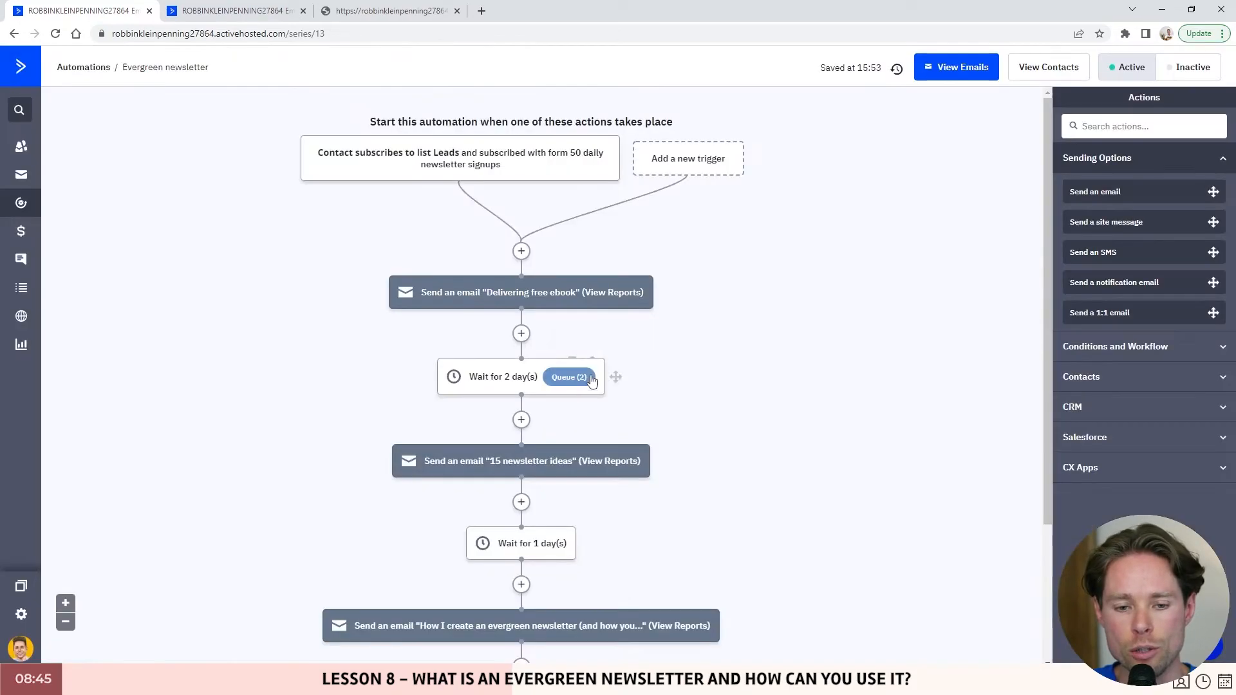
pyautogui.click(521, 334)
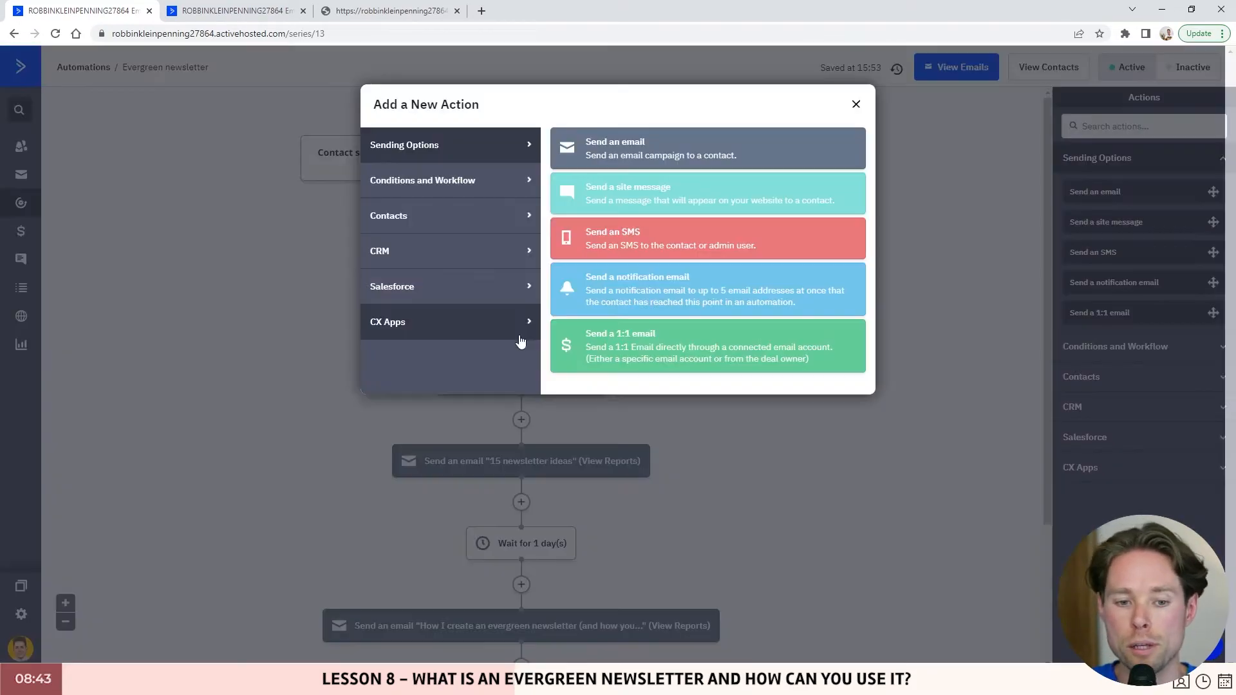
pyautogui.click(462, 183)
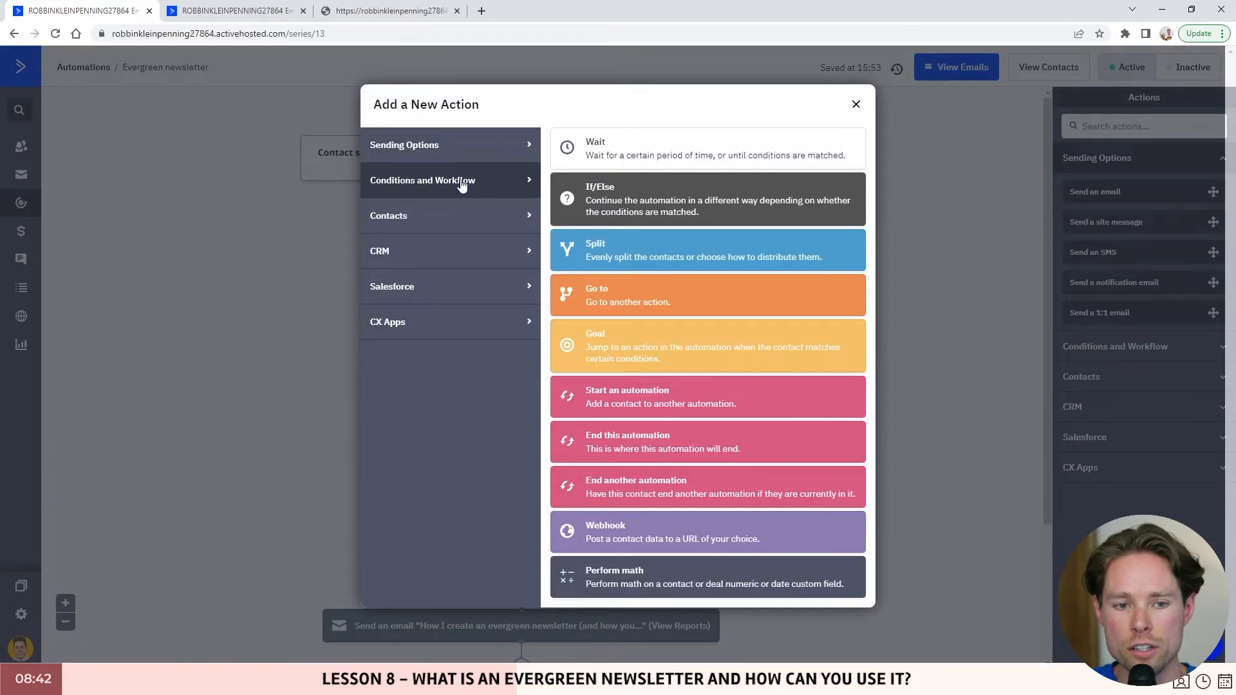
pyautogui.click(602, 147)
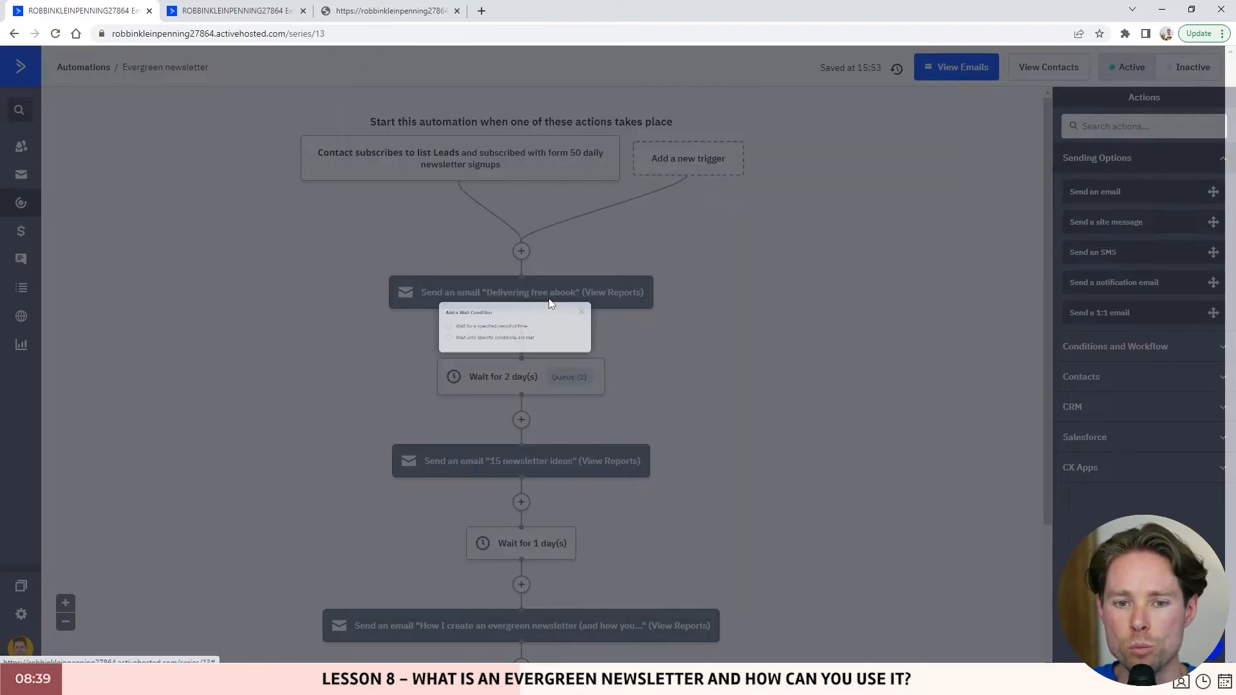
pyautogui.click(504, 323)
pyautogui.click(618, 330)
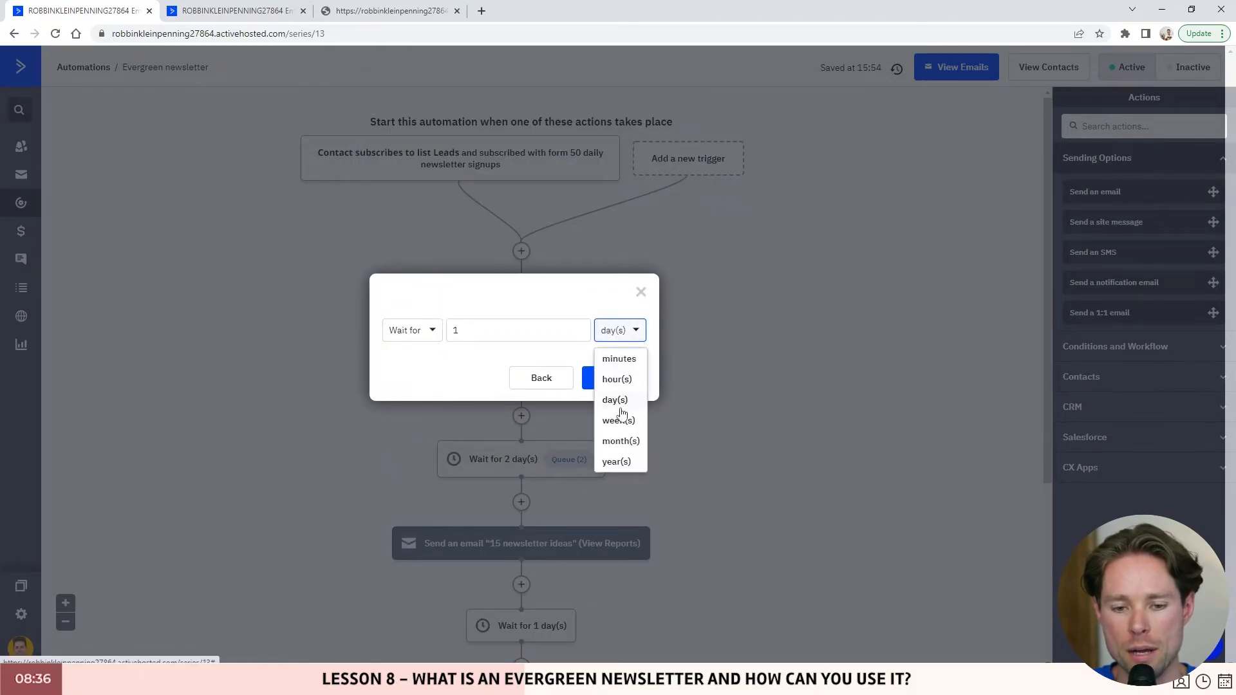
pyautogui.click(542, 378)
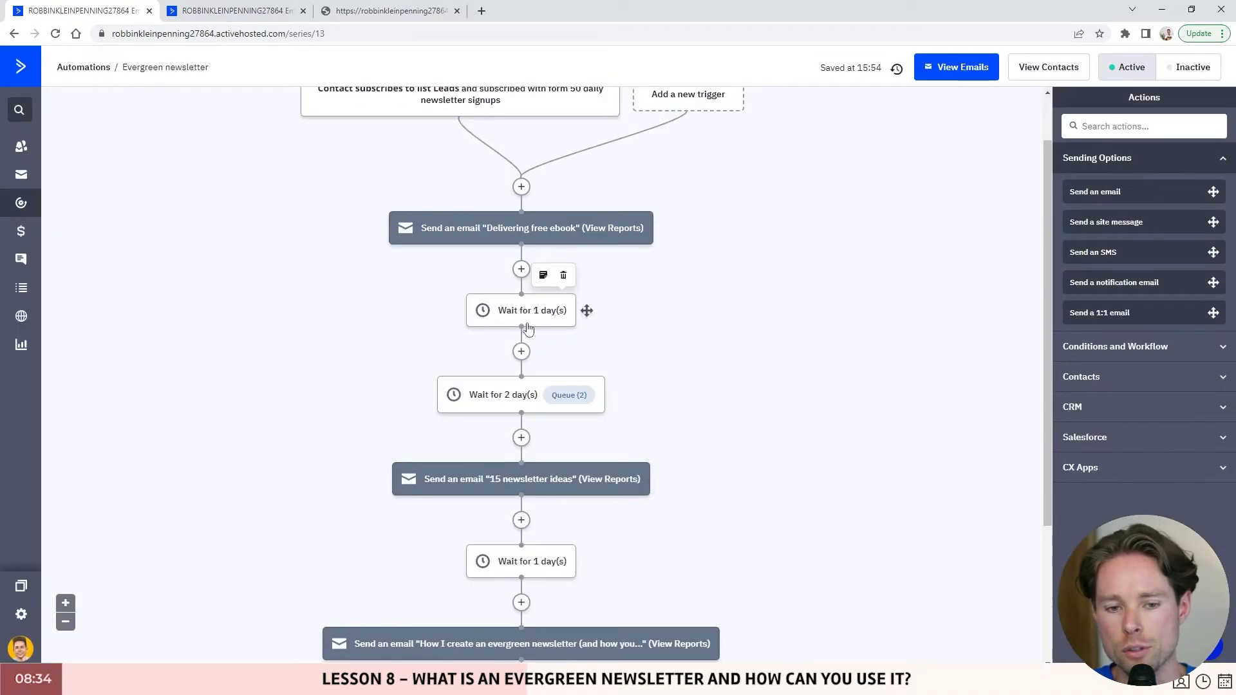
pyautogui.click(564, 276)
pyautogui.click(677, 105)
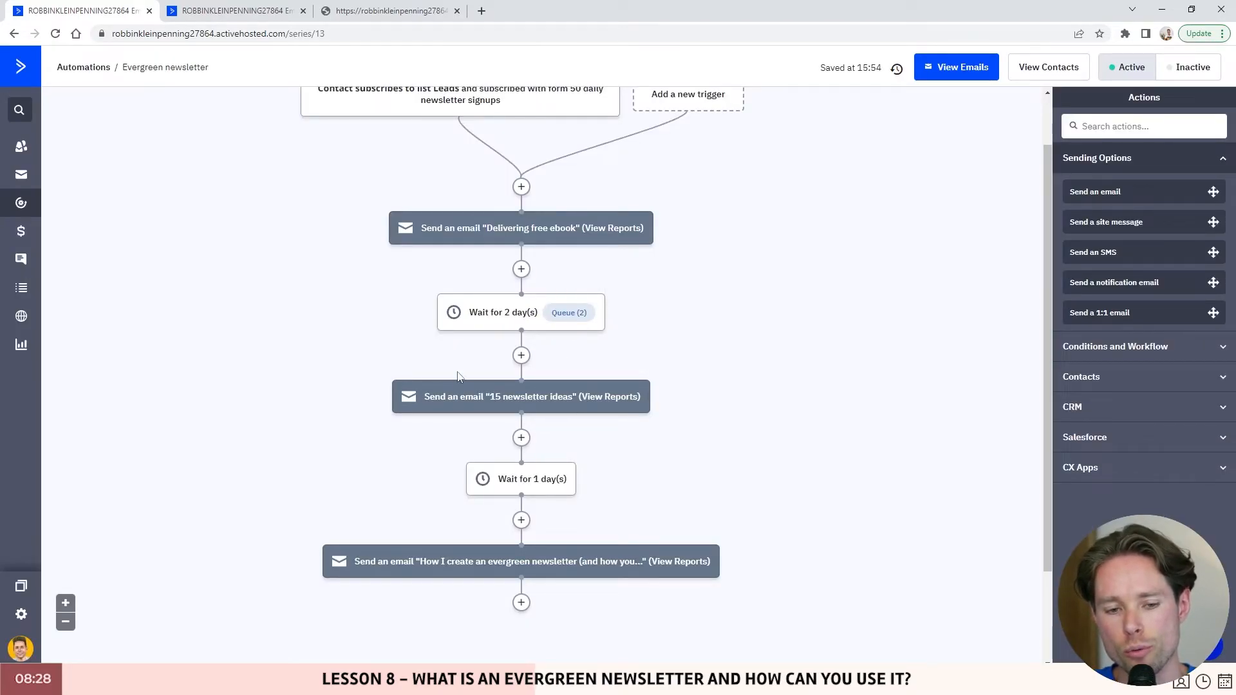
# - Close the 15 newsletter ideas preview and review the whole Evergreen sequence back up to the Leads trigger
pyautogui.click(495, 409)
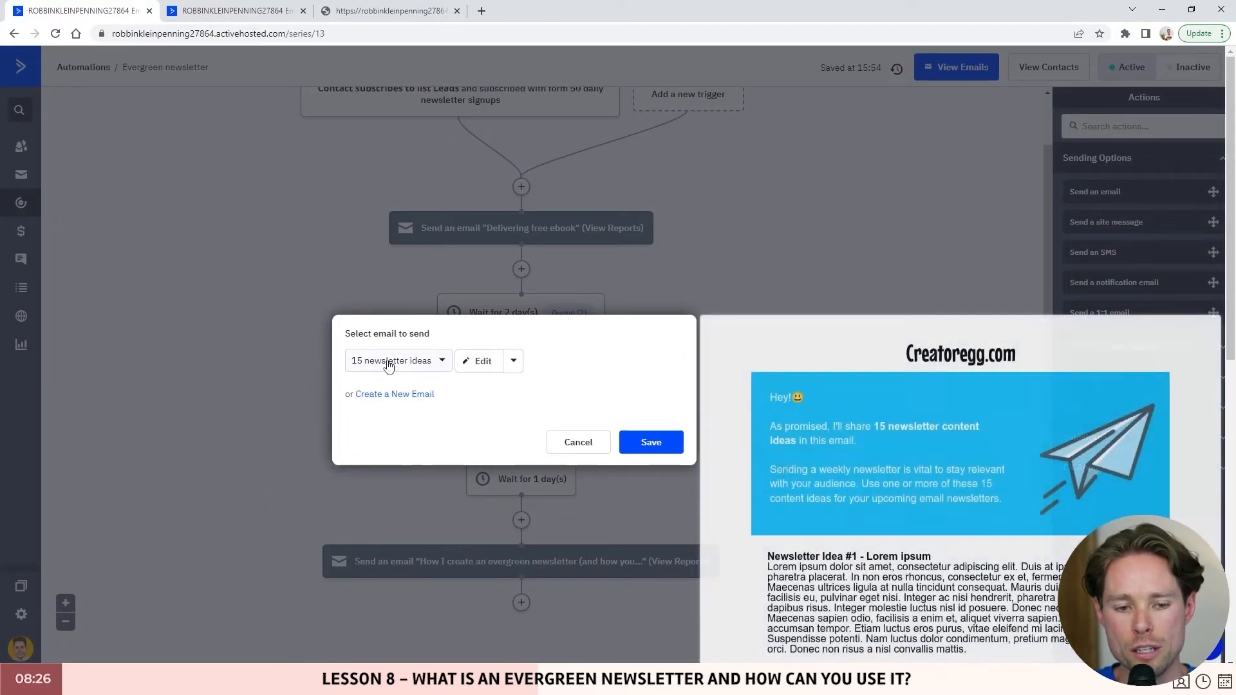
pyautogui.scroll(-3, 869, 410)
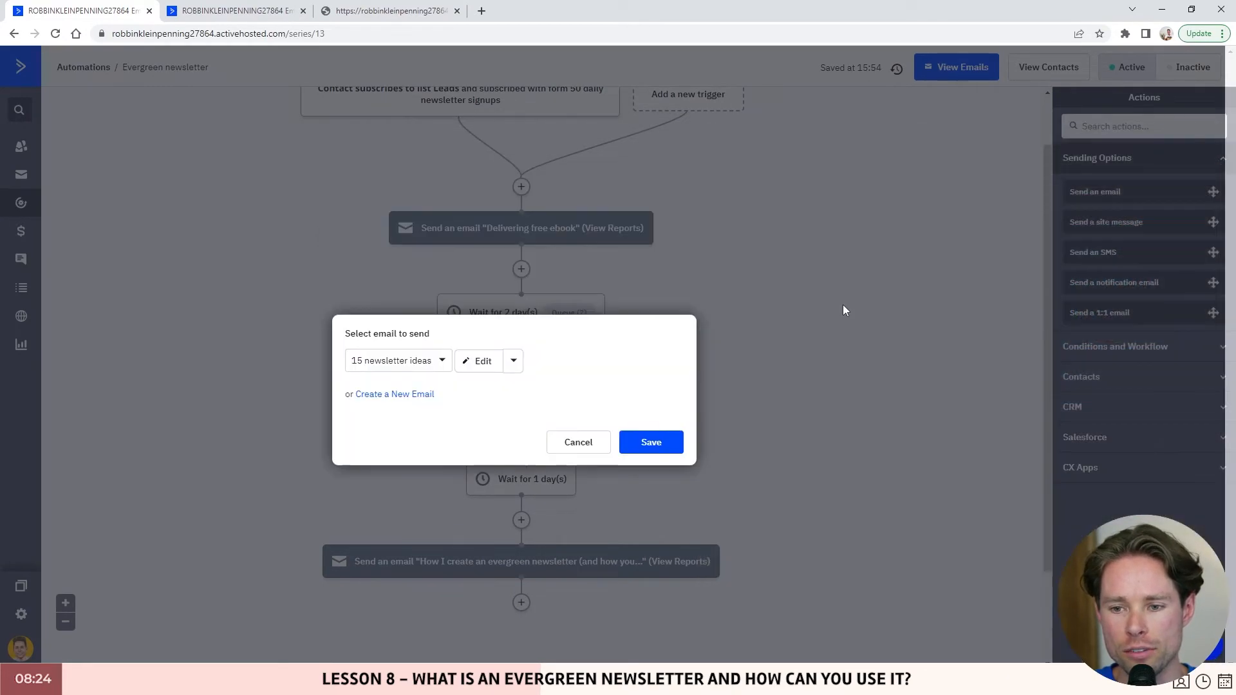
pyautogui.scroll(-2, 839, 403)
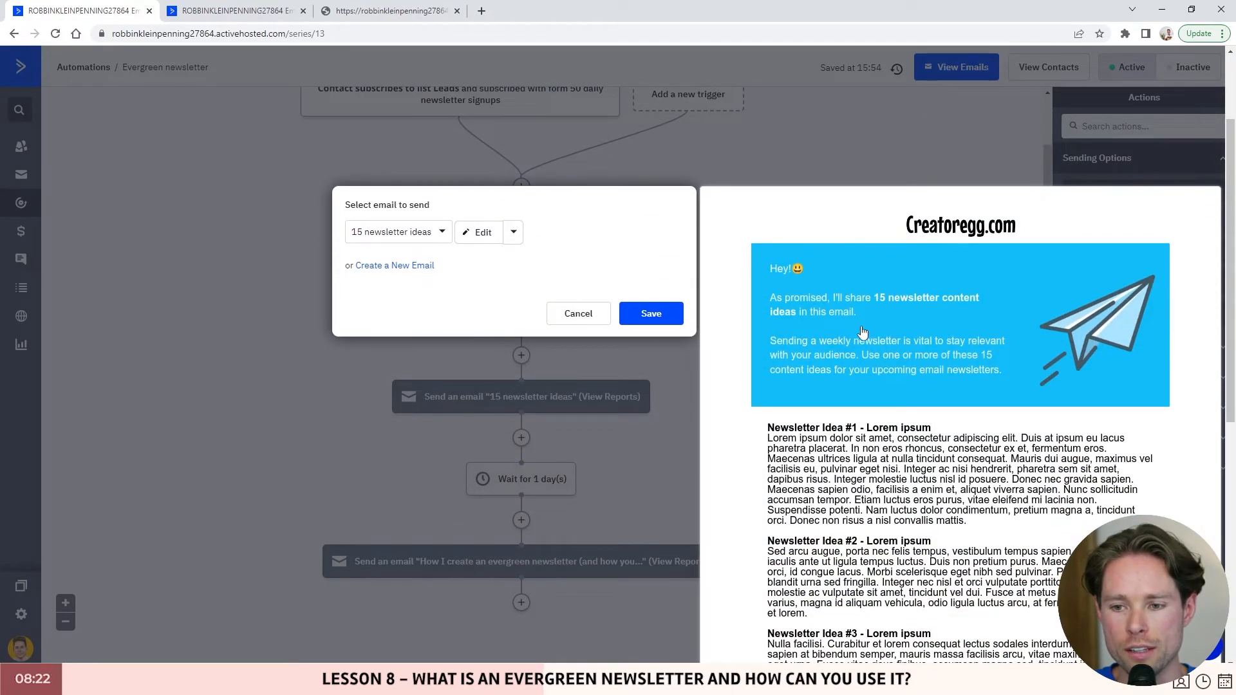
pyautogui.scroll(-1, 891, 276)
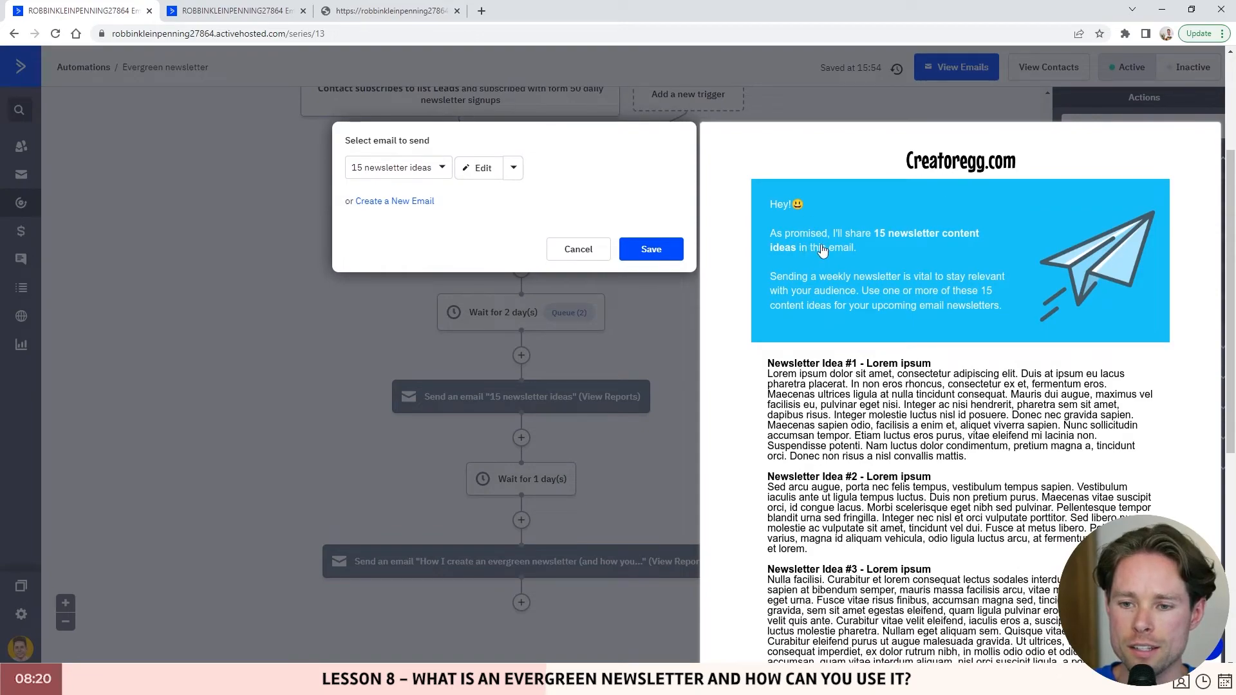
pyautogui.scroll(-1, 880, 247)
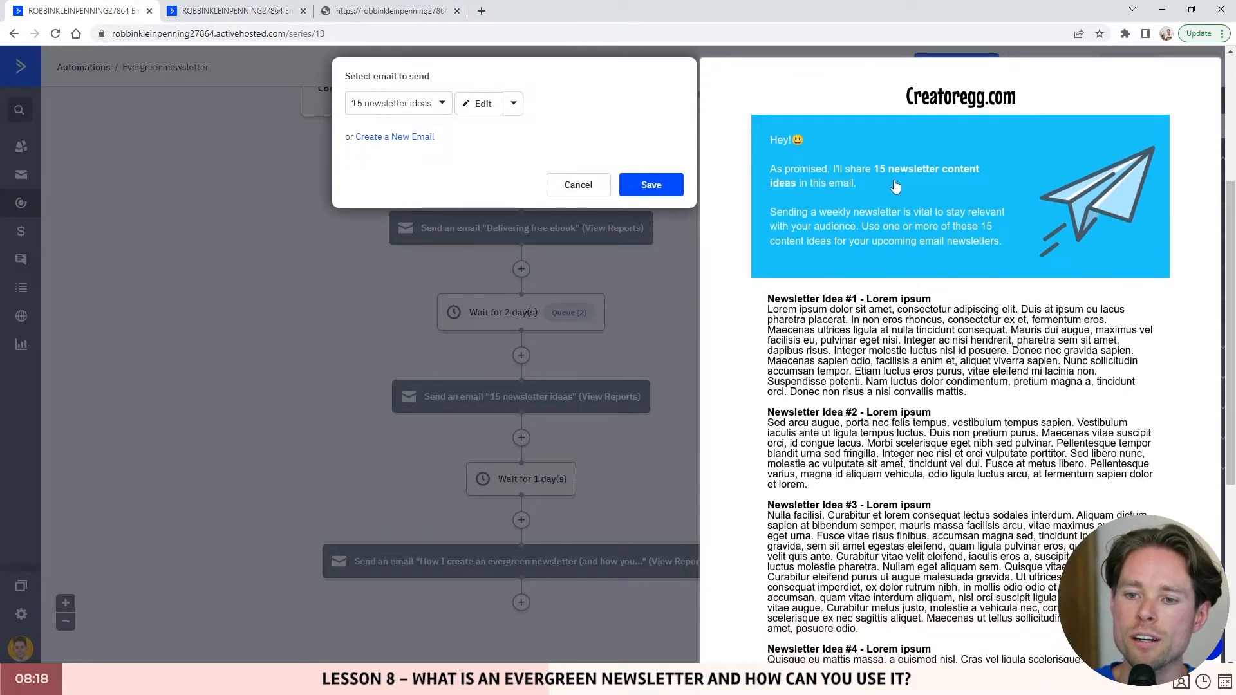
pyautogui.scroll(-1, 828, 194)
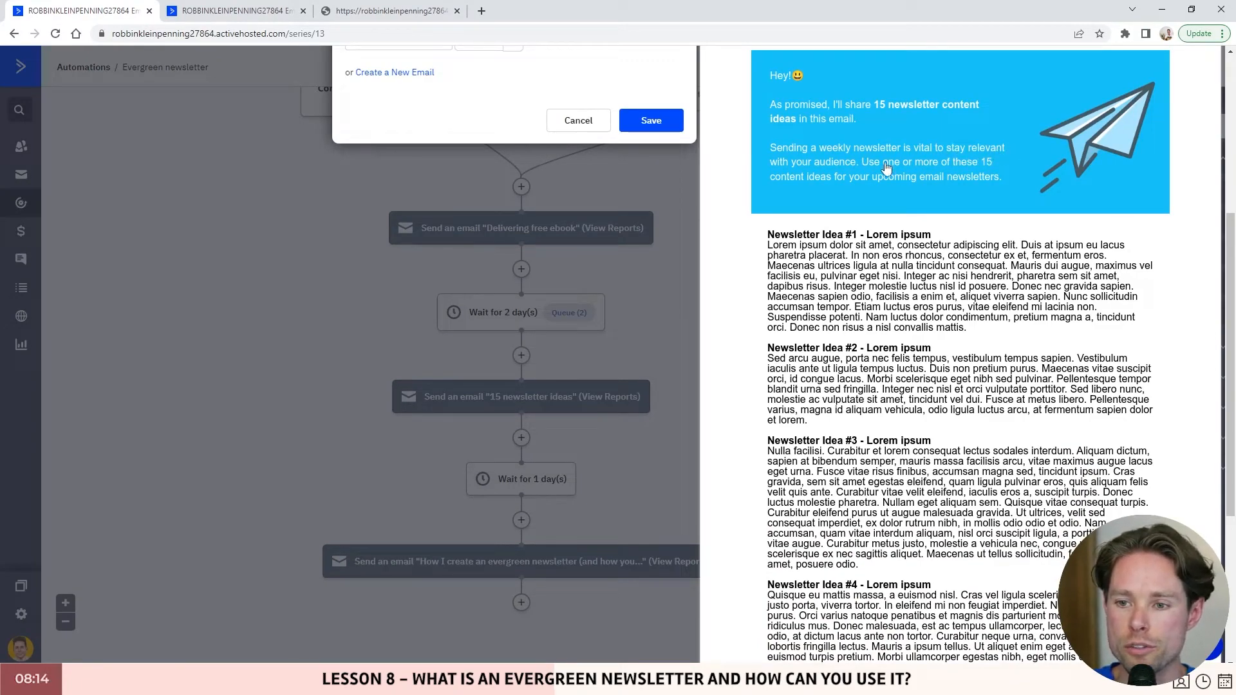
pyautogui.scroll(-1, 872, 173)
pyautogui.scroll(-1, 766, 112)
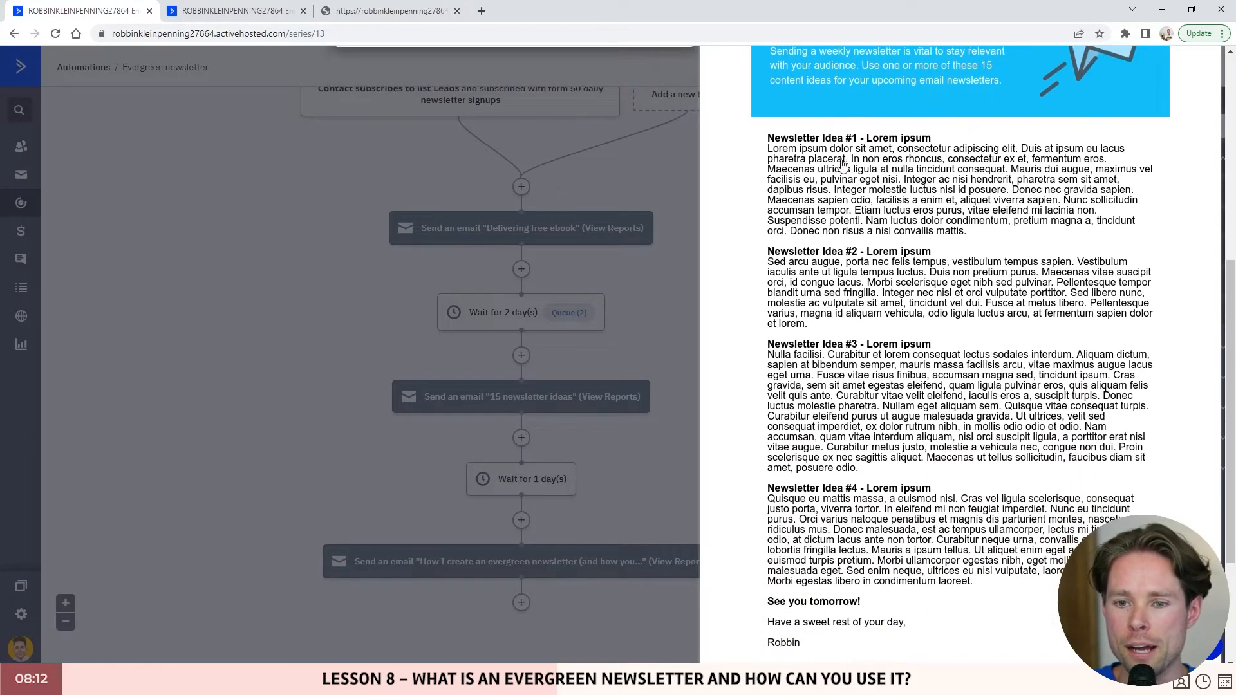
pyautogui.scroll(-3, 862, 129)
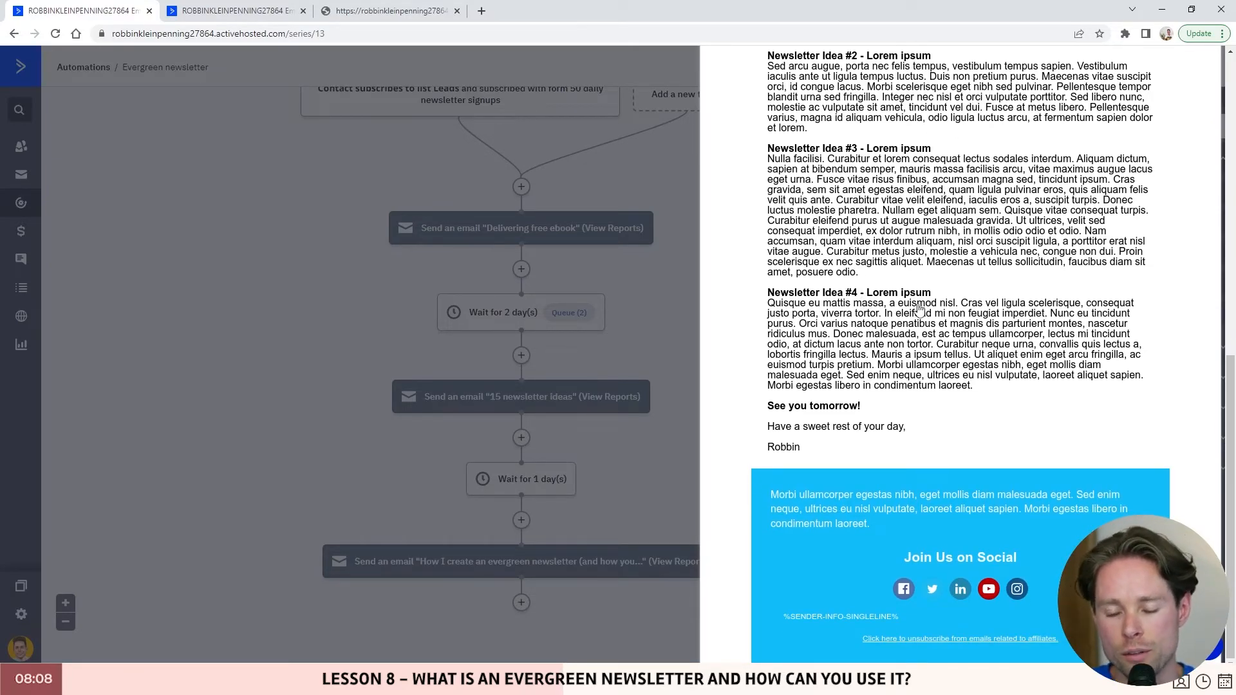
pyautogui.scroll(8, 927, 306)
pyautogui.scroll(-7, 884, 283)
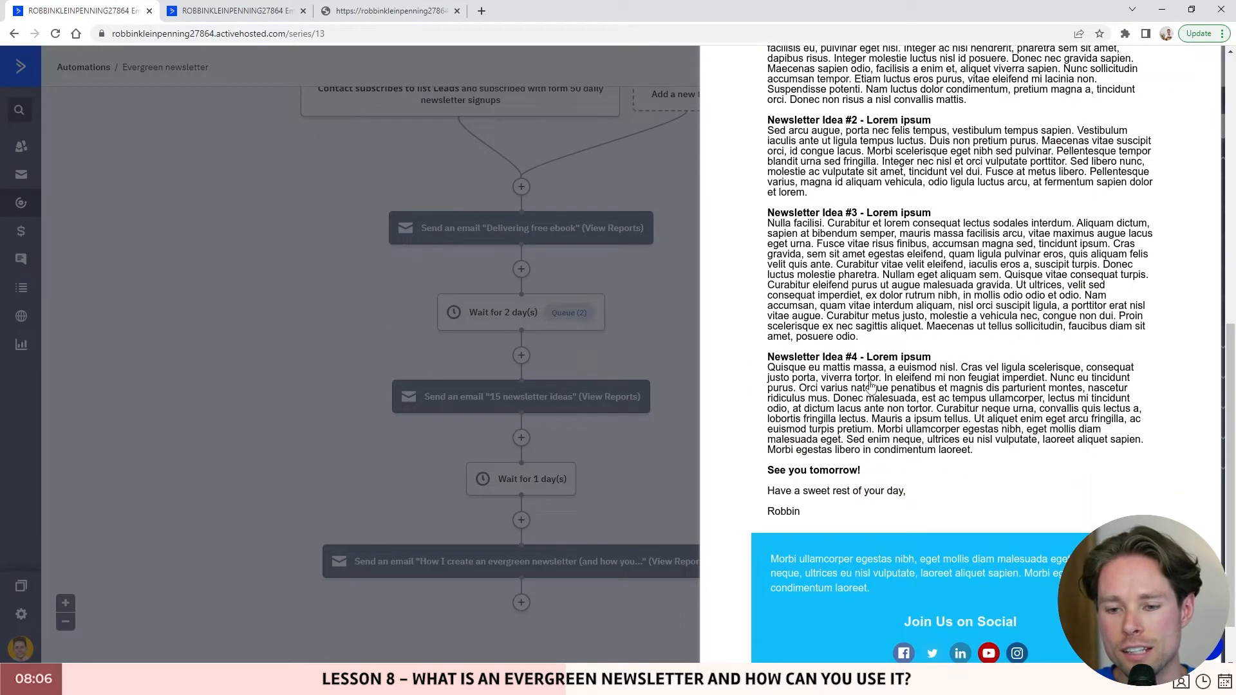
pyautogui.scroll(-1, 882, 377)
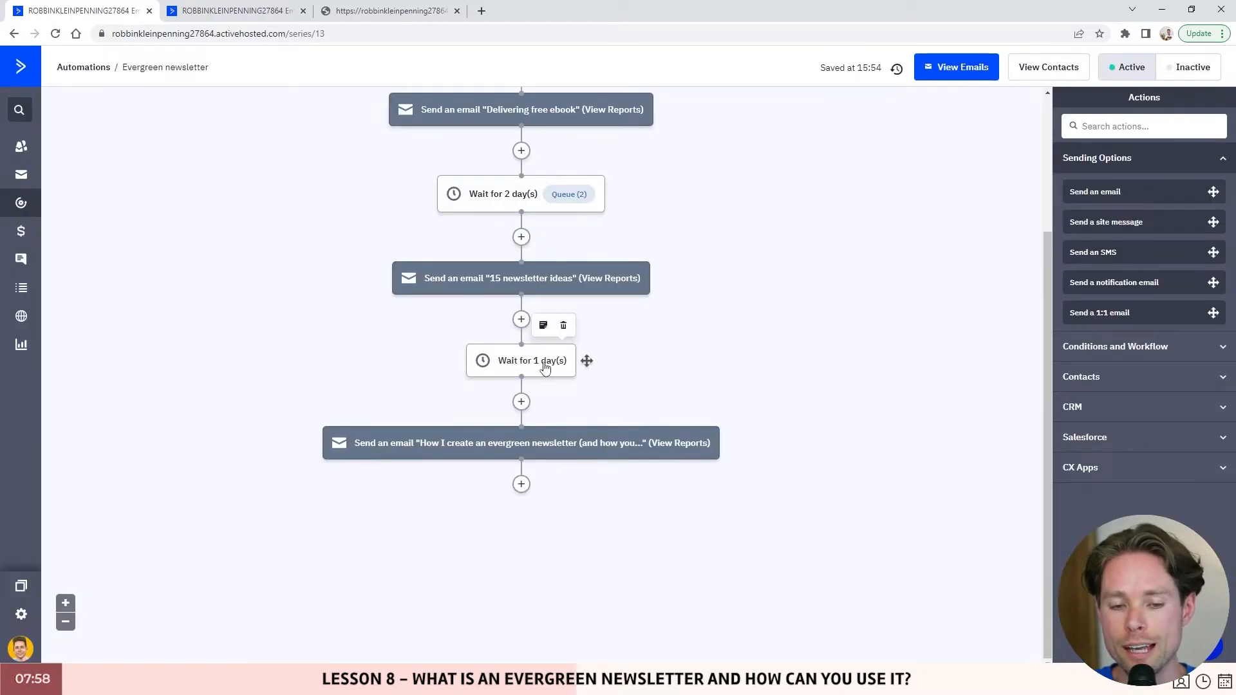
pyautogui.moveTo(416, 447)
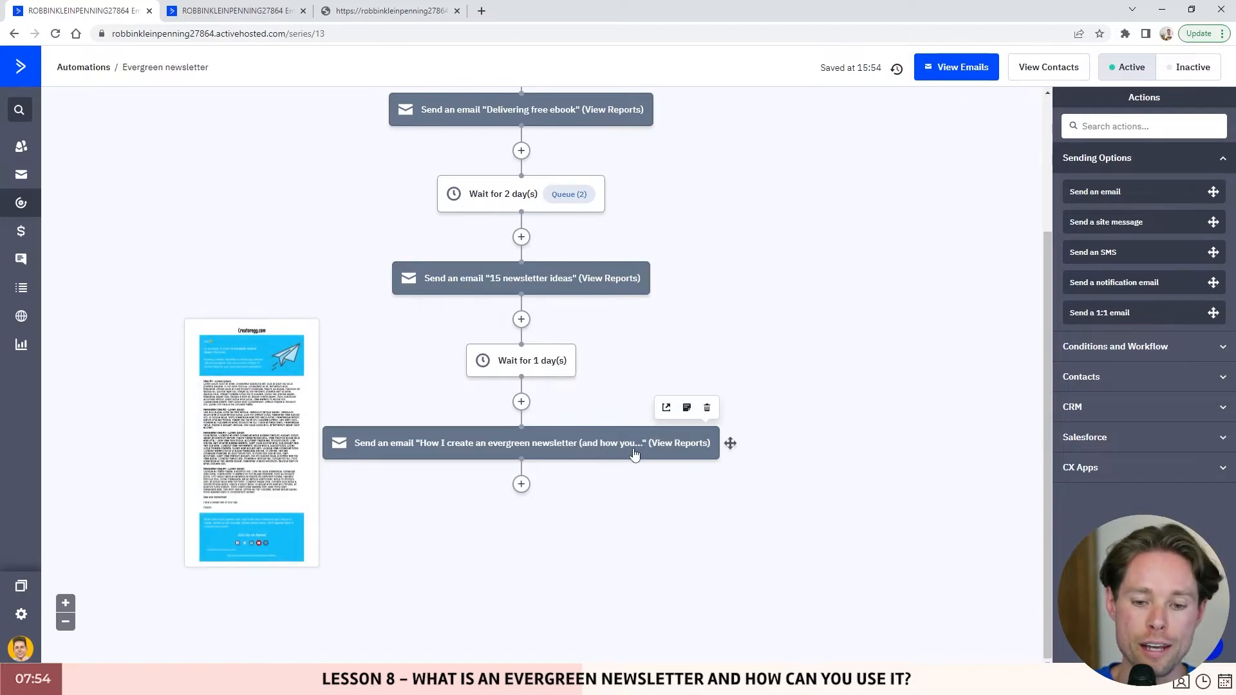
pyautogui.scroll(2, 654, 509)
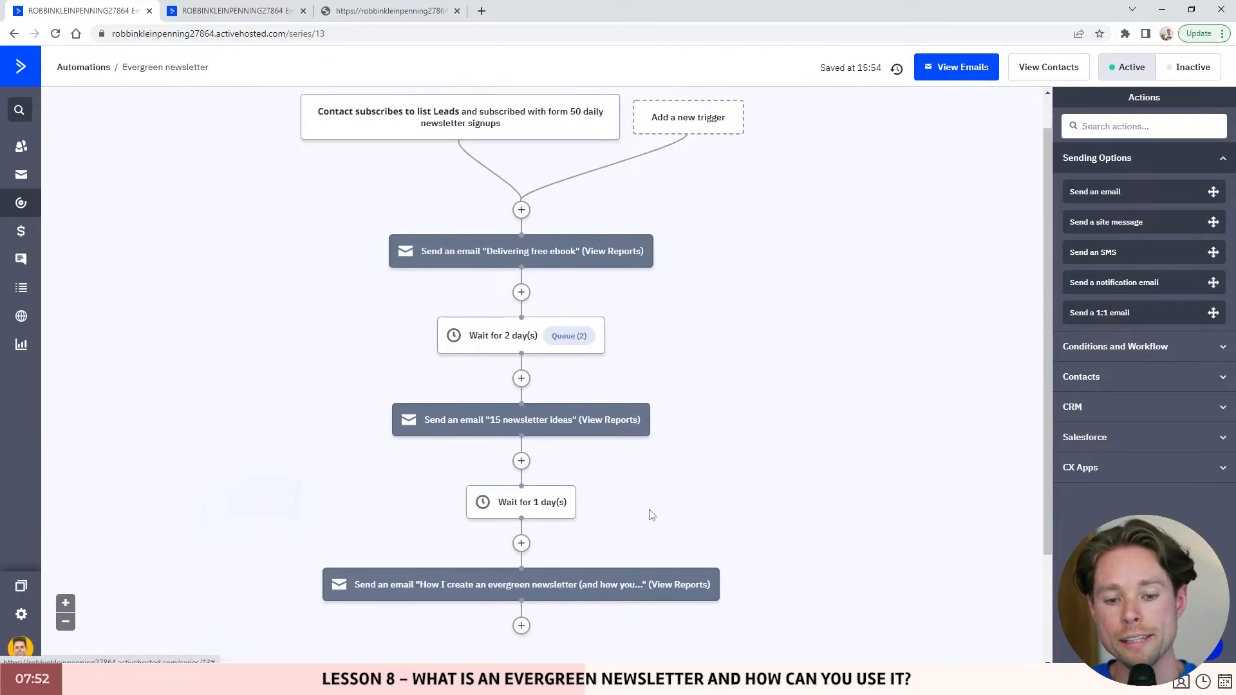
pyautogui.scroll(-1, 651, 513)
pyautogui.scroll(-1, 623, 487)
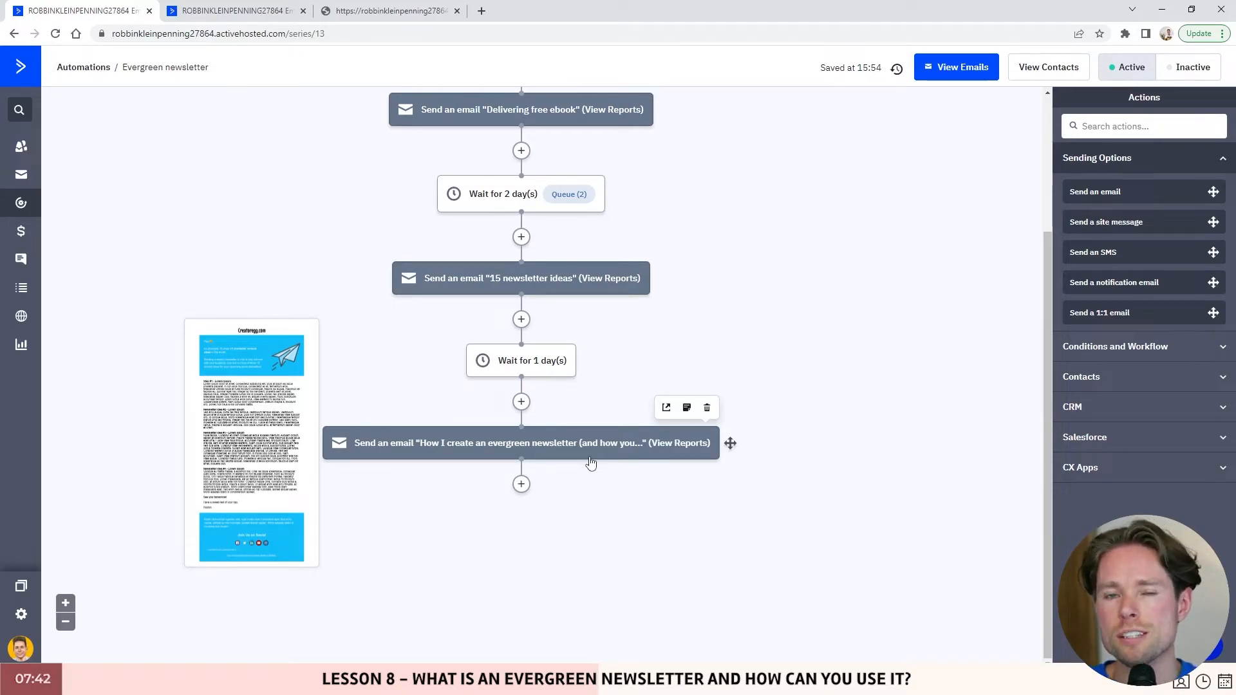
pyautogui.scroll(3, 592, 462)
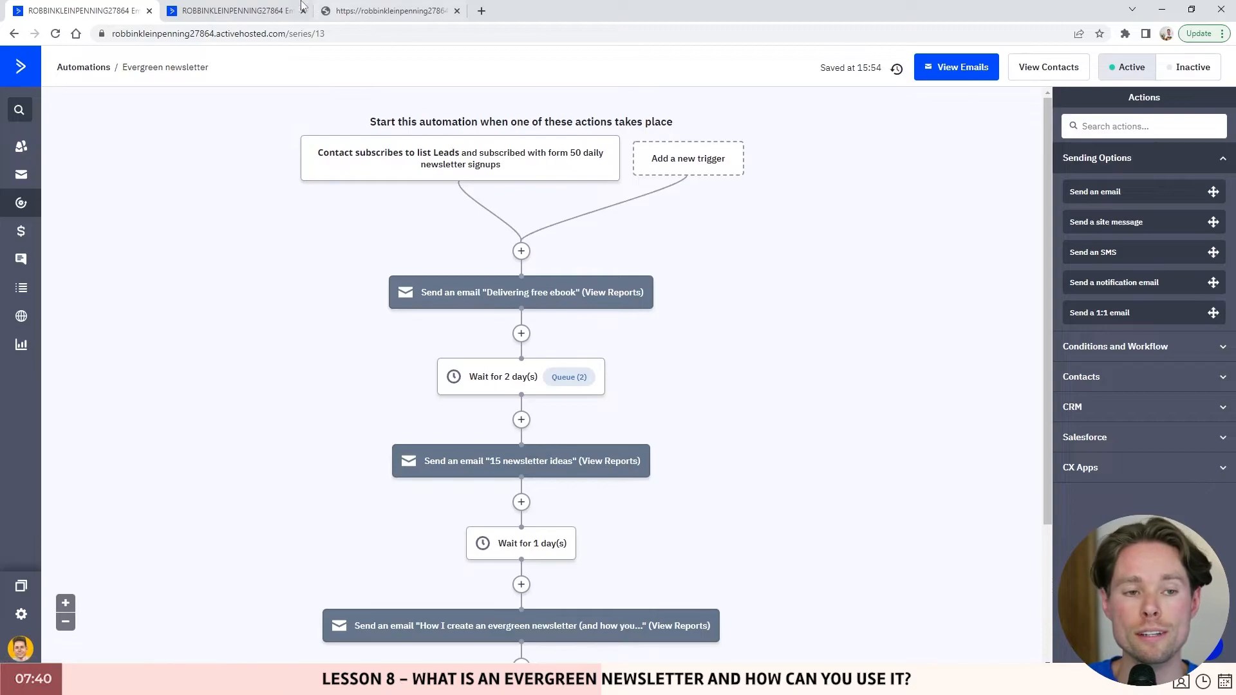
# - In the other tab, go to the Automations overview and highlight the 7 Day Drip Series recipe
pyautogui.click(244, 10)
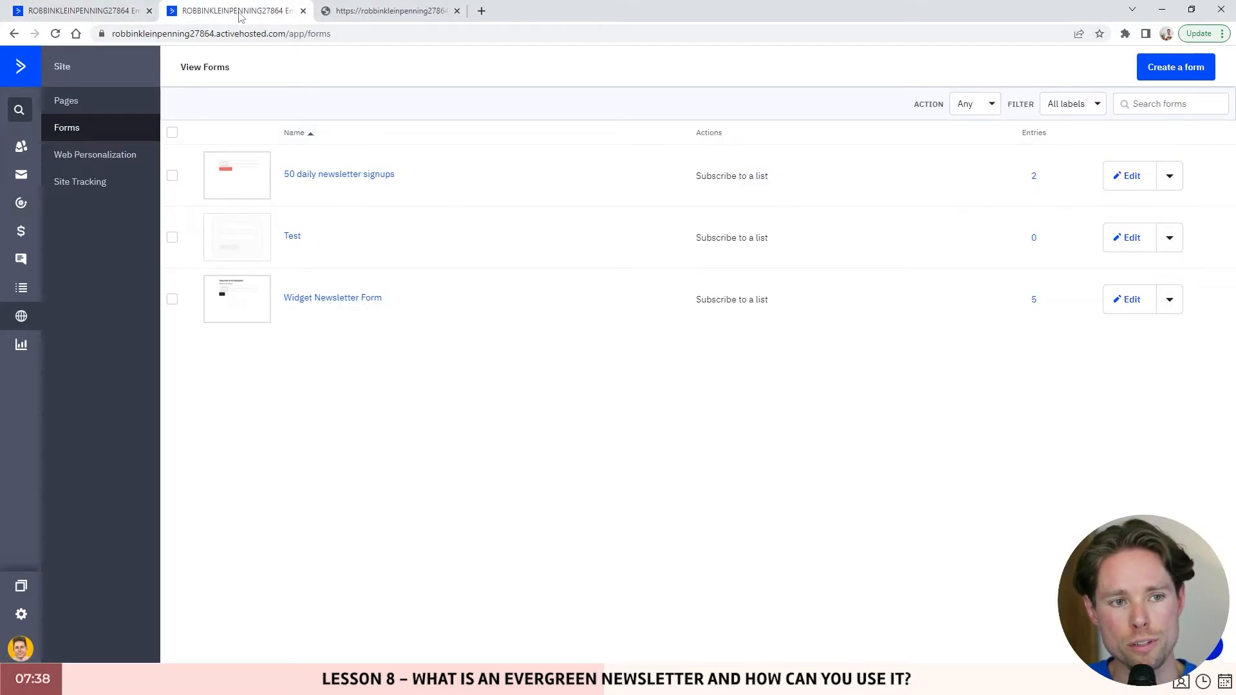
pyautogui.click(21, 203)
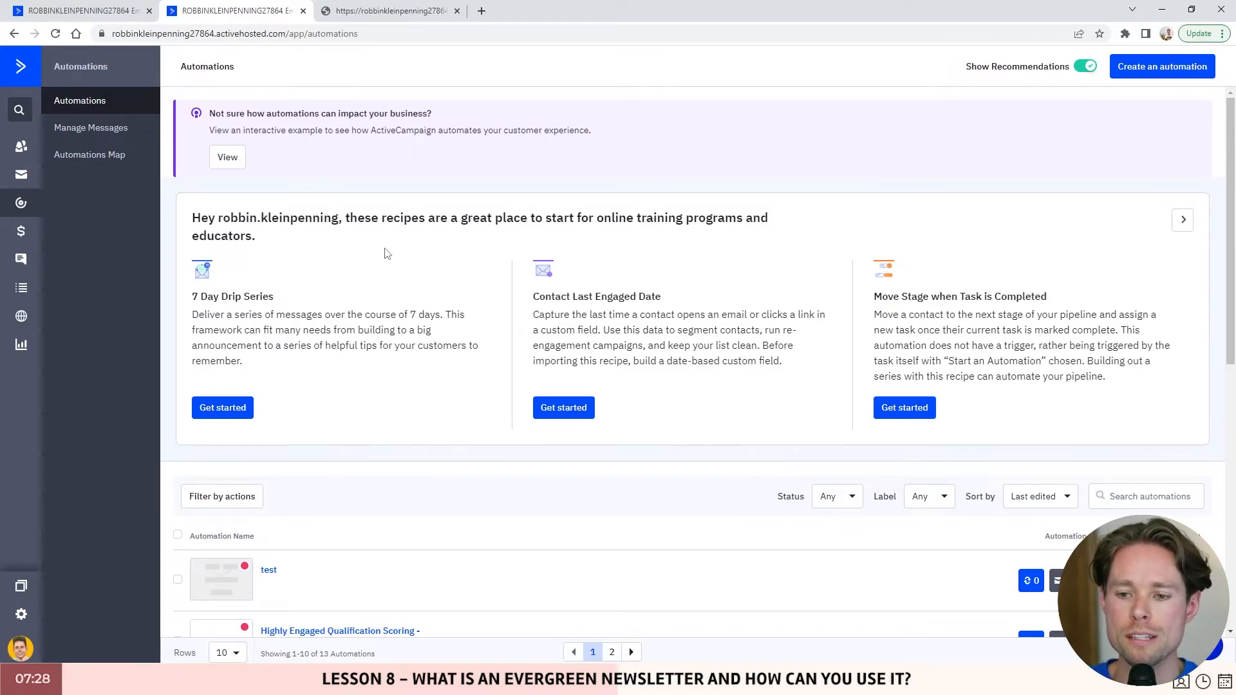
pyautogui.moveTo(541, 217); pyautogui.dragTo(518, 225)
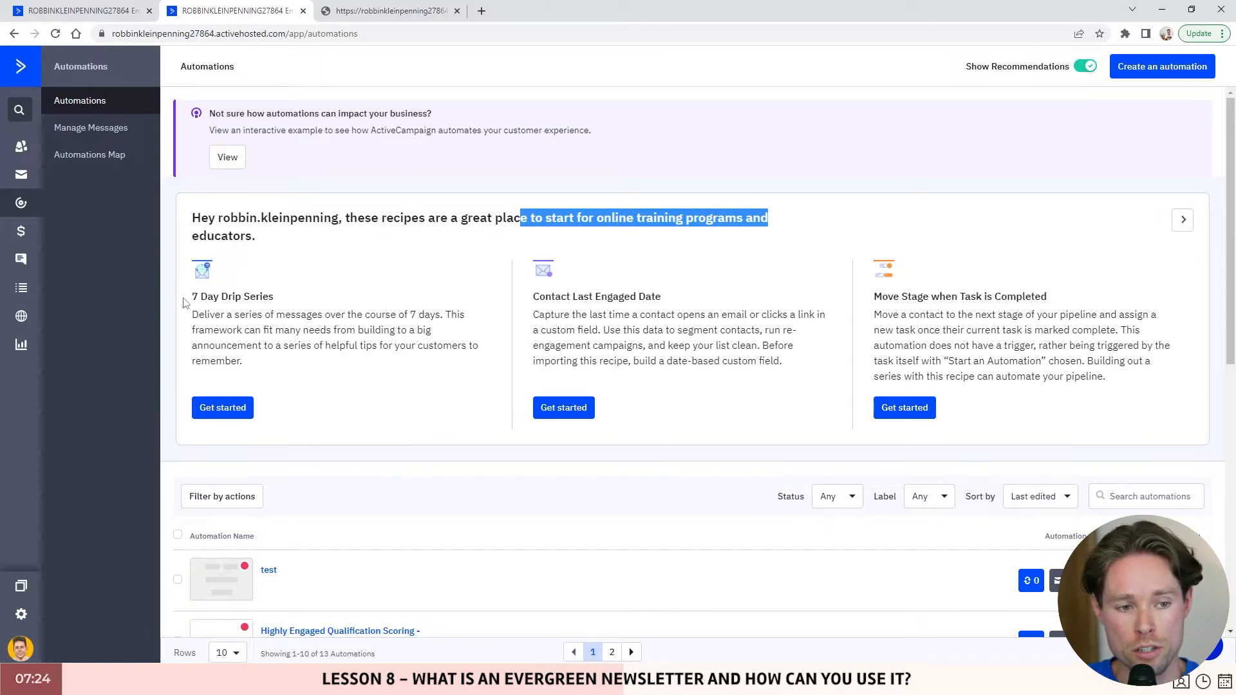
pyautogui.moveTo(192, 297); pyautogui.dragTo(282, 300)
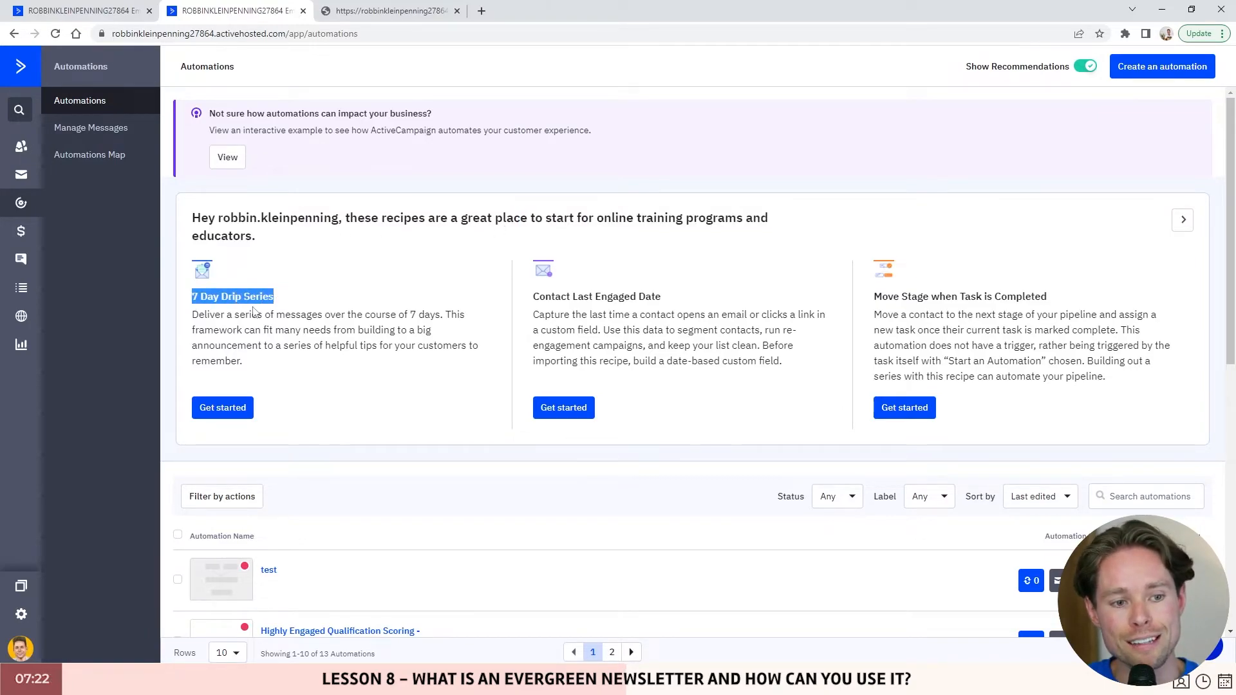
pyautogui.moveTo(193, 318); pyautogui.dragTo(442, 314)
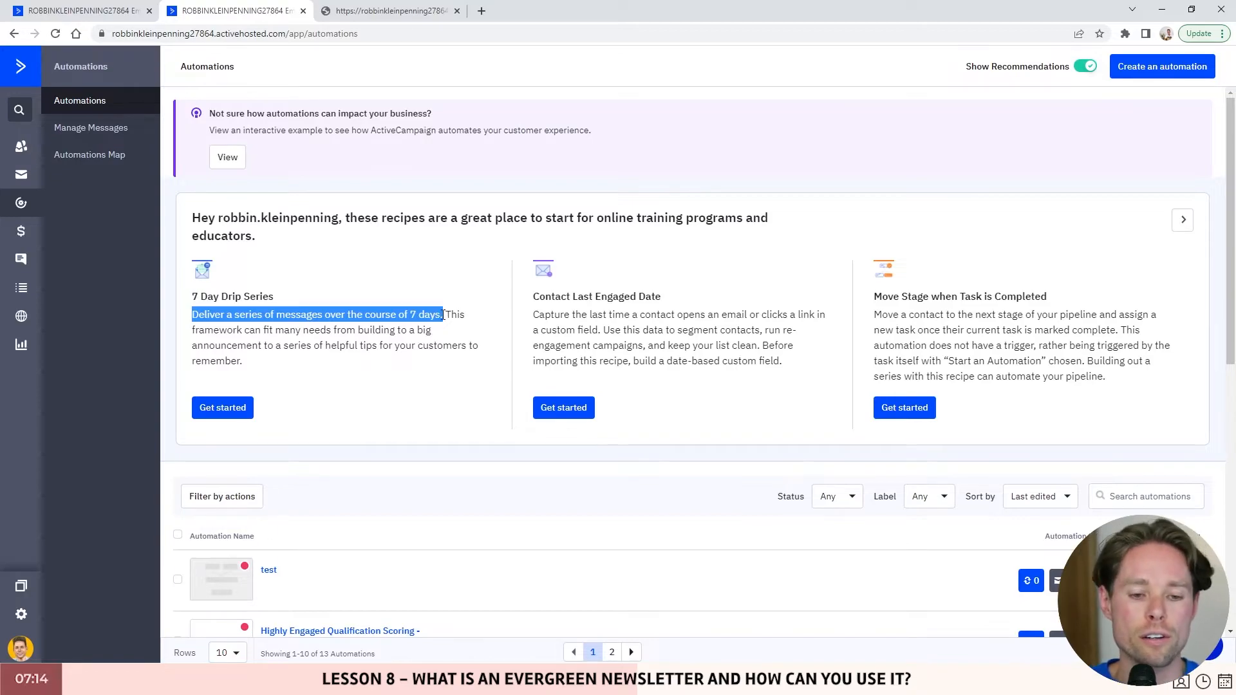
# - Start the 7 Day Drip Series recipe with the Leads list as its trigger
pyautogui.click(228, 409)
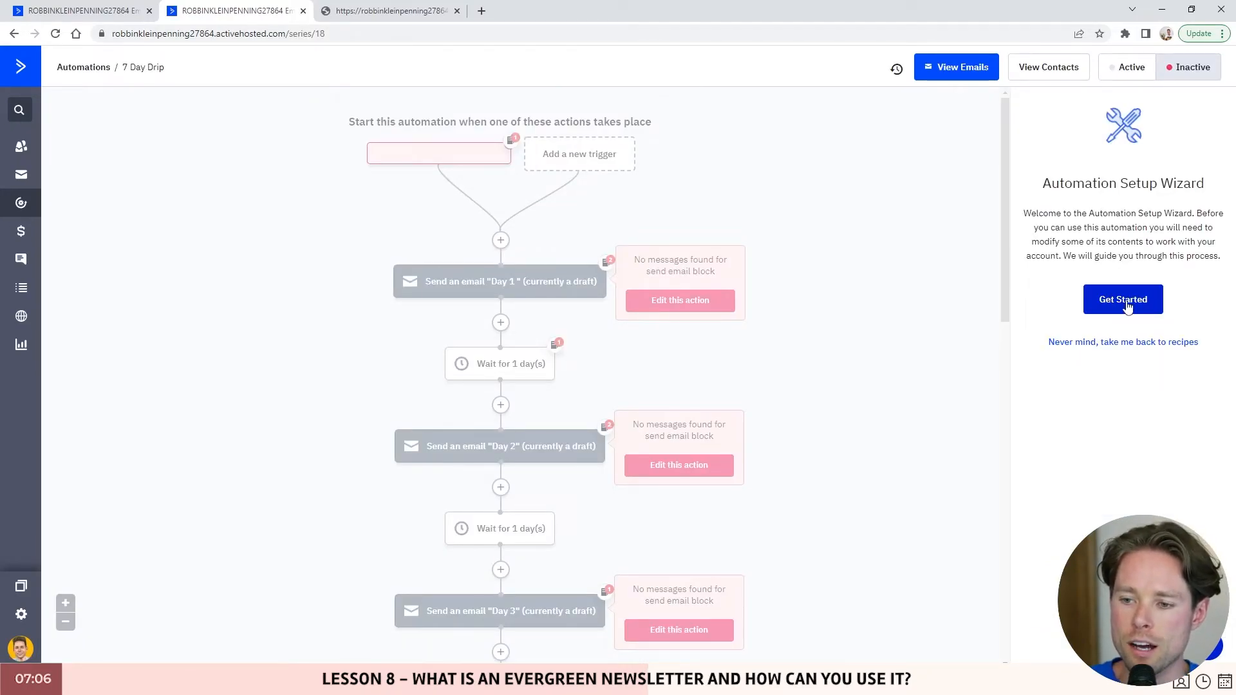
pyautogui.click(1128, 308)
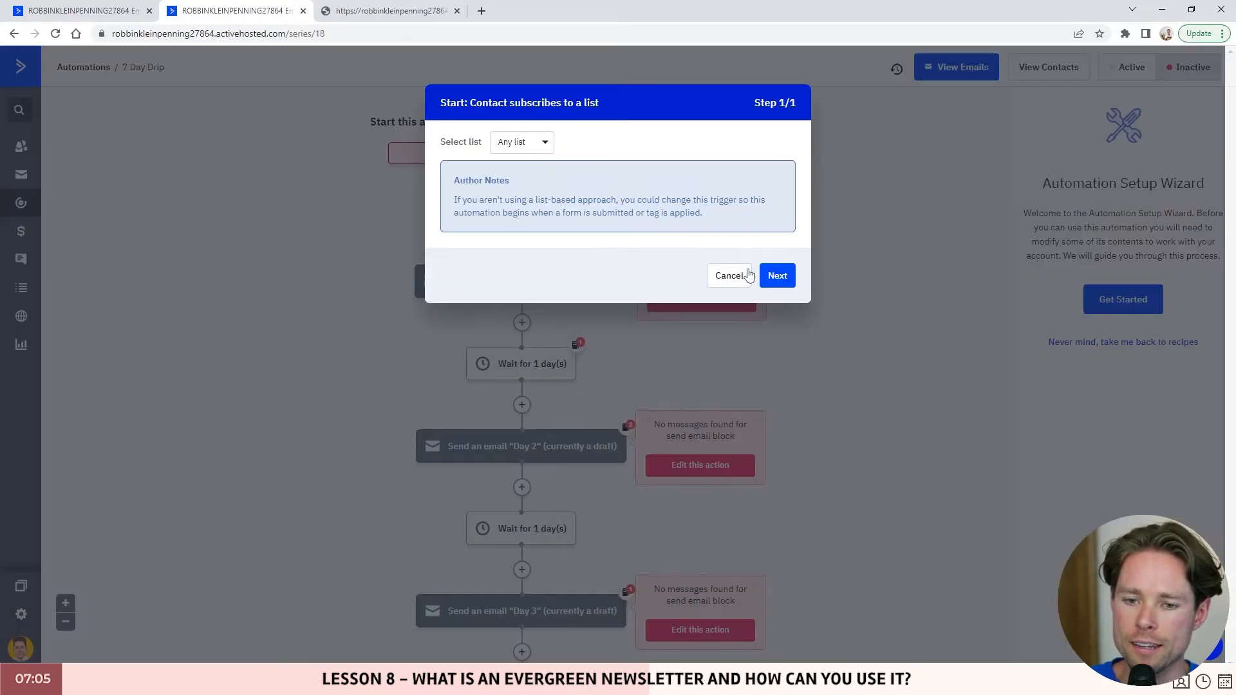
pyautogui.click(528, 143)
pyautogui.click(515, 260)
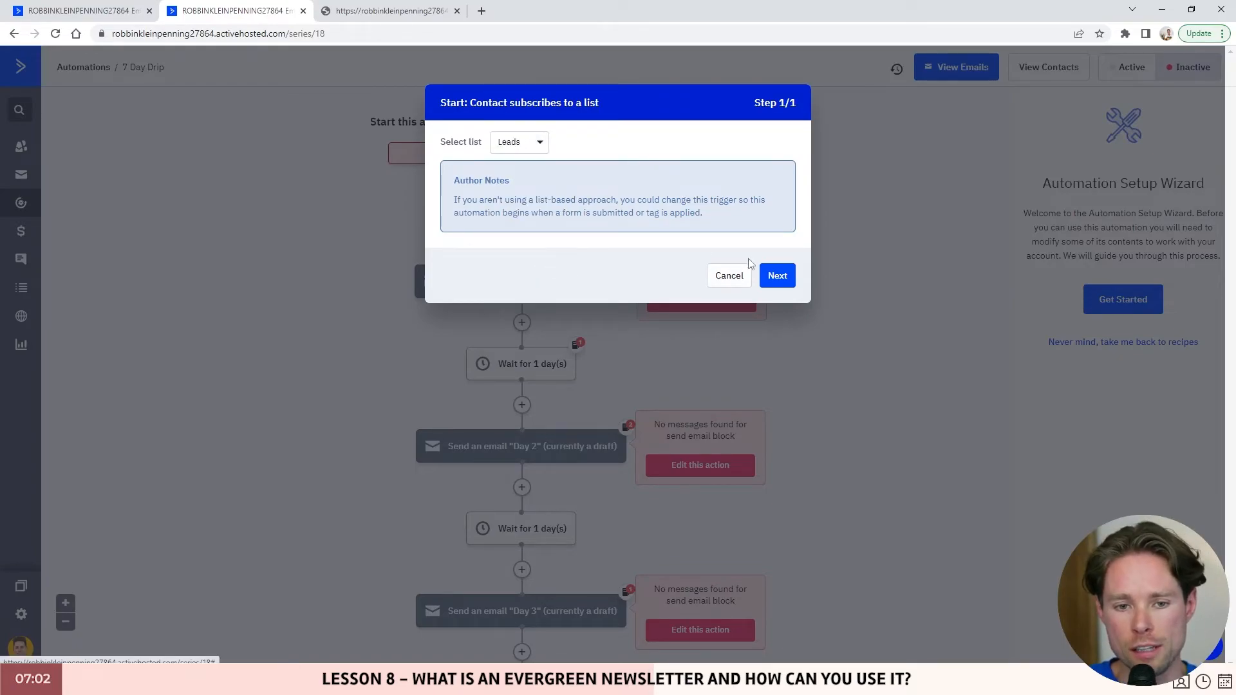
pyautogui.click(777, 275)
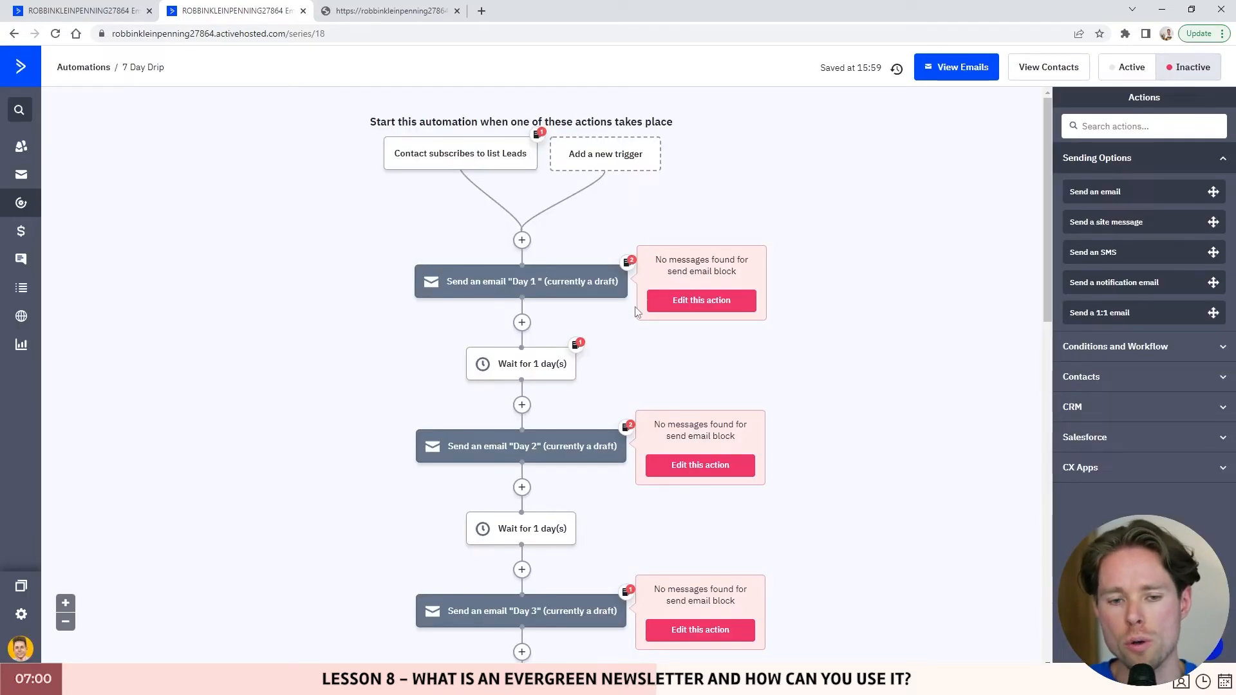
# - Scroll through the daily draft emails down to 'Final Day- Call to Action'
pyautogui.scroll(-5, 607, 309)
pyautogui.scroll(5, 602, 297)
pyautogui.scroll(-6, 596, 331)
pyautogui.scroll(7, 594, 330)
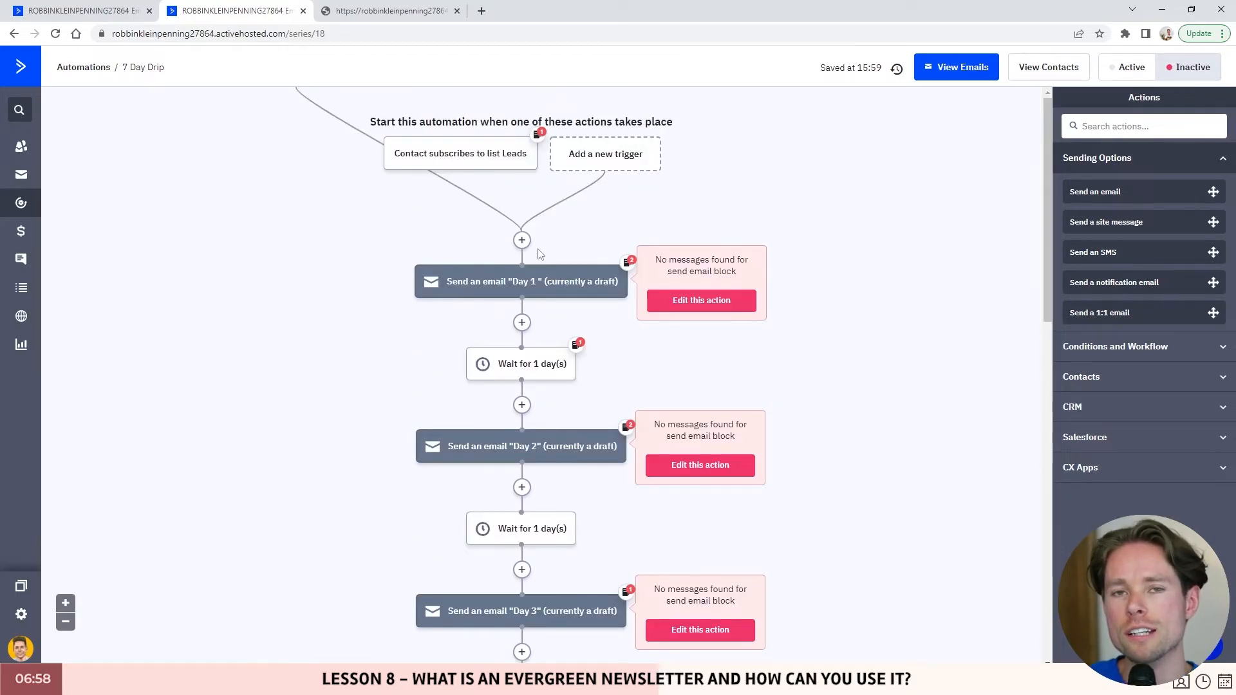
pyautogui.scroll(-15, 539, 251)
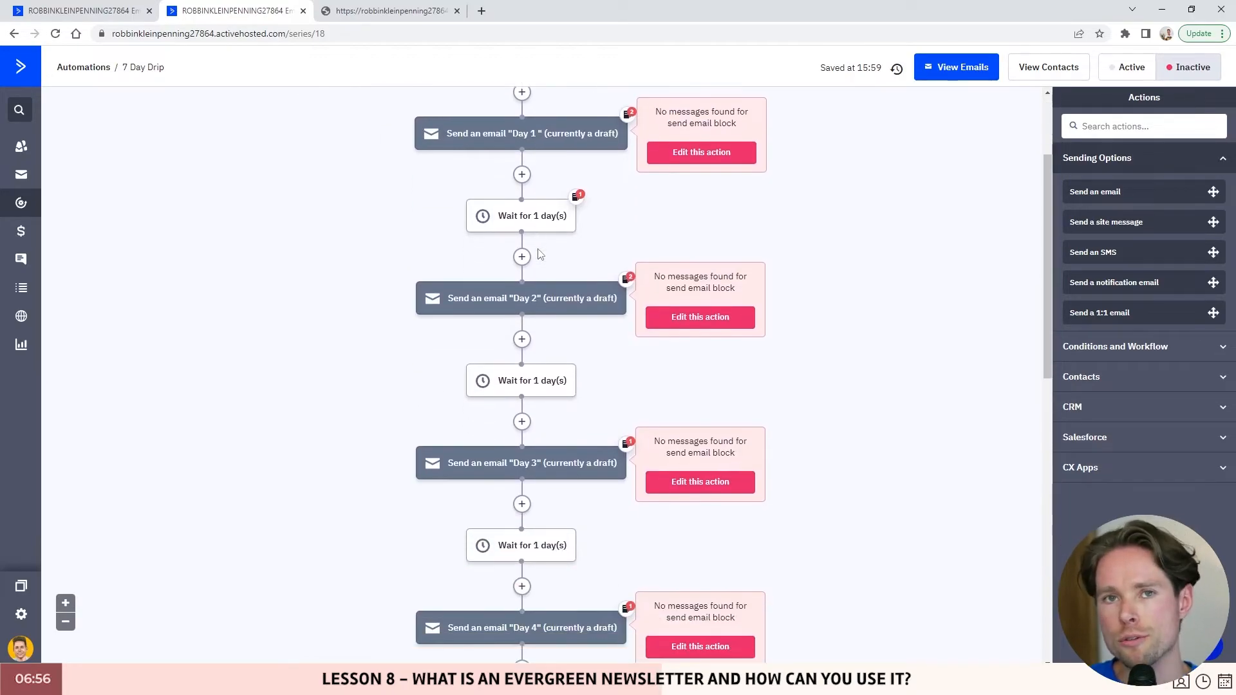
pyautogui.scroll(-3, 544, 348)
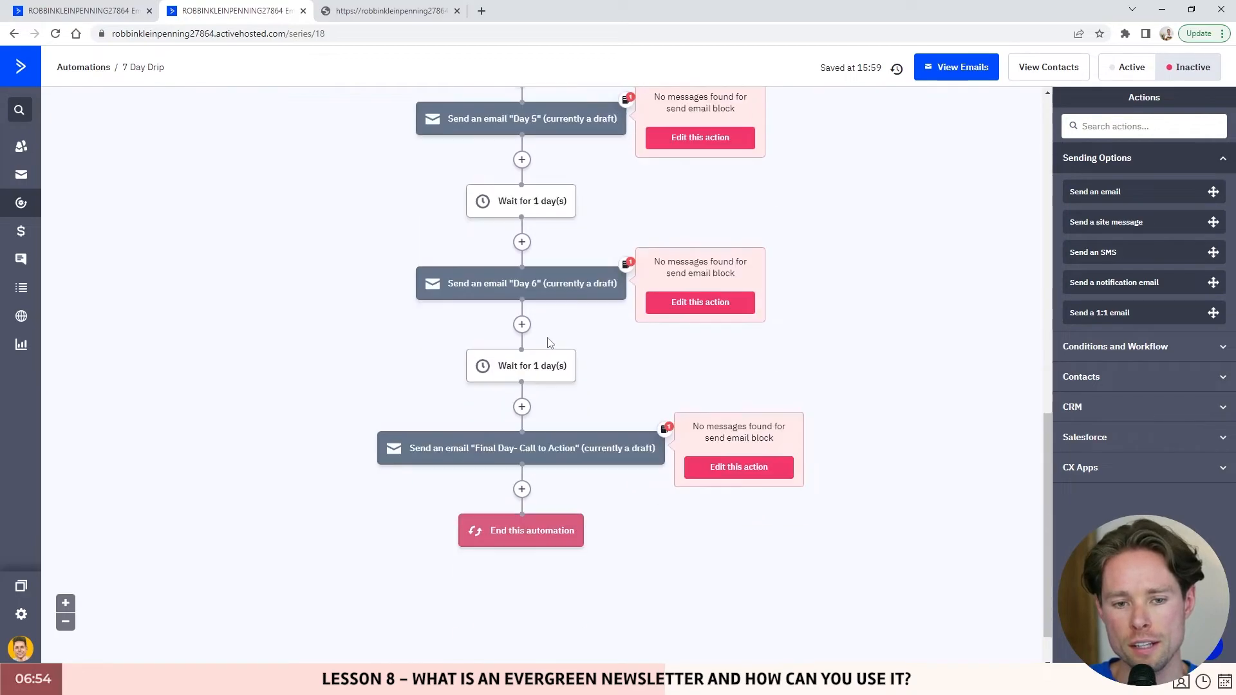
pyautogui.scroll(14, 547, 345)
pyautogui.scroll(-1, 473, 296)
pyautogui.scroll(-12, 541, 329)
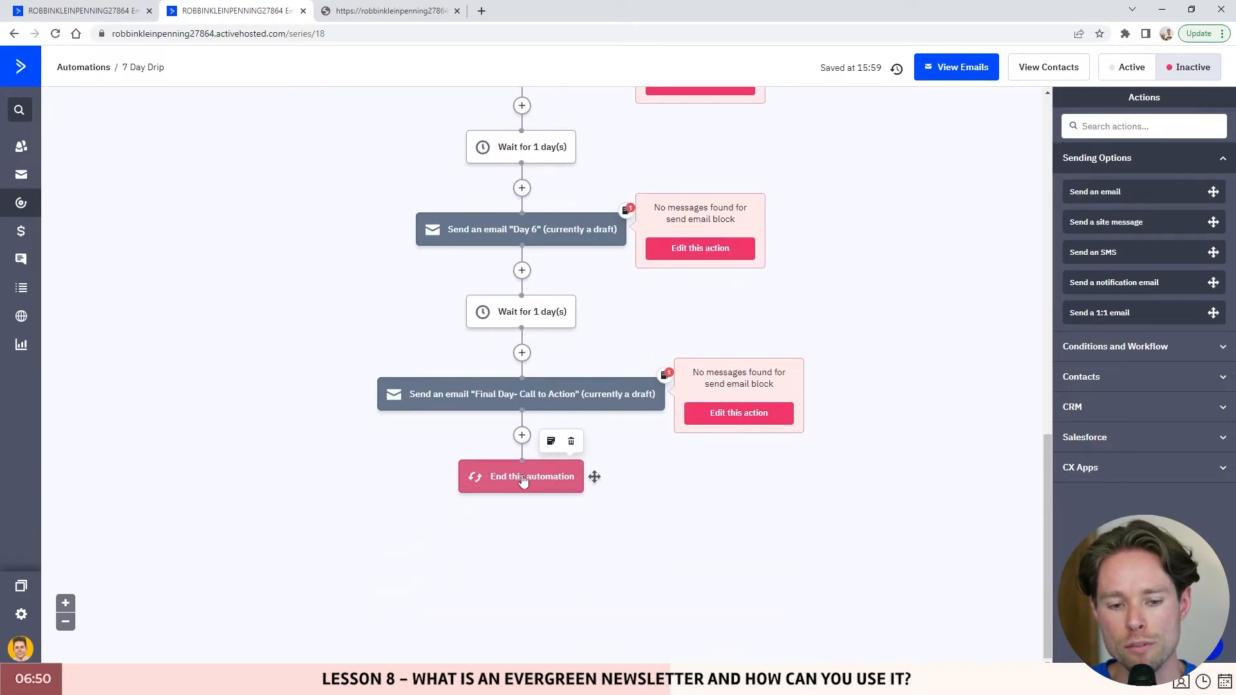
pyautogui.scroll(13, 571, 447)
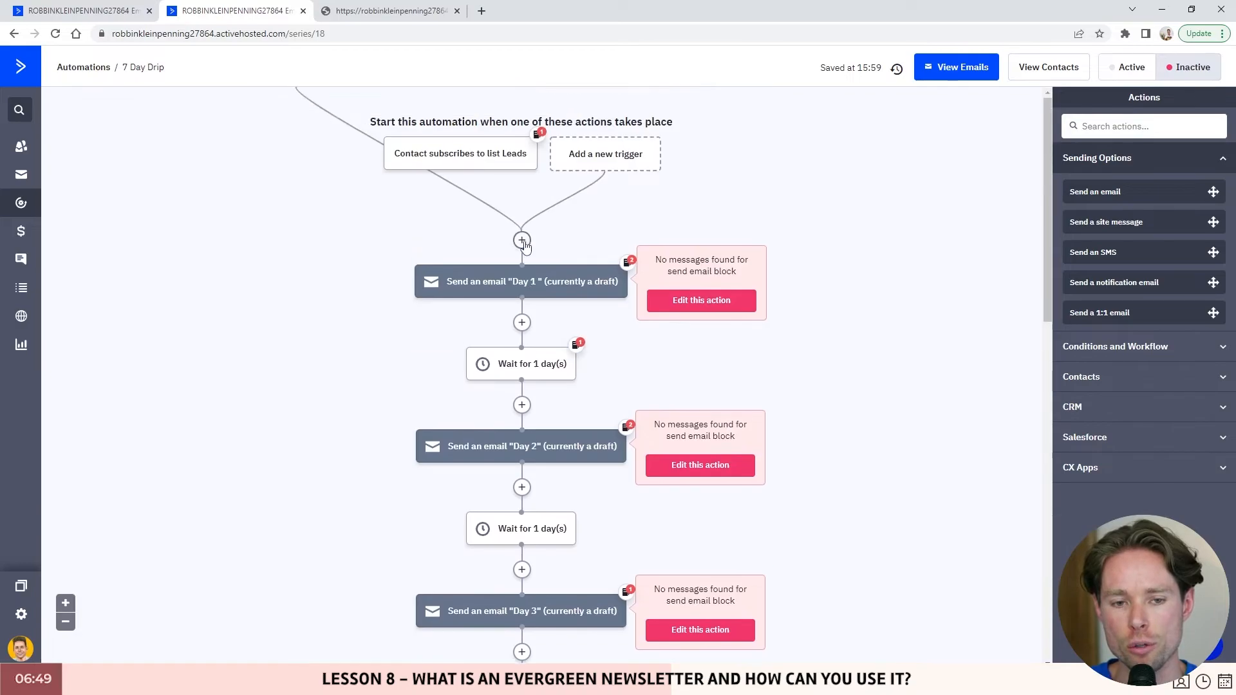
# - Begin a new automation and browse the recipes by industry, by language, then all
pyautogui.click(21, 202)
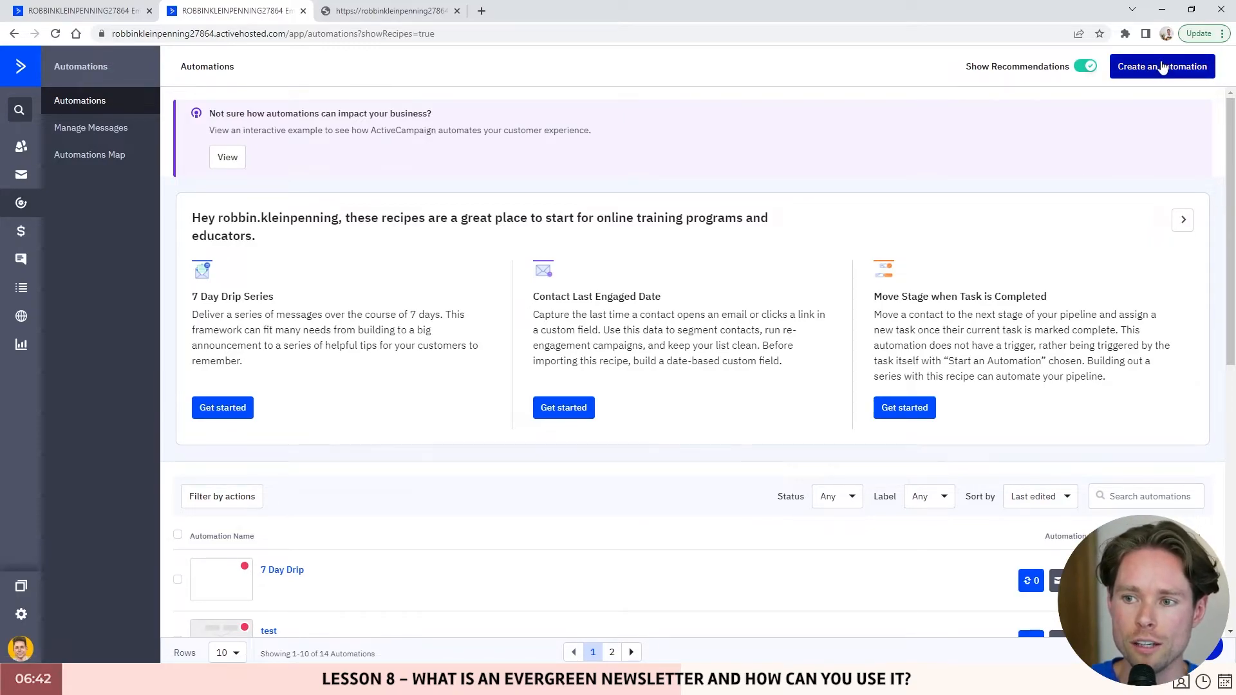
pyautogui.click(1163, 68)
pyautogui.scroll(-10, 830, 240)
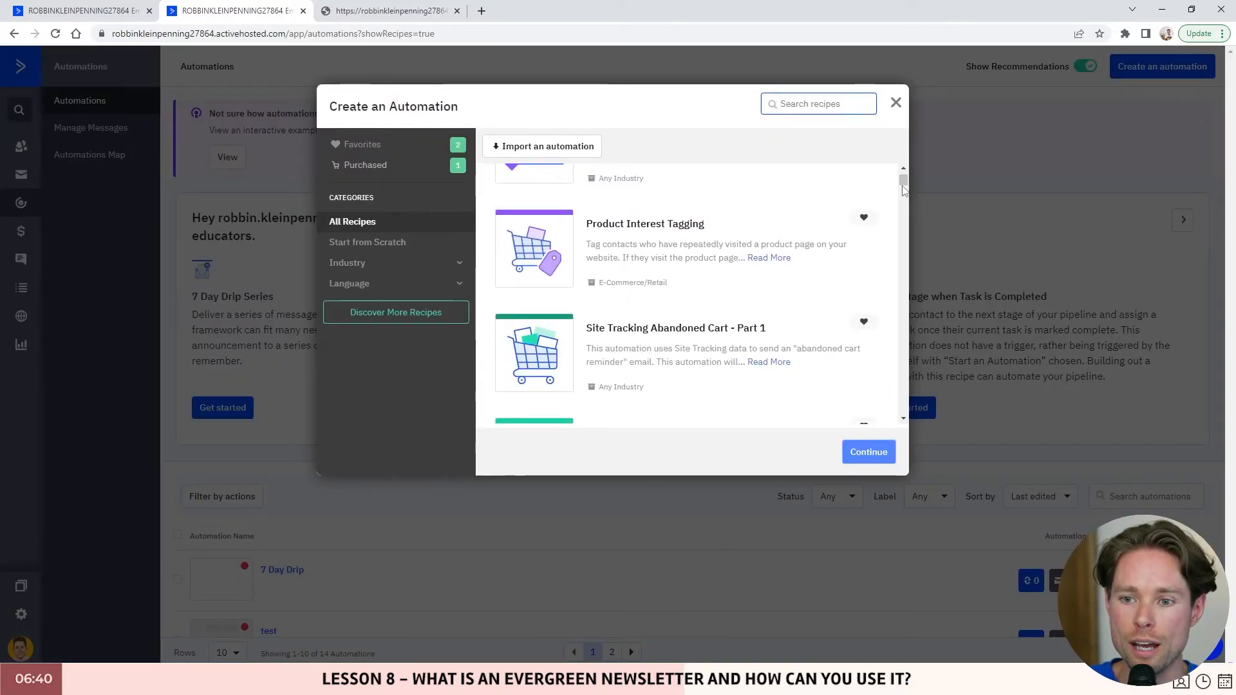
pyautogui.moveTo(903, 185)
pyautogui.mouseDown()
pyautogui.moveTo(904, 367)
pyautogui.moveTo(903, 174)
pyautogui.mouseUp()
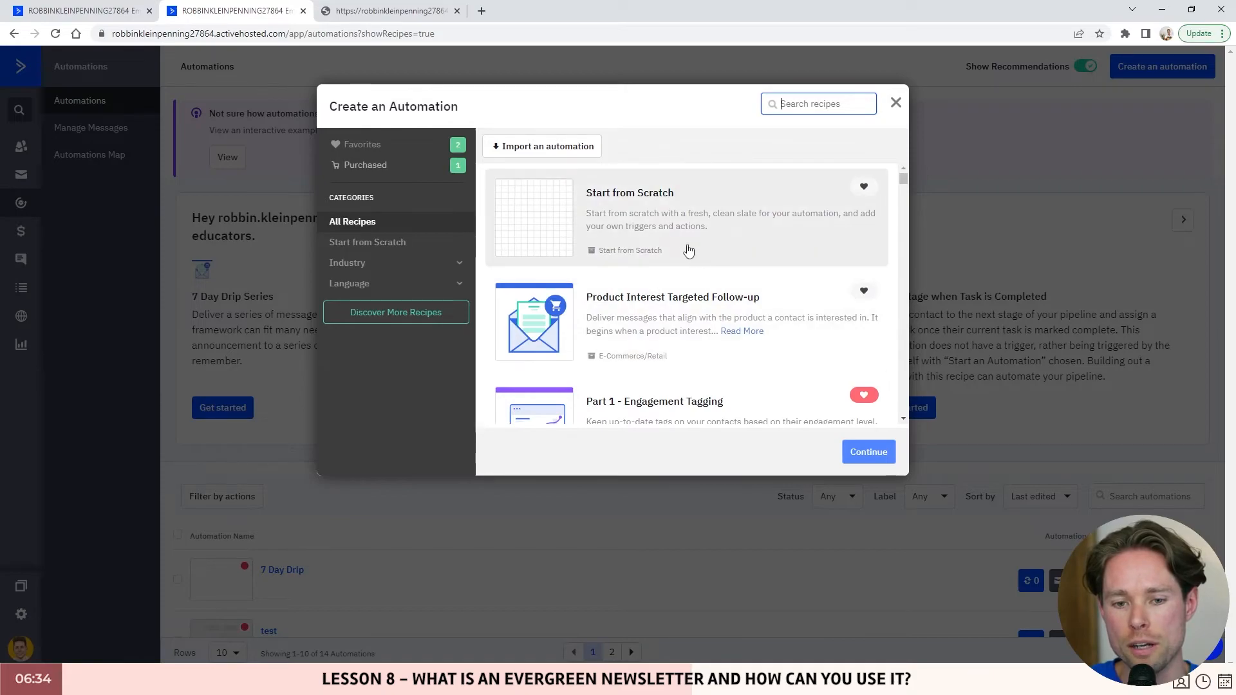
pyautogui.scroll(-5, 688, 250)
pyautogui.scroll(5, 688, 289)
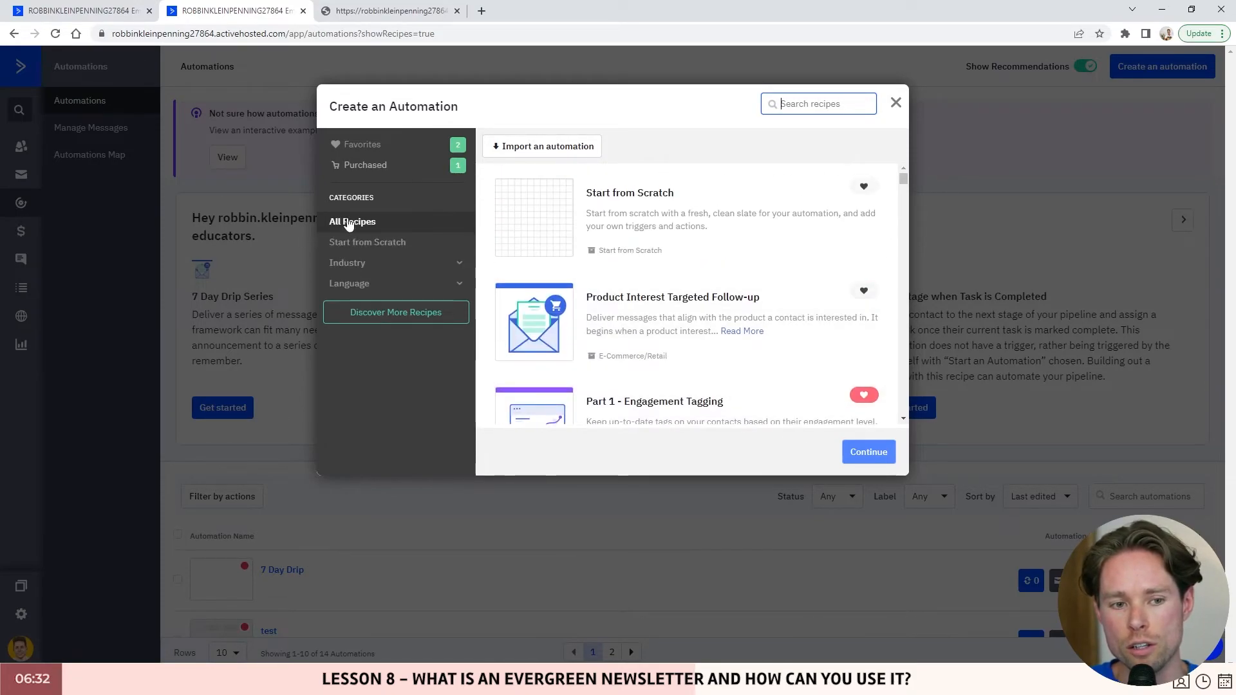
pyautogui.click(447, 265)
pyautogui.scroll(-2, 390, 282)
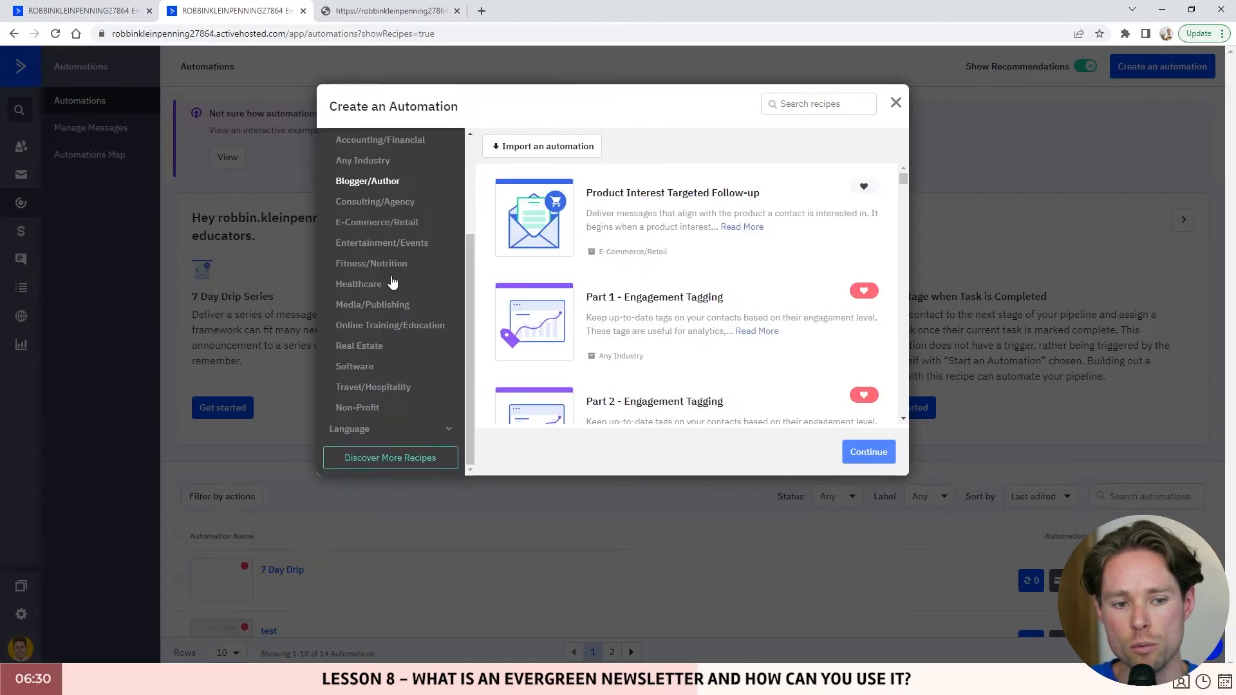
pyautogui.click(447, 430)
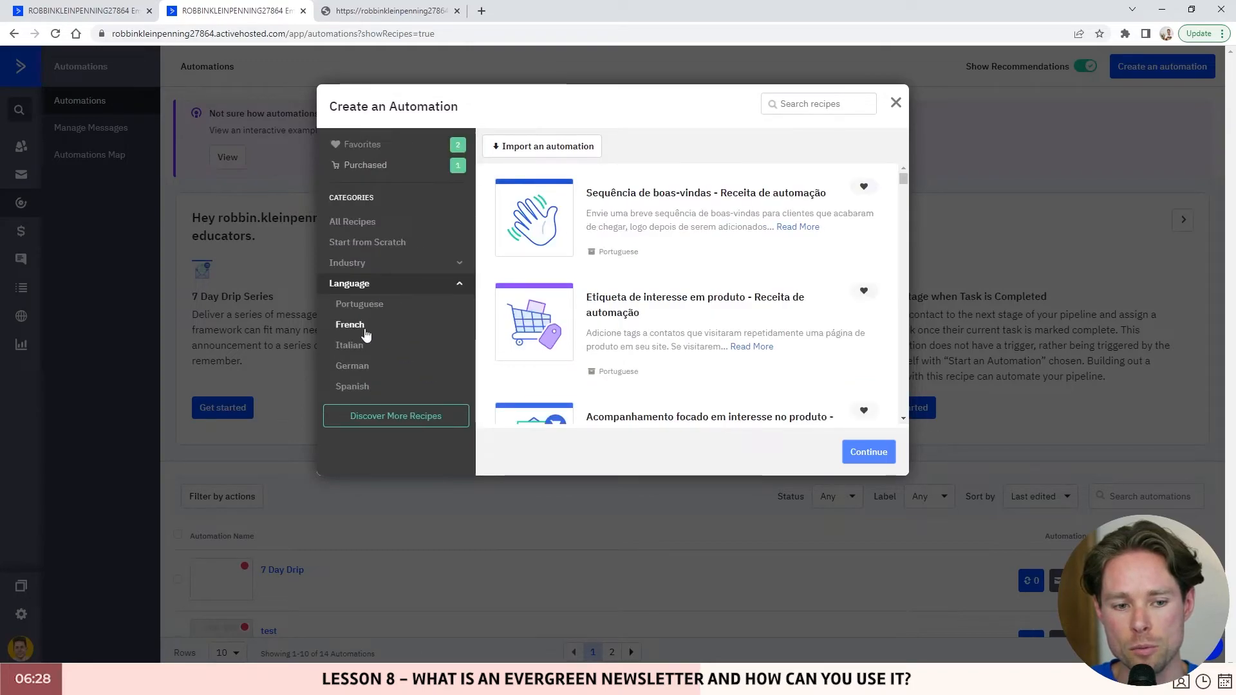
pyautogui.click(380, 222)
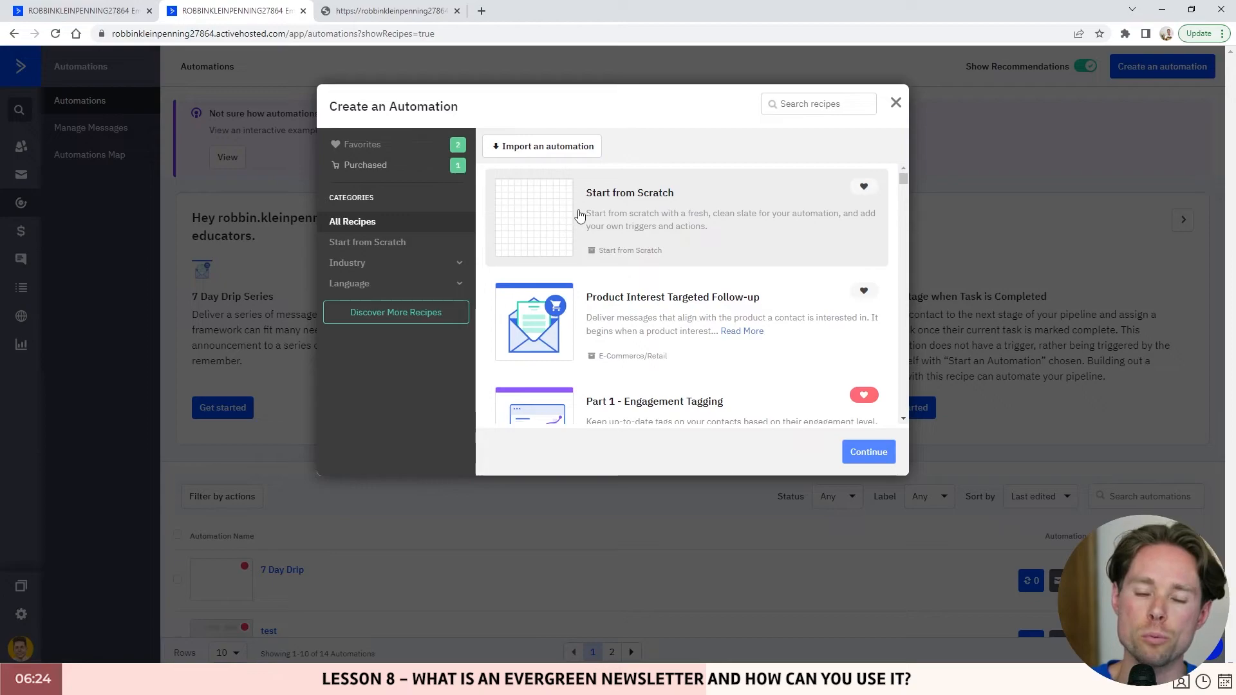
# - Choose Start from Scratch to create 'Automation 15', glancing at the Evergreen trigger for reference
pyautogui.click(566, 219)
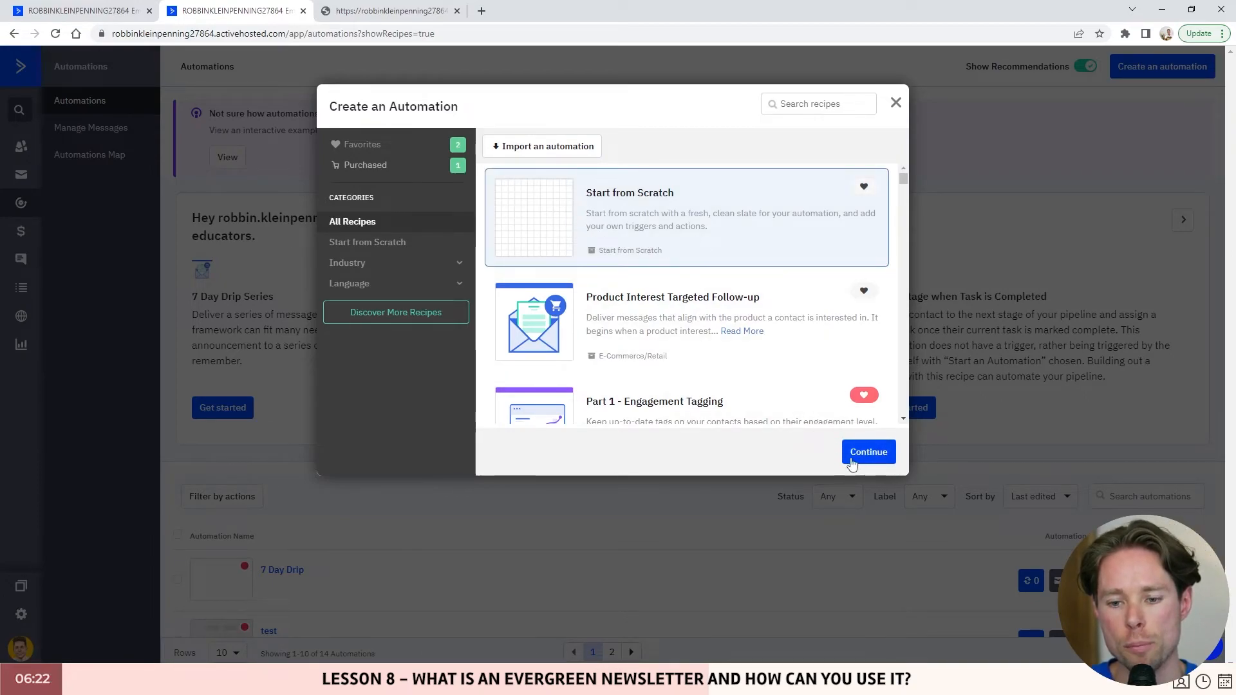
pyautogui.click(882, 457)
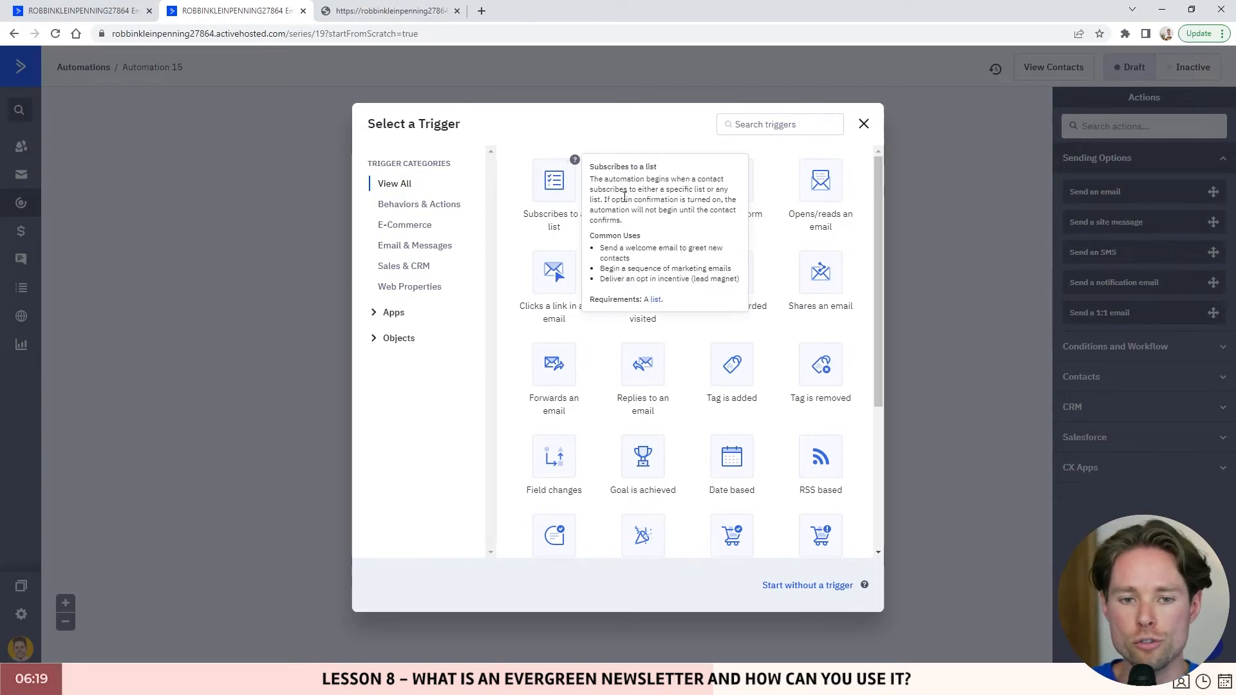
pyautogui.click(125, 11)
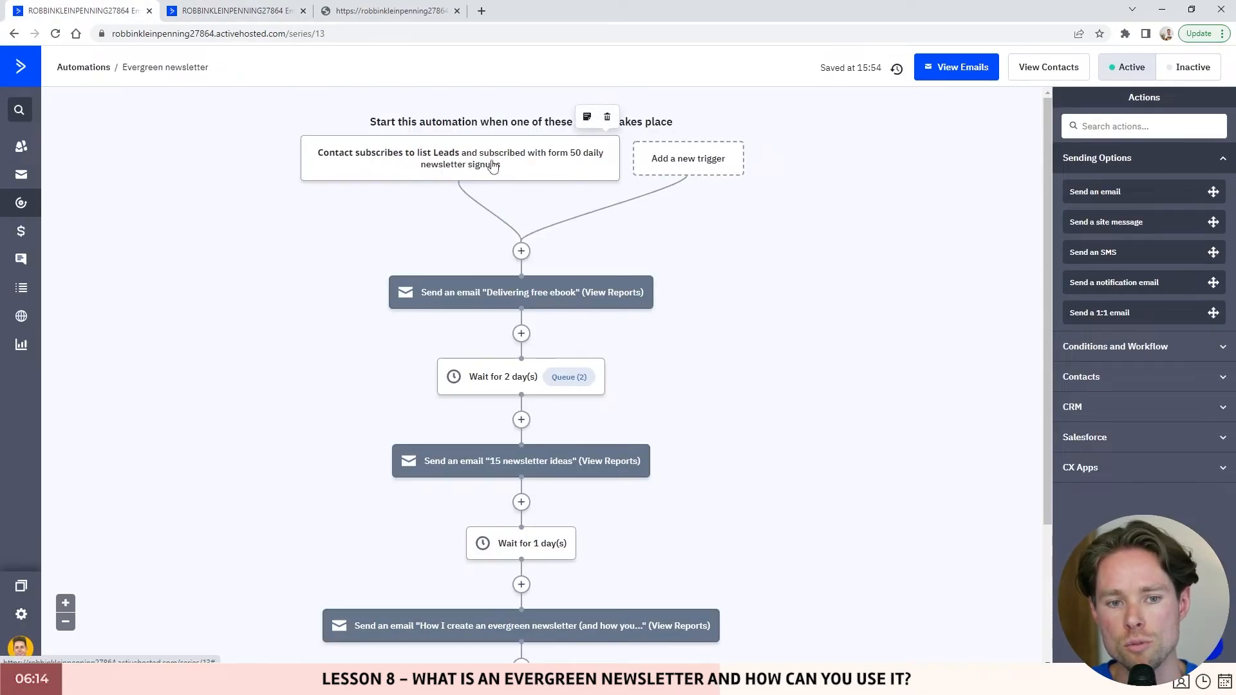
pyautogui.click(239, 11)
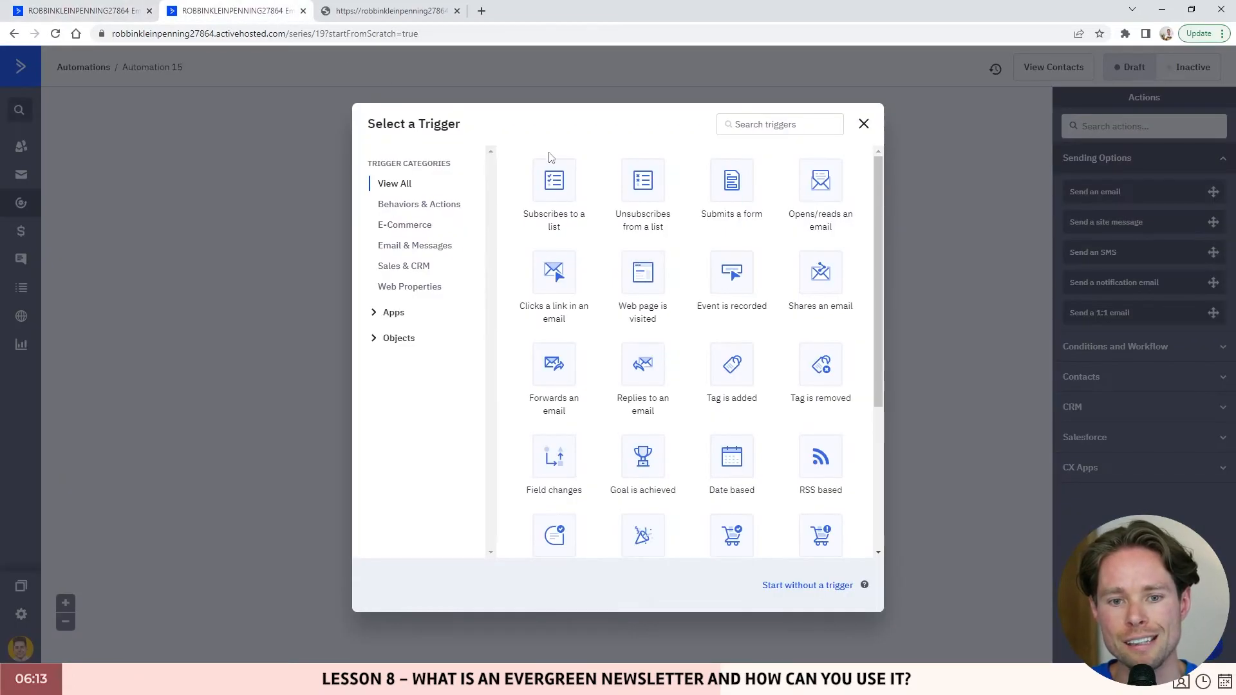
# - Try the list-subscription trigger, then go back to browse the full trigger list
pyautogui.click(562, 206)
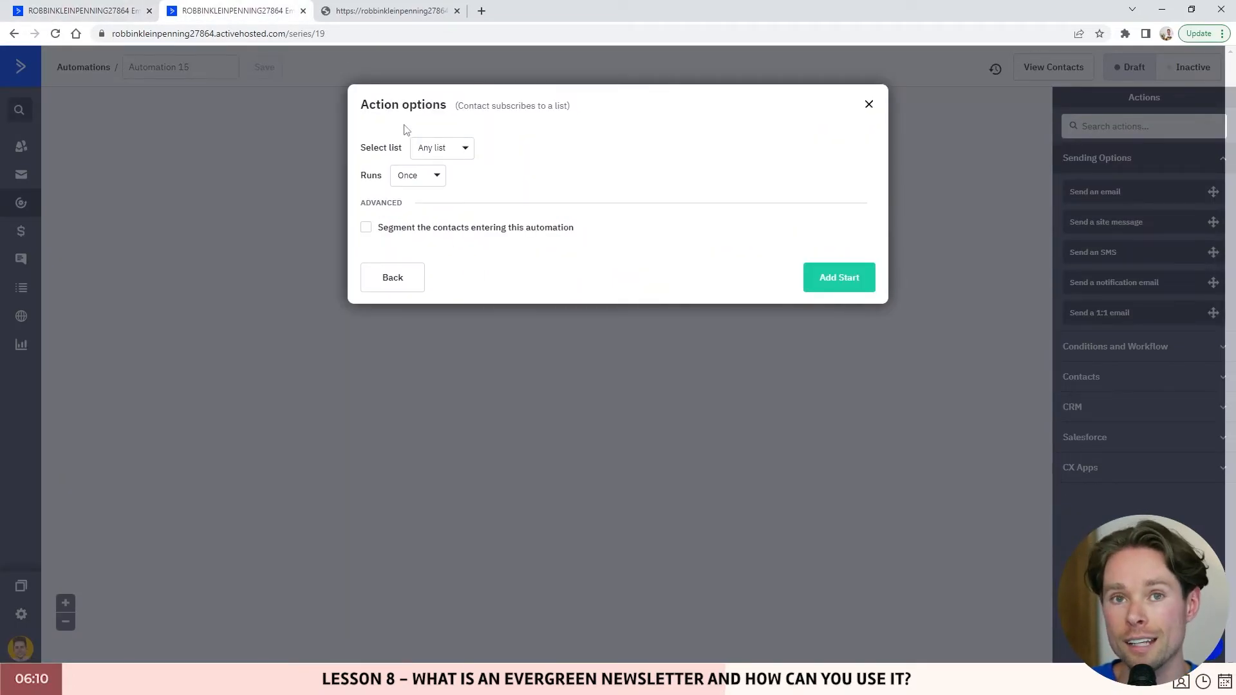
pyautogui.click(139, 11)
pyautogui.click(238, 11)
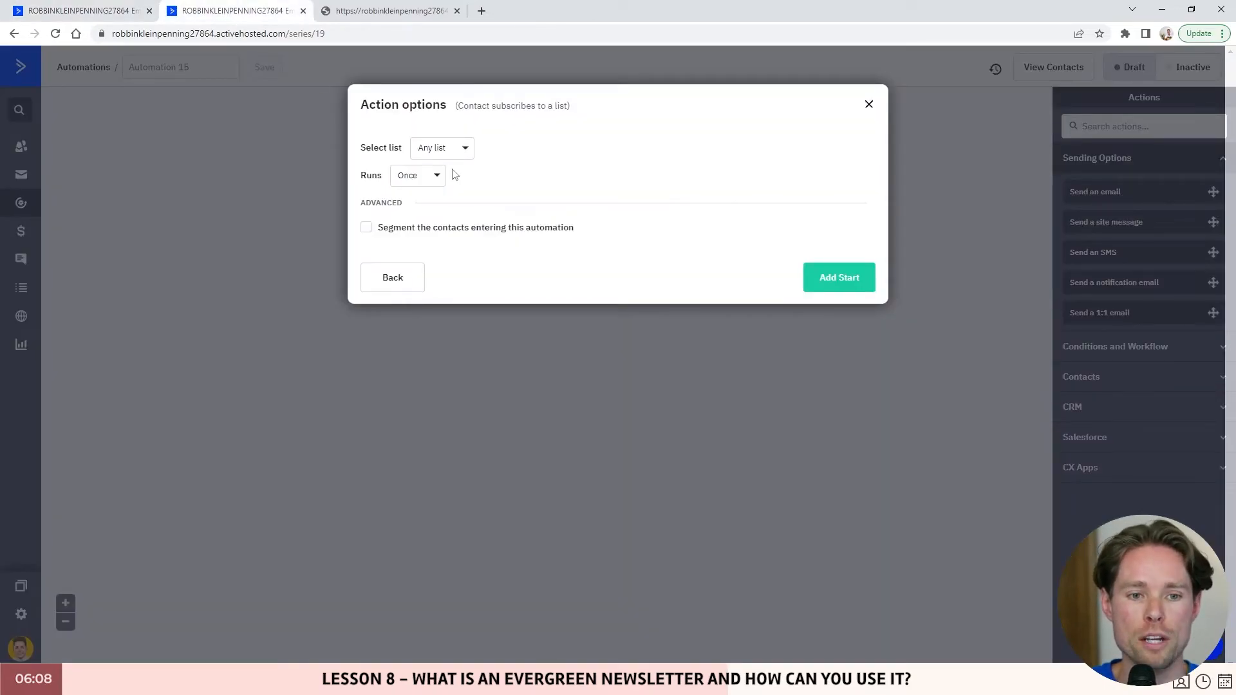
pyautogui.click(403, 279)
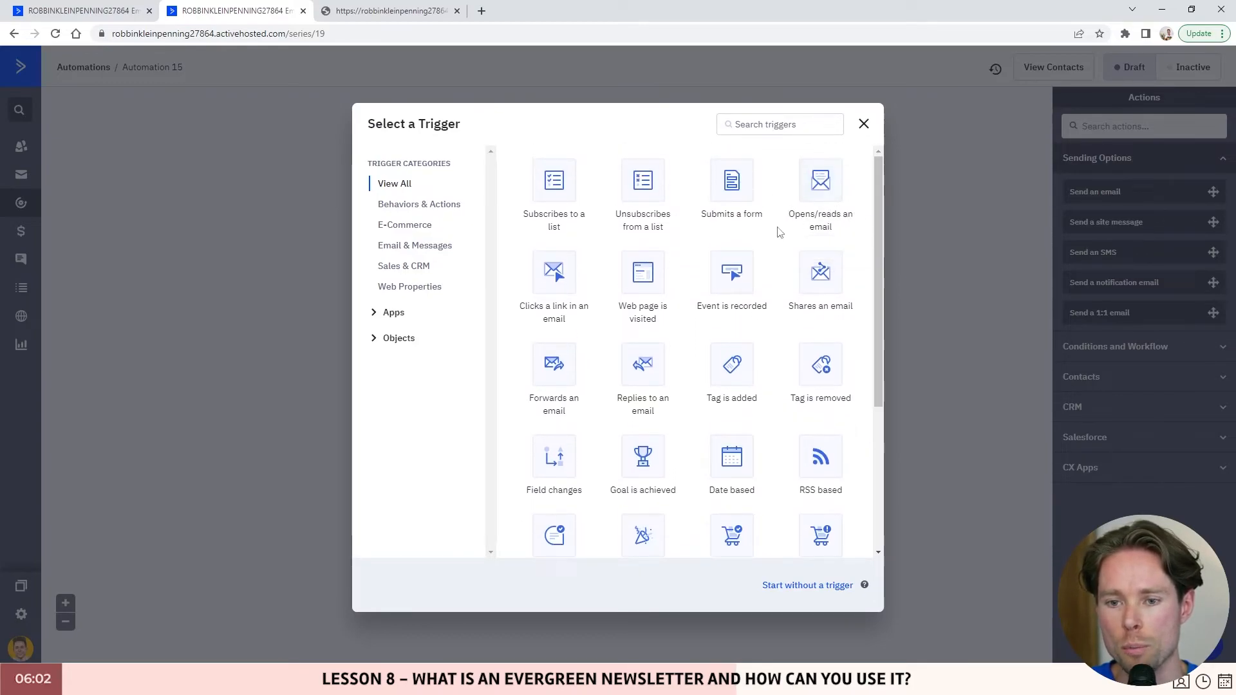
pyautogui.scroll(-2, 776, 235)
pyautogui.scroll(2, 734, 267)
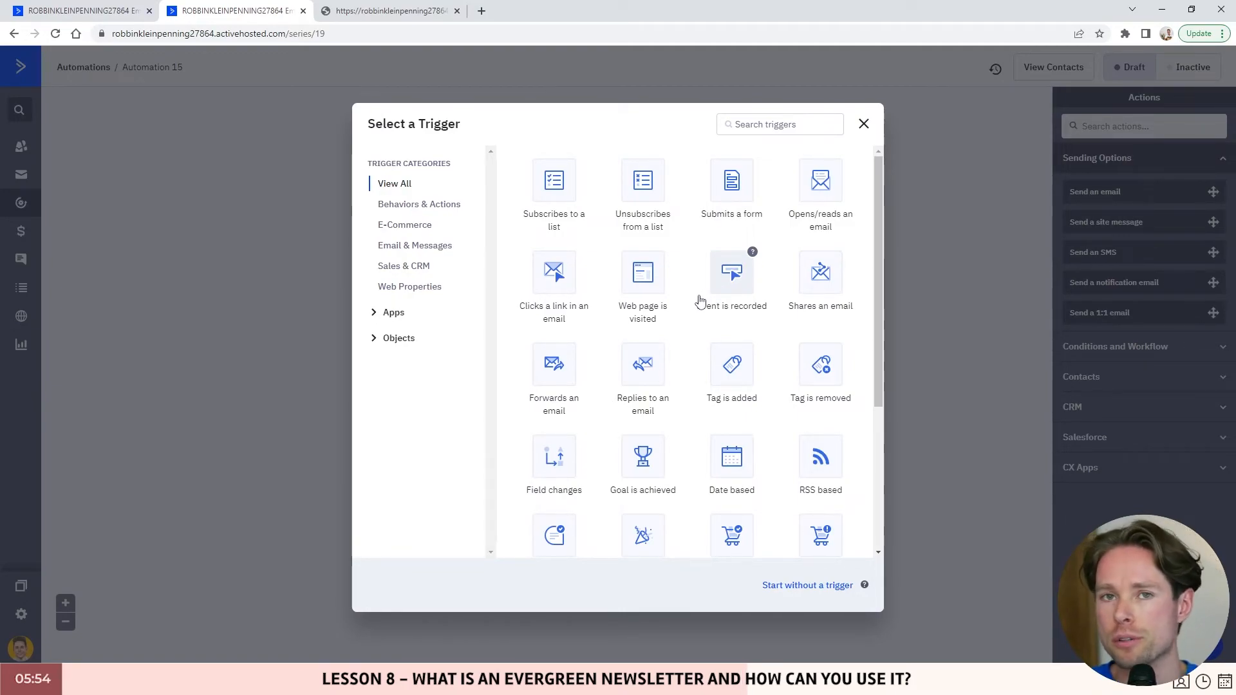
# - Set the 'Subscribes to a list' trigger to Leads and add it as the Start
pyautogui.click(554, 187)
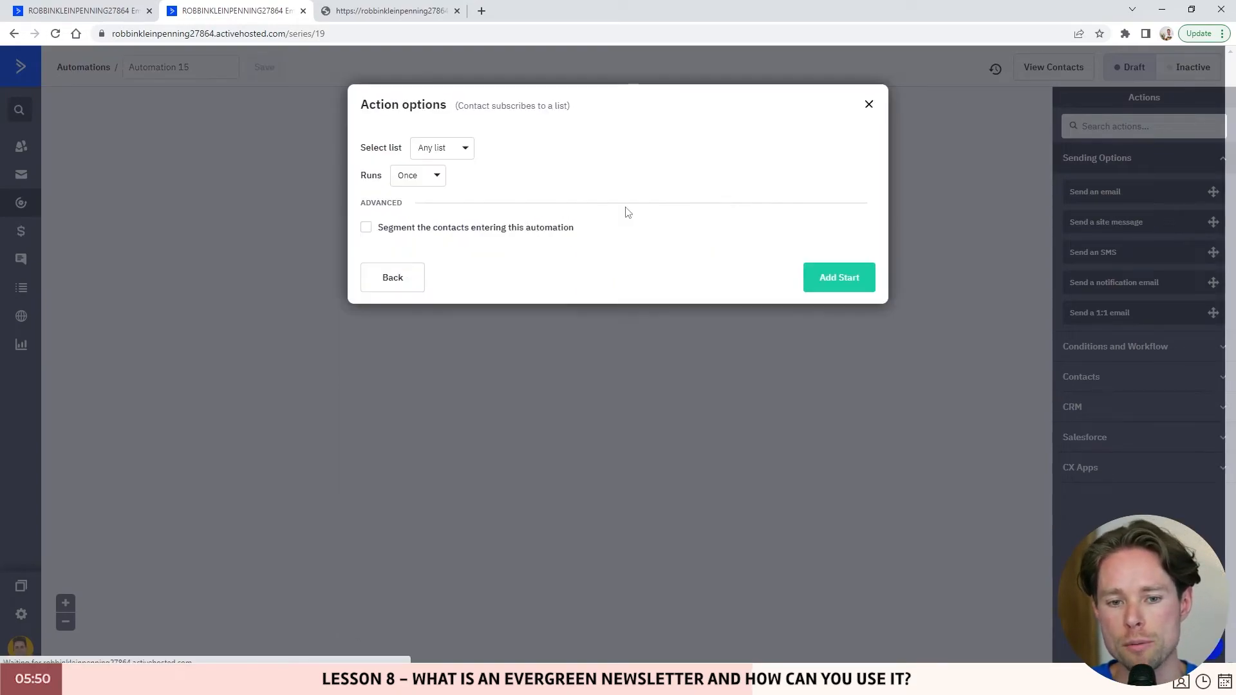
pyautogui.click(449, 150)
pyautogui.click(450, 264)
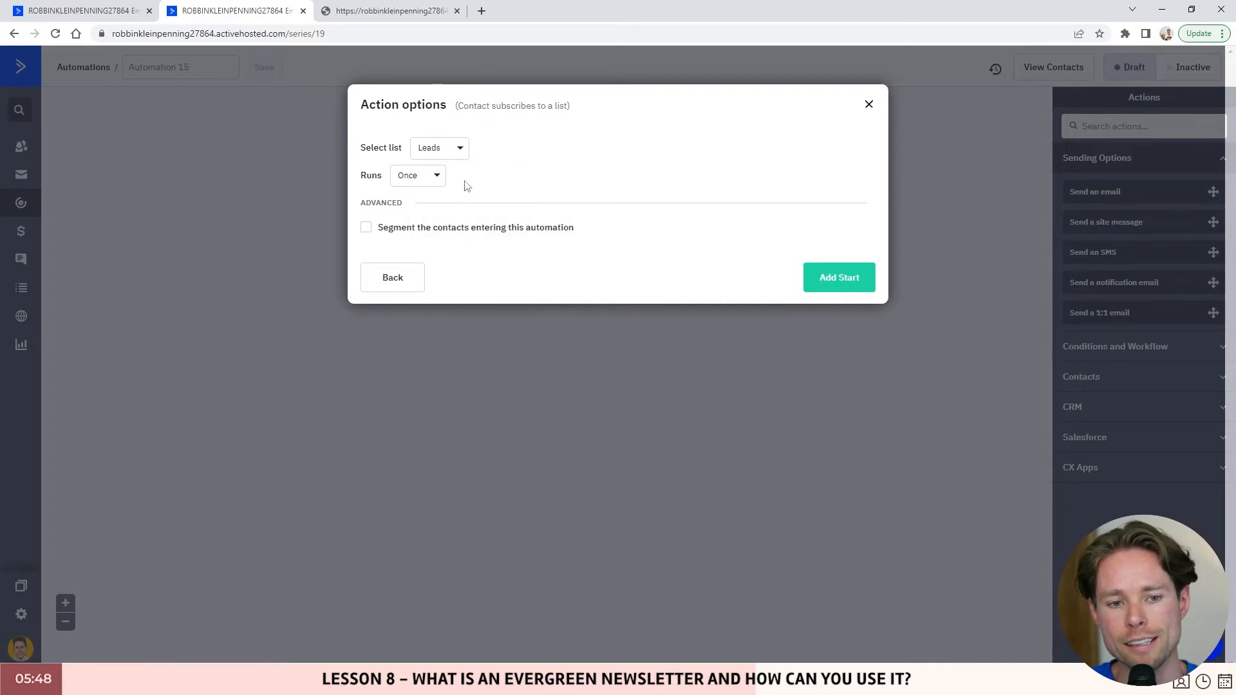
pyautogui.click(97, 11)
pyautogui.click(217, 13)
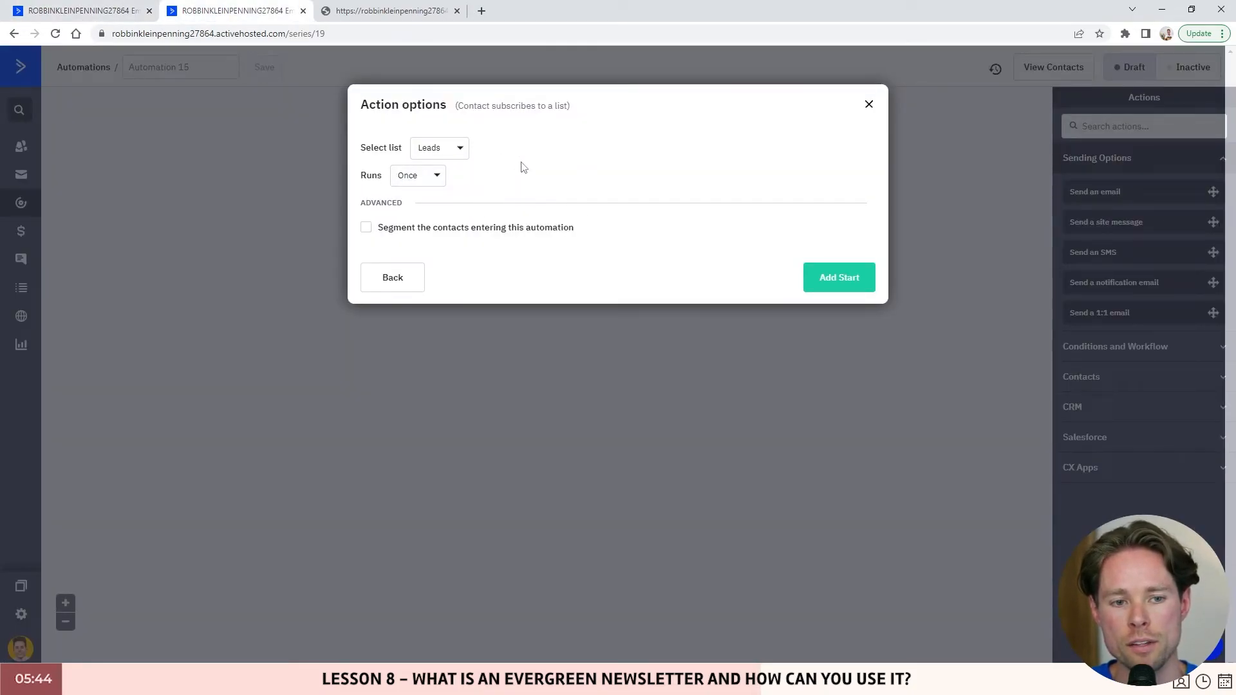
pyautogui.click(831, 278)
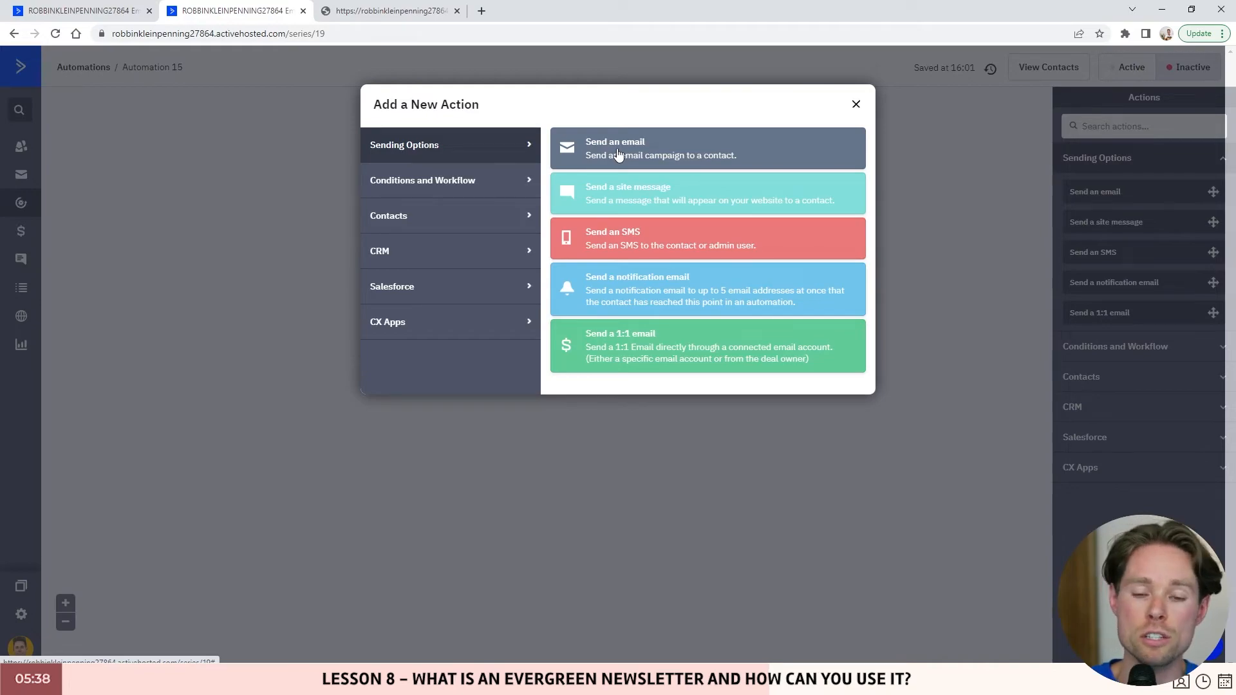
# - Try adding a Send an email step, which shows no emails exist yet
pyautogui.click(618, 154)
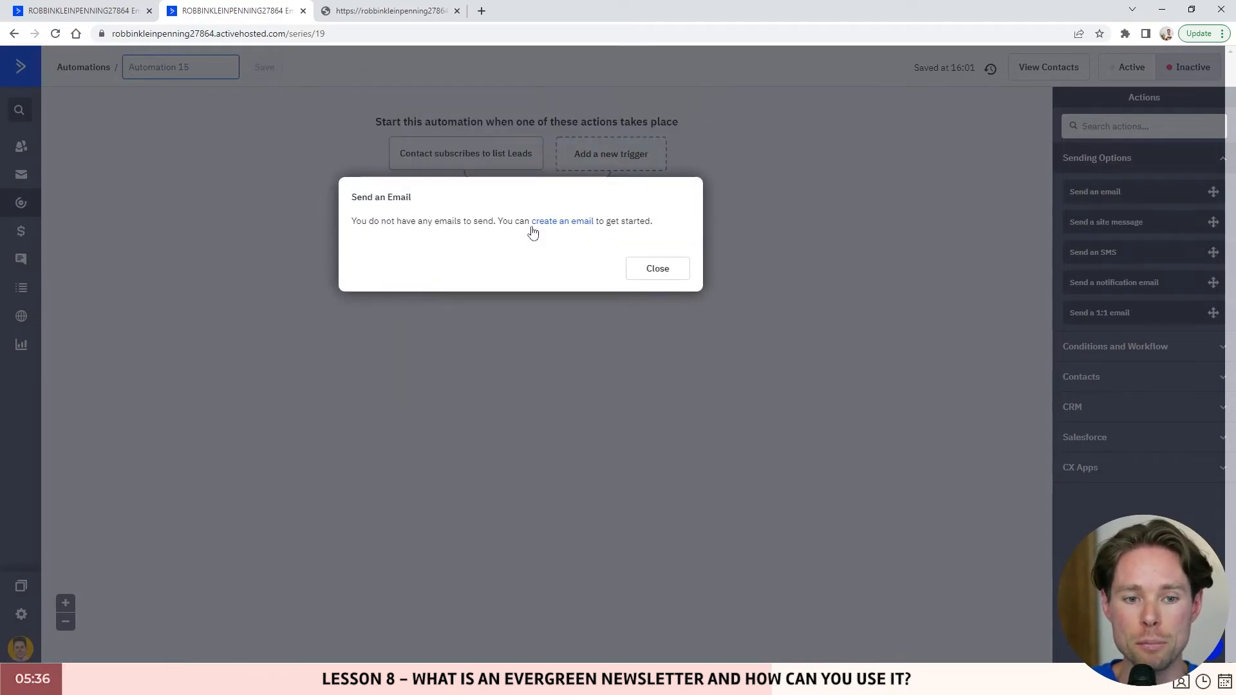
pyautogui.moveTo(351, 220); pyautogui.dragTo(497, 217)
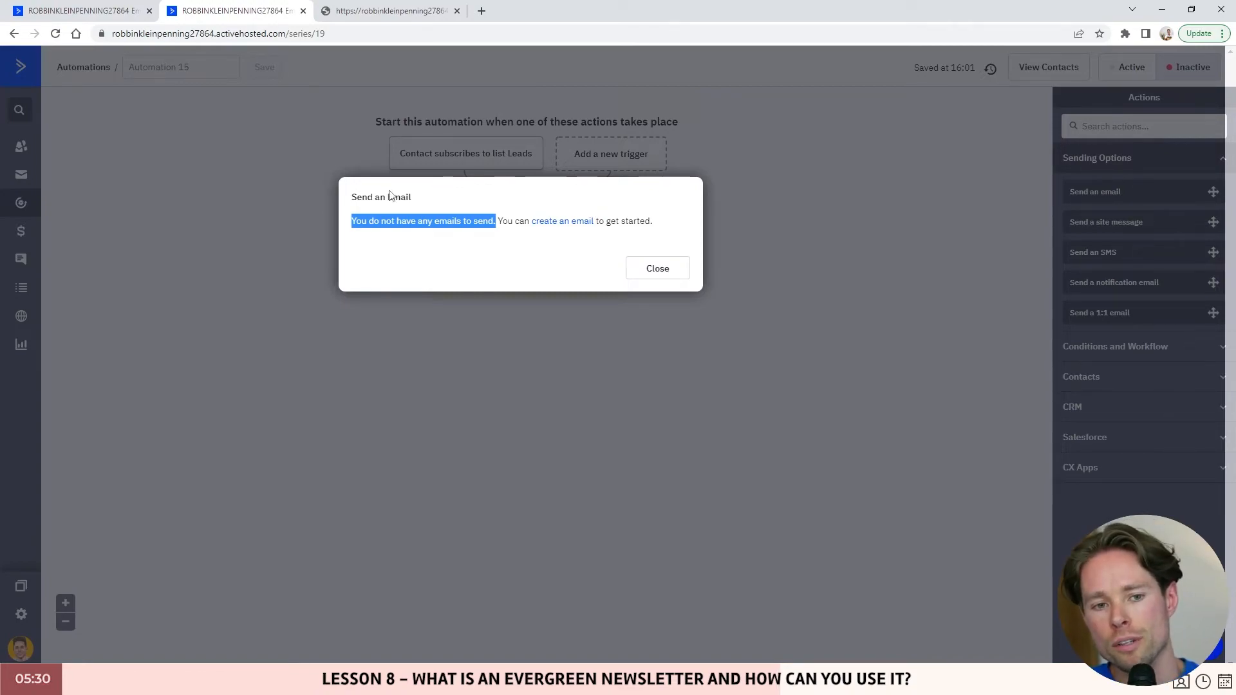
pyautogui.click(129, 19)
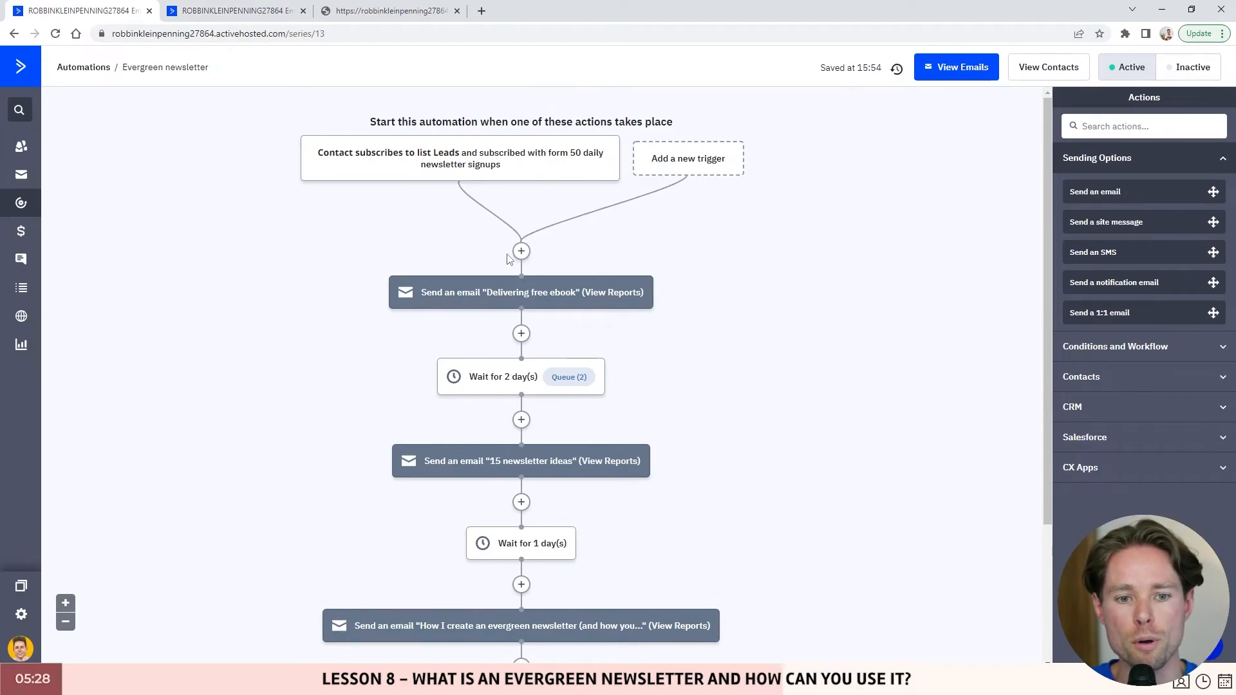
pyautogui.scroll(-2, 518, 257)
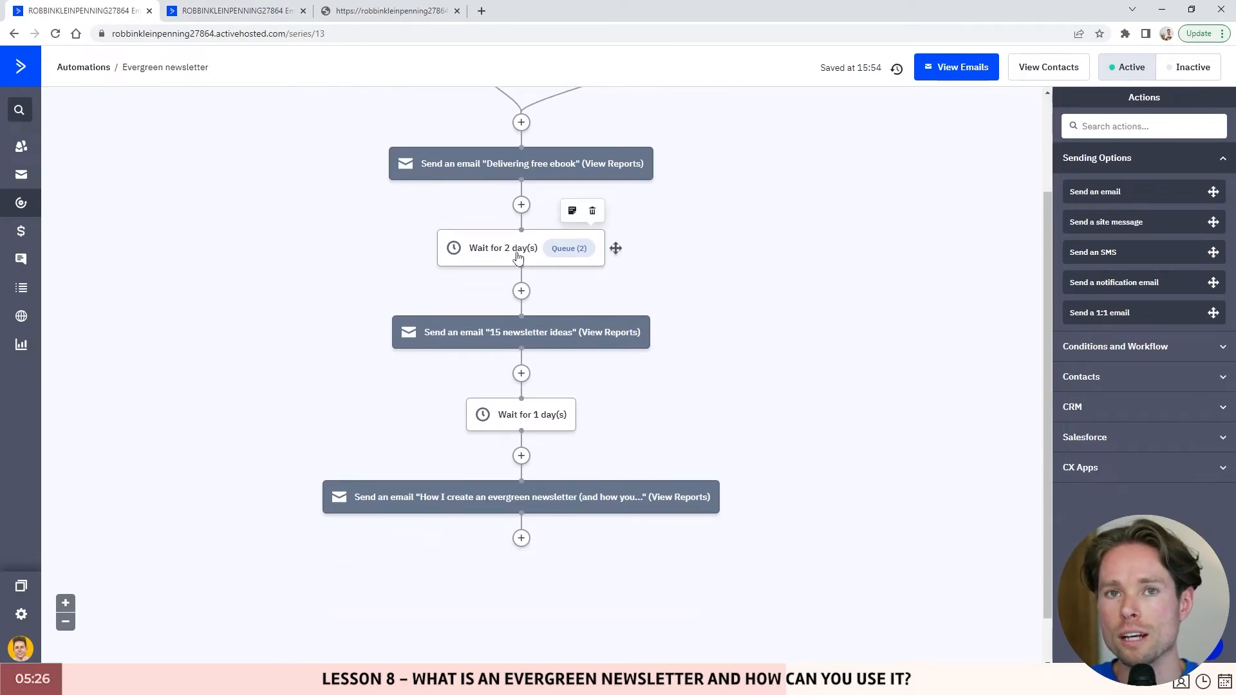
pyautogui.scroll(2, 518, 258)
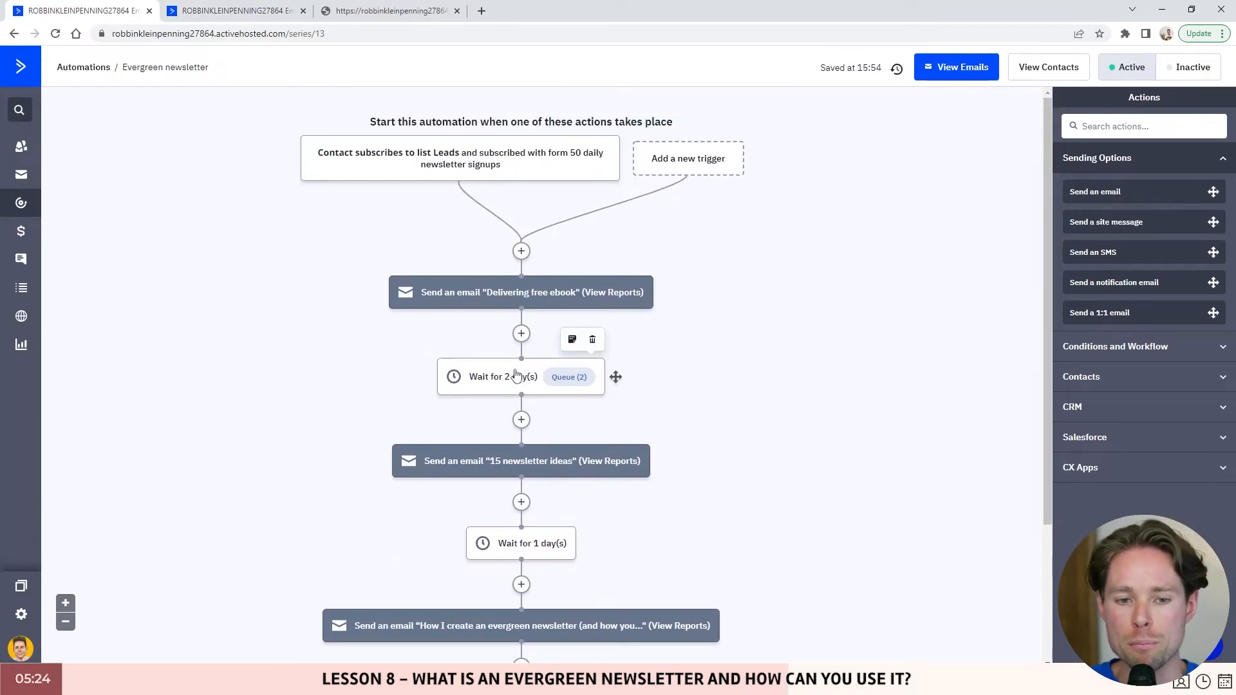
pyautogui.scroll(-3, 522, 361)
pyautogui.scroll(3, 540, 290)
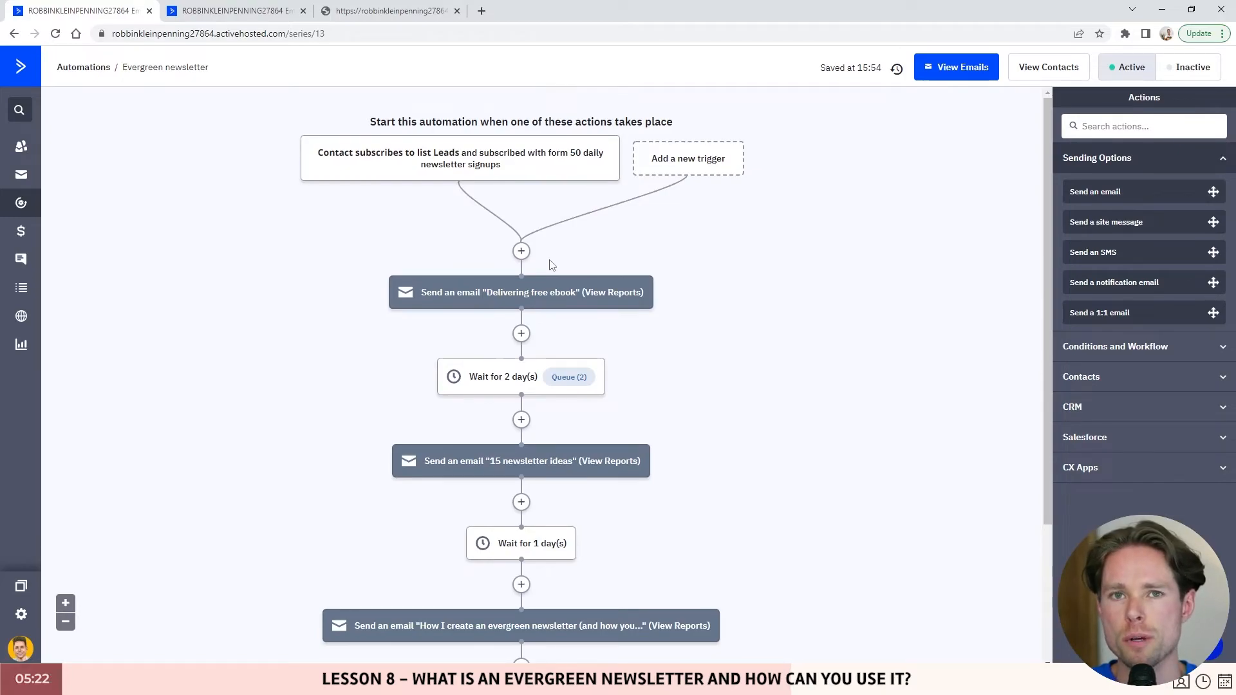
pyautogui.scroll(-1, 515, 293)
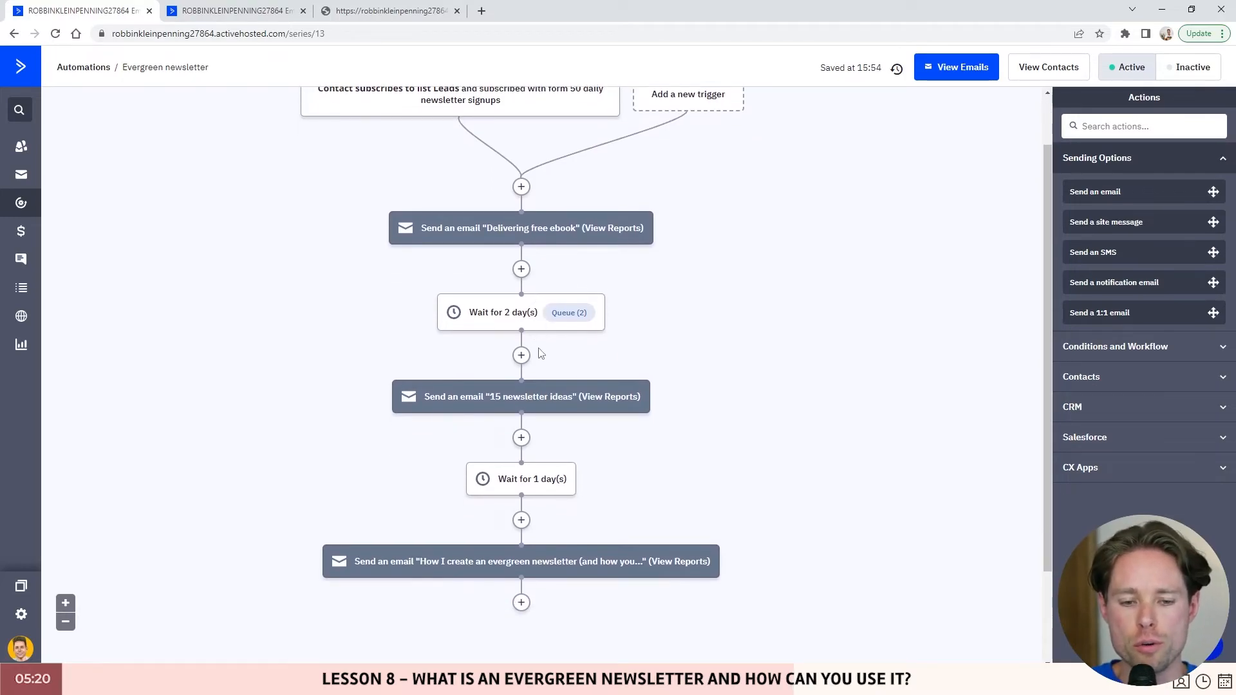
pyautogui.scroll(-1, 544, 331)
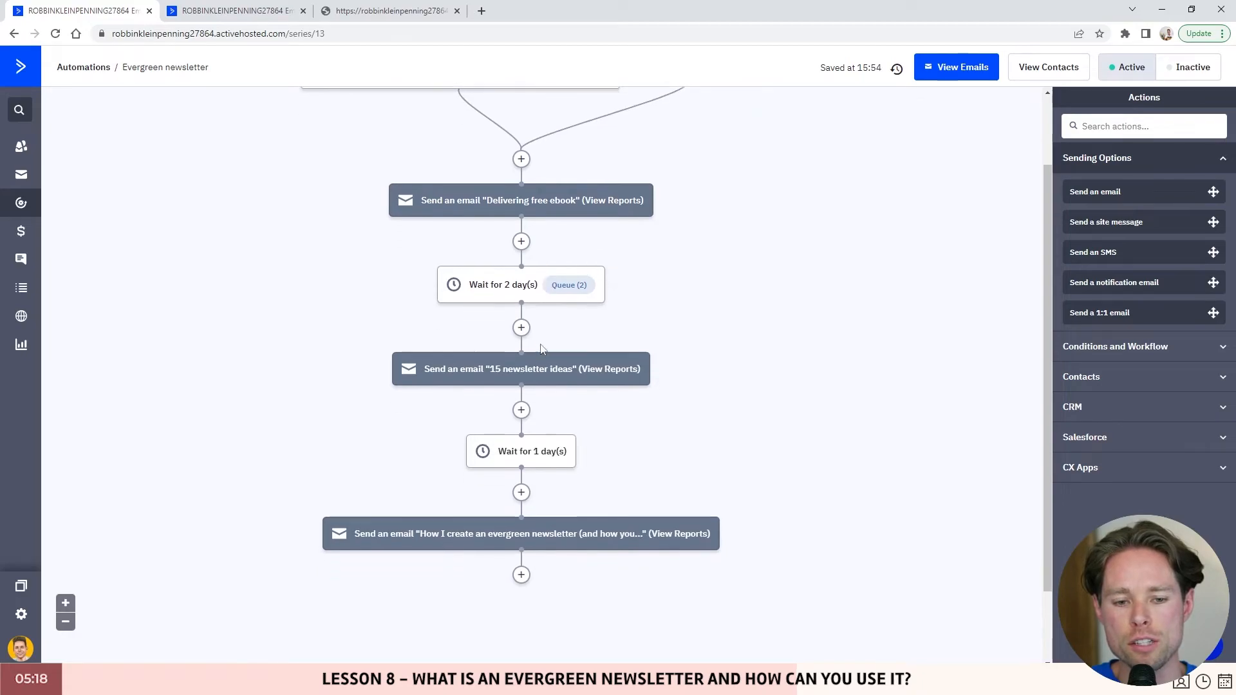
pyautogui.scroll(2, 543, 389)
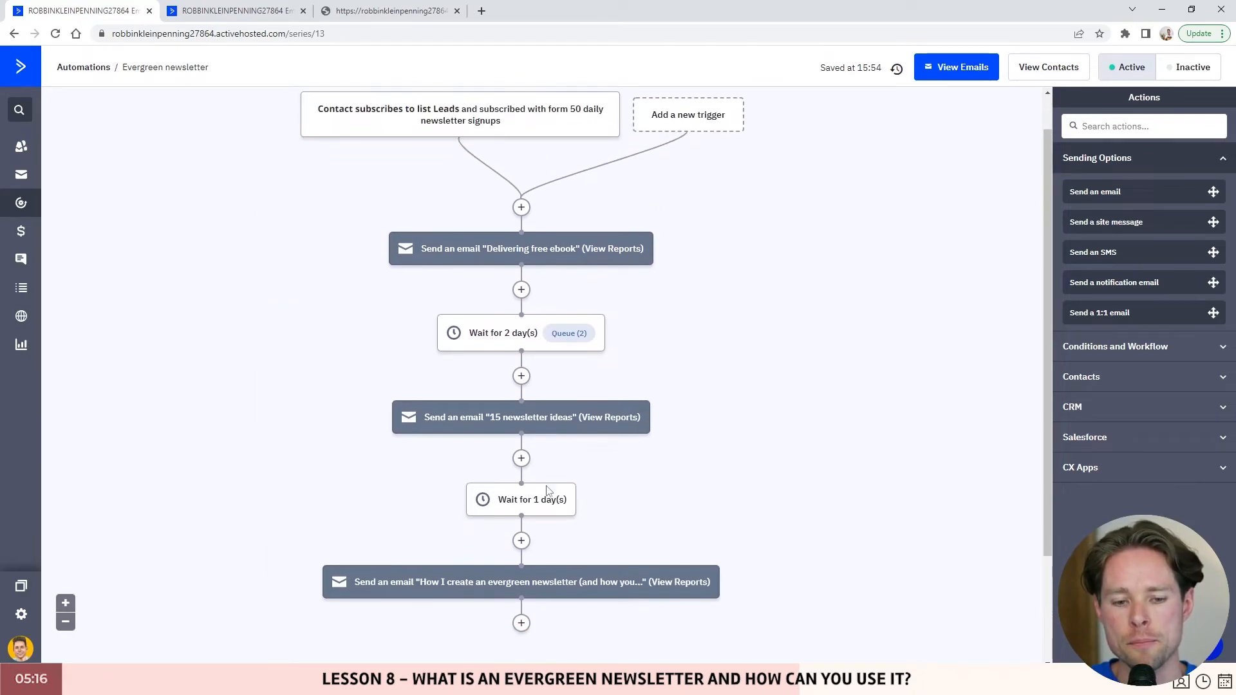
pyautogui.scroll(-3, 548, 503)
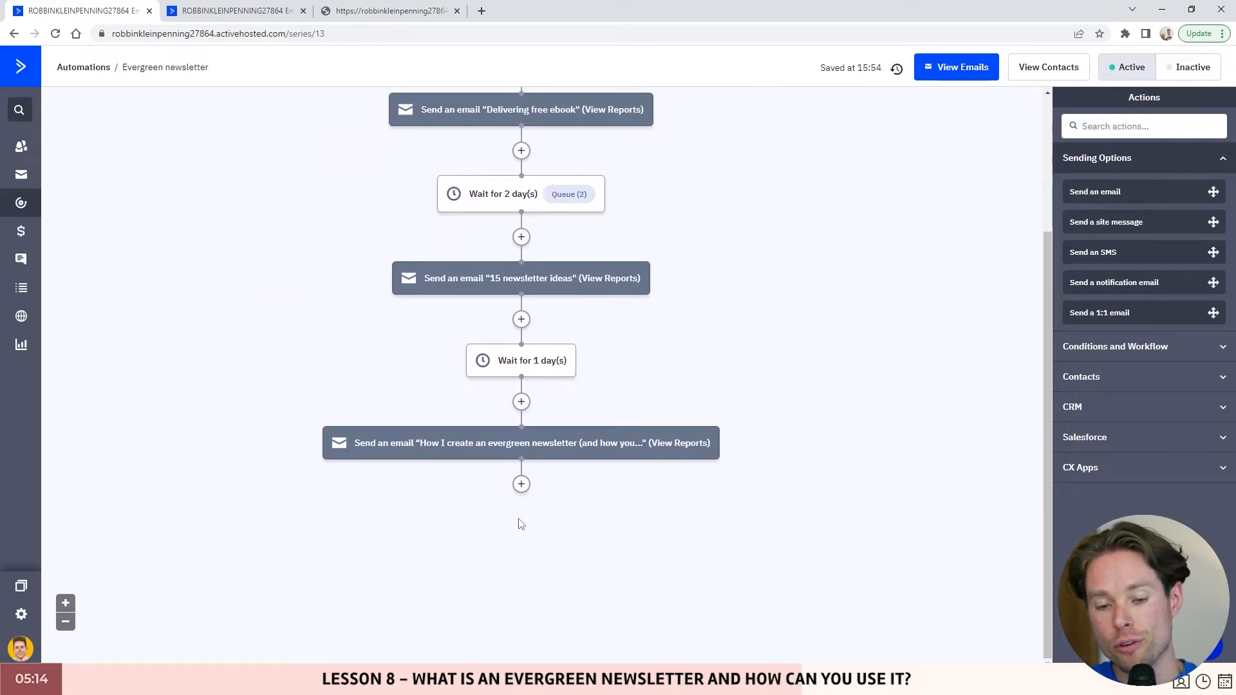
pyautogui.scroll(3, 542, 518)
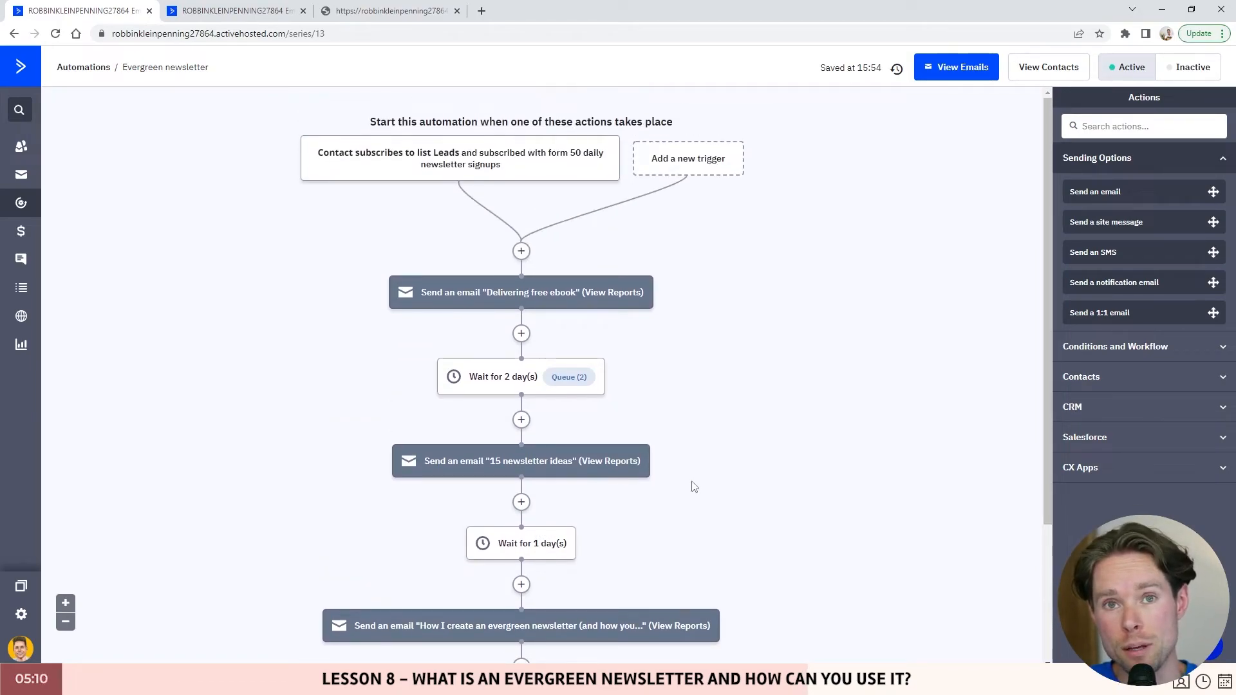
pyautogui.moveTo(528, 469)
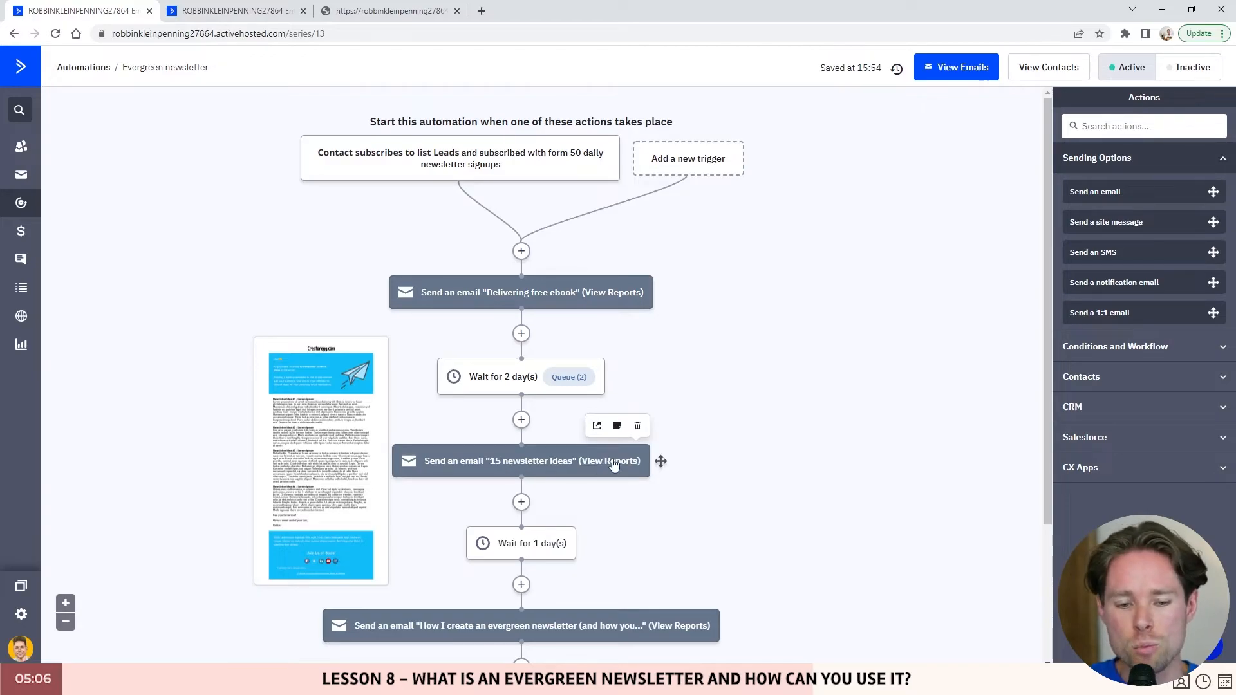
# - Move only the '15 newsletter ideas' email step above the 2-day wait
pyautogui.moveTo(489, 466); pyautogui.dragTo(526, 468)
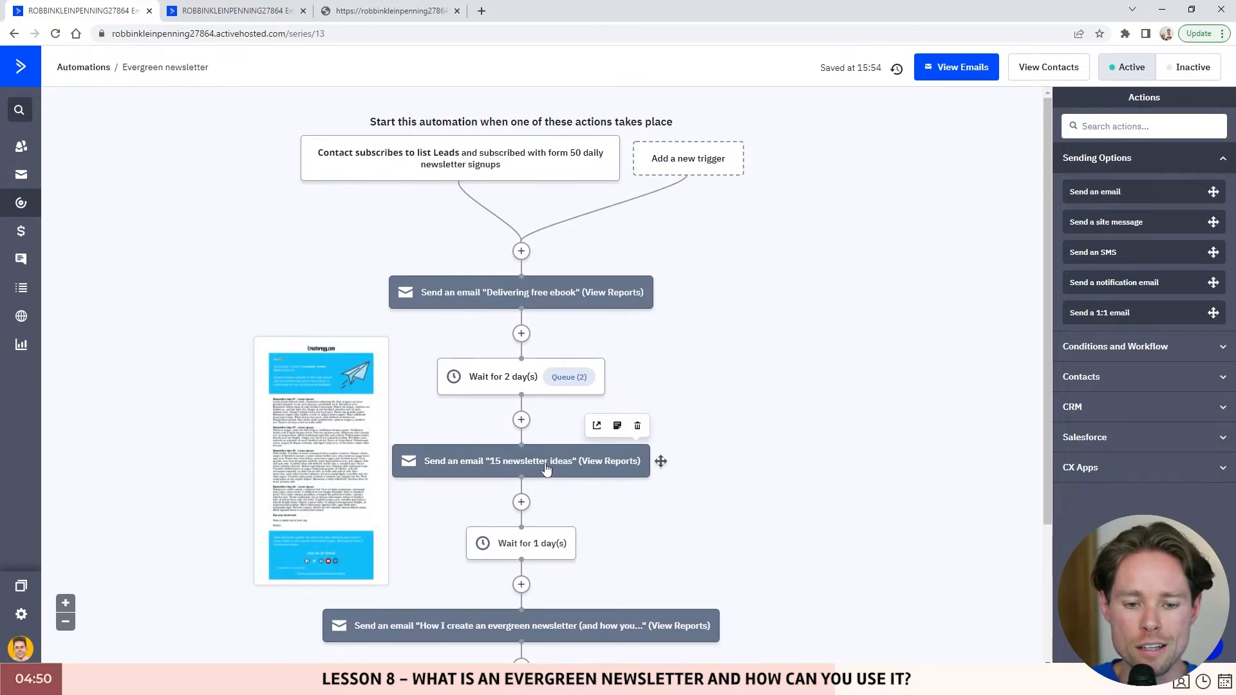
pyautogui.moveTo(546, 468); pyautogui.dragTo(521, 341)
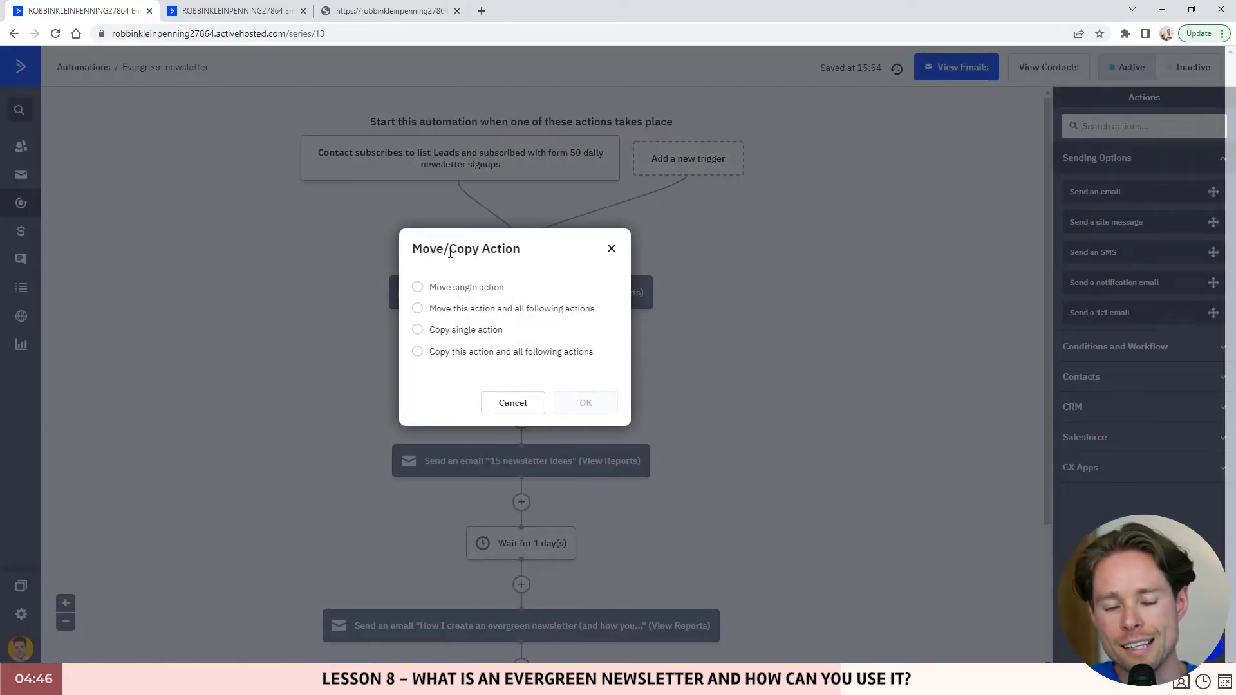
pyautogui.moveTo(450, 252); pyautogui.dragTo(415, 253)
pyautogui.click(458, 291)
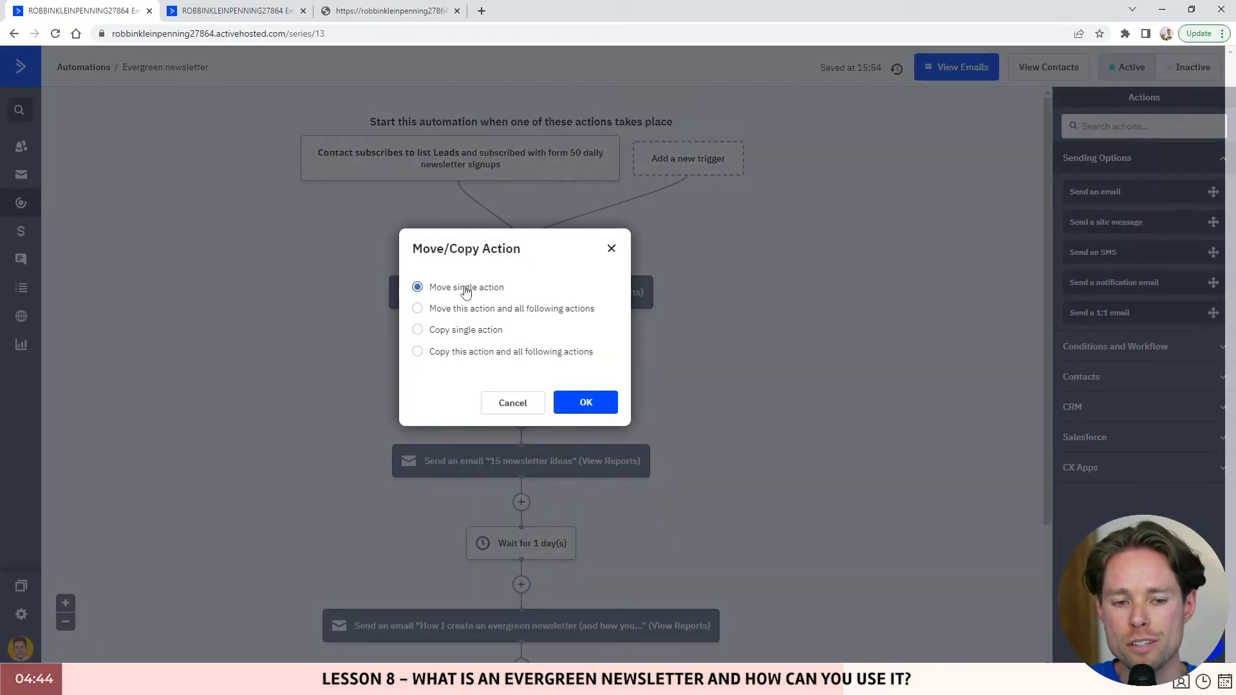
pyautogui.click(581, 404)
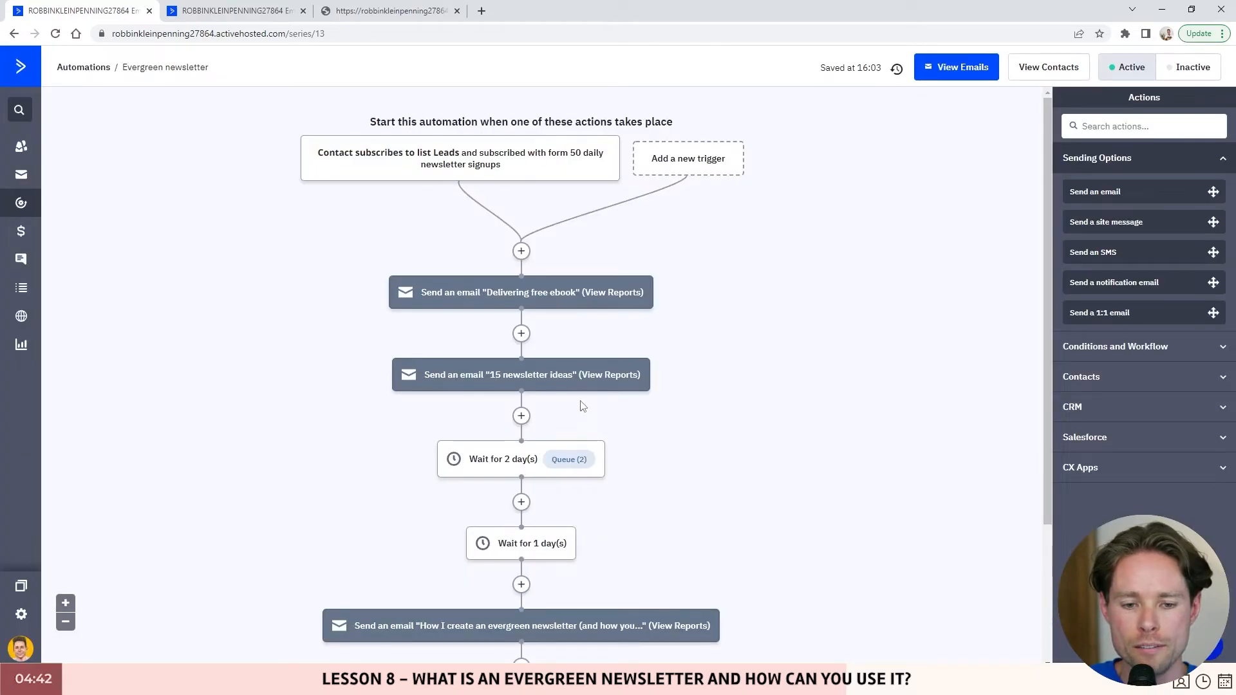
# - Move only the 'Delivering free ebook' email step below the 2-day wait
pyautogui.scroll(-1, 554, 321)
pyautogui.moveTo(529, 231); pyautogui.dragTo(529, 442)
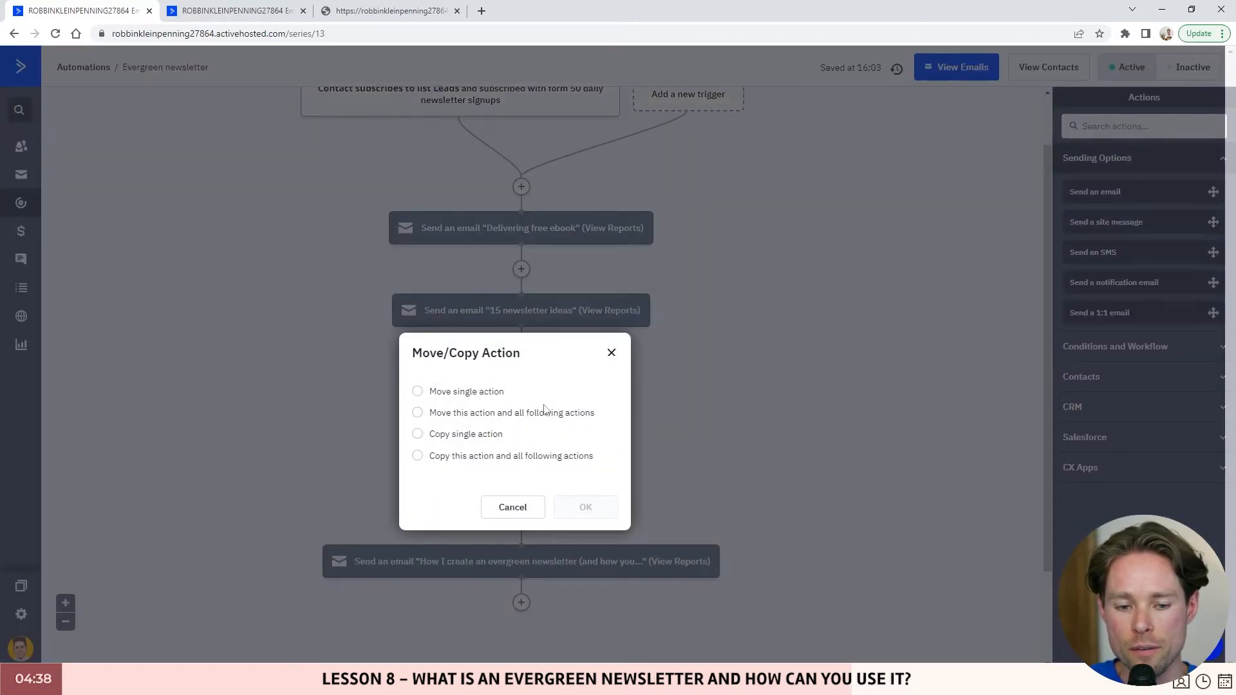
pyautogui.click(417, 392)
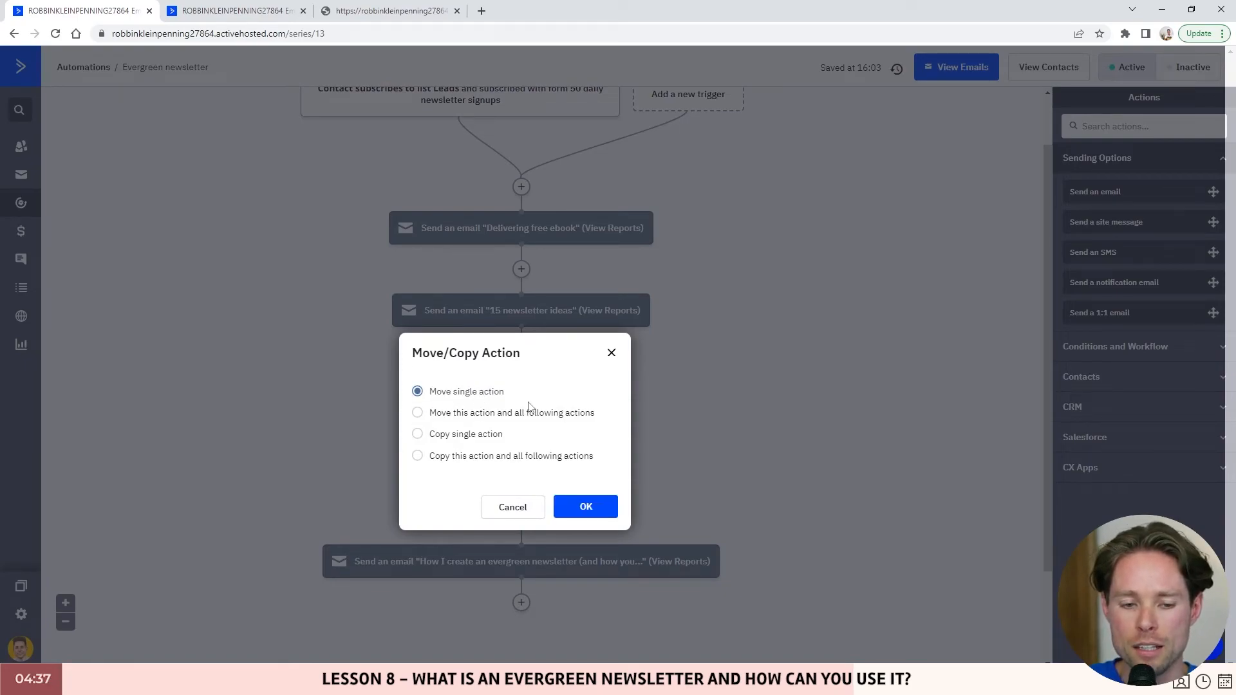
pyautogui.click(585, 506)
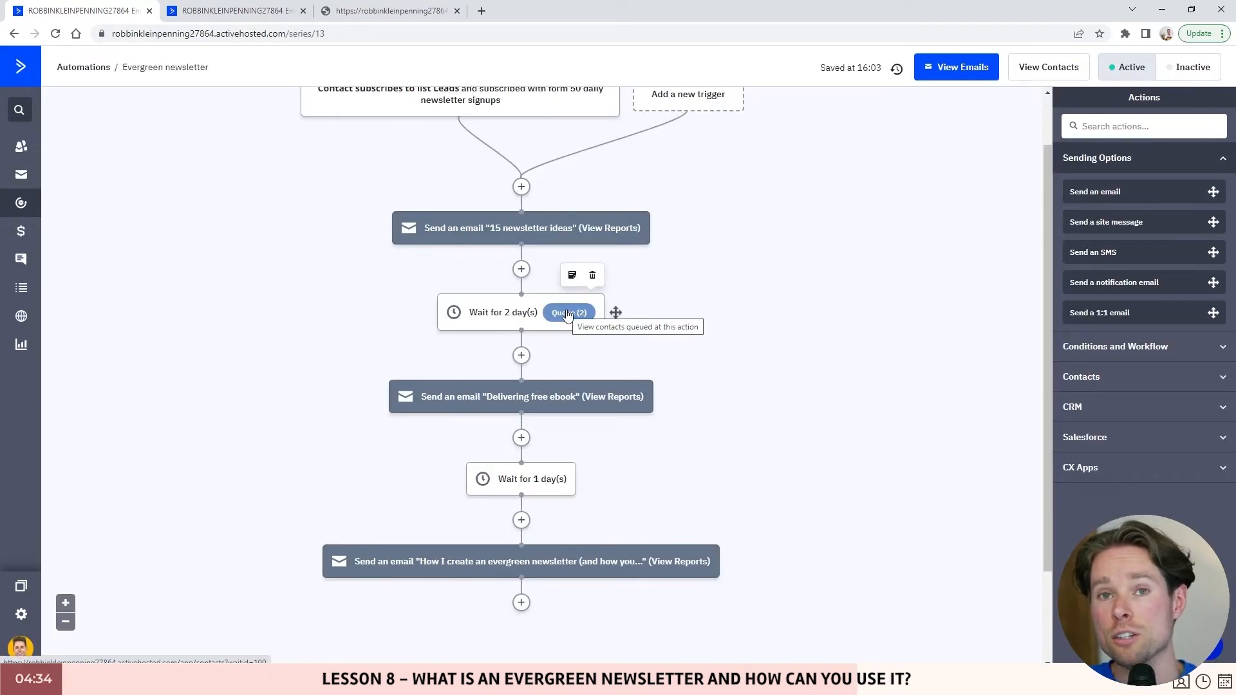
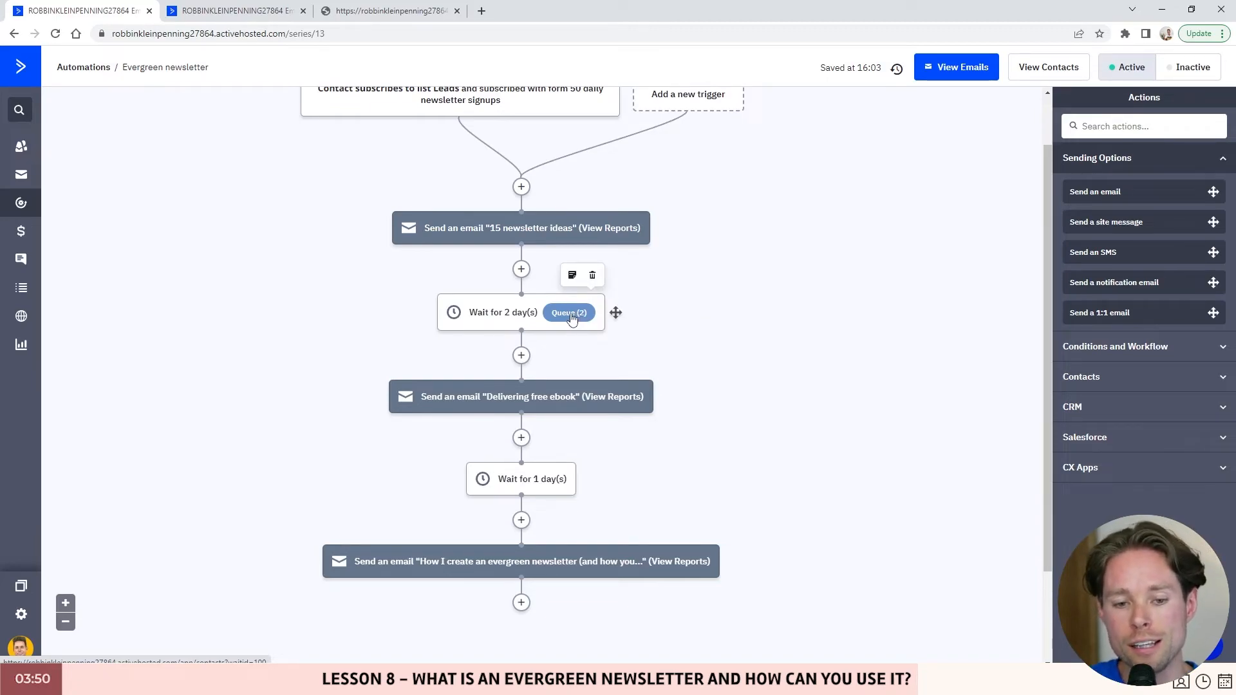
# - From the 2-day wait's queue, open the waiting contact's Evergreen newsletter runs
pyautogui.click(576, 320)
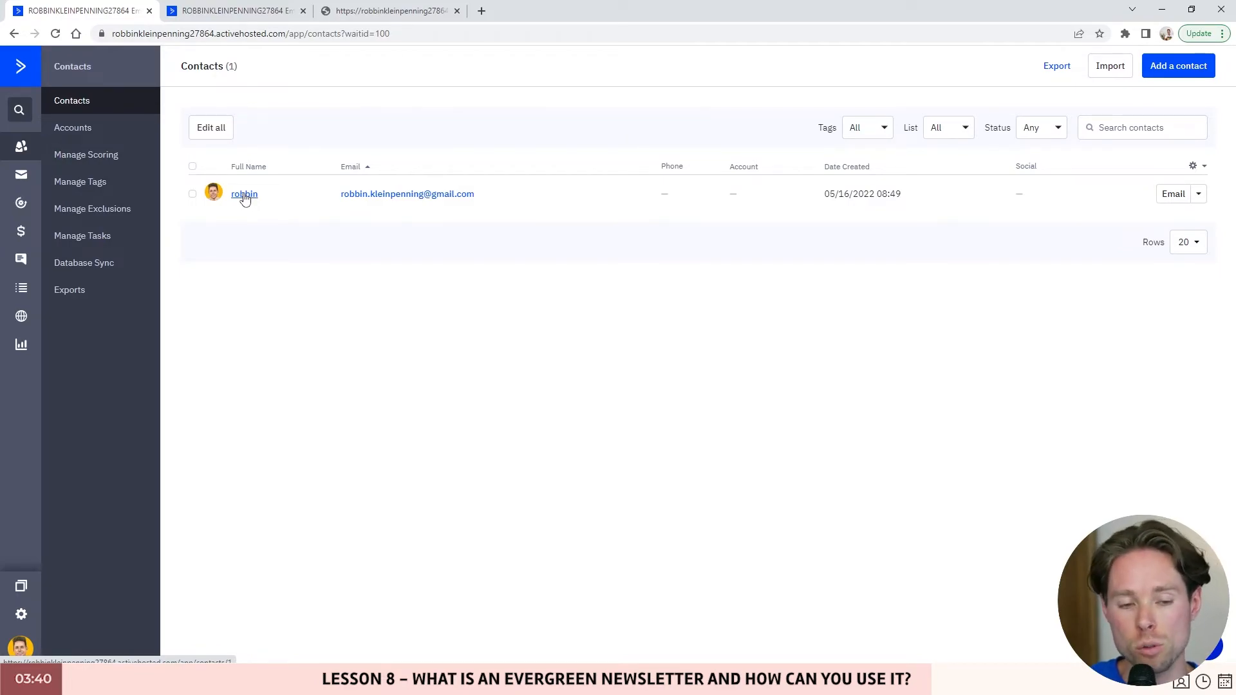
pyautogui.click(252, 200)
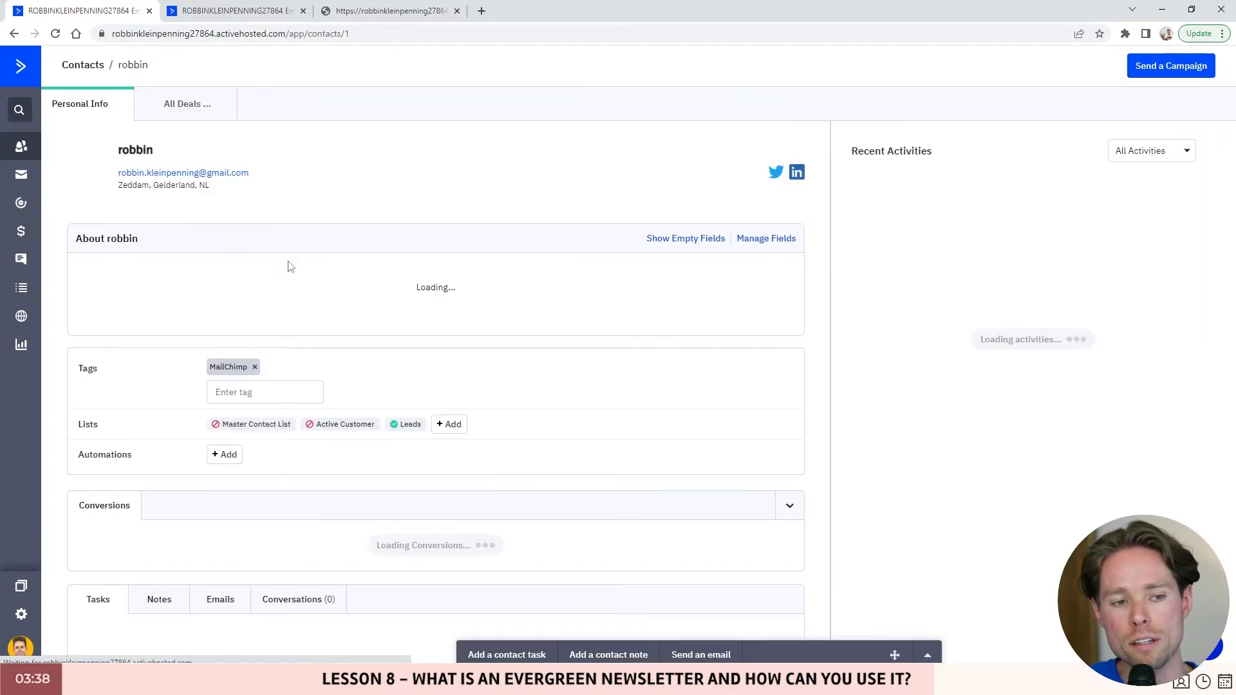
pyautogui.scroll(-4, 367, 303)
pyautogui.moveTo(77, 421); pyautogui.dragTo(135, 430)
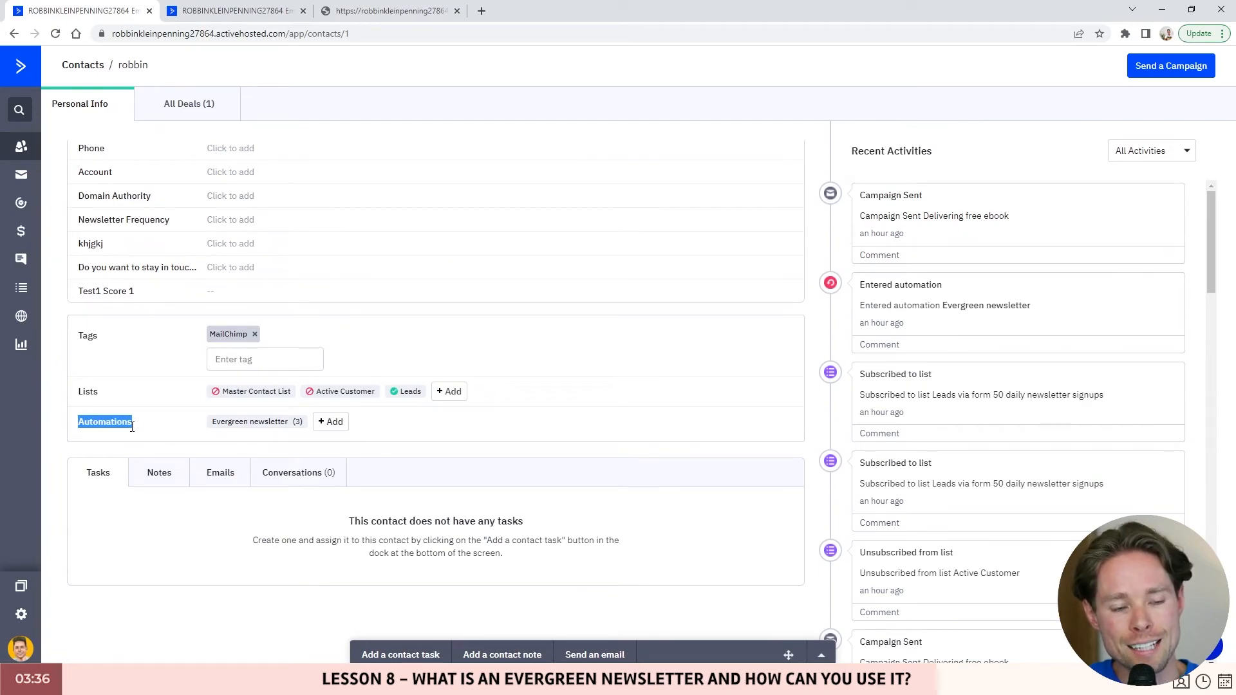
pyautogui.click(255, 430)
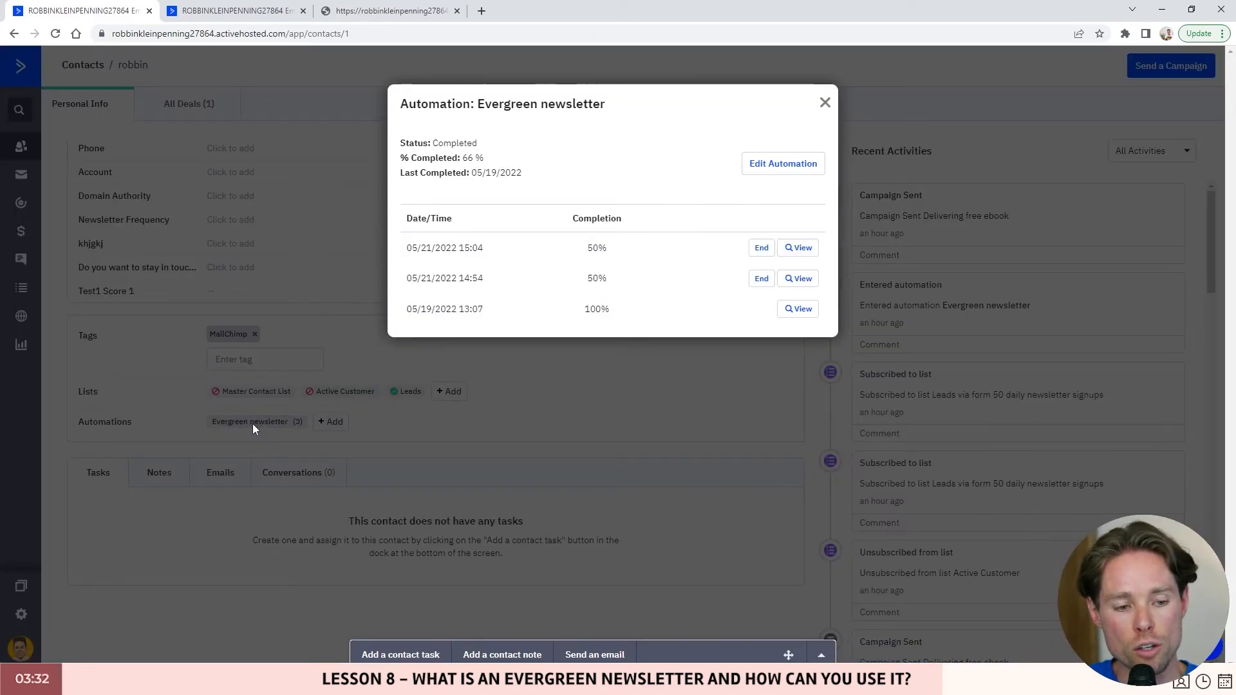
# - End both 50% runs so all three show 100% complete, then return to the editor
pyautogui.click(762, 278)
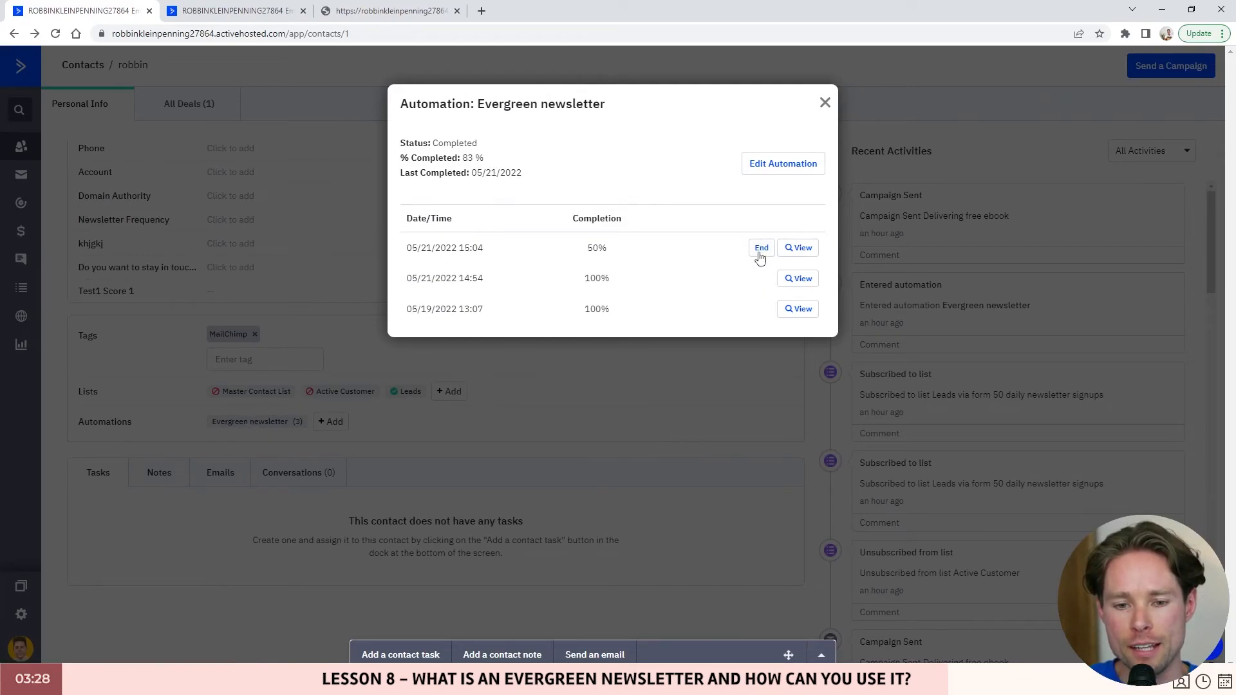
pyautogui.tripleClick(543, 253)
pyautogui.click(761, 248)
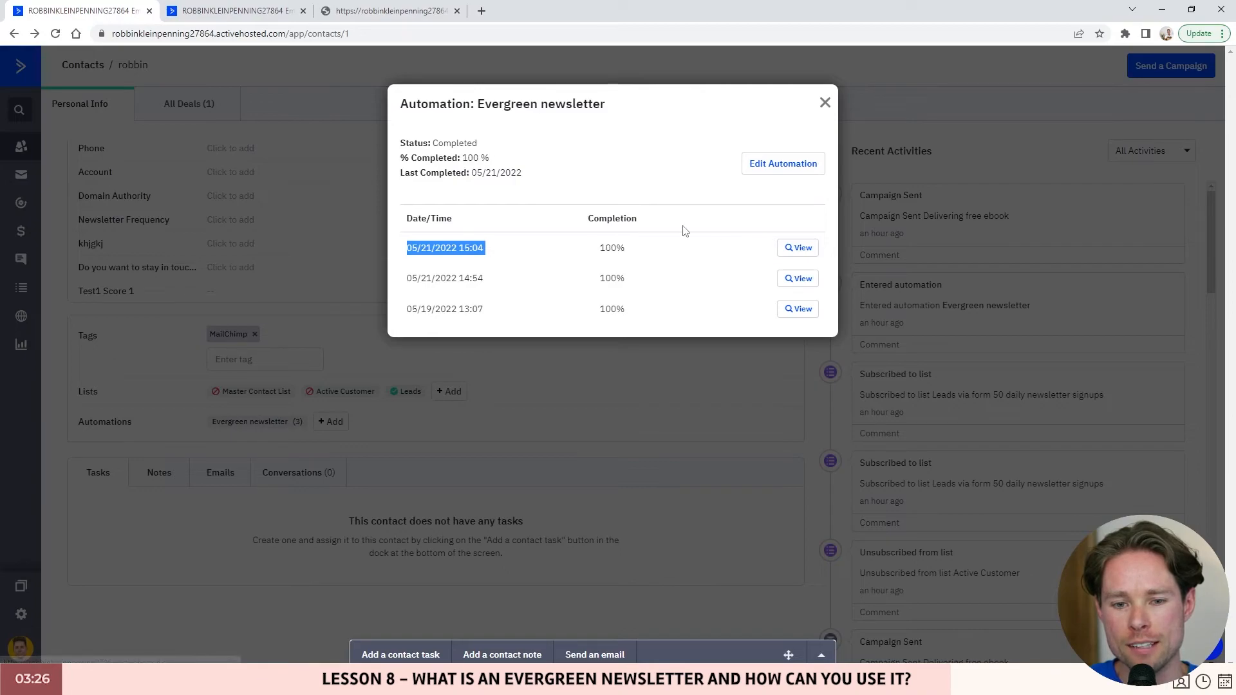
pyautogui.click(825, 104)
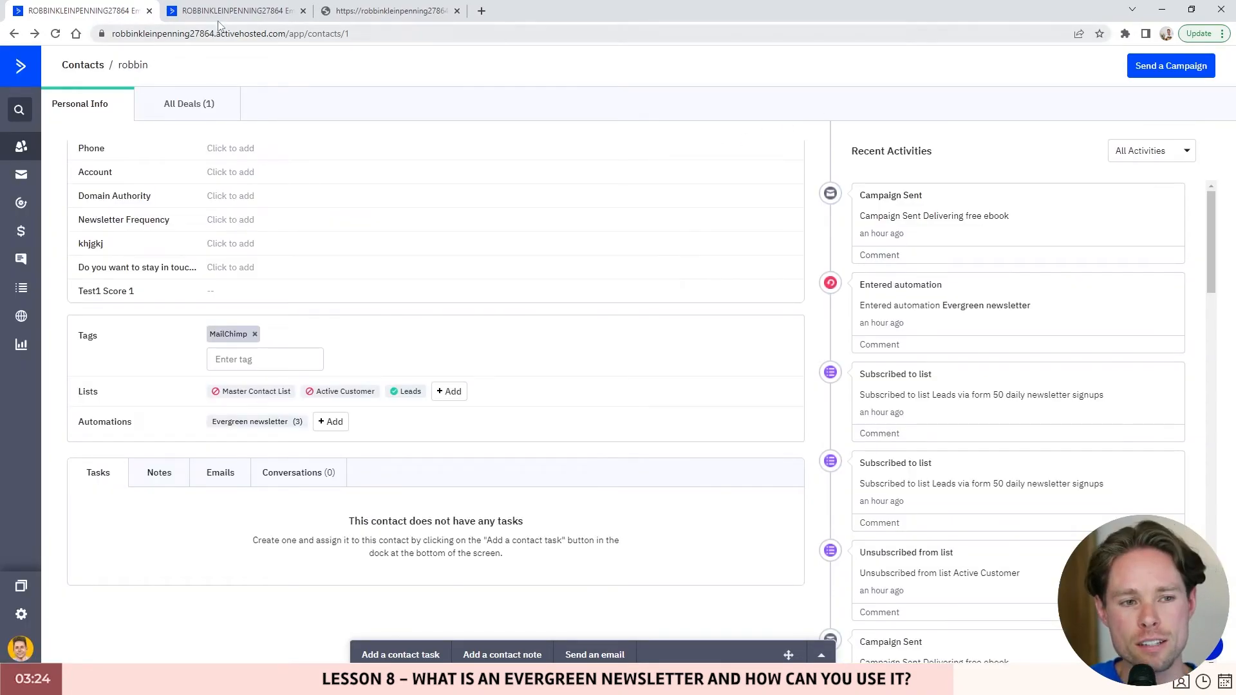
pyautogui.click(222, 12)
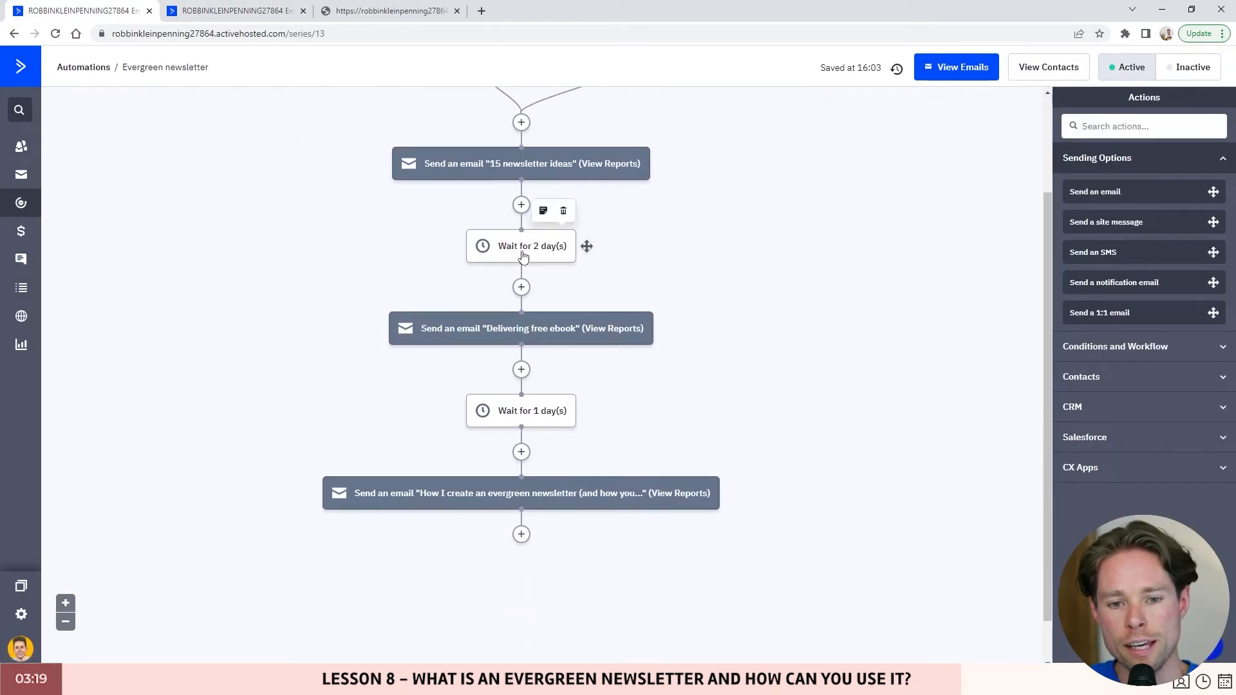
# - Check the 50 Daily Newsletter Signups landing page, then head back to the Automations list
pyautogui.scroll(1, 589, 267)
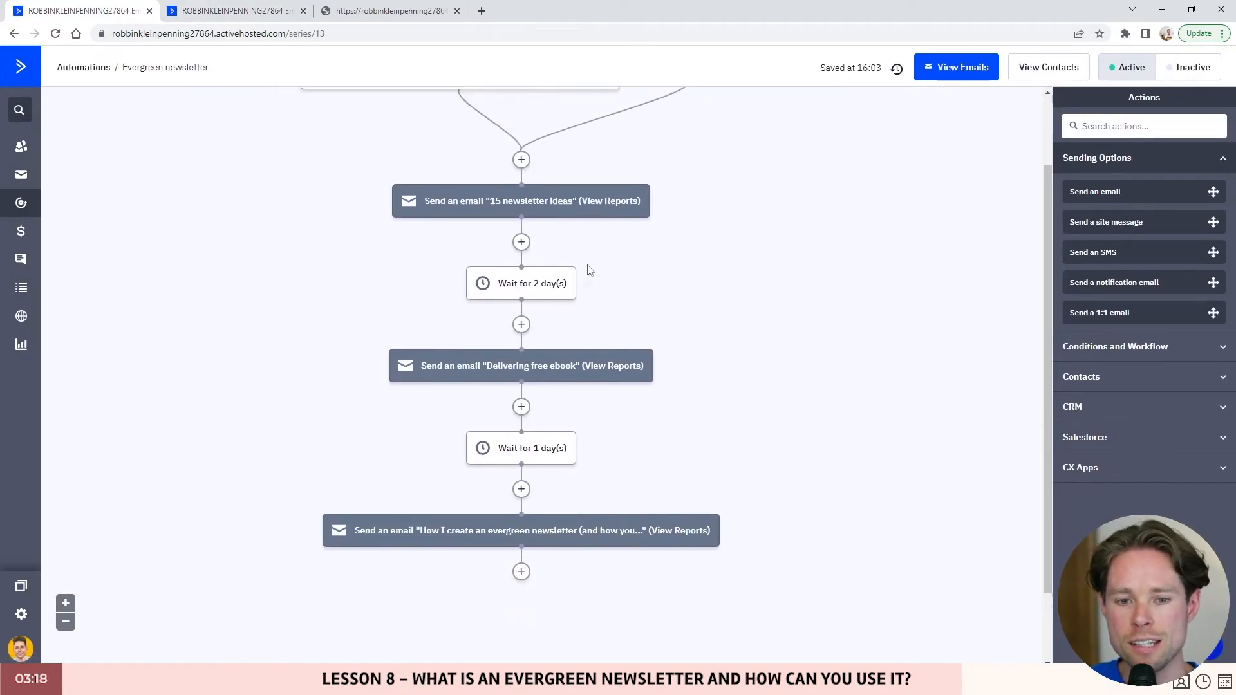
pyautogui.moveTo(589, 271); pyautogui.dragTo(586, 367)
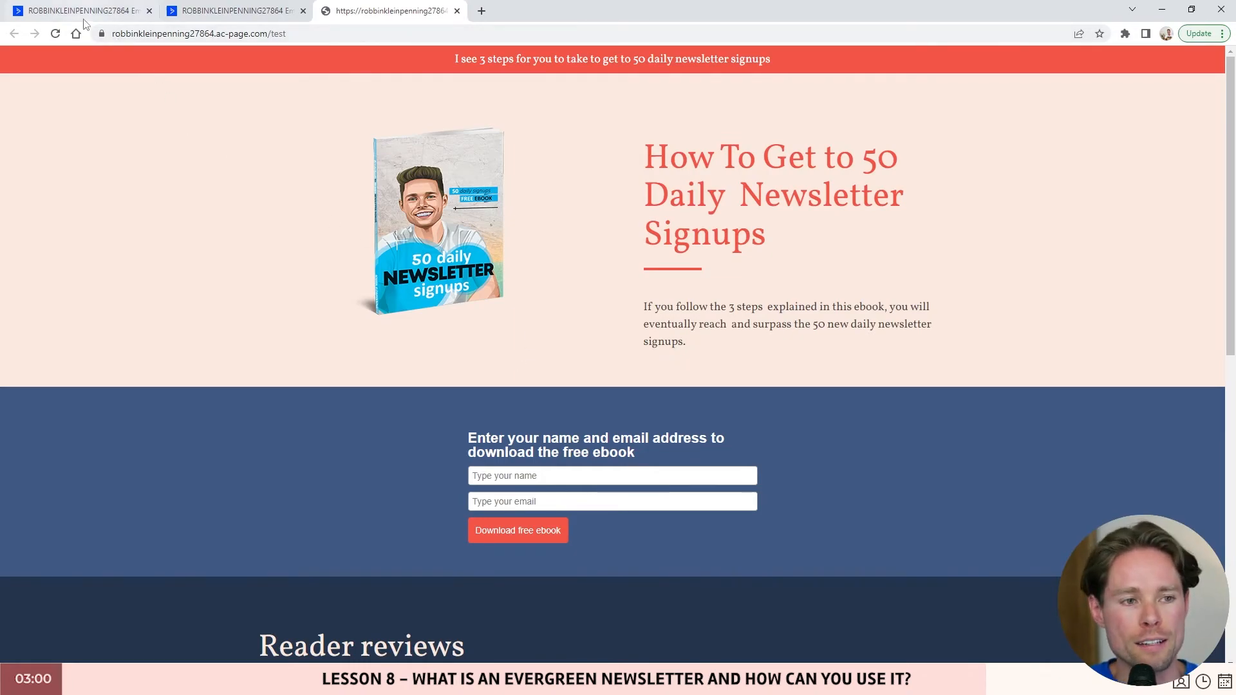
pyautogui.click(98, 8)
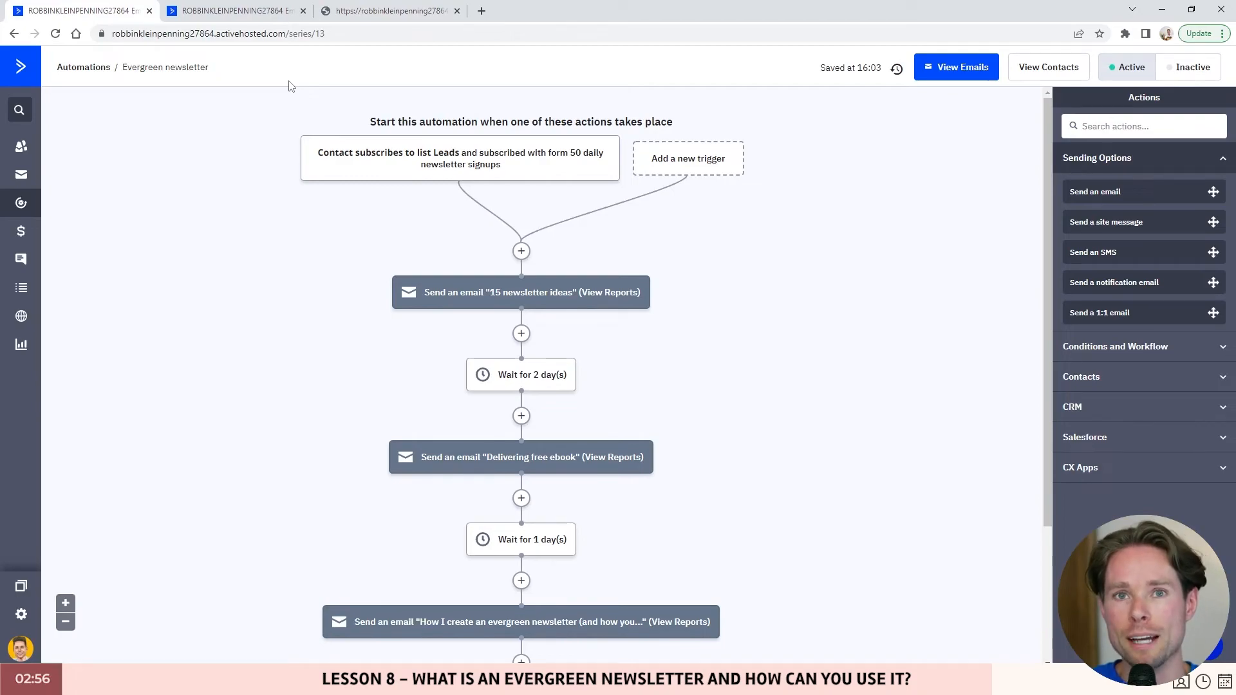
pyautogui.click(383, 13)
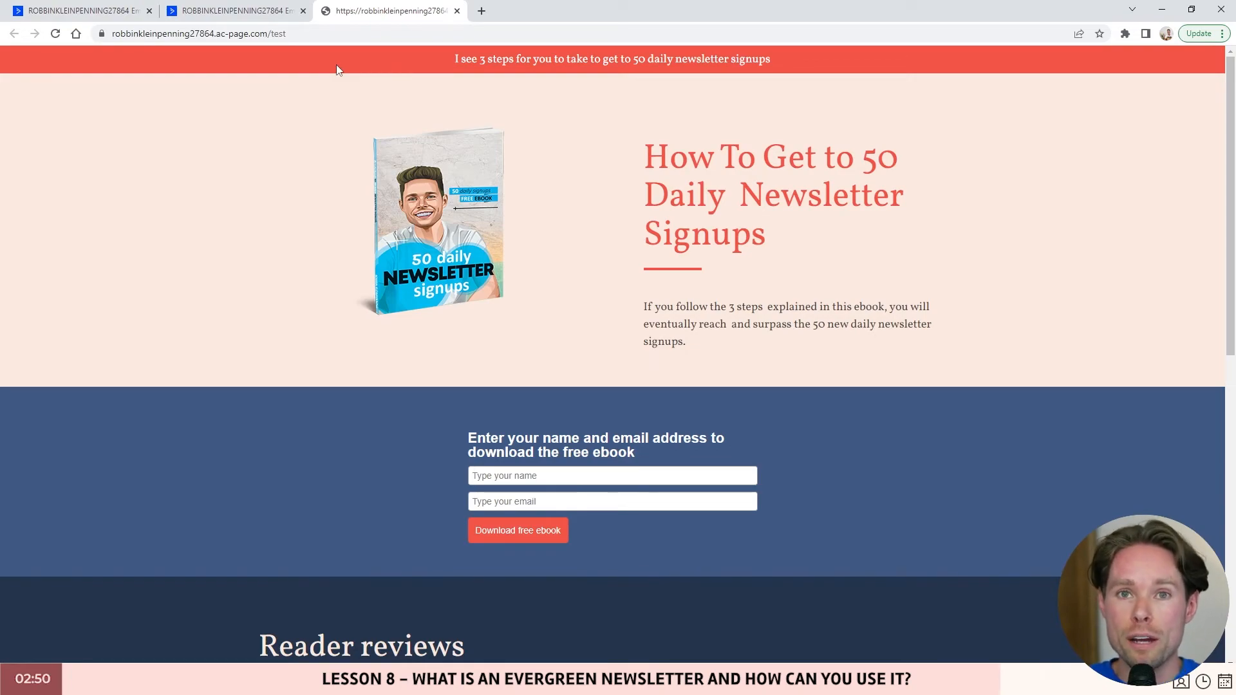
pyautogui.click(84, 11)
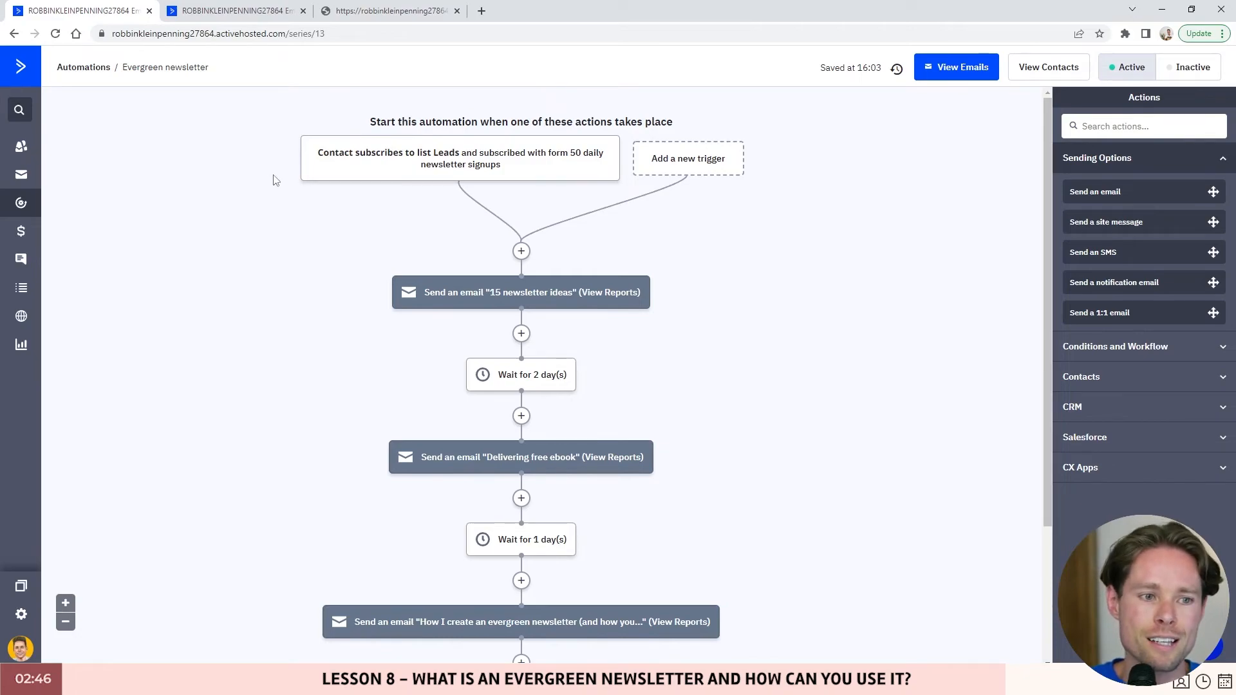
pyautogui.click(90, 68)
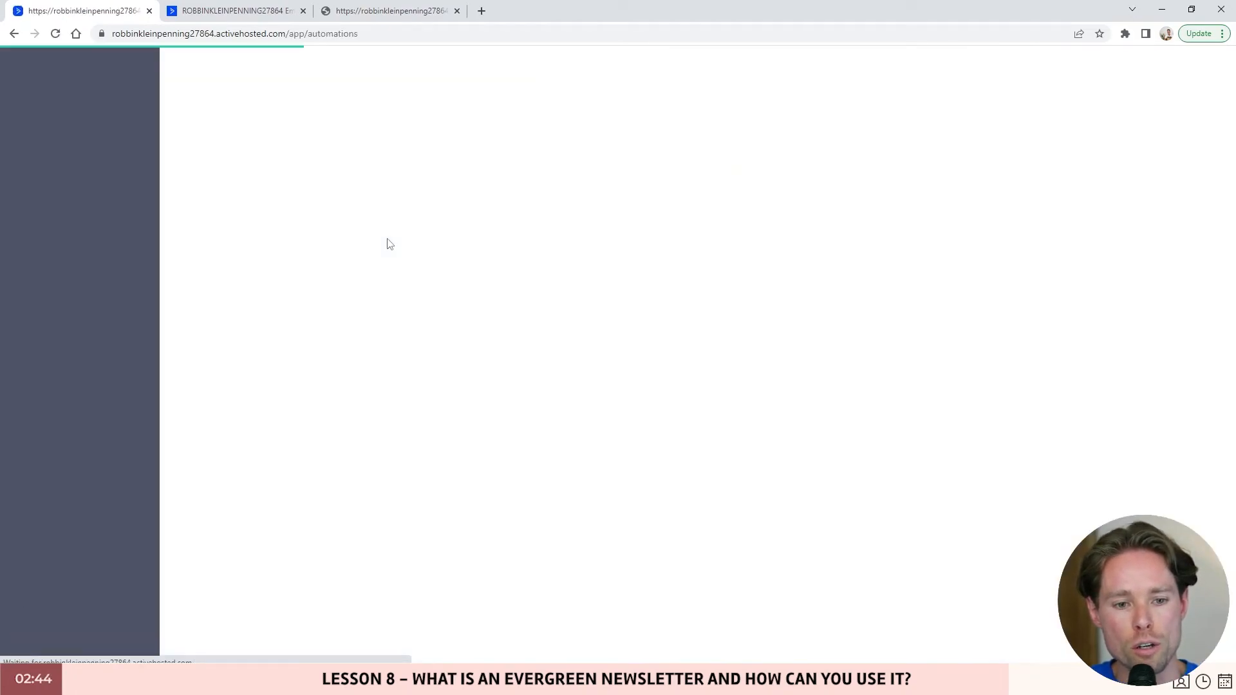
# - Copy the Evergreen newsletter automation and open the copy for editing
pyautogui.click(1197, 410)
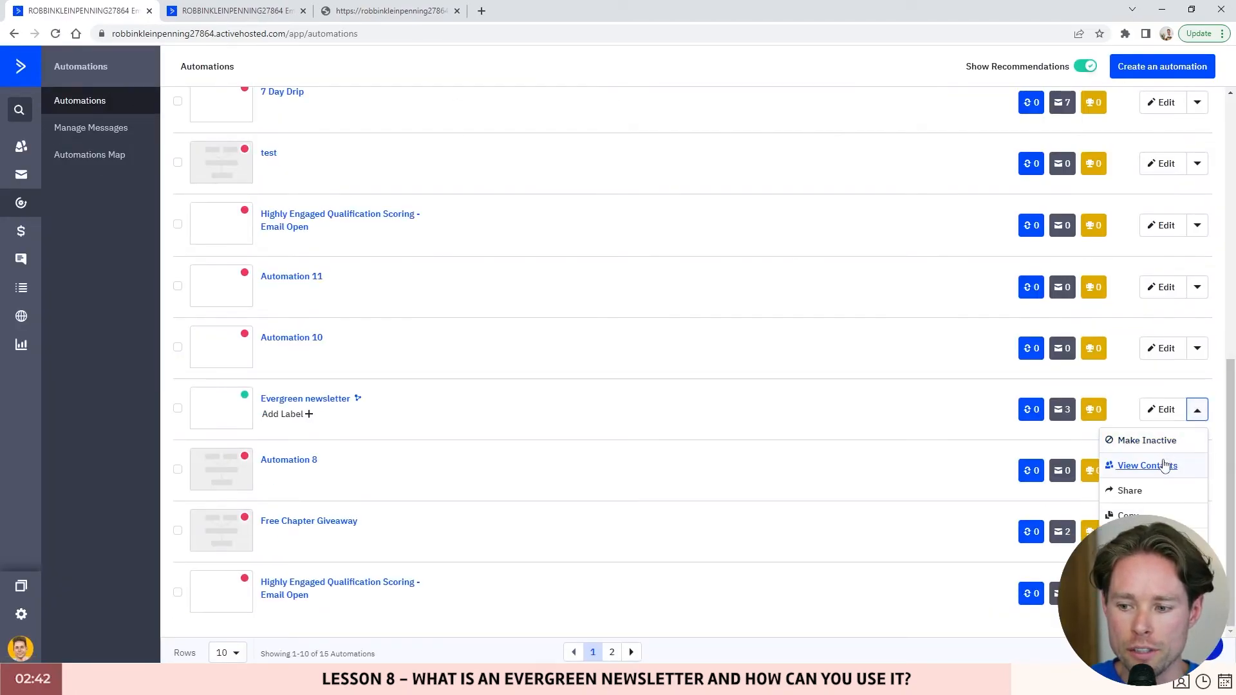
pyautogui.click(1127, 516)
pyautogui.click(756, 210)
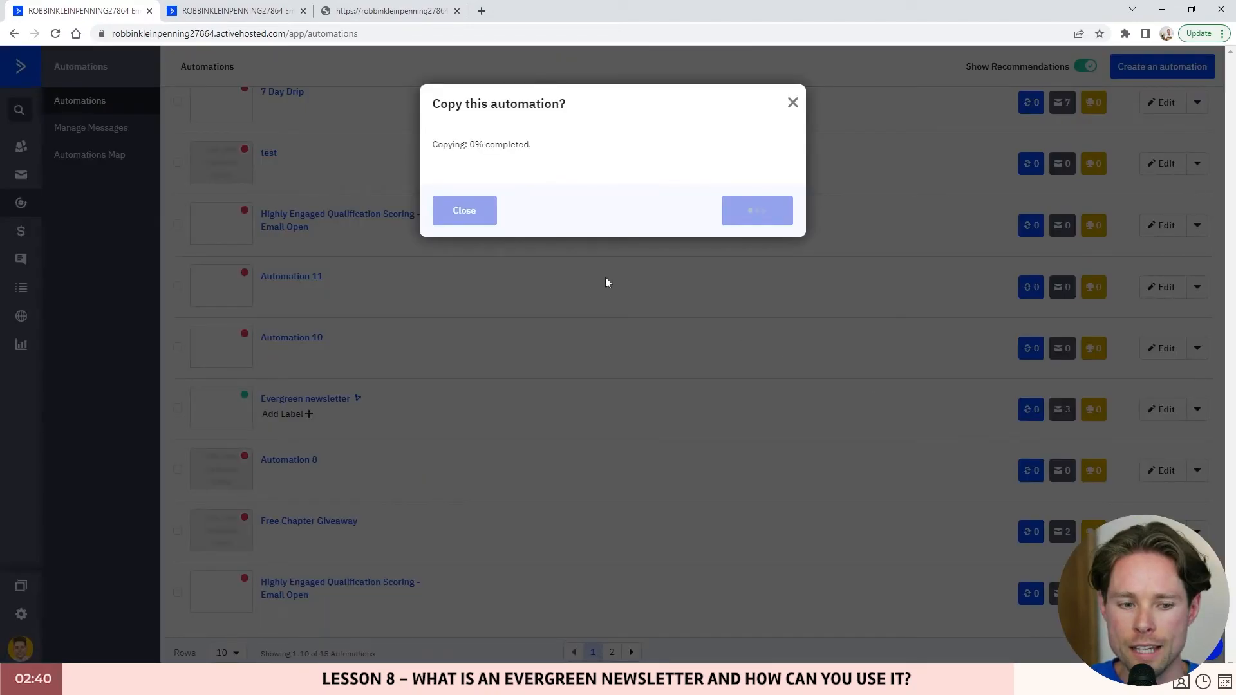
pyautogui.click(742, 223)
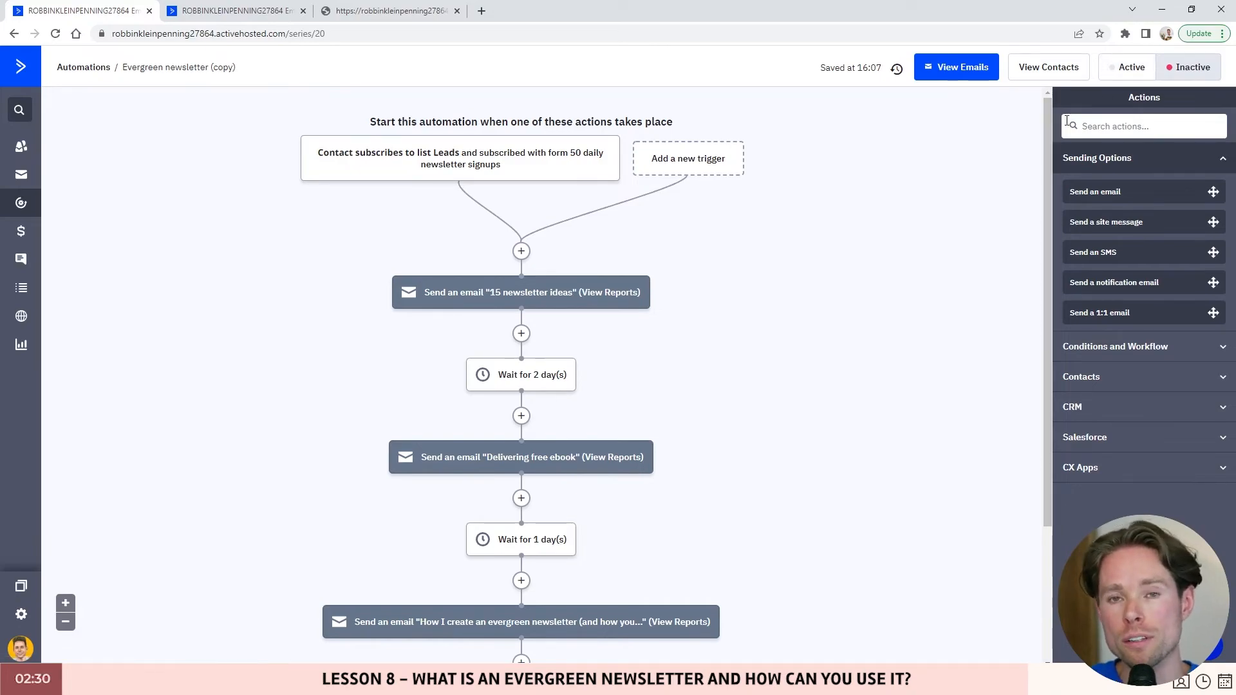
# - Change the copy's start trigger to signups from the Widget Newsletter Form
pyautogui.moveTo(533, 165)
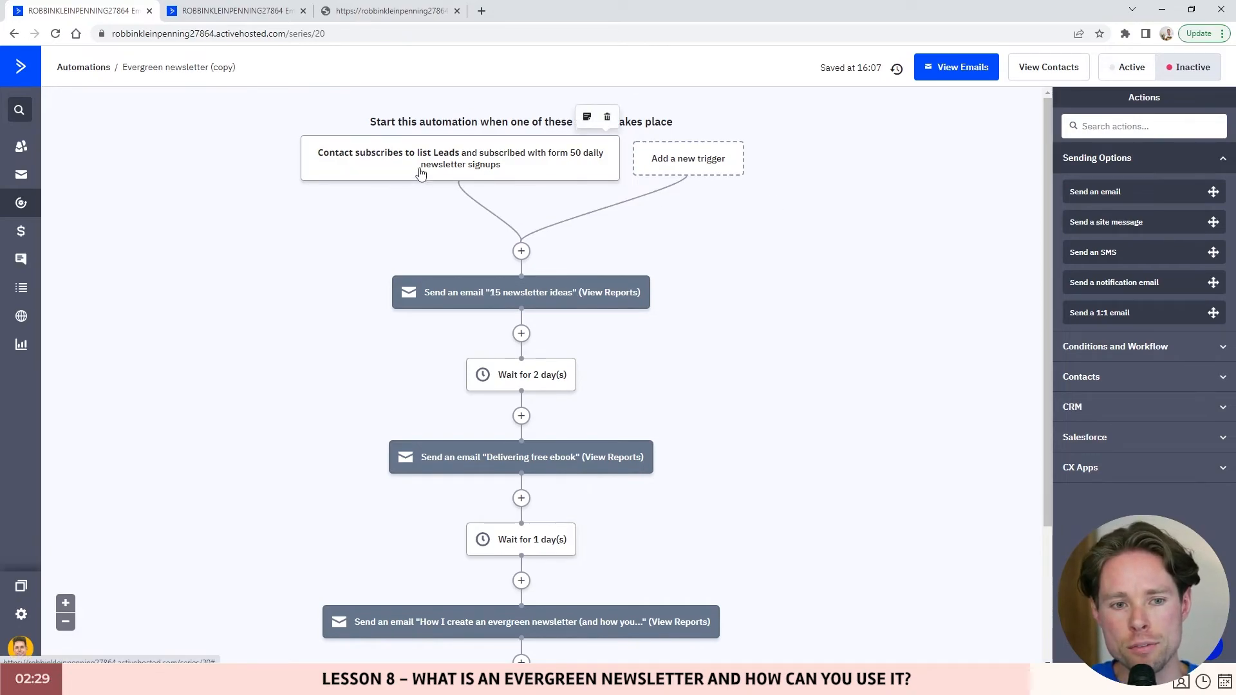
pyautogui.click(476, 159)
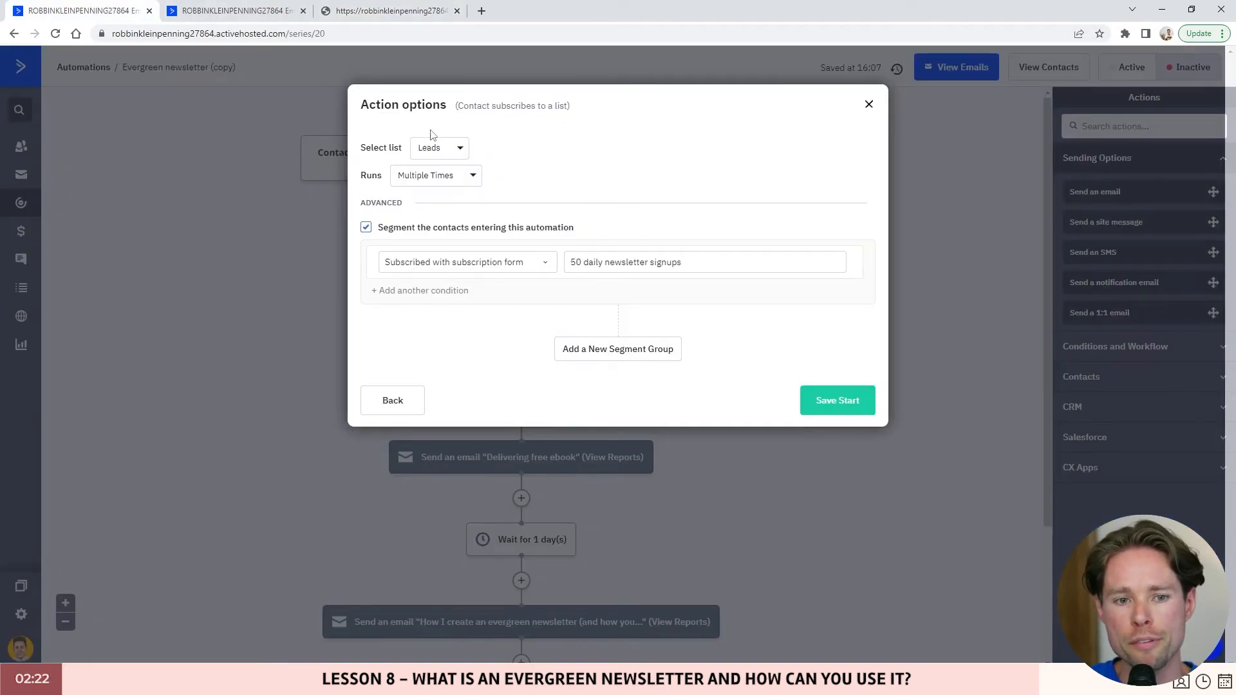
pyautogui.click(639, 269)
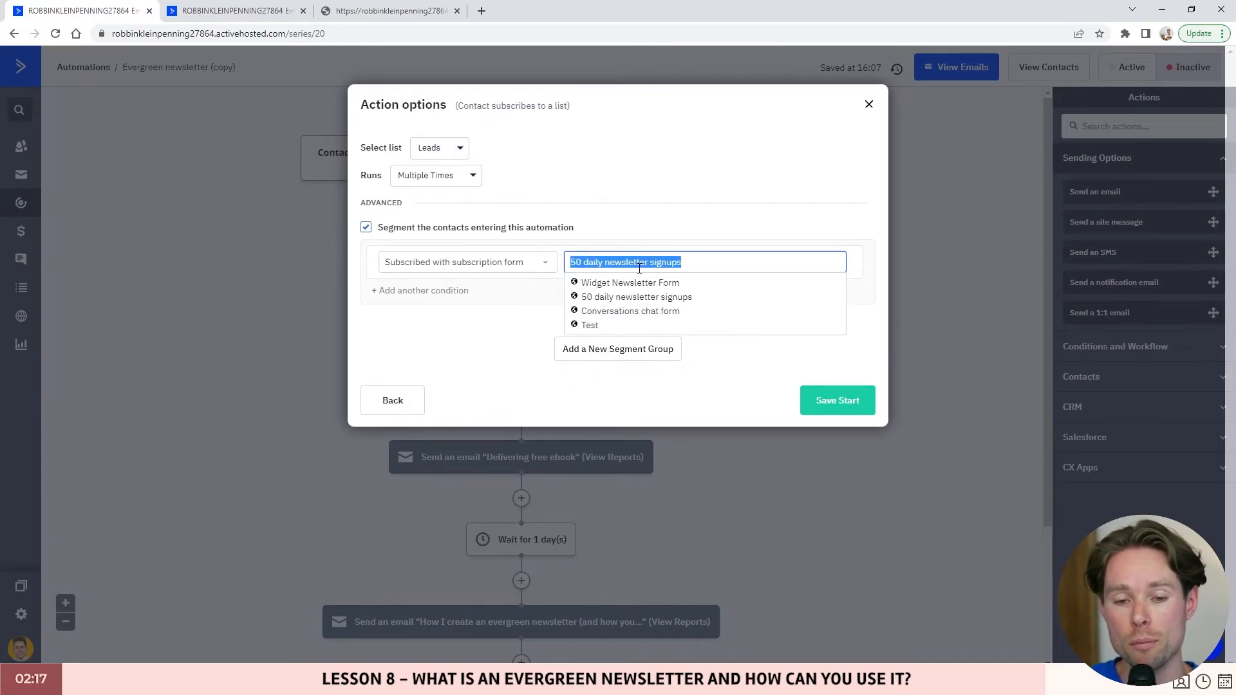
pyautogui.click(599, 287)
pyautogui.click(857, 405)
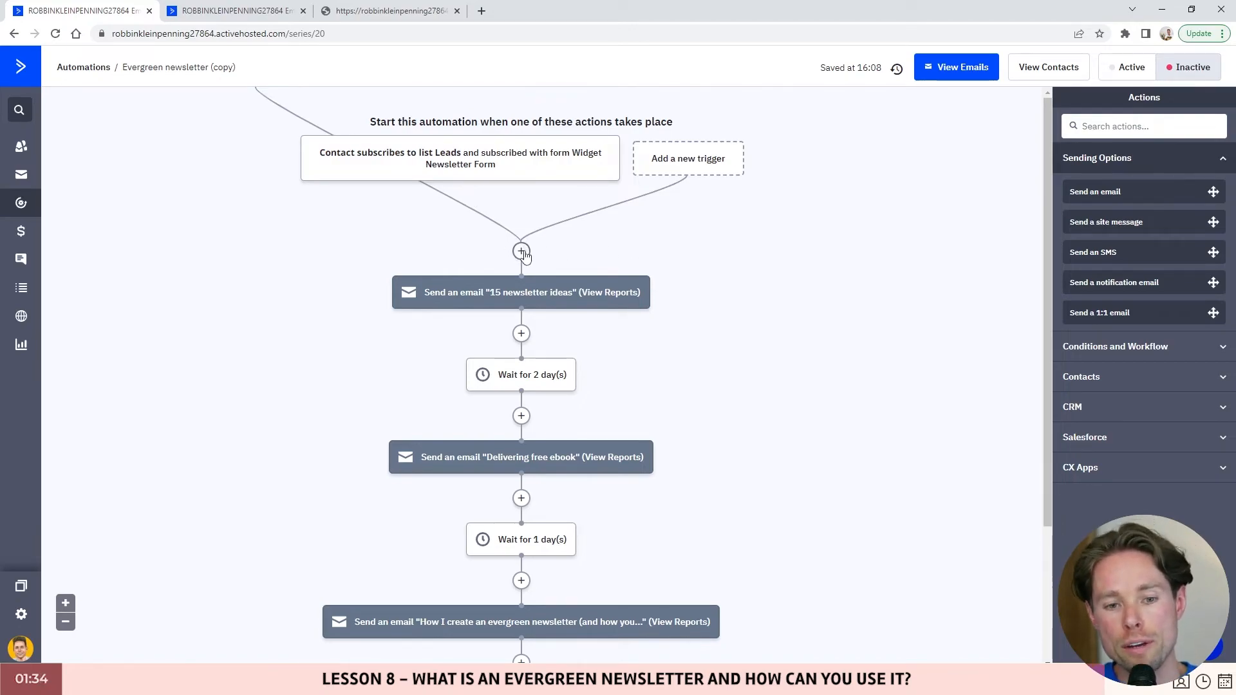
pyautogui.moveTo(528, 306)
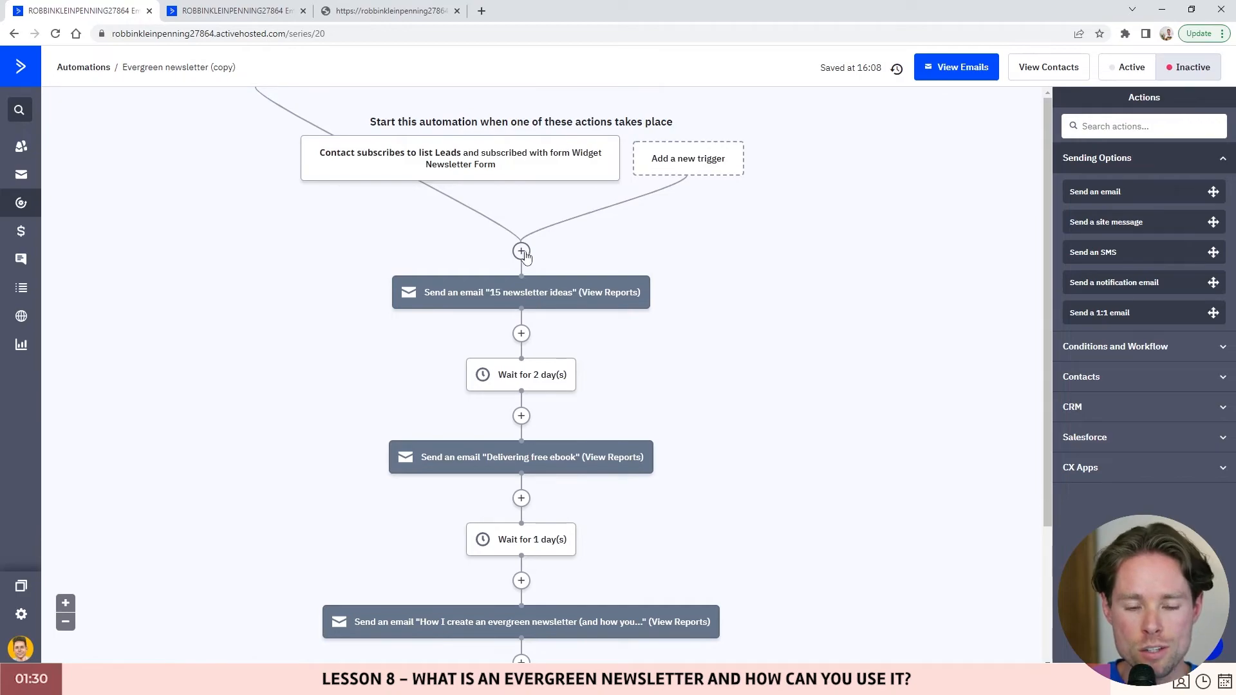
# - Insert an even split before the first email, dividing contacts indefinitely between paths A and B
pyautogui.click(522, 251)
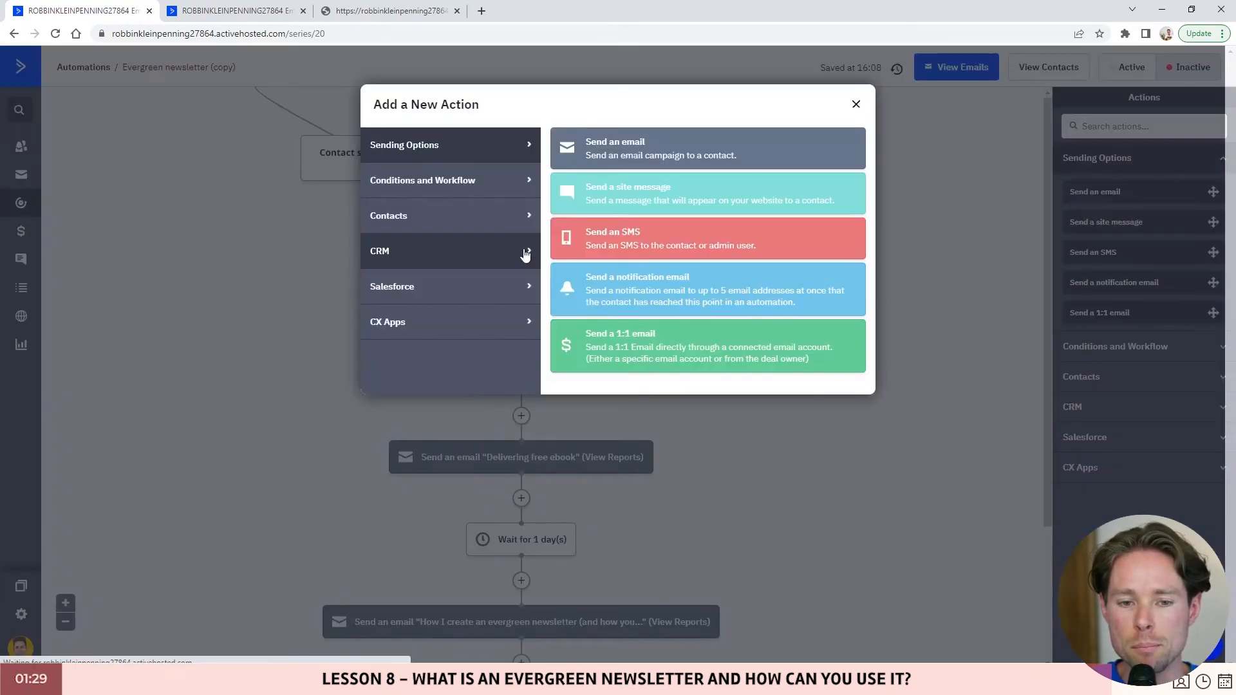
pyautogui.click(409, 186)
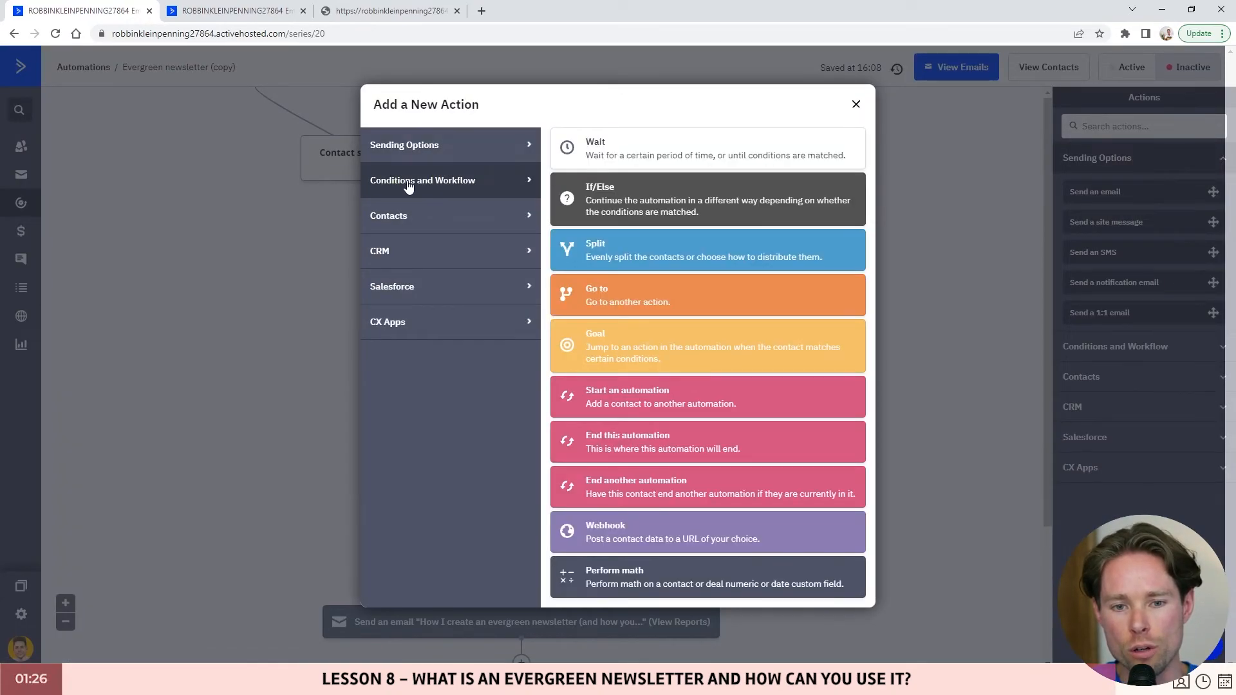
pyautogui.click(637, 248)
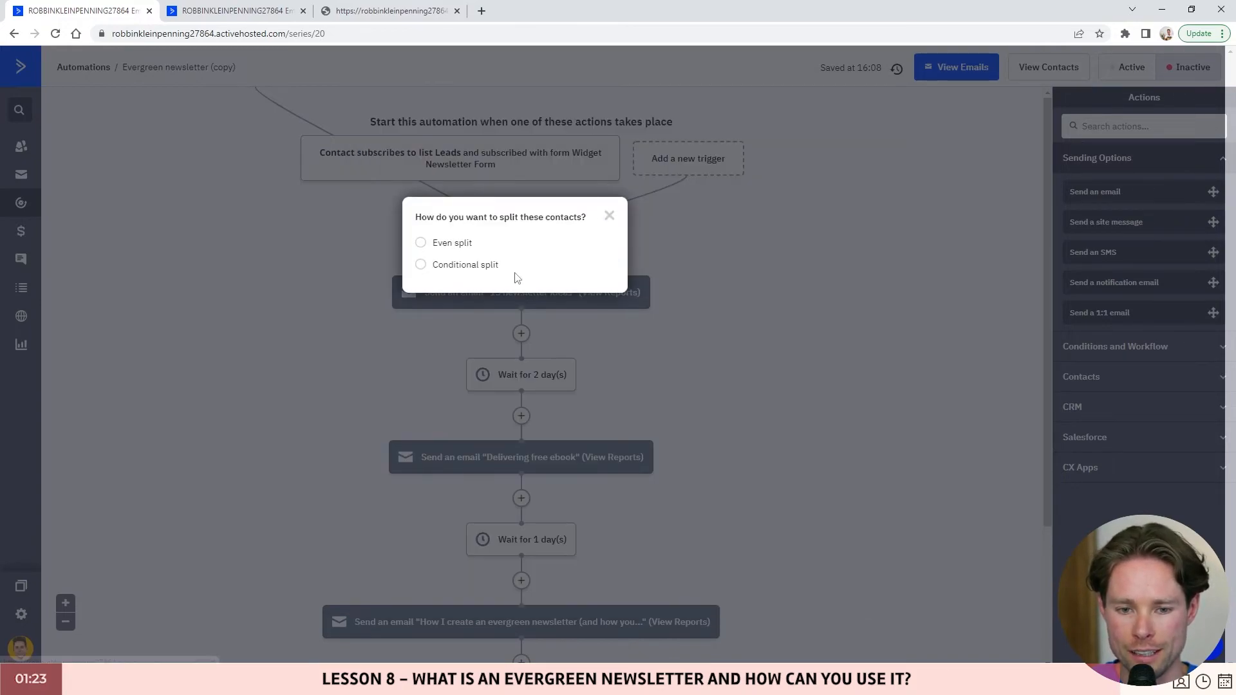
pyautogui.click(422, 243)
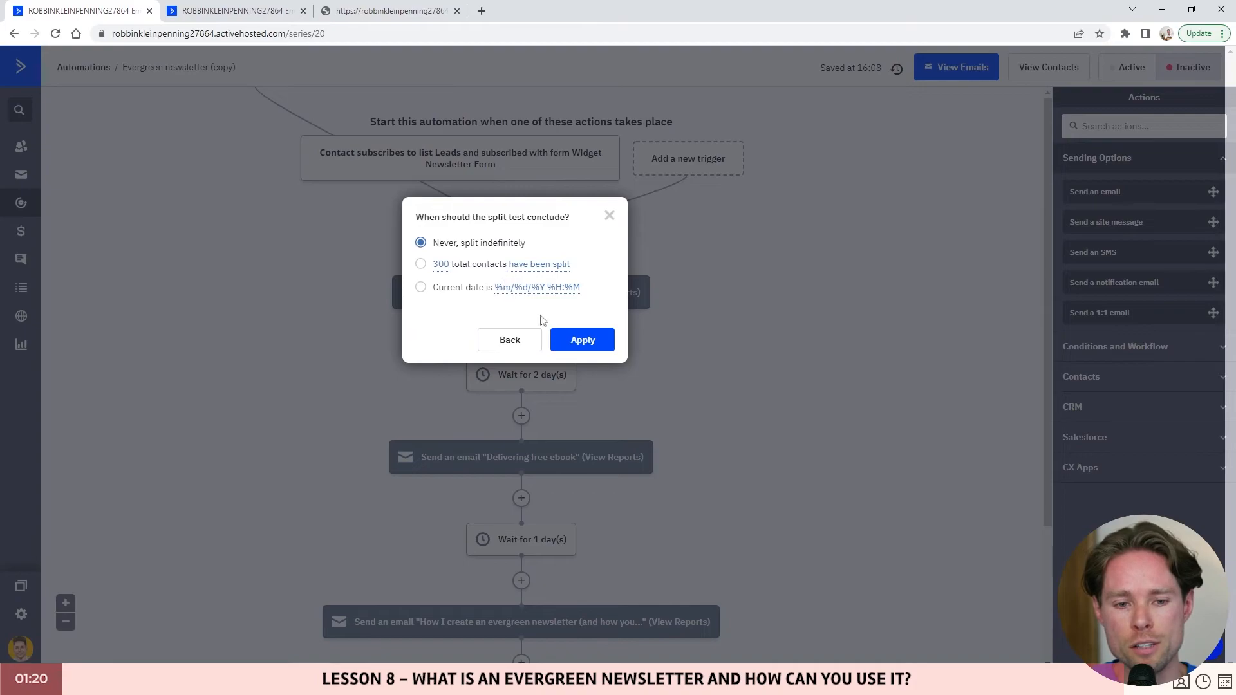
pyautogui.click(589, 340)
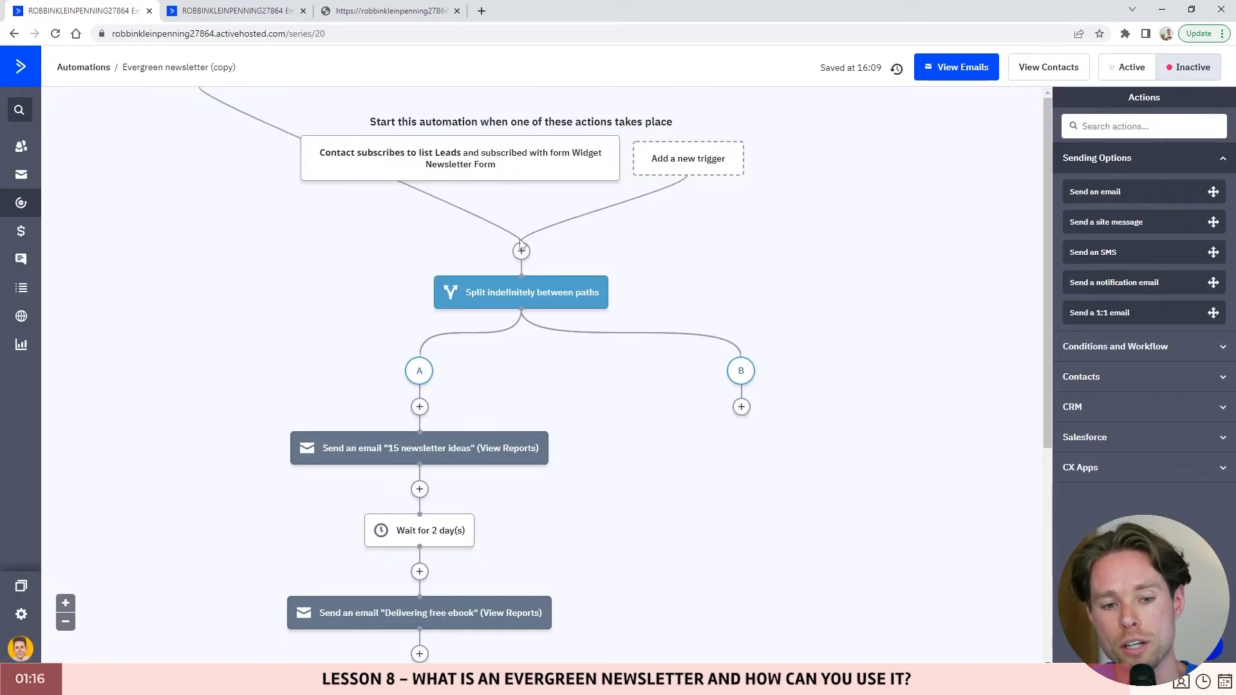
pyautogui.scroll(-1, 423, 399)
pyautogui.scroll(-1, 423, 399)
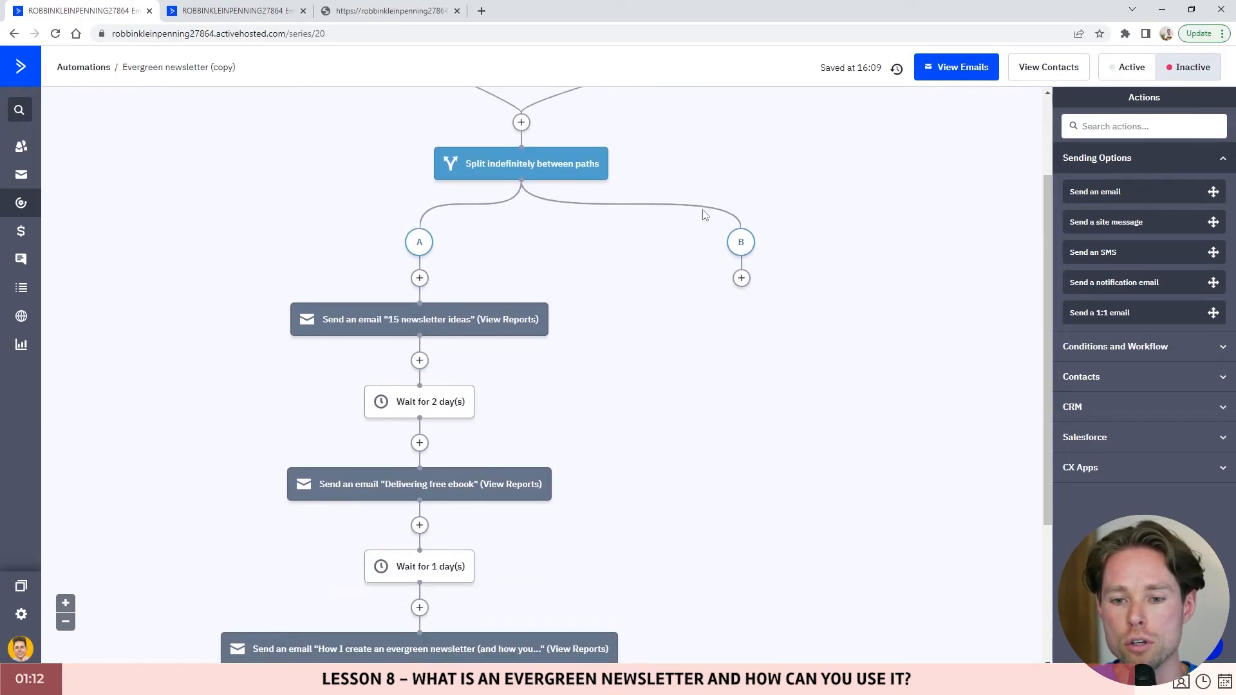
pyautogui.scroll(-1, 712, 353)
pyautogui.scroll(1, 450, 273)
pyautogui.scroll(-2, 400, 374)
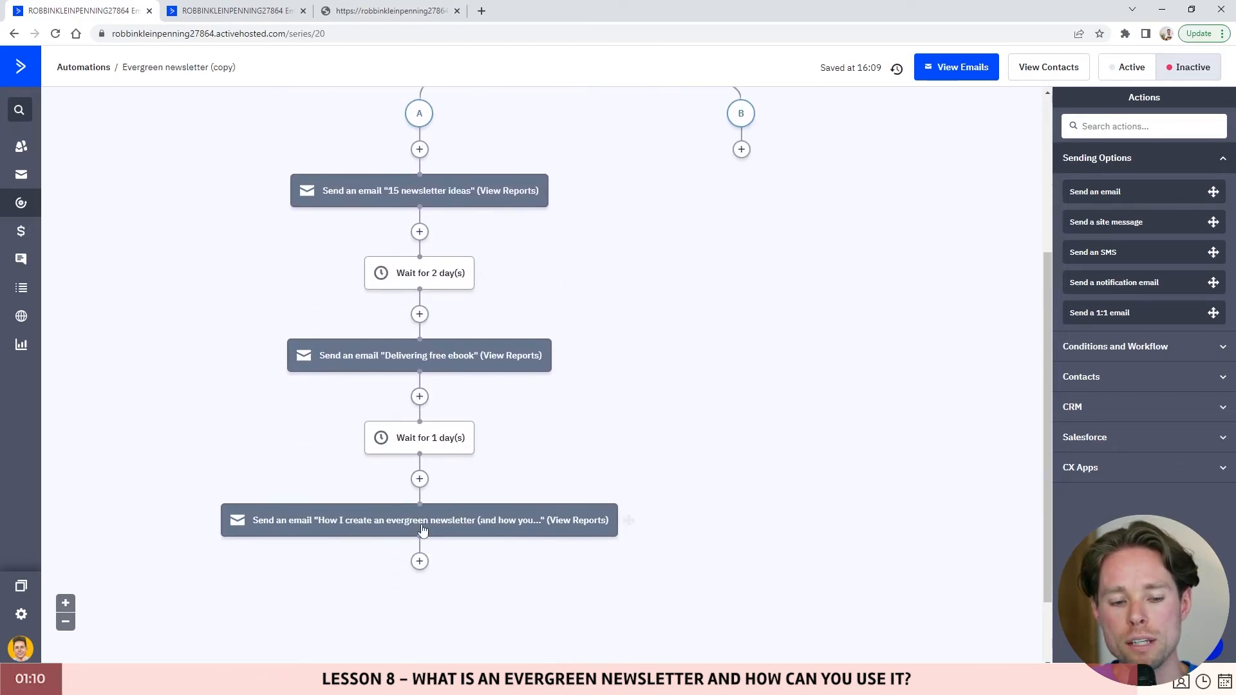
pyautogui.scroll(2, 438, 415)
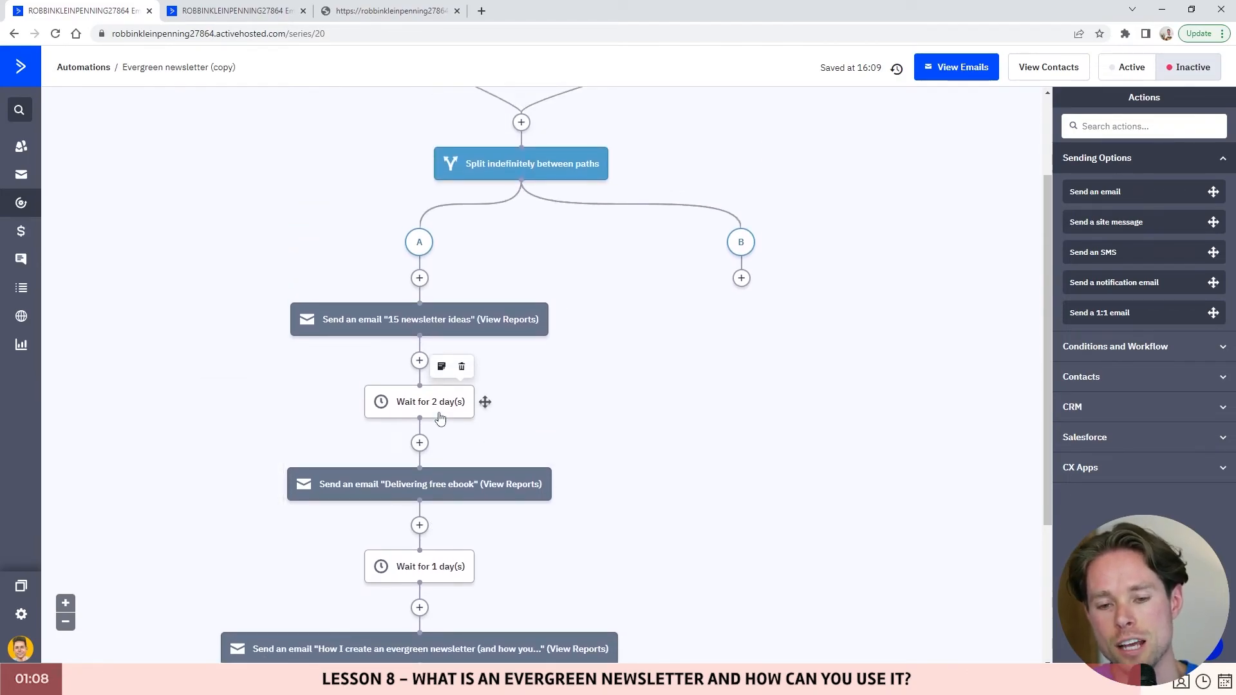
pyautogui.moveTo(737, 244)
pyautogui.scroll(1, 739, 283)
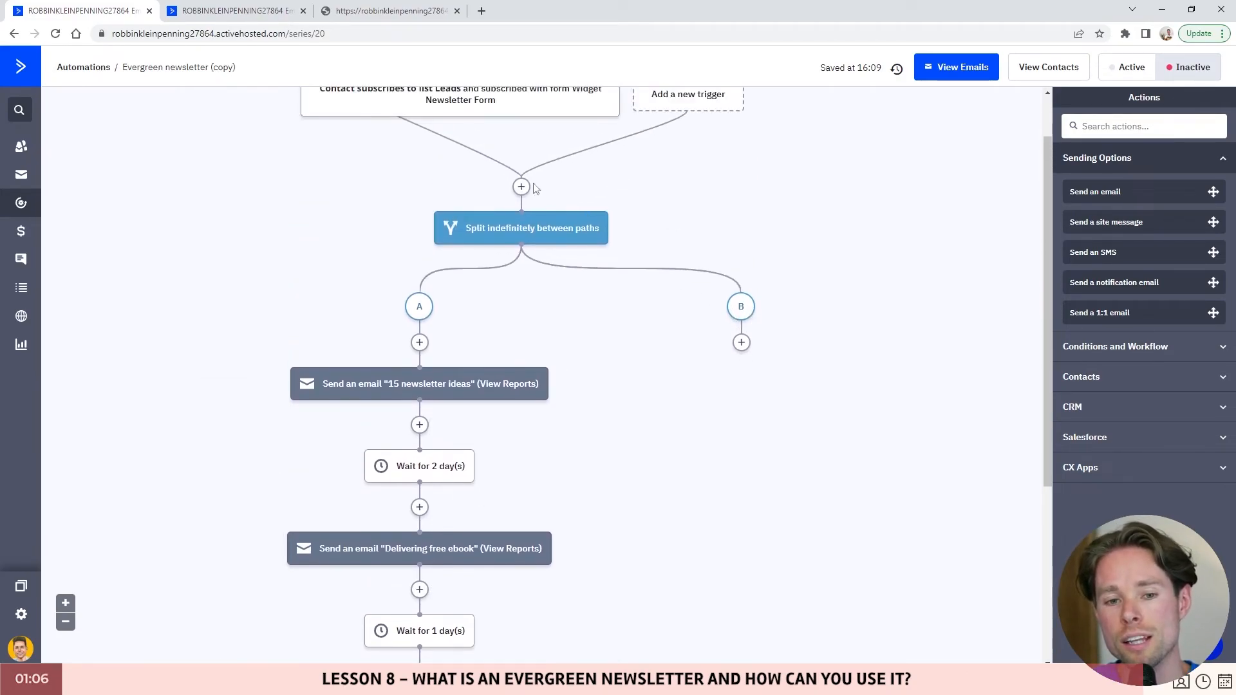
pyautogui.scroll(-2, 745, 356)
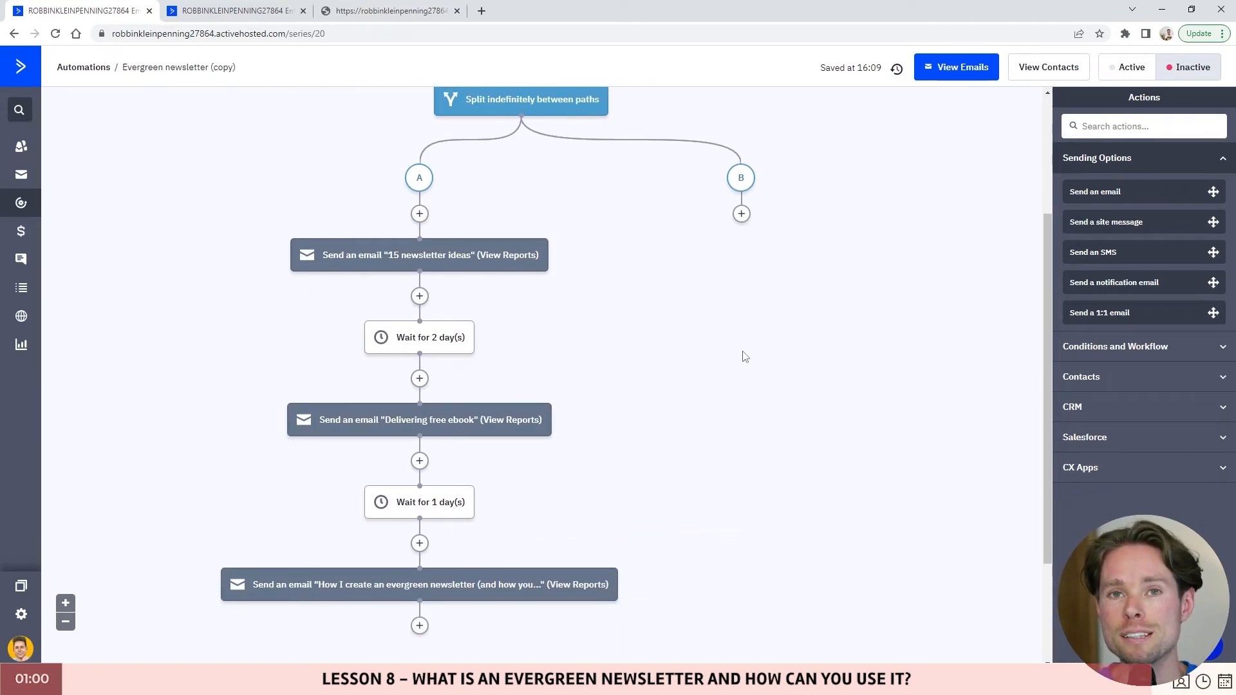
pyautogui.scroll(2, 728, 350)
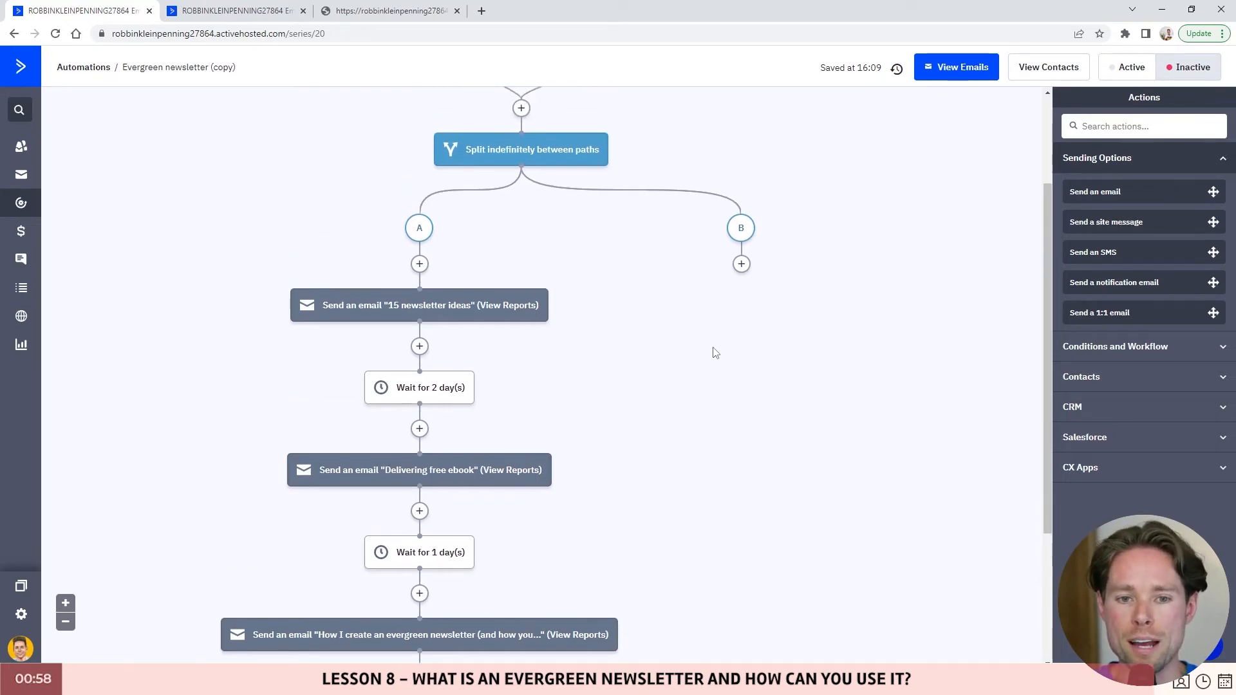
pyautogui.scroll(-2, 643, 325)
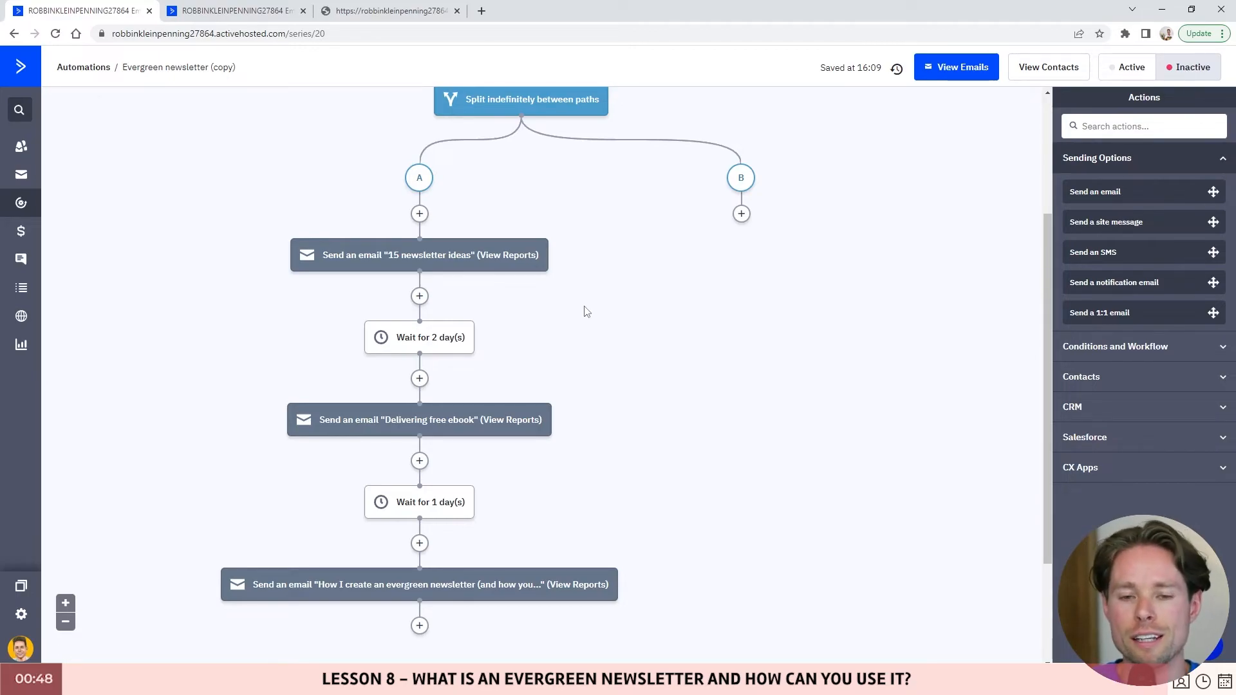
pyautogui.scroll(2, 587, 311)
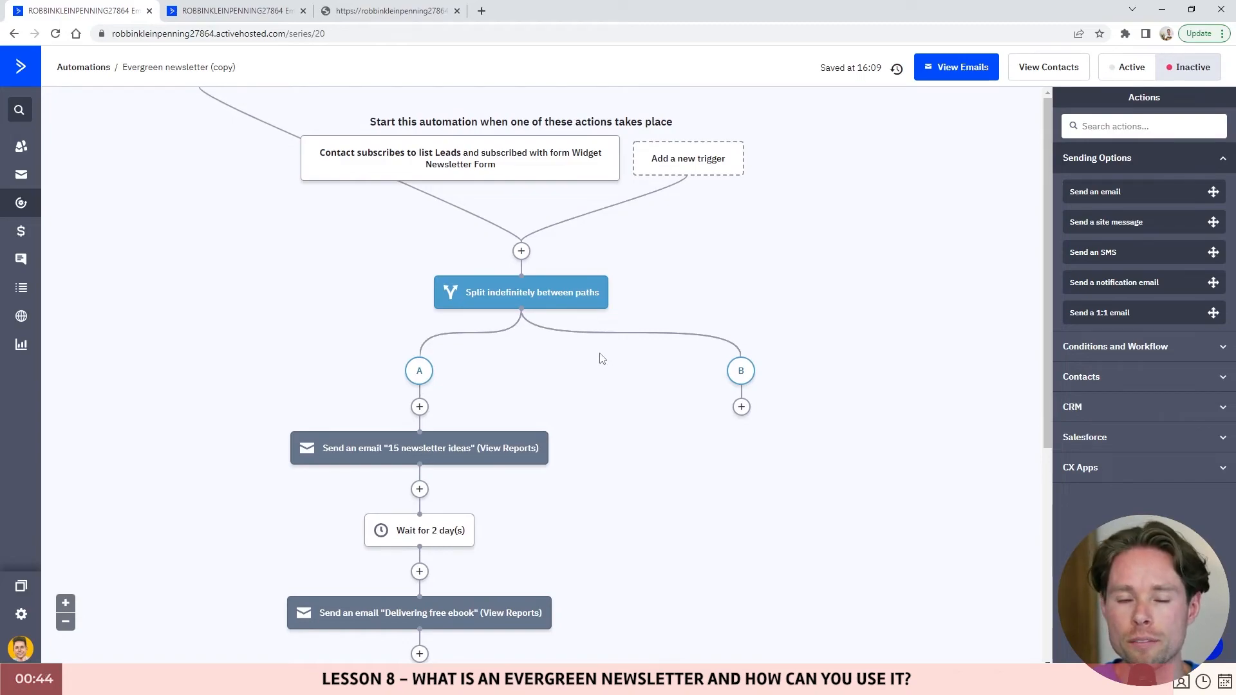
pyautogui.scroll(-5, 610, 346)
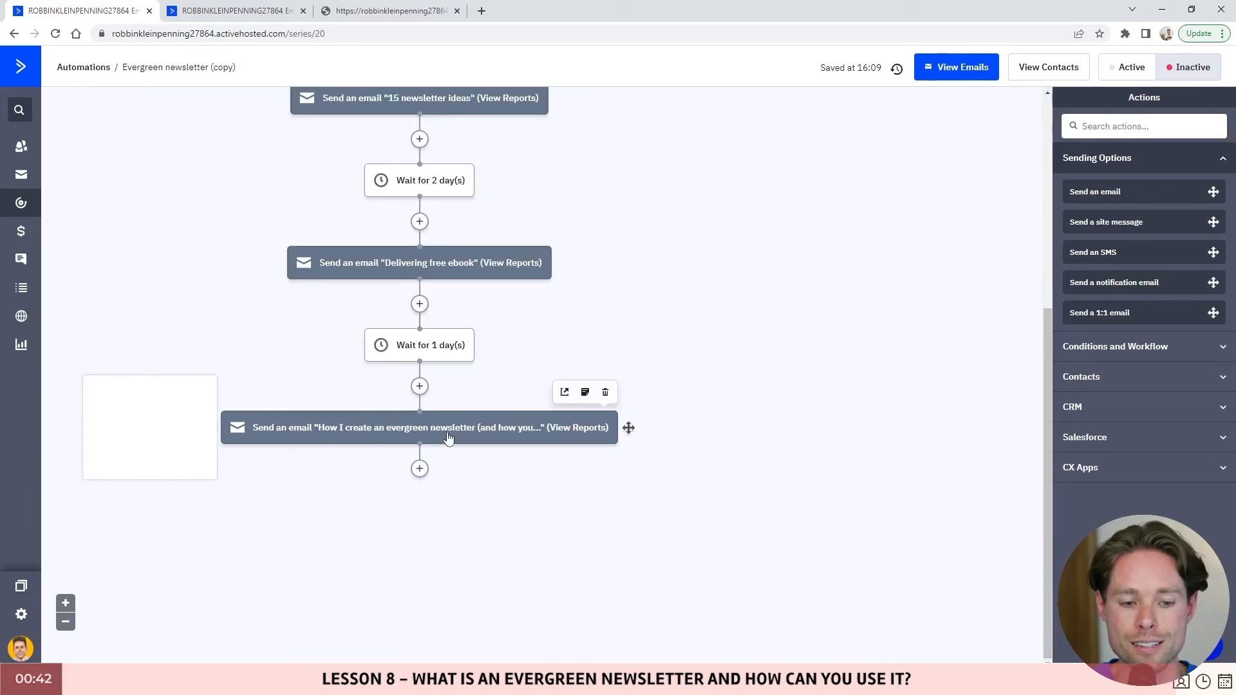
# - Add an End this automation step after the last email and switch the automation to Active
pyautogui.click(418, 469)
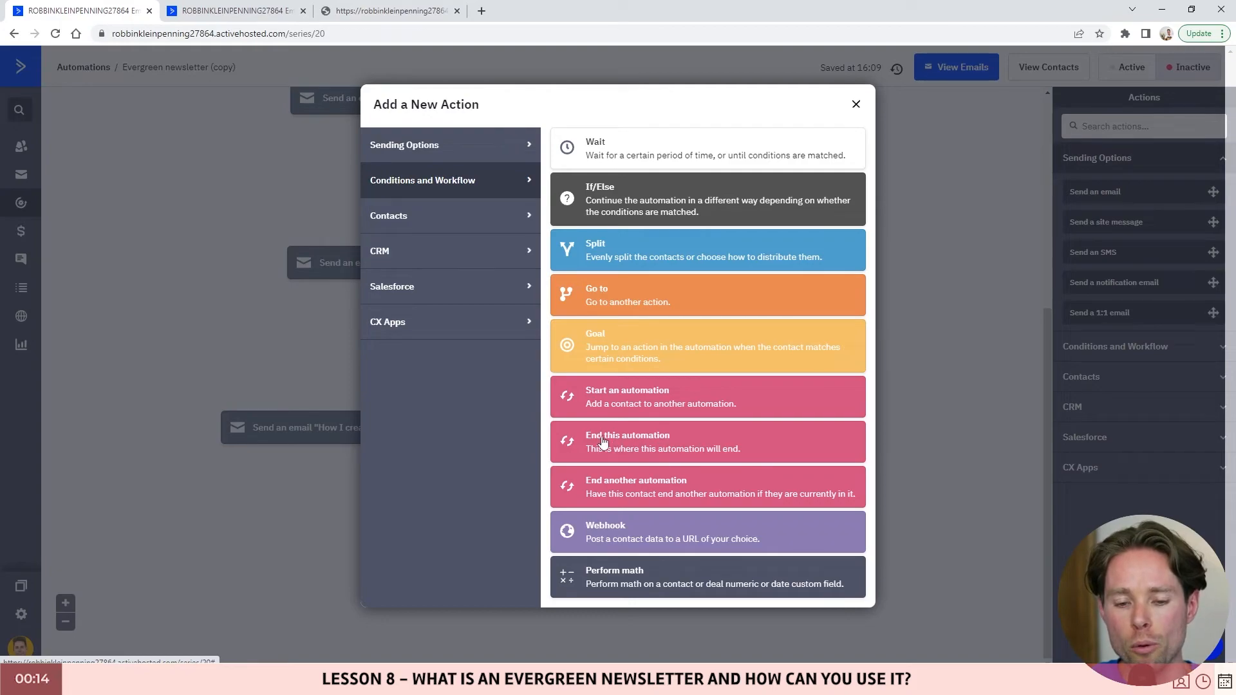
pyautogui.moveTo(614, 442); pyautogui.dragTo(647, 444)
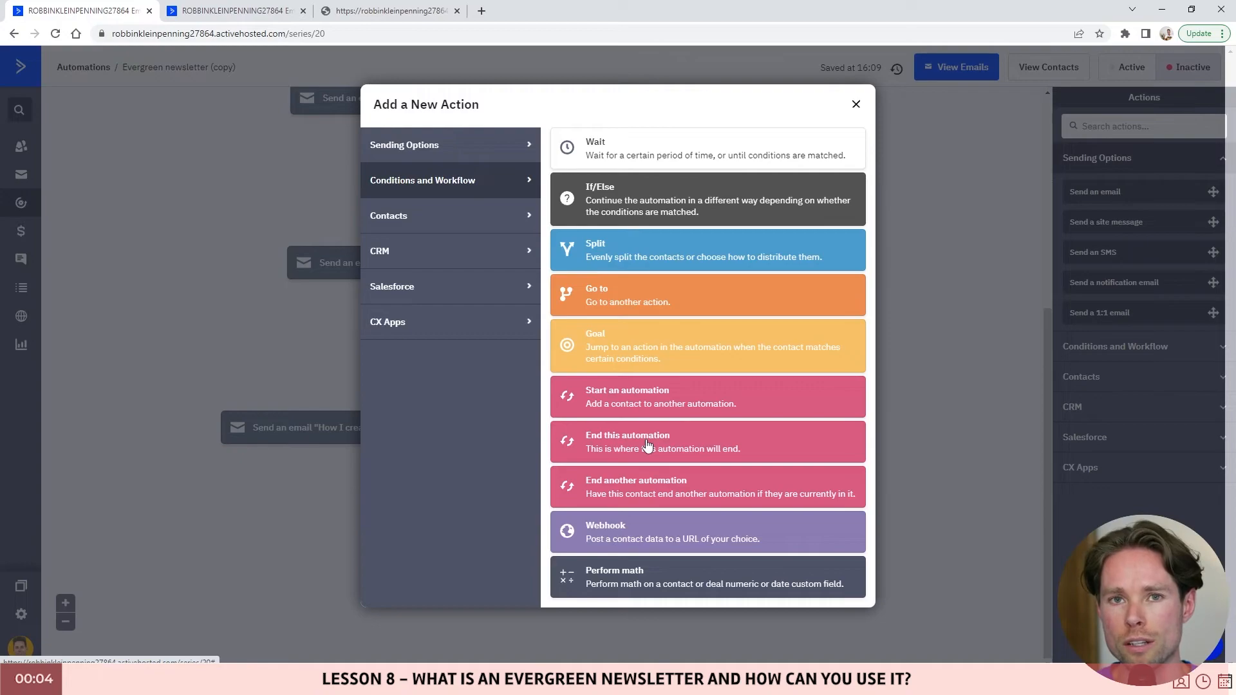
pyautogui.click(648, 444)
pyautogui.scroll(-5, 499, 418)
pyautogui.scroll(5, 514, 414)
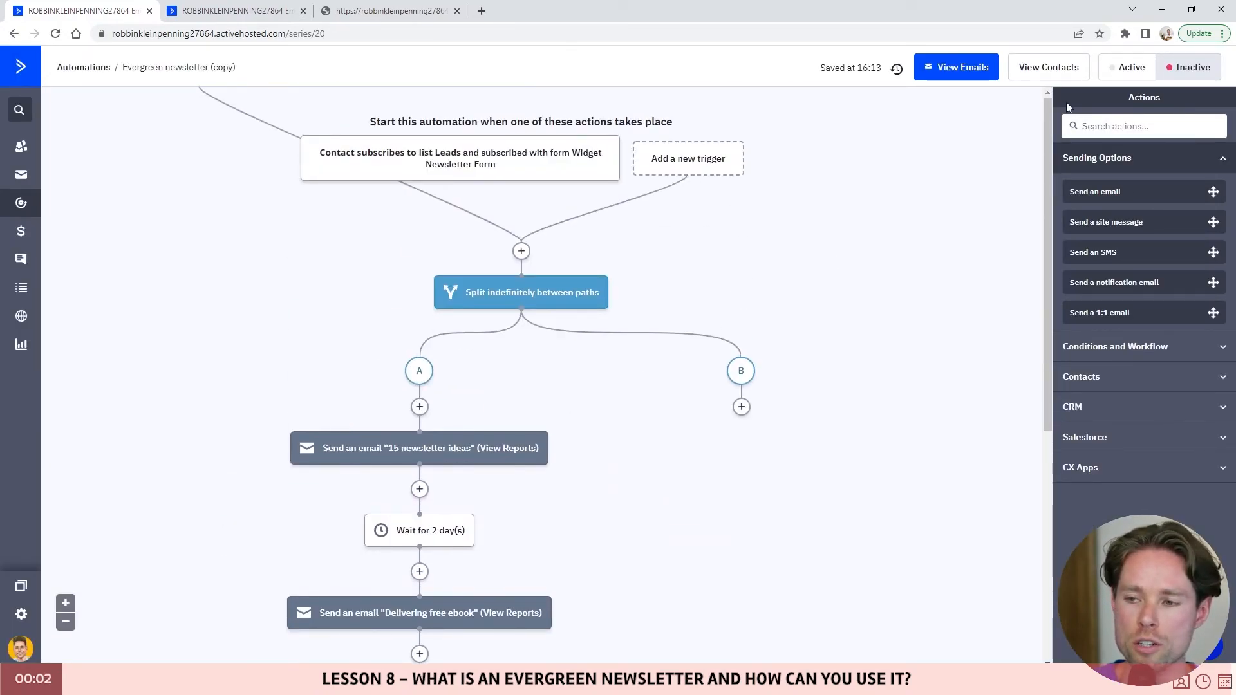
pyautogui.click(1129, 68)
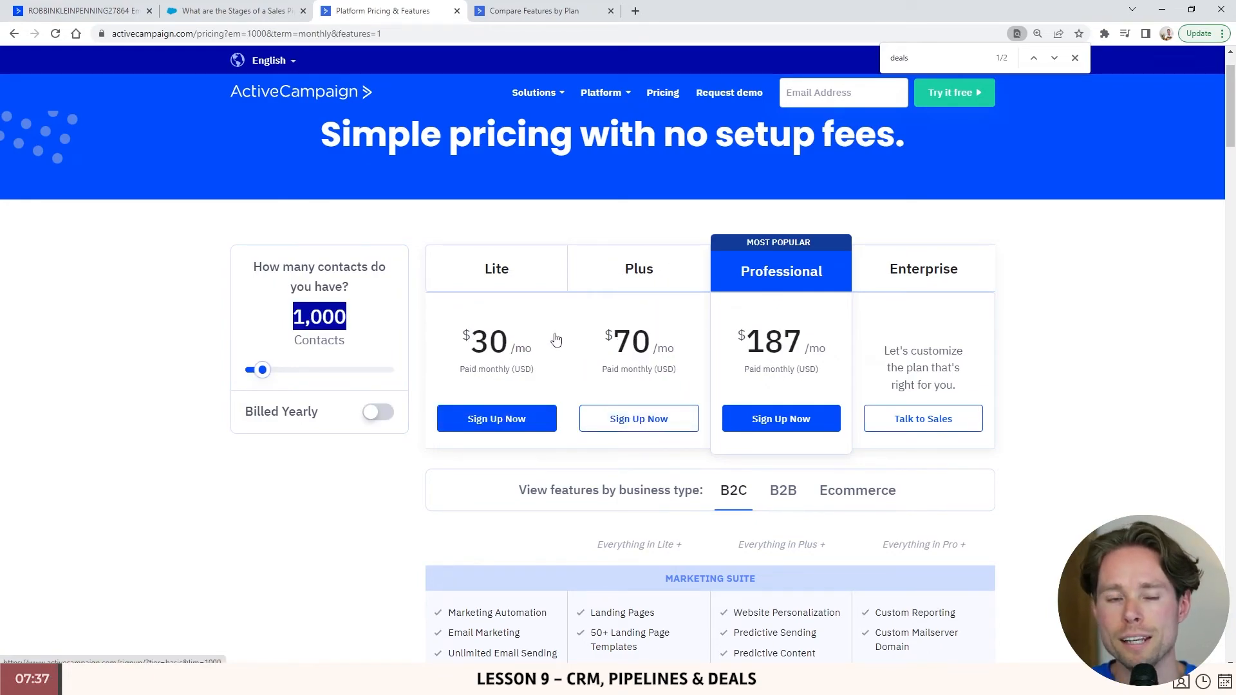
# - View monthly pricing for 1,000 contacts: Lite $30, Plus $70, Professional $187
pyautogui.click(295, 320)
pyautogui.moveTo(295, 320); pyautogui.dragTo(383, 319)
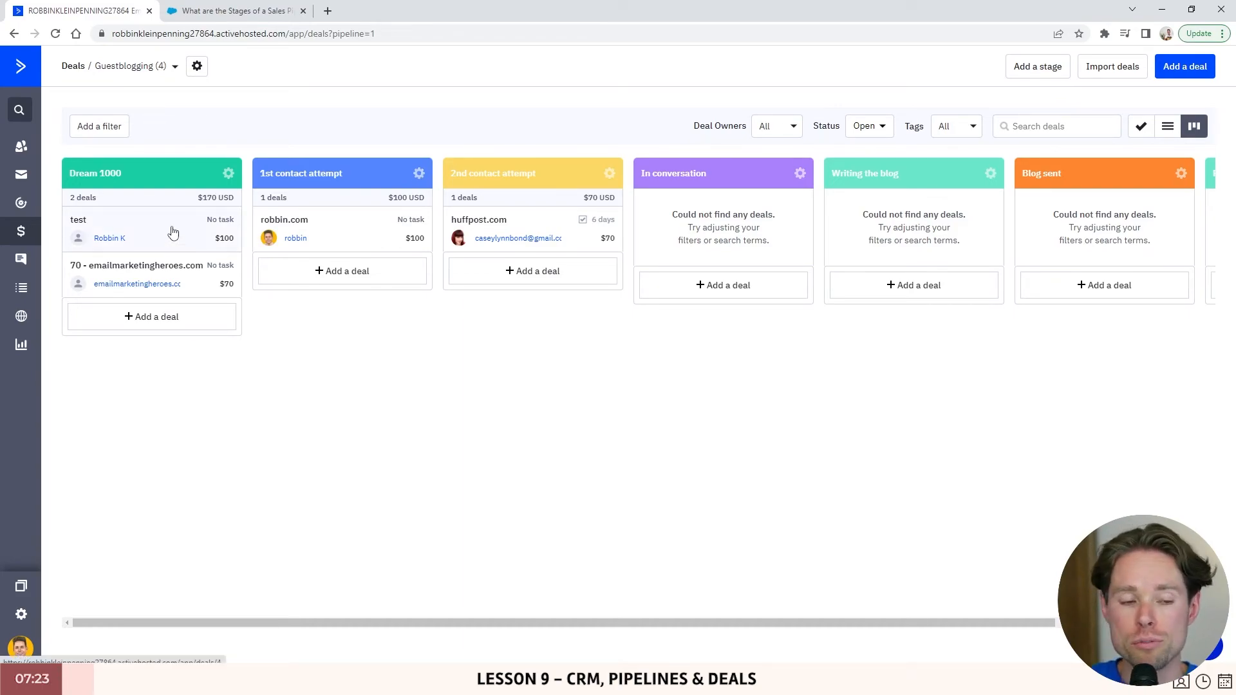
# - Switch to the Sales pipeline and try dragging its Prospects, In Contact and SALE! columns
pyautogui.click(157, 72)
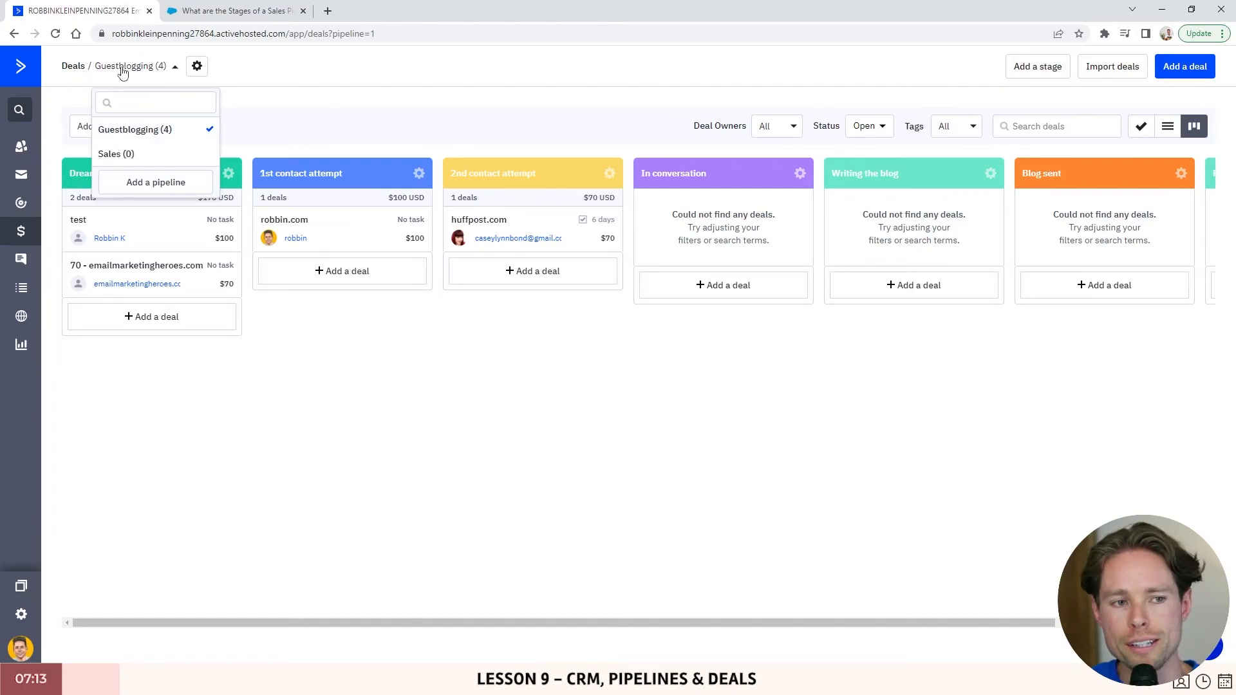
pyautogui.click(129, 156)
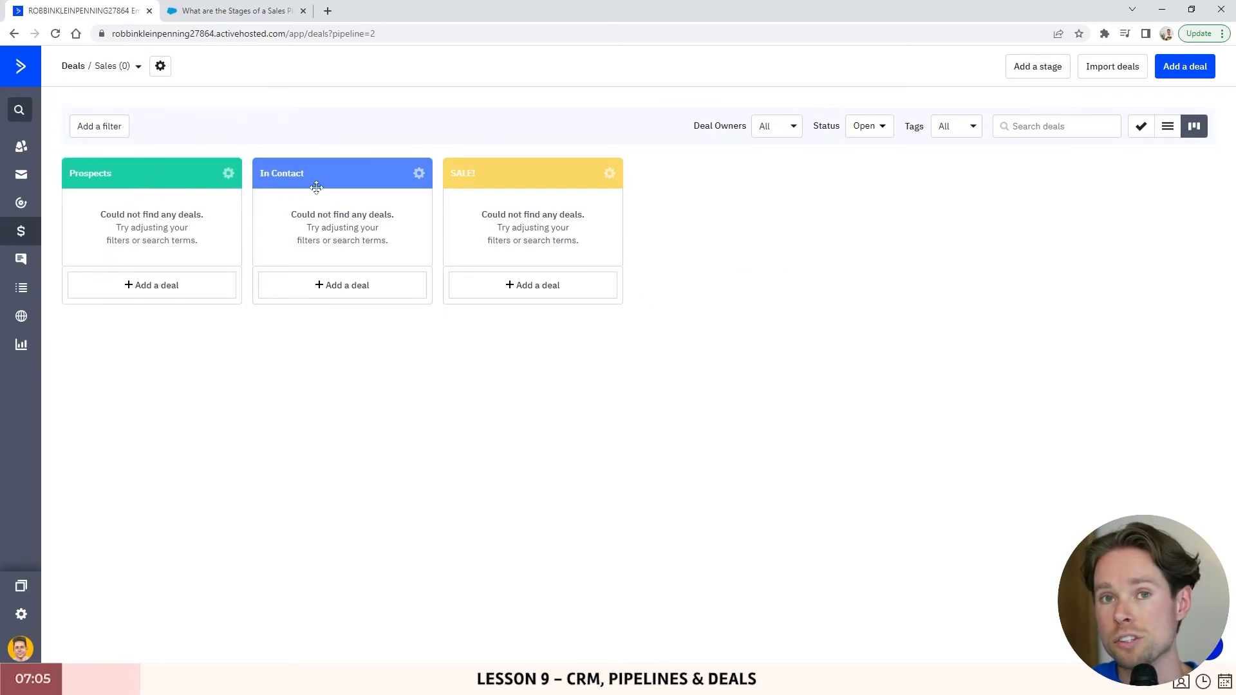
pyautogui.moveTo(157, 168); pyautogui.dragTo(150, 166)
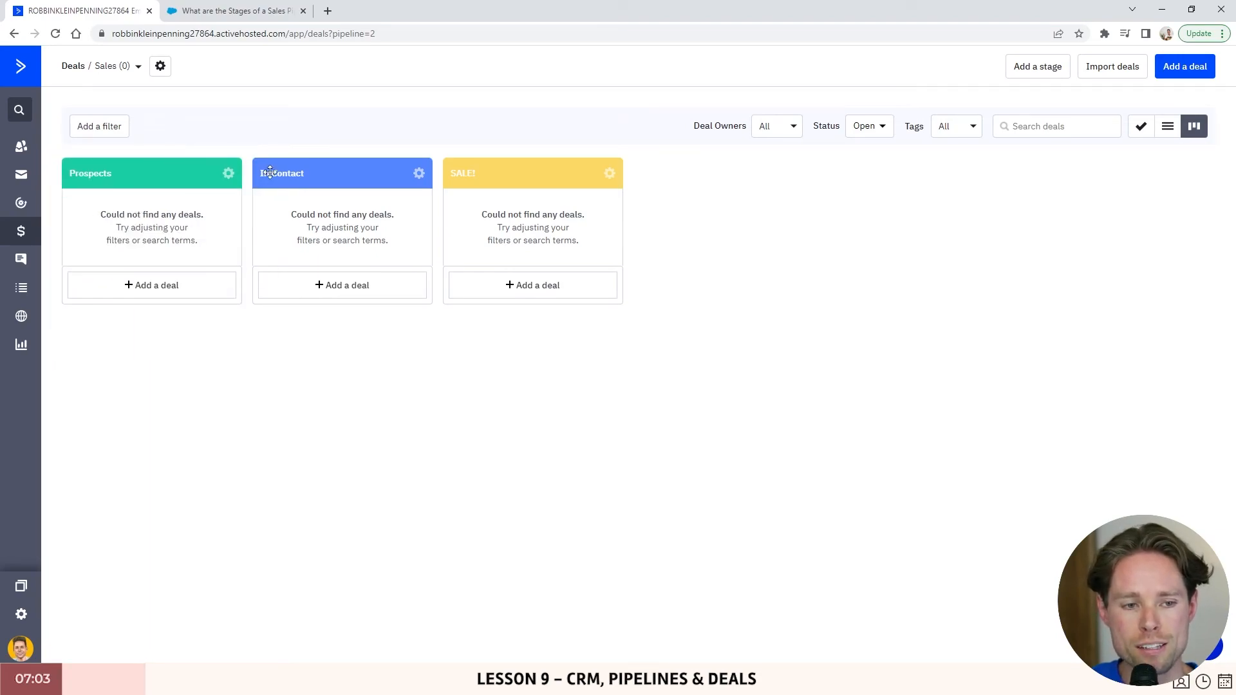
pyautogui.moveTo(270, 172); pyautogui.dragTo(273, 173)
pyautogui.moveTo(496, 171); pyautogui.dragTo(494, 179)
pyautogui.click(137, 66)
# - On Guestblogging, drag robbin.com and huffpost.com into Dream 1000 ($340 total) and open robbin.com
pyautogui.click(136, 142)
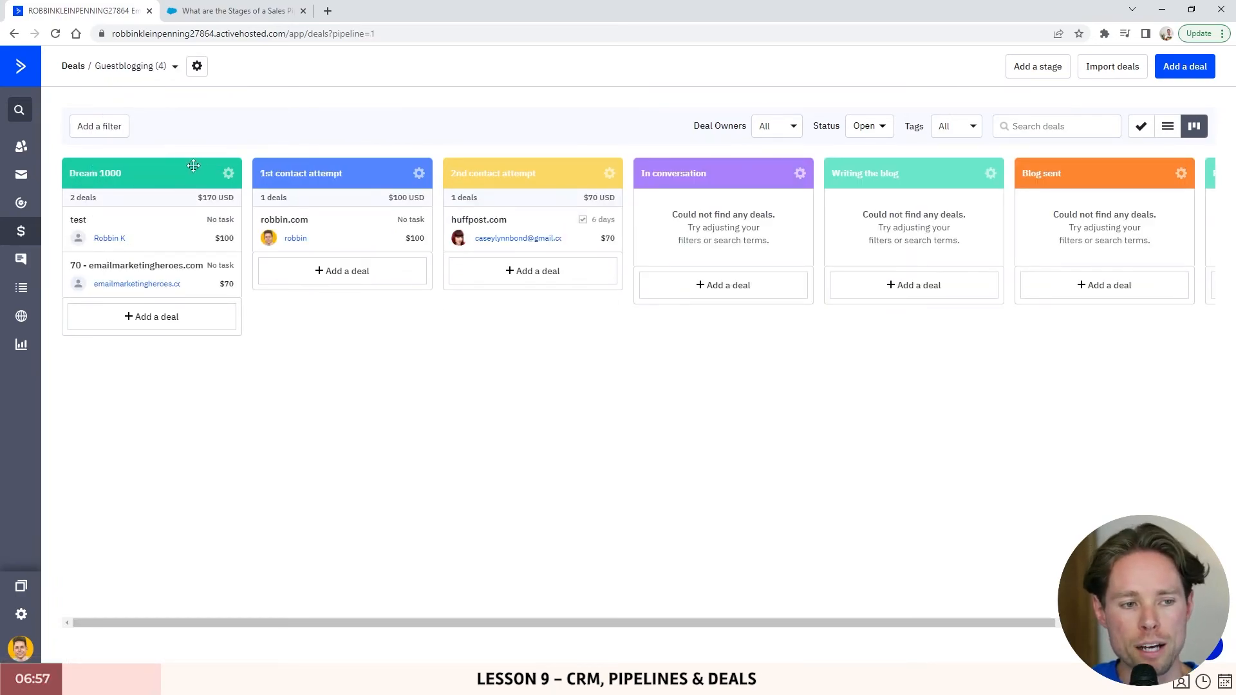
pyautogui.moveTo(695, 623); pyautogui.dragTo(450, 599)
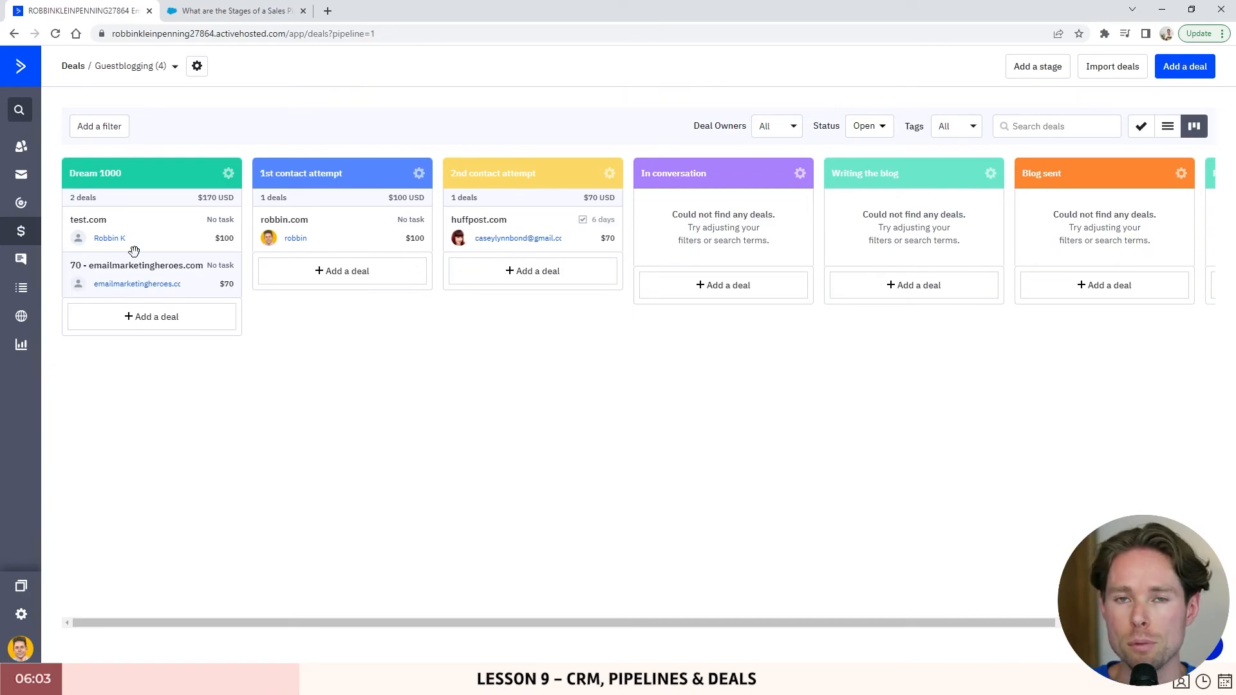
pyautogui.moveTo(335, 229); pyautogui.dragTo(177, 229)
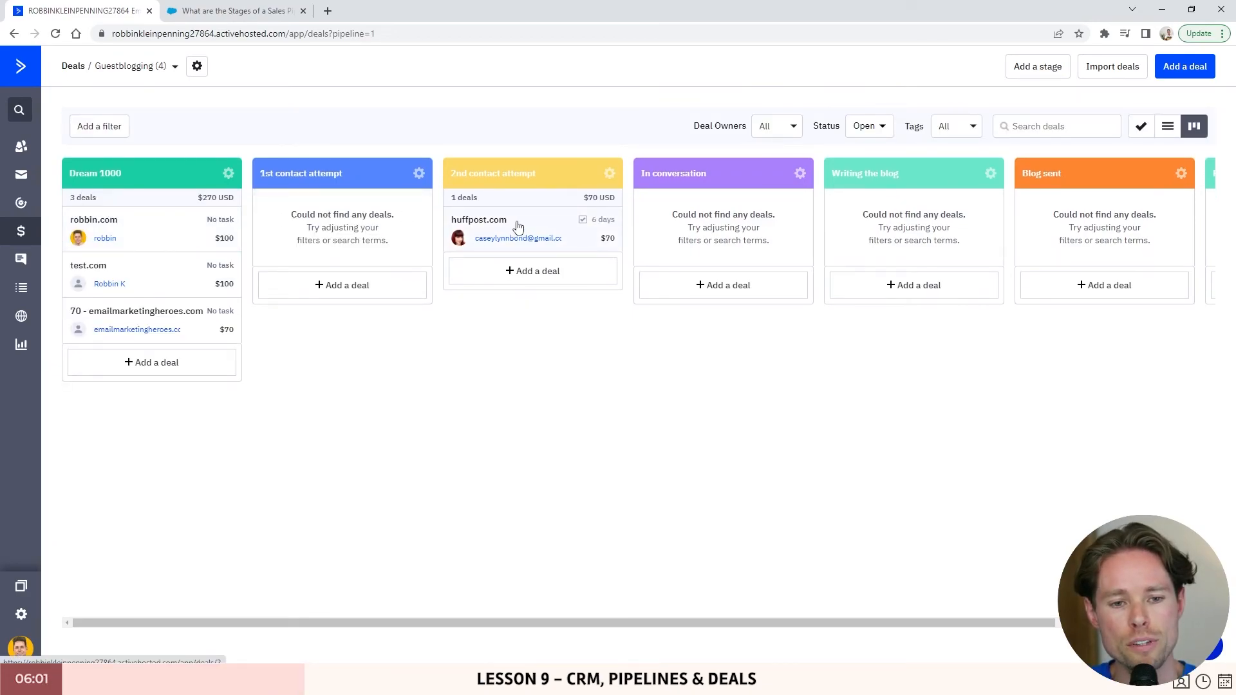
pyautogui.moveTo(516, 226); pyautogui.dragTo(140, 267)
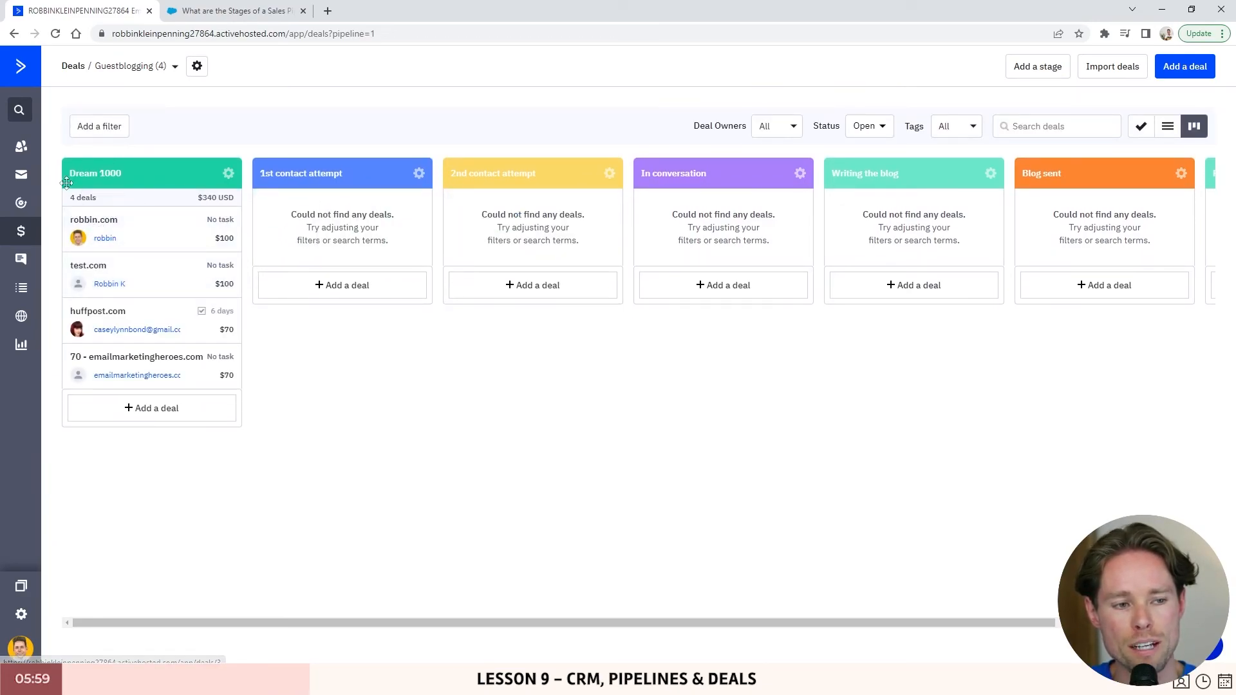
pyautogui.click(148, 237)
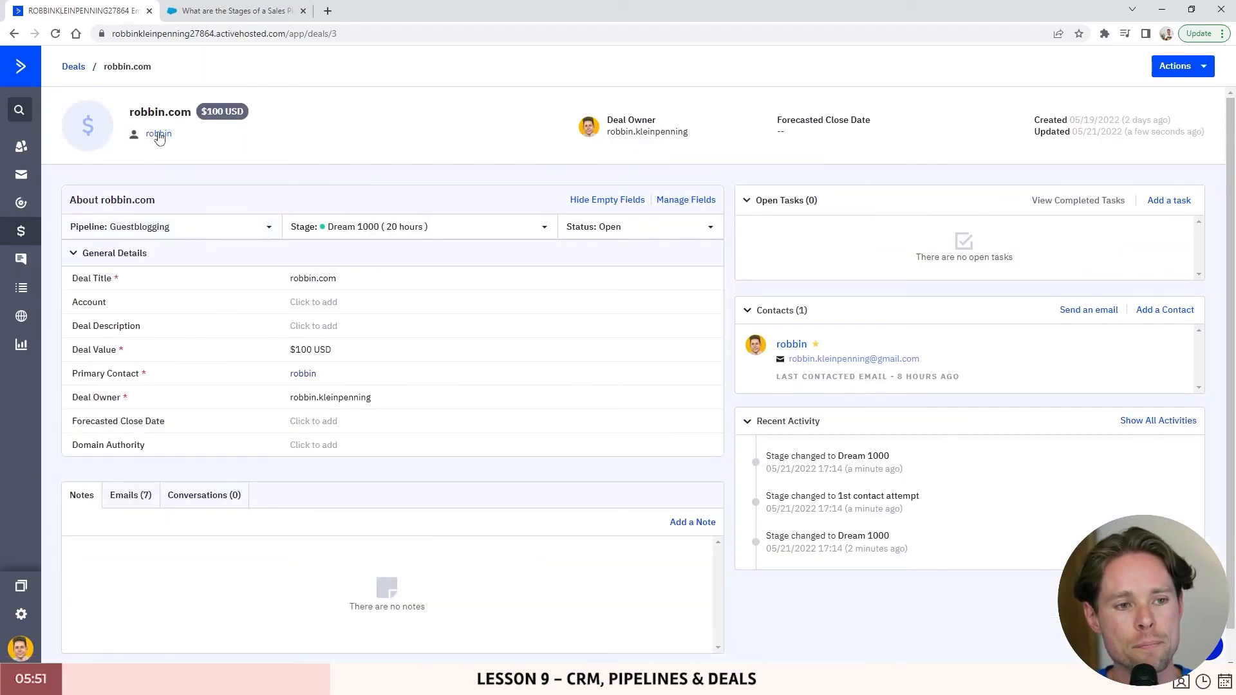
# - Send an email with subject 'Hello' and body 'asdfasdf' to the robbin.com deal's contact
pyautogui.click(1102, 318)
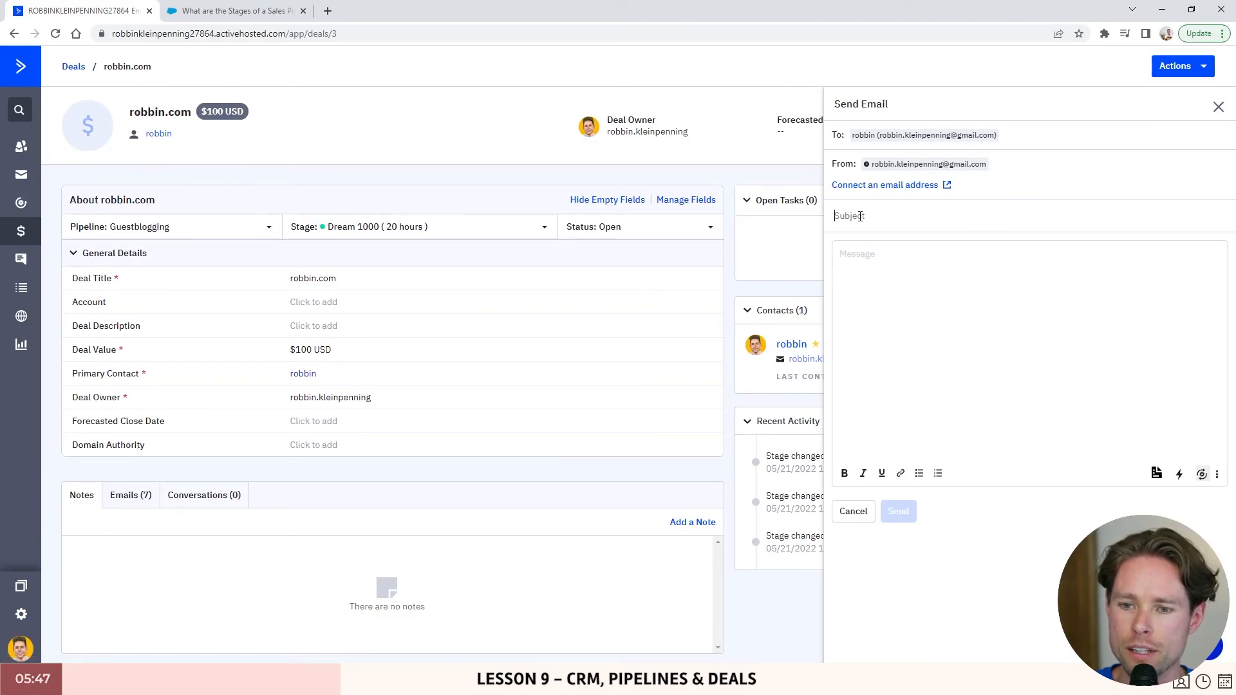
pyautogui.click(914, 243)
pyautogui.write('Hel')
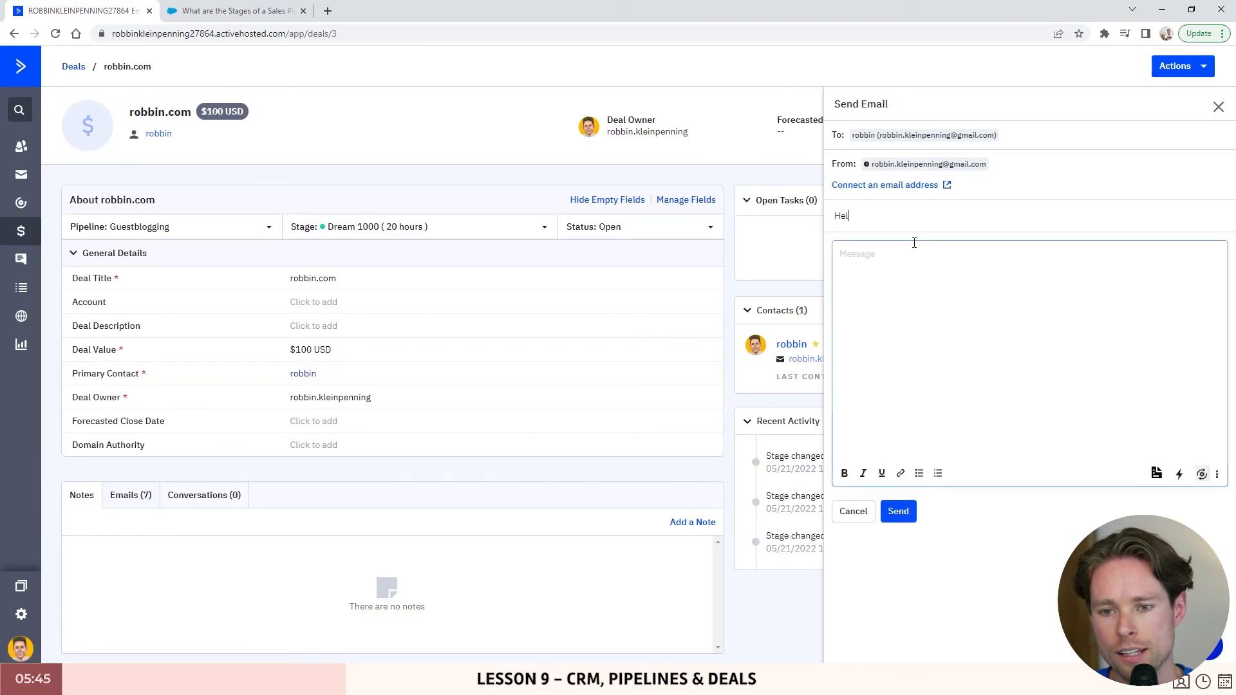
pyautogui.write('lo')
pyautogui.click(953, 257)
pyautogui.write('asdfasdf')
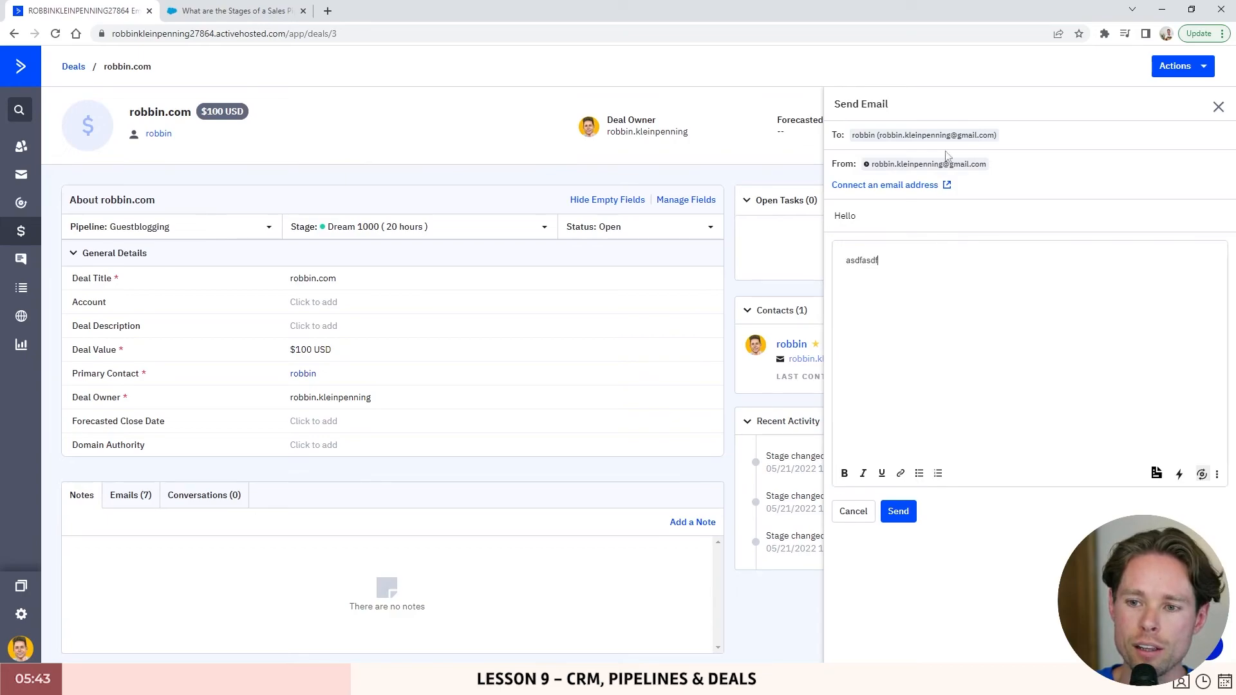
pyautogui.hotkey('ctrl', 'a')
pyautogui.click(913, 521)
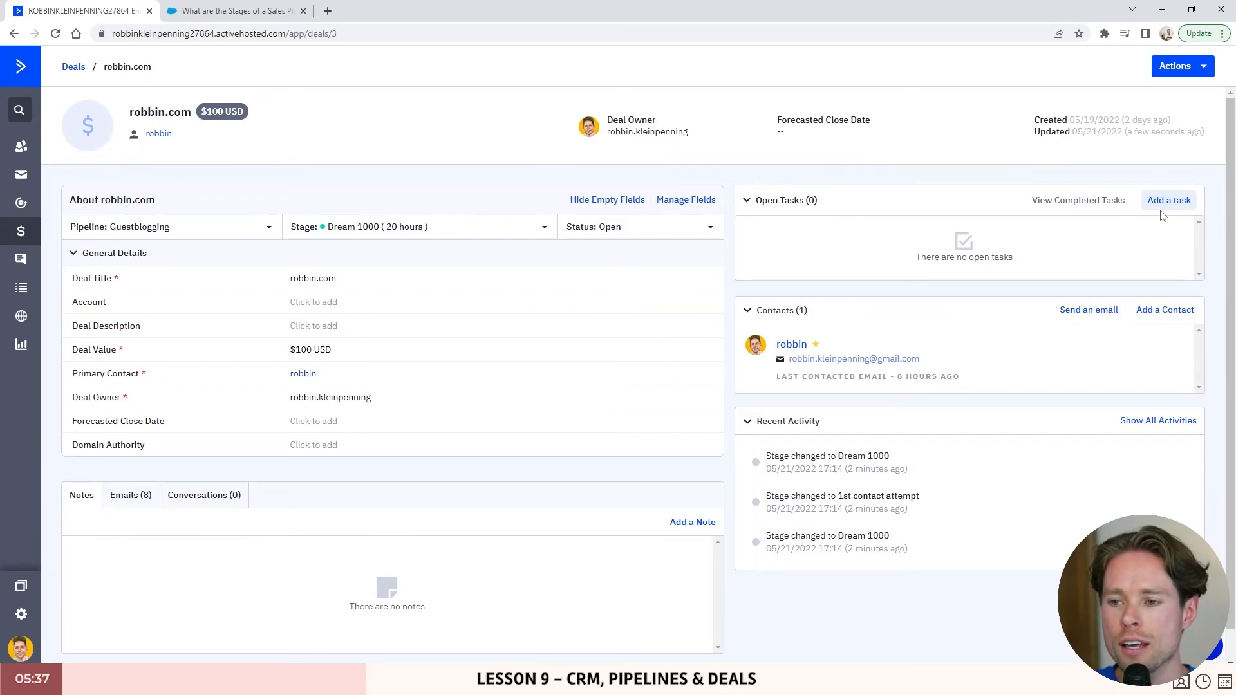
# - Add Email task 'Follow-up if there's no reply by email' due 05/27/2022, then return to the board
pyautogui.click(1175, 202)
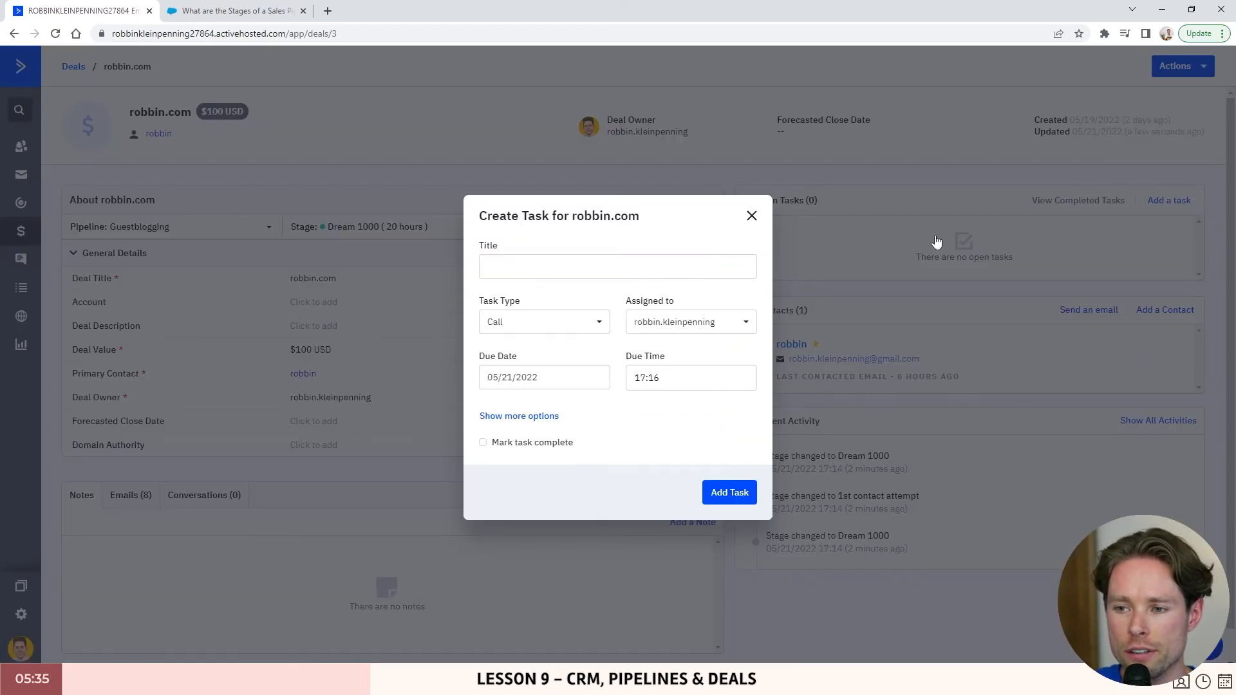
pyautogui.click(607, 267)
pyautogui.write('Follow-up ')
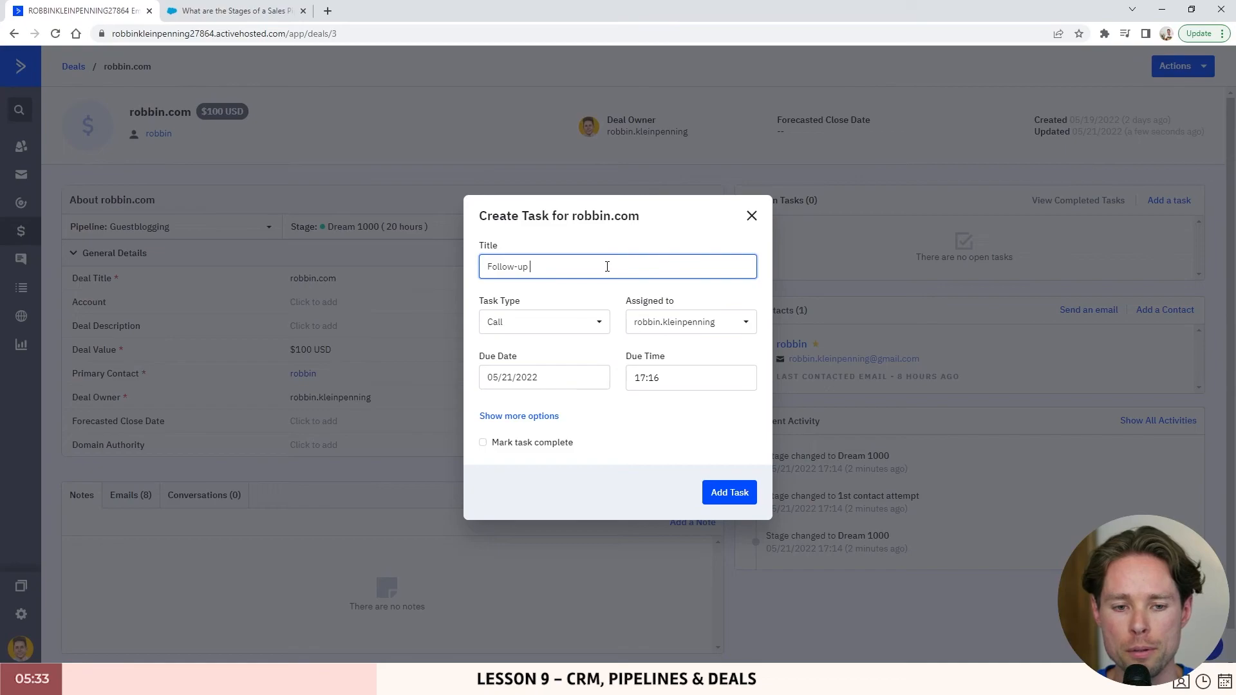
pyautogui.write("if there's no reply b")
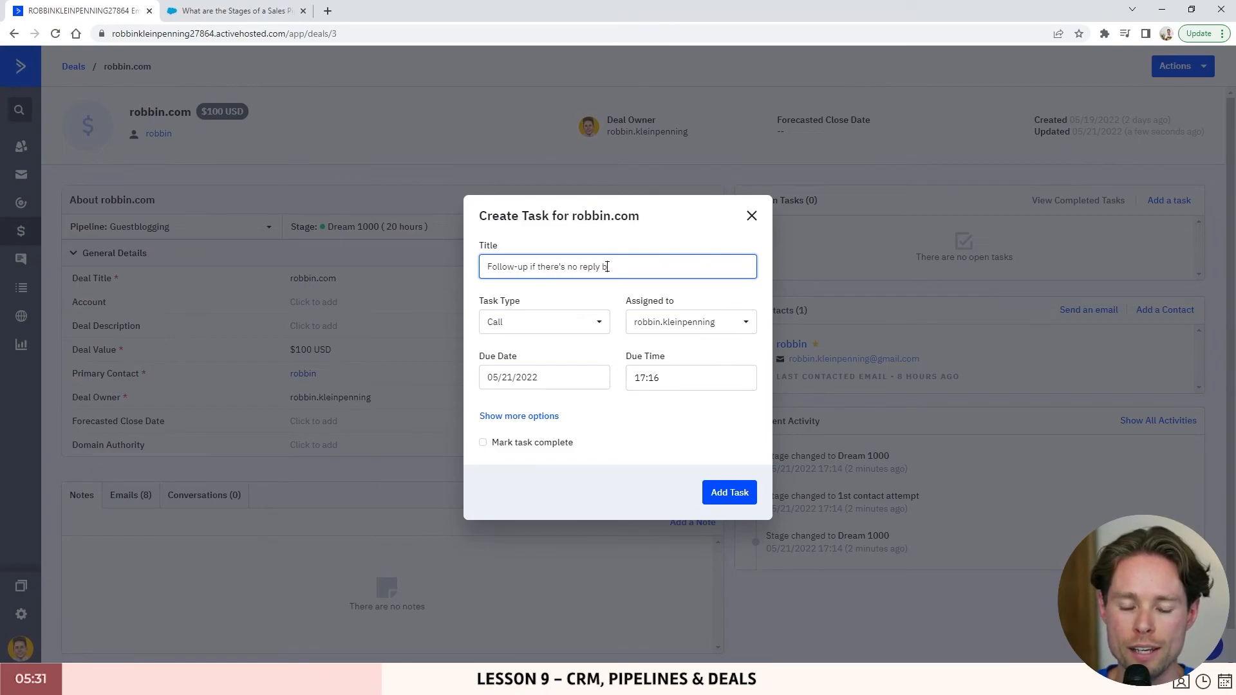
pyautogui.write('y email')
pyautogui.click(495, 319)
pyautogui.click(513, 404)
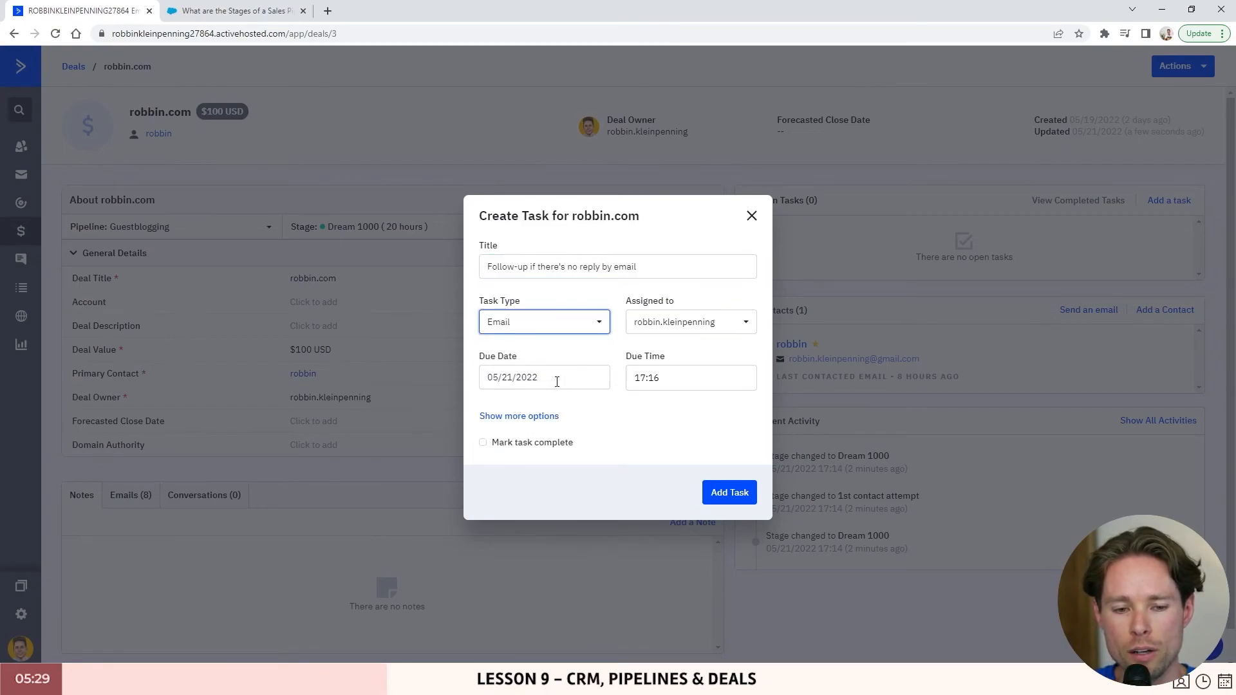
pyautogui.click(557, 381)
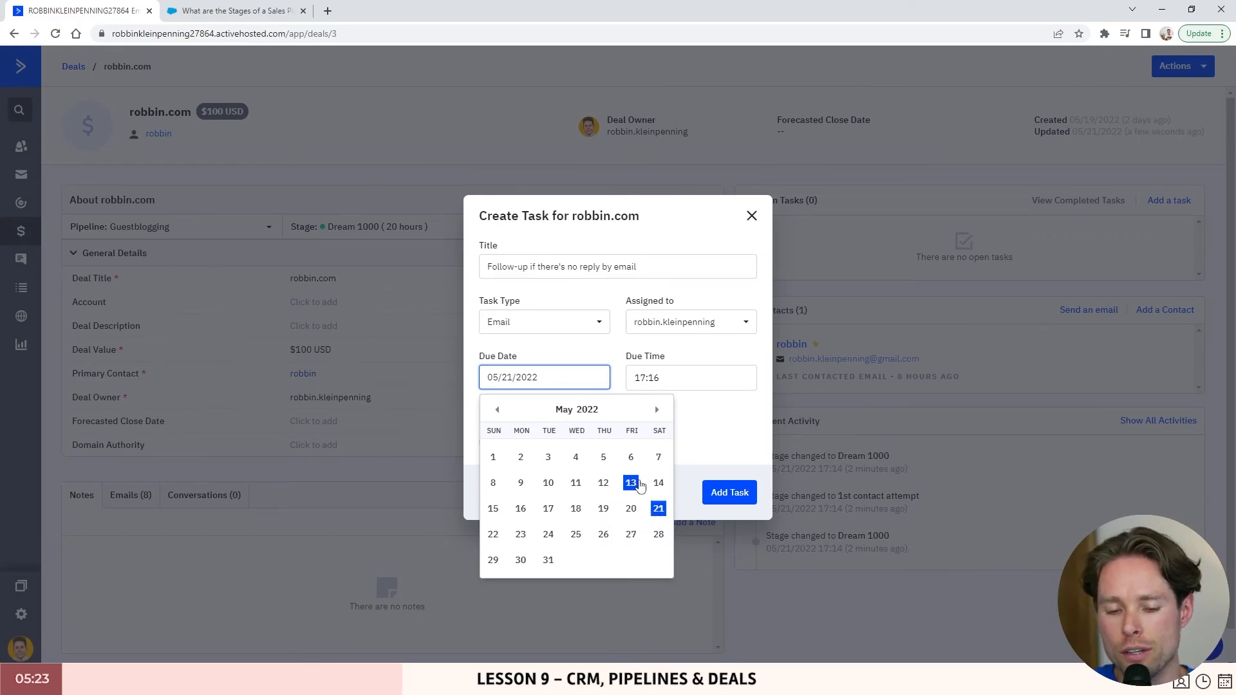
pyautogui.click(631, 541)
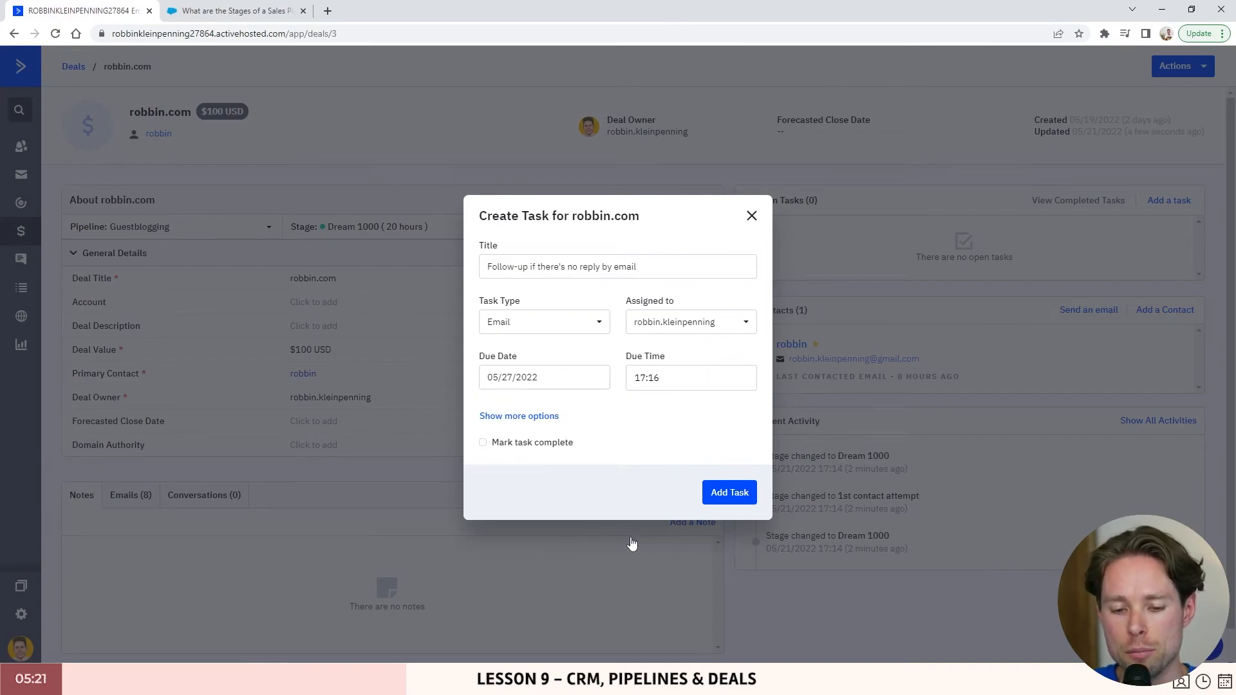
pyautogui.click(552, 382)
pyautogui.click(692, 409)
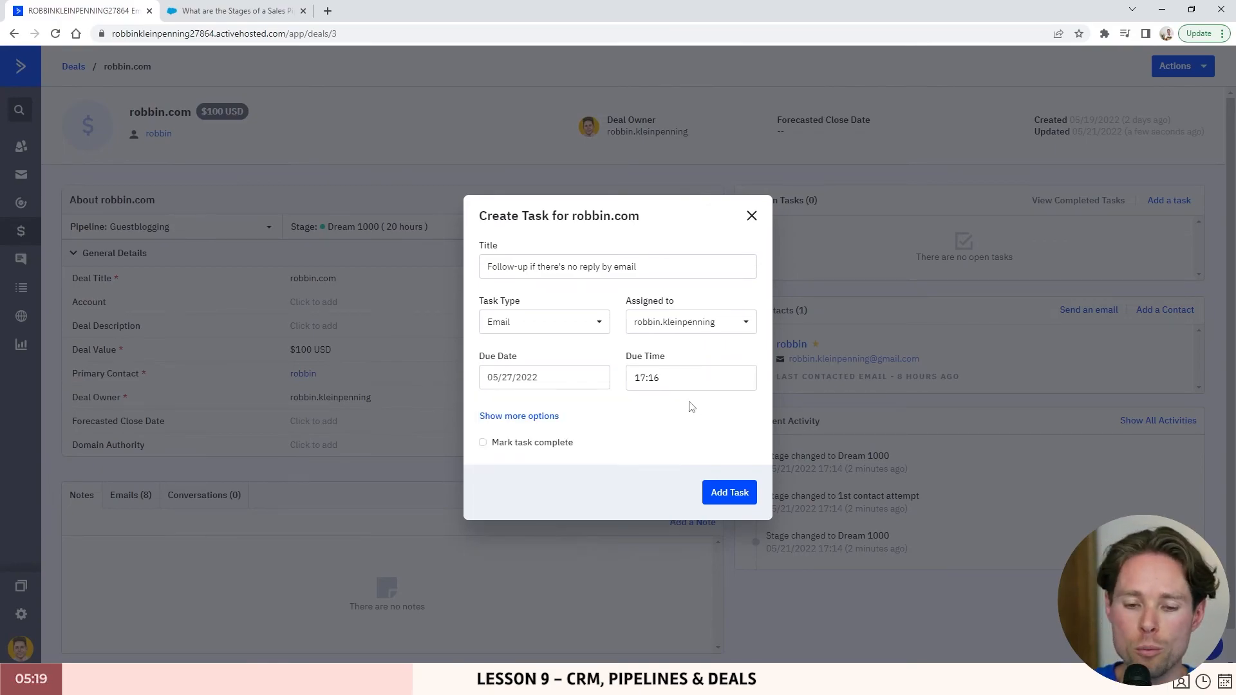
pyautogui.click(730, 492)
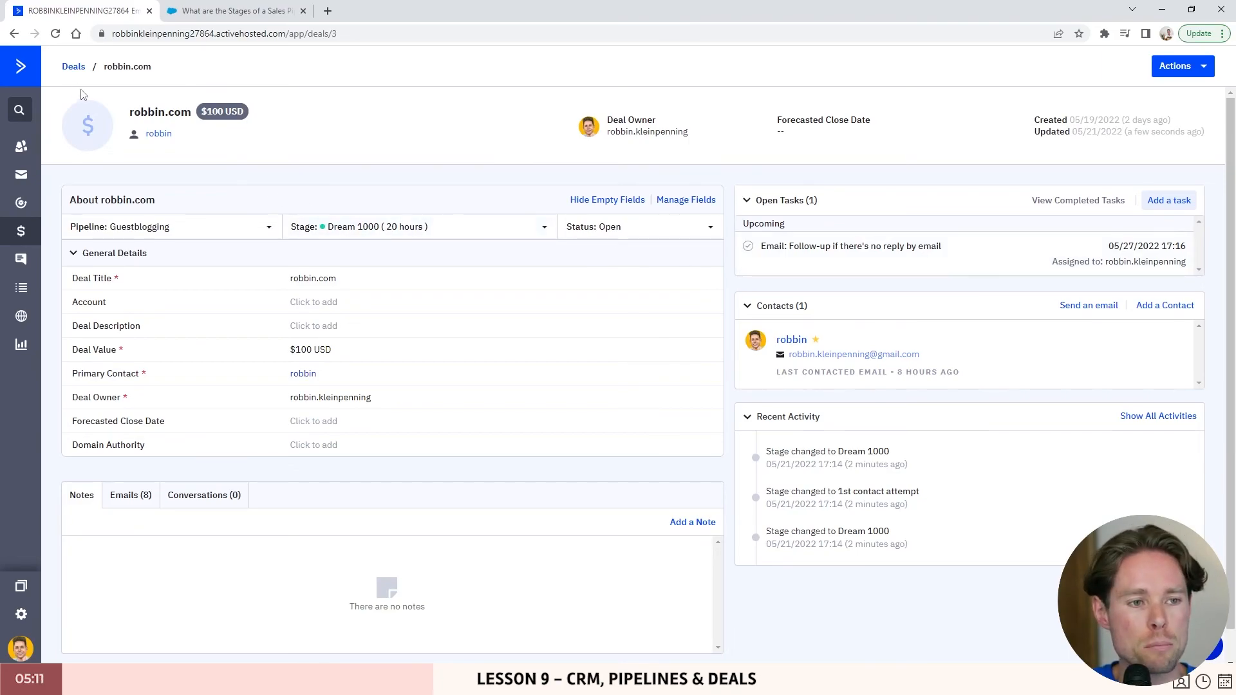
pyautogui.click(73, 66)
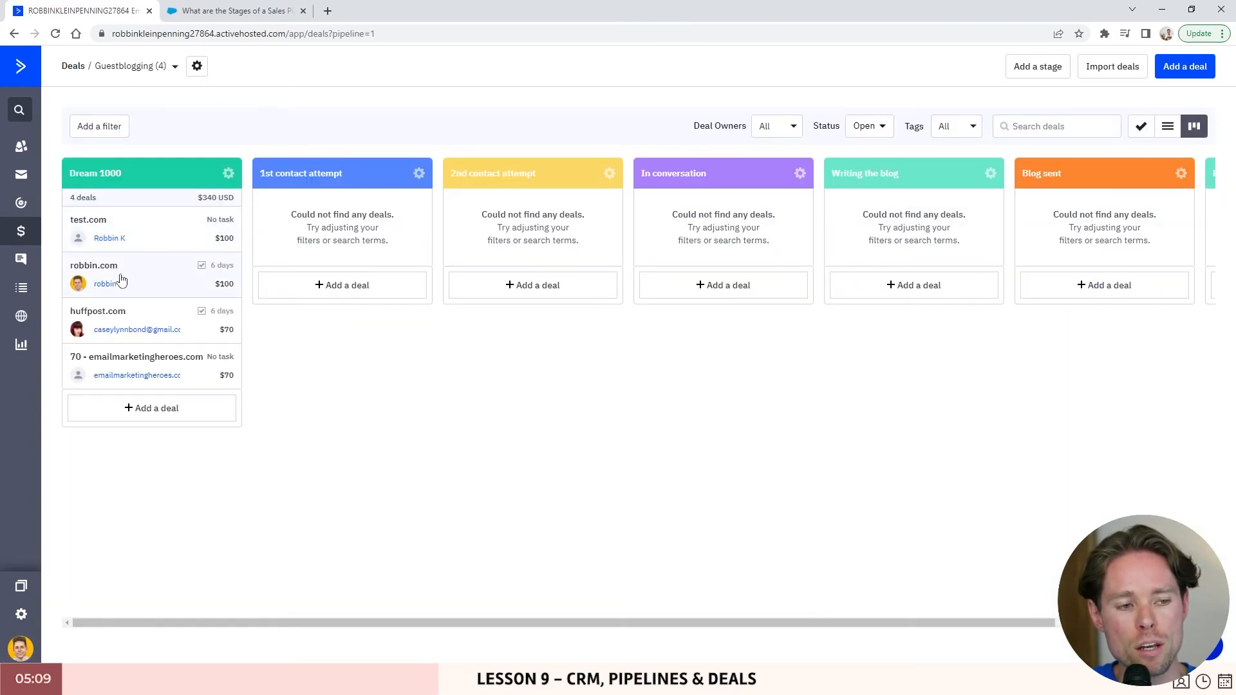
# - Move the robbin.com deal into 1st contact attempt and switch the deals to list view
pyautogui.moveTo(121, 265); pyautogui.dragTo(303, 283)
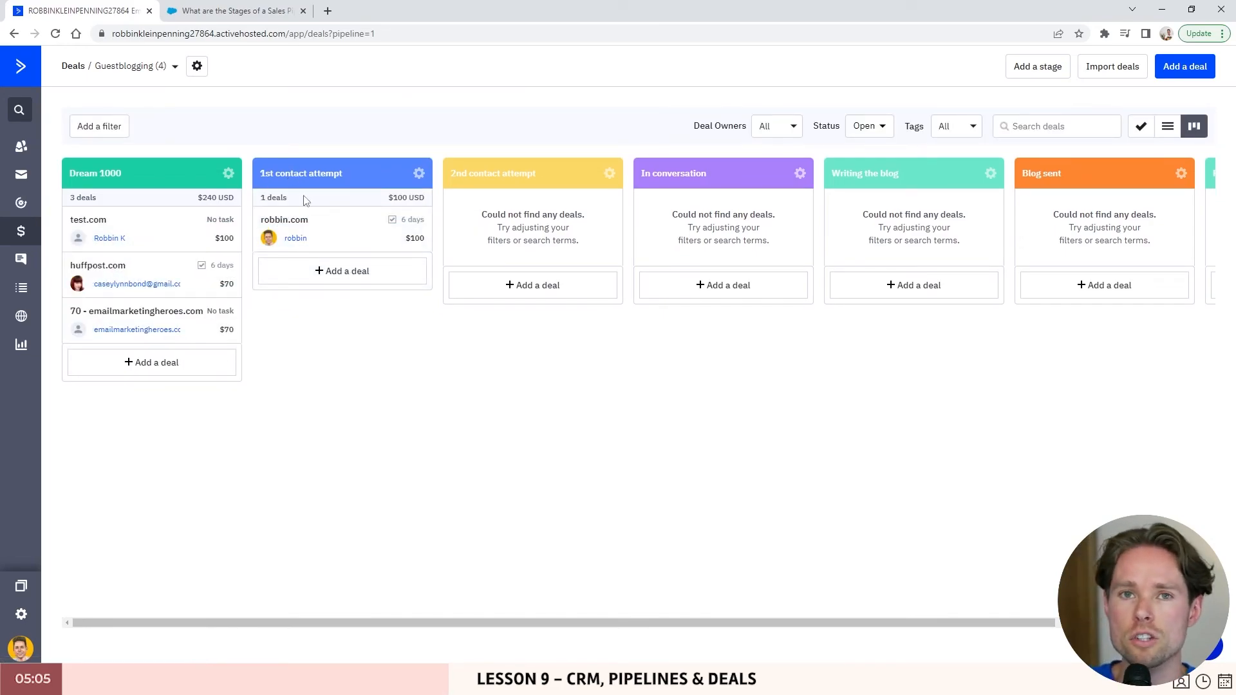
pyautogui.click(1141, 126)
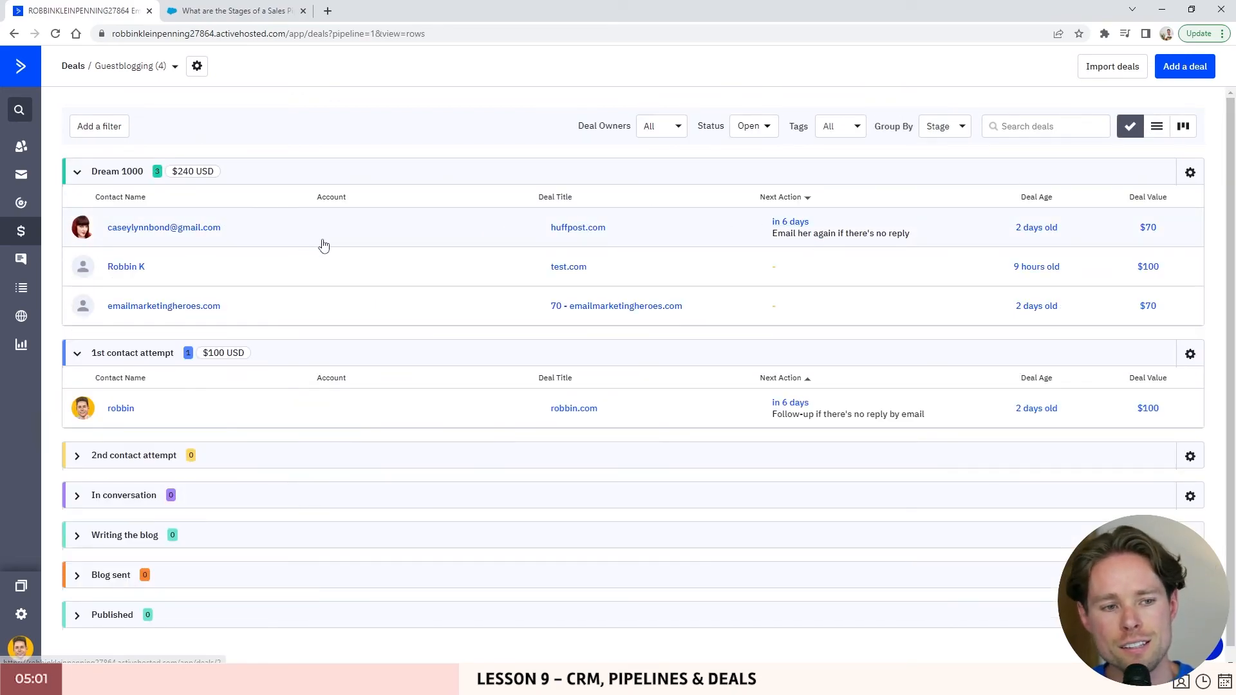
pyautogui.click(76, 172)
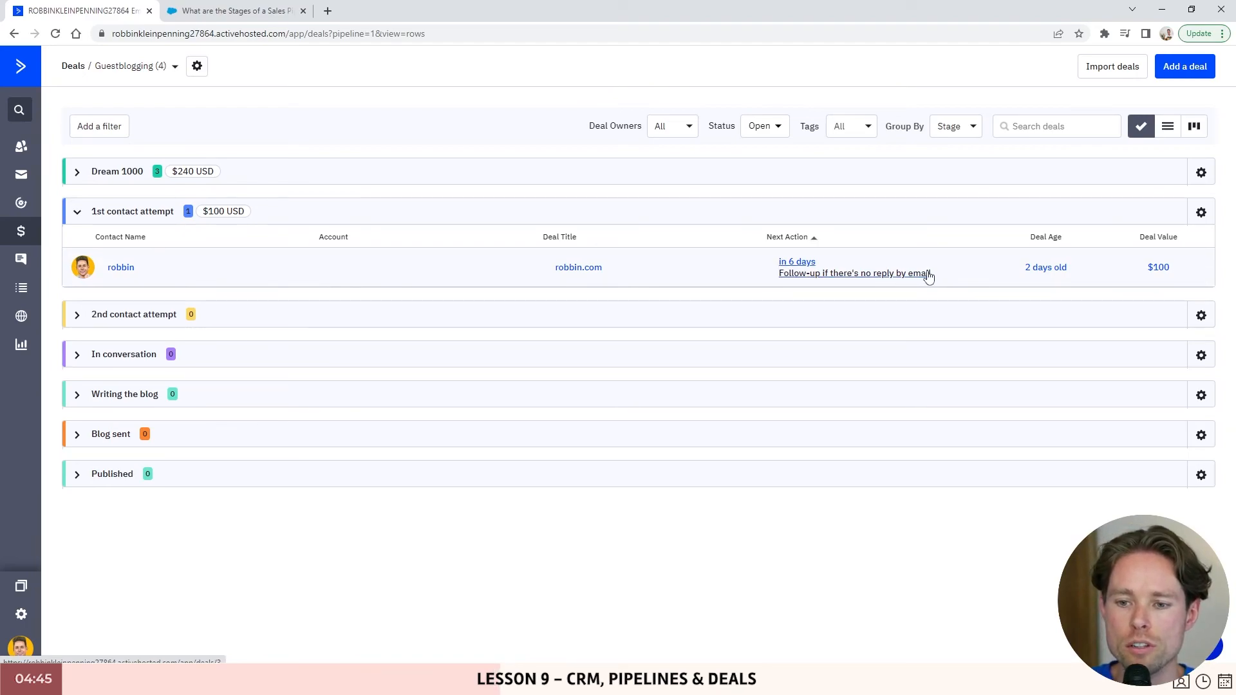
# - Group the deal list by Next Action, then expand and collapse the task groups
pyautogui.moveTo(886, 127); pyautogui.dragTo(925, 126)
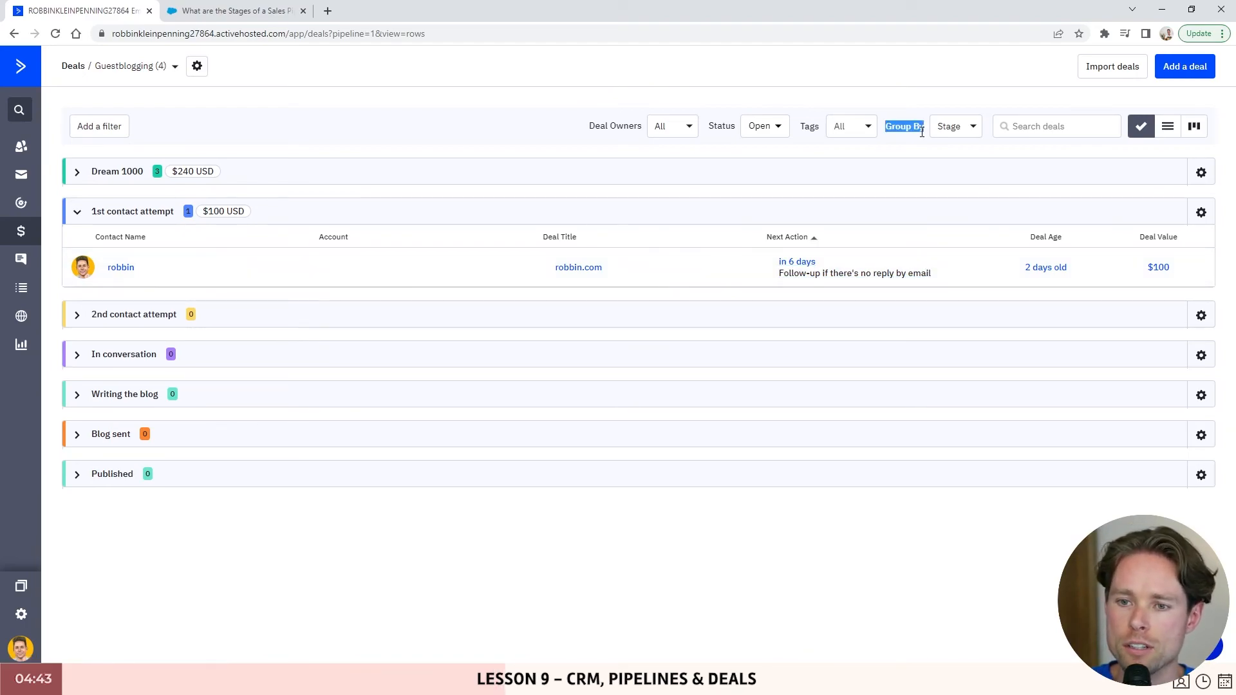
pyautogui.click(953, 128)
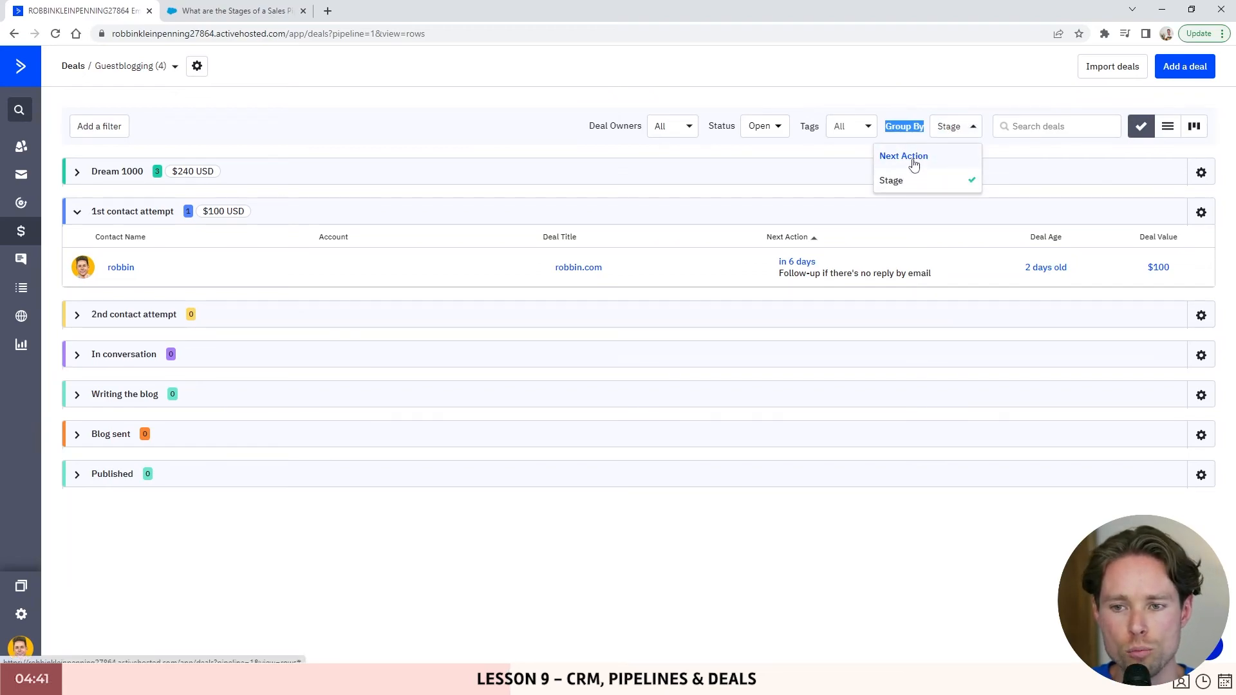
pyautogui.click(905, 159)
pyautogui.click(77, 173)
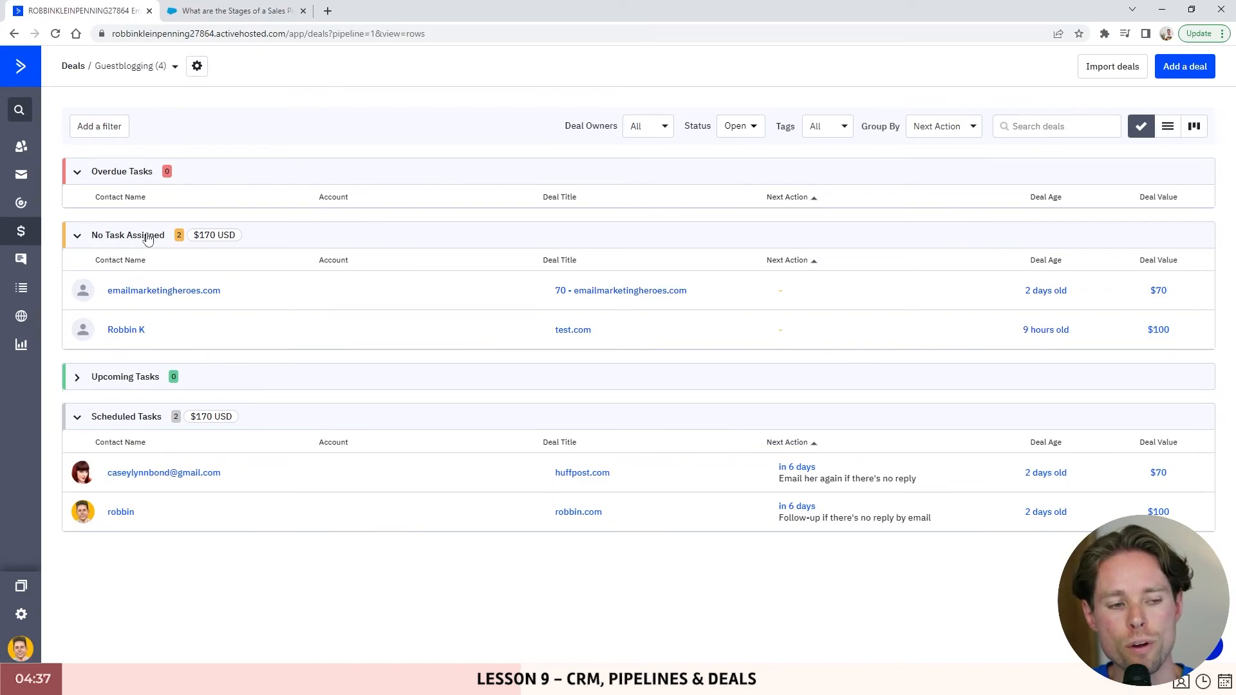
pyautogui.click(78, 237)
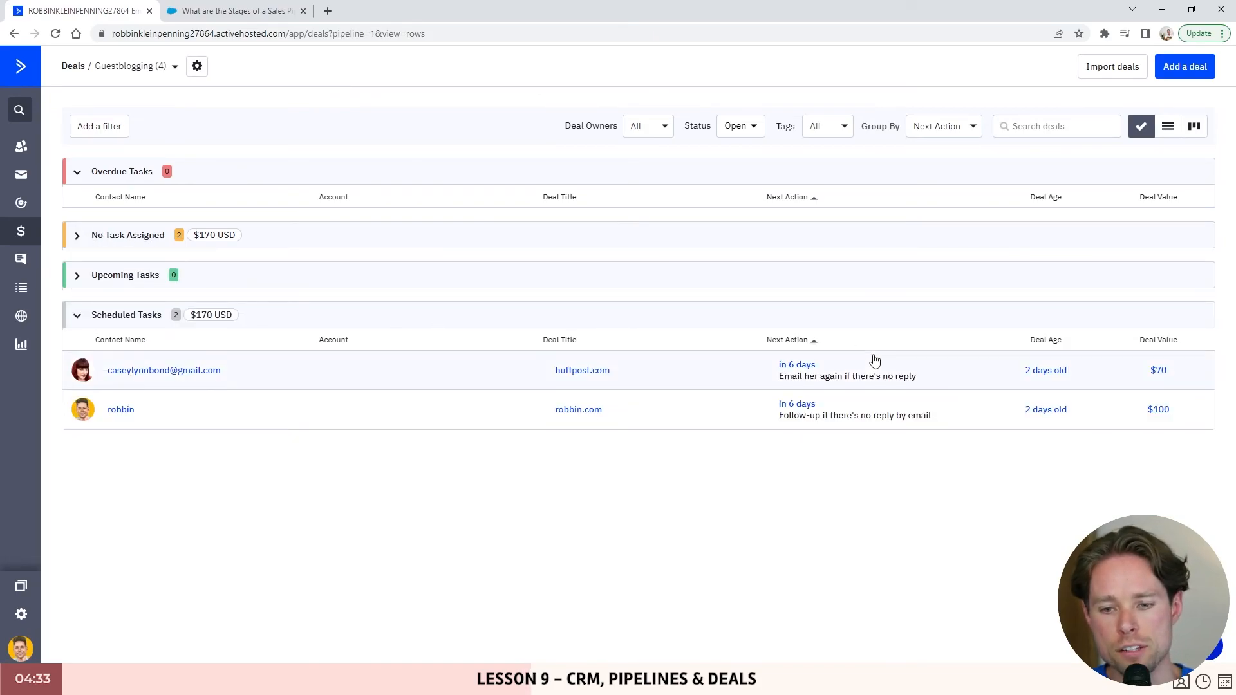
pyautogui.click(305, 170)
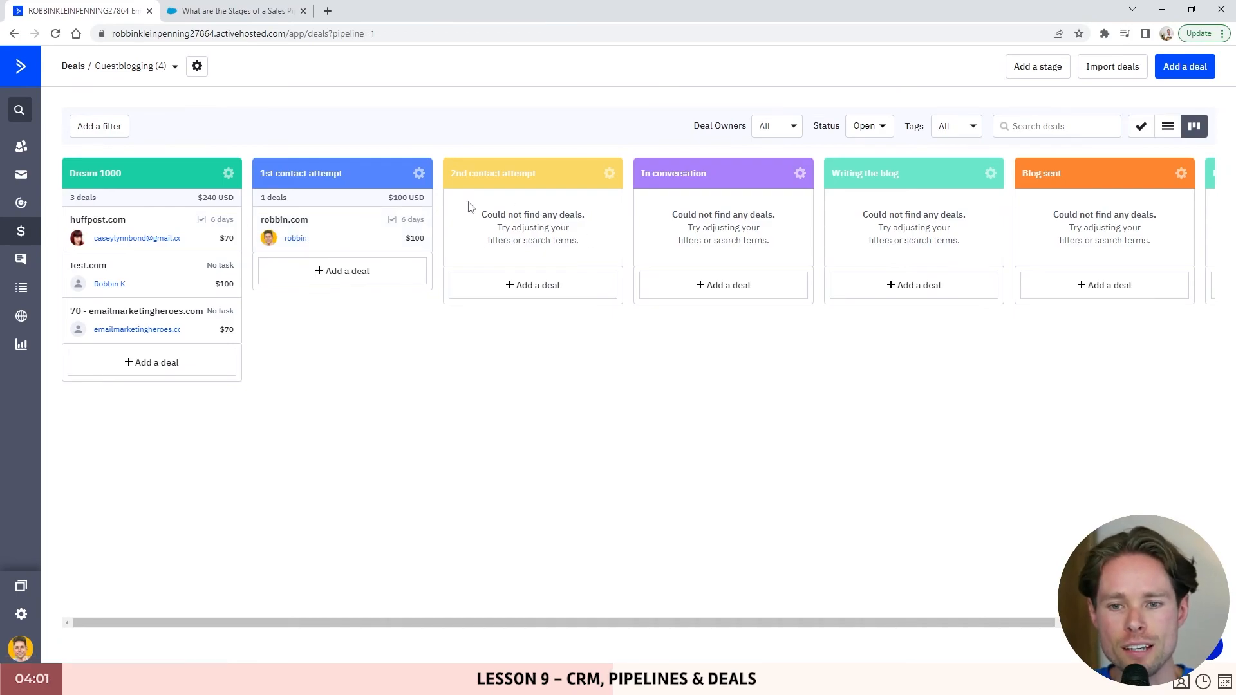
# - Advance robbin.com through Writing the blog and Blog sent into Published, then view the Salesforce article
pyautogui.moveTo(340, 227); pyautogui.dragTo(1068, 225)
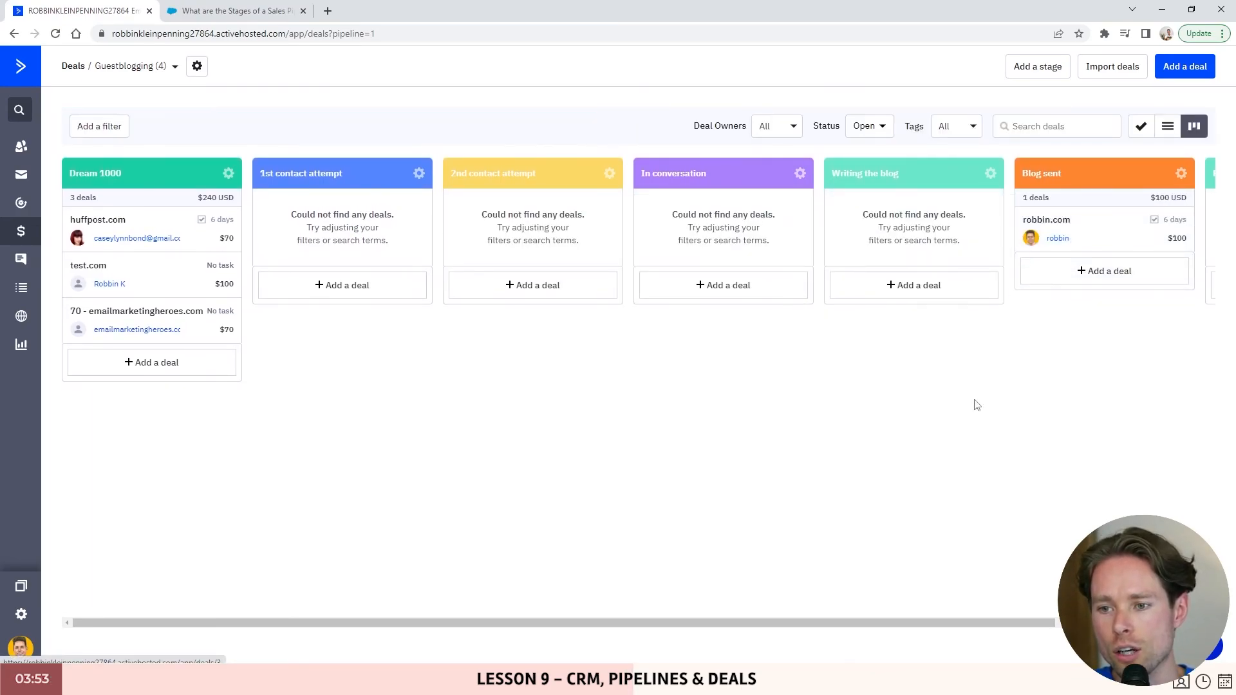
pyautogui.moveTo(911, 622); pyautogui.dragTo(1118, 286)
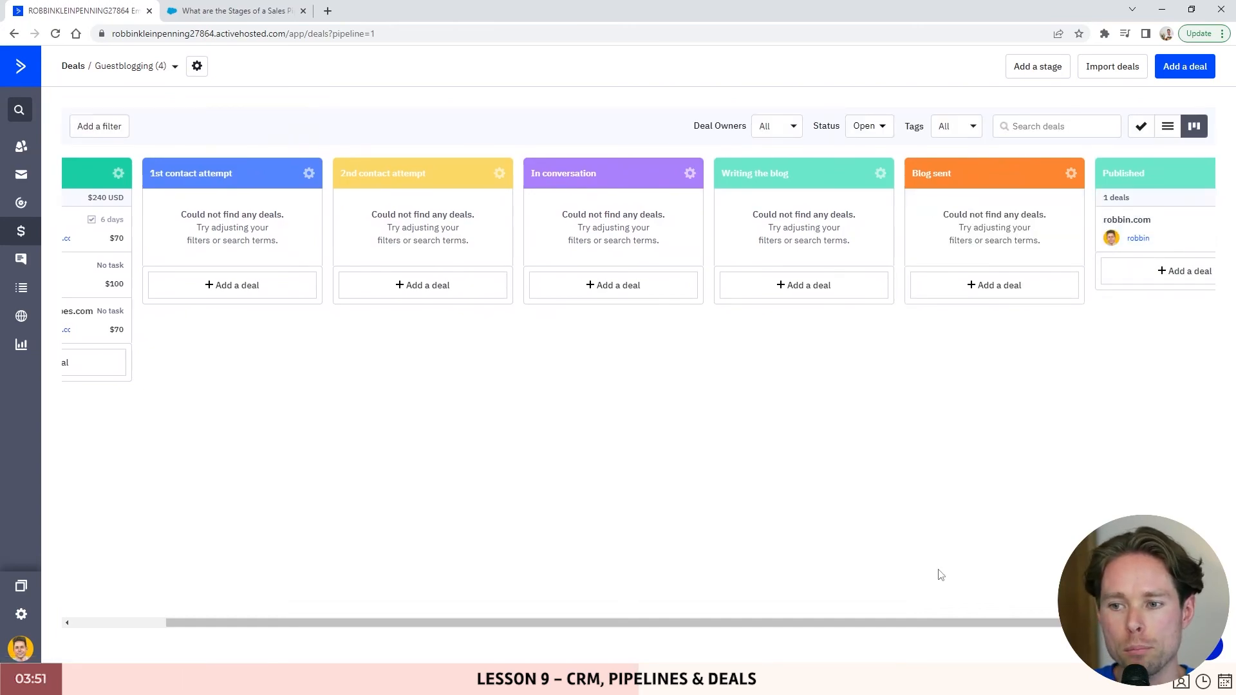
pyautogui.moveTo(930, 622); pyautogui.dragTo(830, 623)
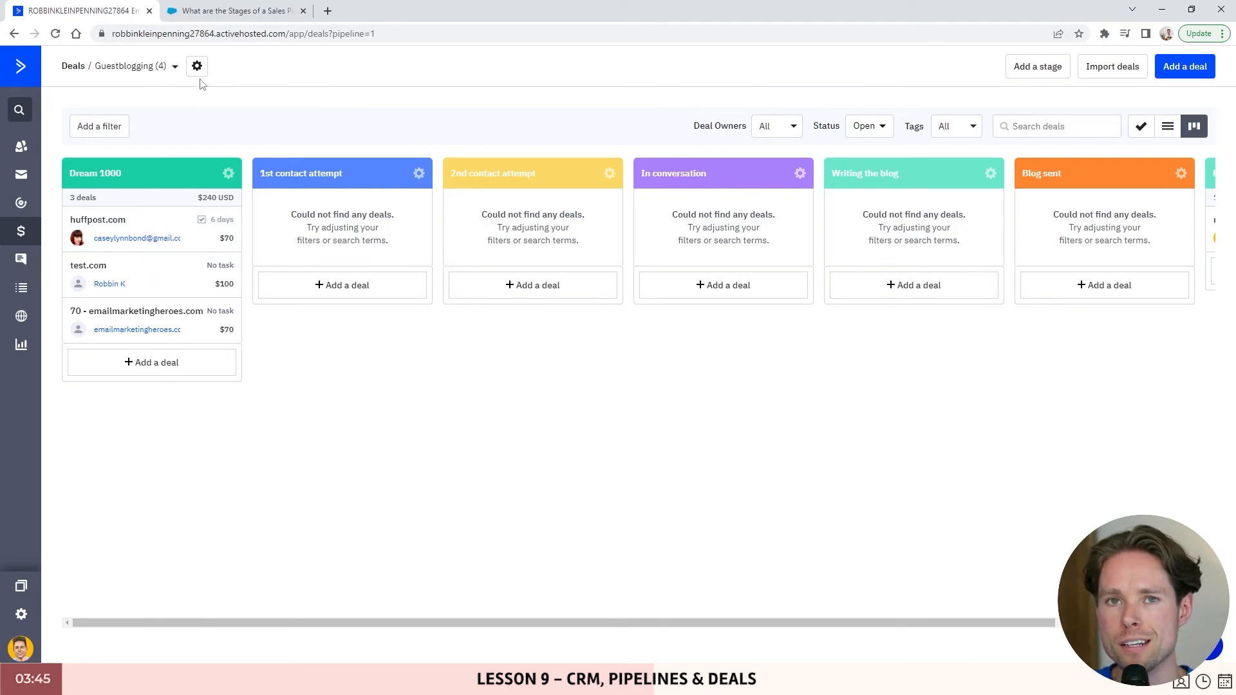
pyautogui.click(238, 18)
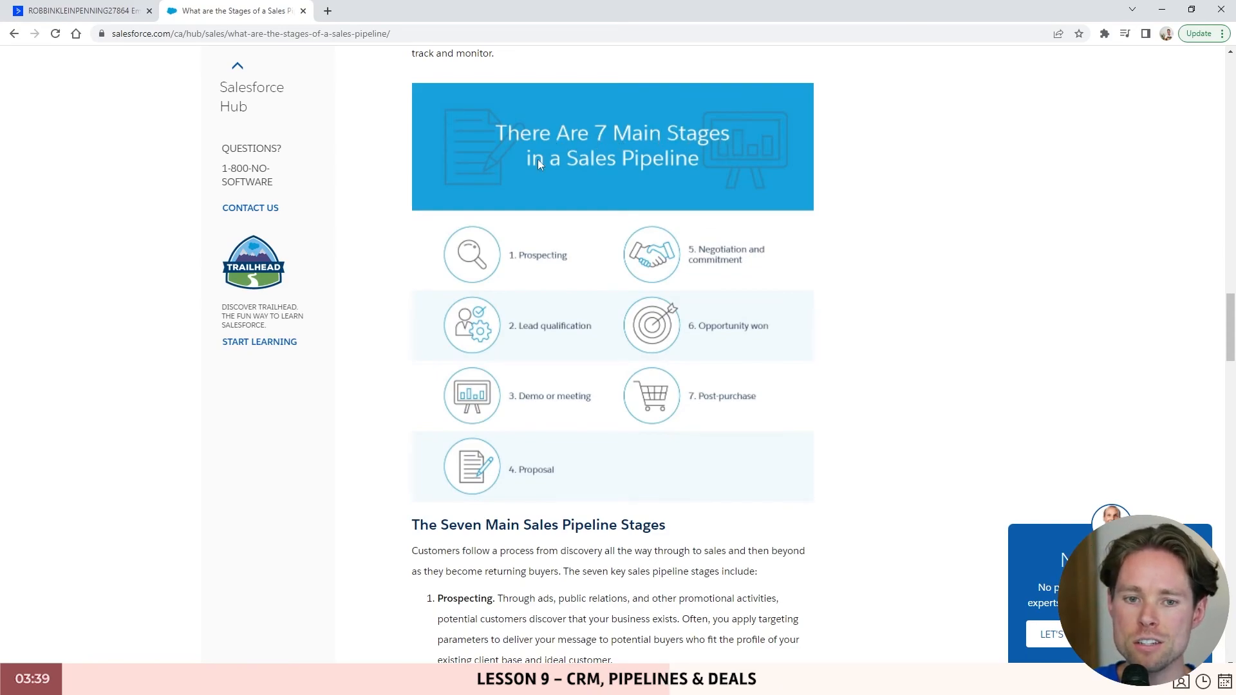
# - Scroll through Salesforce's seven pipeline stages, then return to the ActiveCampaign Guestblogging board
pyautogui.scroll(-1, 705, 195)
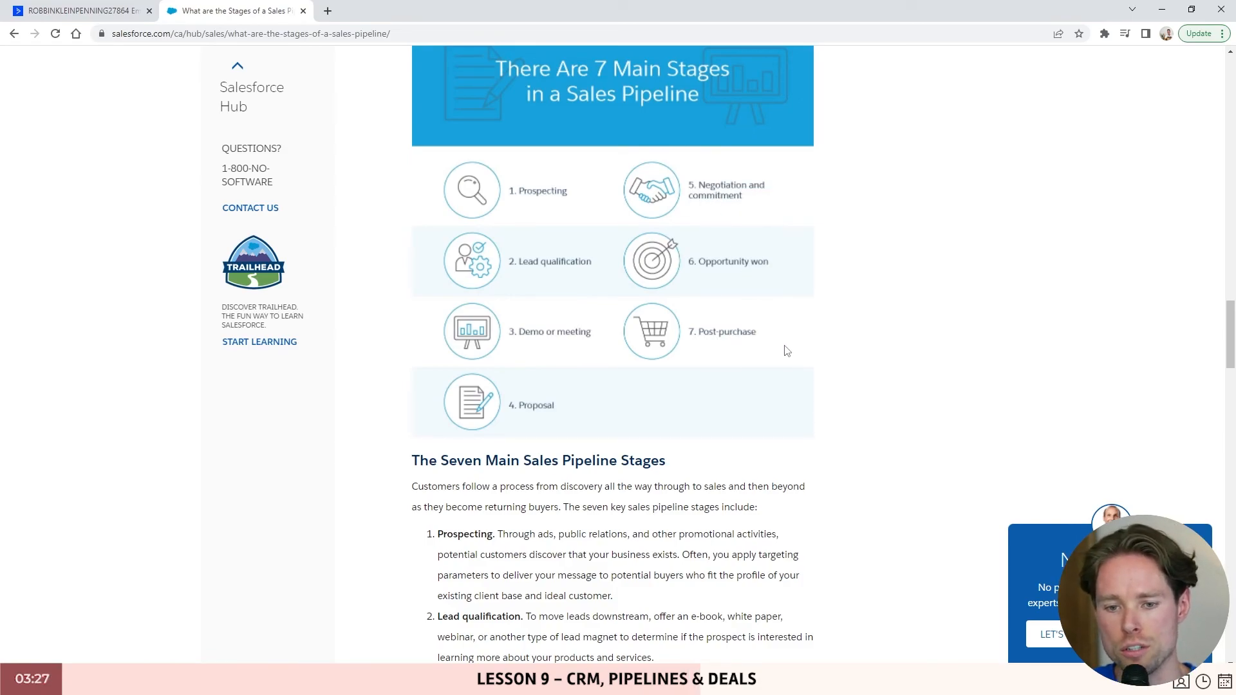
pyautogui.click(88, 17)
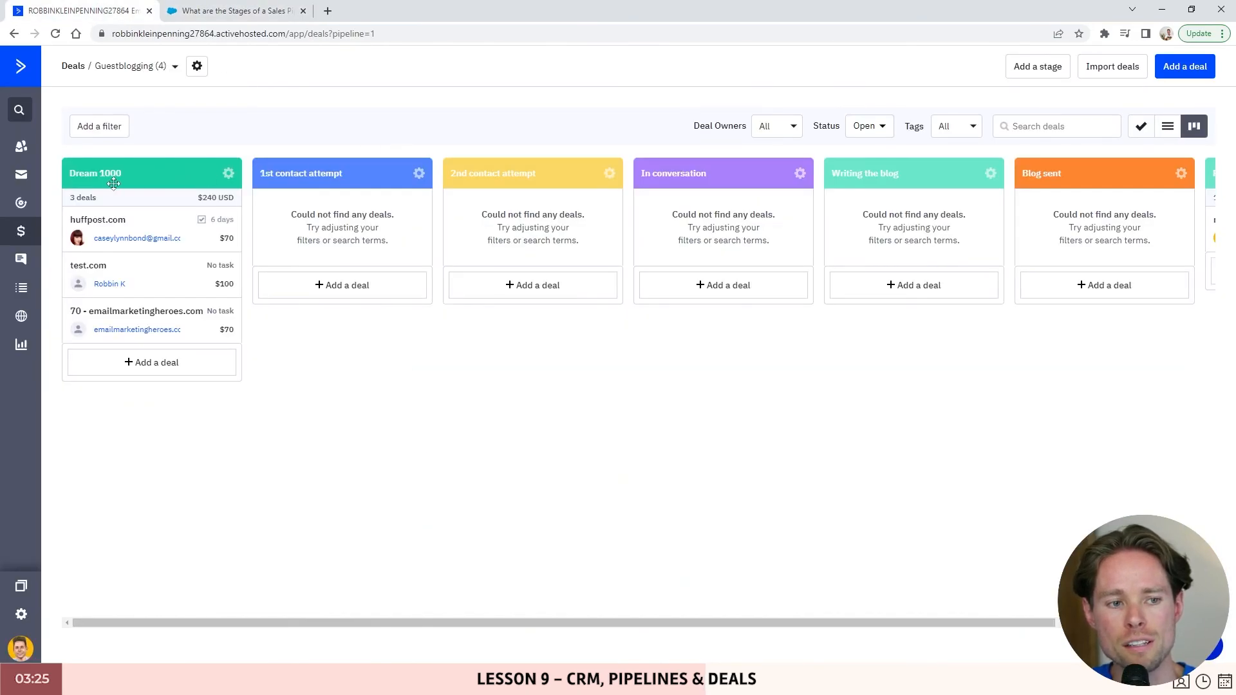
# - Add a 'Test' stage after Published and bring up the Import Deals CSV window
pyautogui.moveTo(317, 176); pyautogui.dragTo(344, 177)
pyautogui.moveTo(507, 180); pyautogui.dragTo(497, 180)
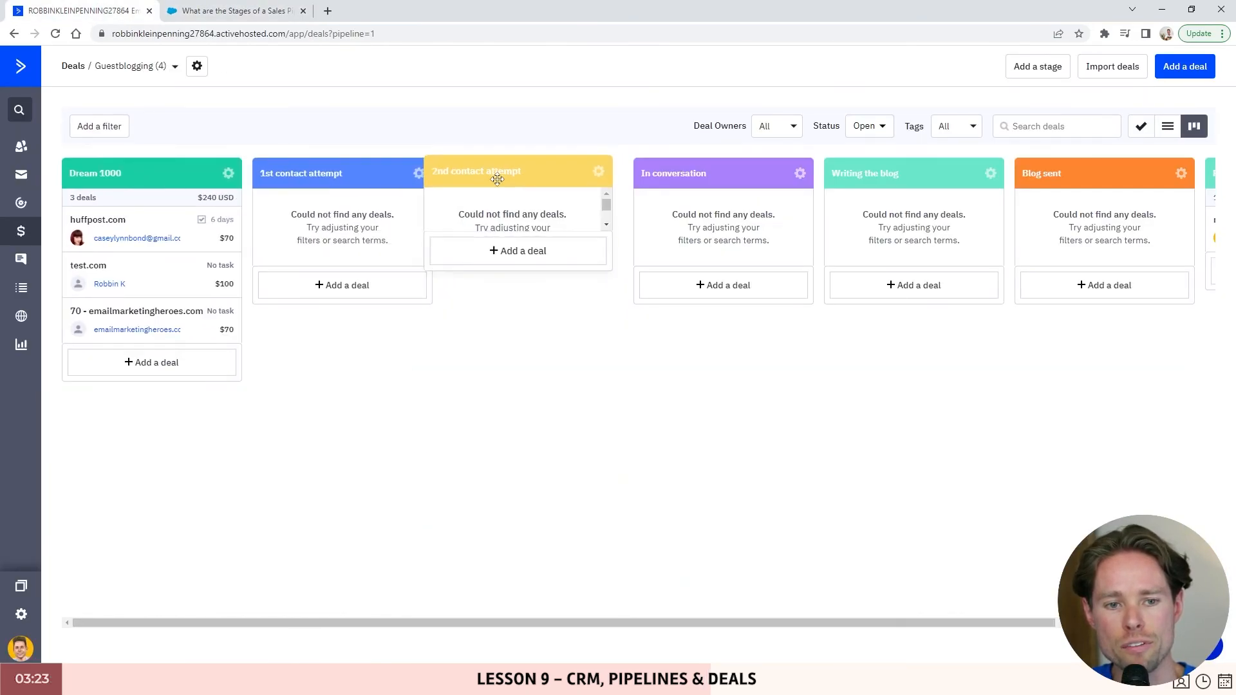
pyautogui.moveTo(497, 179); pyautogui.dragTo(494, 180)
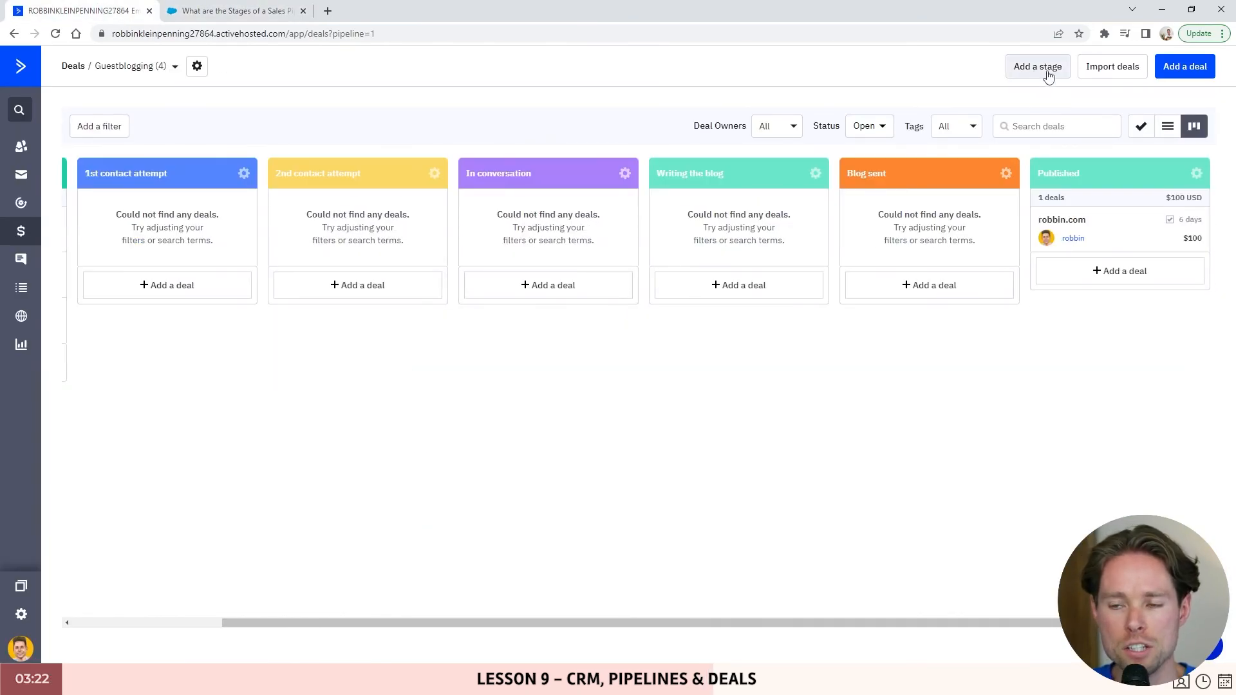
pyautogui.click(1048, 75)
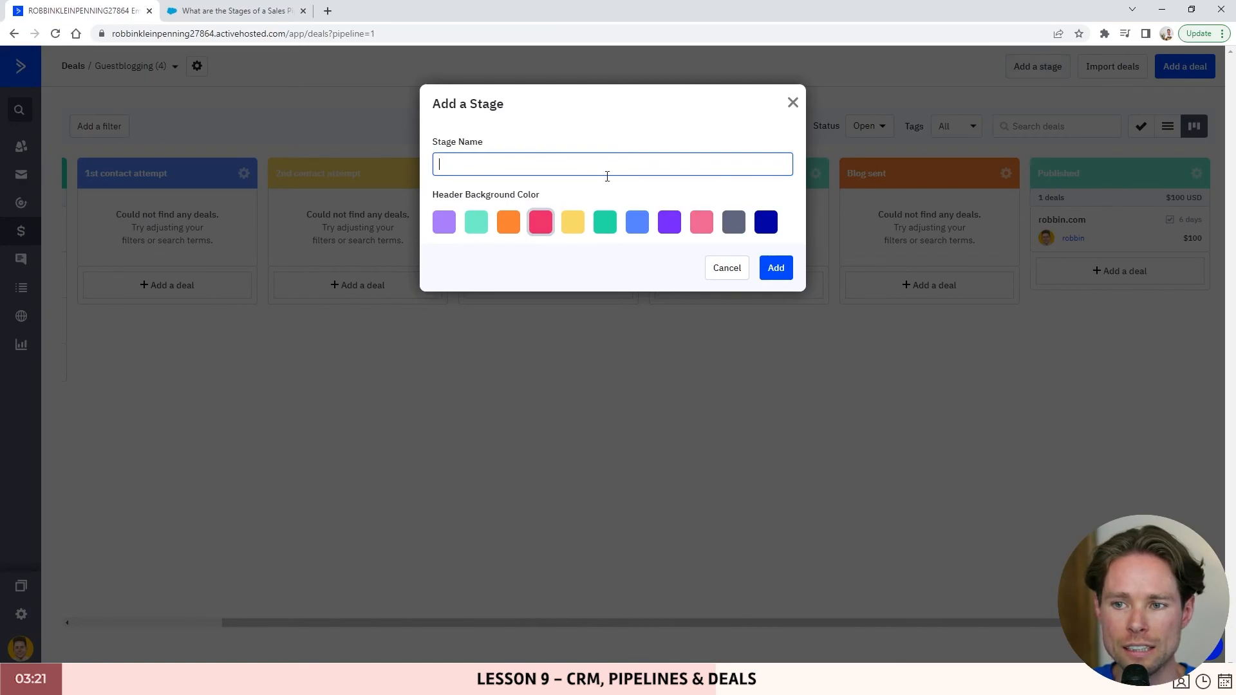
pyautogui.click(775, 268)
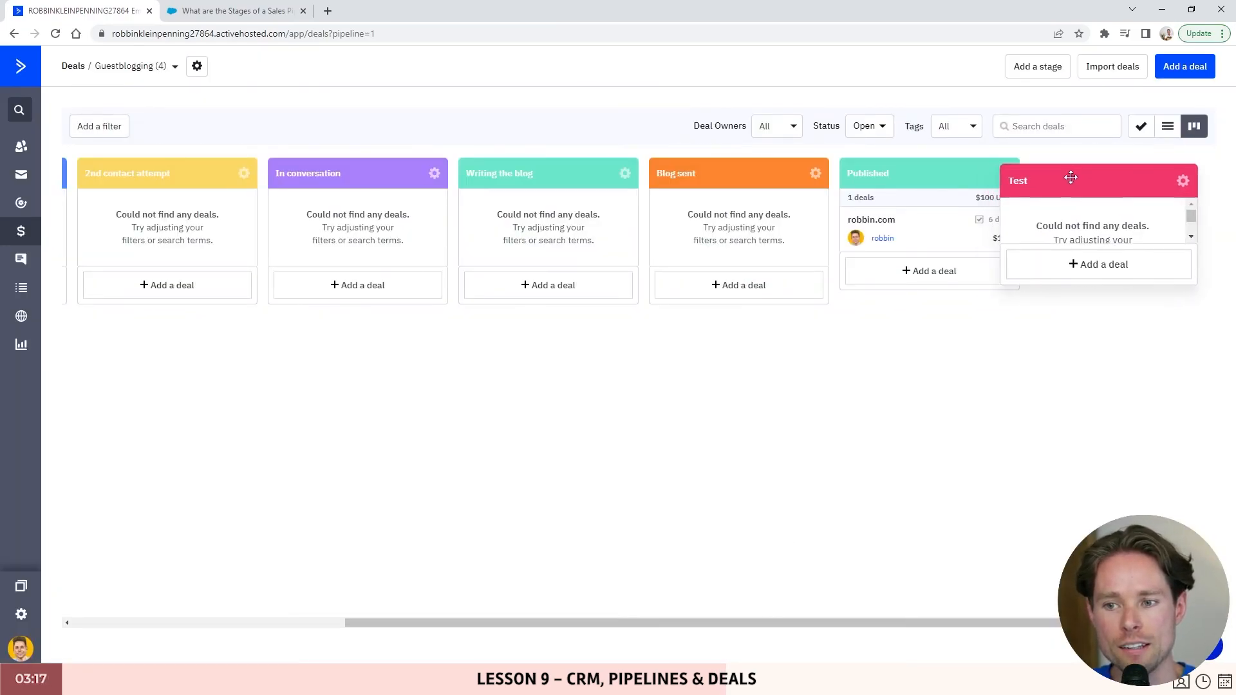
pyautogui.moveTo(979, 623); pyautogui.dragTo(910, 622)
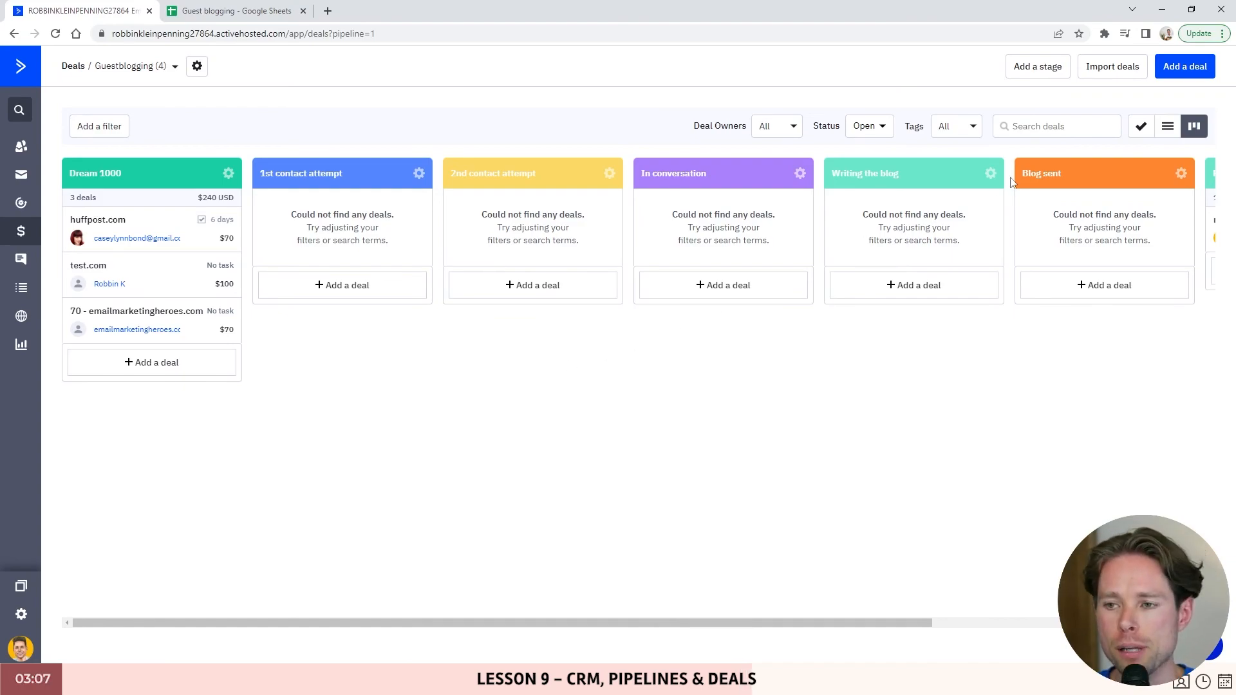
pyautogui.click(1107, 70)
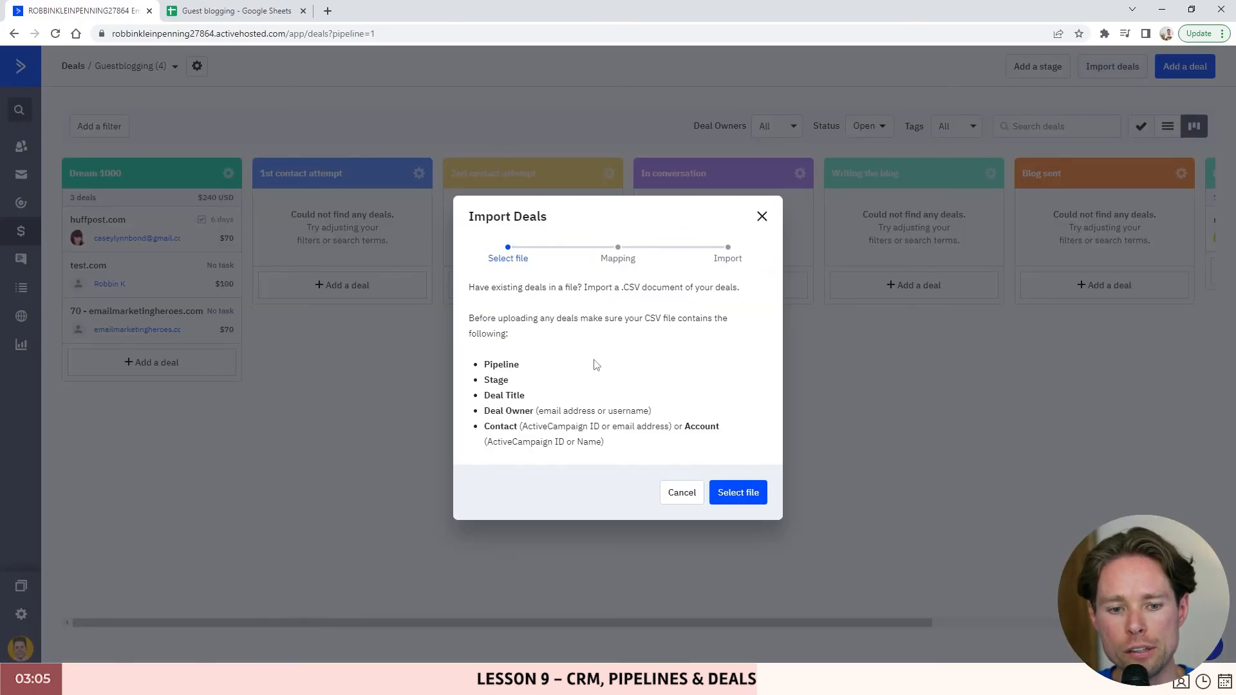
# - In the Guest blogging sheet, select the header row from Pipeline across all seven columns
pyautogui.click(238, 11)
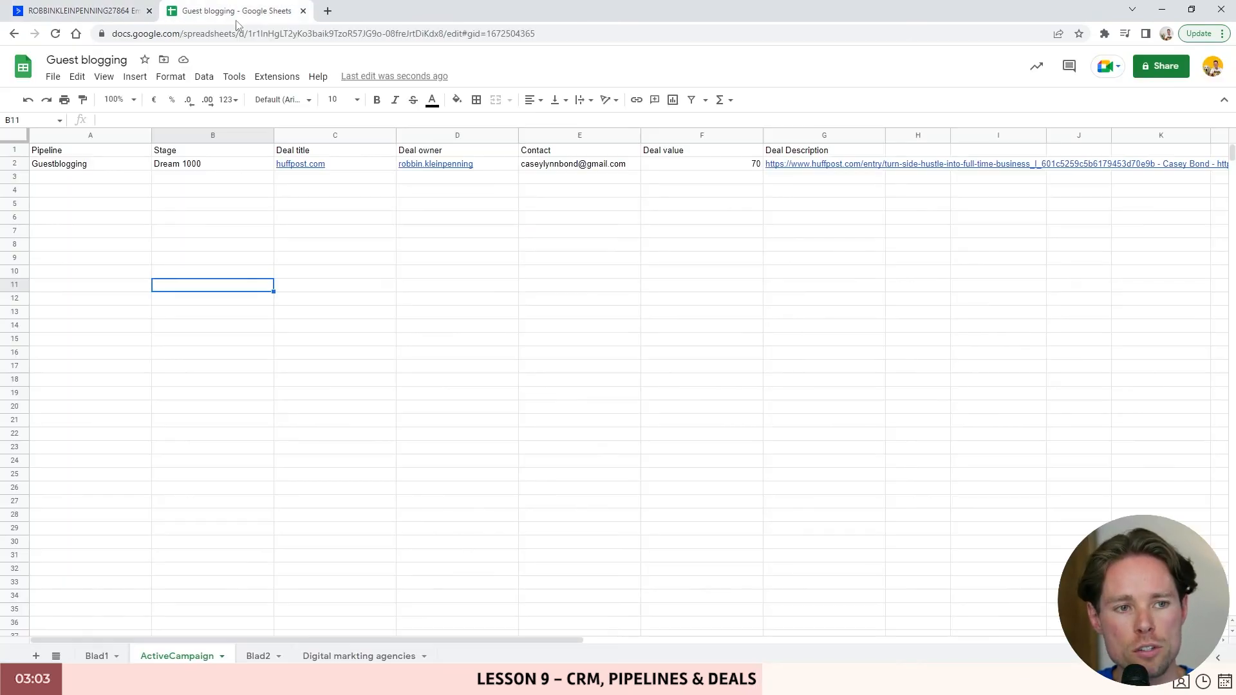
pyautogui.click(207, 219)
pyautogui.moveTo(55, 152); pyautogui.dragTo(520, 170)
pyautogui.moveTo(559, 256); pyautogui.dragTo(529, 243)
pyautogui.click(54, 154)
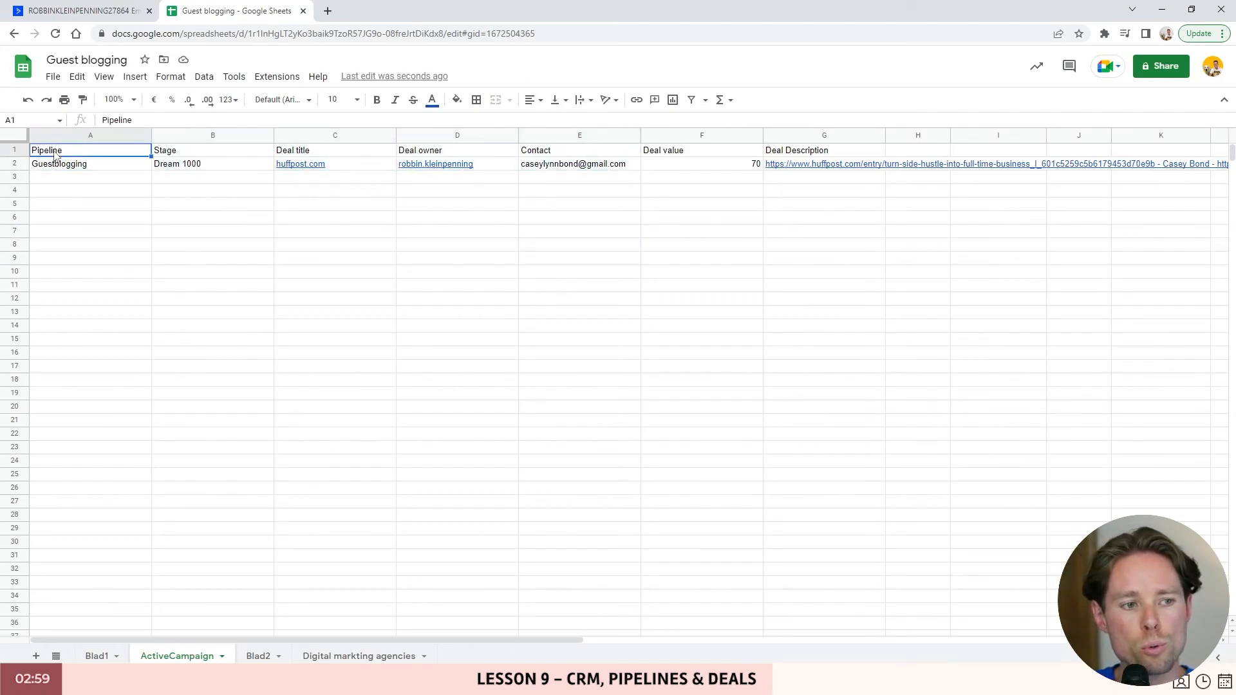
pyautogui.moveTo(80, 217); pyautogui.dragTo(78, 199)
pyautogui.moveTo(97, 153); pyautogui.dragTo(849, 155)
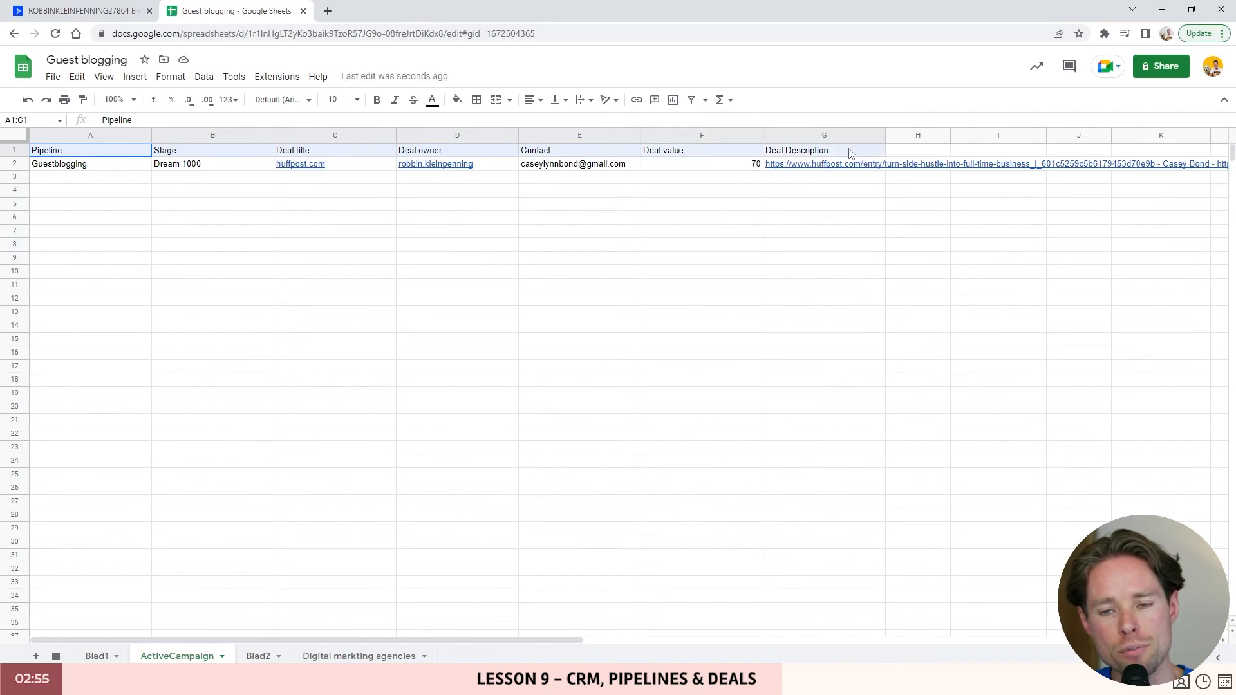
pyautogui.click(381, 205)
# - Go through each header: Pipeline, Stage, Deal title, Deal owner, Contact, Deal value, Deal Description
pyautogui.click(76, 154)
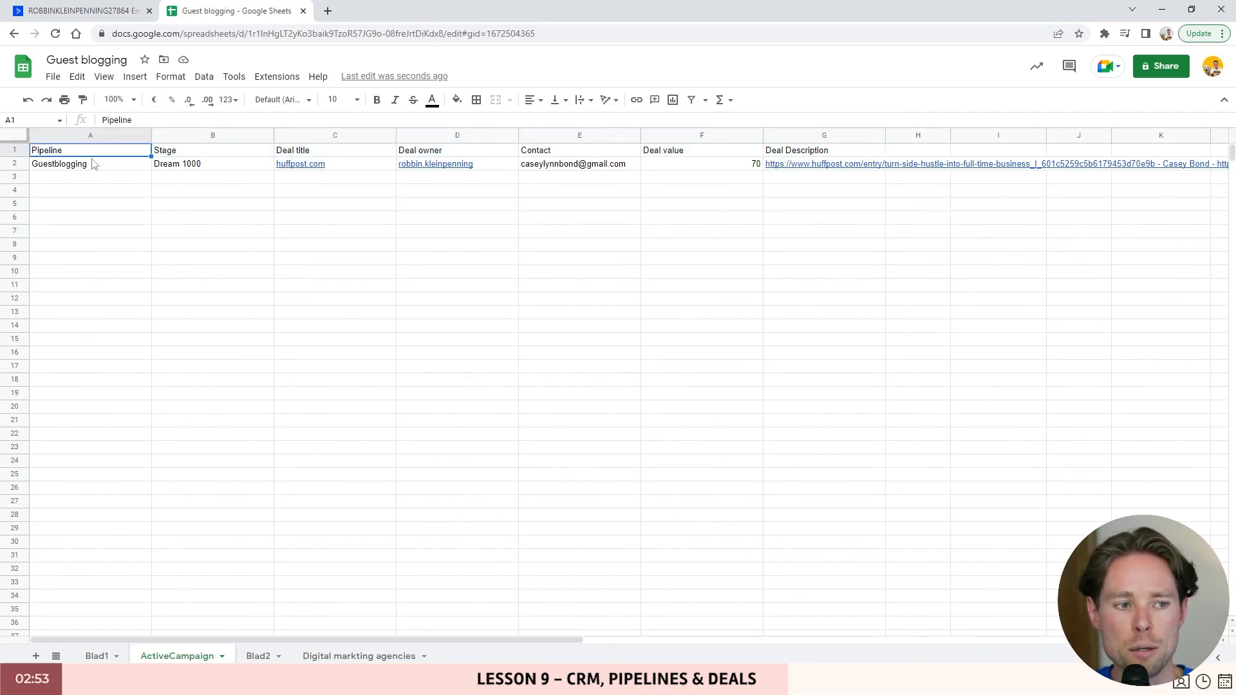
pyautogui.click(180, 150)
pyautogui.click(316, 155)
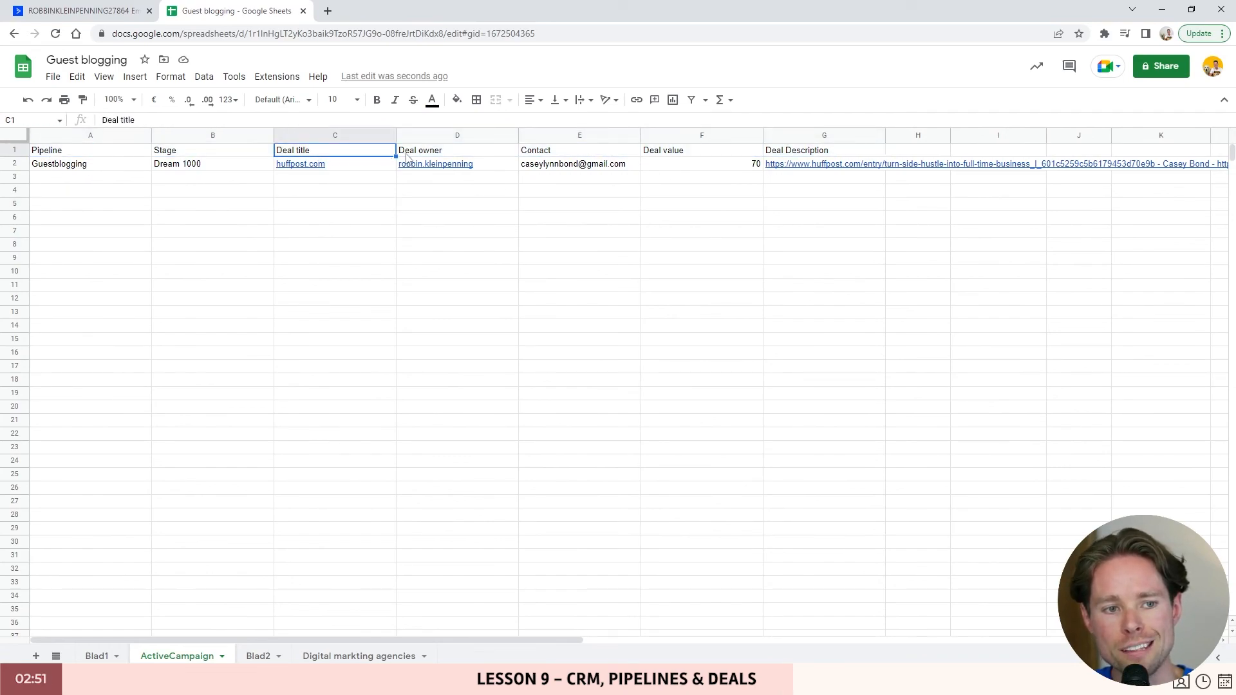
pyautogui.click(430, 153)
pyautogui.click(557, 158)
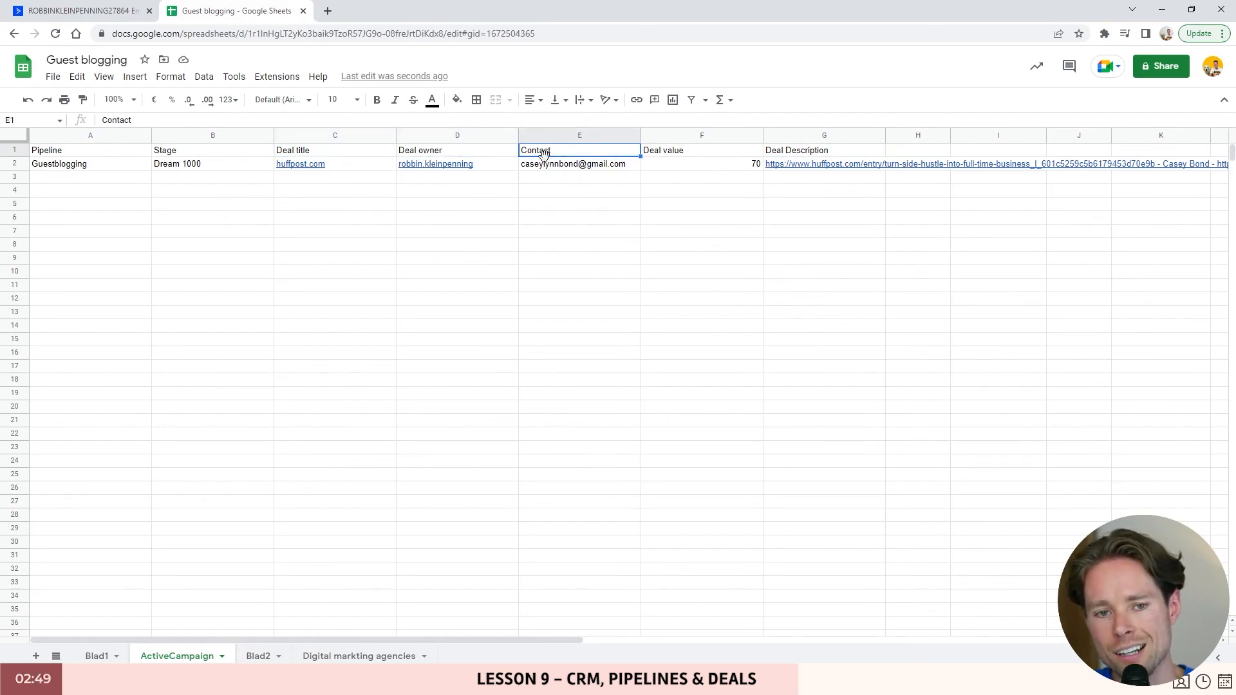
pyautogui.click(676, 157)
pyautogui.click(837, 152)
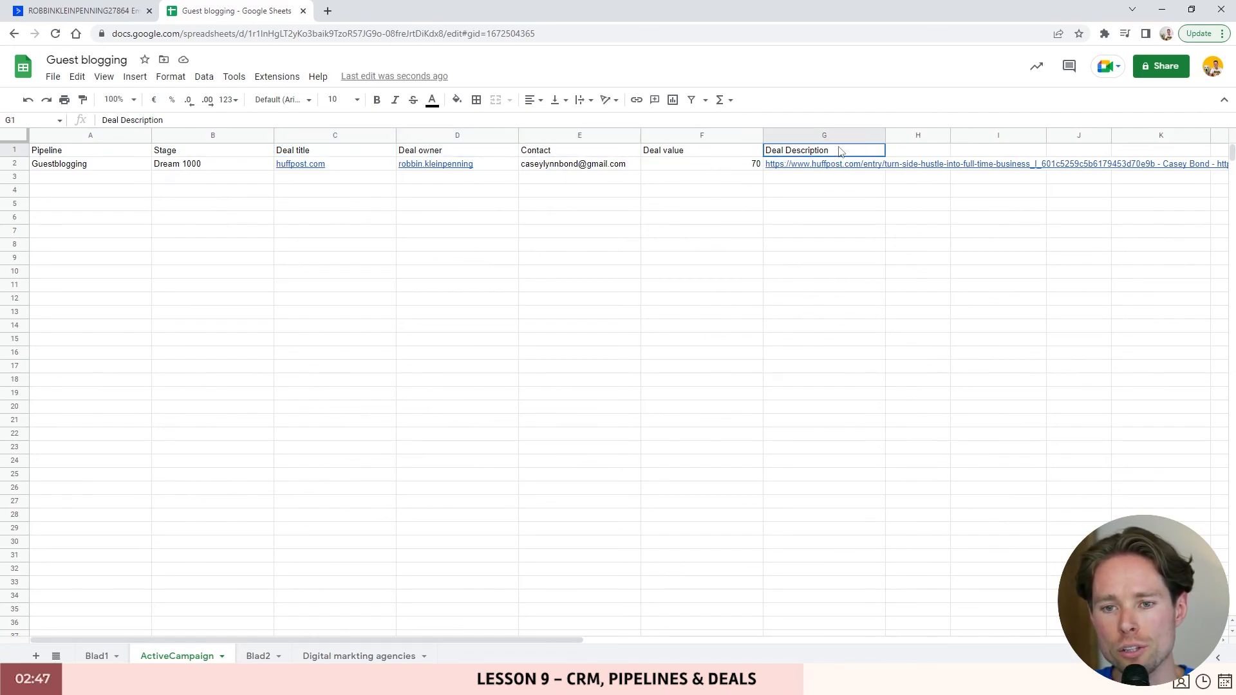
pyautogui.click(921, 154)
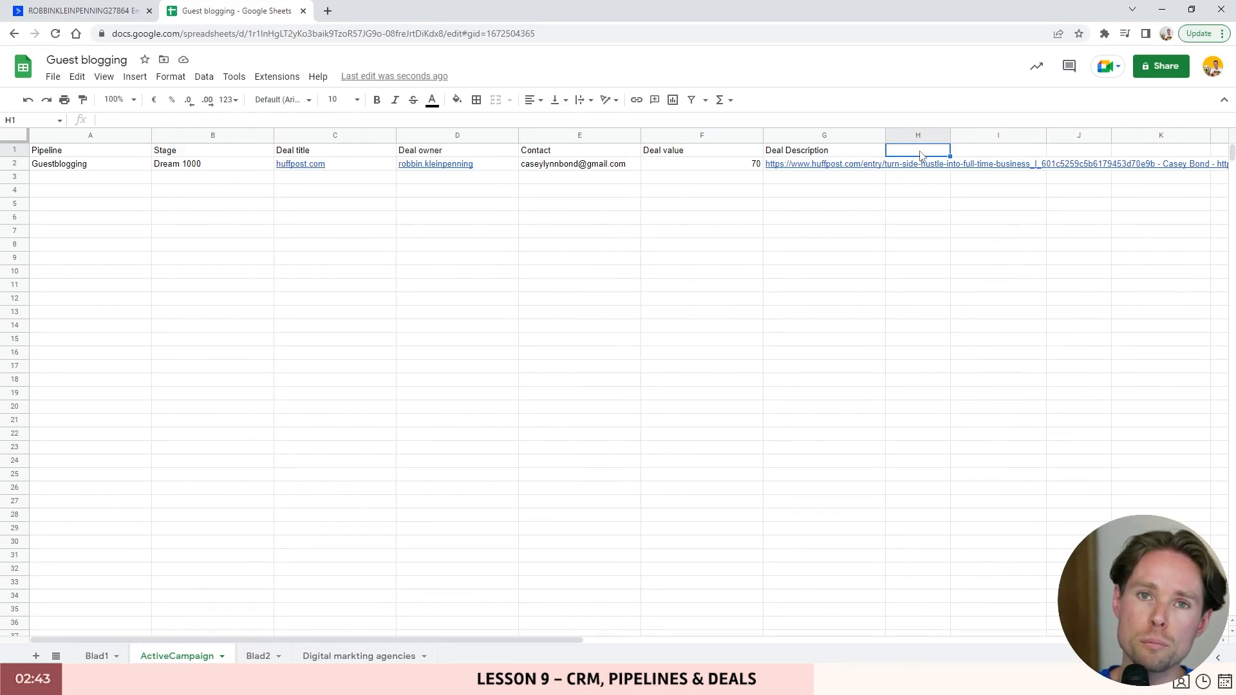
# - Close the import window and compare the existing huffpost.com deal against the sheet's headers
pyautogui.click(100, 16)
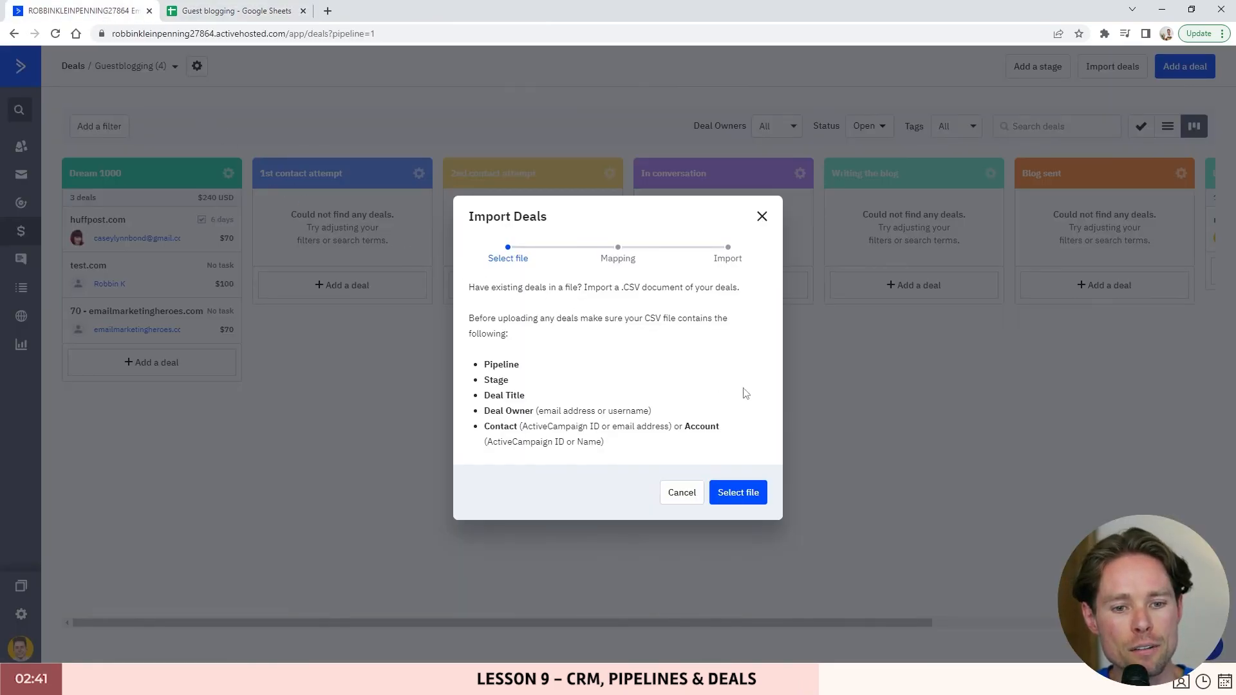
pyautogui.click(762, 216)
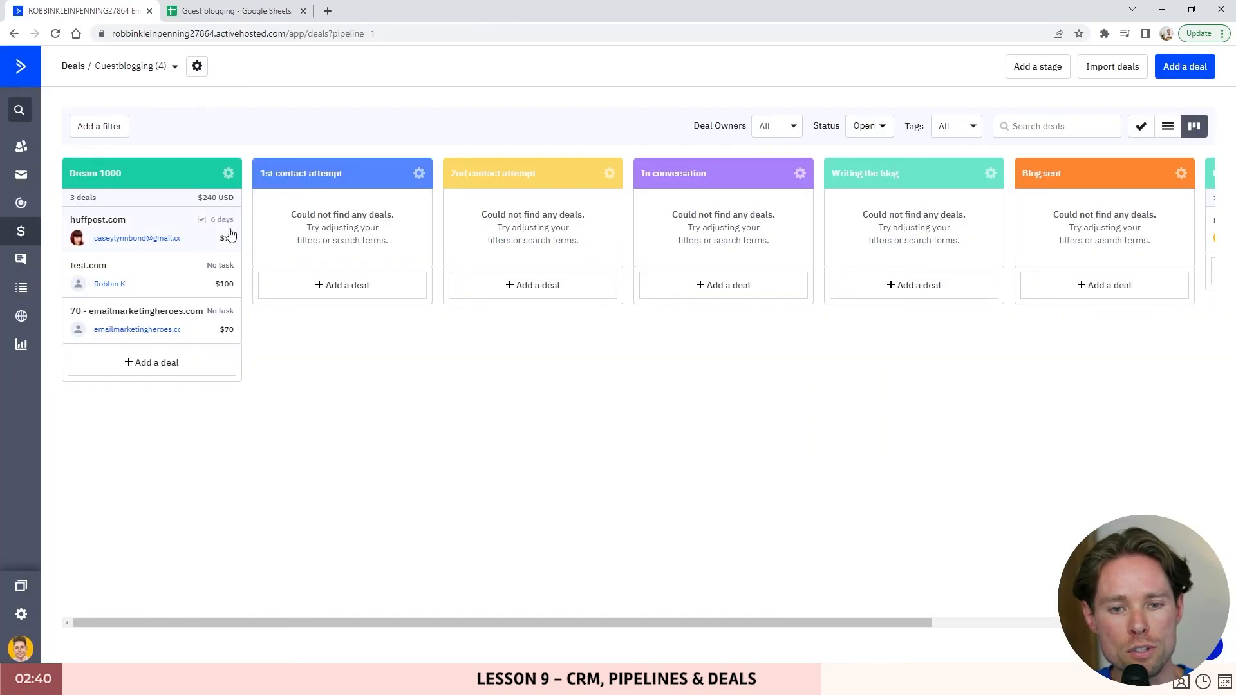
pyautogui.click(150, 227)
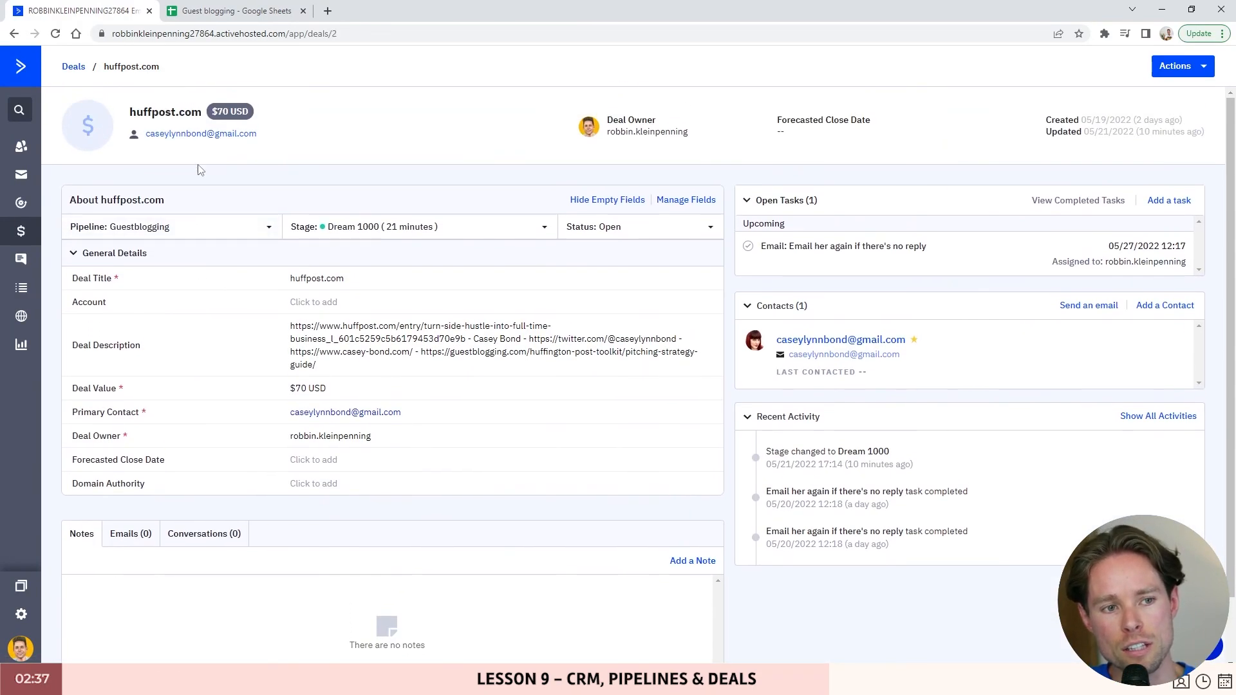
pyautogui.click(204, 14)
pyautogui.hotkey('ctrl', 'Home')
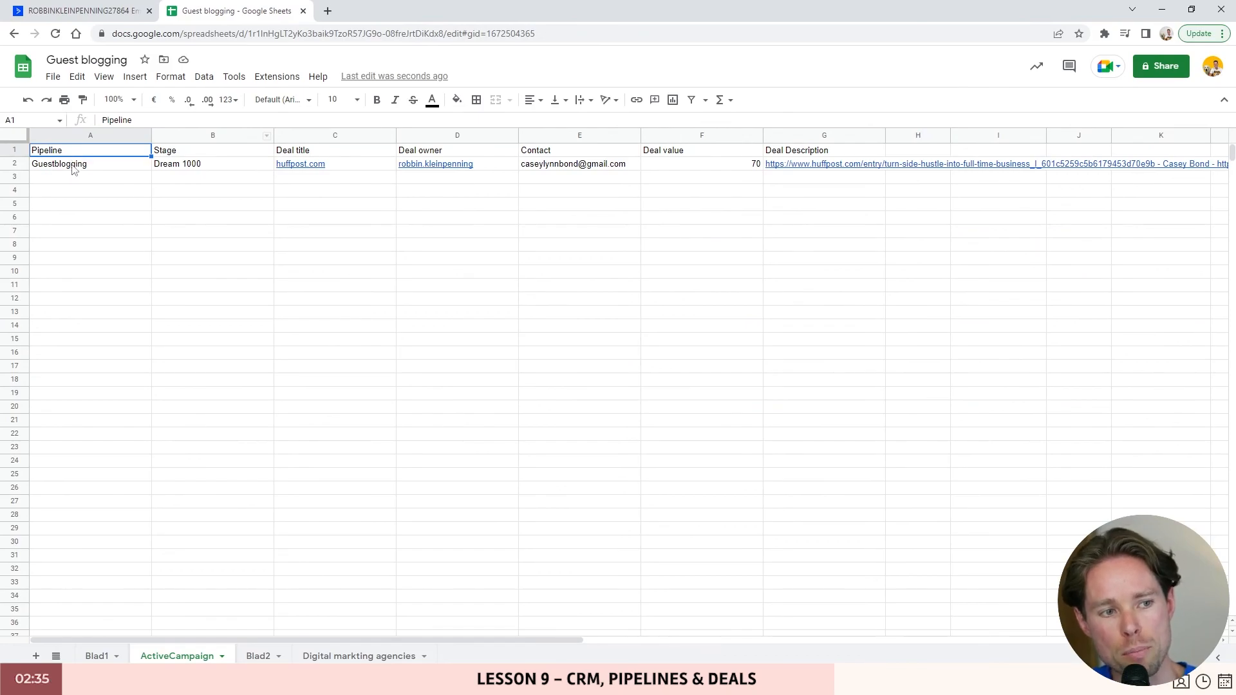
pyautogui.click(100, 11)
pyautogui.click(73, 66)
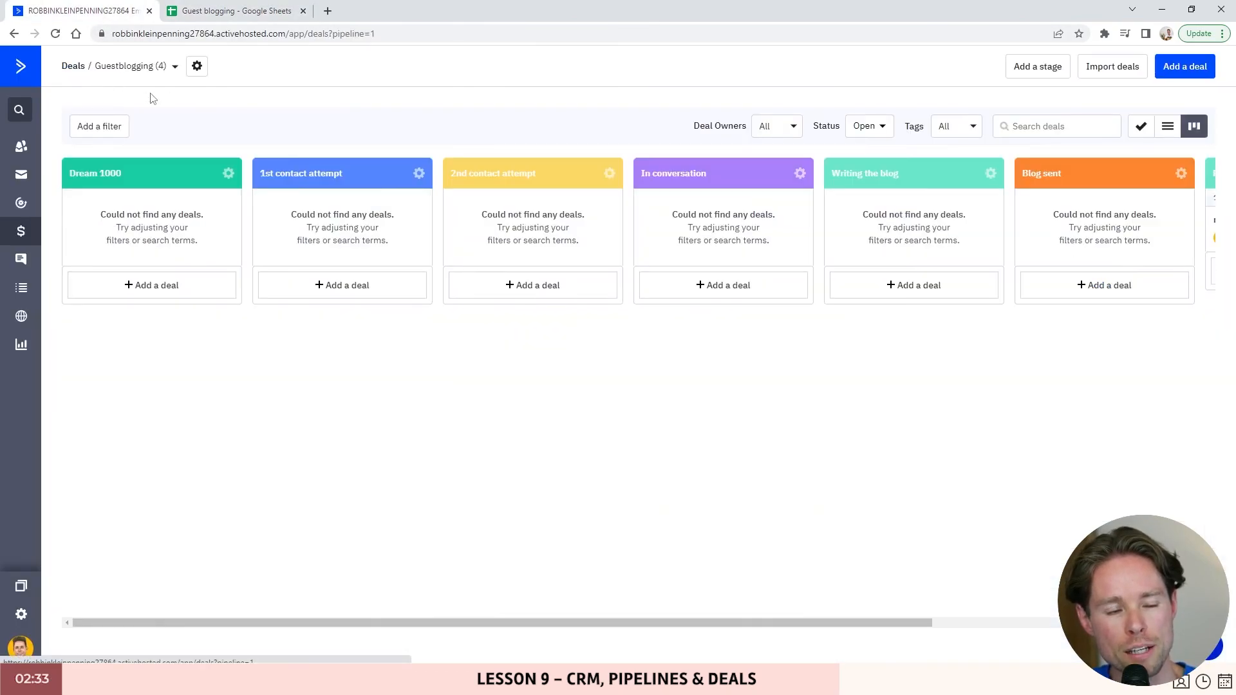
# - Compare the pipeline list with the sheet's Guestblogging Pipeline value and Stage column
pyautogui.click(141, 67)
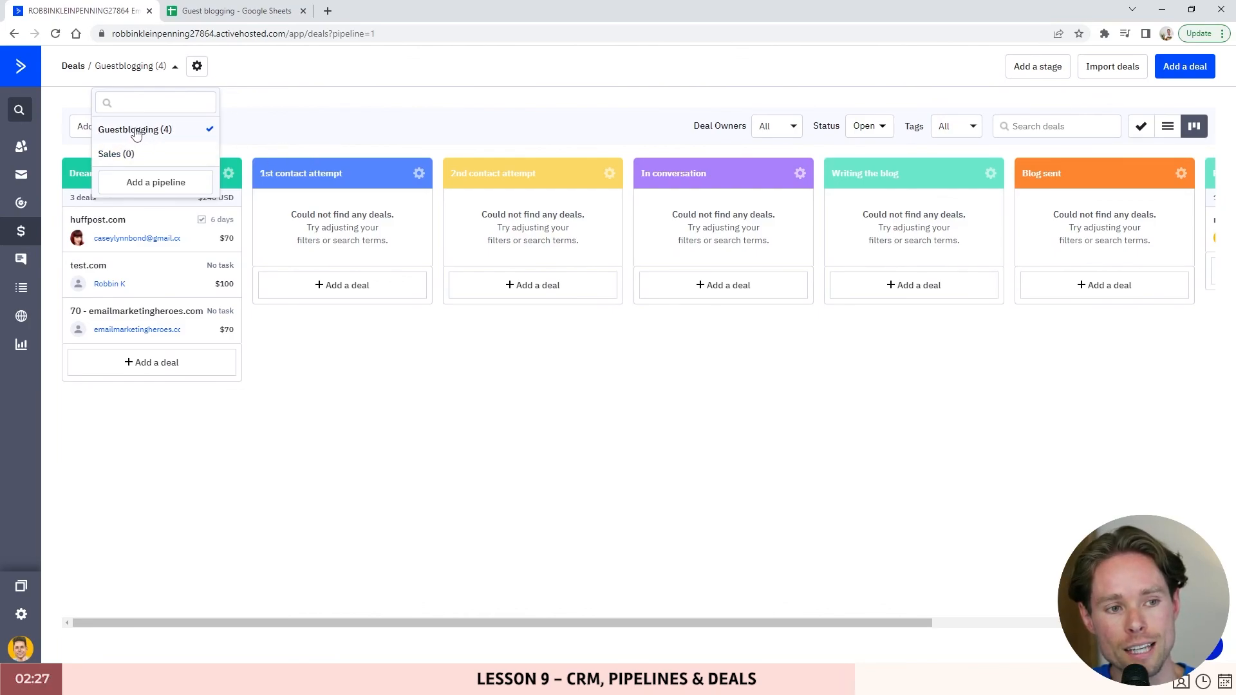
pyautogui.click(257, 11)
pyautogui.click(56, 166)
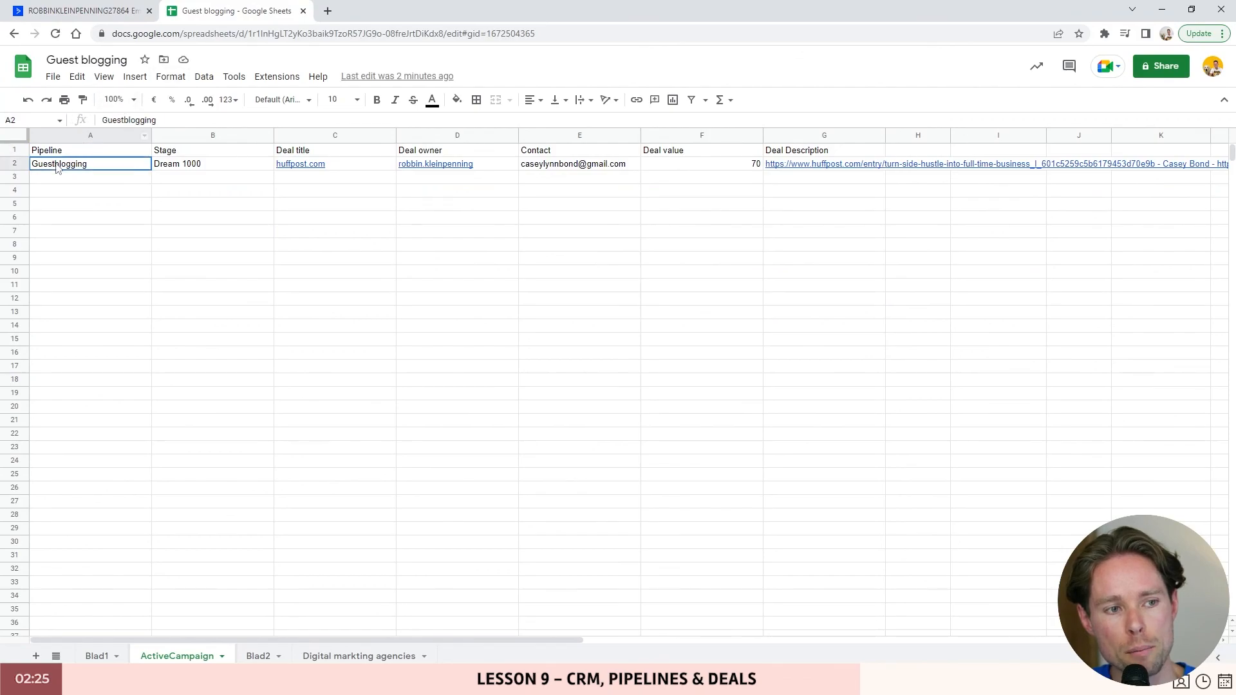
pyautogui.click(179, 153)
pyautogui.click(84, 11)
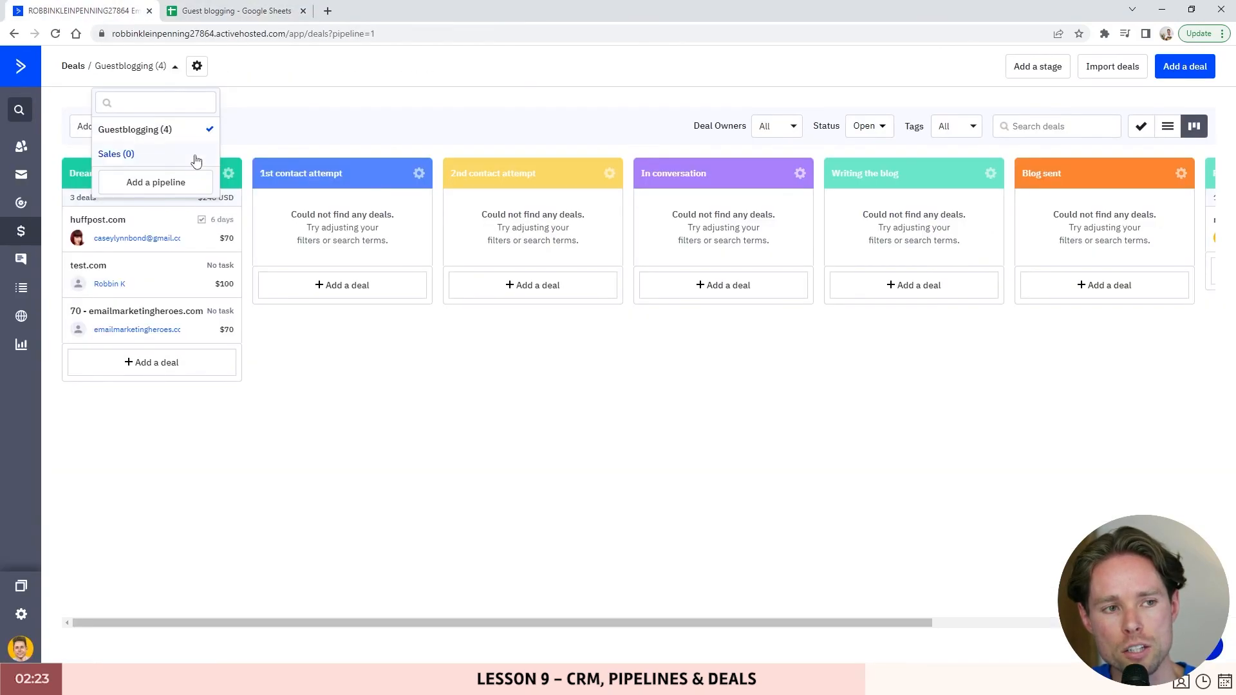
pyautogui.click(317, 339)
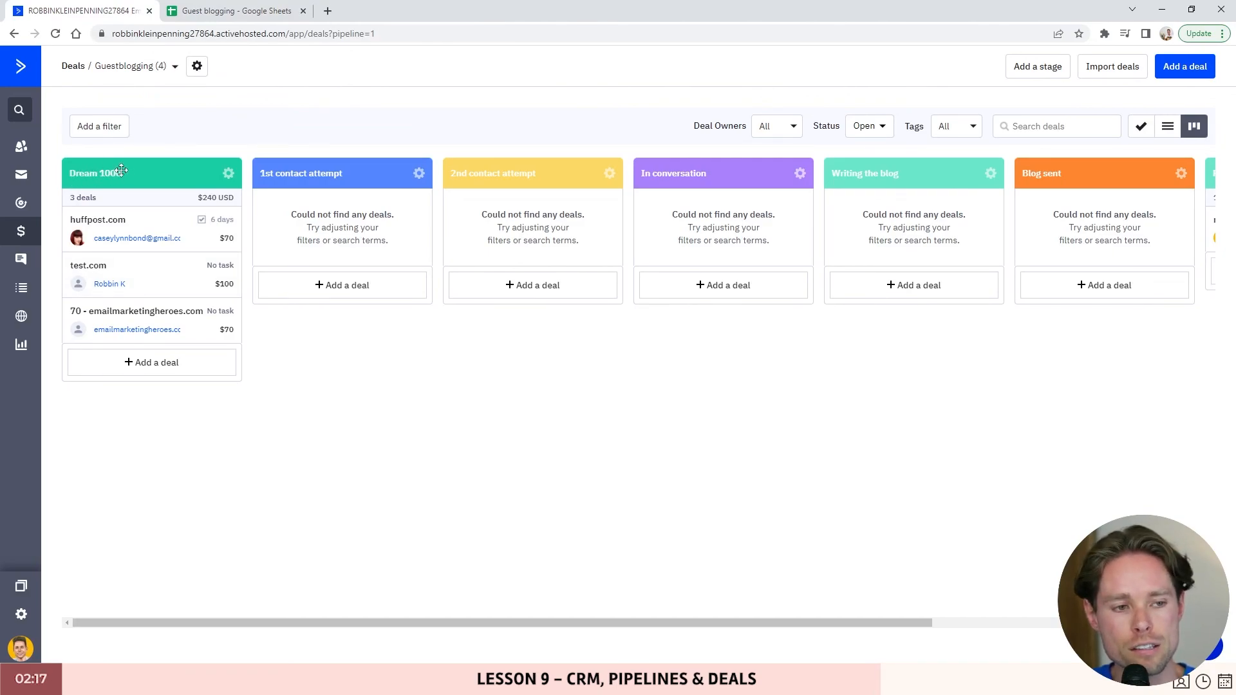
# - Compare the sheet's Deal title column with the huffpost.com deal details
pyautogui.click(196, 9)
pyautogui.click(315, 155)
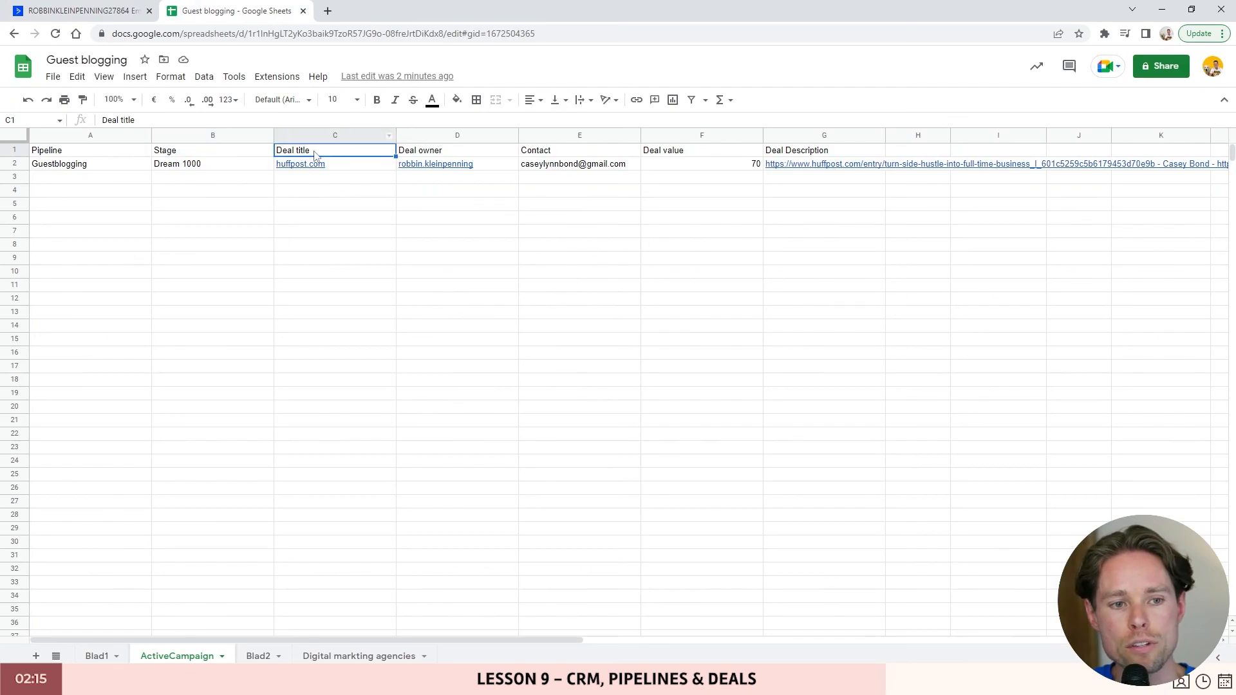
pyautogui.click(106, 11)
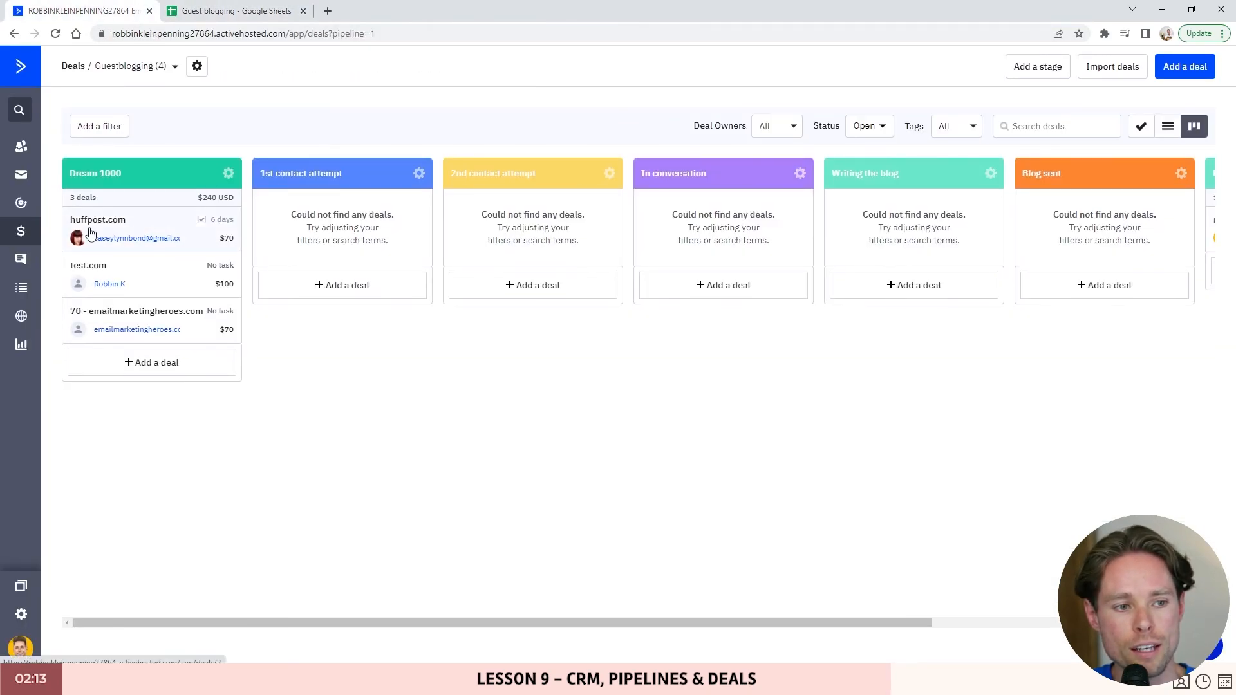
pyautogui.click(122, 230)
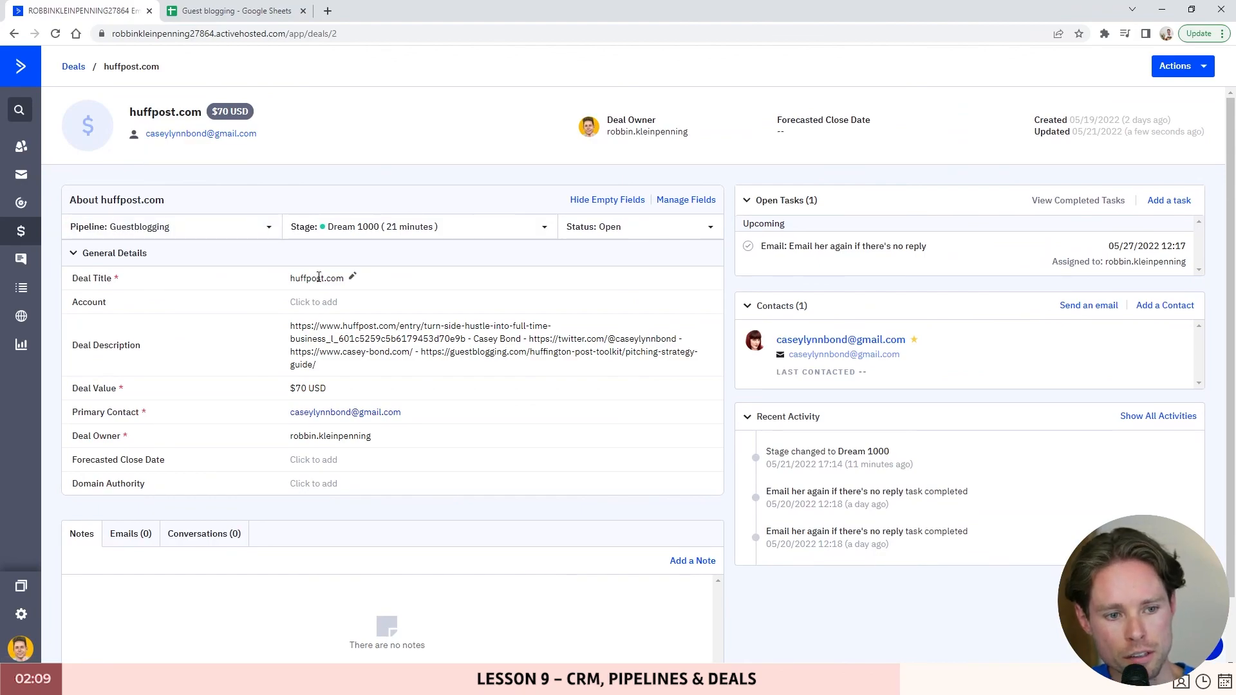
pyautogui.click(235, 11)
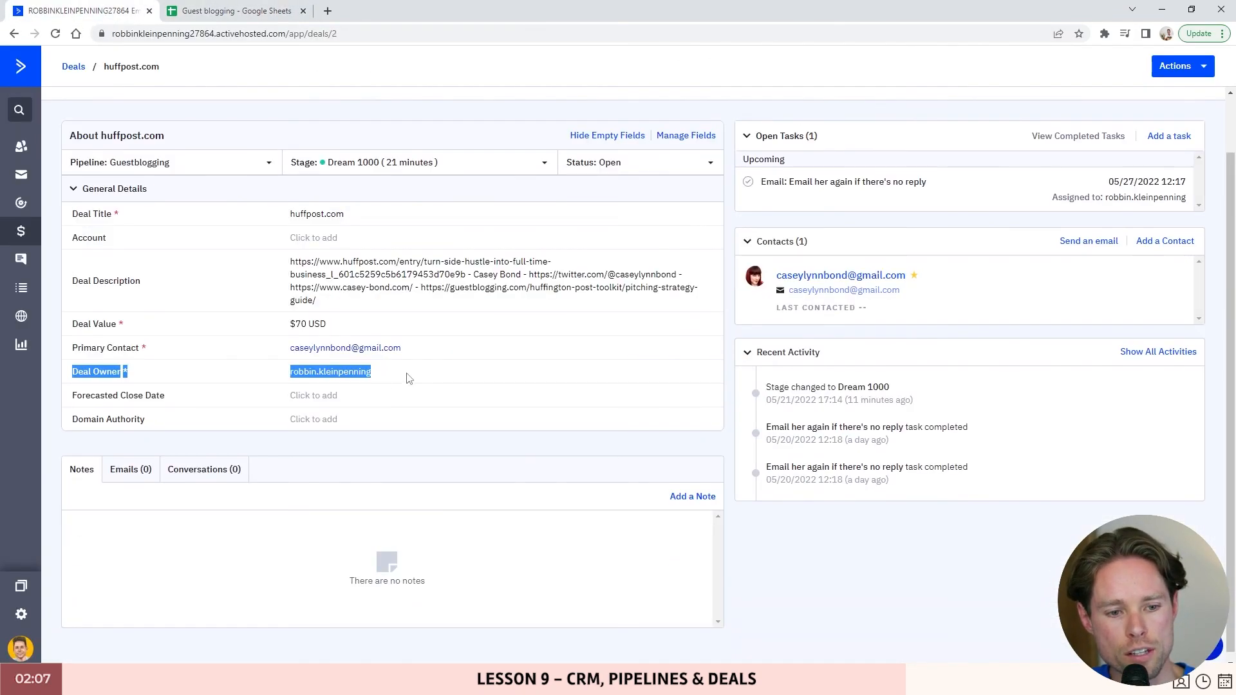
pyautogui.scroll(1, 156, 181)
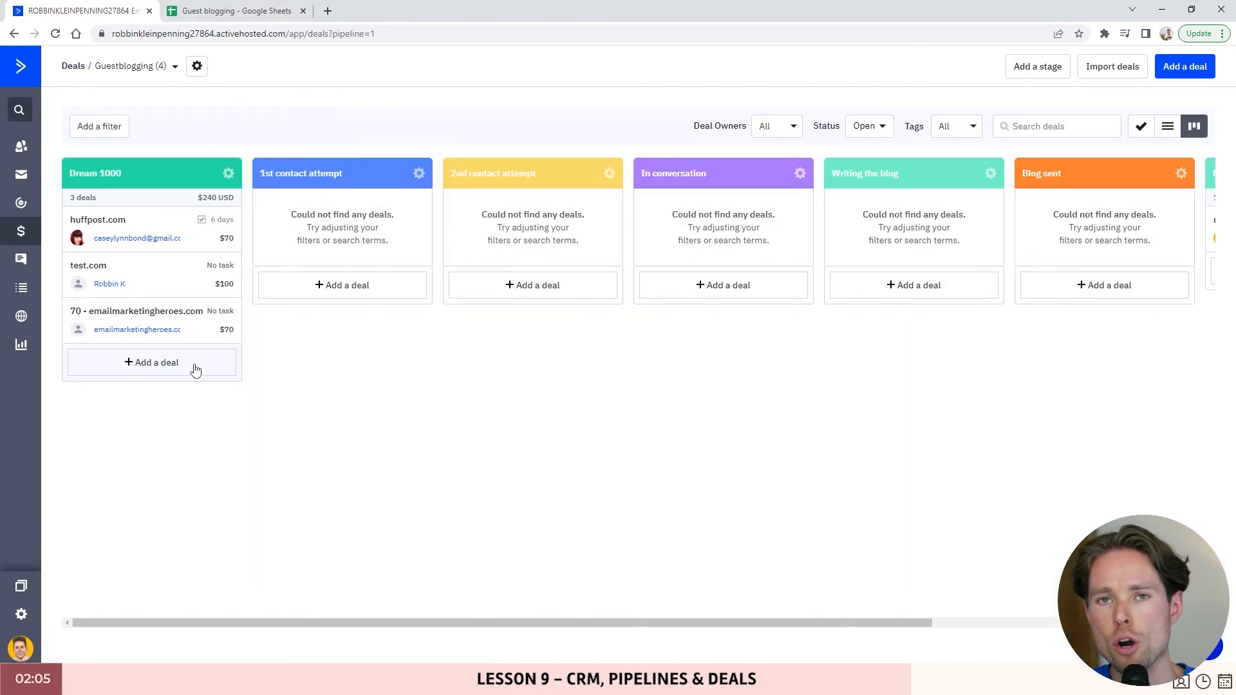
# - Start a new Dream 1000 deal and check which deal owners can be assigned
pyautogui.click(152, 362)
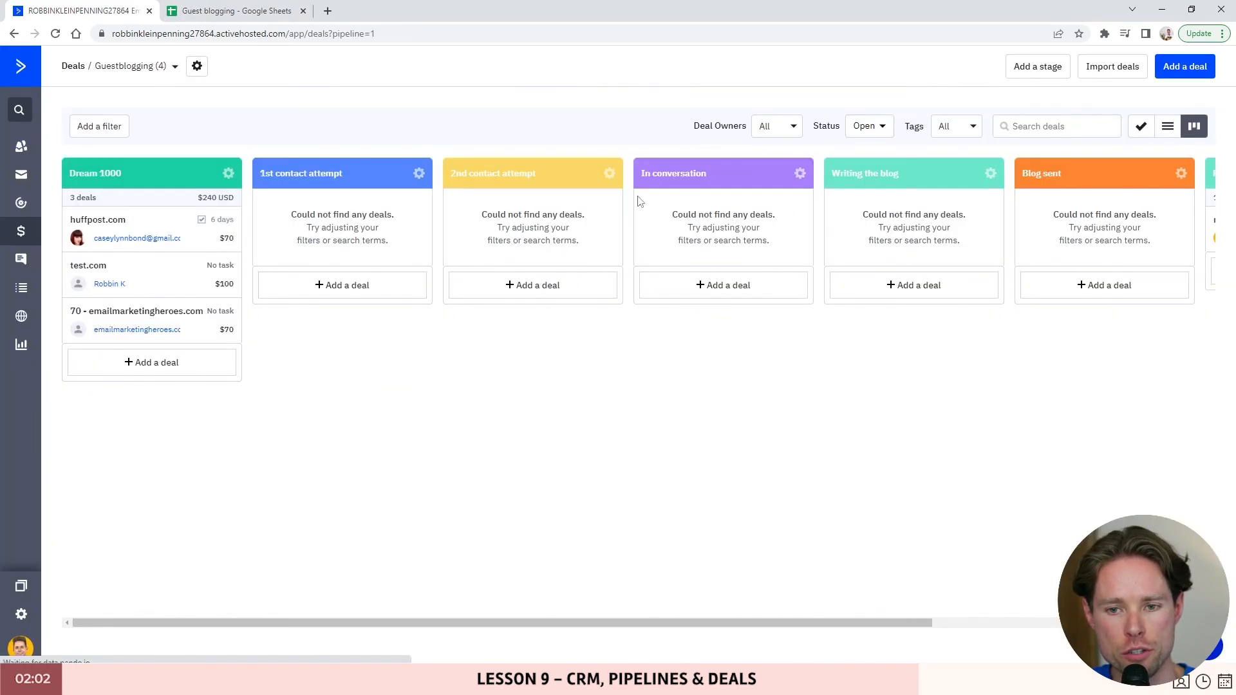
pyautogui.click(791, 157)
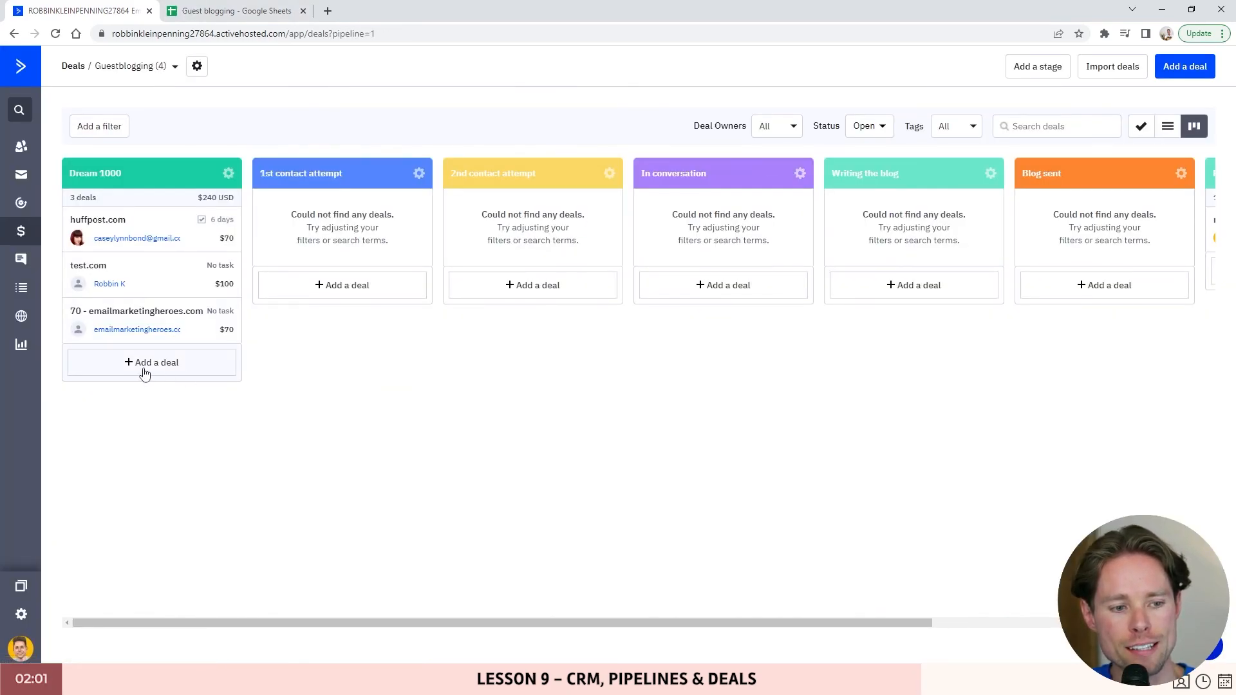
pyautogui.click(168, 364)
pyautogui.click(551, 316)
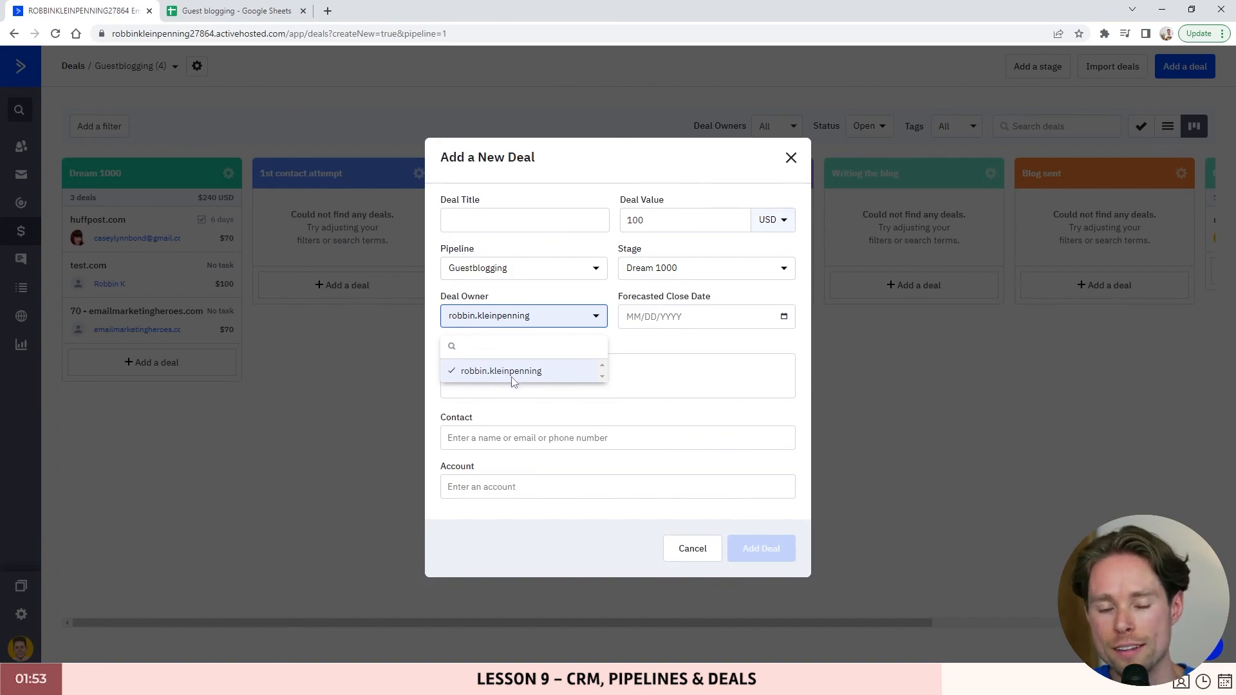
# - Compare the sheet's Deal owner, Contact (E2) and Deal value 70 (F2) with the form
pyautogui.click(207, 11)
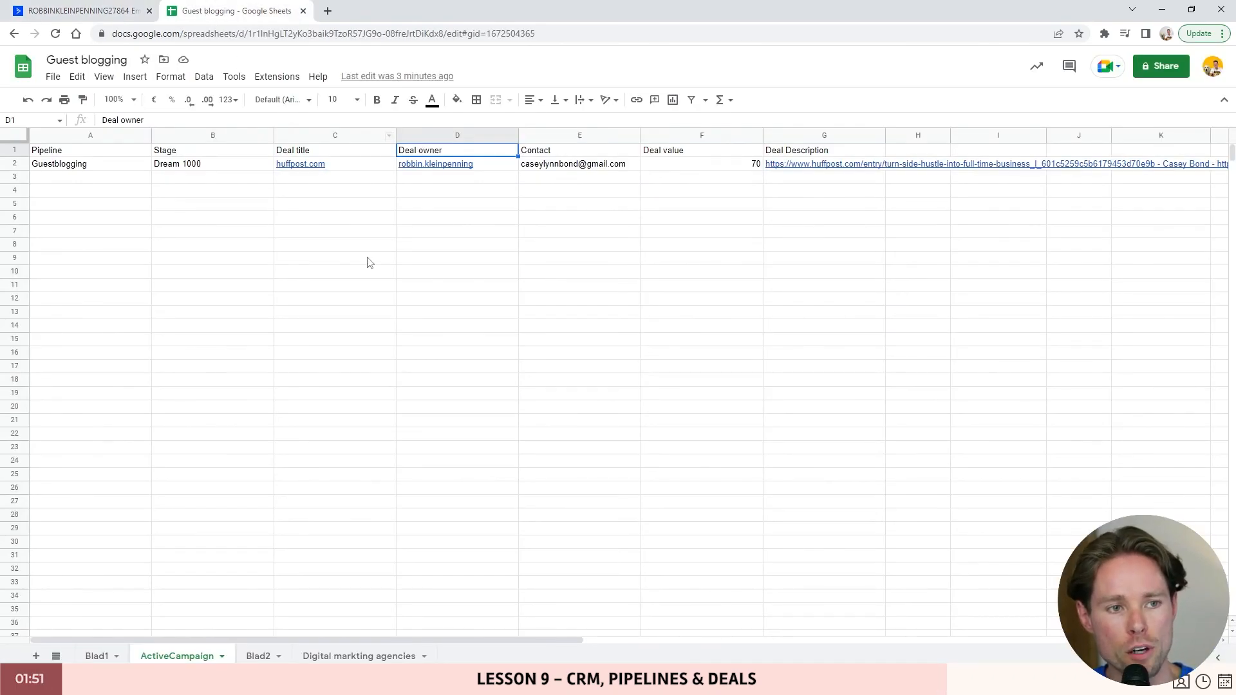
pyautogui.click(473, 164)
pyautogui.click(543, 155)
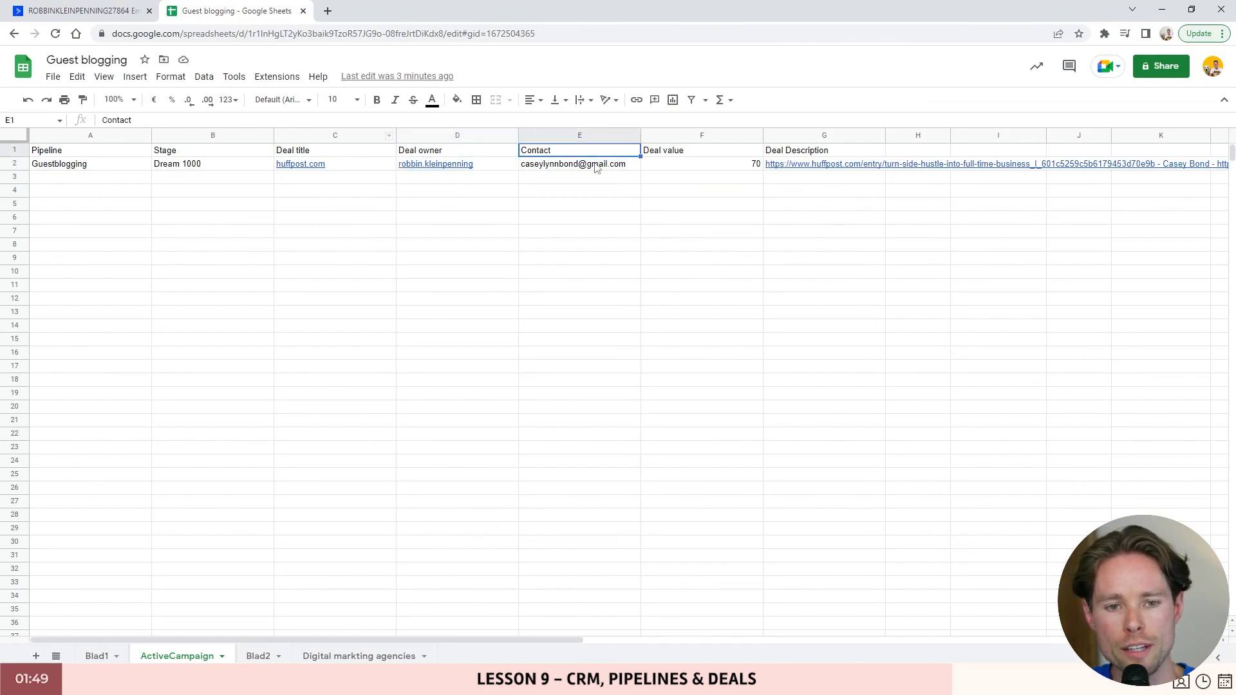
pyautogui.click(595, 165)
pyautogui.moveTo(382, 640); pyautogui.dragTo(501, 640)
pyautogui.click(445, 151)
pyautogui.click(443, 166)
pyautogui.click(97, 11)
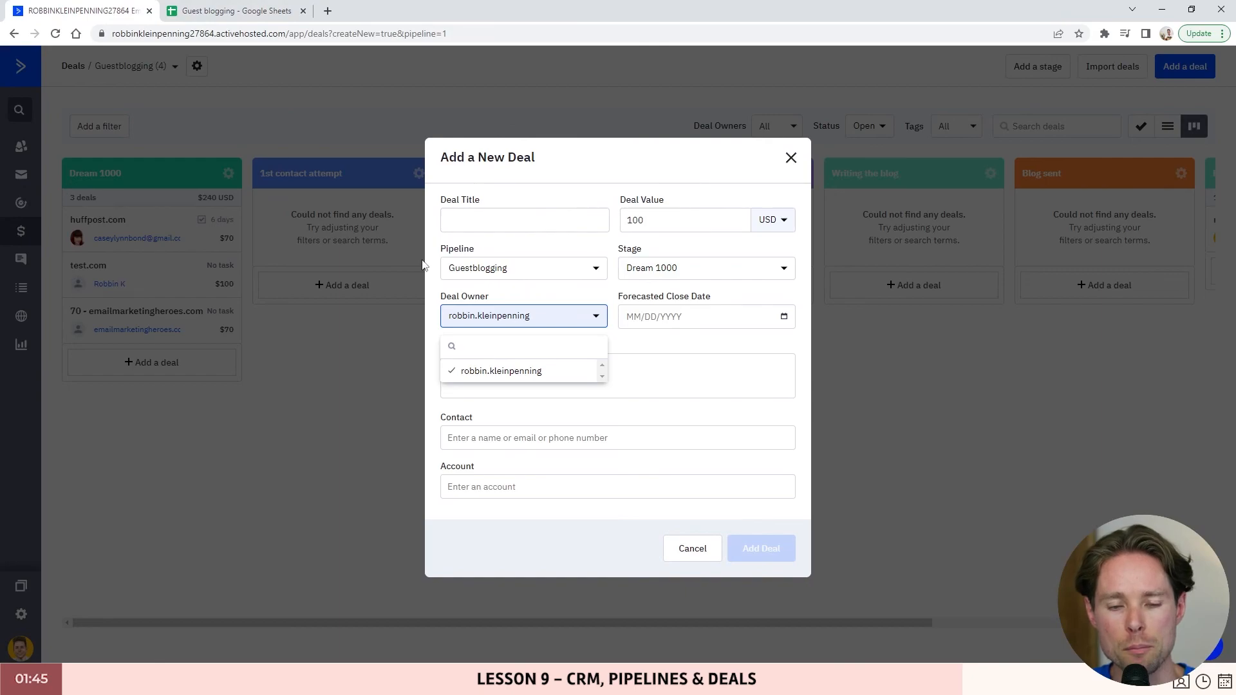
# - In the Guest blogging sheet, open File > Download to show the export formats
pyautogui.click(233, 13)
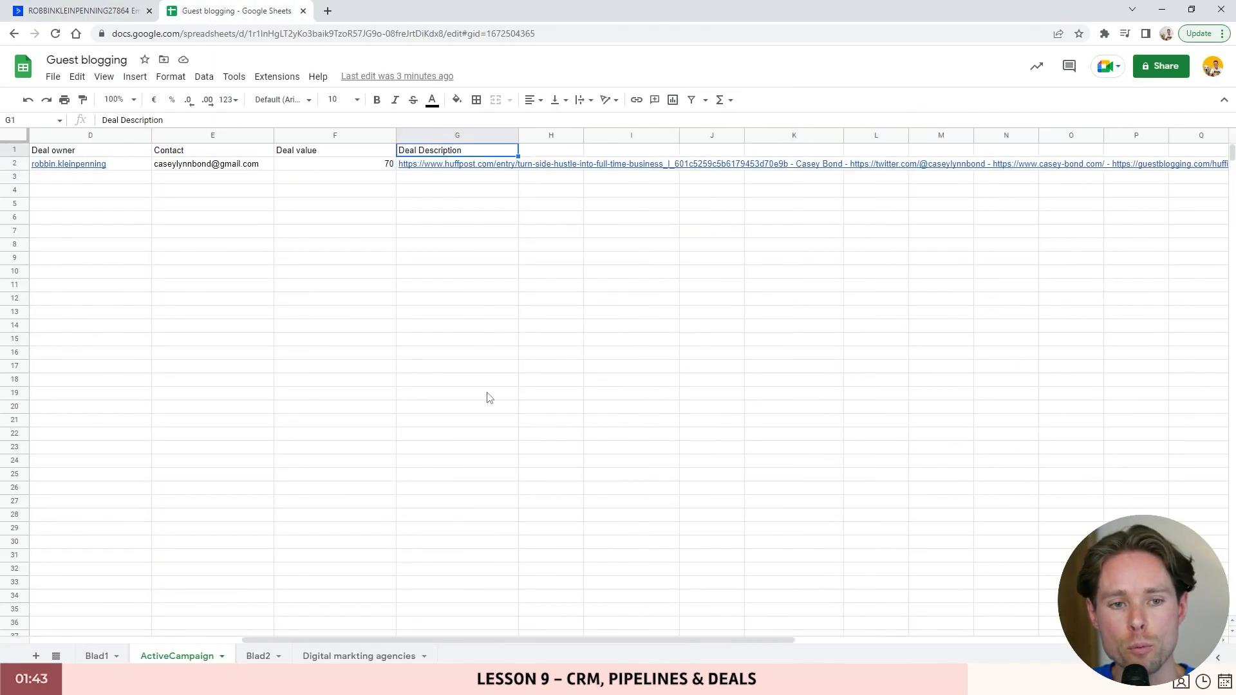
pyautogui.press('Right')
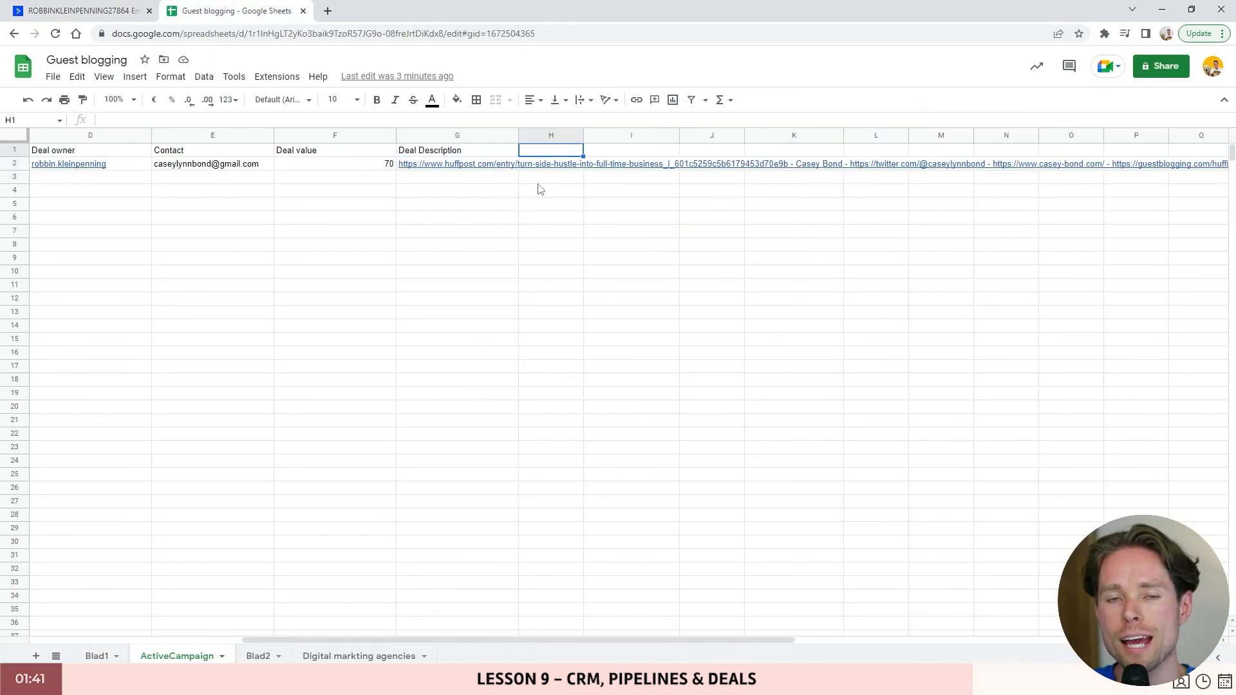
pyautogui.hscroll(-3, 605, 525)
pyautogui.click(212, 218)
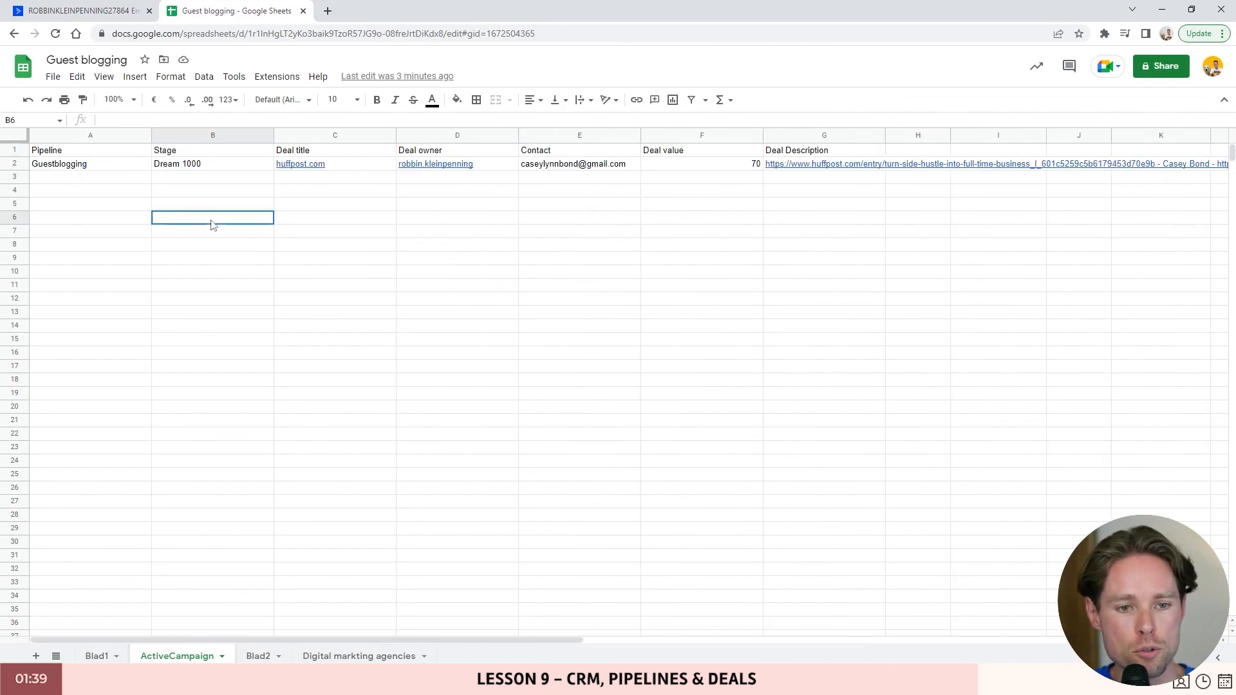
pyautogui.click(53, 76)
pyautogui.moveTo(80, 243)
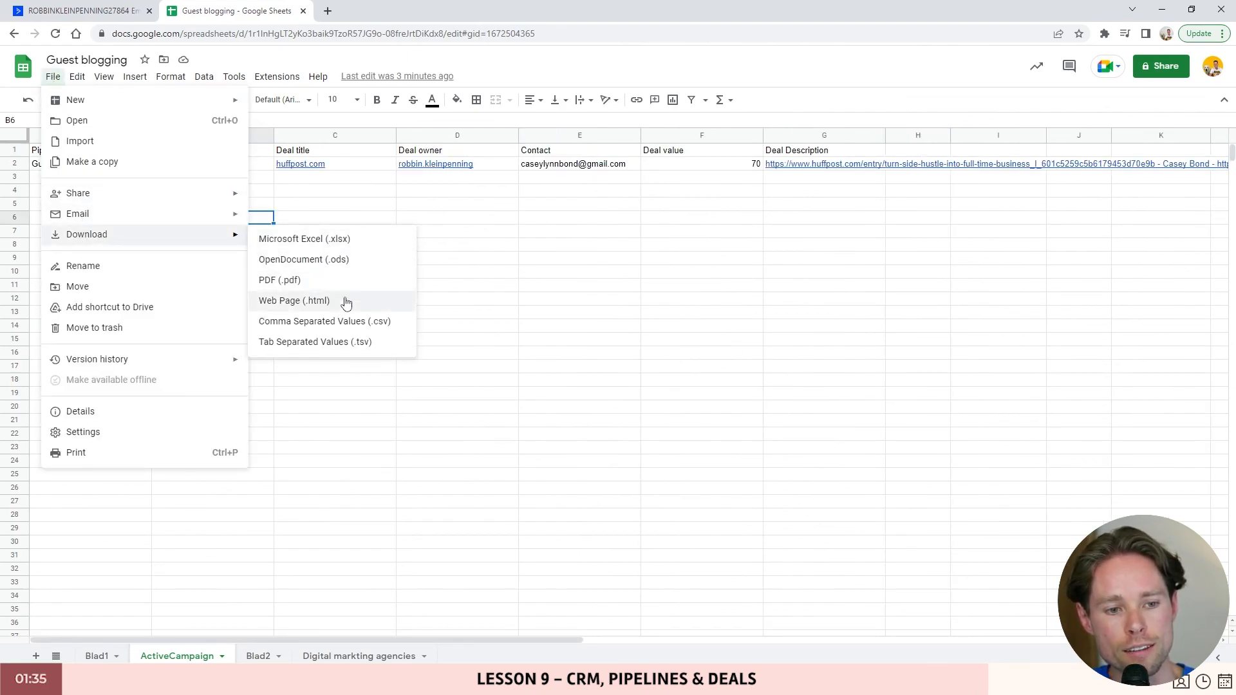
# - Download the sheet as .csv, upload it to Import Deals, and keep Pipeline mapped to pipeline name
pyautogui.click(353, 329)
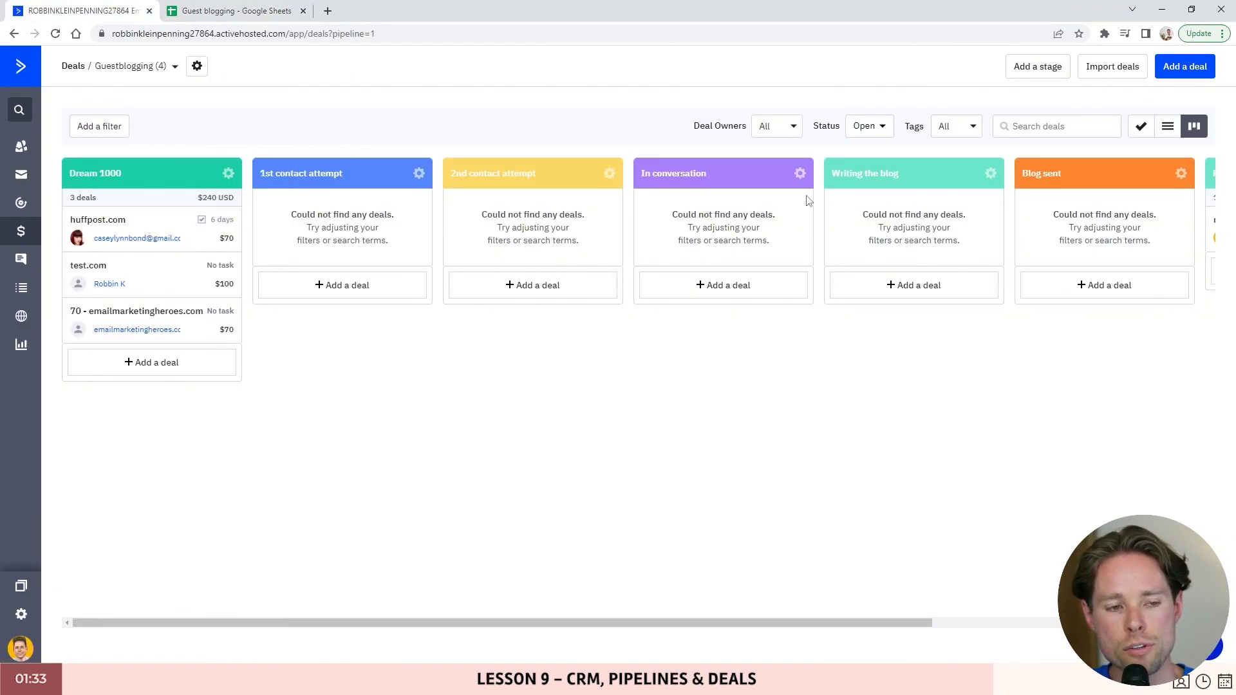
pyautogui.click(1126, 67)
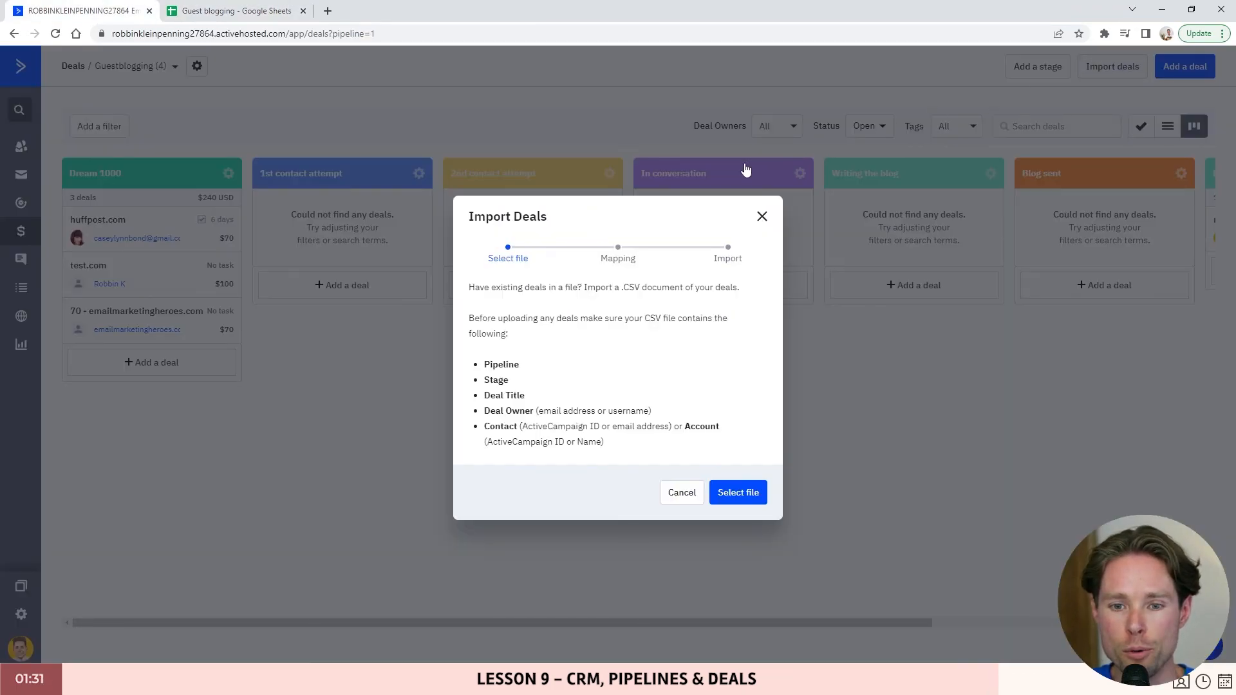
pyautogui.click(738, 492)
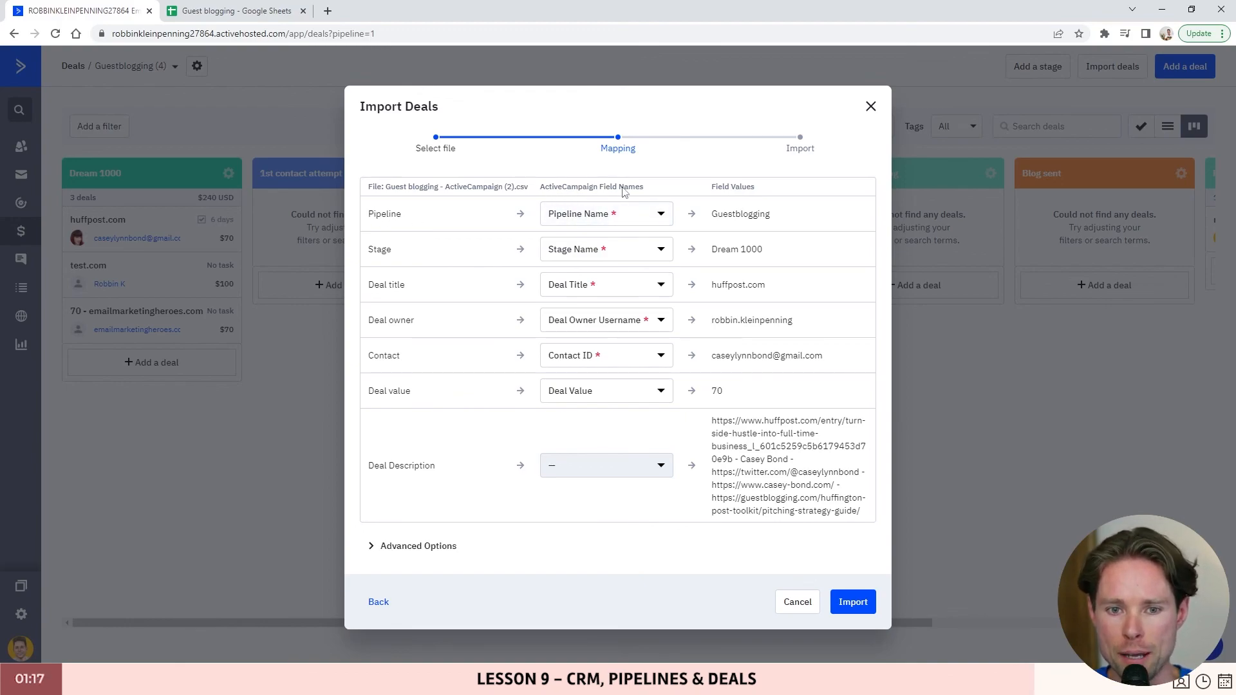
pyautogui.click(612, 218)
pyautogui.click(650, 218)
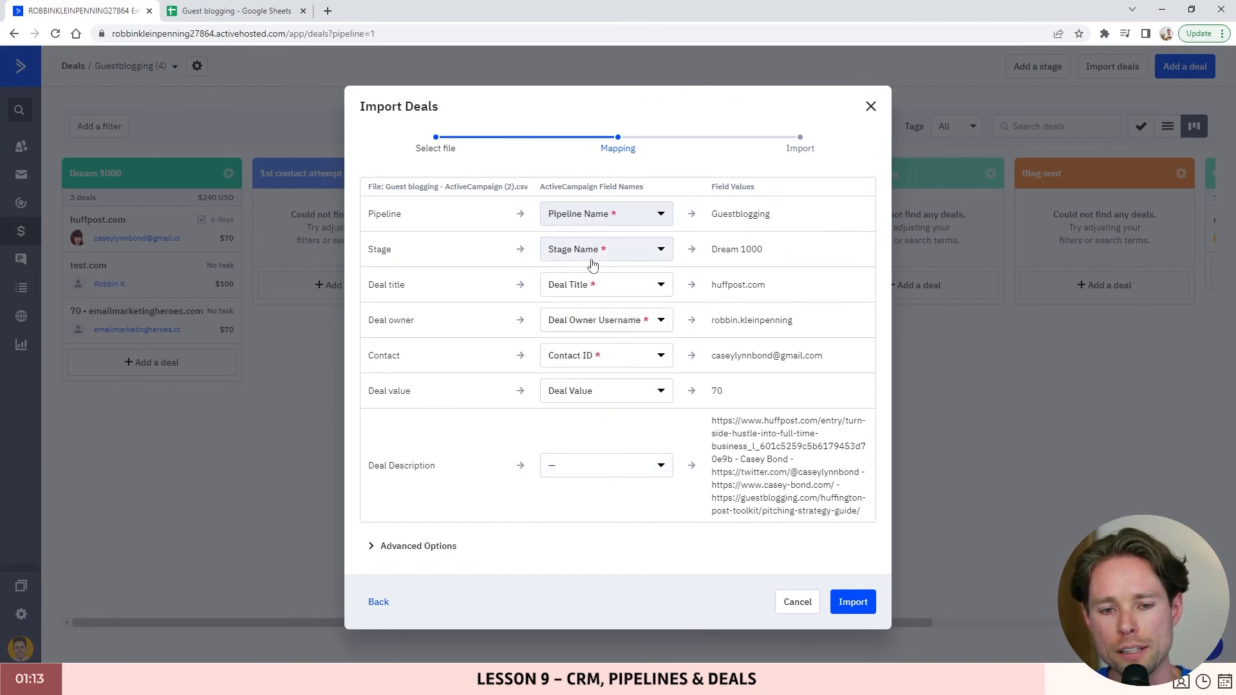
# - Review the Stage through Deal value mappings and map Contact to Contact Email
pyautogui.moveTo(366, 249); pyautogui.dragTo(444, 252)
pyautogui.moveTo(364, 284); pyautogui.dragTo(464, 290)
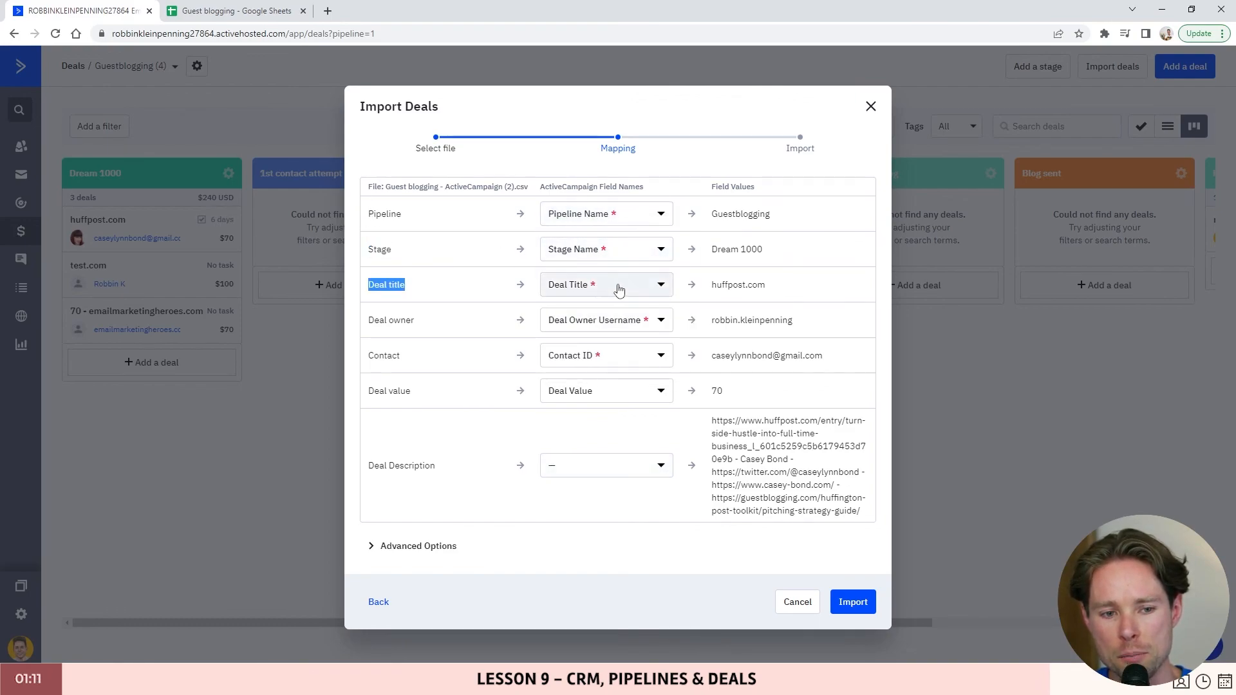
pyautogui.moveTo(369, 321); pyautogui.dragTo(588, 323)
pyautogui.moveTo(367, 354); pyautogui.dragTo(629, 358)
pyautogui.moveTo(370, 392); pyautogui.dragTo(485, 395)
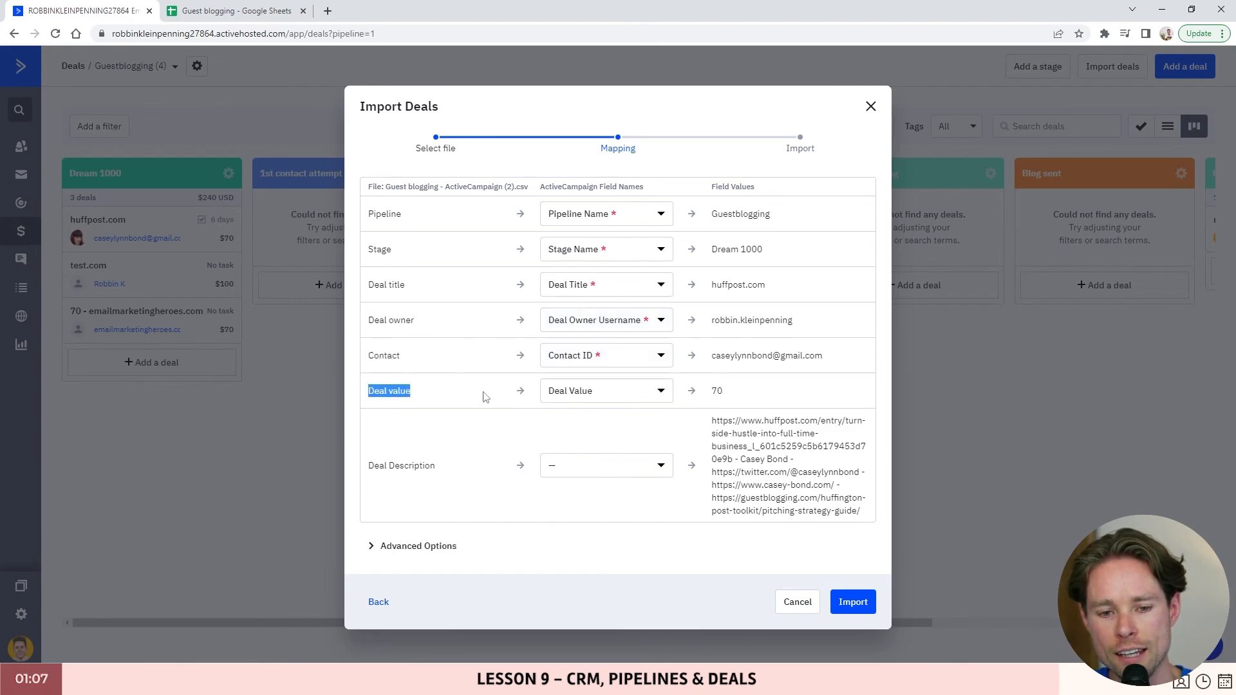
pyautogui.click(627, 365)
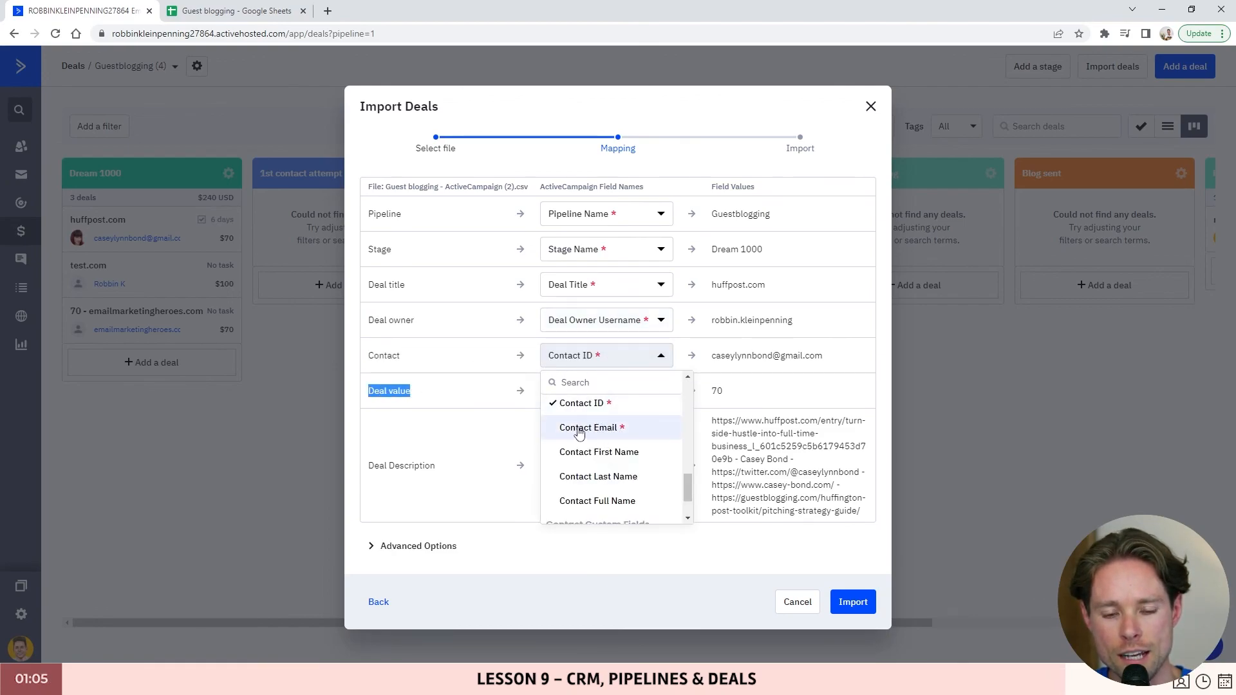
pyautogui.click(580, 430)
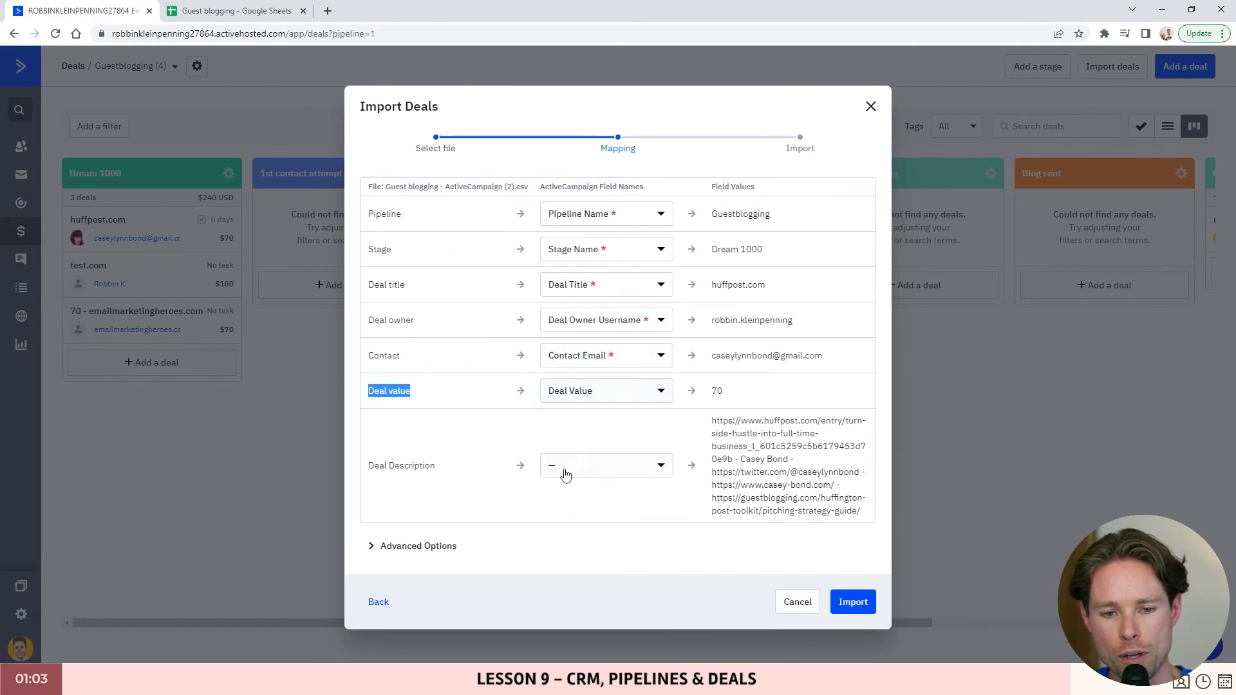
# - Map Deal Description to the Description field and run the import
pyautogui.moveTo(372, 468); pyautogui.dragTo(426, 467)
pyautogui.click(637, 467)
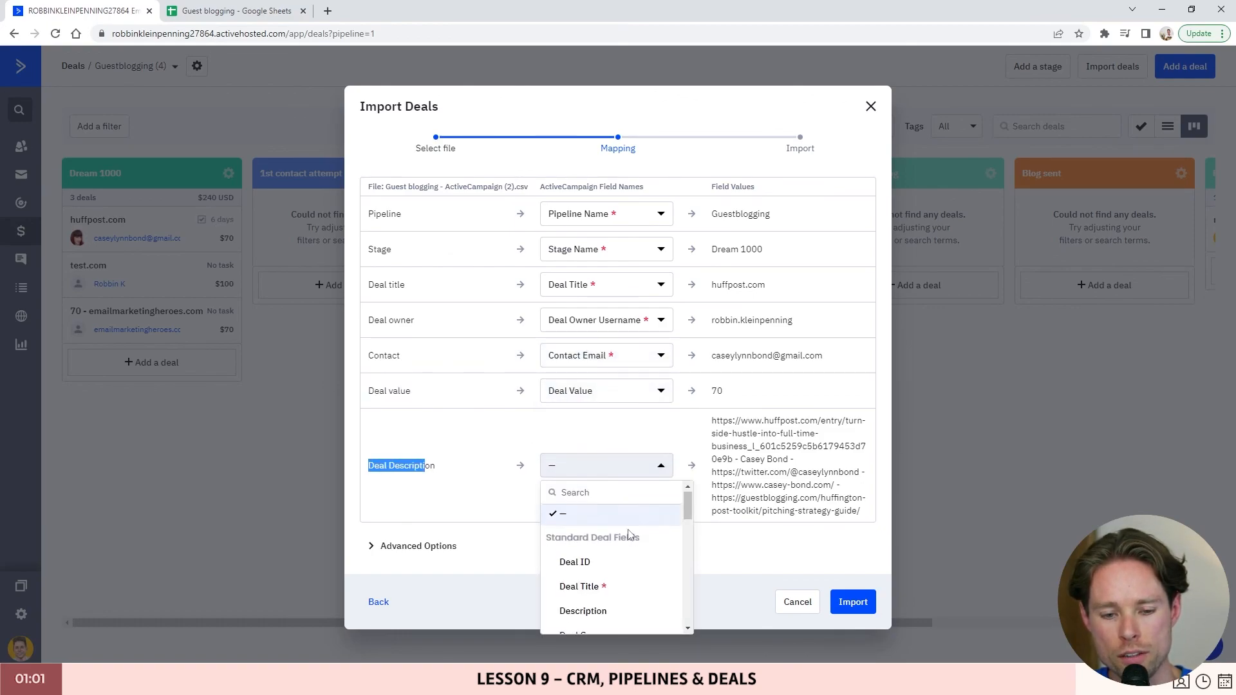
pyautogui.scroll(-2, 644, 544)
pyautogui.click(604, 549)
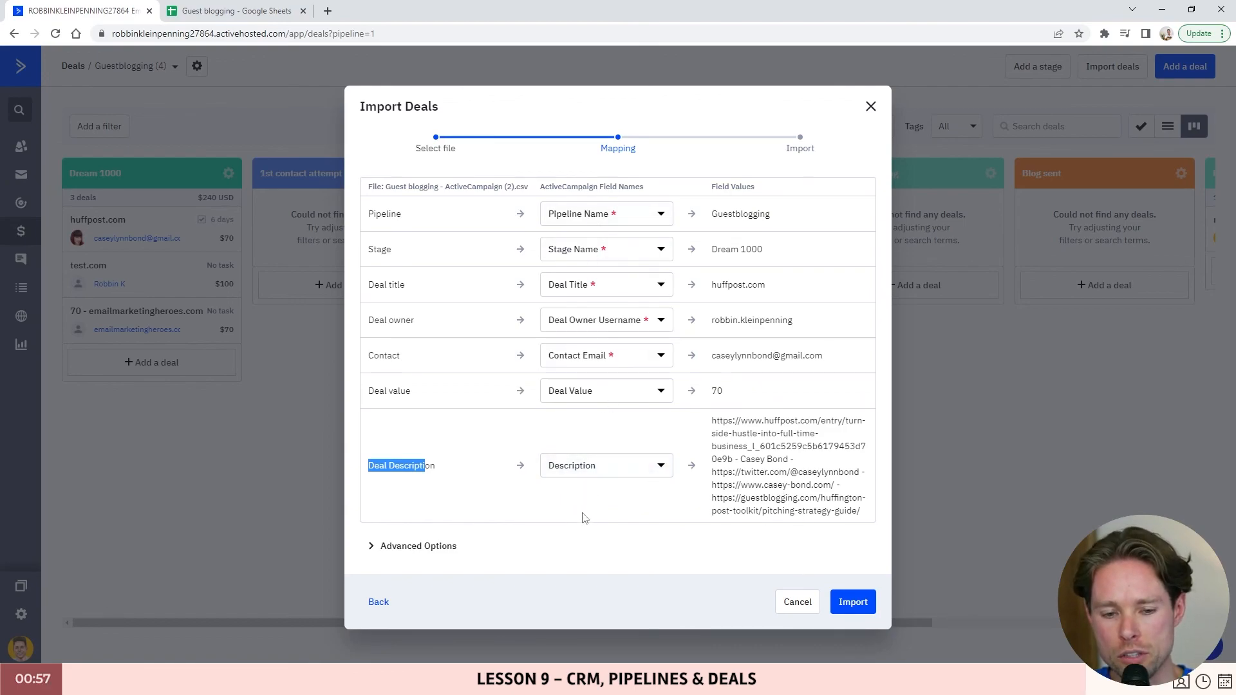
pyautogui.click(855, 602)
# - Dismiss the import confirmation, inspect the new huffpost.com deal and its Emails tab, then return
pyautogui.click(734, 448)
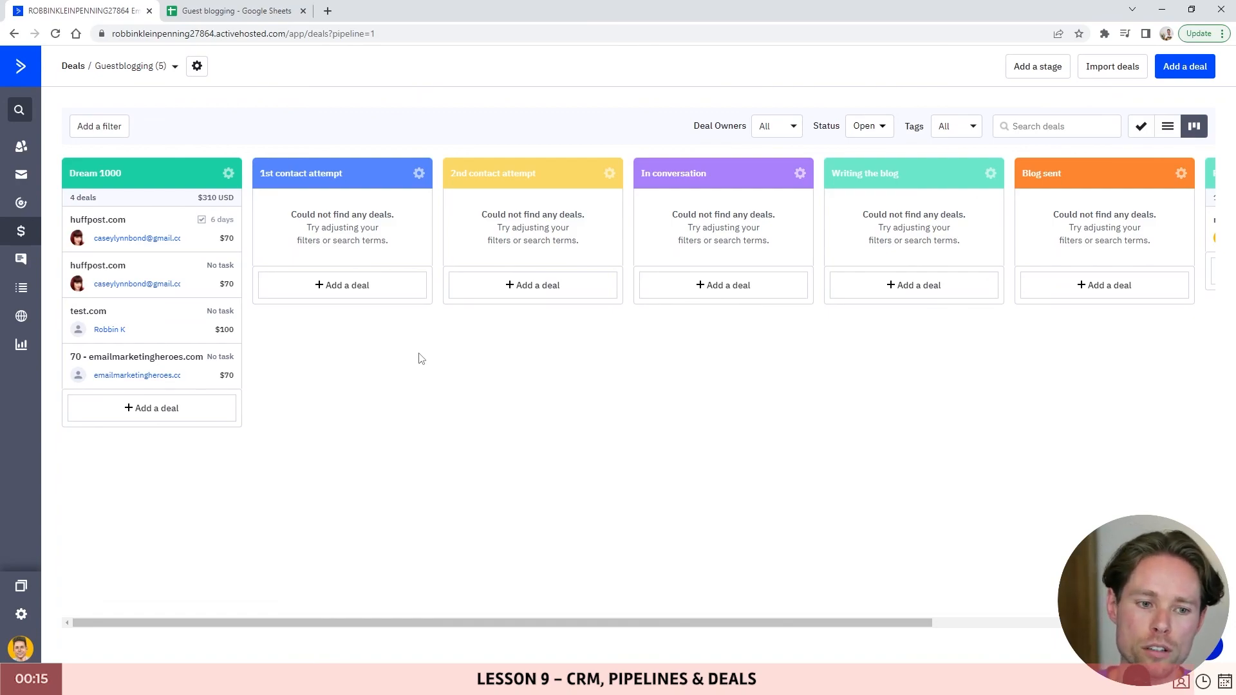
pyautogui.click(111, 272)
pyautogui.scroll(-1, 530, 454)
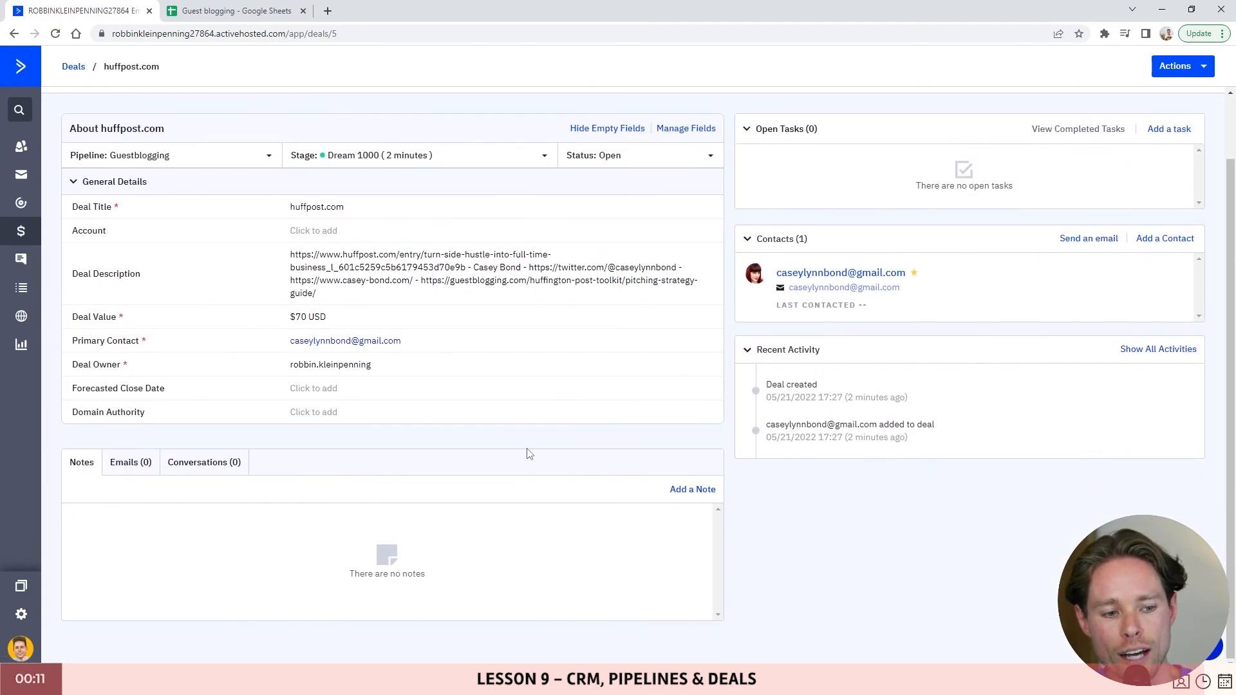
pyautogui.click(132, 464)
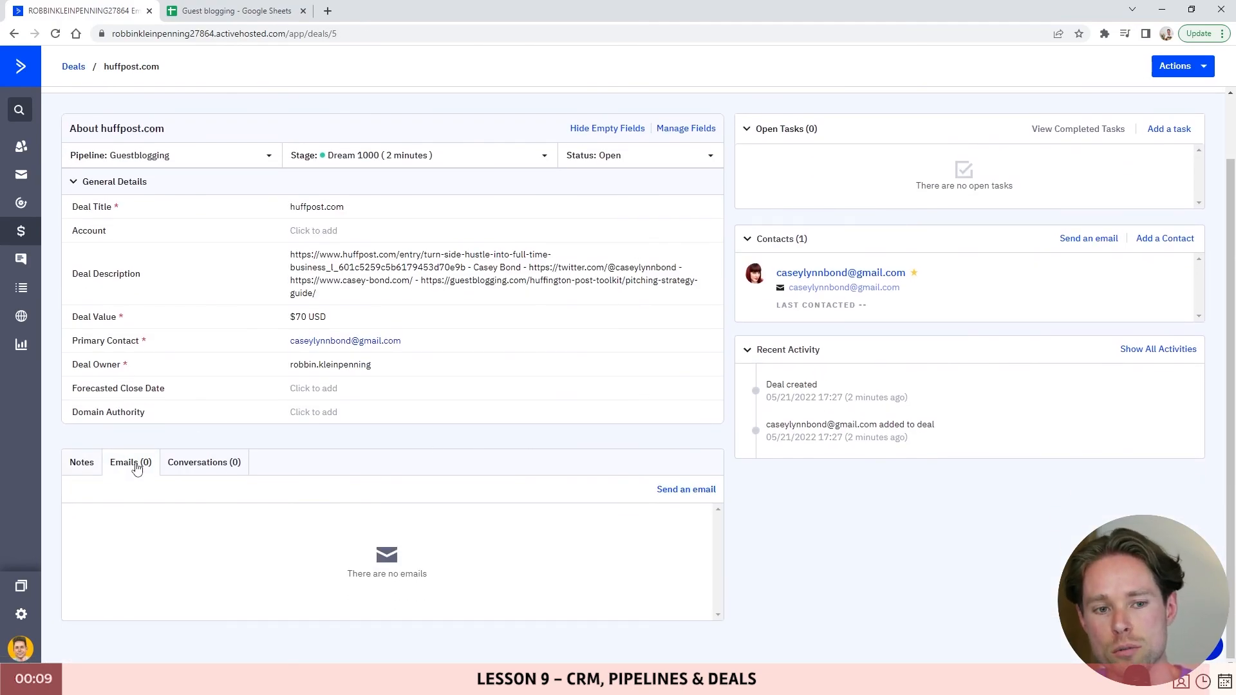
pyautogui.scroll(1, 362, 491)
pyautogui.scroll(-1, 363, 495)
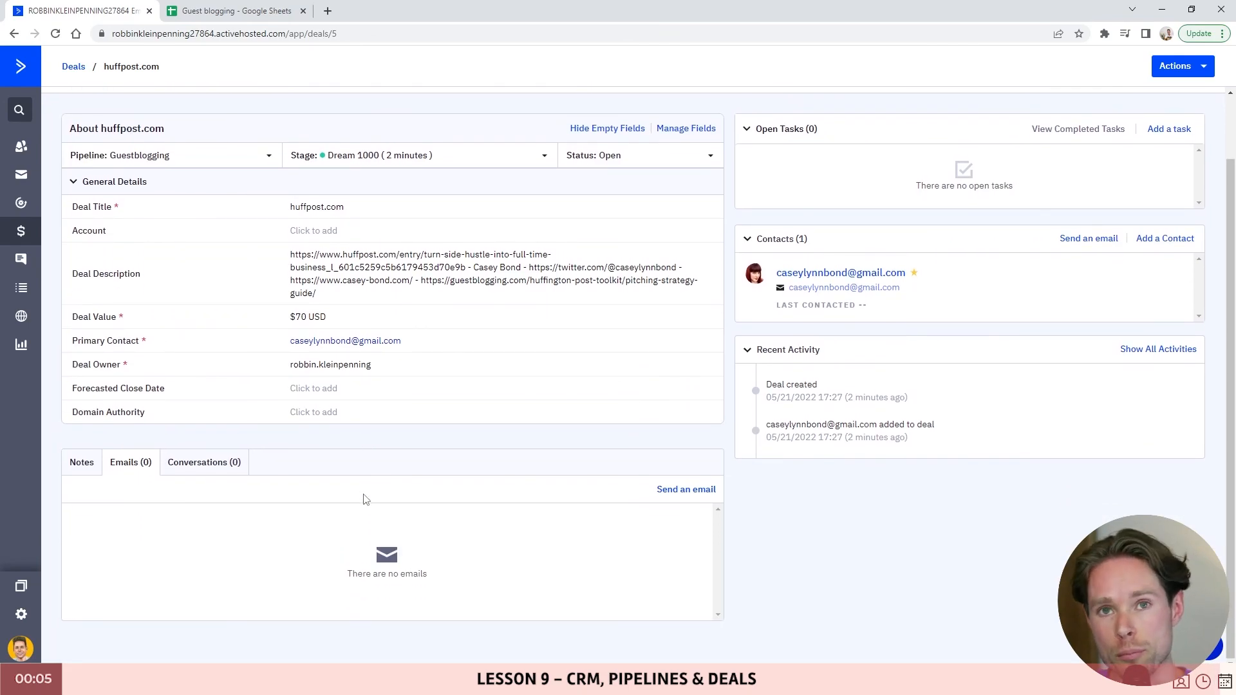
pyautogui.scroll(2, 365, 499)
pyautogui.click(73, 67)
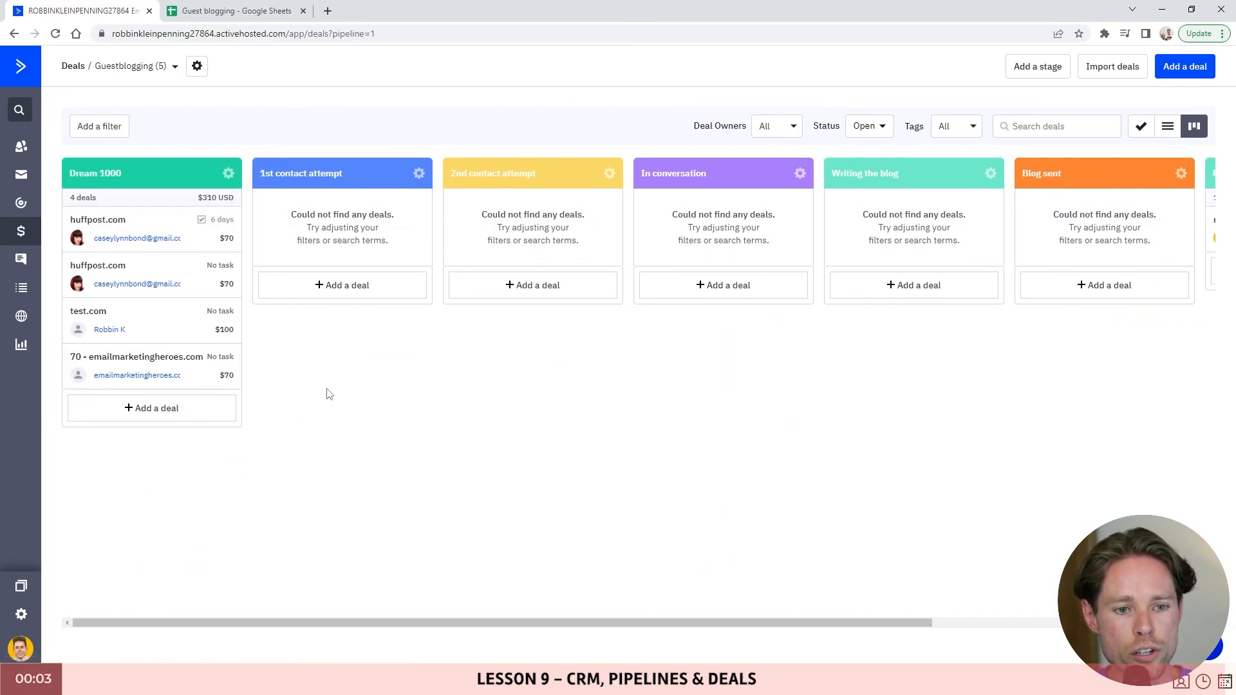